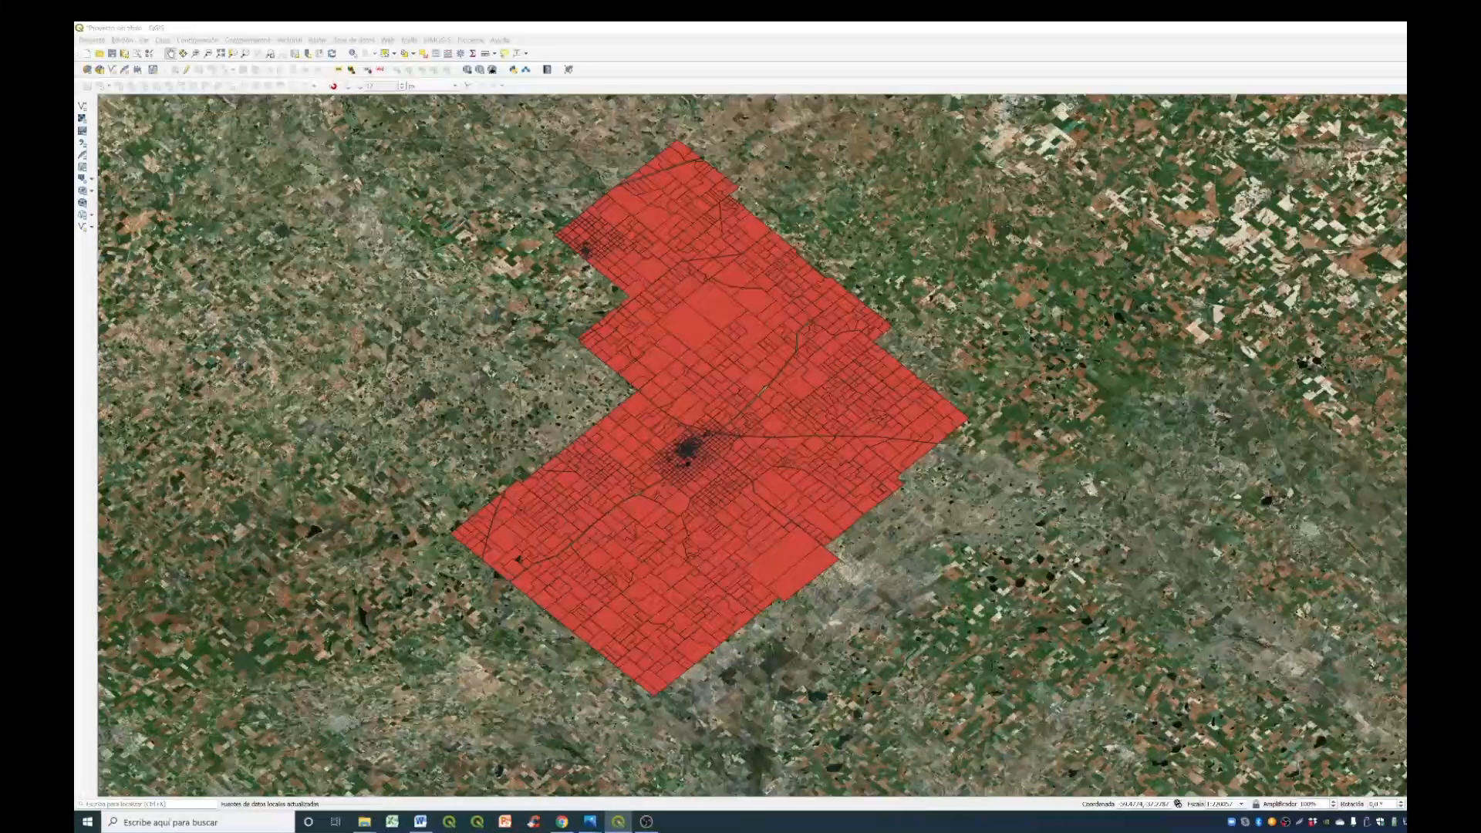
- Undock the layers panel over the map and widen it to show the full layer names
left_click_drag(1404, 308, 1109, 199)
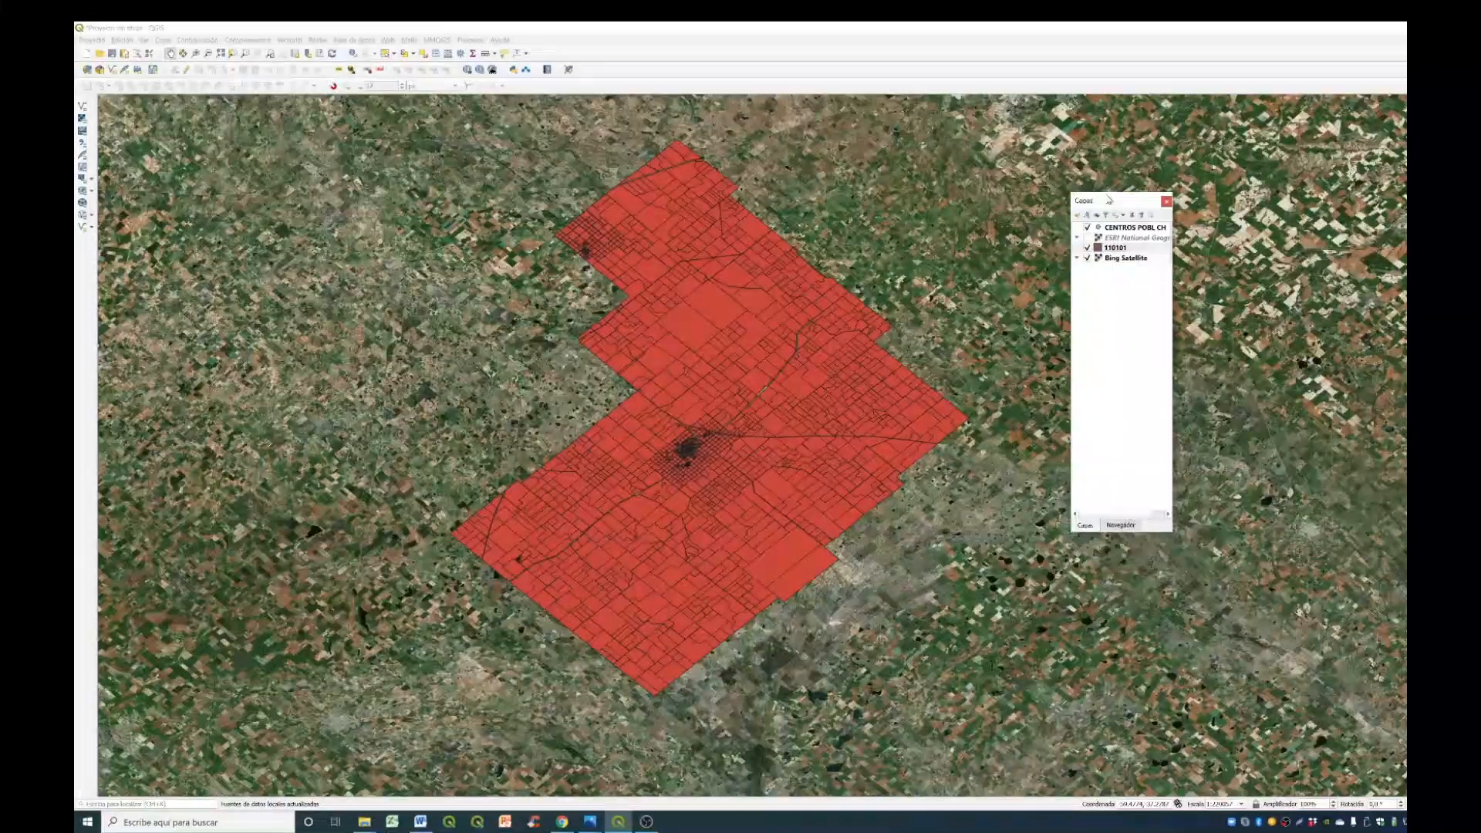
left_click_drag(1171, 340, 1360, 338)
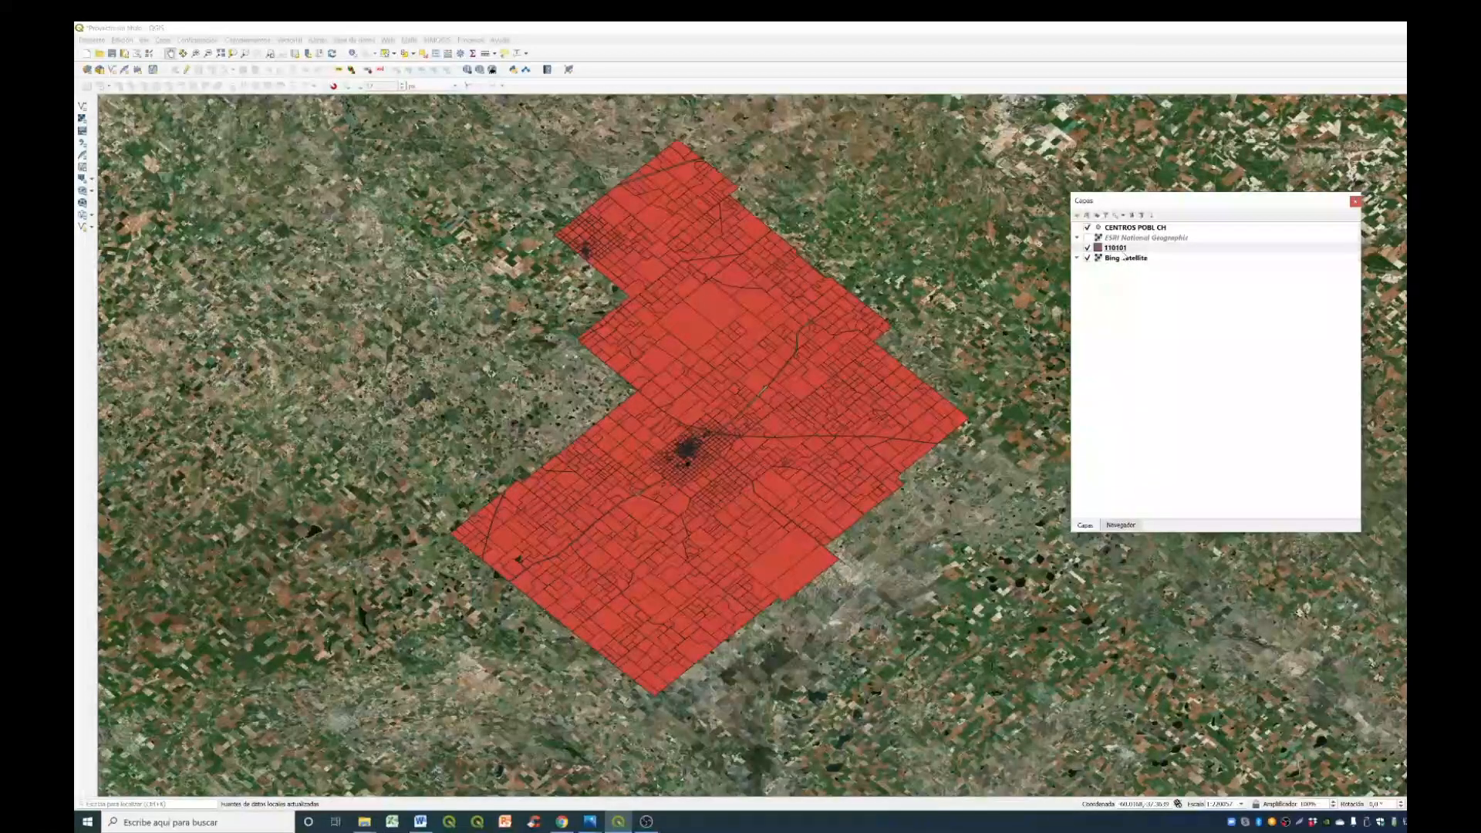
left_click(1136, 249)
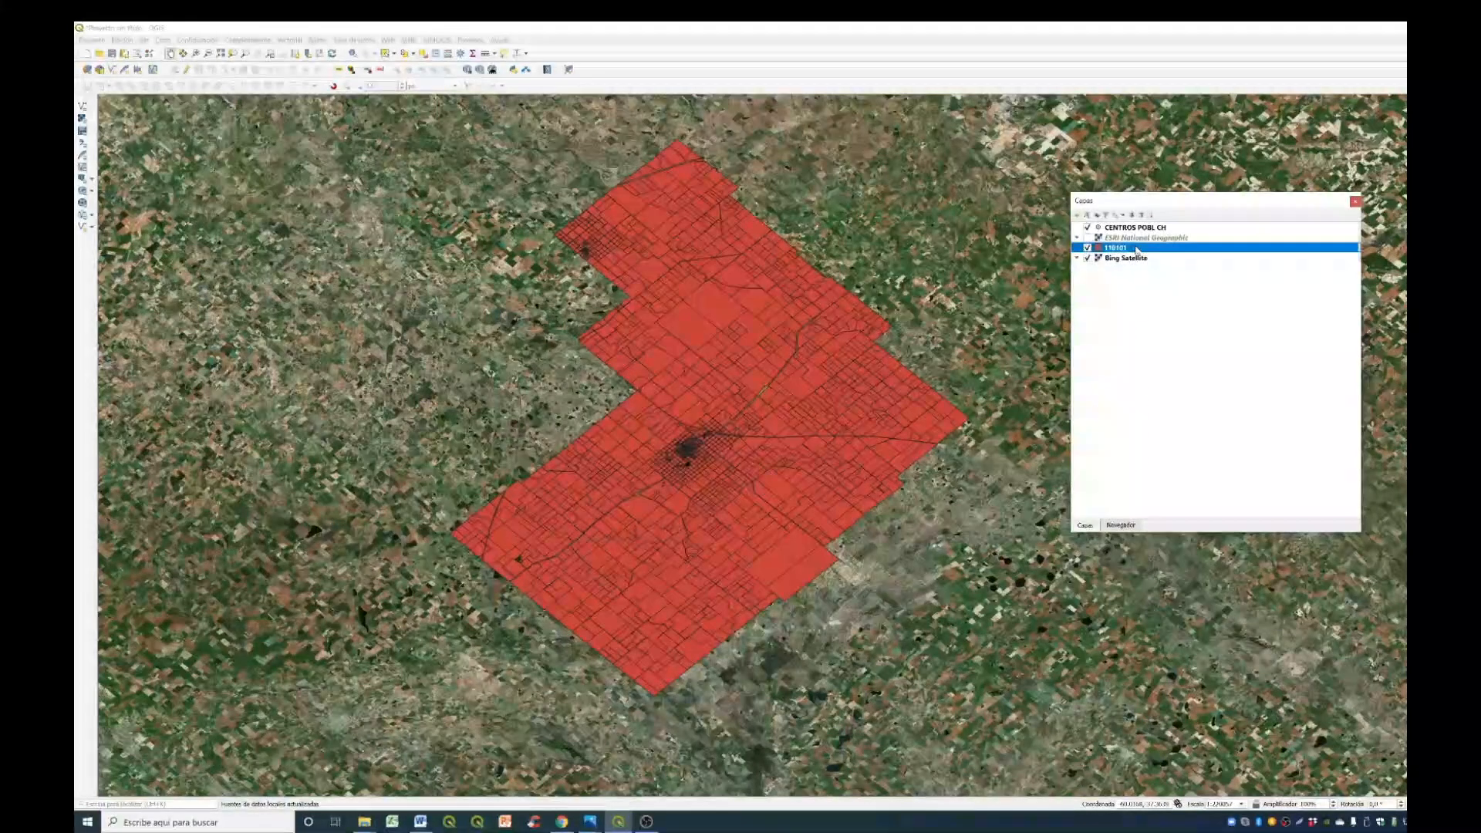
right_click(1136, 250)
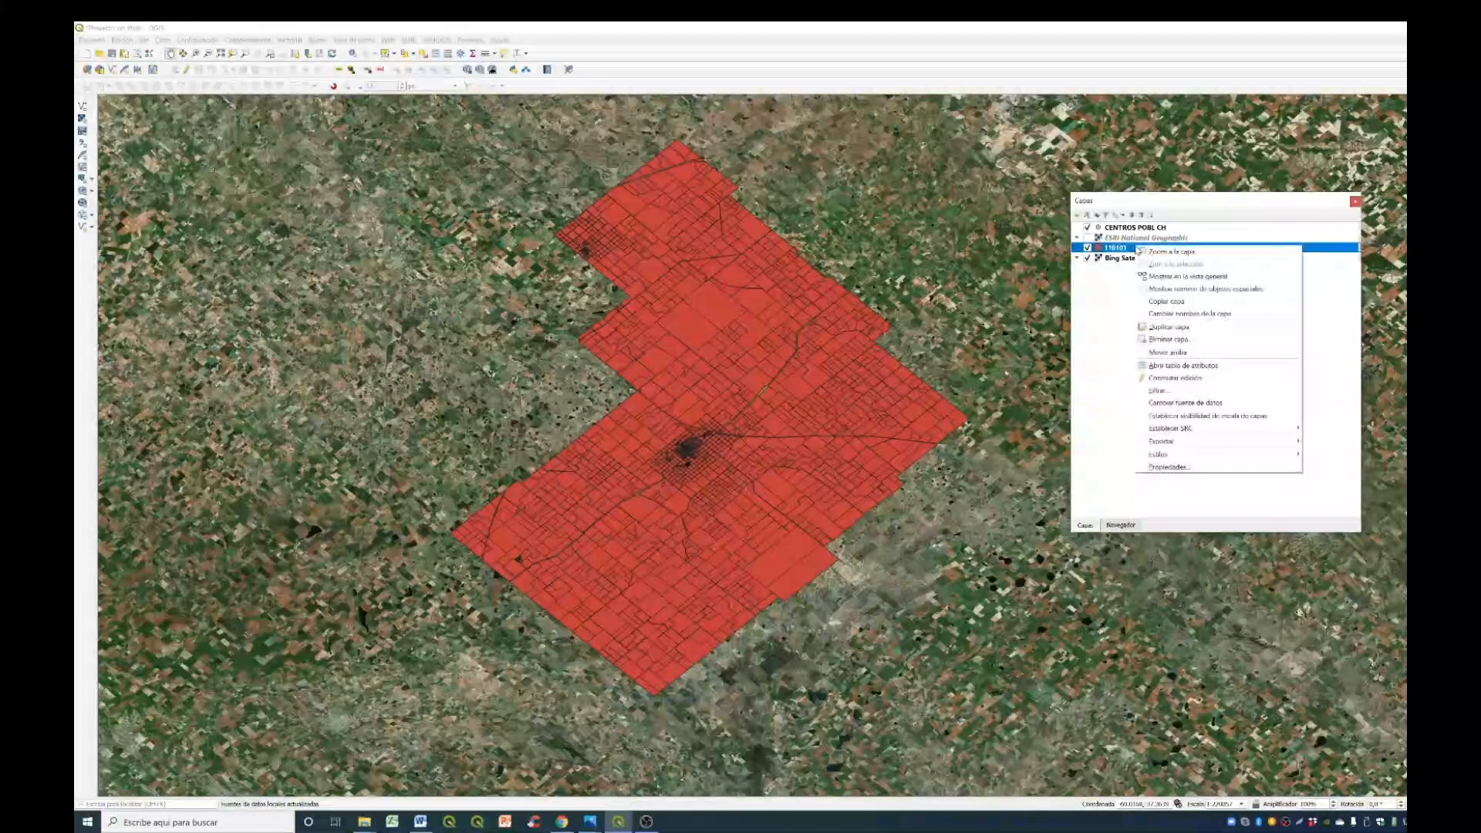
left_click(1208, 468)
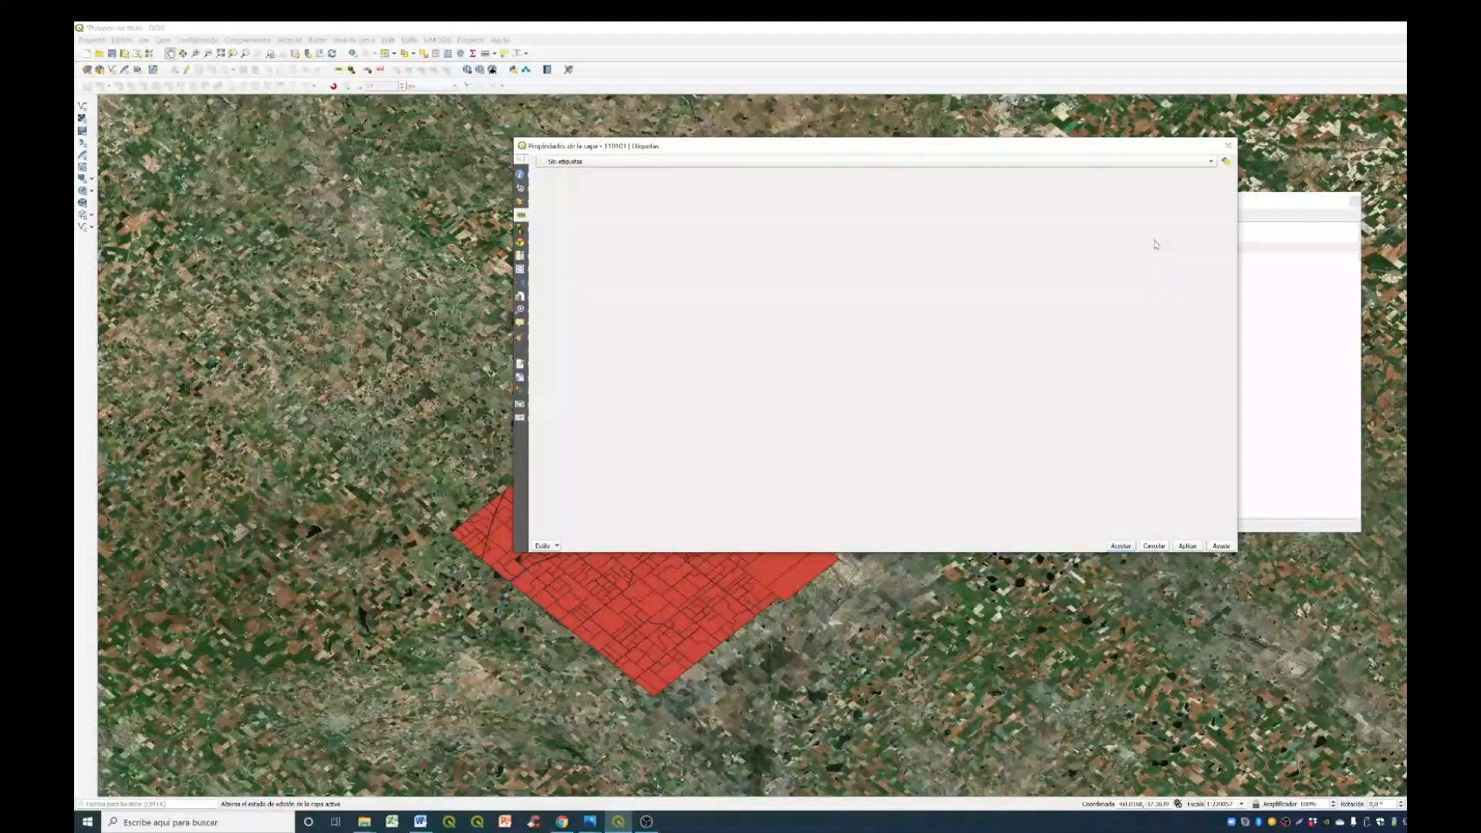
left_click(1228, 146)
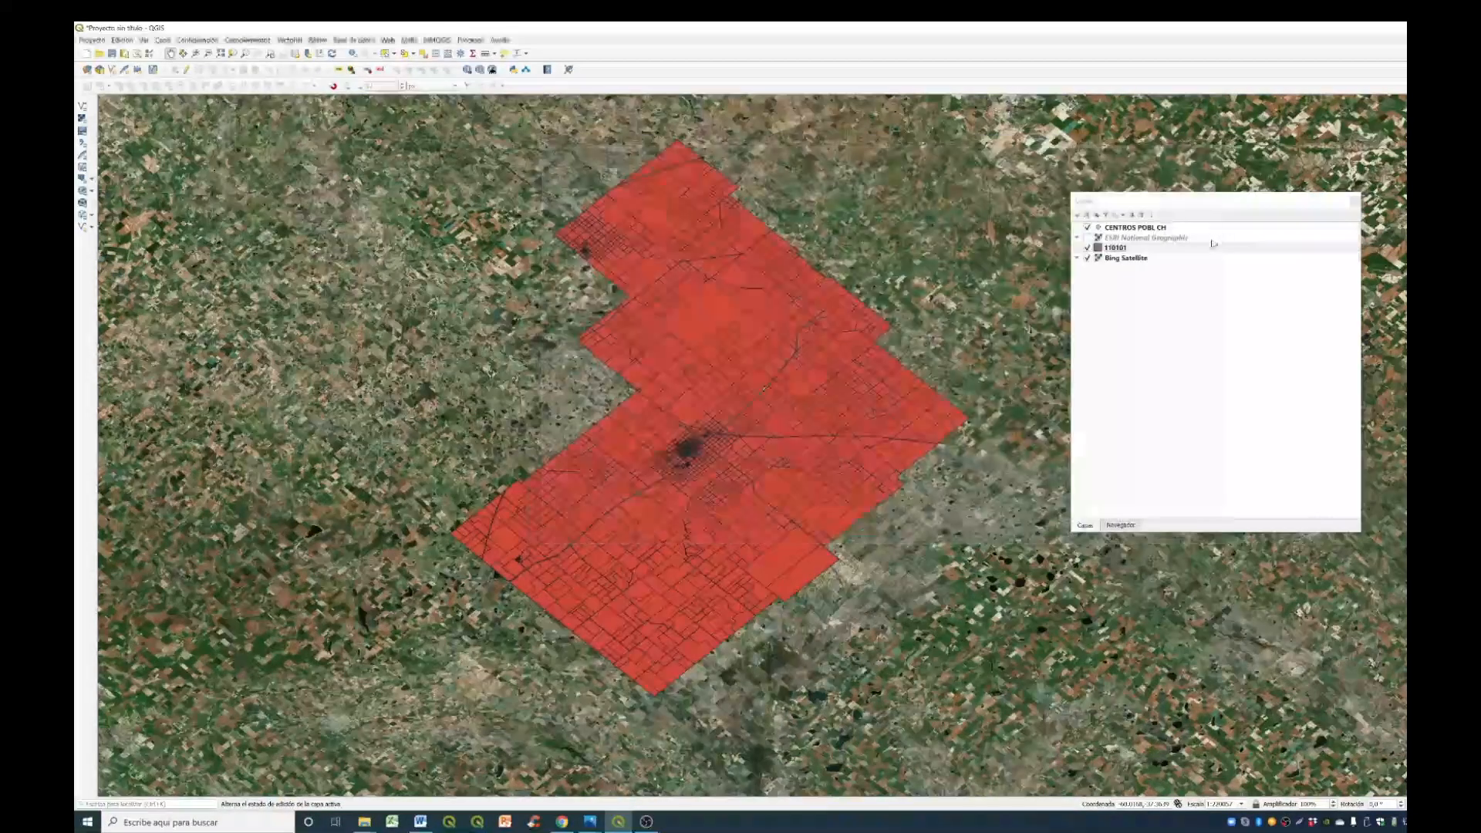
- In the symbology of layer 110101, set the simple fill's fill style to Sin relleno
left_click(1165, 249)
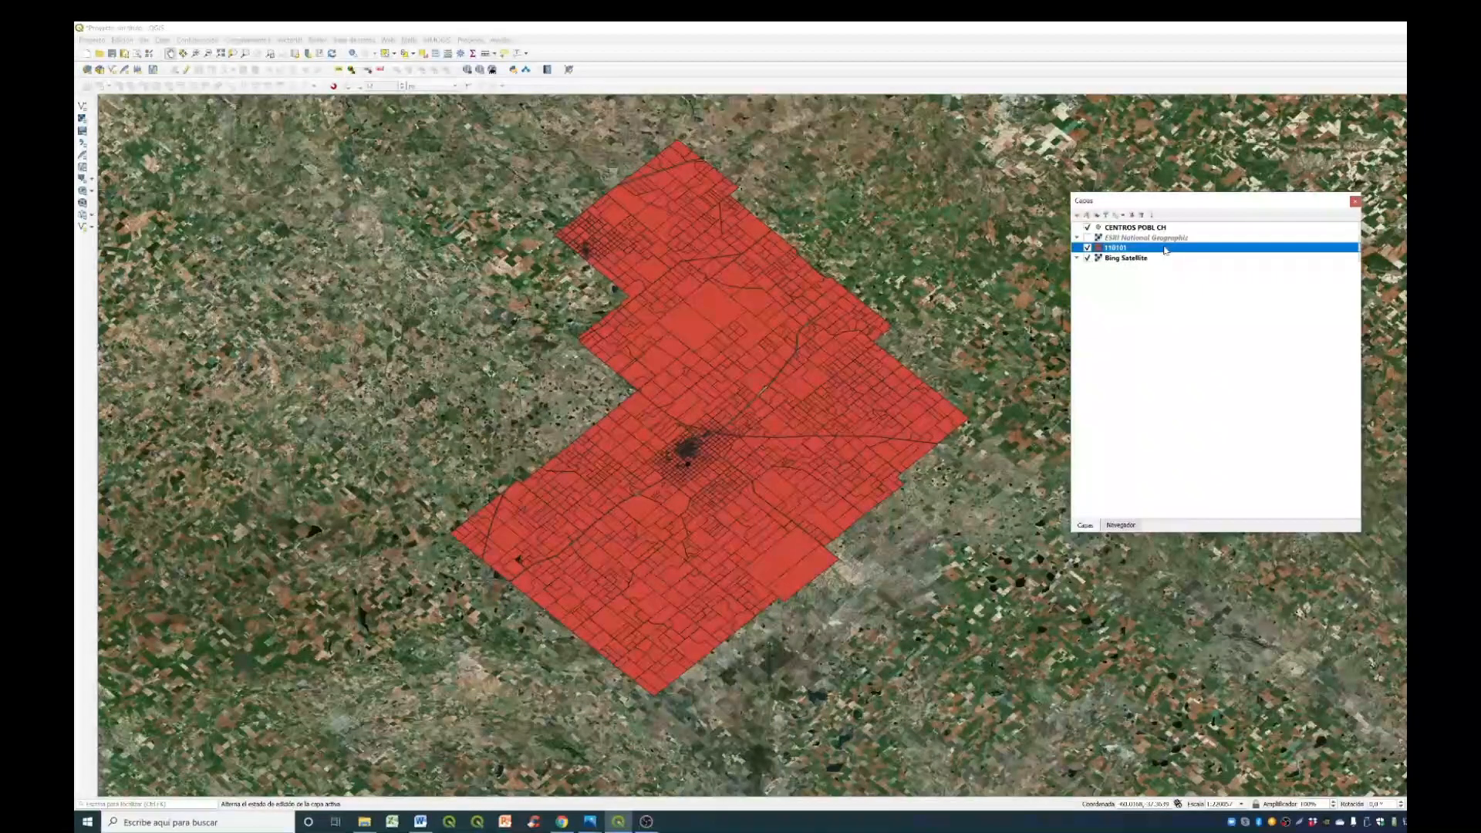
double_click(1165, 249)
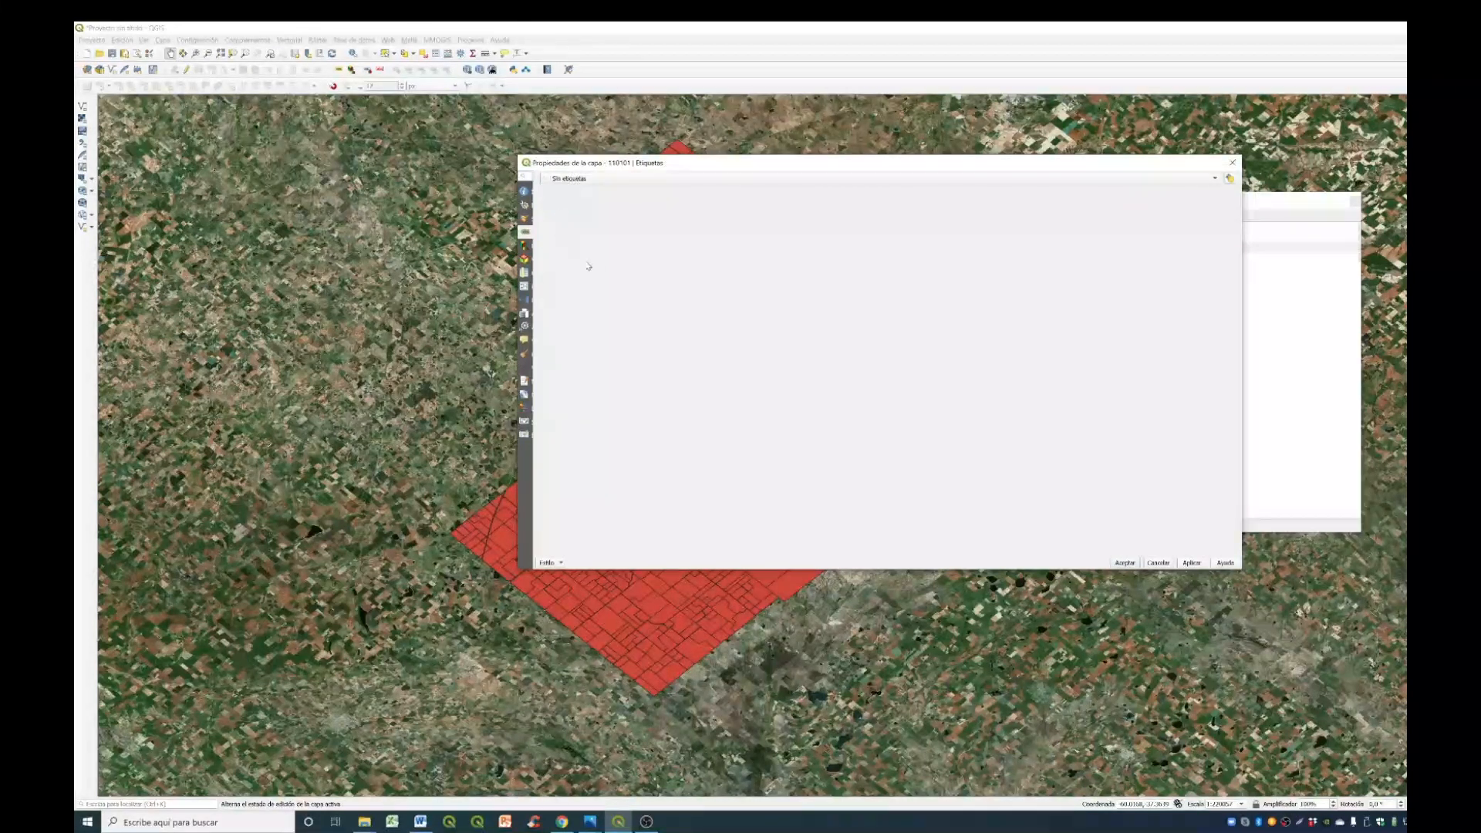
left_click(524, 219)
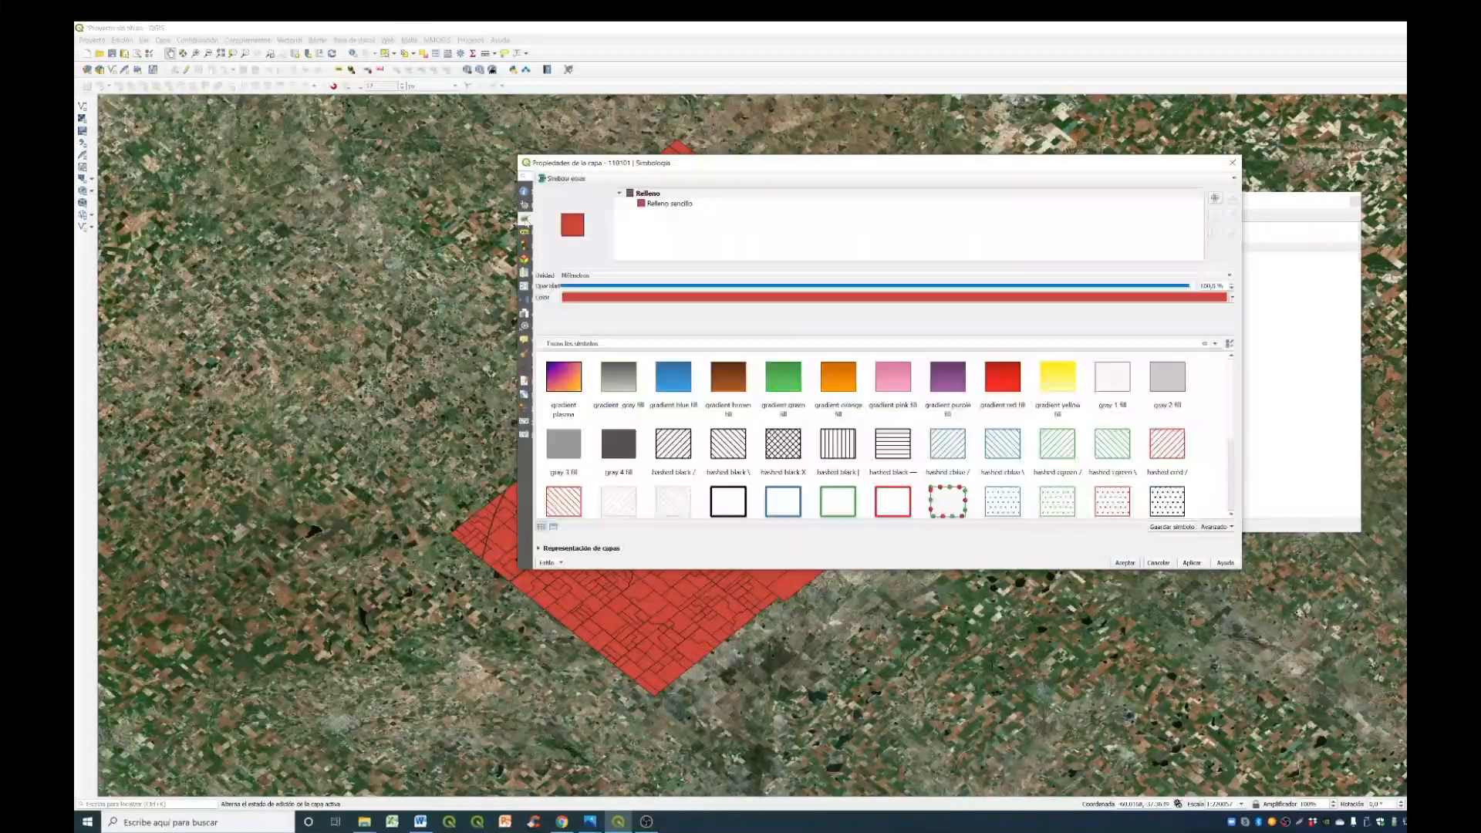
left_click(685, 205)
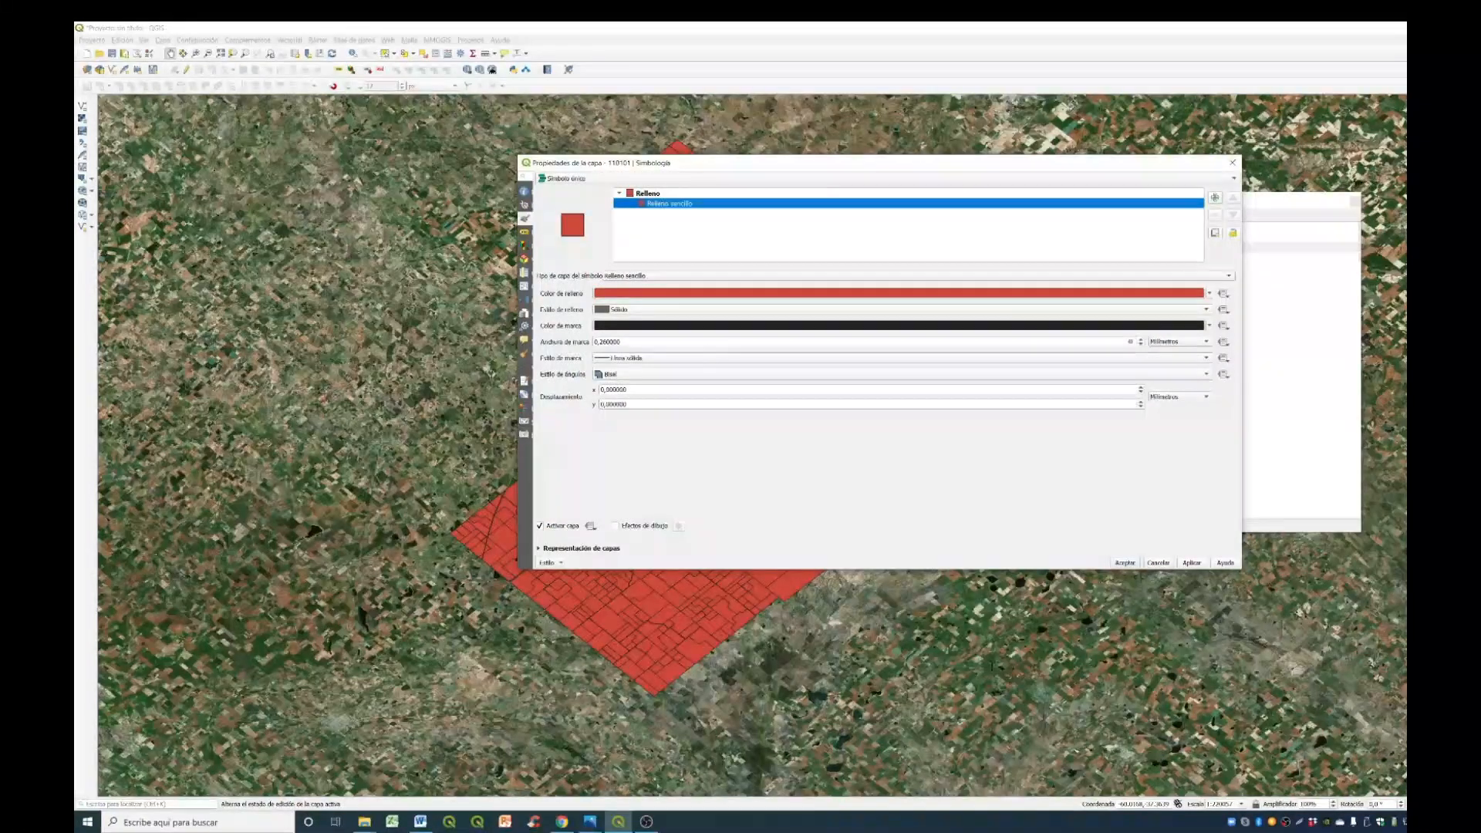
left_click(686, 310)
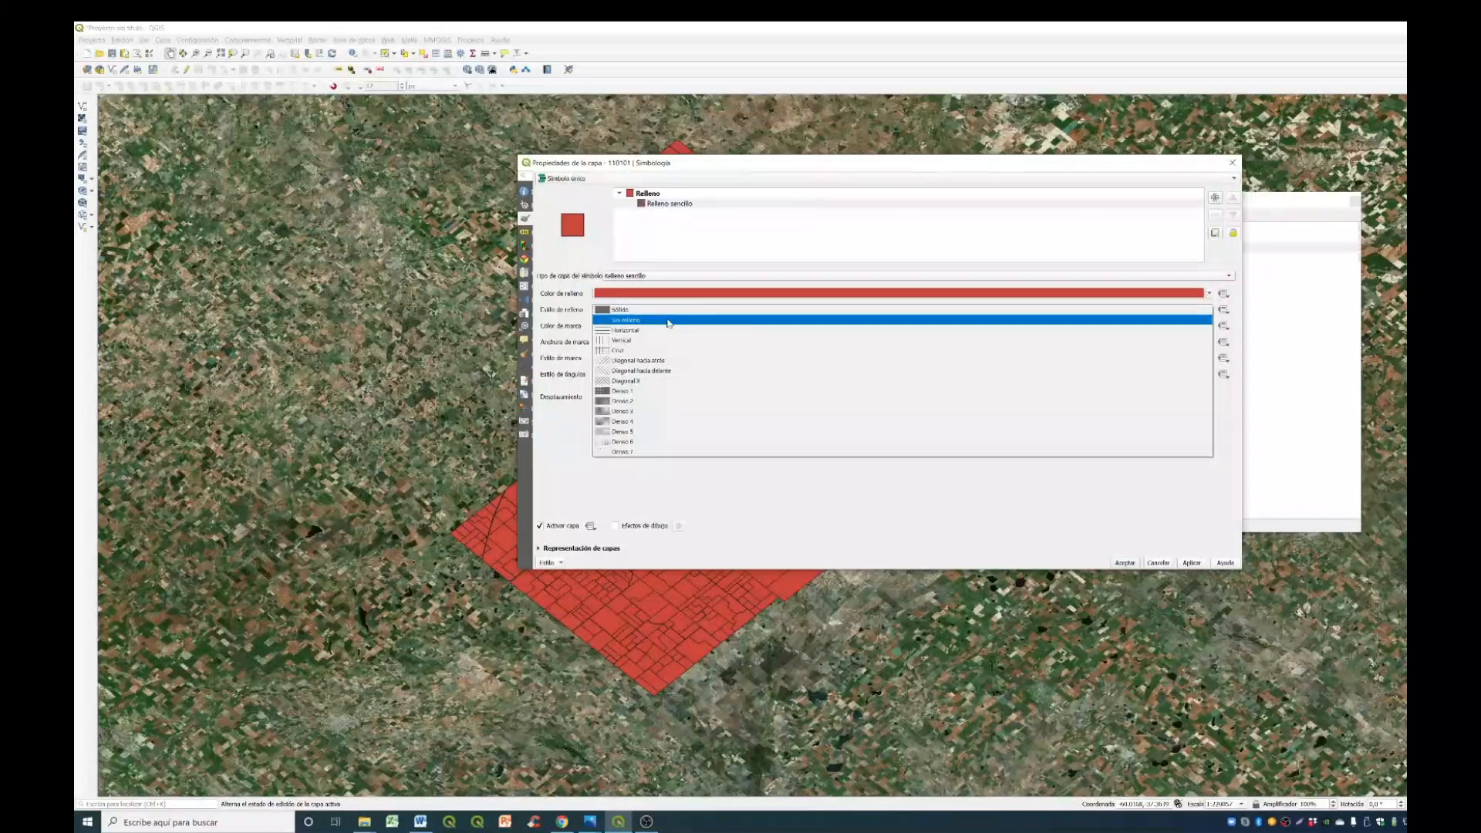
left_click(668, 320)
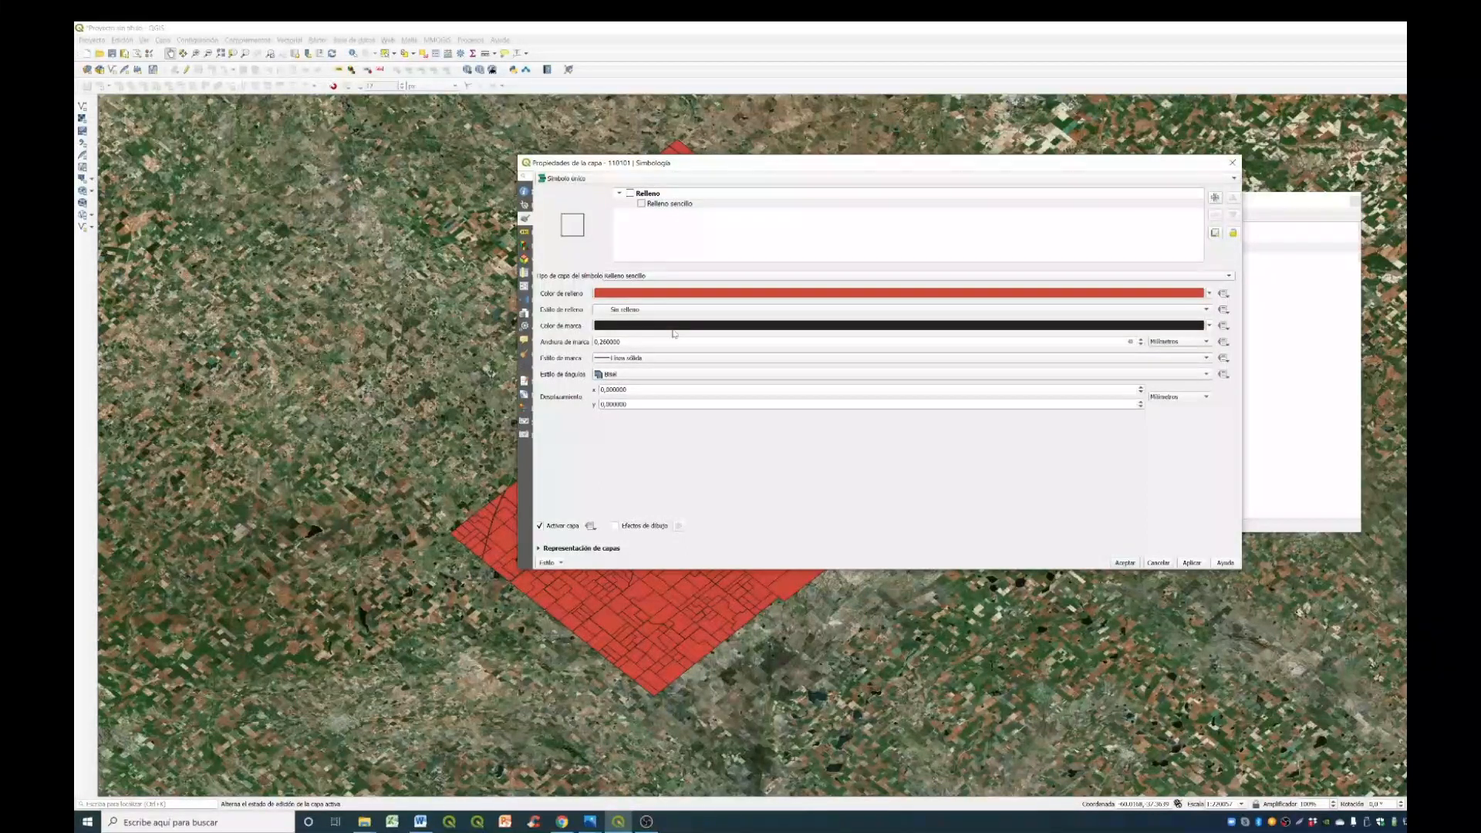
- Set the parcel outline colour to bright red and its width to 0.5 mm, and apply the symbology
left_click(675, 330)
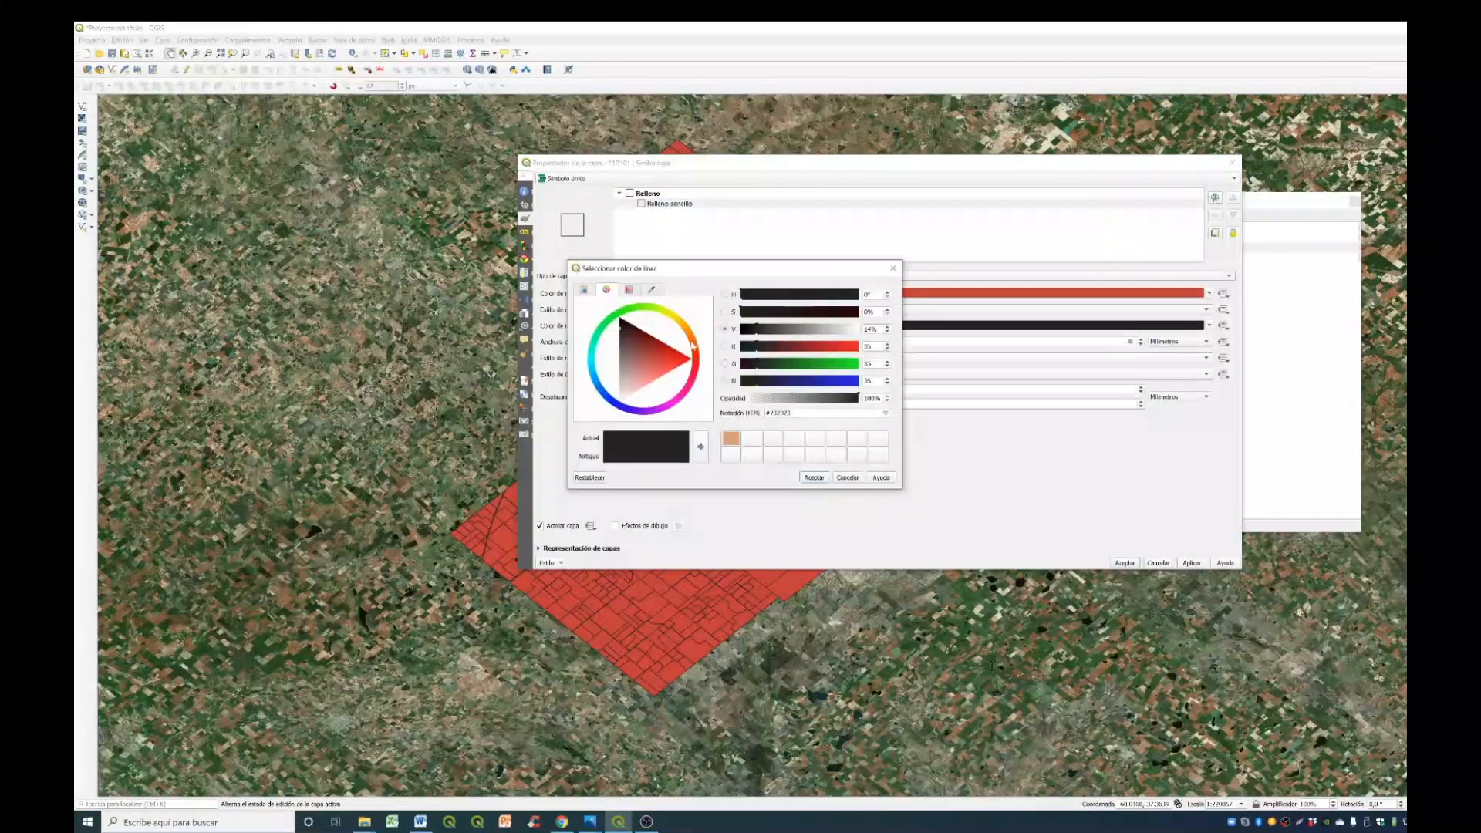
left_click(685, 359)
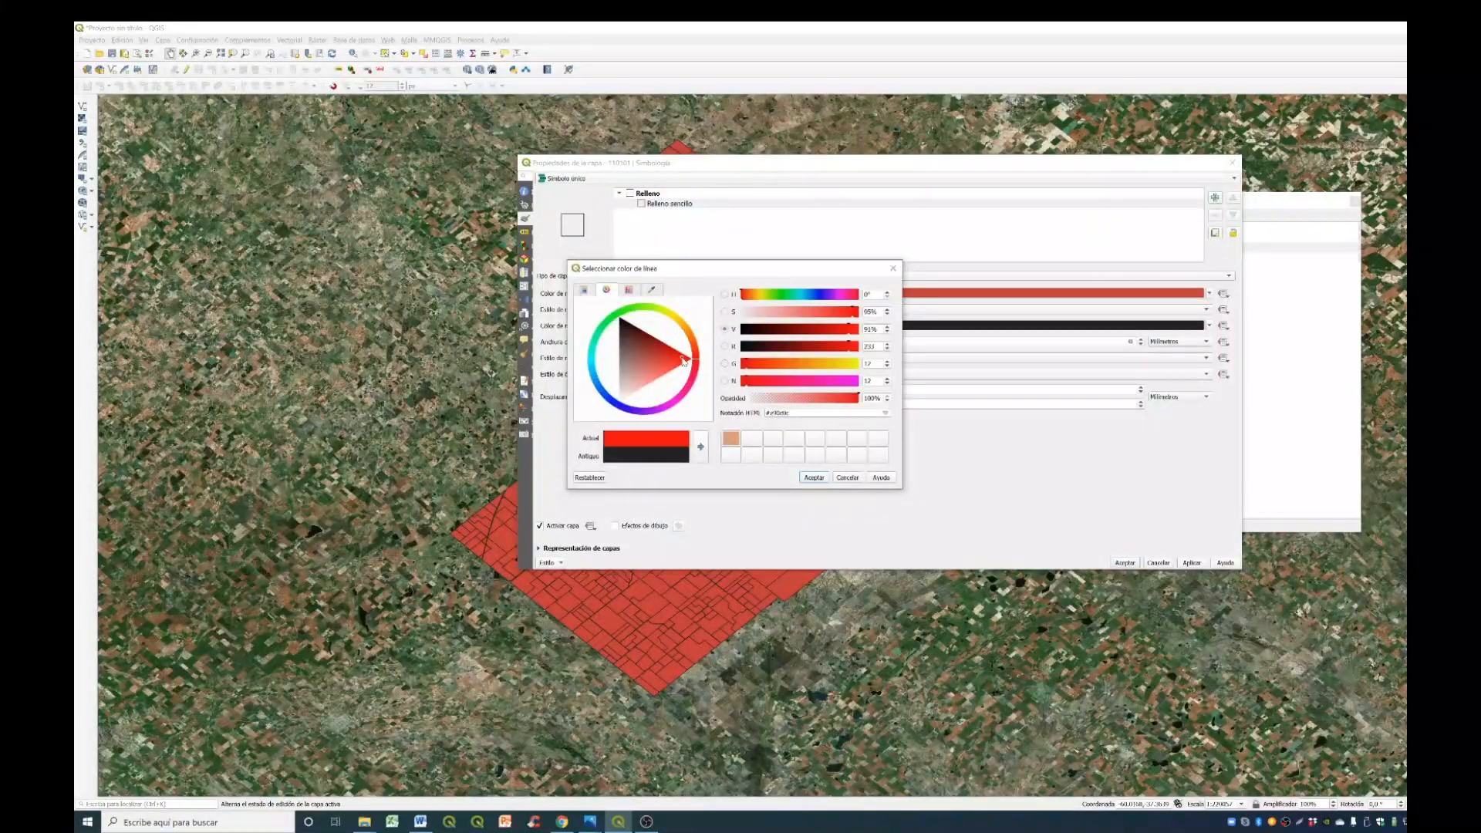
left_click(814, 477)
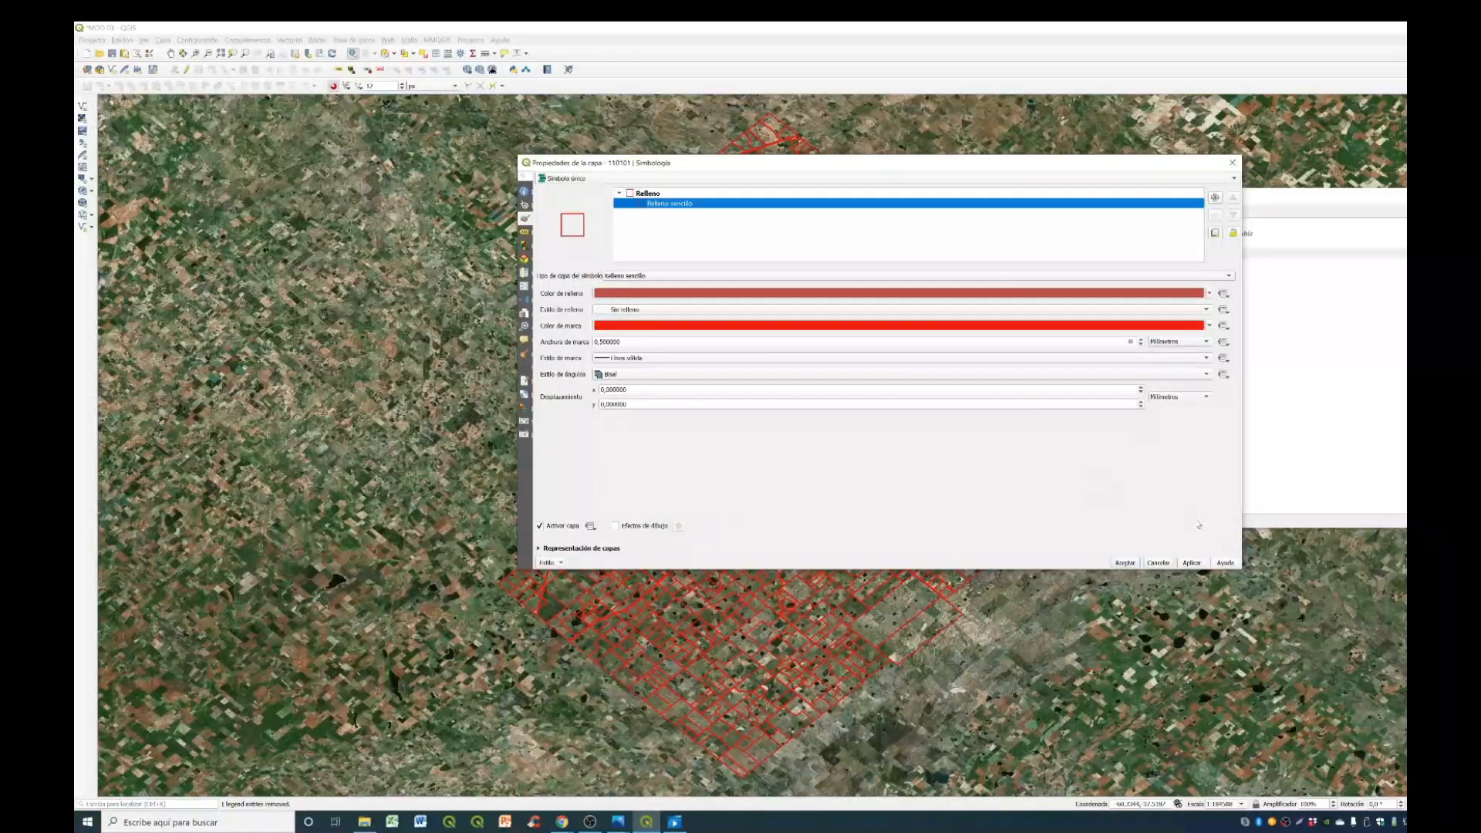
left_click(1192, 562)
left_click(1124, 562)
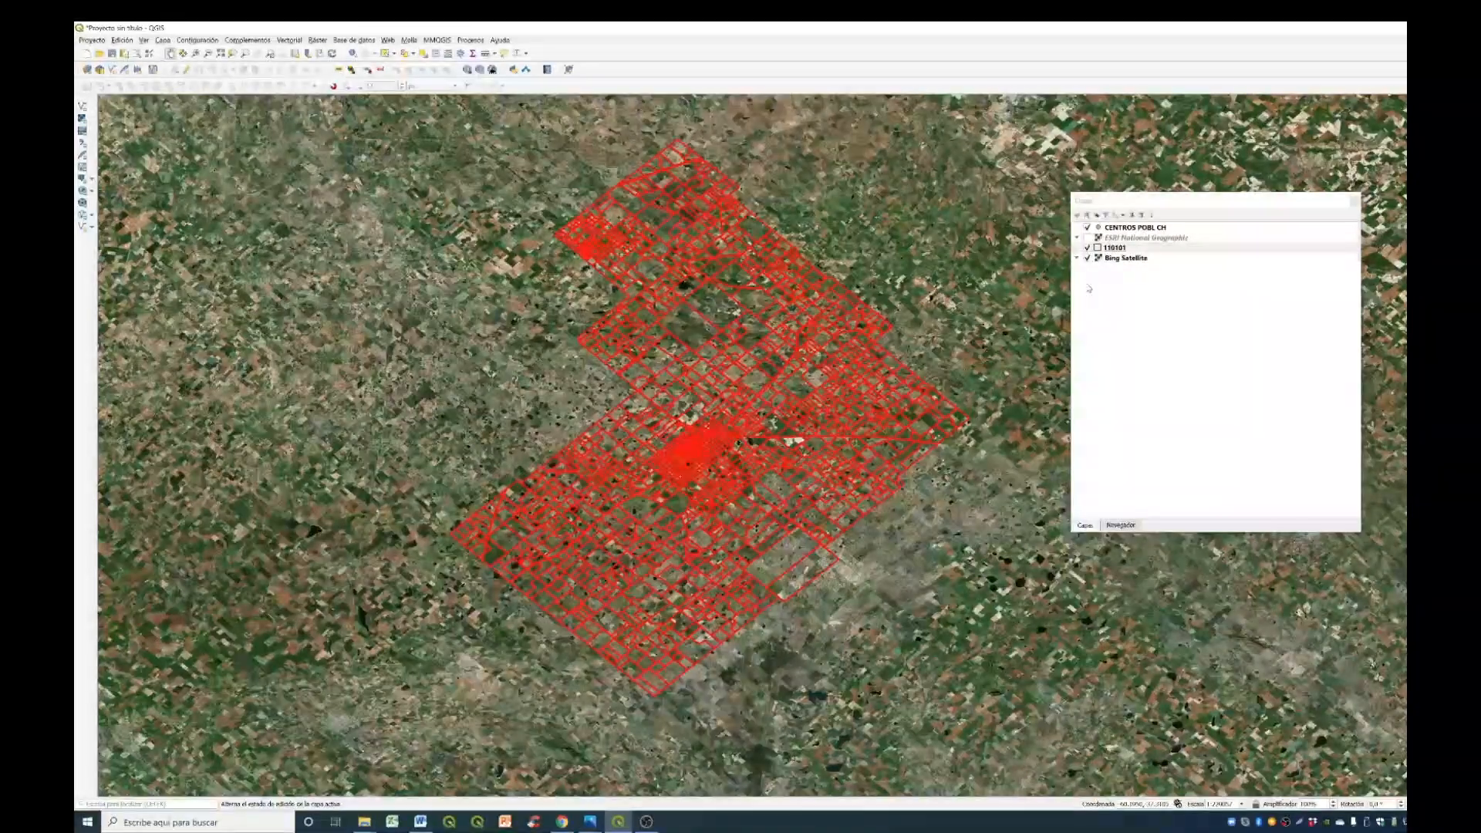
- Open the attribute table of layer 110101 and place its window over the lower part of the map
left_click(1147, 248)
right_click(1149, 250)
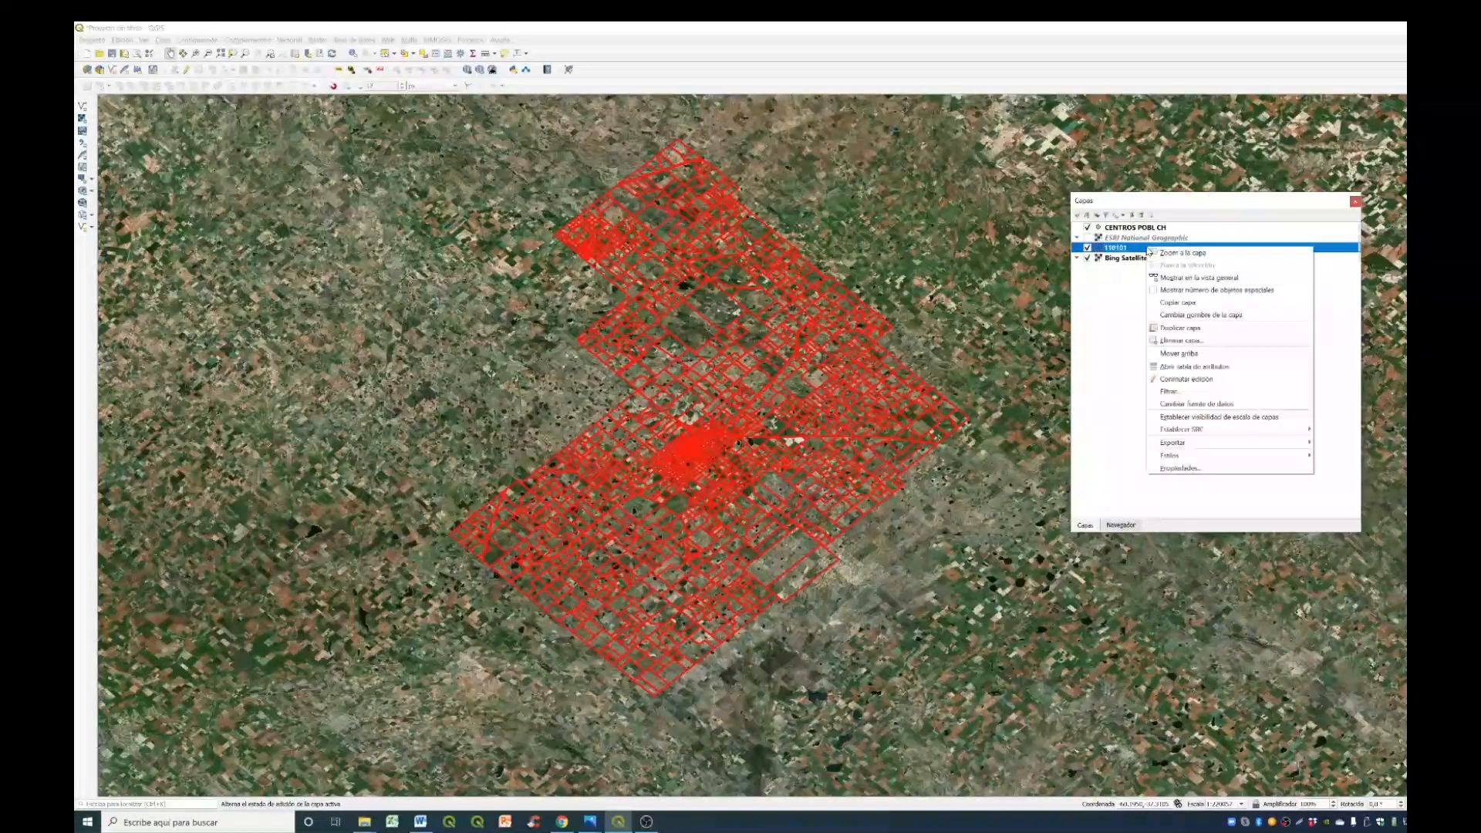
left_click(1184, 367)
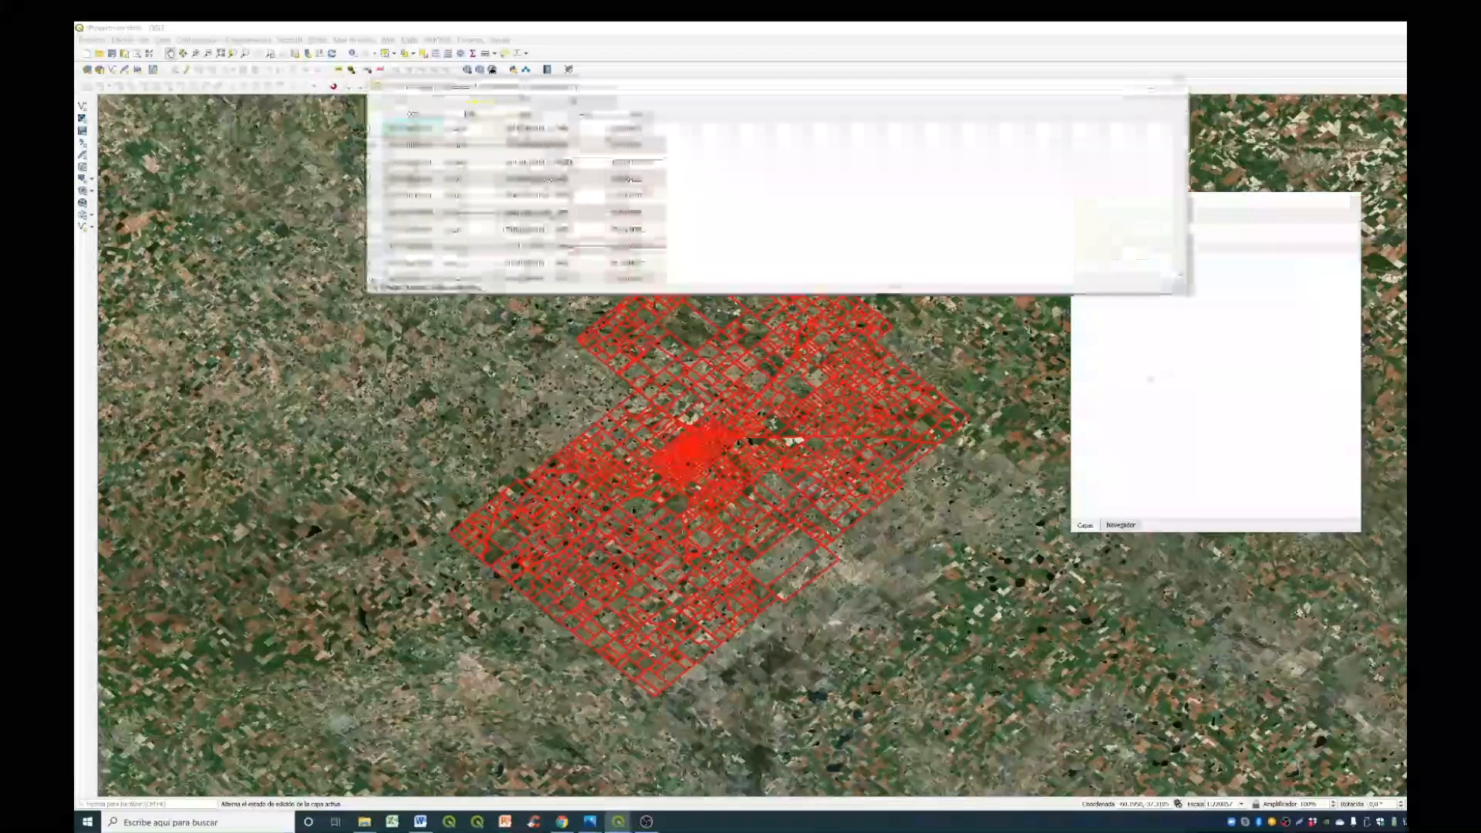
left_click_drag(745, 92, 687, 417)
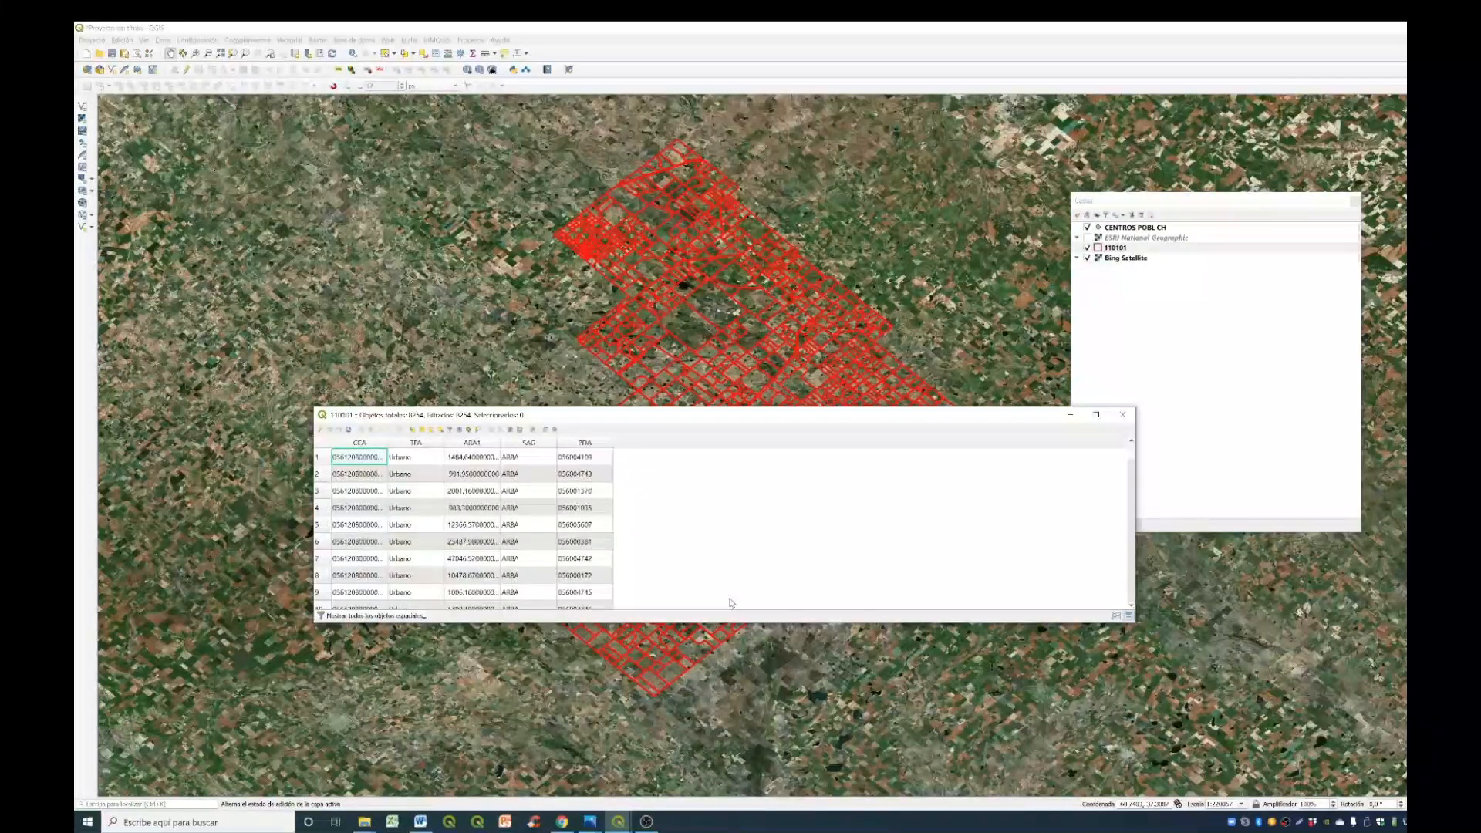
- Switch to Chrome and open the geoarba spatial data page from the ARBA home page
left_click(561, 821)
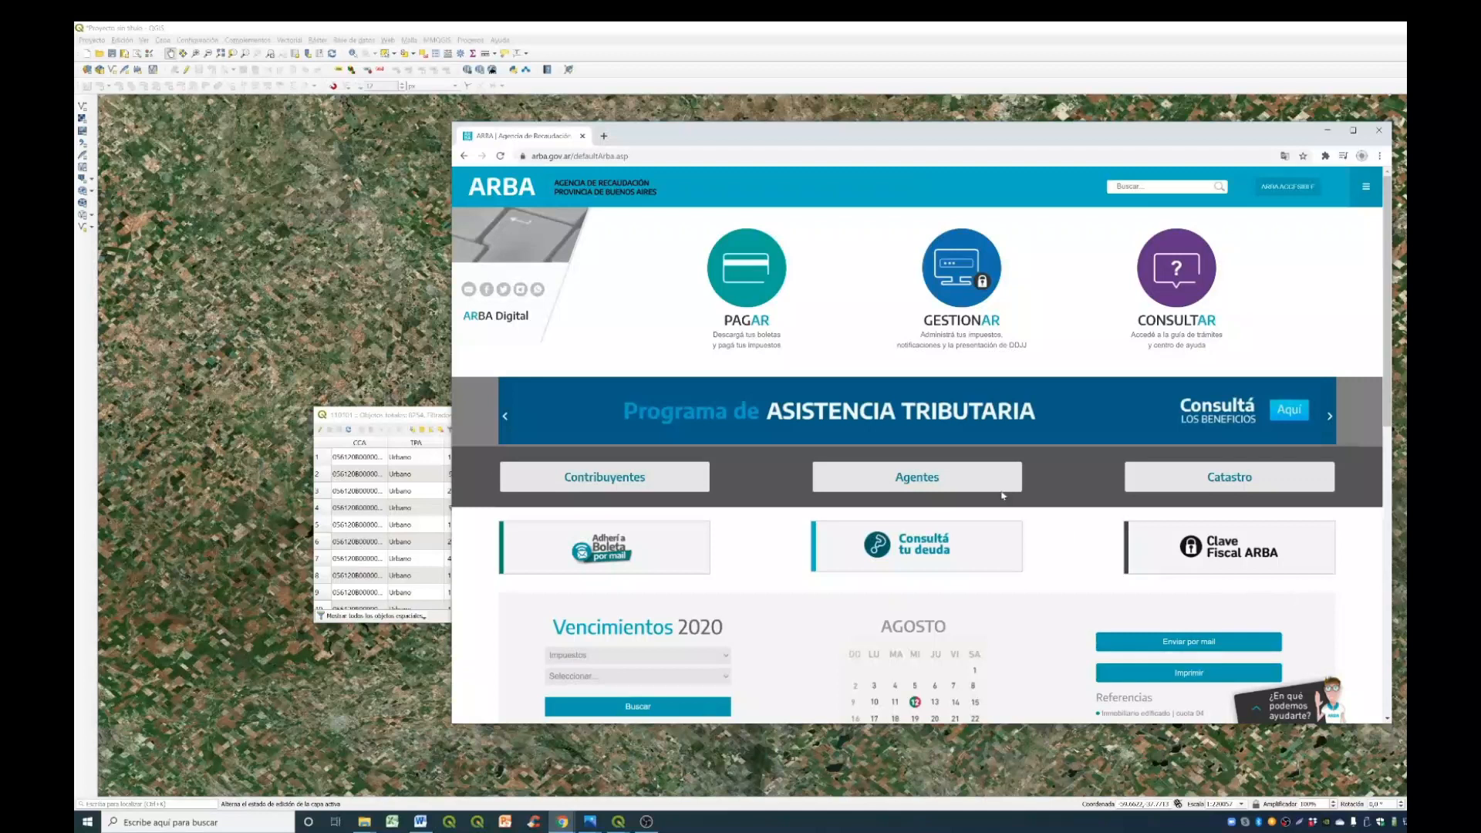
scroll(981, 497, "down", 5)
scroll(980, 502, "down", 2)
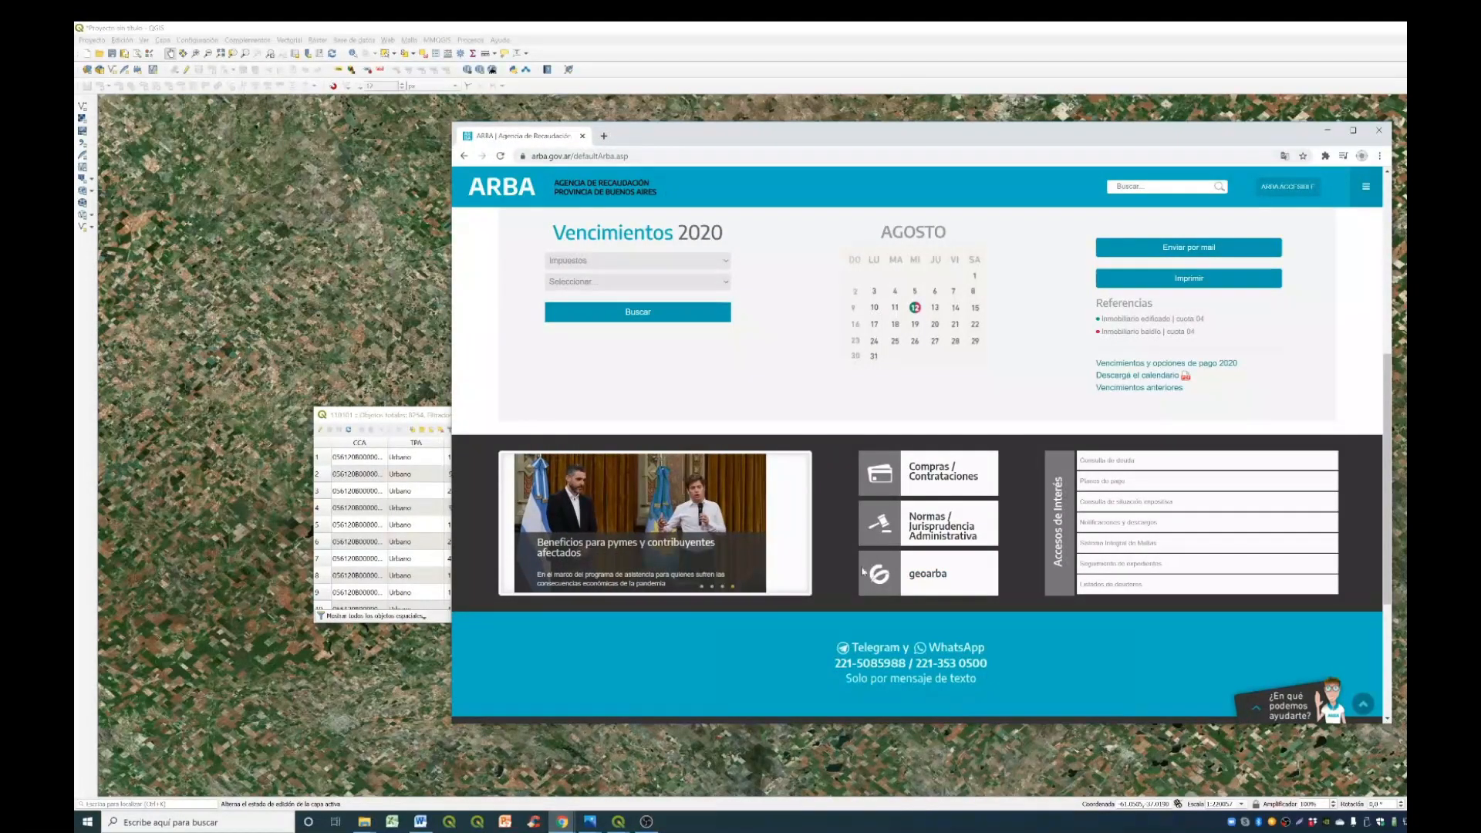
left_click(926, 581)
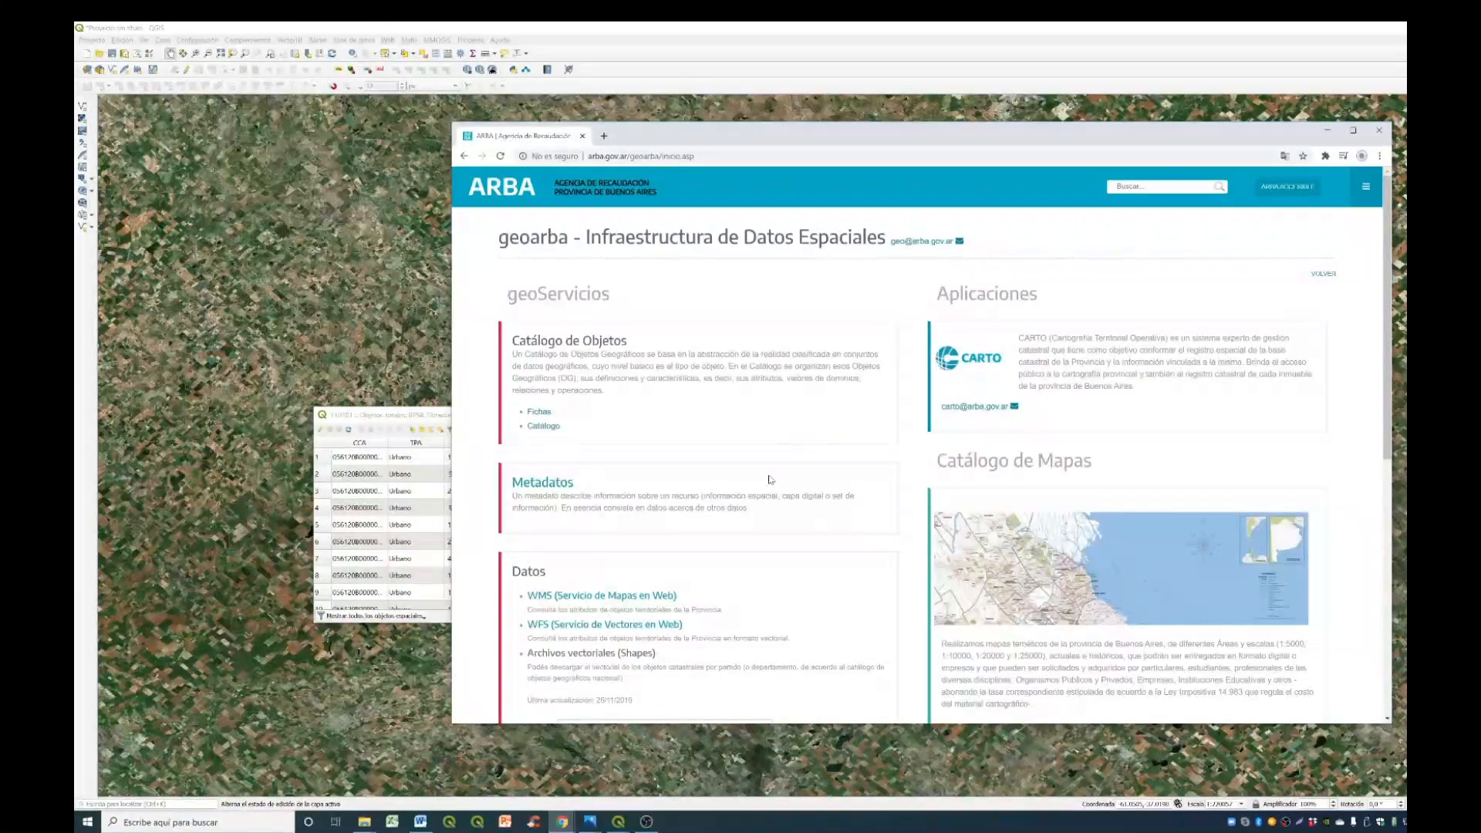
- Download the Circunscripción shape of the Laprida partido from geoarba's vector files and save it in Descargas
scroll(765, 432, "down", 2)
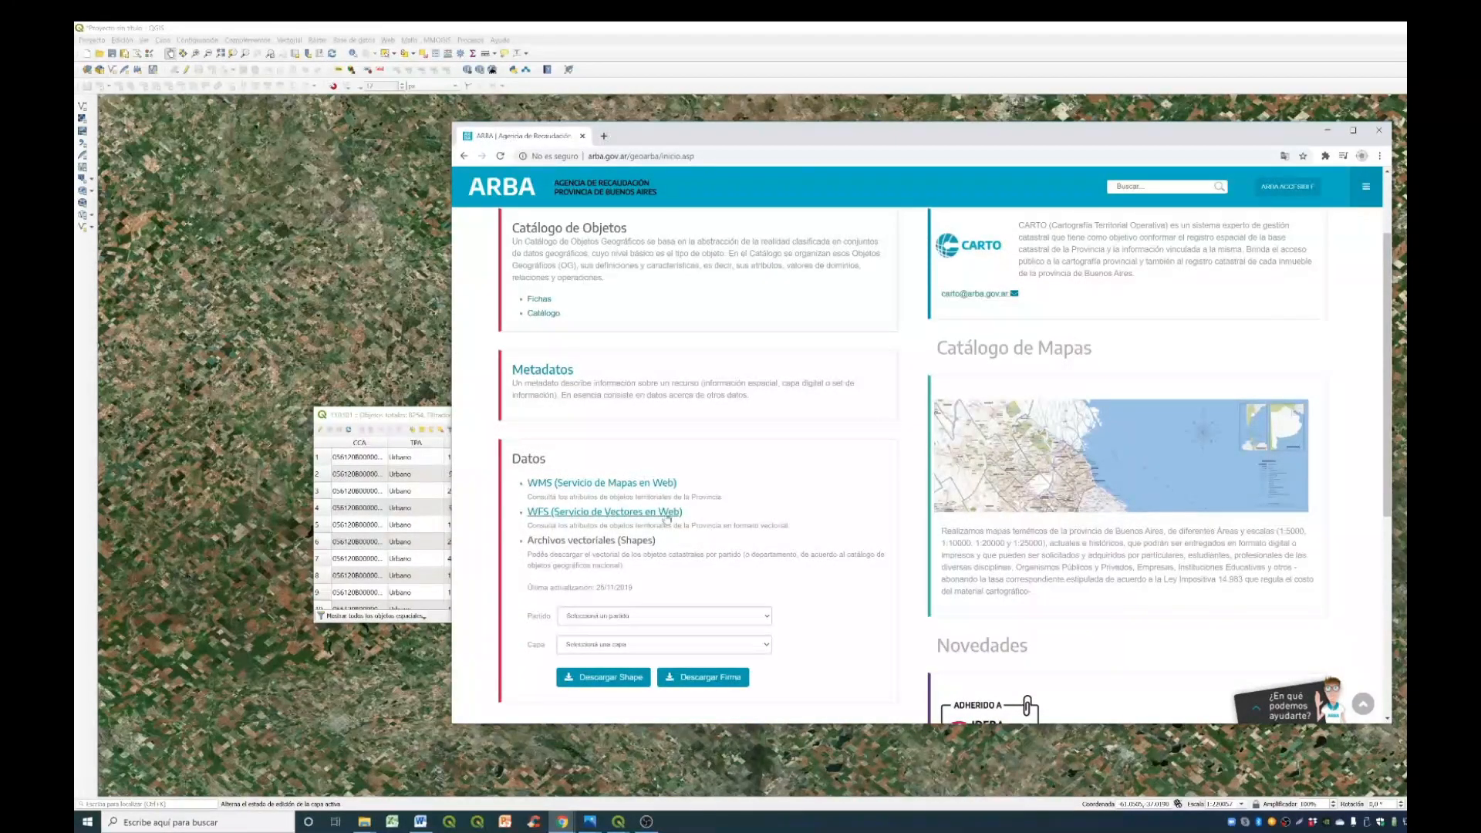
scroll(818, 462, "down", 3)
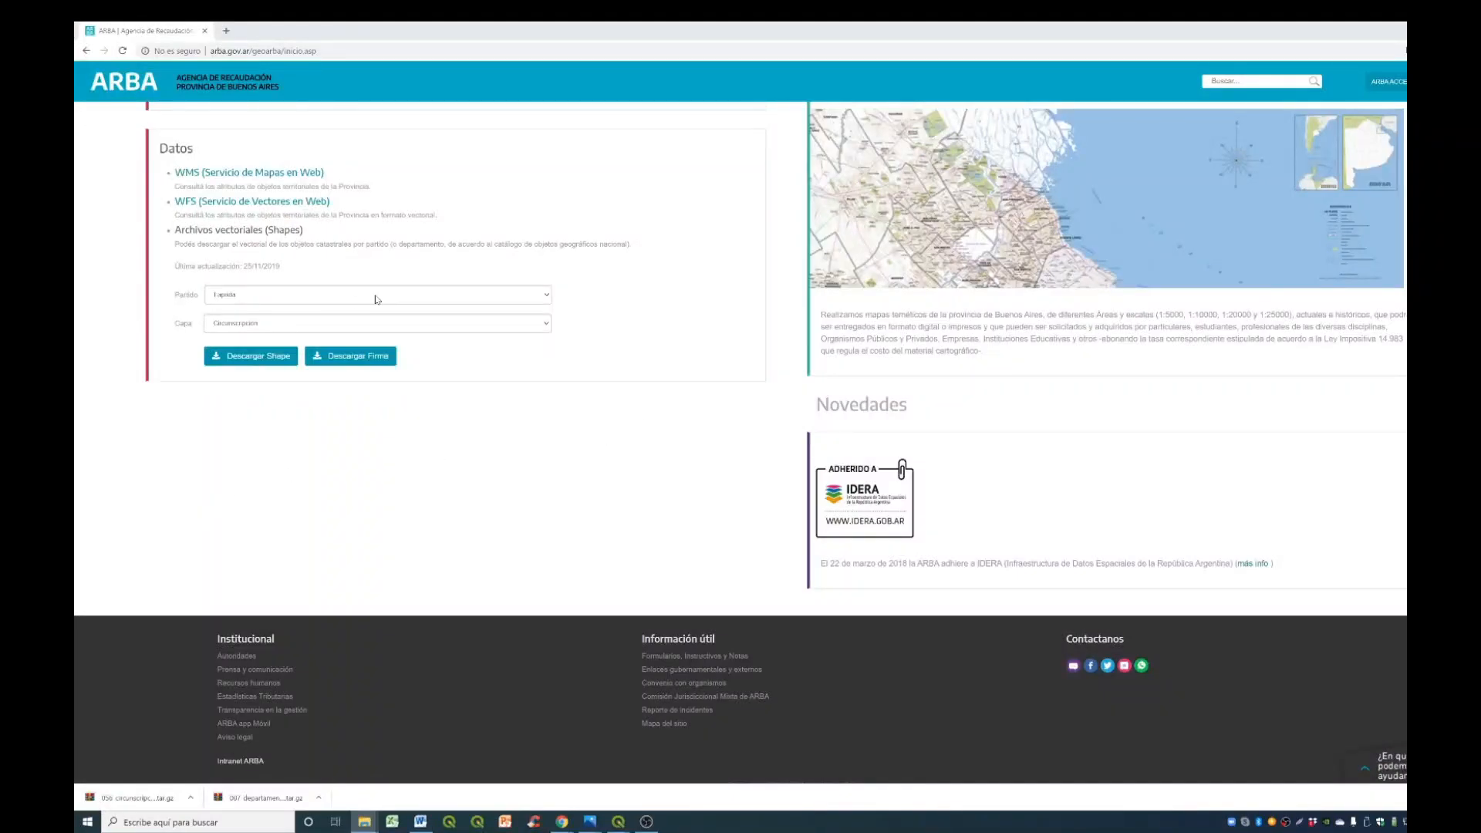
left_click(404, 298)
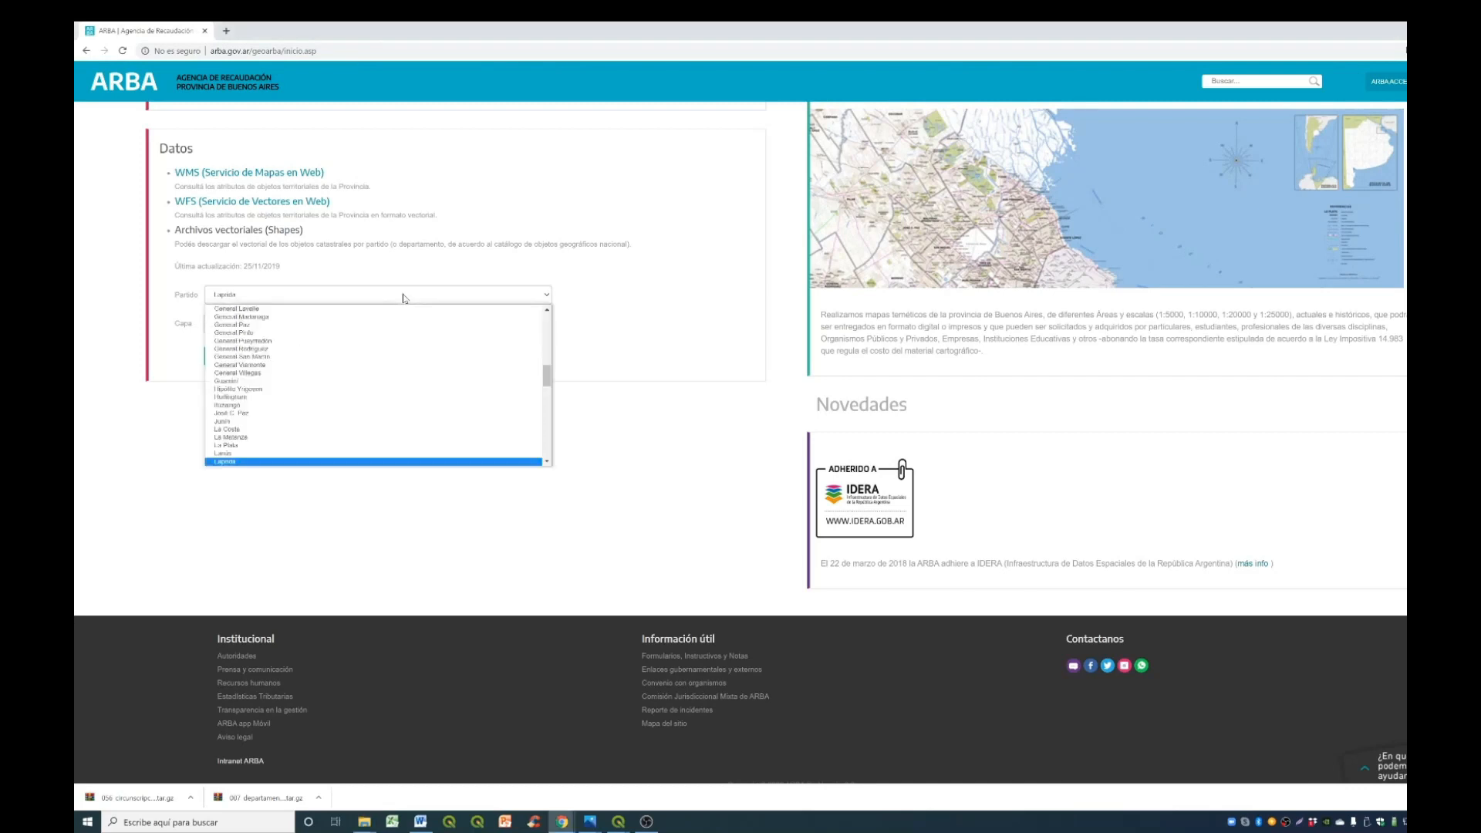
left_click(283, 461)
left_click(344, 324)
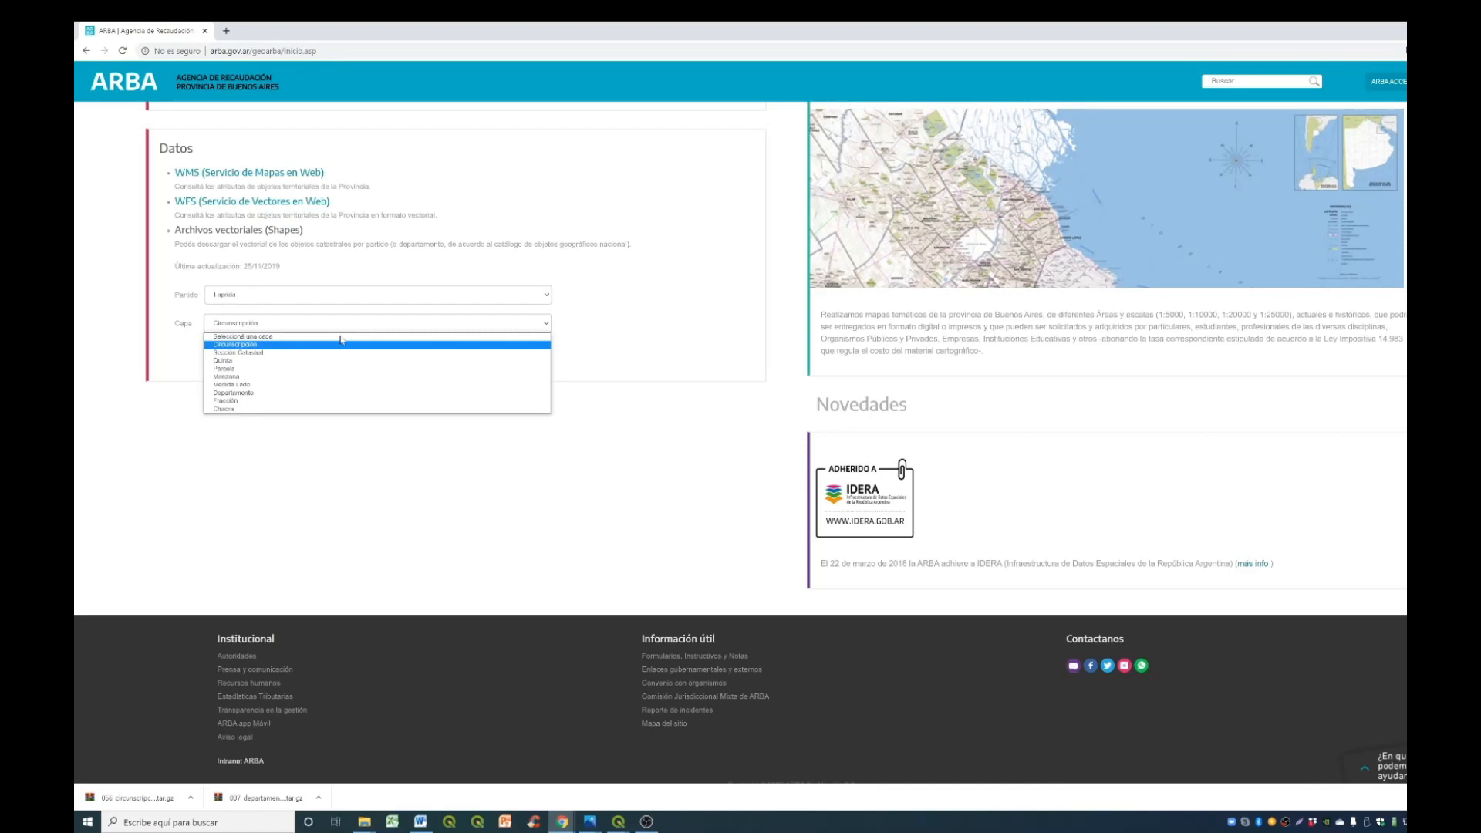
left_click(316, 346)
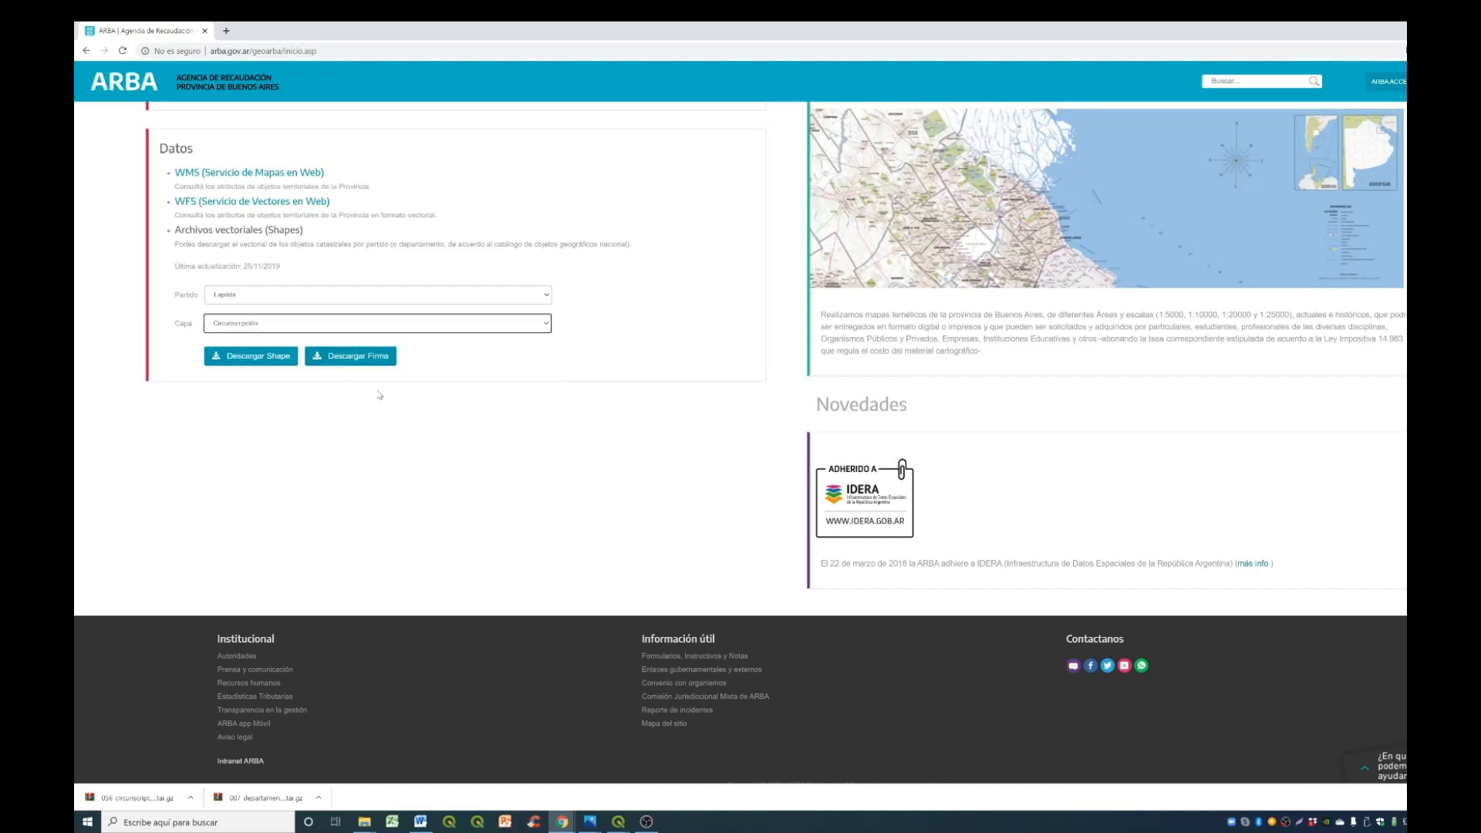
left_click(261, 359)
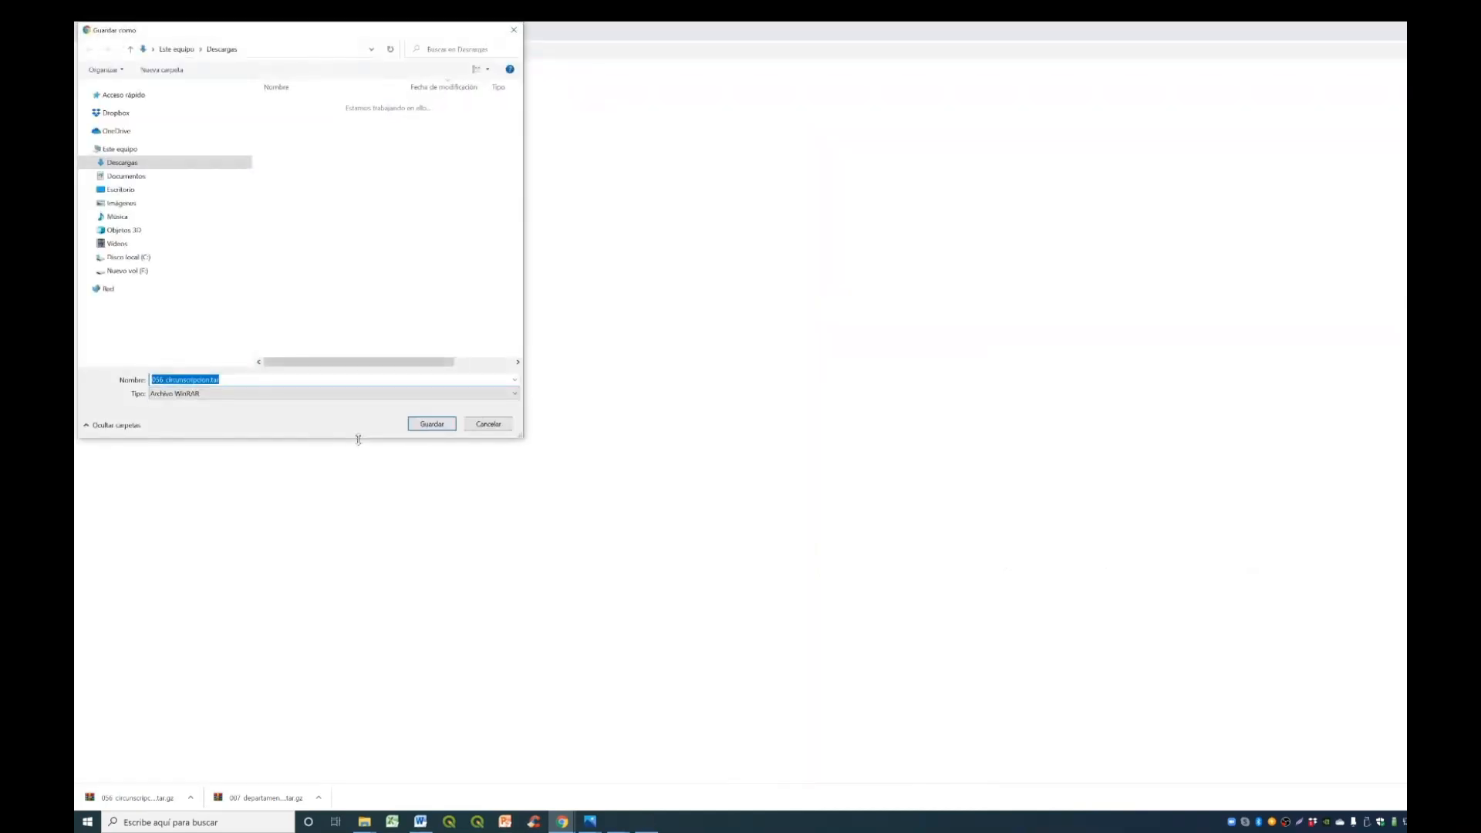
left_click(431, 424)
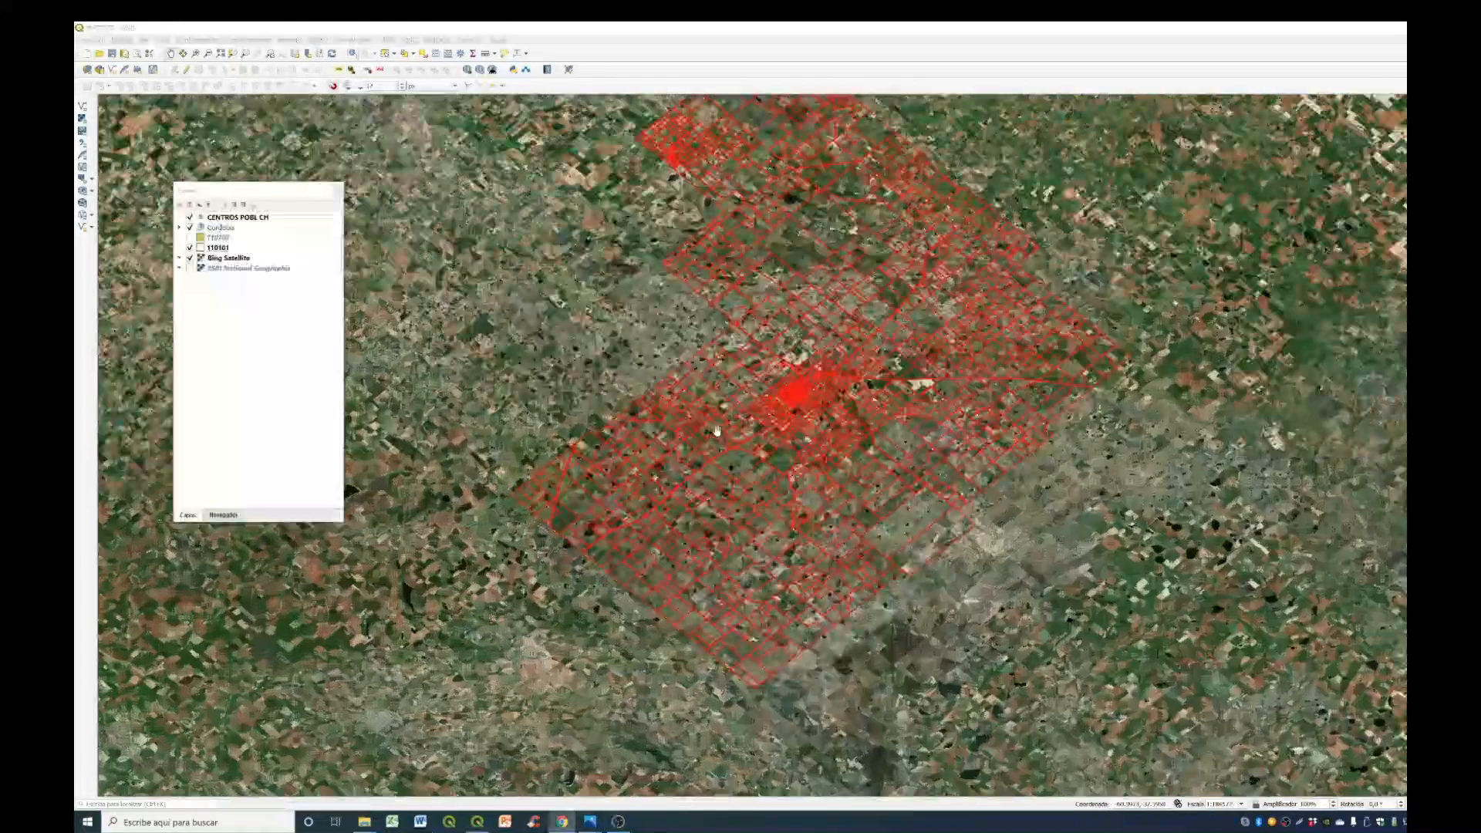
- Examine how the red parcel outlines match the fields and roads on the satellite image in QGIS
scroll(723, 424, "up", 3)
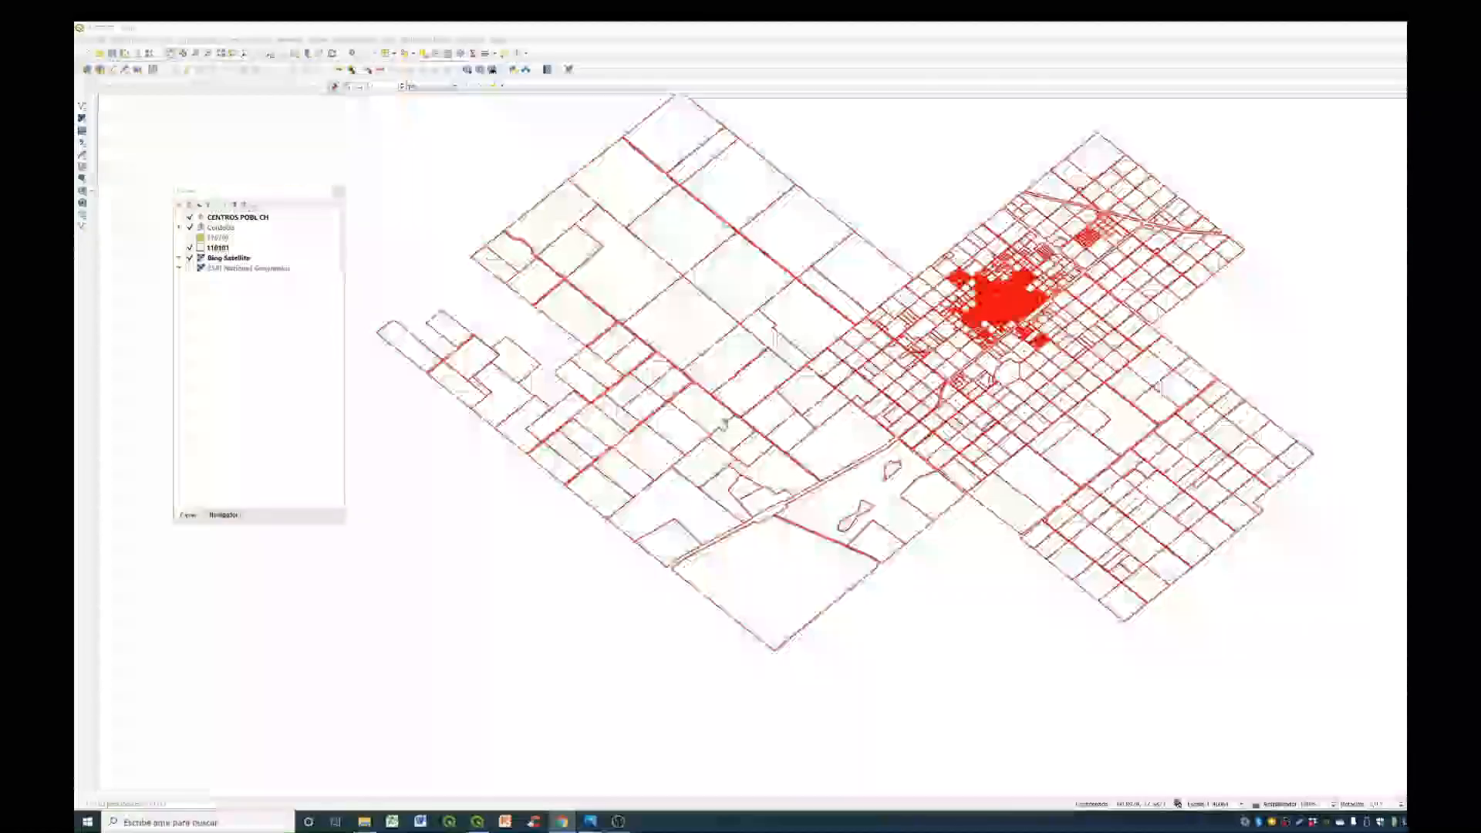
scroll(710, 398, "up", 3)
scroll(709, 401, "down", 4)
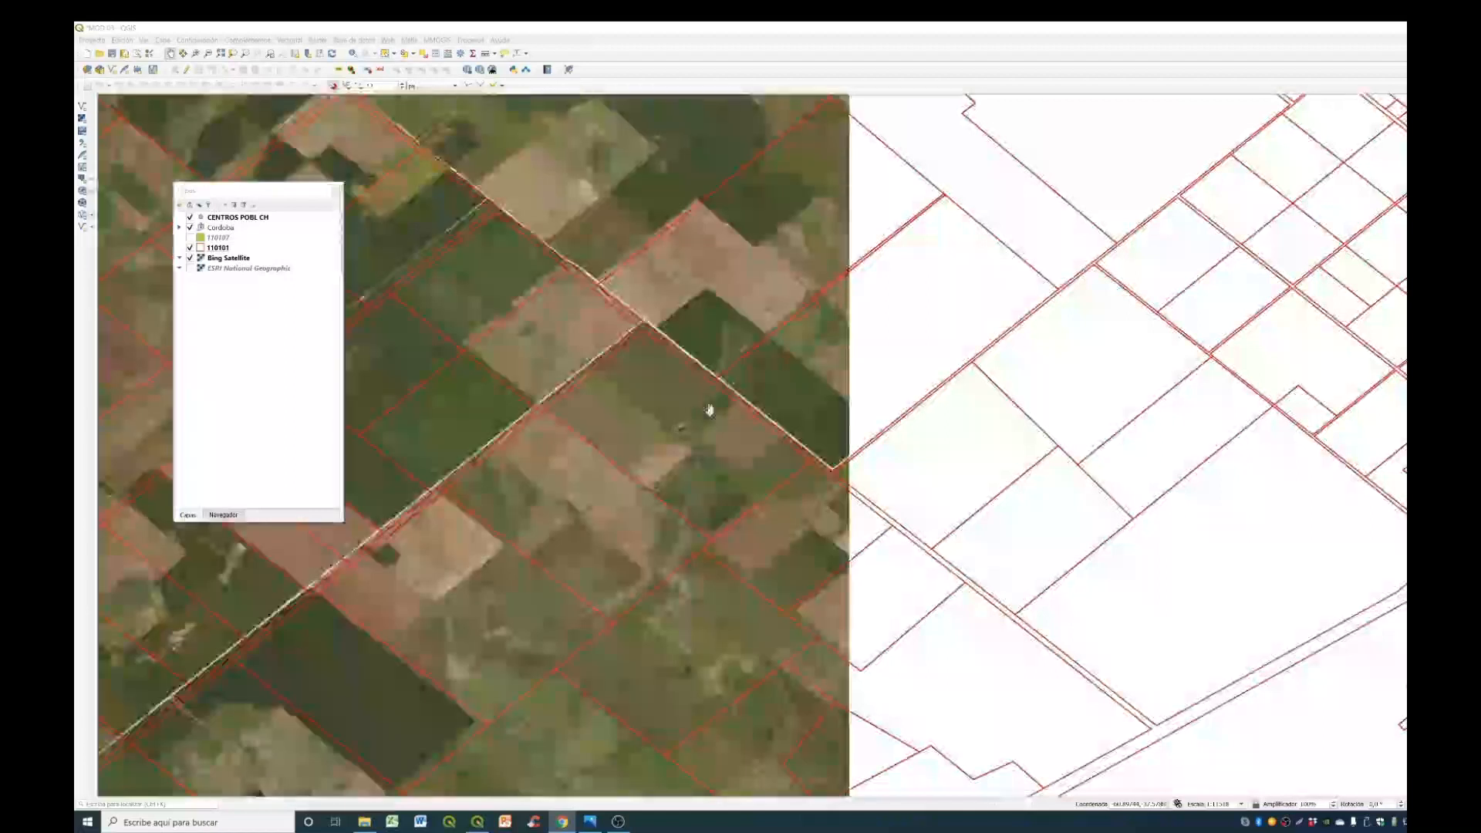
scroll(671, 428, "up", 2)
scroll(694, 428, "up", 1)
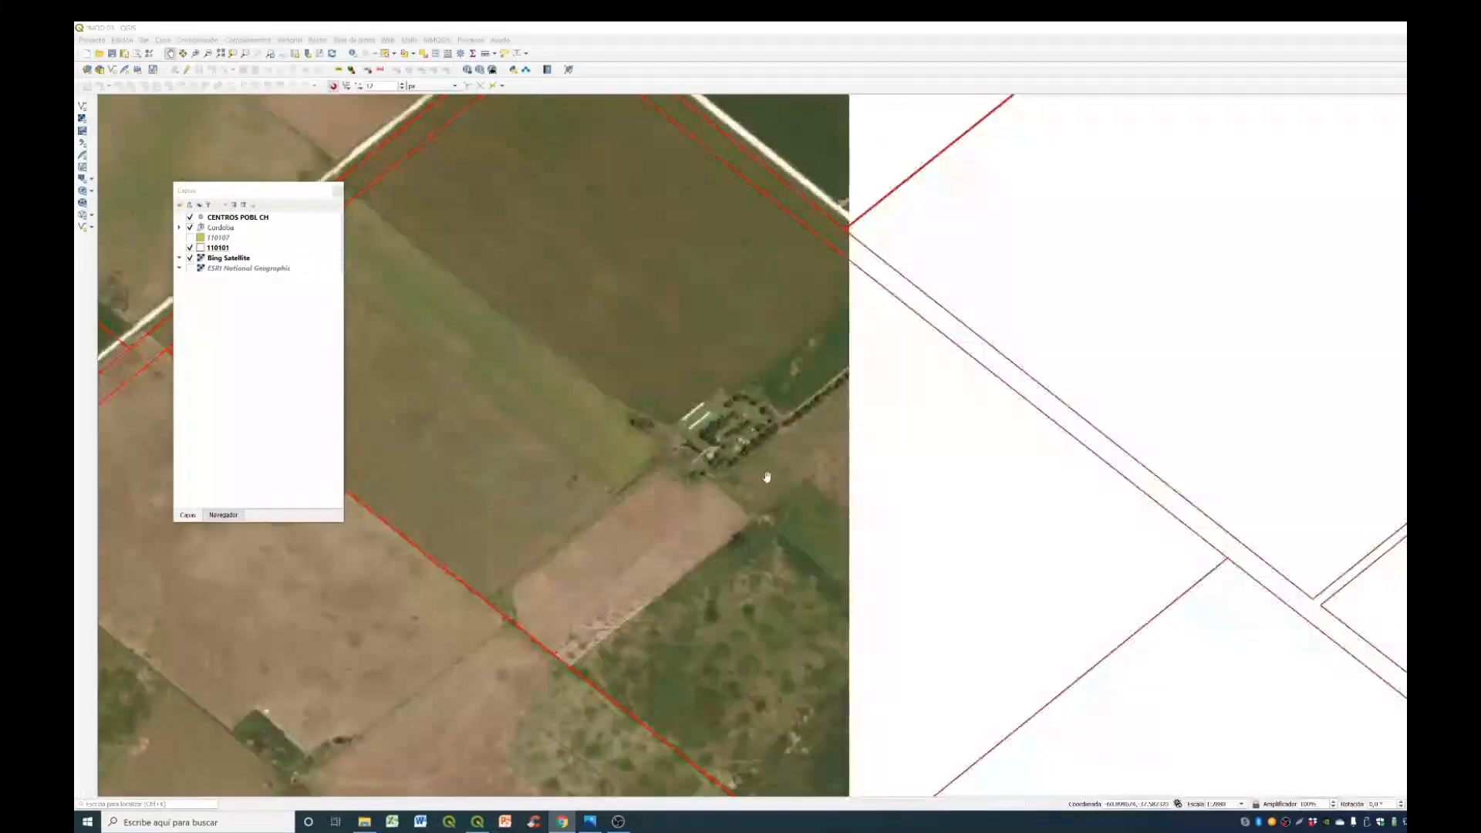
scroll(802, 432, "down", 2)
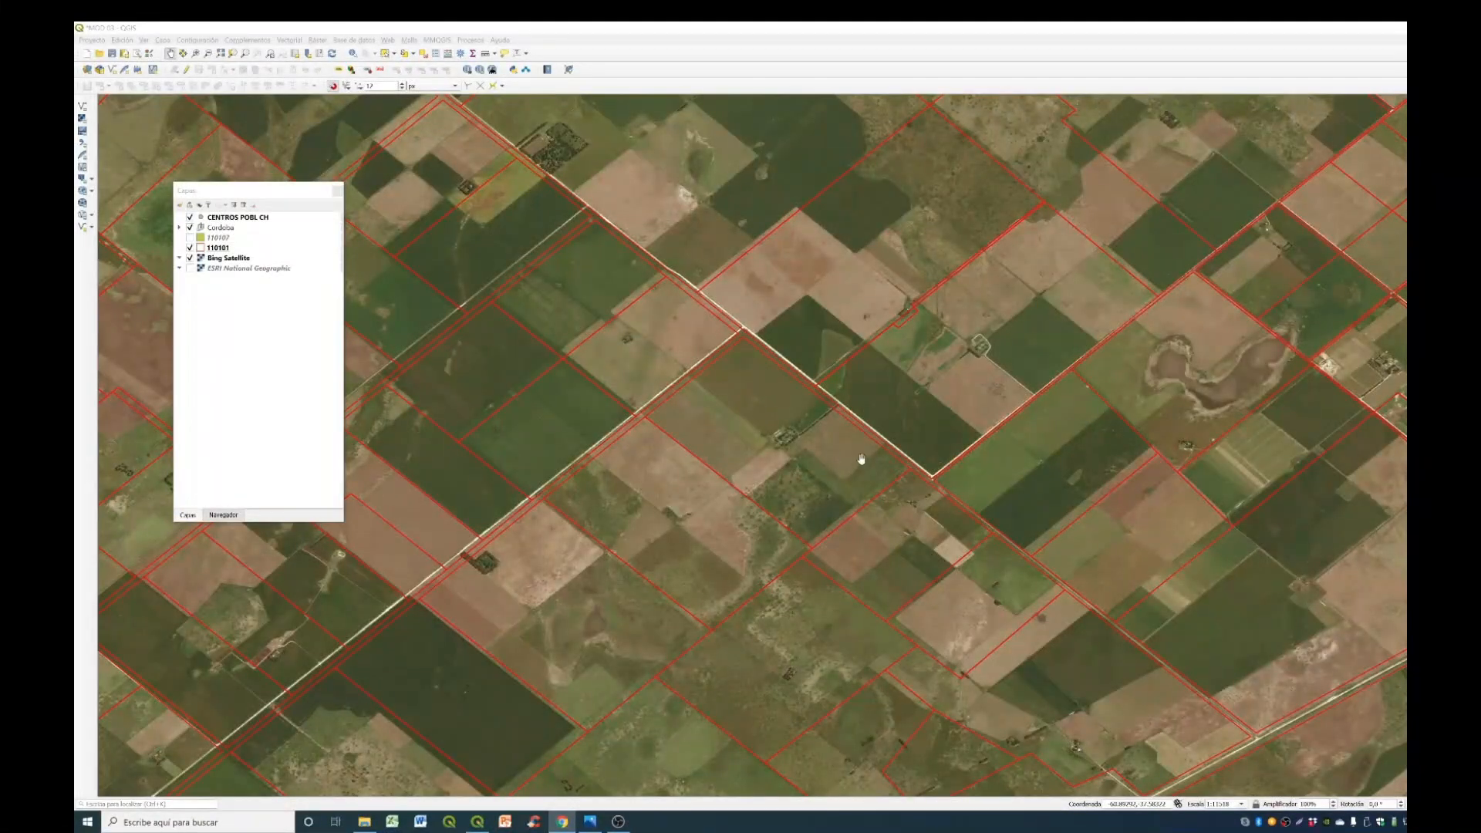
scroll(821, 455, "up", 1)
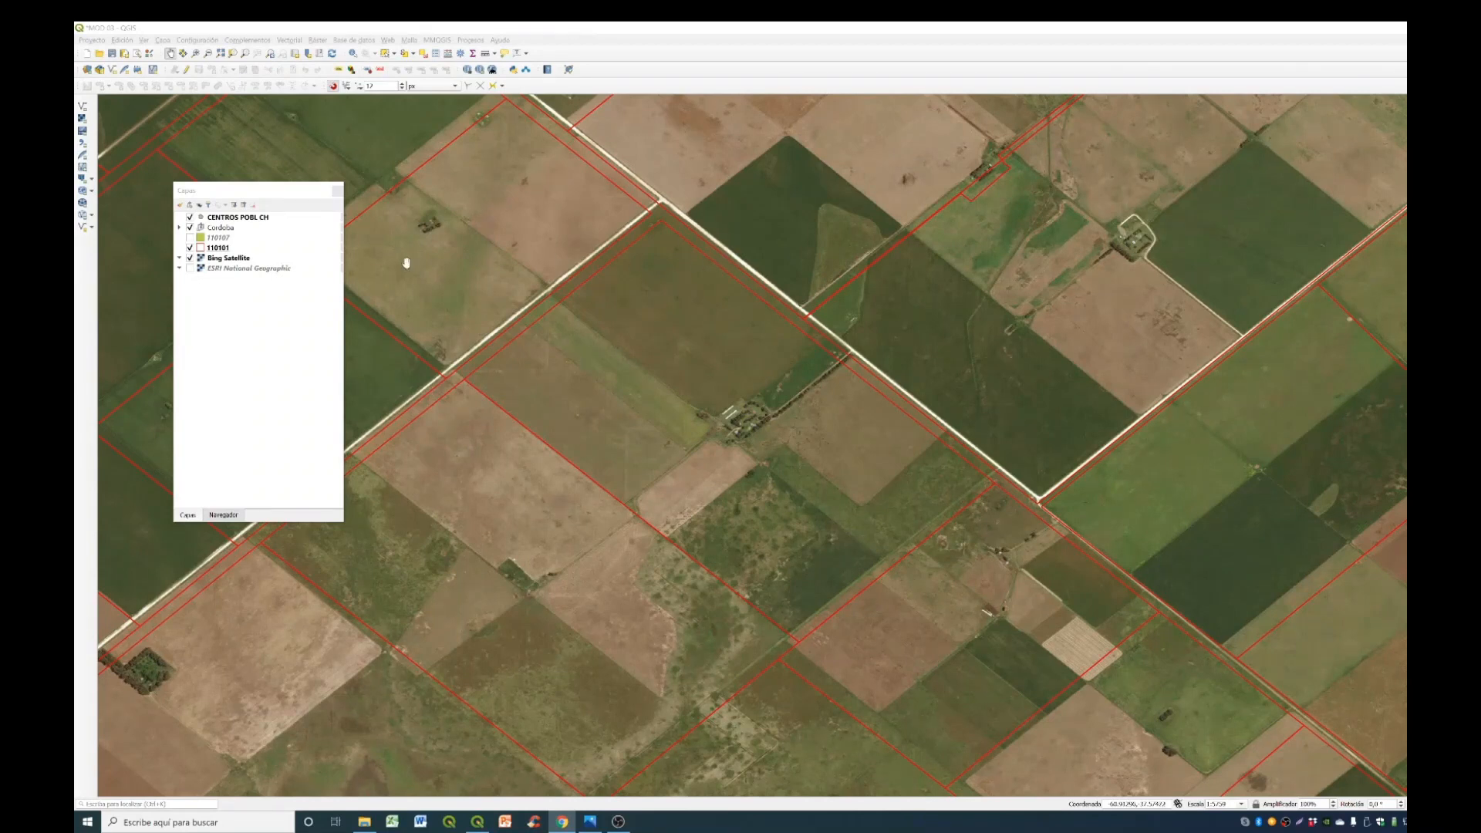
- Select the large parcel in layer 110101 that contains the farmstead at the centre of the map
left_click(242, 249)
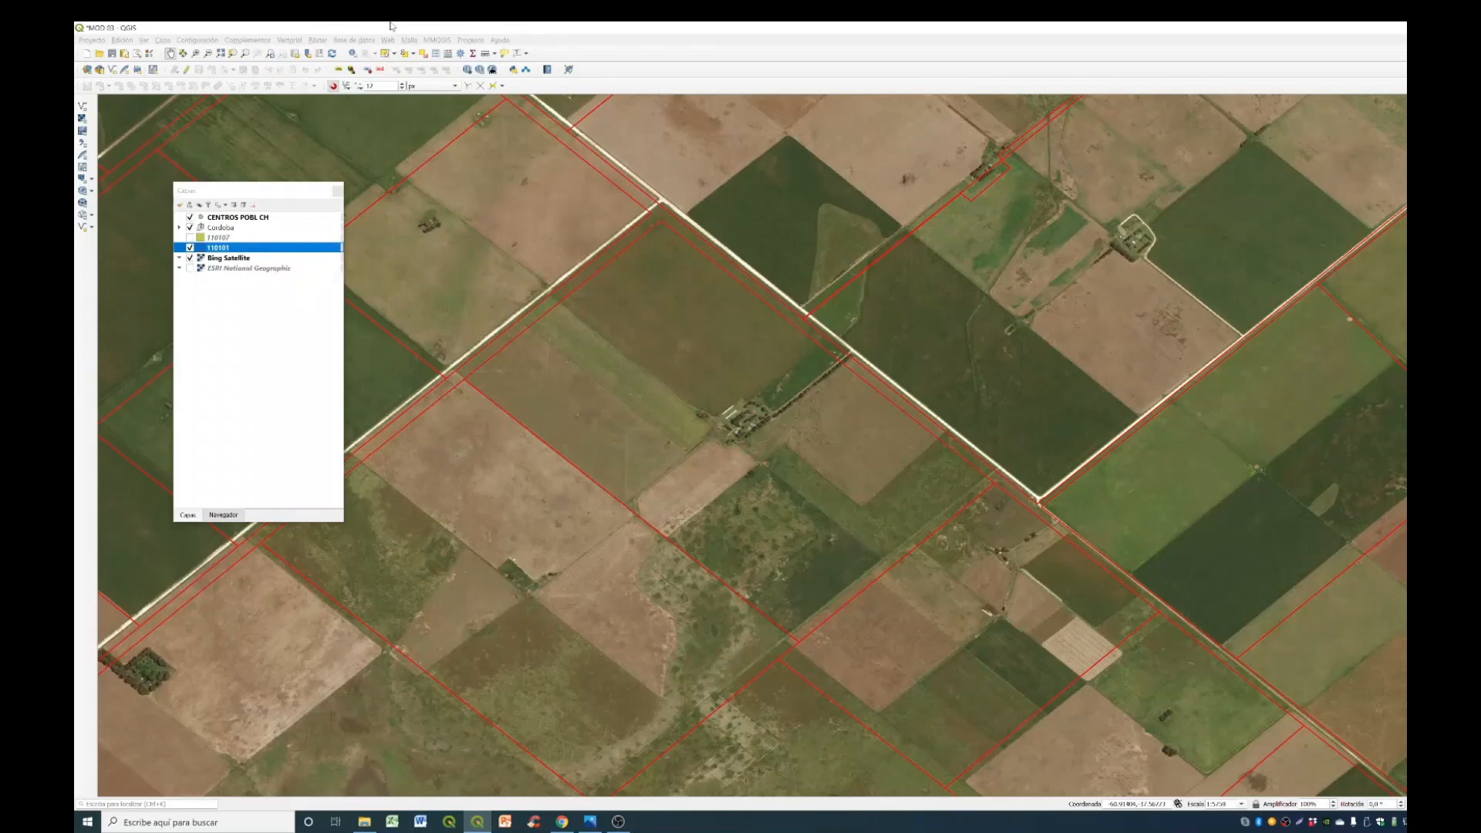
left_click(385, 54)
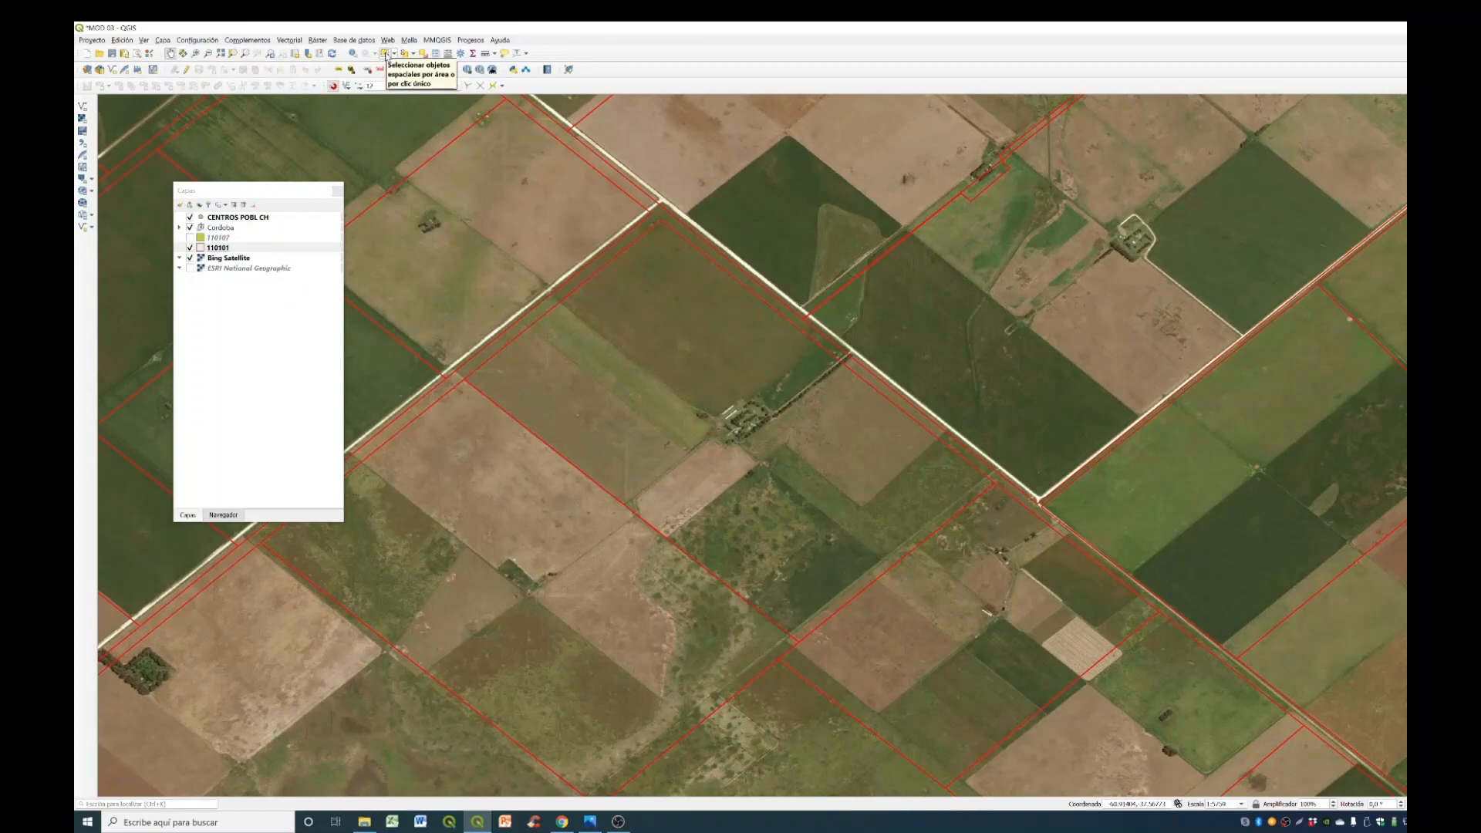
left_click(385, 54)
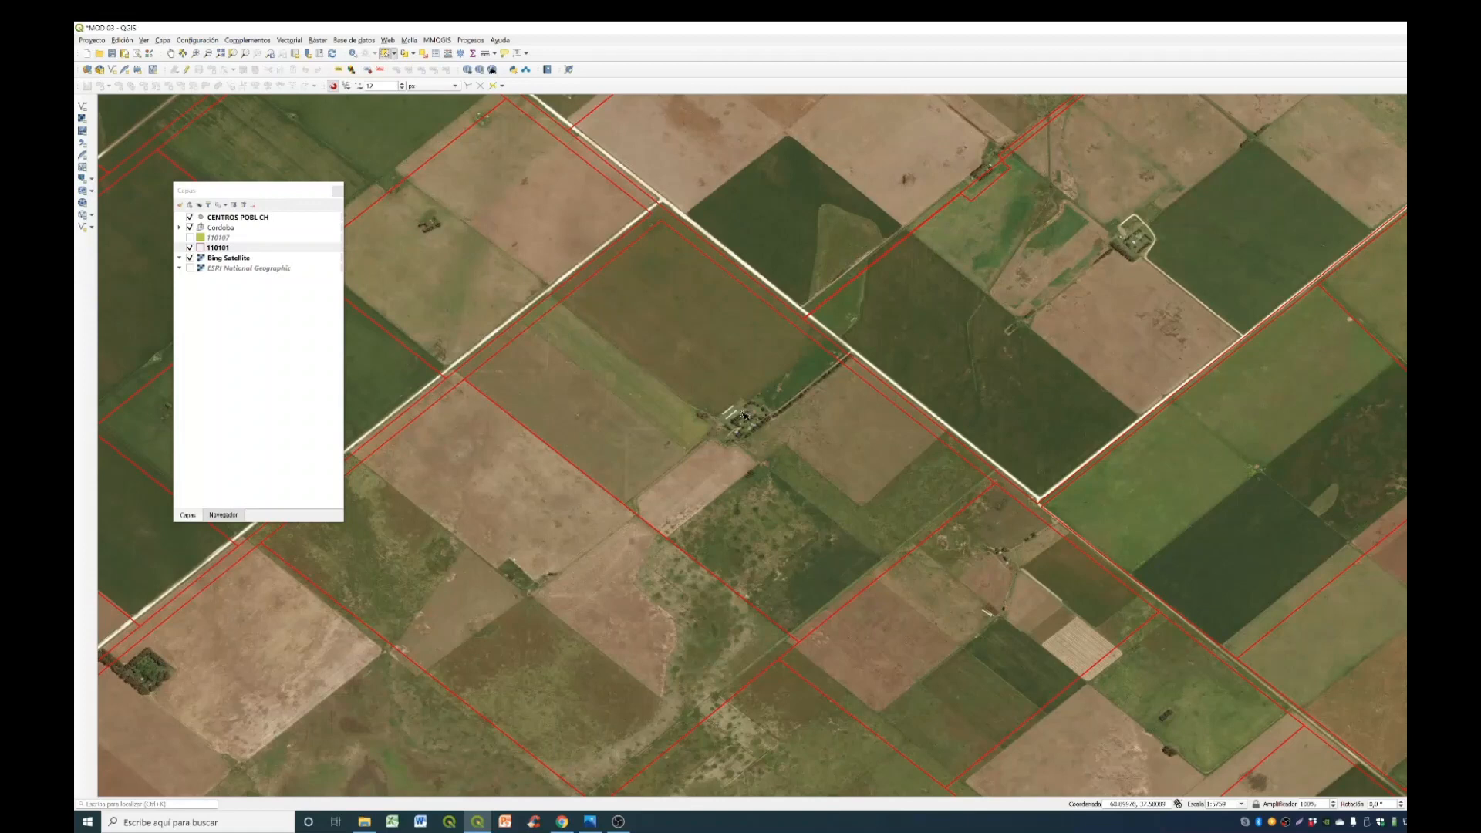
left_click(828, 468)
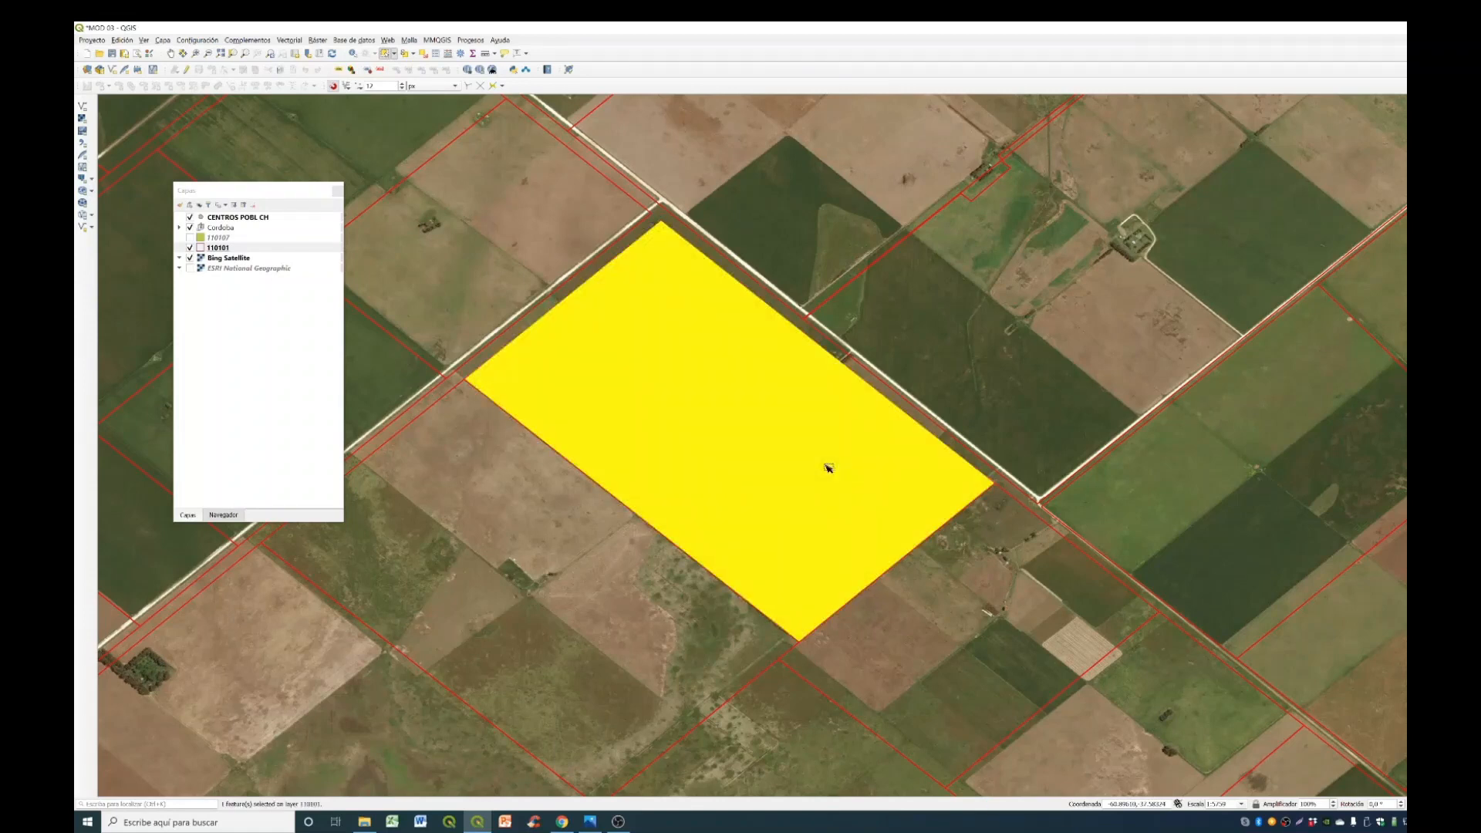
- Set up an export of only the selected parcel as an ESRI shapefile with CRS EPSG:4326 - WGS 84 and Polygon geometry
right_click(280, 248)
mouse_move(379, 446)
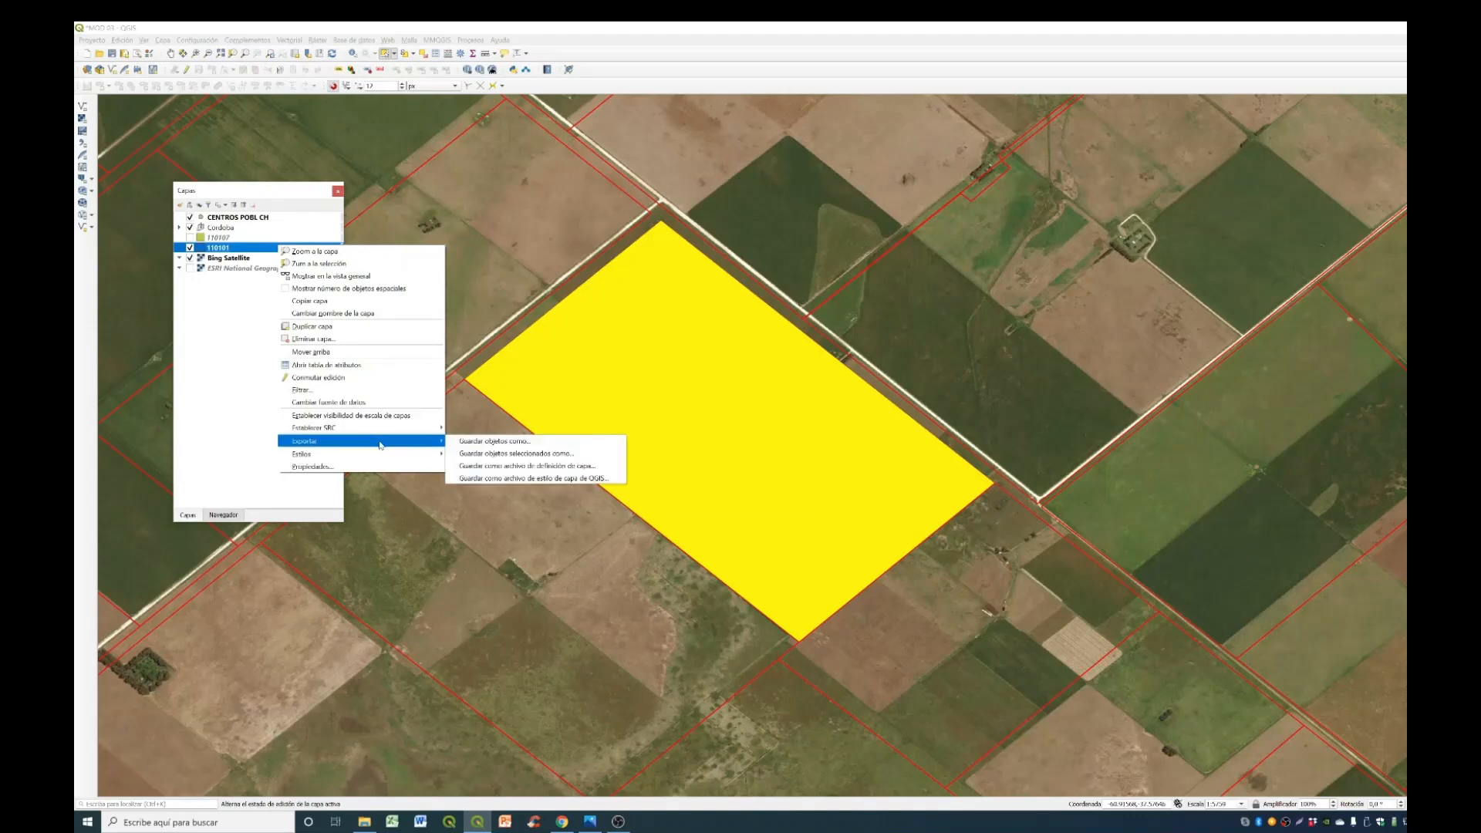
left_click(480, 461)
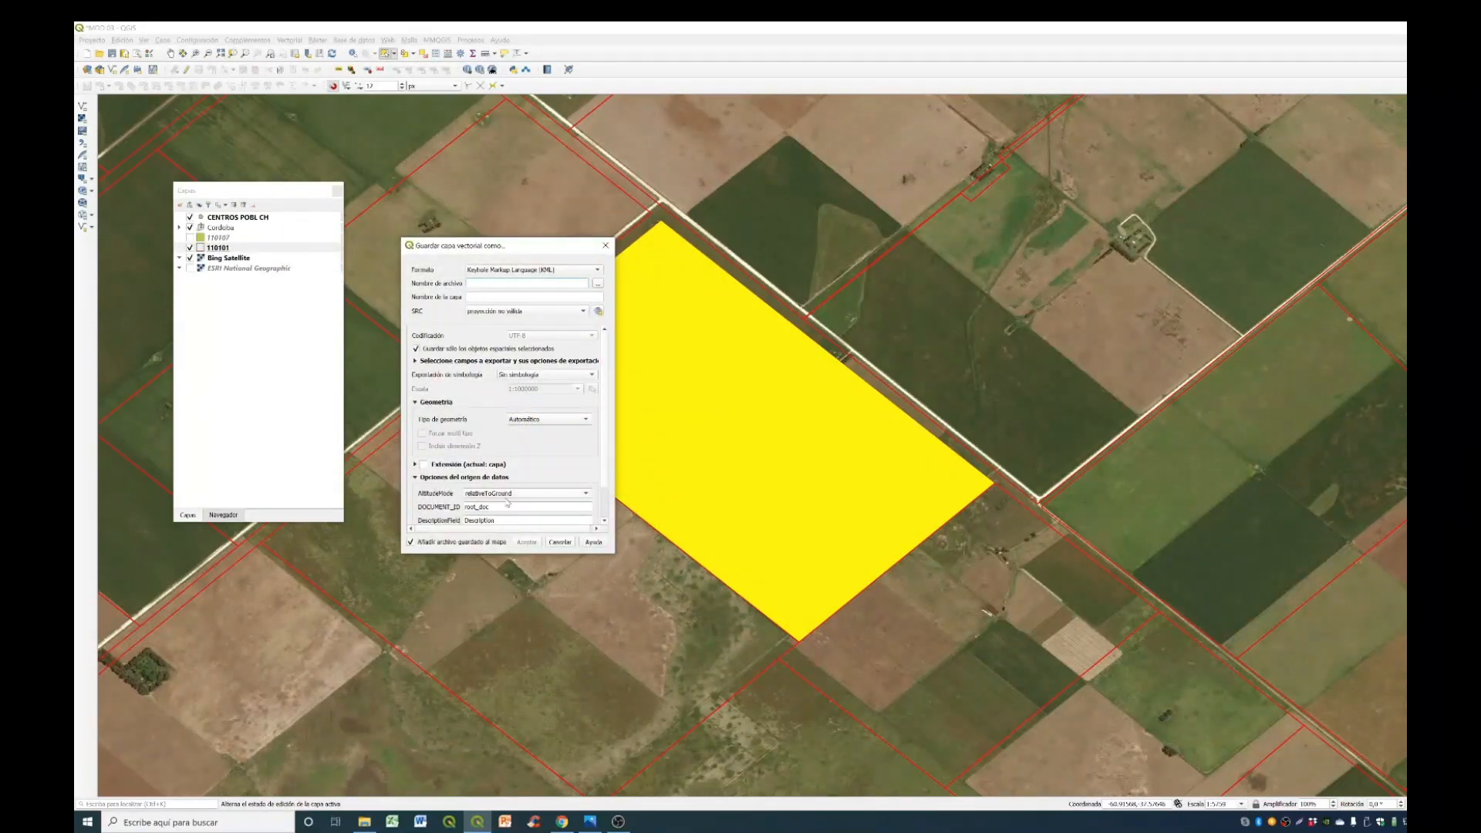
left_click(596, 270)
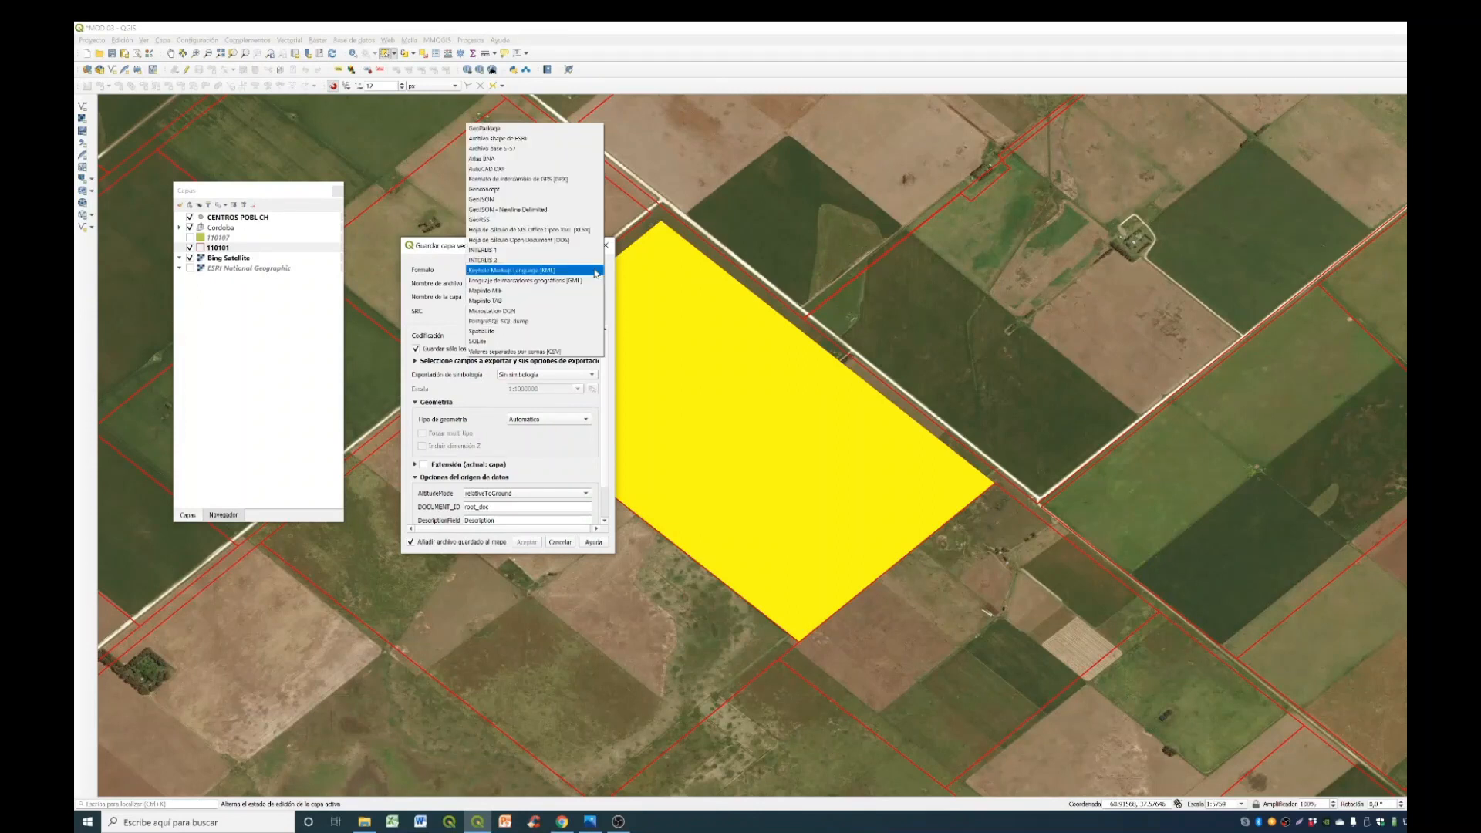
left_click(512, 139)
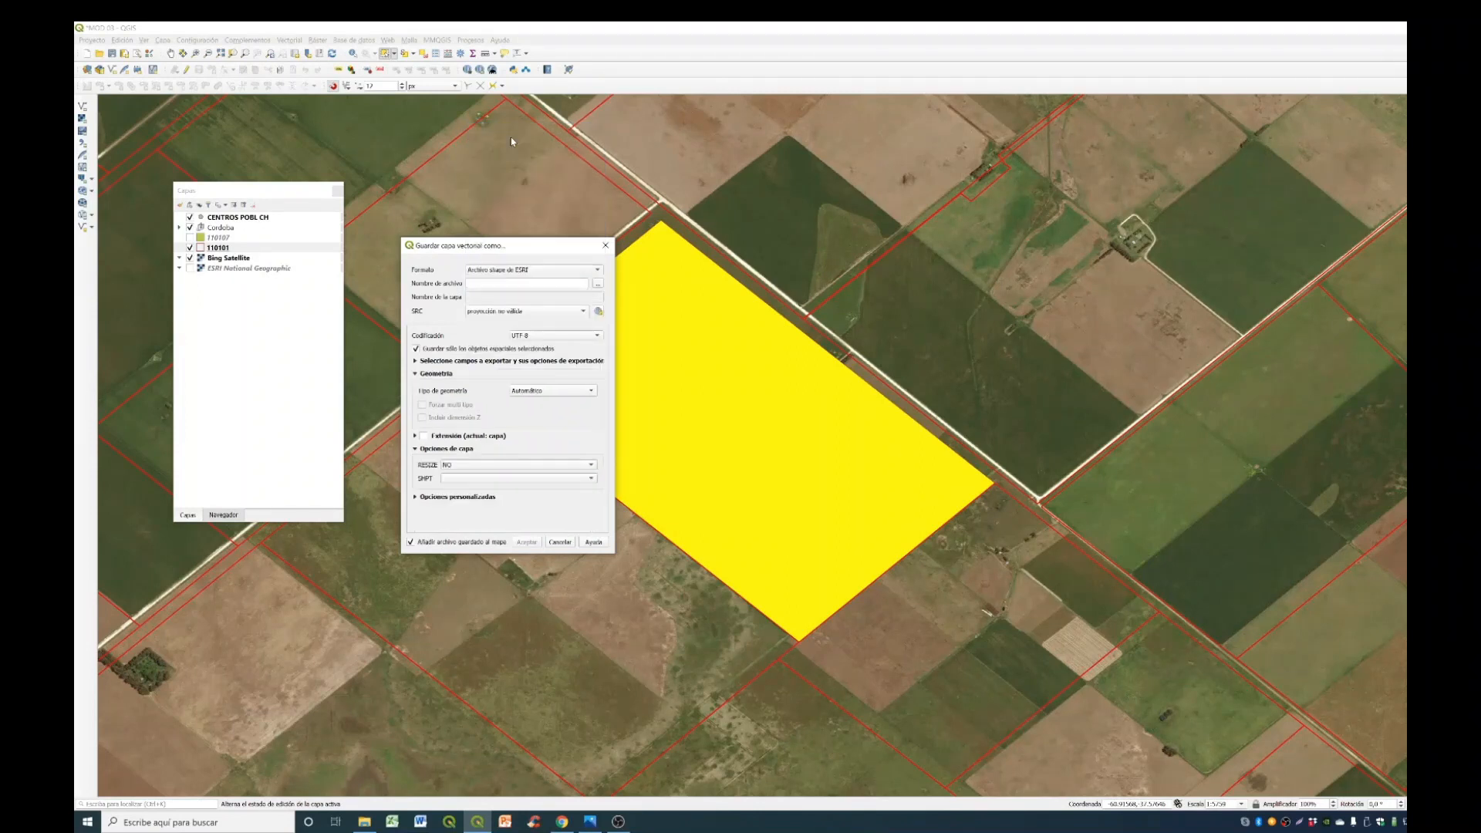
left_click(562, 313)
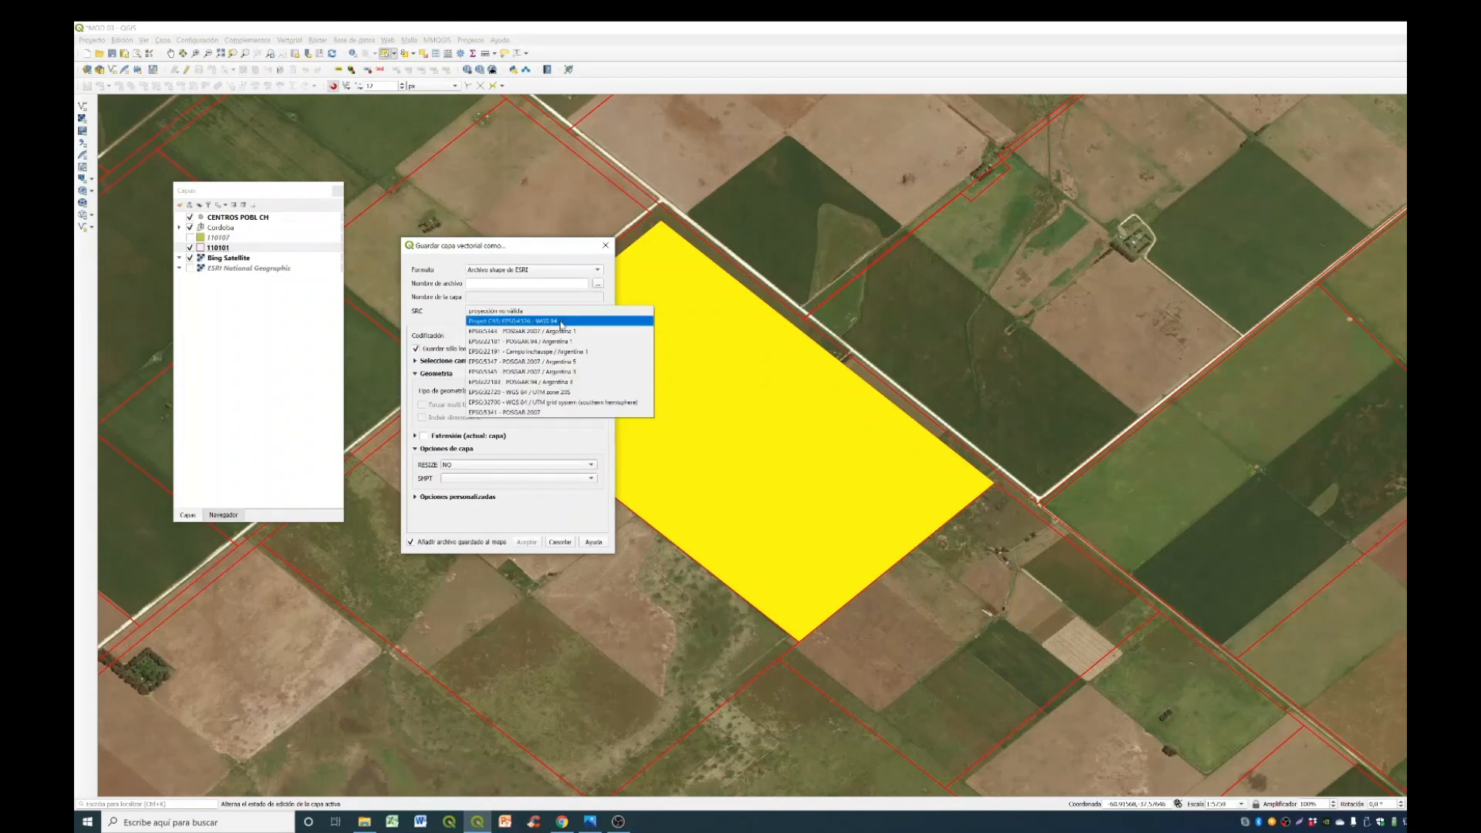
left_click(559, 321)
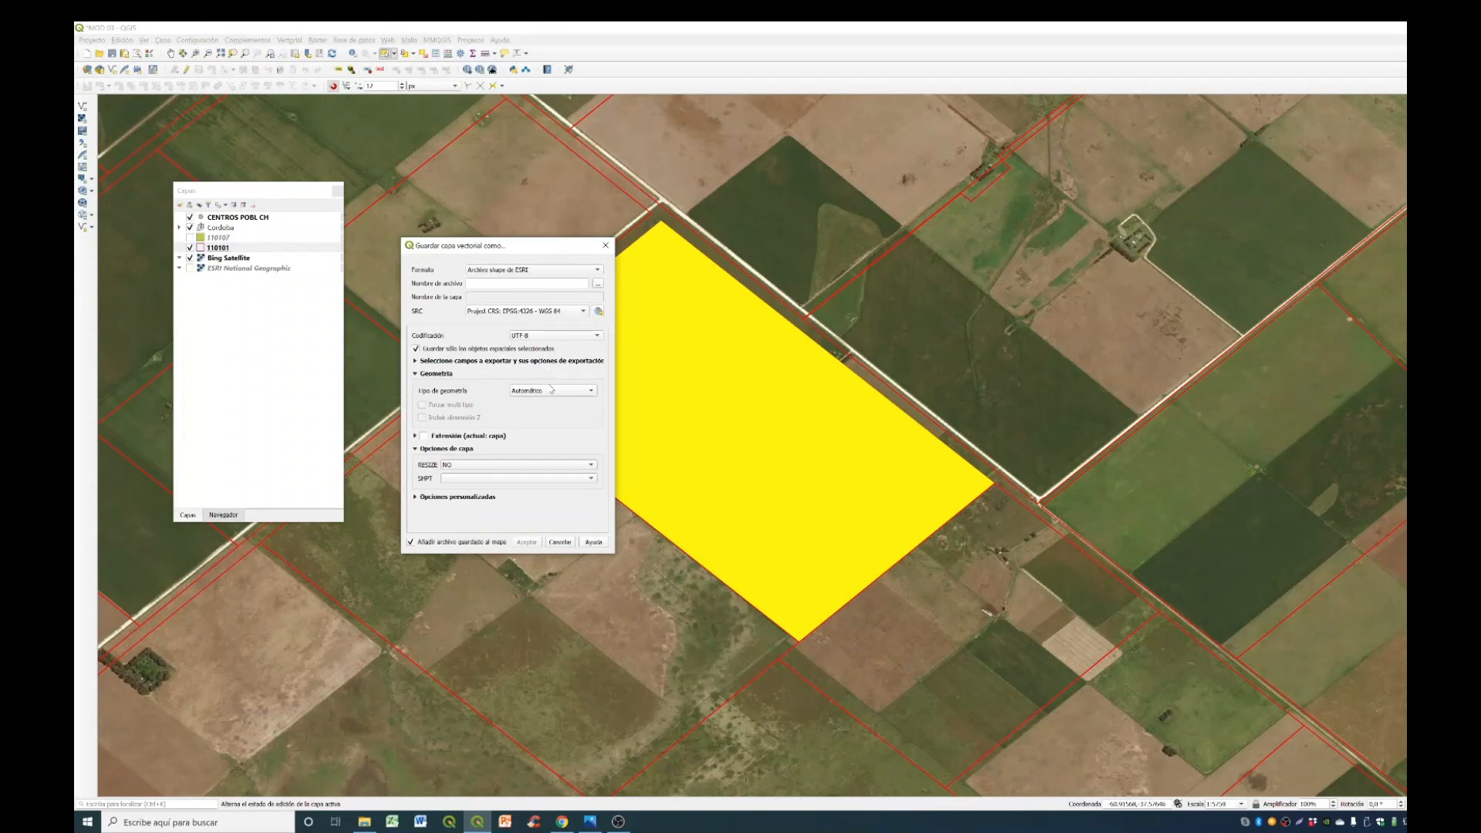
left_click(552, 391)
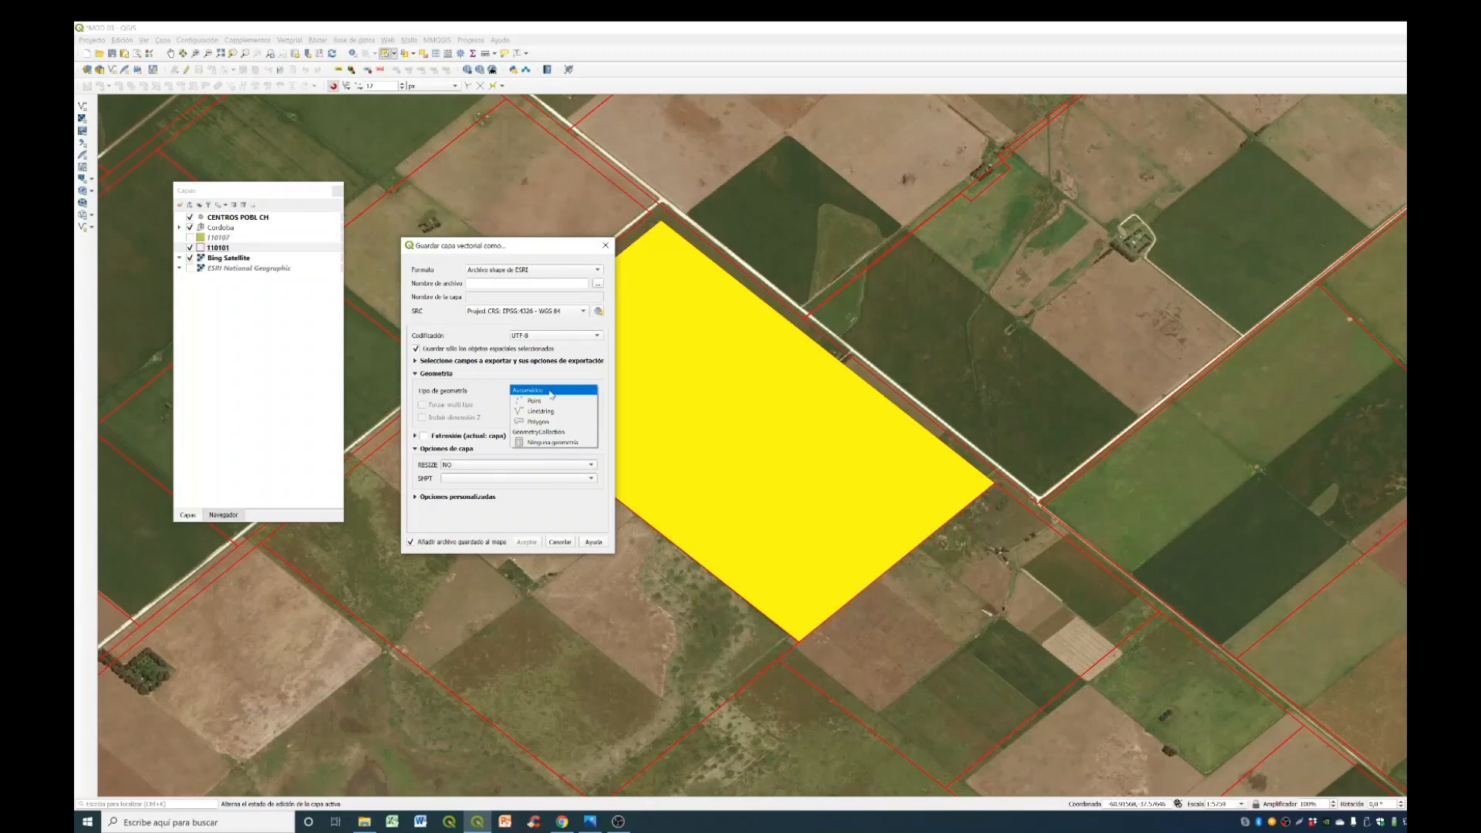
left_click(539, 421)
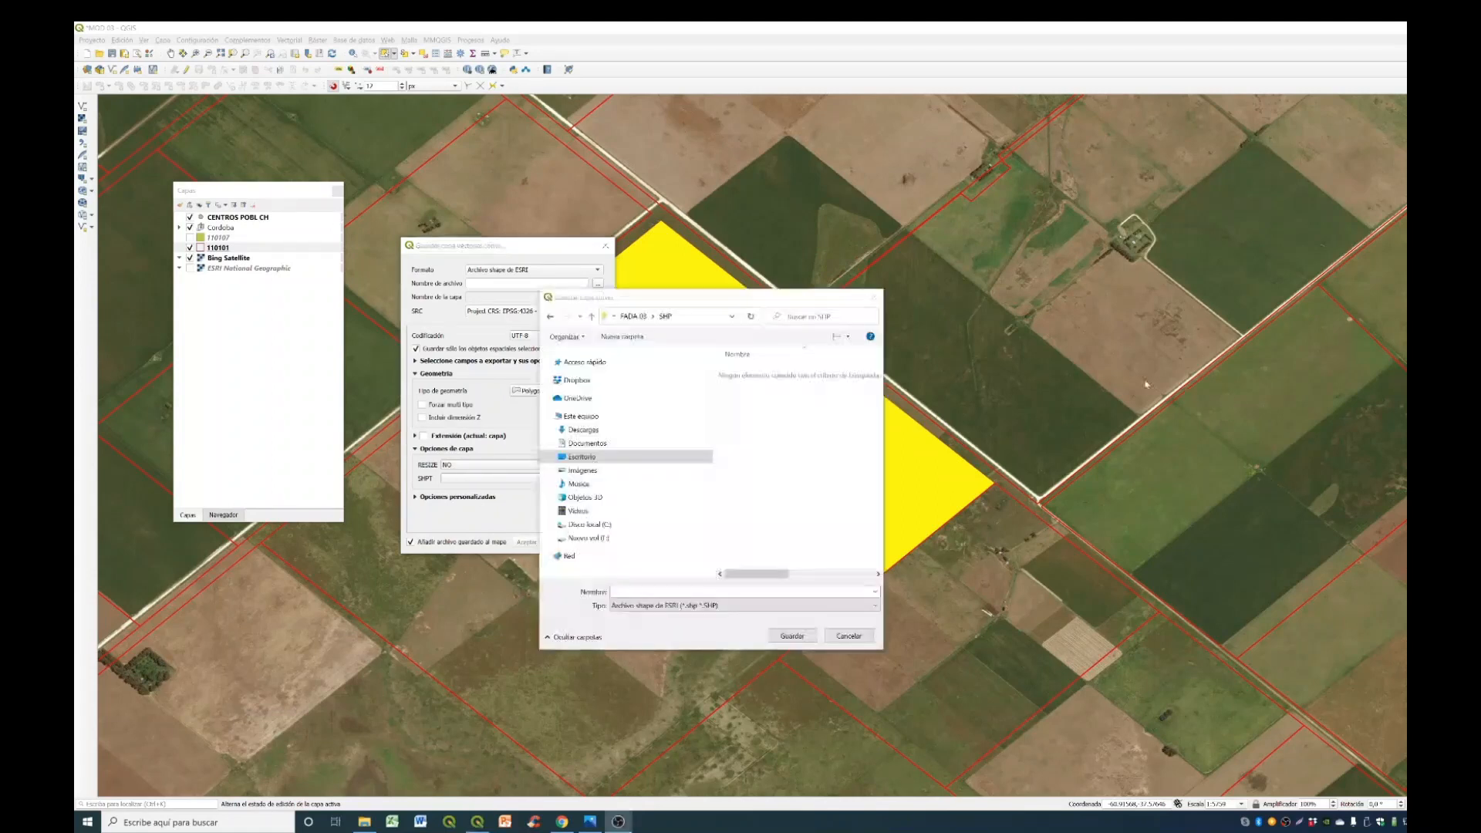
- Name the output shapefile LAPRIDA2 in the SHP folder and export it, adding it to the map
left_click(615, 592)
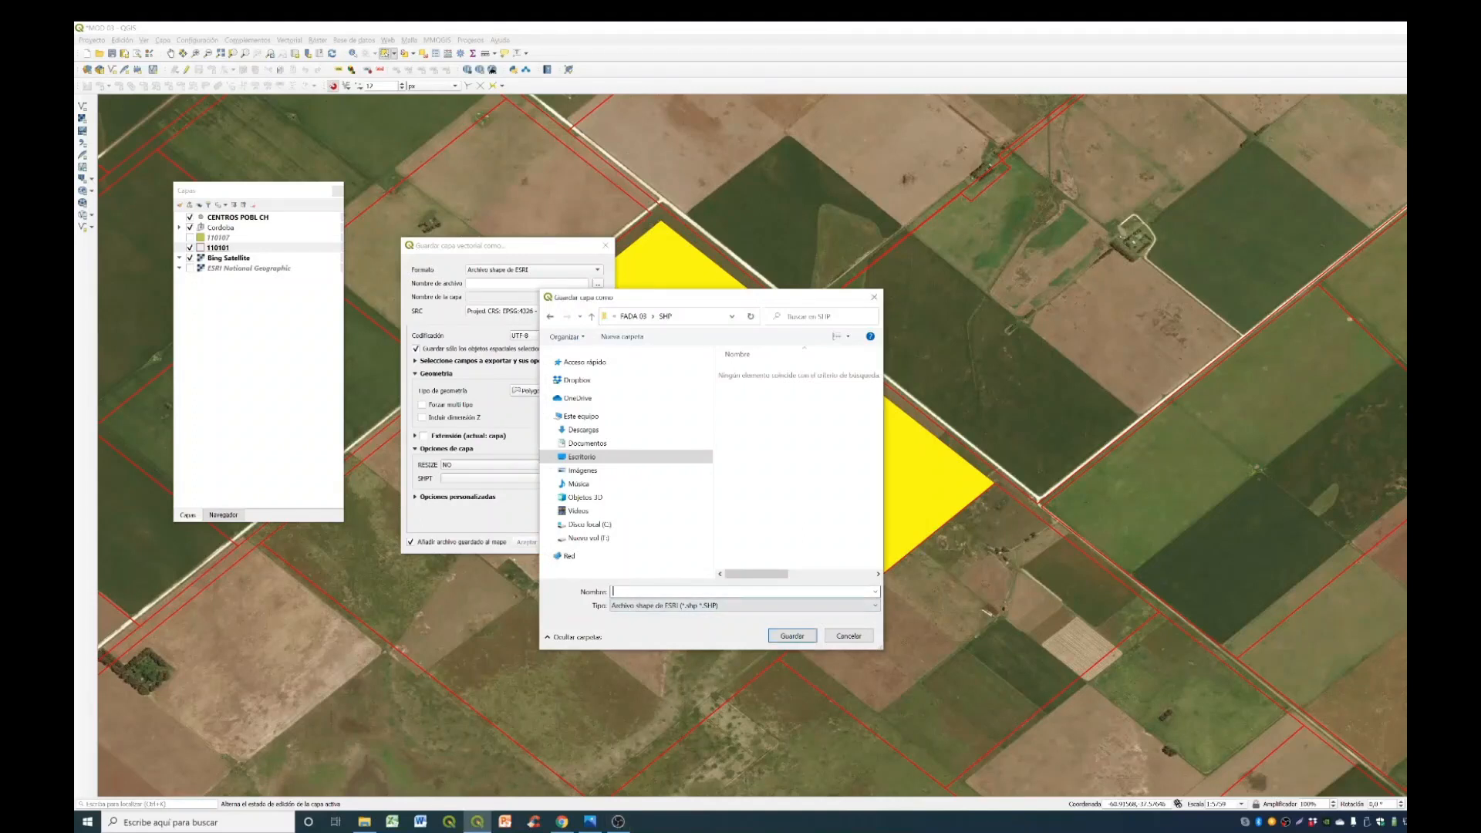
type("LAPN")
type("IDA2")
key("Return")
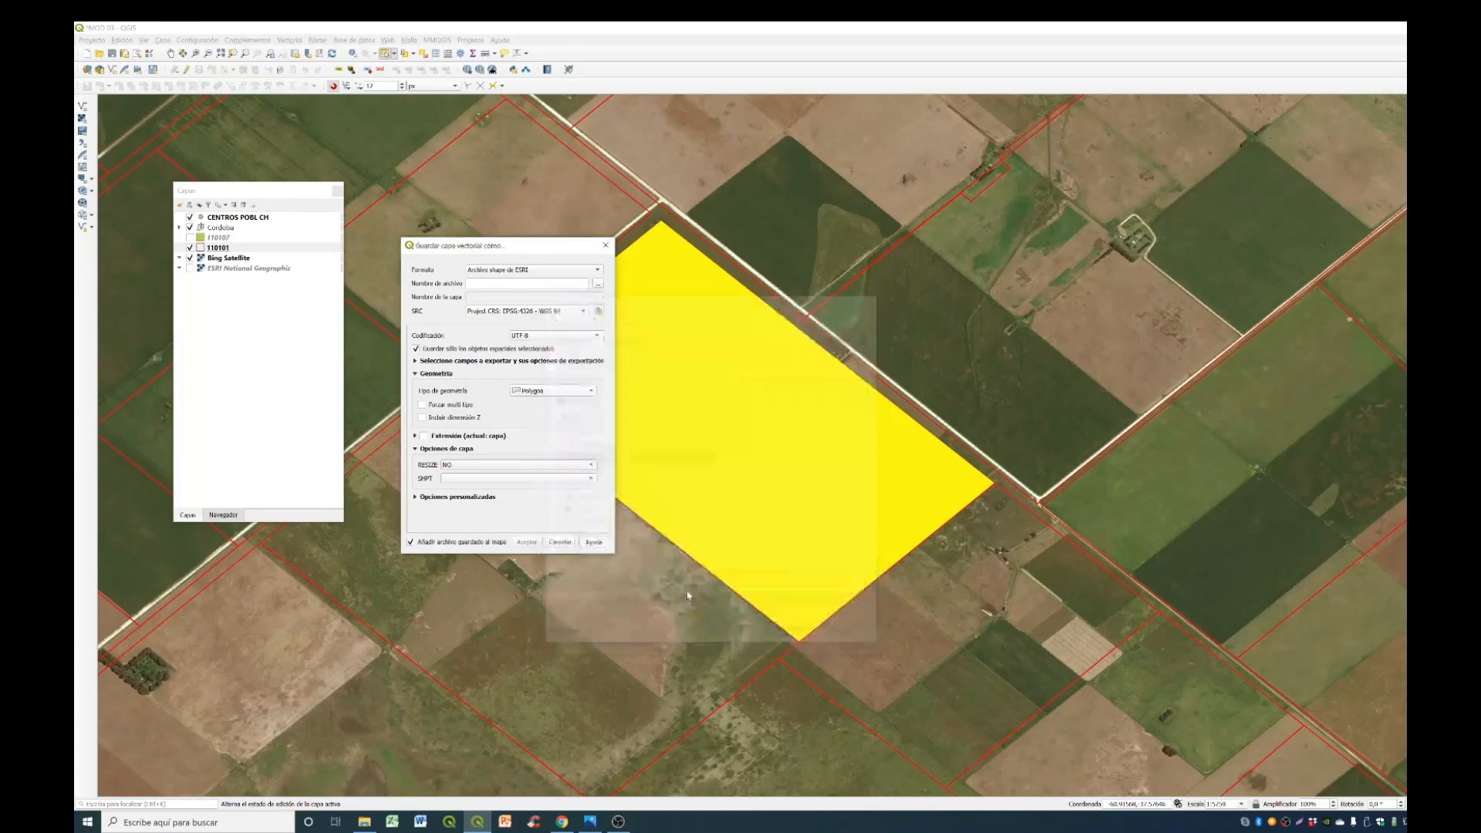
left_click(536, 546)
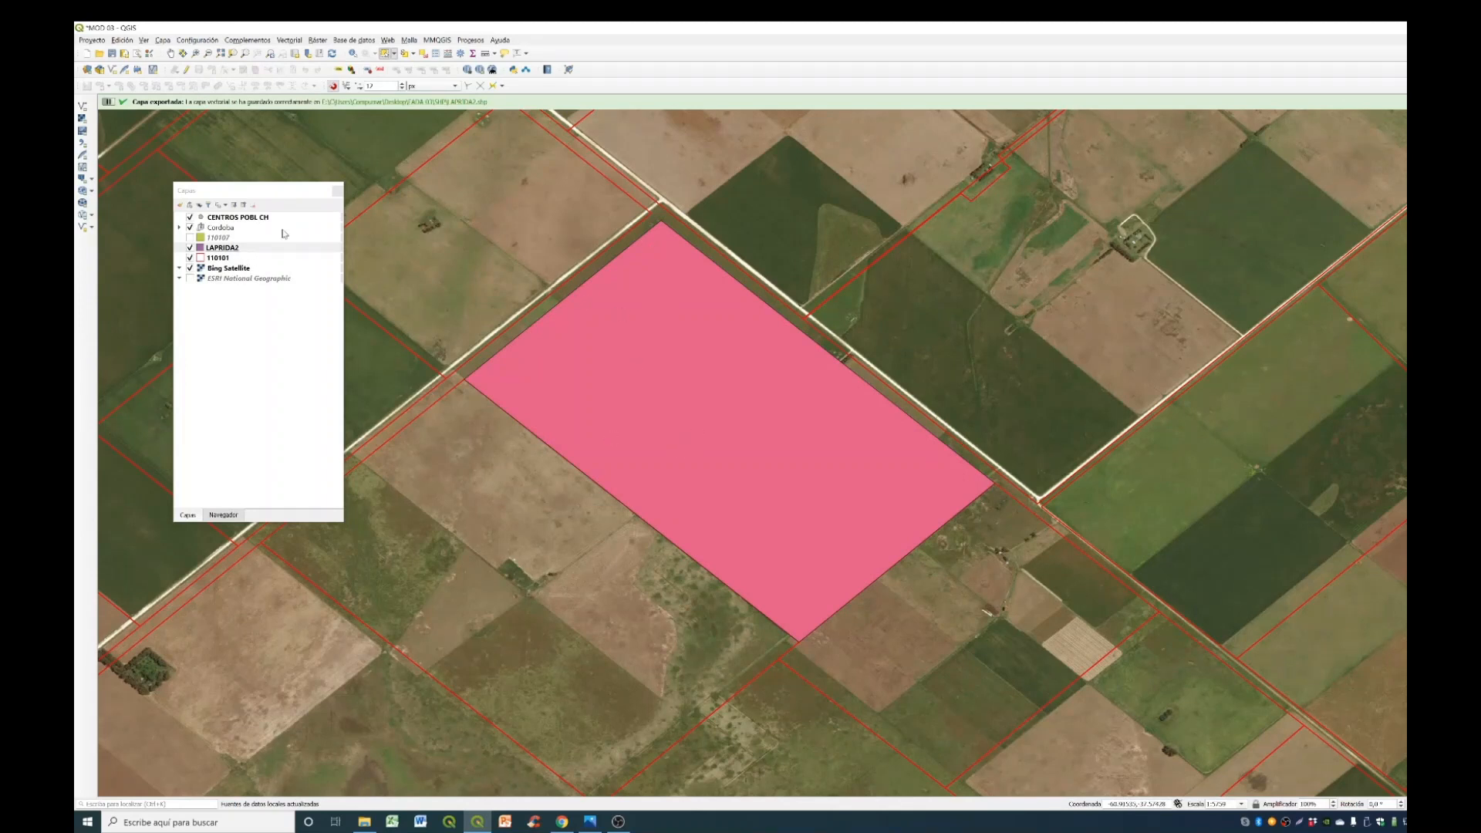
- Style the LAPRIDA2 layer with no fill (Sin relleno) and a 1 mm black outline
left_click(190, 258)
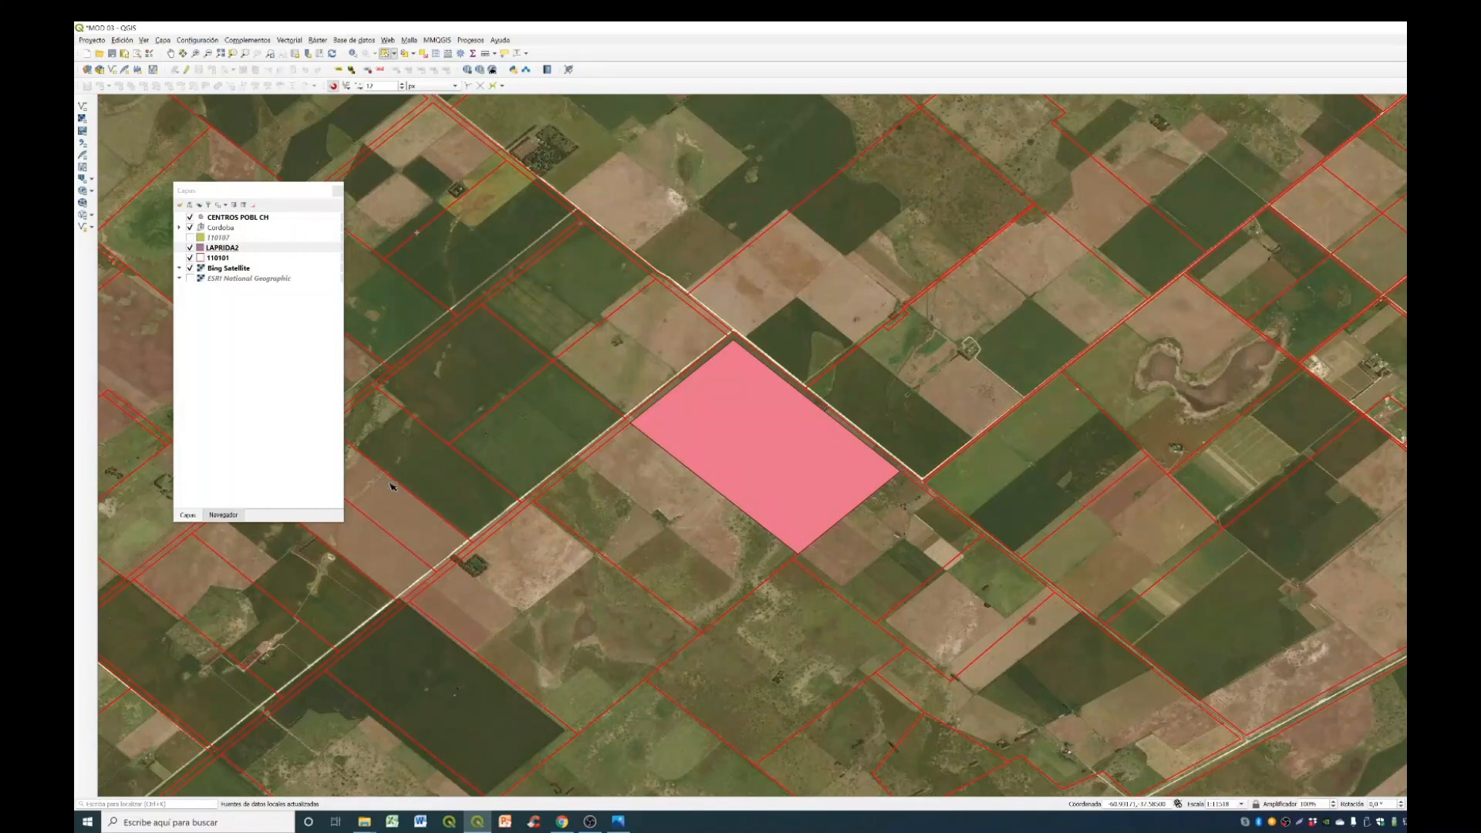
right_click(288, 247)
left_click(340, 471)
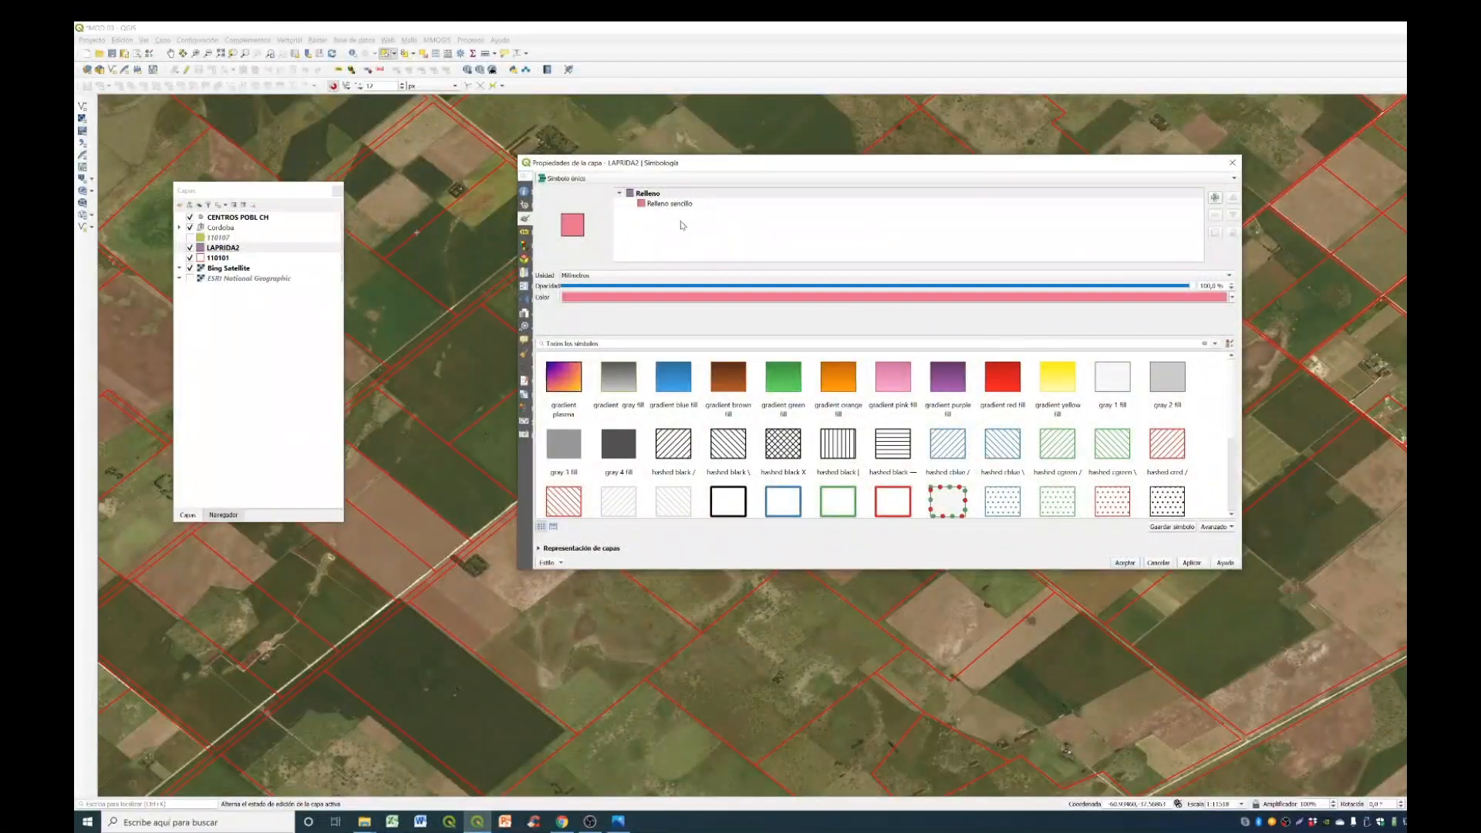
left_click(679, 205)
left_click(683, 309)
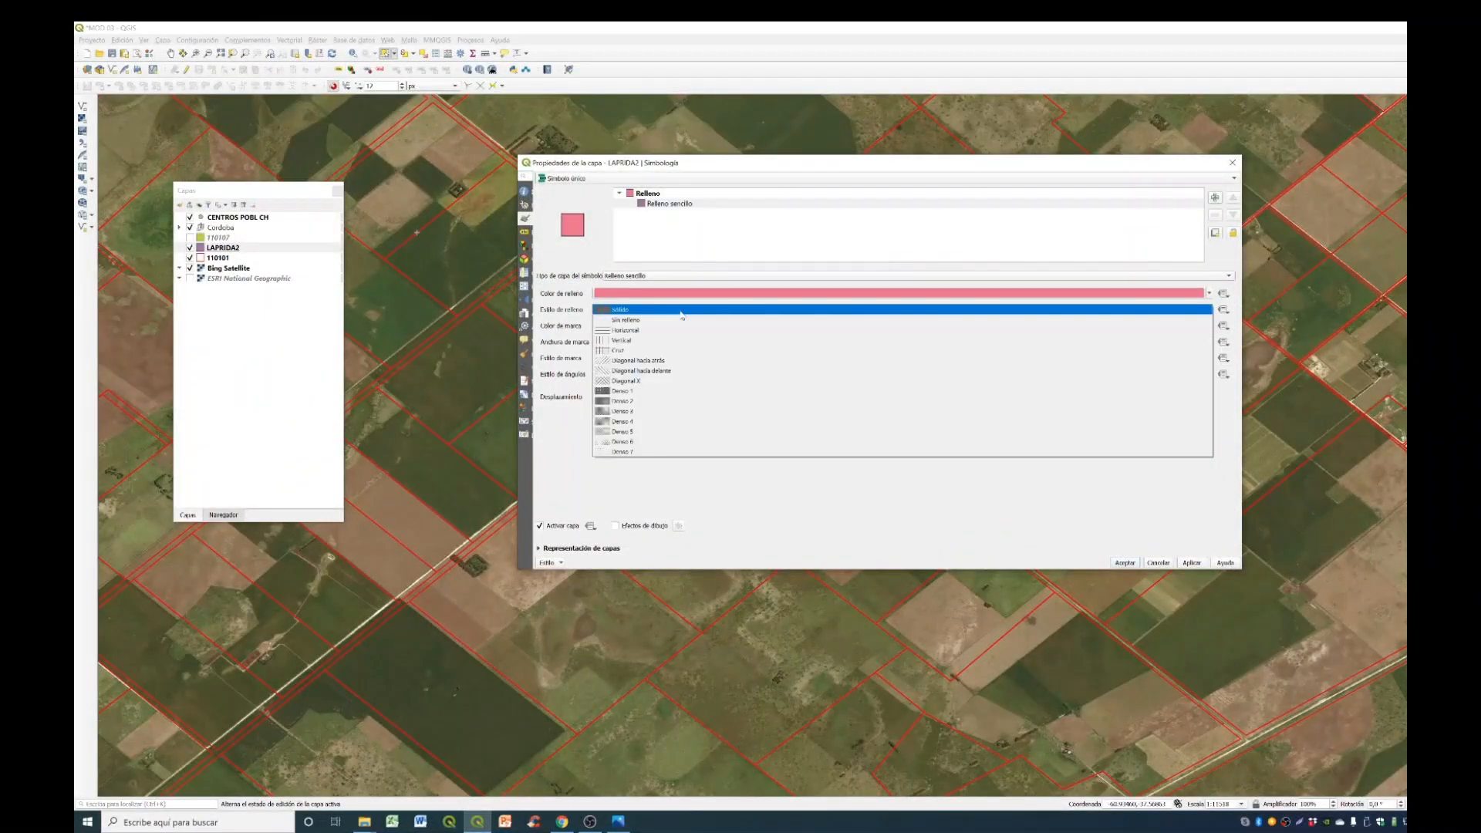
left_click(697, 320)
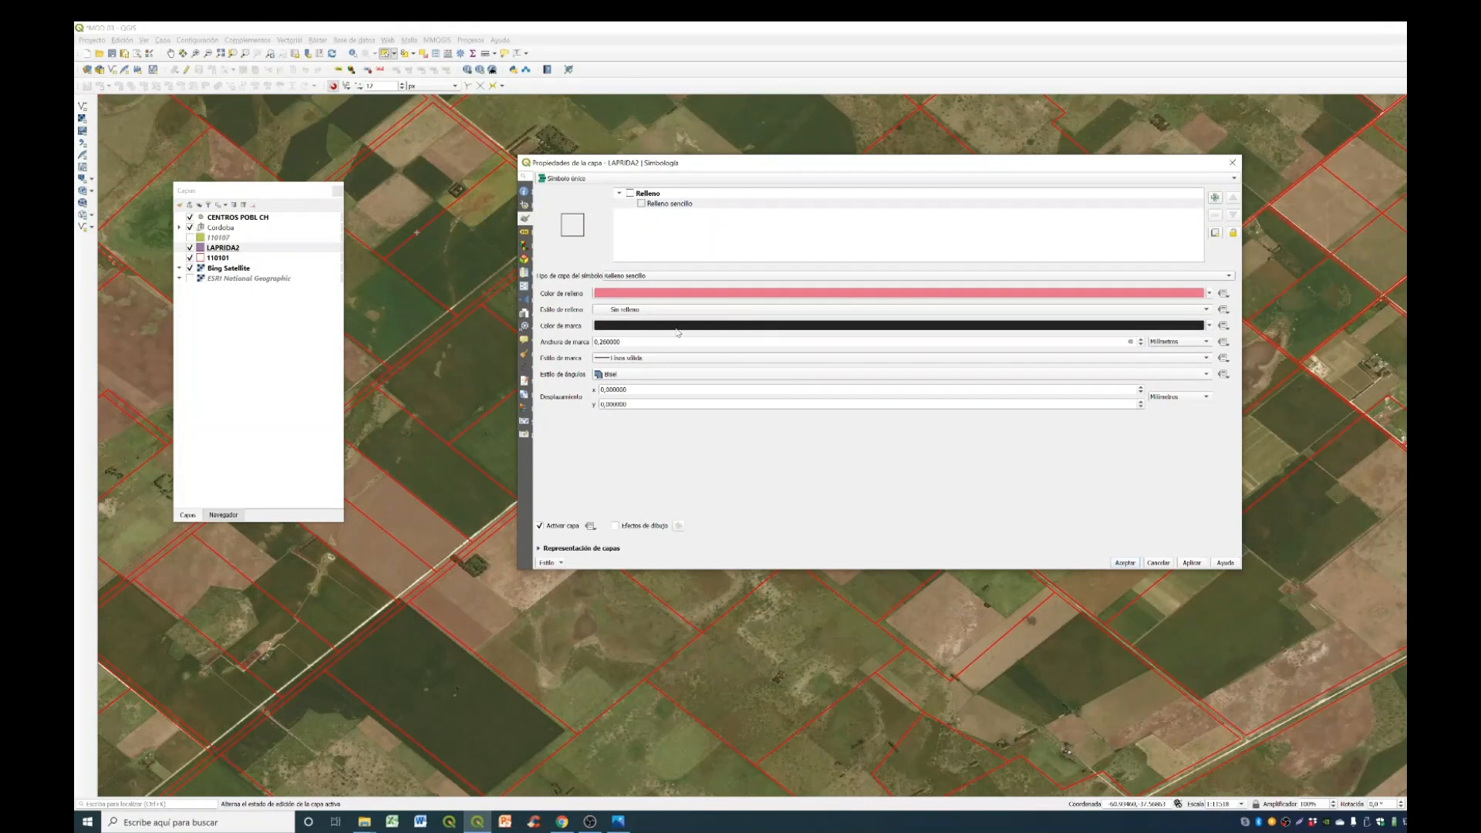
left_click_drag(649, 342, 460, 347)
type("1")
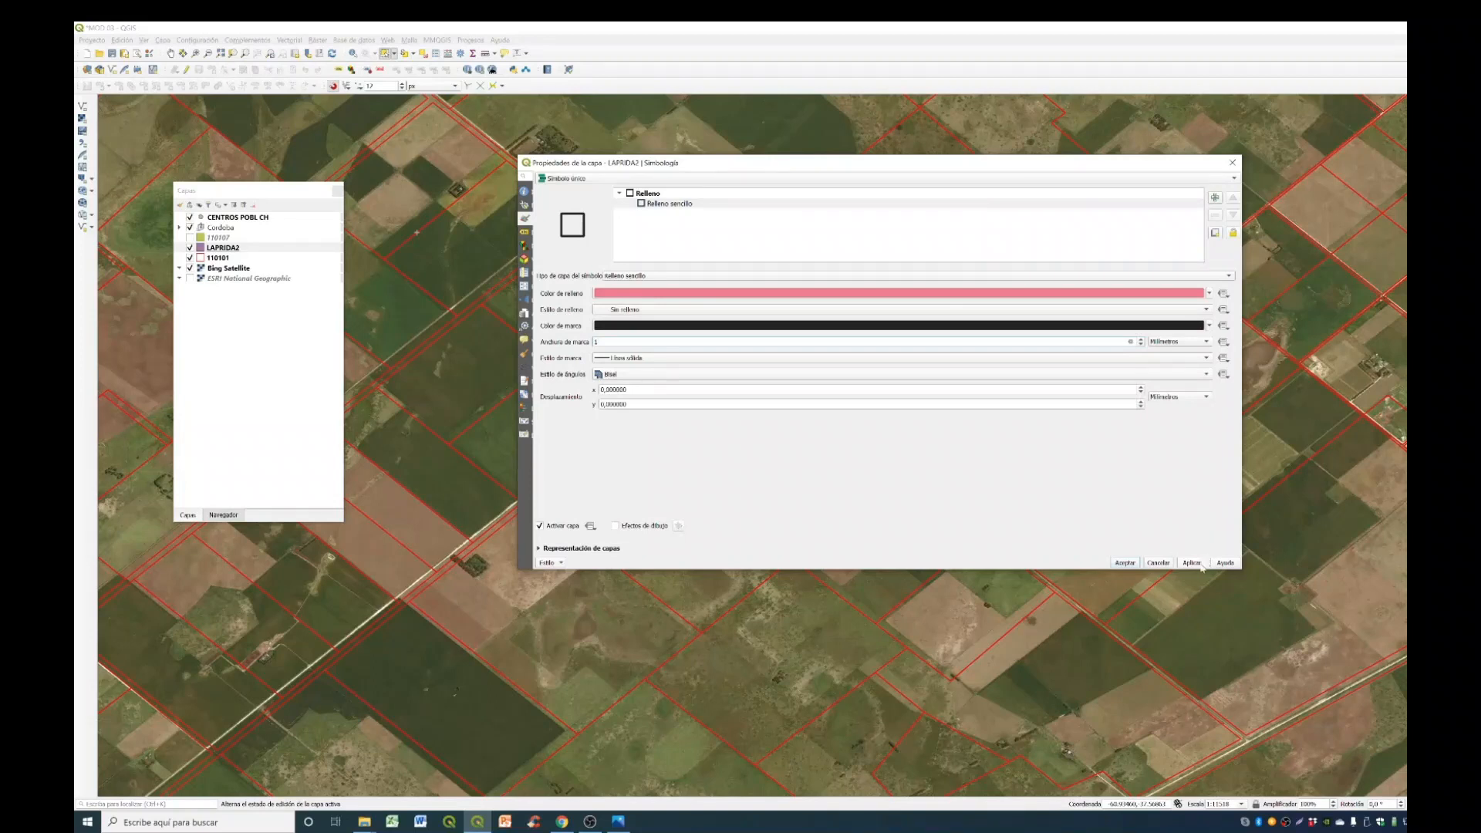
left_click(1124, 562)
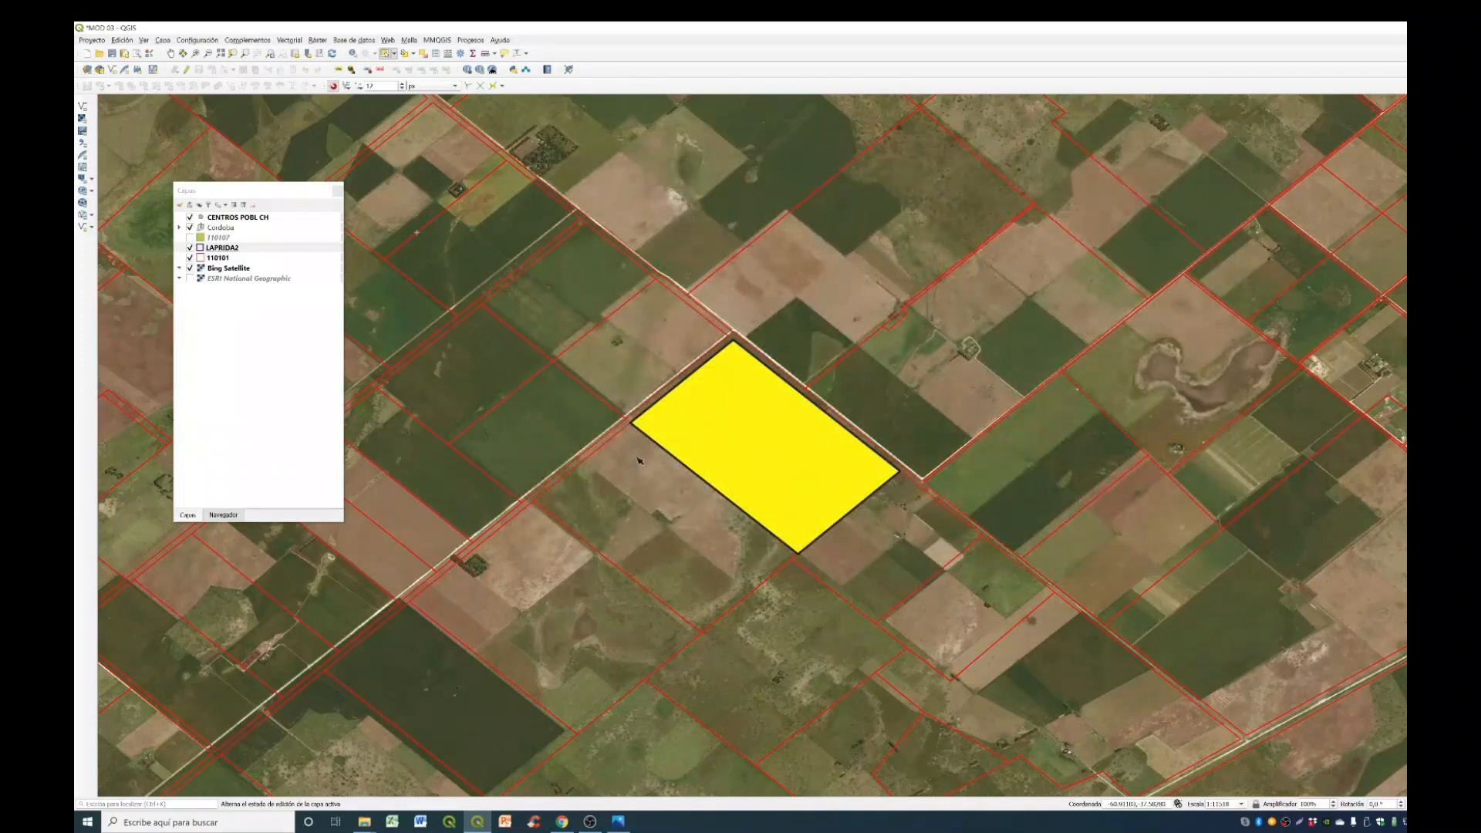
- Hide layer 110101 and compare the LAPRIDA2 outline with the fields and roads on the satellite image
left_click(190, 258)
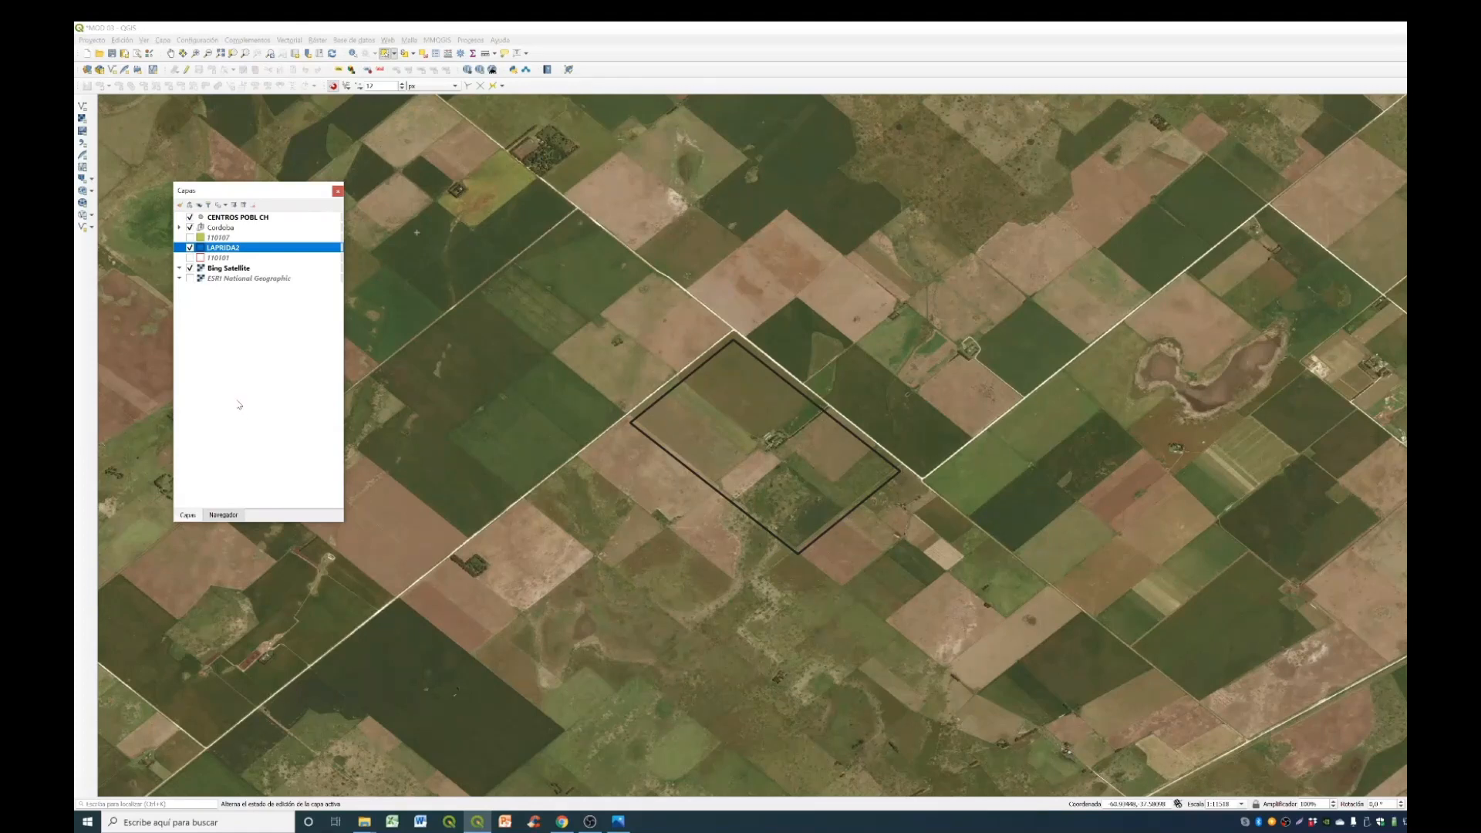
left_click(949, 518)
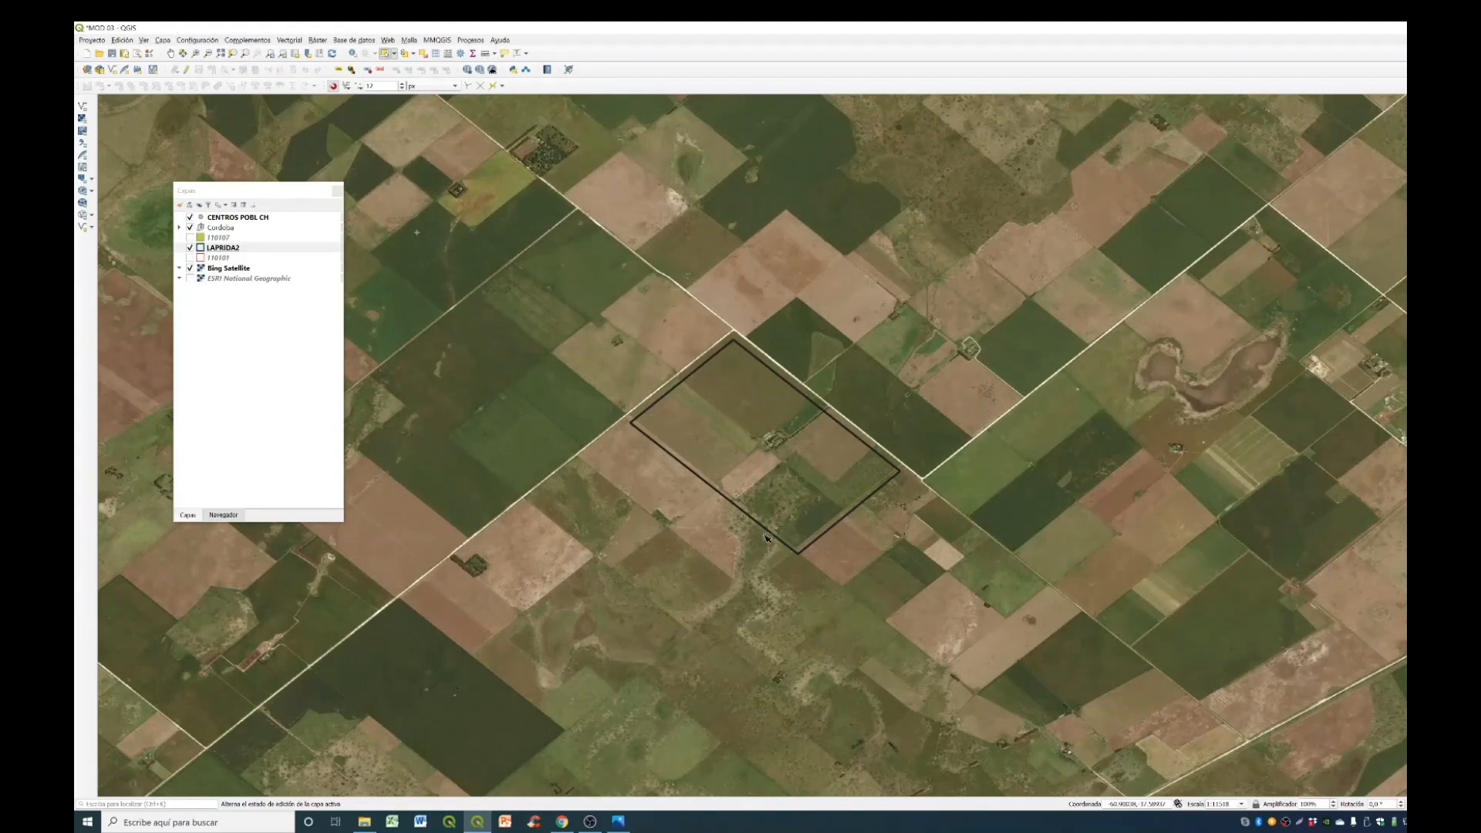
scroll(767, 498, "up", 3)
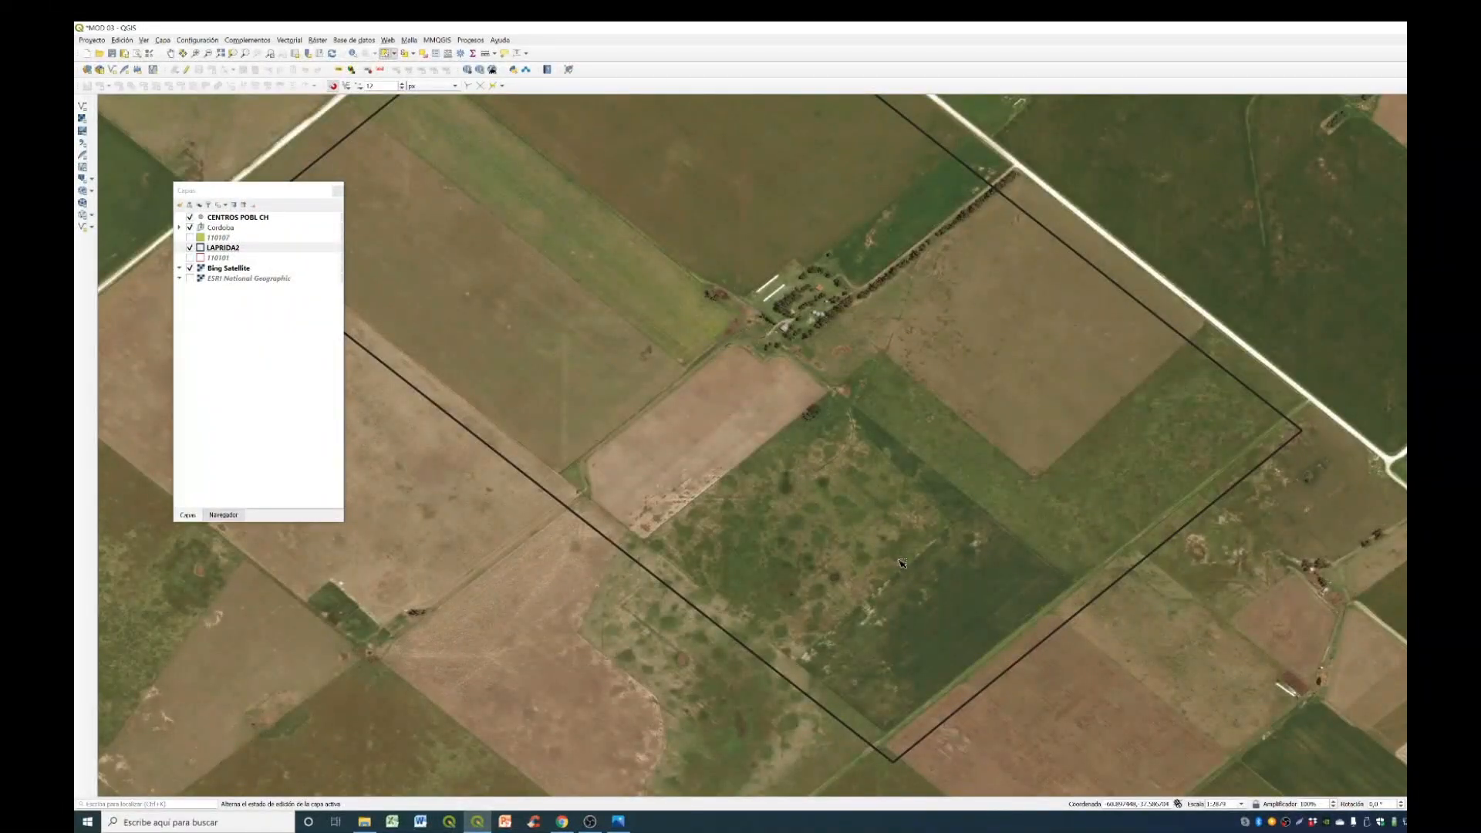
scroll(947, 560, "down", 1)
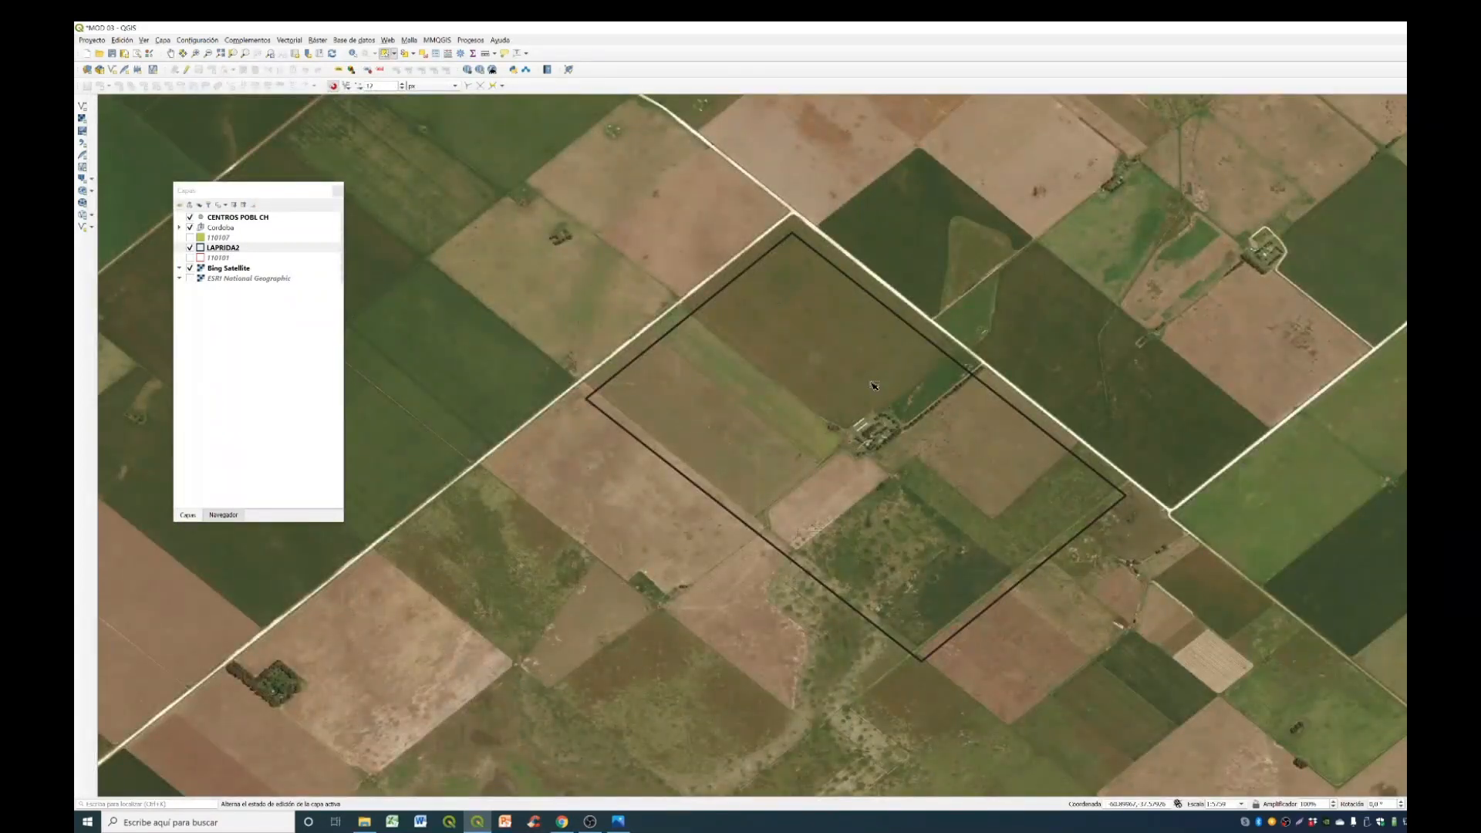
- Check in the list of toolbars whether Digitalización avanzada is enabled
key("alt+Tab")
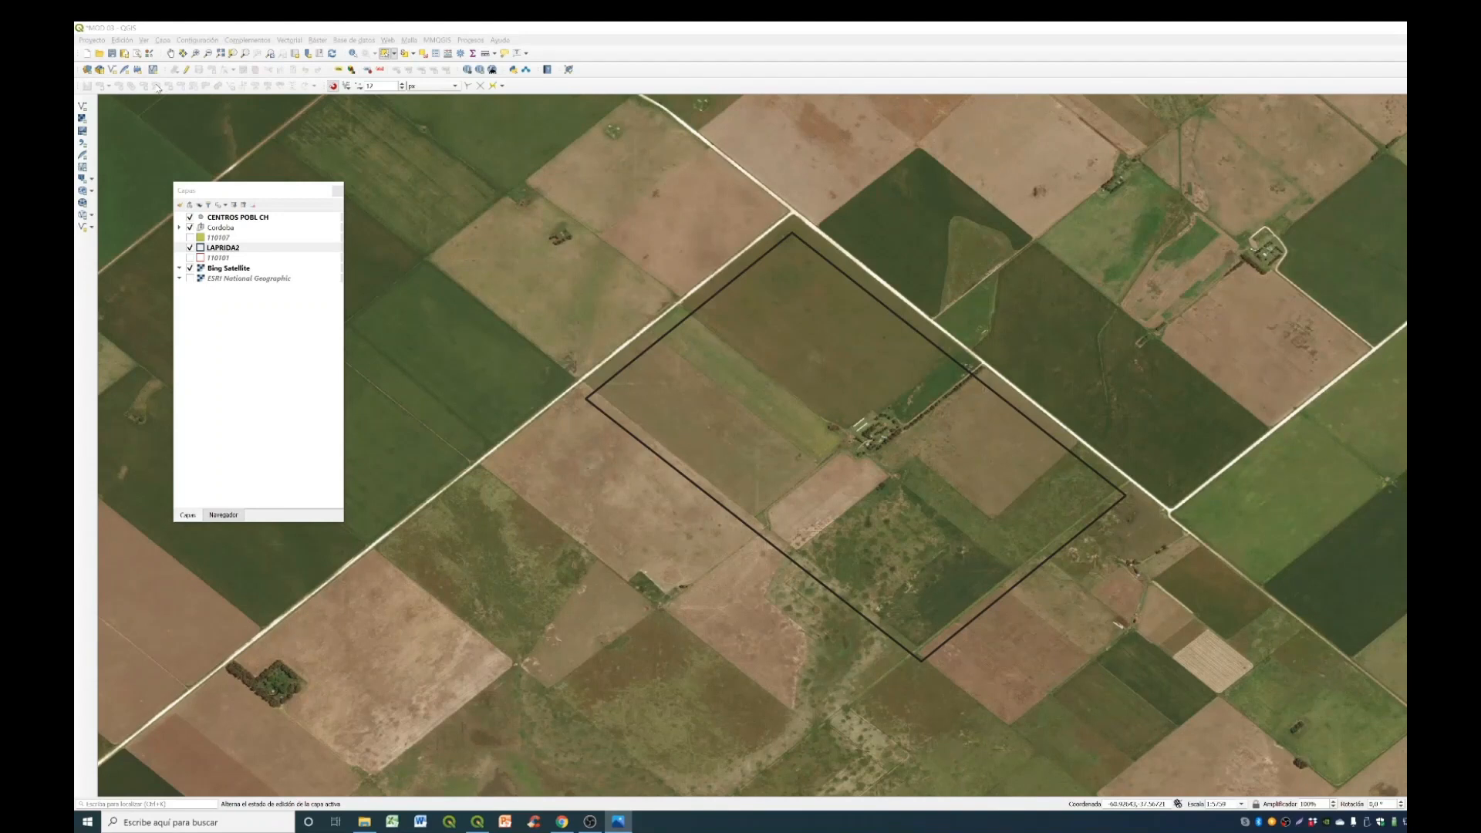
right_click(691, 72)
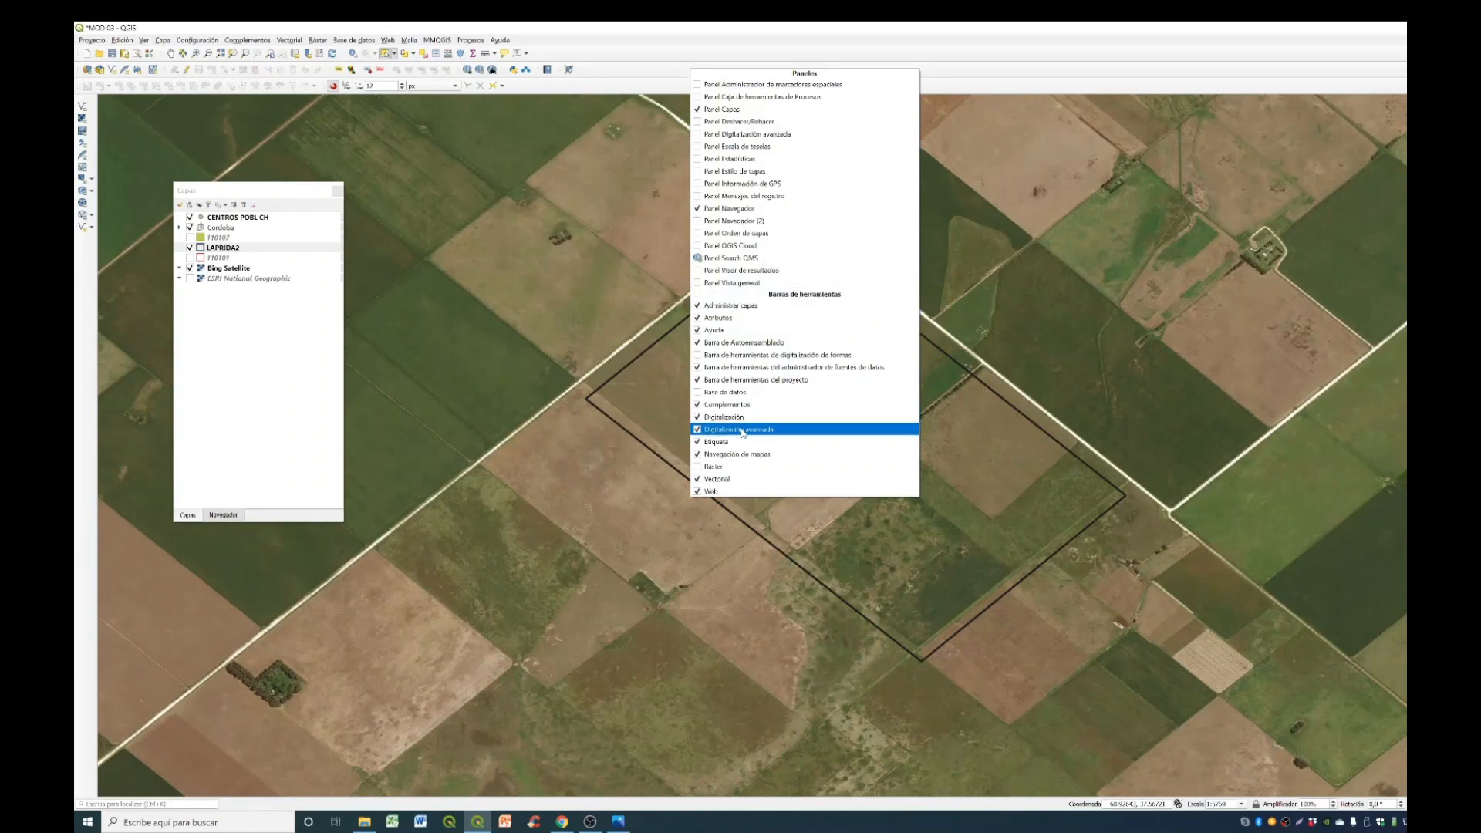
left_click(636, 61)
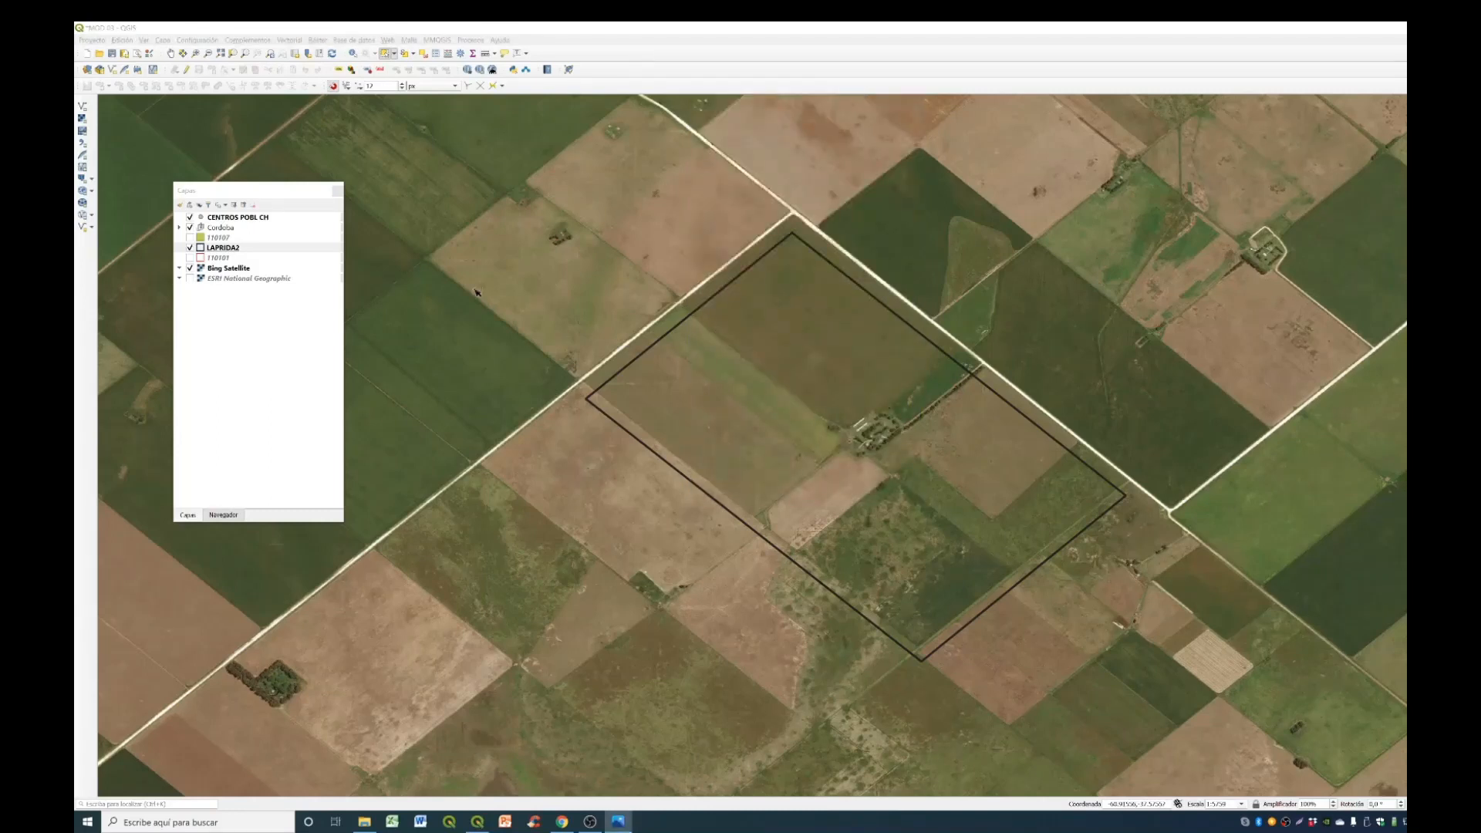
- Enable editing on LAPRIDA2 and move the parcel so its northern corner meets the road intersection
left_click(186, 72)
left_click(186, 72)
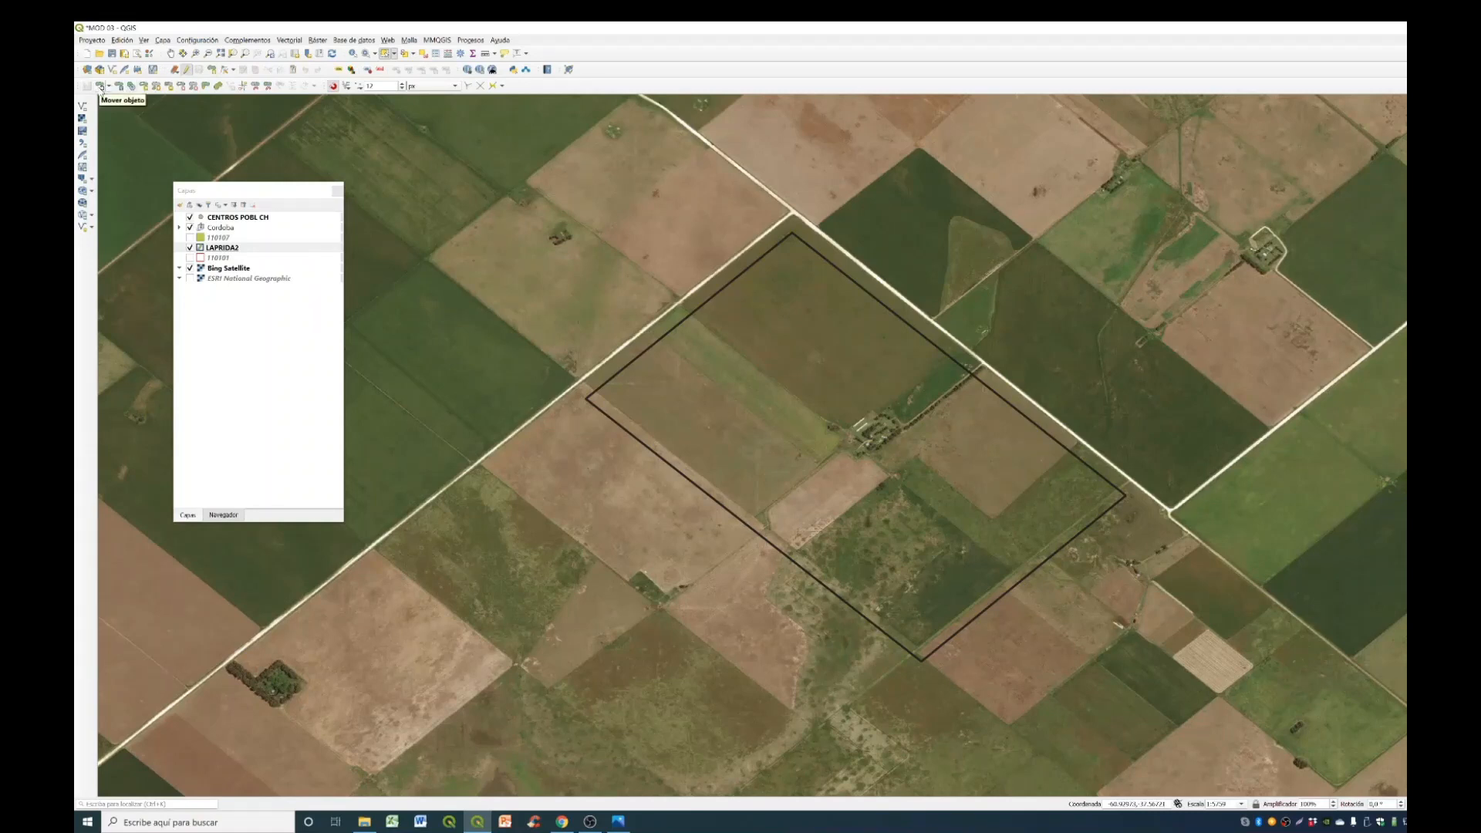
left_click(100, 86)
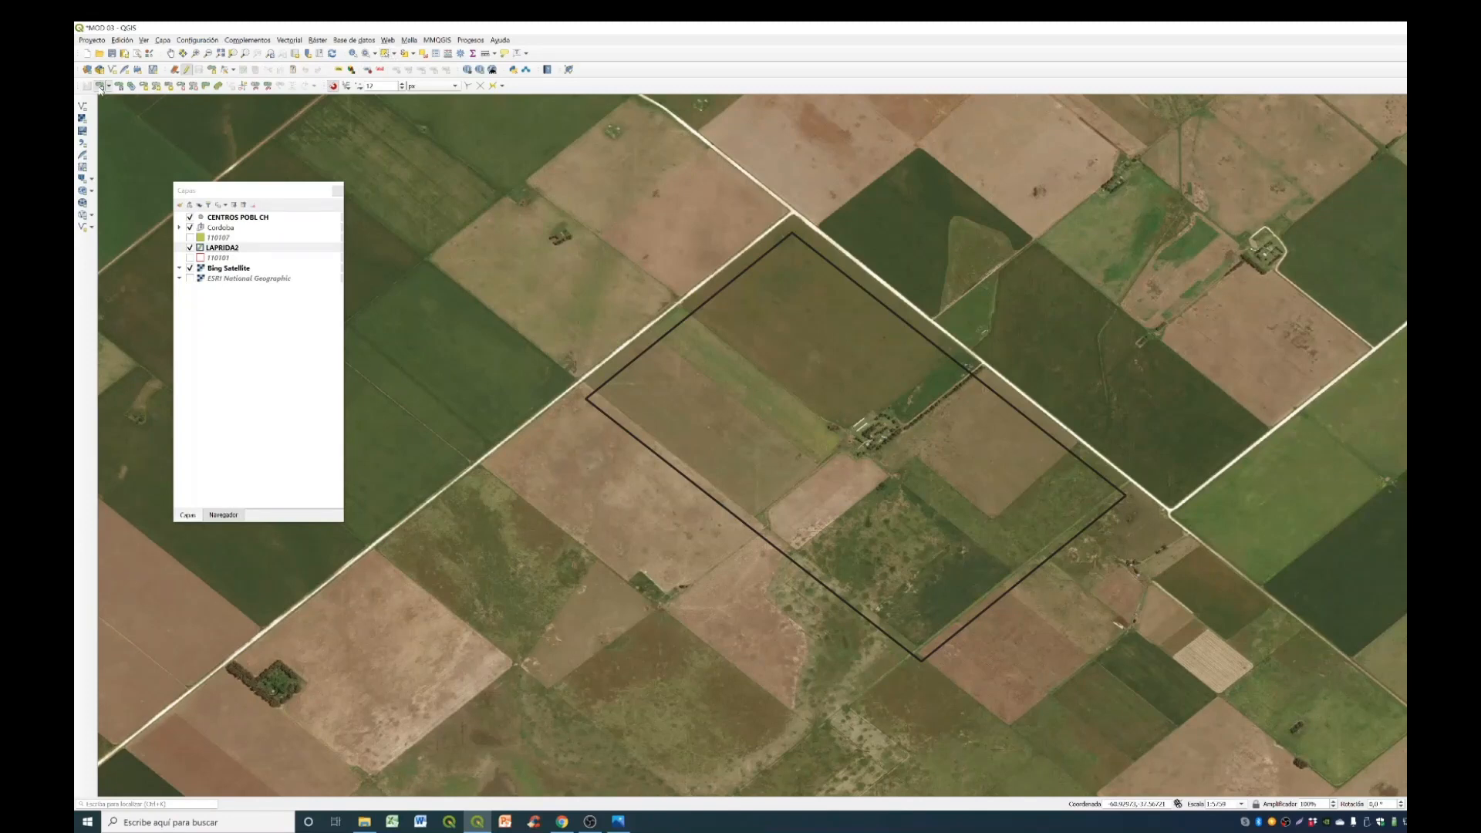
left_click(791, 234)
scroll(793, 218, "up", 1)
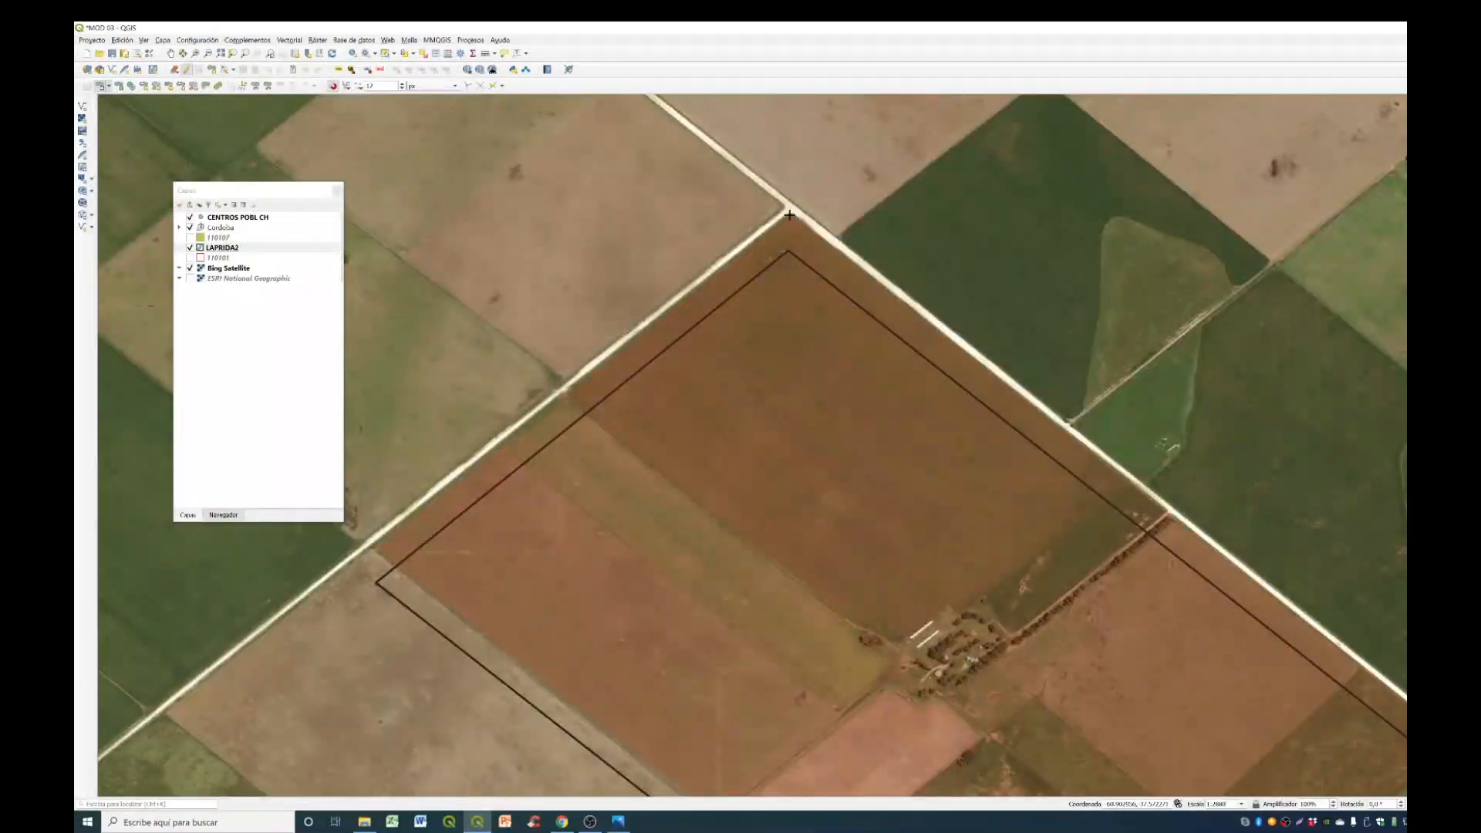
left_click(789, 216)
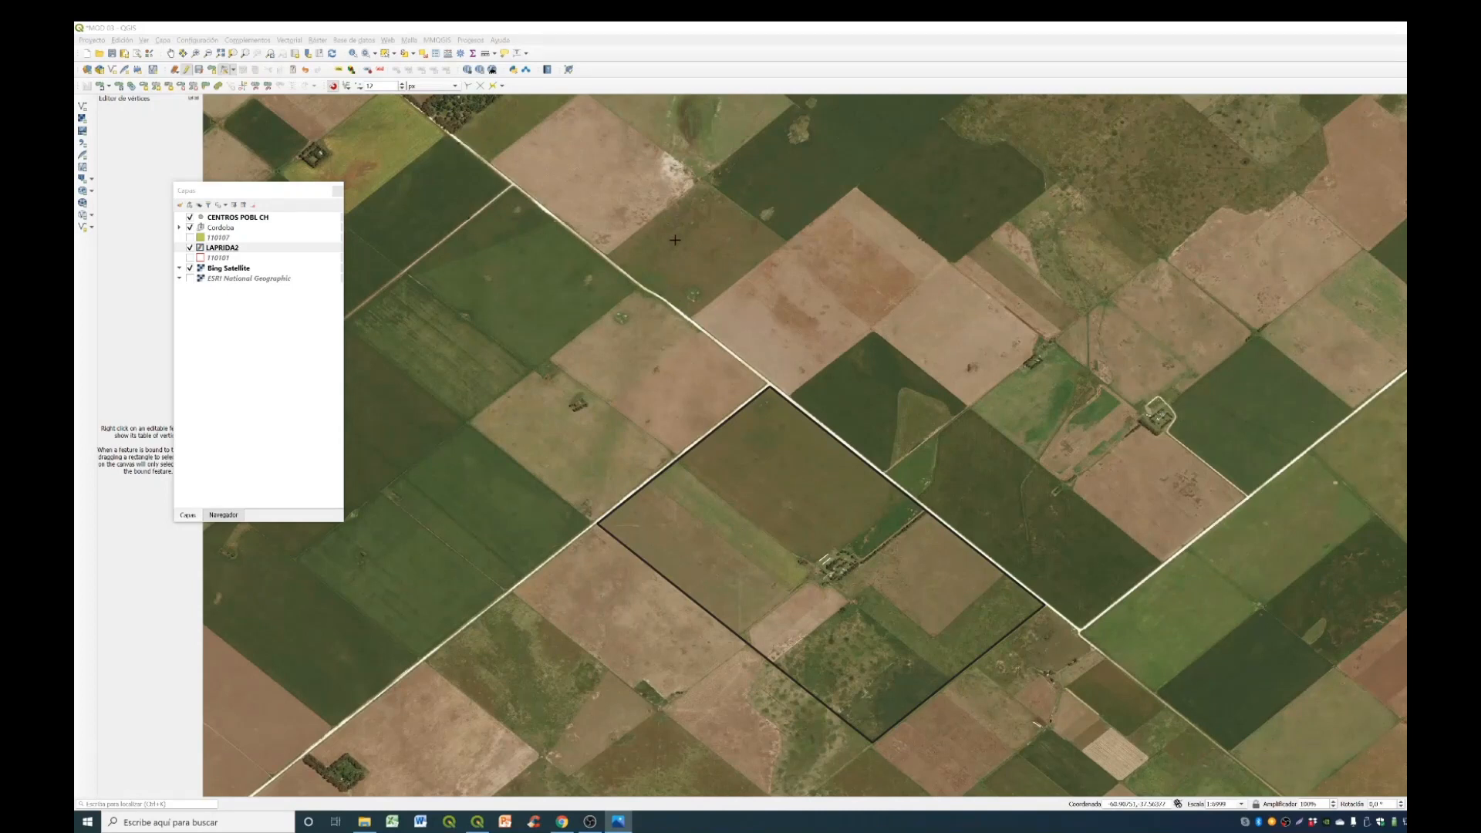
- Split the western field off the LAPRIDA2 parcel with Dividir objetos espaciales, cutting from the southwestern boundary along the track and field edge to the road
scroll(747, 648, "up", 1)
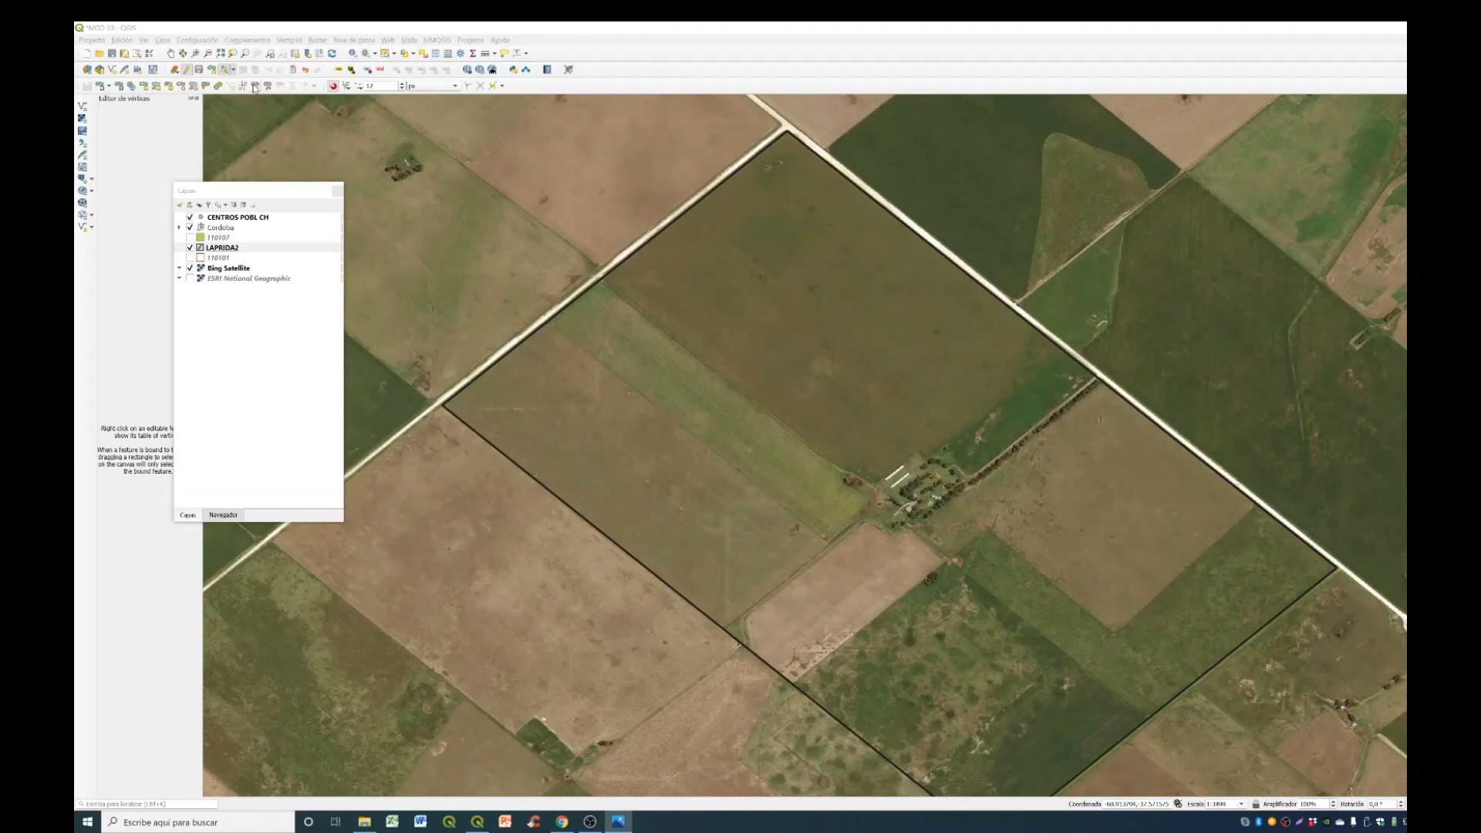
left_click(266, 28)
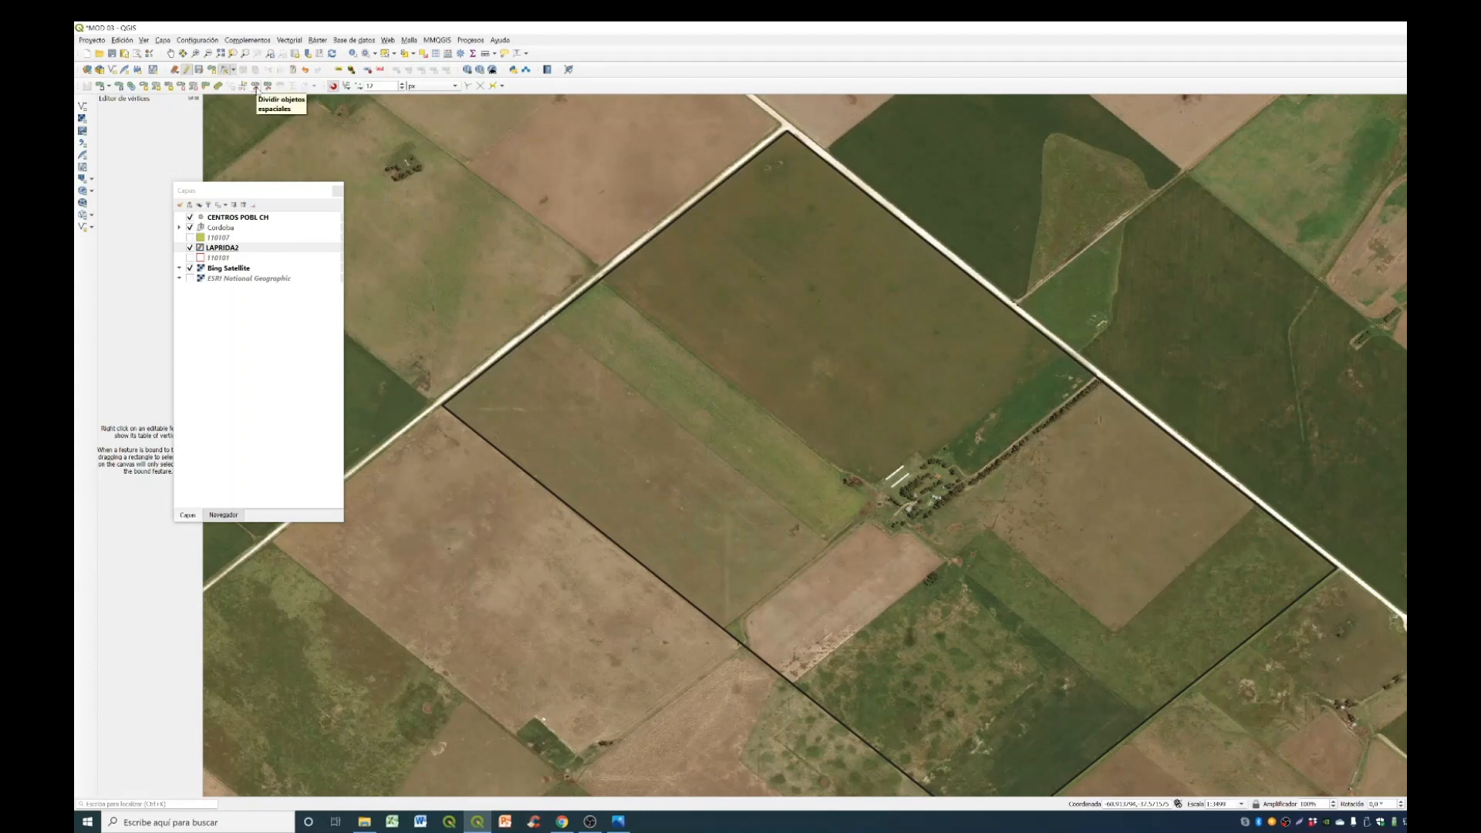
left_click(256, 88)
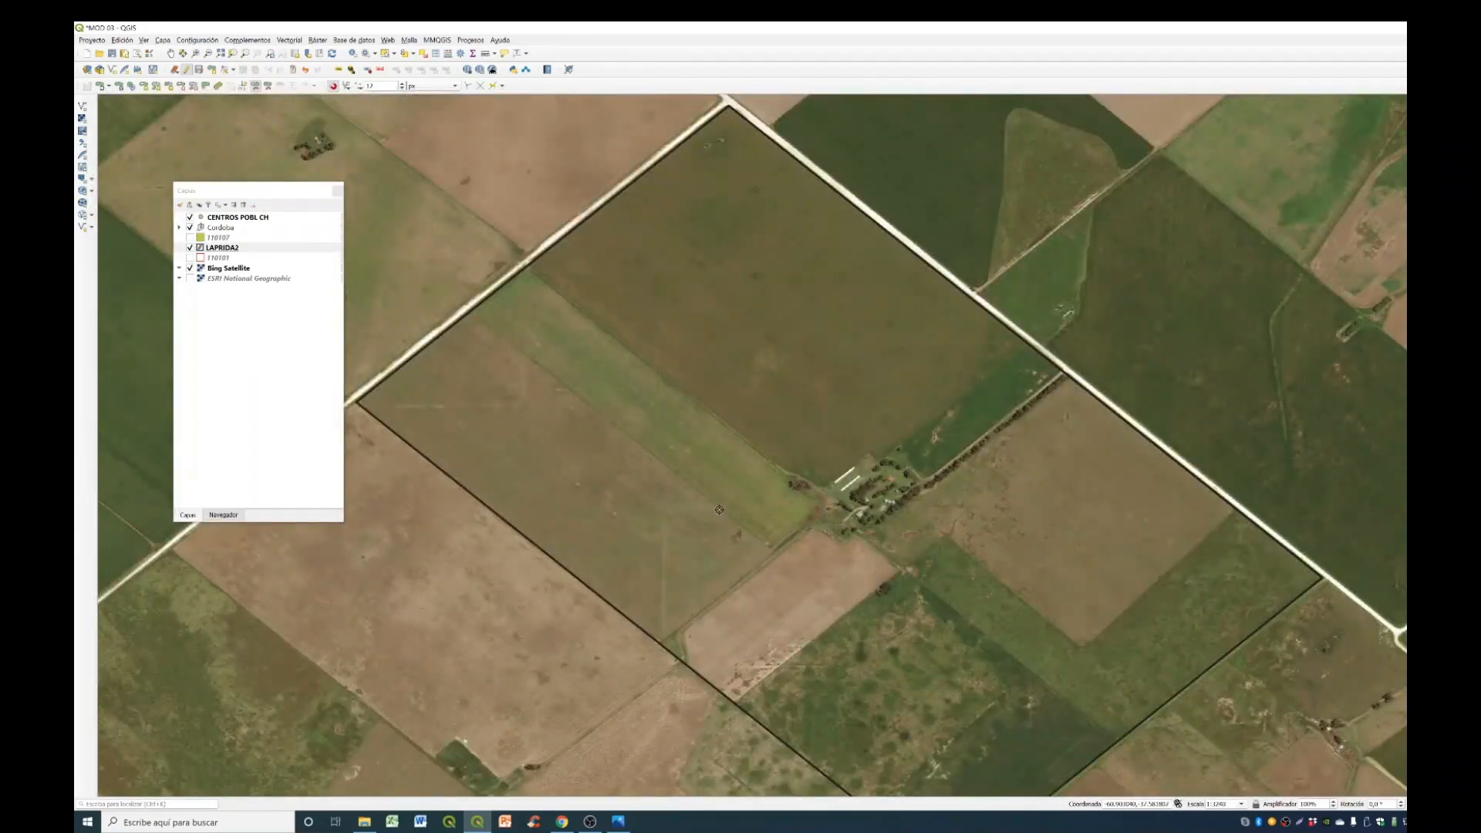
scroll(660, 663, "up", 2)
scroll(627, 598, "up", 1)
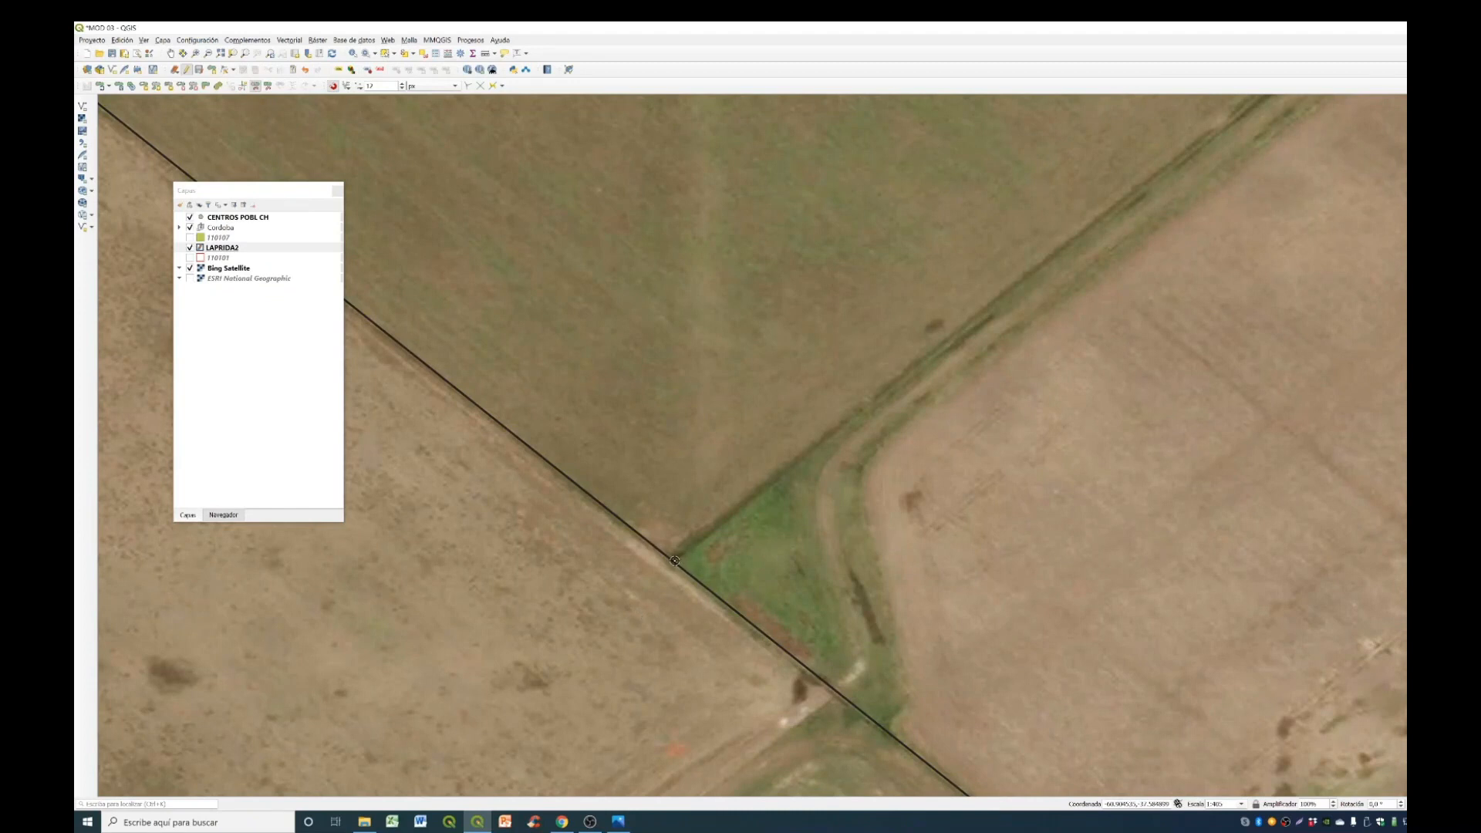
scroll(771, 515, "down", 1)
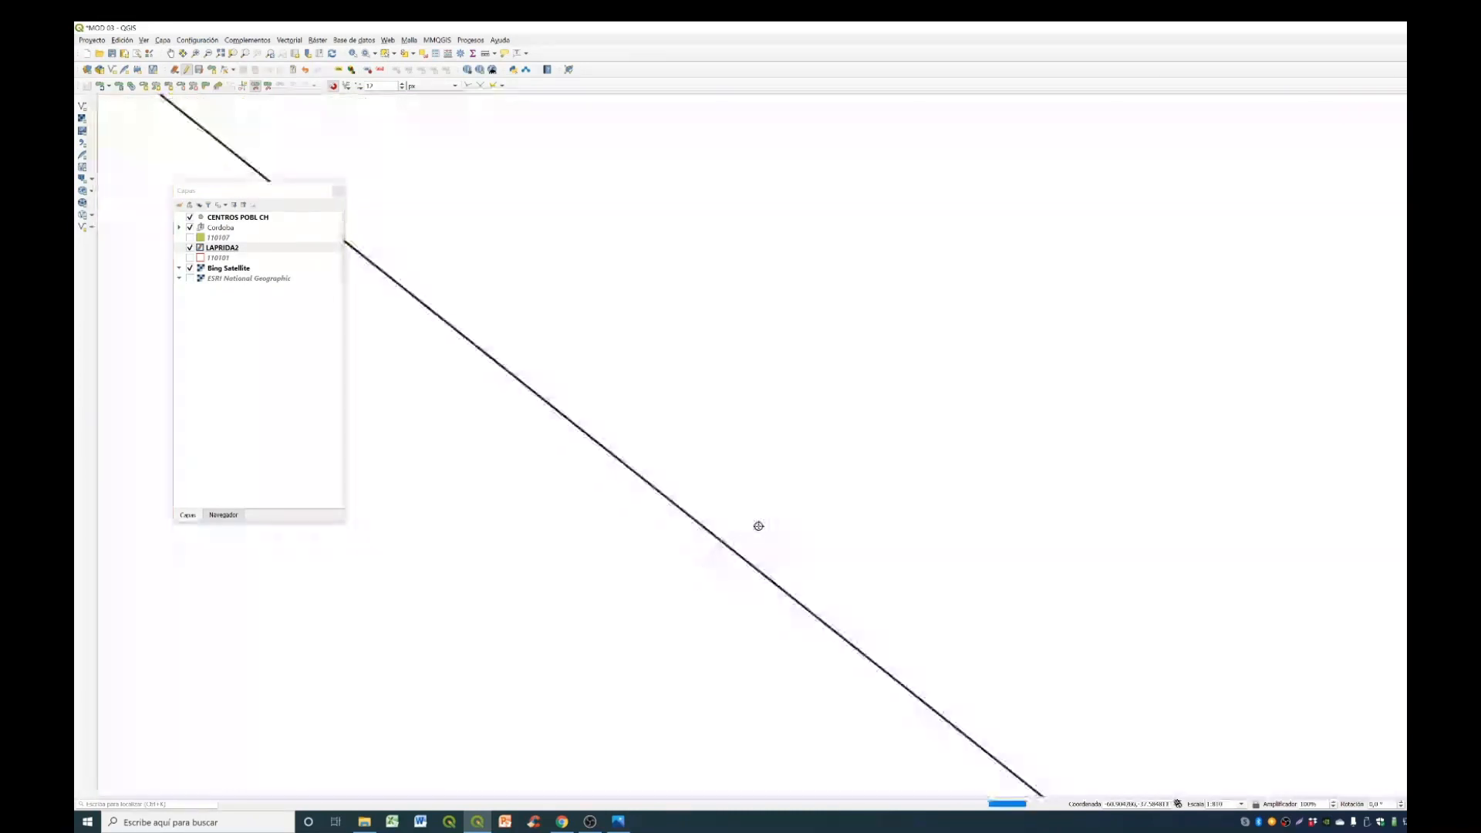
scroll(1175, 171, "up", 1)
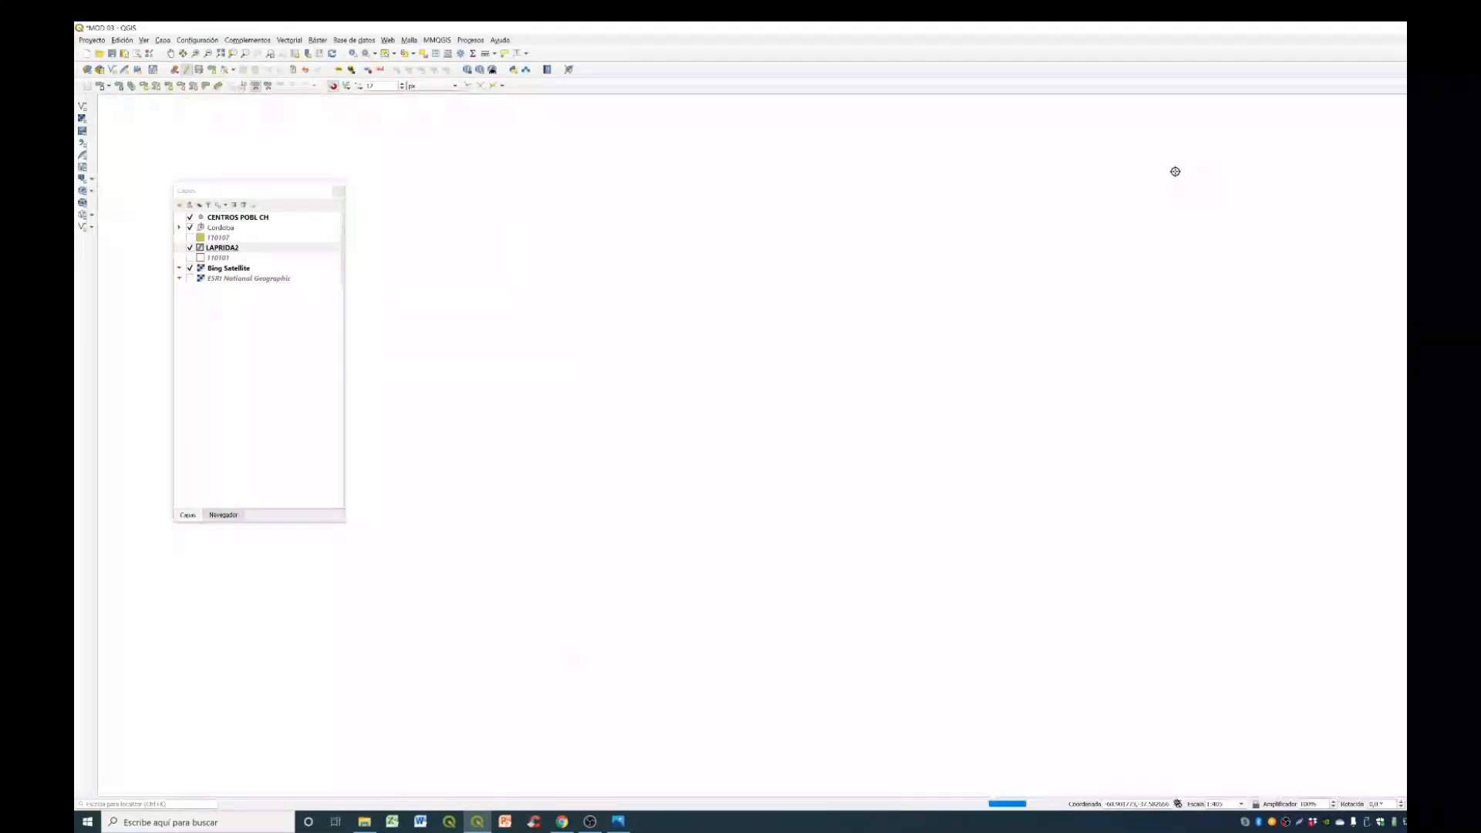
scroll(1158, 357, "down", 2)
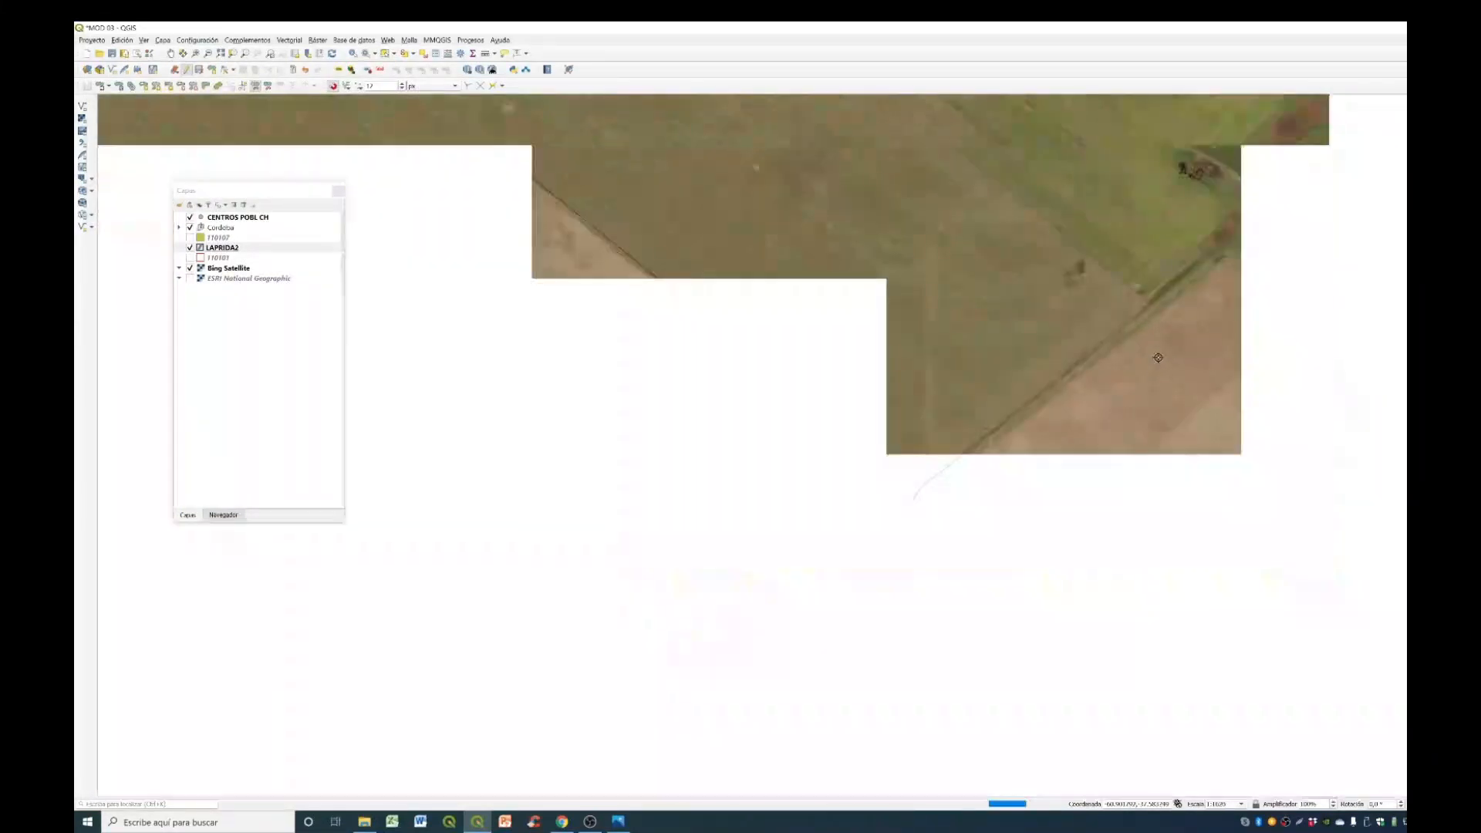
scroll(1080, 316, "up", 2)
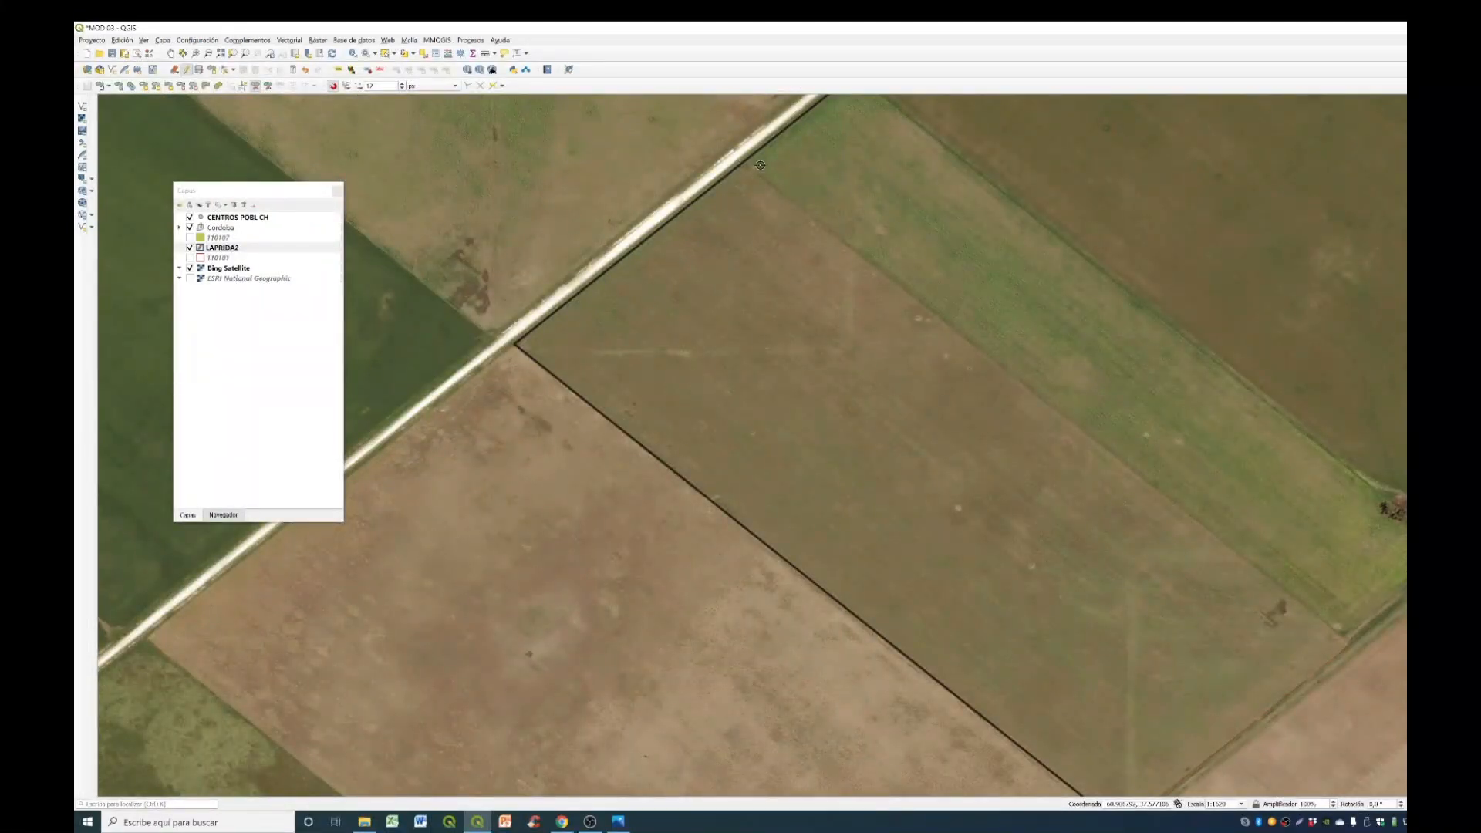
scroll(760, 165, "up", 2)
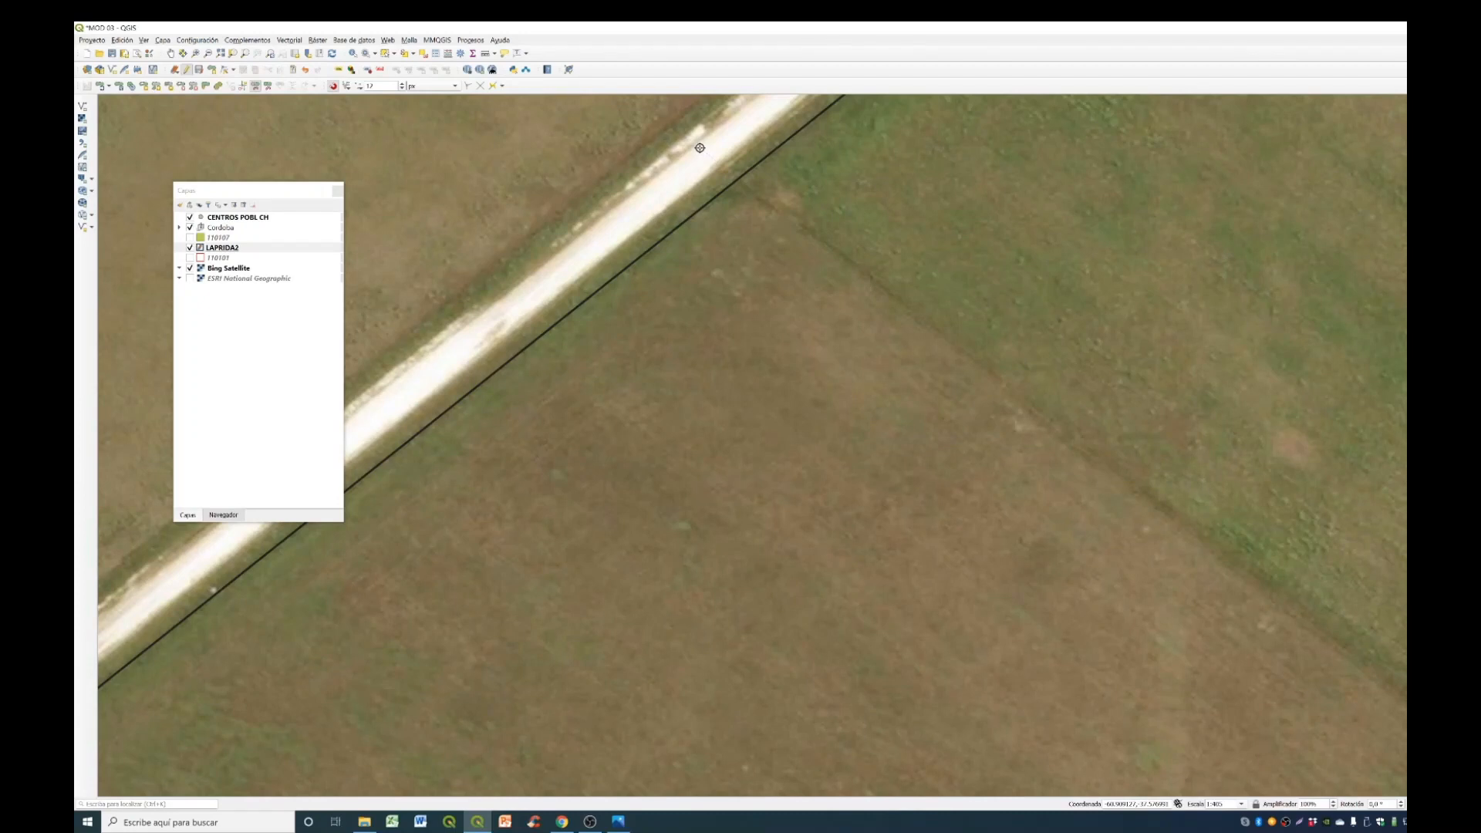
scroll(721, 179, "down", 4)
right_click(608, 209)
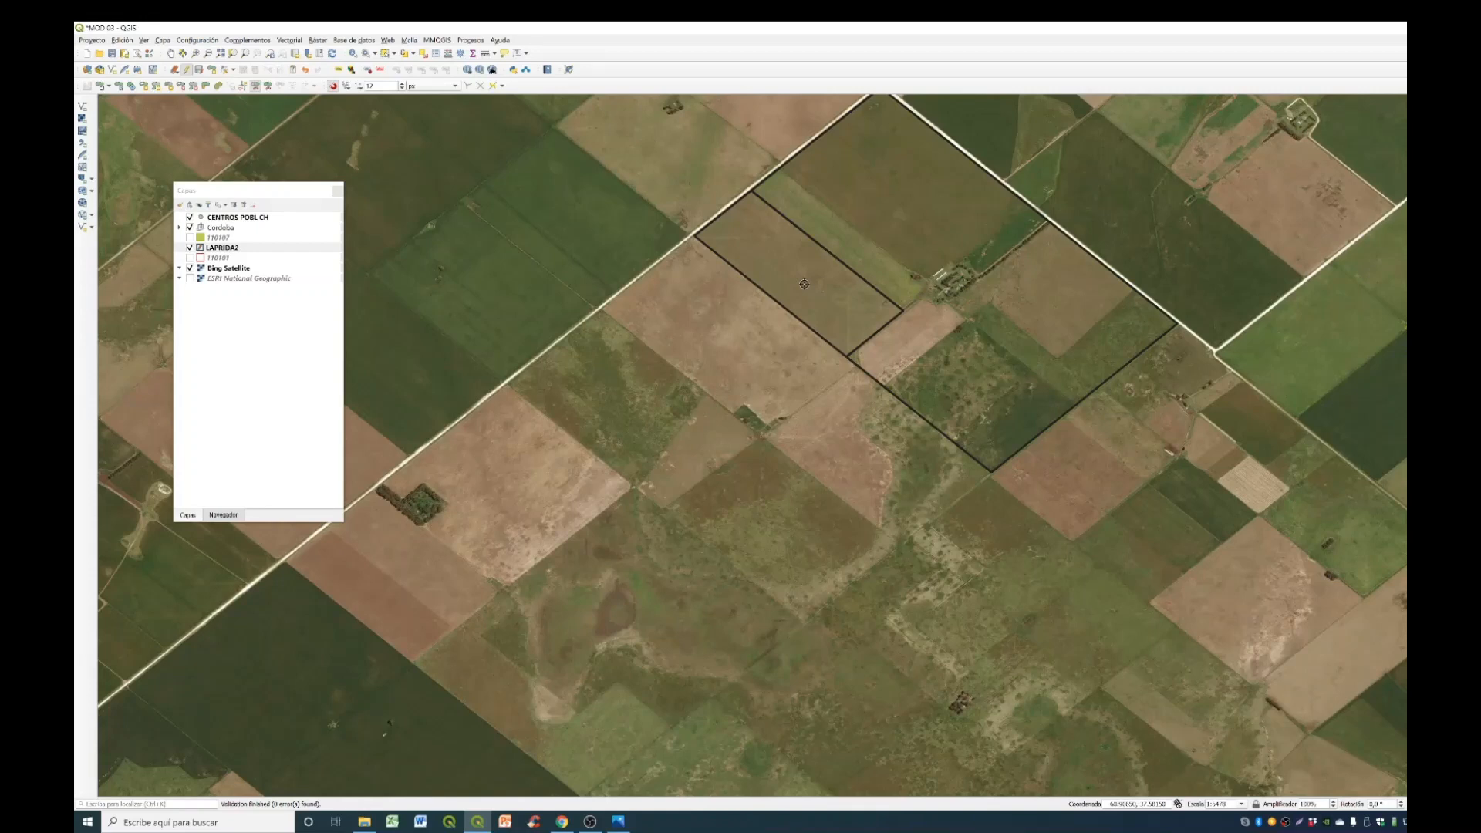
- Select the split-off western field on the map to check that it is a separate polygon, and clear the selection
key("alt+Tab")
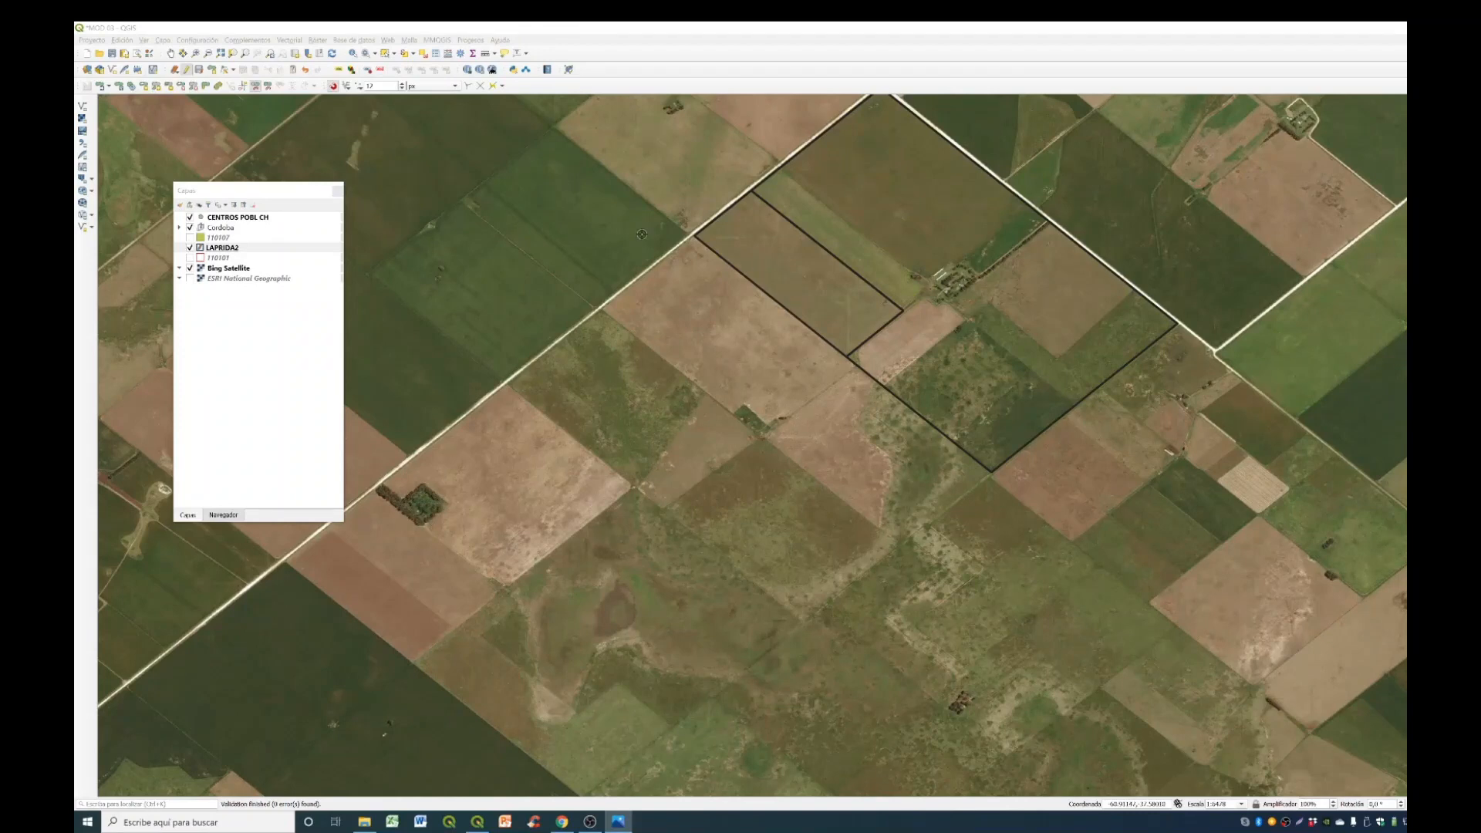
left_click(385, 54)
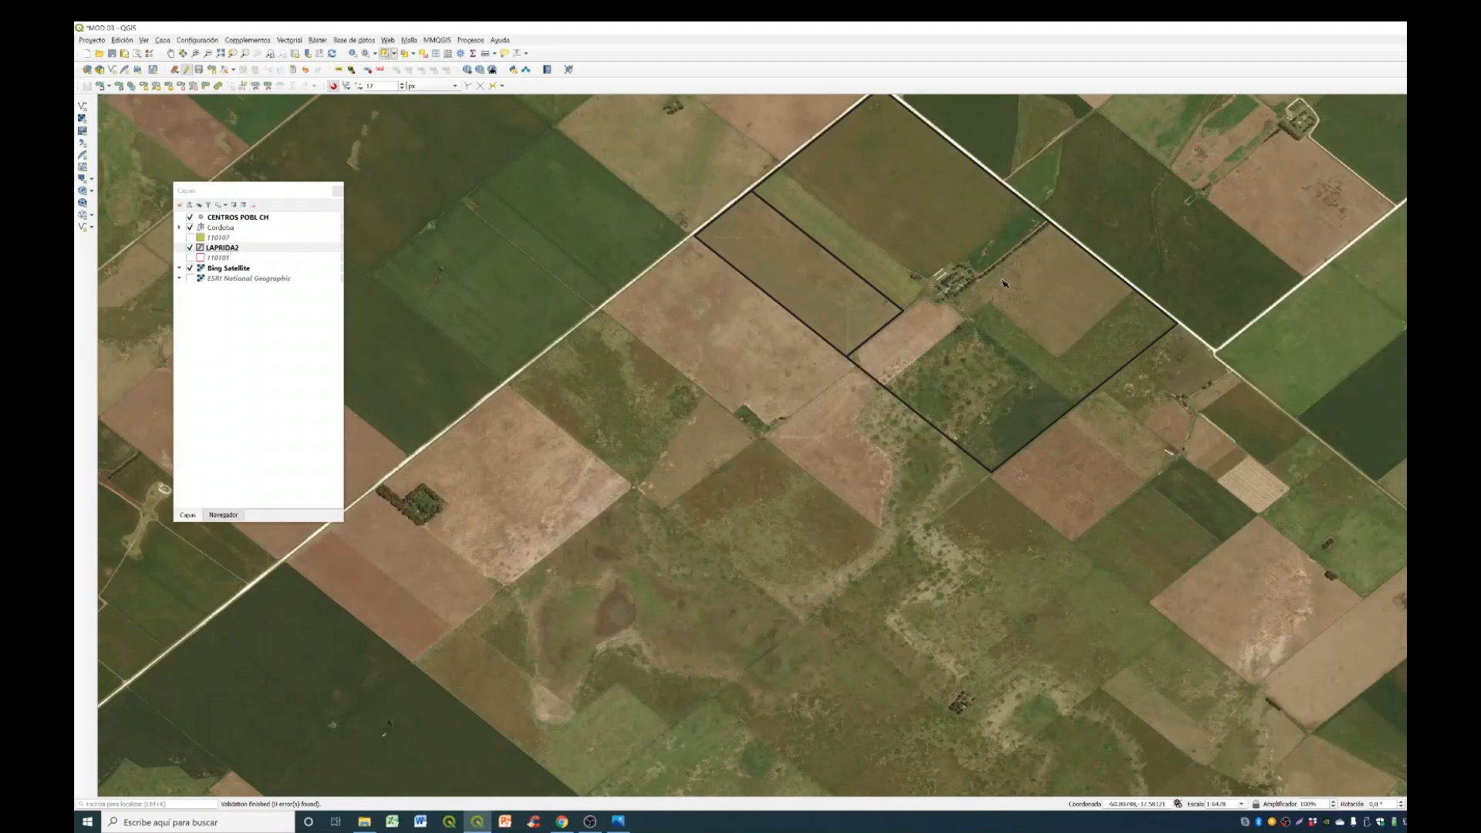
left_click(1016, 372)
left_click(862, 320)
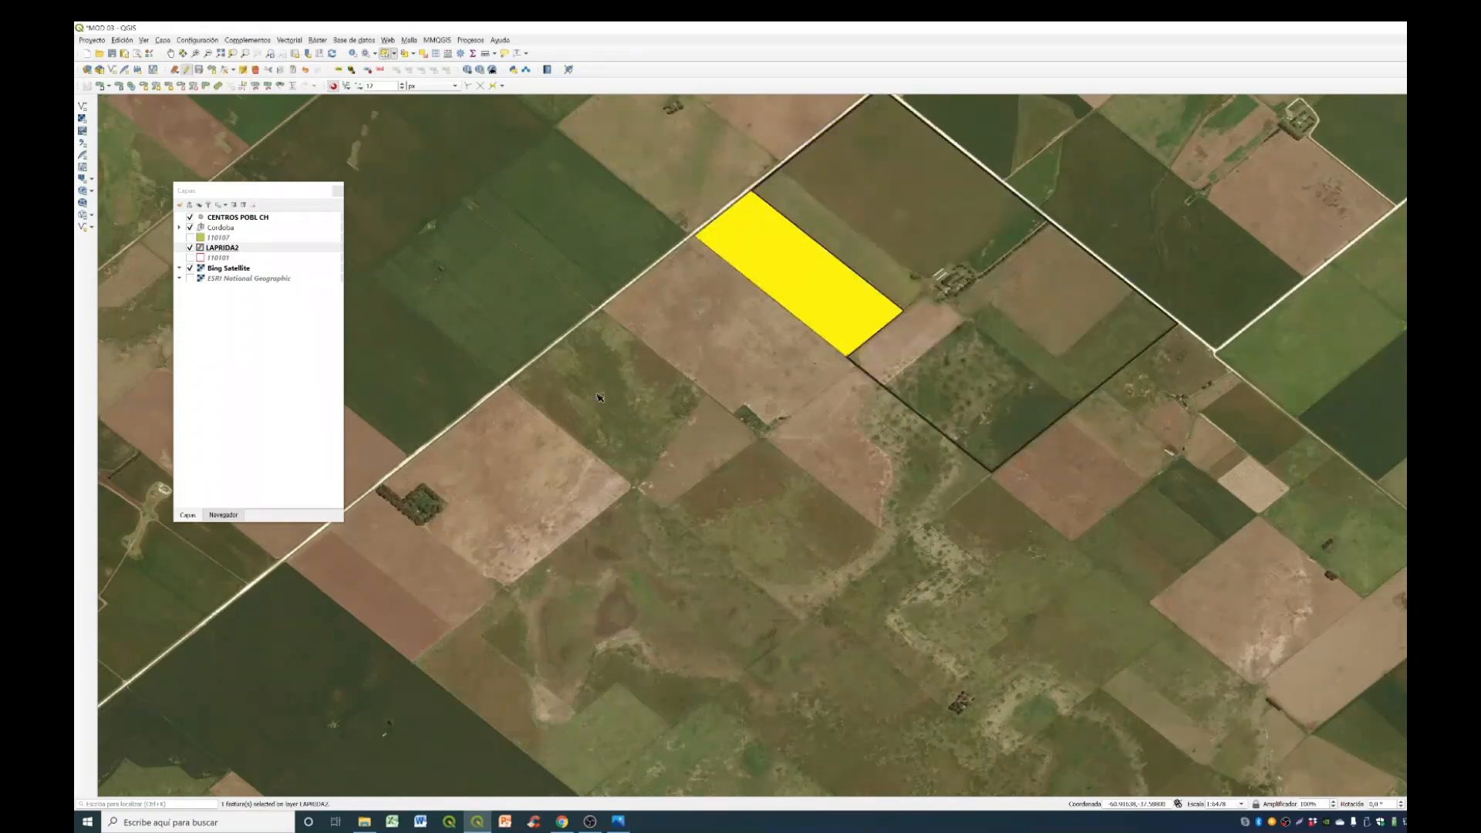
left_click(634, 195)
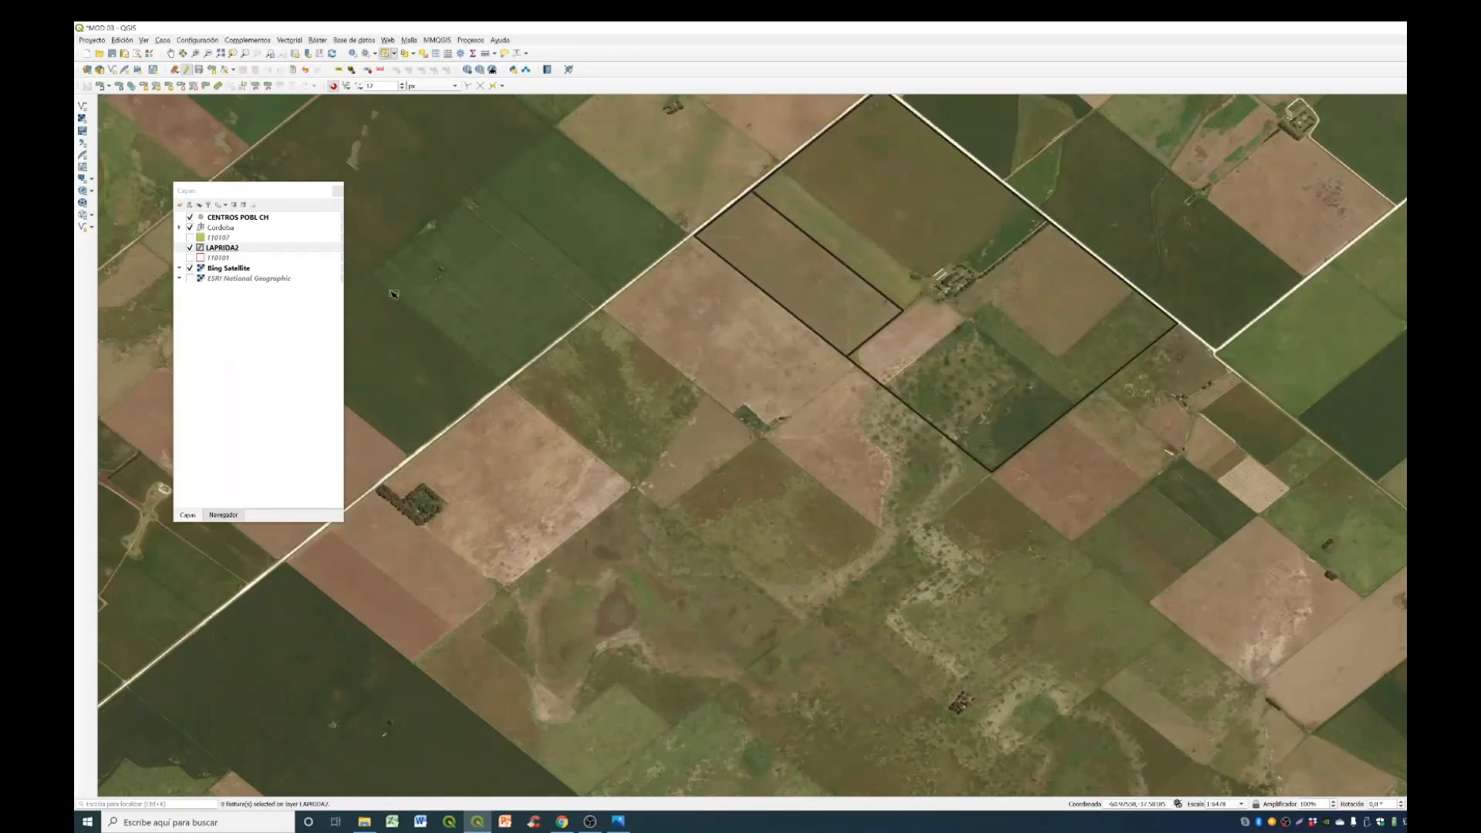
- Match each record in the LAPRIDA2 attribute table to its polygon, then clear the selection and close the table
right_click(310, 251)
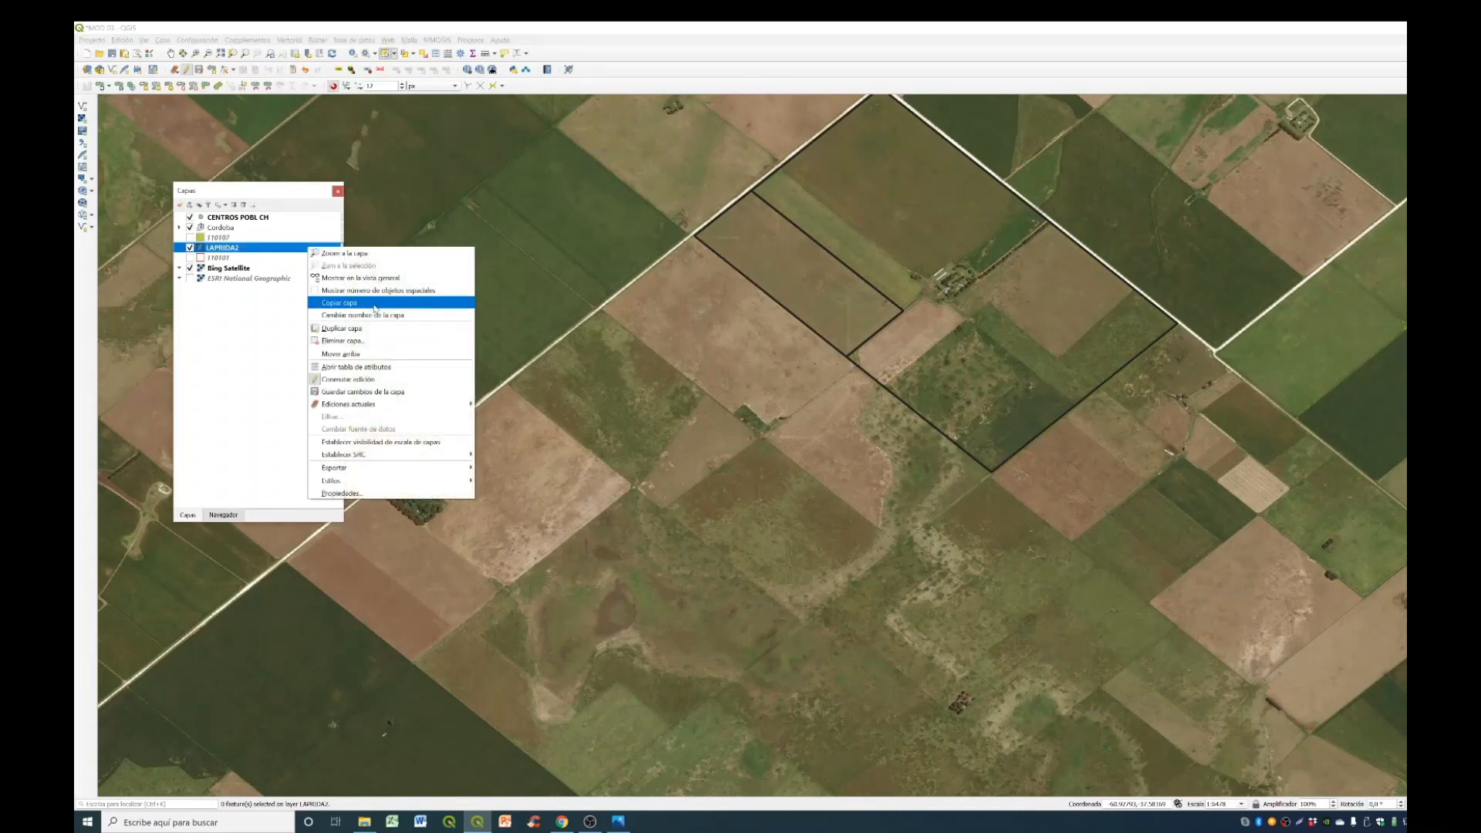
left_click(357, 367)
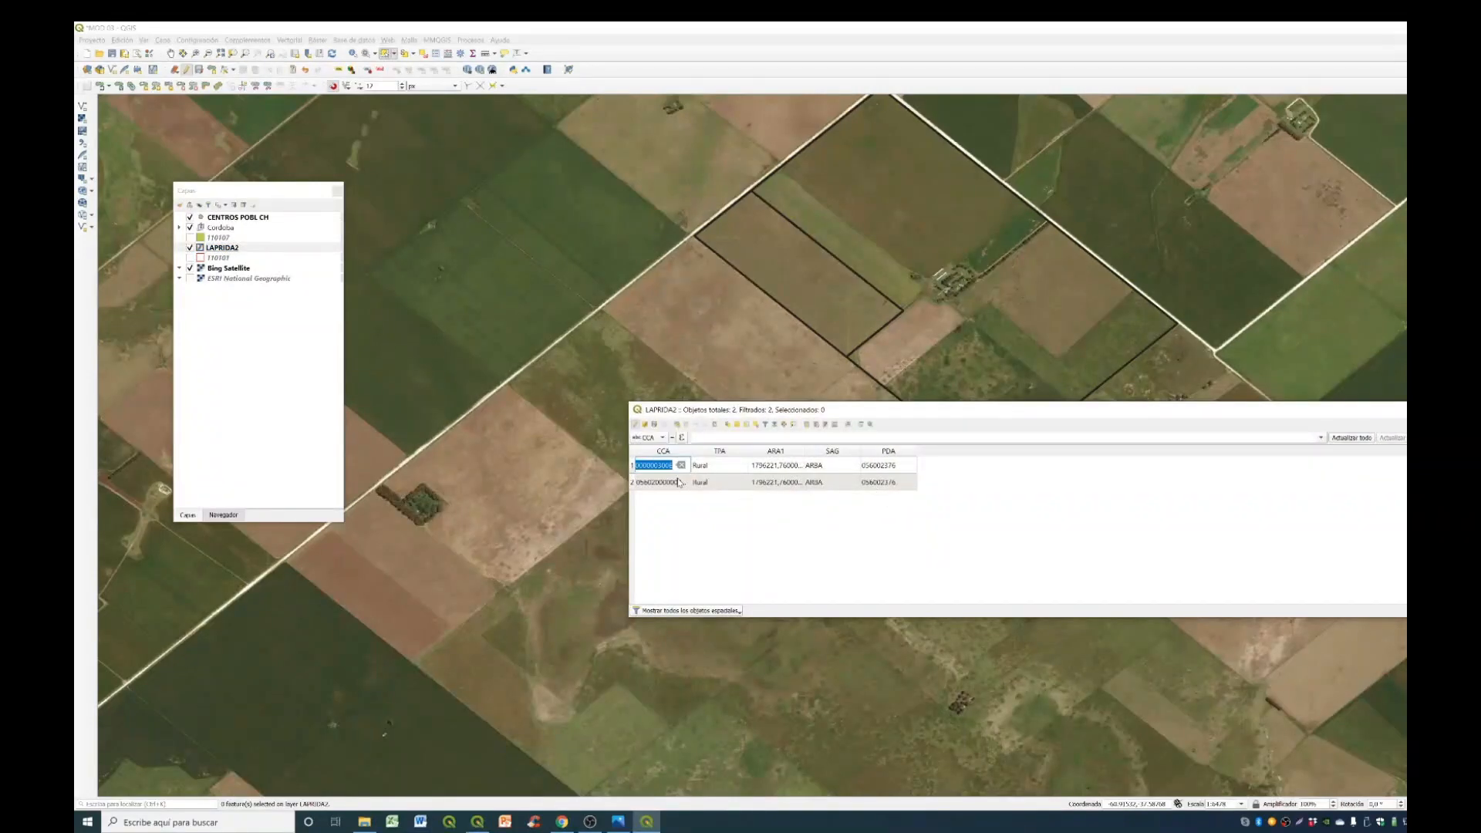
left_click(632, 466)
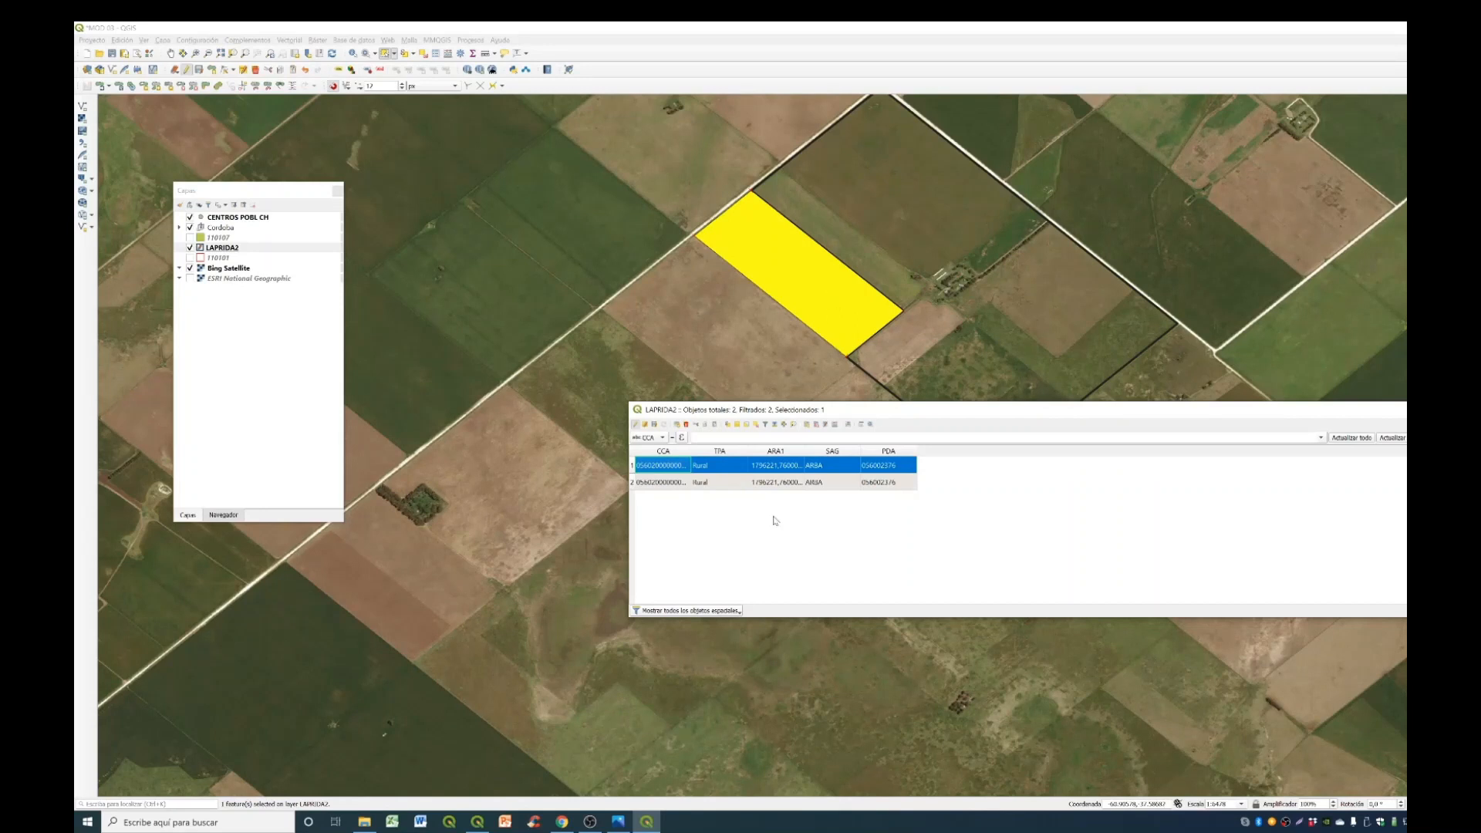
left_click(633, 484)
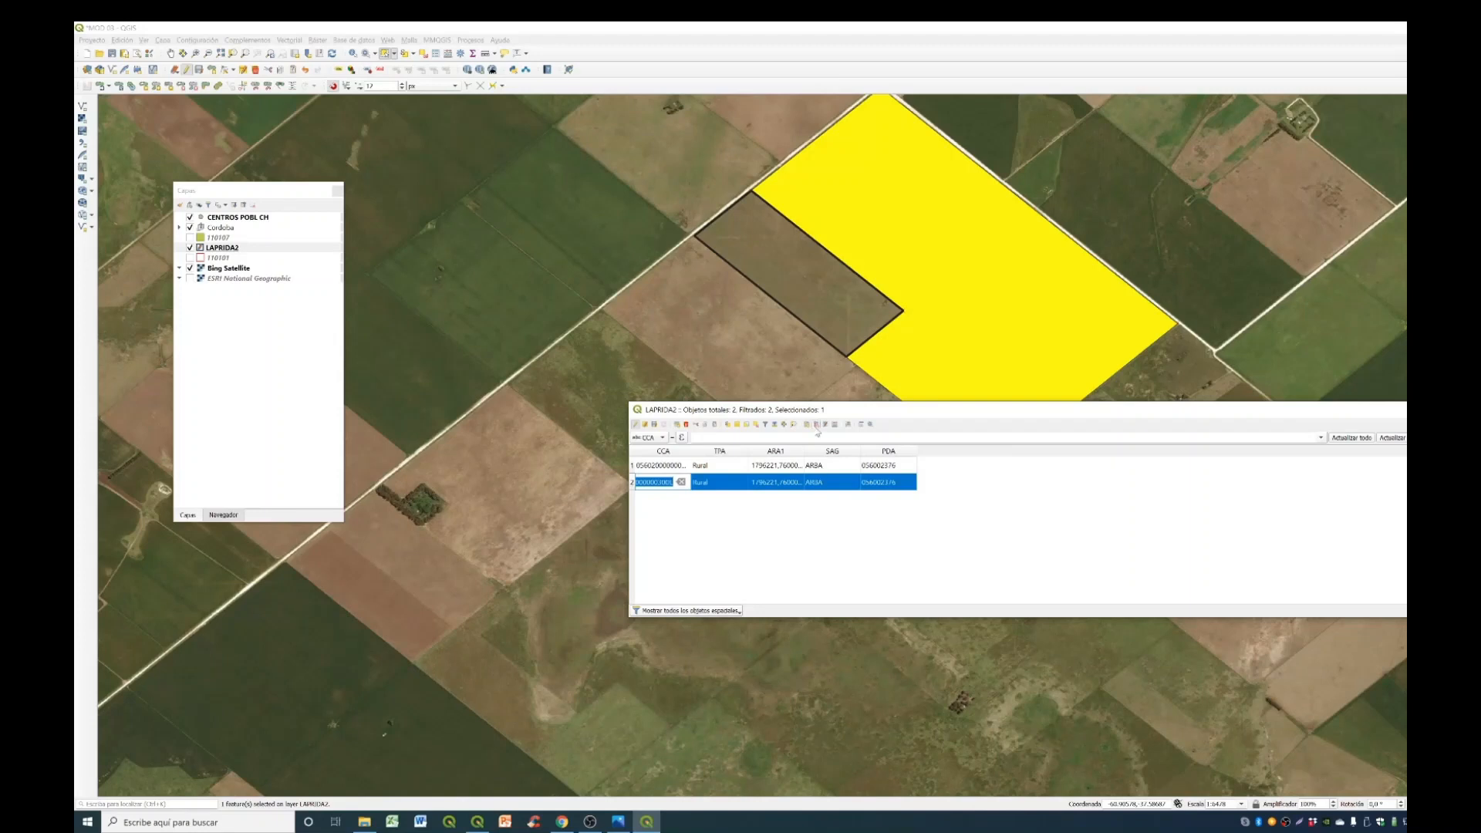
left_click(754, 425)
left_click(1443, 410)
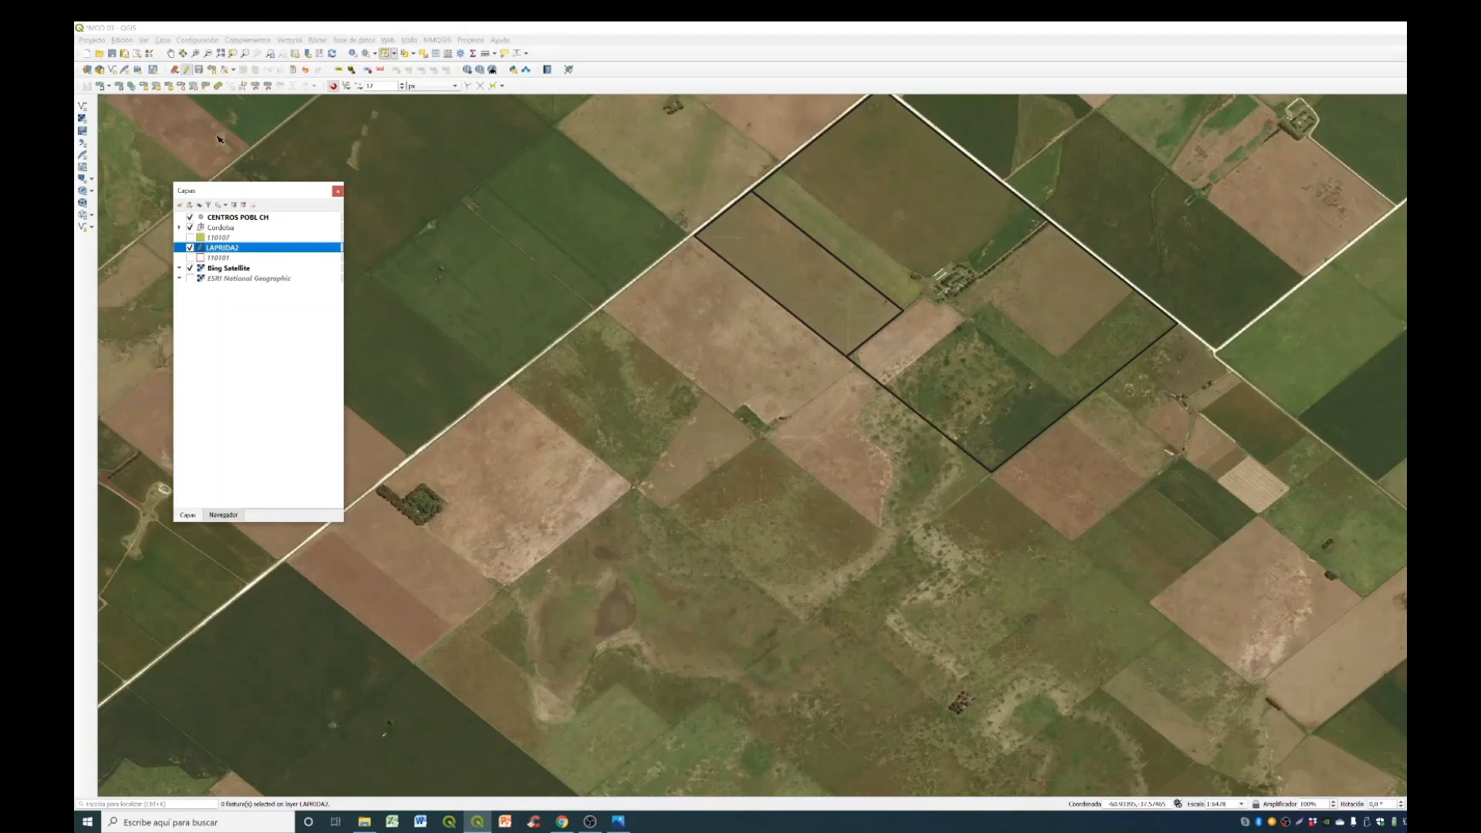
- Split off the bare field southwest of the farmstead, following its notched upper edge and returning to the parcel's southwestern boundary
left_click(255, 86)
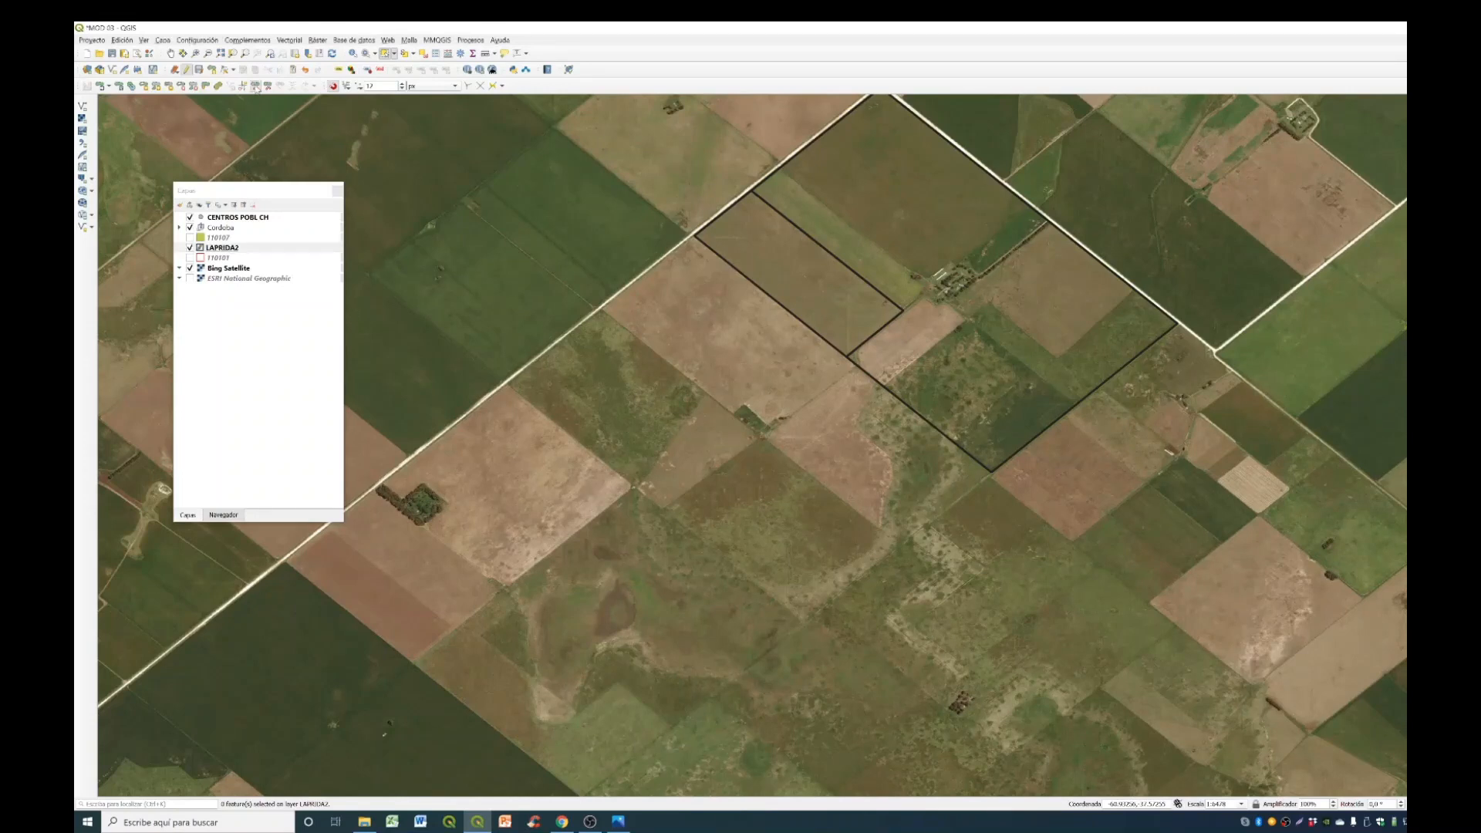
scroll(944, 303, "up", 1)
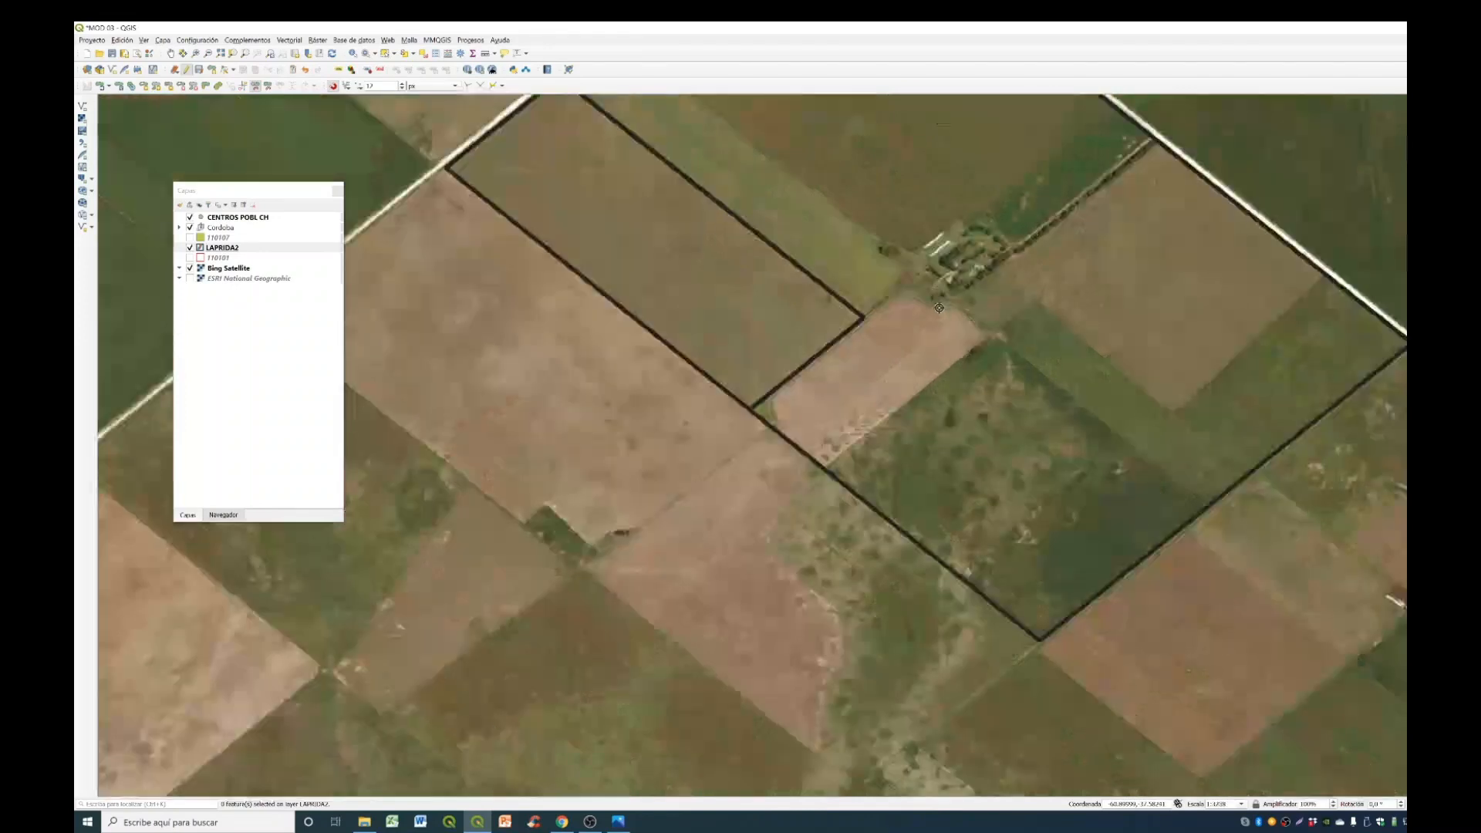
scroll(902, 329, "up", 1)
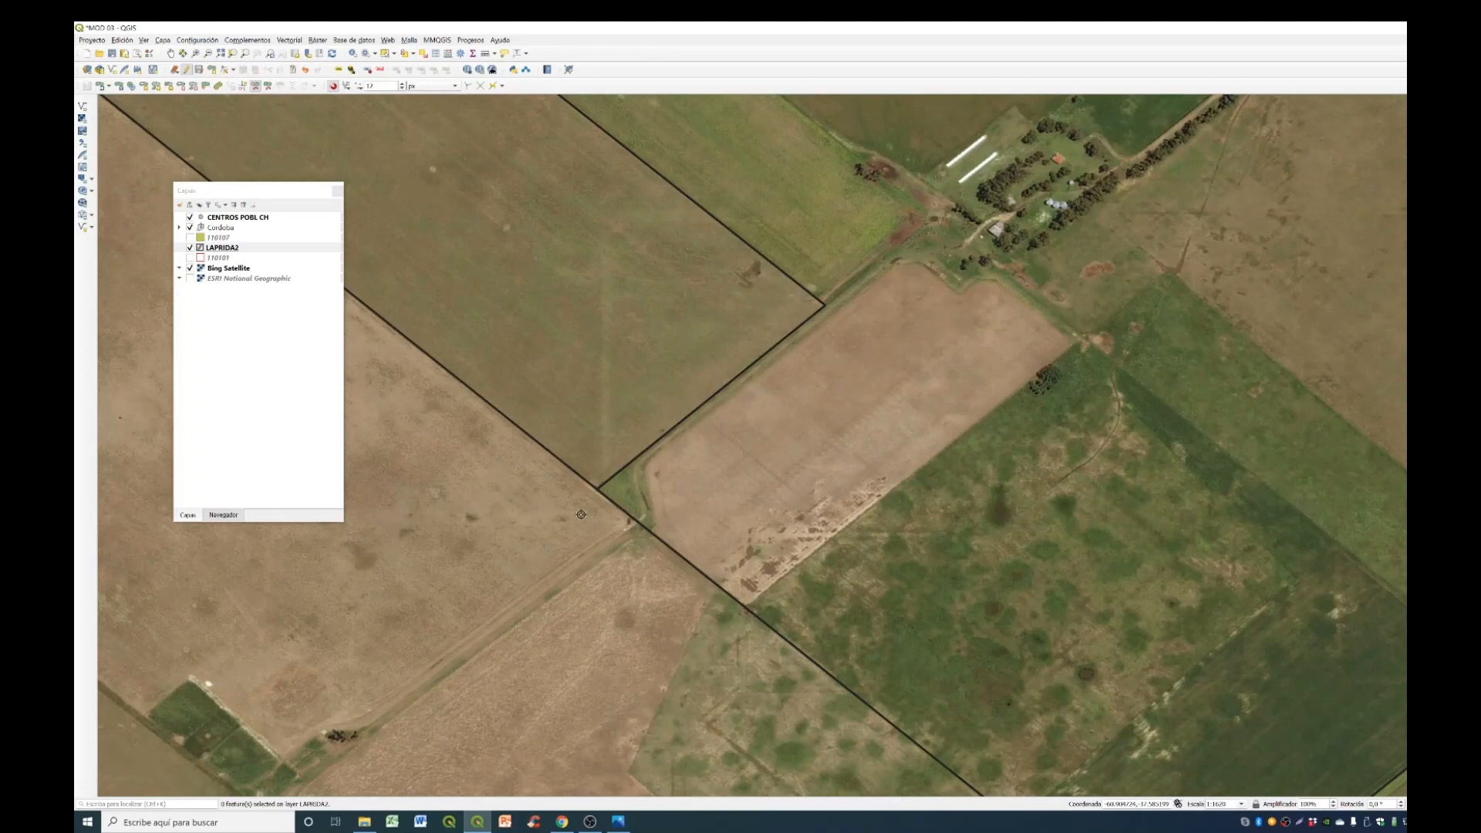
scroll(582, 515, "up", 1)
scroll(580, 521, "down", 1)
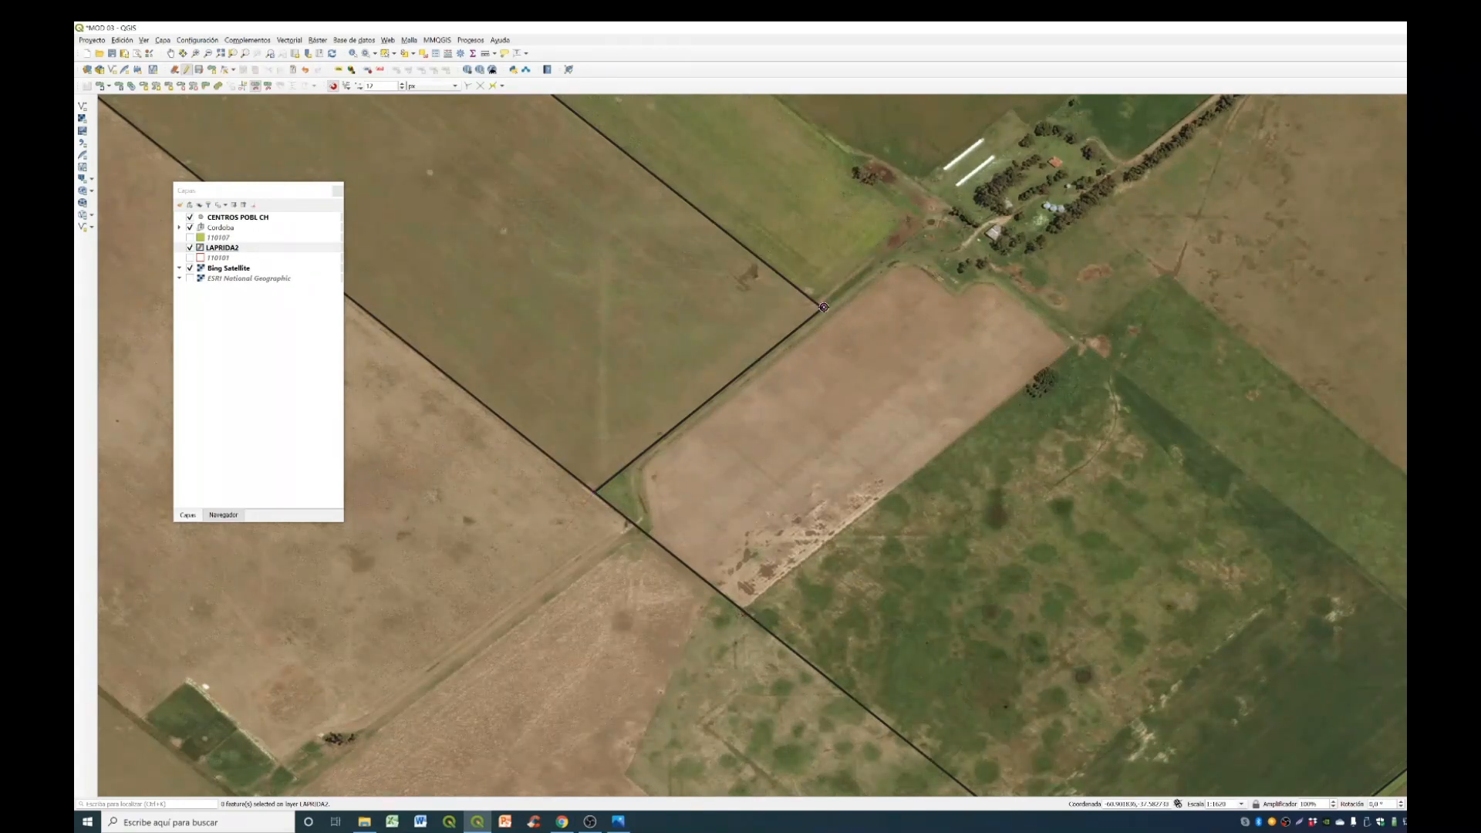
scroll(889, 266, "up", 1)
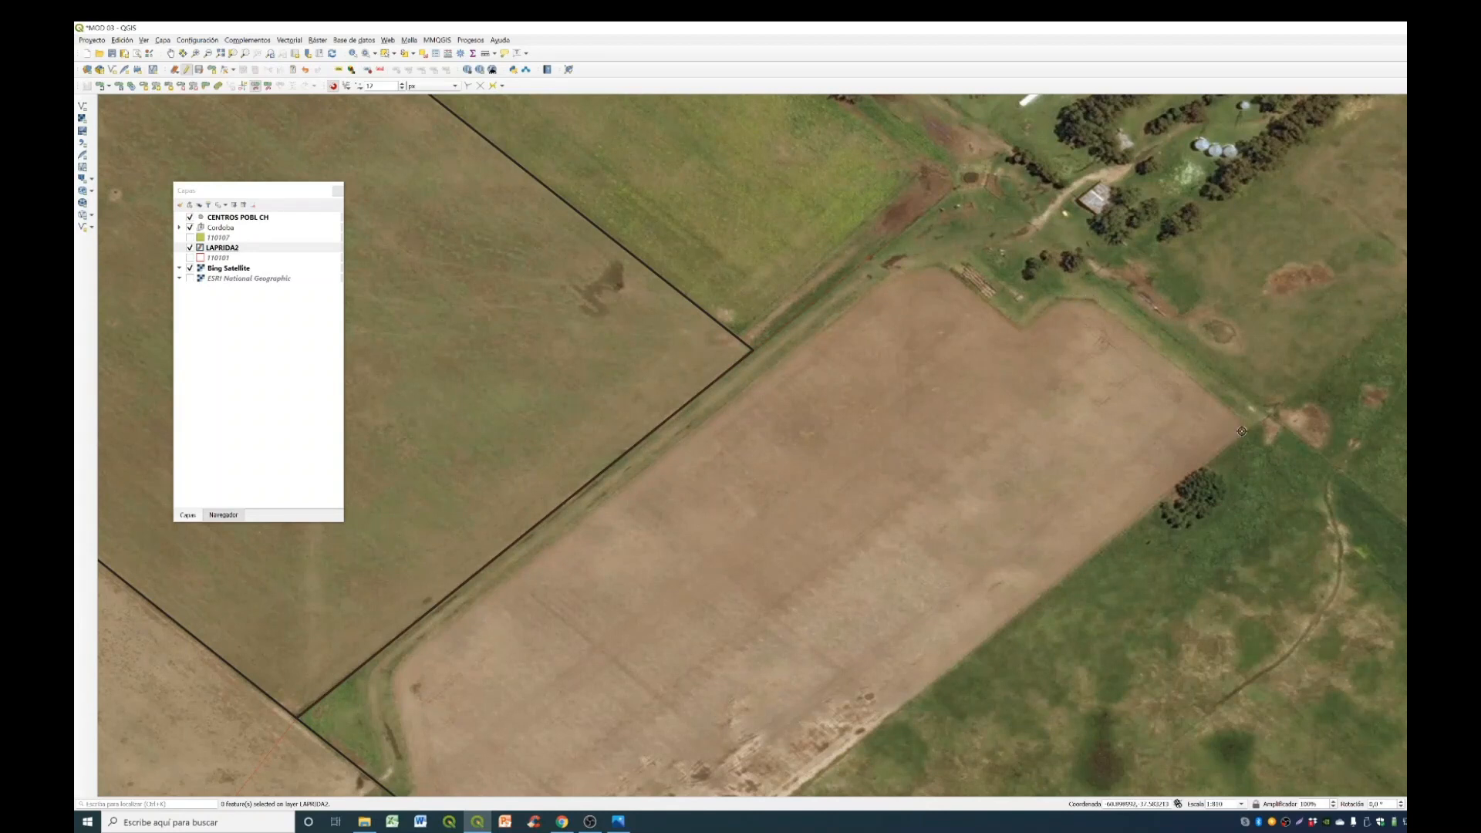
scroll(1121, 463, "down", 2)
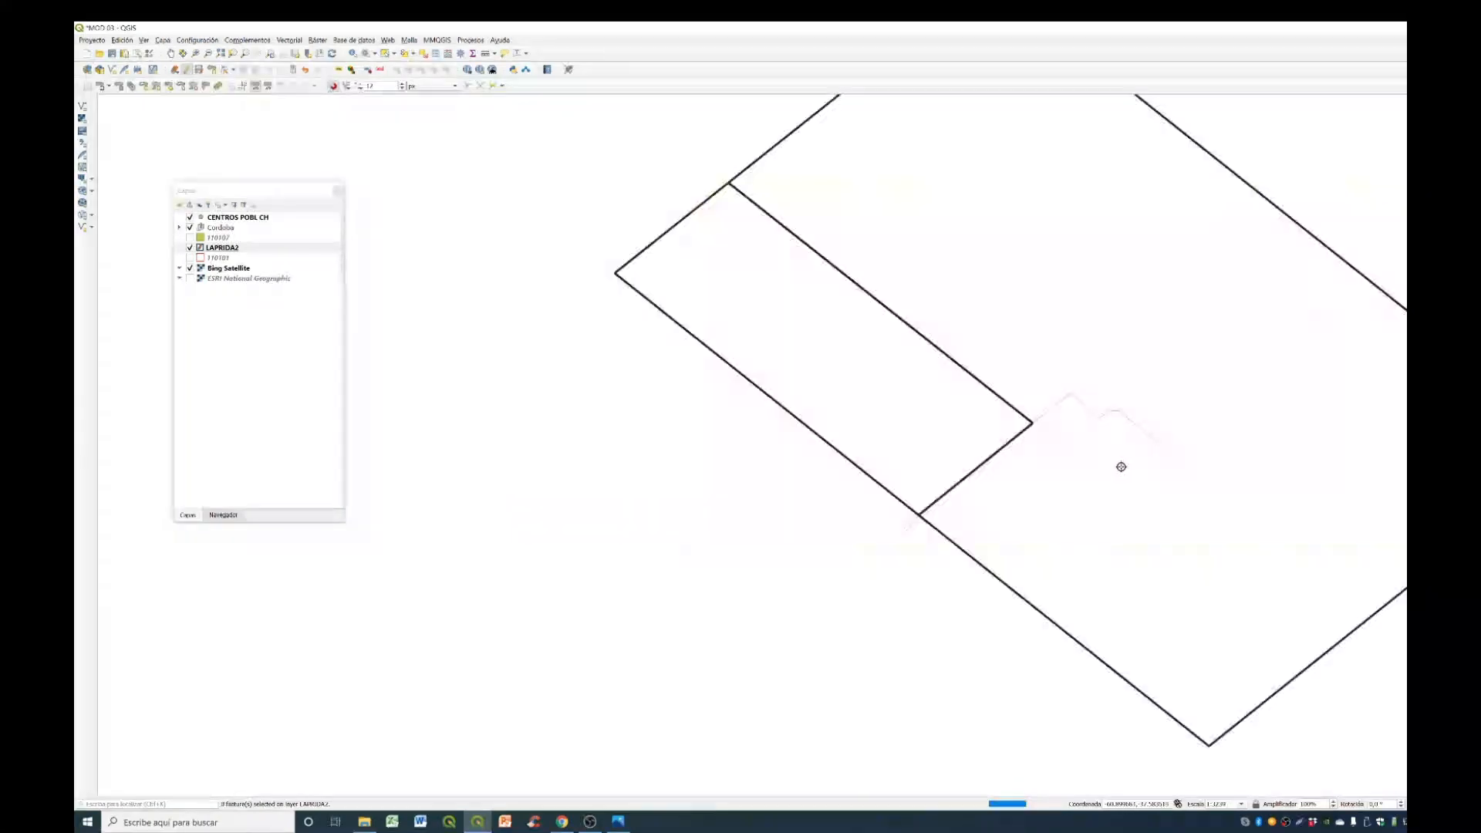
scroll(994, 573, "up", 2)
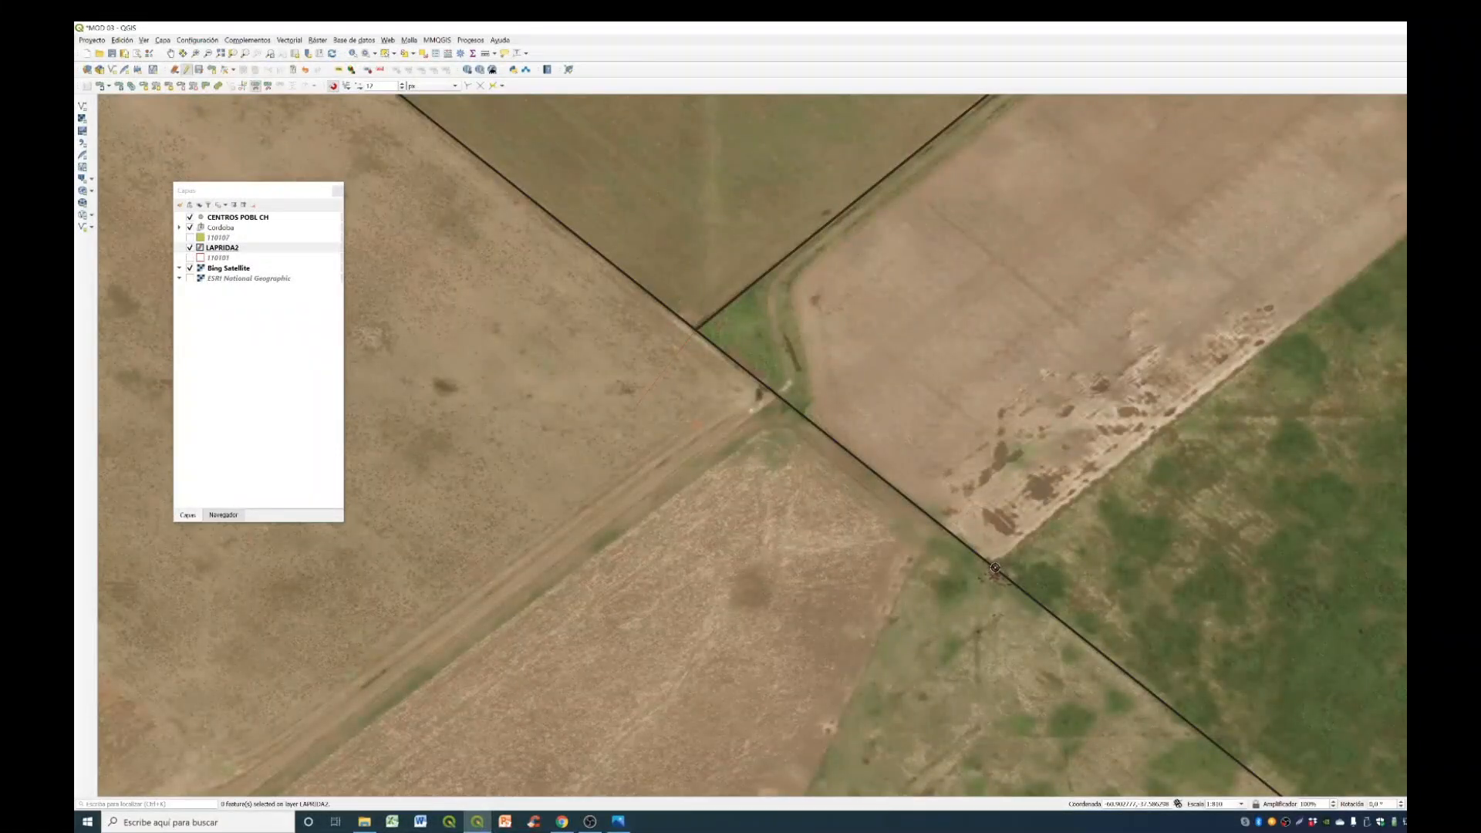
scroll(856, 634, "up", 1)
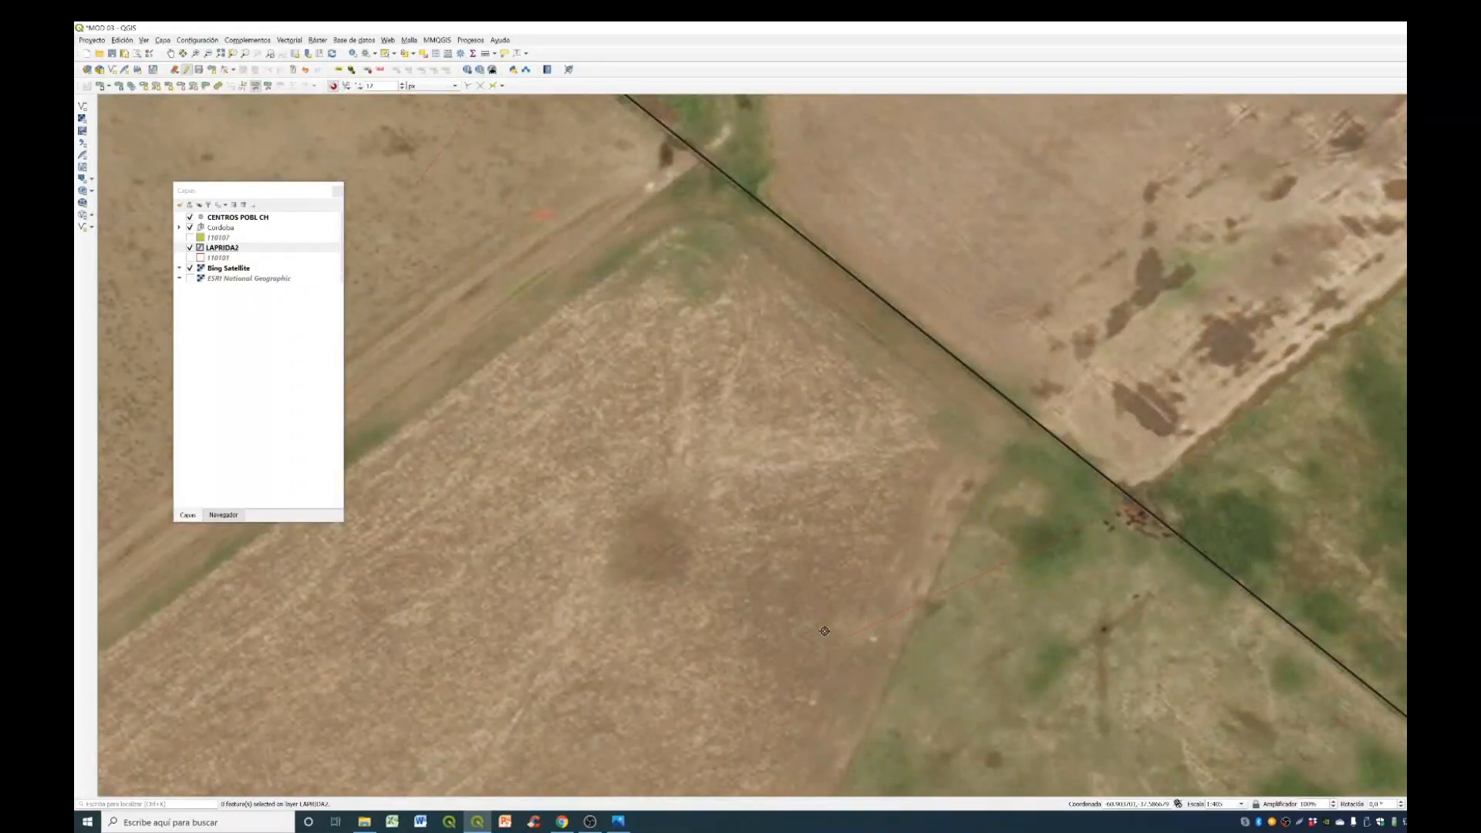
right_click(825, 631)
scroll(825, 631, "down", 3)
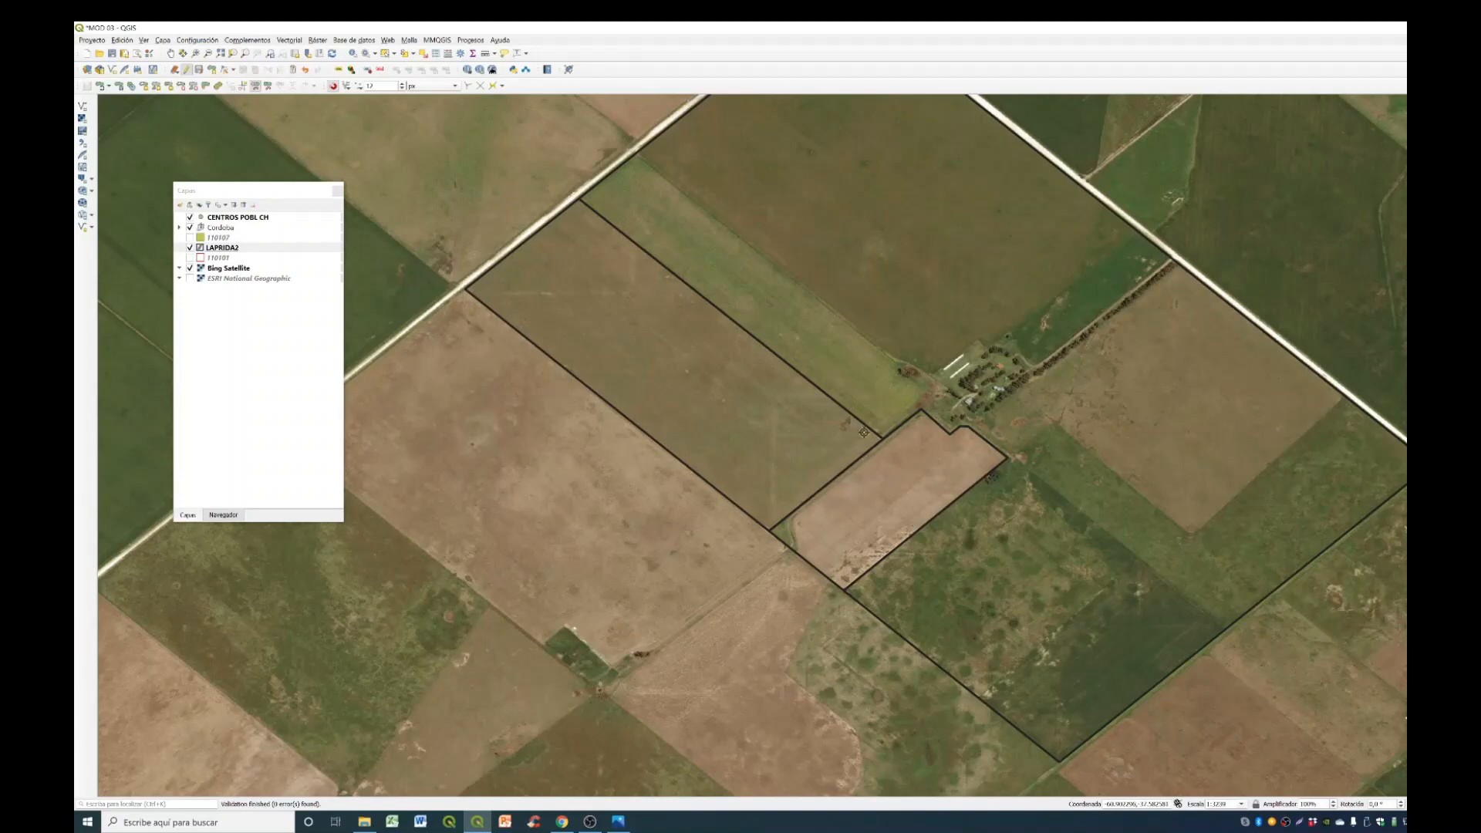
- Save the LAPRIDA2 field divisions, stop editing the layer and enable its editing again
scroll(864, 432, "down", 2)
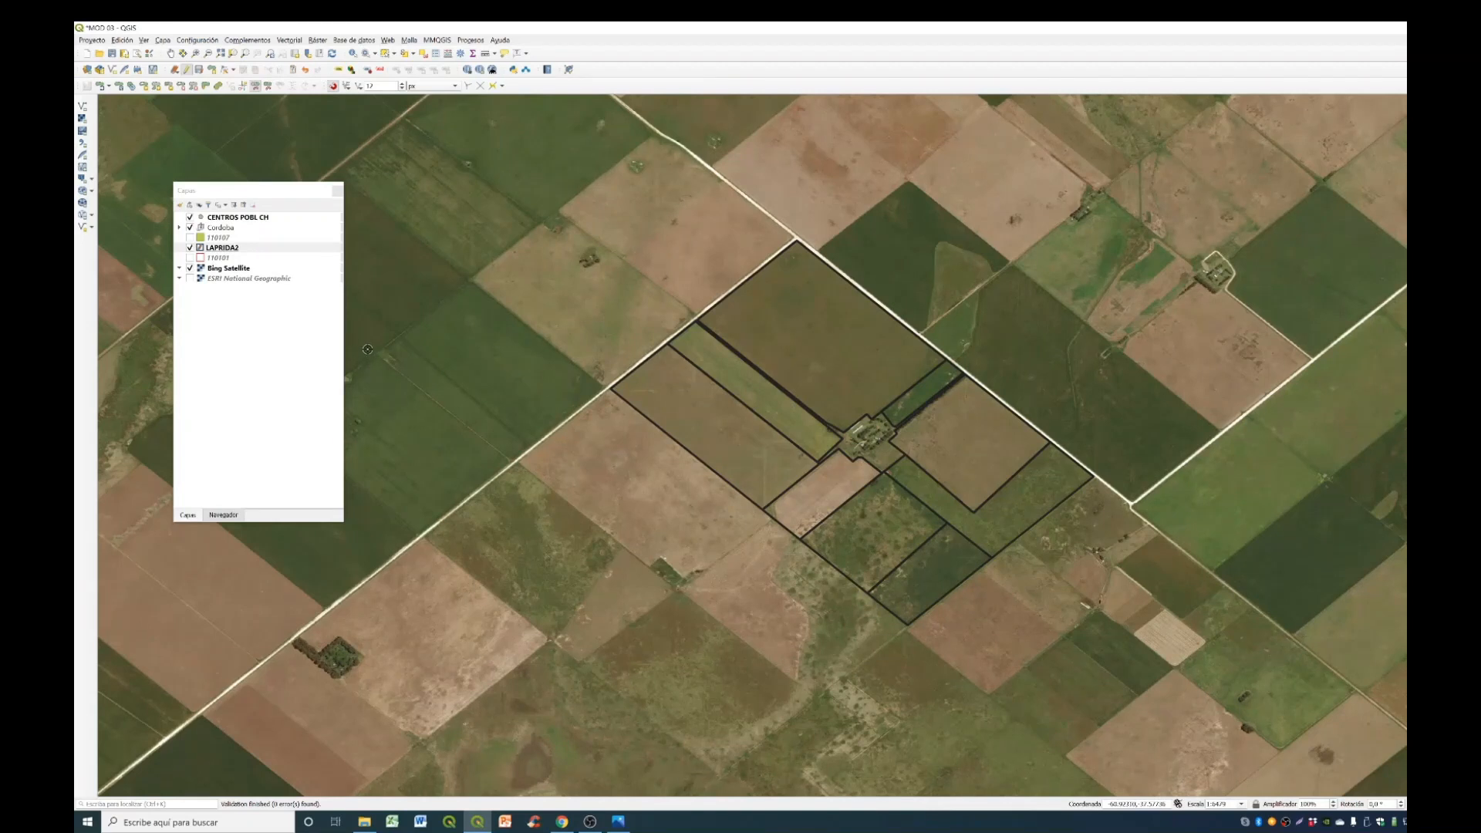
left_click(198, 71)
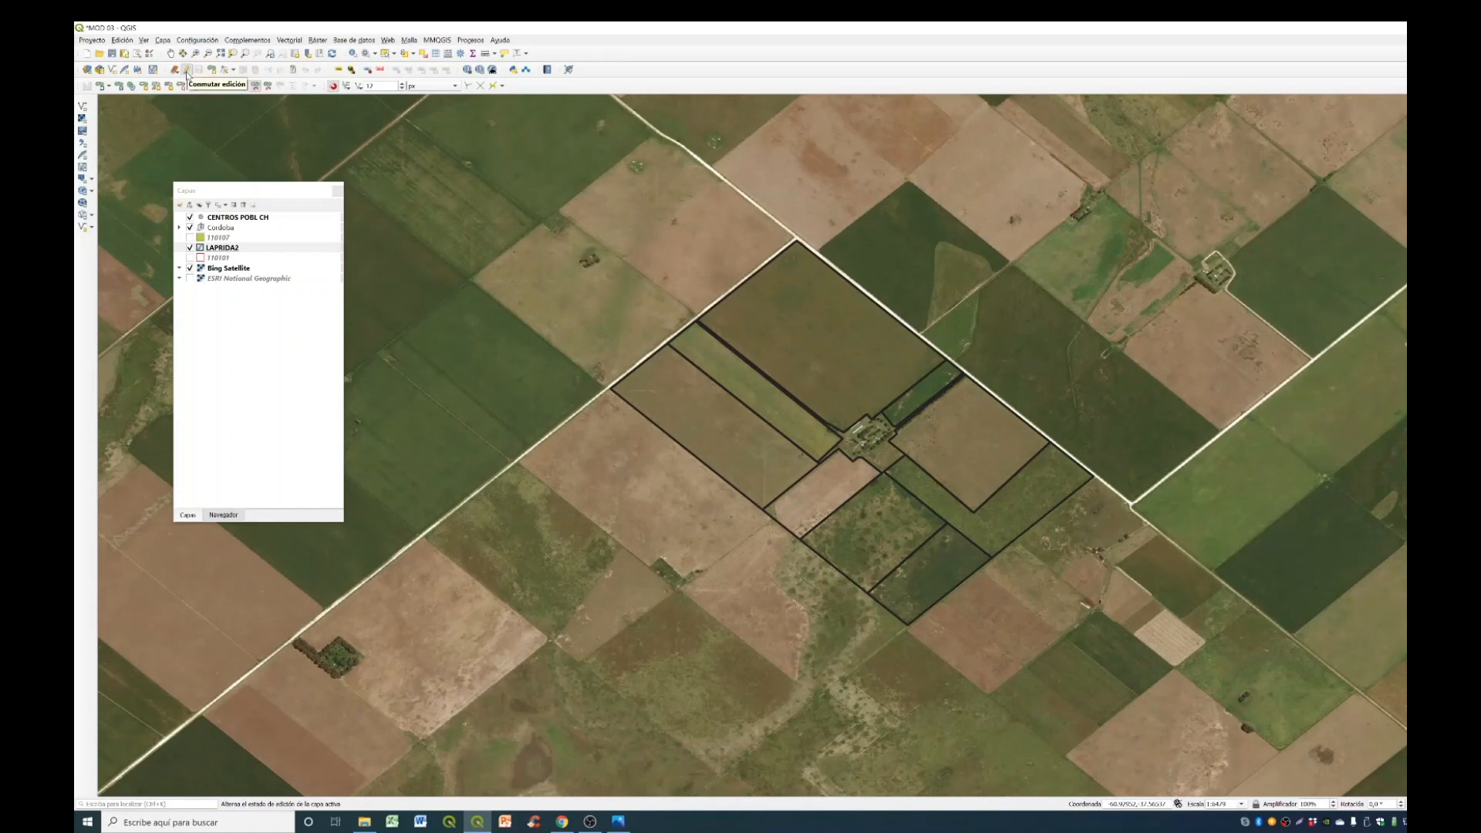
left_click(188, 71)
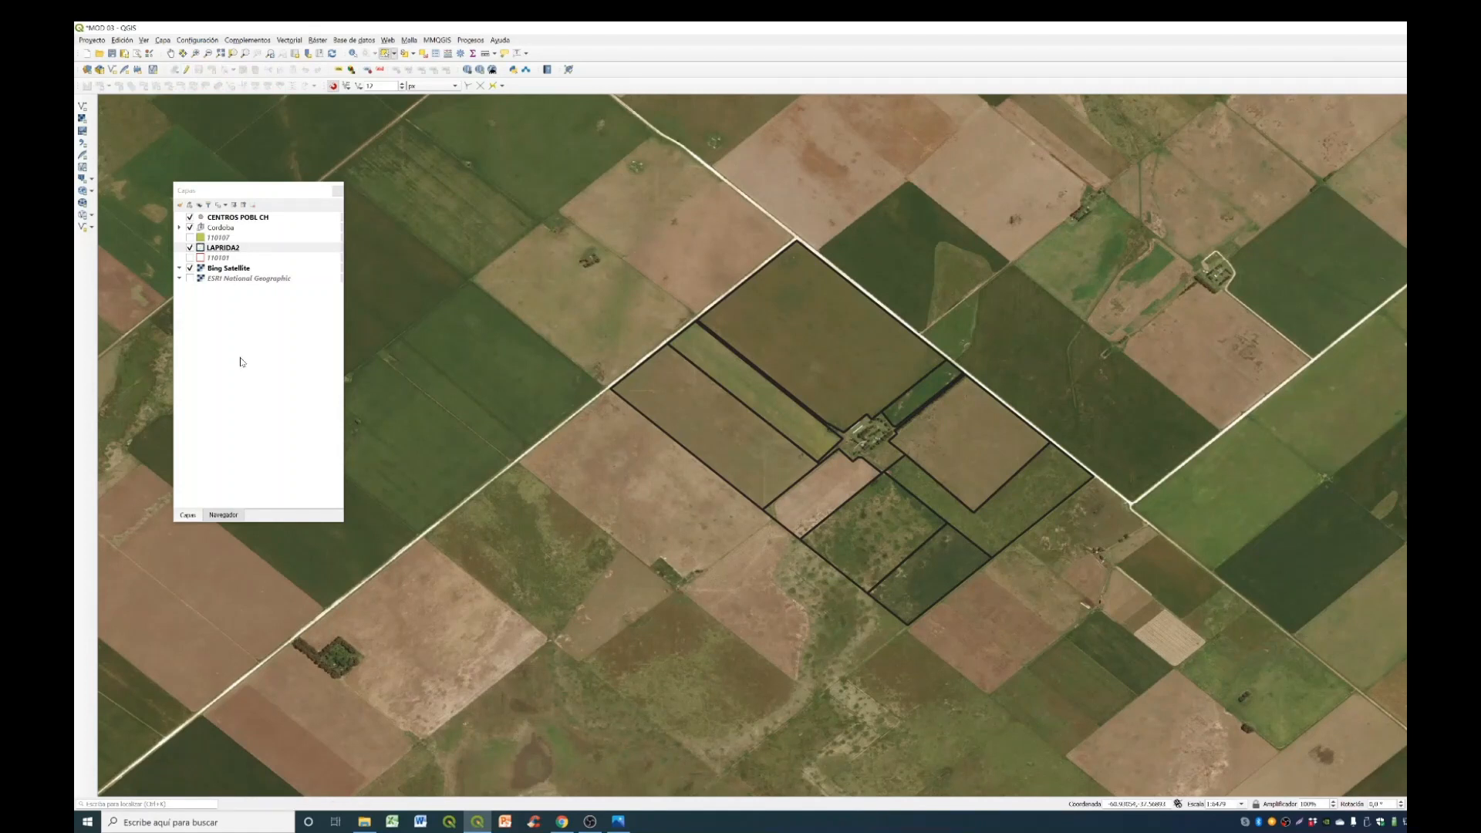
left_click(187, 71)
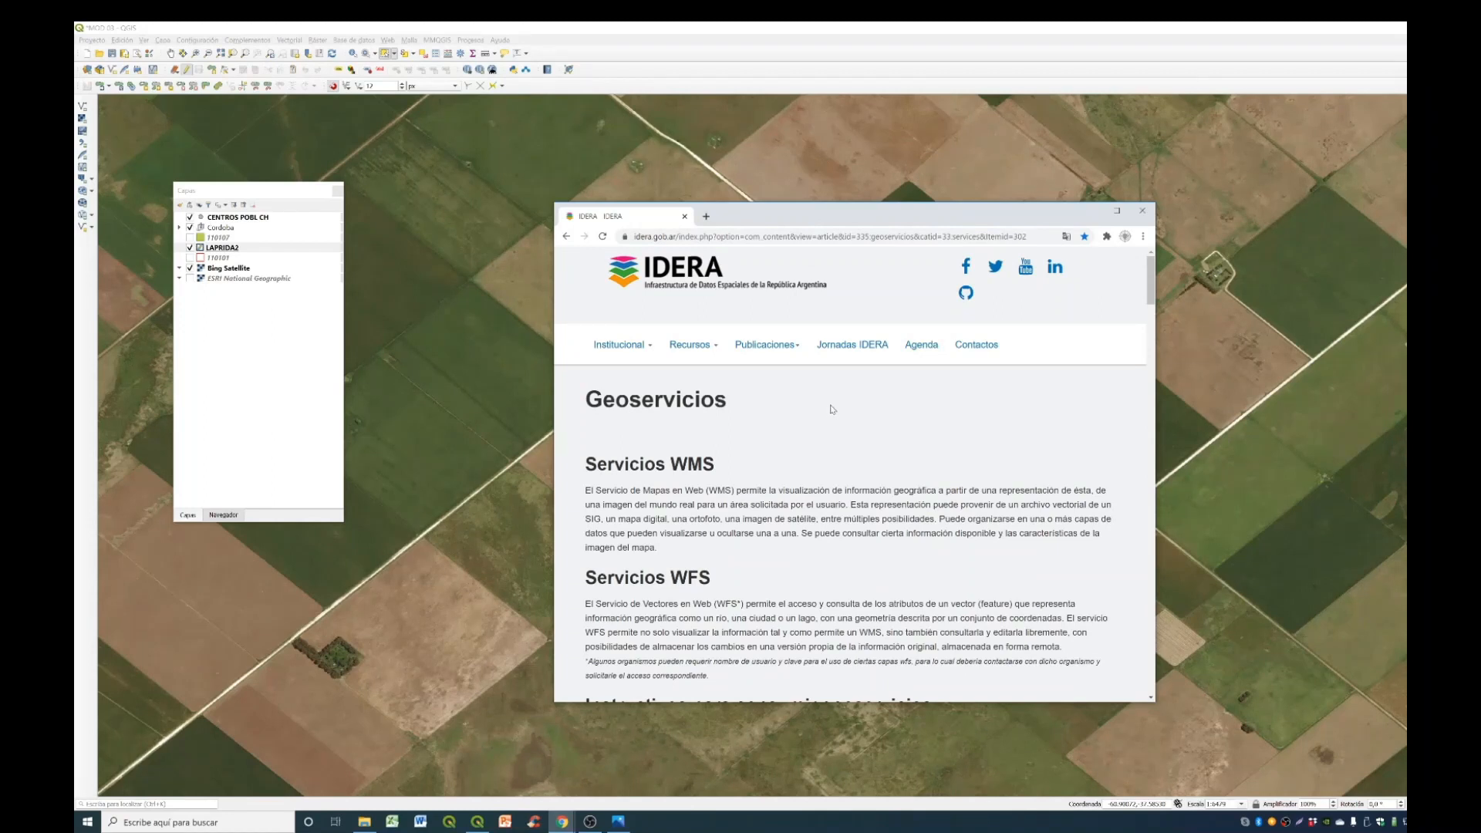
- Look through the WMS and WFS services of national and provincial organisations on IDERA's Geoservicios page in the browser
scroll(832, 409, "down", 1)
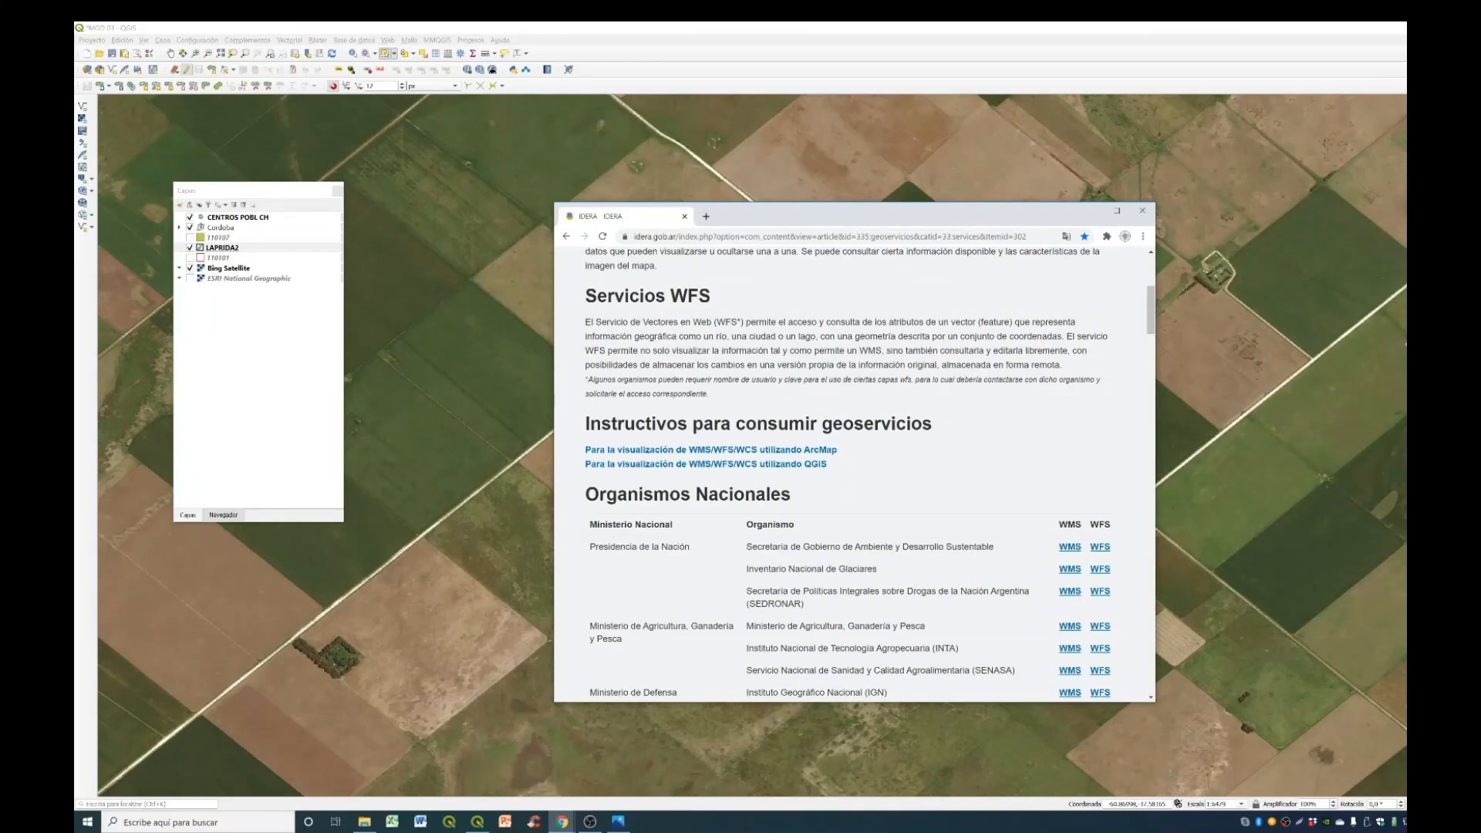
key("alt+Tab")
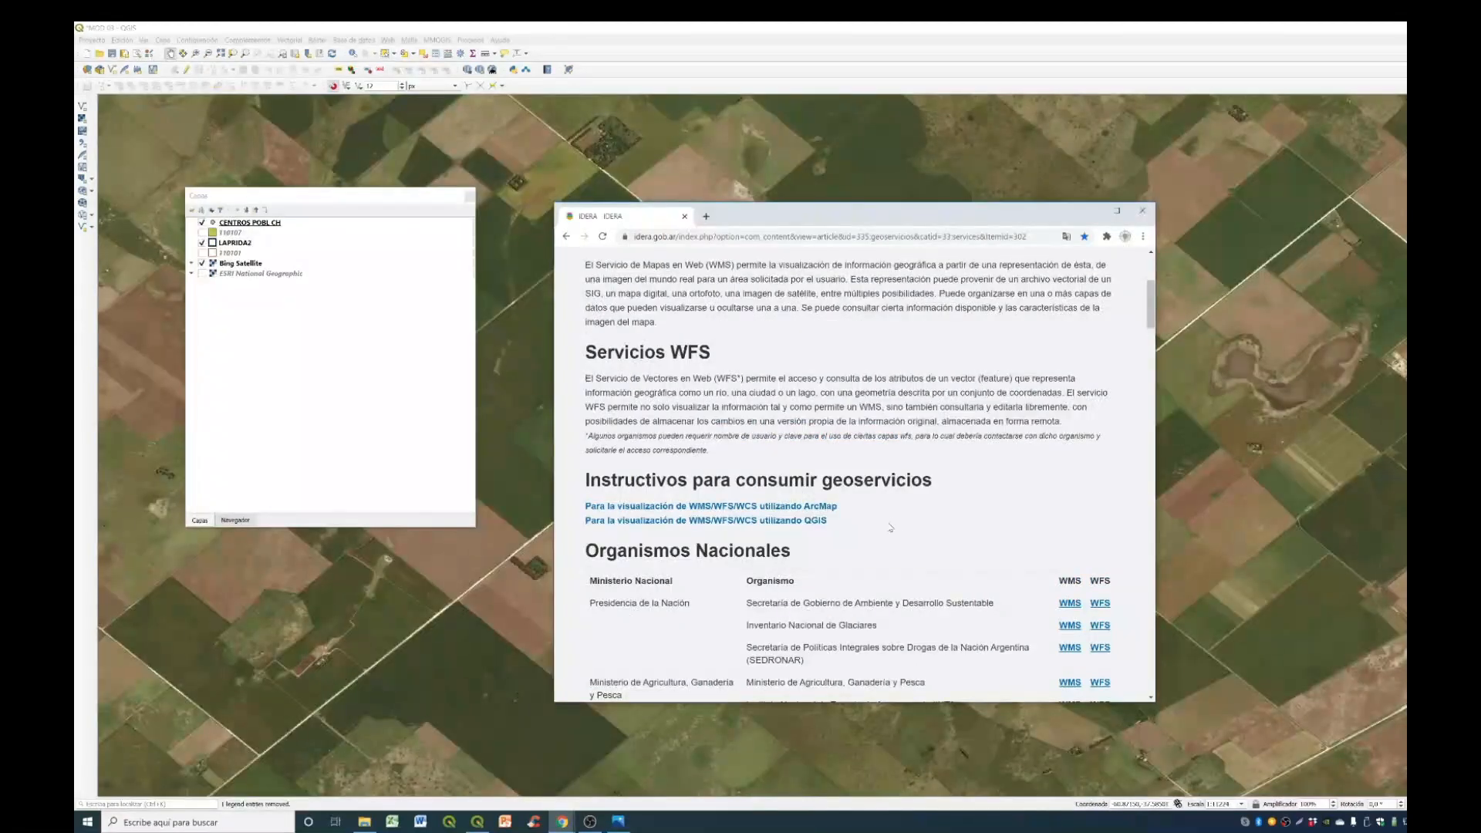
scroll(896, 511, "down", 5)
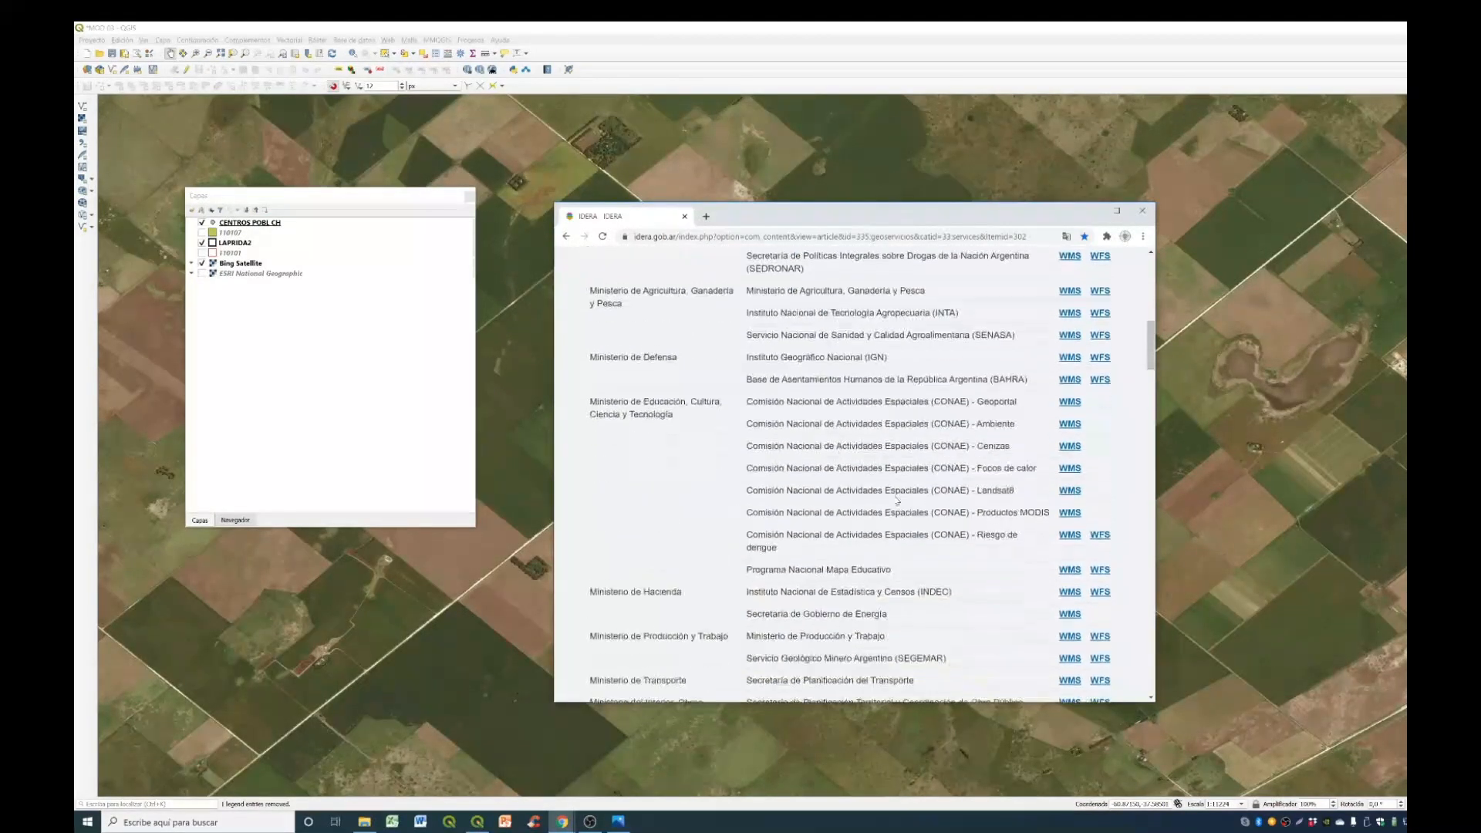
scroll(889, 513, "down", 9)
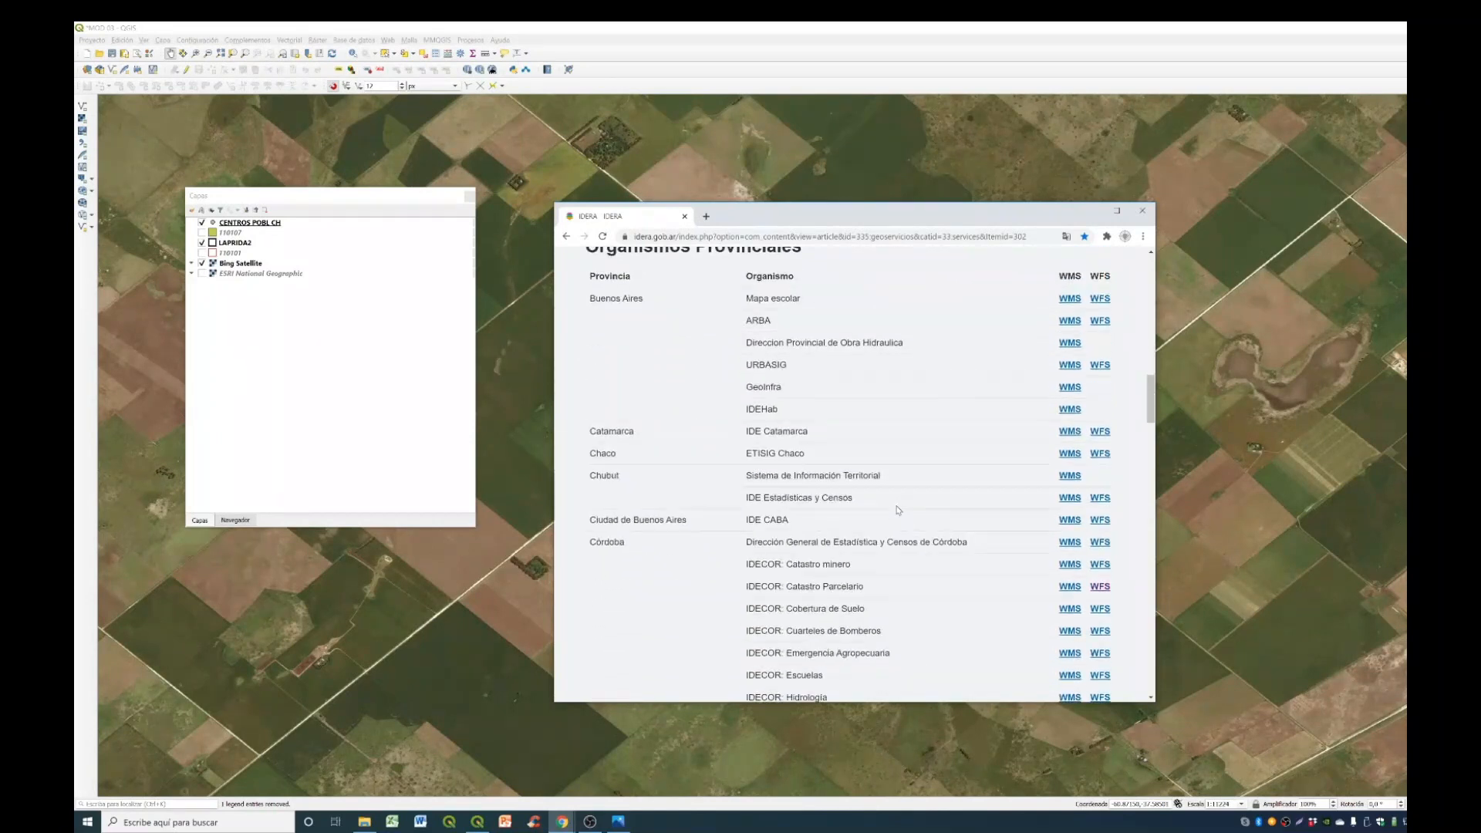
- Copy the address of the WFS link for IDECOR: Catastro Parcelario under Córdoba
scroll(890, 513, "down", 1)
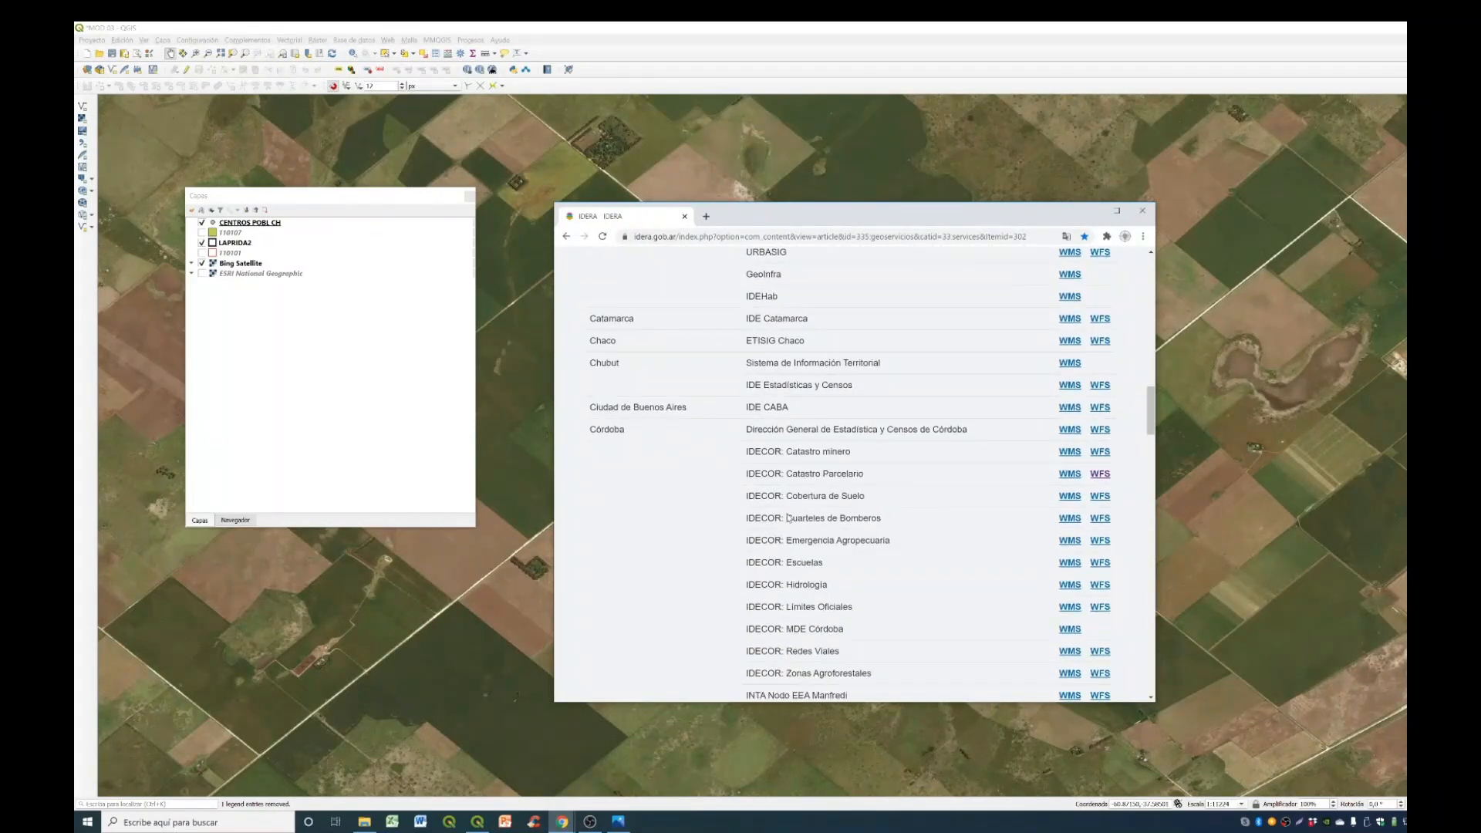
right_click(1108, 479)
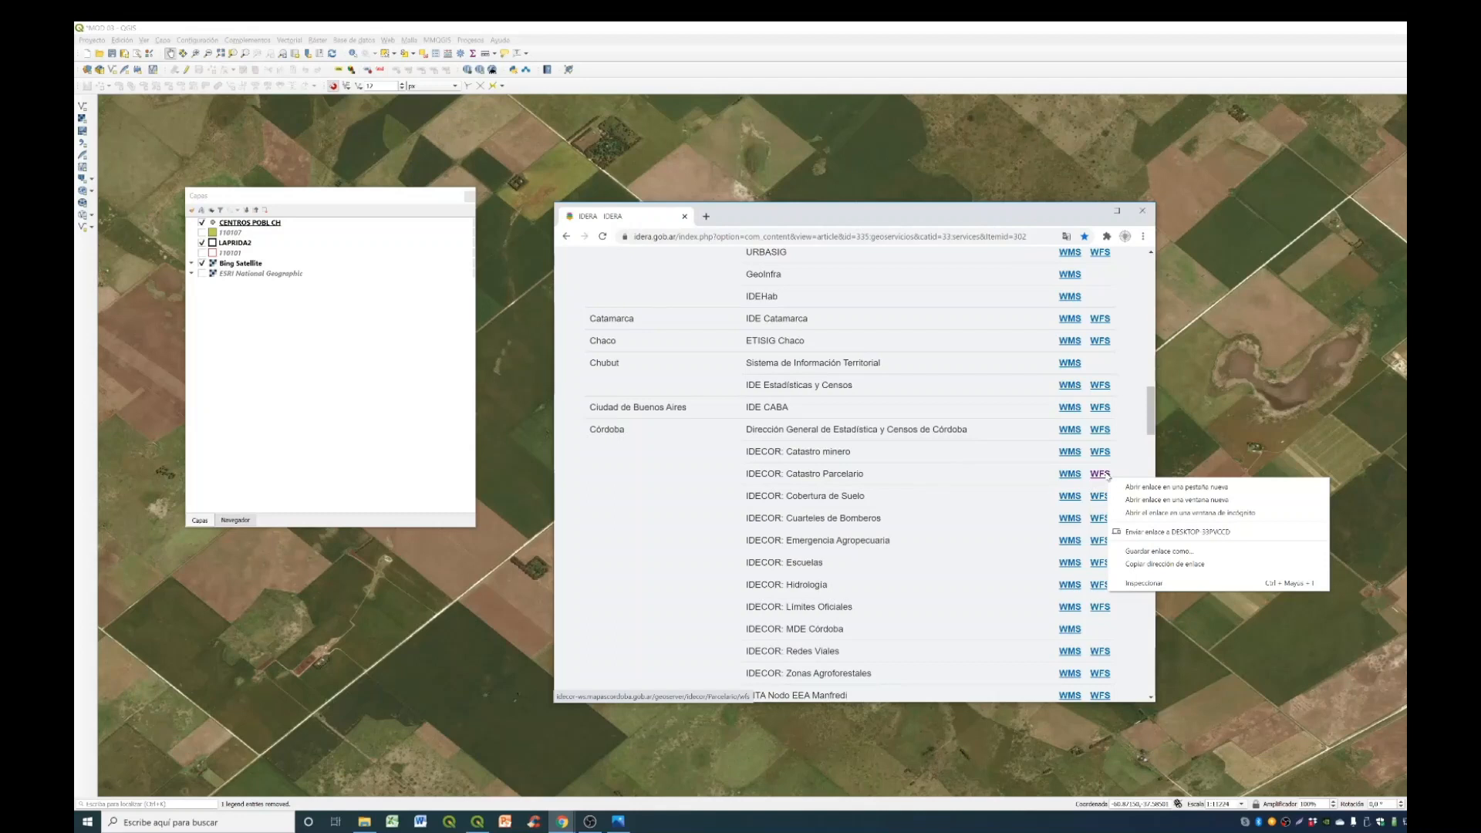
left_click(1133, 565)
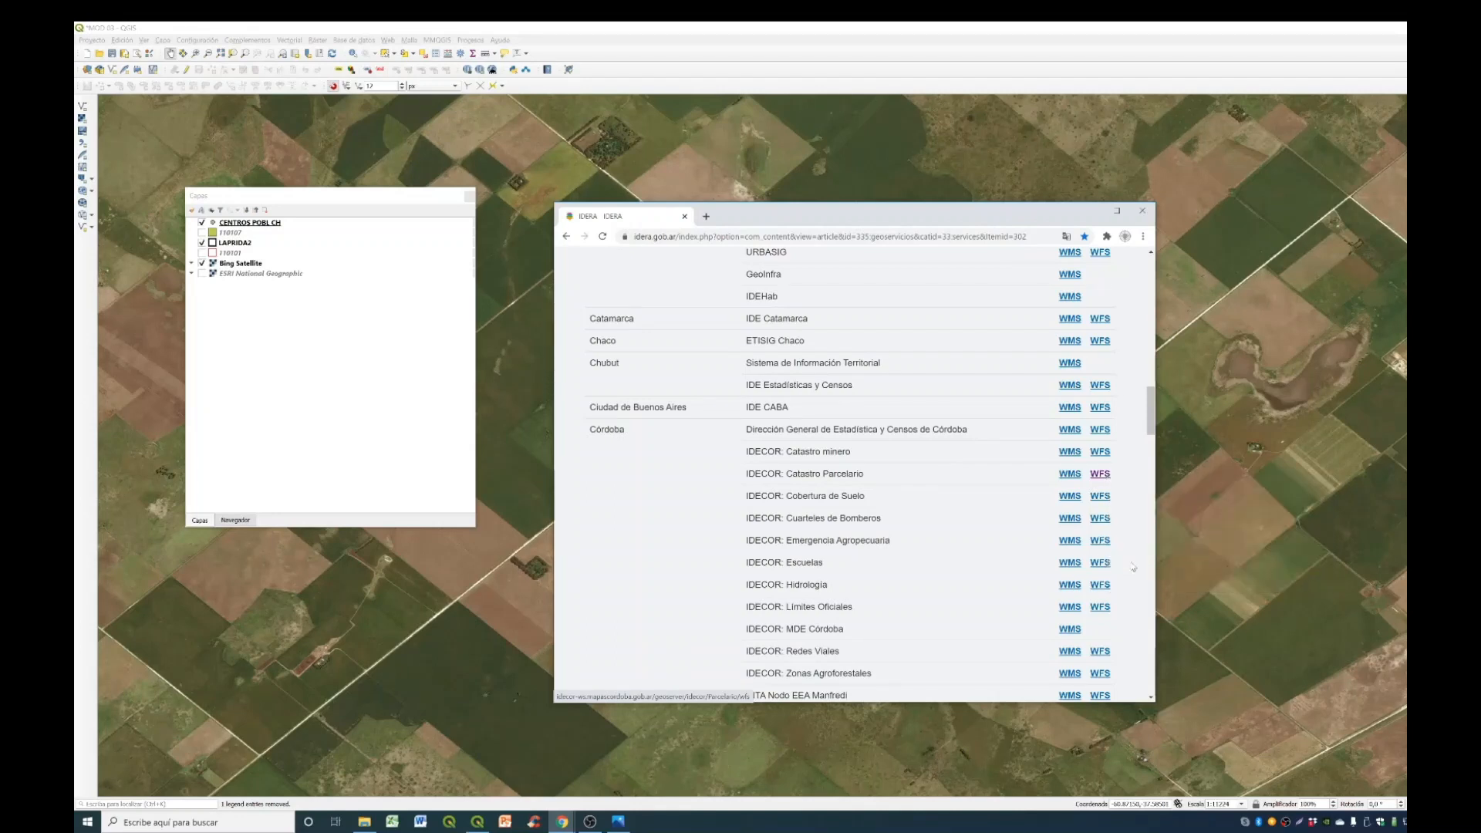
- Switch to QGIS and create a new WFS connection named CORDOBA, using the copied service address as its URL
left_click(385, 26)
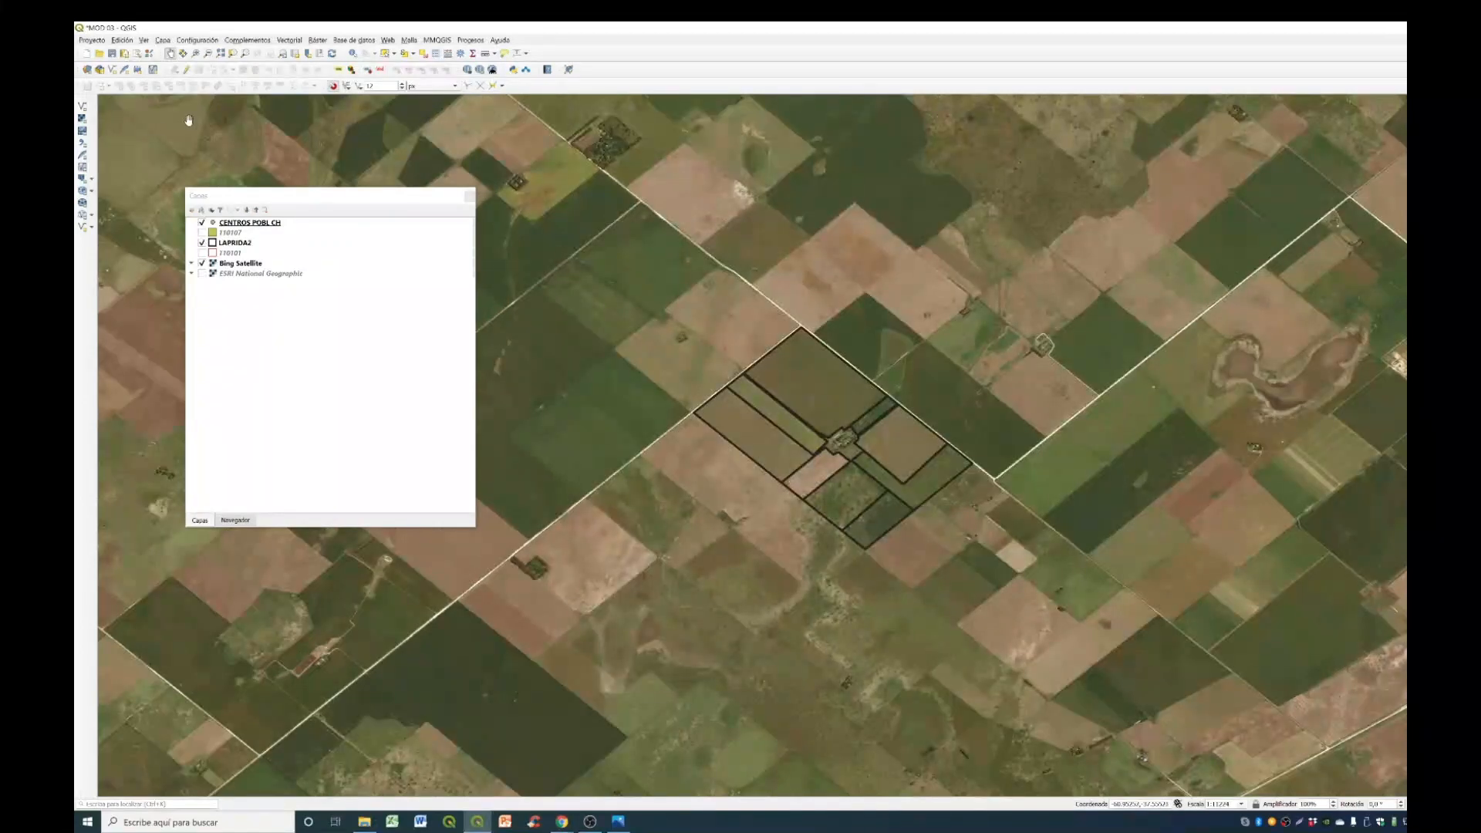
left_click(87, 71)
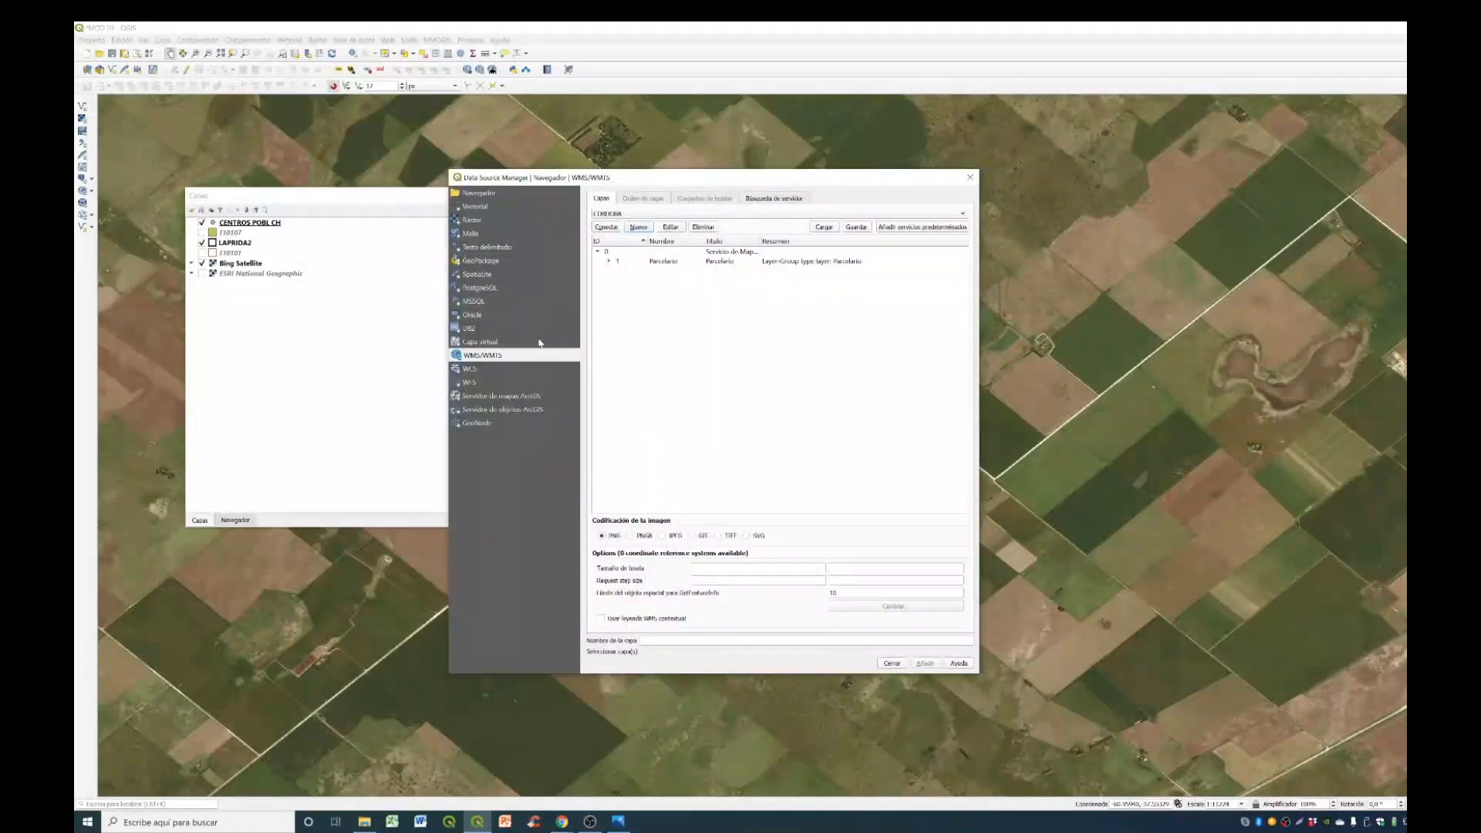
left_click(484, 383)
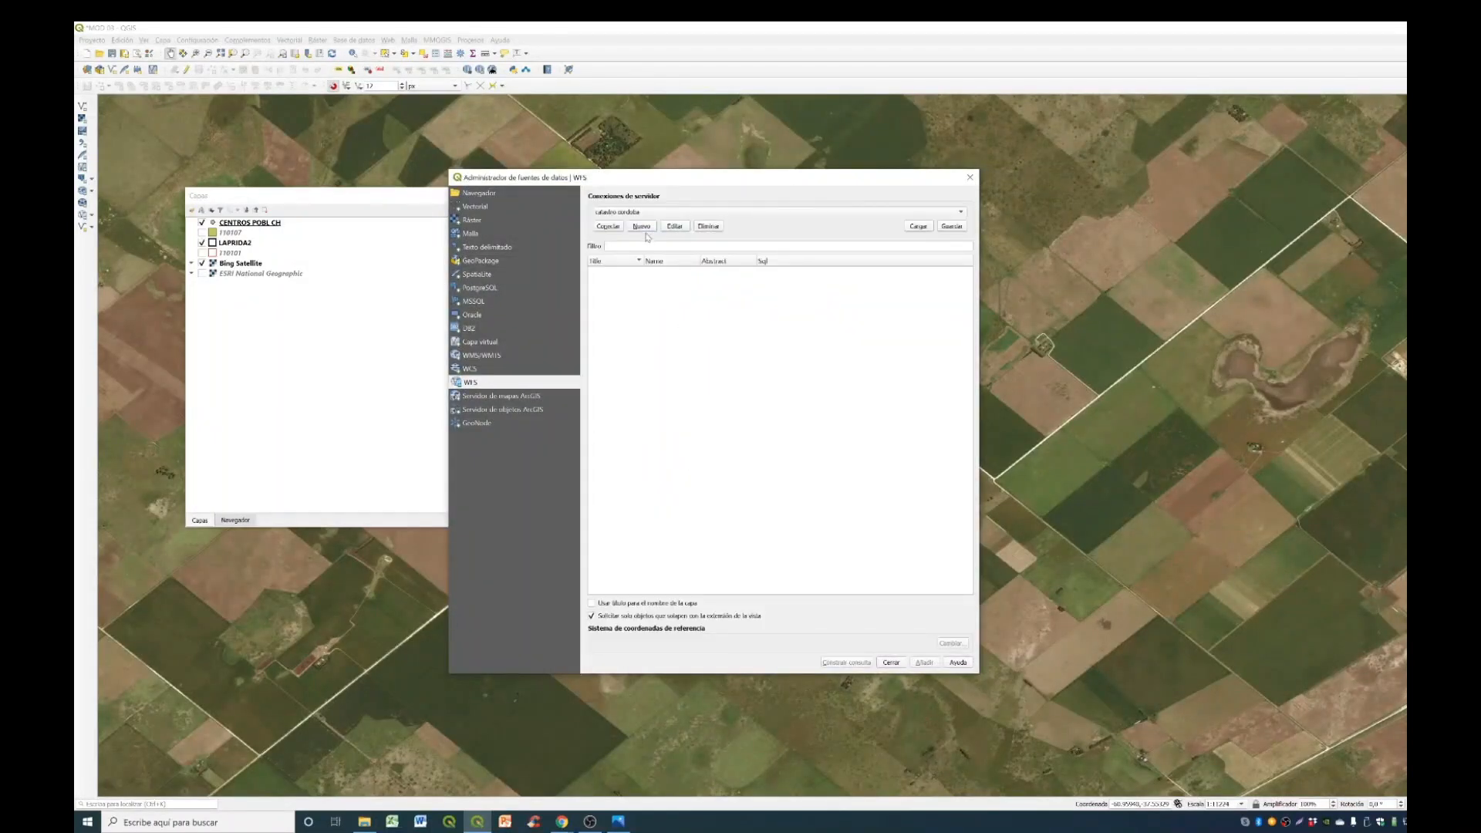
left_click(642, 226)
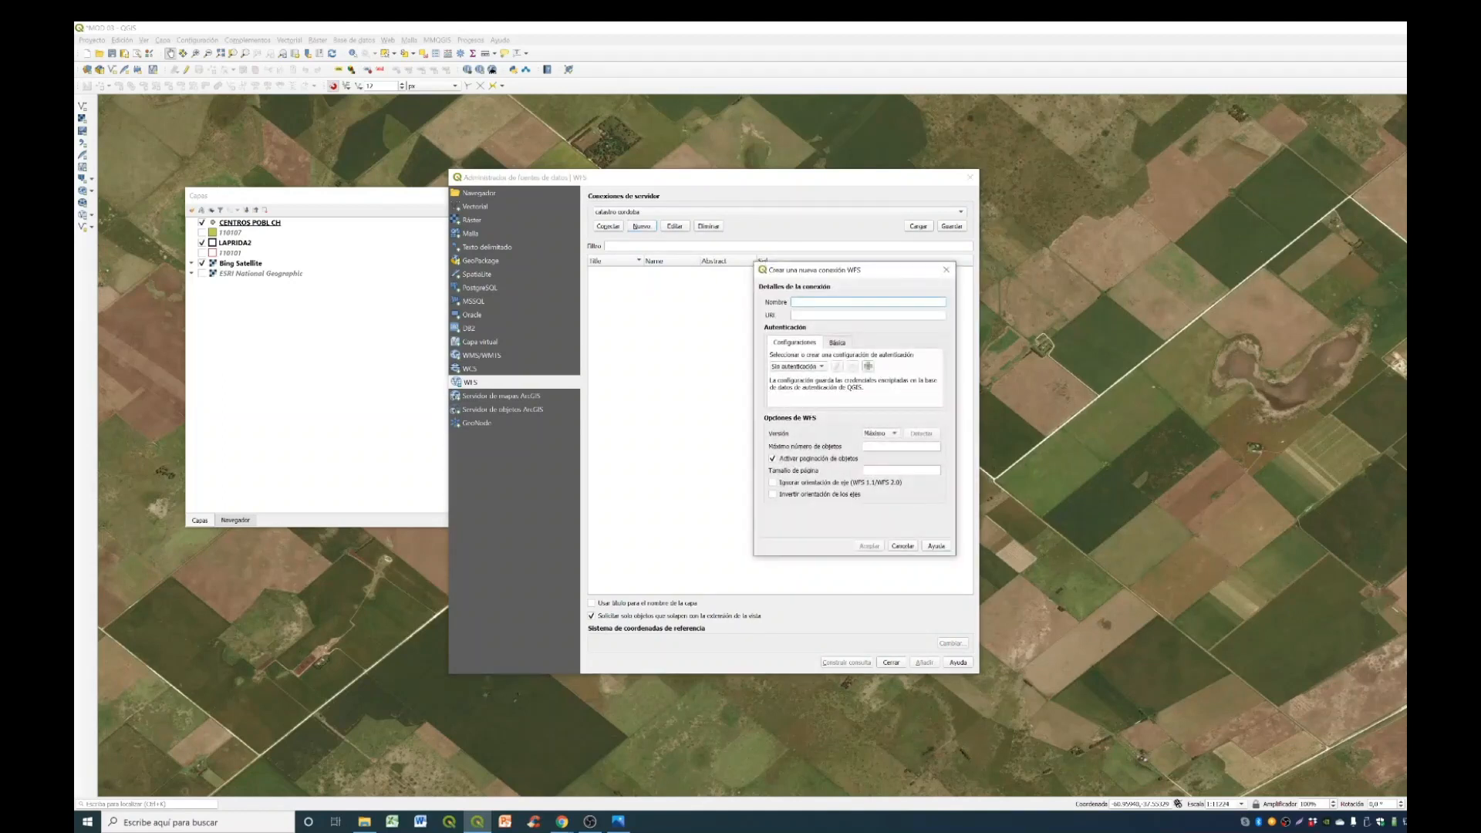
type("COR")
key("ctrl+v")
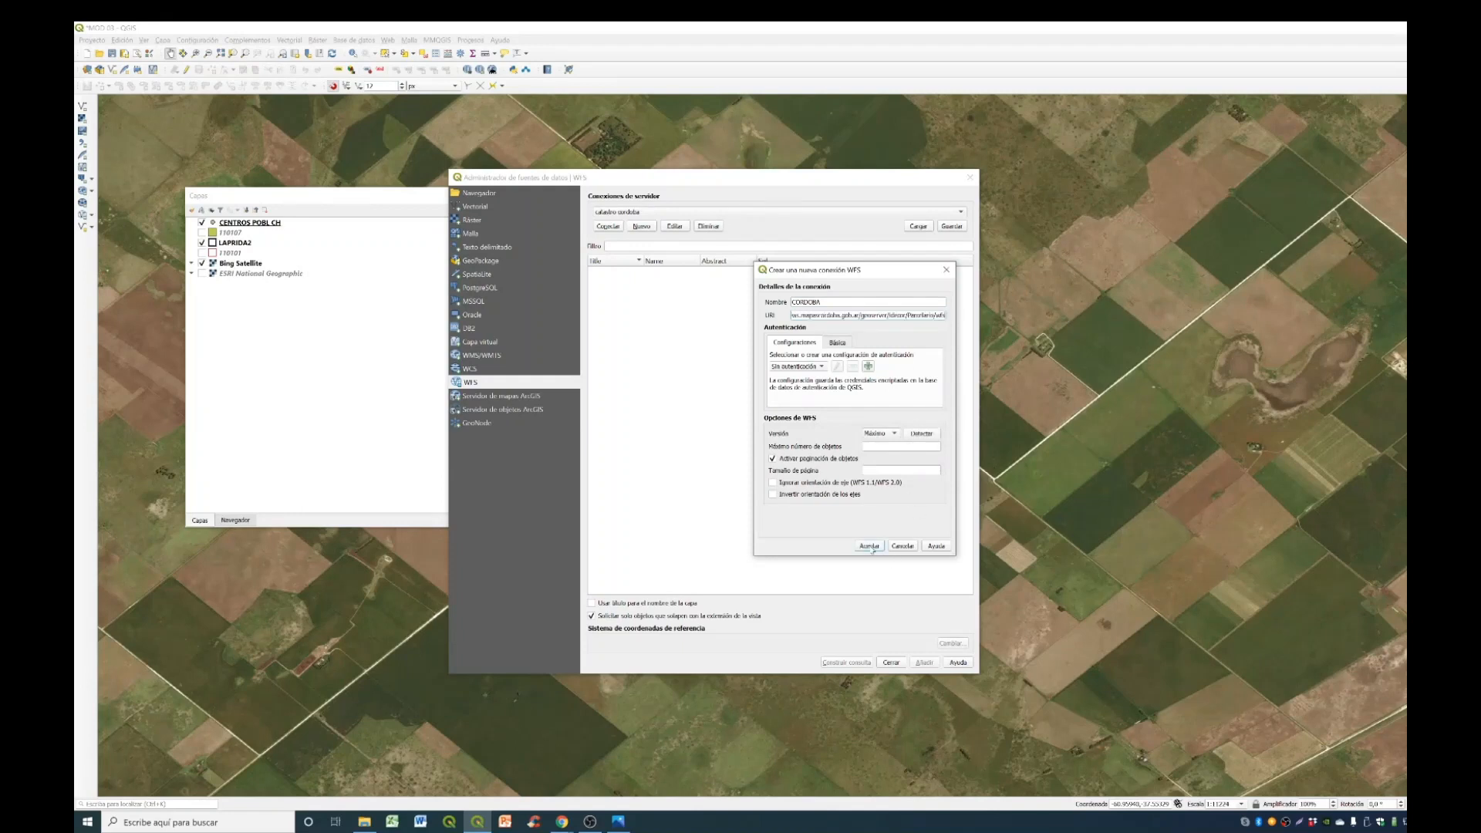
left_click(869, 546)
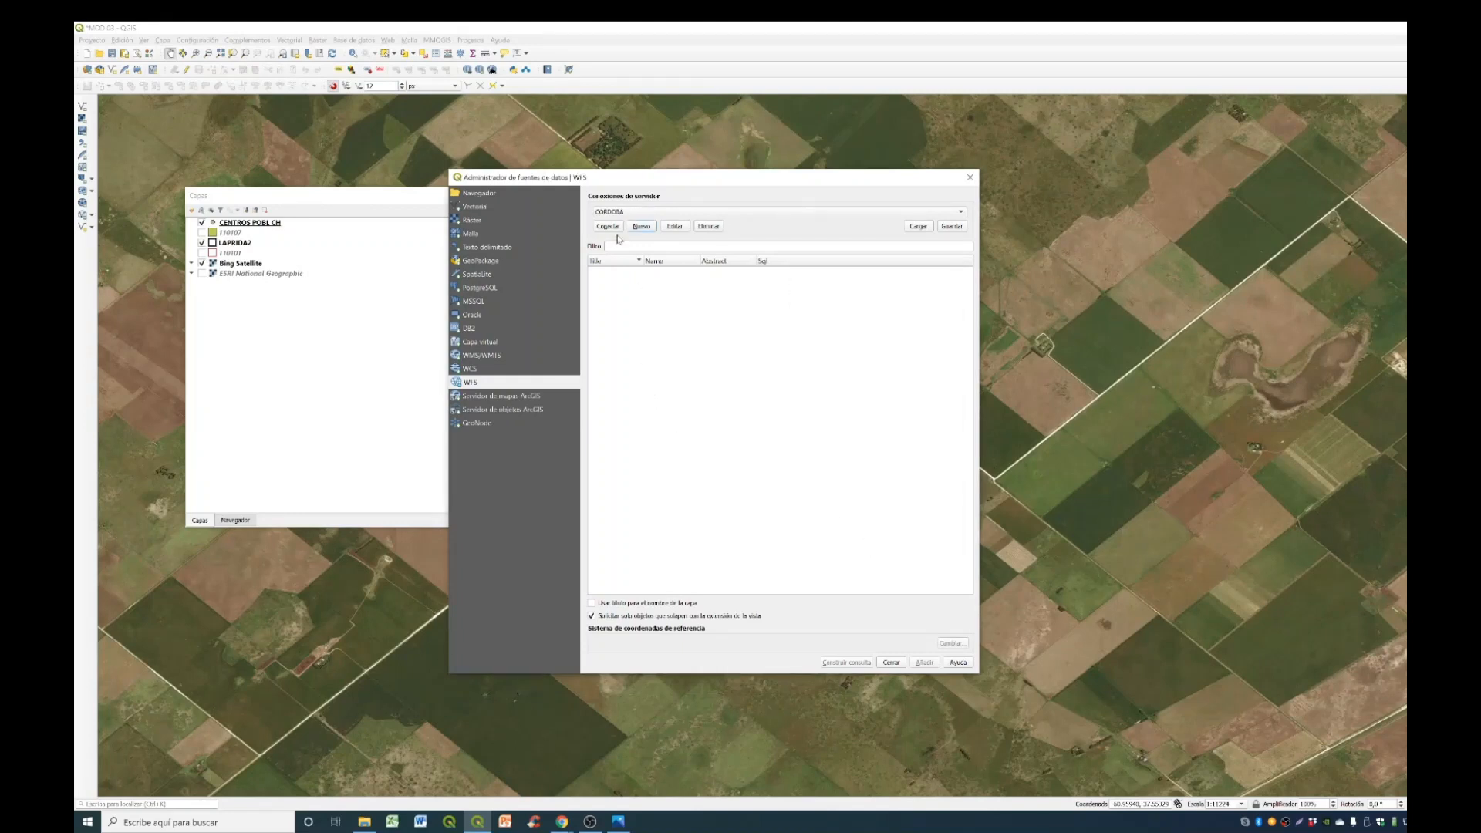
- Connect to the CORDOBA service, add its Manzanas layer to the project and close the data source manager
left_click(615, 227)
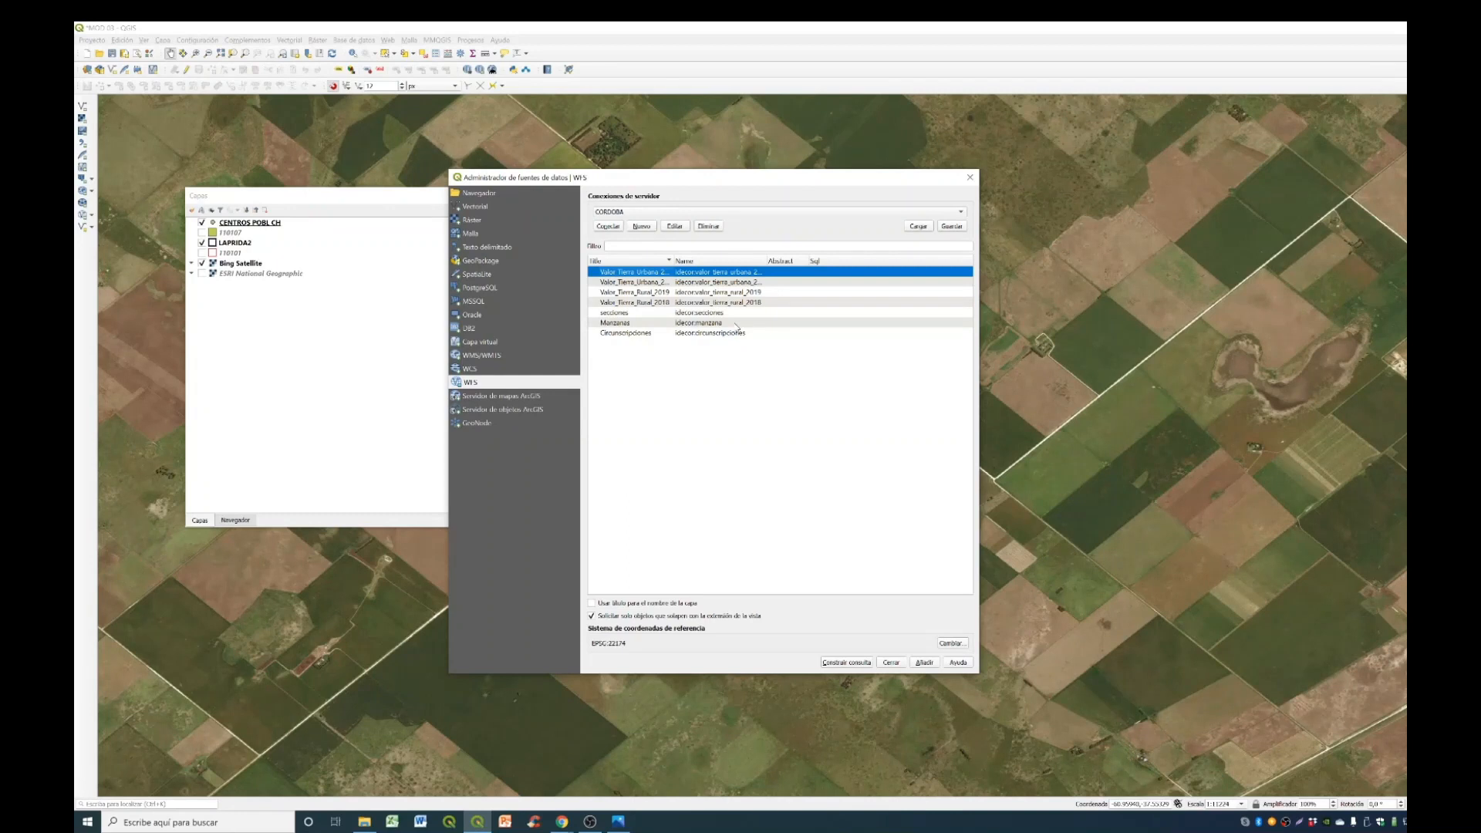
left_click(736, 324)
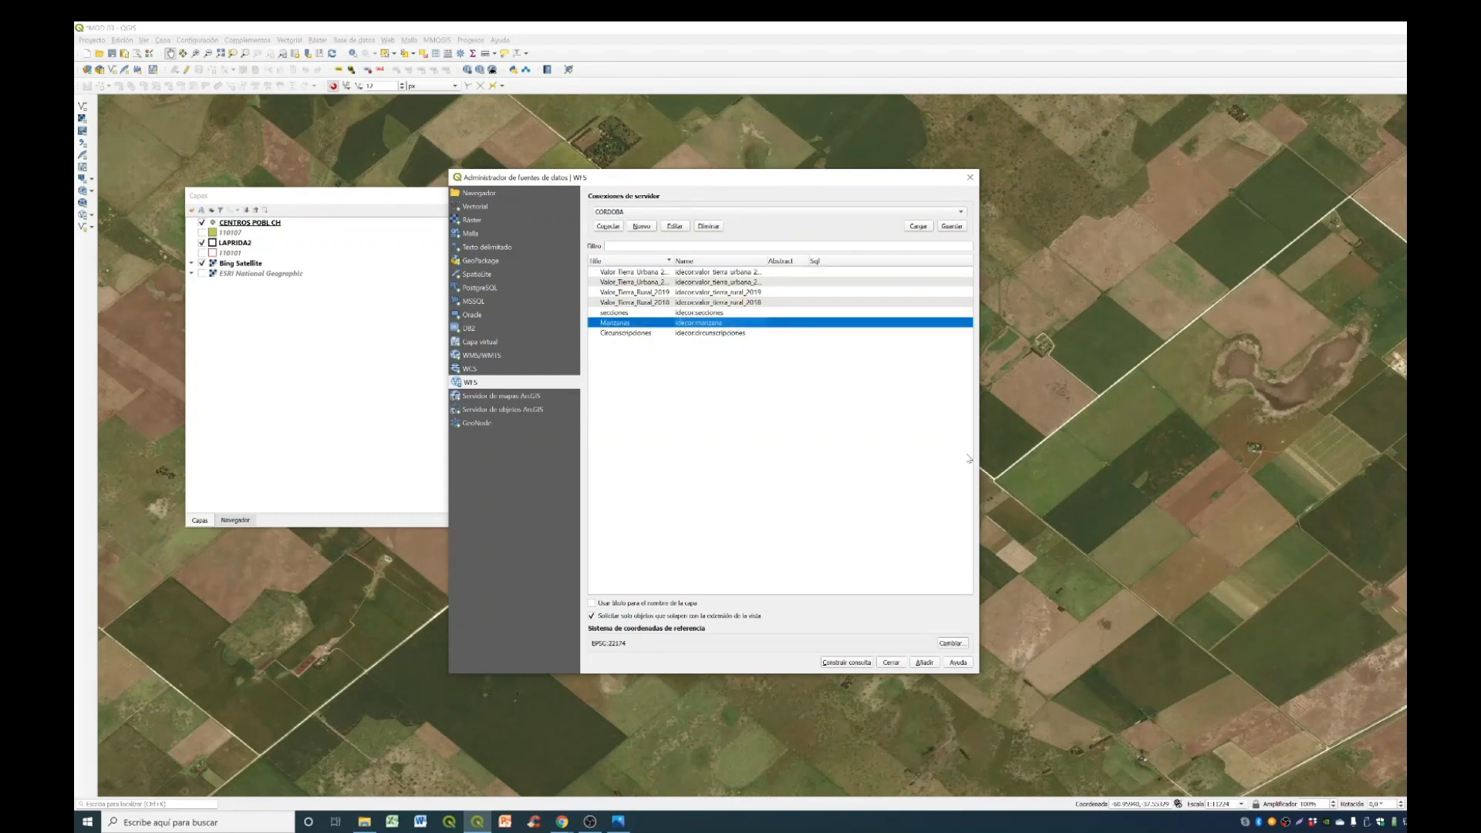
left_click(928, 665)
left_click(891, 662)
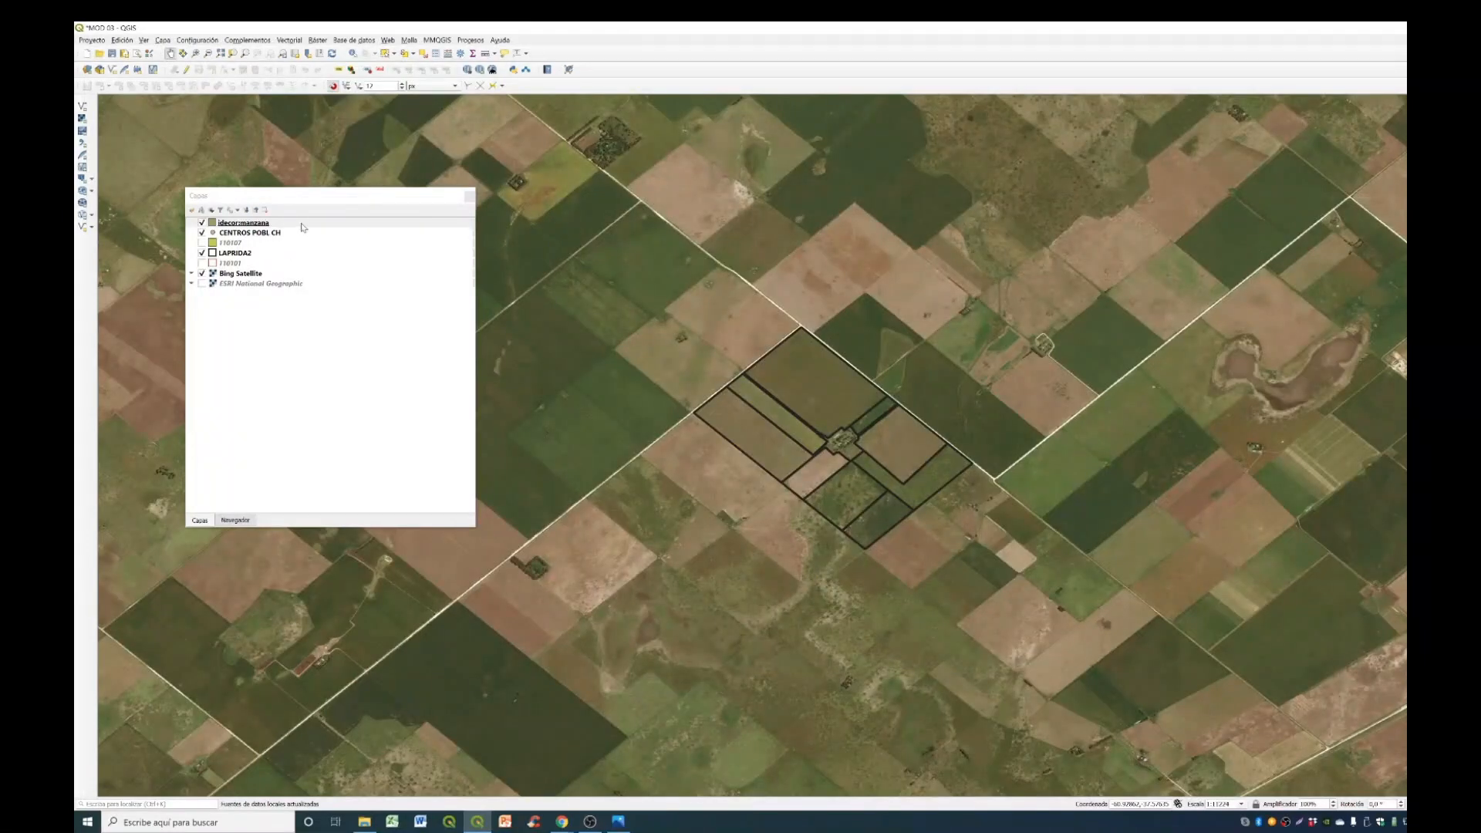
- Zoom the map to the idecor:manzana layer and in on its dense urban blocks
left_click(301, 224)
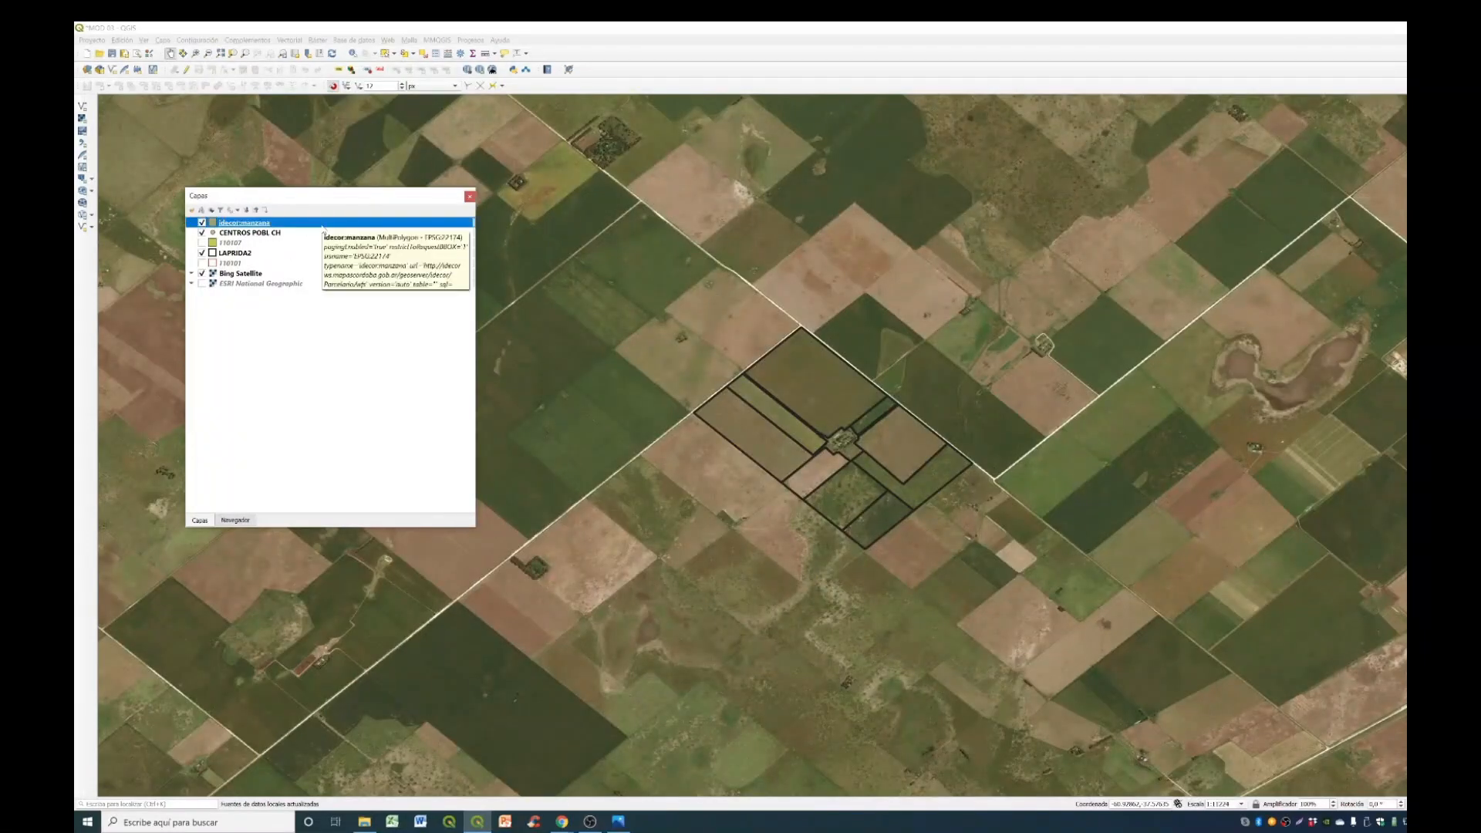
right_click(323, 229)
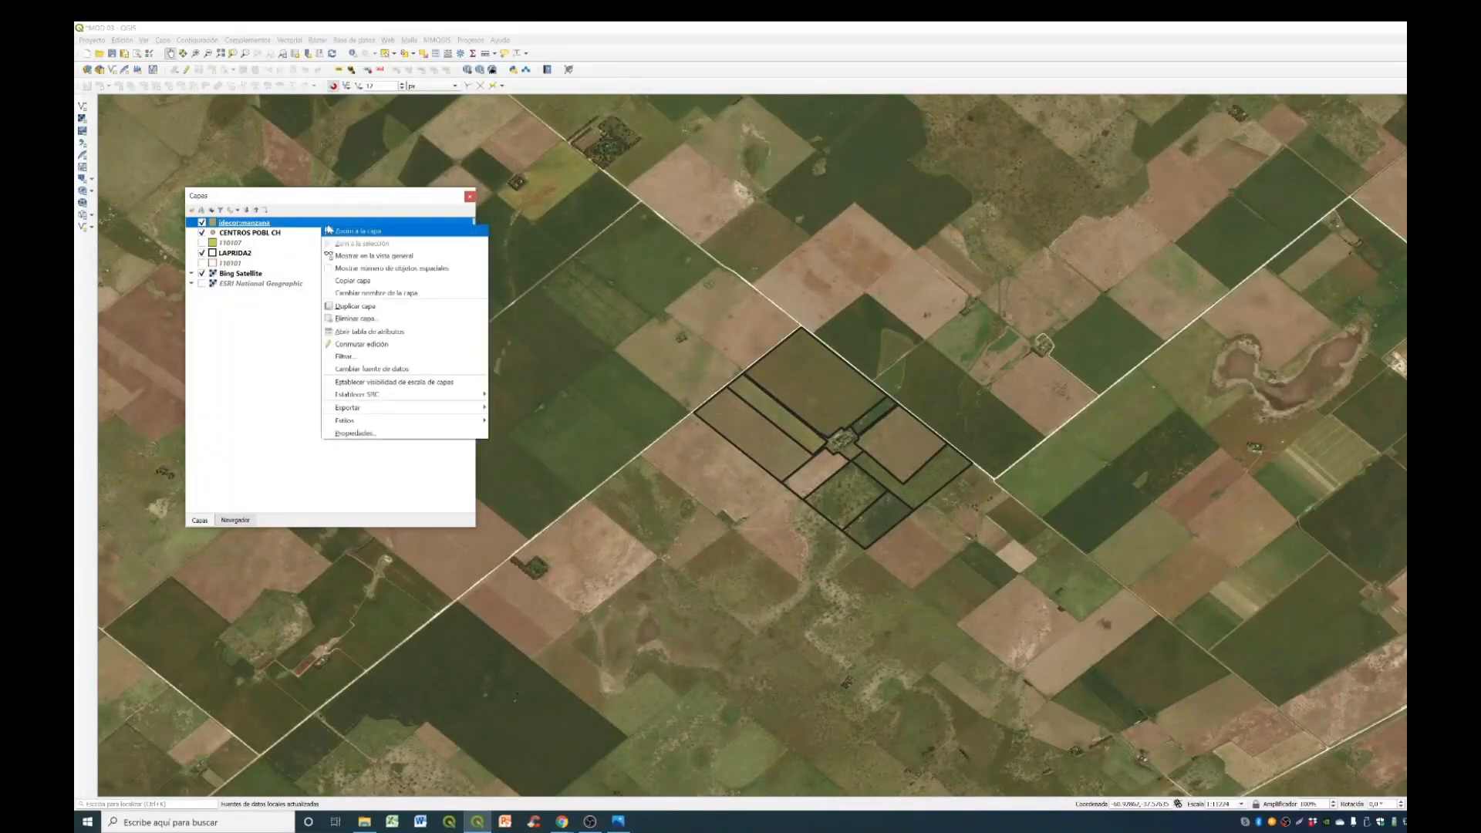
left_click(357, 232)
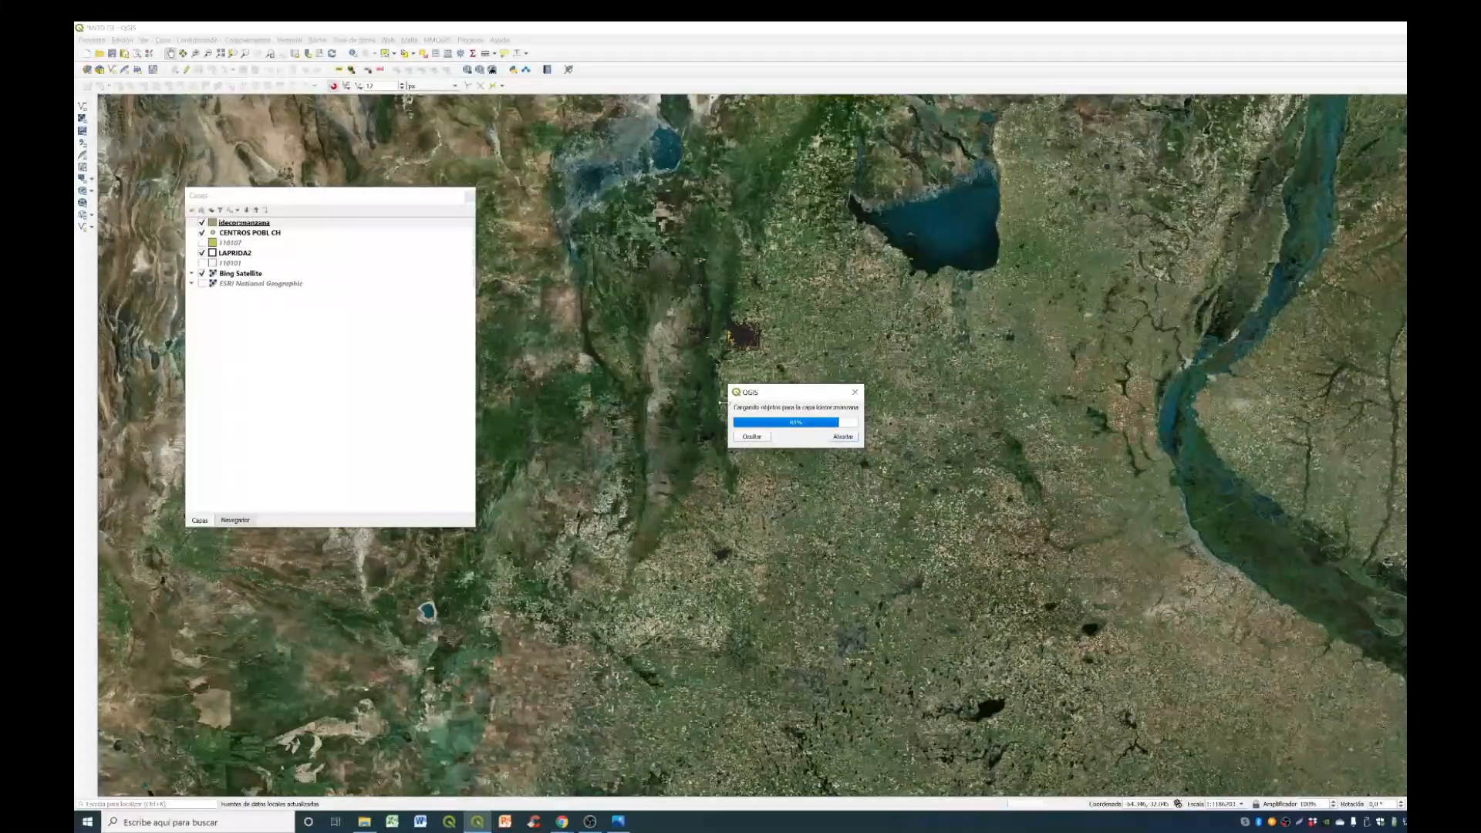
scroll(733, 317, "up", 6)
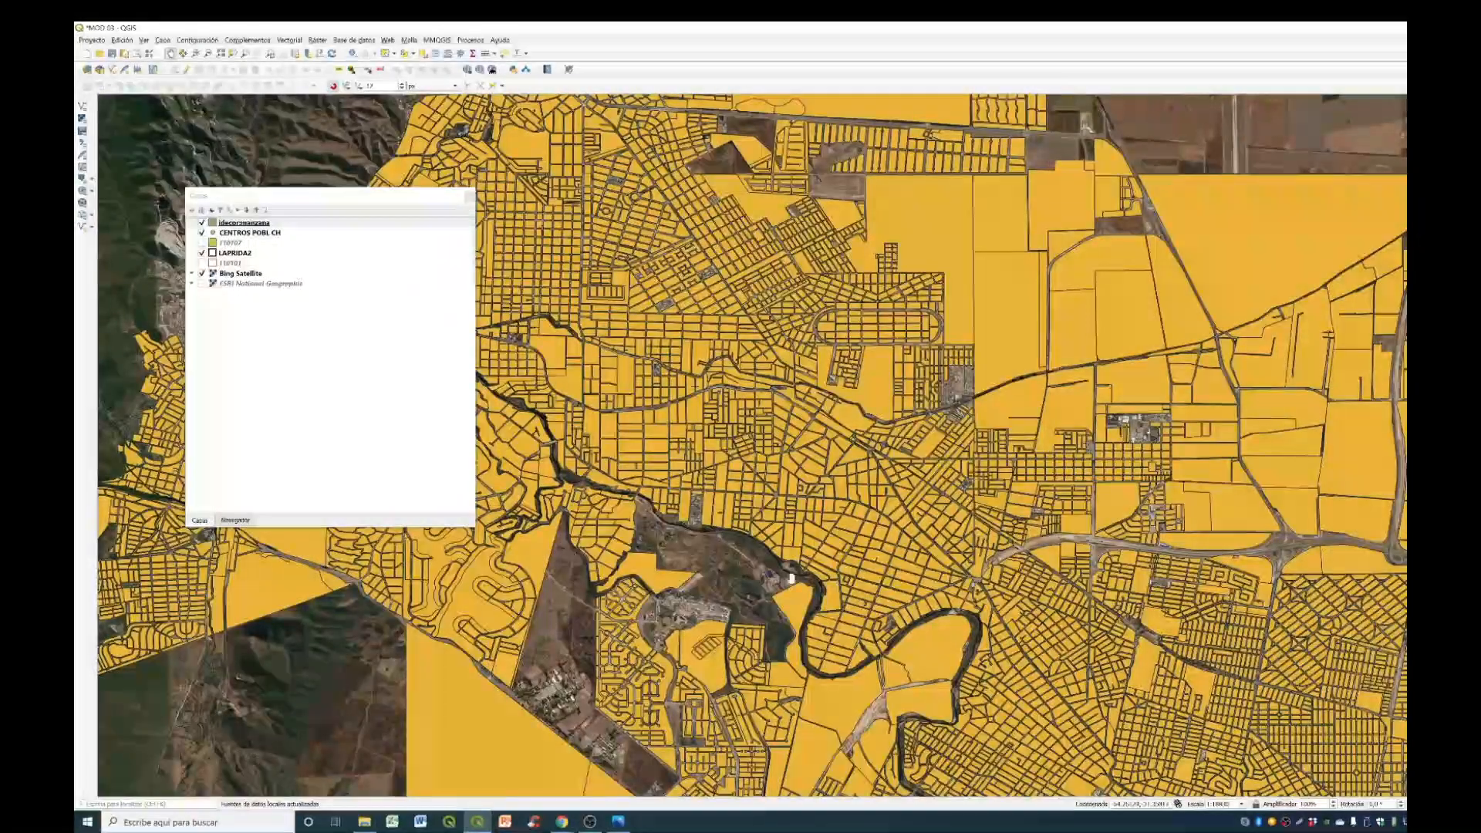
- Style the idecor:manzana polygons with no fill and a red outline, and apply the symbology
left_click(255, 231)
double_click(255, 226)
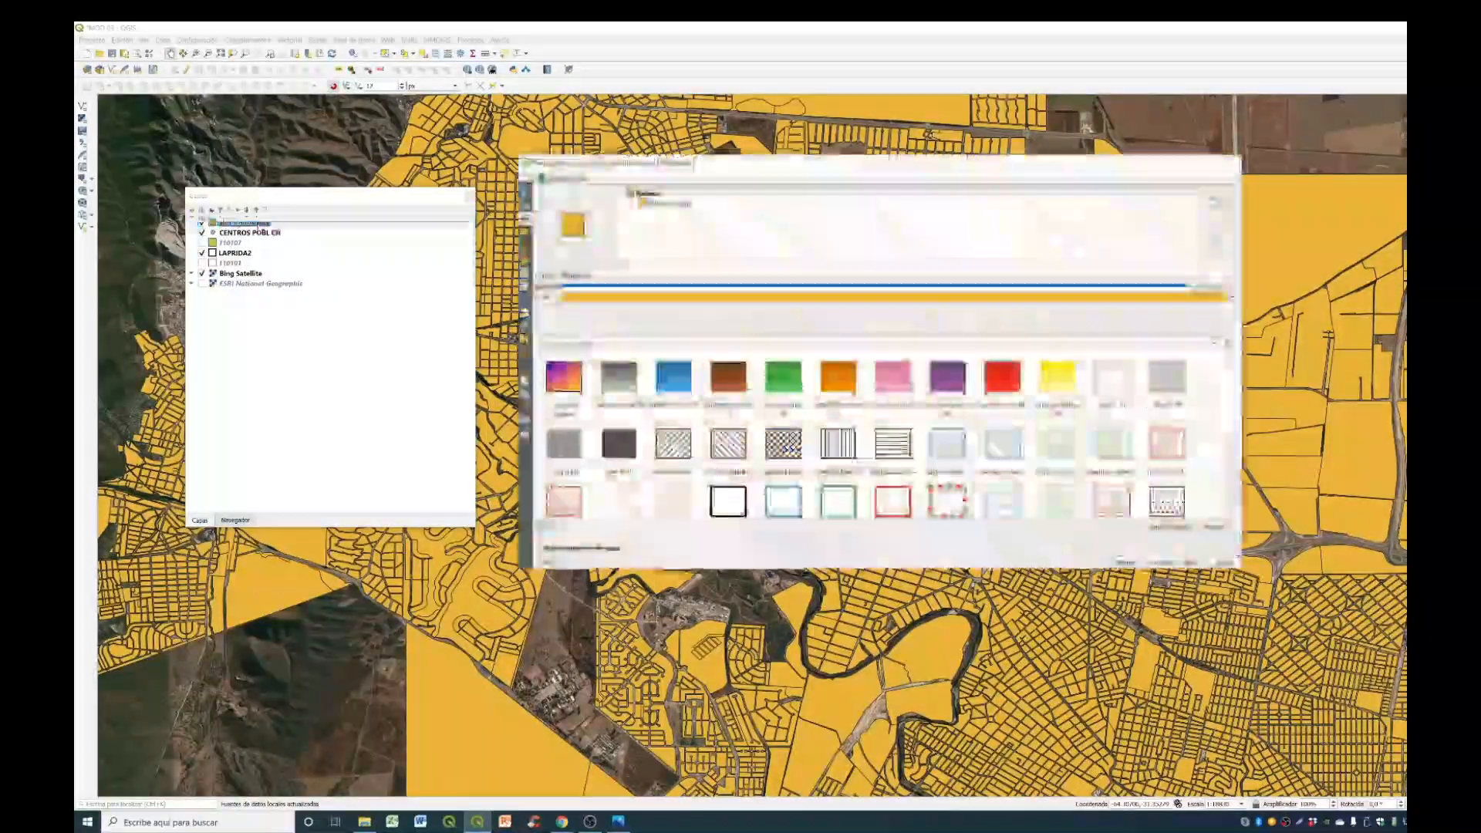
left_click(687, 203)
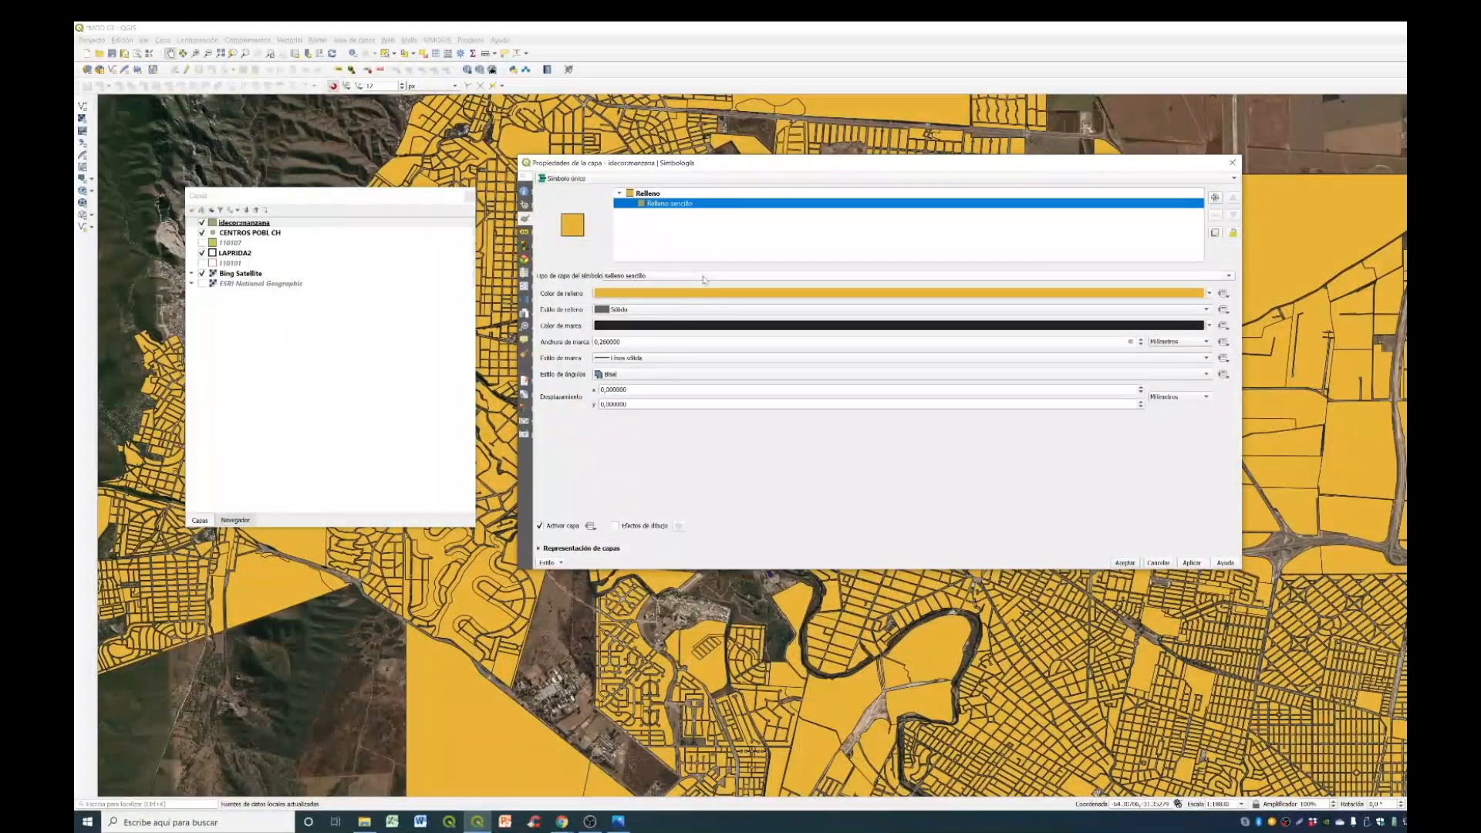
left_click(686, 310)
left_click(673, 322)
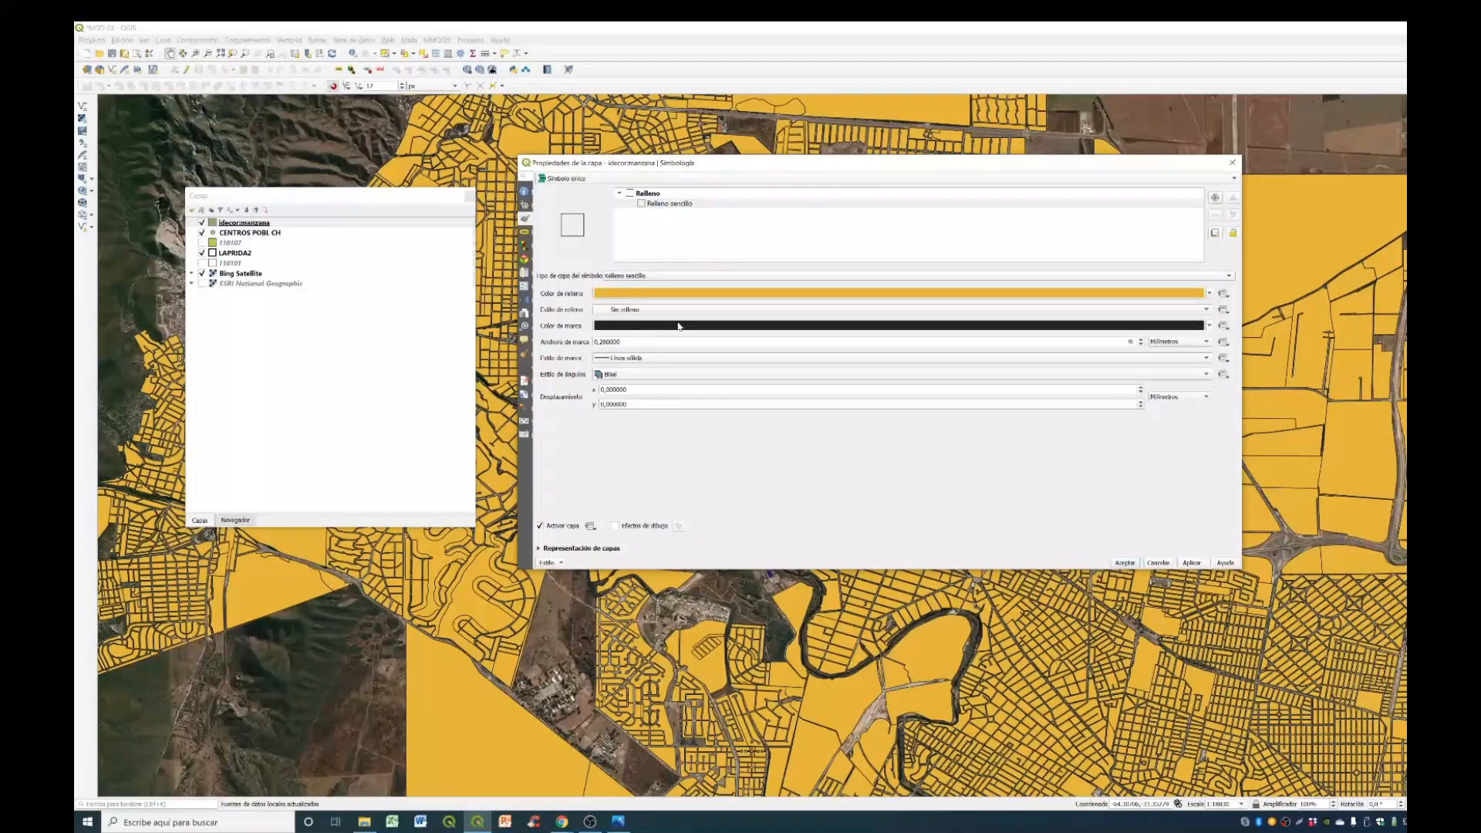
left_click(665, 328)
left_click(675, 362)
left_click(841, 477)
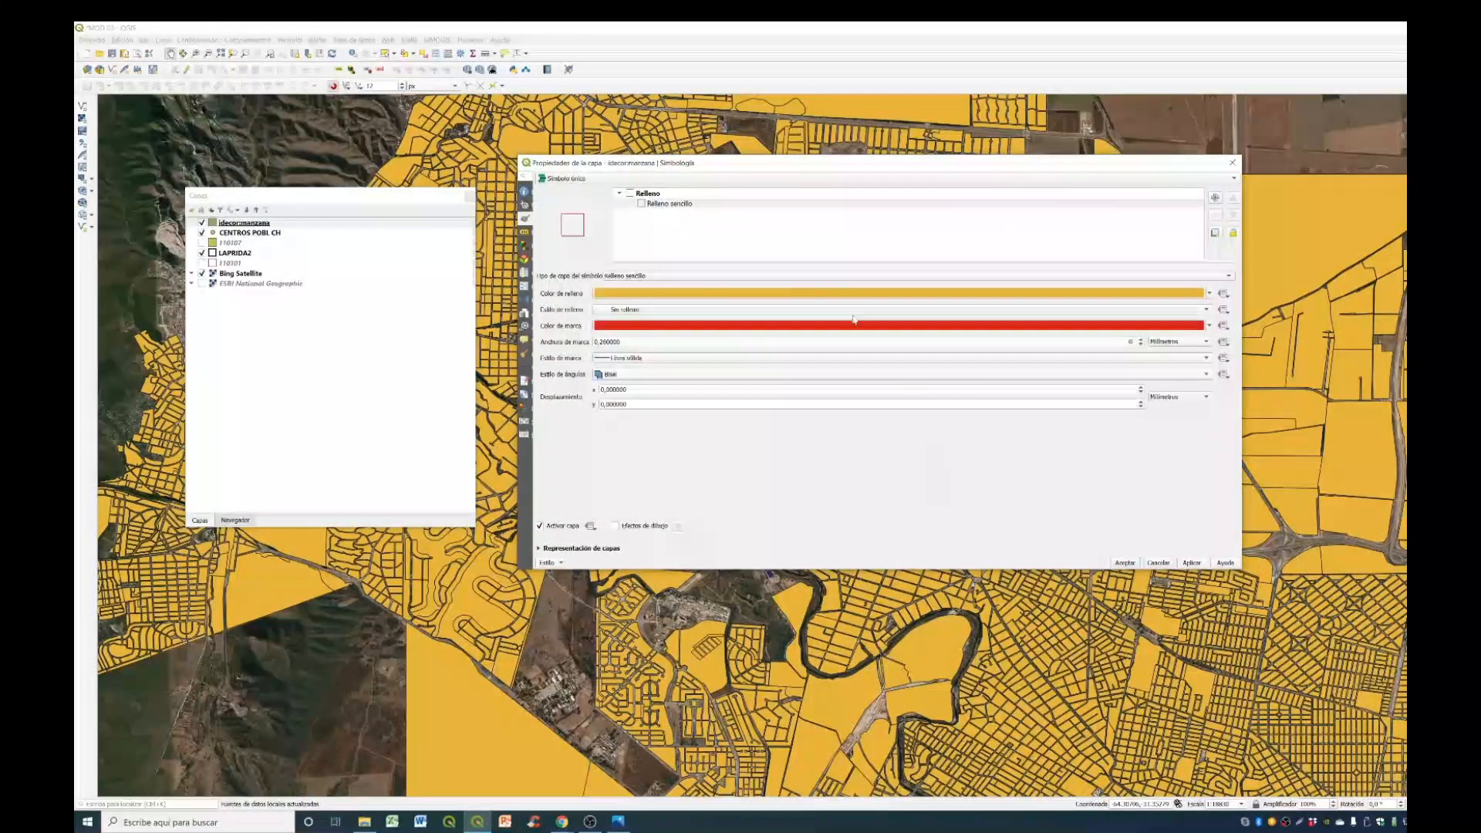
left_click(1192, 562)
left_click(1125, 562)
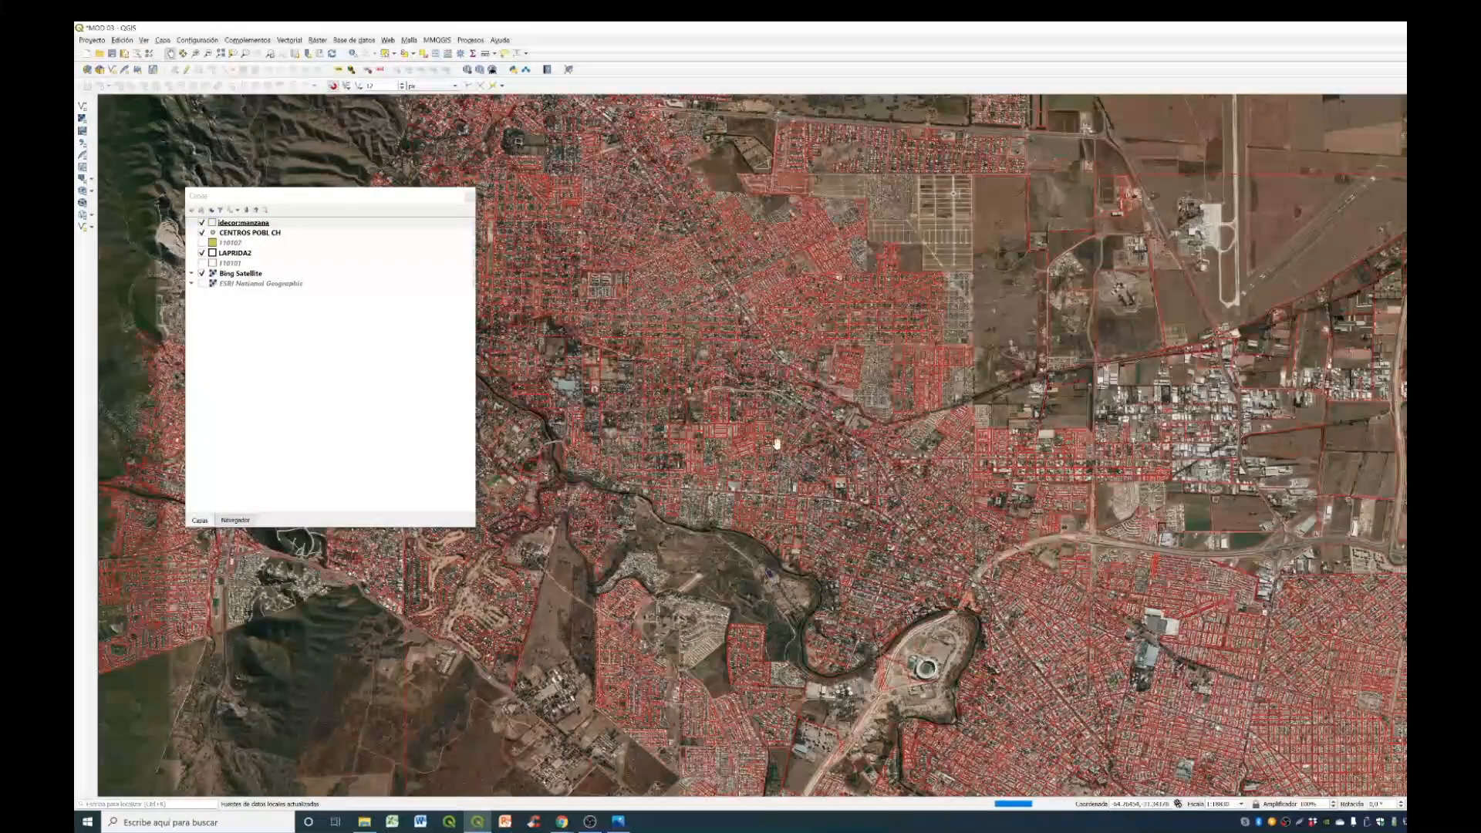
- Compare the red block outlines with the satellite imagery close up in the city
scroll(832, 484, "up", 2)
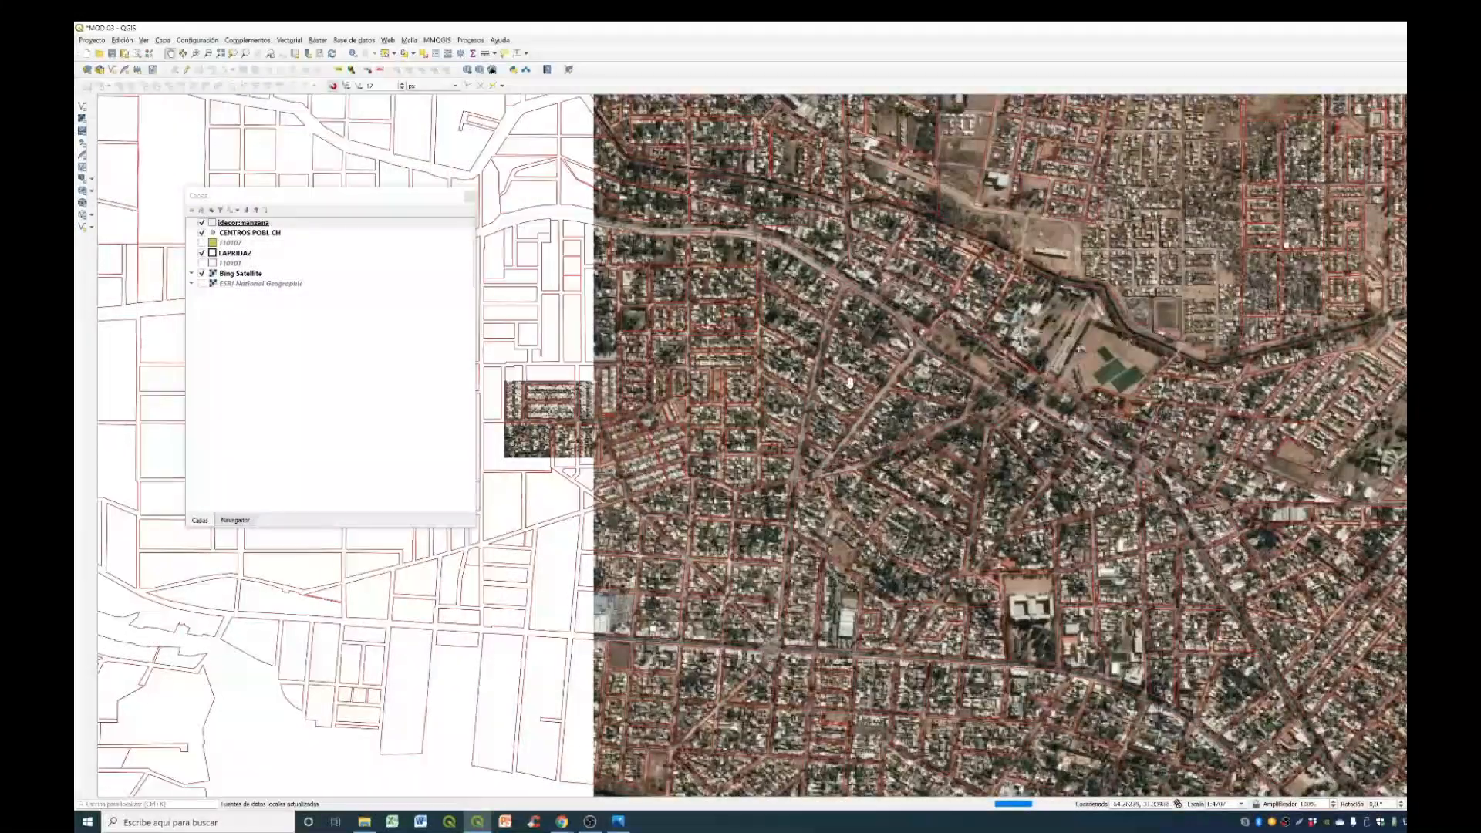
scroll(753, 378, "up", 2)
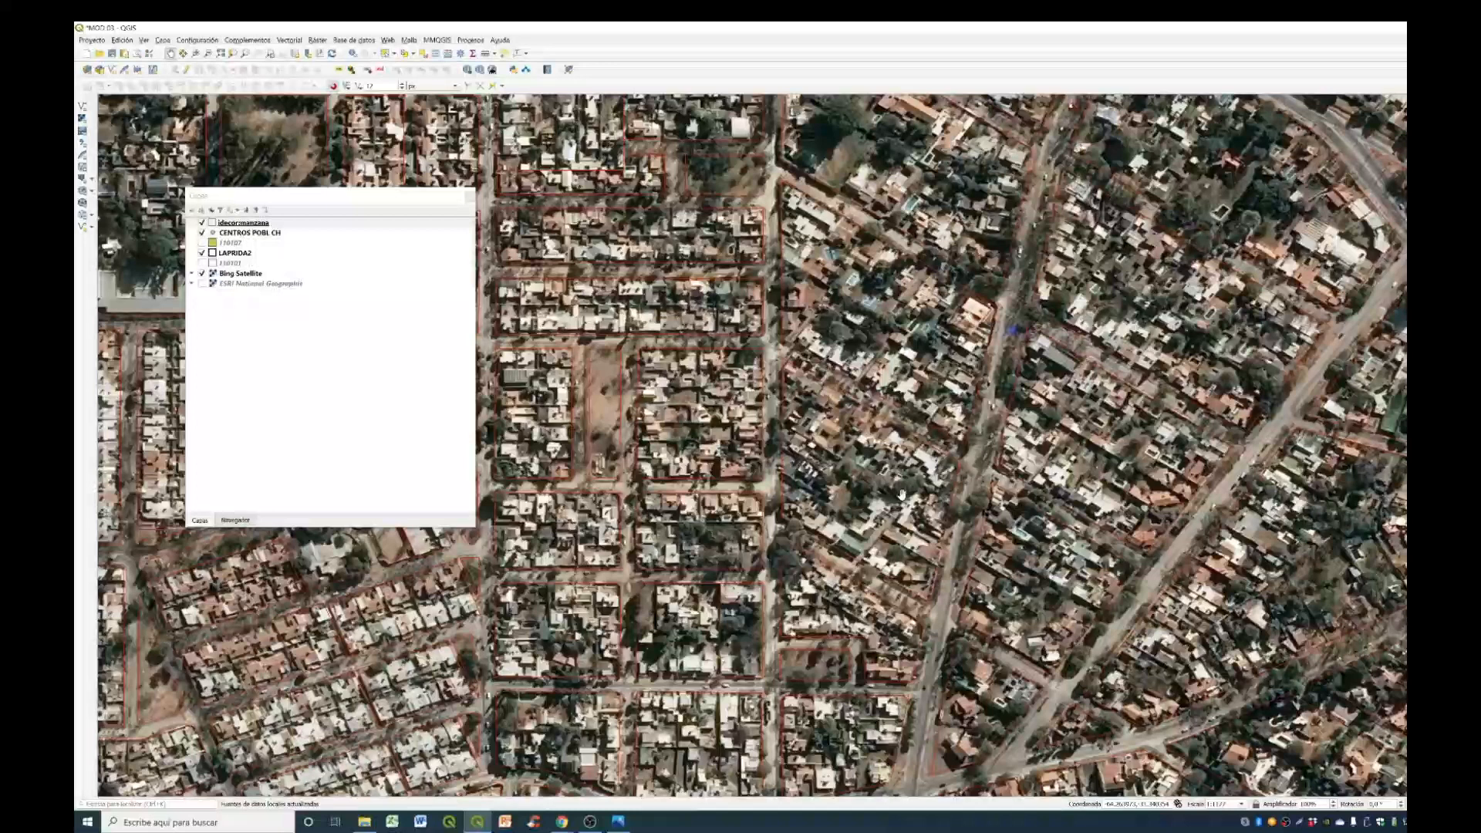
left_click(386, 376)
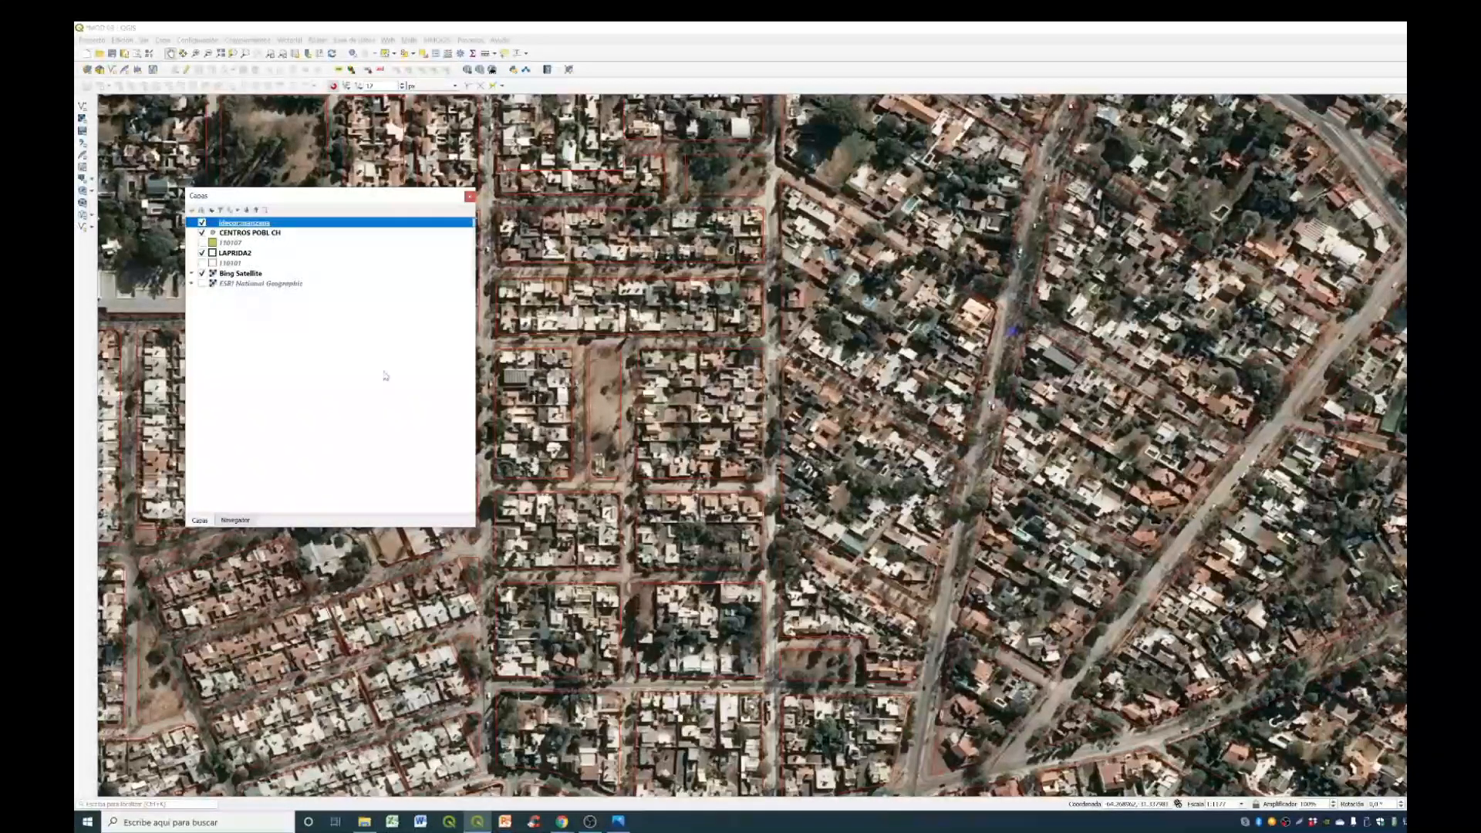
left_click(777, 229)
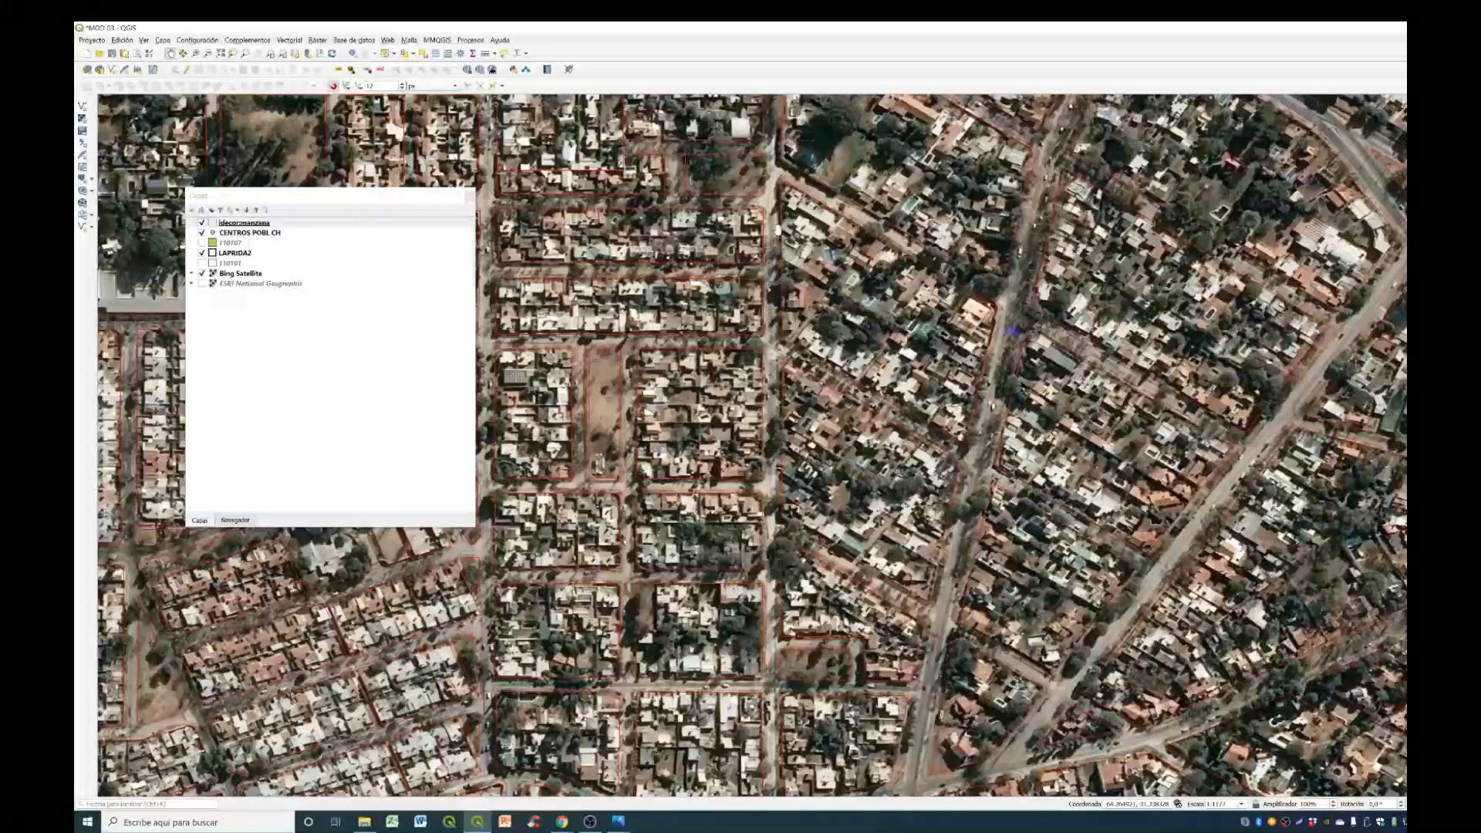
- View the full extent of the idecor:manzana layer and return to the earlier close-up of the city blocks
left_click(245, 223)
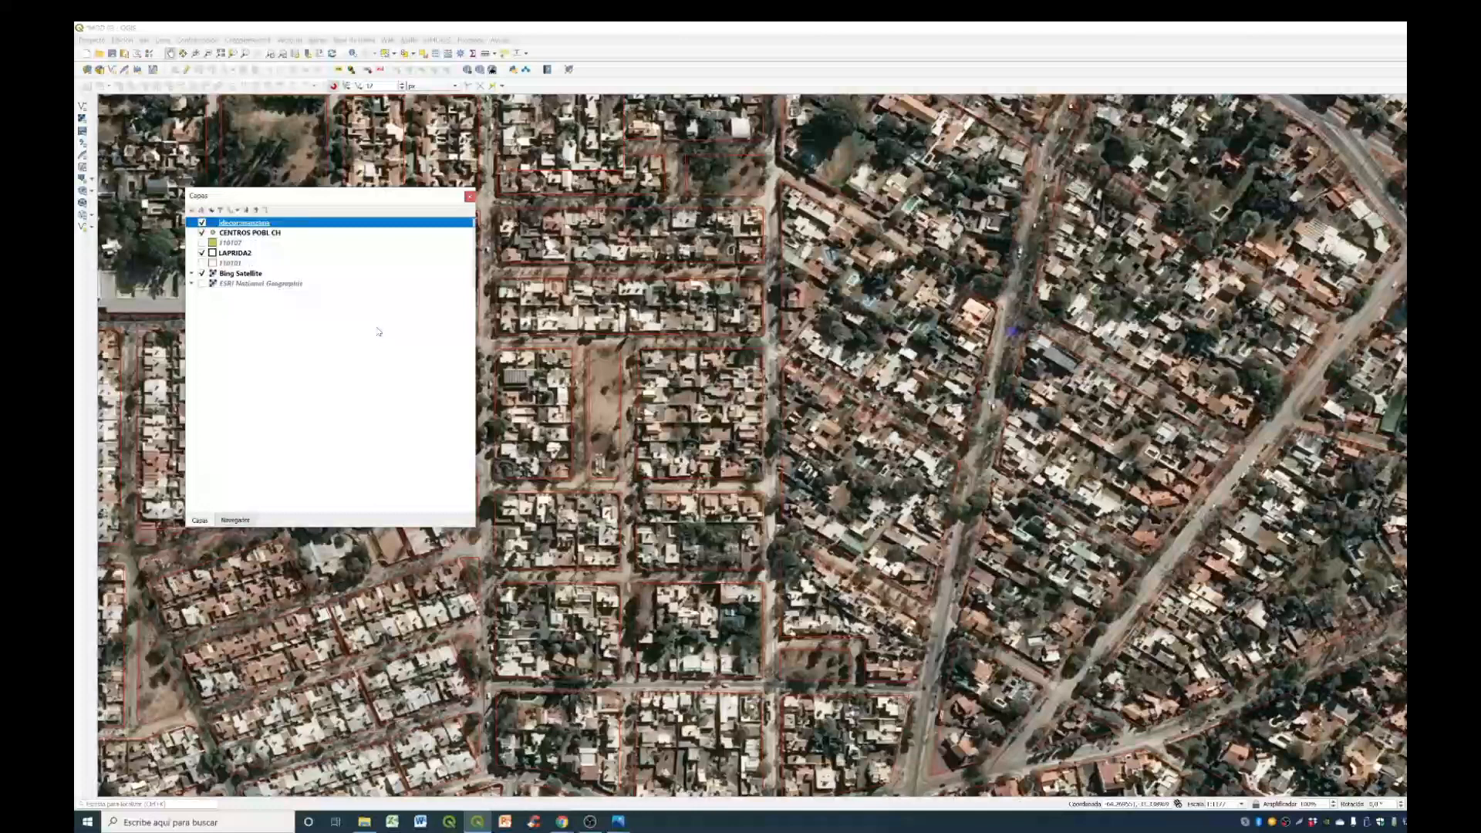
right_click(369, 225)
left_click(382, 234)
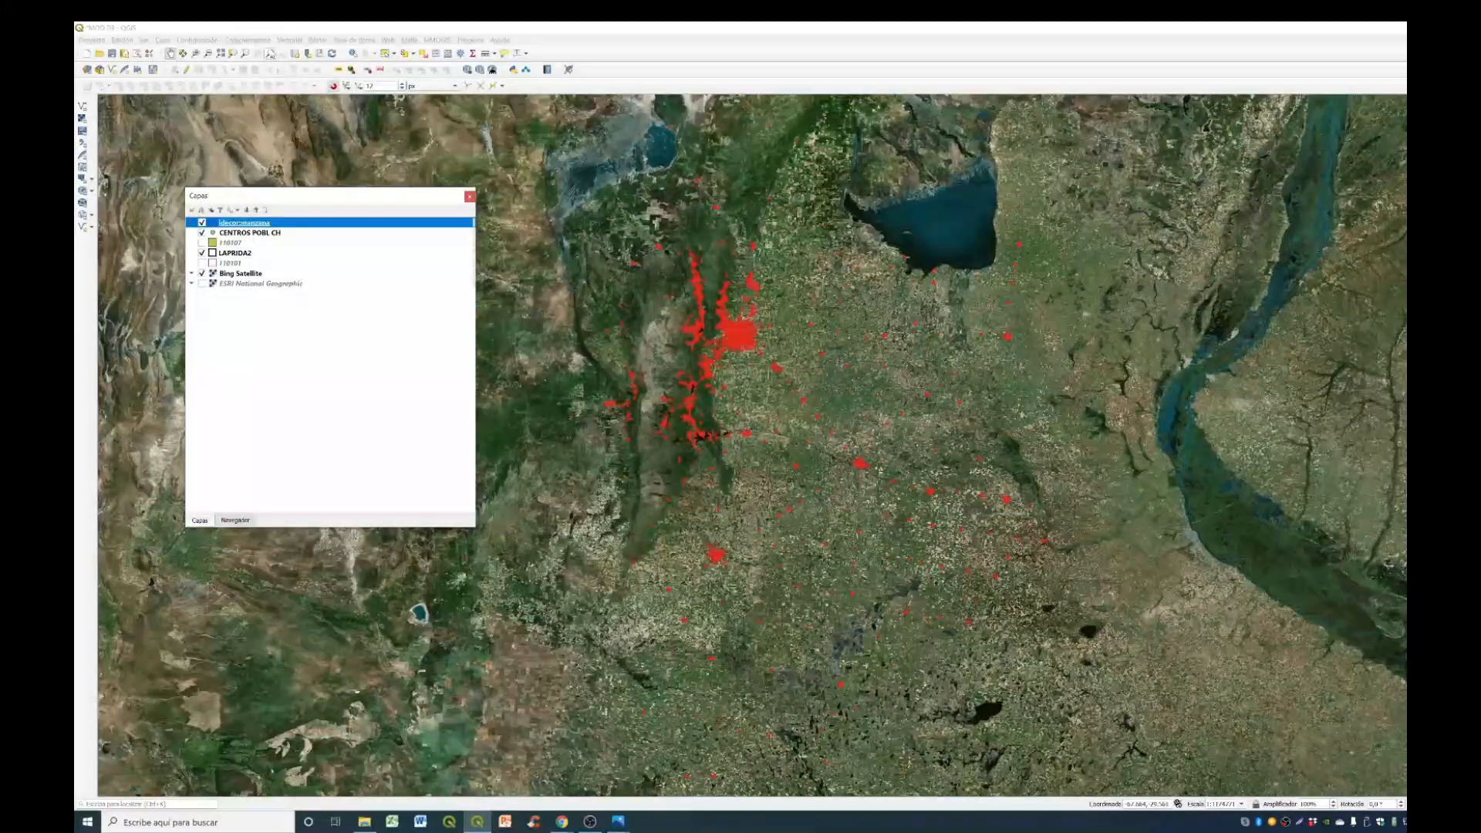
left_click(271, 56)
left_click(270, 56)
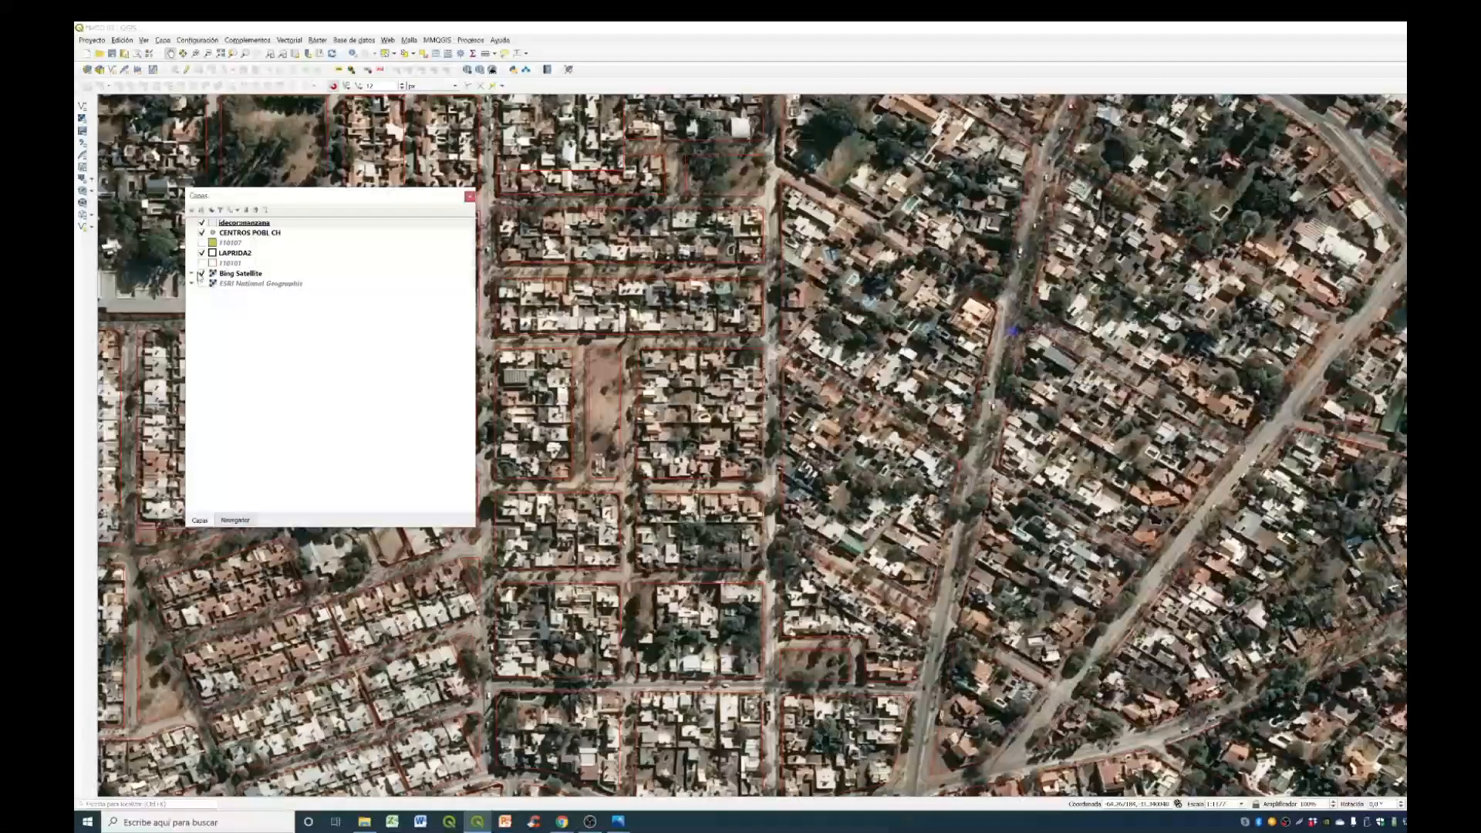
- Hide the Bing Satellite layer and open the attribute table of the idecor:manzana layer
left_click(205, 274)
left_click(203, 274)
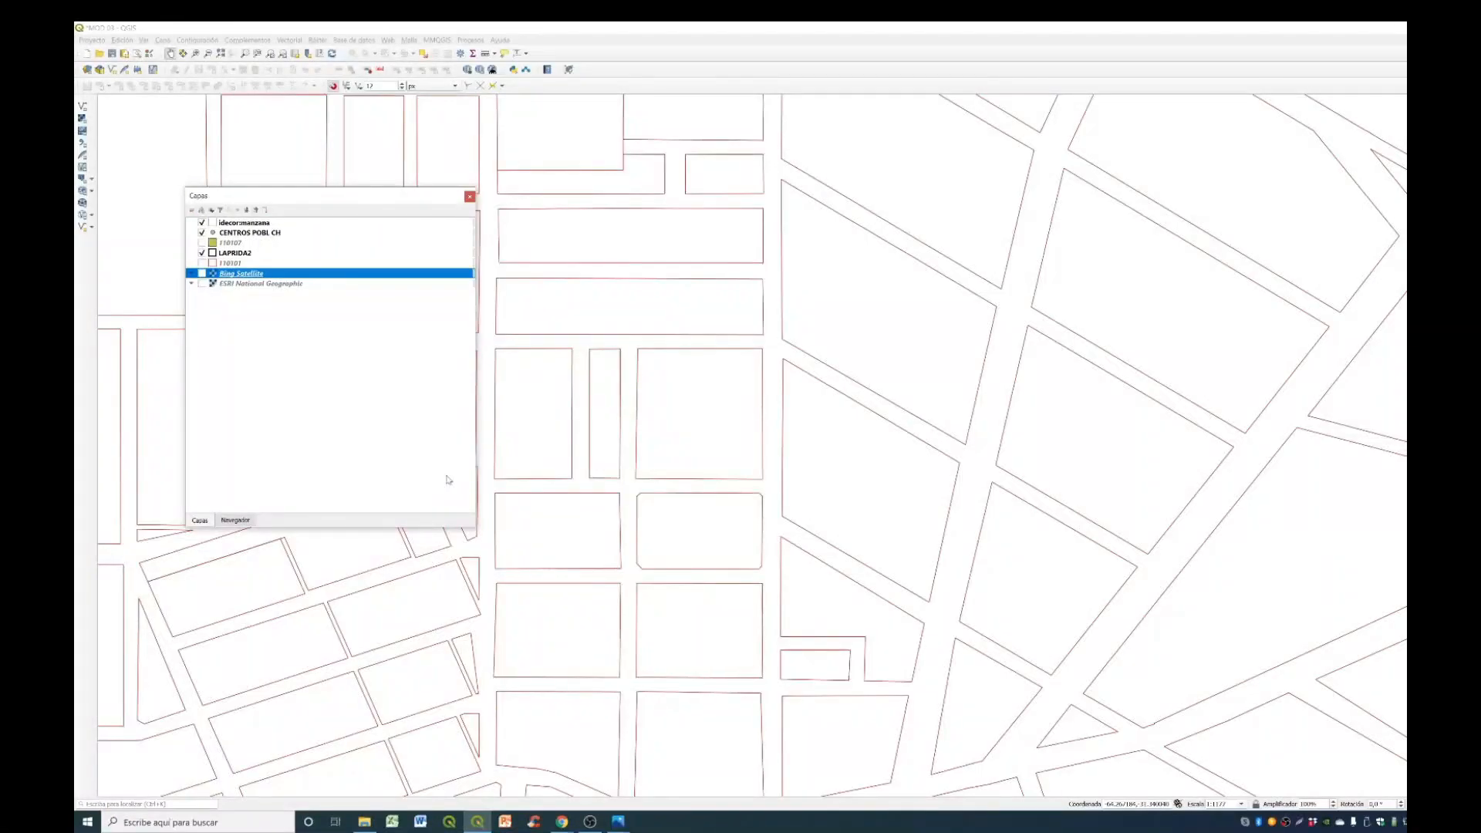
left_click(245, 223)
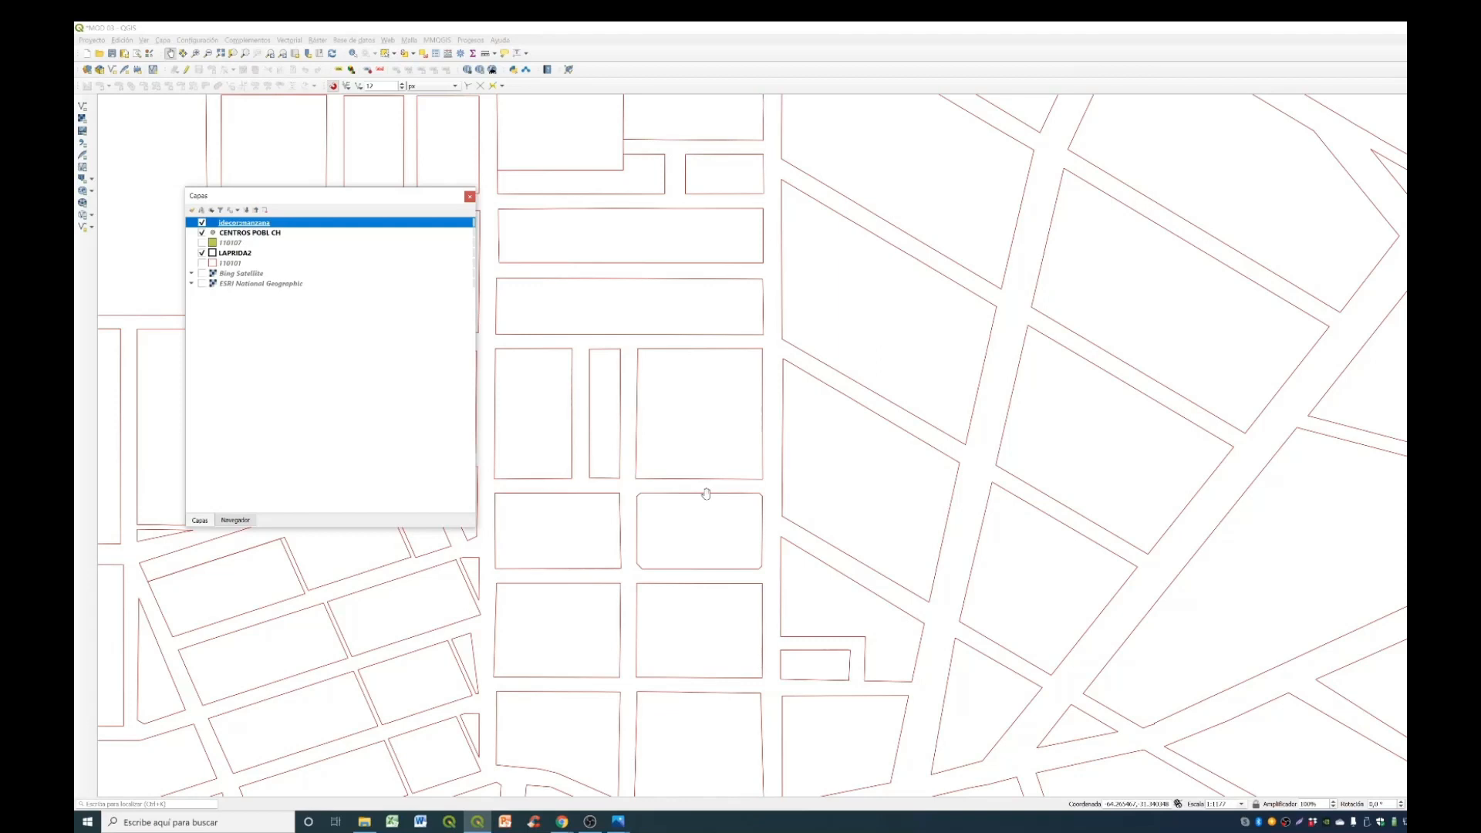
right_click(362, 226)
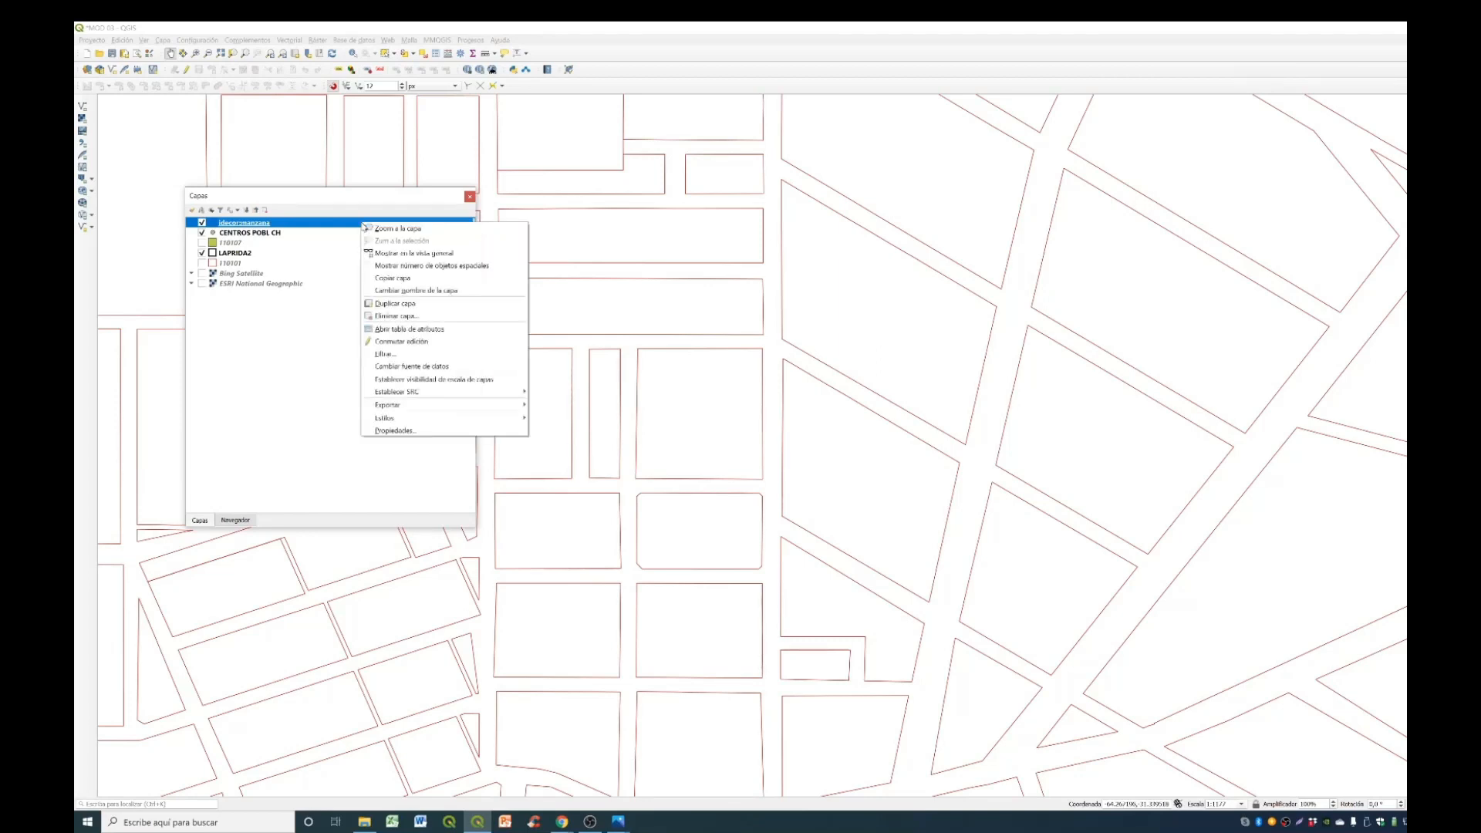
left_click(441, 330)
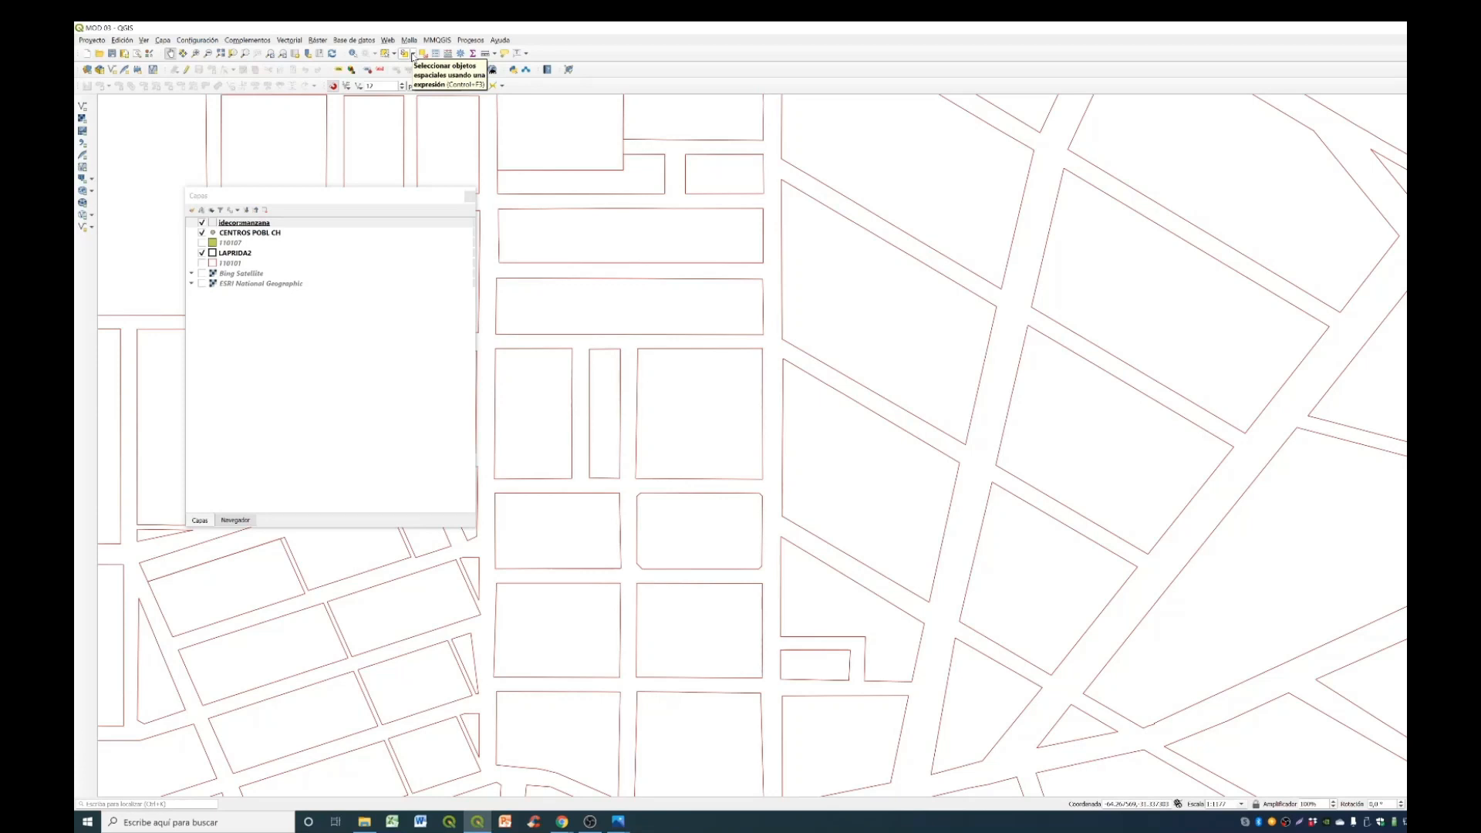
- Open selection by expression for the idecor:manzana layer, enlarge the dialog and expand the list of the layer's fields and values
left_click(405, 54)
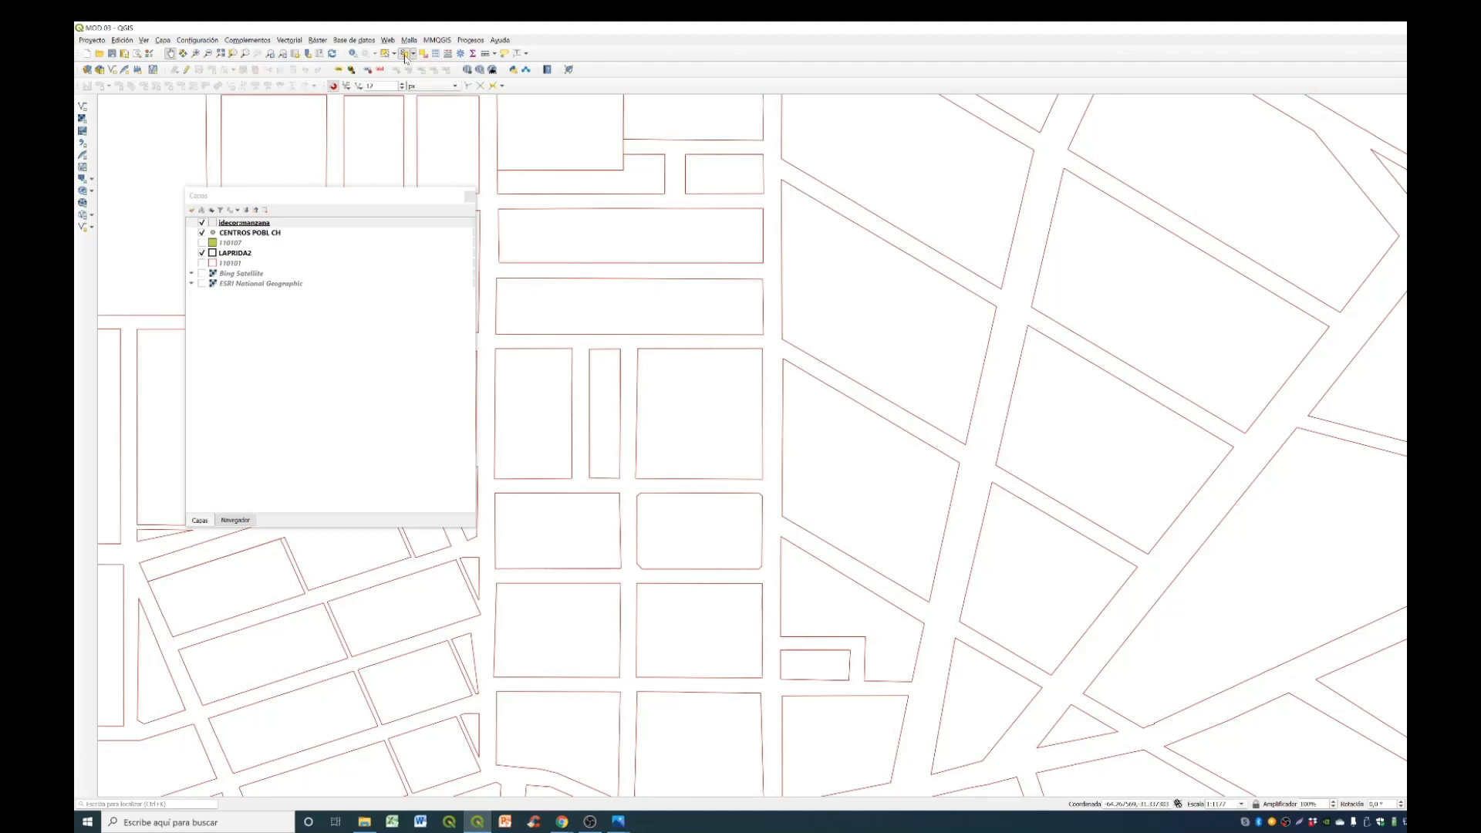
left_click_drag(1026, 370, 725, 211)
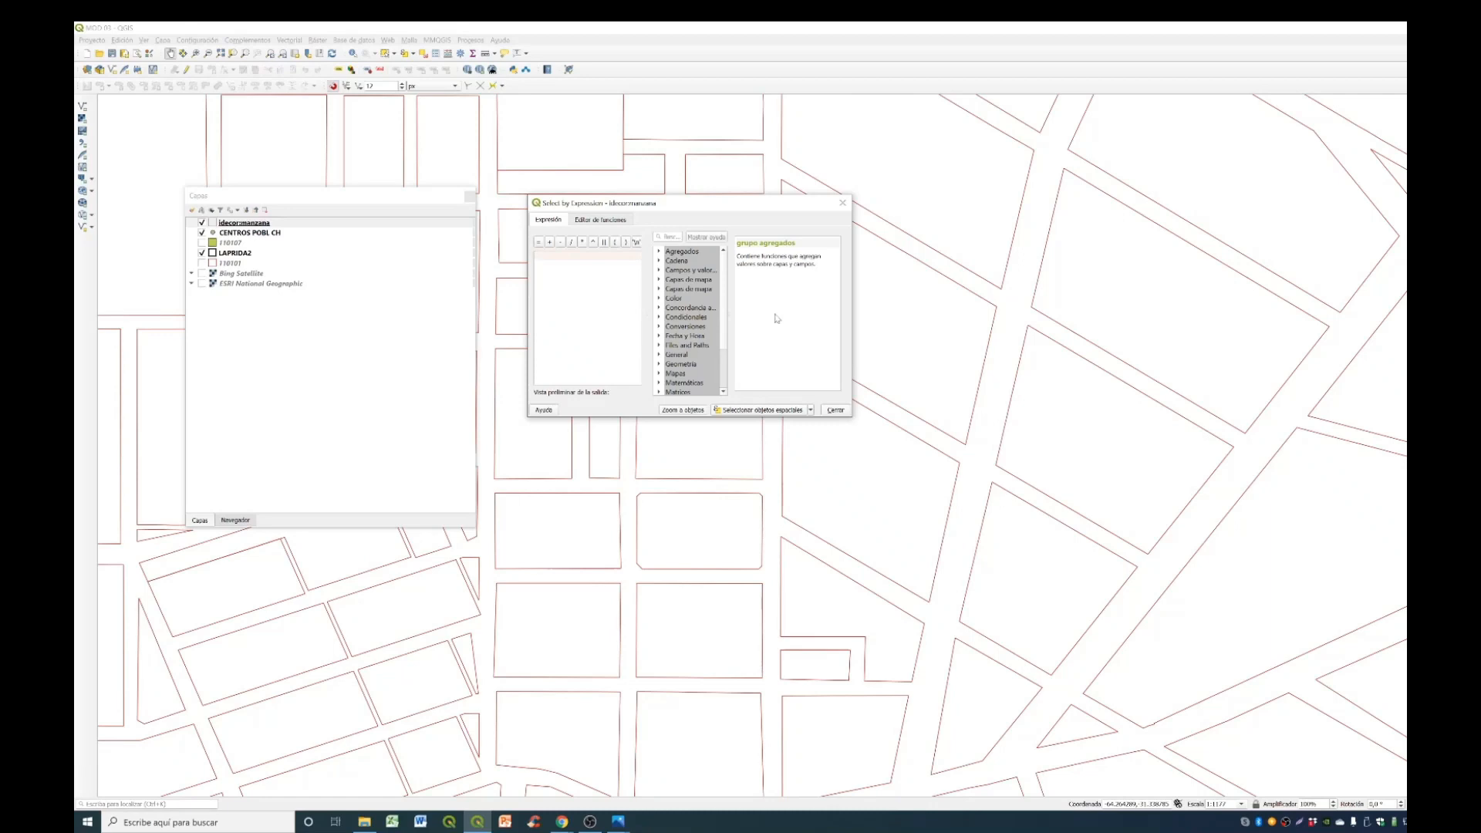
left_click_drag(729, 315, 757, 327)
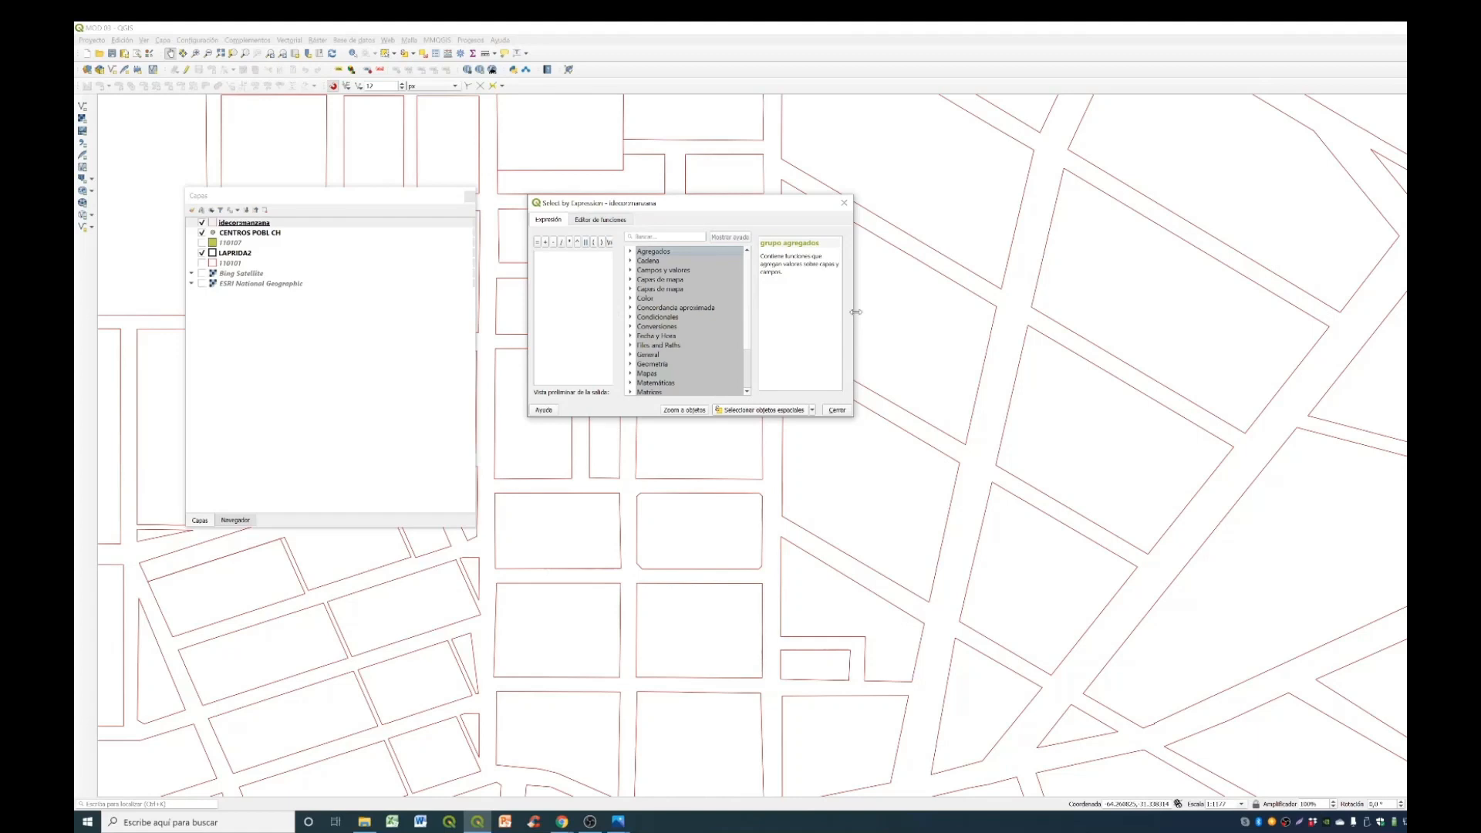
left_click_drag(851, 317, 1009, 321)
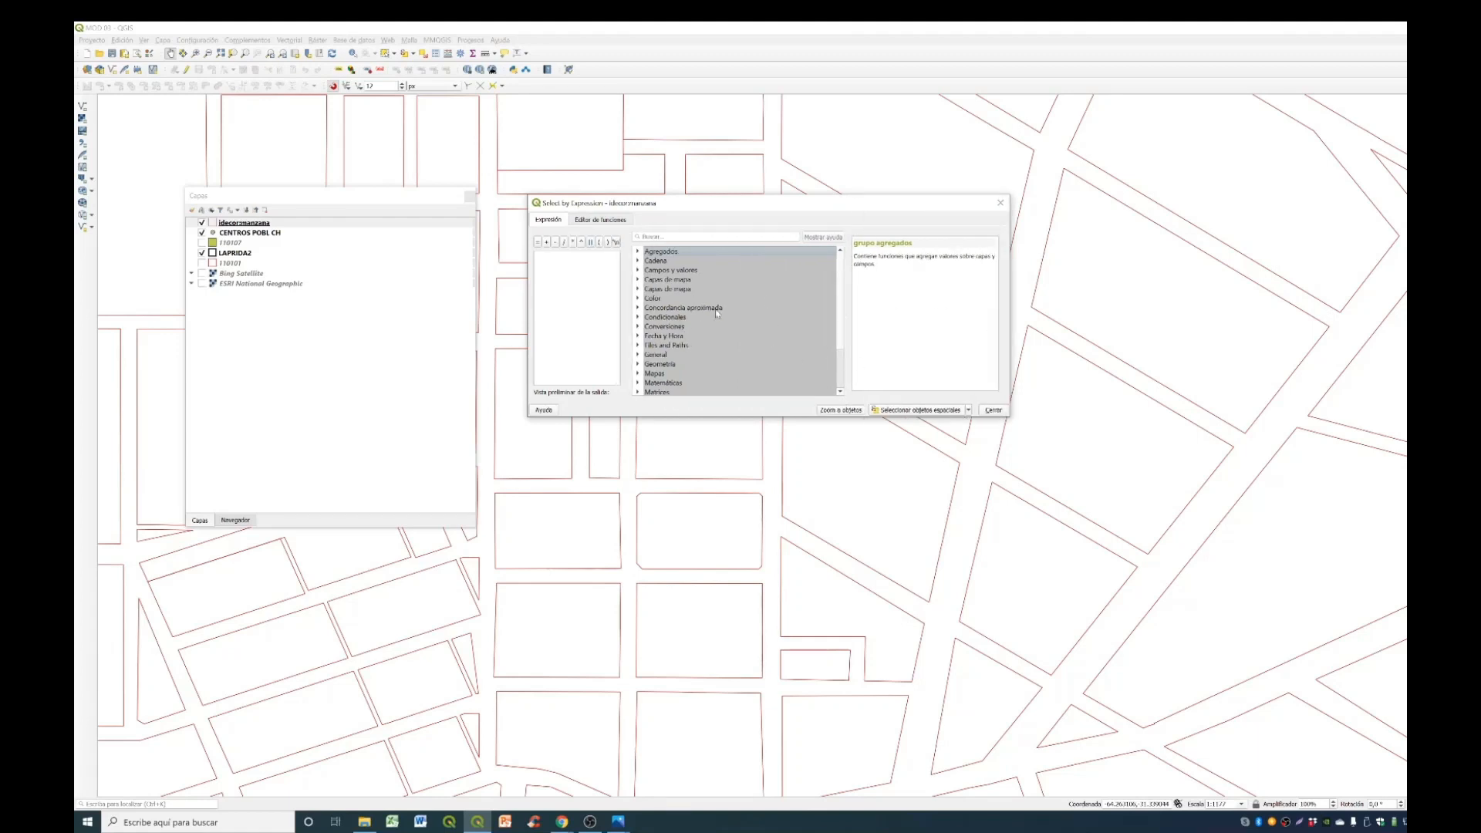
left_click(638, 271)
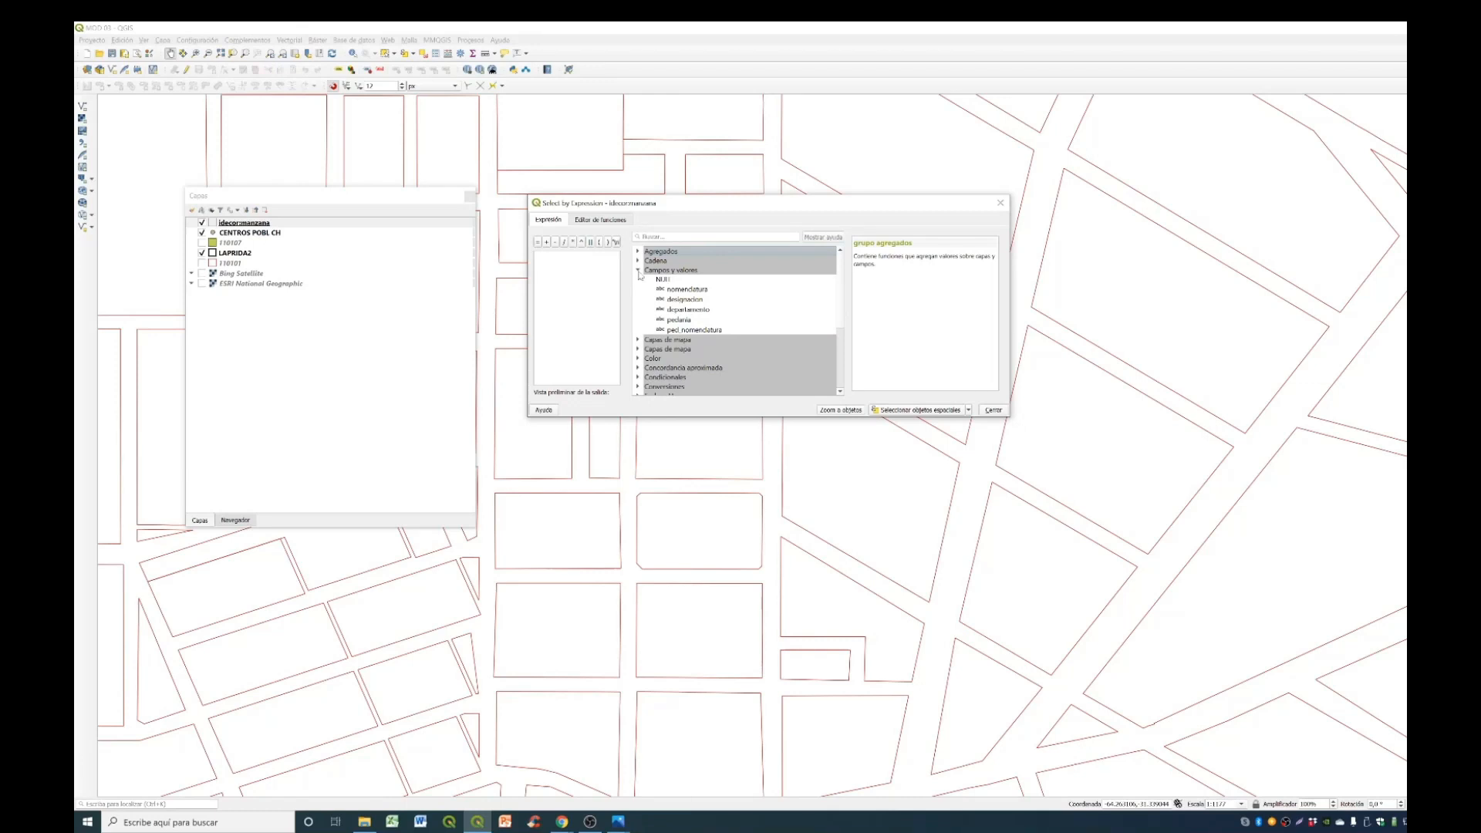
left_click(638, 271)
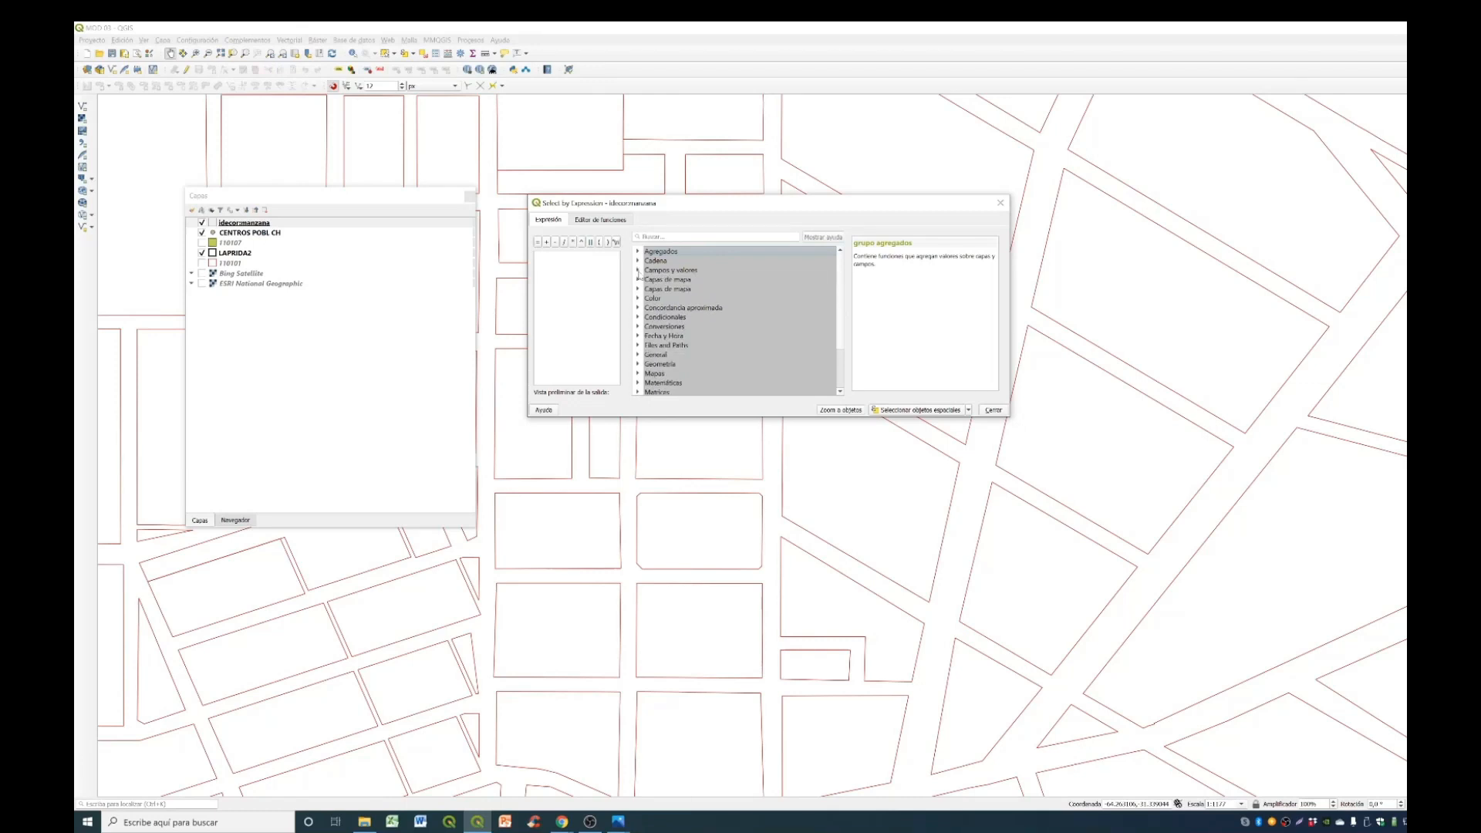
left_click(637, 271)
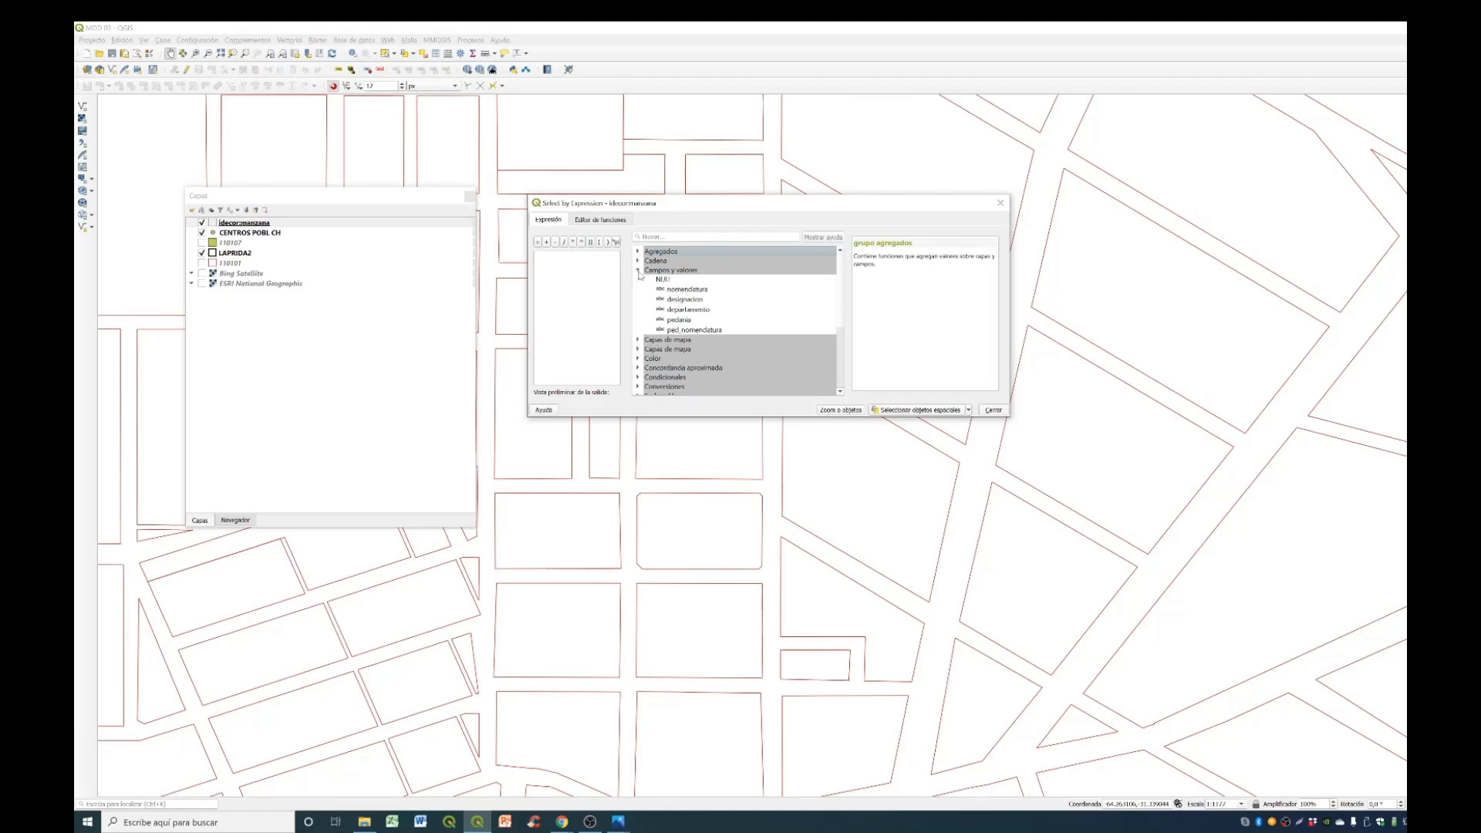
left_click(773, 317)
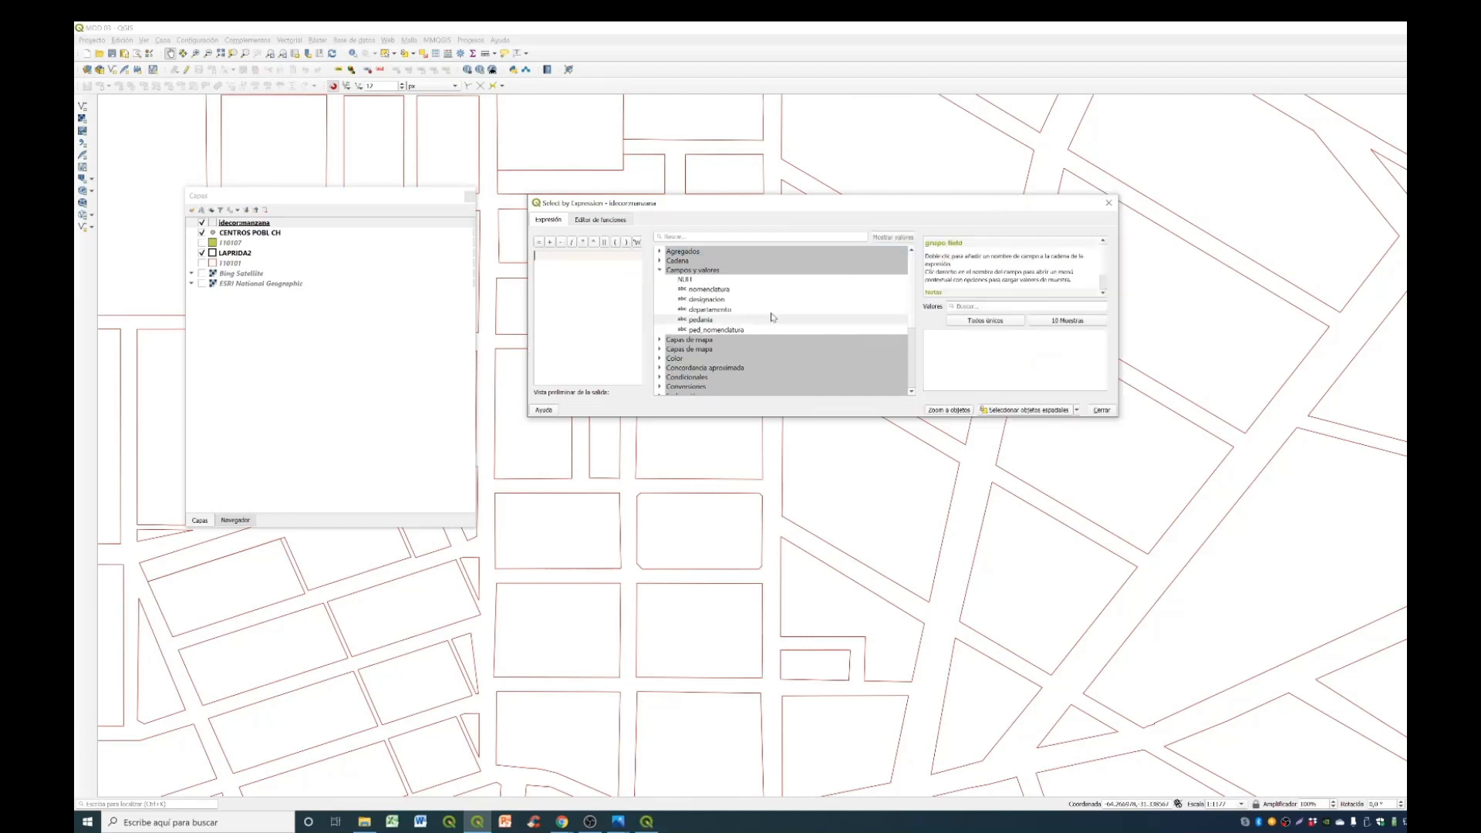
- Start the selection expression with the pedania field followed by an equals operator
double_click(761, 323)
left_click(763, 323)
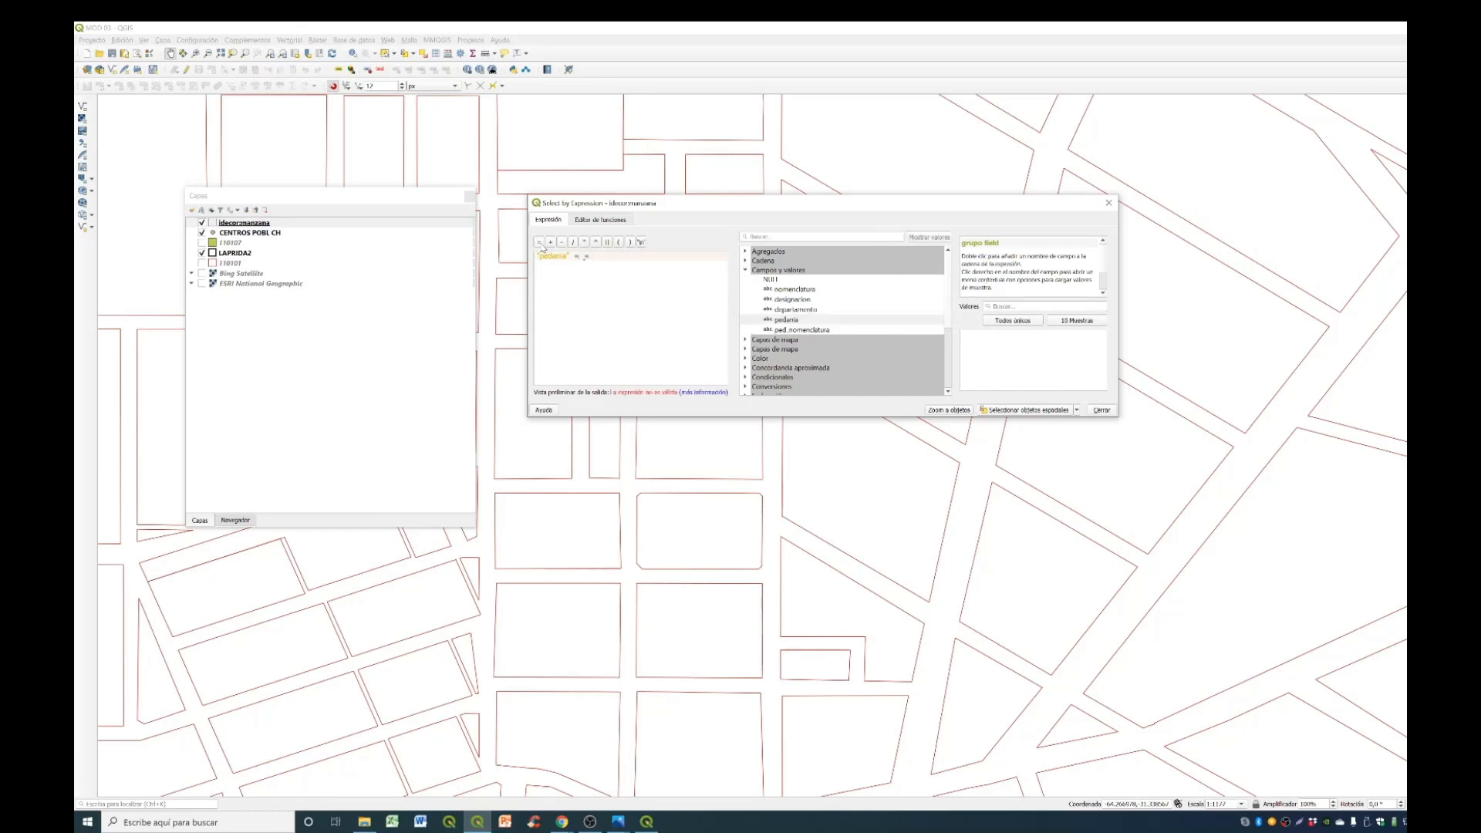
key("BackSpace")
key("BackSpace")
key("BackSpace")
- Load all unique values of the pedania field and complete the expression with the value CAPITAL
type("c")
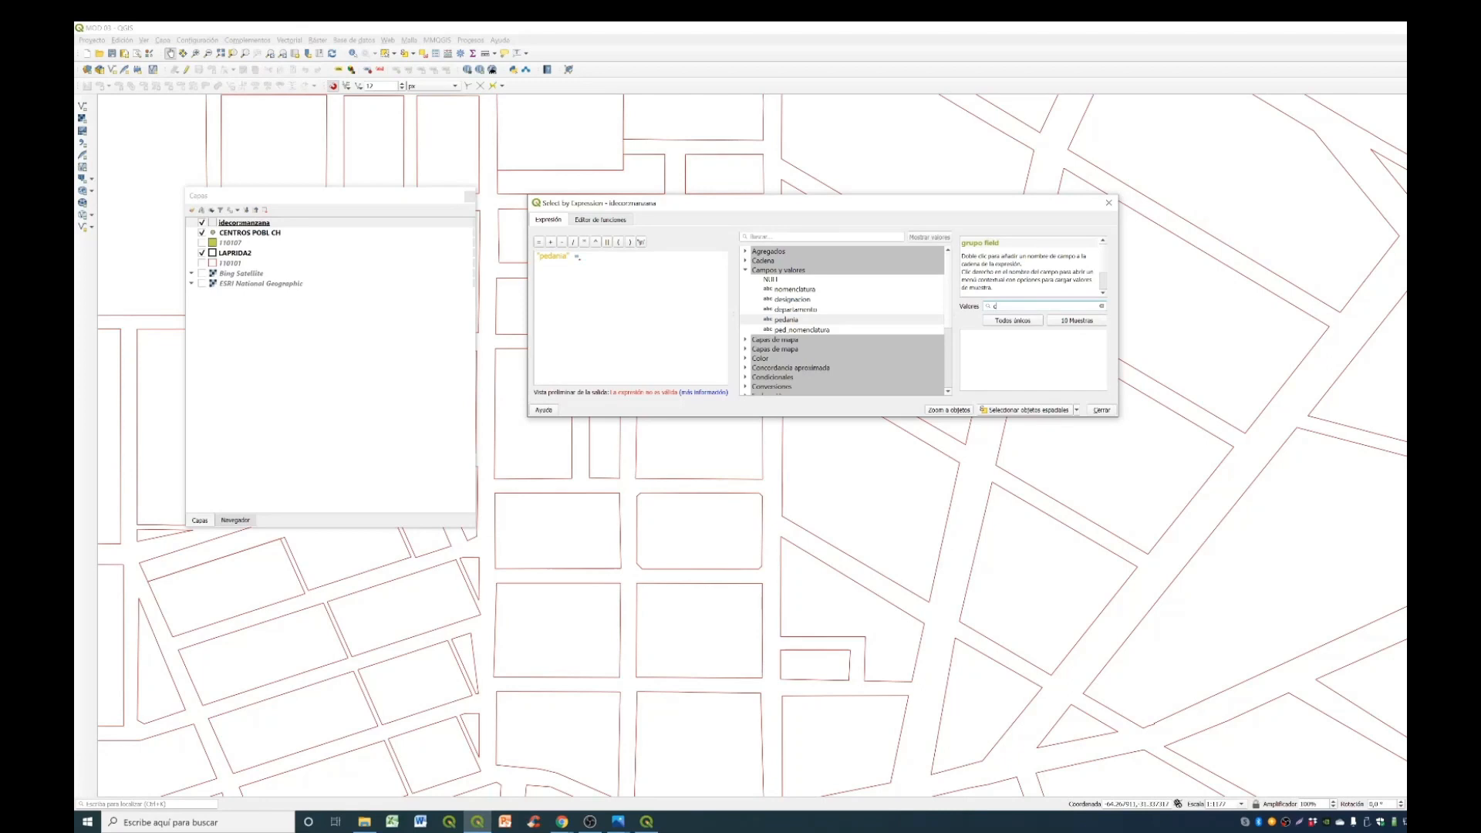
left_click(1020, 323)
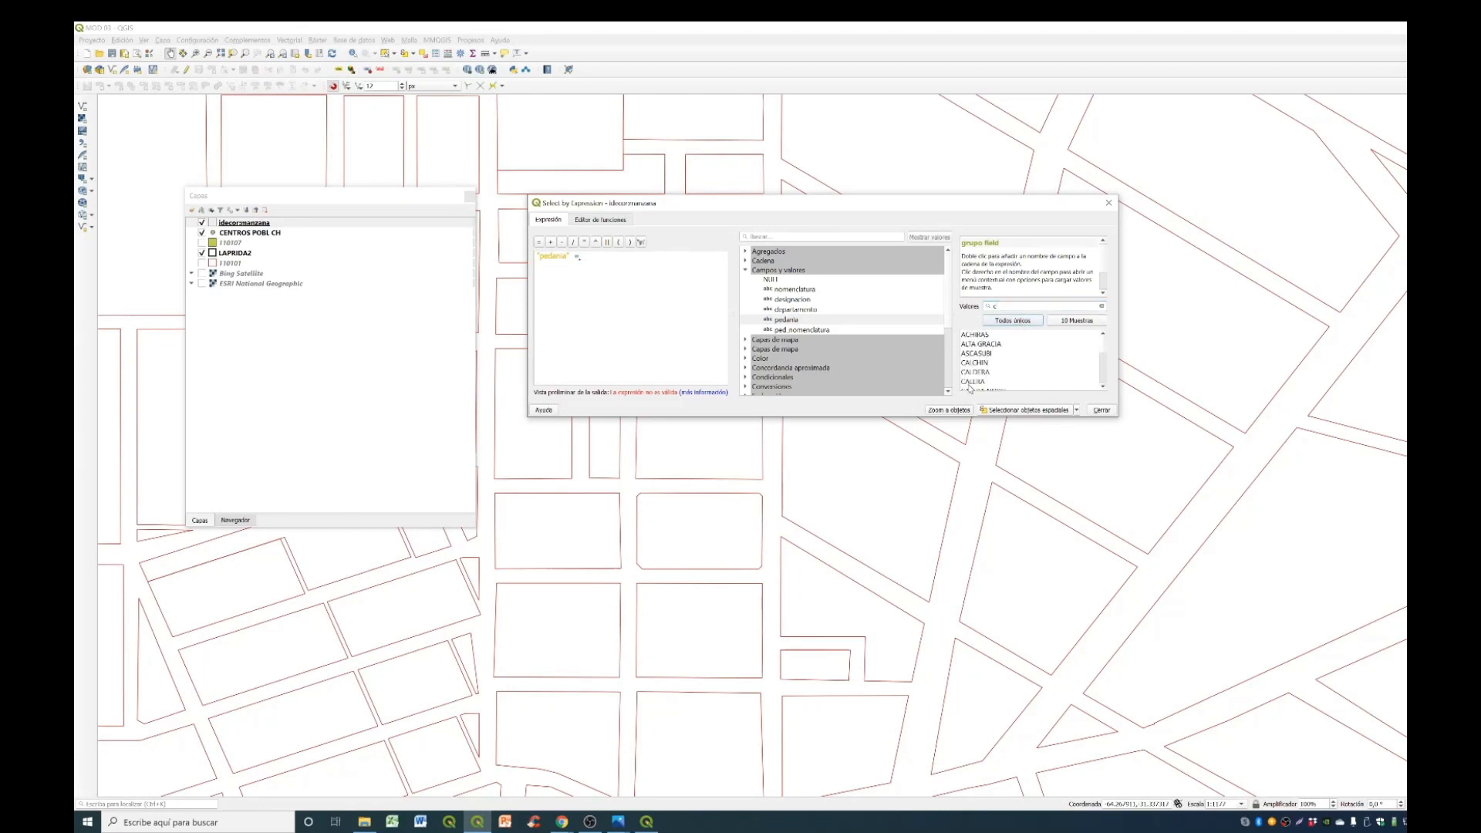
scroll(932, 384, "down", 1)
scroll(995, 363, "down", 2)
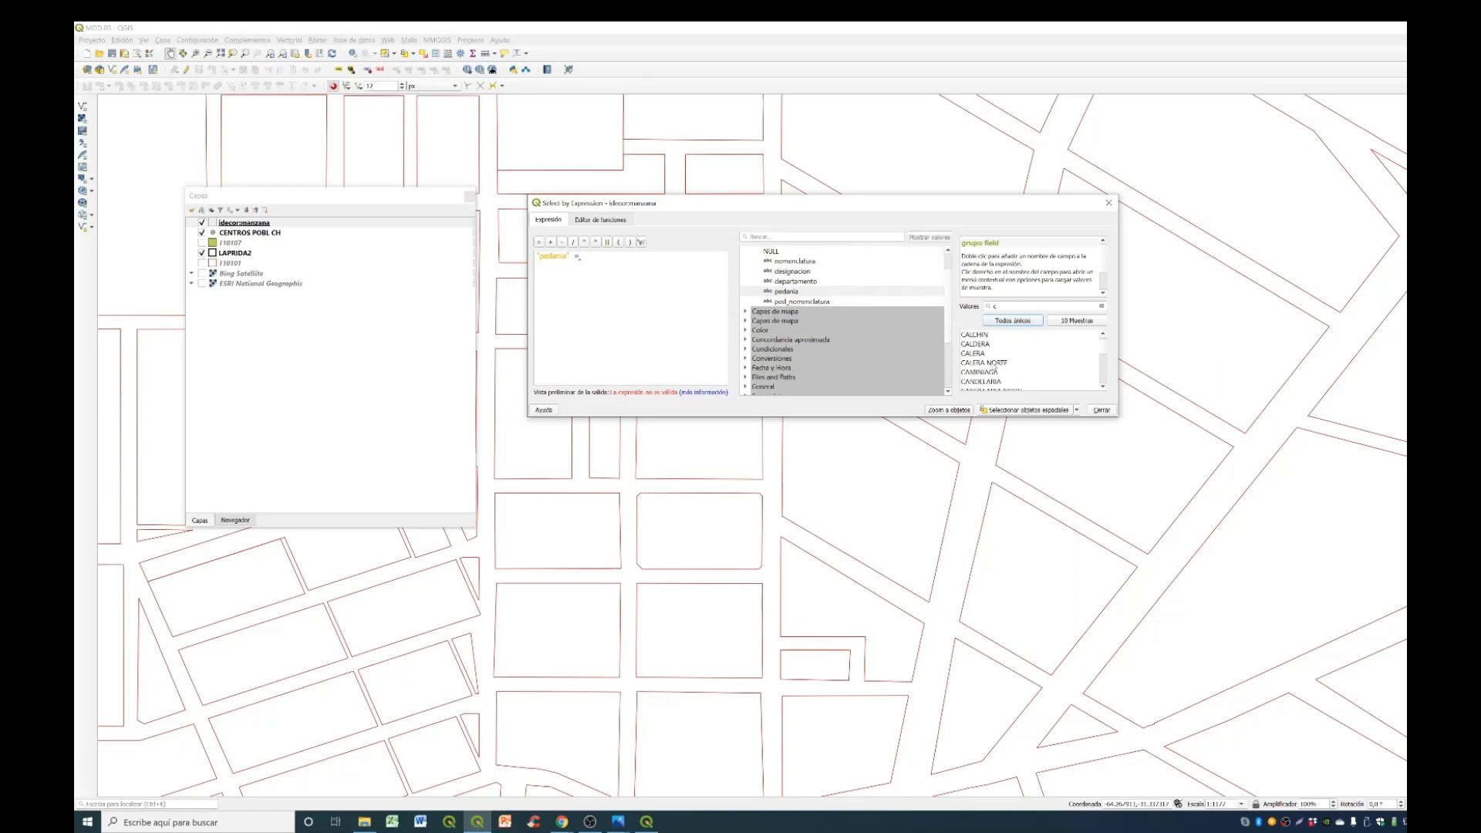
scroll(995, 365, "down", 1)
left_click(997, 363)
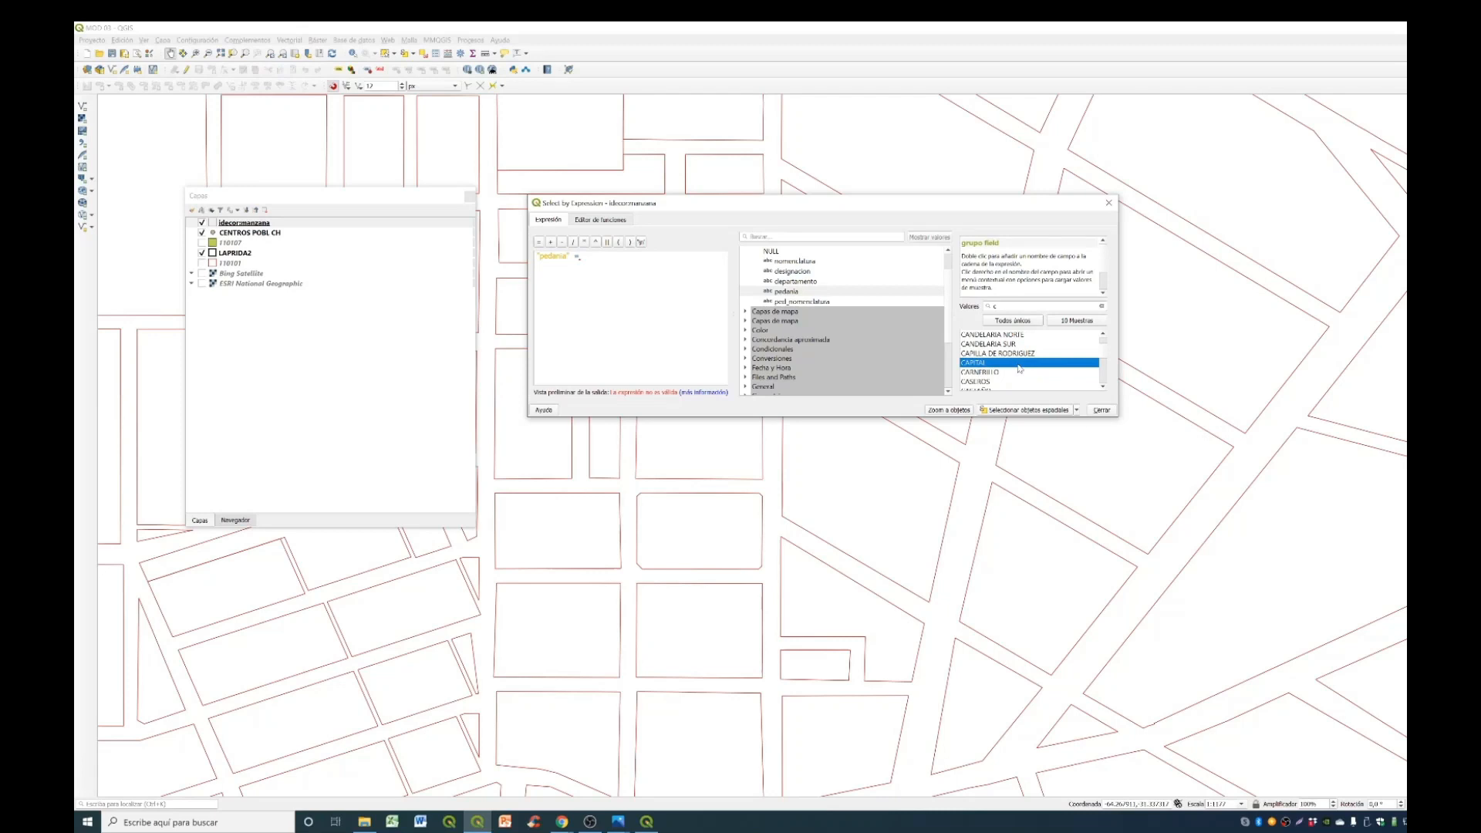
double_click(1021, 363)
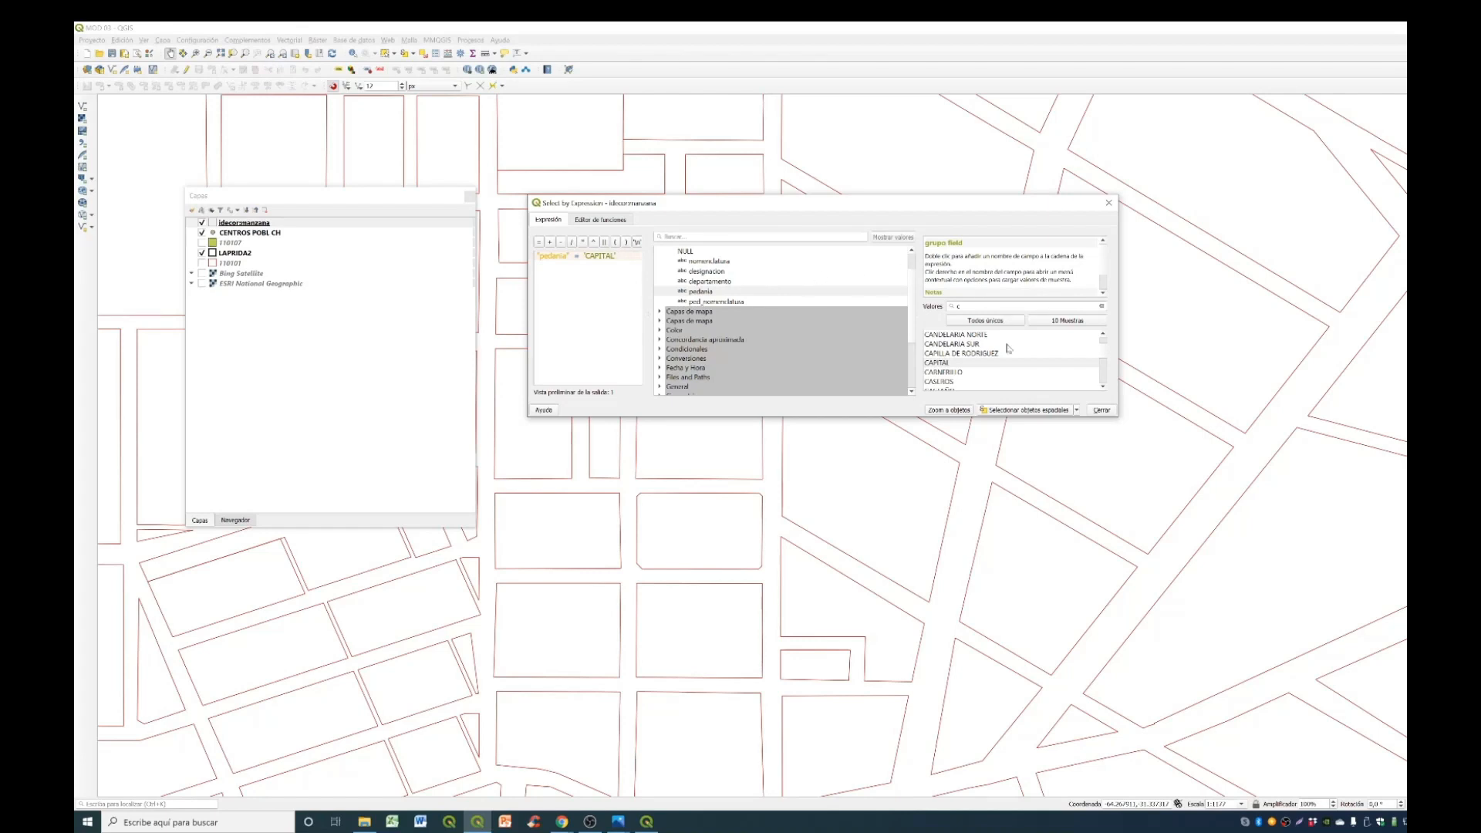
- Select the blocks that match the CAPITAL expression and close the selection dialog
left_click(1044, 412)
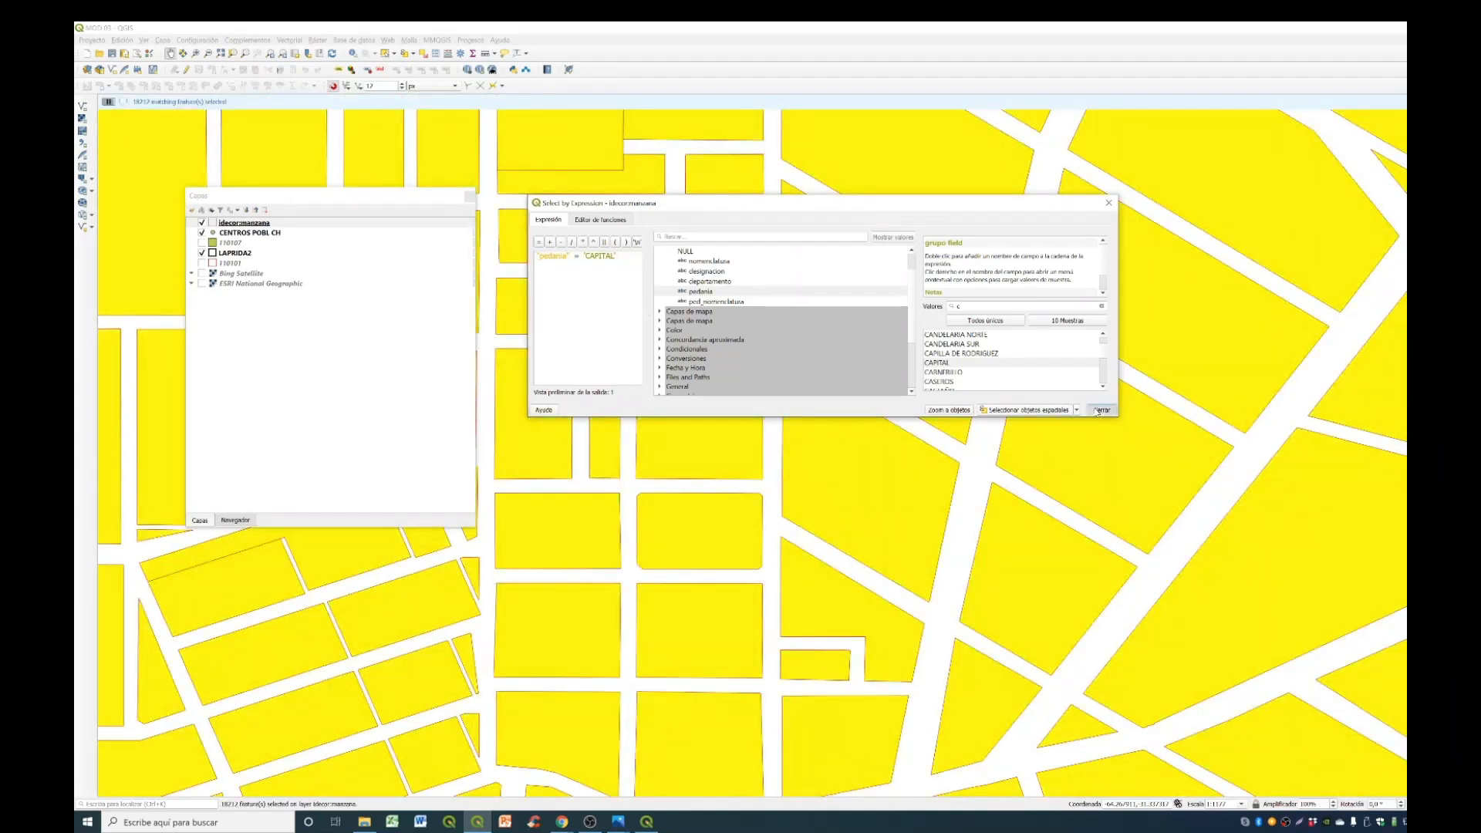
left_click(1096, 409)
scroll(892, 413, "down", 4)
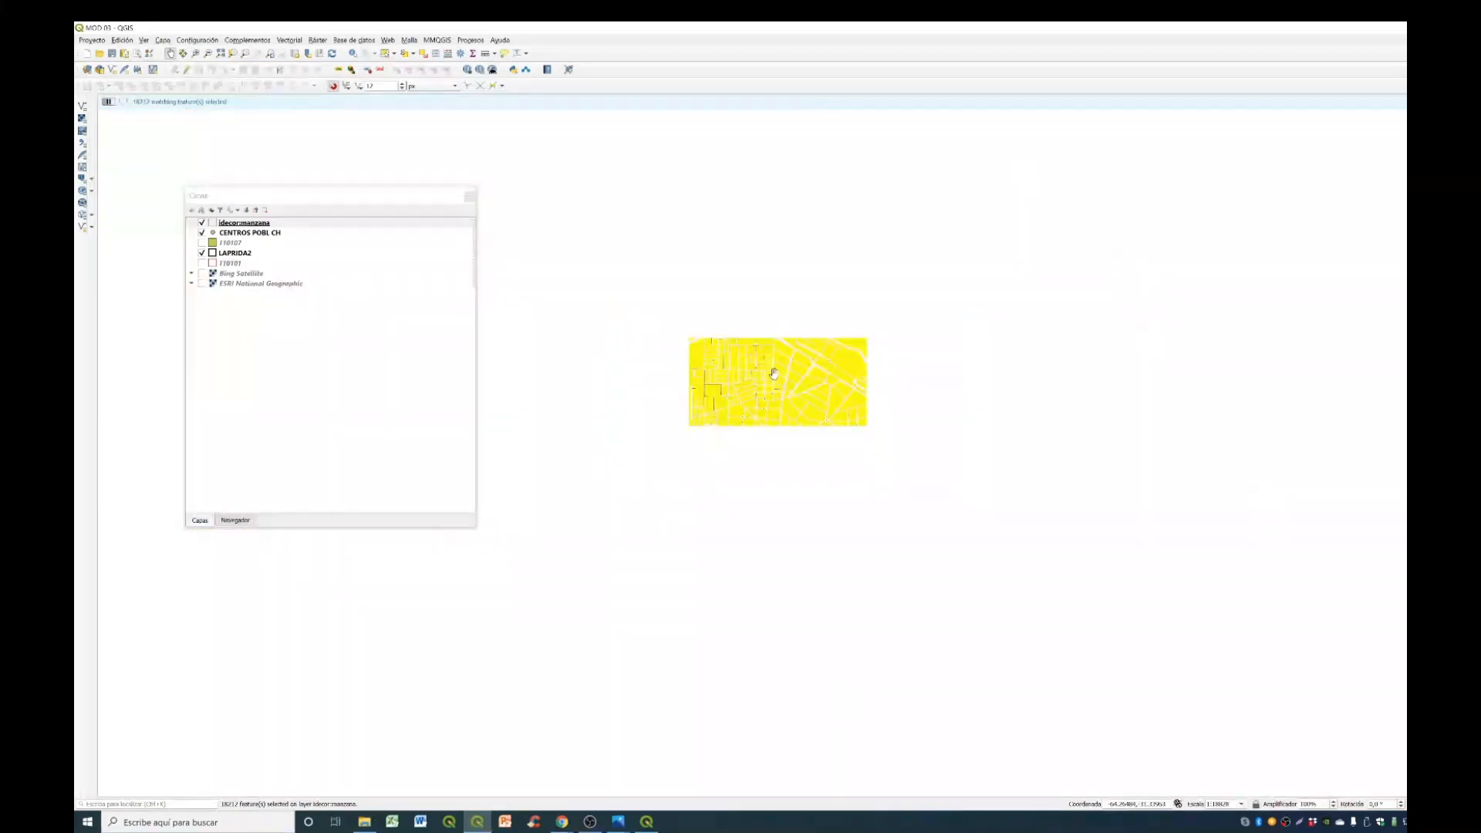
scroll(762, 360, "down", 2)
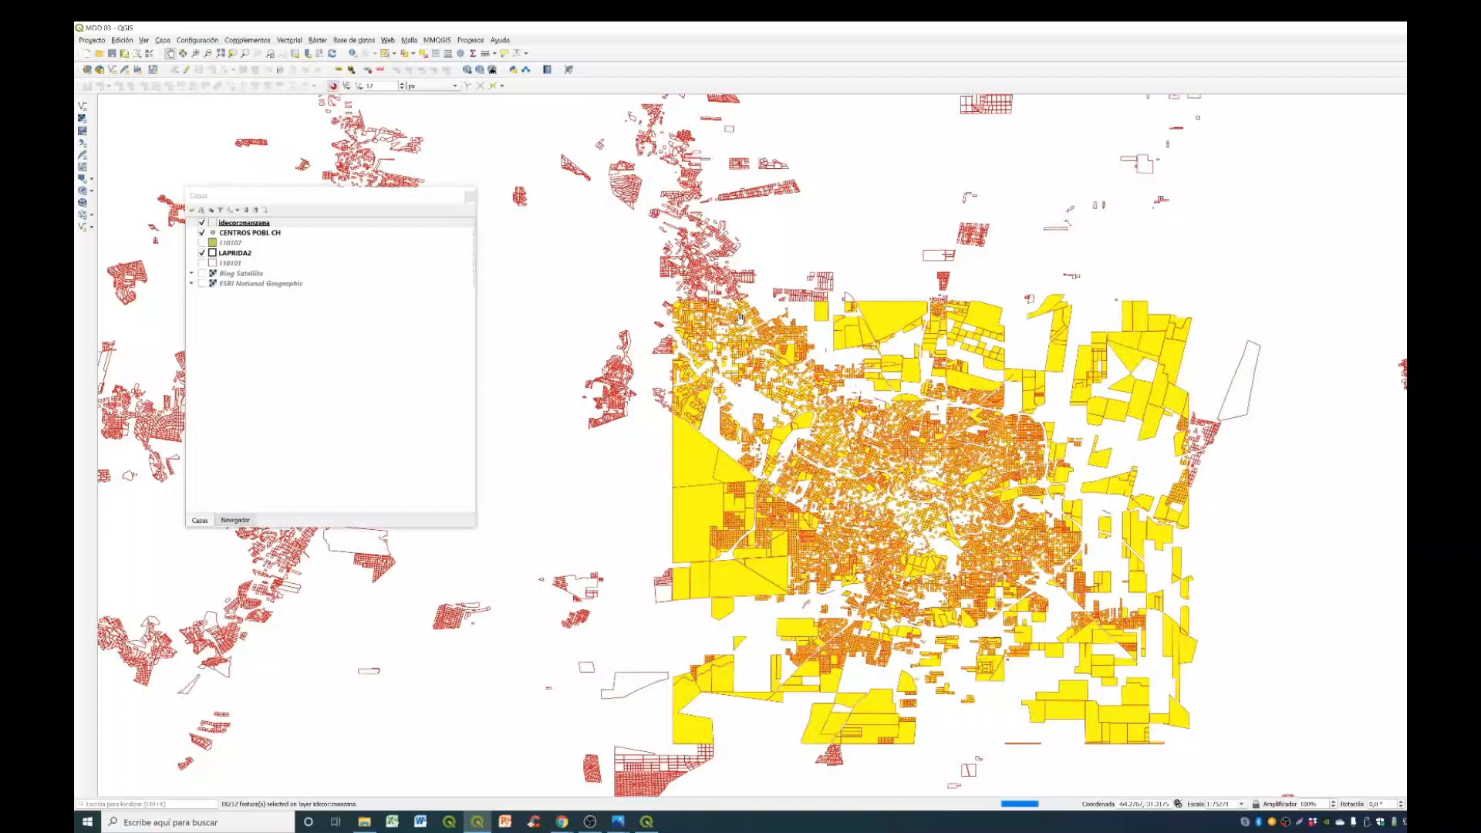
scroll(740, 318, "down", 2)
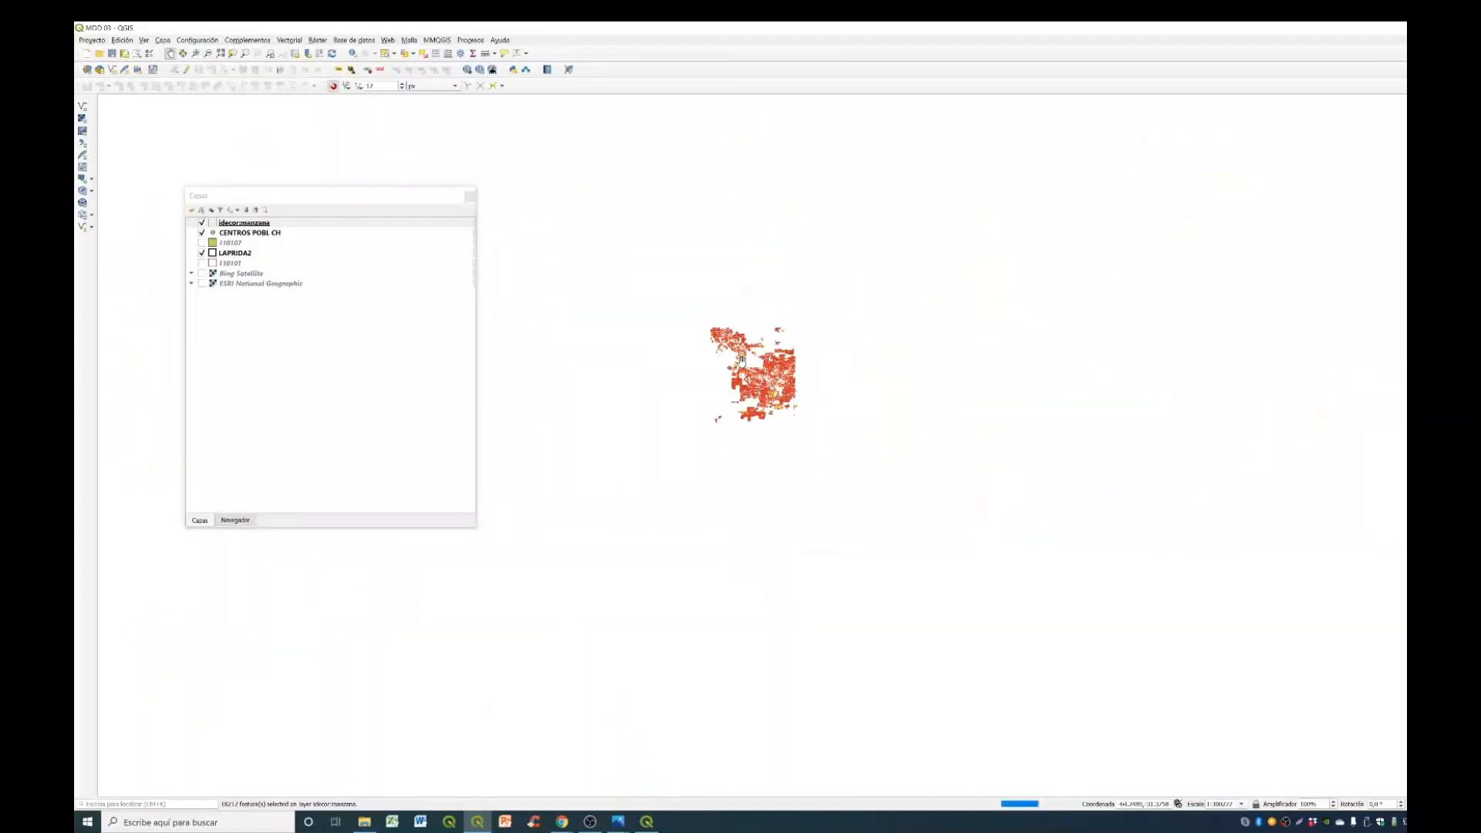
scroll(822, 411, "up", 2)
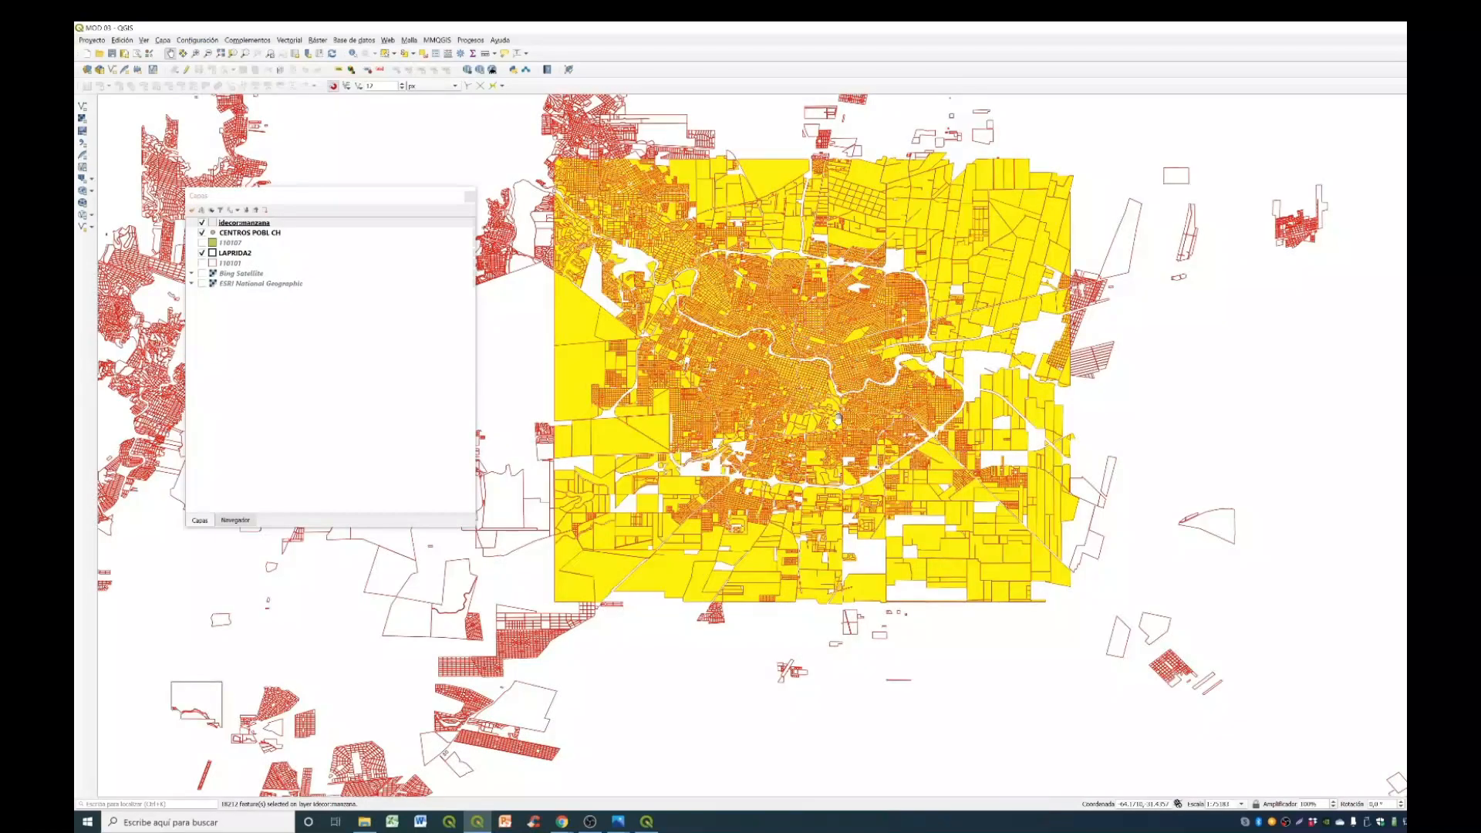
- Start exporting the selected idecor:manzana features to an ESRI shapefile named MANZ_CAPITAL_CORD in the SHP folder
key("alt+Tab")
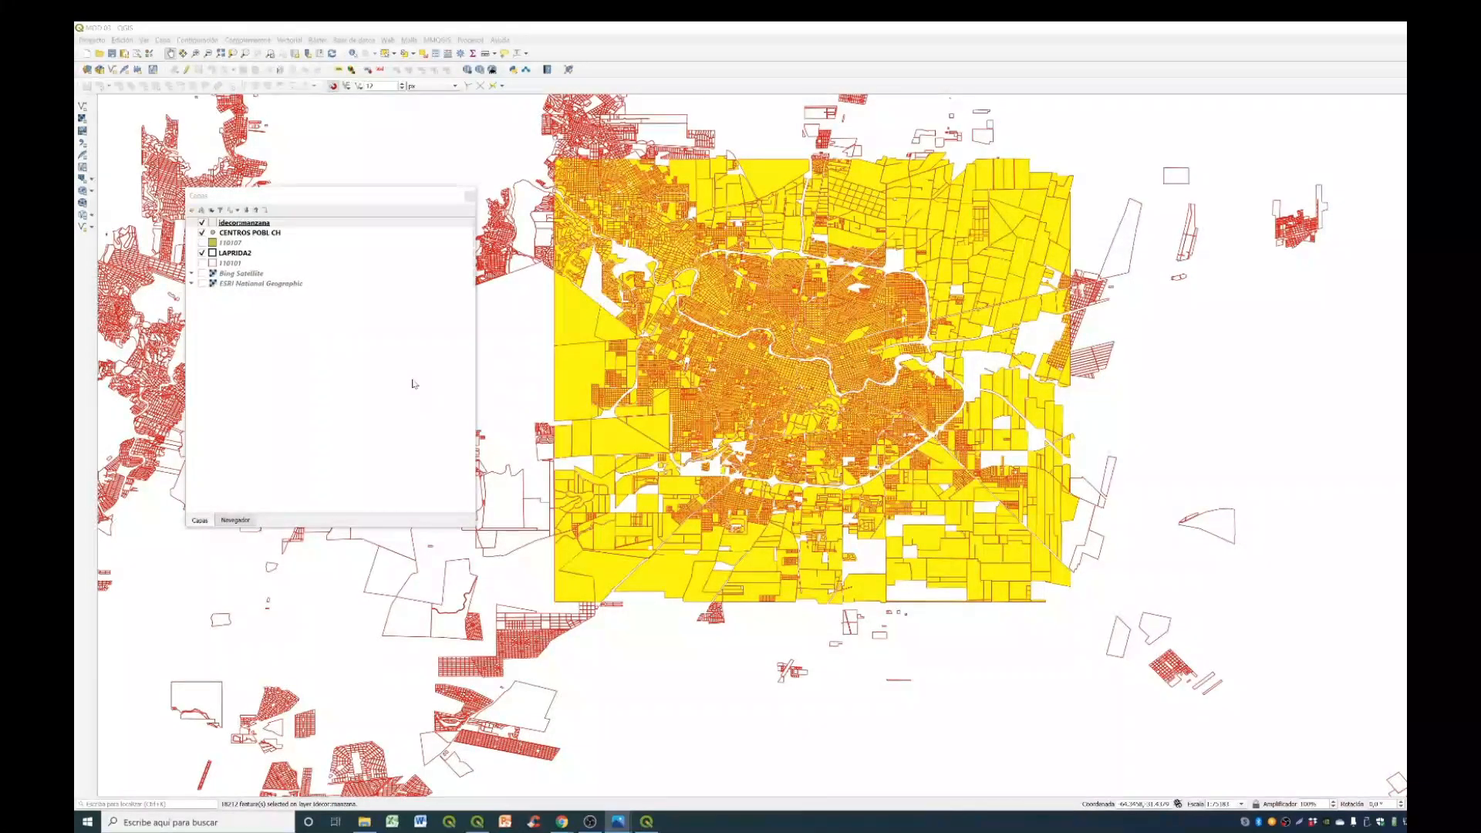
left_click(297, 223)
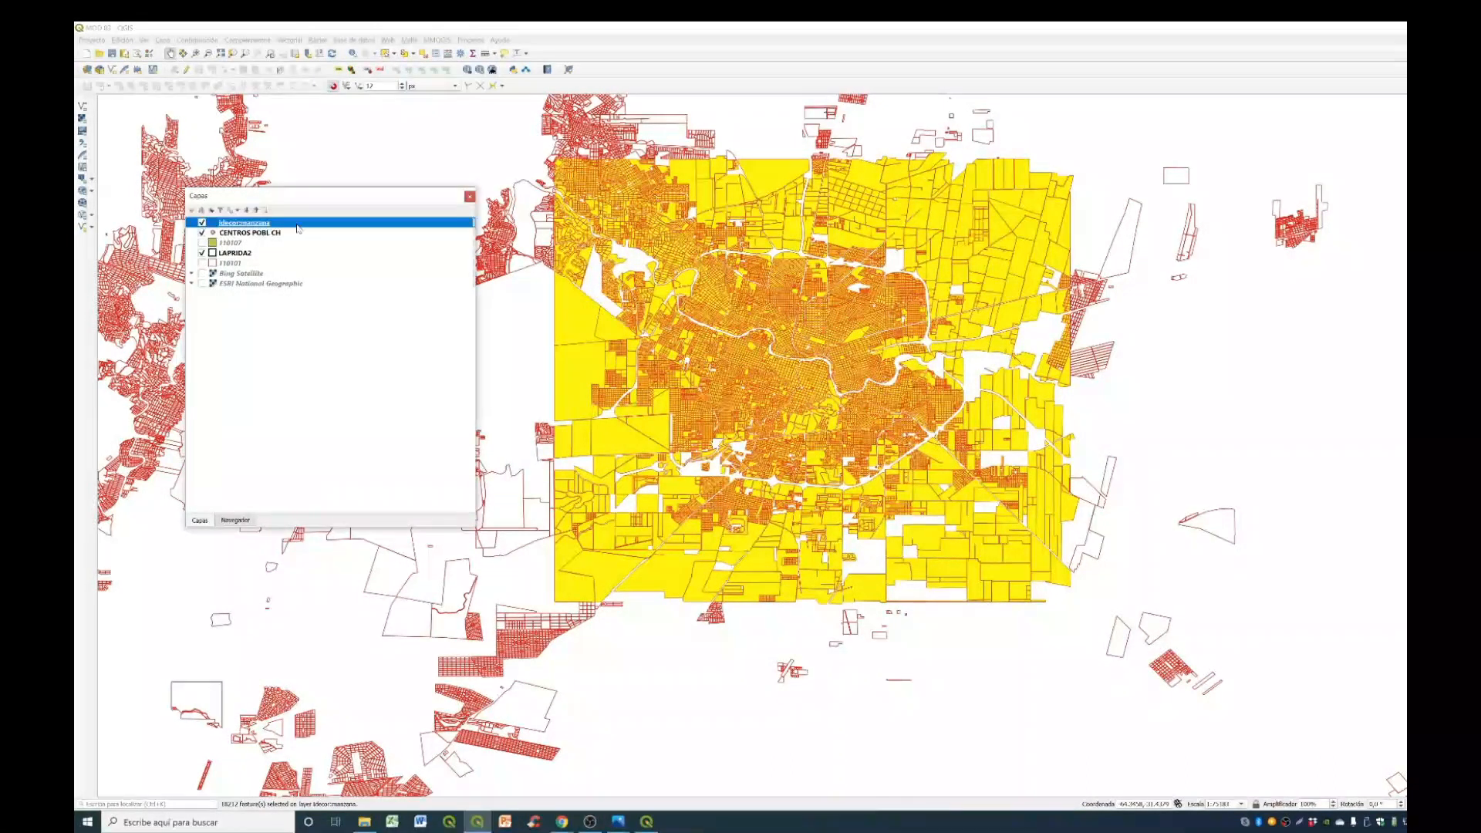
right_click(297, 228)
mouse_move(389, 414)
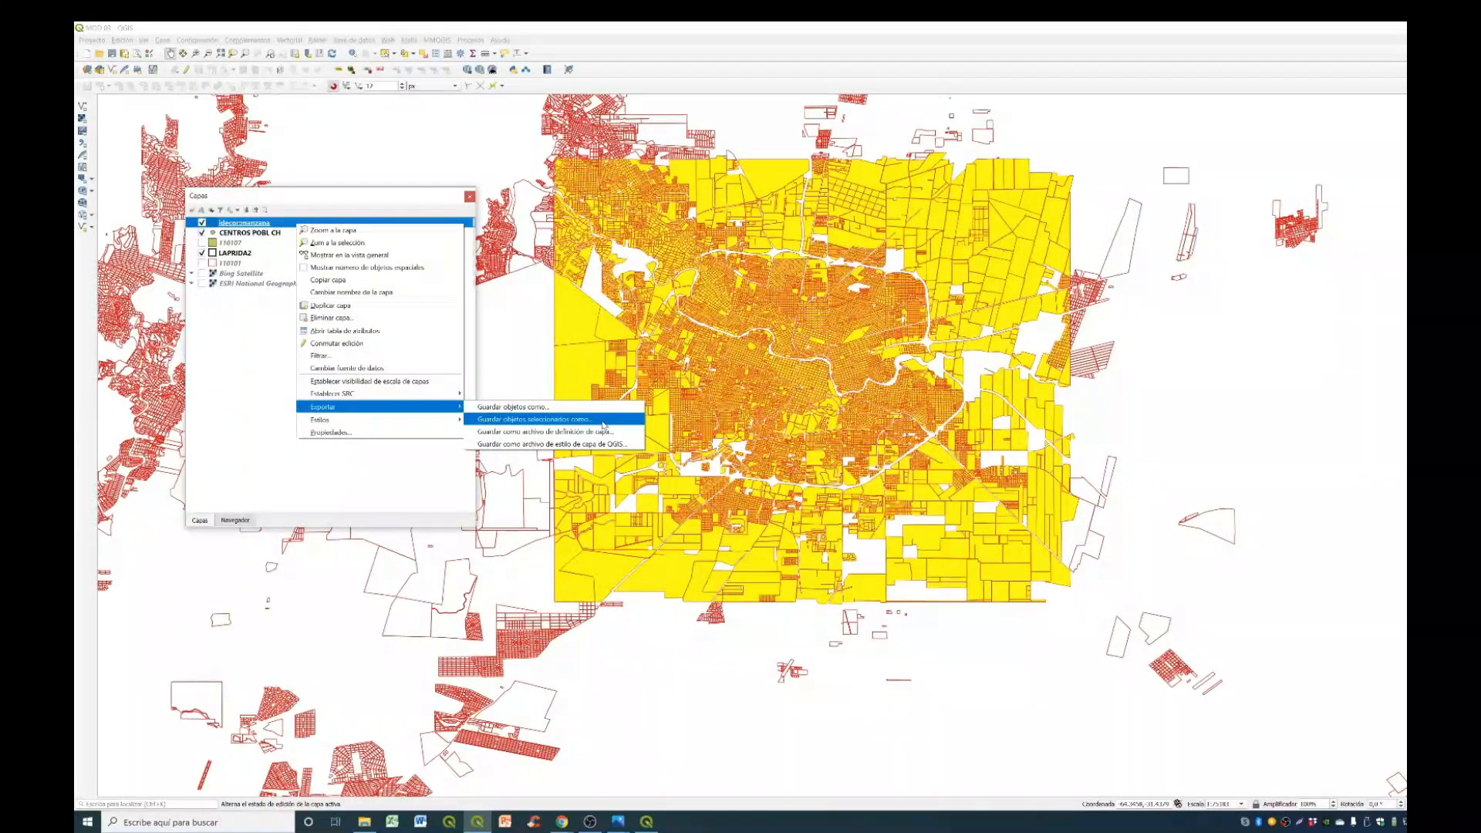
left_click(603, 423)
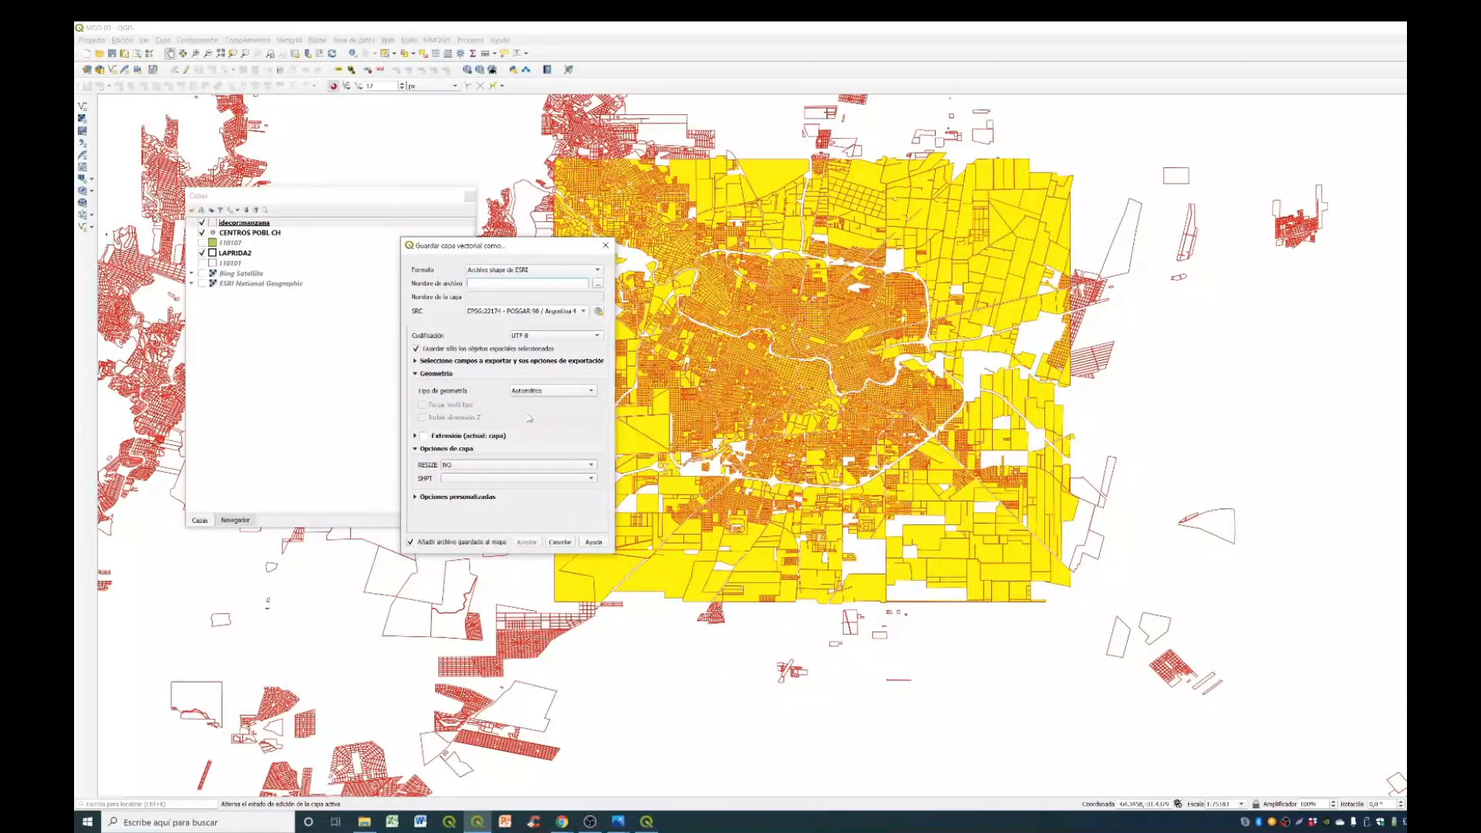
left_click(598, 284)
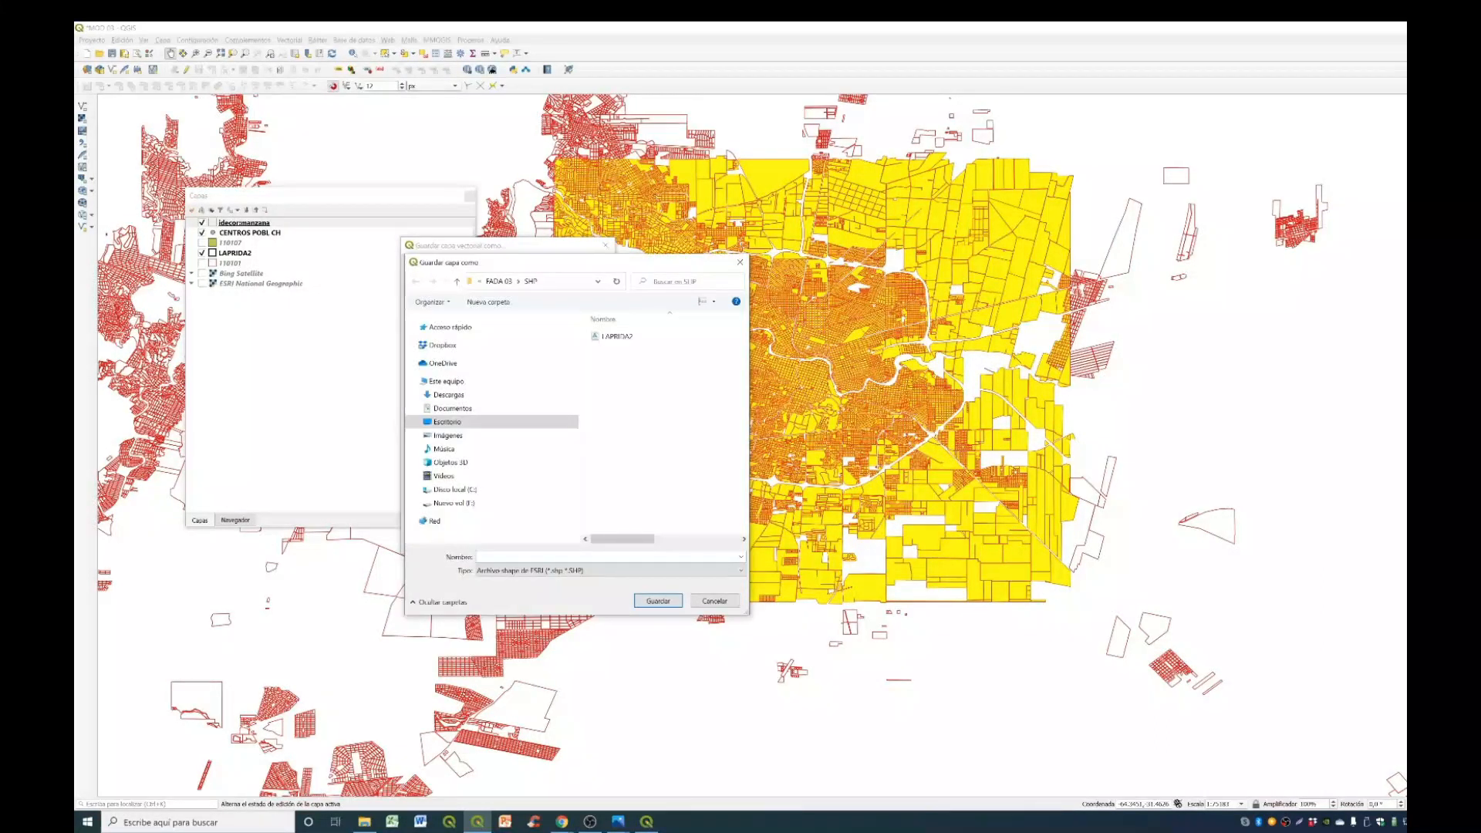
type("MANZ")
type(" CAPITAL")
type(" CO")
key("Return")
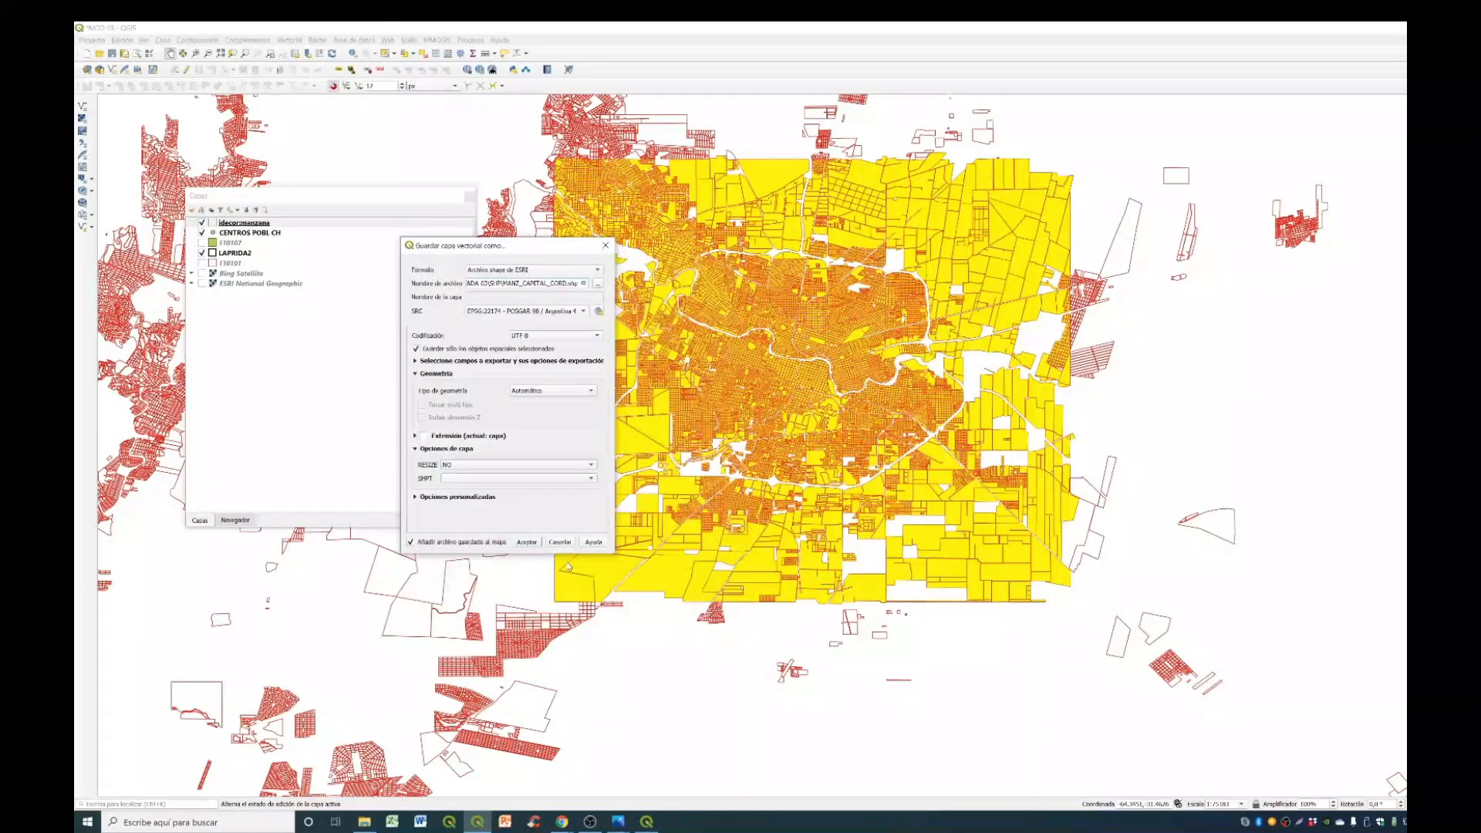
- Set the export's coordinate system to the project CRS, EPSG:4326 - WGS 84, and save the shapefile, adding it to the map
left_click(558, 312)
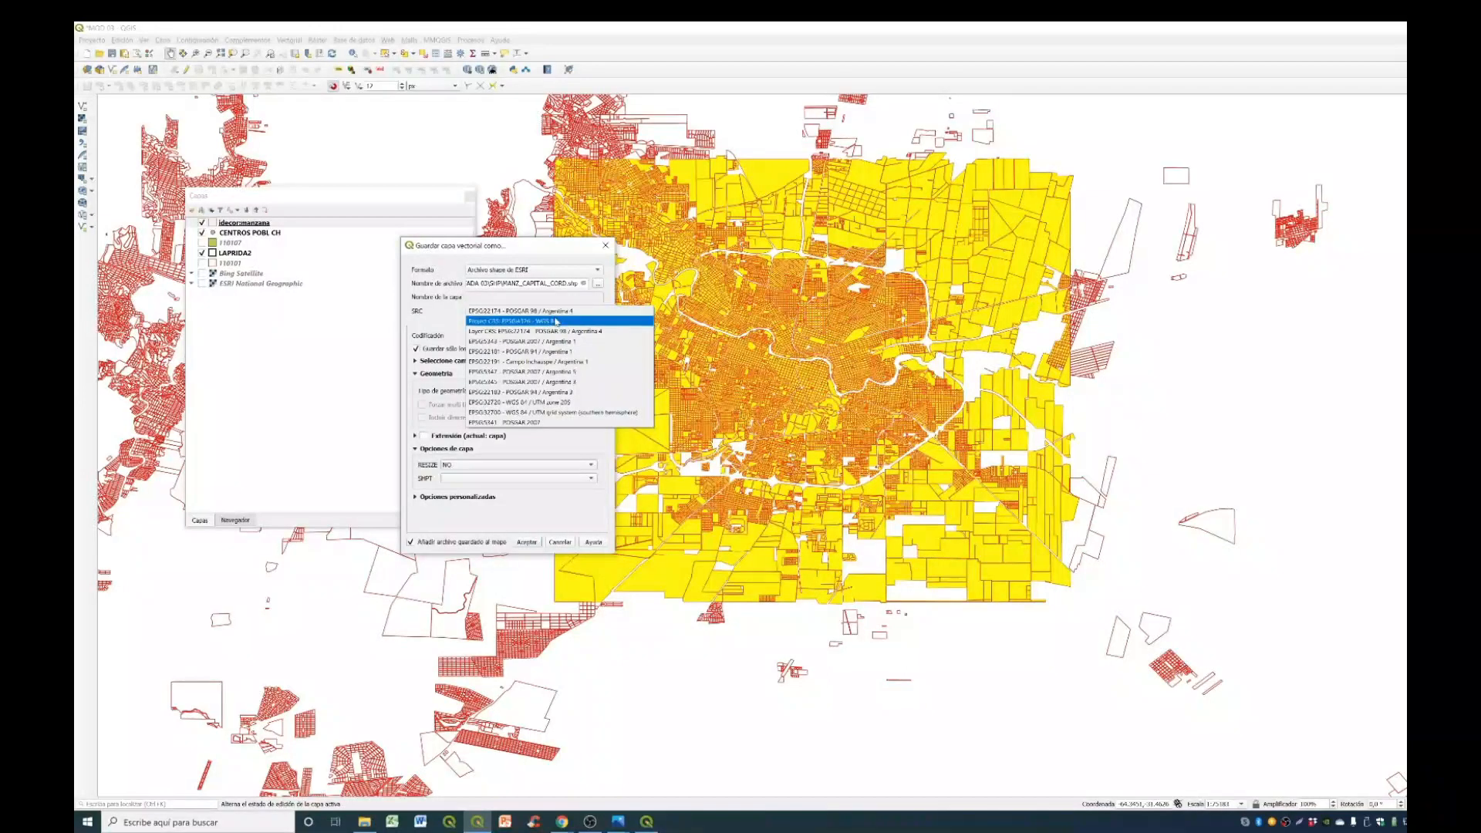
left_click(555, 321)
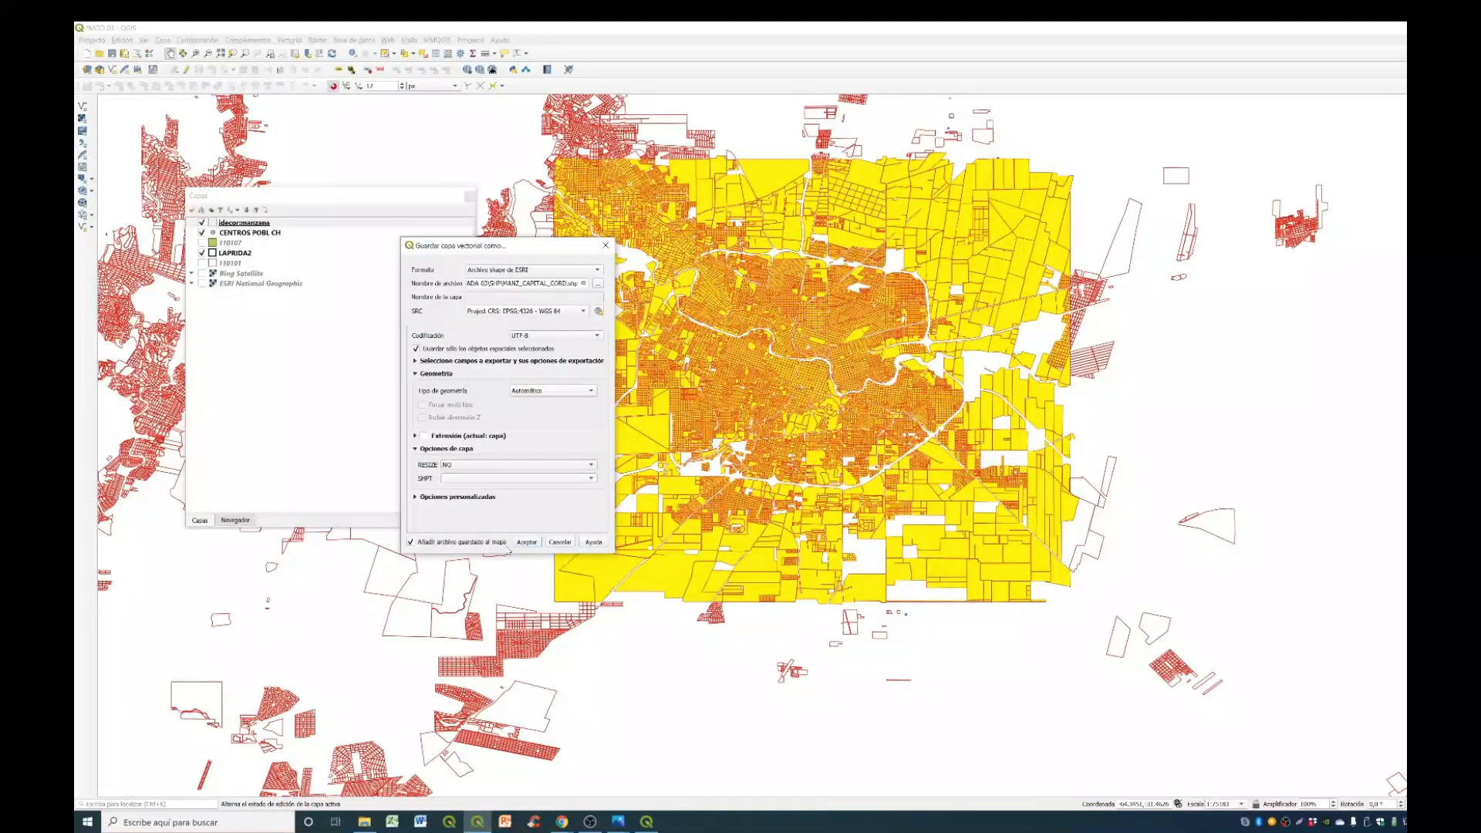
left_click(526, 542)
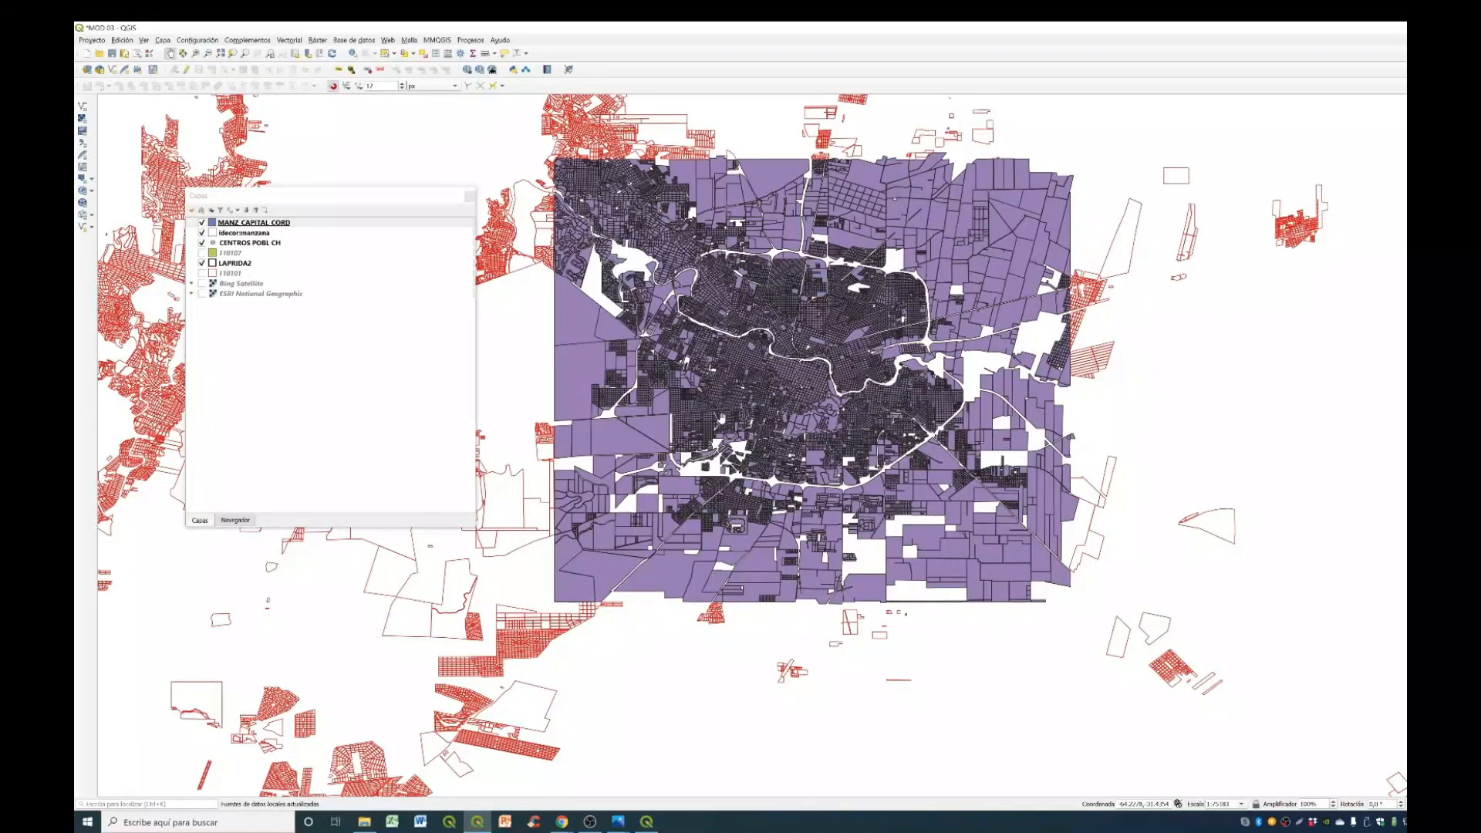
- Remove the idecor:manzana layer from the project
key("alt+Tab")
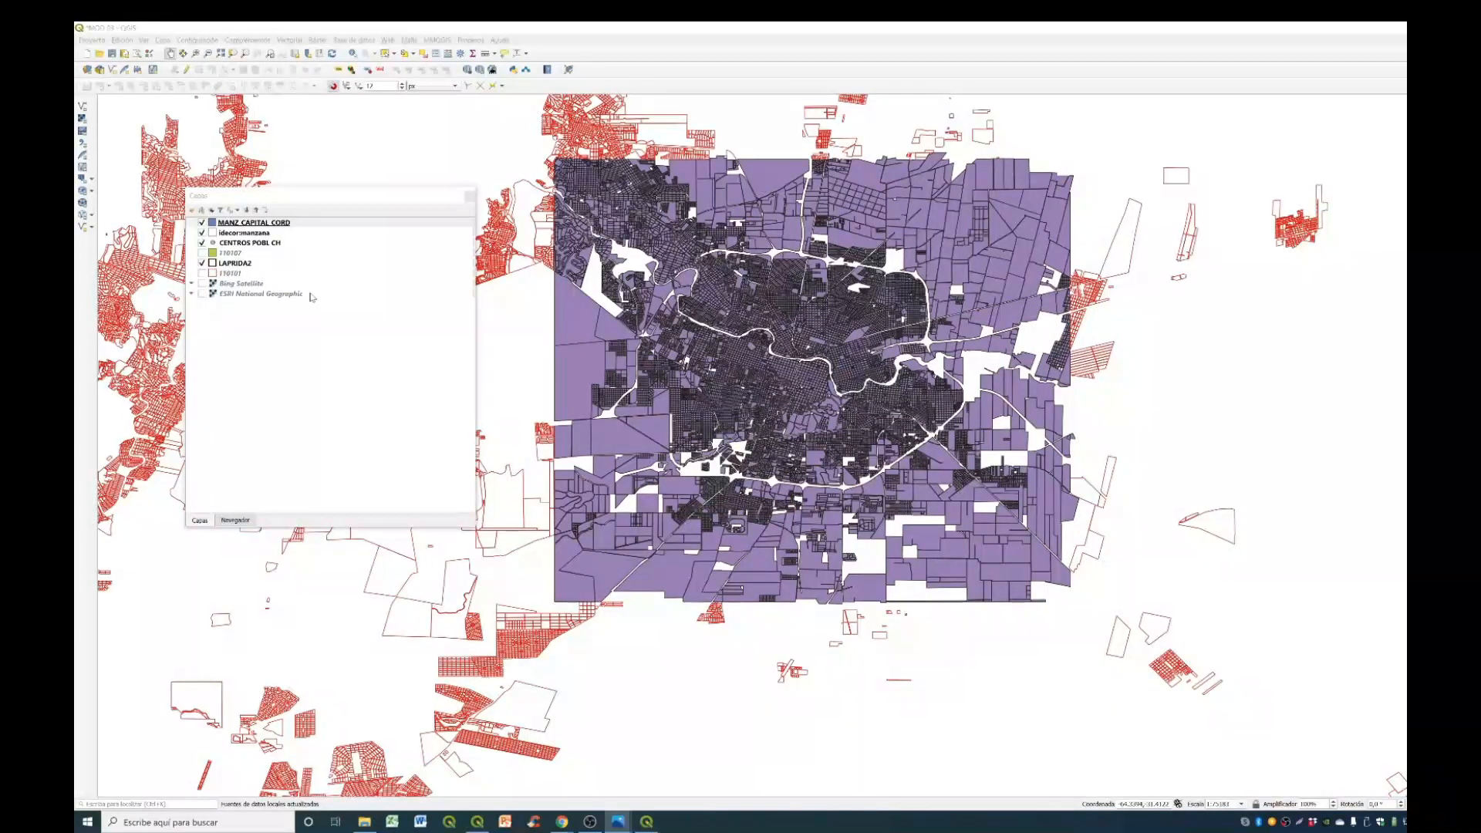
left_click(318, 234)
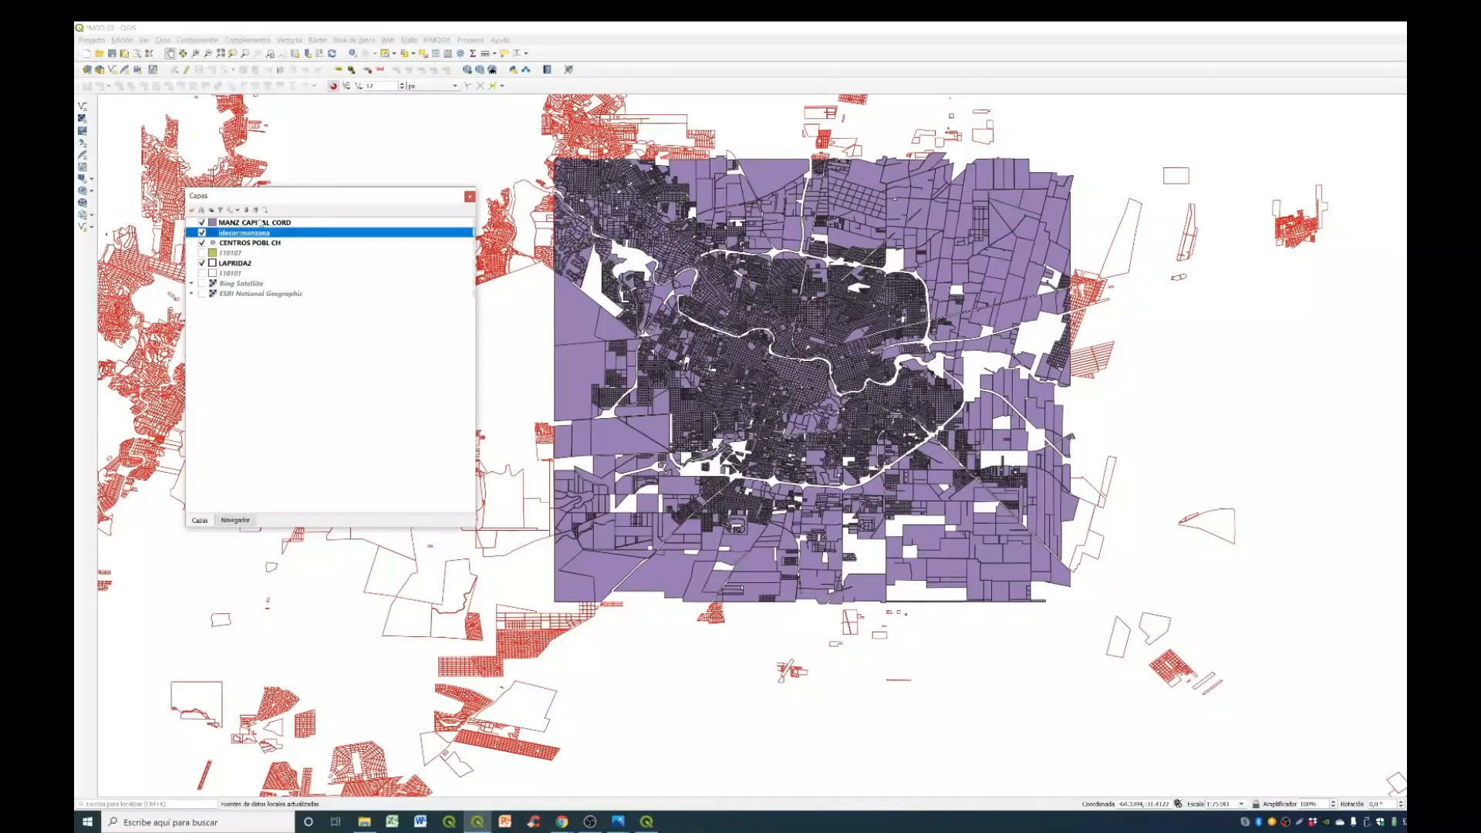
left_click(265, 210)
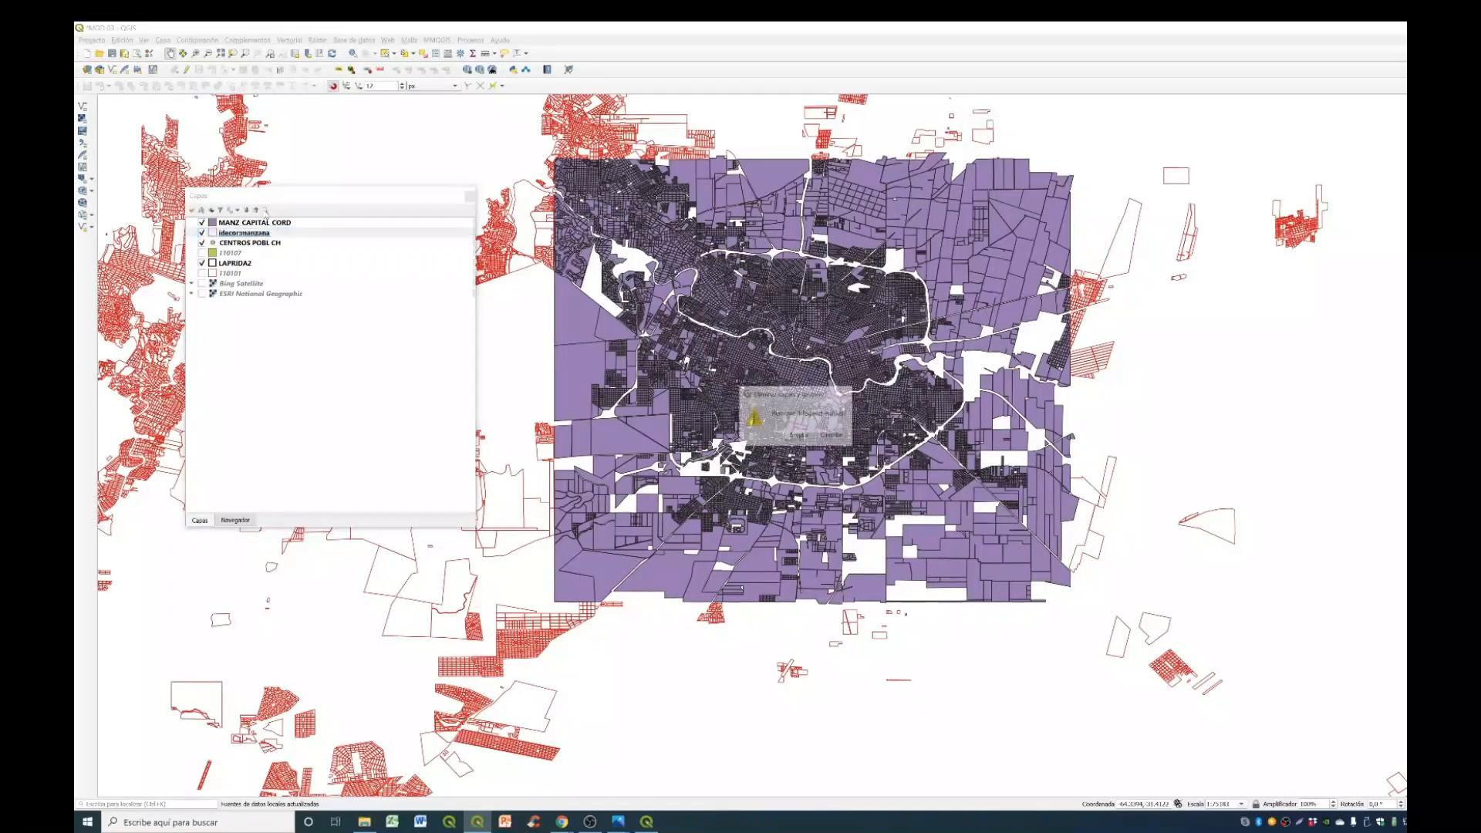
left_click(798, 435)
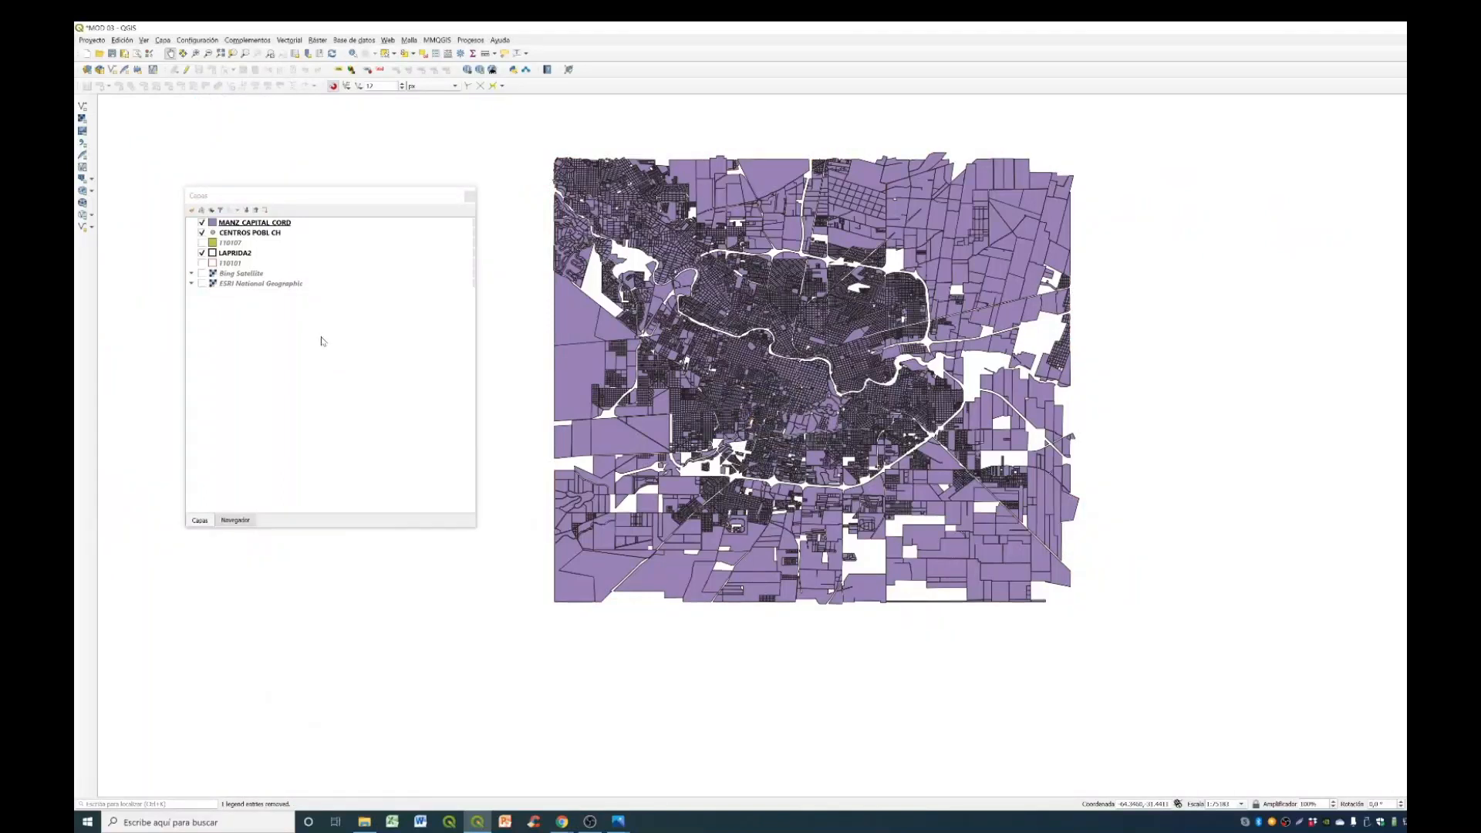
key("alt+Tab")
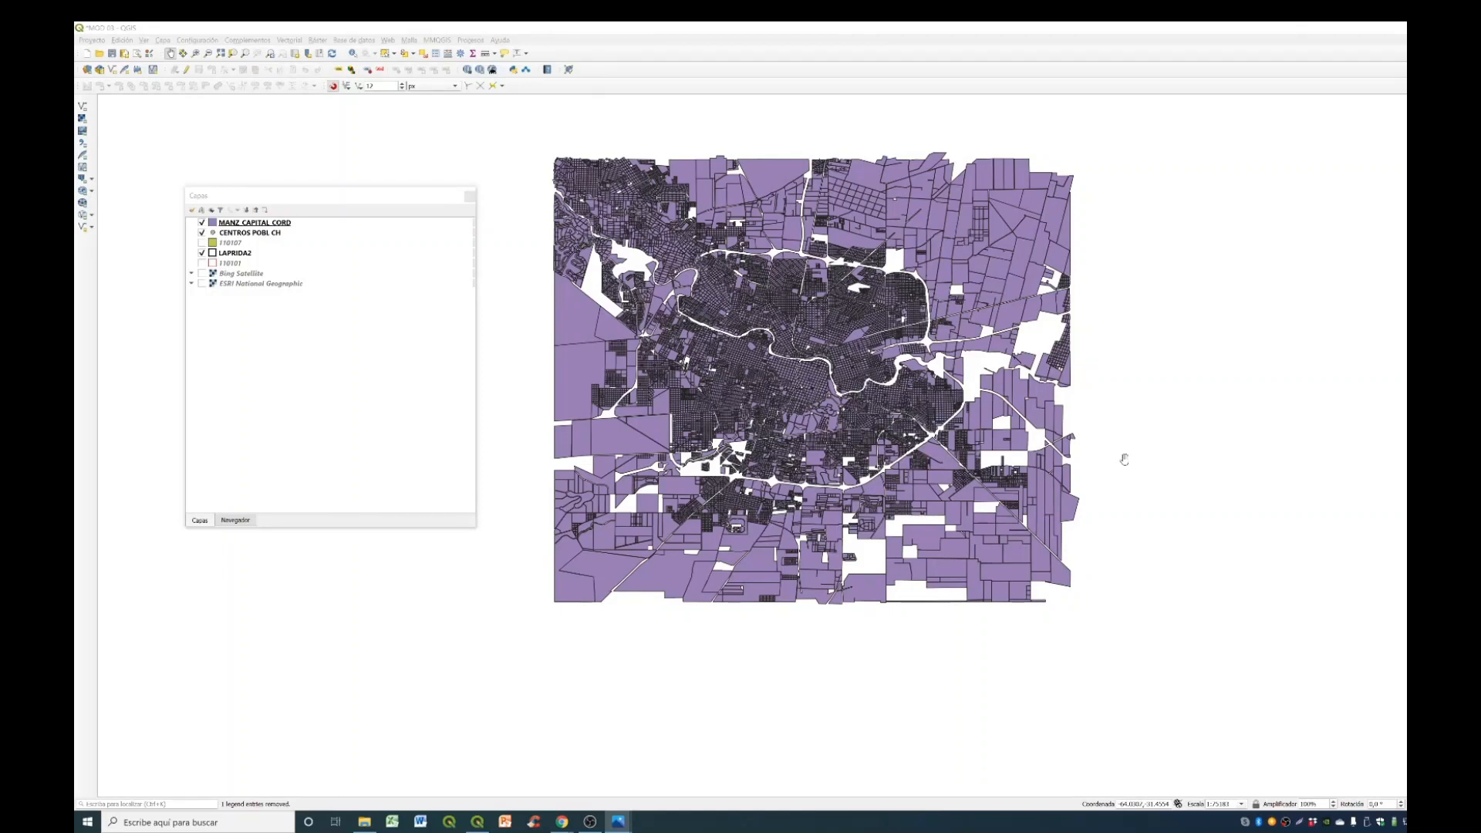
key("alt+Tab")
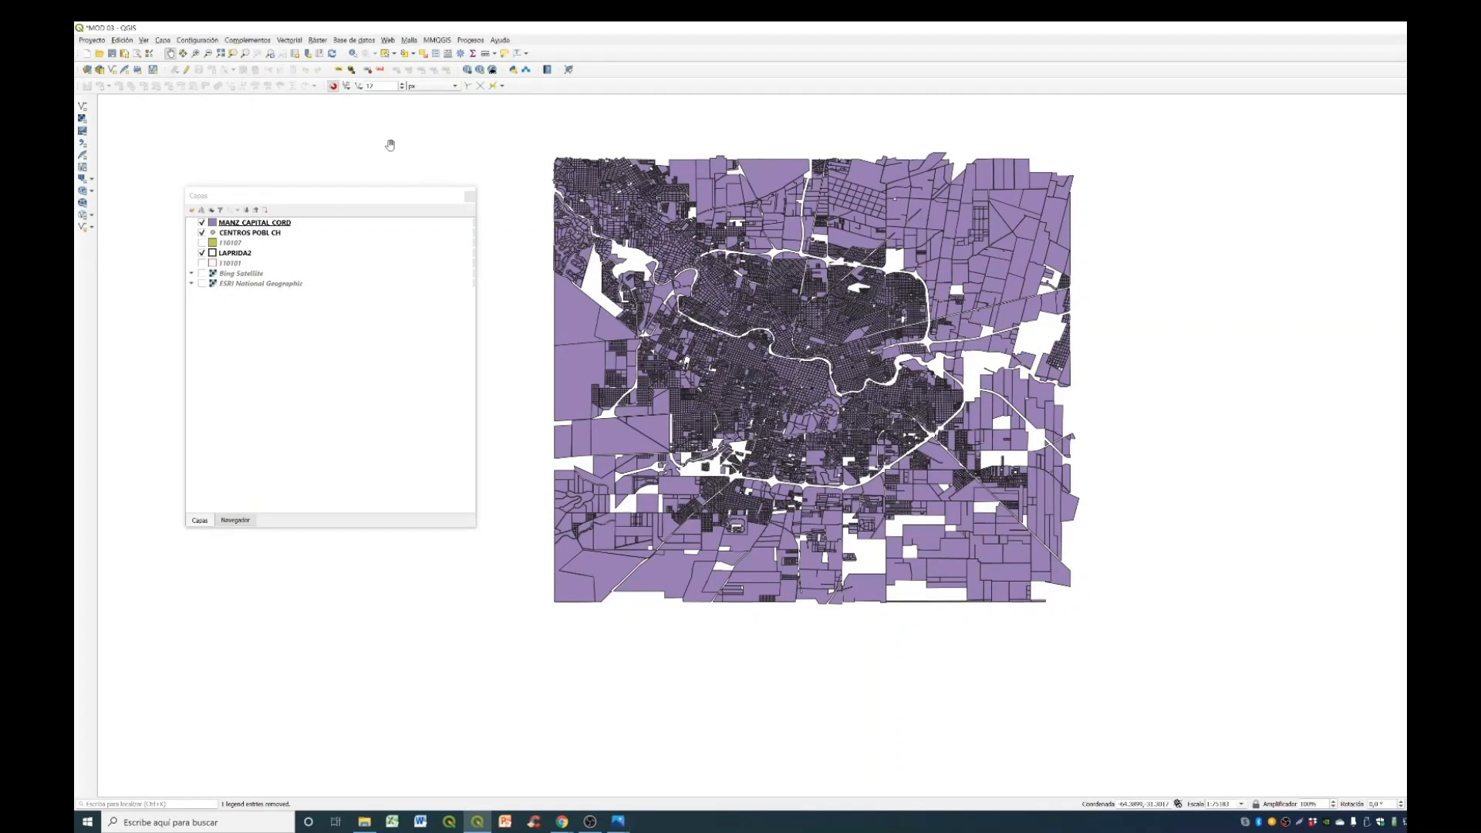
- Select a single large block in the northeast of the MANZ_CAPITAL_CORD layer with the area-or-single-feature selection tool
left_click(386, 54)
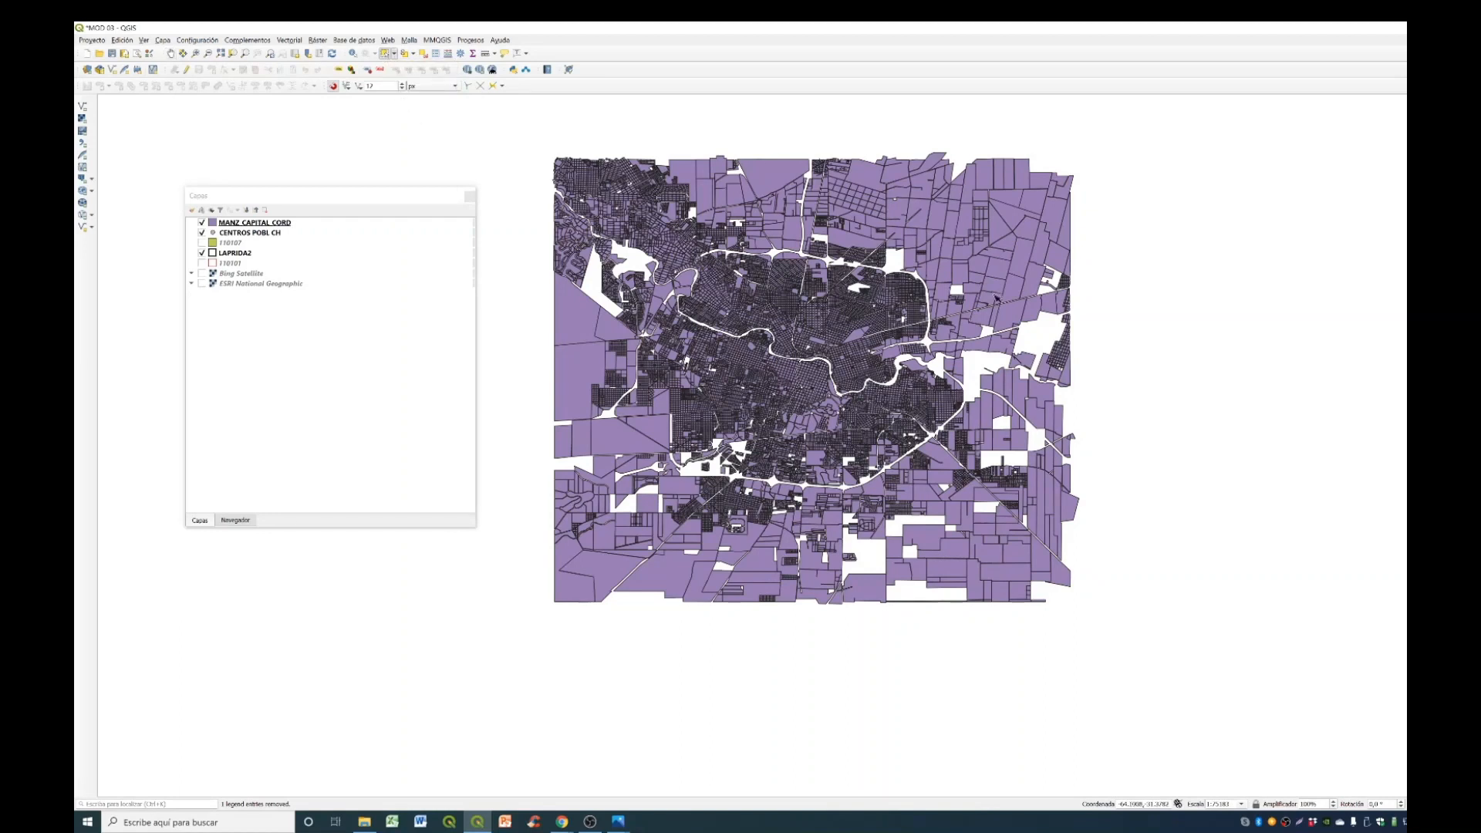
scroll(1091, 159, "up", 2)
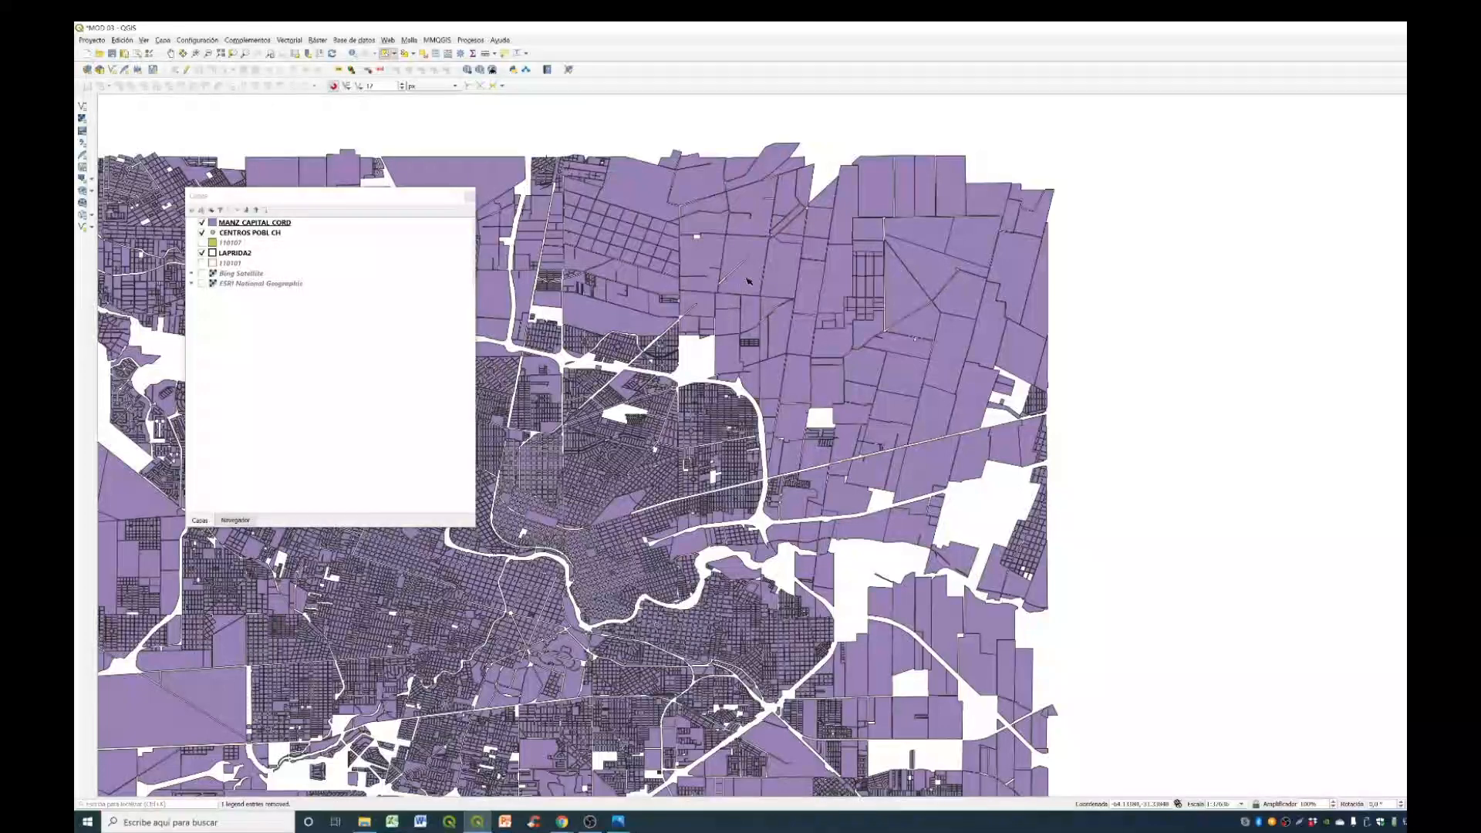
left_click(748, 278)
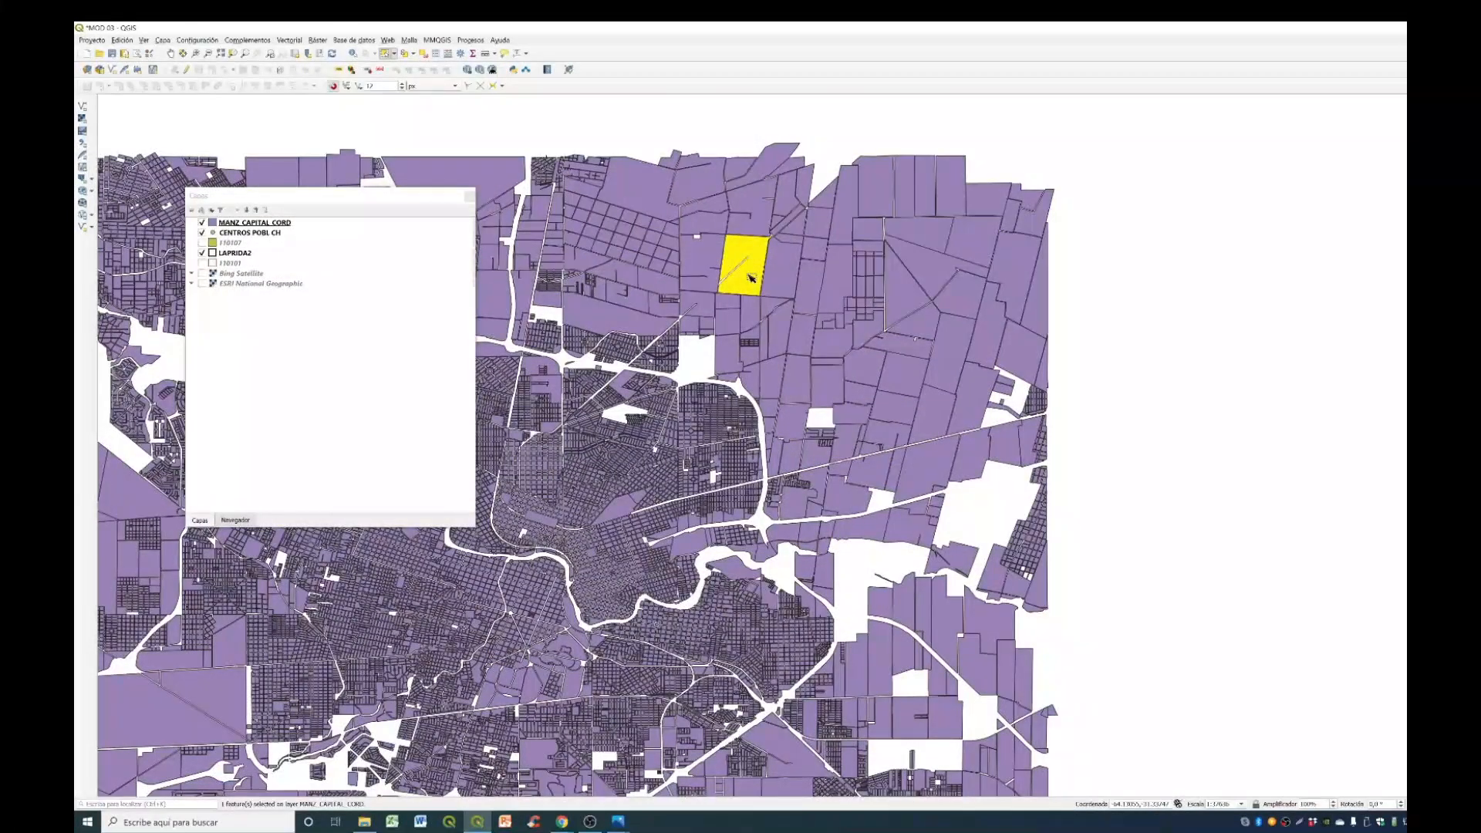
- Select the northeastern blocks with a rectangle, replace that with a larger rectangle selection, and clear it by picking an empty map area
left_click_drag(1180, 119, 822, 388)
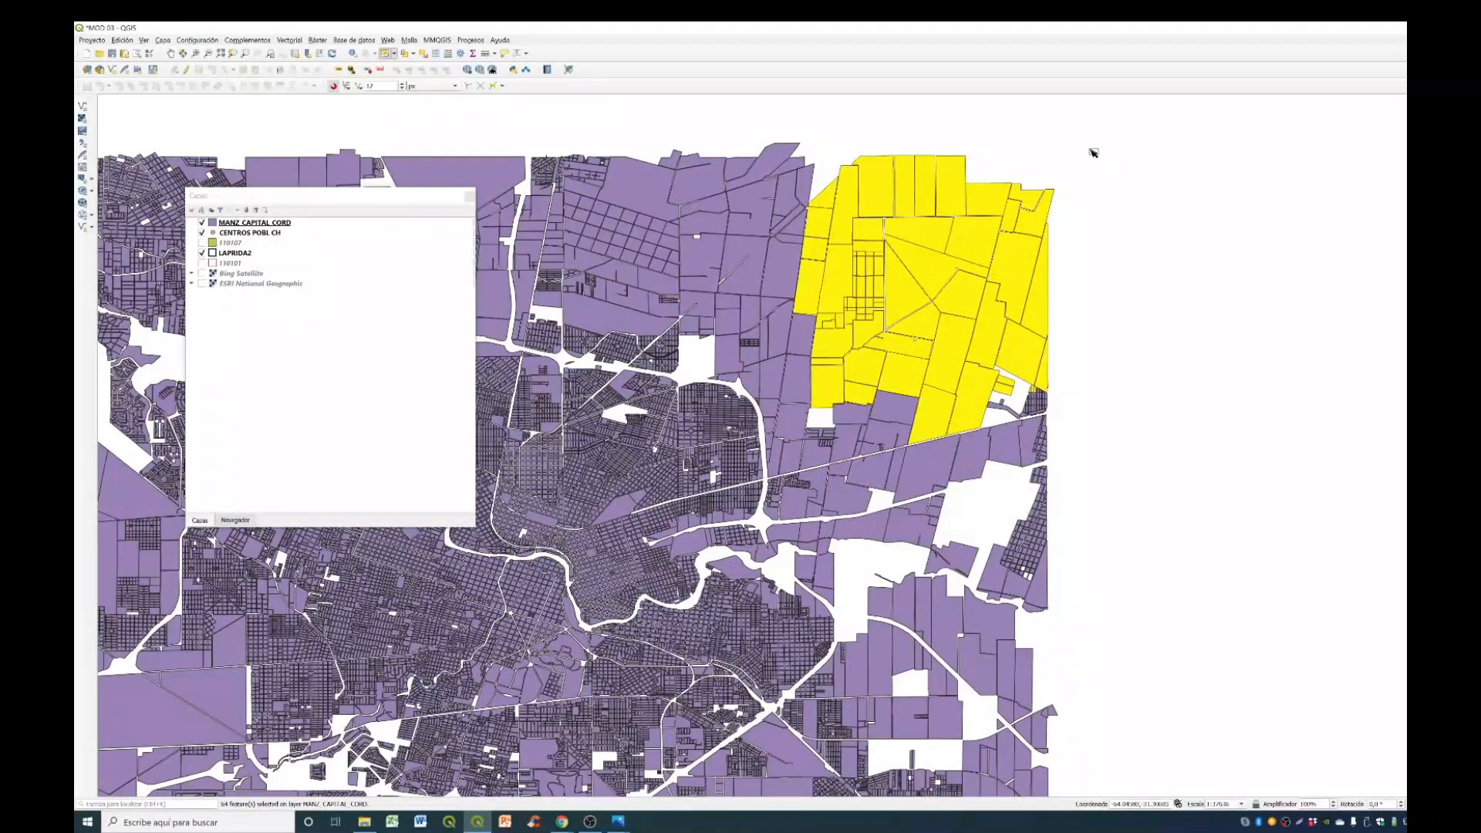
left_click_drag(1145, 145, 703, 528)
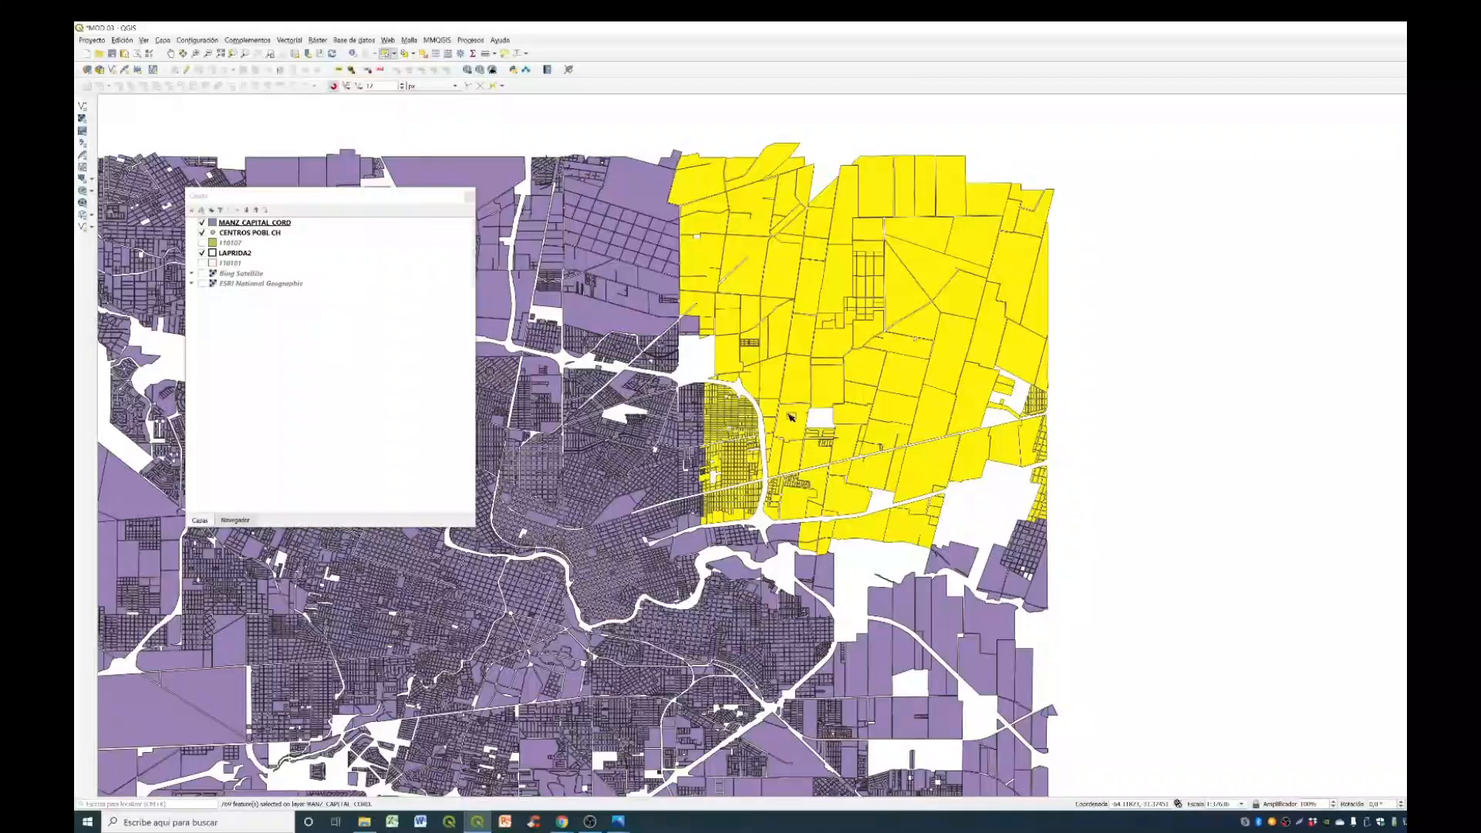
left_click(638, 132)
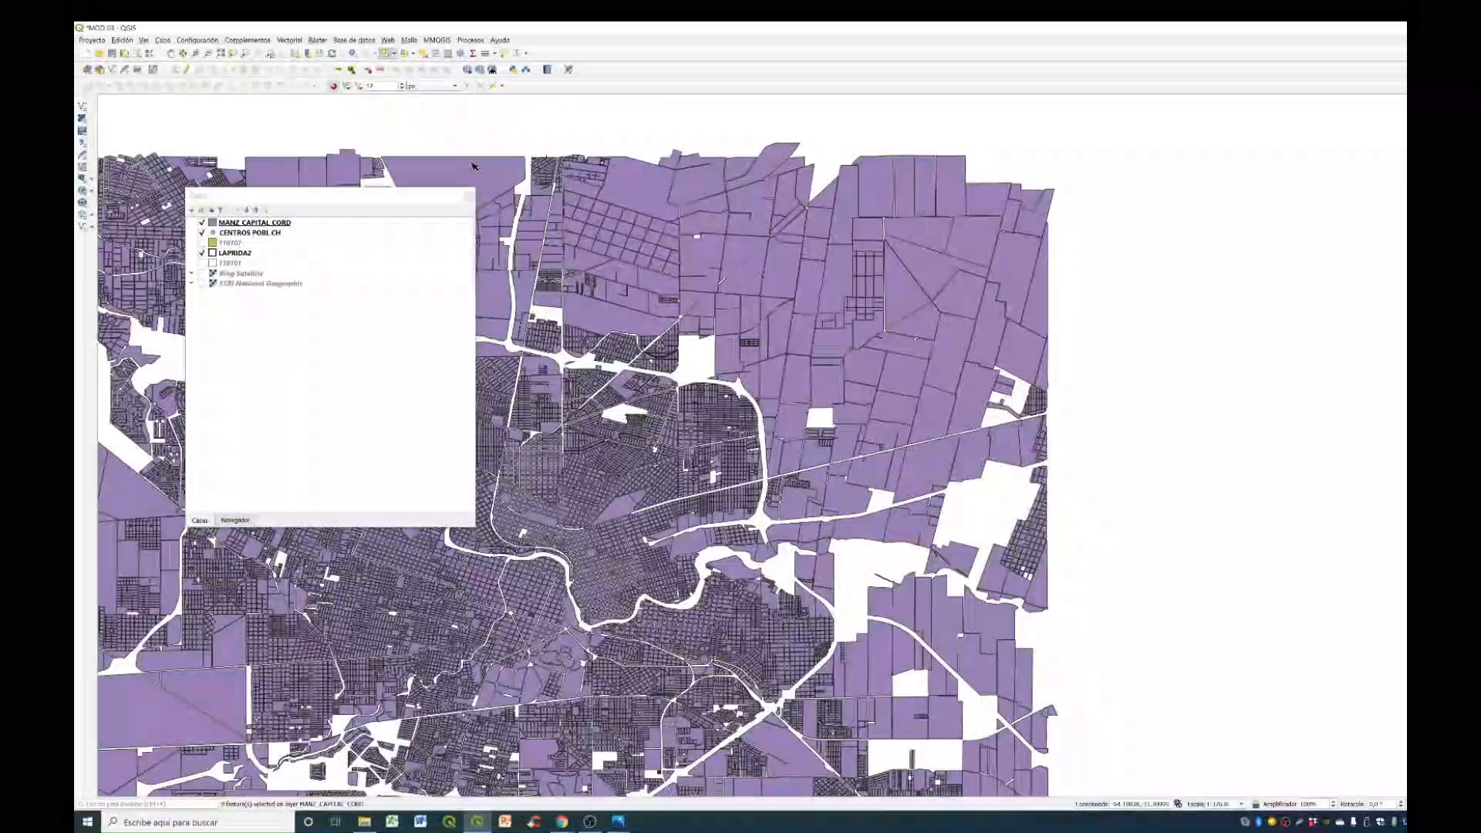
- Select the blocks touched by a five-vertex polygon over the northeast of the city, and deselect the features in all layers
left_click(394, 54)
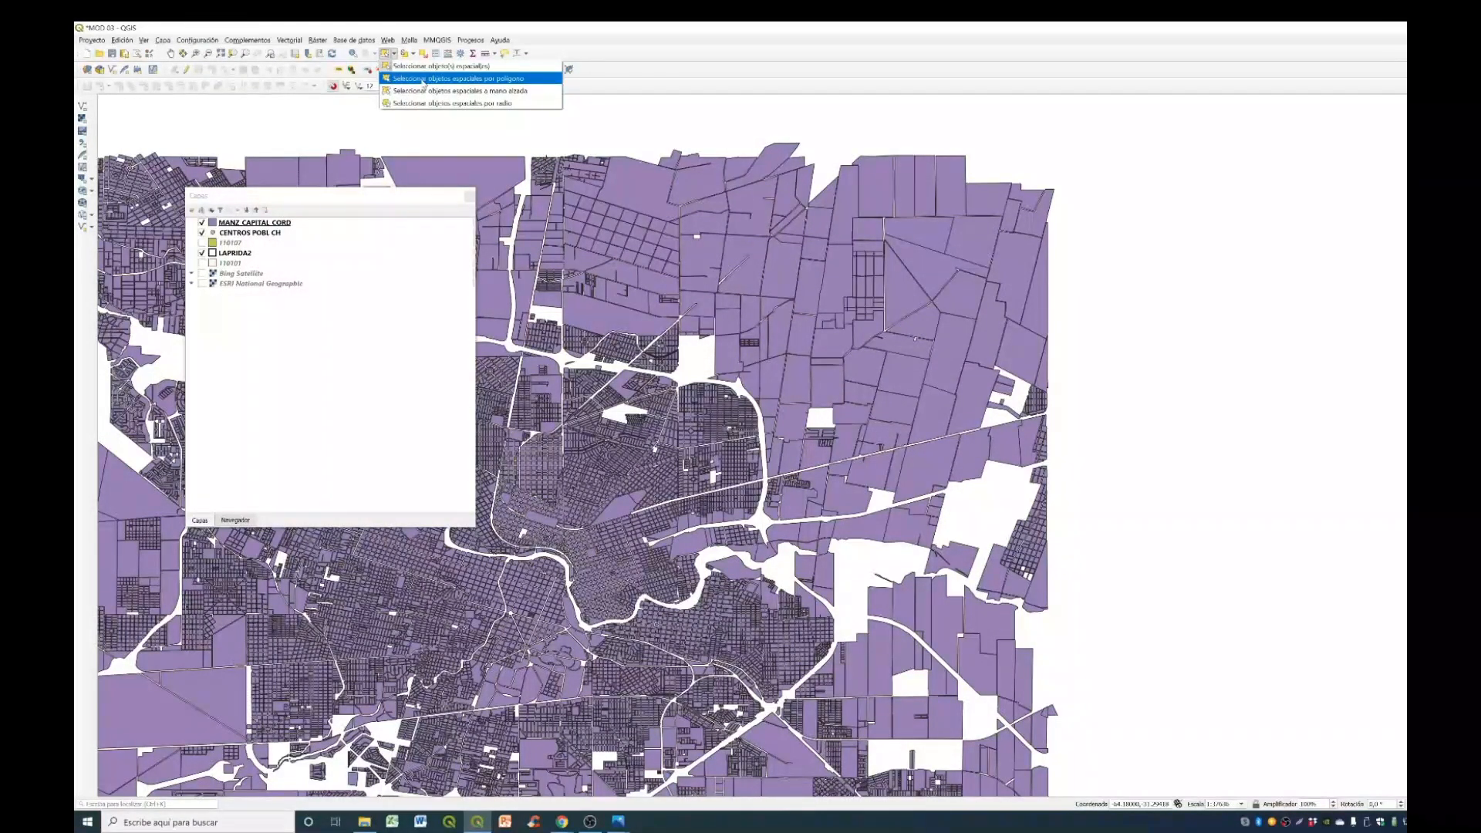
left_click(423, 78)
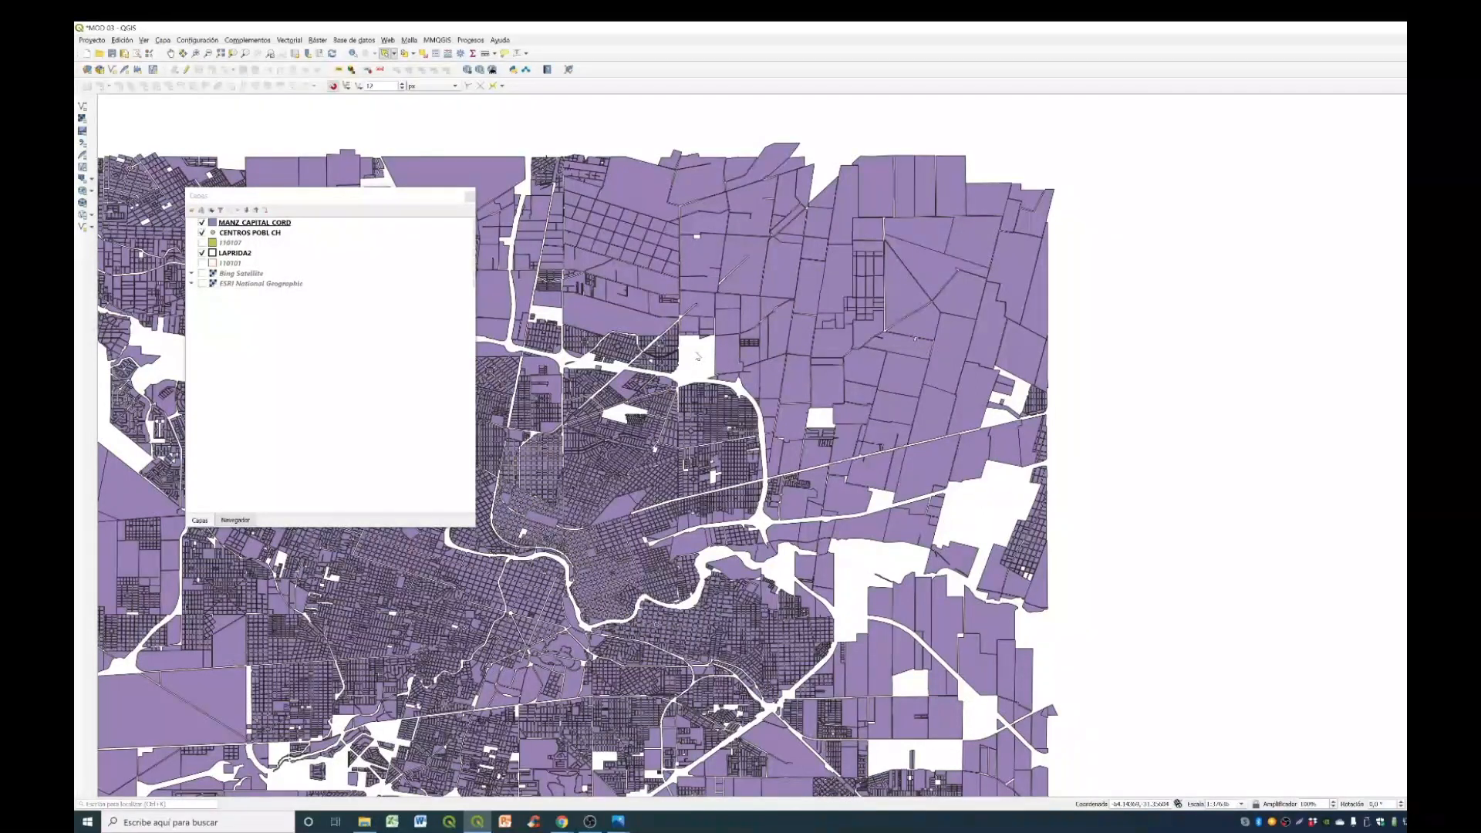
left_click(959, 303)
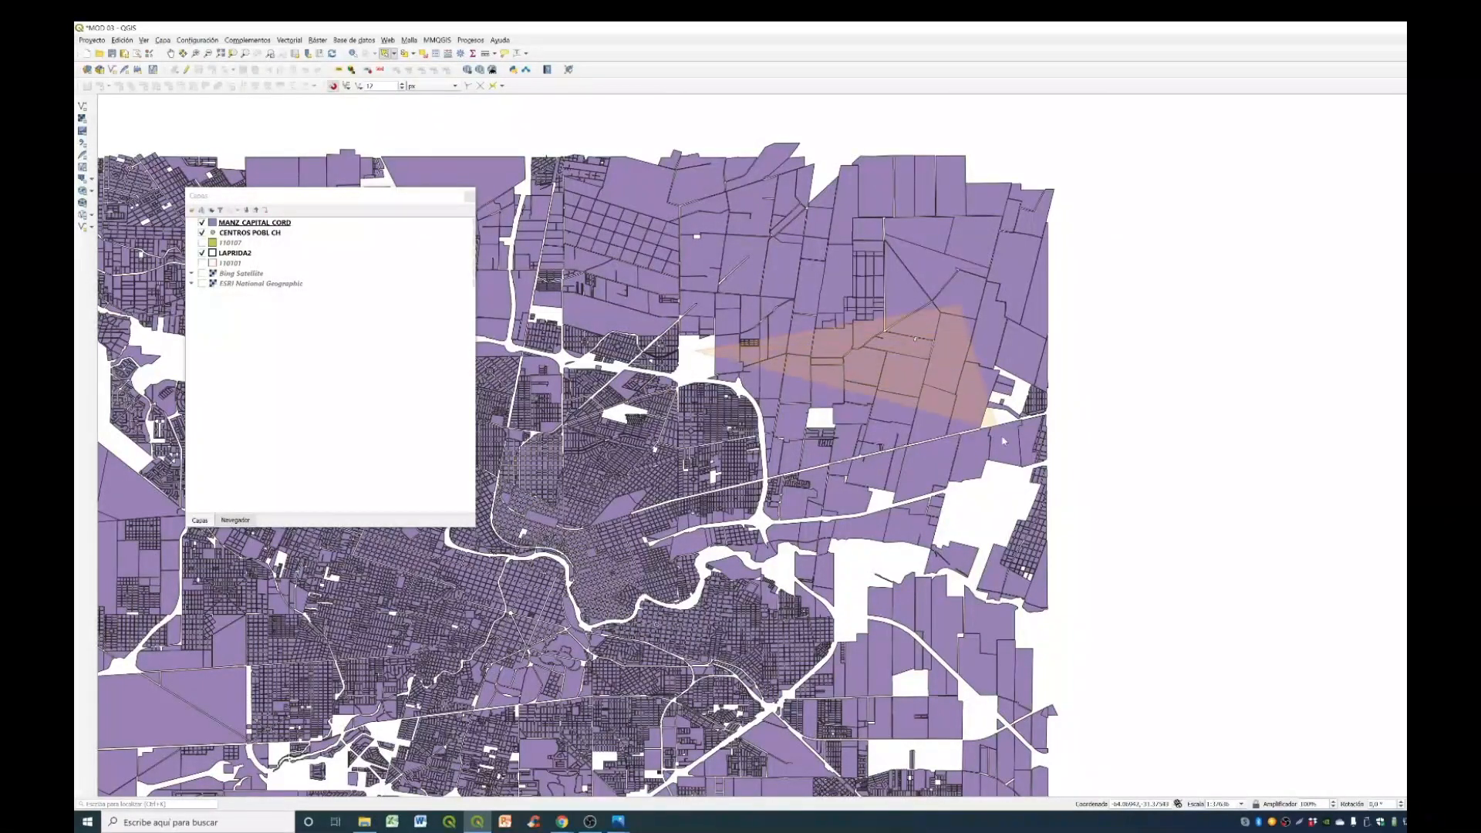
left_click(997, 496)
left_click(735, 550)
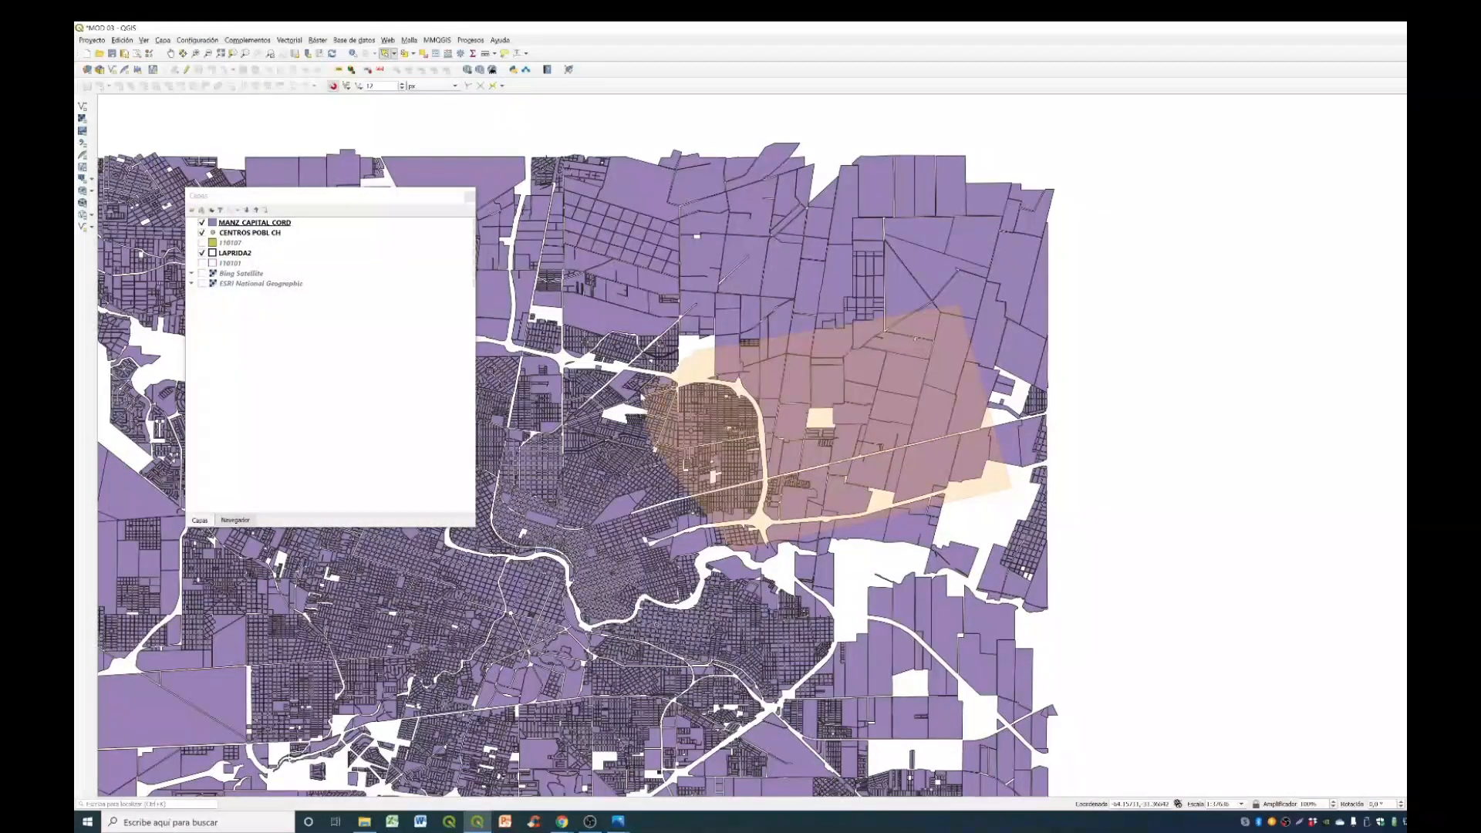
right_click(604, 389)
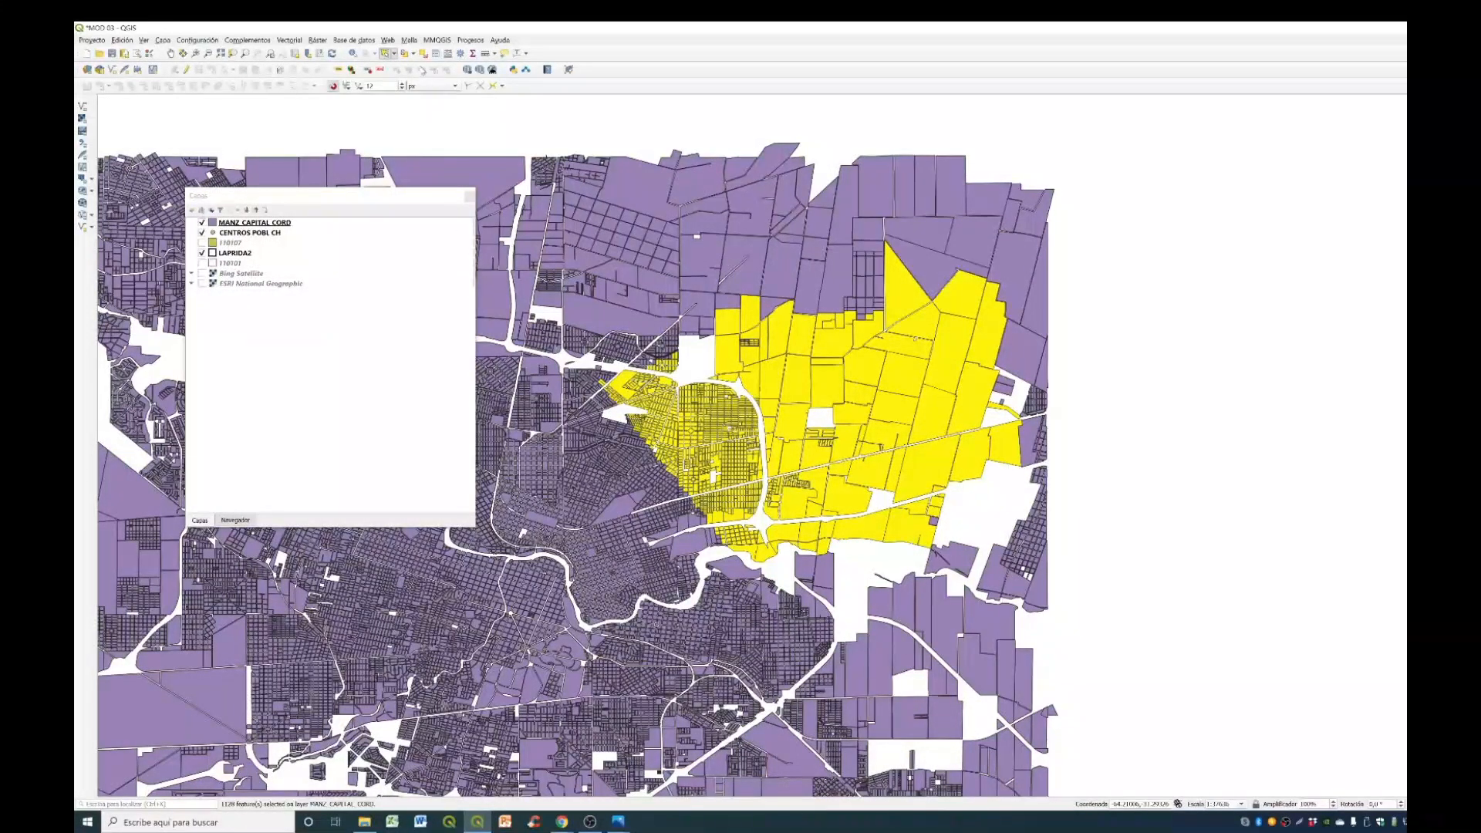
left_click(424, 56)
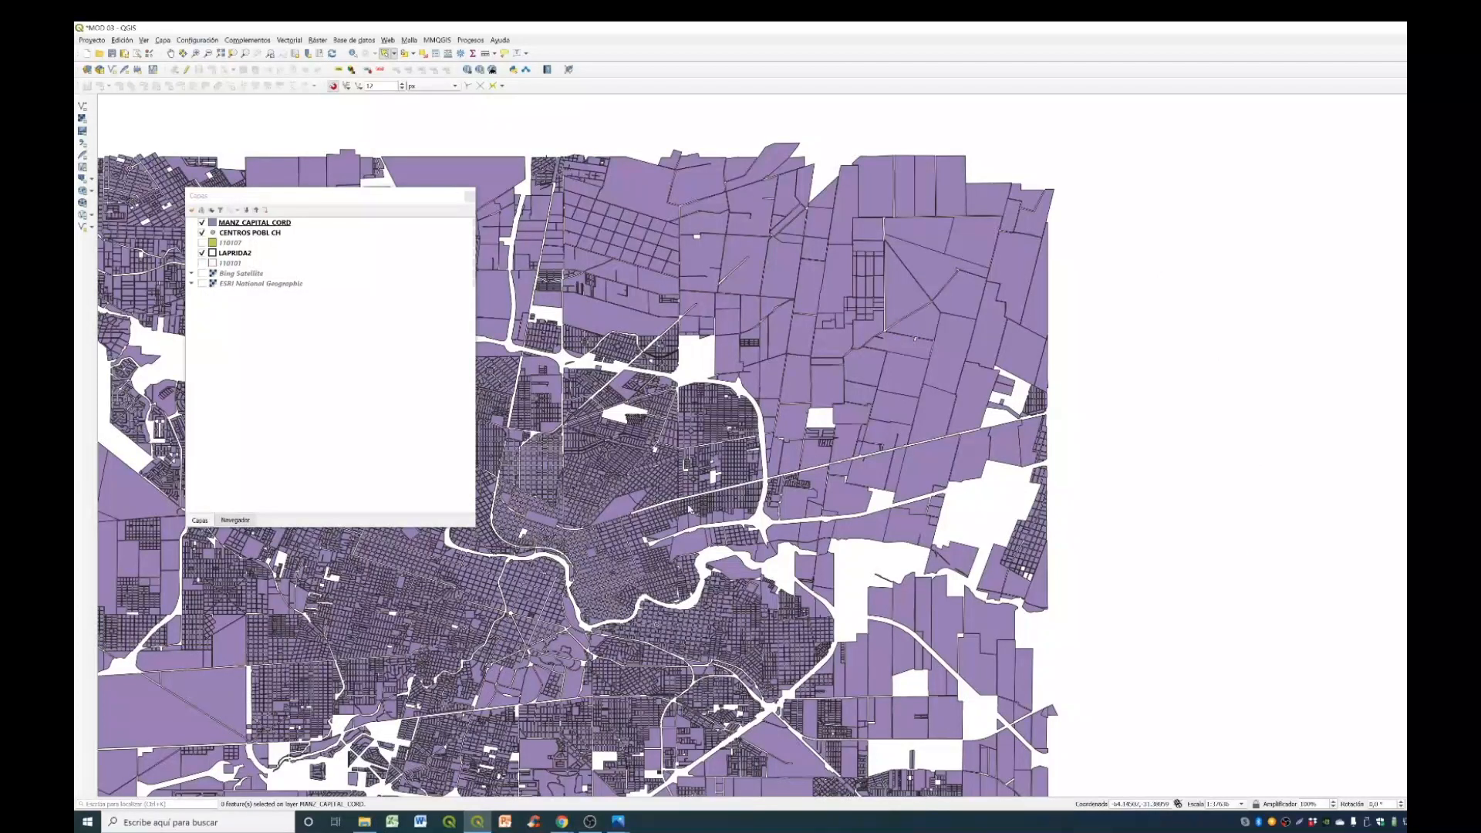
- Select an irregular group of north-central and northeastern blocks with a freehand selection outline
left_click(394, 54)
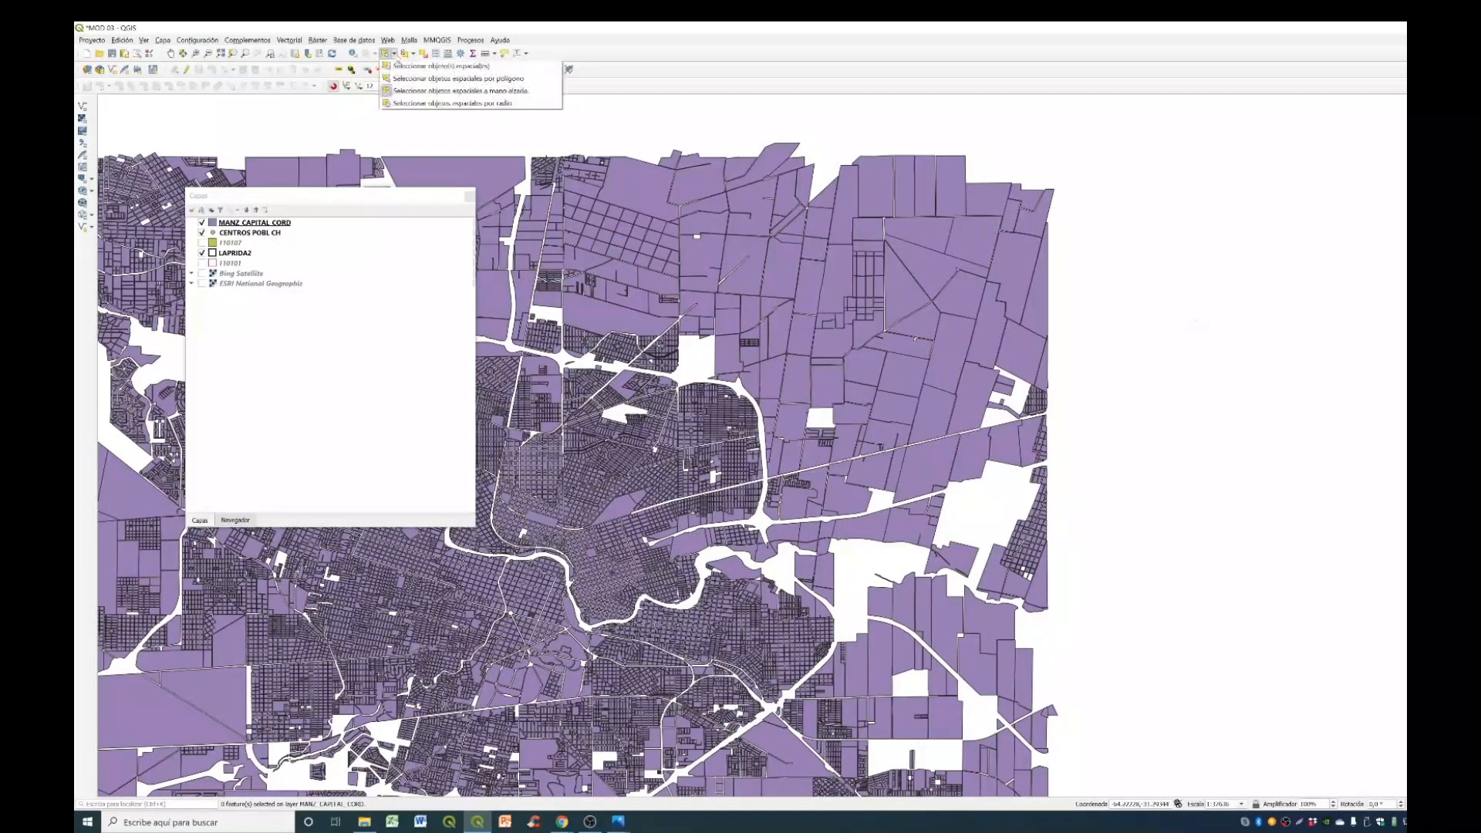
left_click(411, 91)
mouse_move(1001, 495)
left_mouse_down()
mouse_move(990, 417)
mouse_move(794, 312)
mouse_move(670, 331)
mouse_move(598, 361)
mouse_move(533, 474)
mouse_move(580, 532)
mouse_move(764, 519)
mouse_move(833, 471)
mouse_move(870, 468)
mouse_move(965, 511)
mouse_move(992, 505)
left_mouse_up()
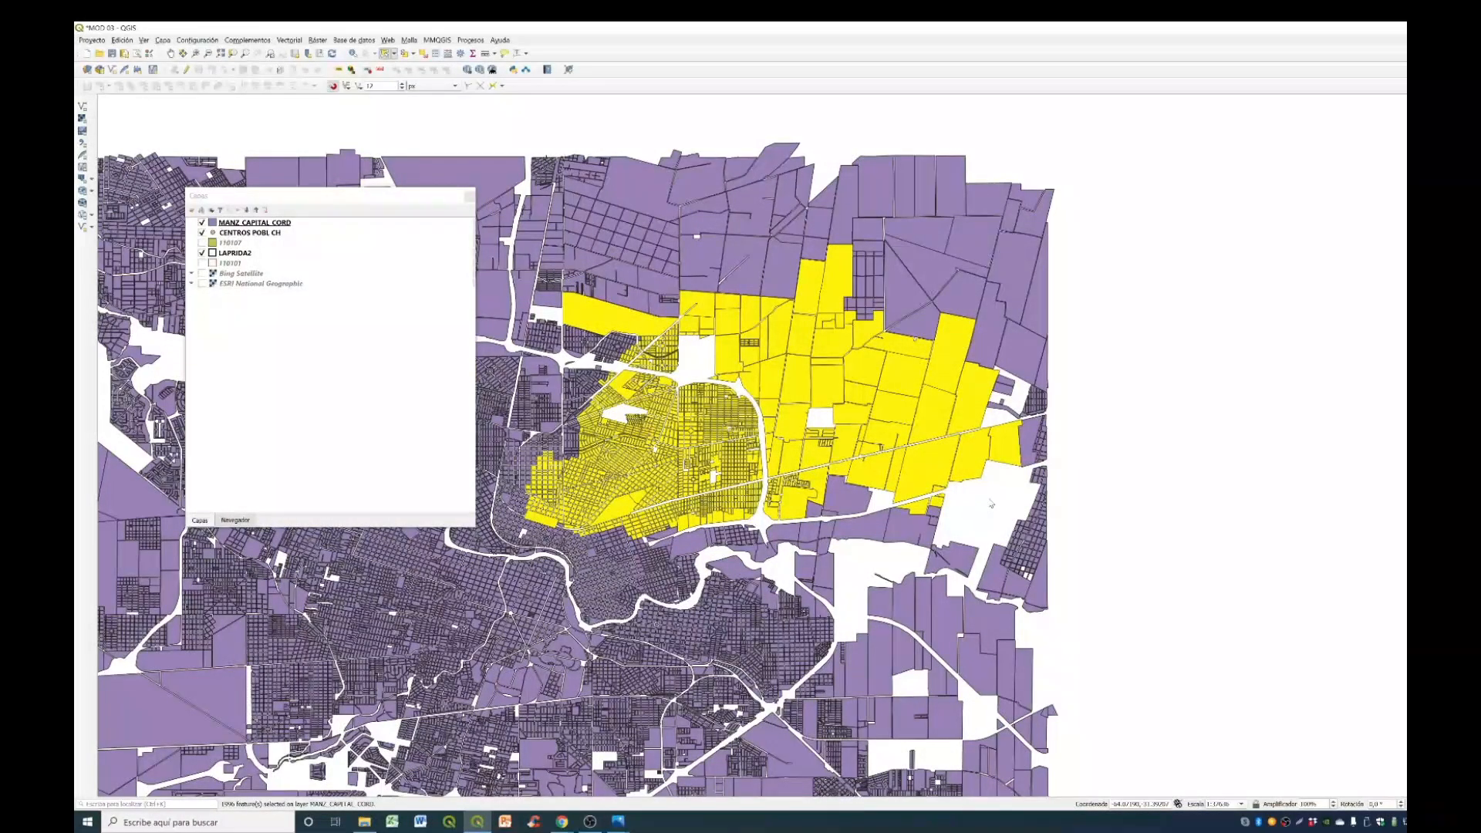
- Select the blocks within a small radius around the river bend east of the centre, and clear the selection using circles over empty areas
left_click(394, 54)
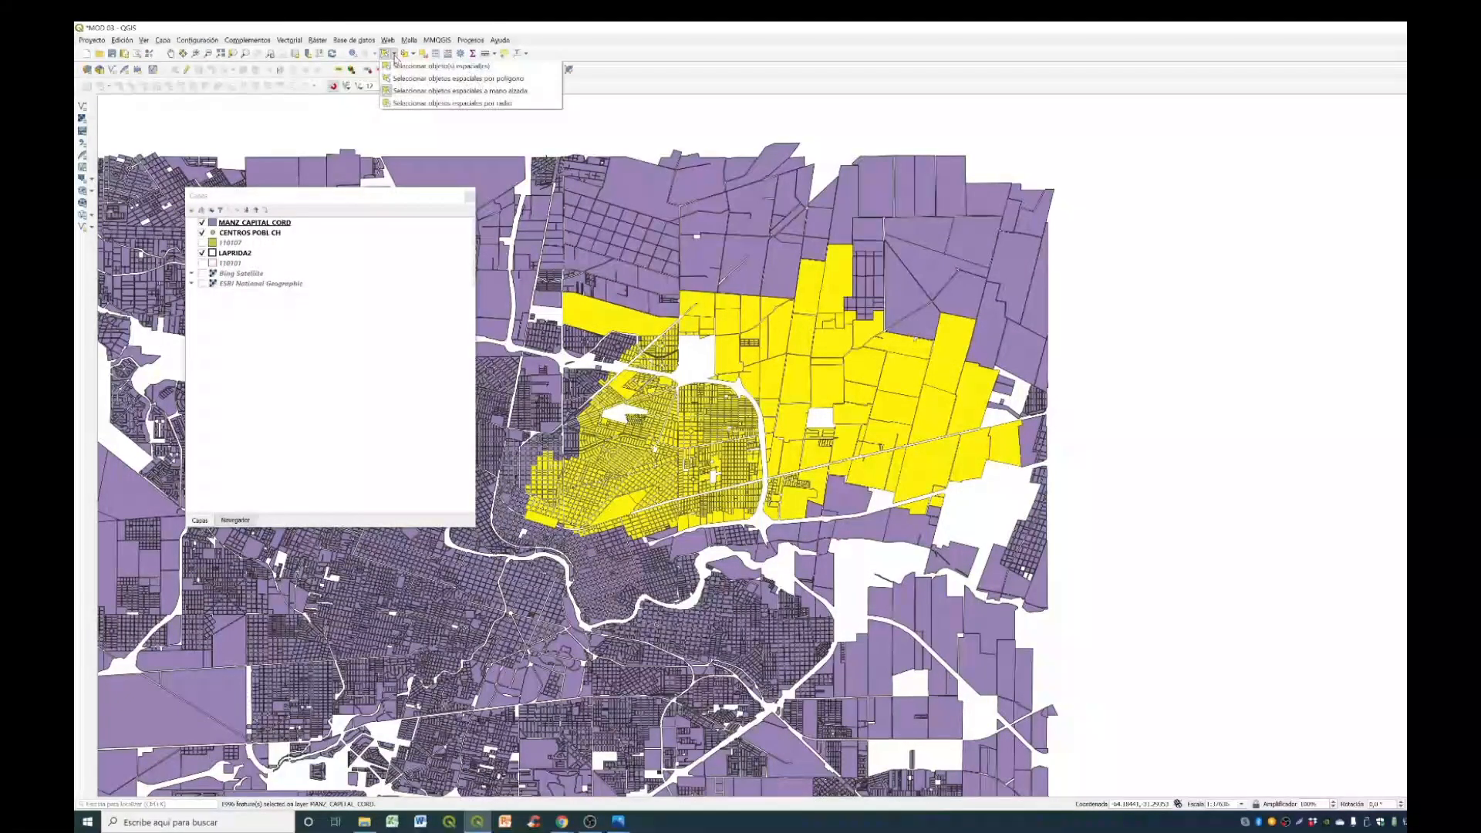
left_click(414, 103)
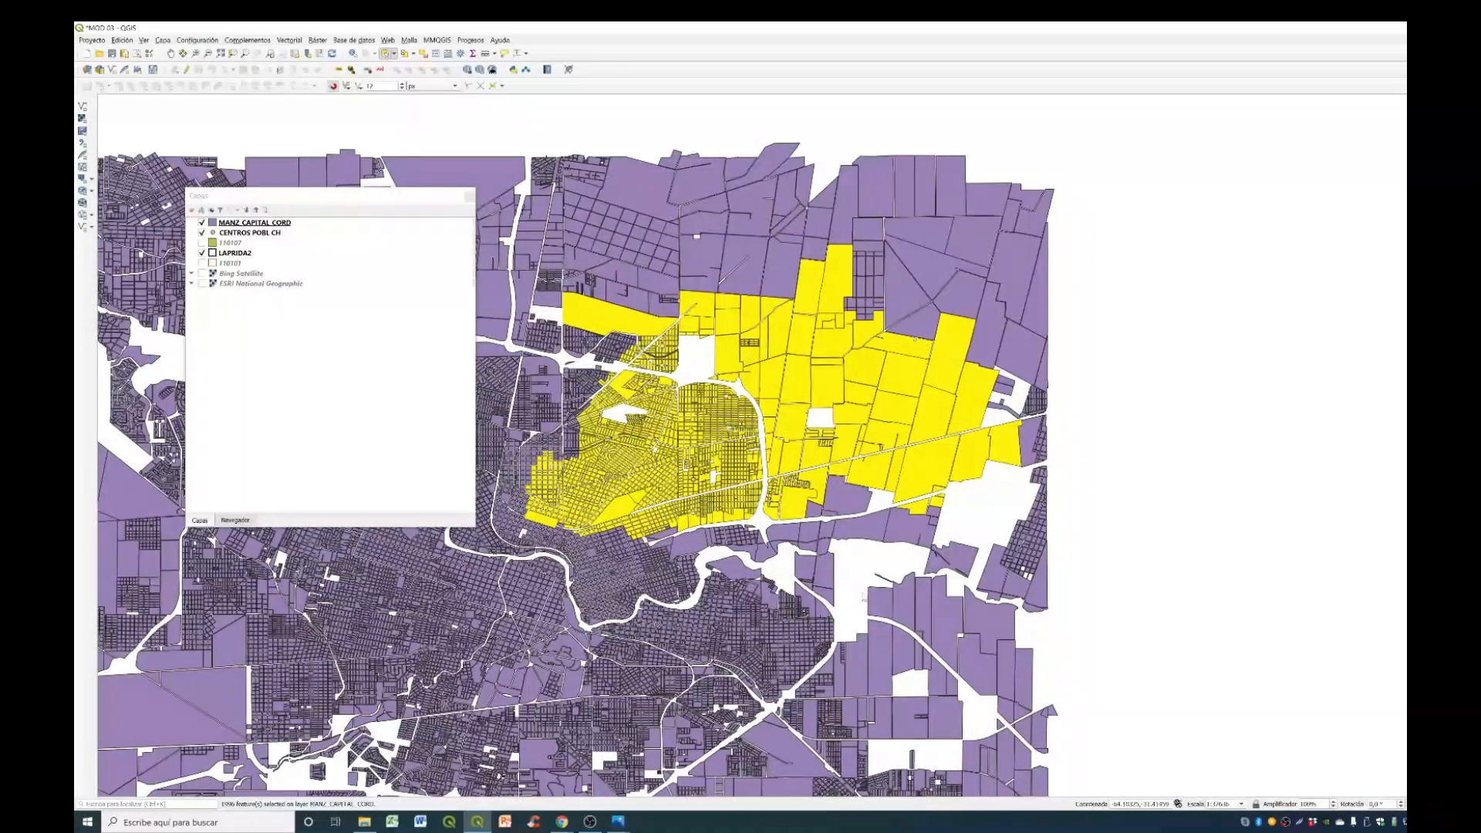
left_click(784, 572)
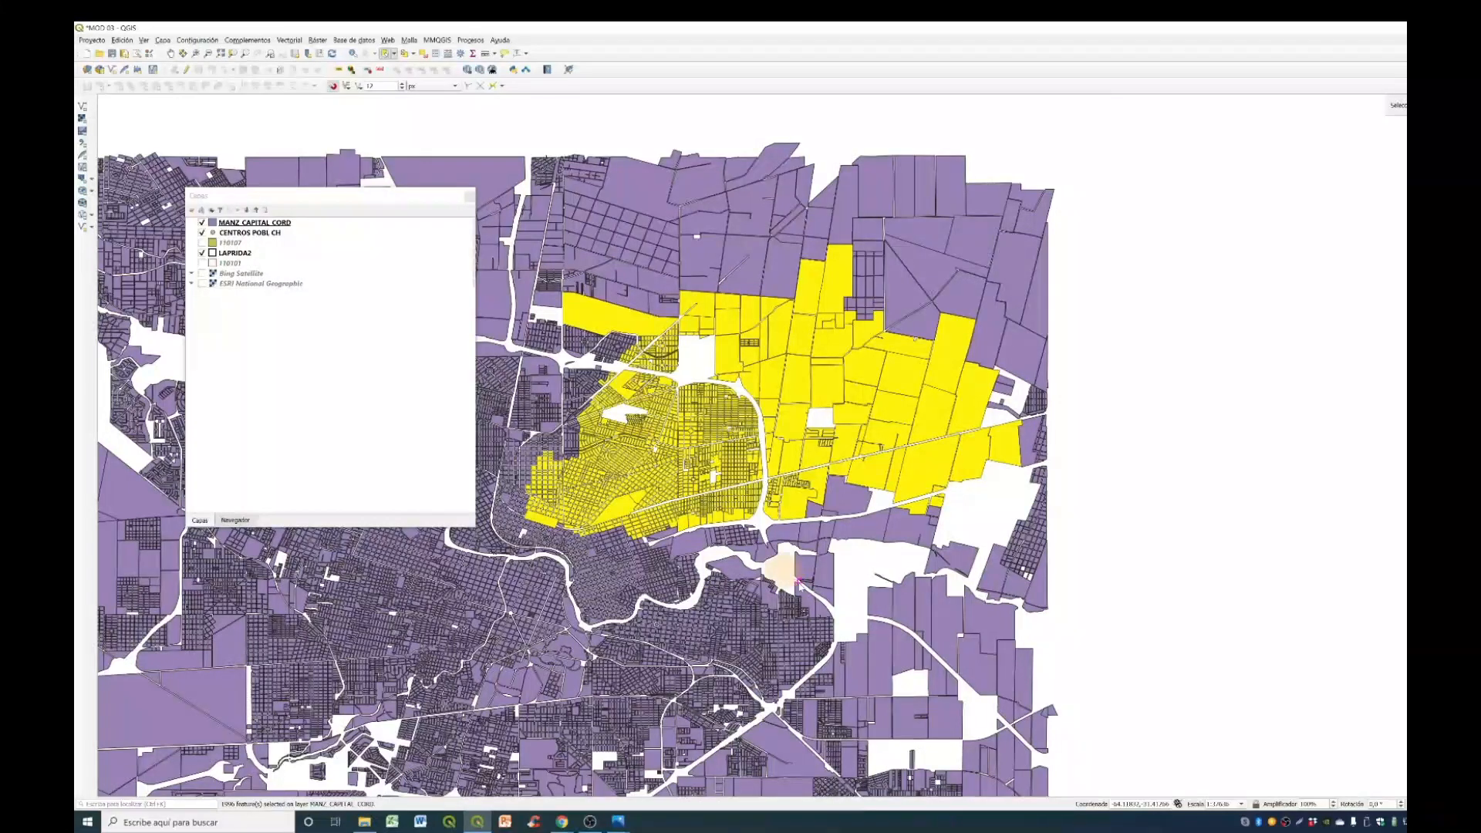
left_click(819, 603)
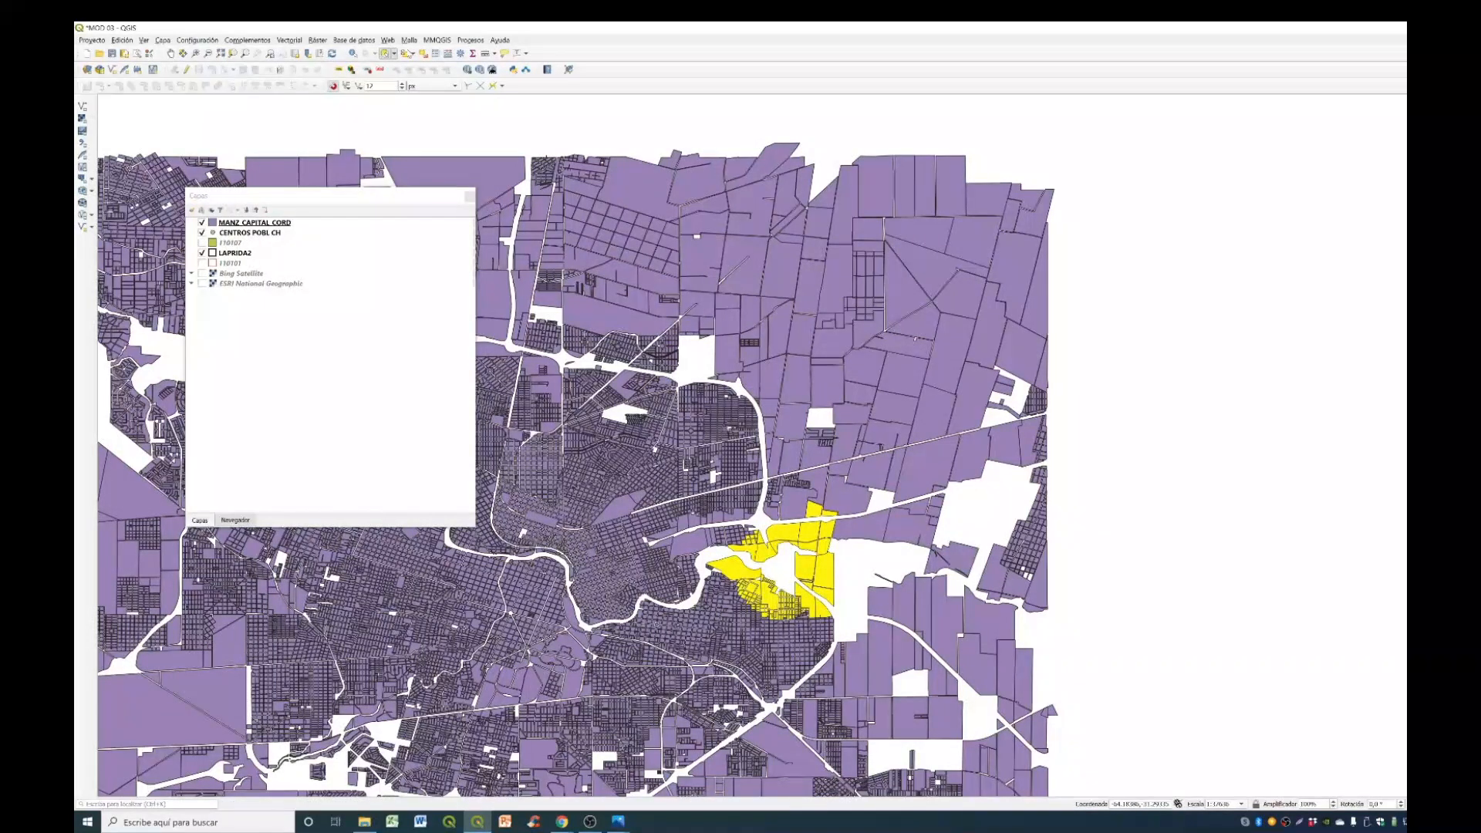
left_click(699, 359)
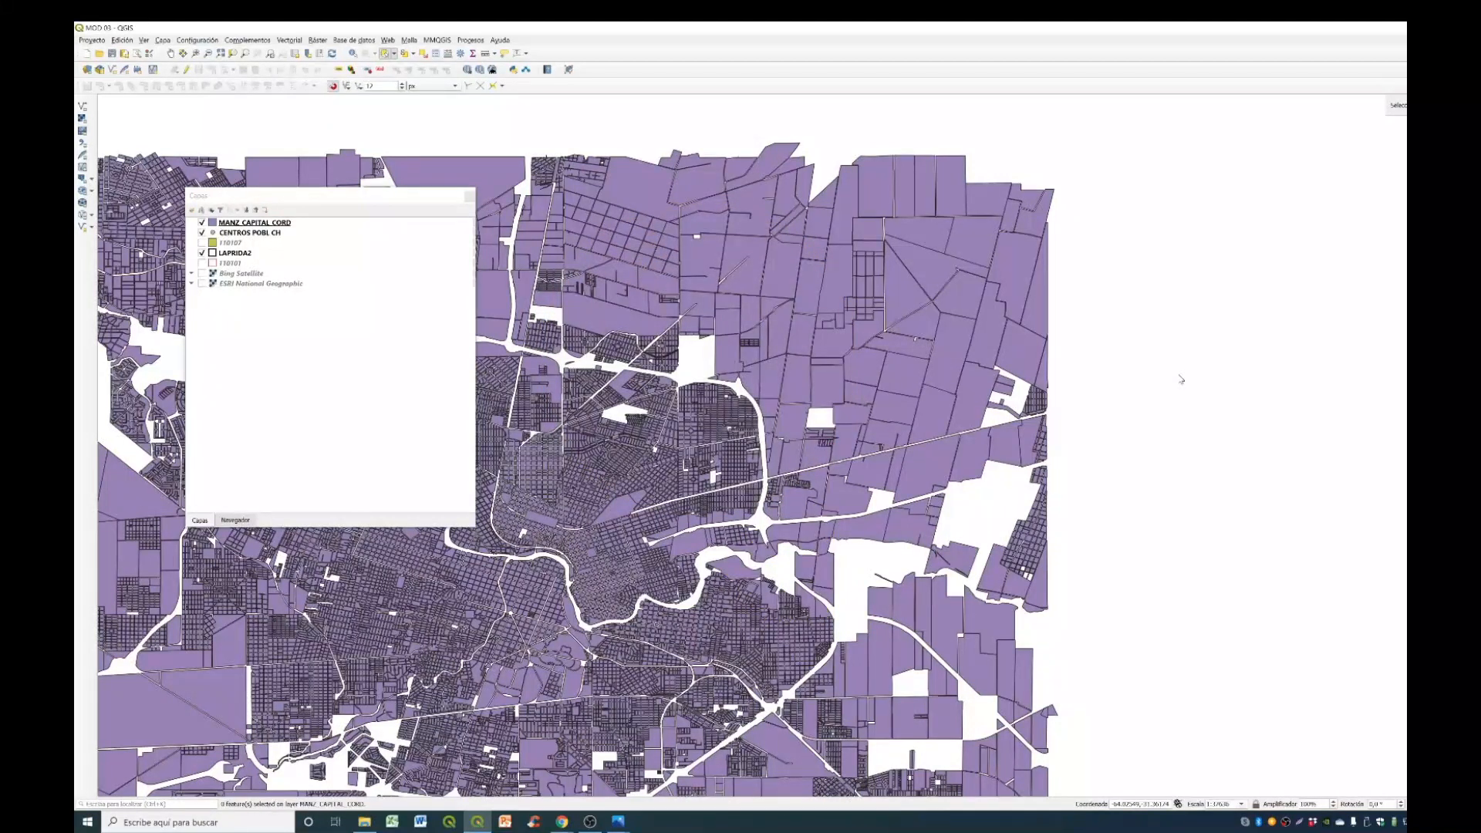
left_click(1180, 377)
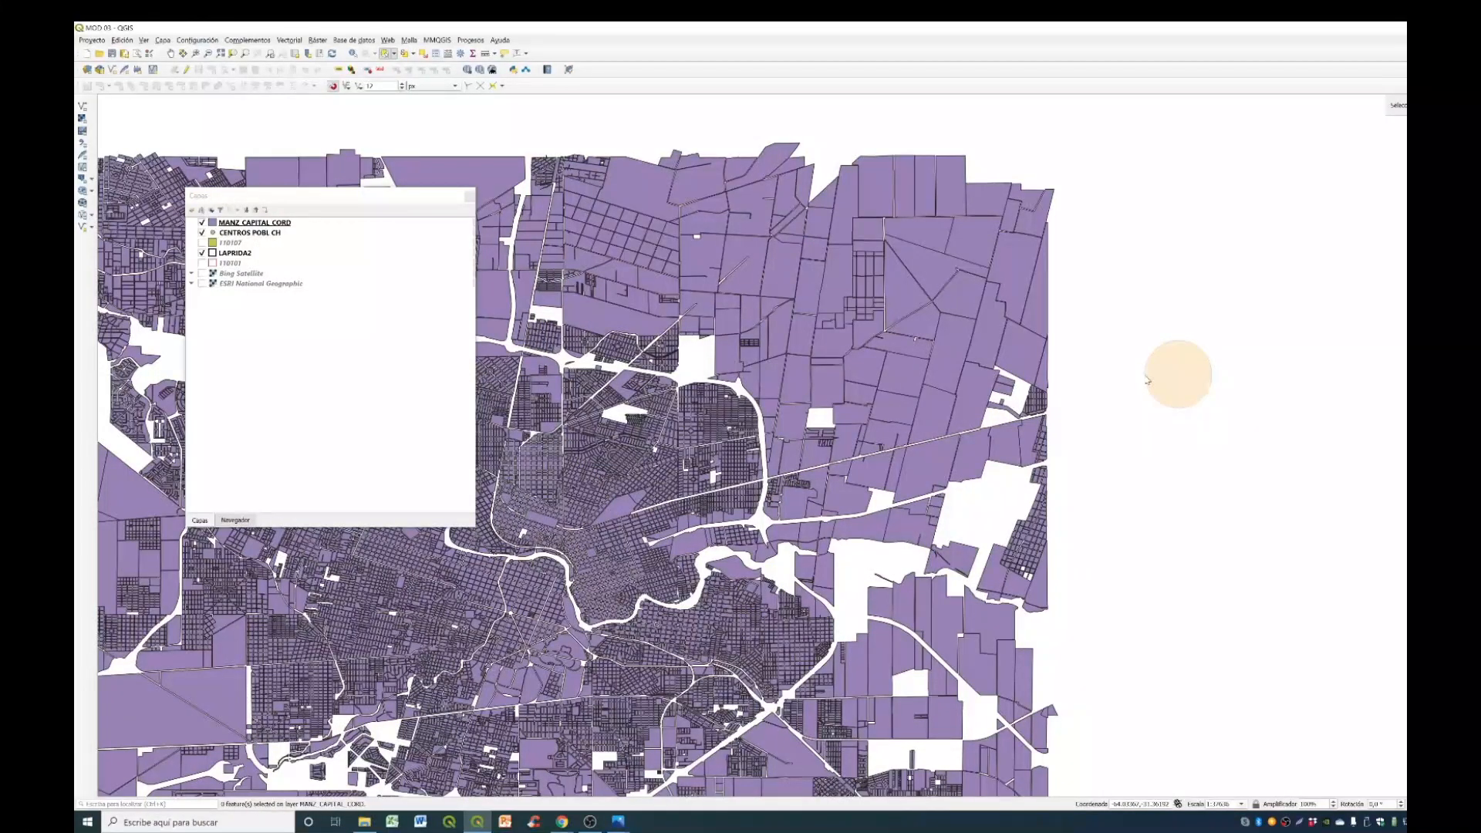
left_click(1139, 340)
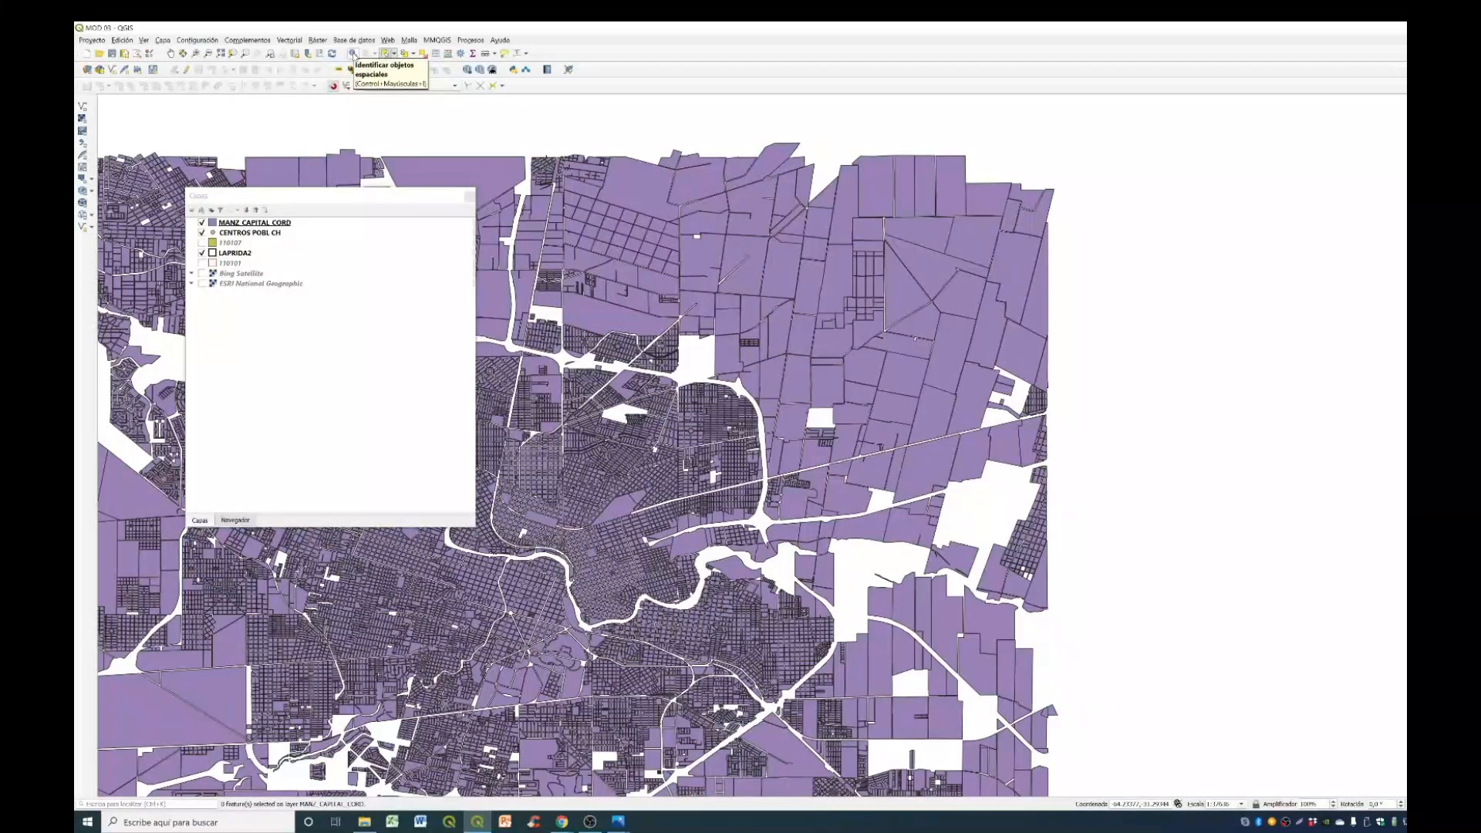
- Identify the block just west of the northern ring road junction, move the layers panel aside and examine the block's attributes
left_click(353, 54)
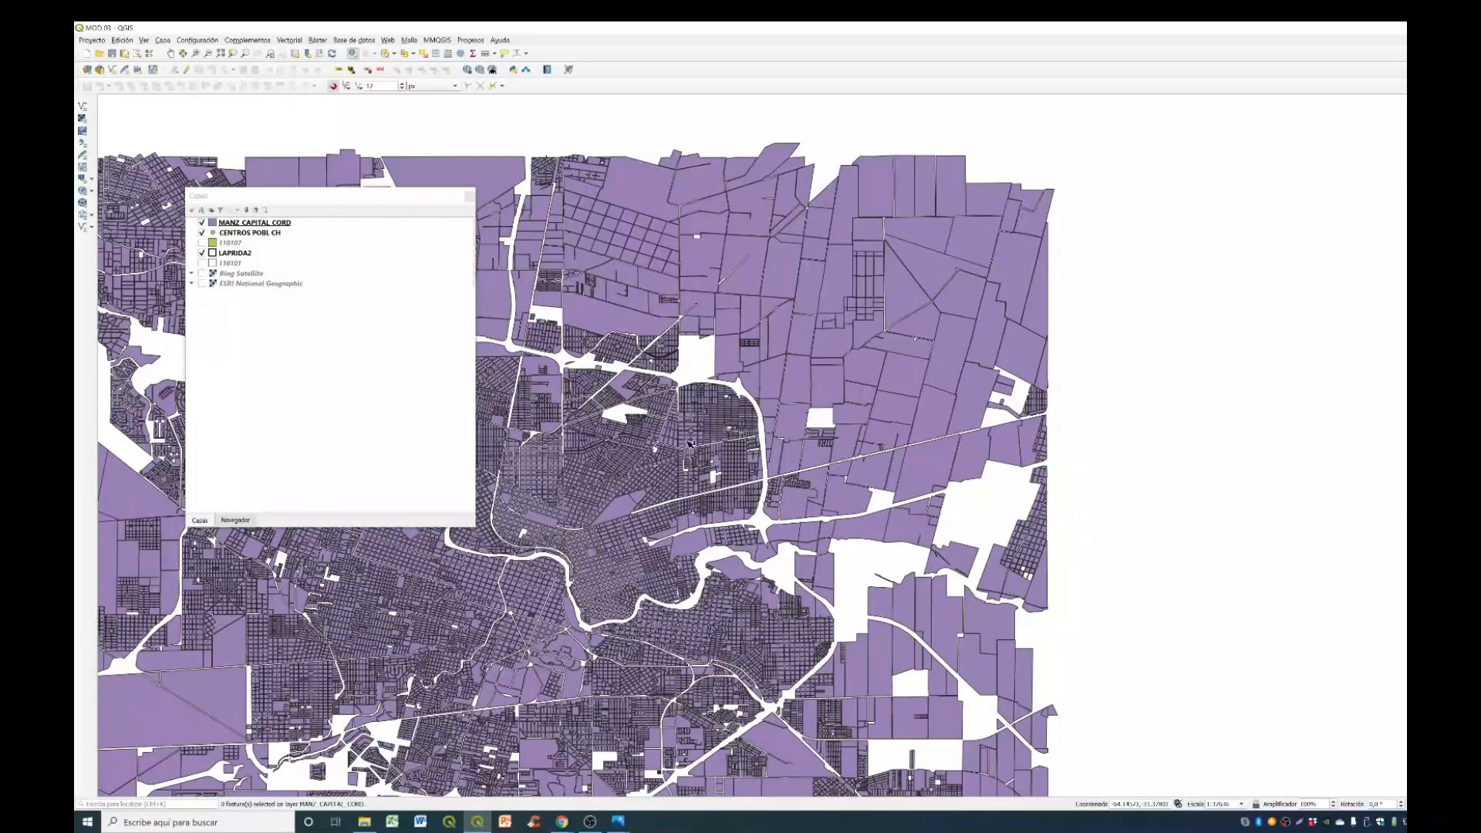
scroll(690, 443, "up", 2)
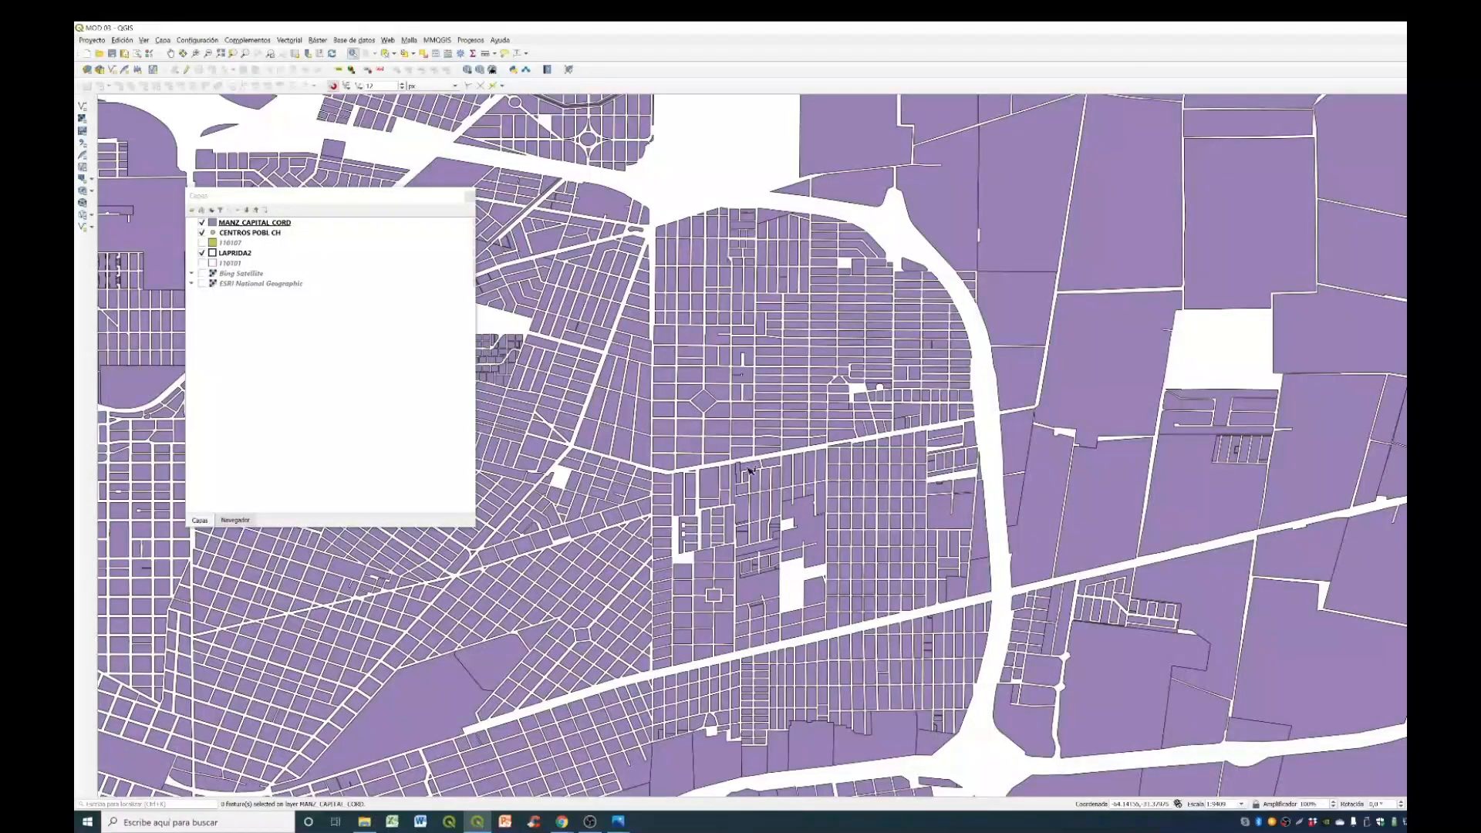
left_click(598, 207)
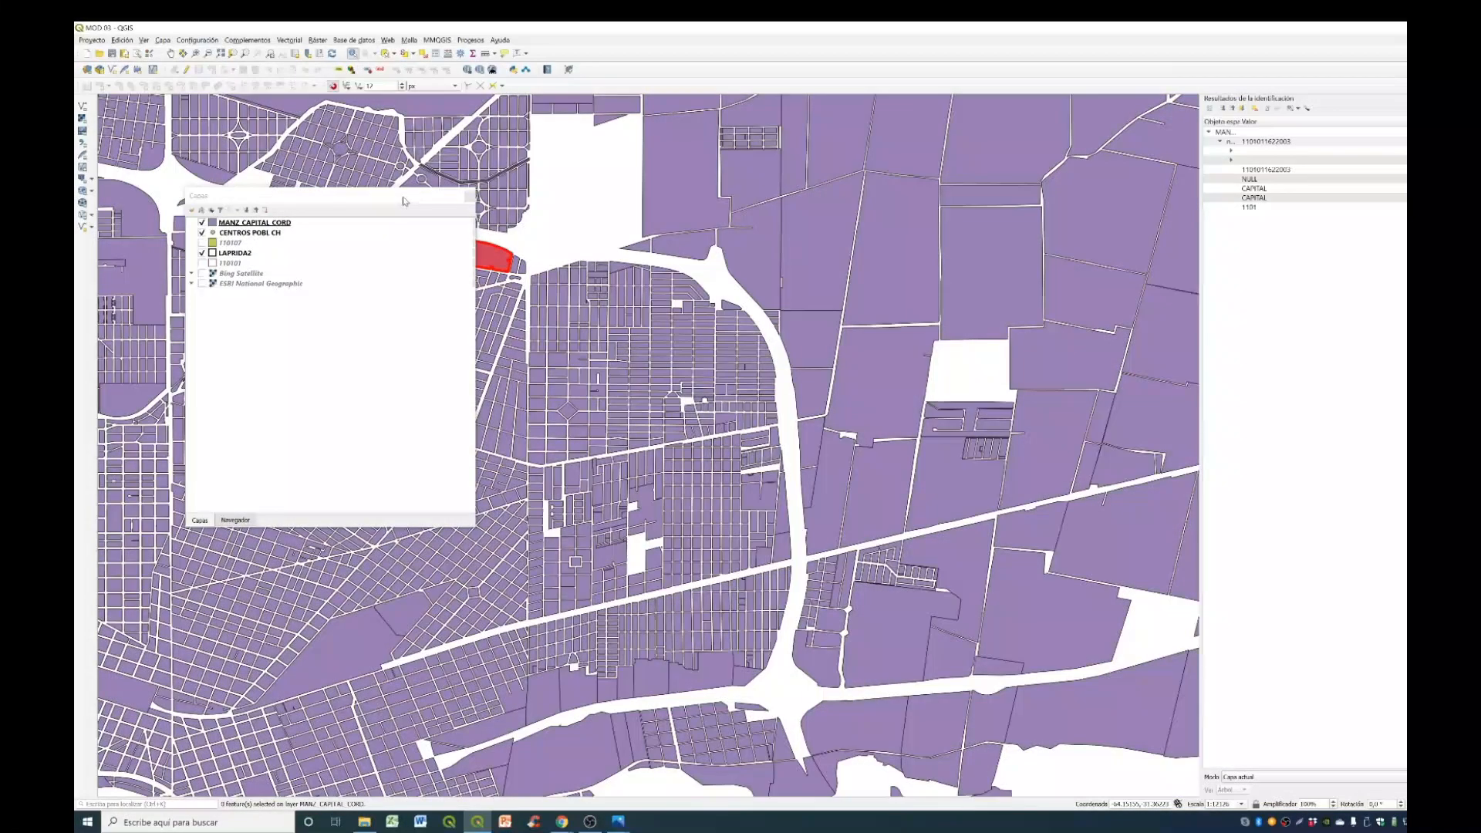
left_click_drag(403, 201, 350, 205)
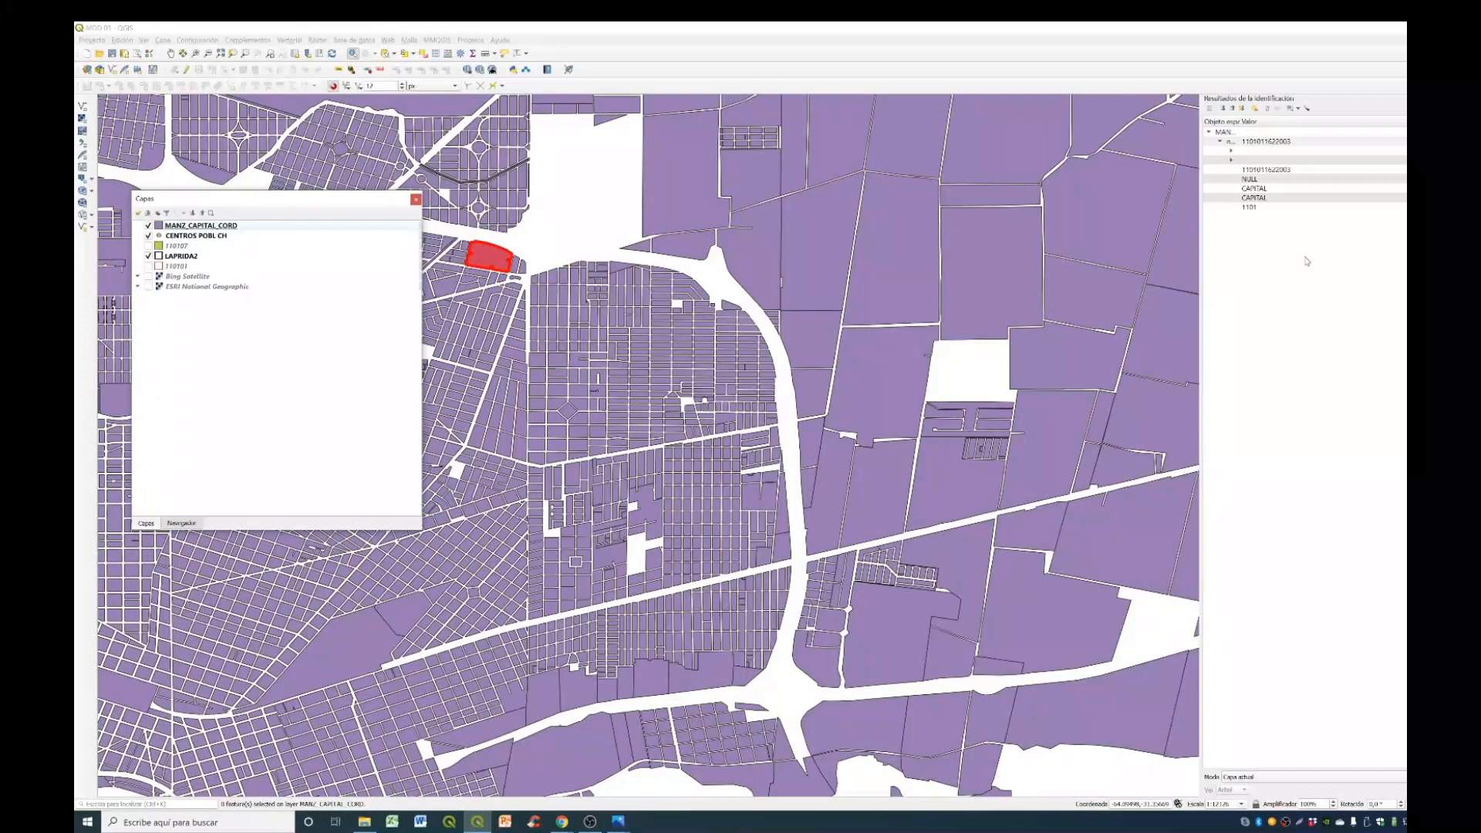
key("alt+Tab")
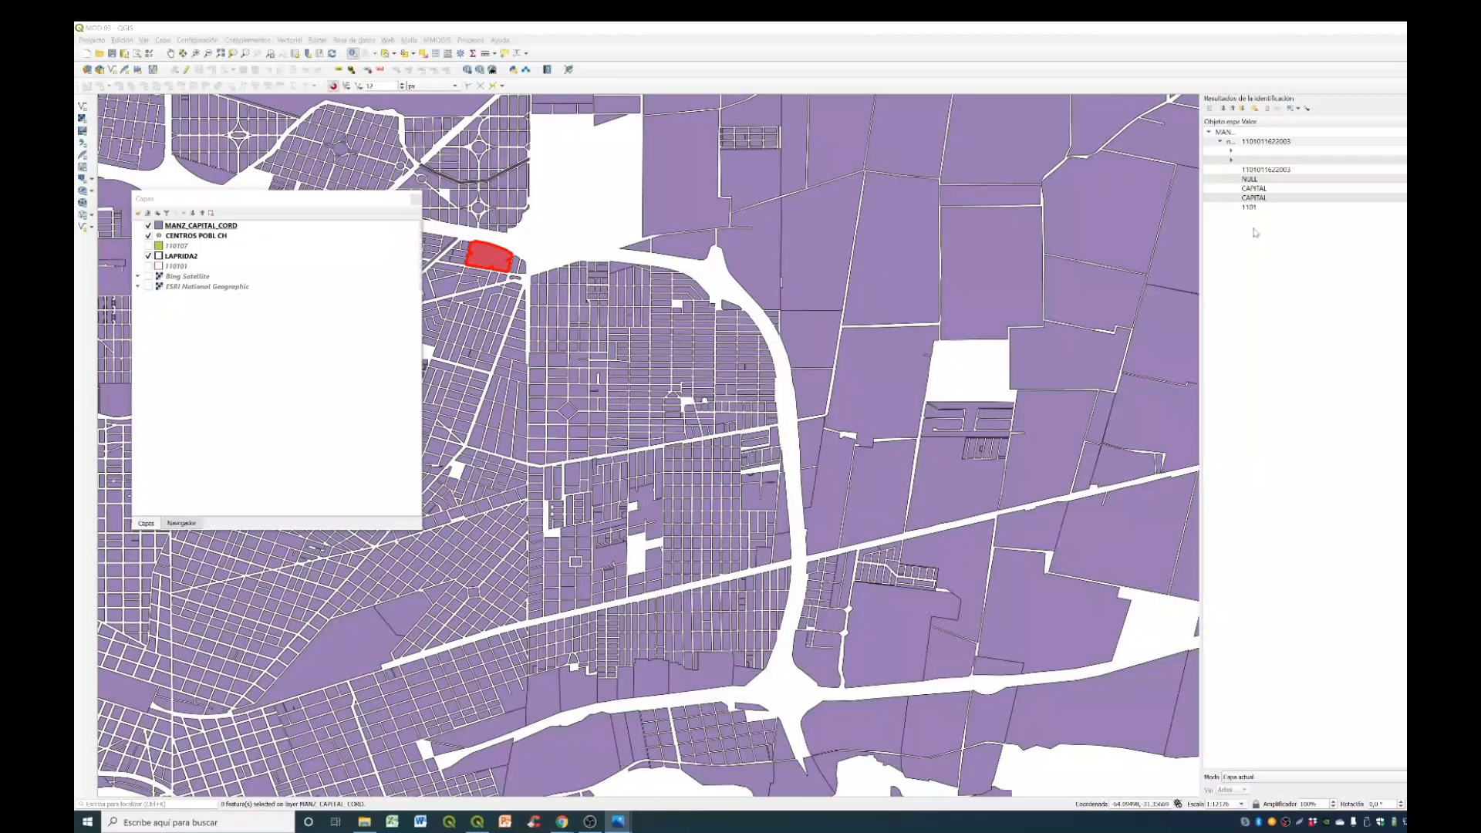
left_click(1231, 150)
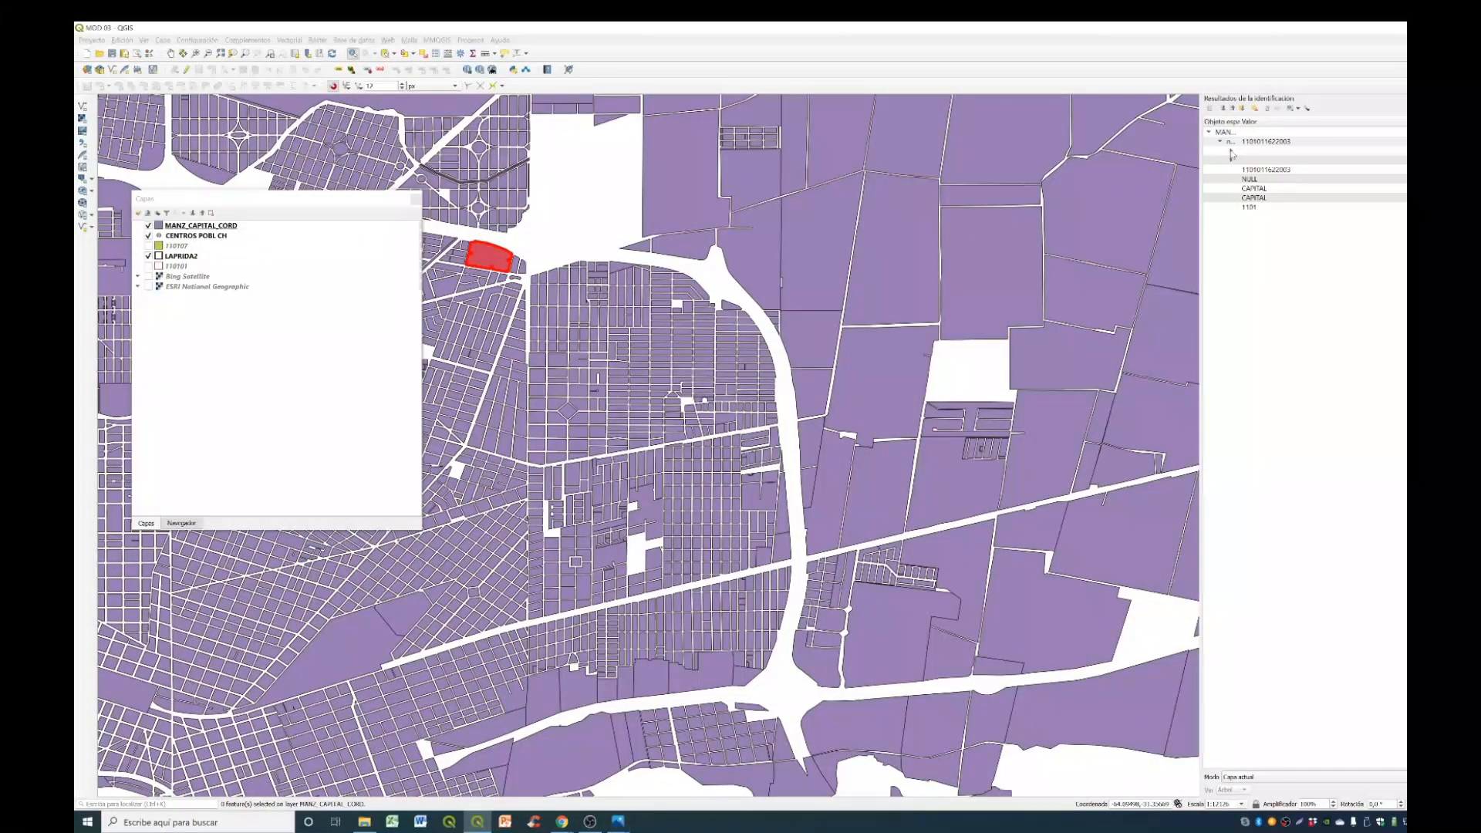
left_click(1231, 152)
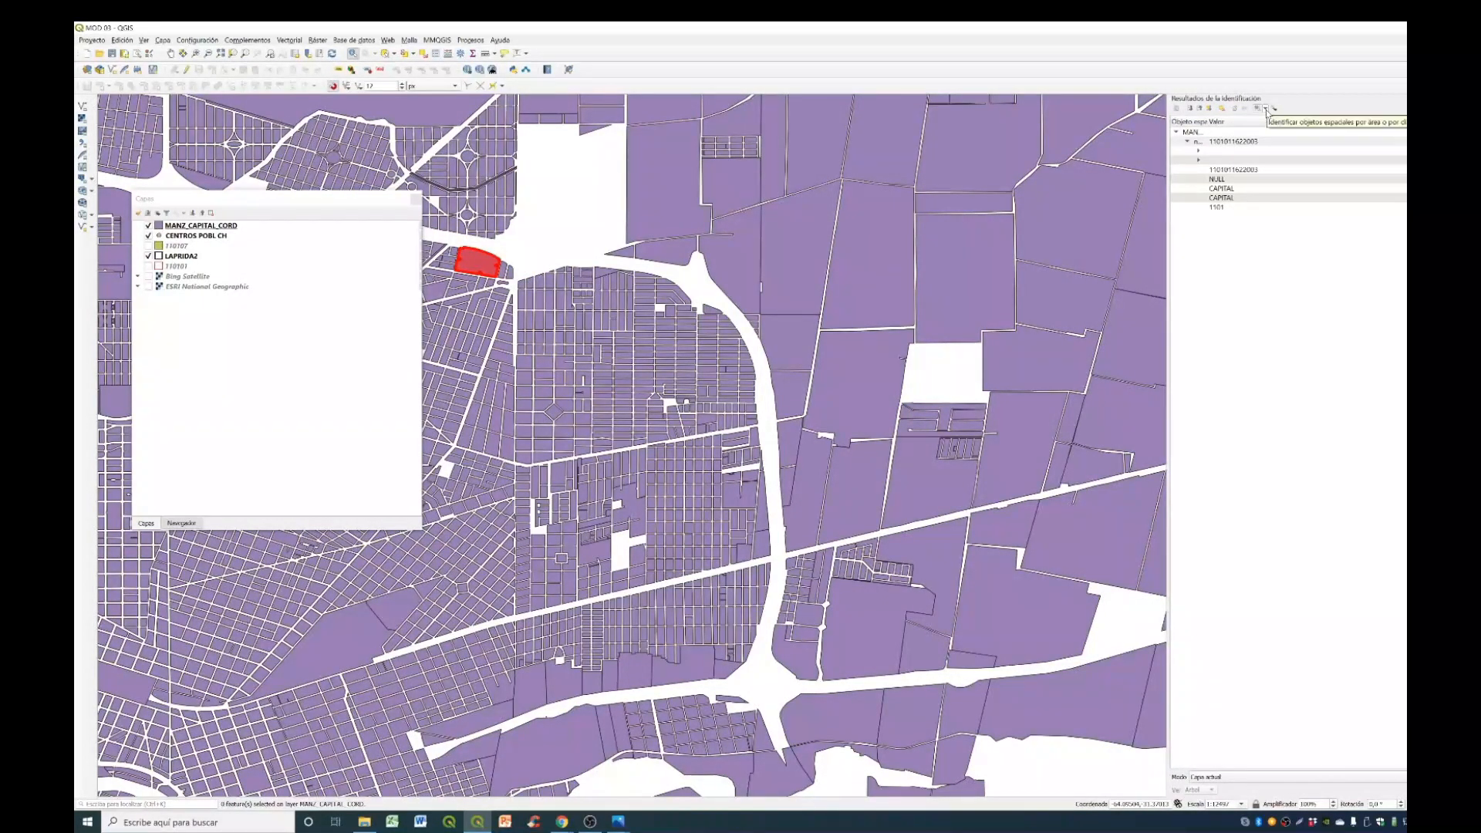
- Identify the blocks inside a polygon drawn over the northwest corner of the neighbourhood enclosed by the ring road
left_click(1266, 110)
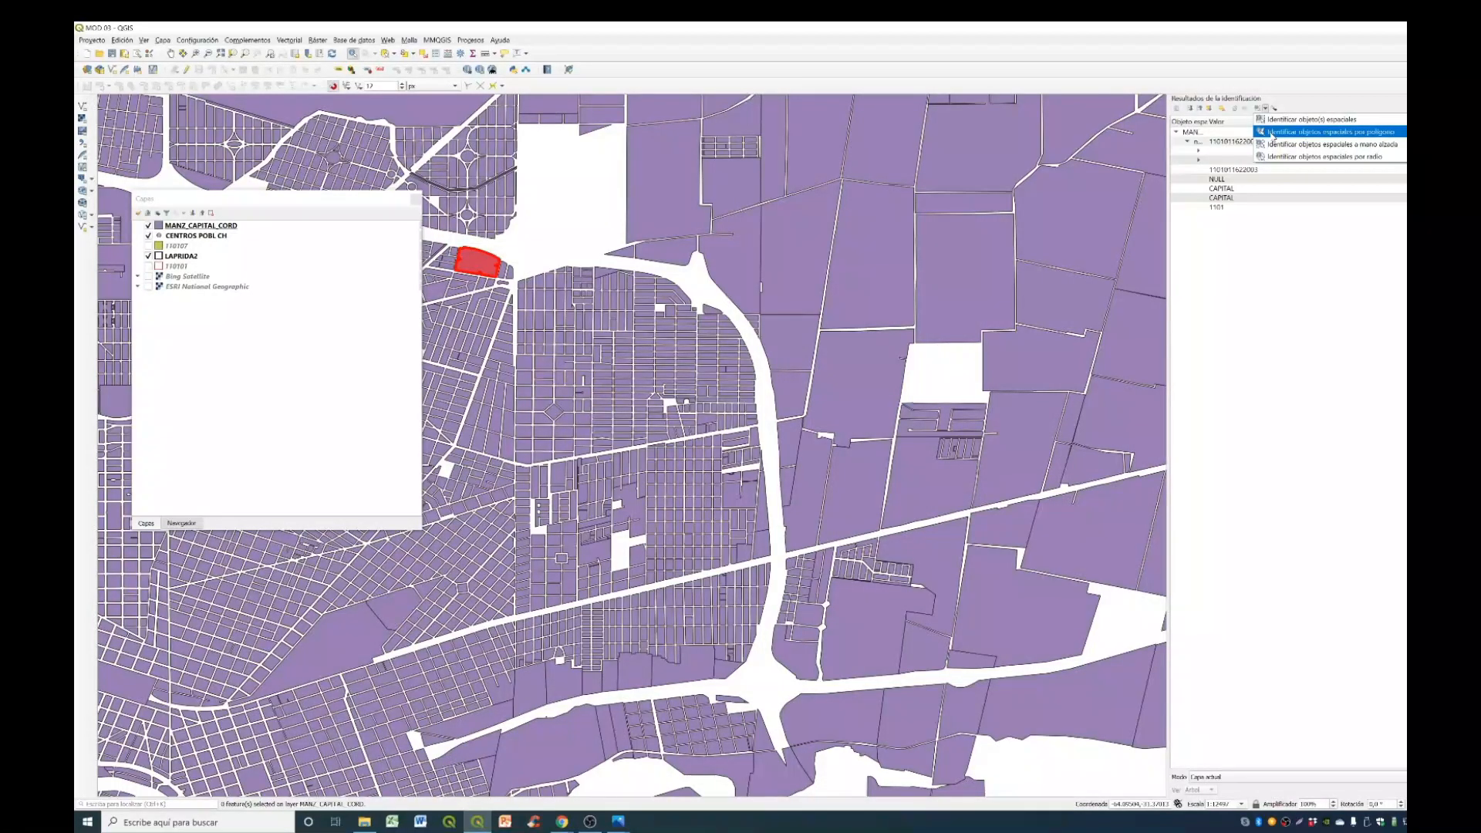
left_click(1272, 134)
left_click(587, 253)
left_click(515, 279)
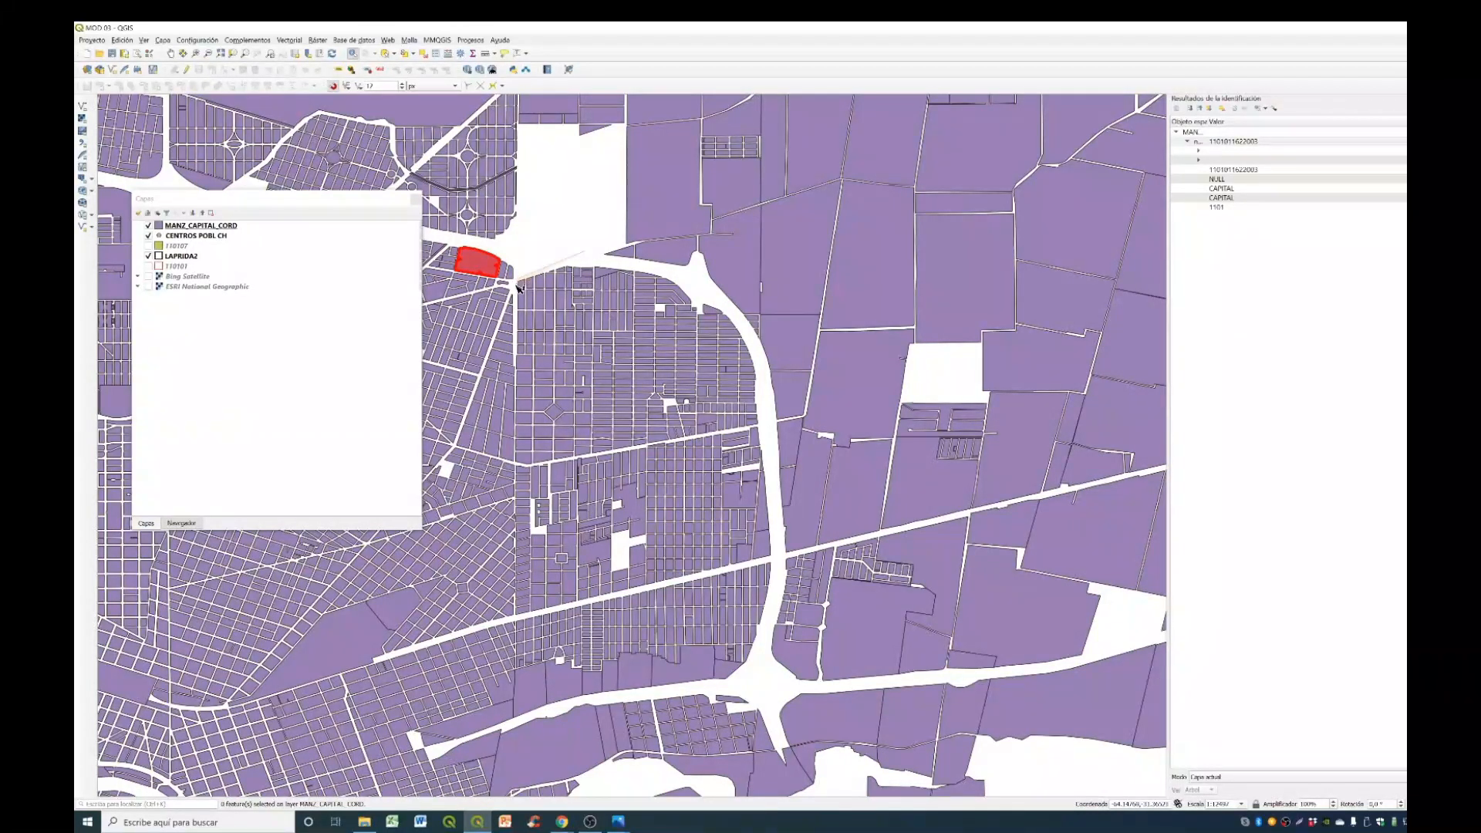
left_click(515, 326)
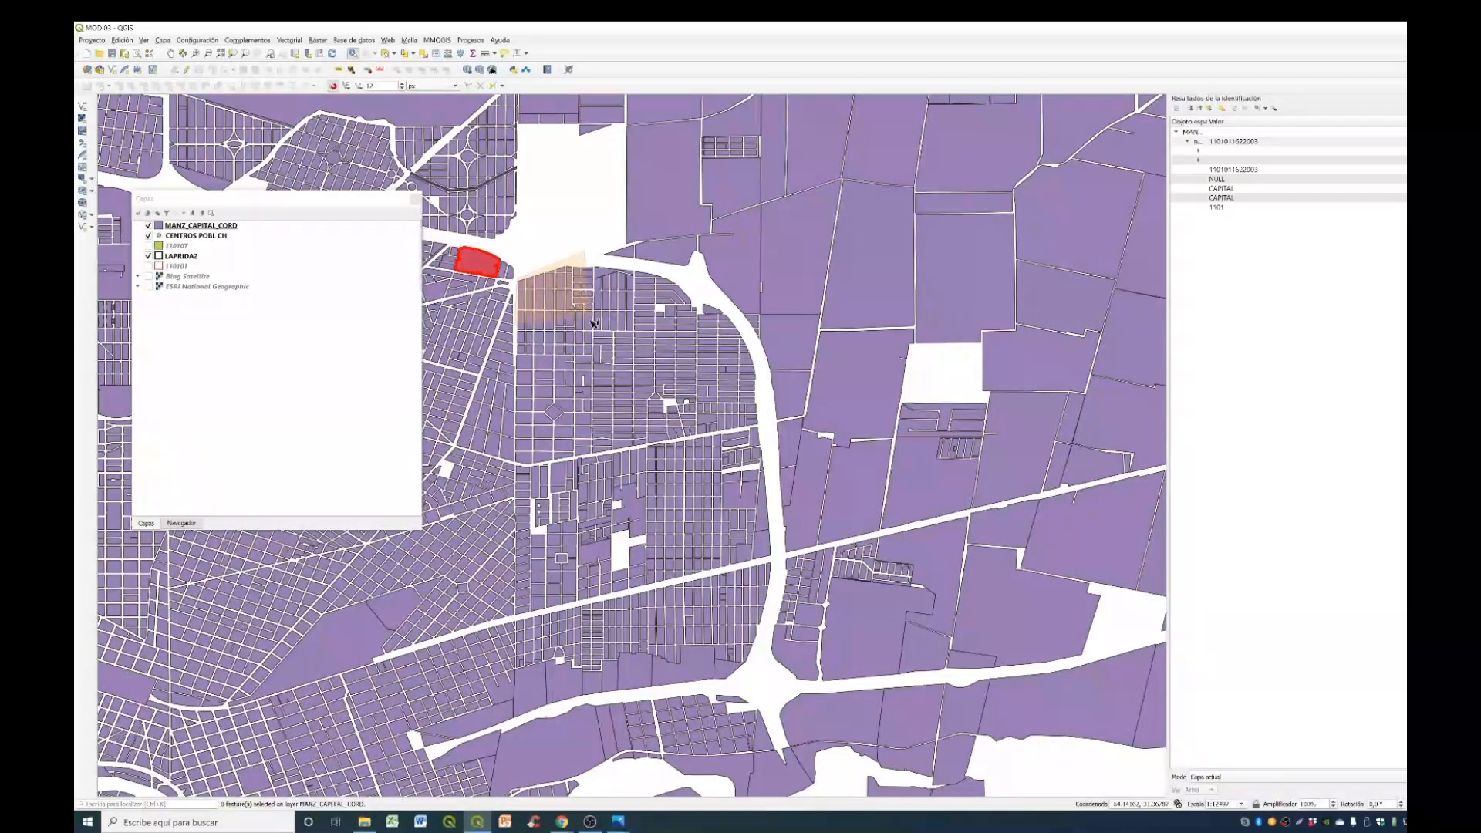
left_click(599, 333)
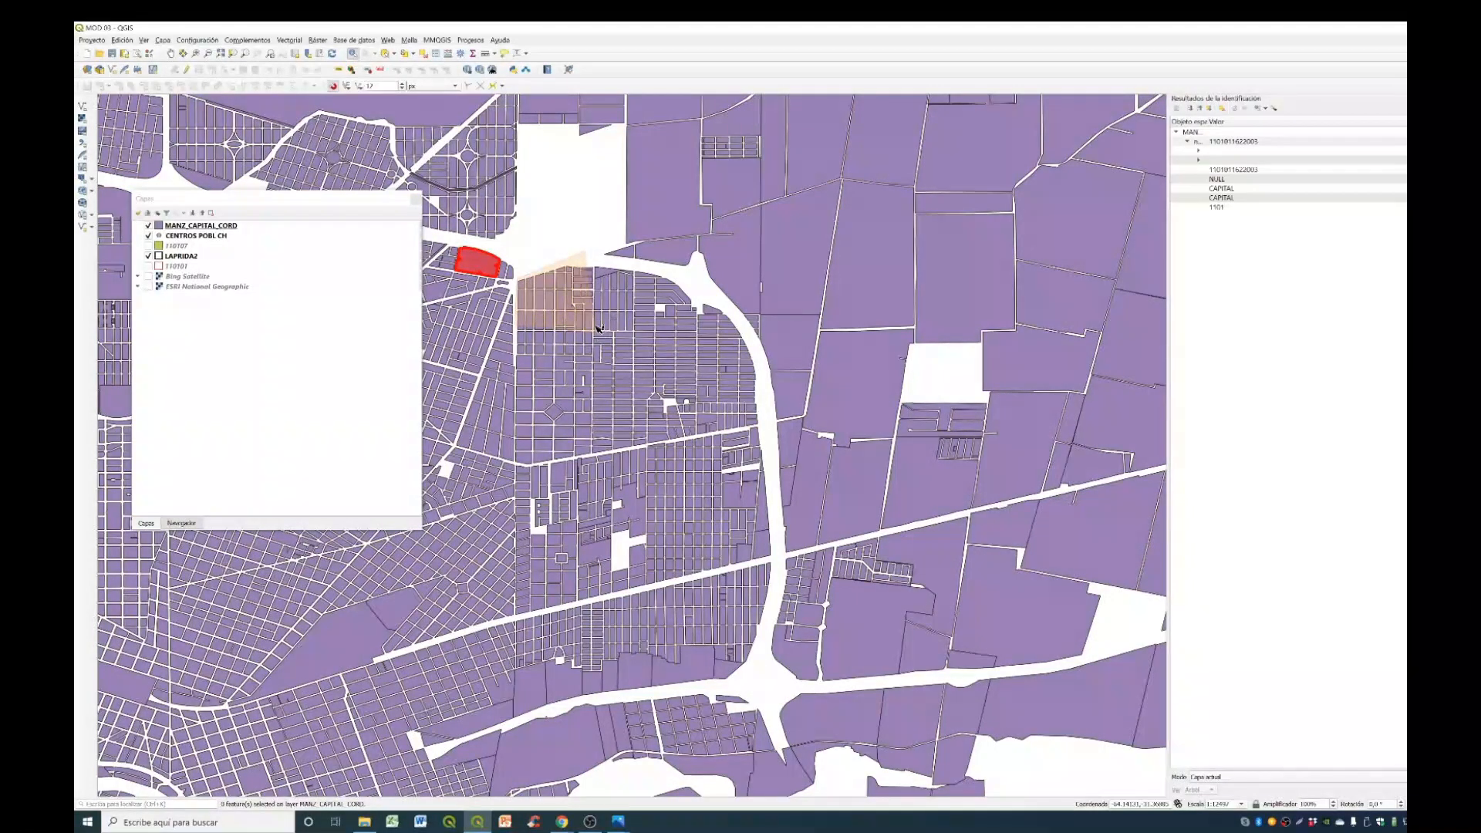
right_click(599, 241)
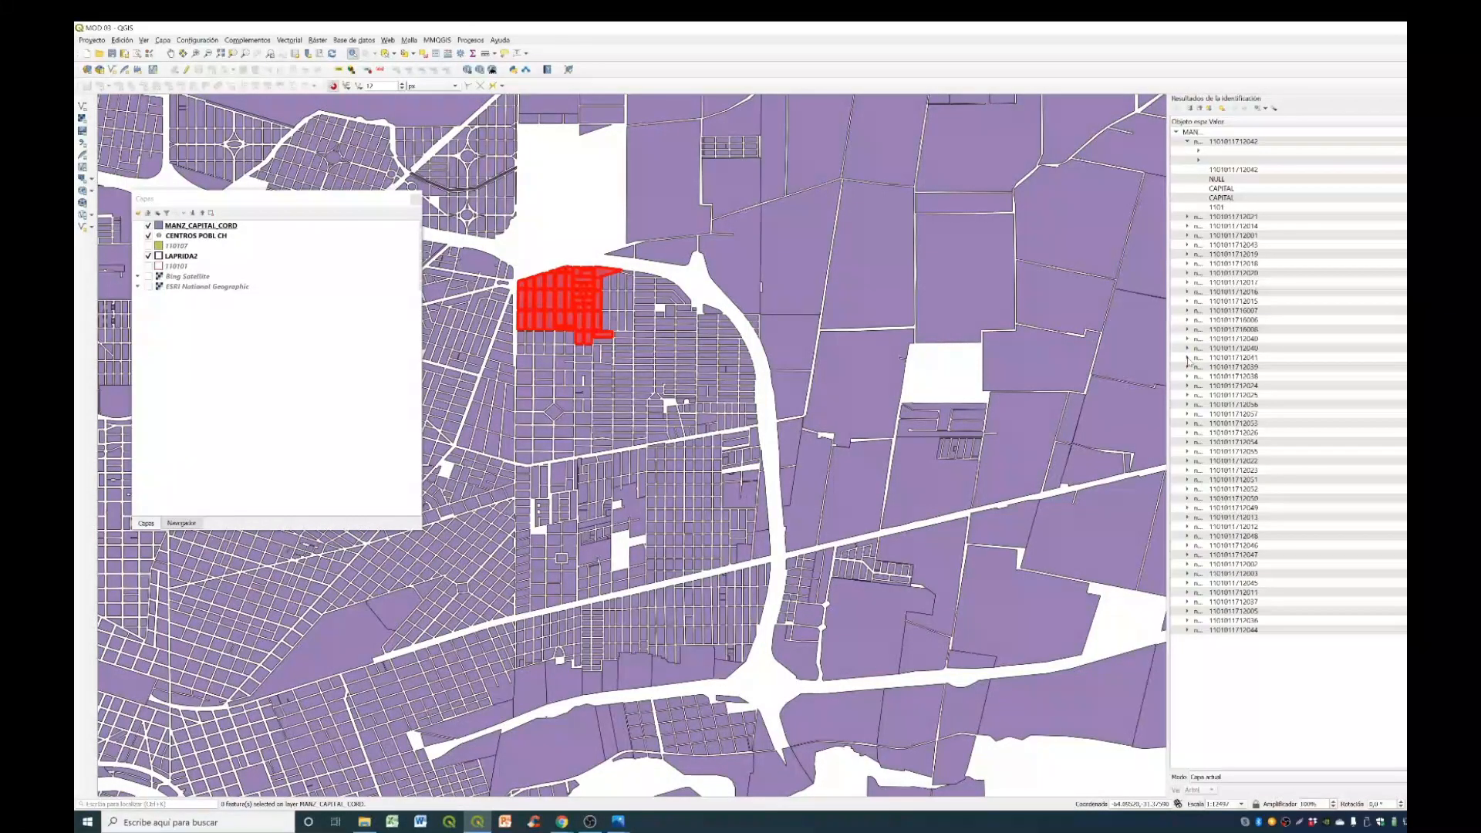
- Expand an identified block's entry, undock the identification results panel beside the map and review the available identification modes
left_click(1188, 358)
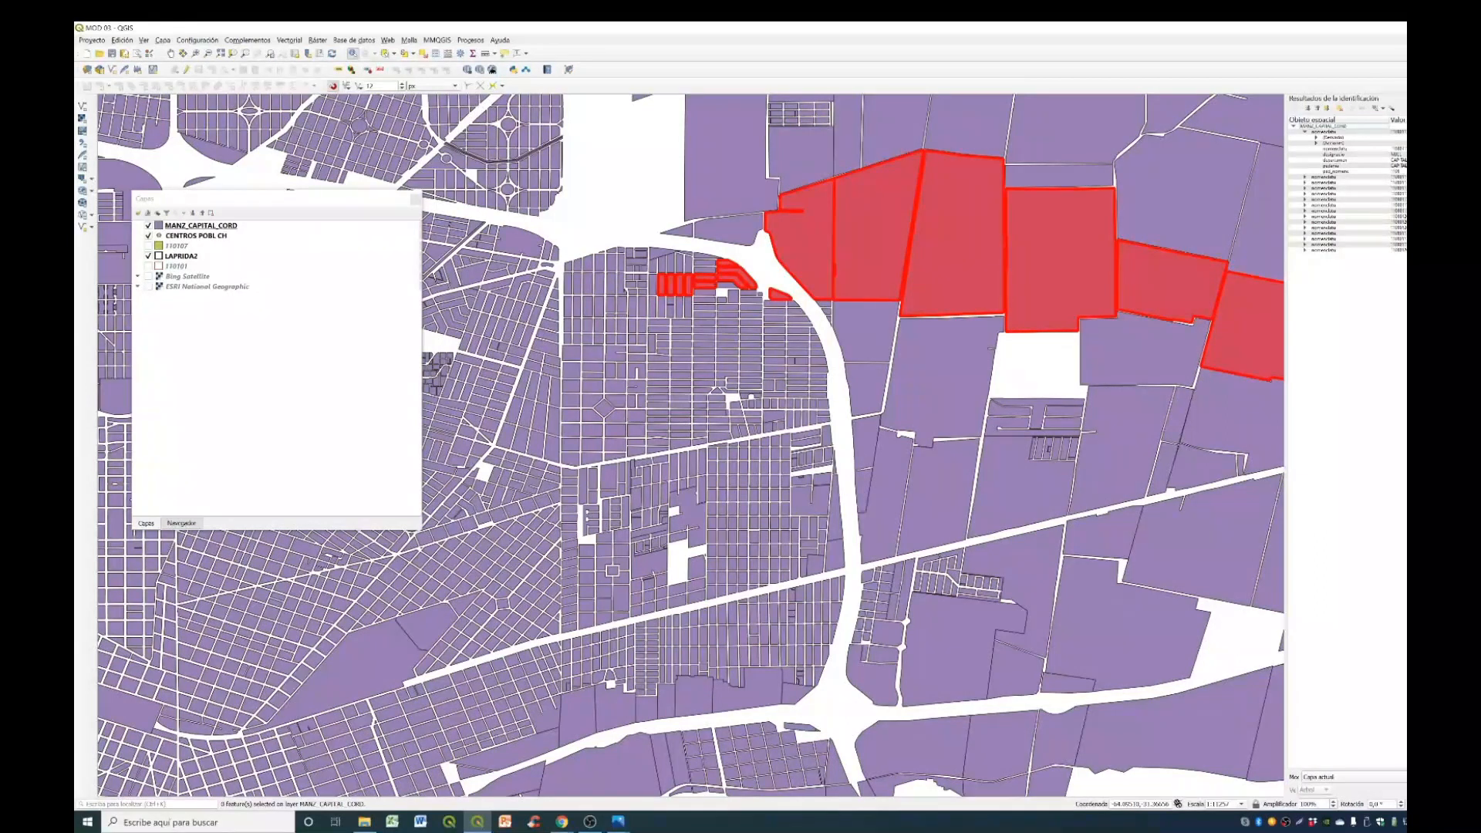
left_click_drag(1334, 98, 1096, 143)
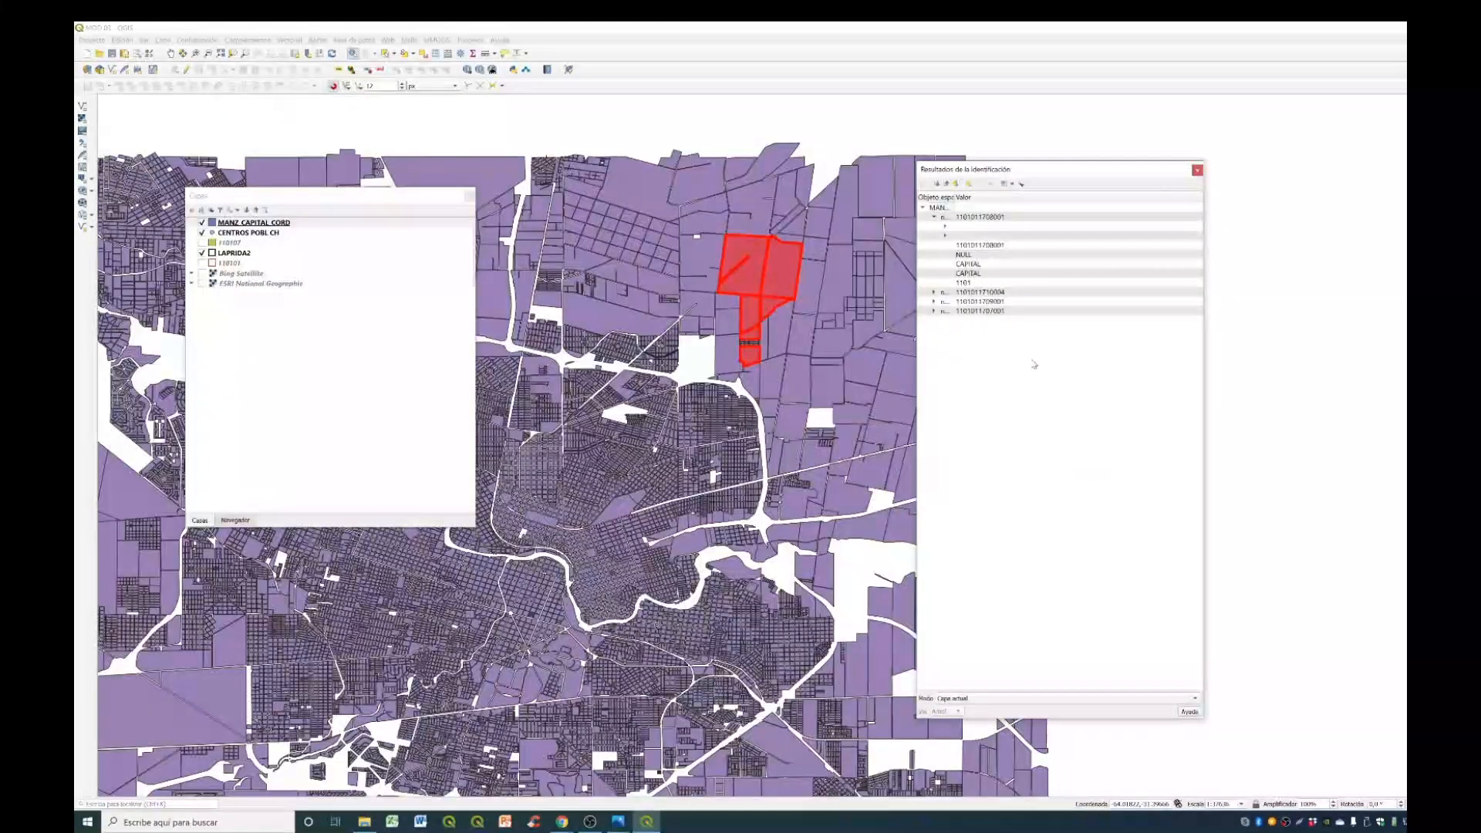
left_click(1011, 184)
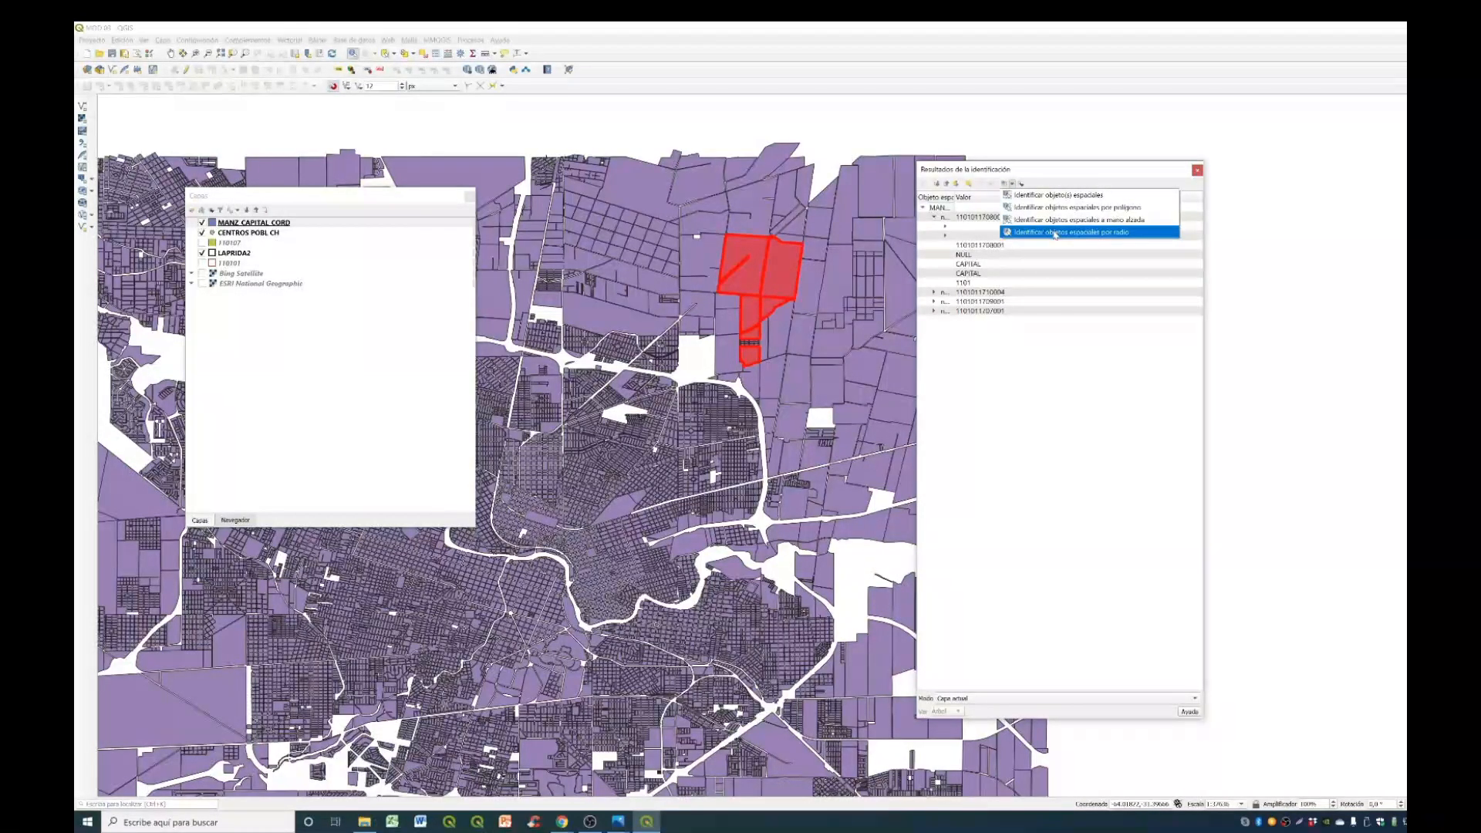
left_click(1070, 170)
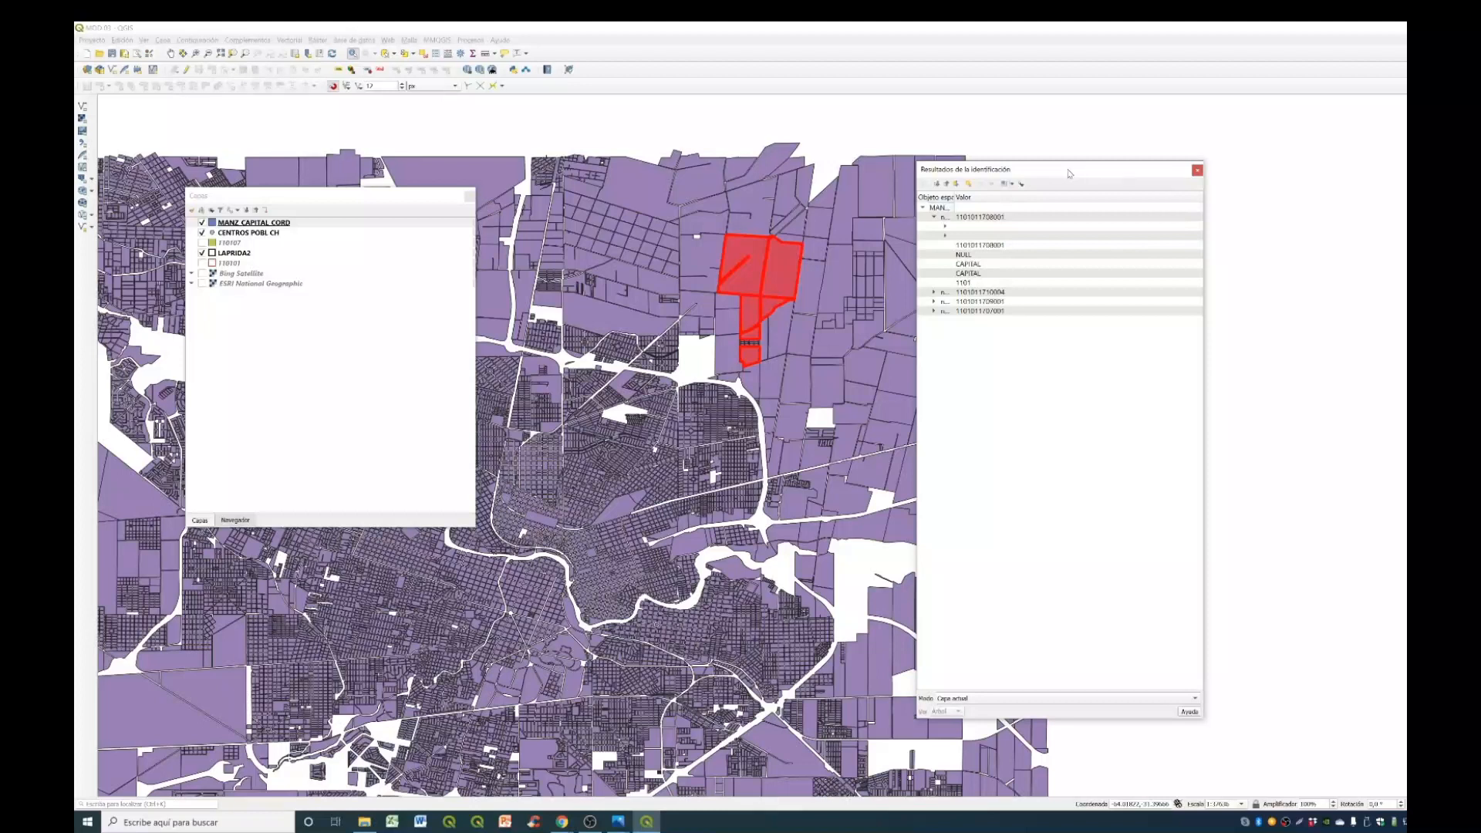
- Highlight the first identified block on the map, review the actions available for it, and clear the identification results
left_click(989, 218)
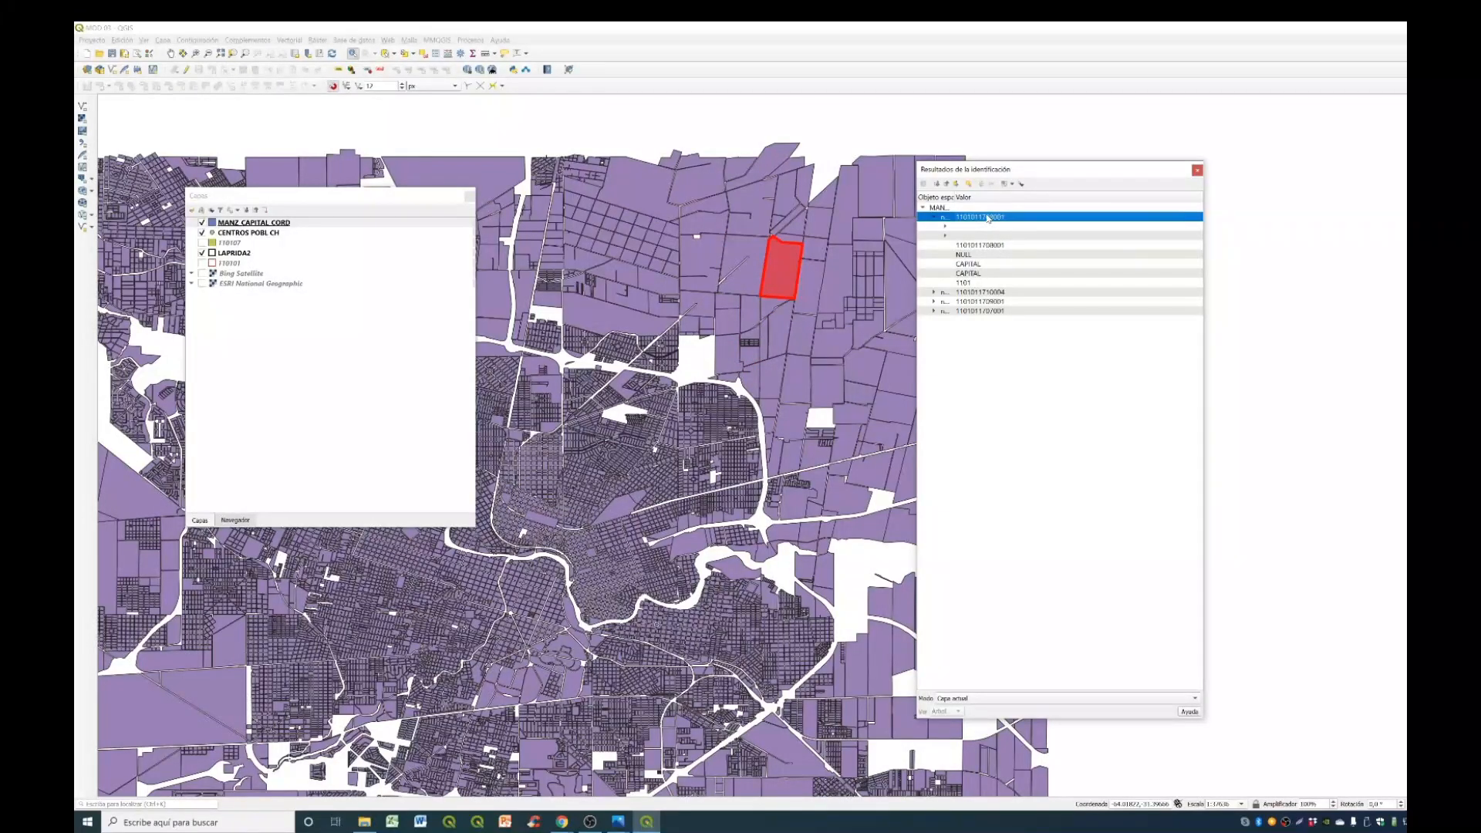
right_click(988, 218)
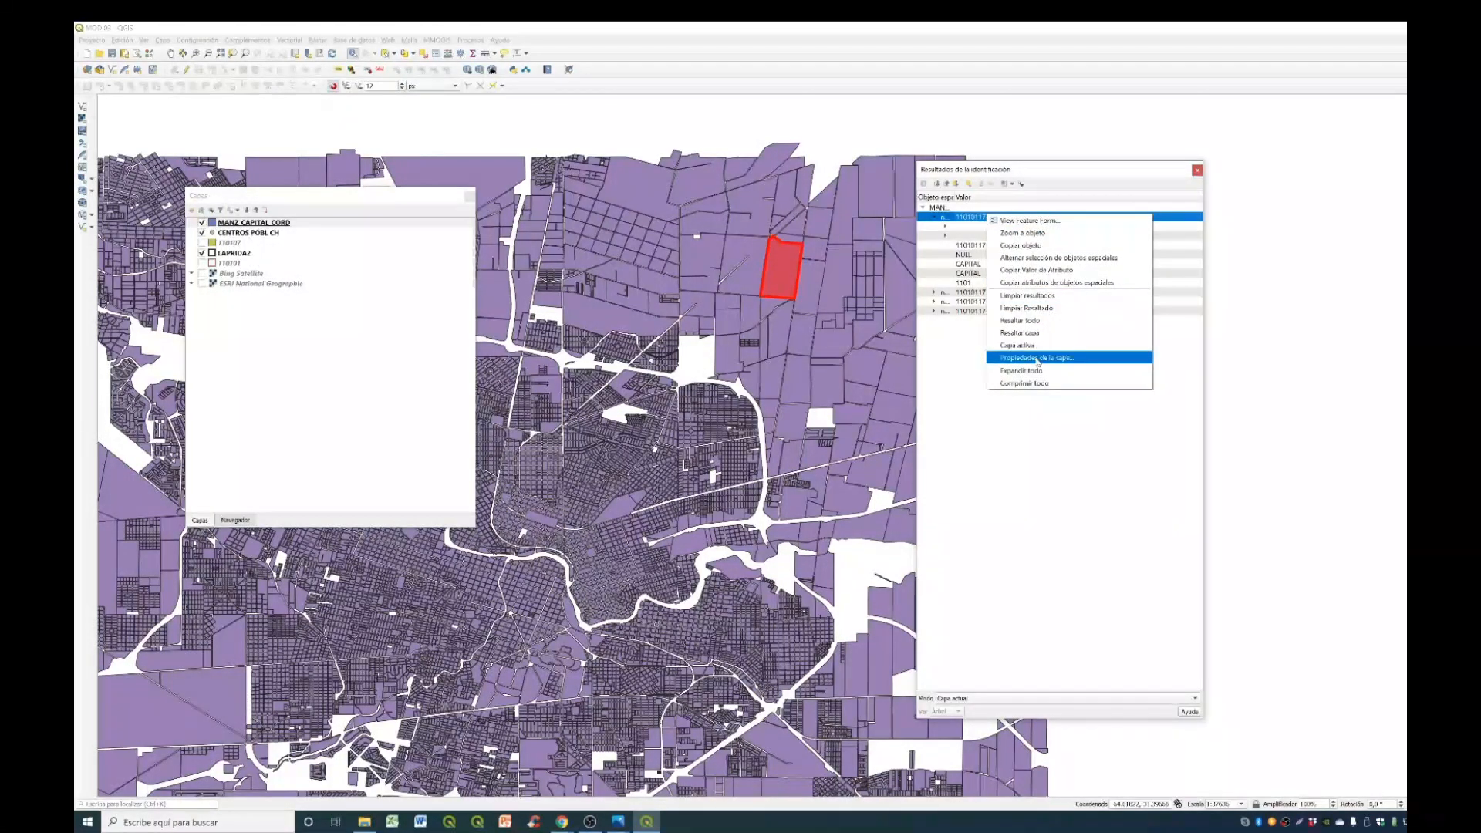
left_click(1084, 175)
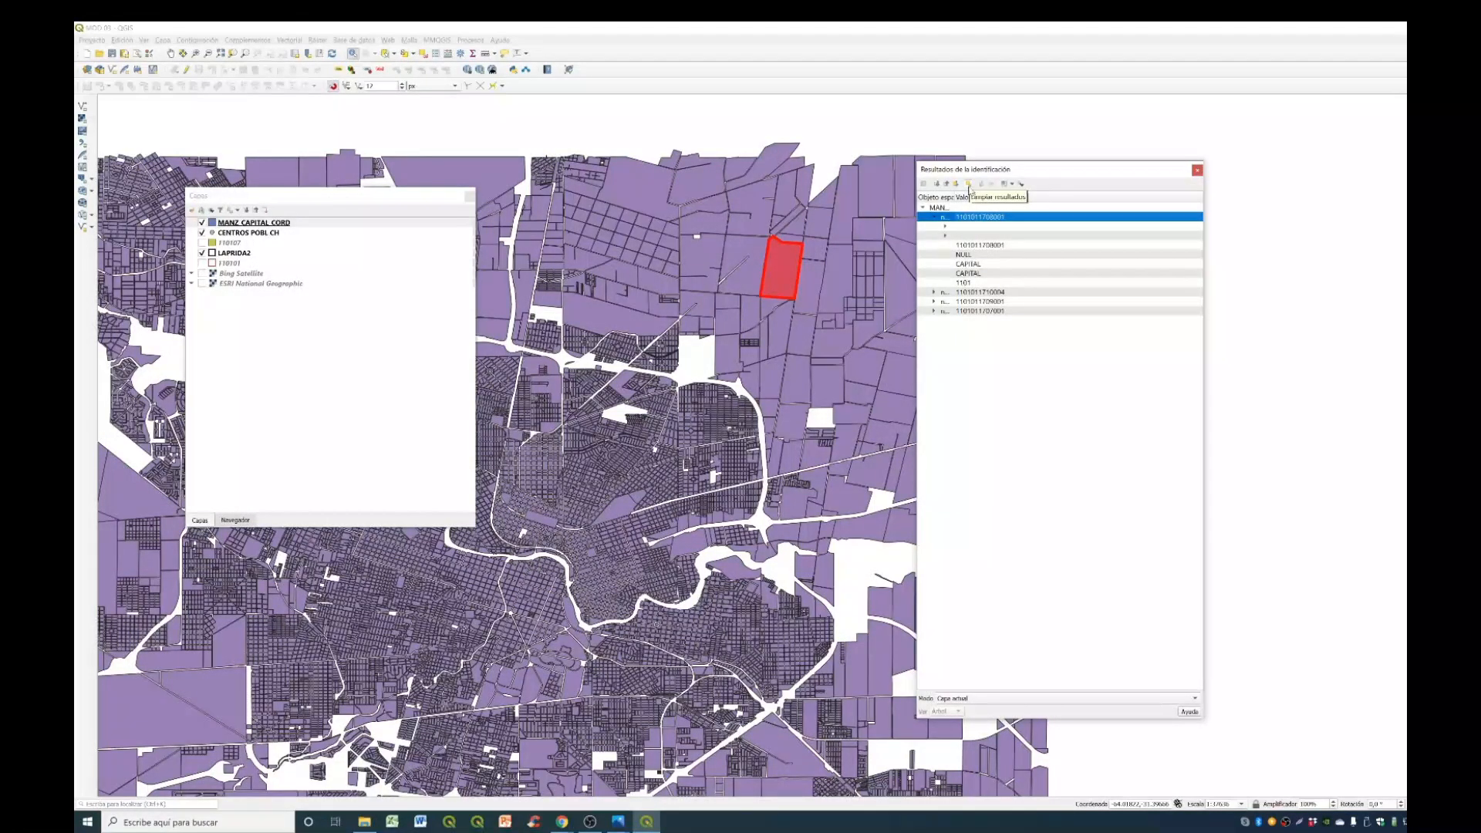
left_click(969, 184)
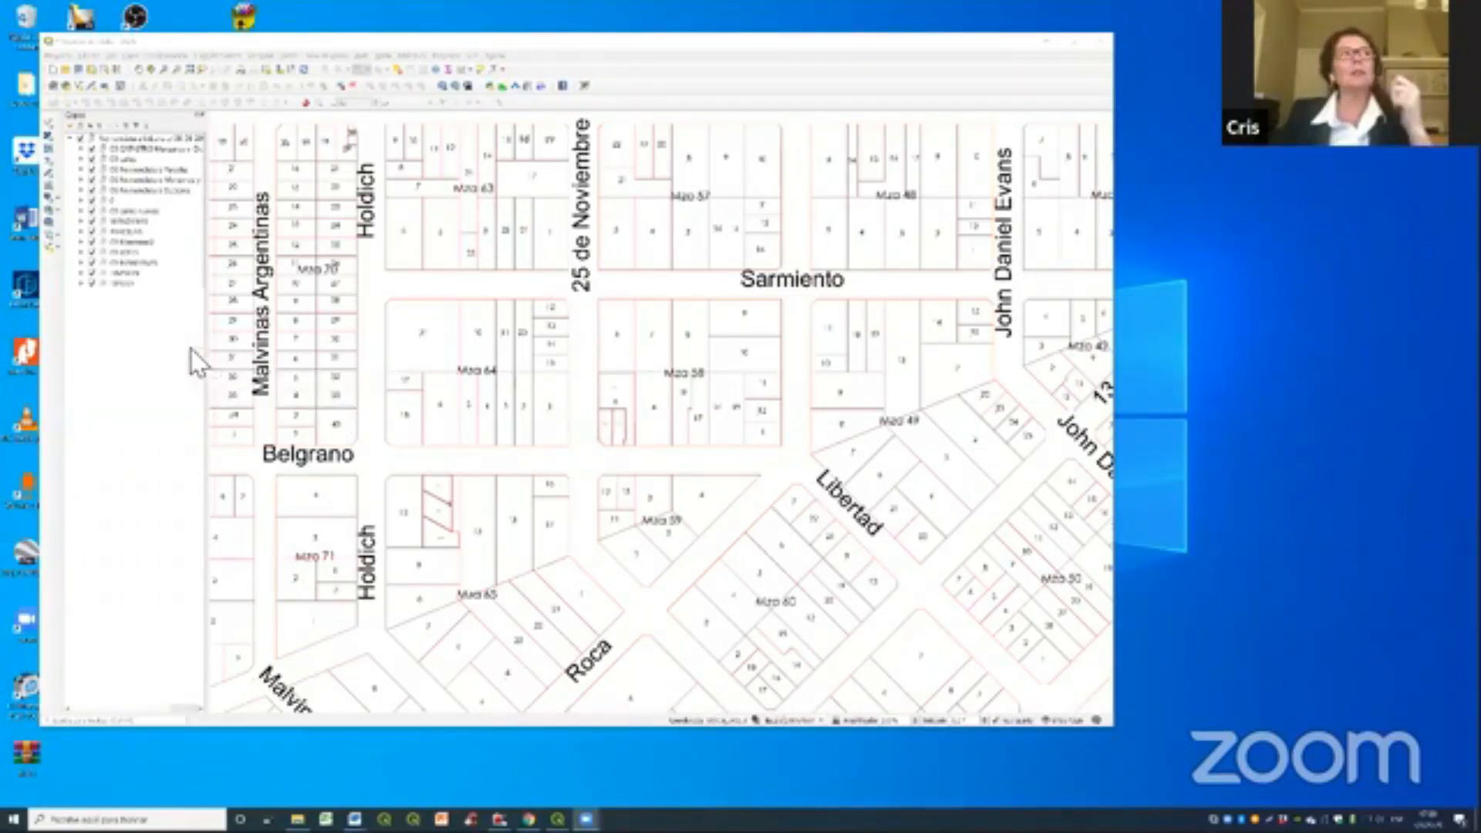
- Expand the parcel nomenclature group, open its layer's properties and display the label settings
left_click(81, 169)
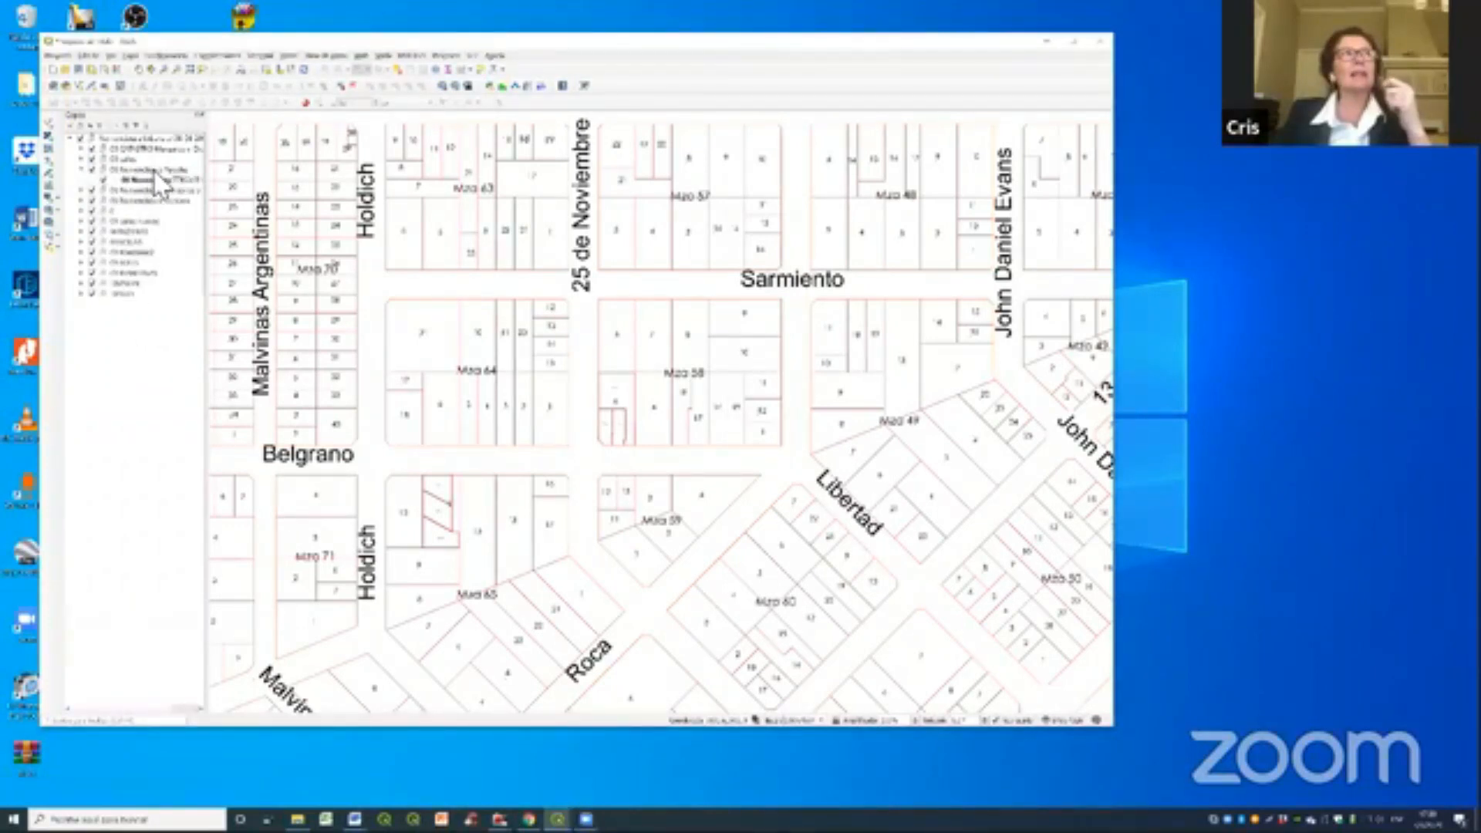
left_click(159, 182)
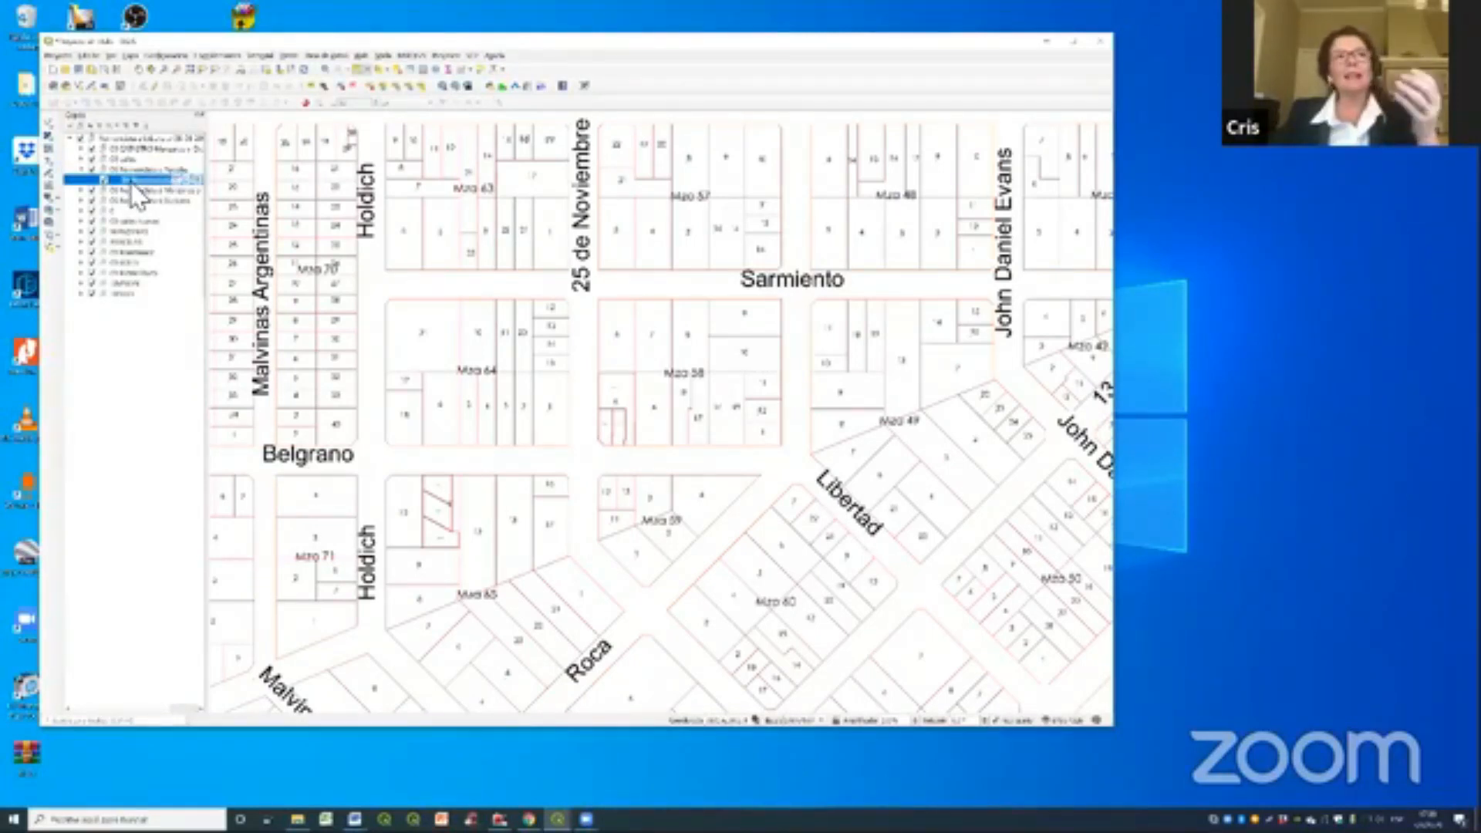
right_click(135, 182)
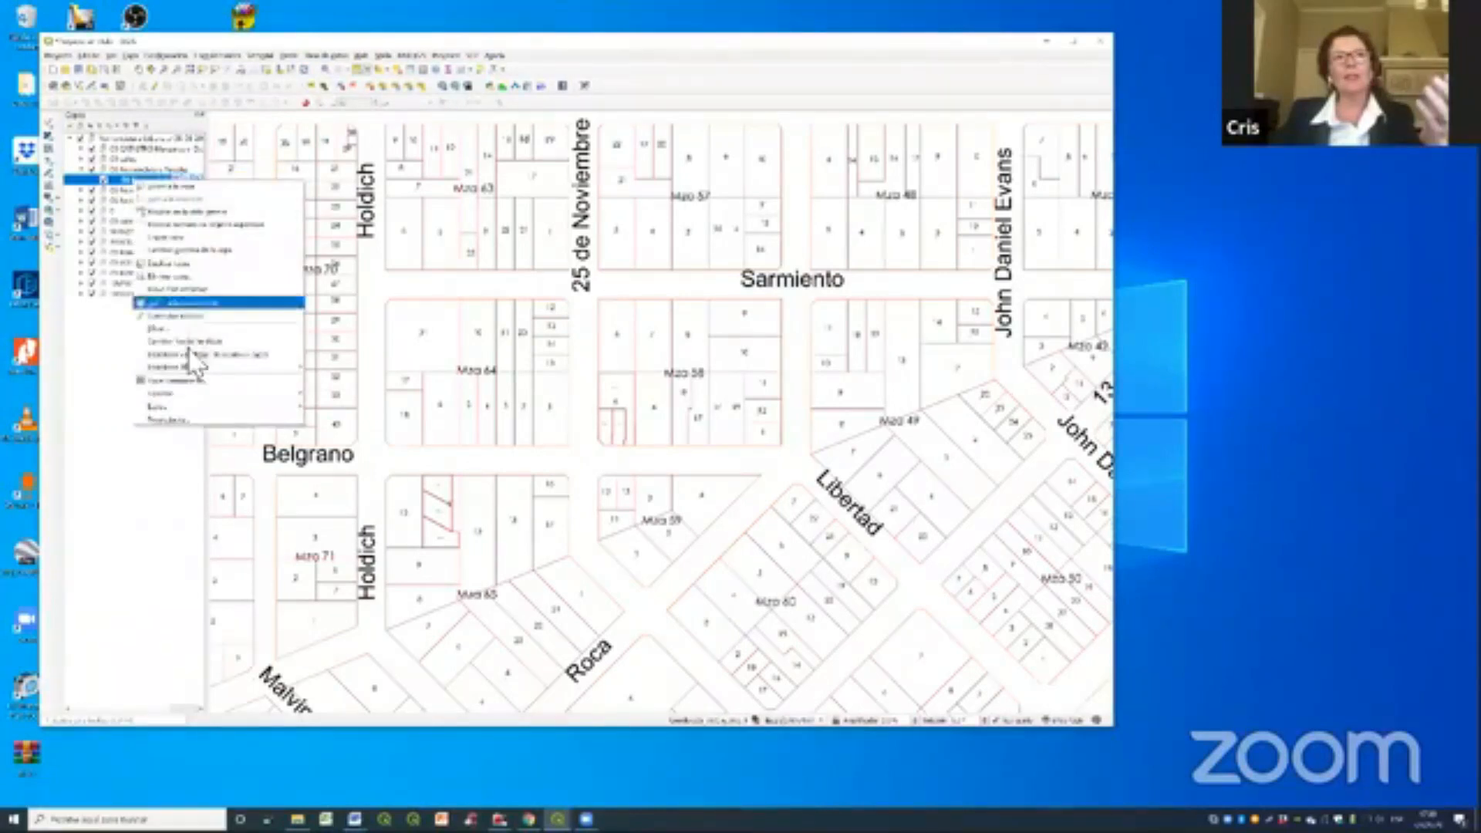
left_click(187, 415)
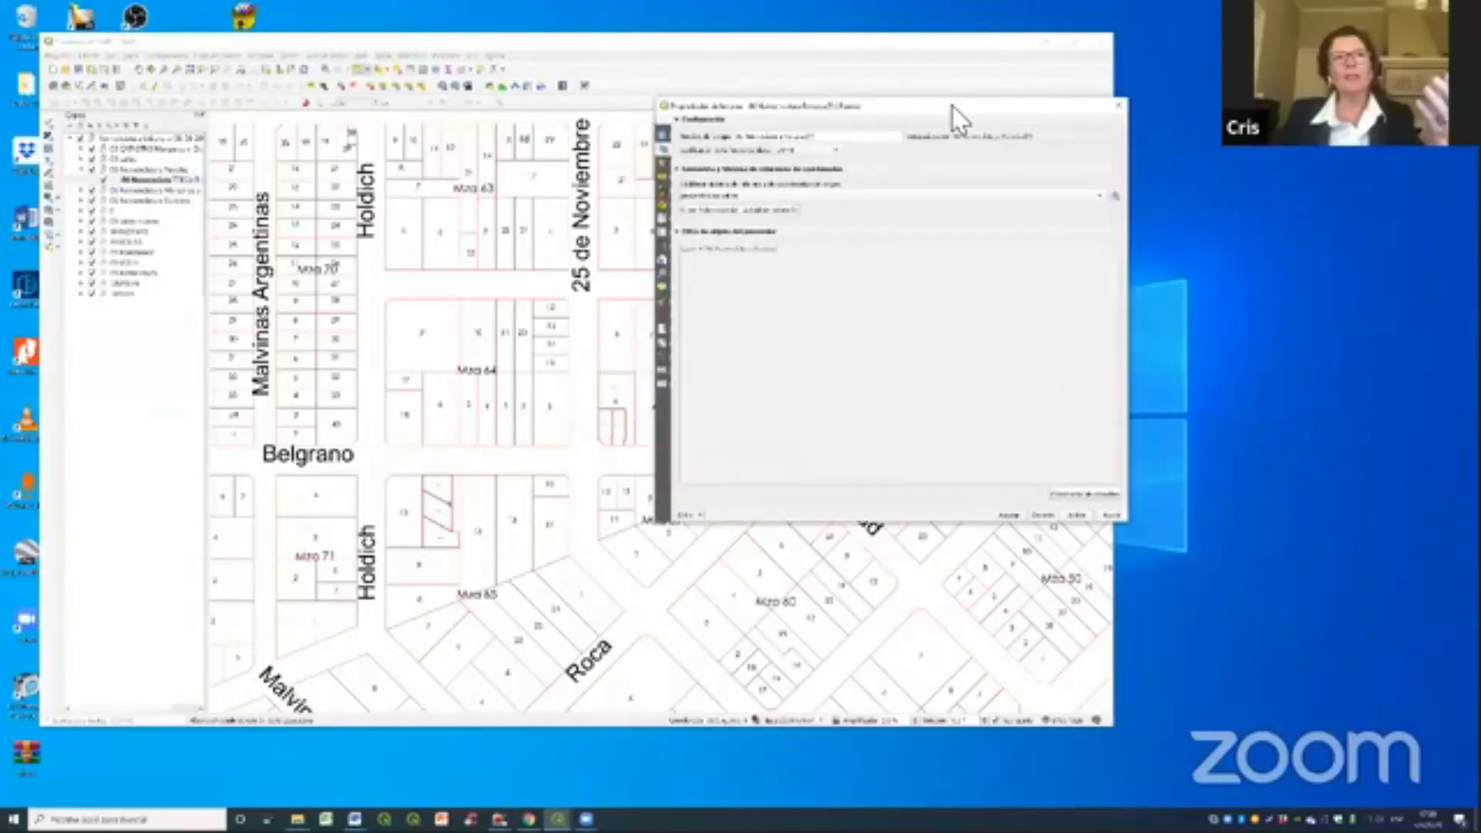
left_click_drag(952, 105, 697, 209)
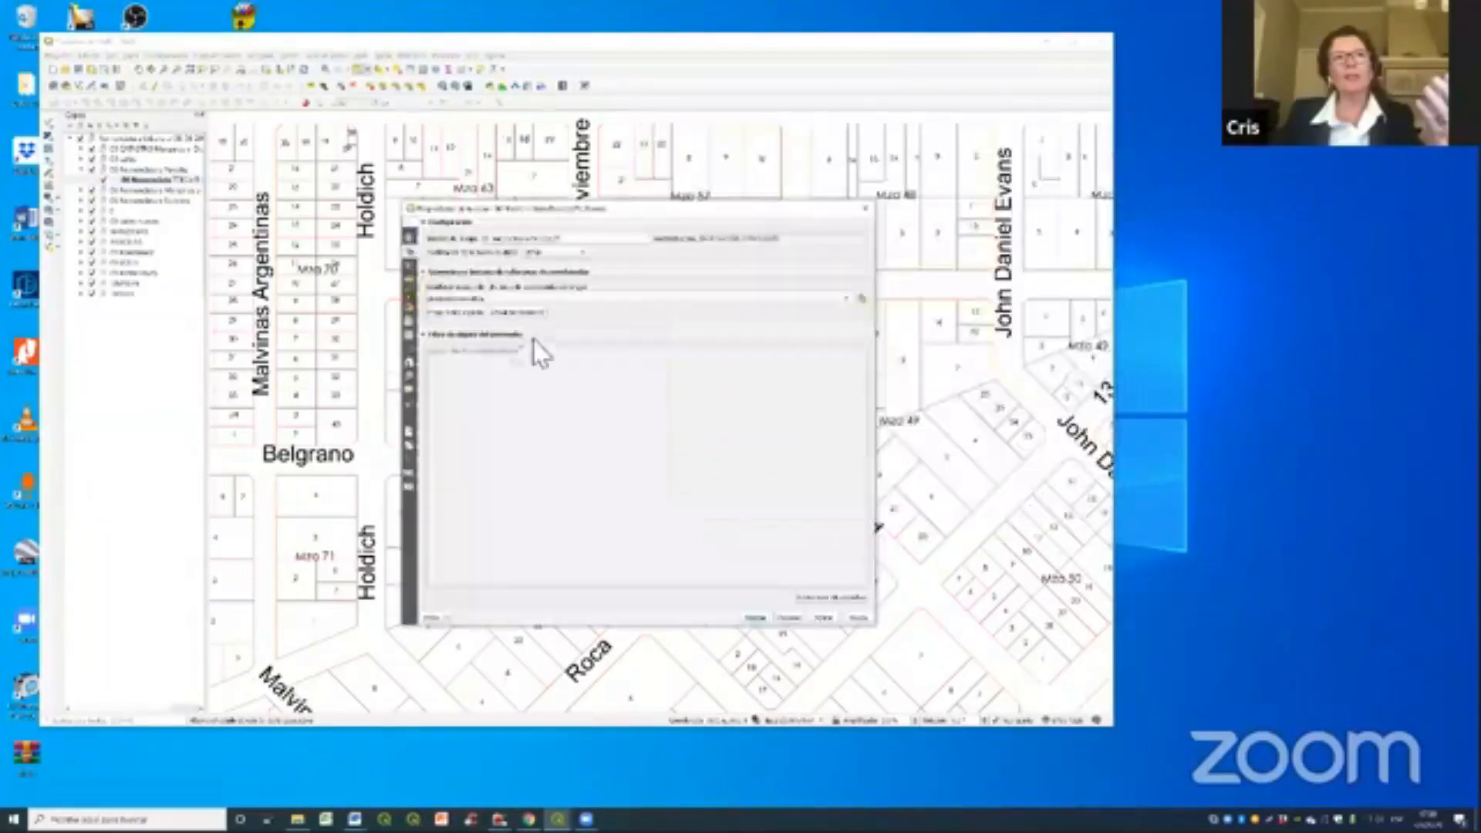
left_click(409, 272)
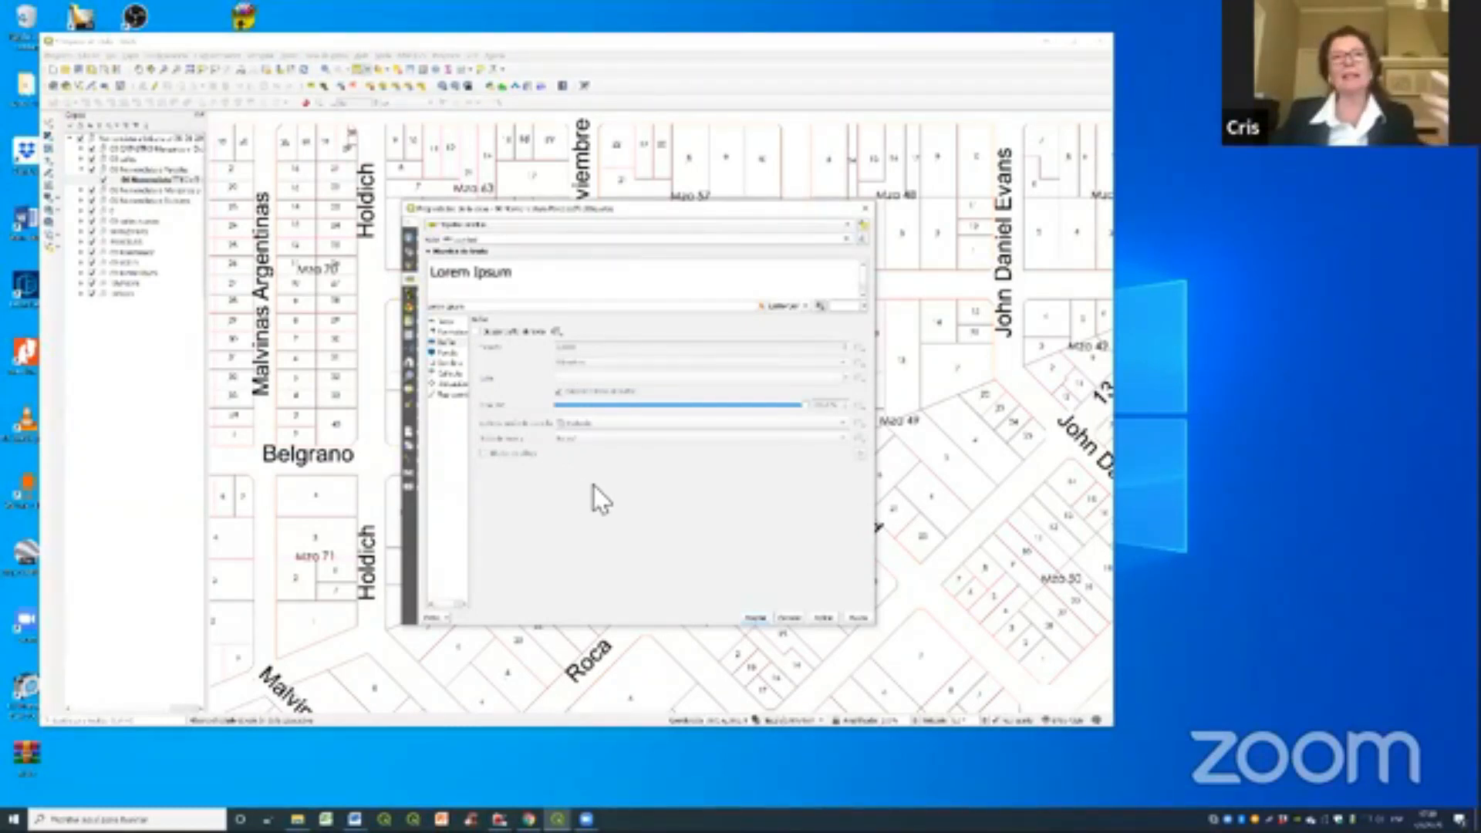
- Review the fields available for labelling the parcels, keep the current label field and close the layer properties
left_click(846, 239)
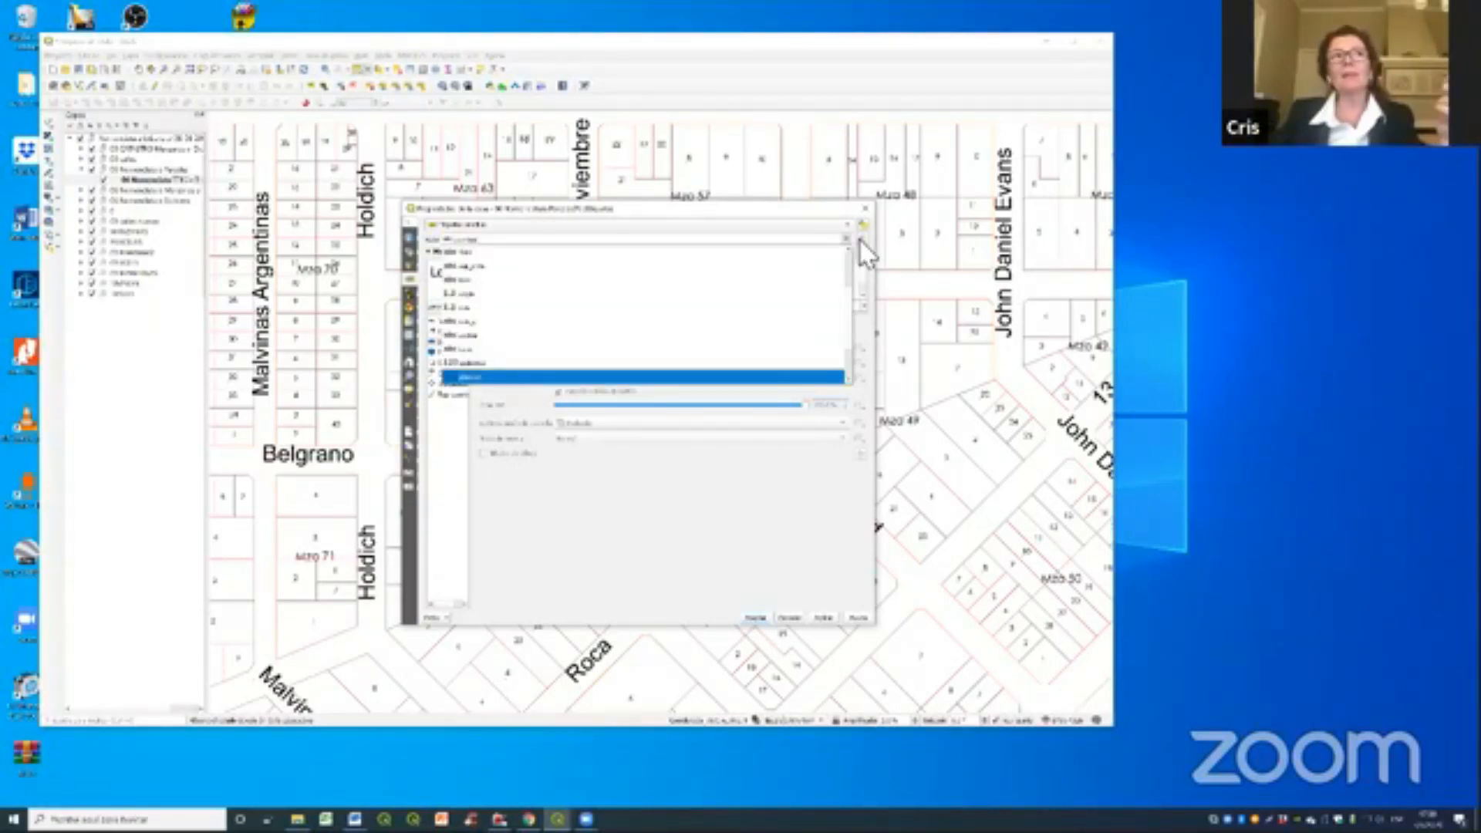
left_click(721, 378)
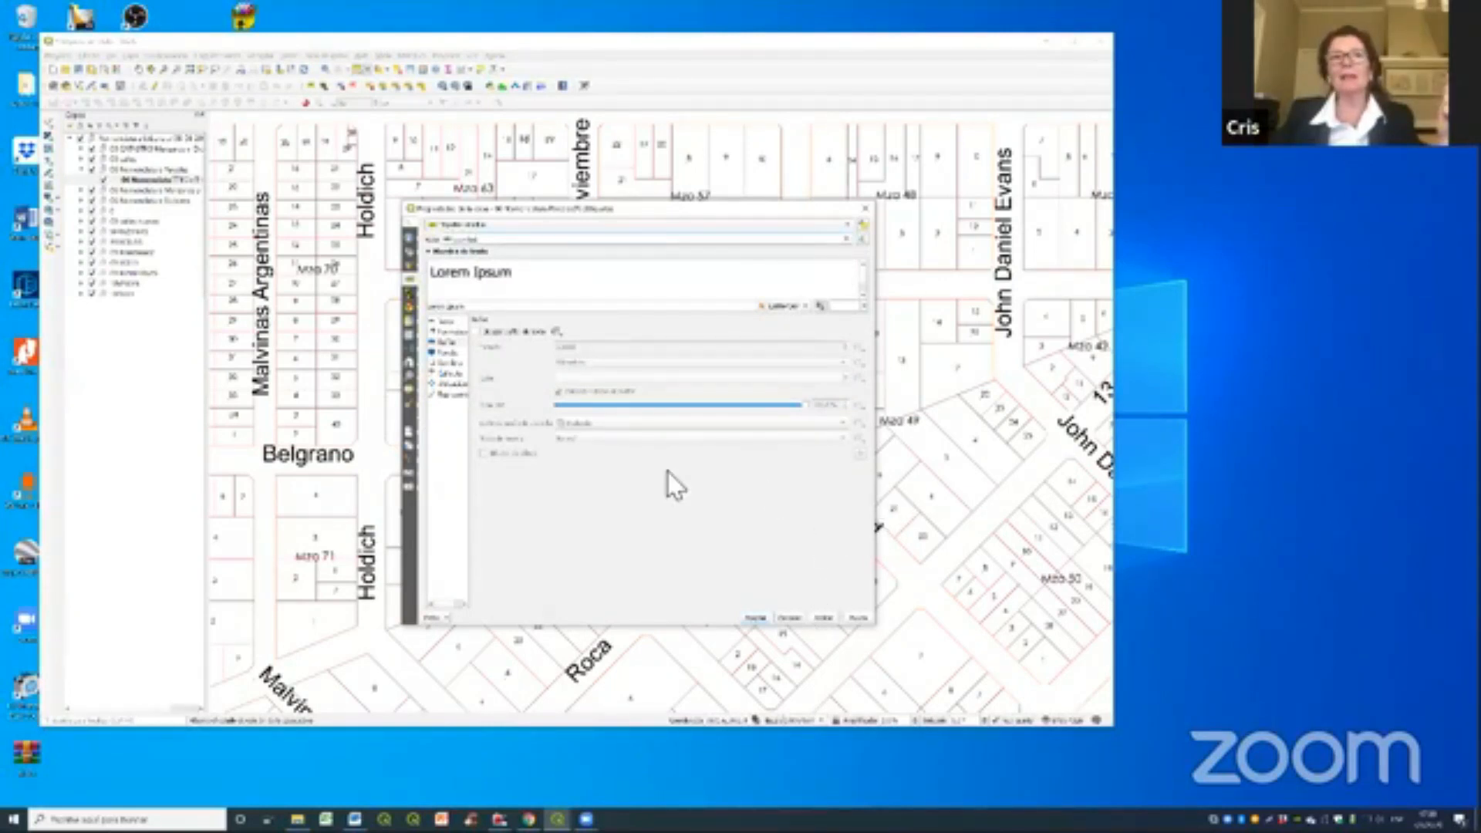
key("Return")
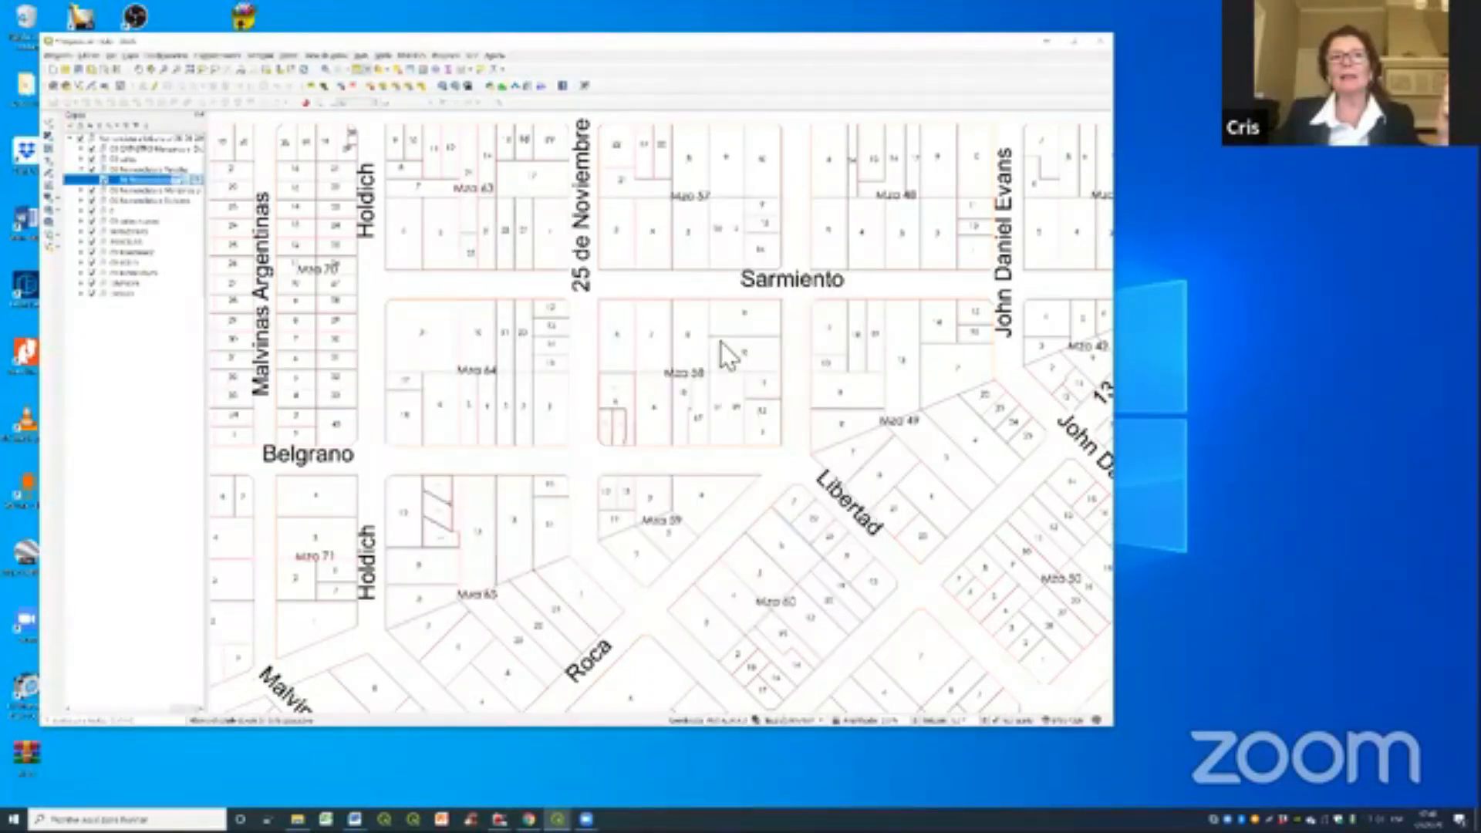
- Switch to the QGIS project window containing the MANZ_CAPITAL_CORD blocks and open the project properties
left_click(1237, 264)
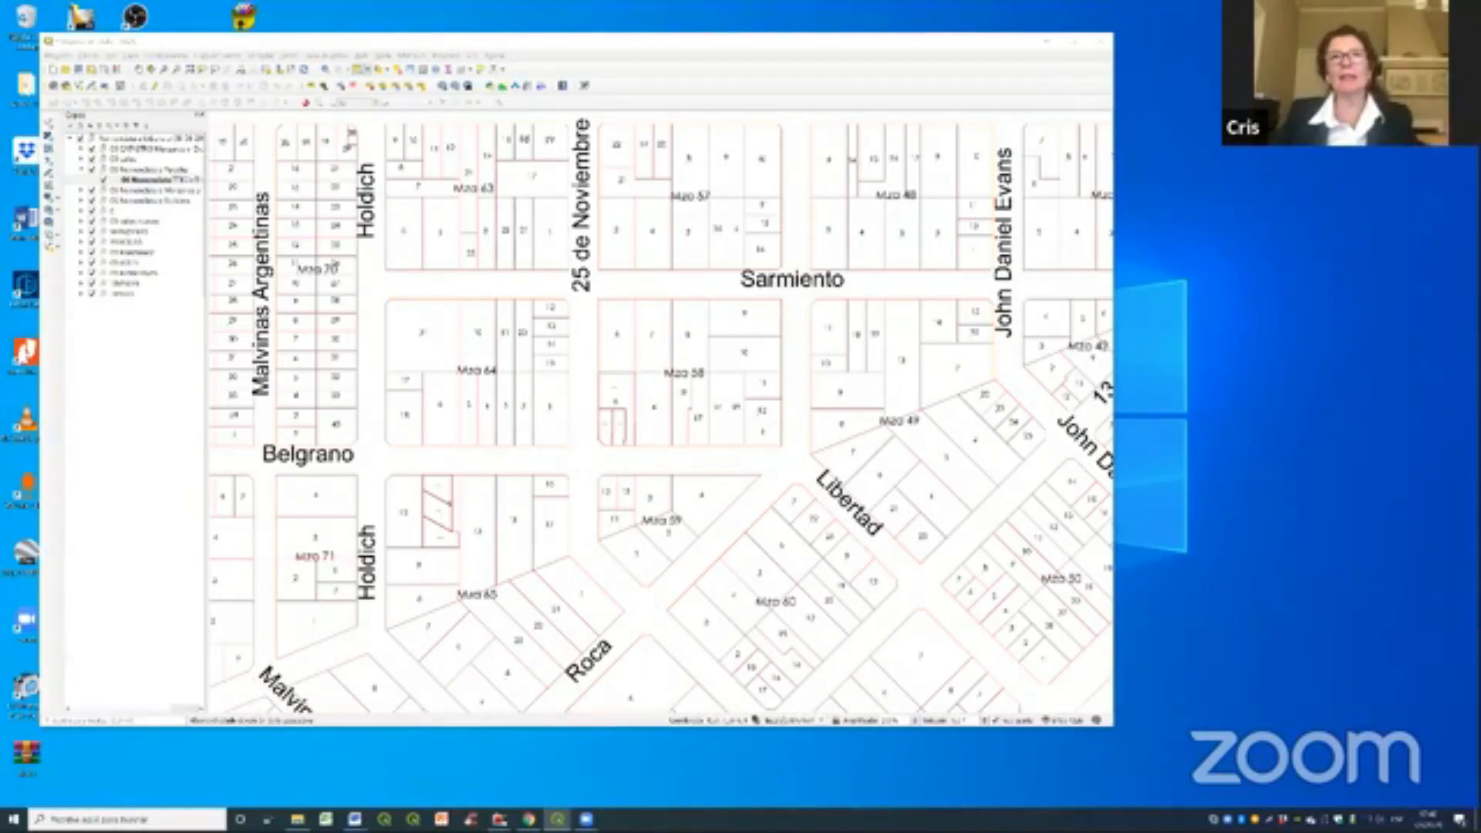
key("alt+Tab")
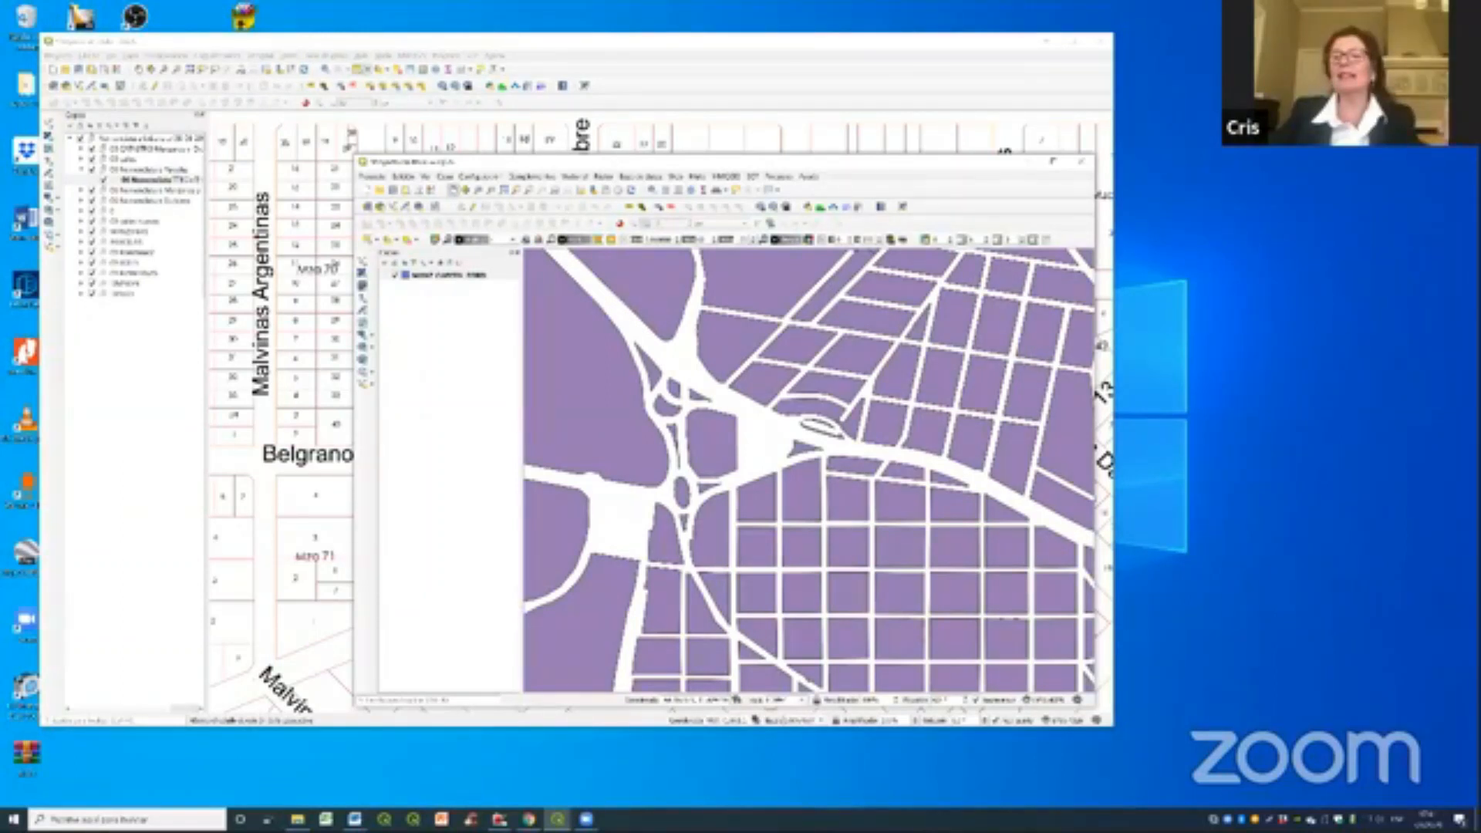
left_click(378, 177)
left_click(429, 322)
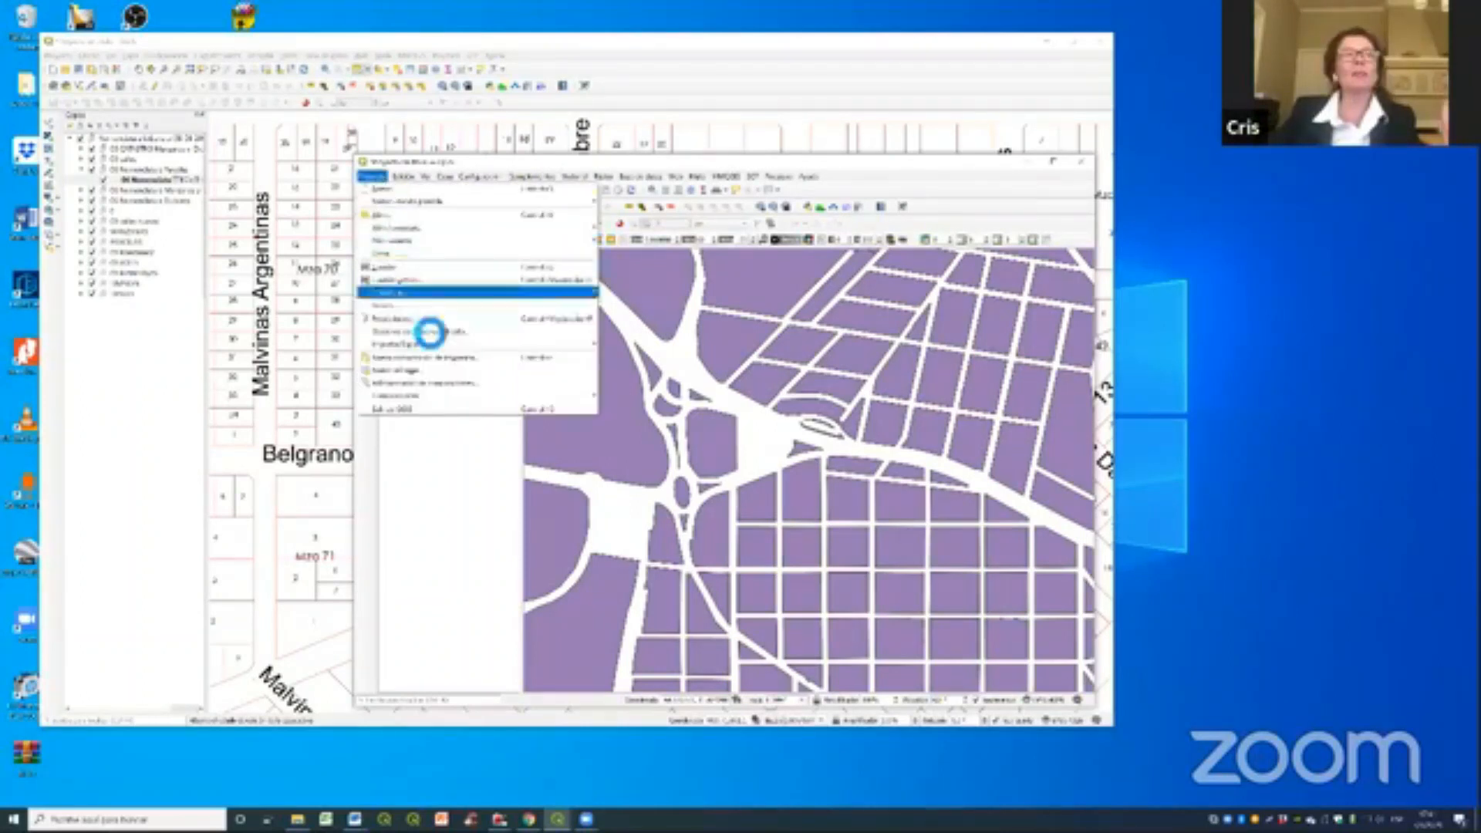
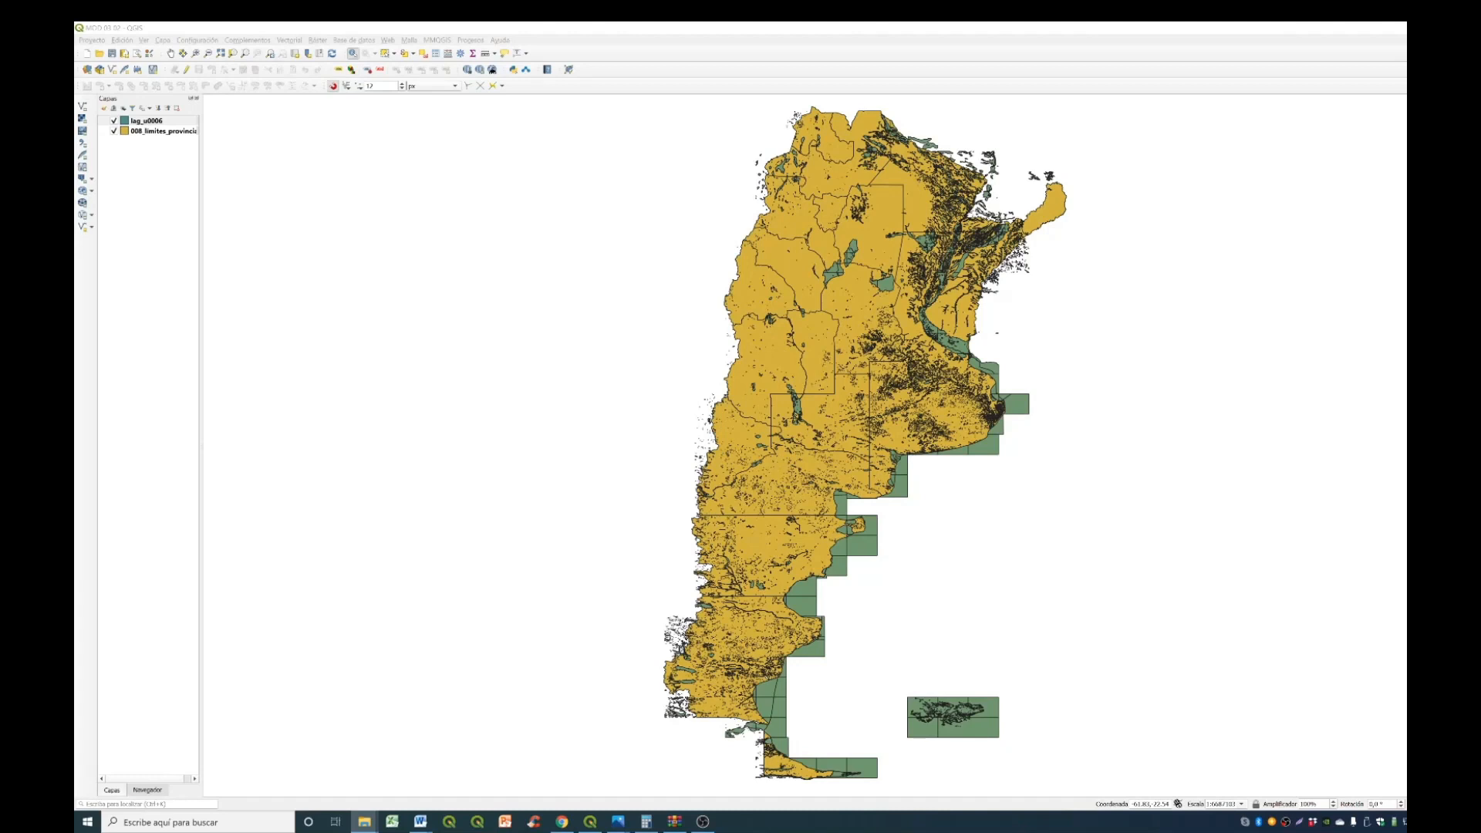
- Open Select by Expression for the lag_u0006 layer and build the condition "PROVINCIA" = 'CORDOBA' from the field's unique values
left_click(385, 53)
left_click(405, 54)
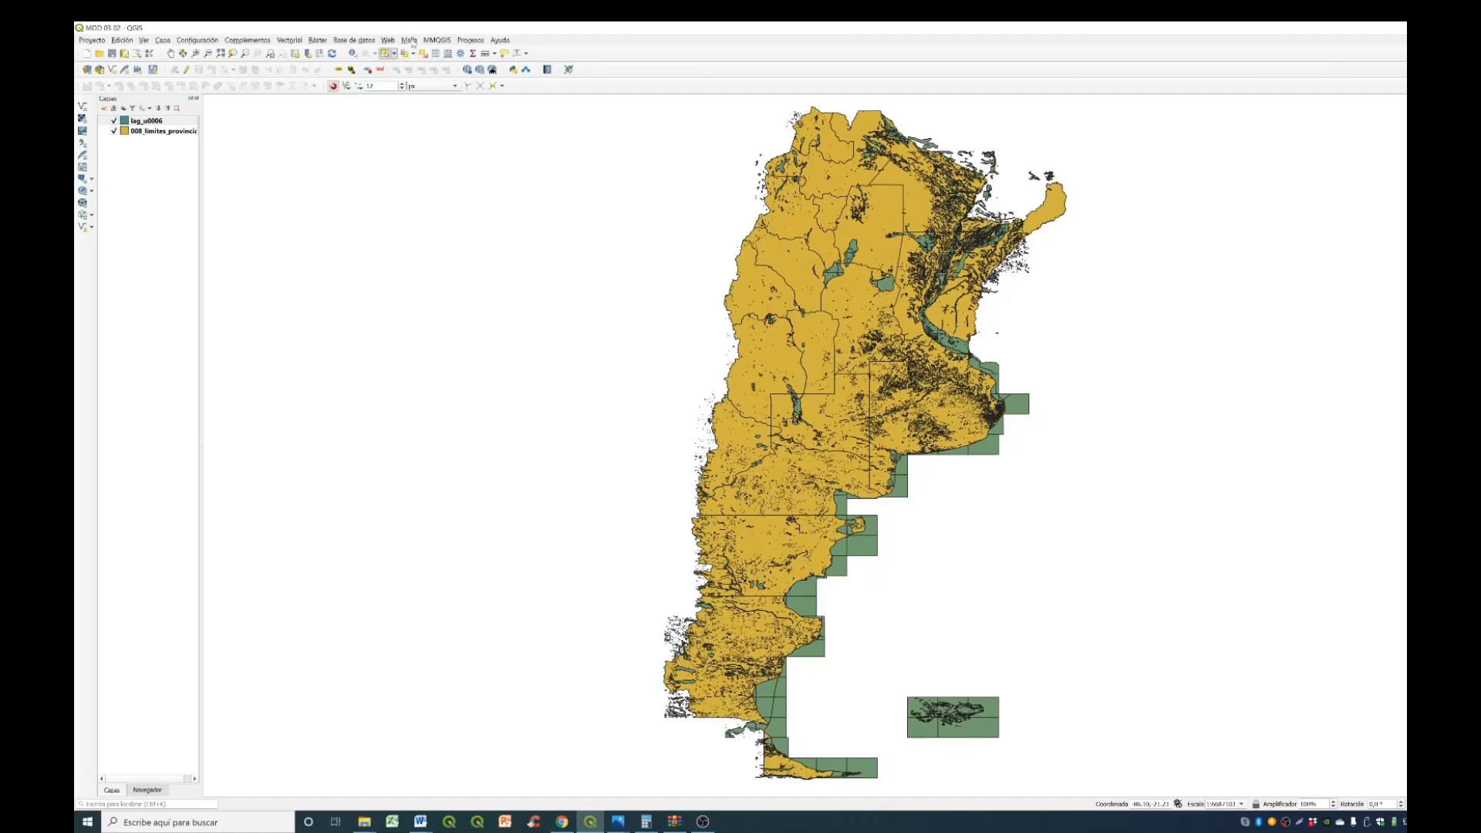
left_click(411, 54)
left_click(444, 77)
left_click_drag(1075, 183, 739, 261)
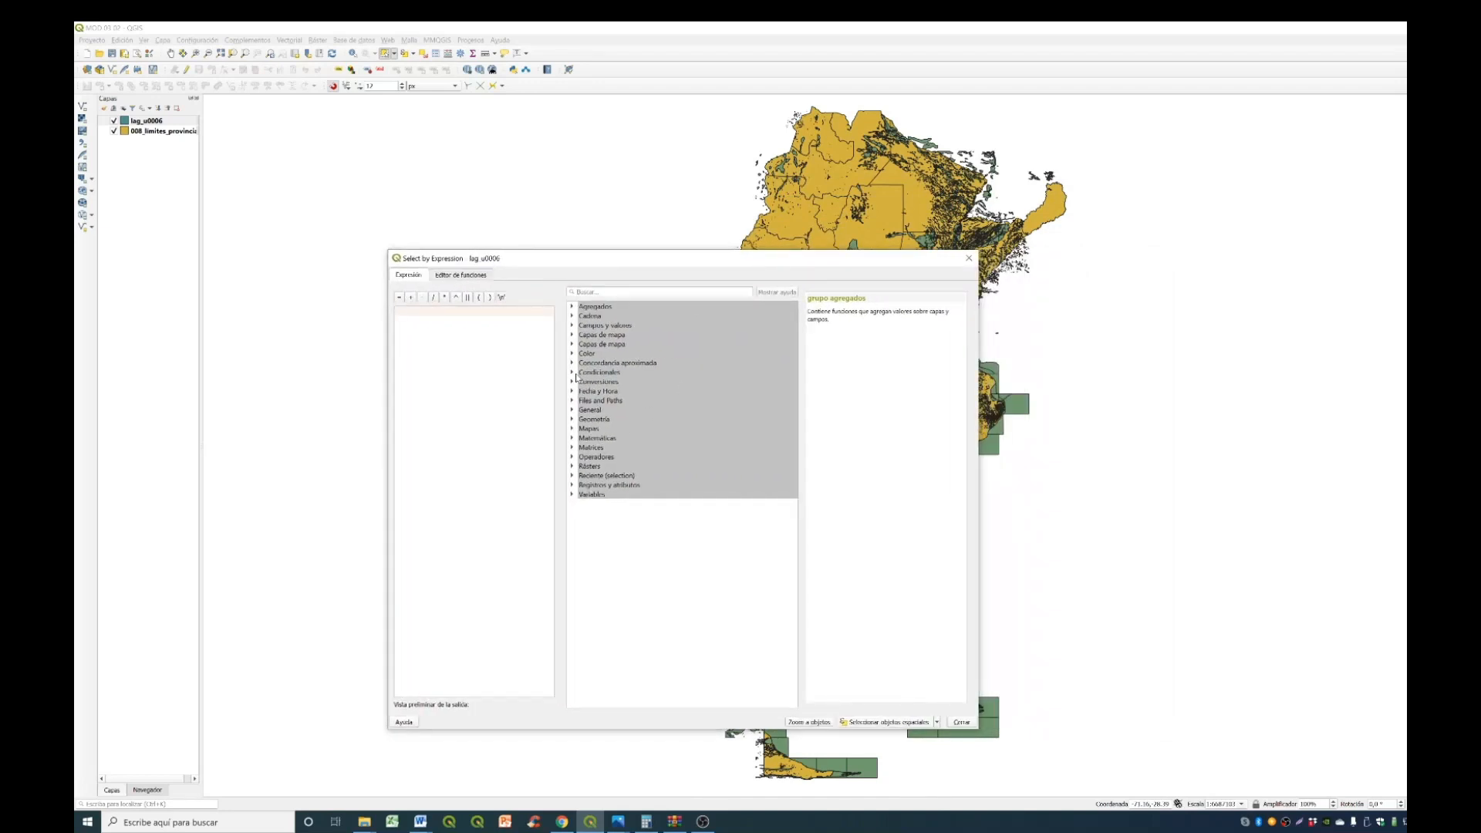
left_click(573, 325)
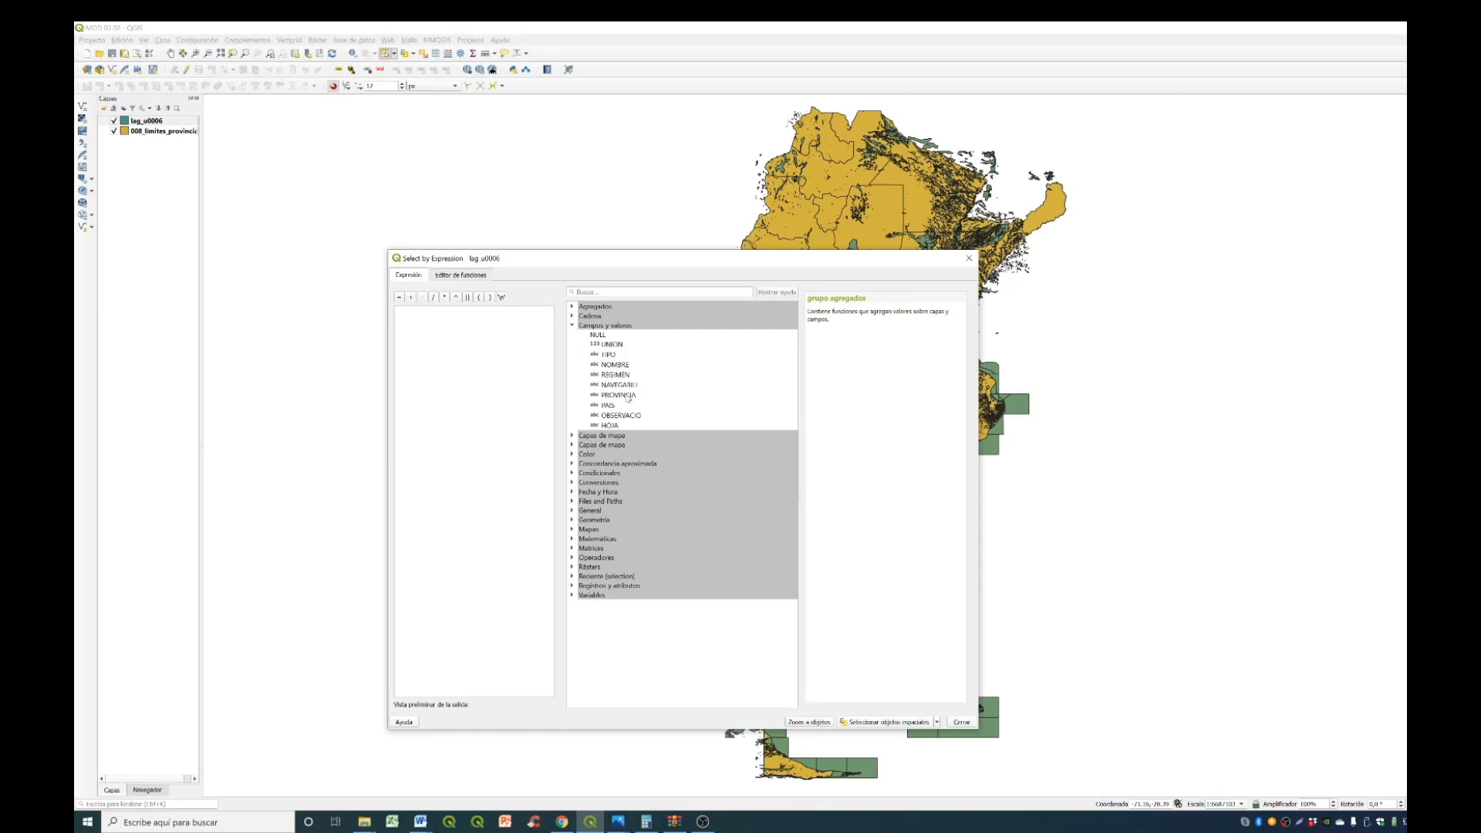
double_click(631, 396)
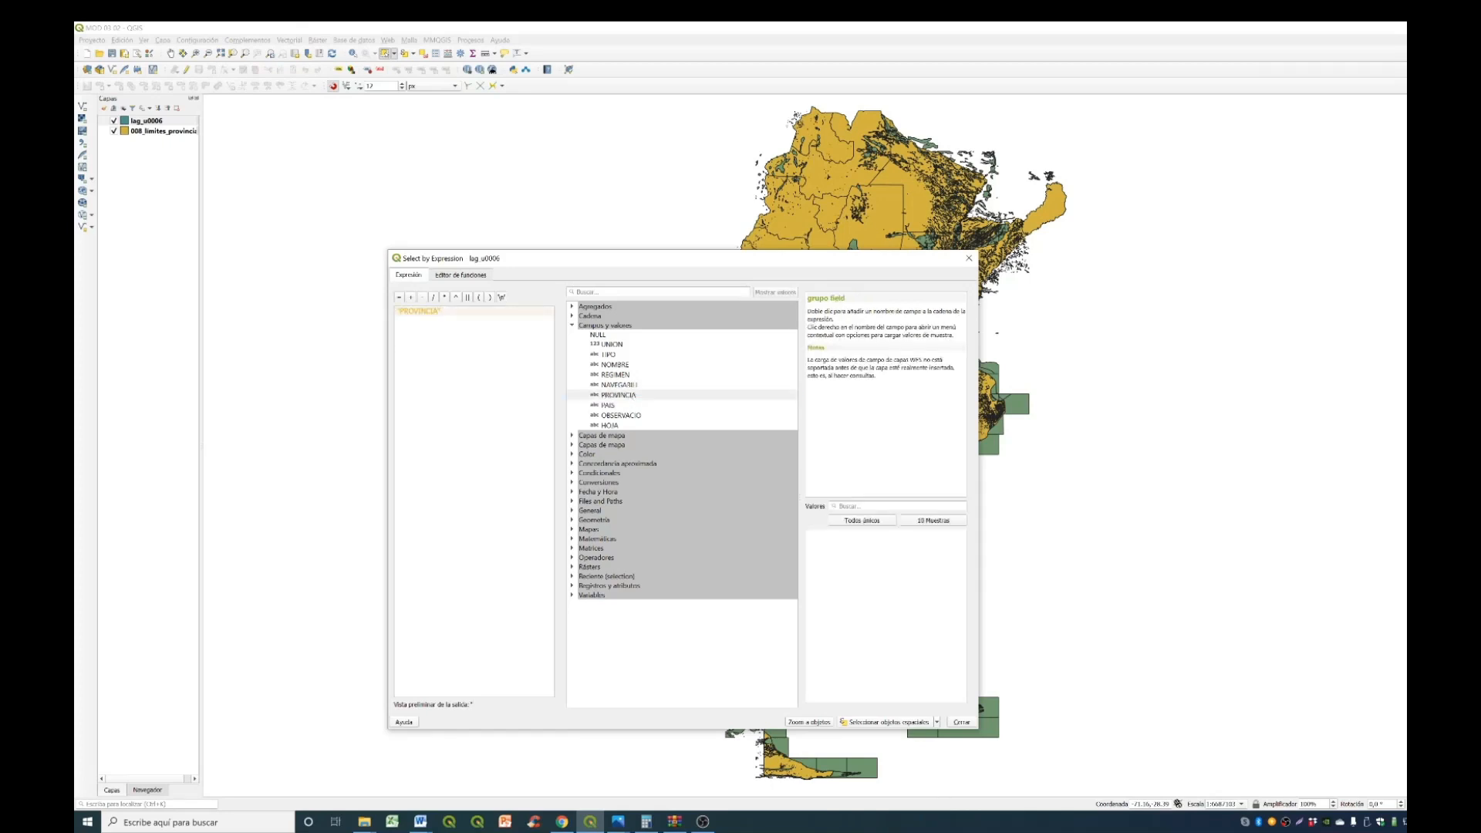
left_click(399, 297)
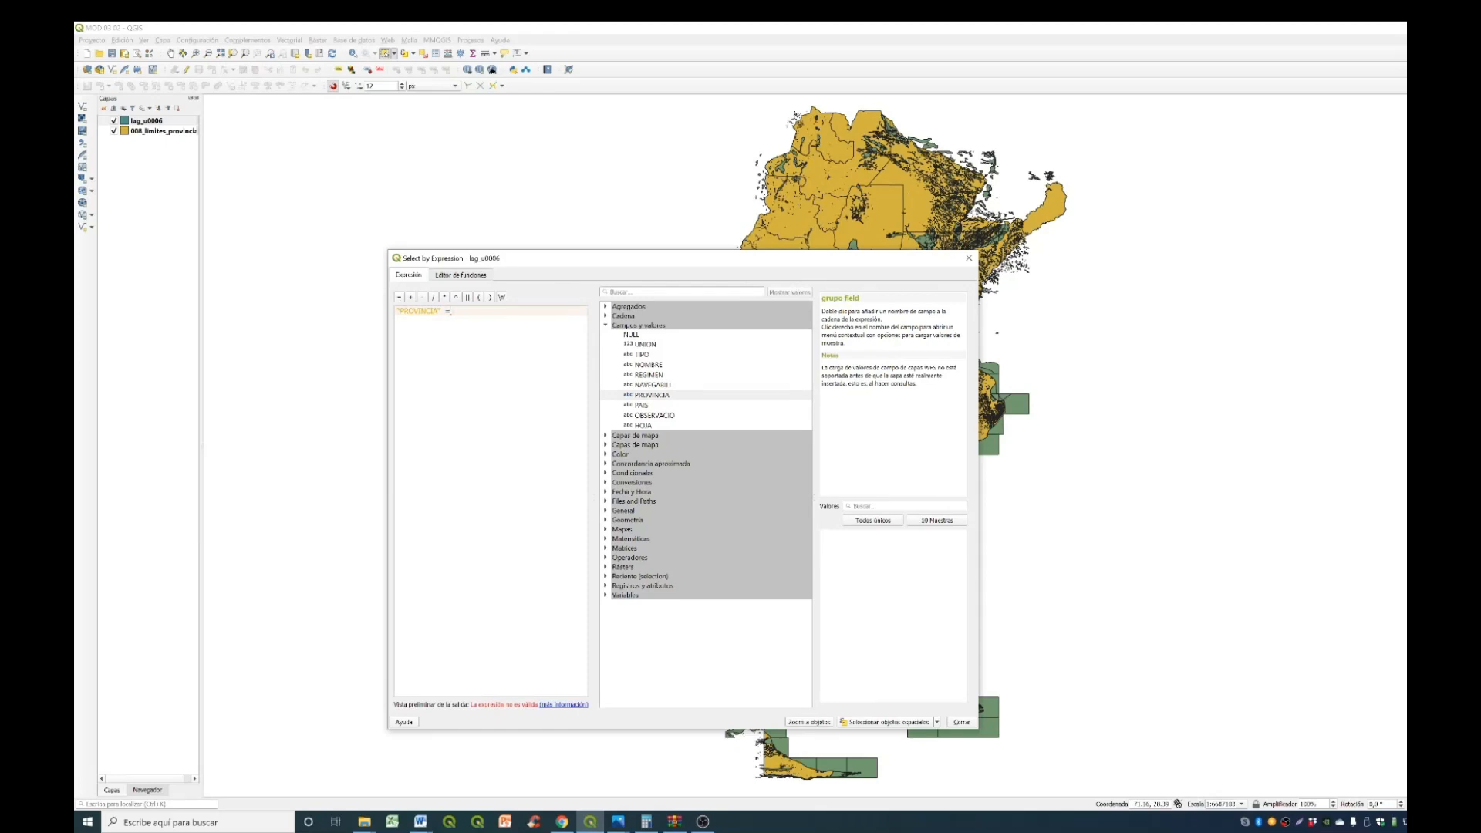
left_click(876, 522)
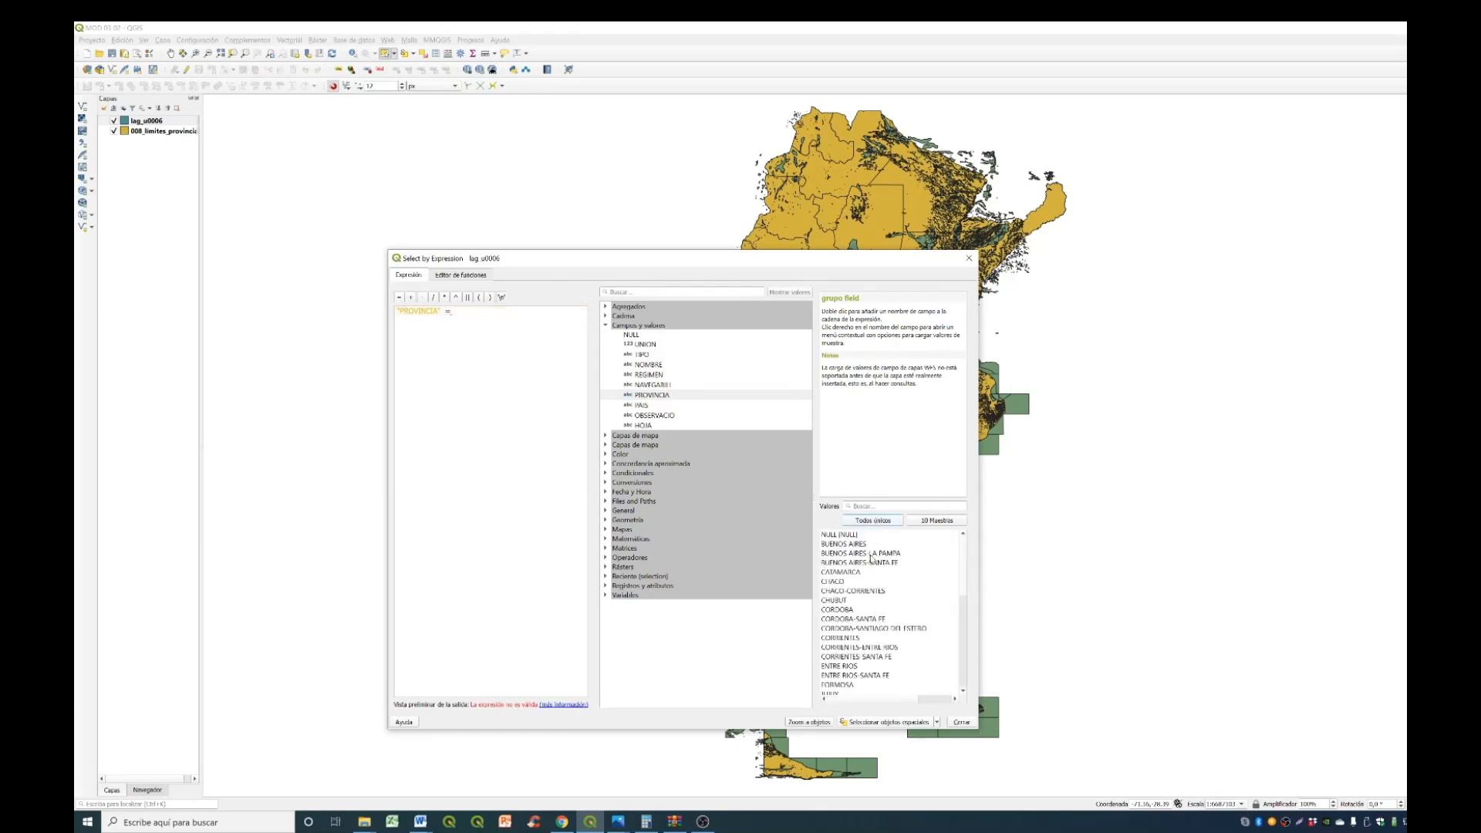
left_click(846, 610)
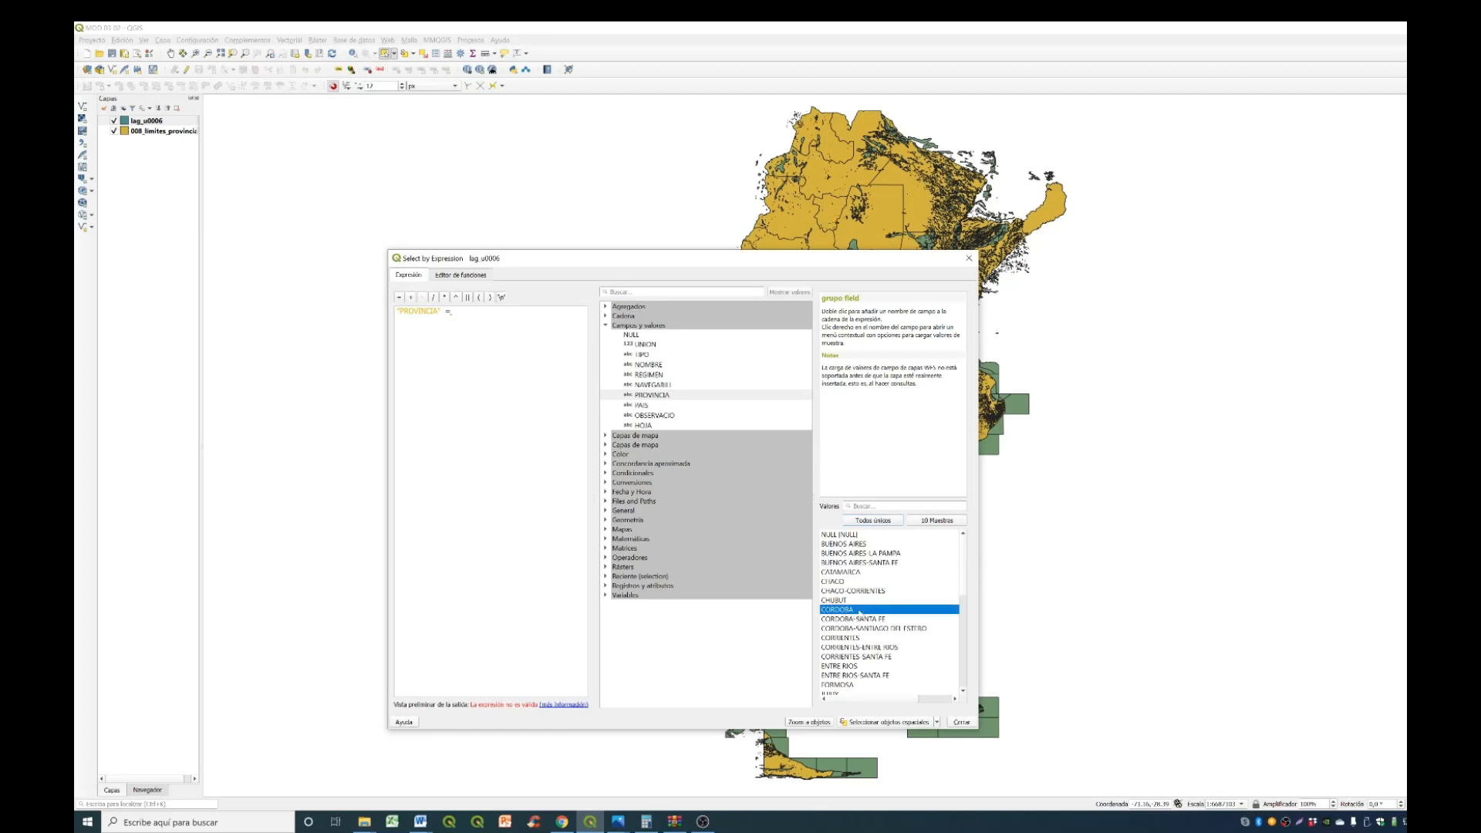
double_click(848, 610)
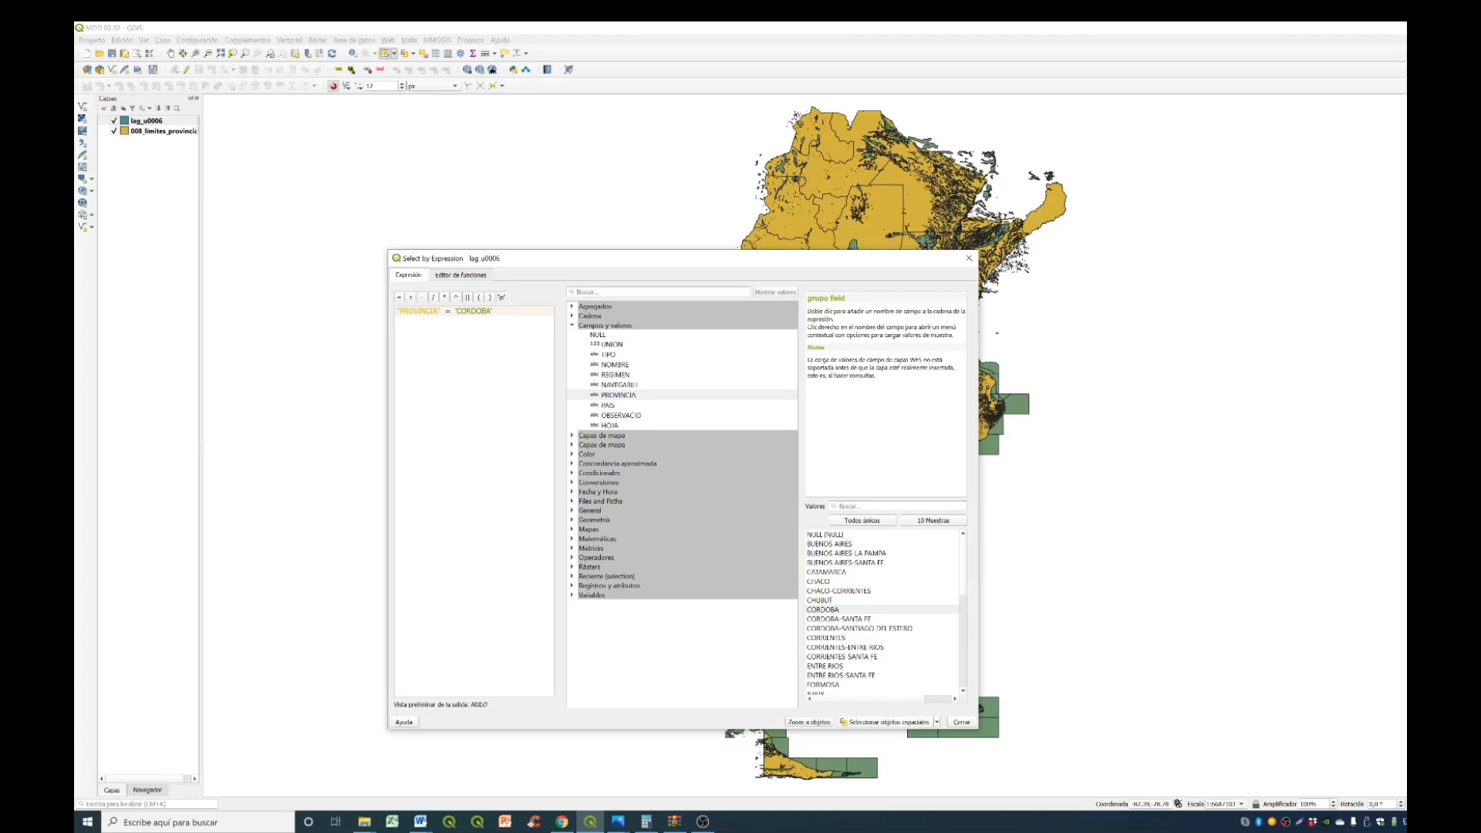
- Extend the expression with AND "TIPO" = 'LAGUNA', taking the value from the field's unique values
type("AND")
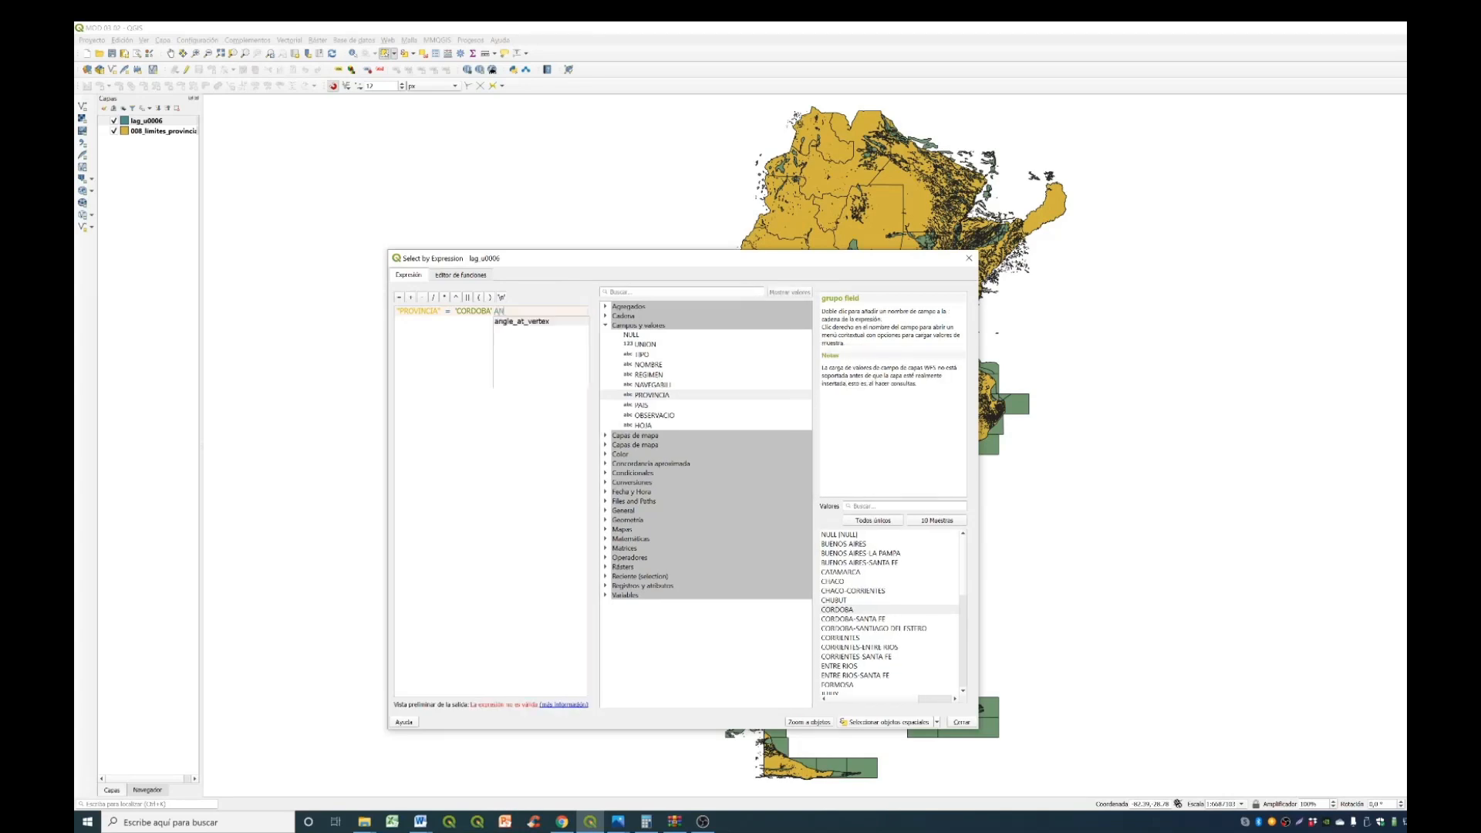
double_click(642, 355)
left_click(399, 297)
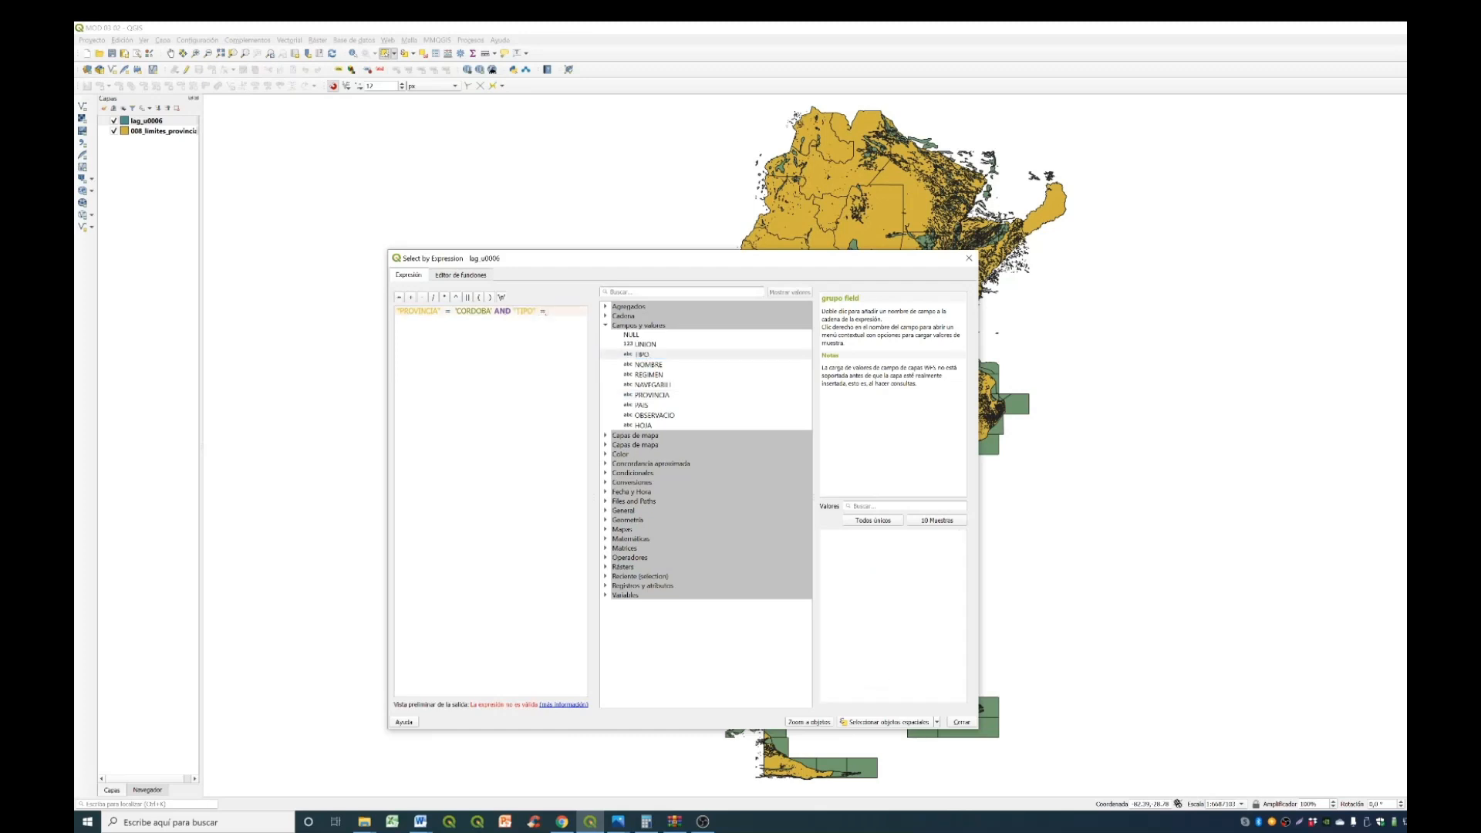
left_click(884, 522)
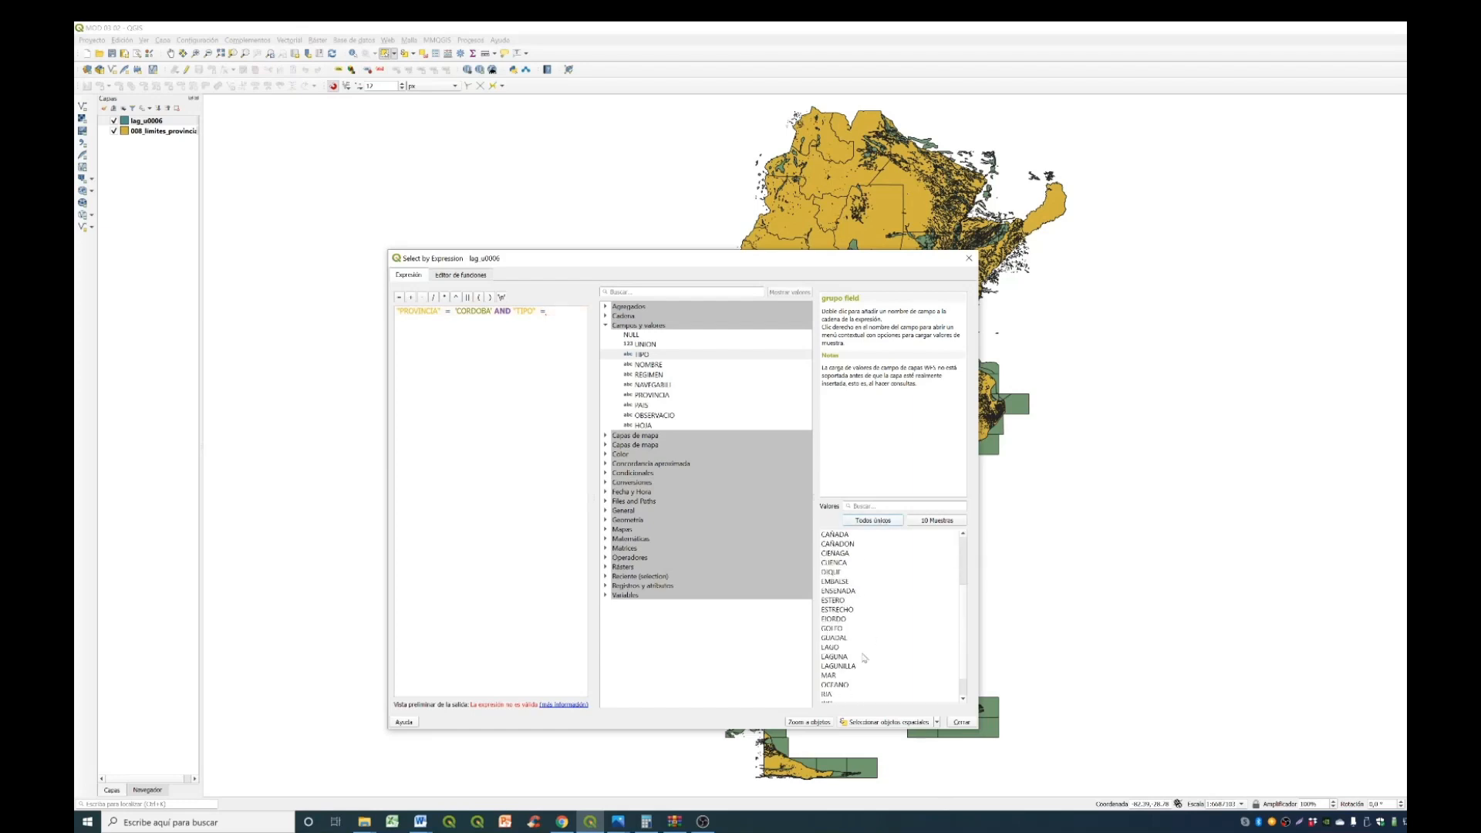
double_click(865, 657)
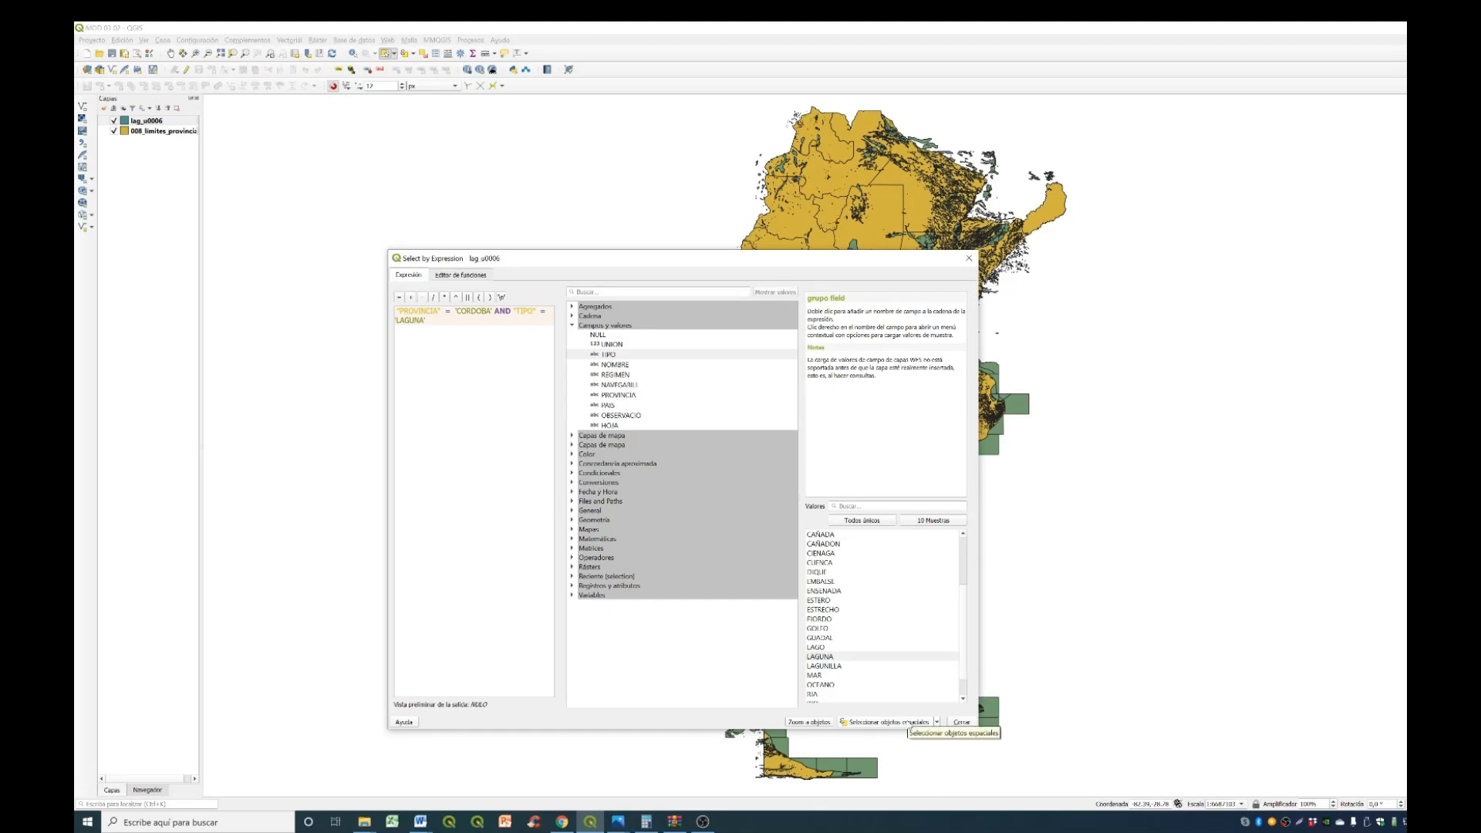
- Select the features matching the expression, zoom the map to them and close the expression dialog
left_click(887, 722)
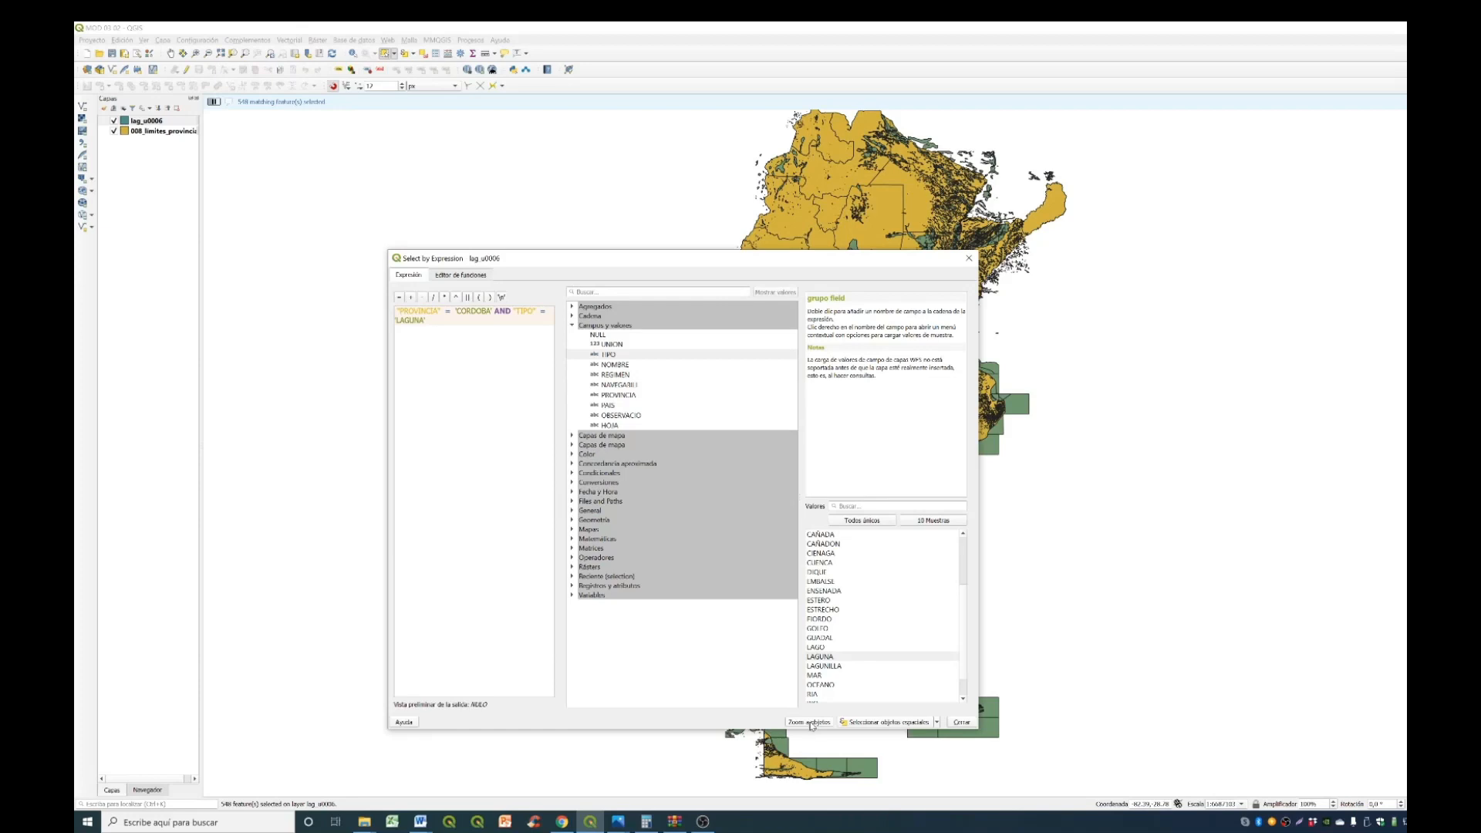
left_click(811, 723)
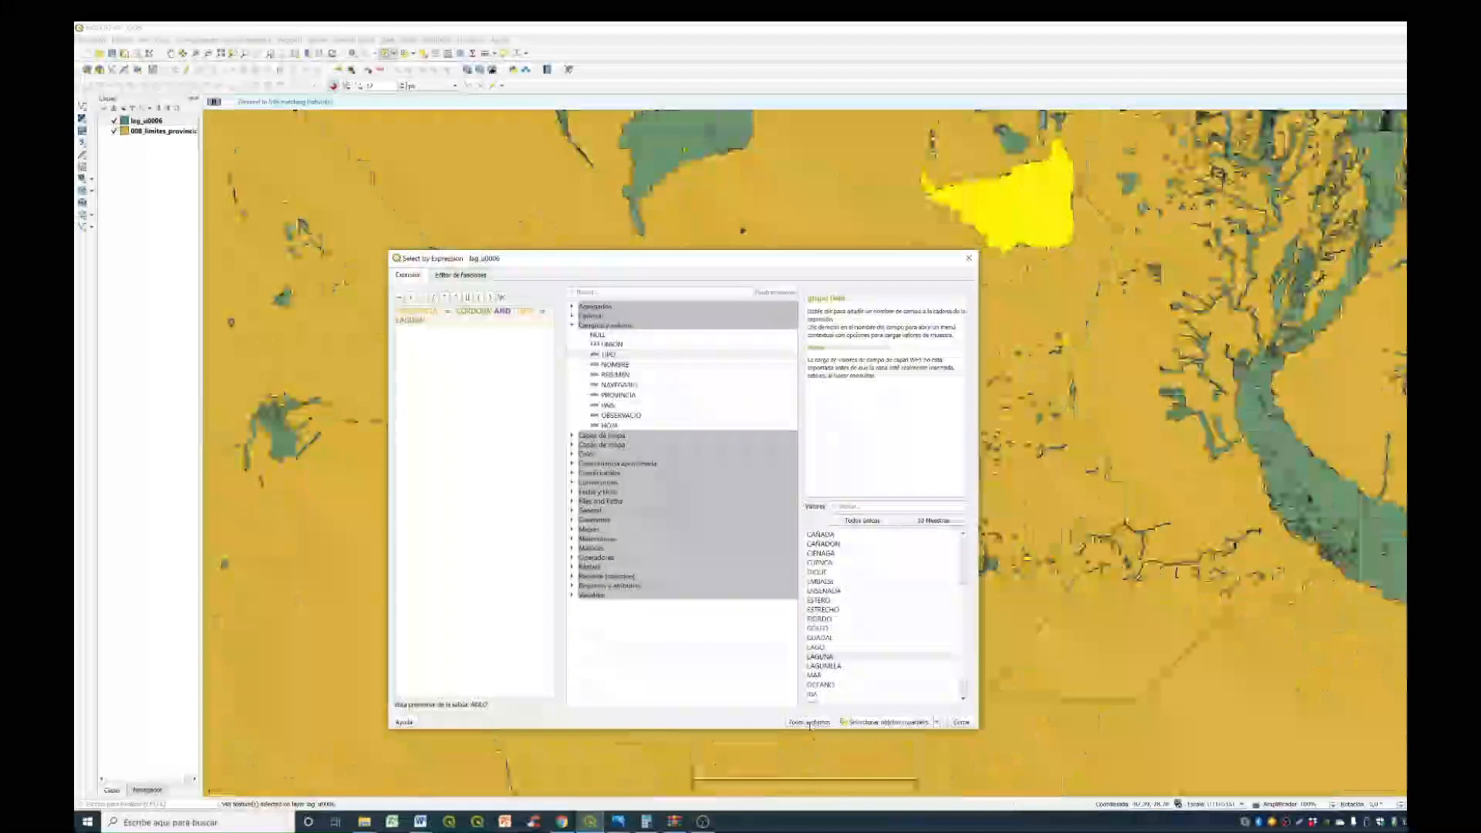
left_click(957, 722)
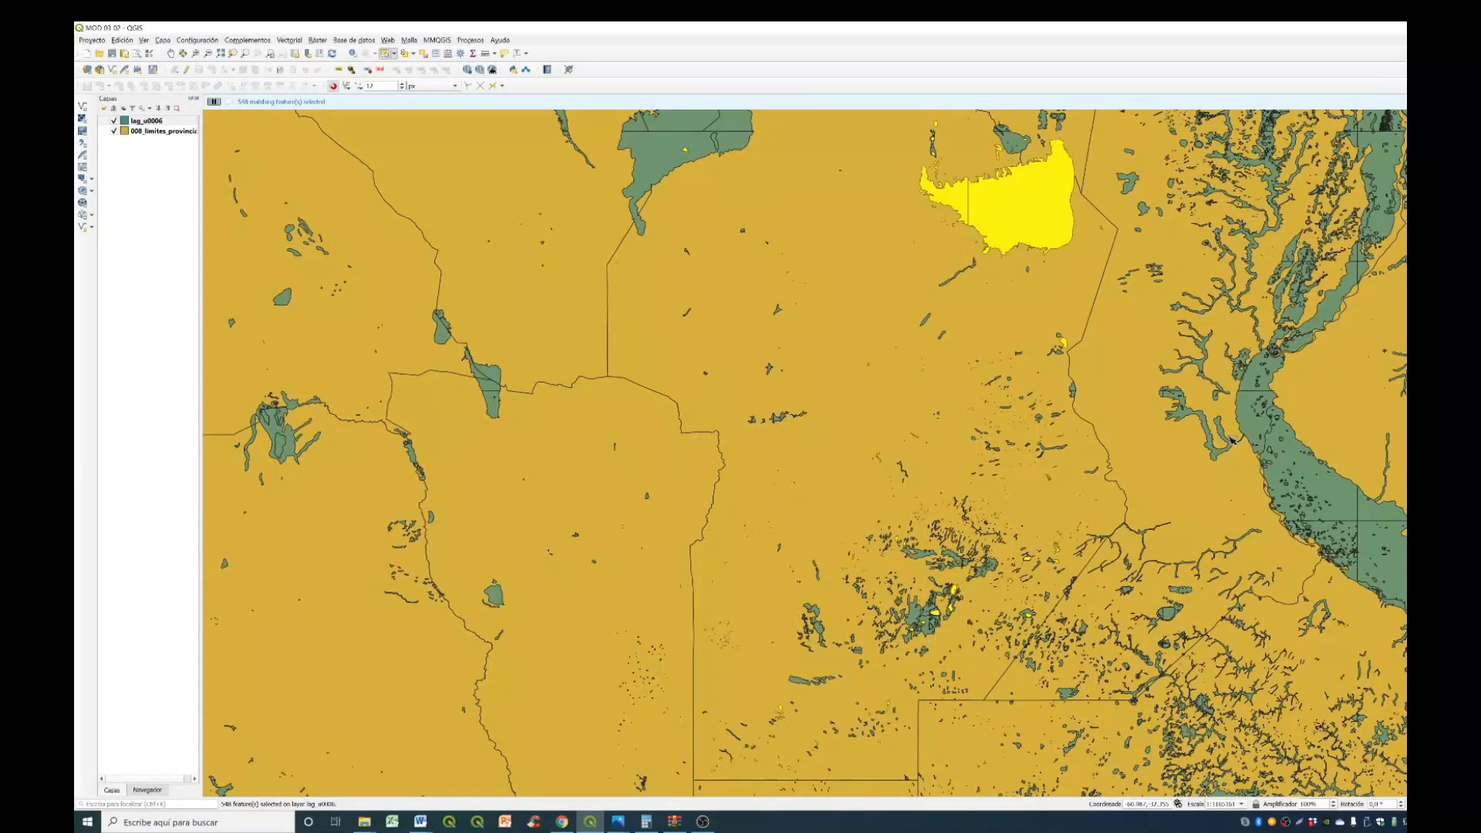
- Export only the selected lag_u0006 features as an ESRI shapefile named LAGUNAS_COR in EPSG:4326 and add it to the map
right_click(168, 123)
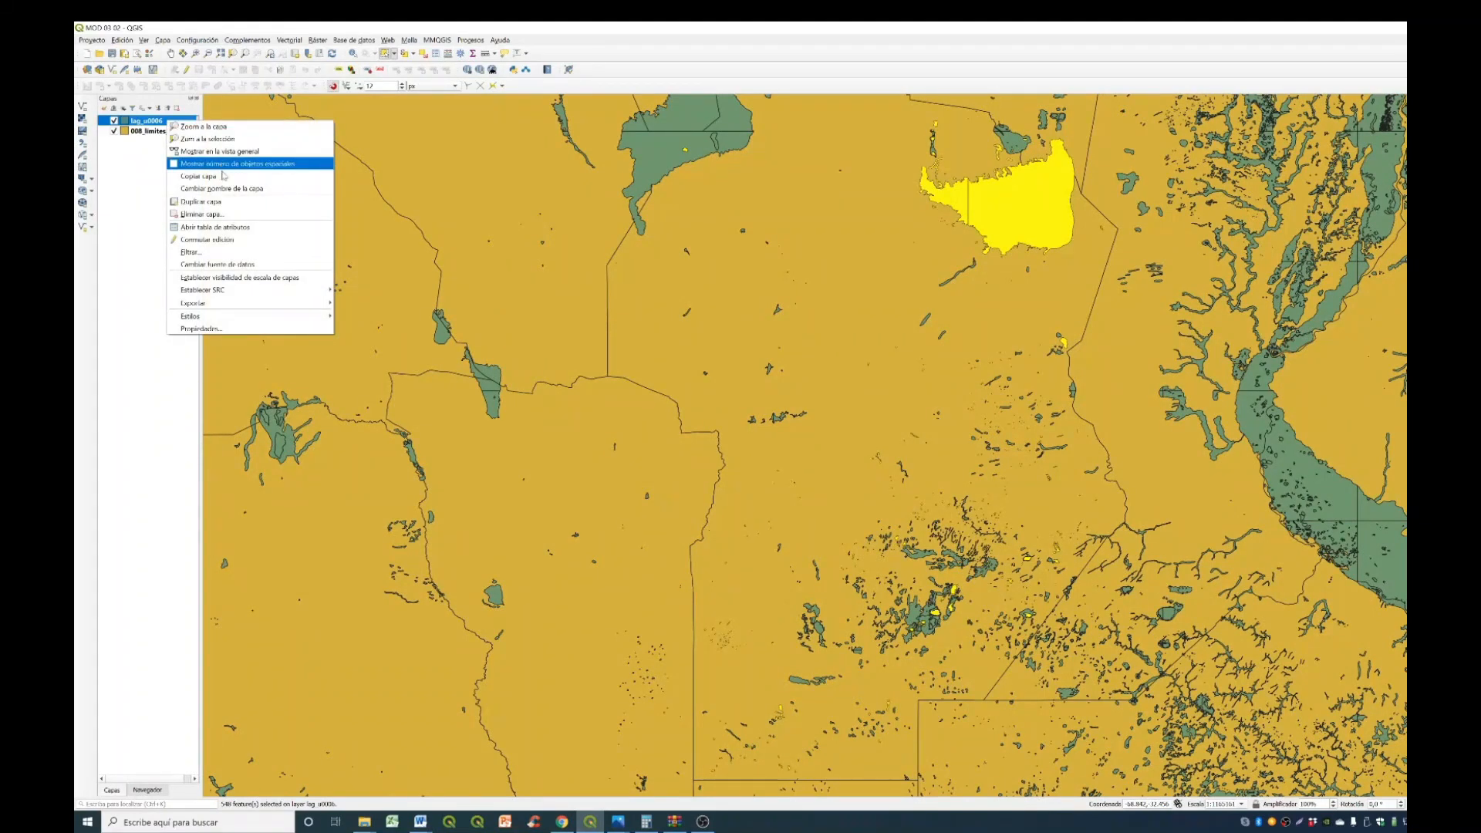
mouse_move(210, 302)
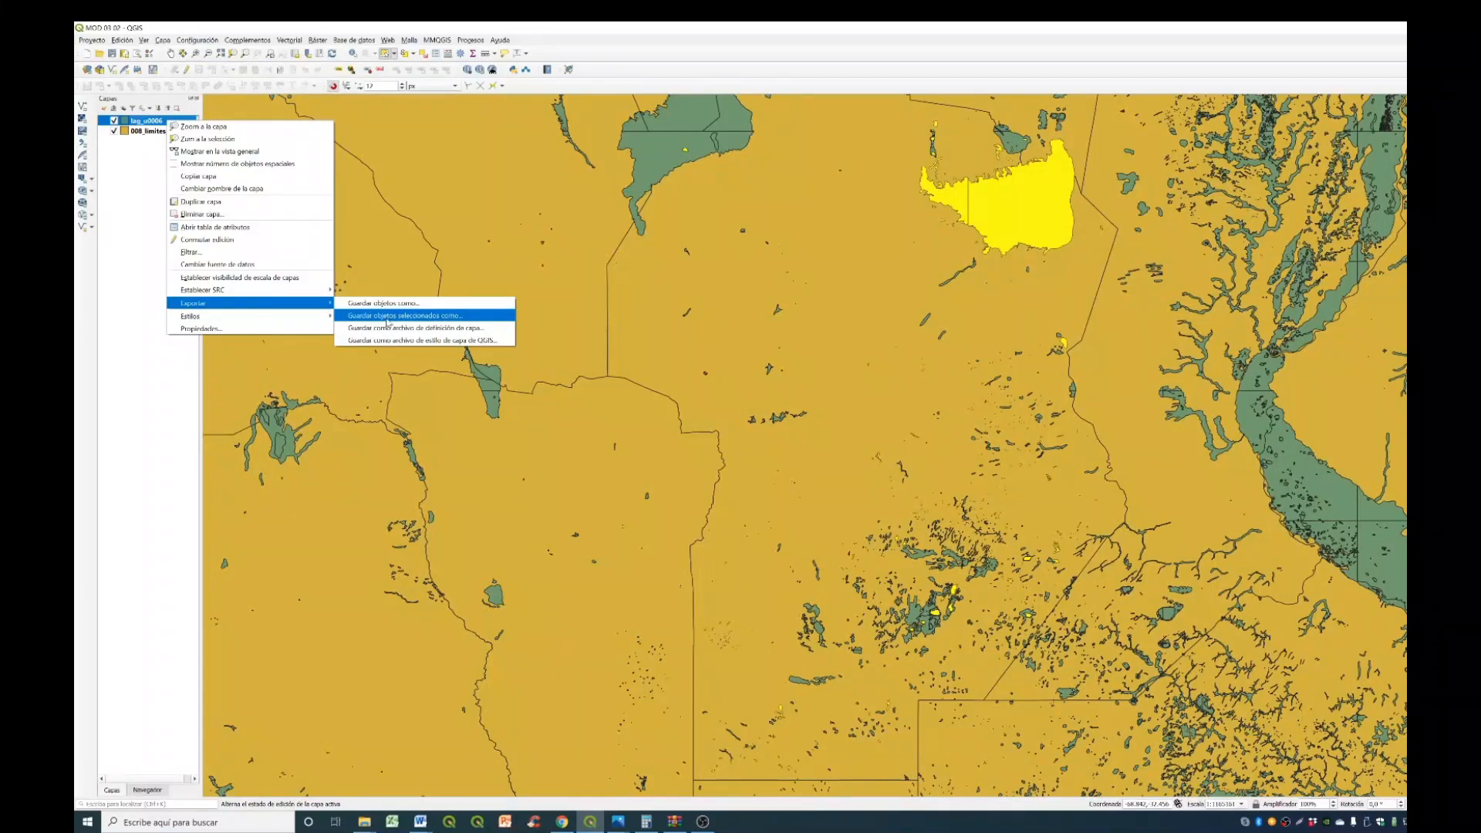
left_click(388, 316)
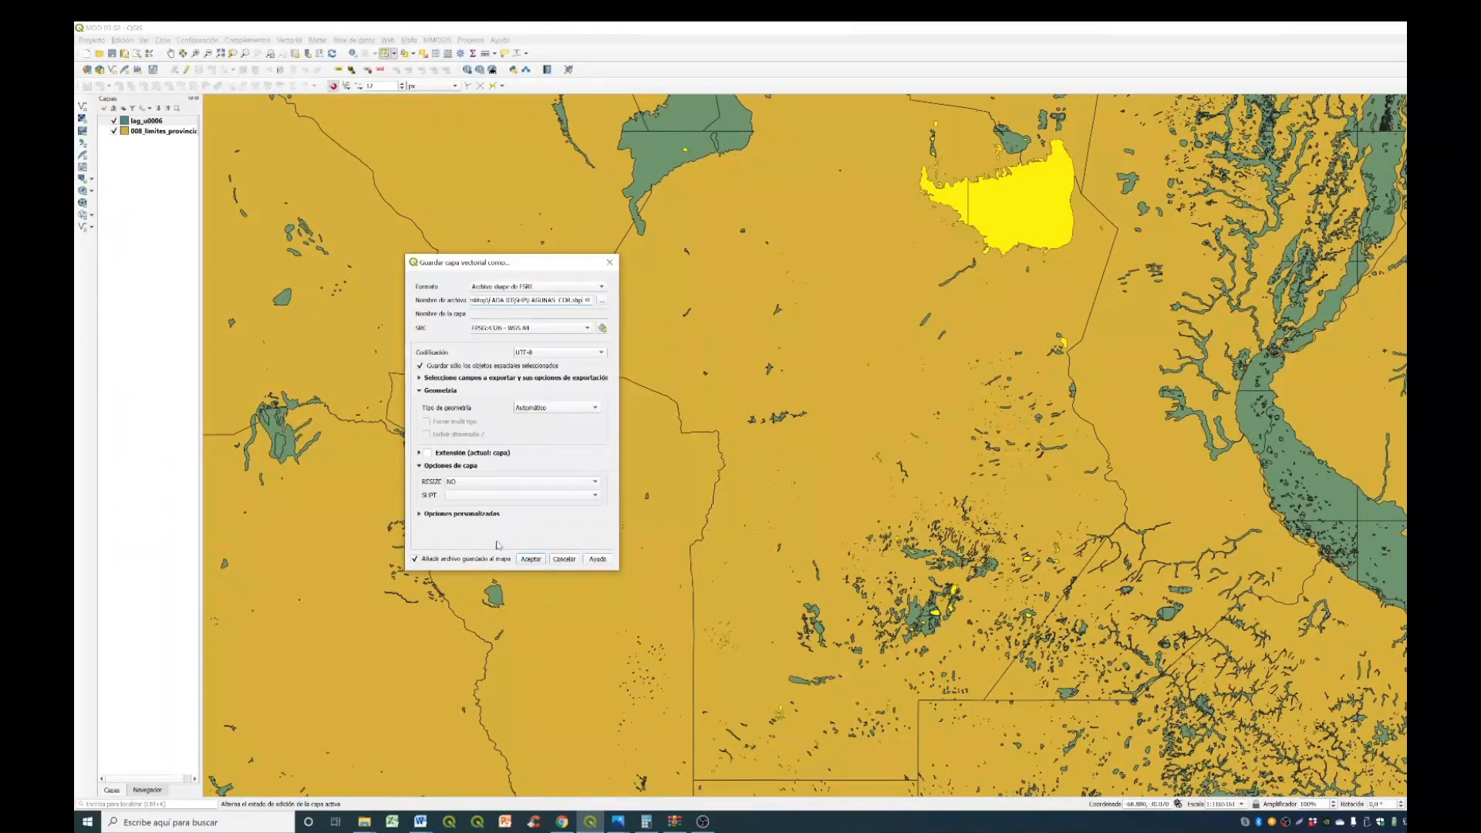
left_click(530, 558)
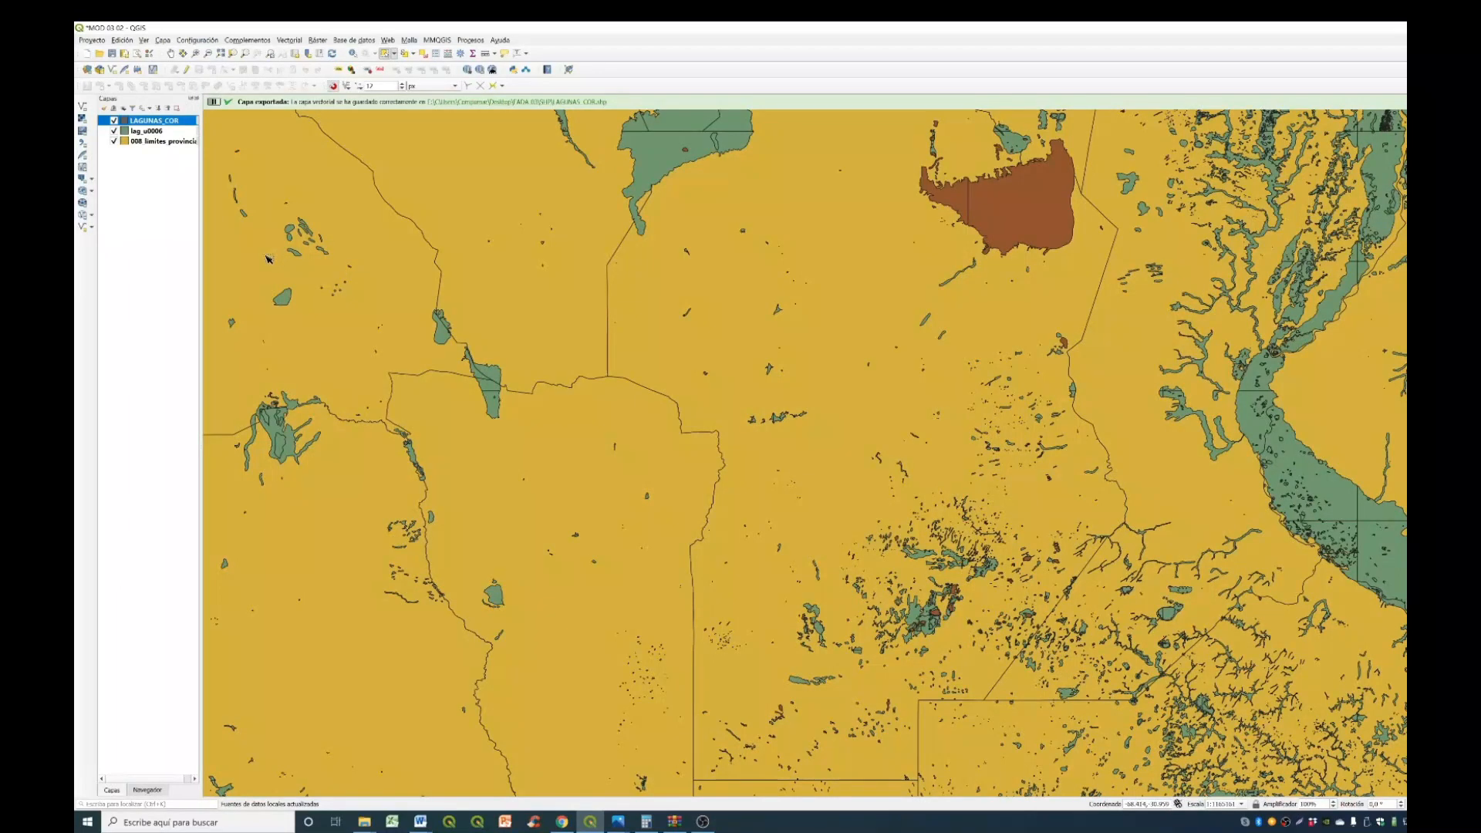
- Hide the lag_u0006 layer so only the exported lagoons display over the provincial boundaries
left_click(115, 132)
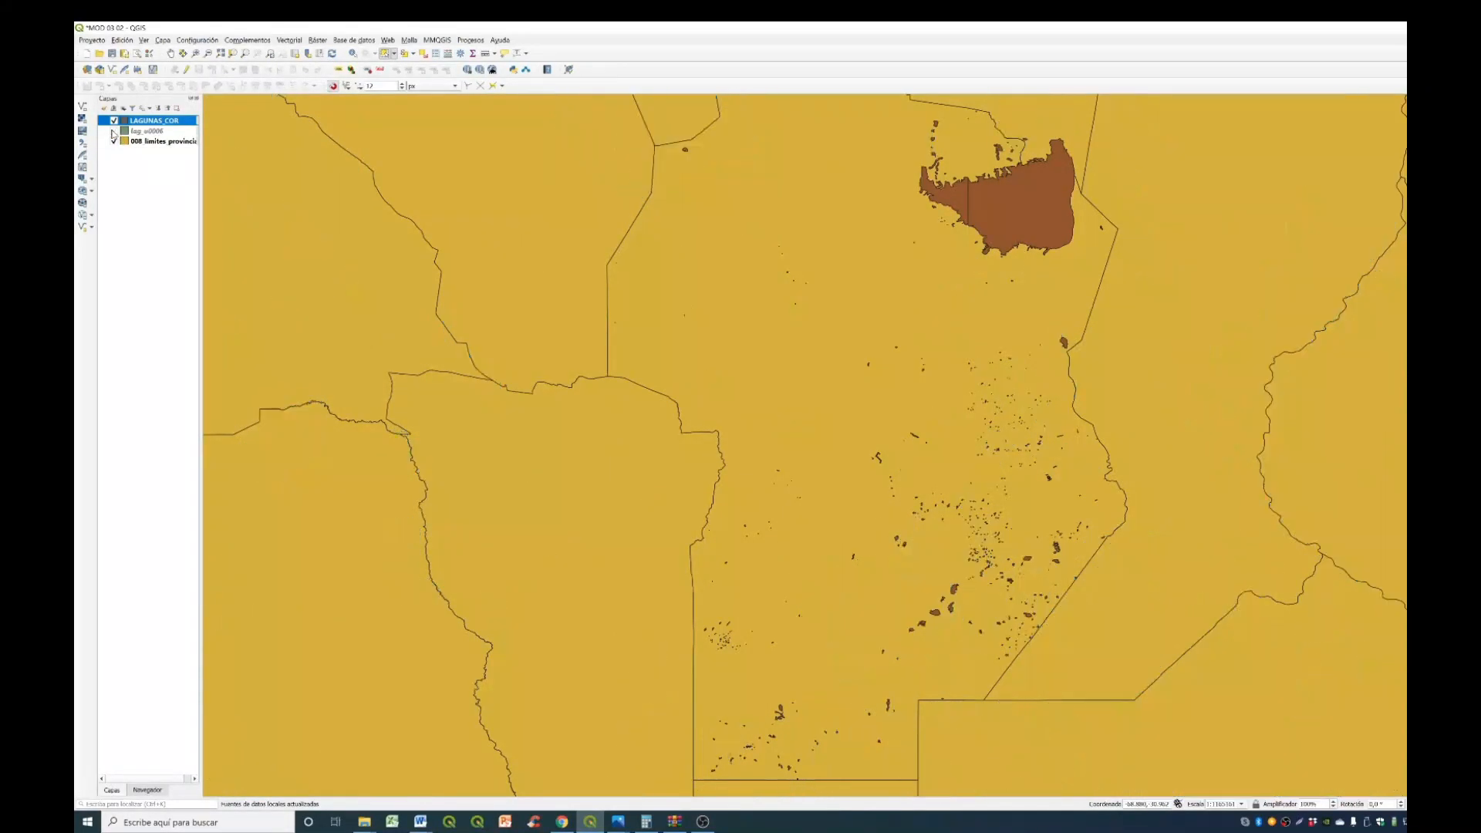
scroll(374, 342, "down", 1)
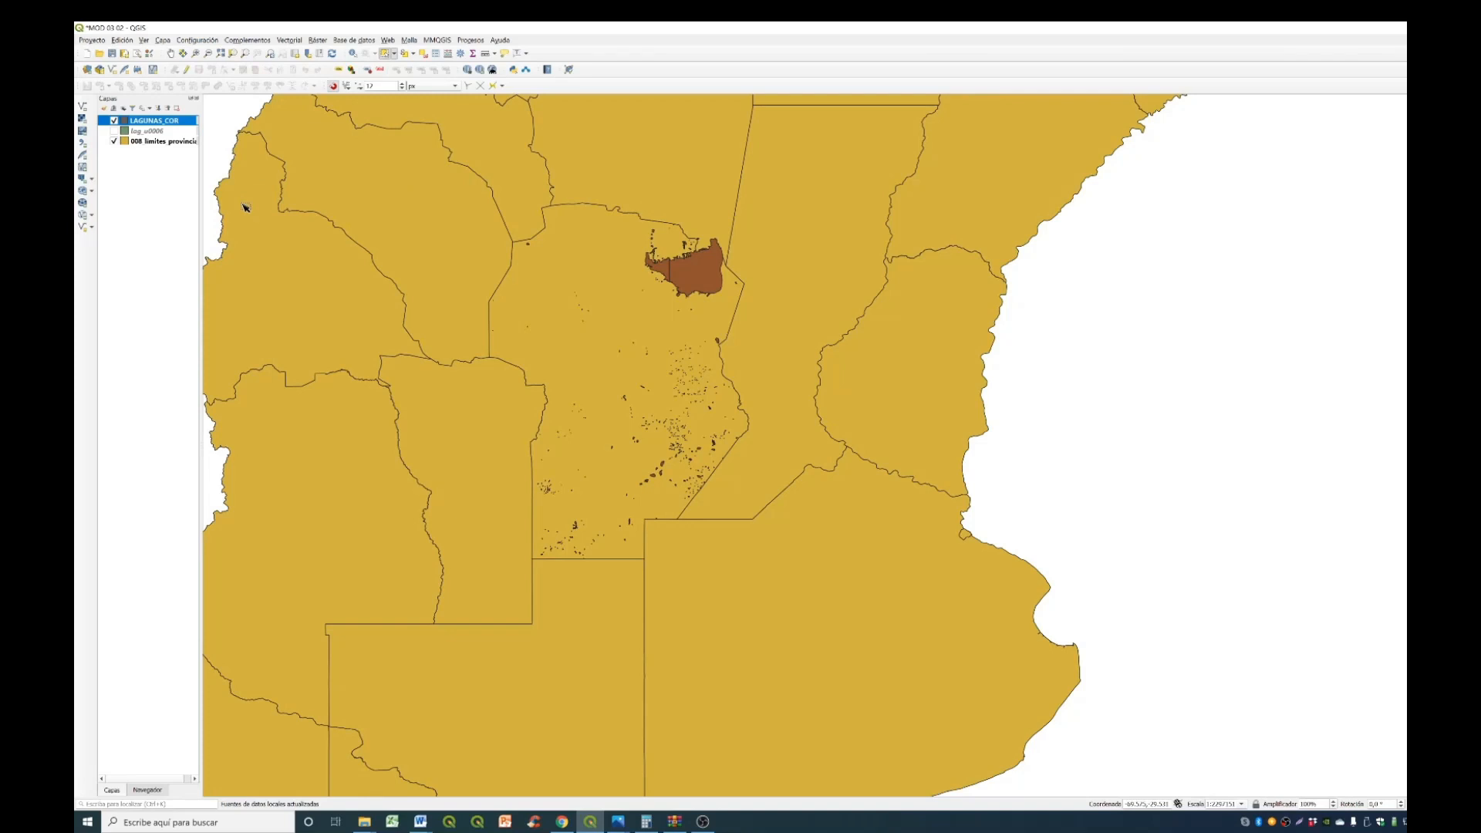
key("alt+Tab")
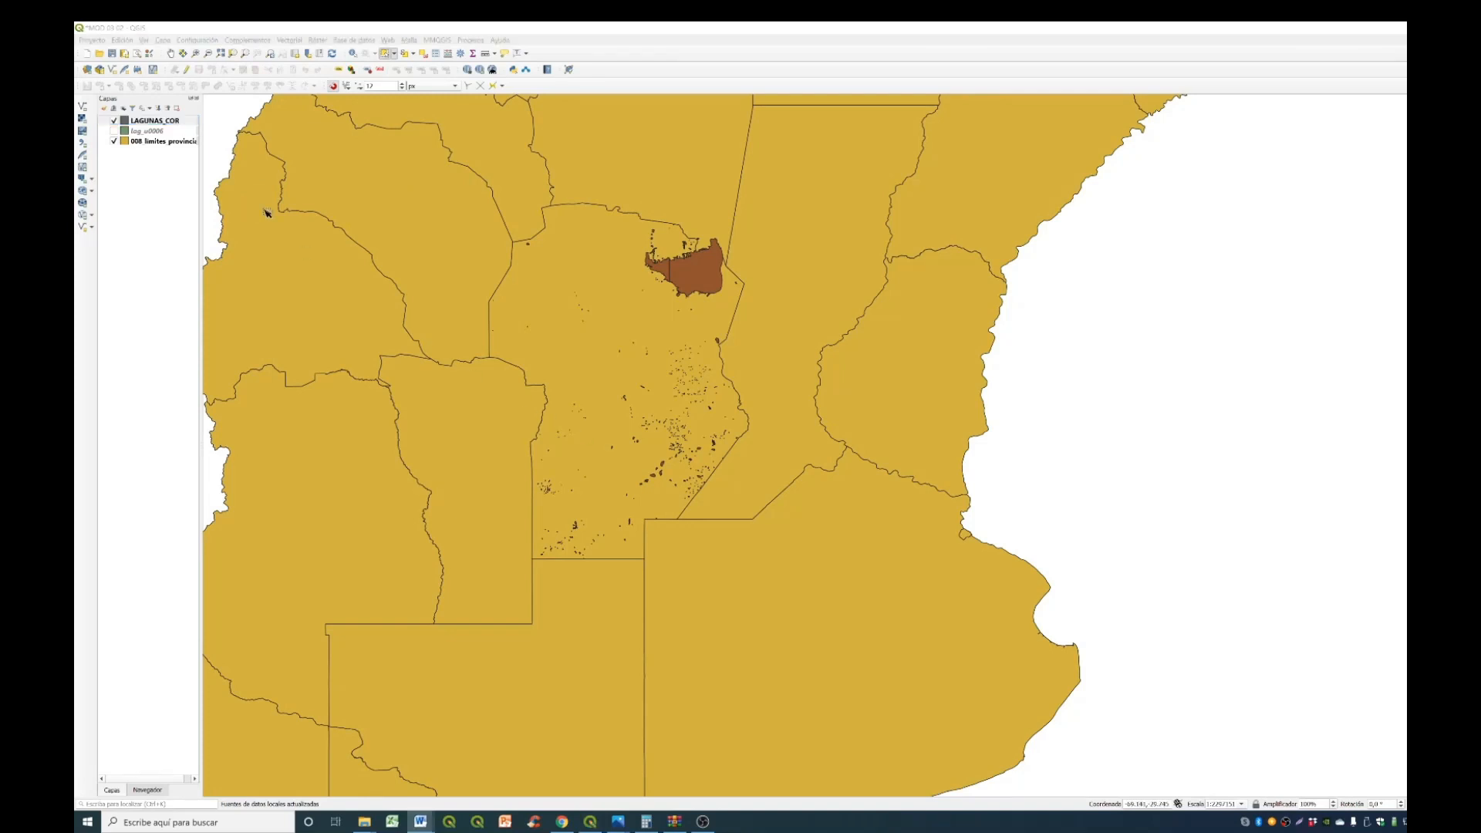
- Open the attribute table of the LAGUNAS_COR layer and widen its window to show all columns
left_click(186, 121)
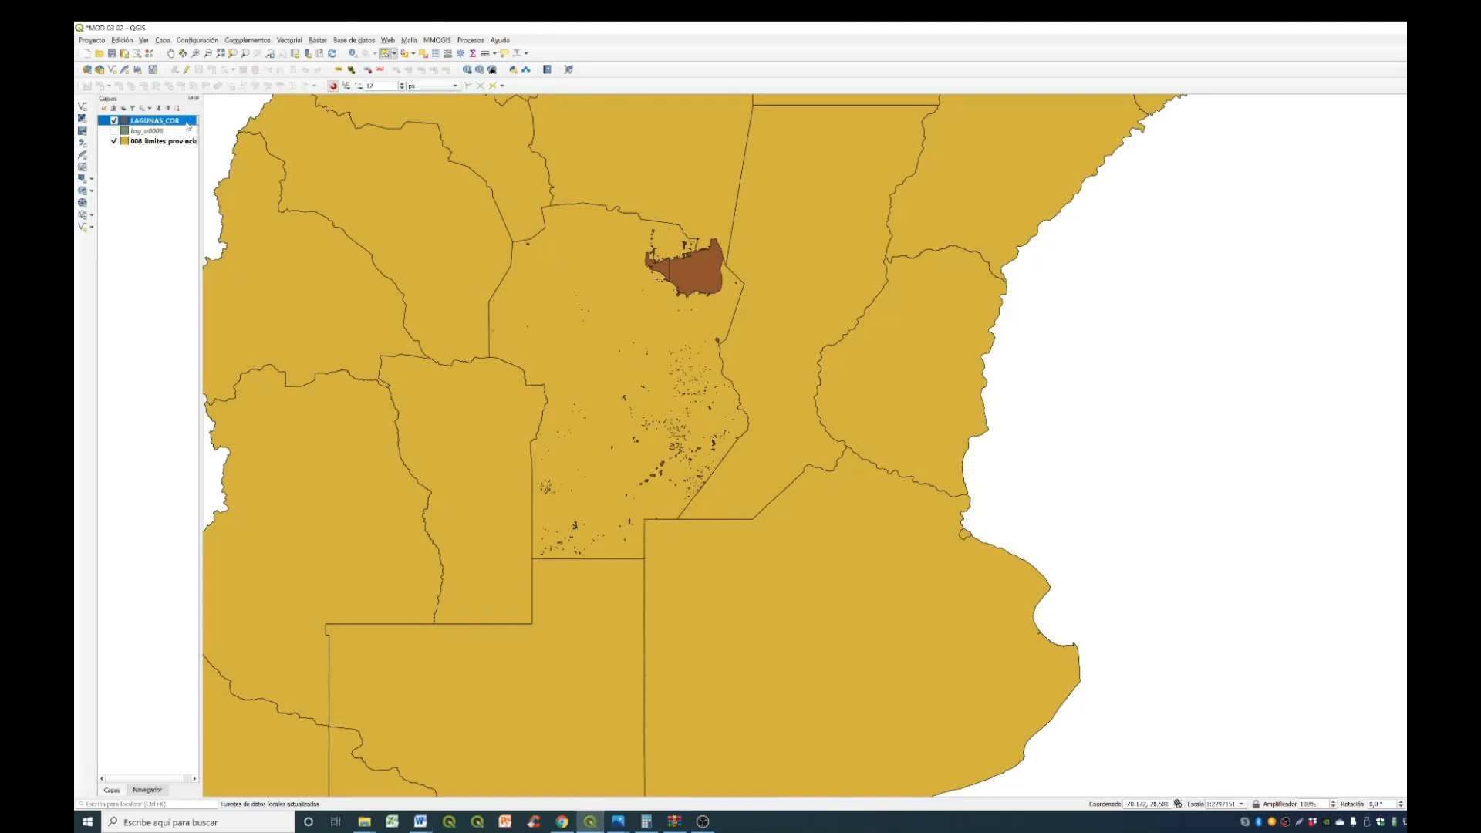
right_click(186, 123)
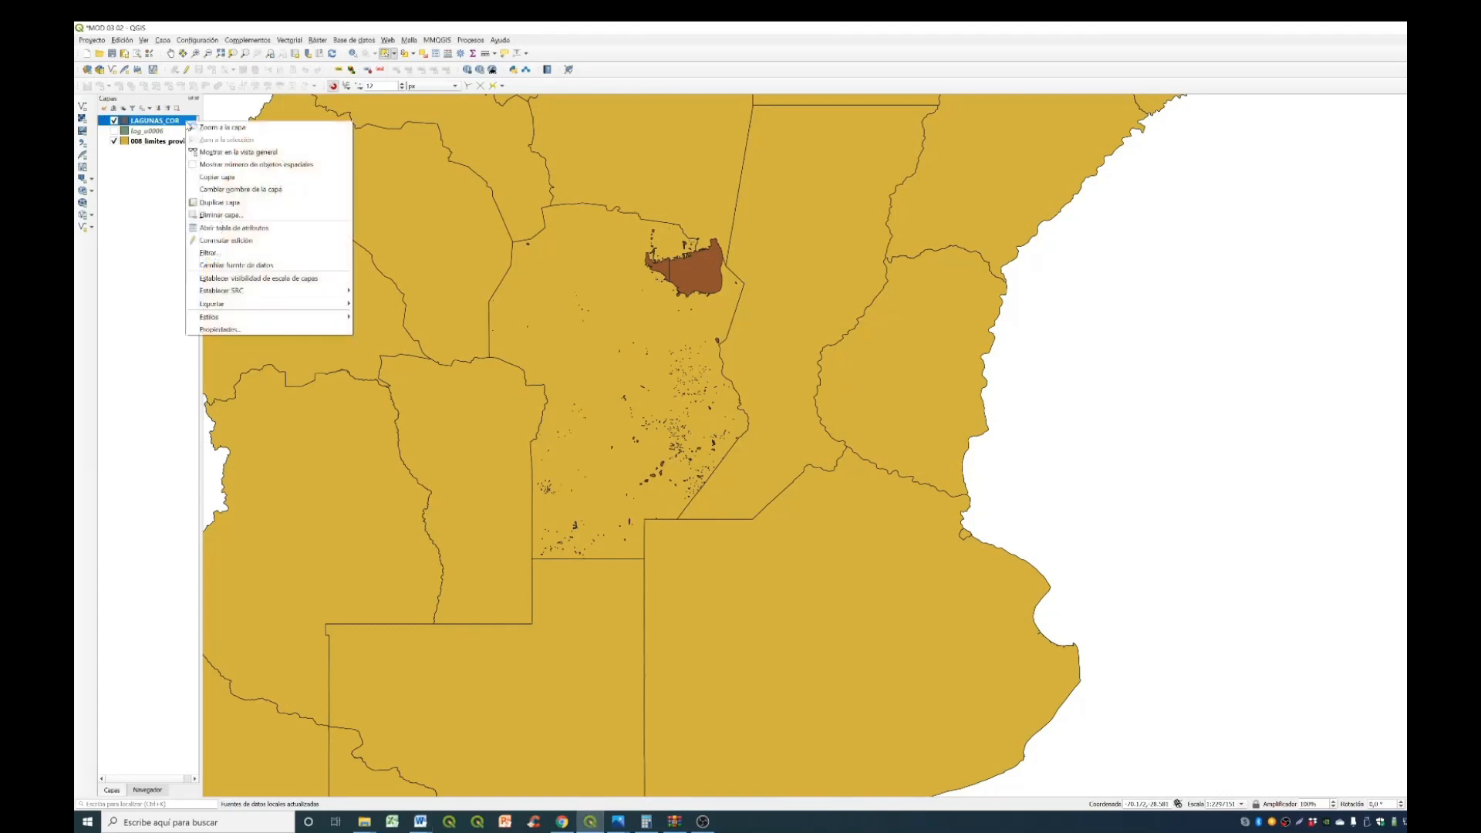
left_click(268, 233)
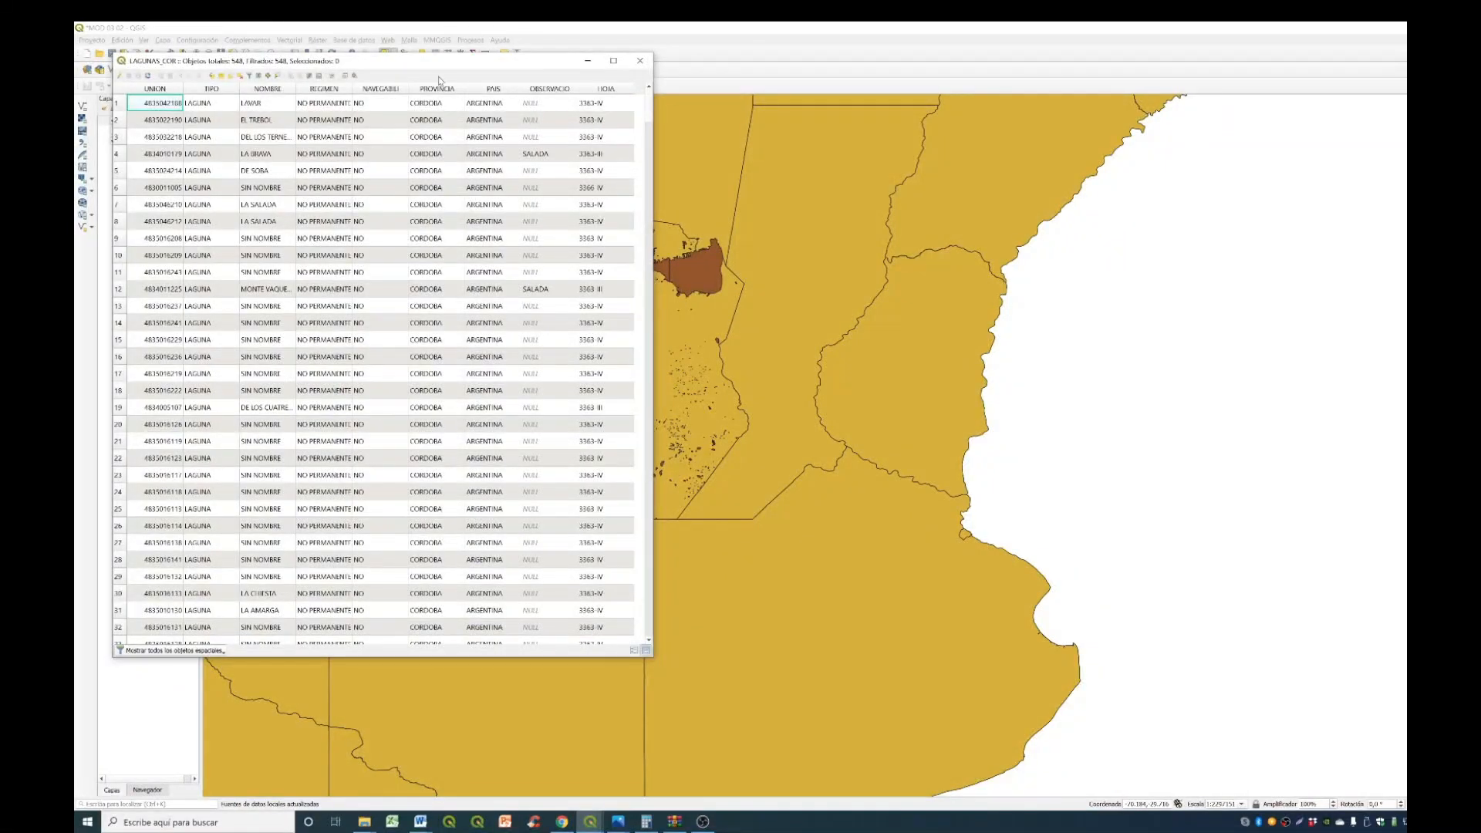
left_click_drag(449, 61, 1000, 165)
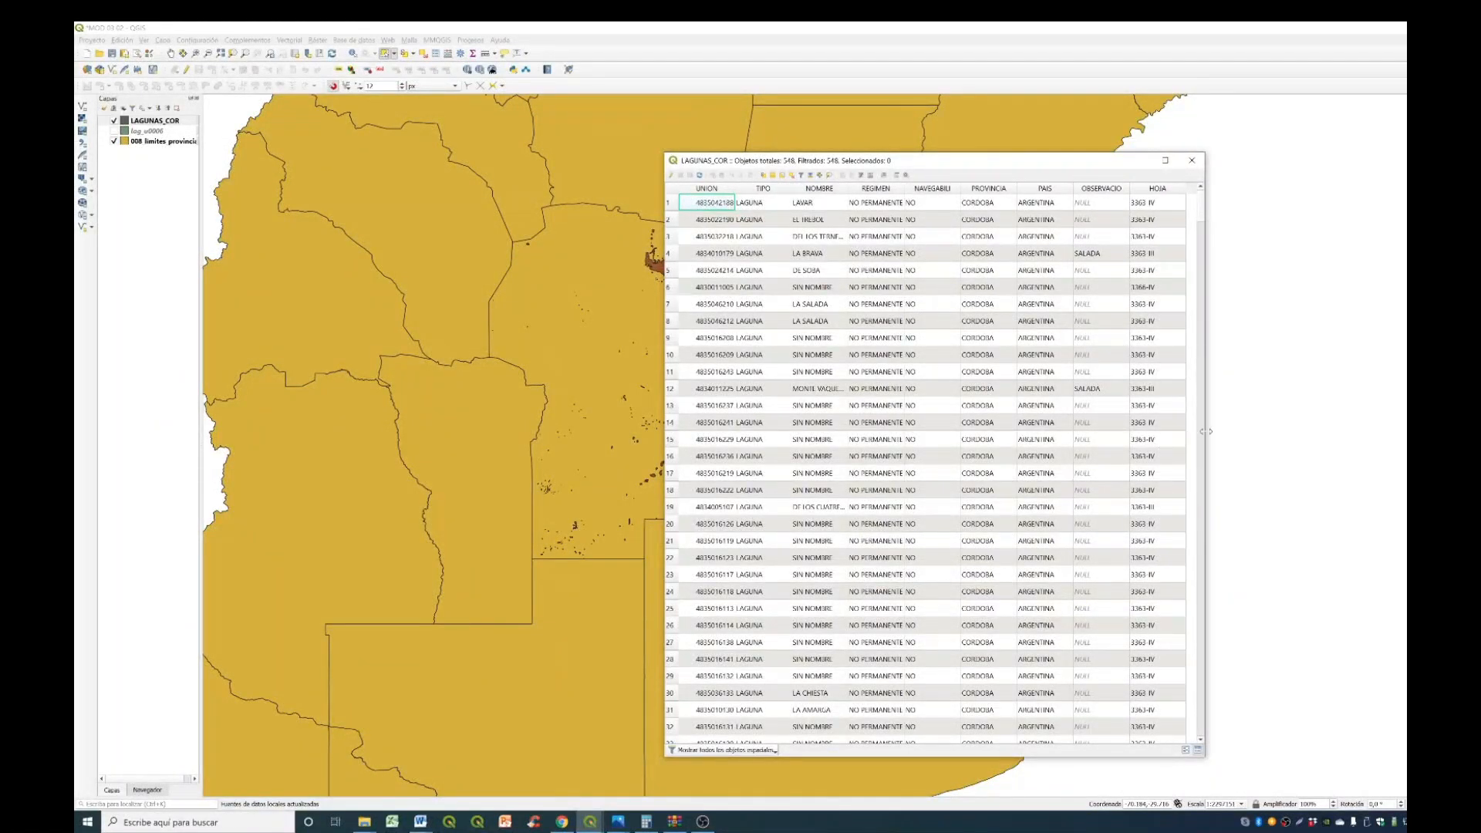
left_click_drag(1208, 426, 1366, 451)
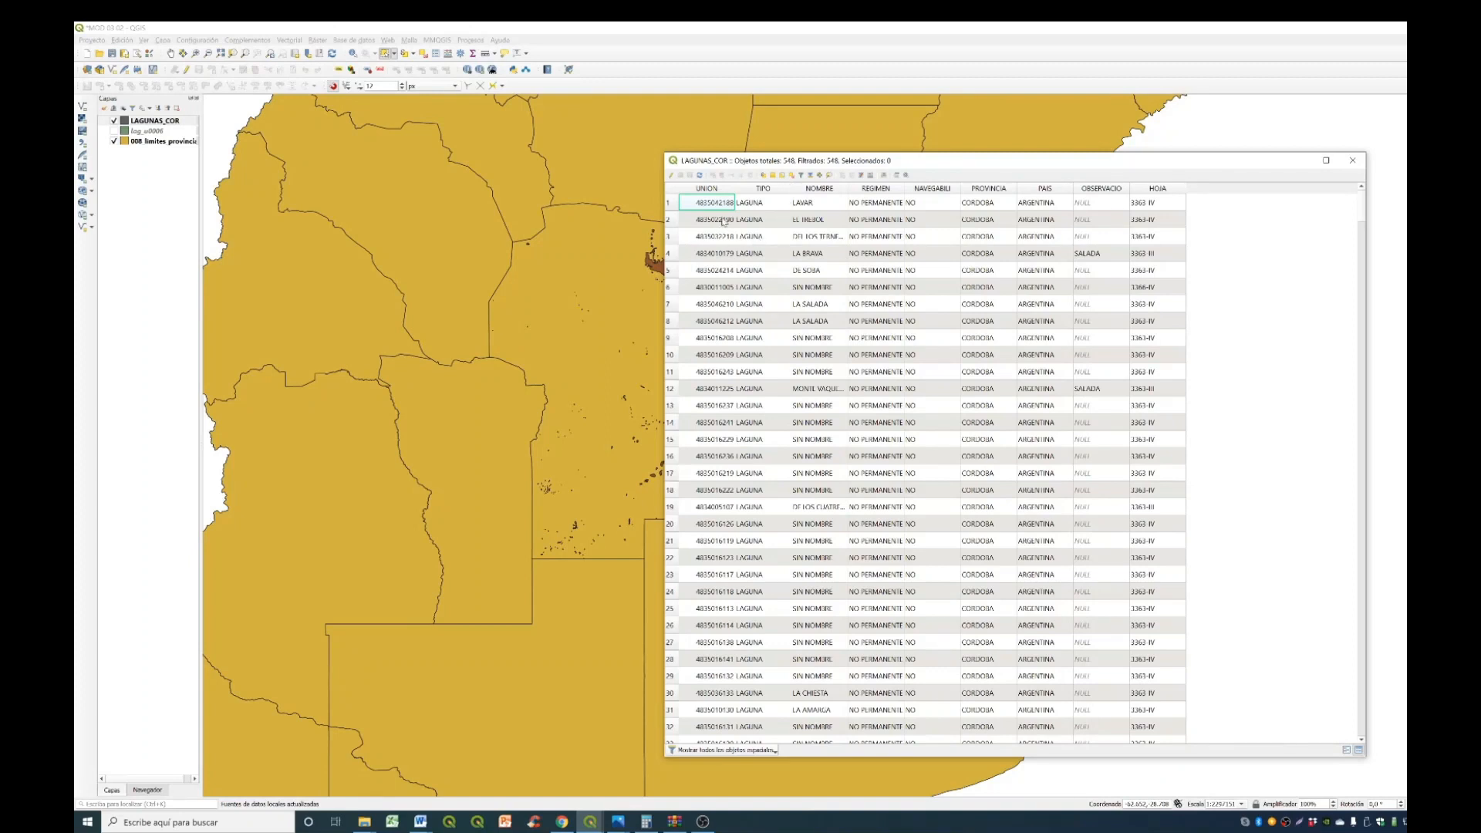
- Sort the lagoon records by TIPO, by NOMBRE in descending order, and by REGIMEN in descending order
left_click(777, 190)
left_click(822, 189)
left_click(826, 192)
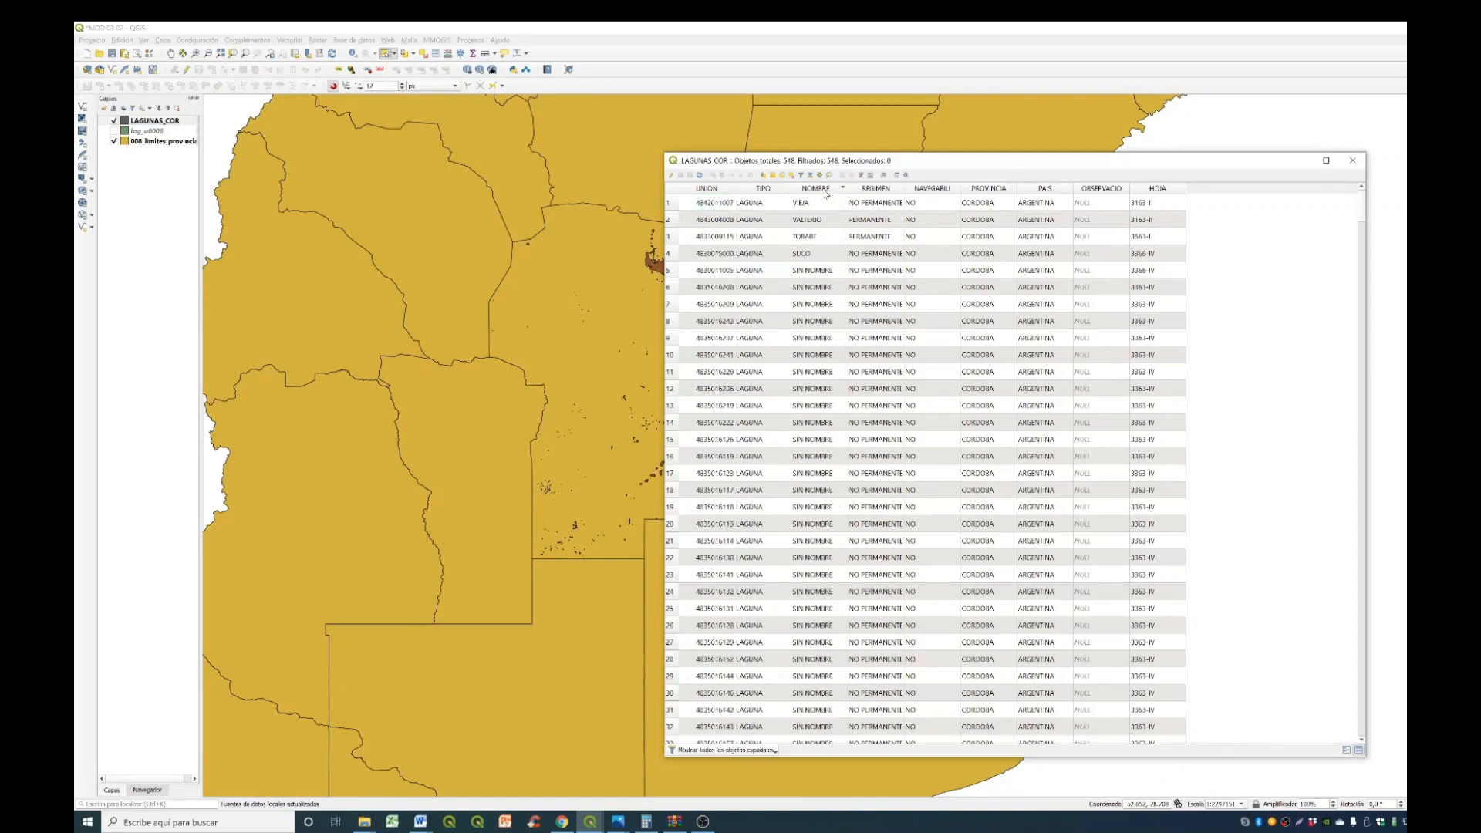
left_click(880, 191)
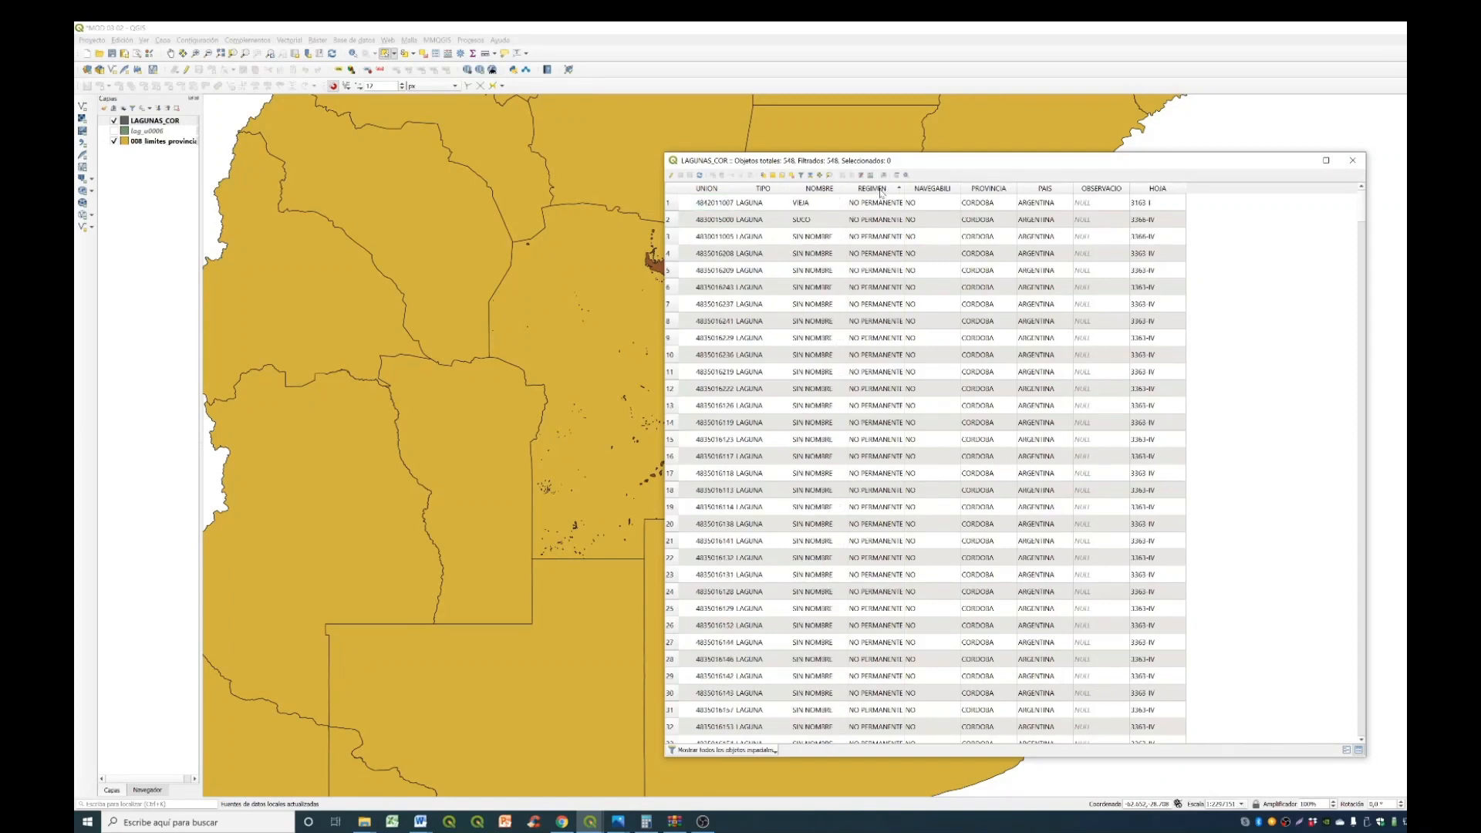
left_click(882, 192)
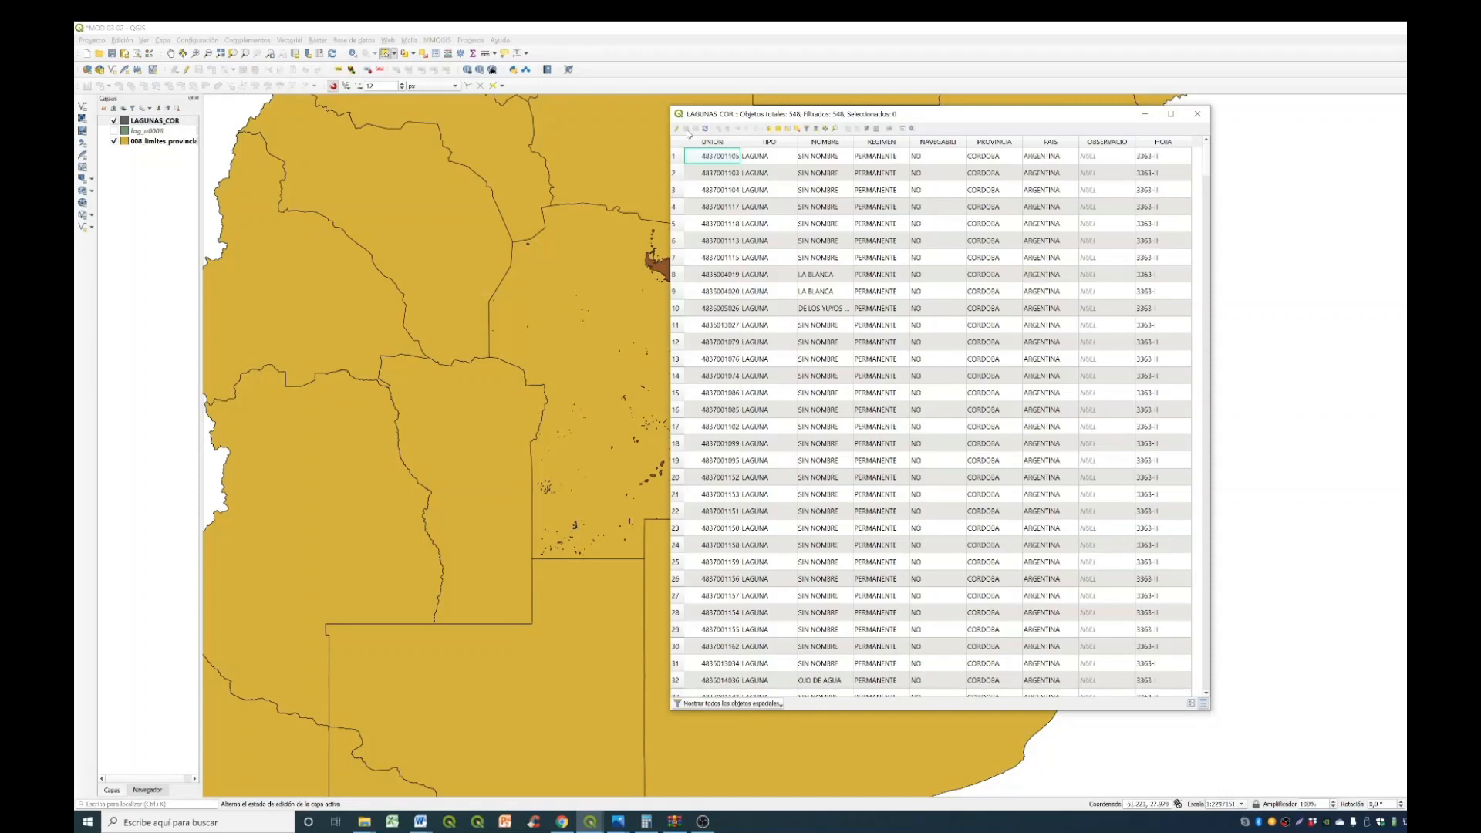
- Enable editing on LAGUNAS_COR and, with the map and attribute table side by side, select the large Mar Chiquita polygon on the map
left_click(675, 132)
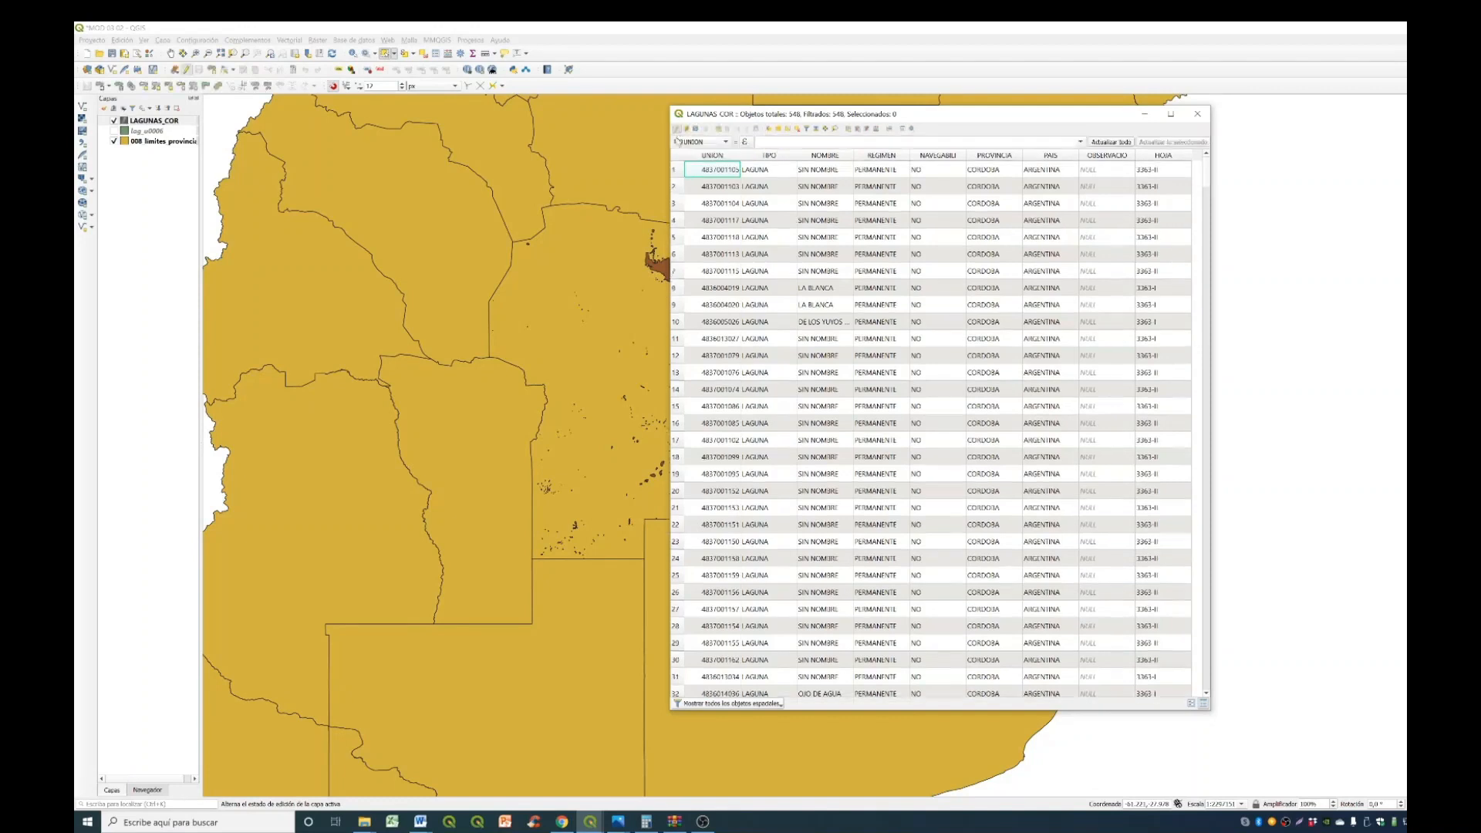
left_click_drag(1046, 117, 1255, 145)
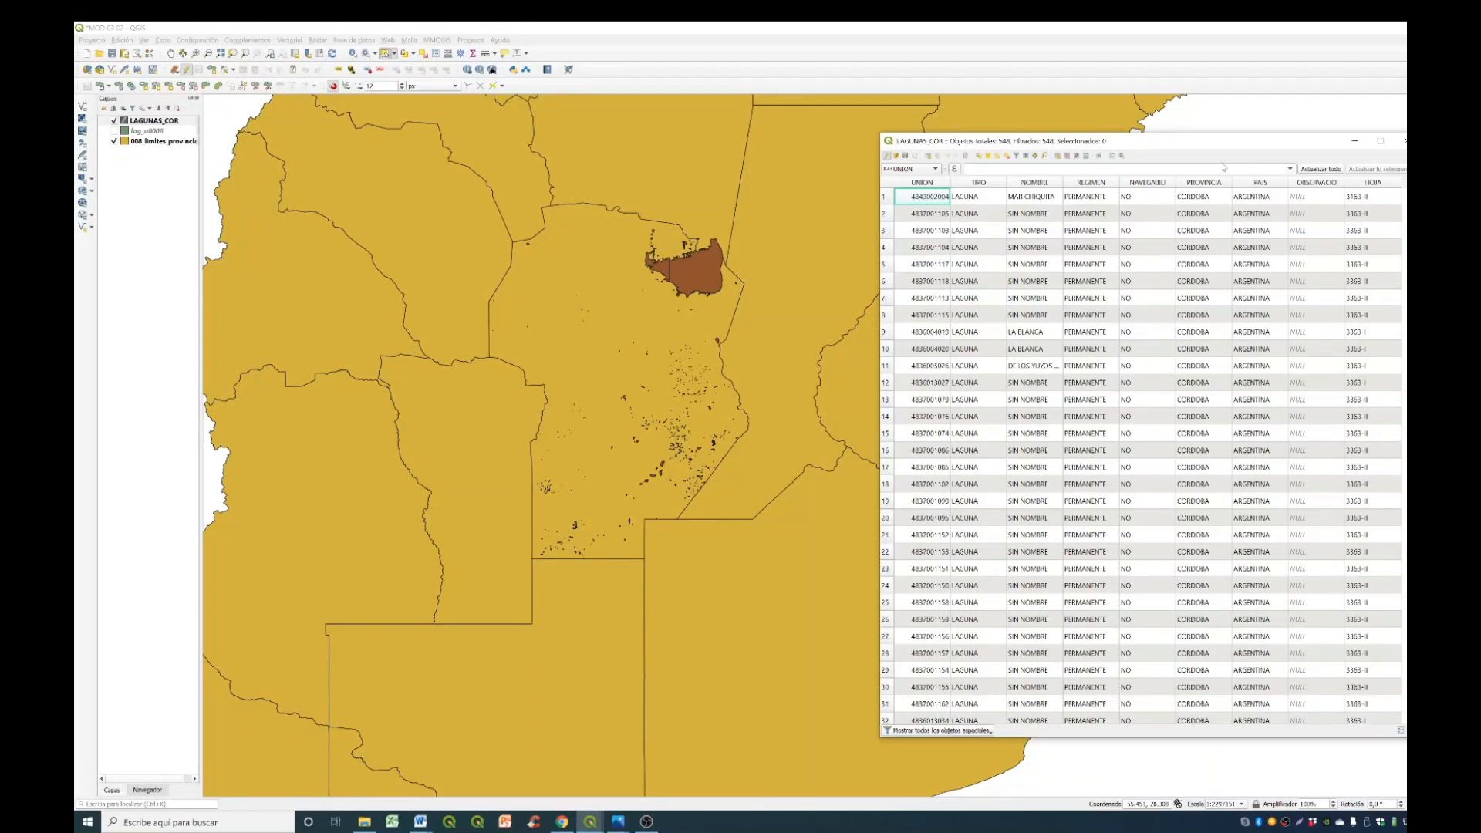
left_click_drag(1184, 28, 818, 44)
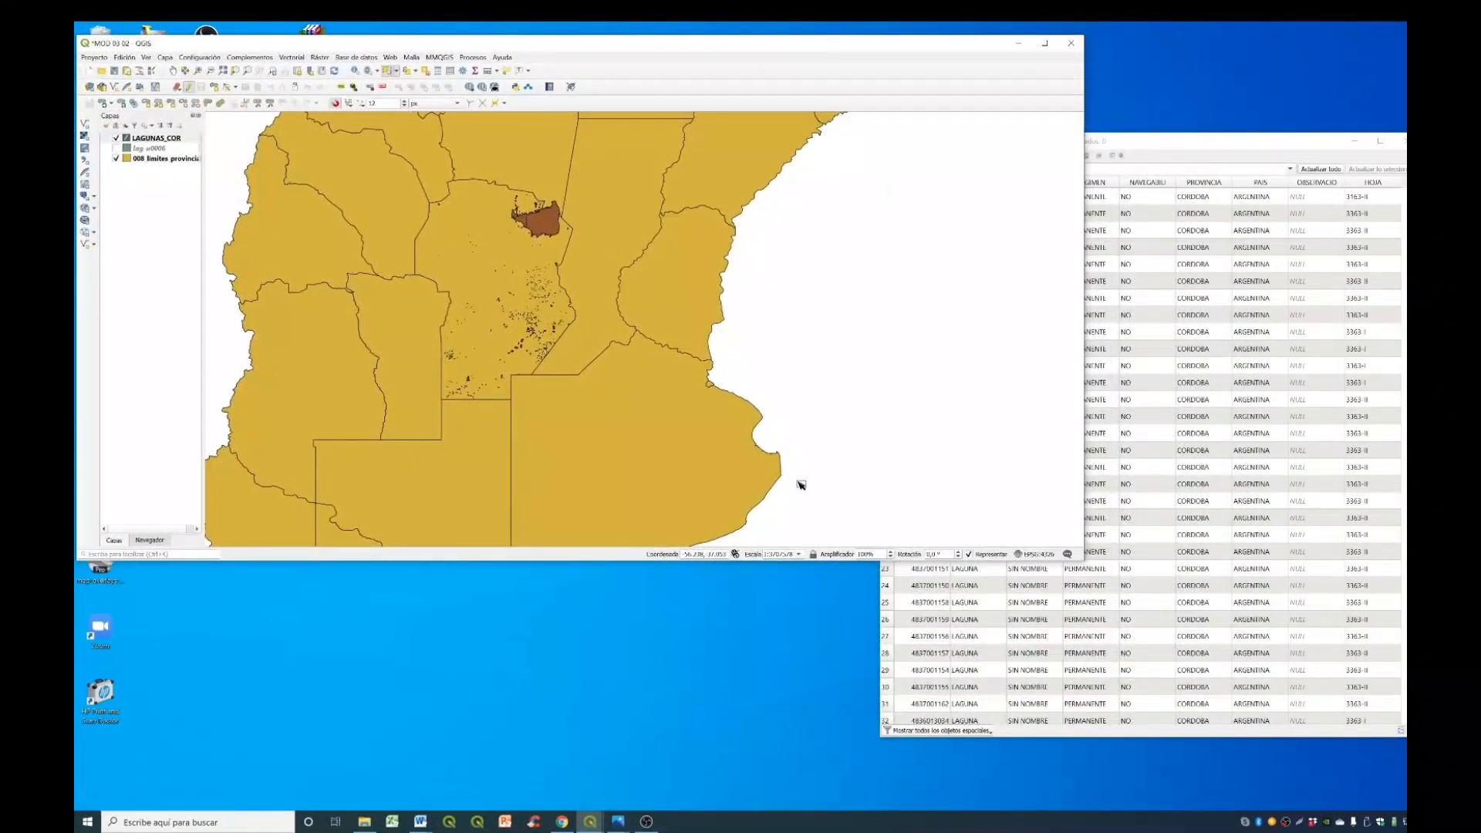
left_click_drag(757, 563, 757, 753)
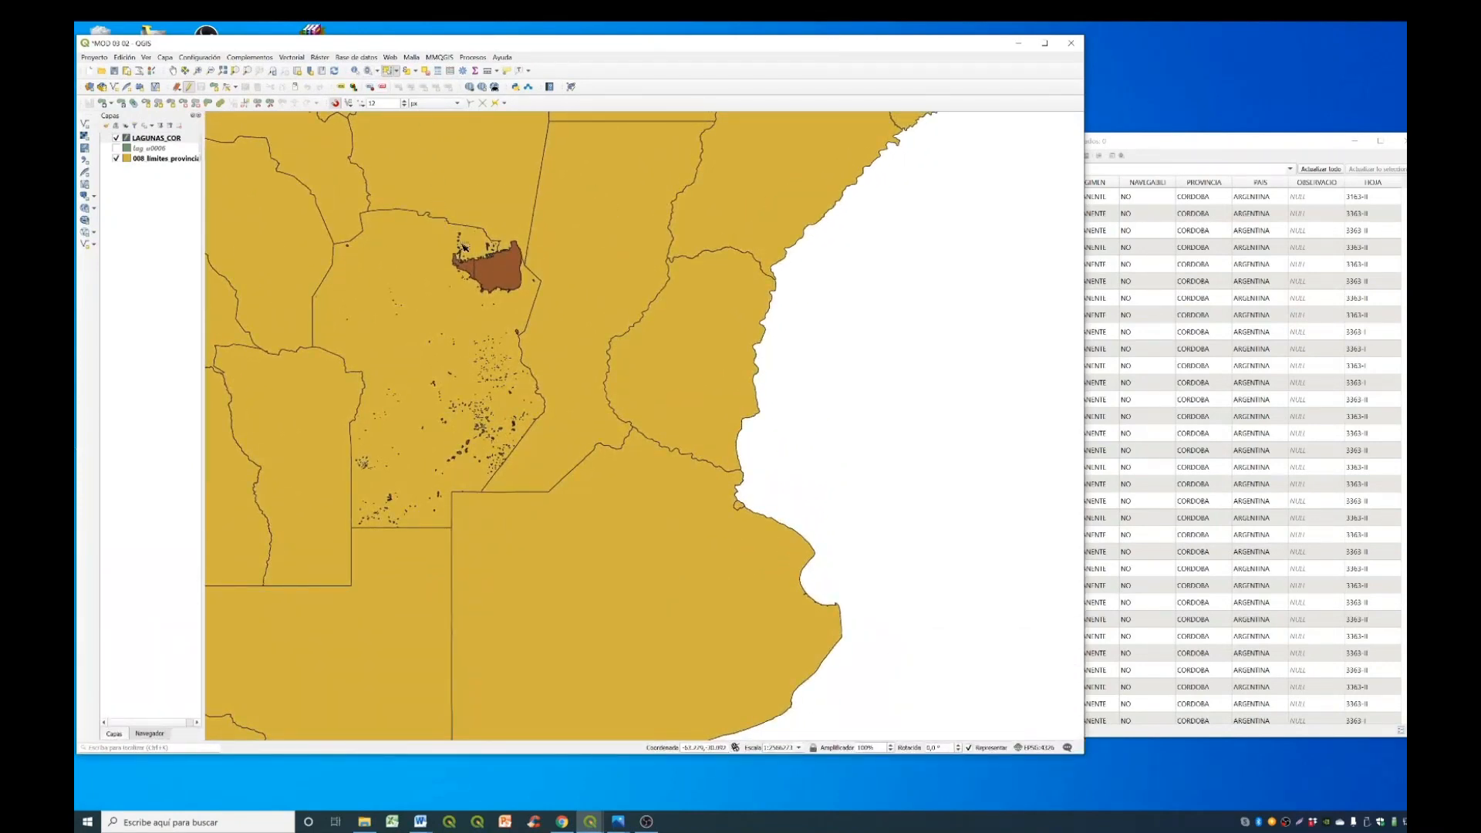
left_click(505, 276)
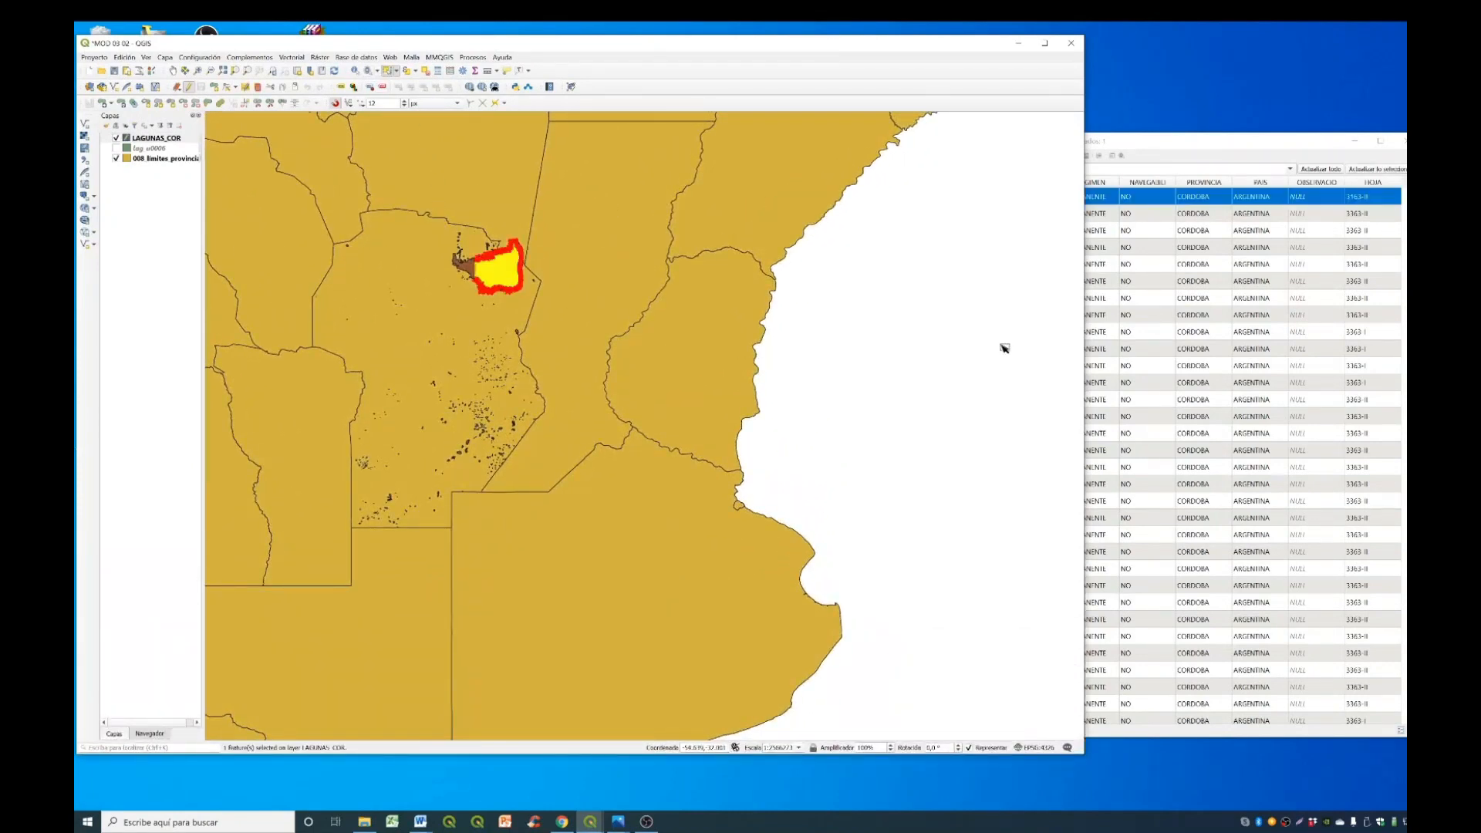
- Enter "endorreica" as the OBSERVACIO value of the selected large Mar Chiquita record in the attribute table
left_click(1212, 144)
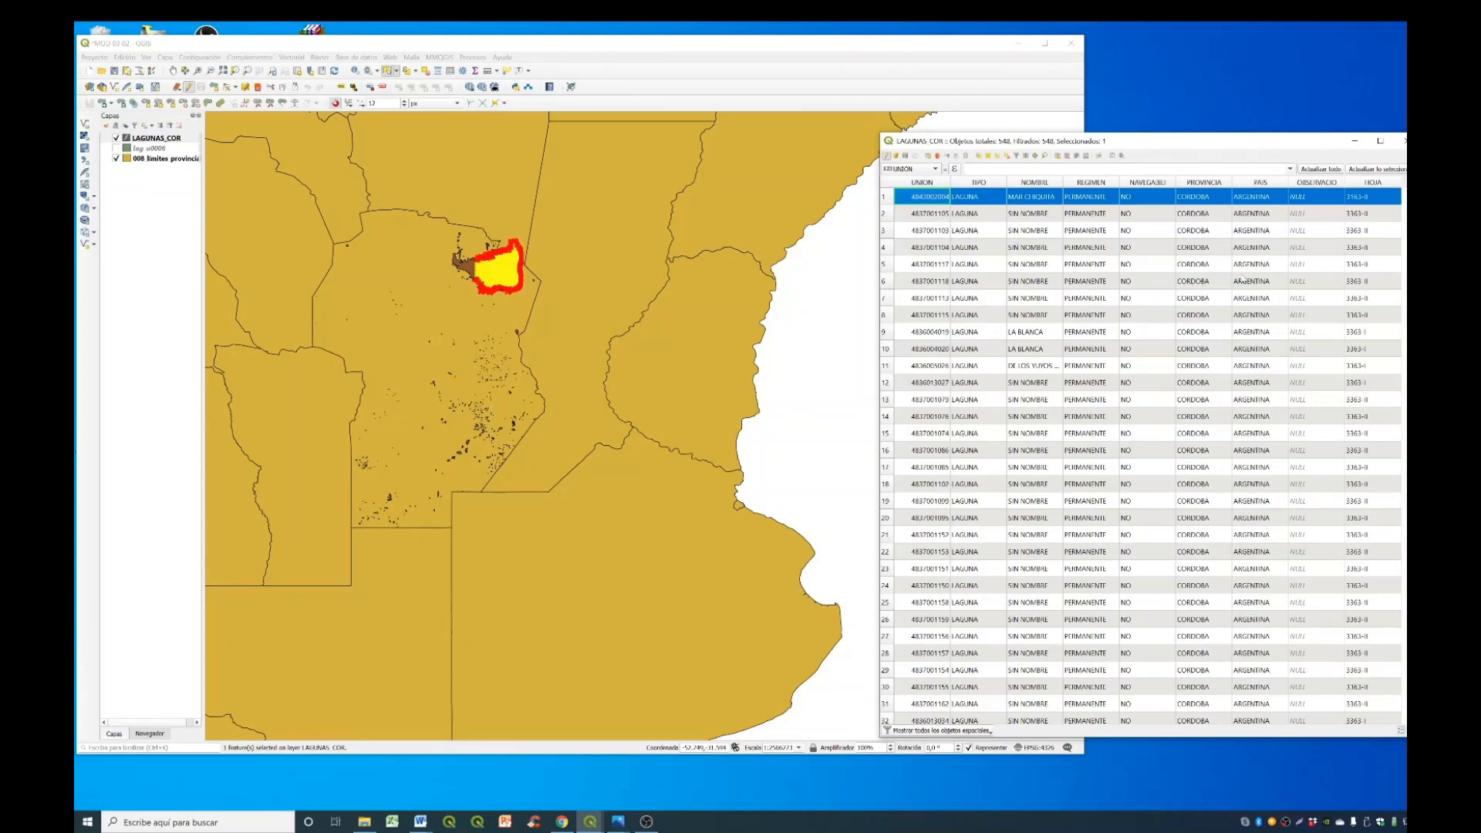
double_click(1319, 198)
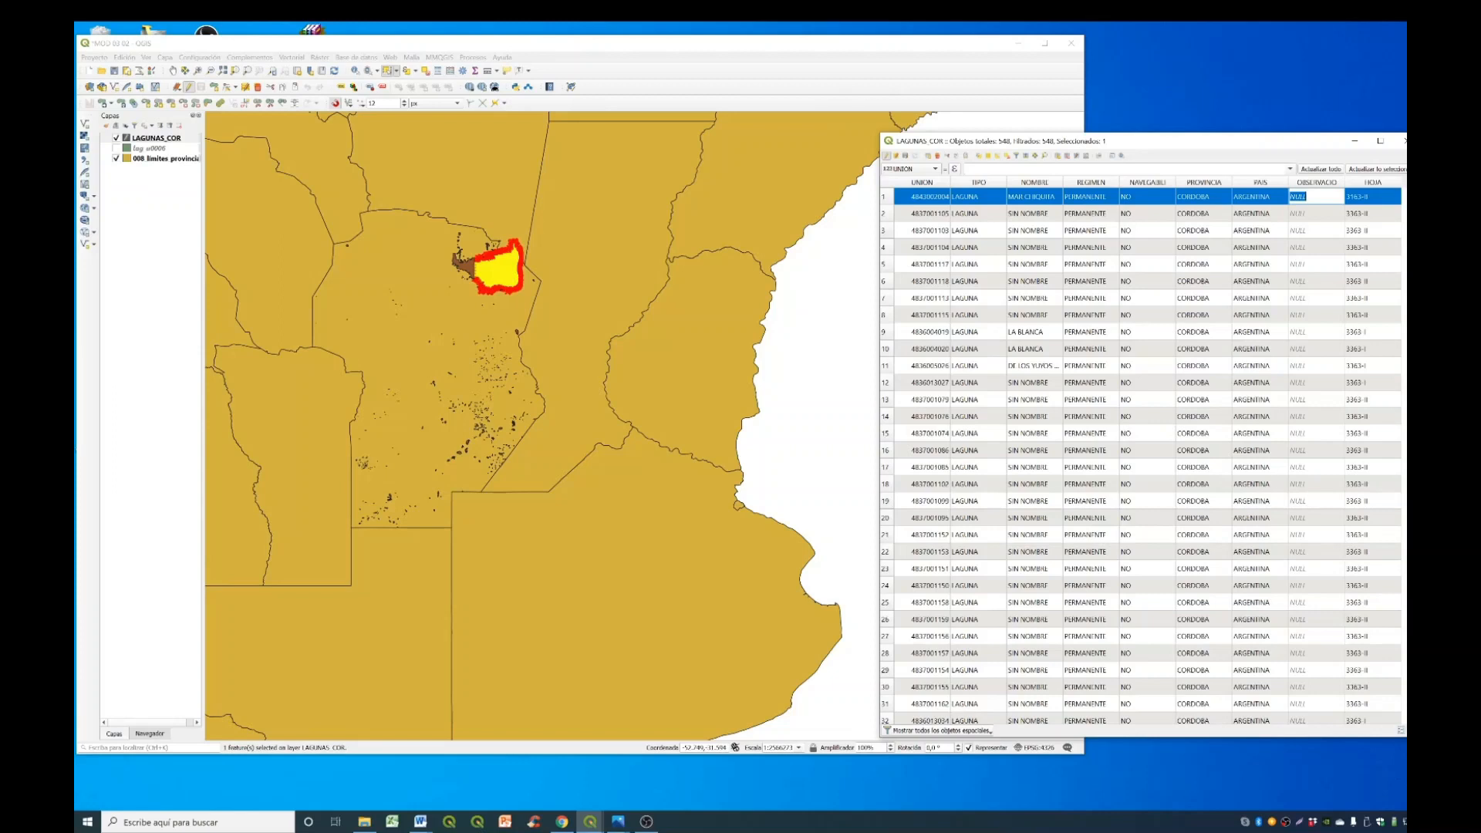
type("andorreica")
key("Return")
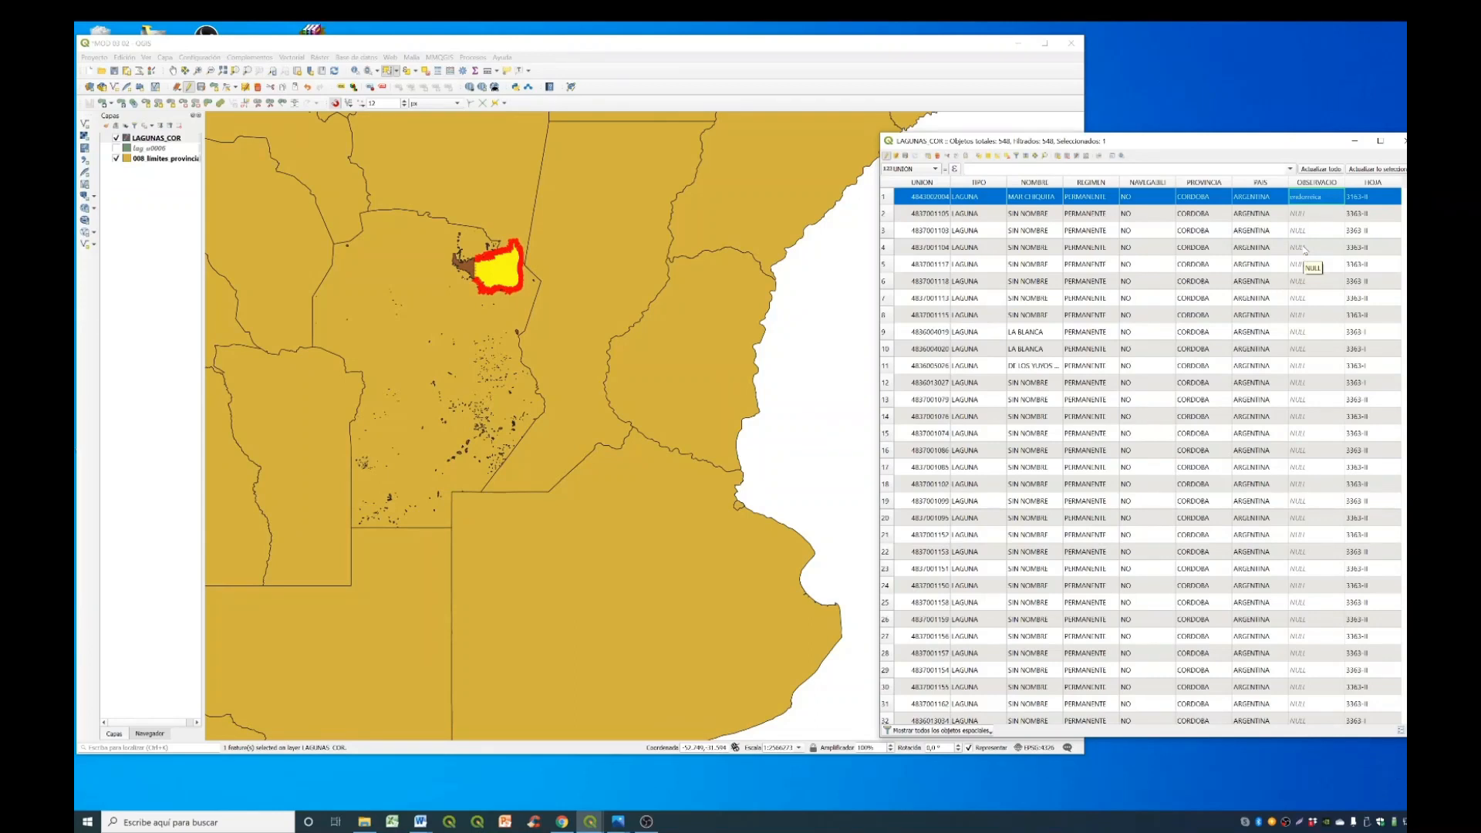
key("Tab")
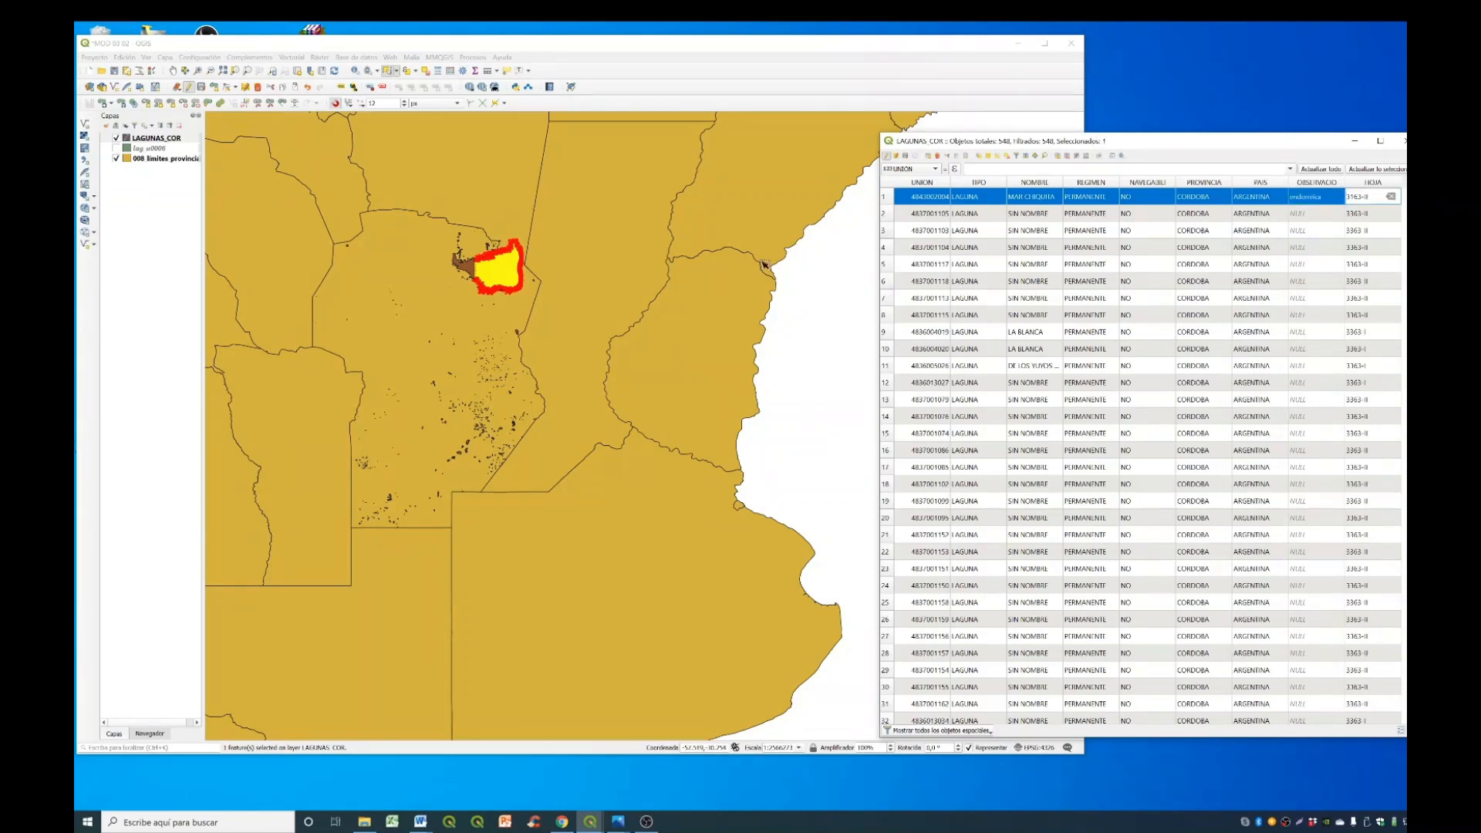
- Select the smaller western polygon of Mar Chiquita on the map and filter the attribute table to selected features only
scroll(453, 265, "up", 2)
scroll(550, 254, "up", 1)
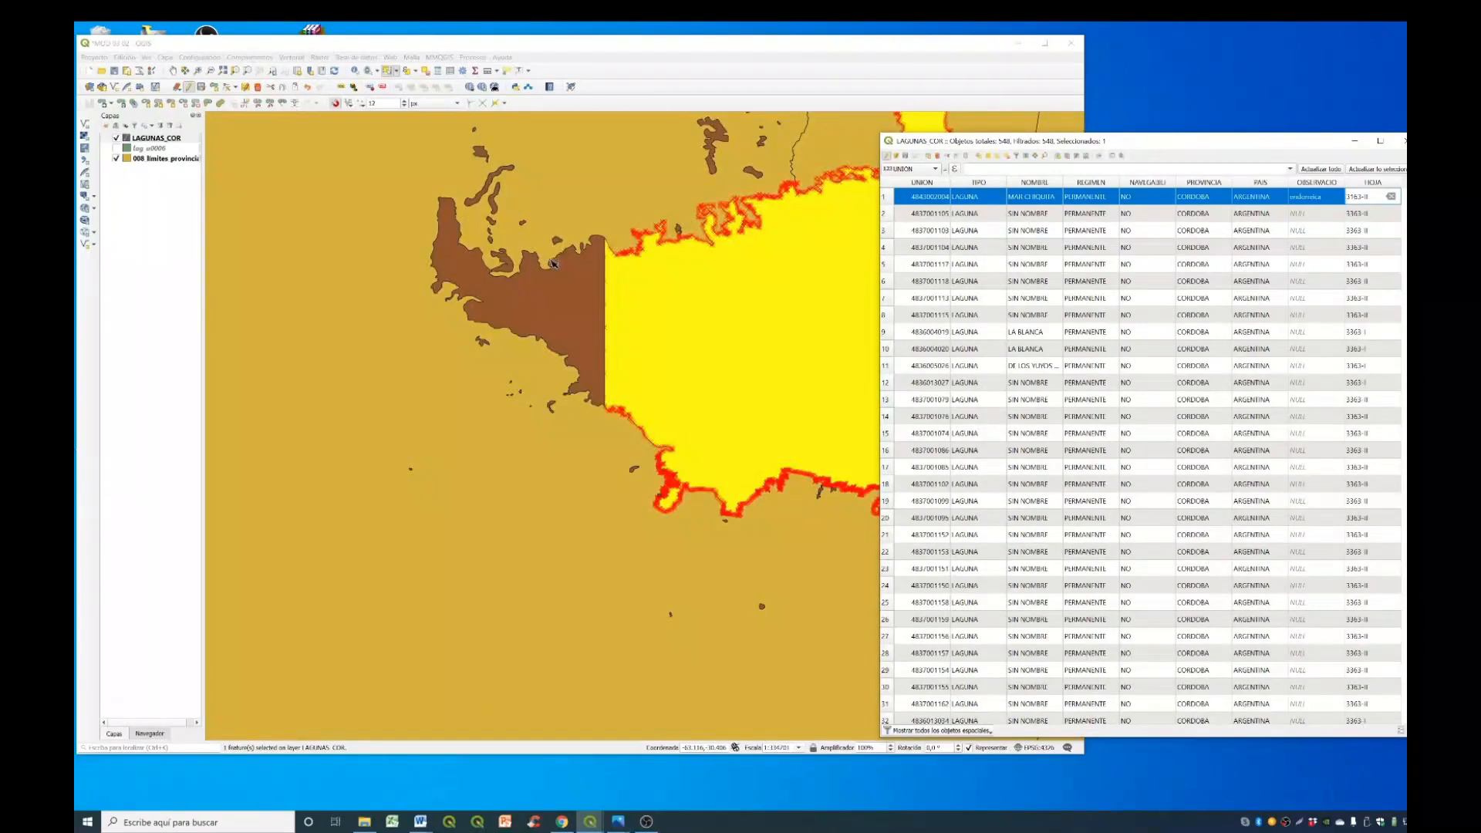
left_click(590, 301)
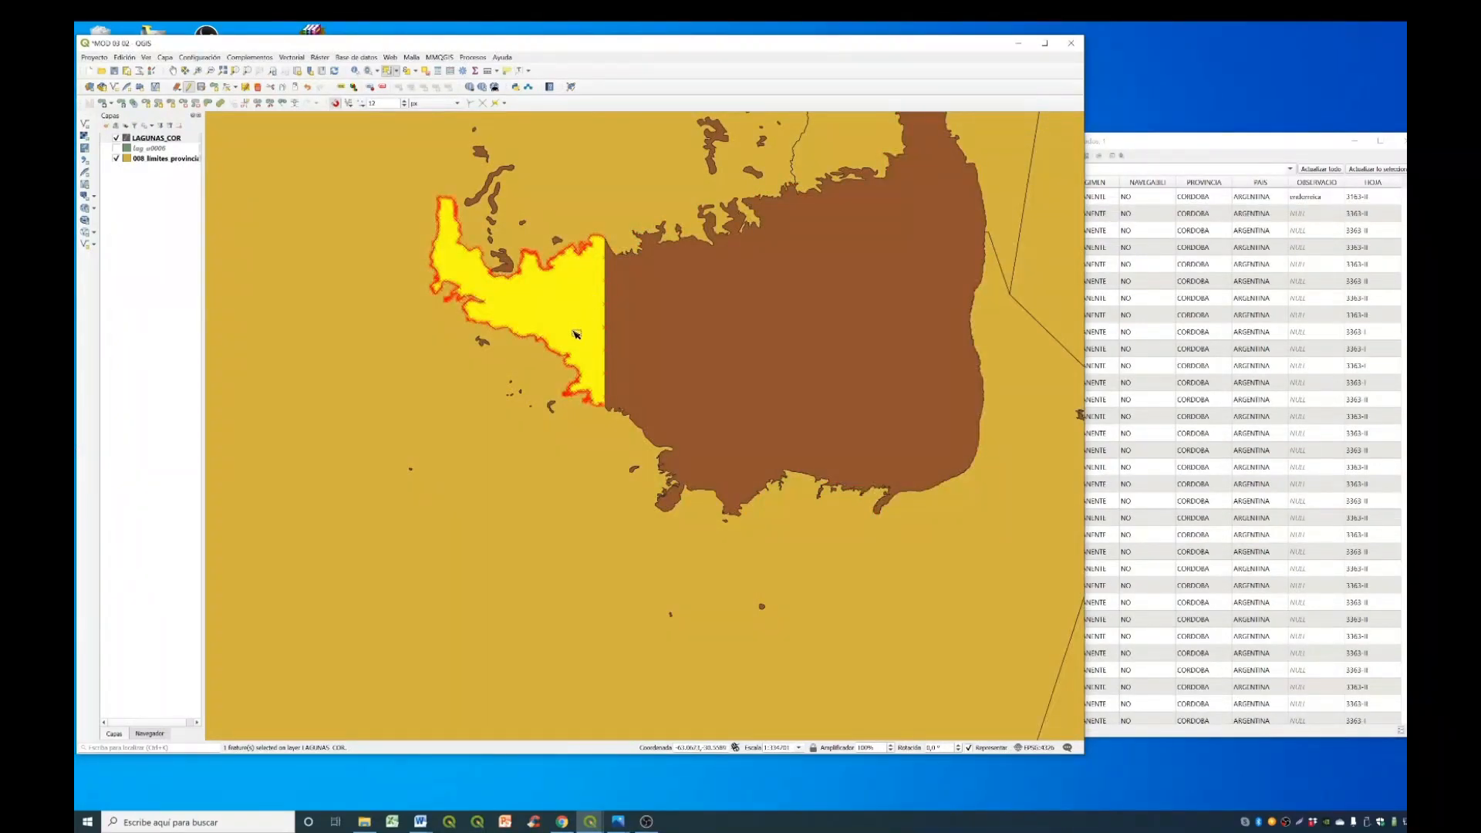
left_click(1278, 142)
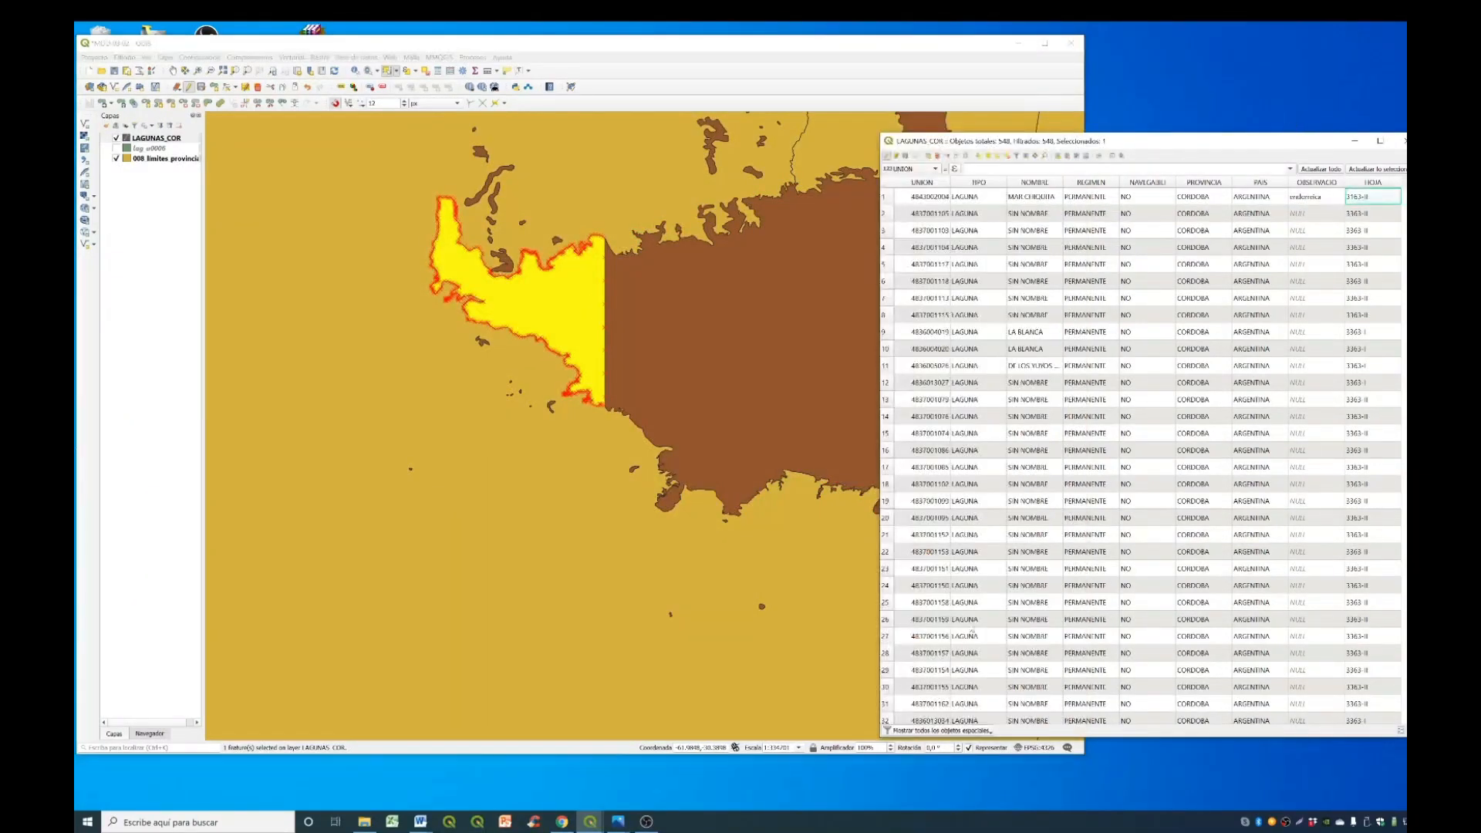
left_click(934, 733)
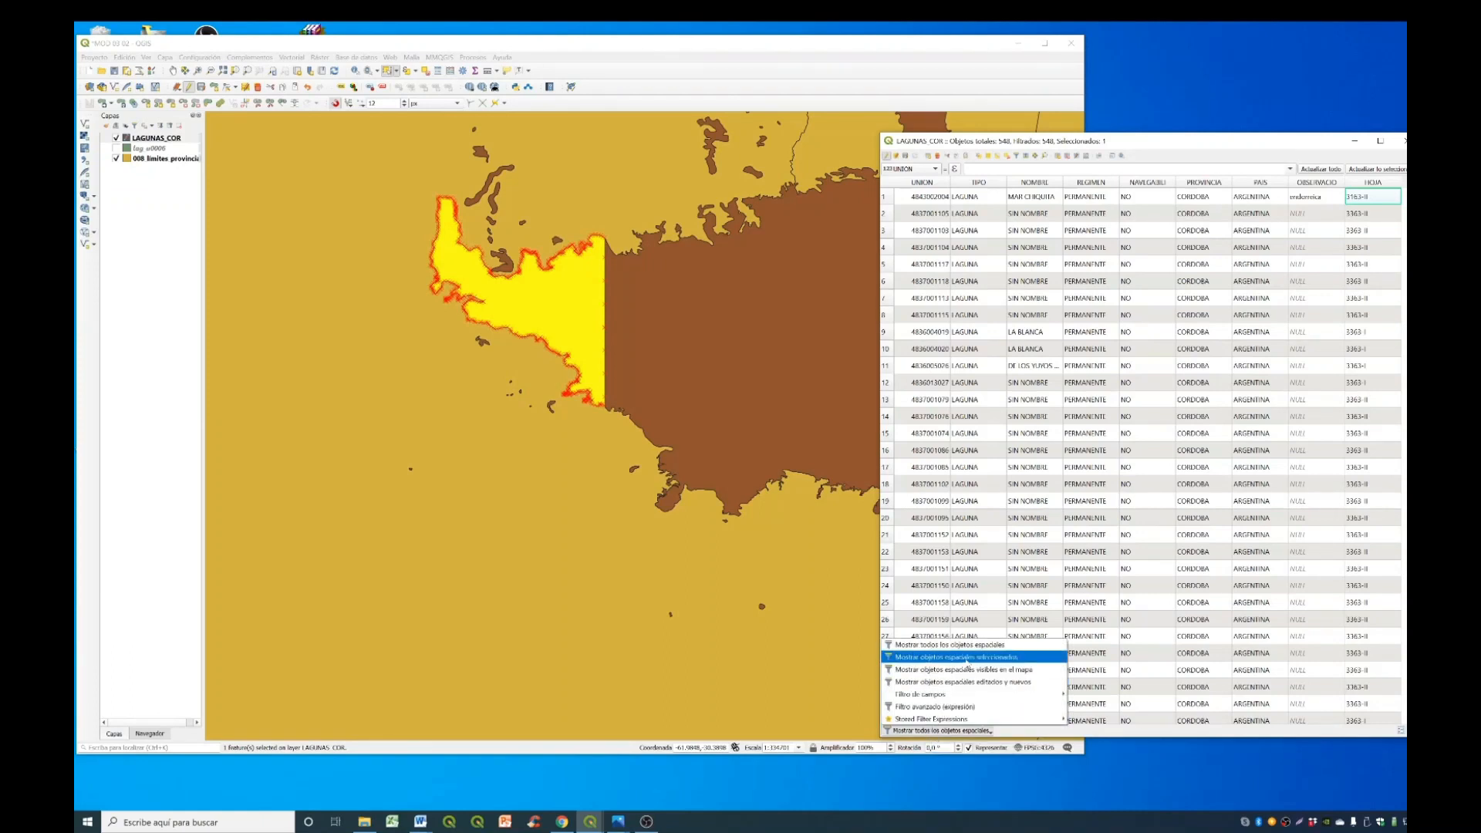
left_click(967, 658)
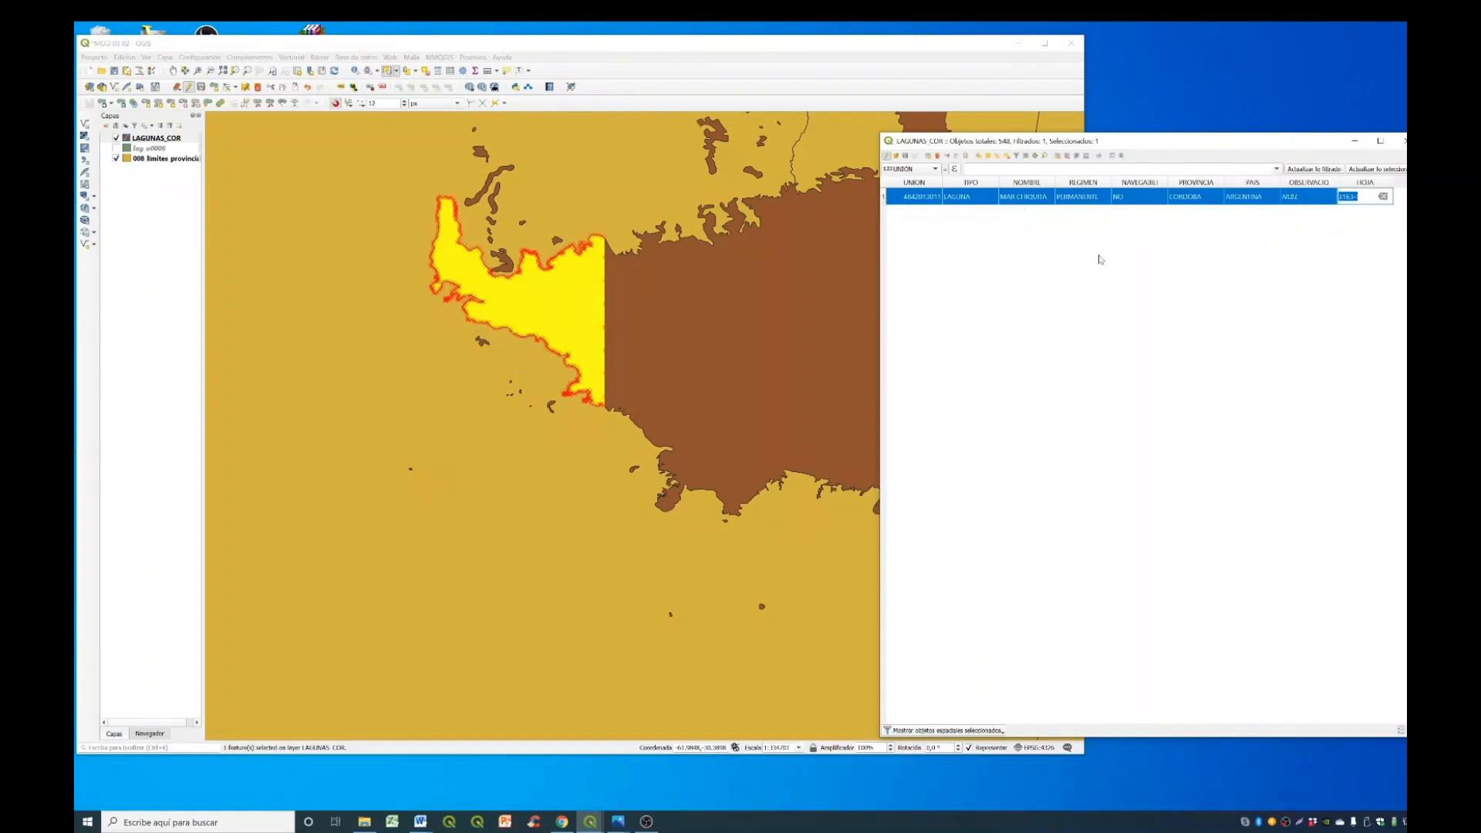
- Enter "endorreica" in the OBSERVACIO field of the western Mar Chiquita record
left_click(1301, 198)
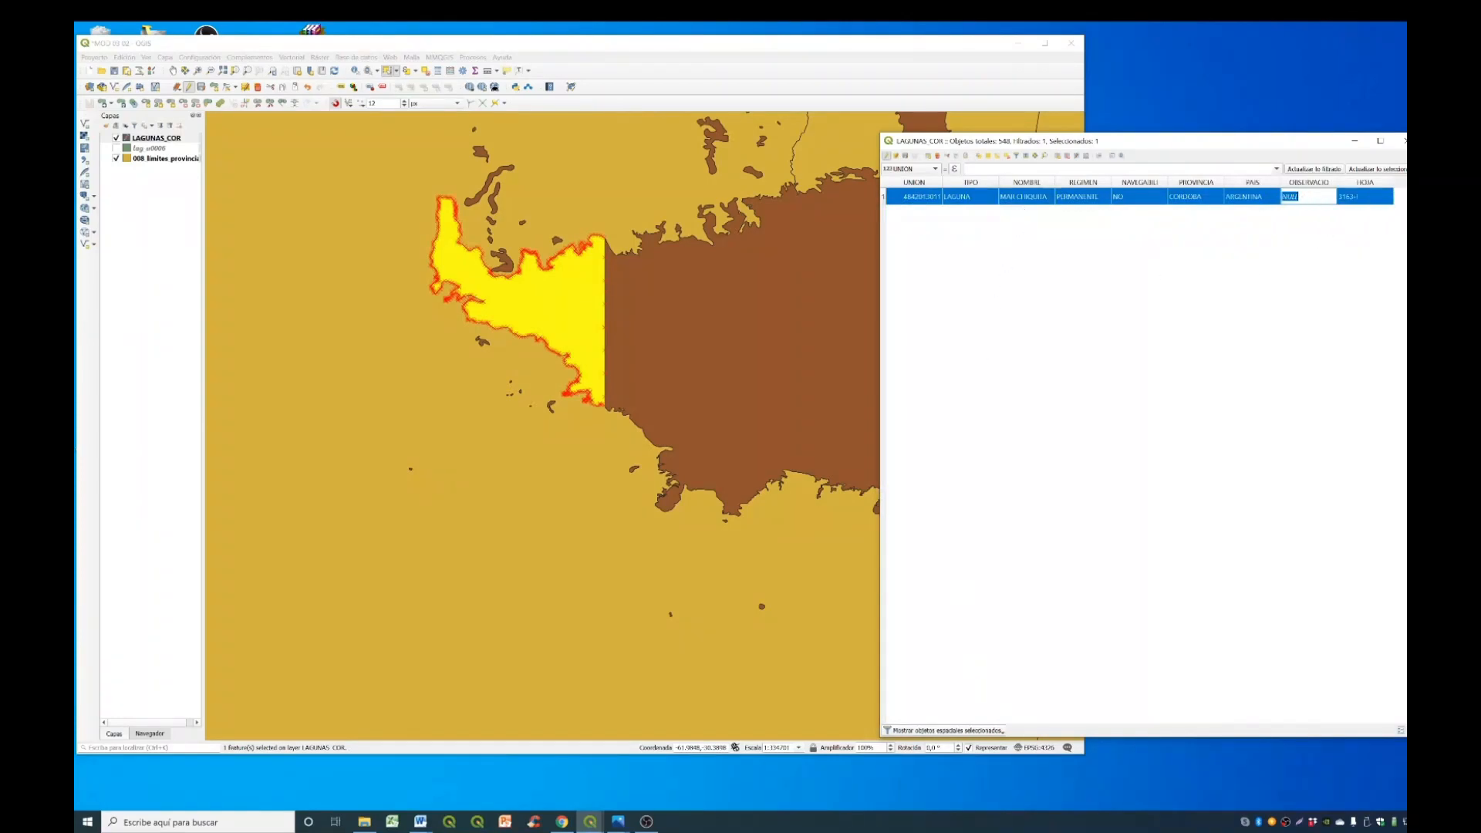
type("endorreica")
key("Return")
key("Tab")
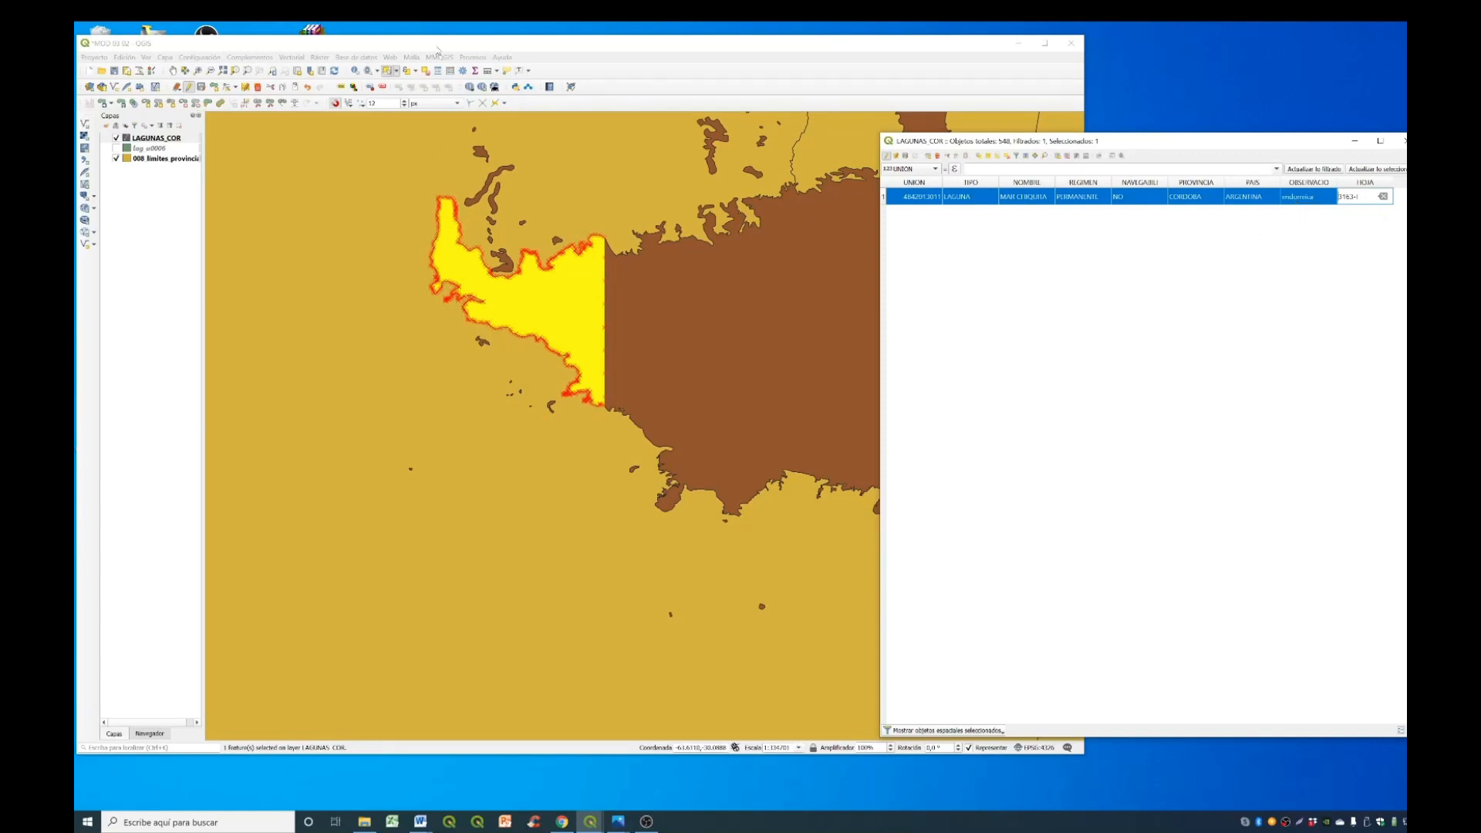
- Add the large Mar Chiquita polygon to the selection, merge both polygons into one feature, and select the merged lagoon
left_click(437, 51)
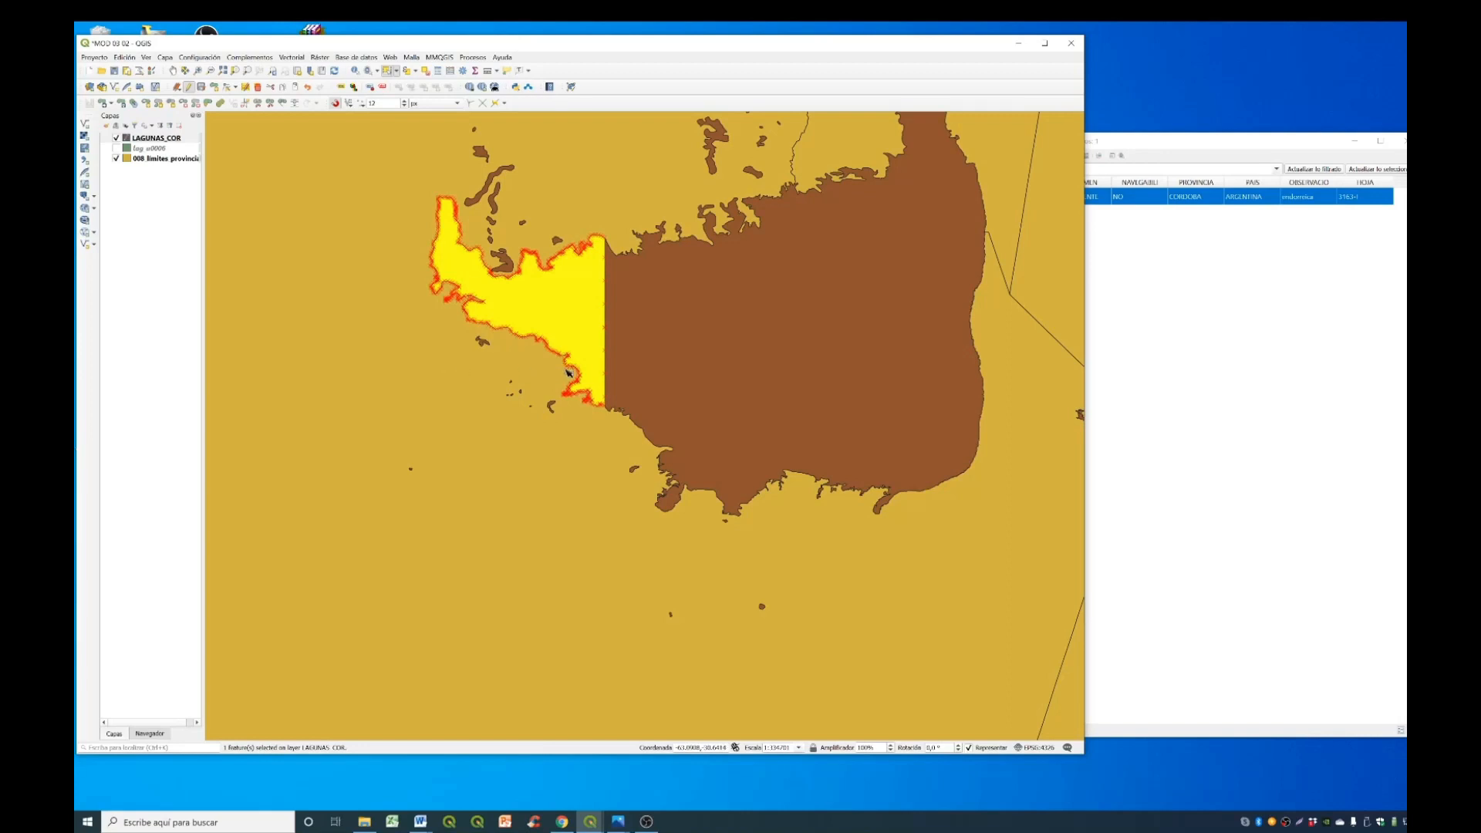
left_click(664, 331, "shift")
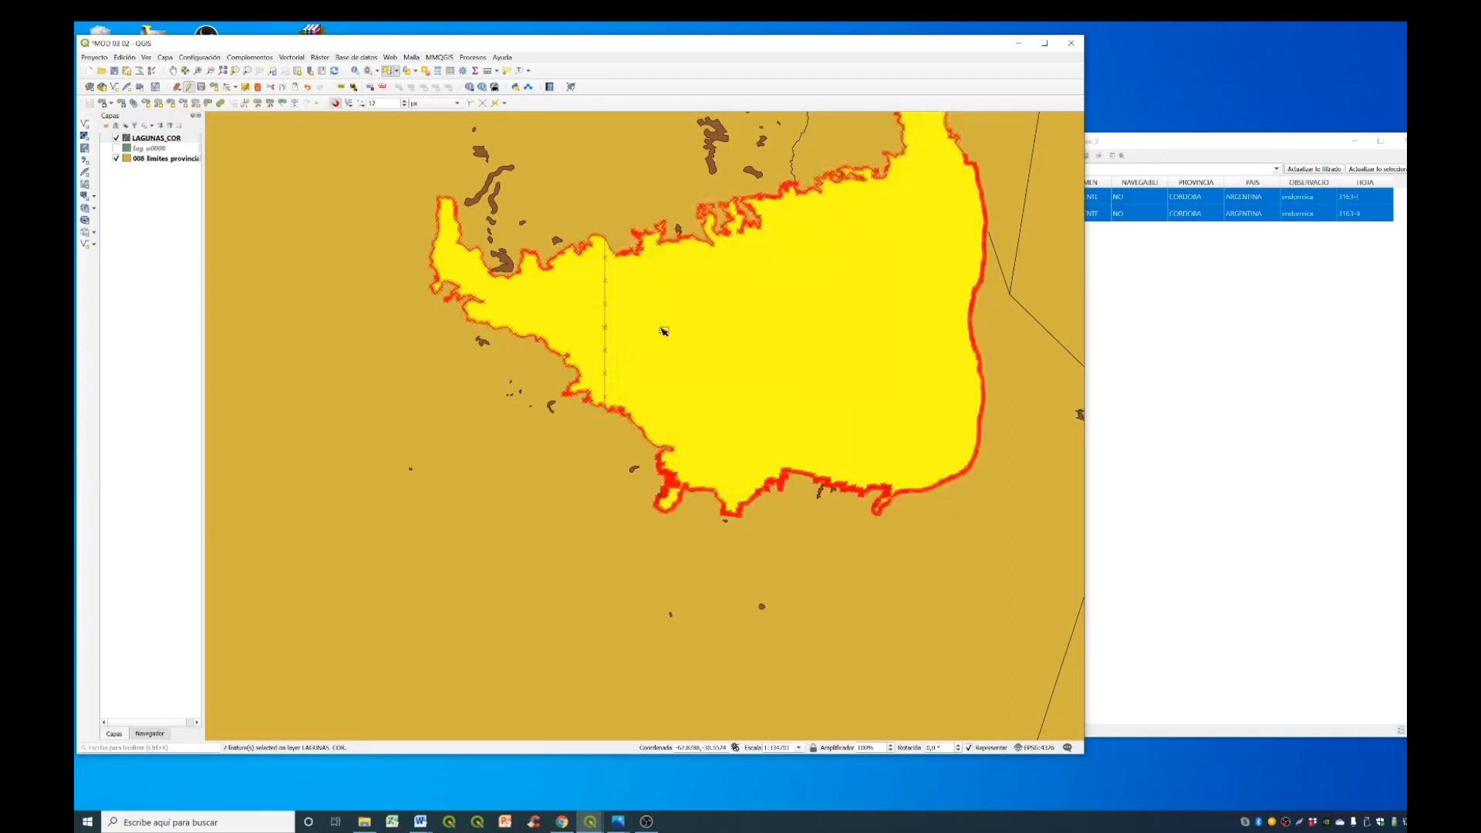
left_click(1182, 144)
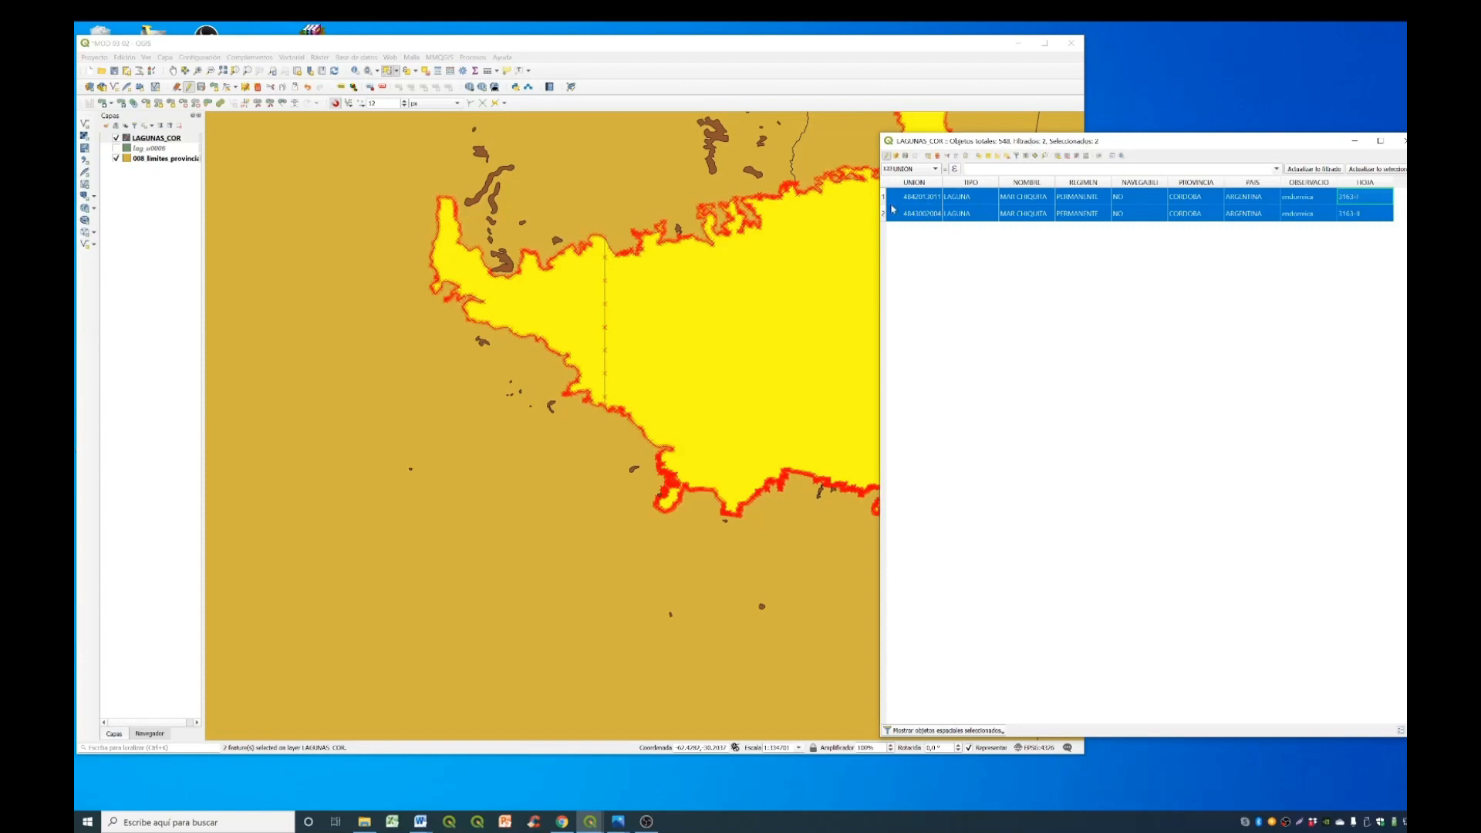
left_click(516, 66)
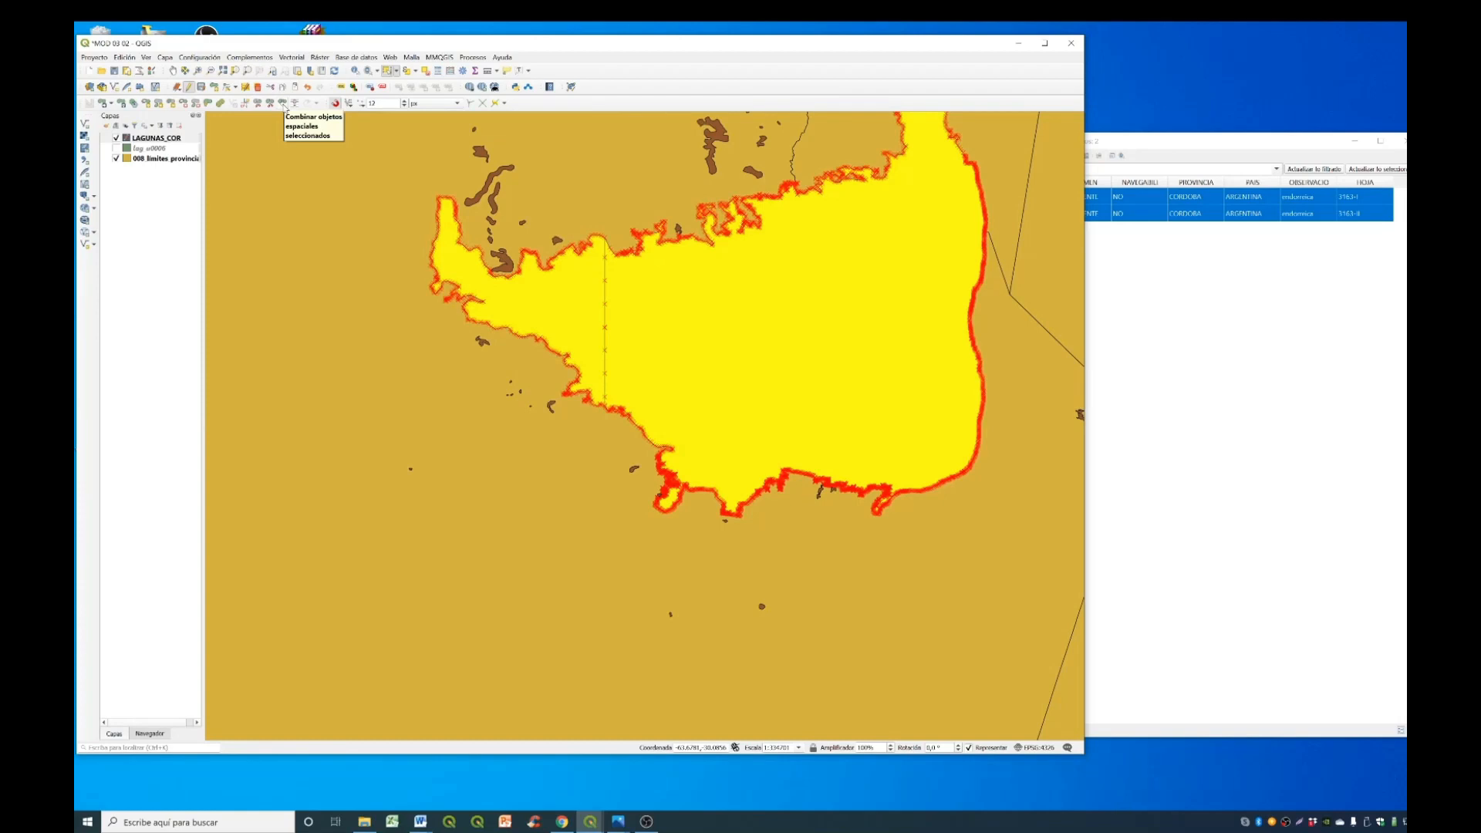
left_click(284, 105)
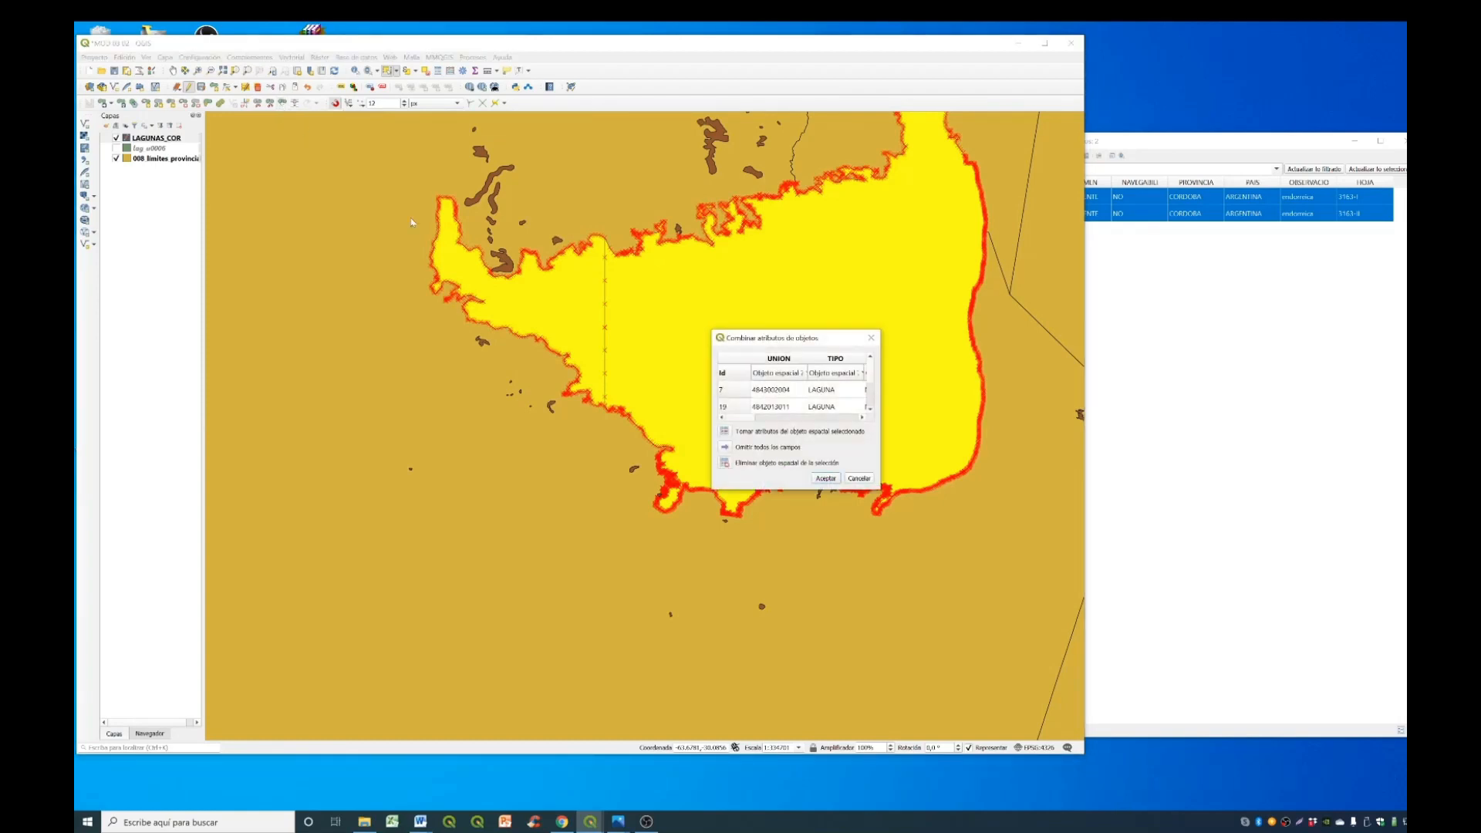
left_click(823, 479)
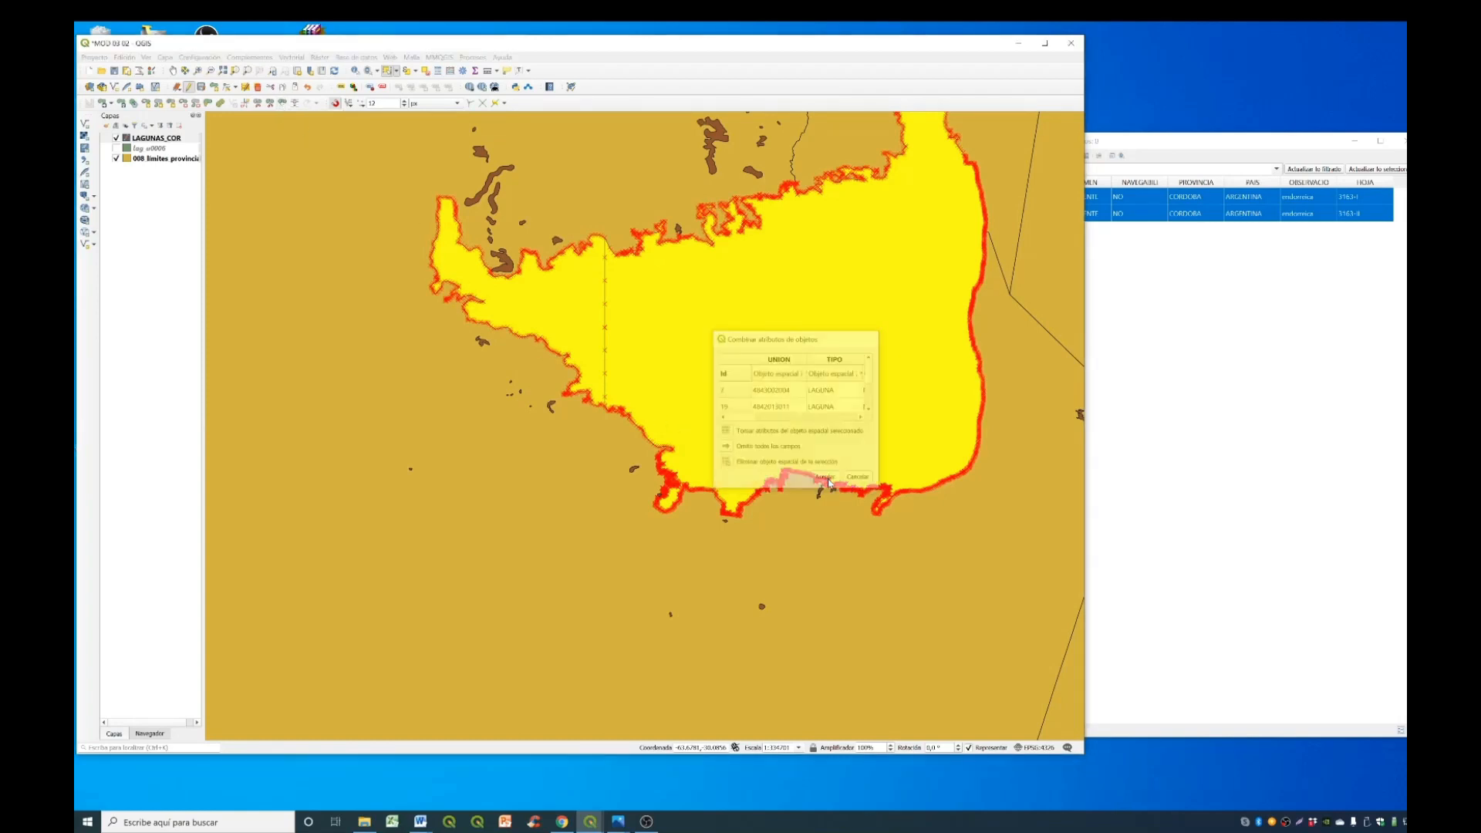
left_click(683, 309)
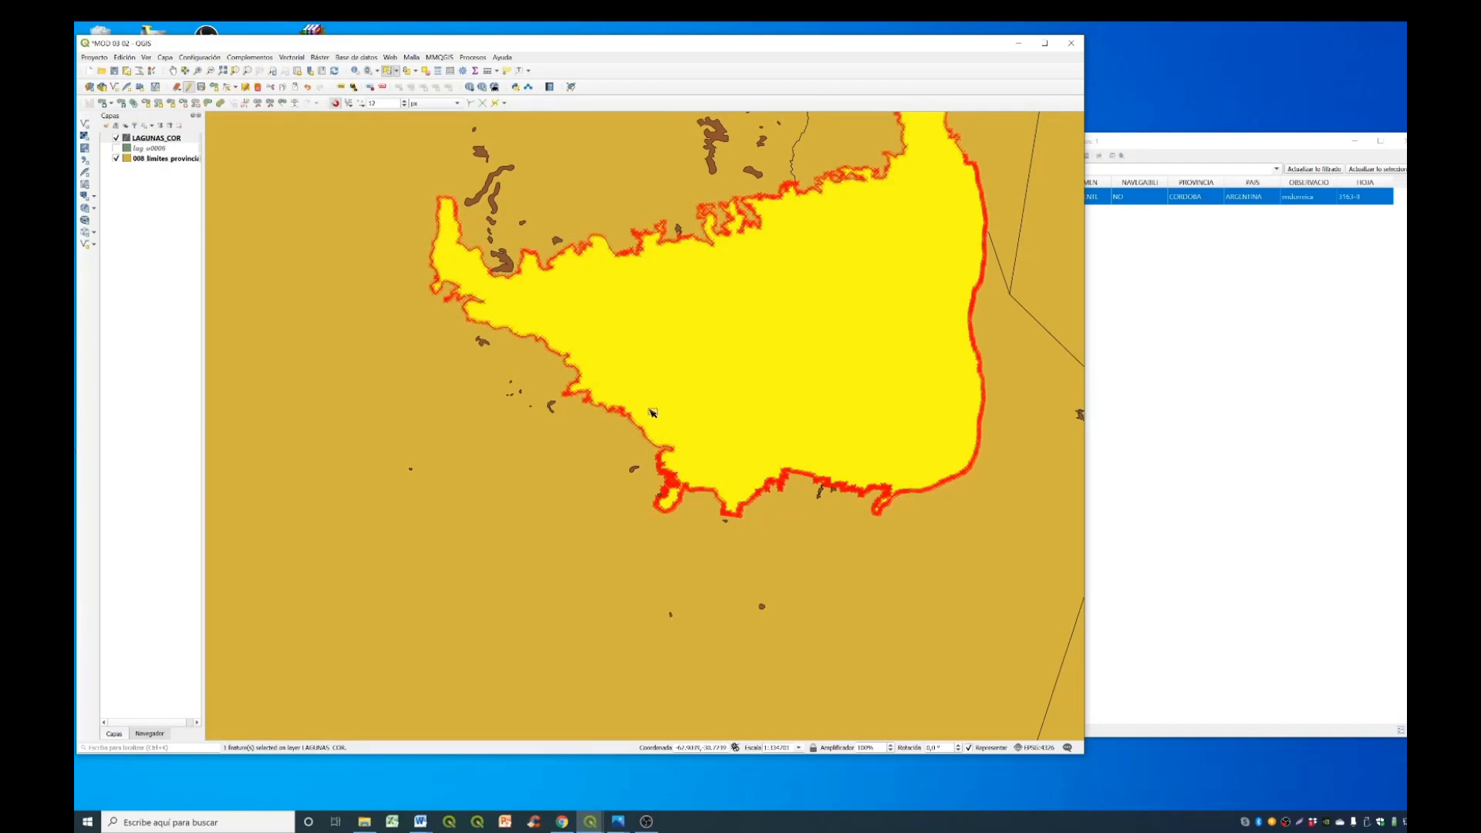
- Clear the selection and identify the La Amarga lagoon in the southeastern group of Córdoba's lagoons
scroll(654, 416, "down", 3)
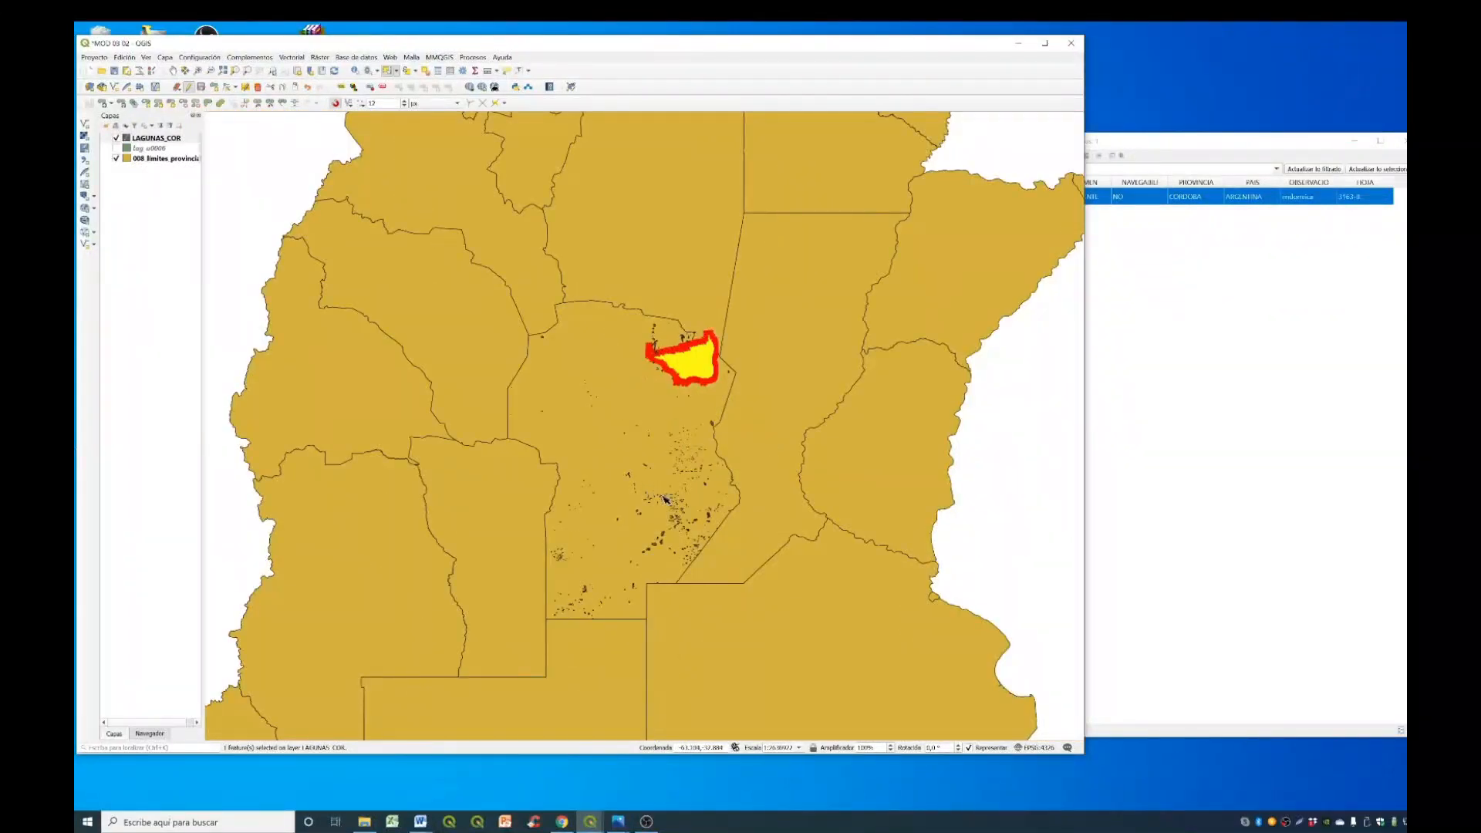
scroll(665, 502, "up", 4)
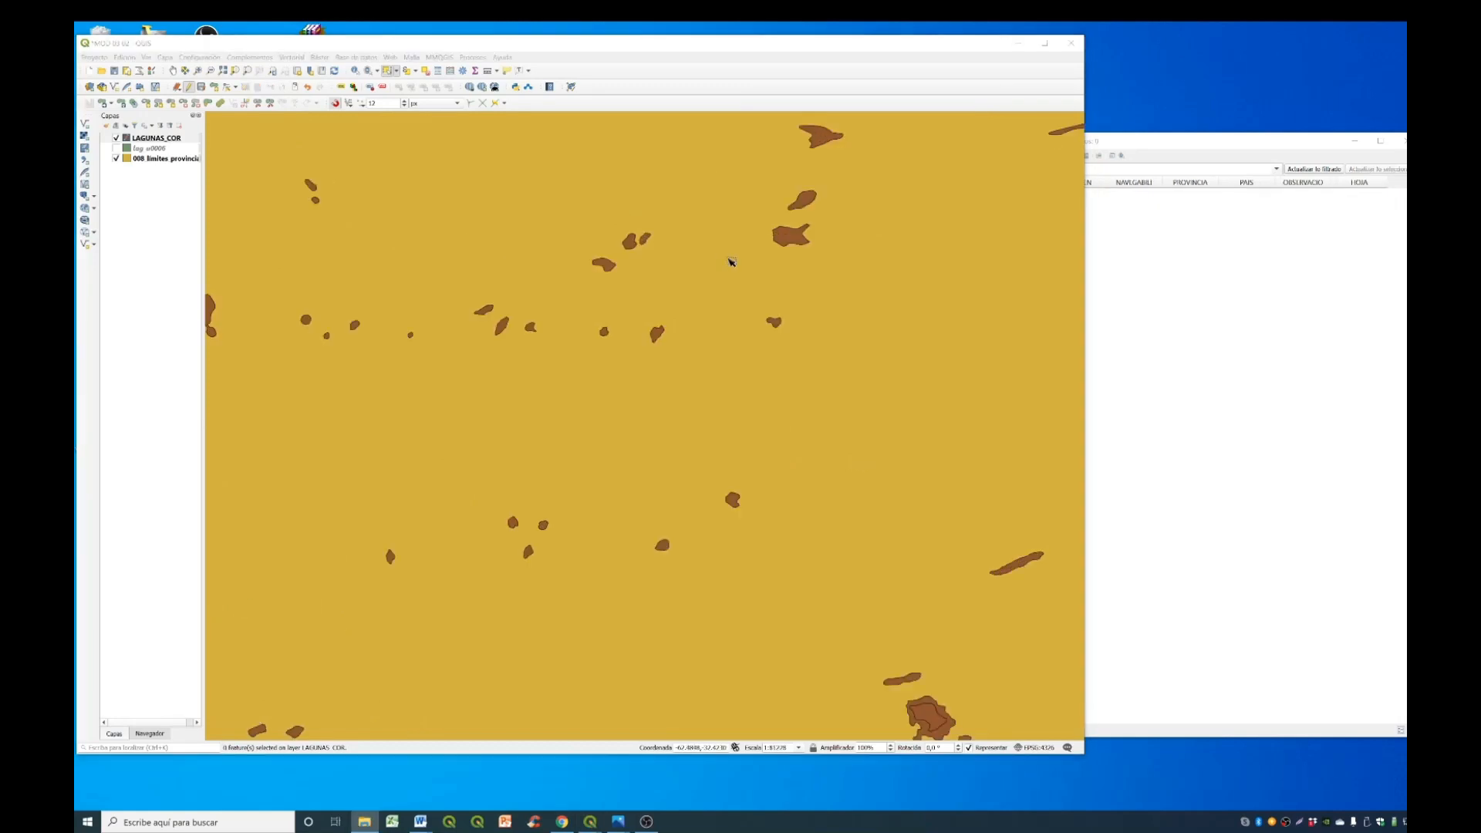
scroll(714, 280, "down", 2)
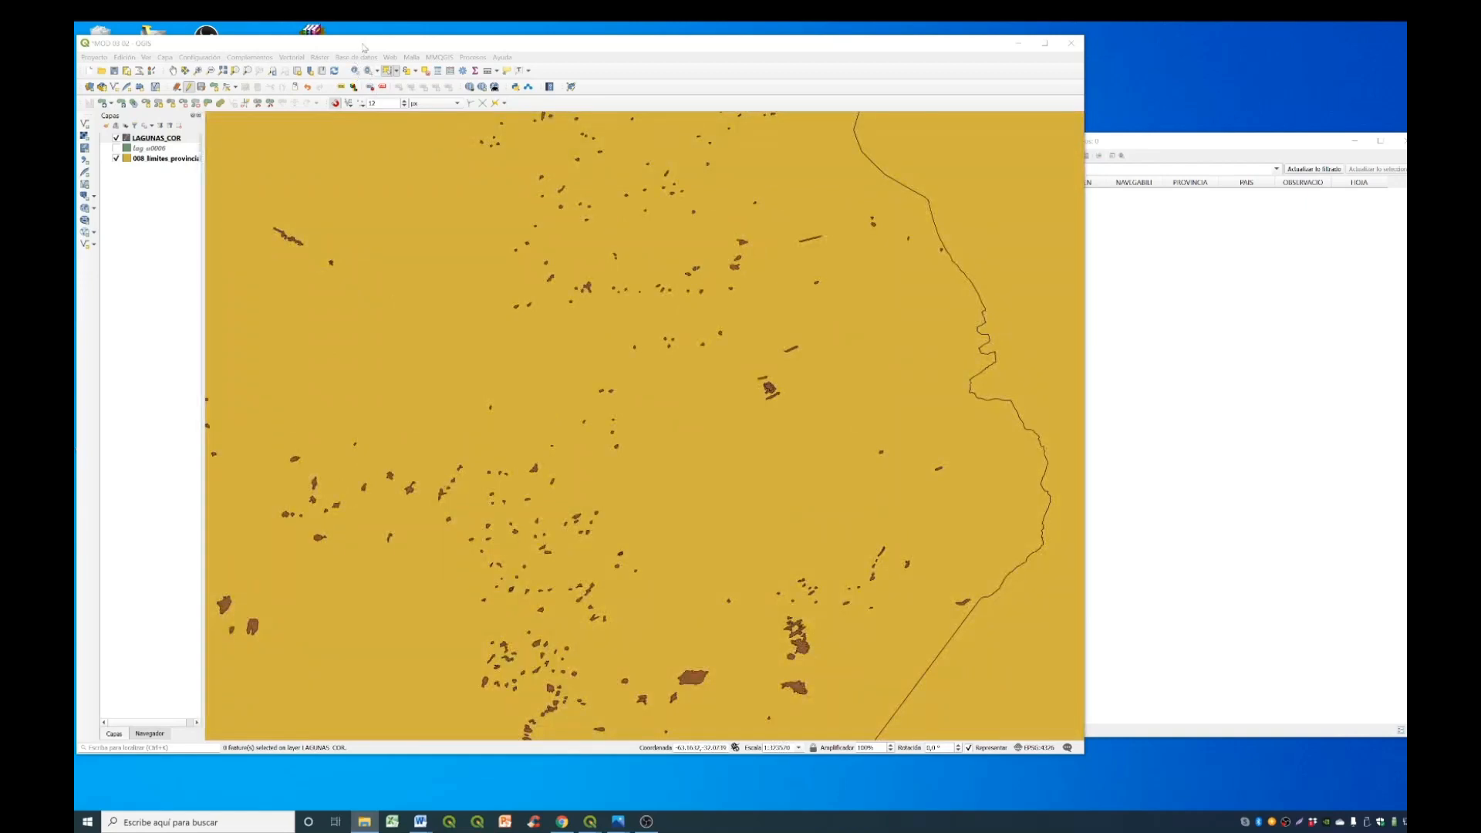
left_click(356, 72)
left_click(356, 73)
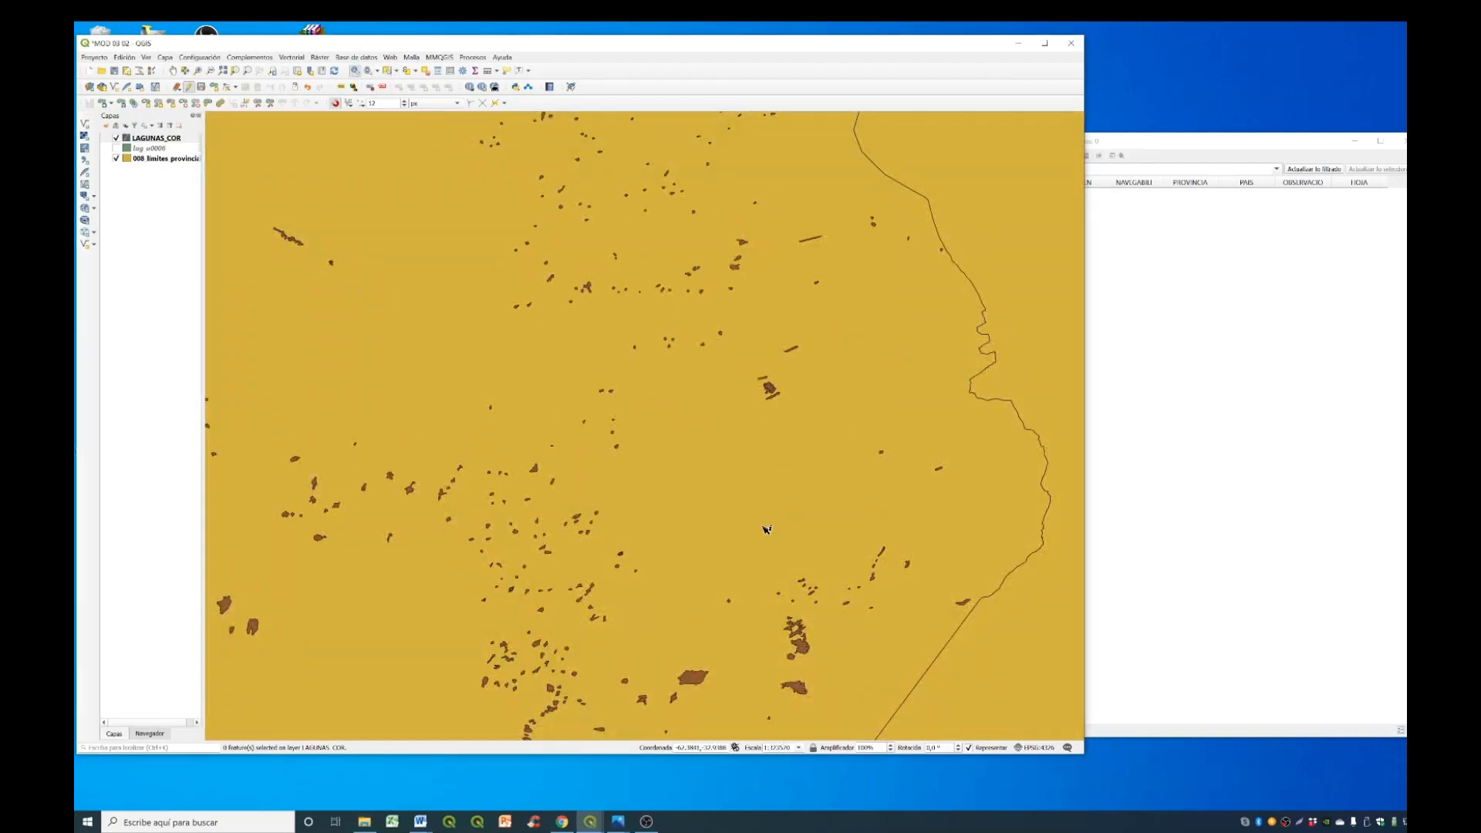
scroll(698, 668, "up", 3)
left_click(735, 595)
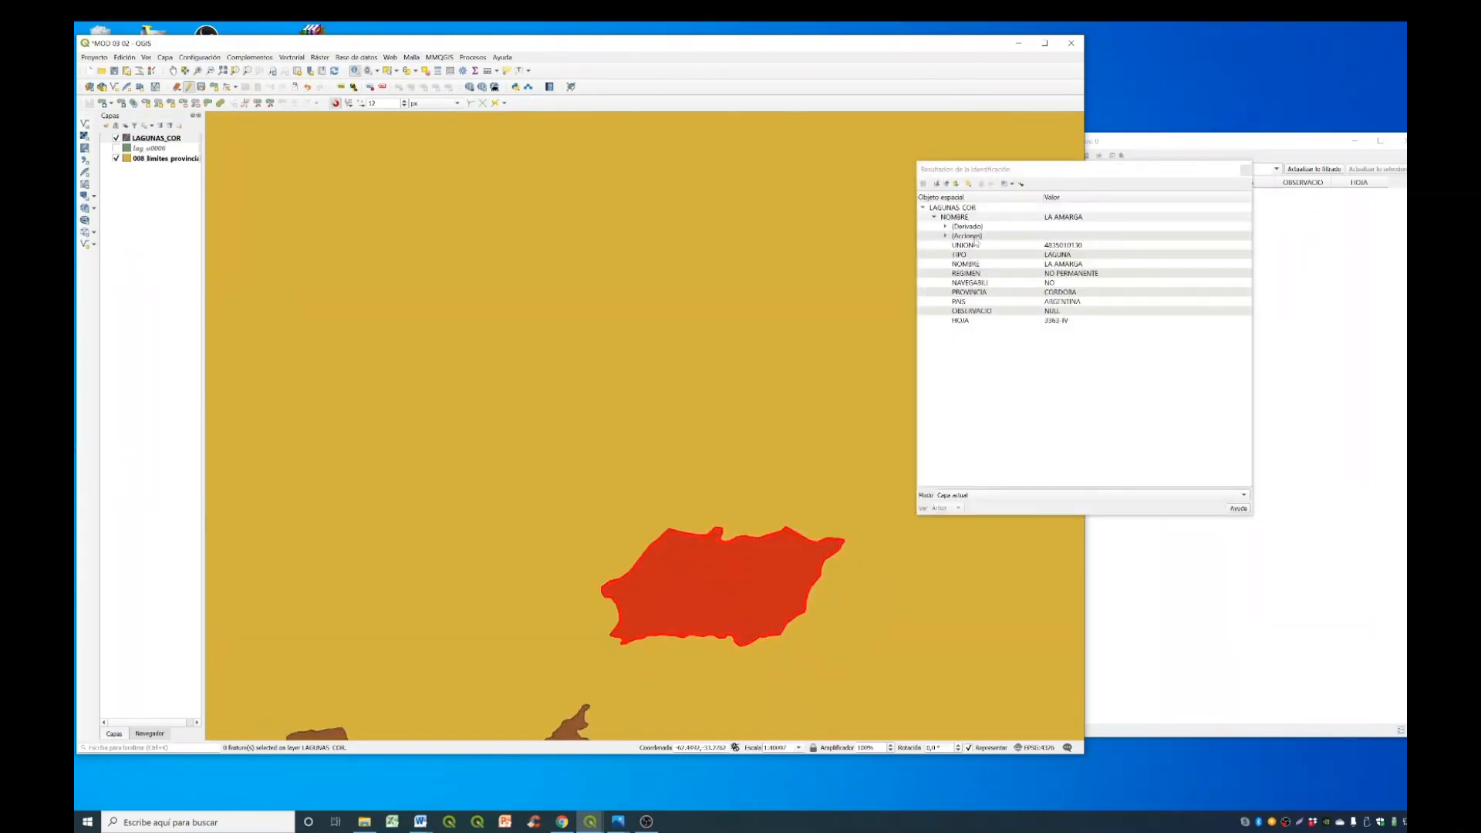
- Set OBSERVACIO to "endorreica" for La Amarga through its feature edit form, and close the identify results
left_click(946, 236)
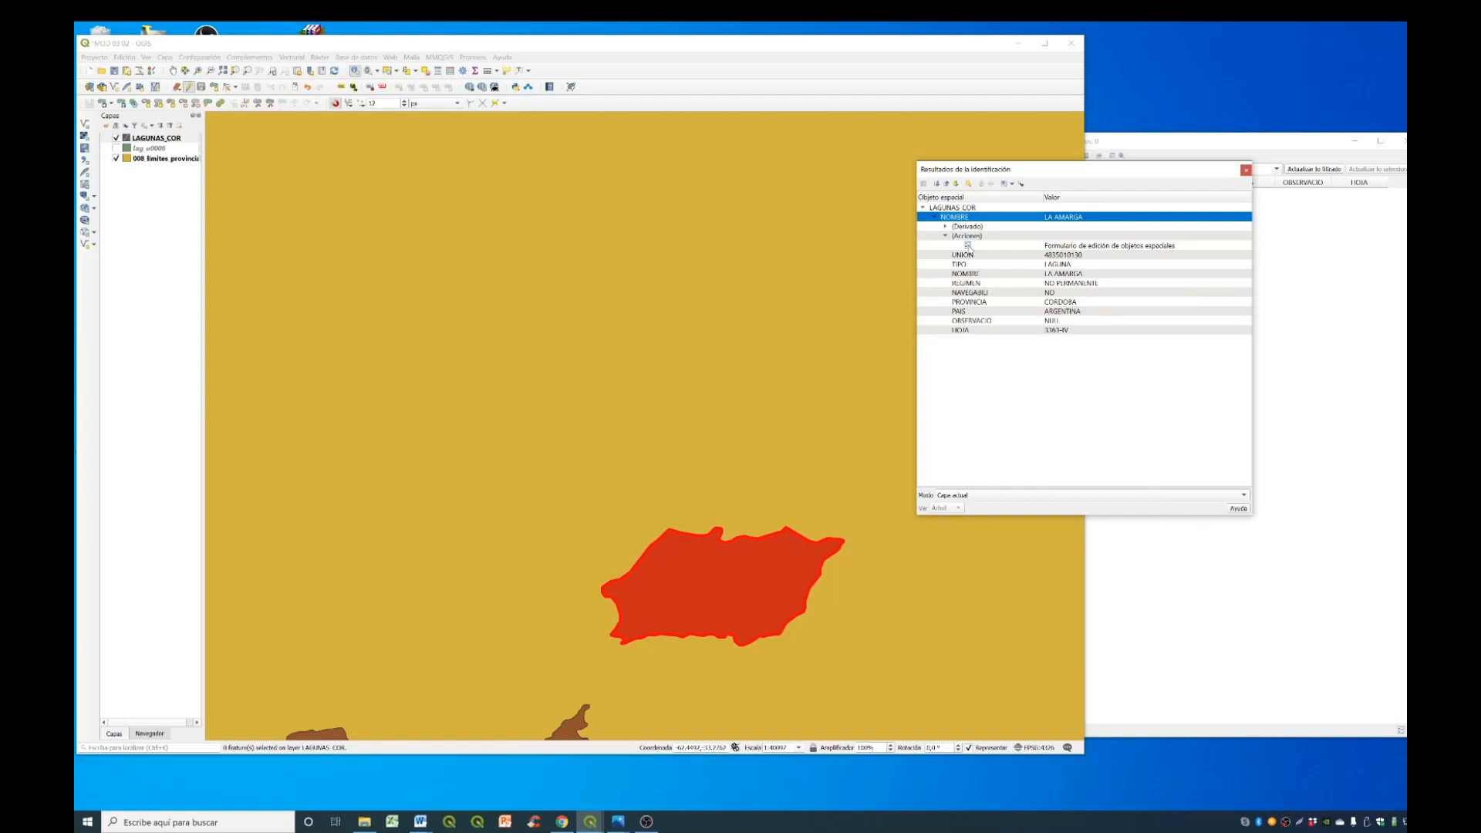
left_click(967, 245)
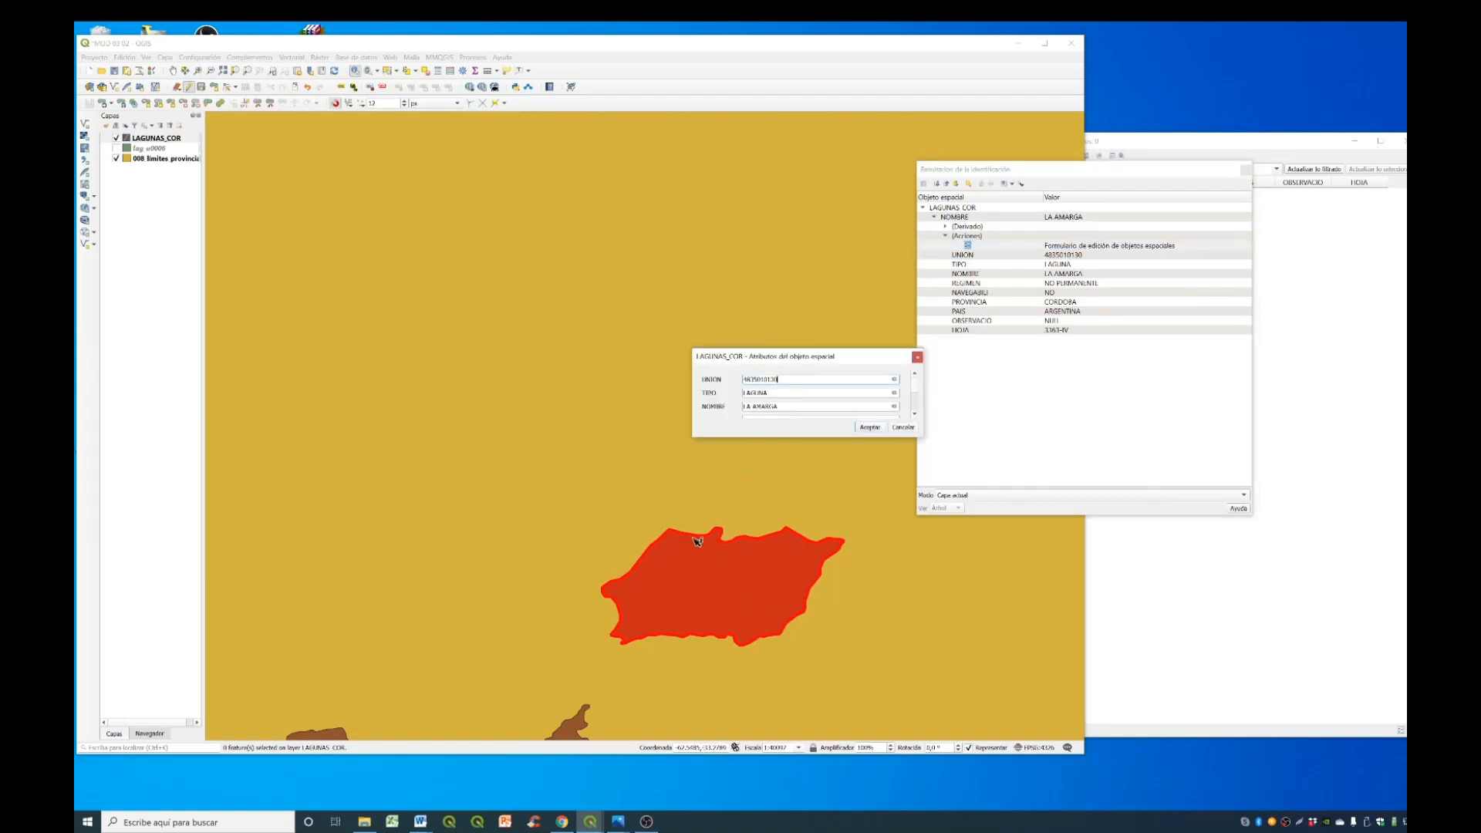
scroll(805, 392, "down", 1)
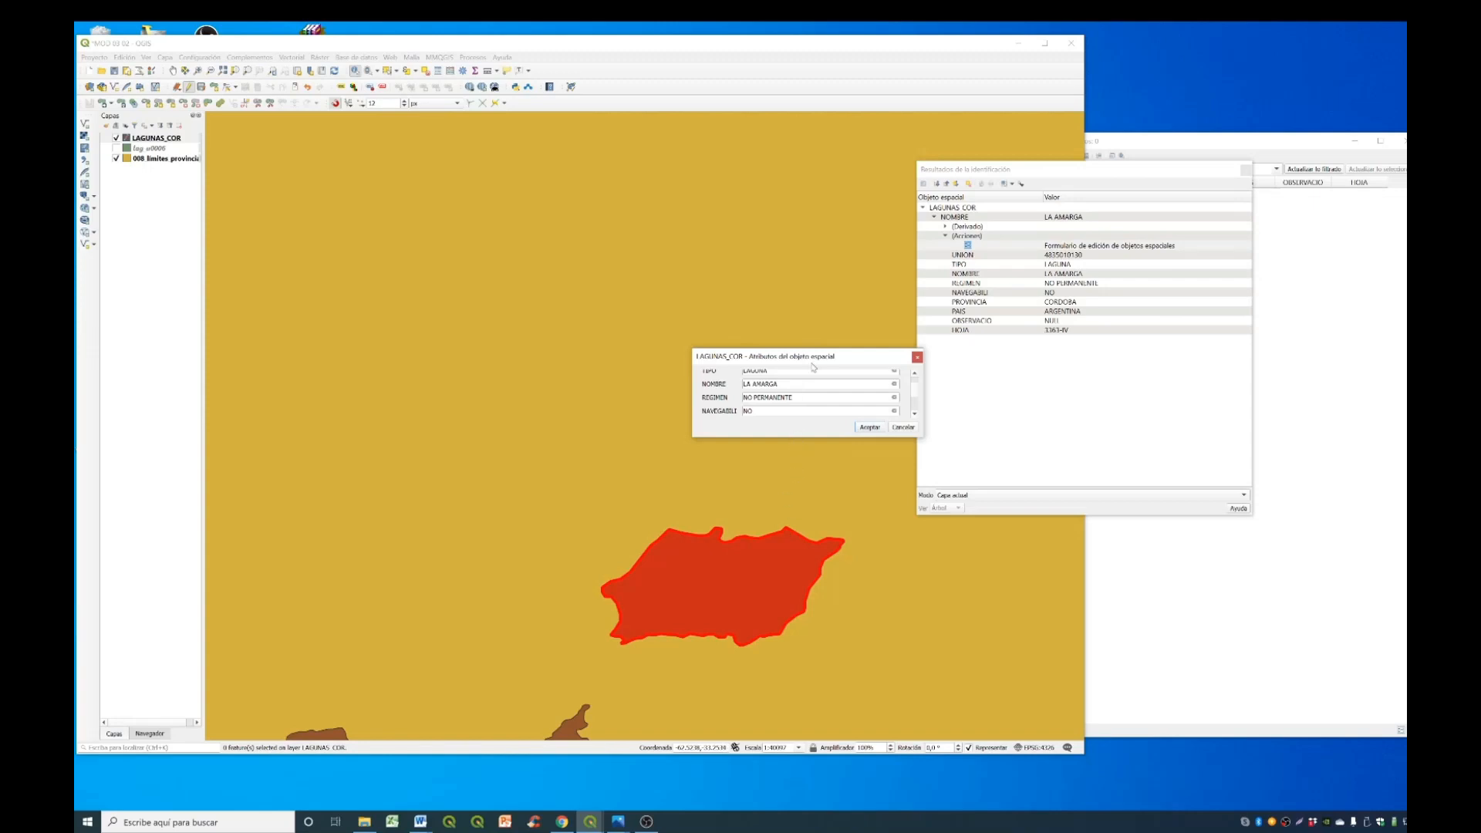
left_click_drag(816, 349, 821, 145)
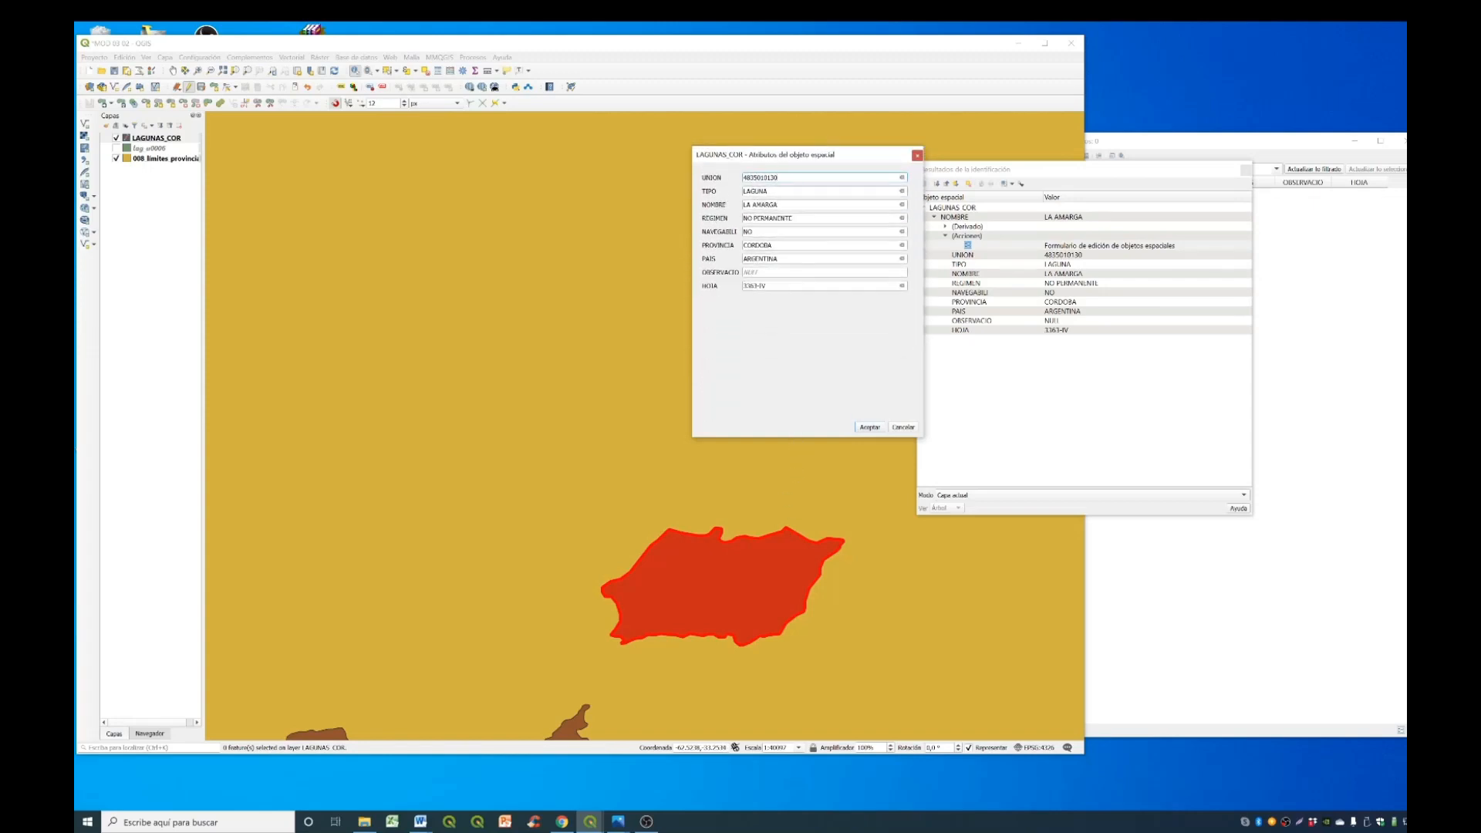
left_click(806, 272)
type("m")
key("Return")
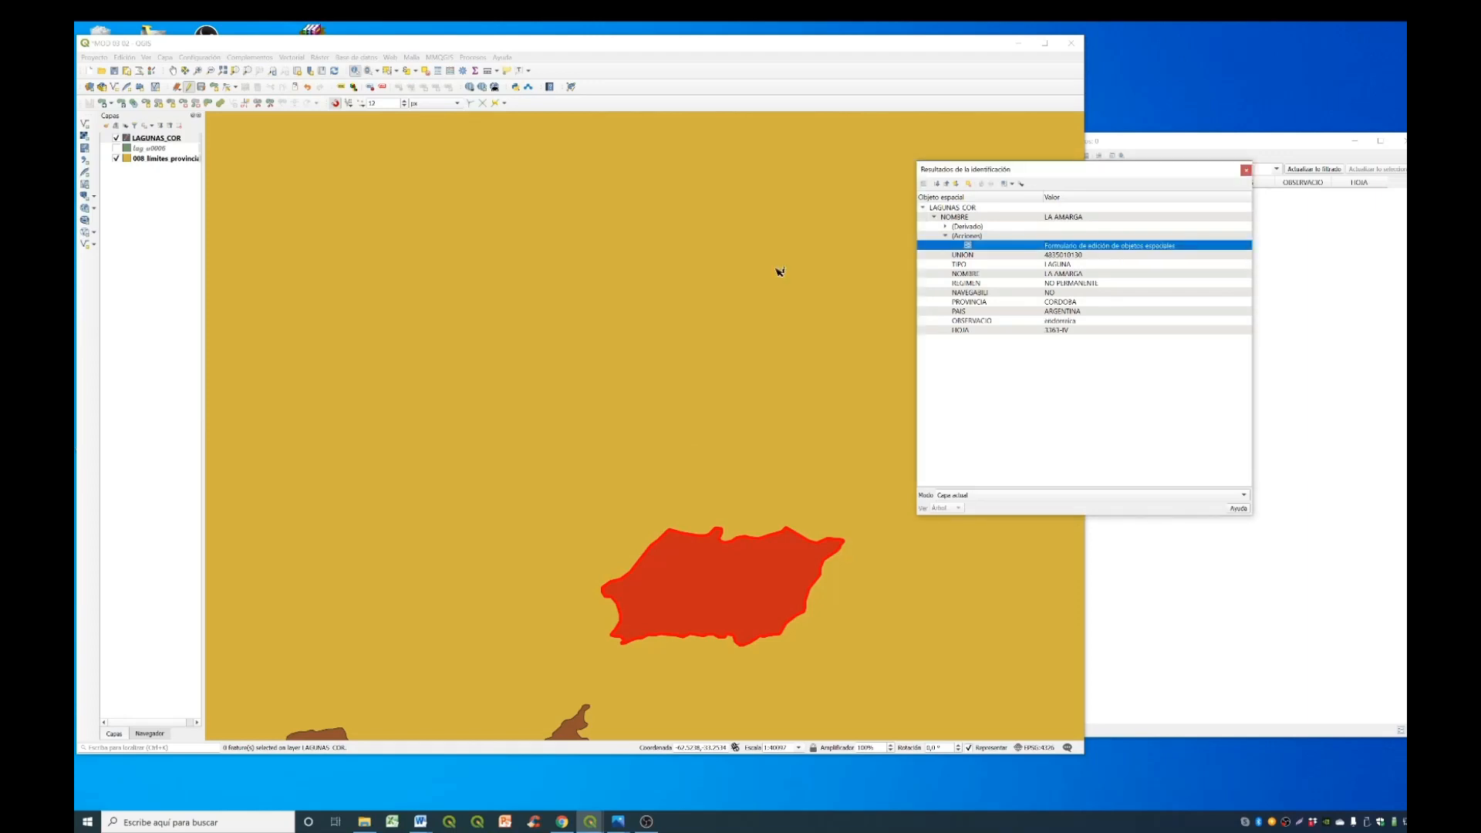
left_click(1245, 169)
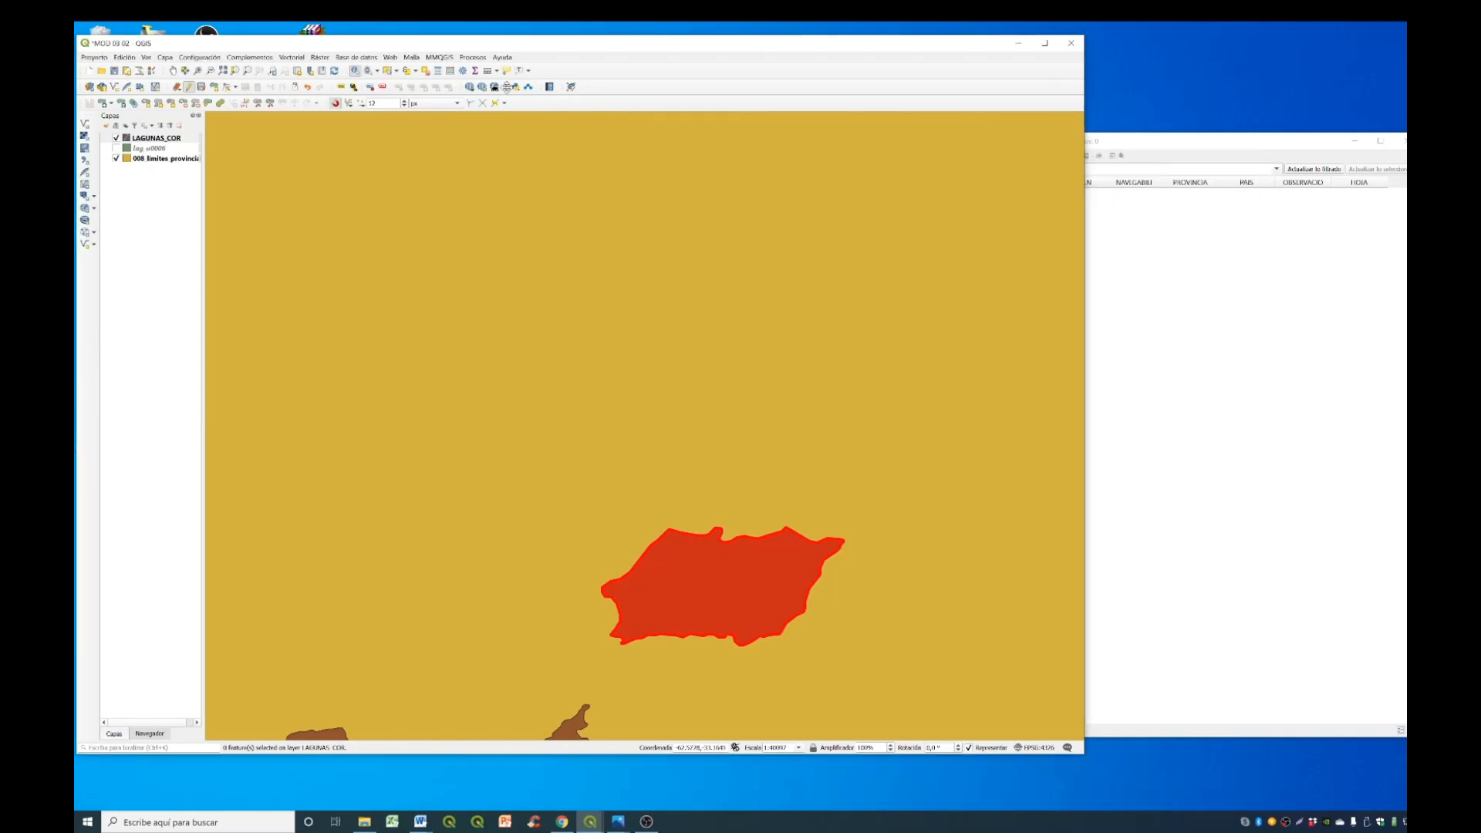
- Select the La Amarga polygon on the map and check its OBSERVACIO entry in the attribute table
left_click(388, 71)
left_click(719, 576)
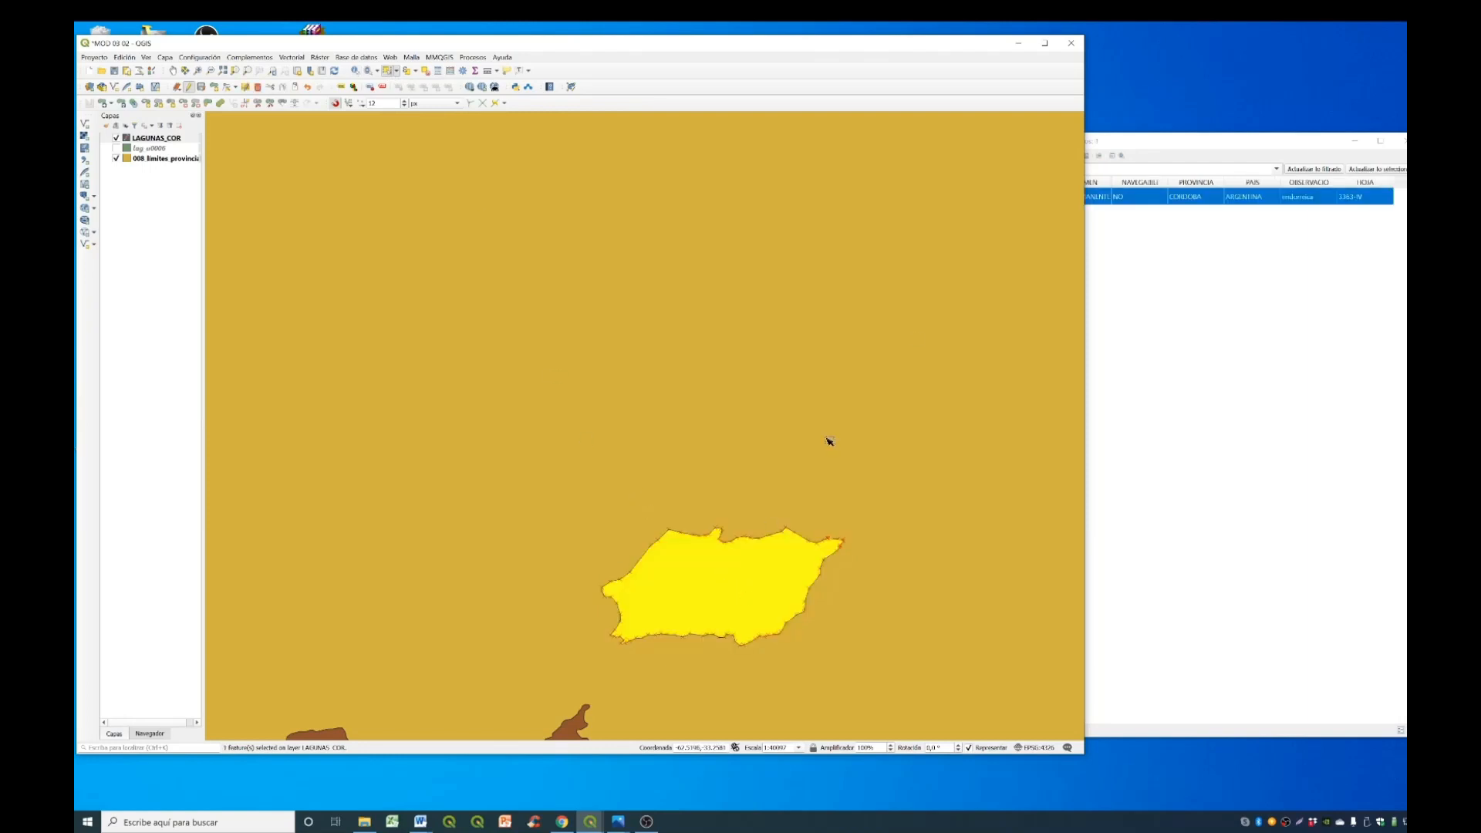
left_click(1194, 147)
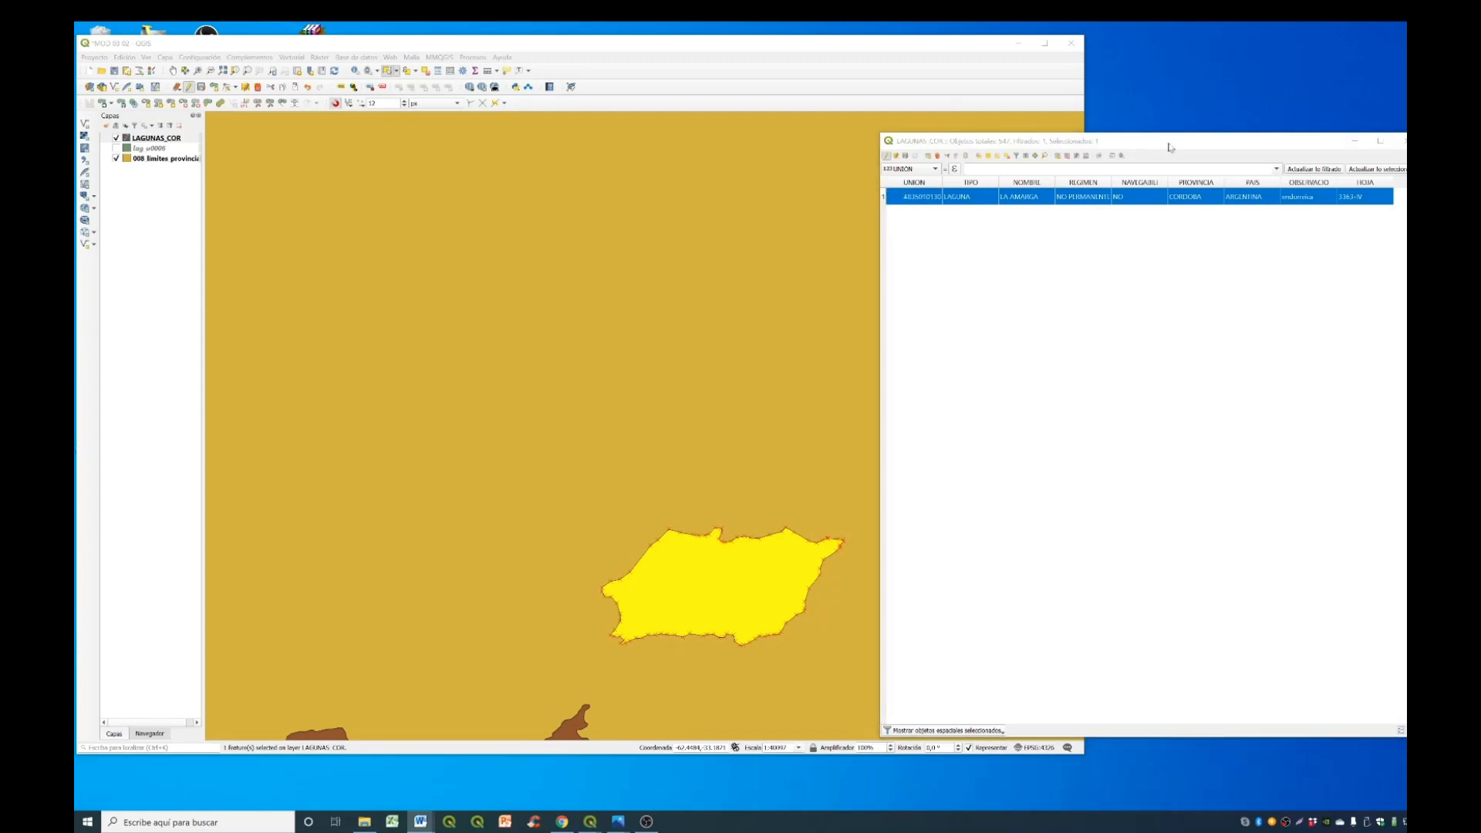
left_click(1168, 144)
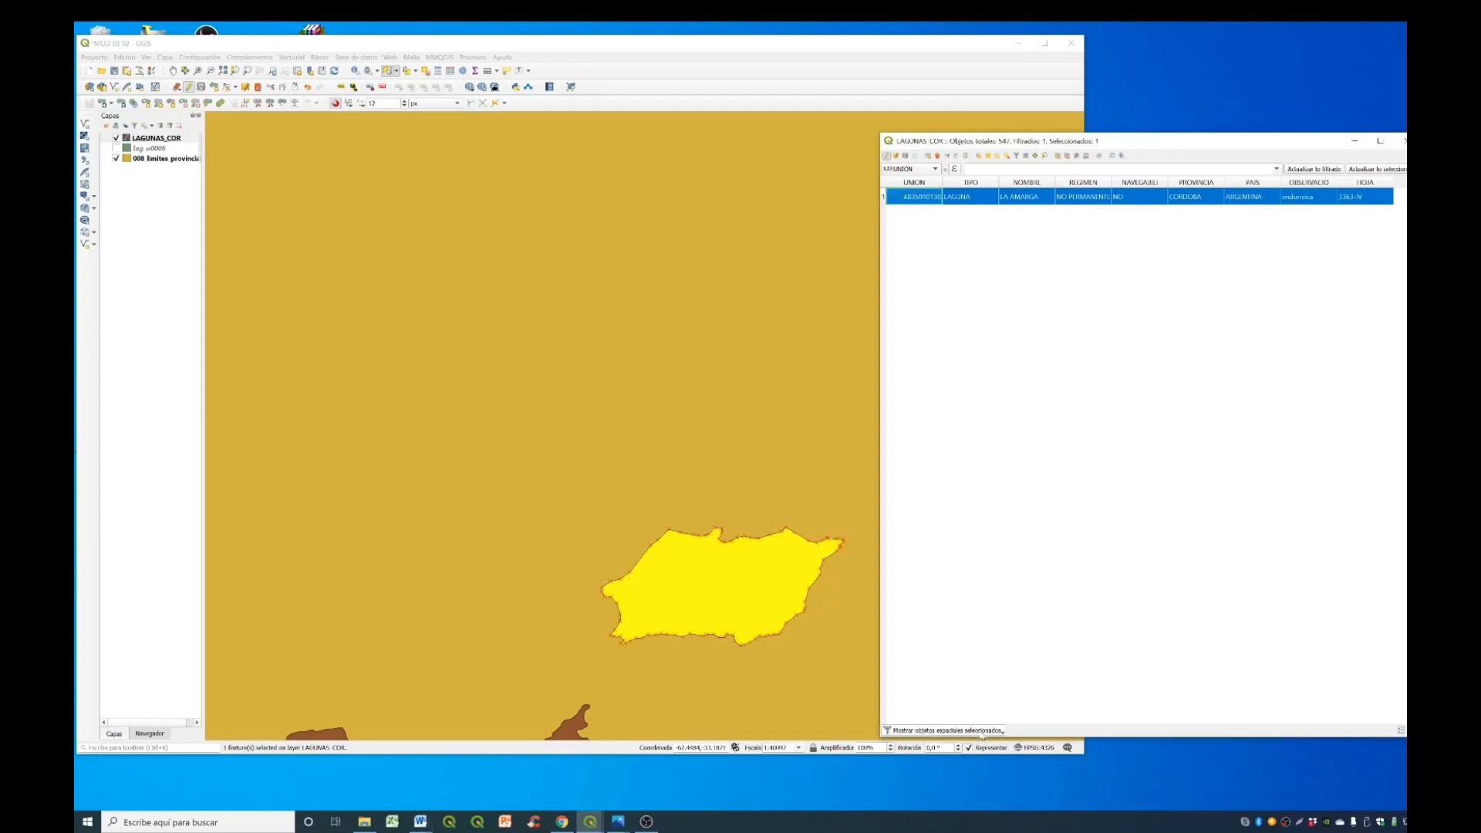
- Show all features in the attribute table again and deselect every record
left_click(981, 732)
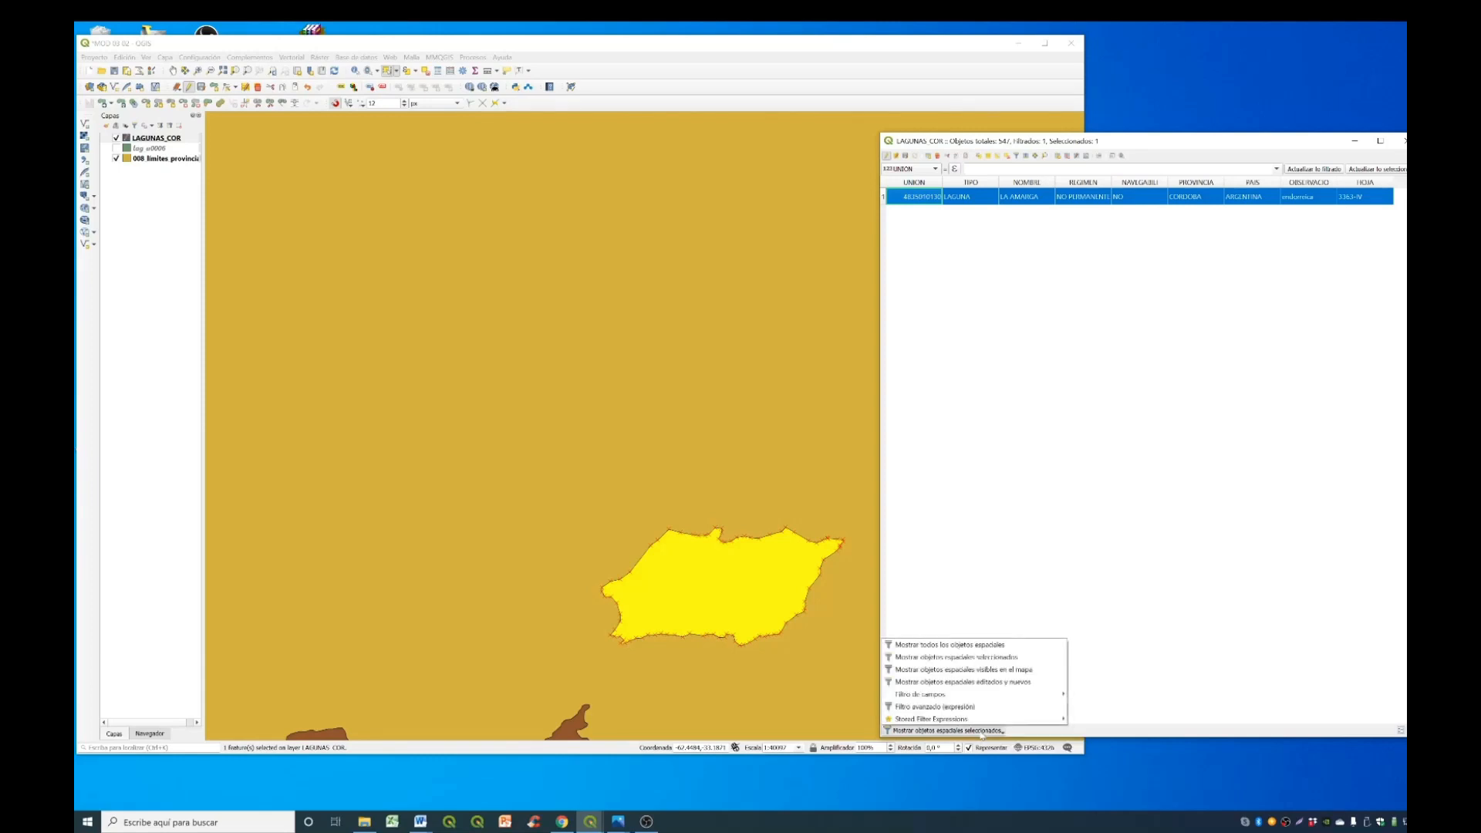
left_click(978, 646)
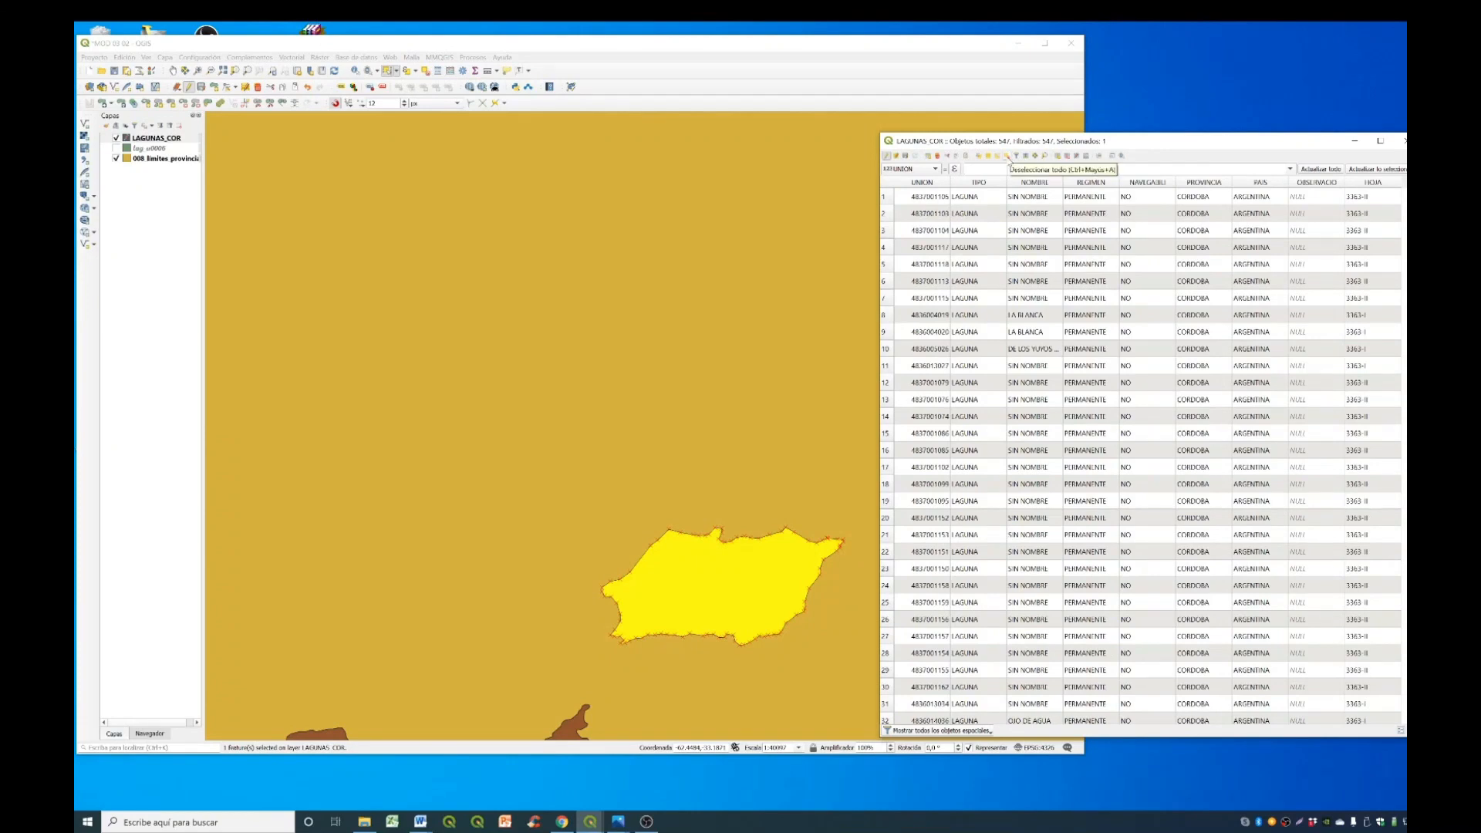
left_click(1007, 157)
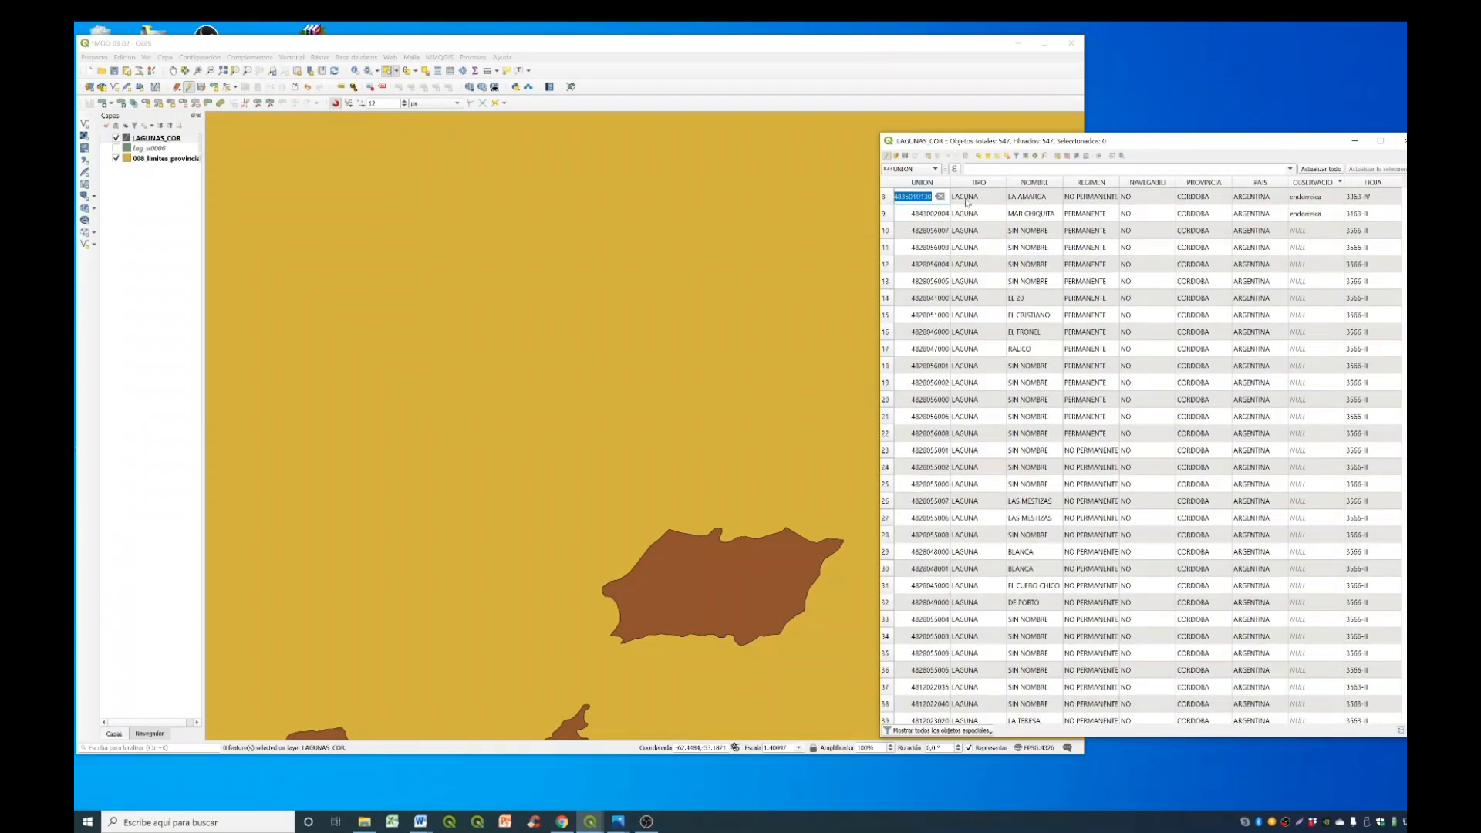
- Save the pending edits of the LAGUNAS_COR layer
left_click(906, 157)
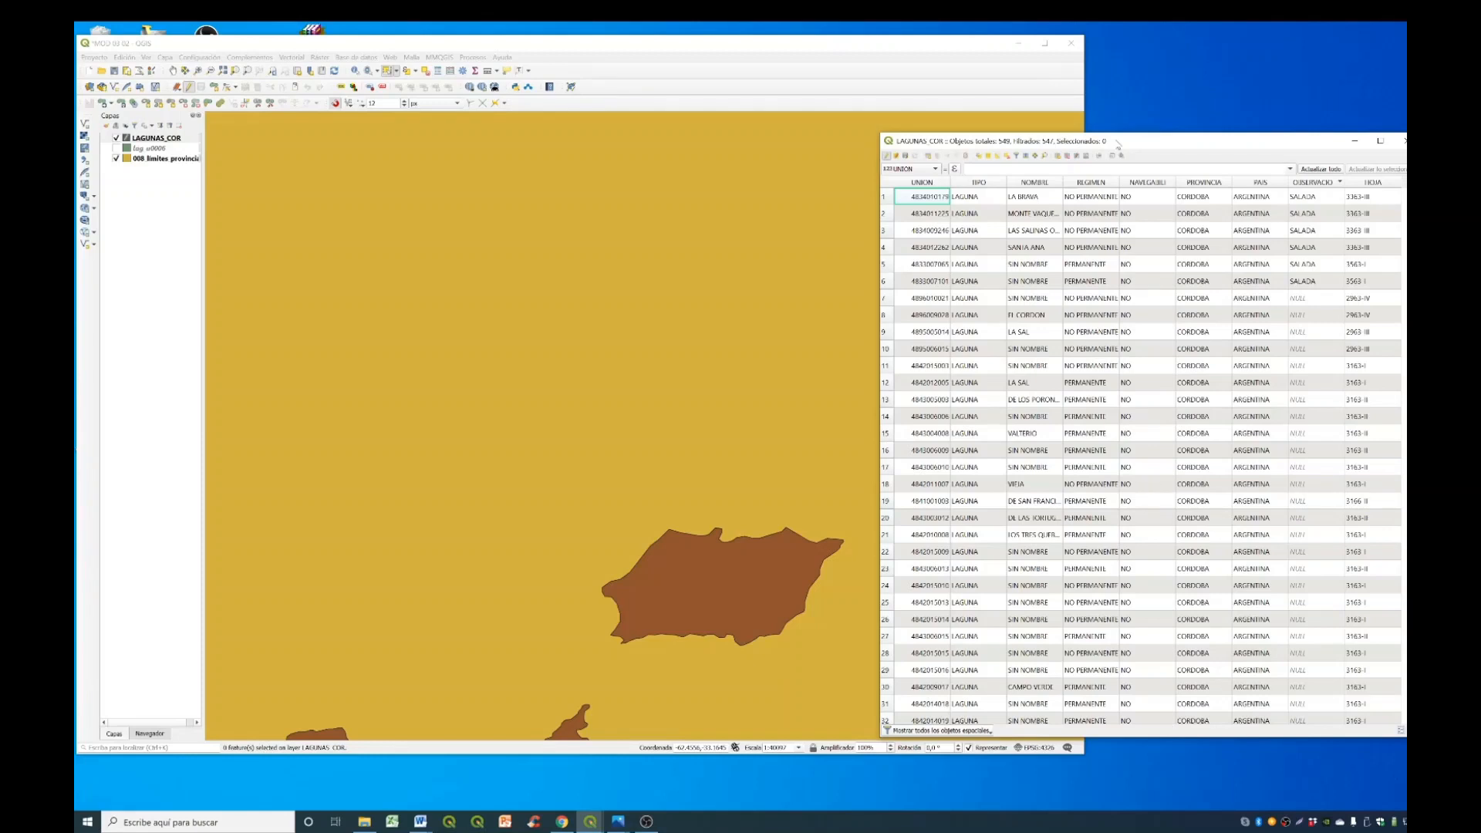
key("End")
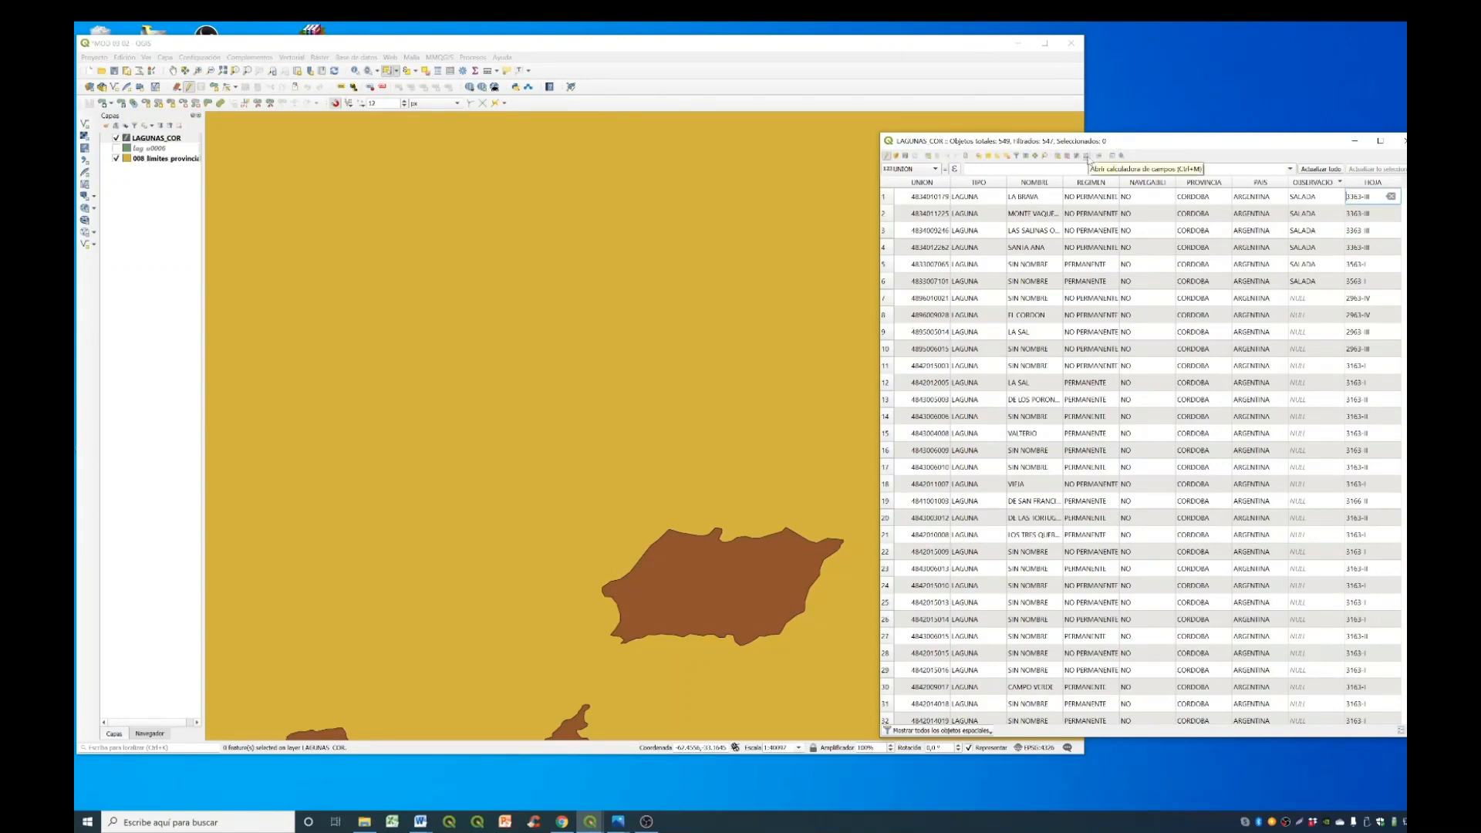
- Set up a new decimal field called AREA with a precision of 2 in the field calculator for LAGUNAS_COR
left_click(1086, 156)
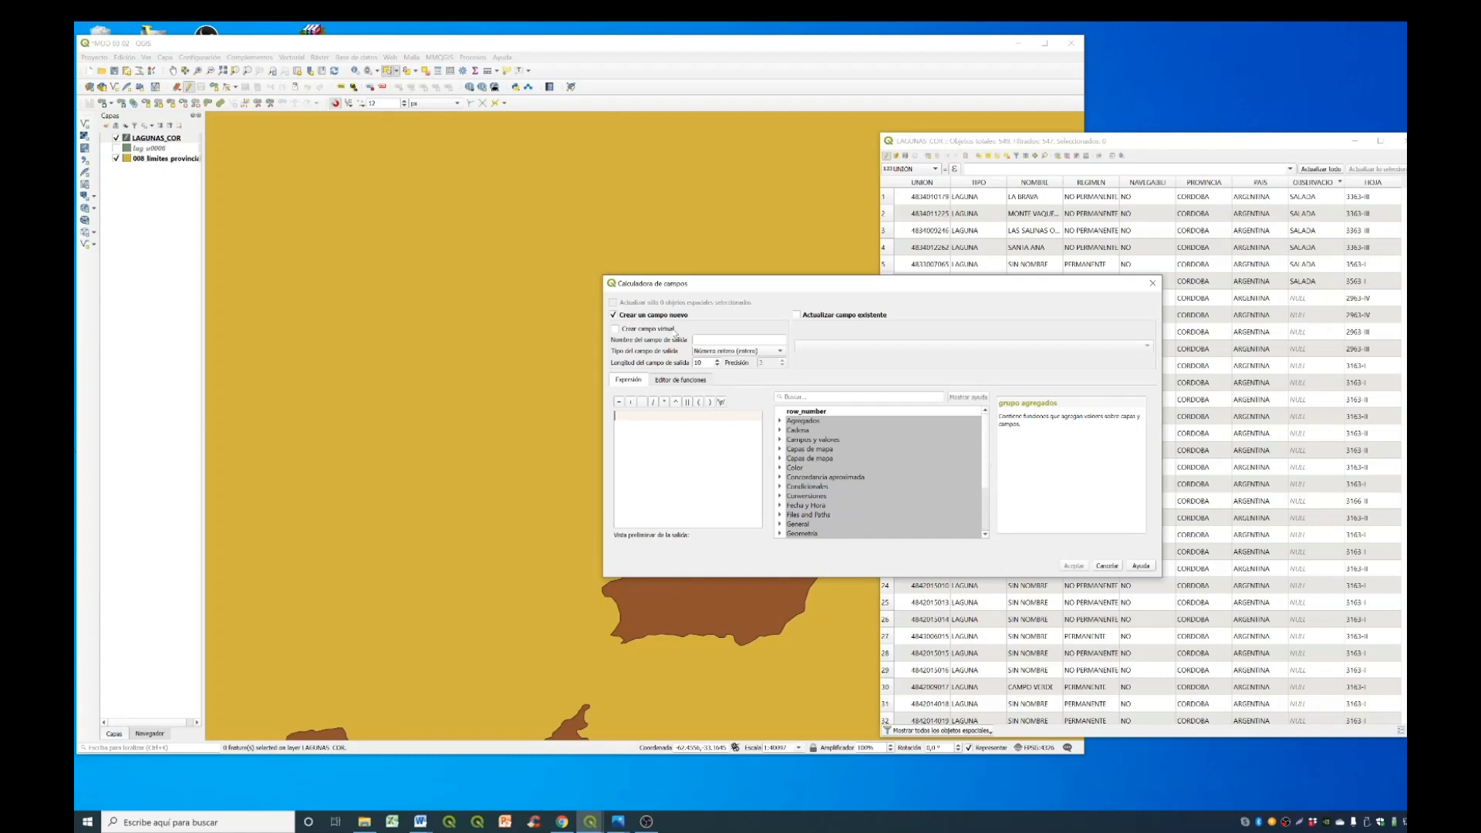
left_click(694, 340)
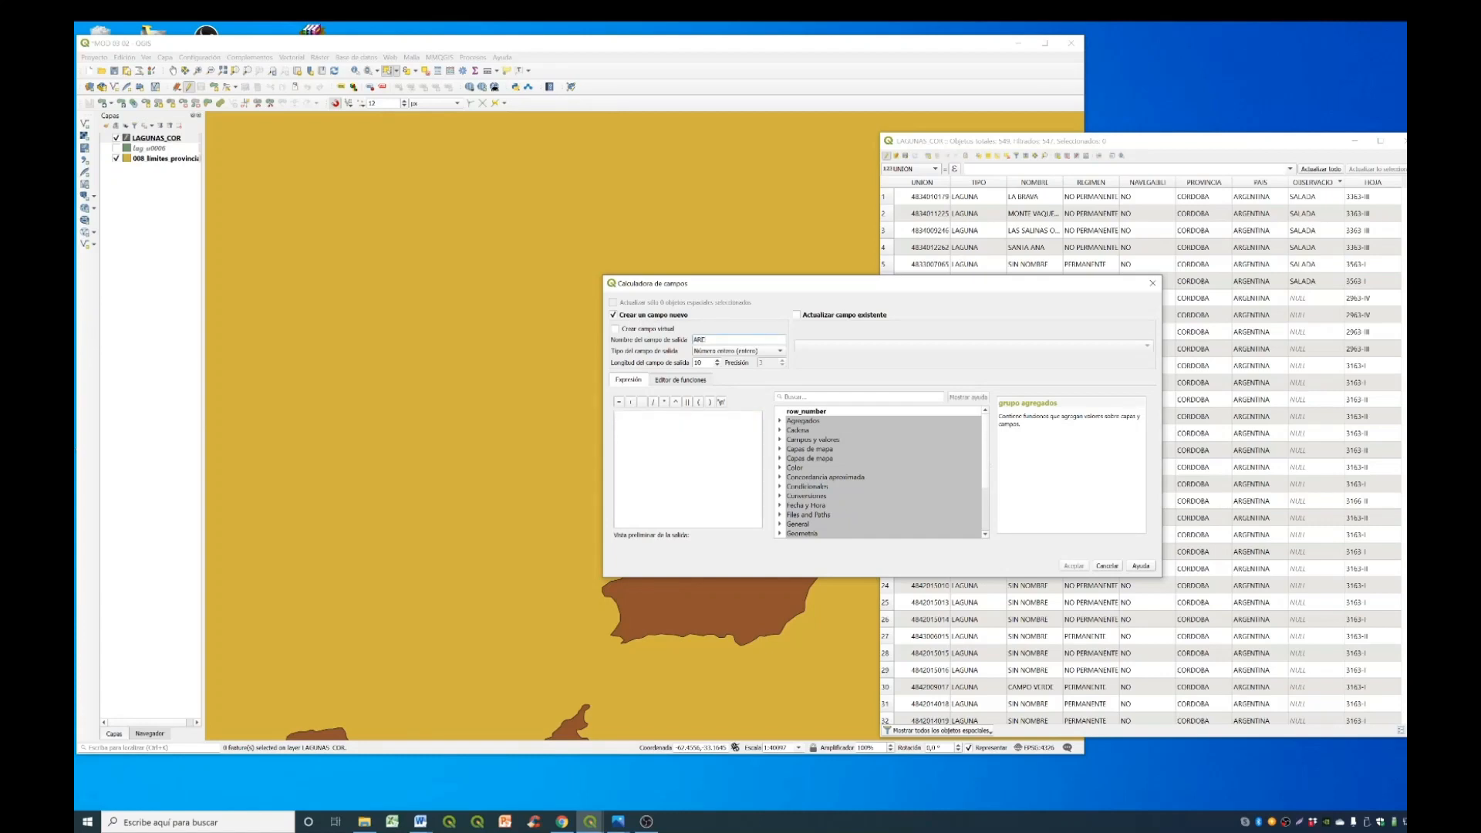
left_click(739, 352)
left_click(745, 372)
left_click_drag(823, 577, 824, 685)
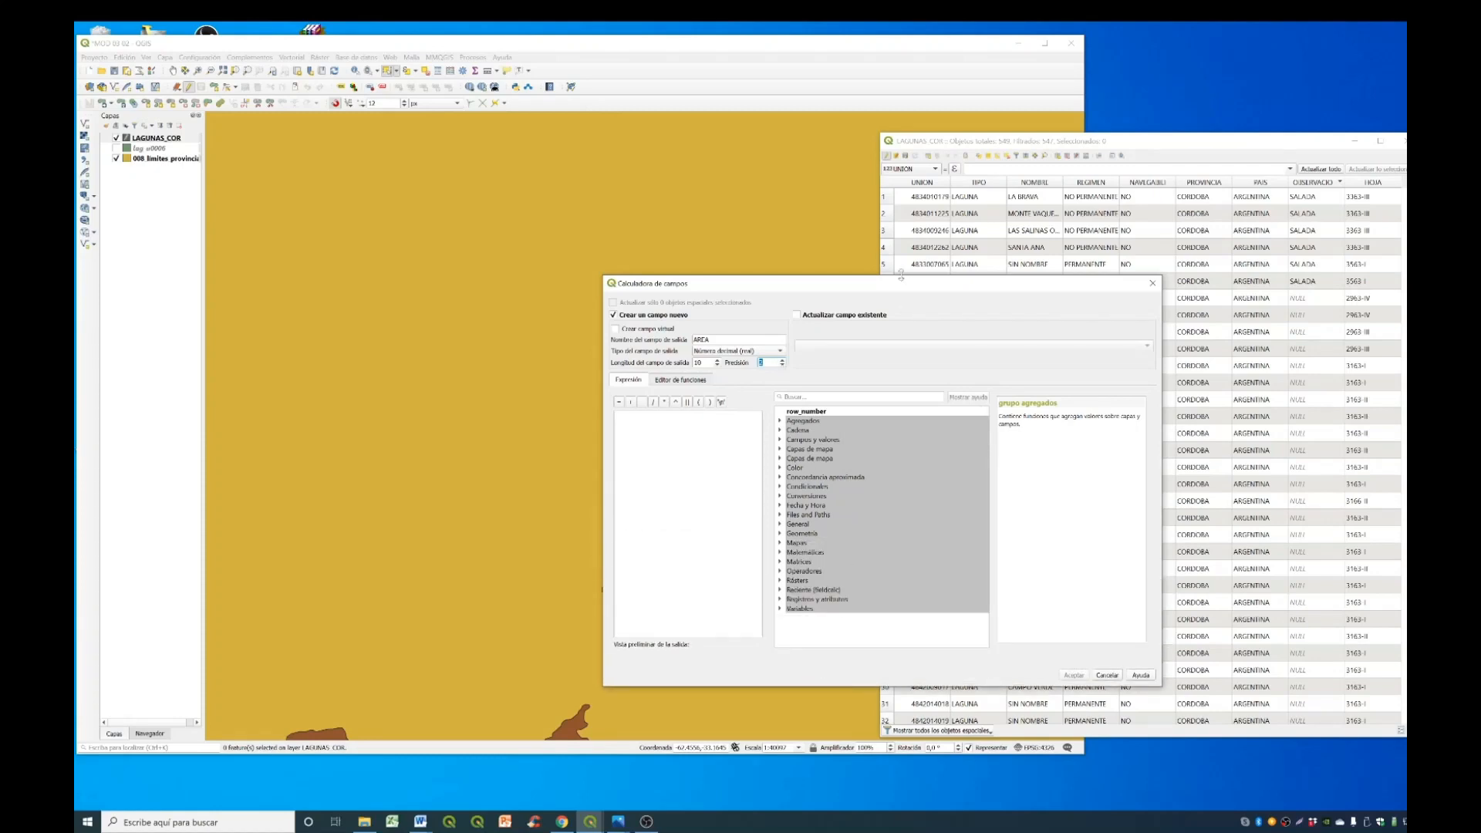
left_click_drag(907, 277, 907, 178)
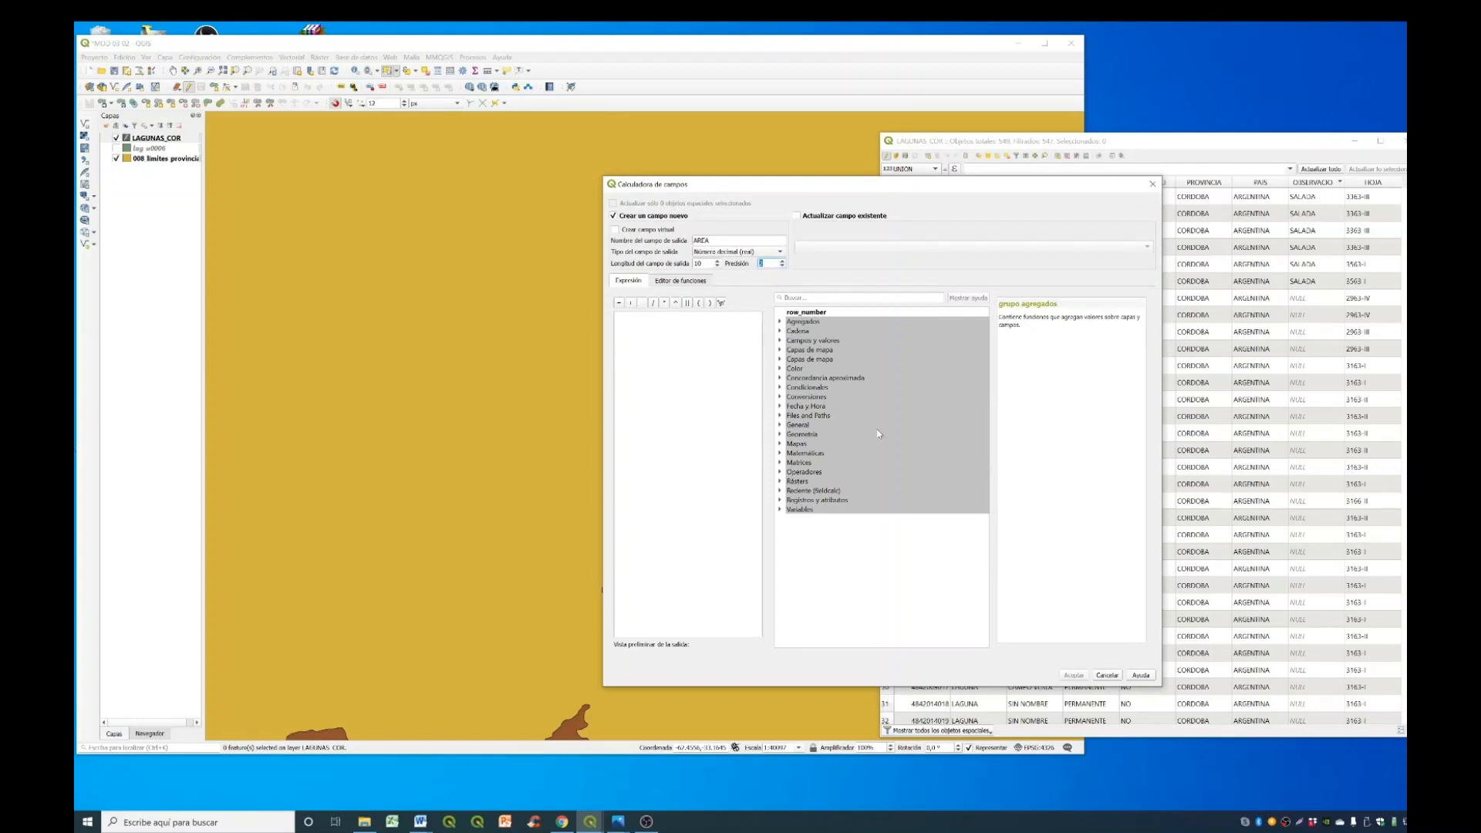
- Create the AREA field from the $area geometry function, and widen the attribute table to show the new column
left_click(781, 435)
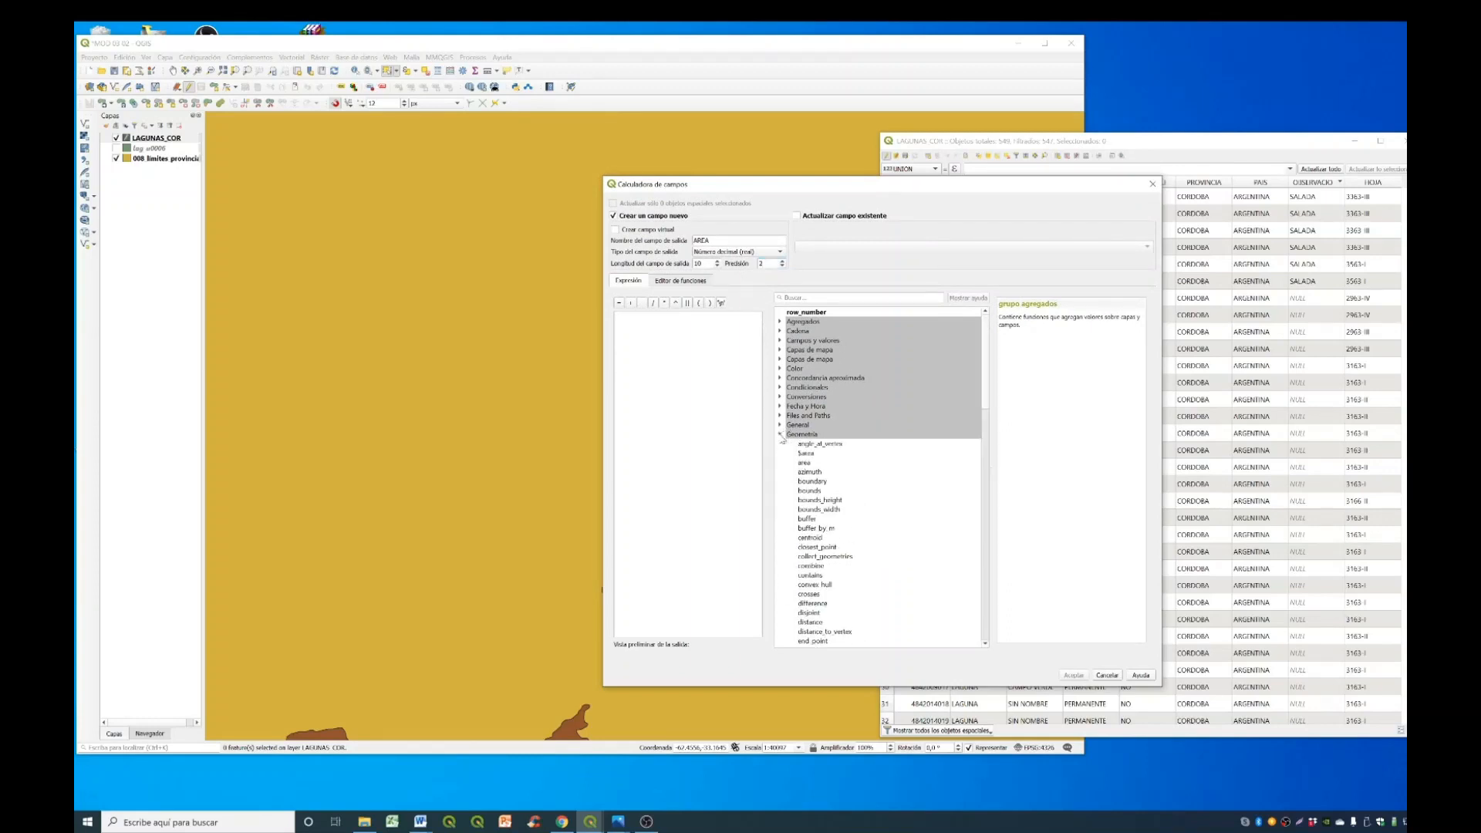
left_click(824, 454)
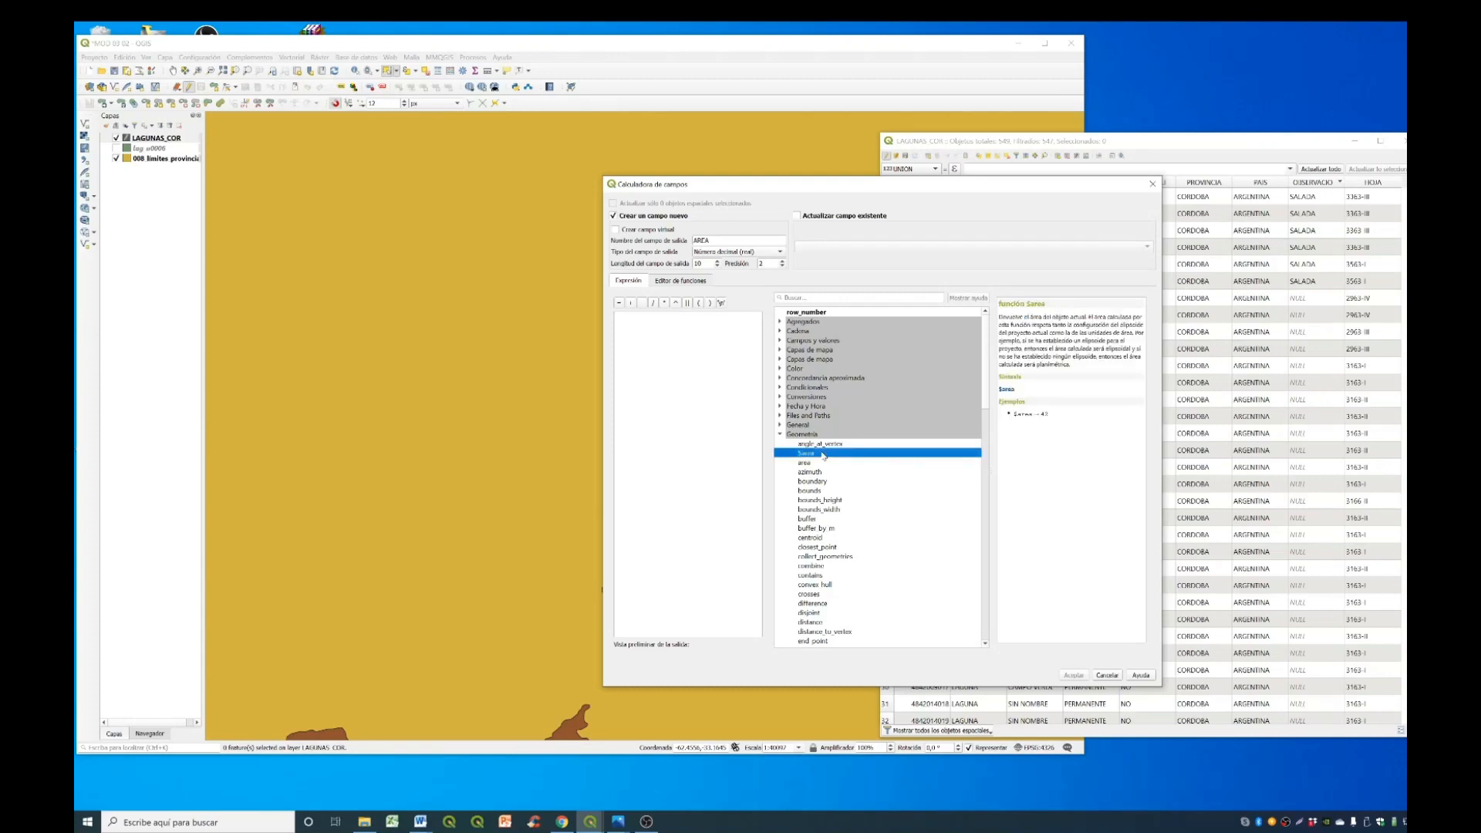
double_click(824, 454)
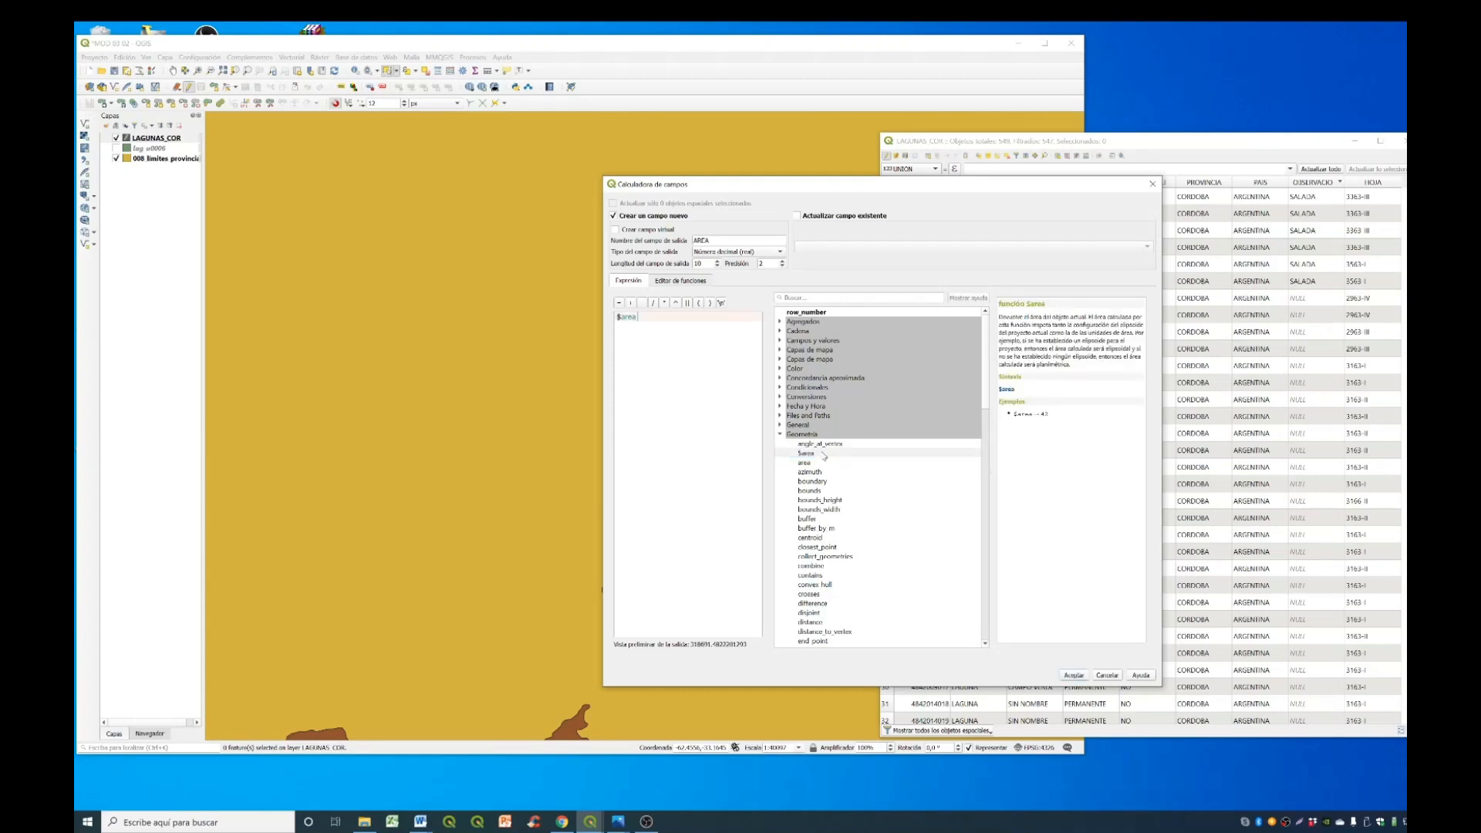
left_click(1074, 675)
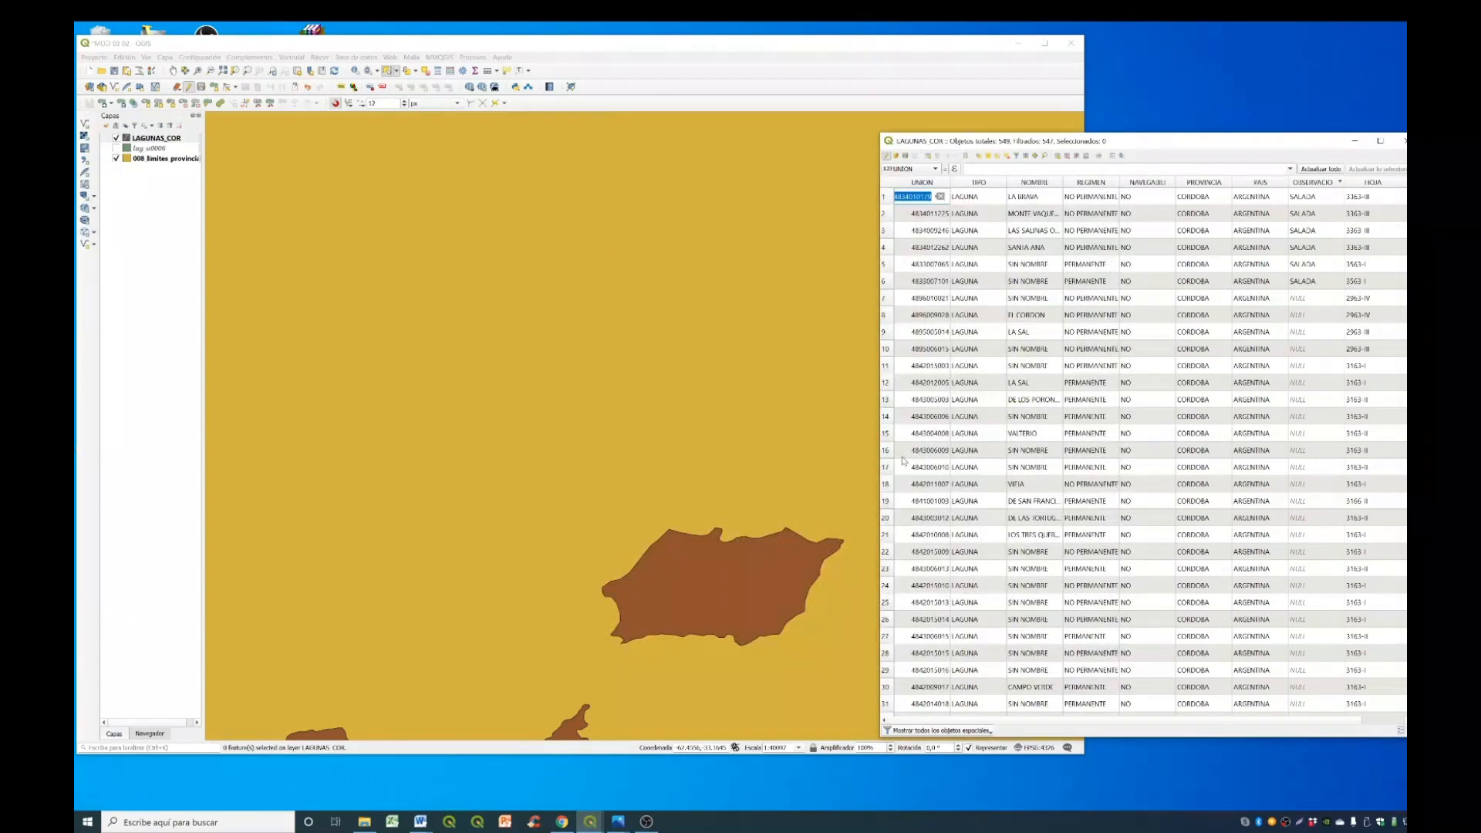
left_click_drag(880, 417, 627, 419)
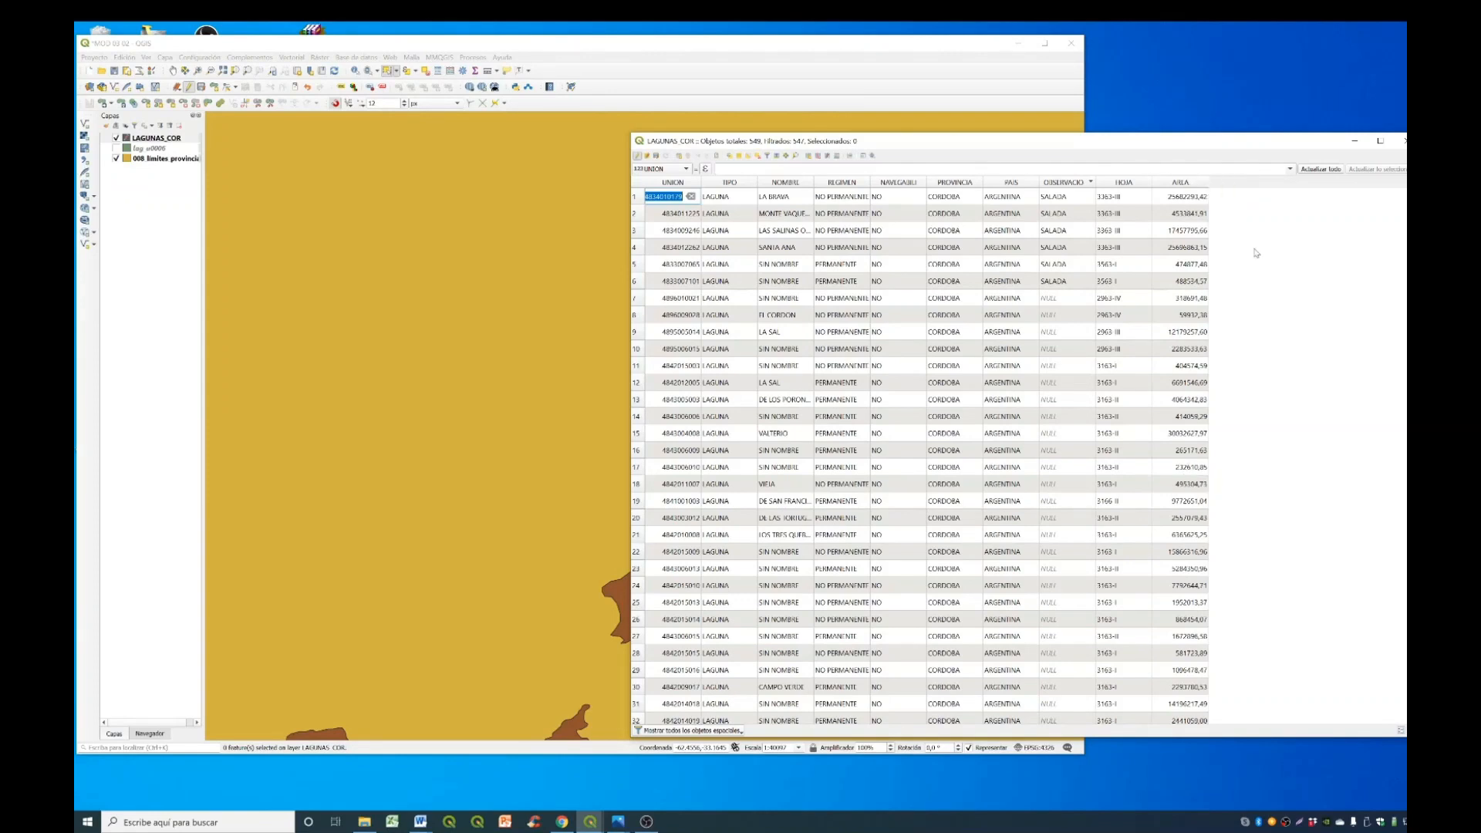
- Update the existing AREA field with the expression $area / 10000 in the field calculator
key("Left")
left_click(837, 158)
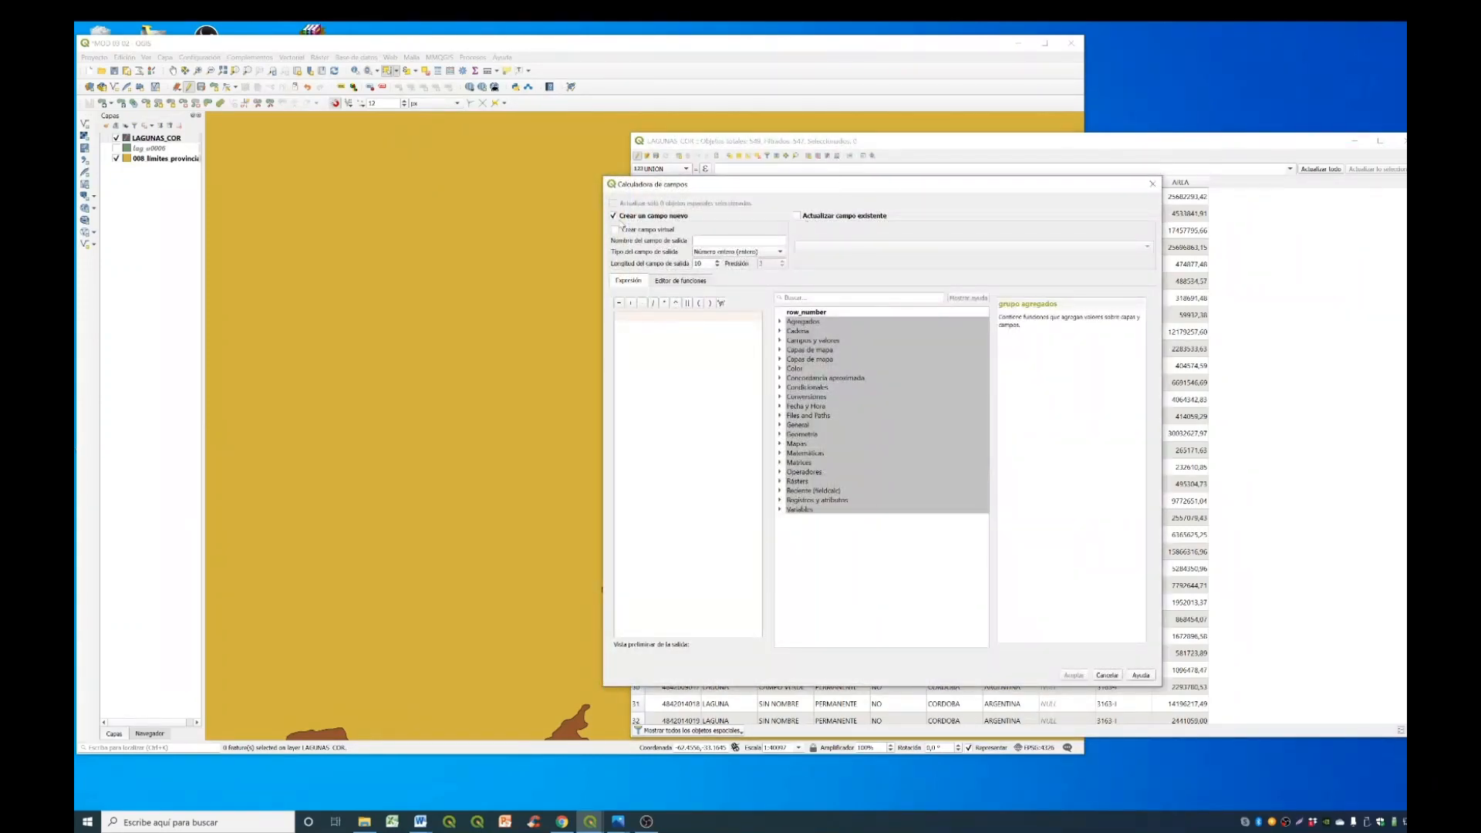
left_click(797, 217)
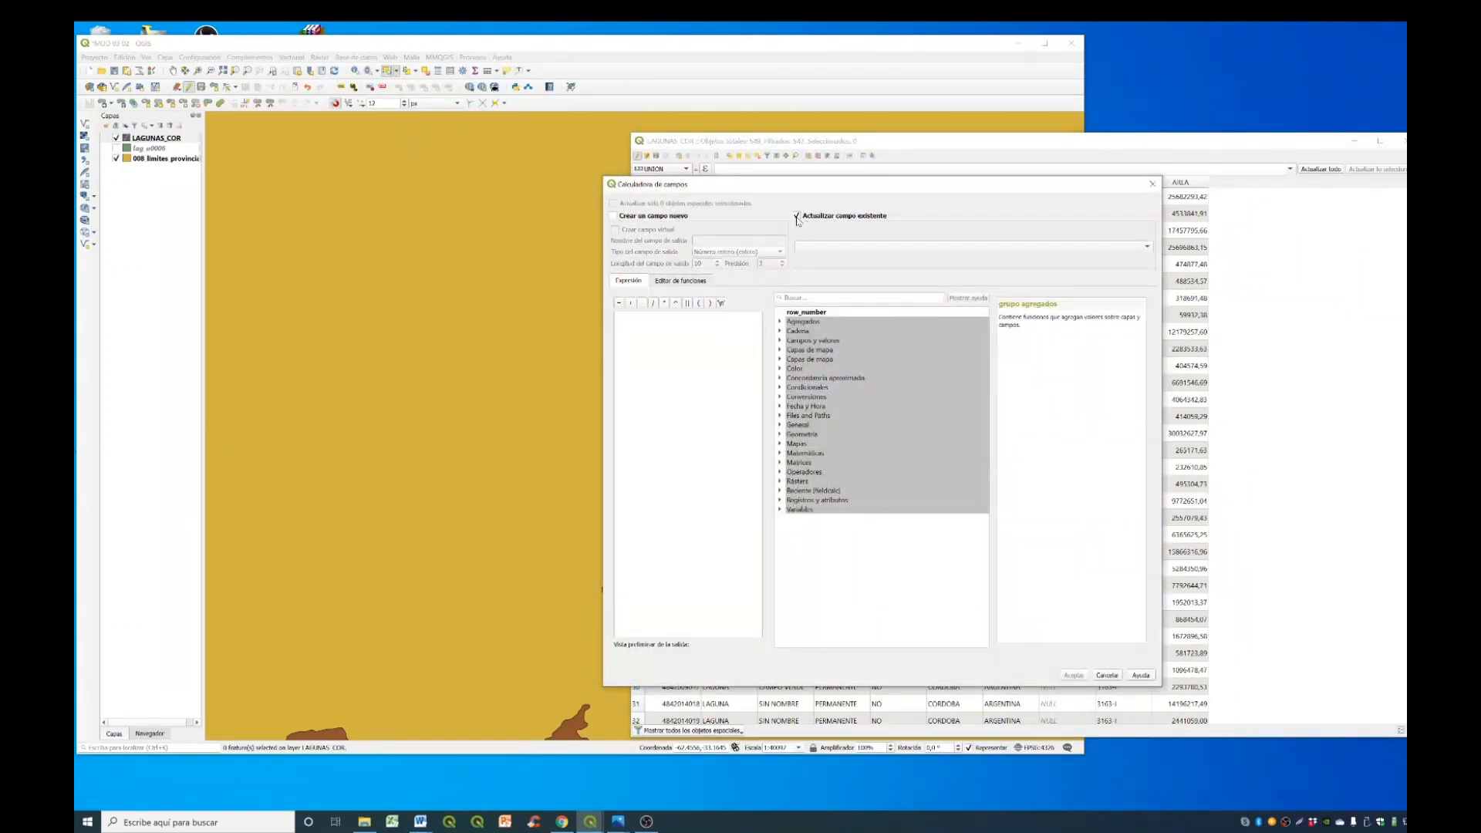
left_click(878, 248)
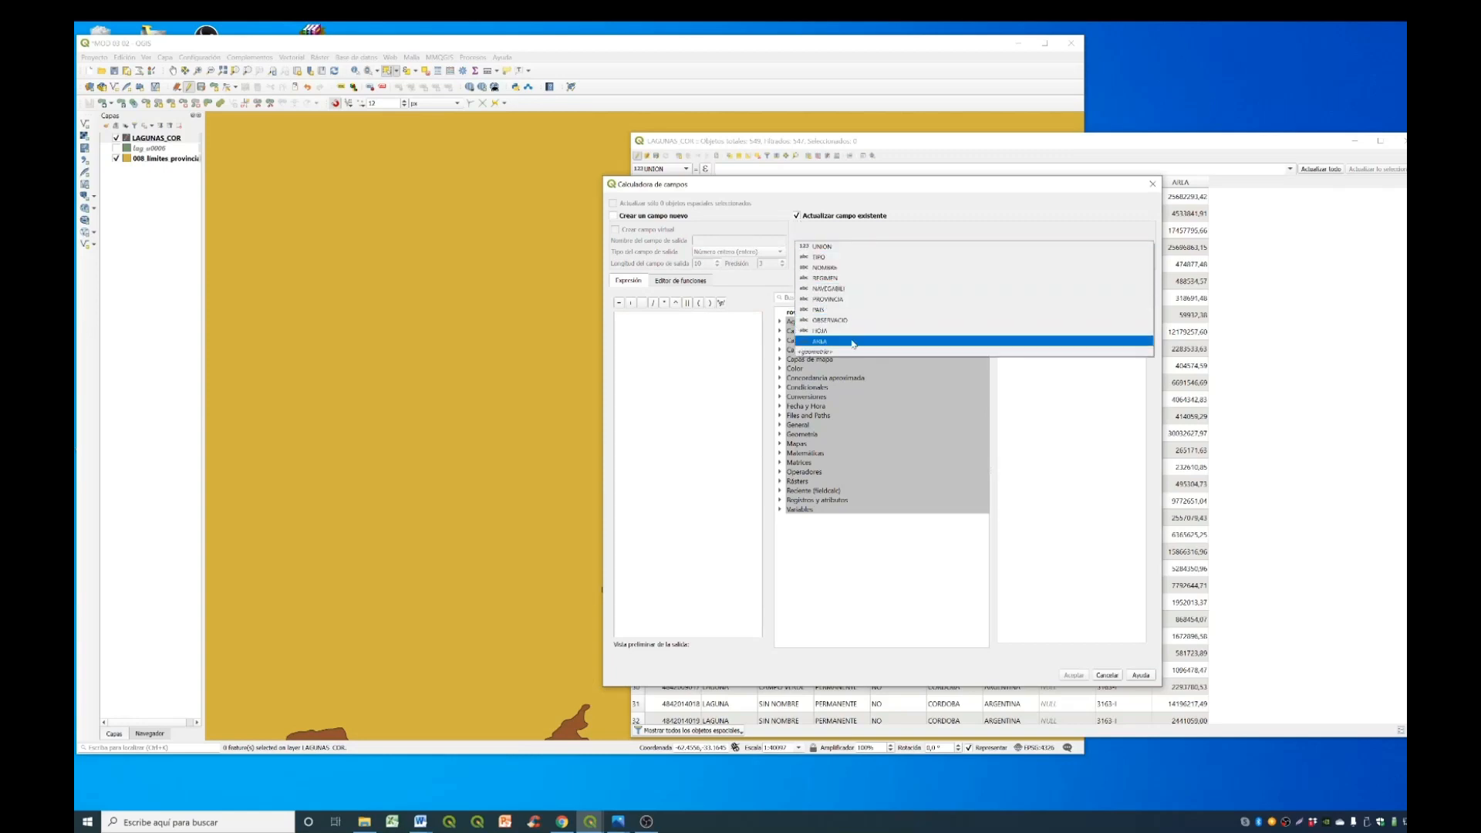
left_click(853, 344)
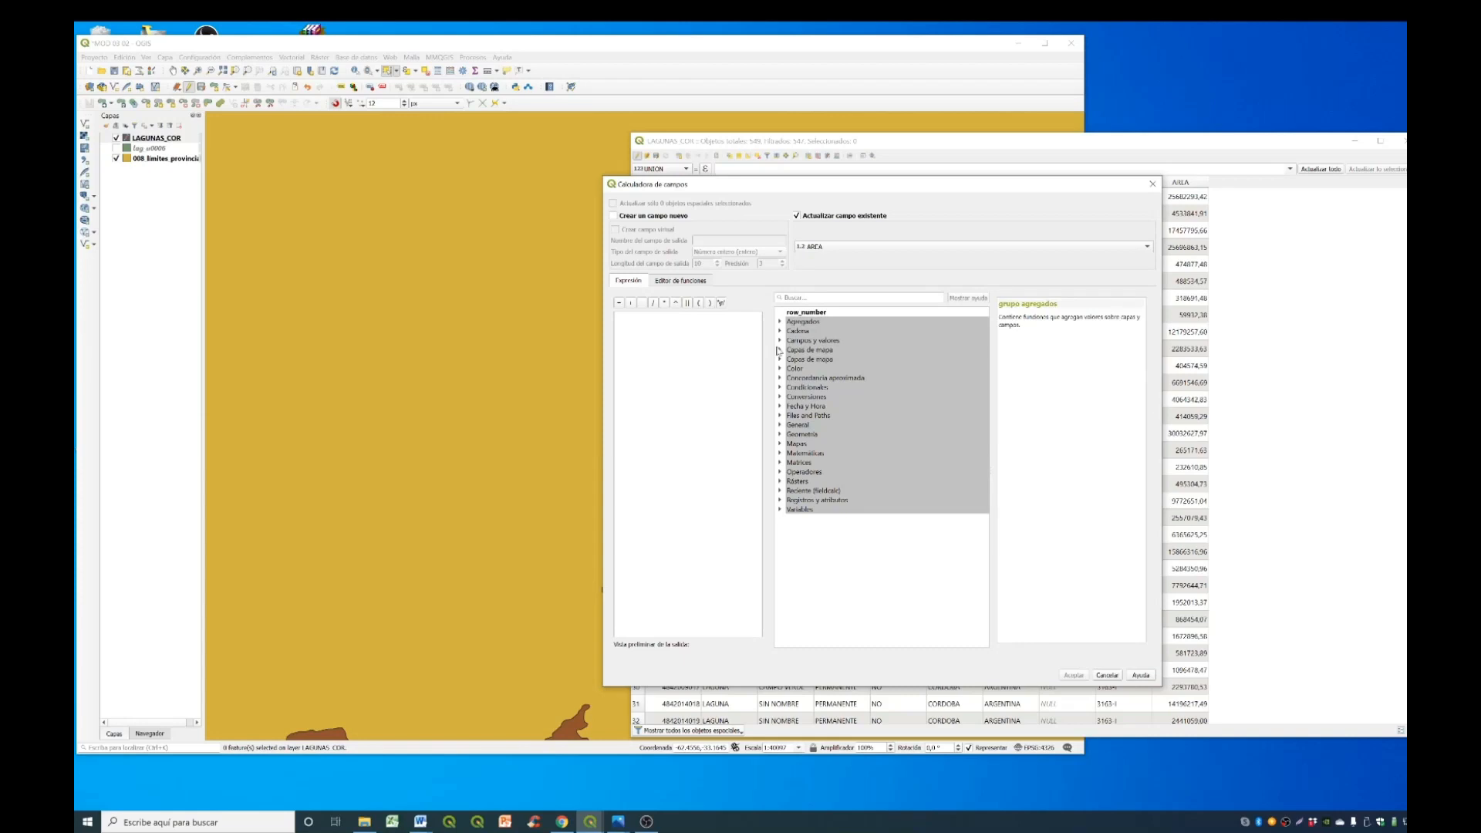
left_click(780, 434)
double_click(818, 456)
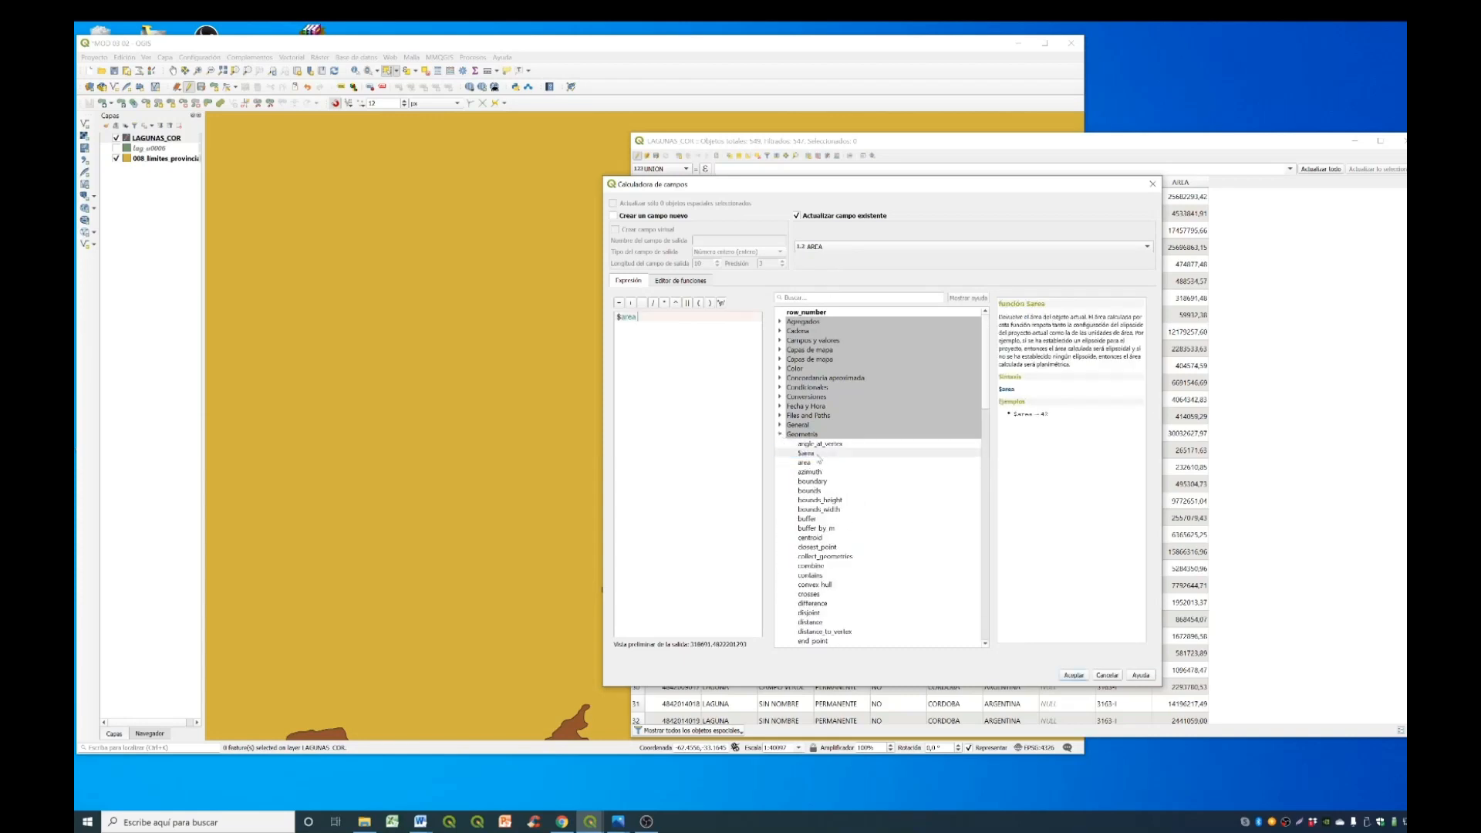
left_click(653, 303)
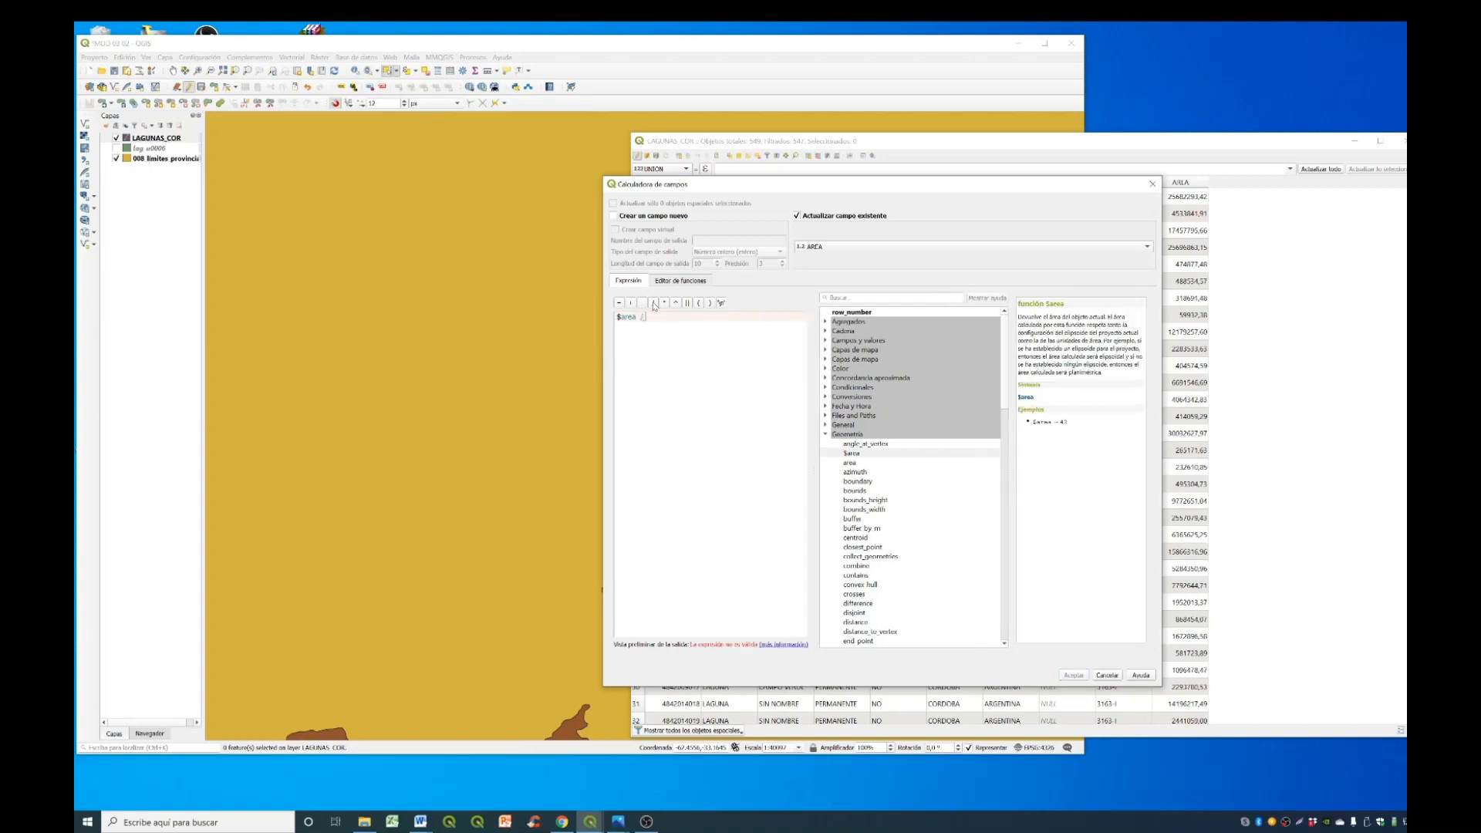
type("10000")
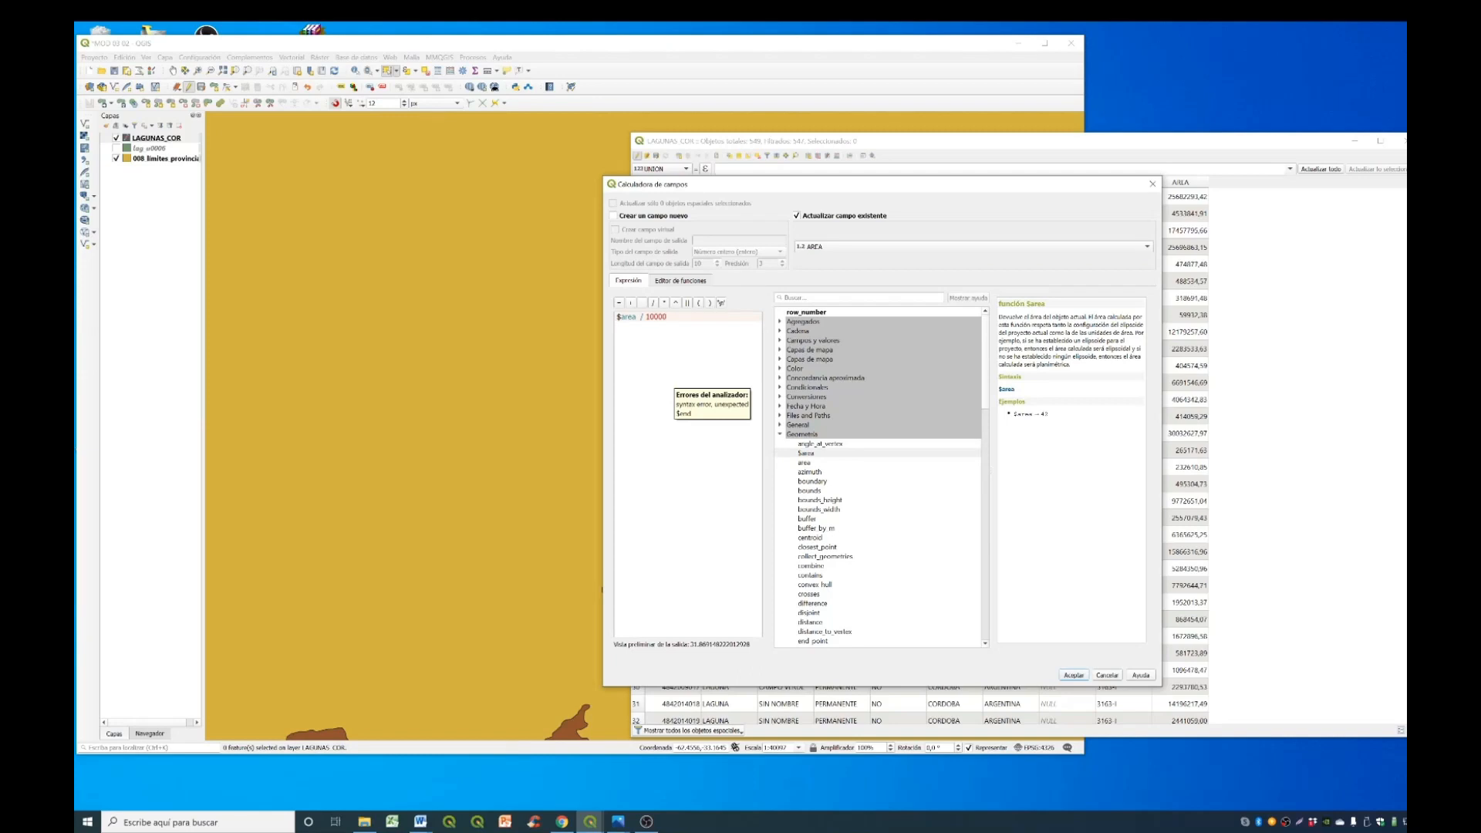
left_click(1080, 678)
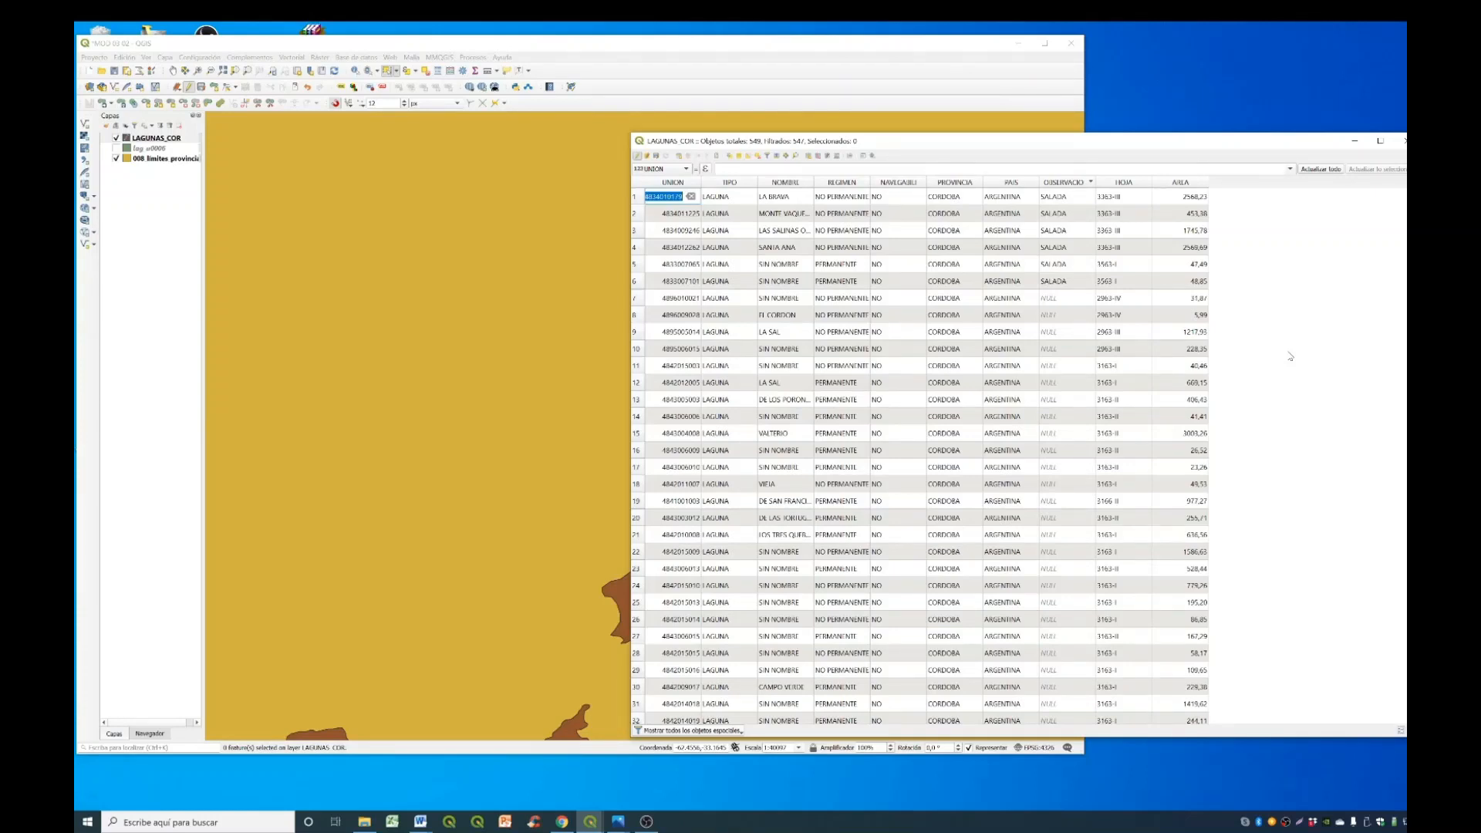
- Set up a new decimal field called PERIMETRO with a precision of 2 in the field calculator
key("Left")
left_click(838, 156)
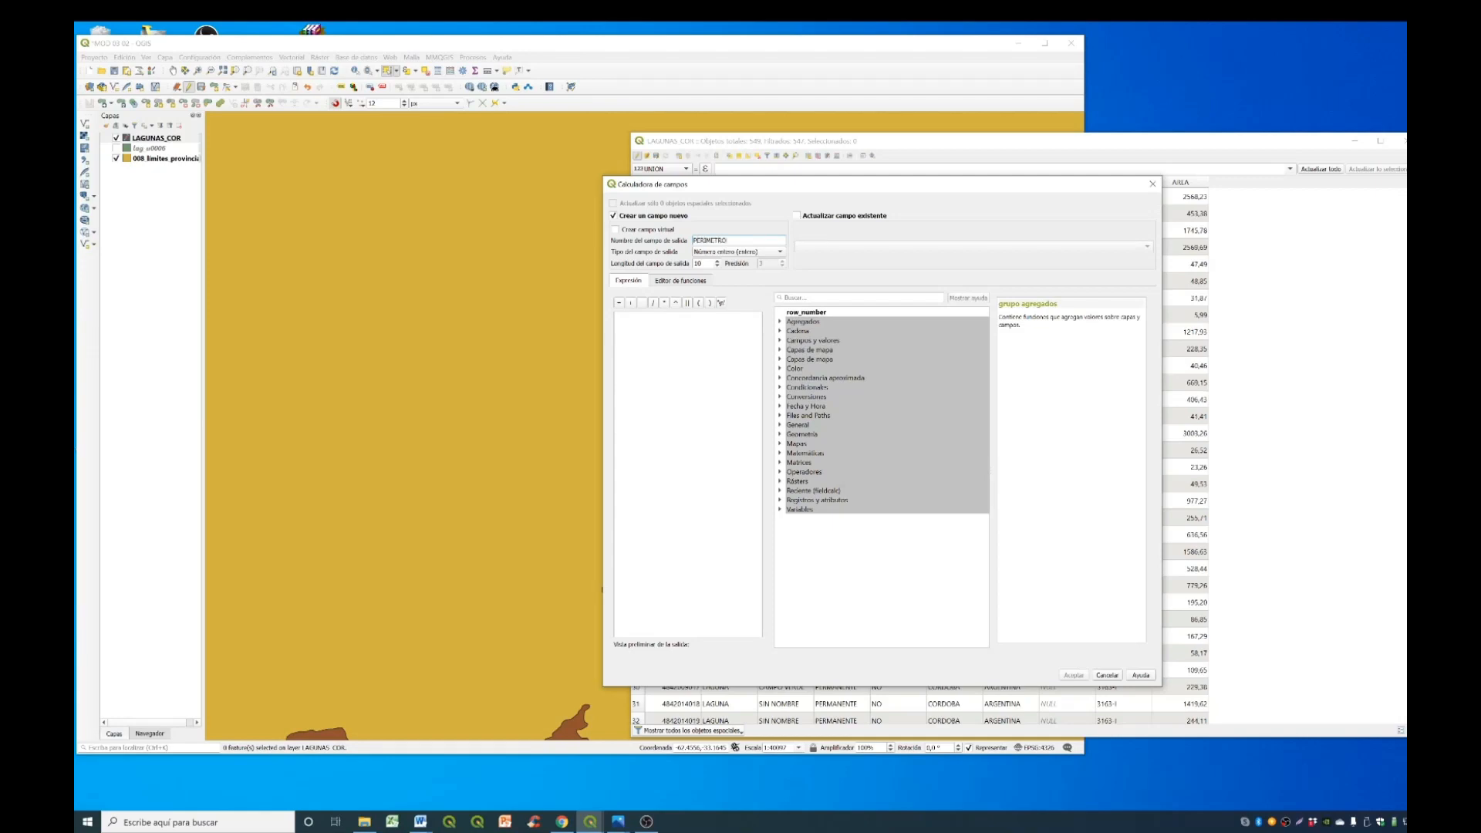
left_click(741, 253)
left_click(742, 273)
left_click(782, 267)
- Search the functions for PERI and create the PERIMETRO field from the $perimeter function
left_click(780, 434)
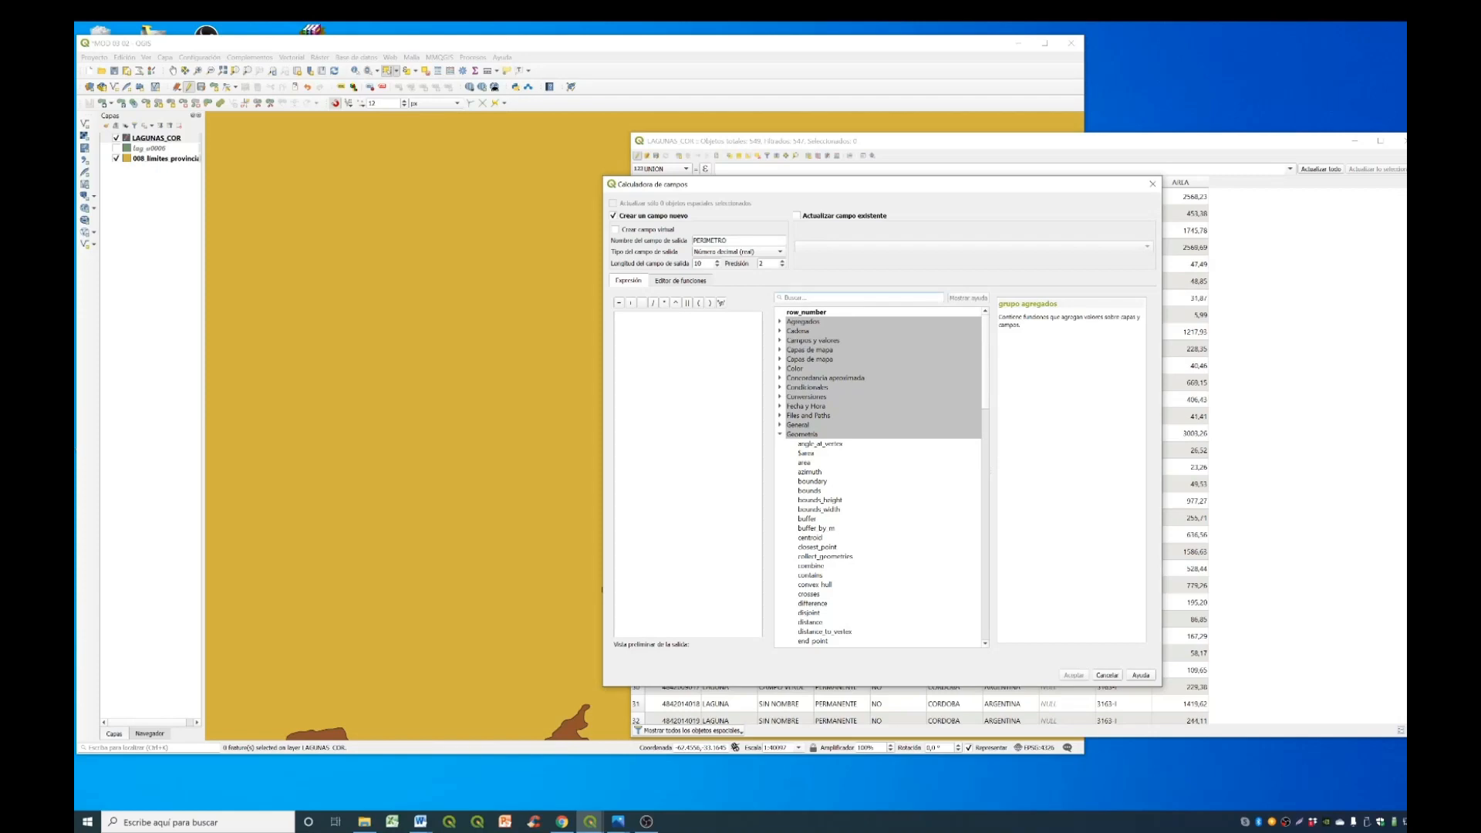
type("PER")
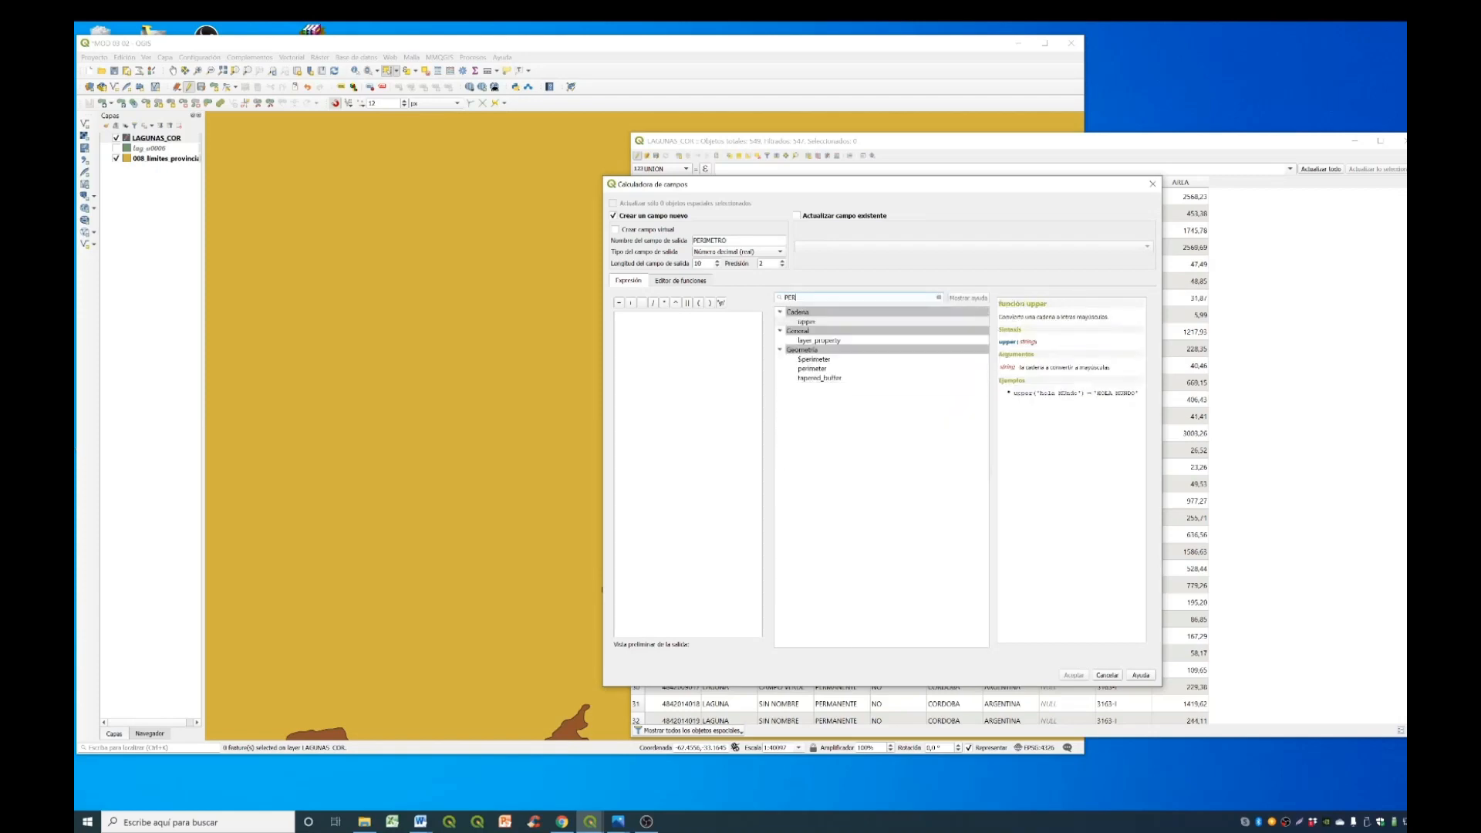
type("I")
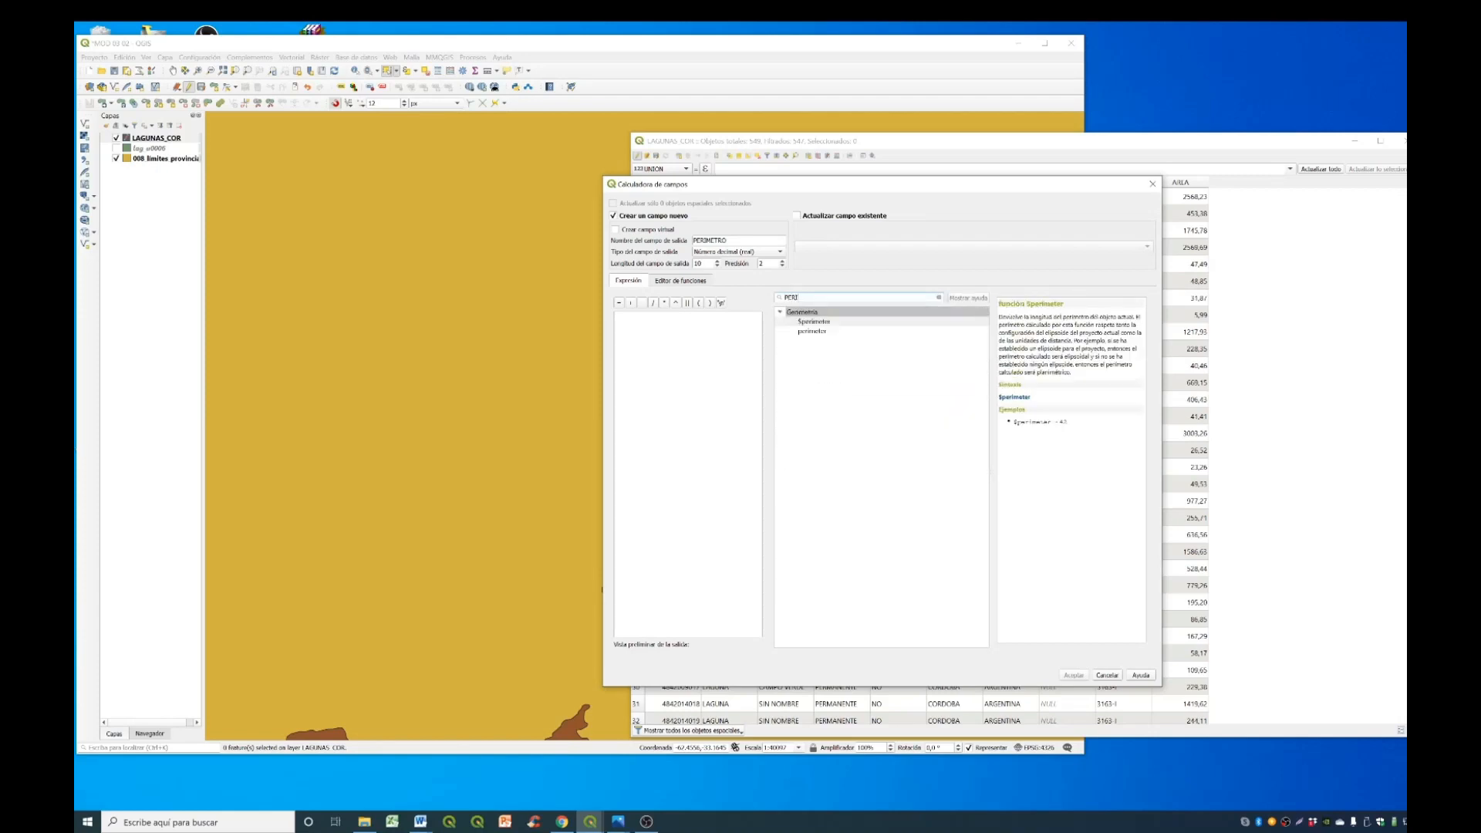
double_click(847, 321)
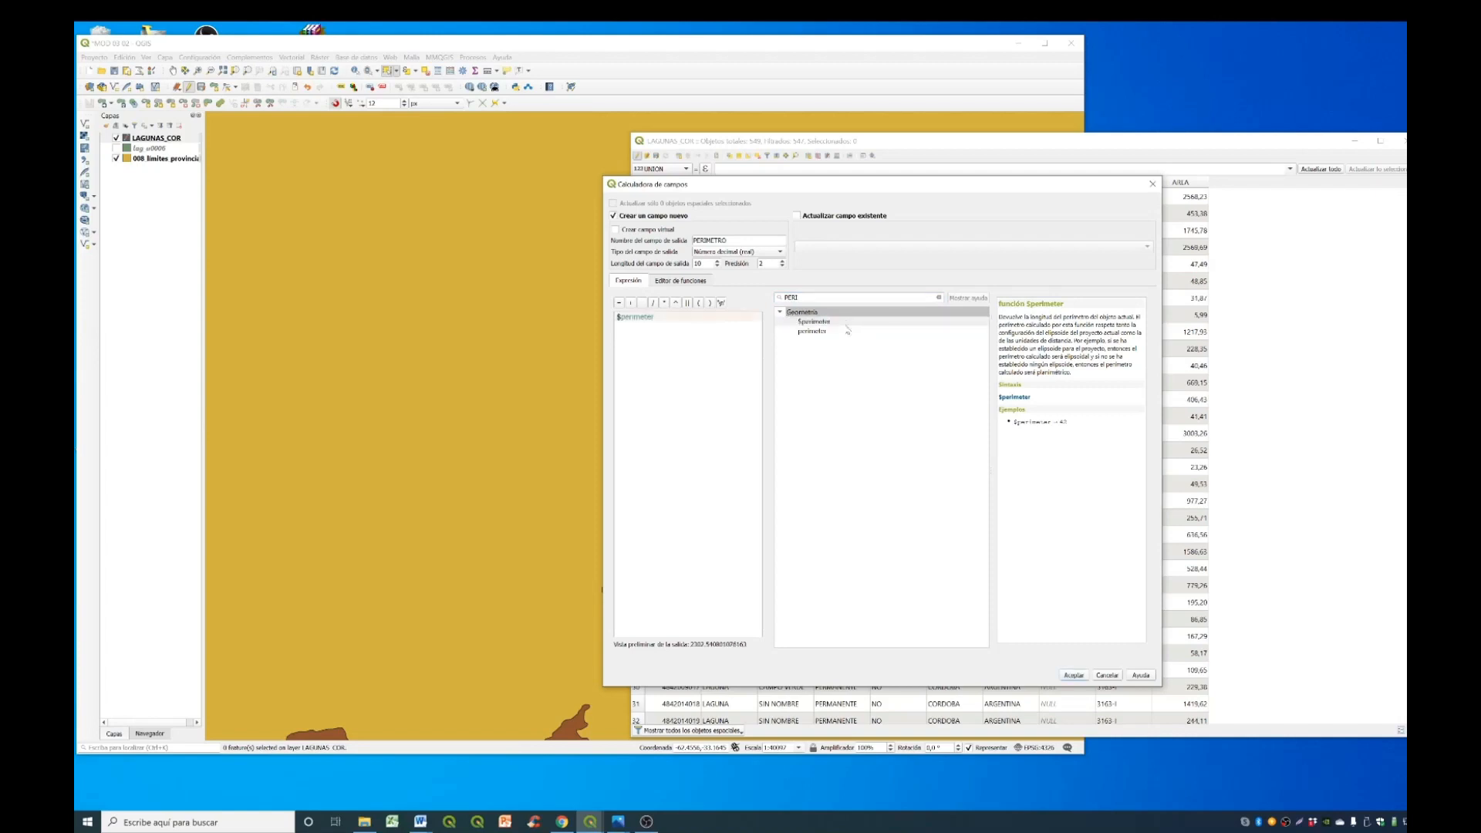
left_click(1072, 676)
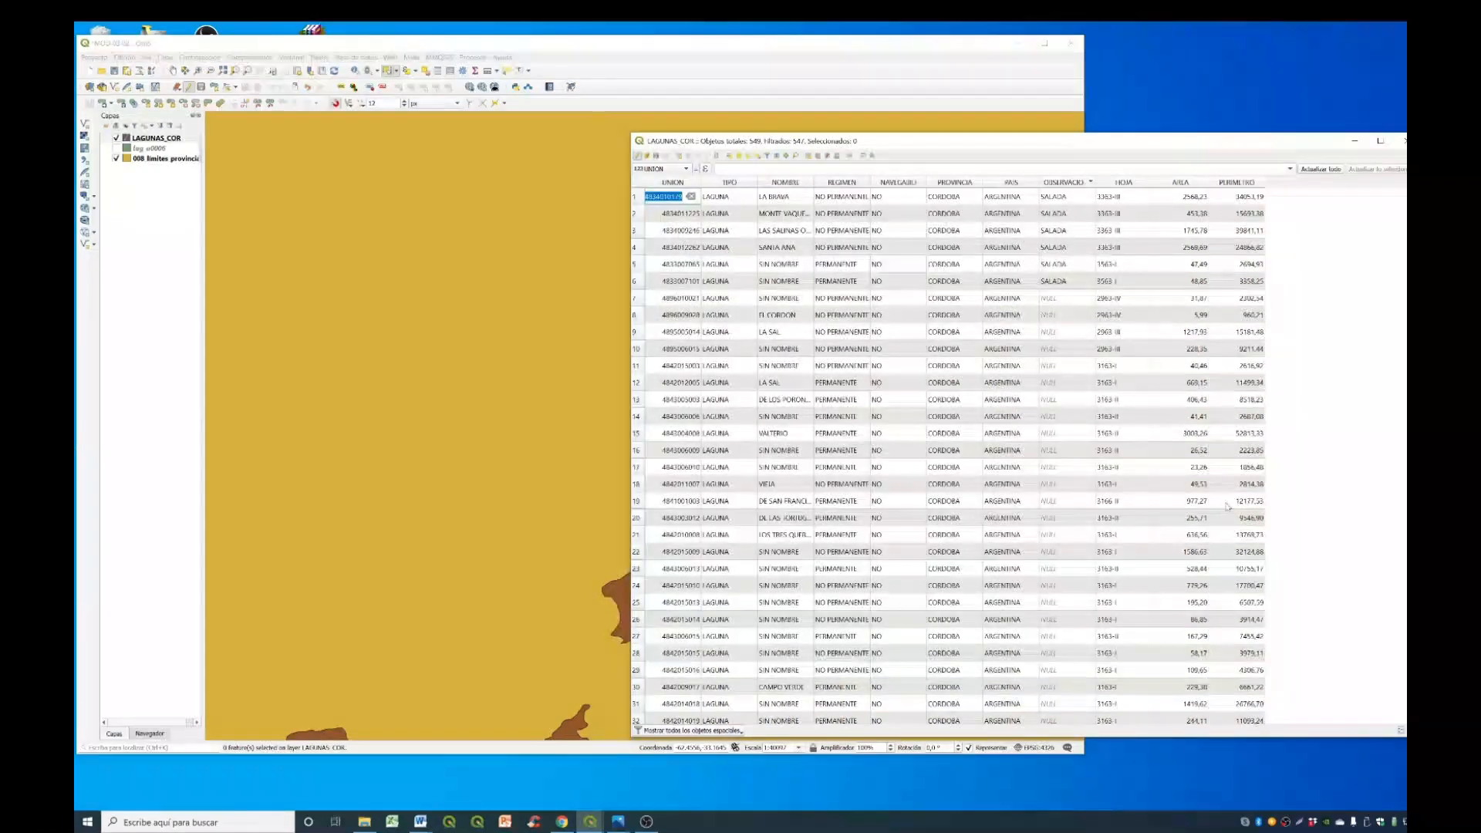
- Stop editing the LAGUNAS_COR layer and save its changes
left_click(1304, 364)
left_click(638, 157)
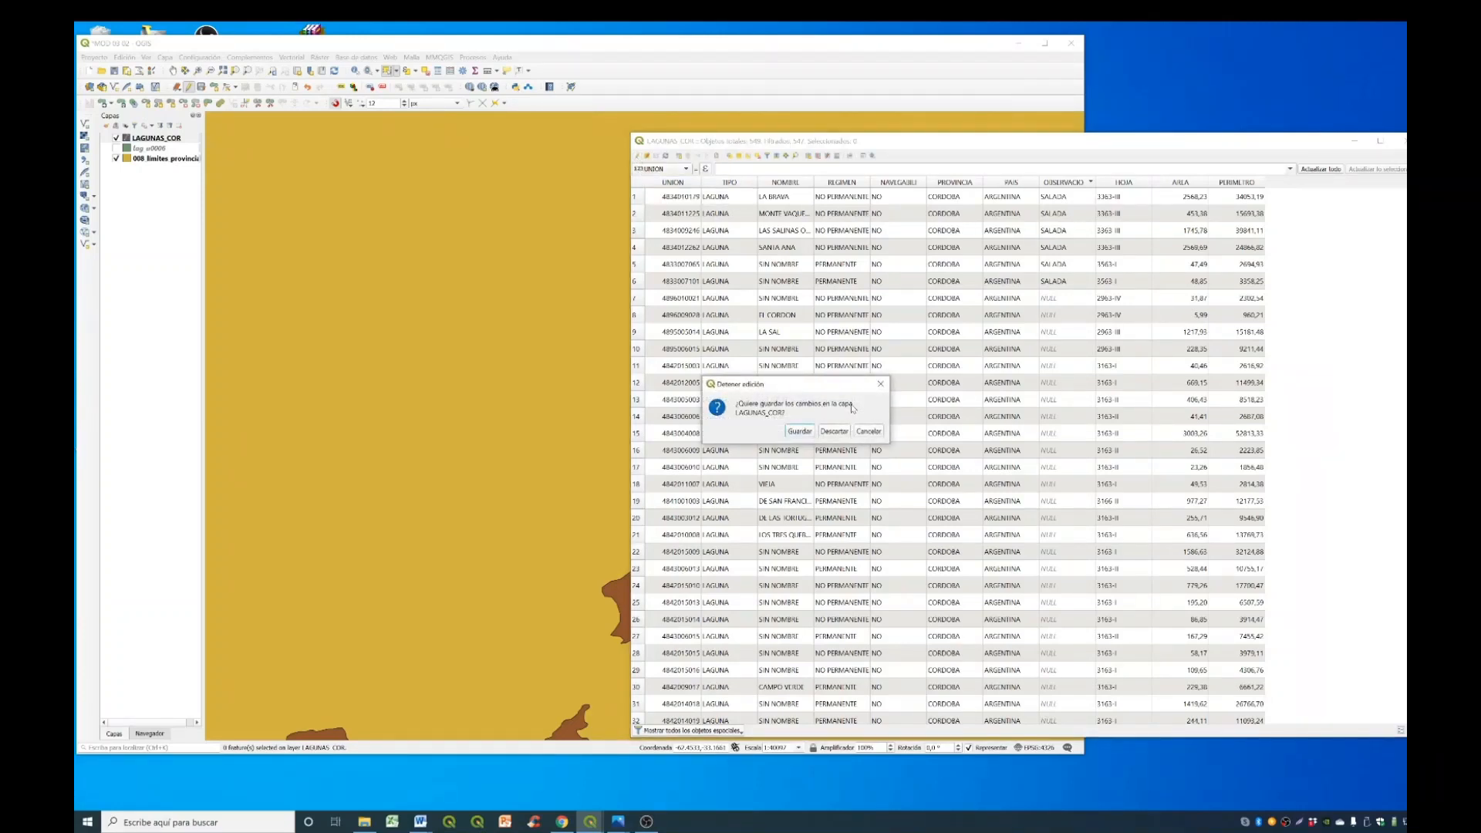
left_click(800, 431)
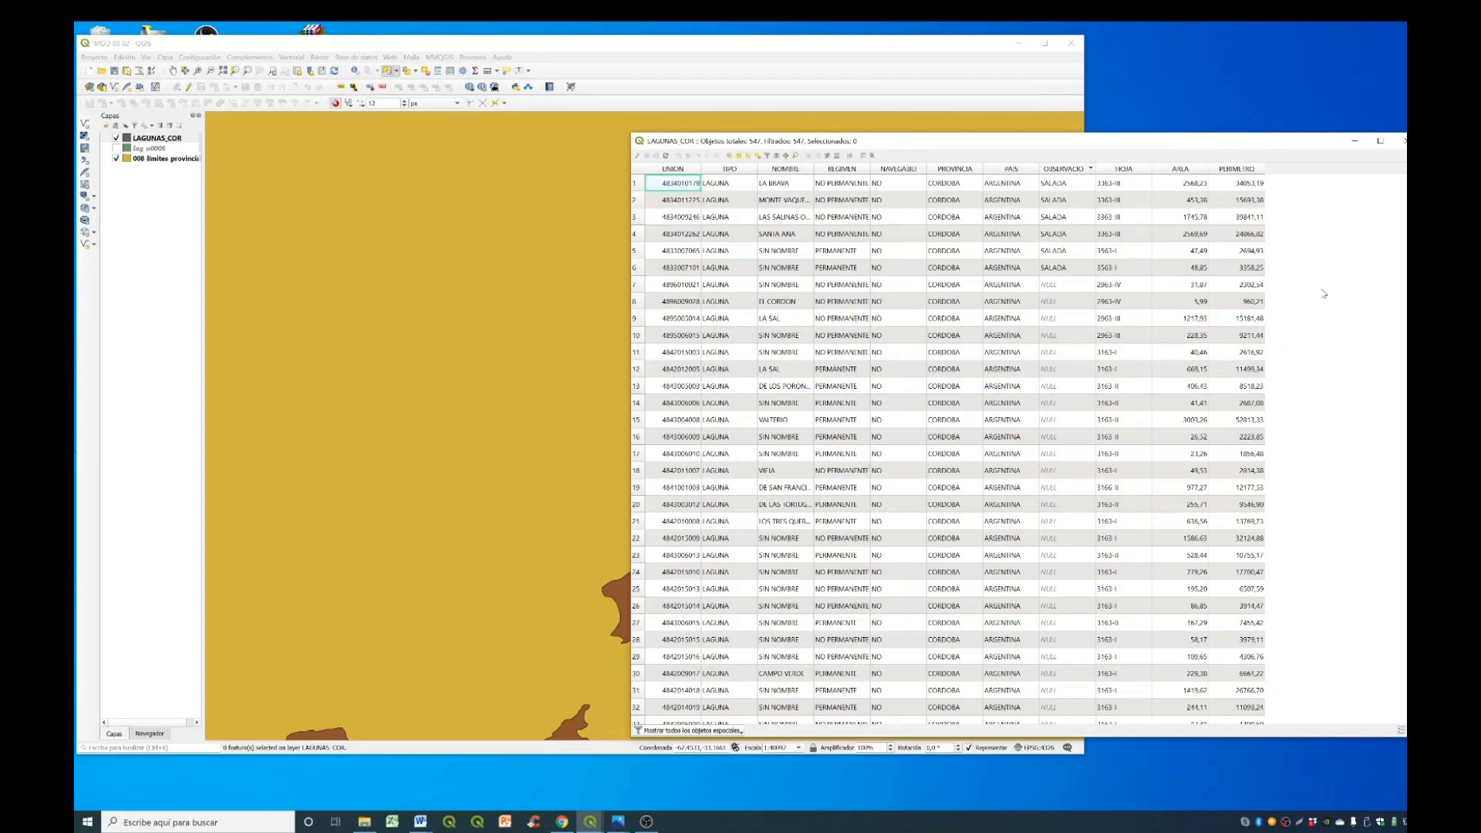
- Select the LAGUNAS_COR features that match the expression "AREA" > 500, and close the expression dialog
left_click(730, 157)
left_click_drag(747, 253, 929, 183)
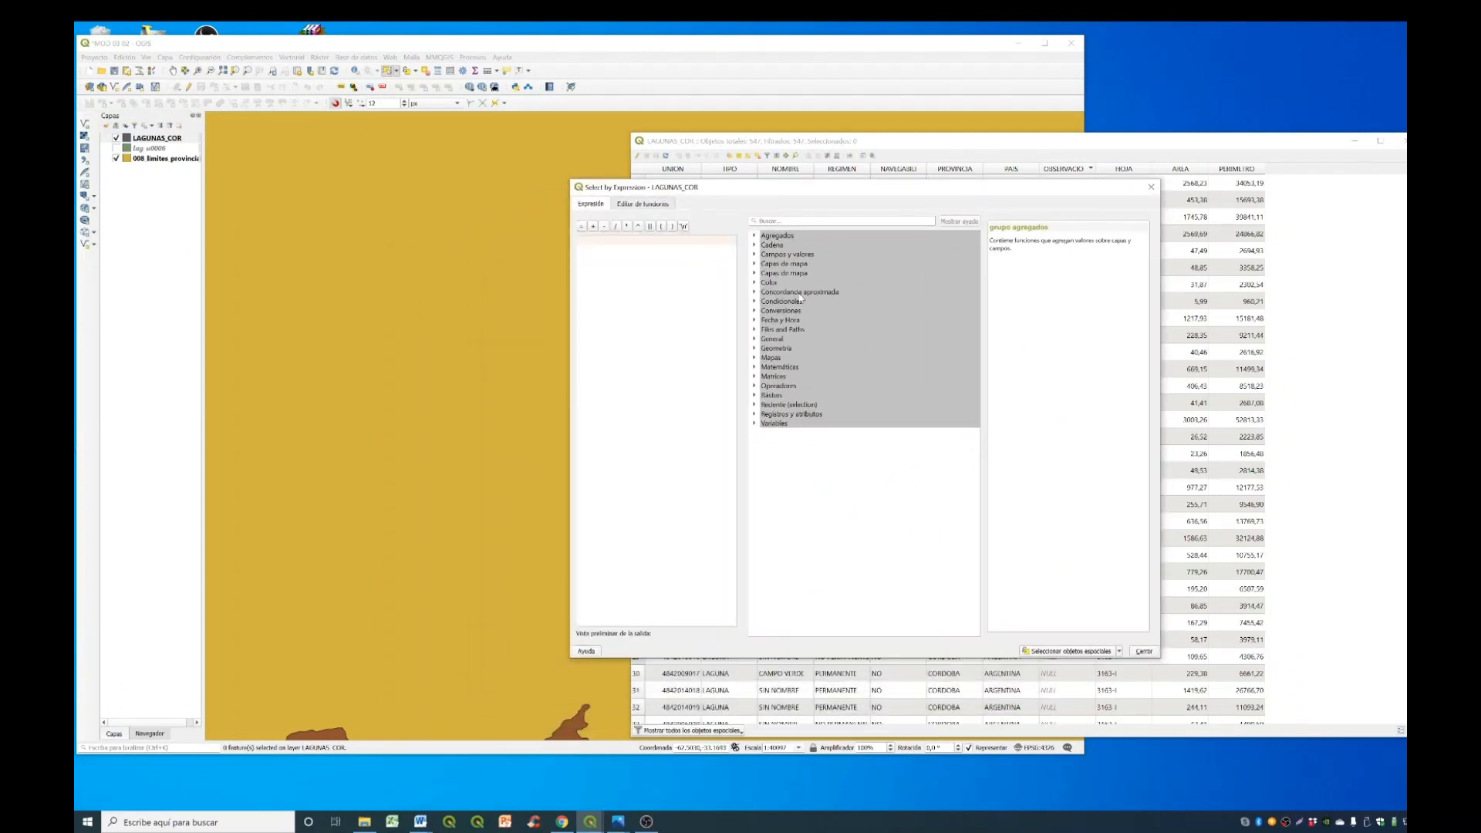
left_click(755, 255)
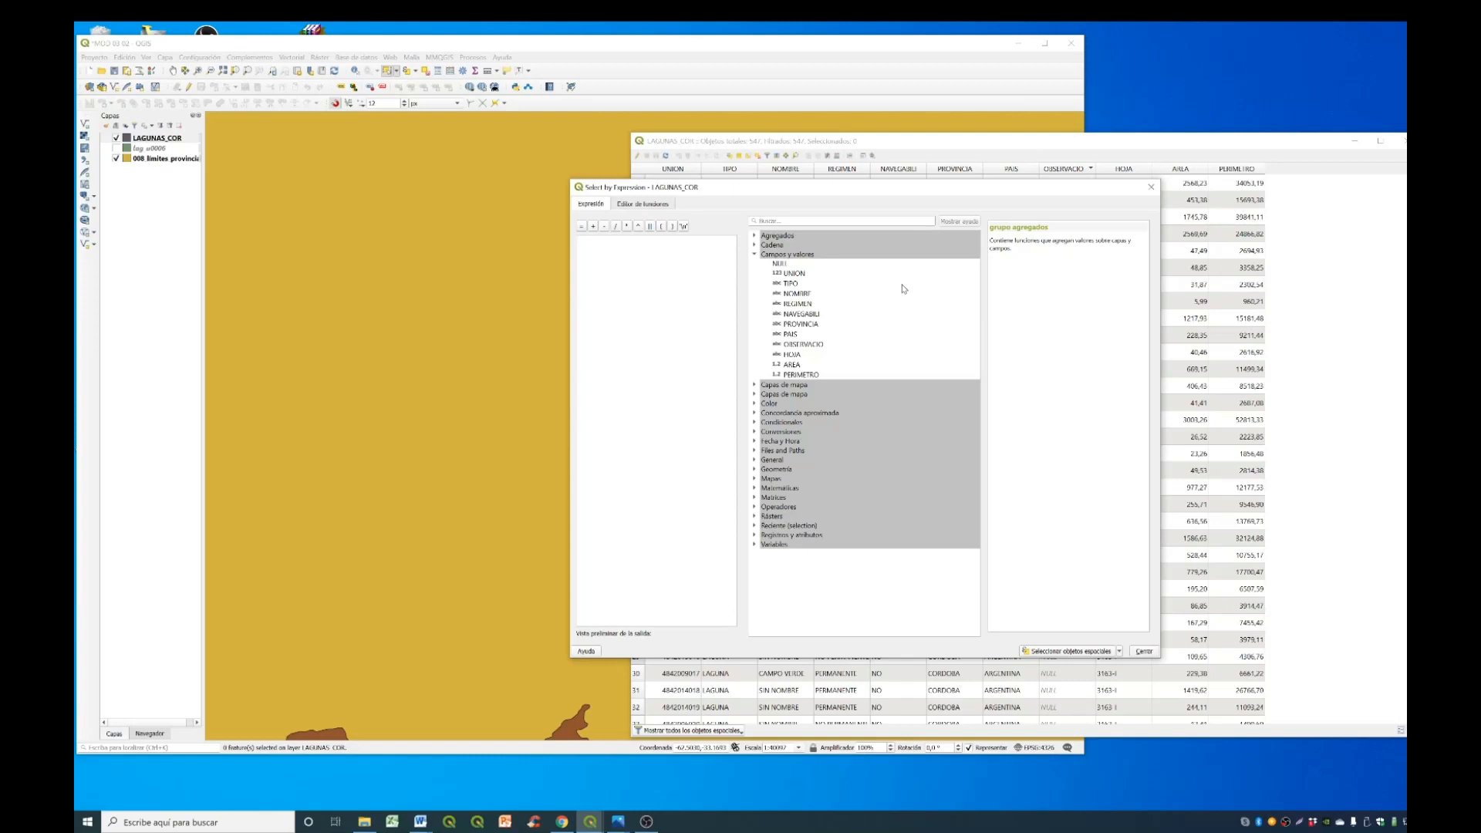
double_click(792, 365)
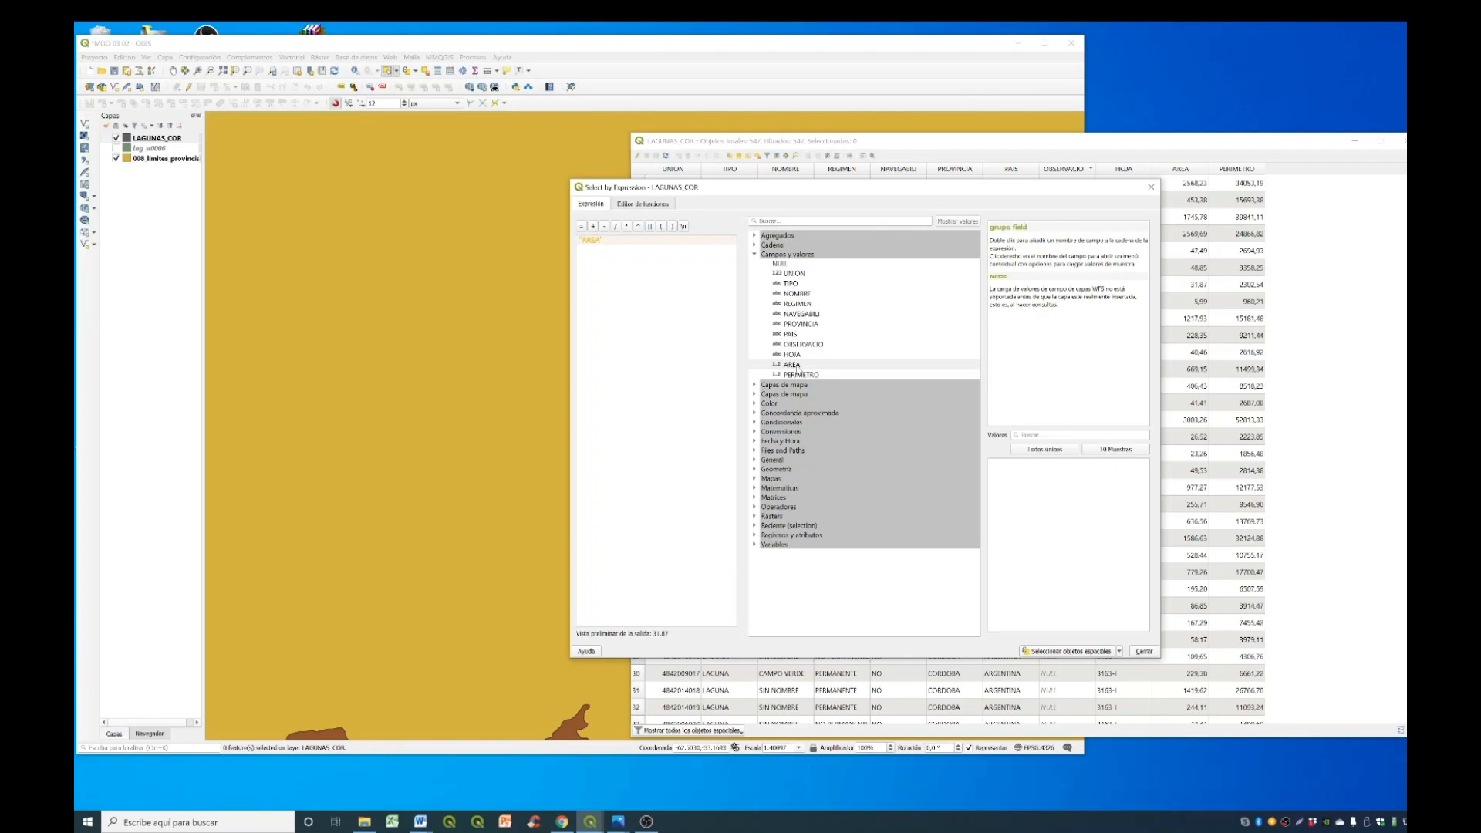
type(">")
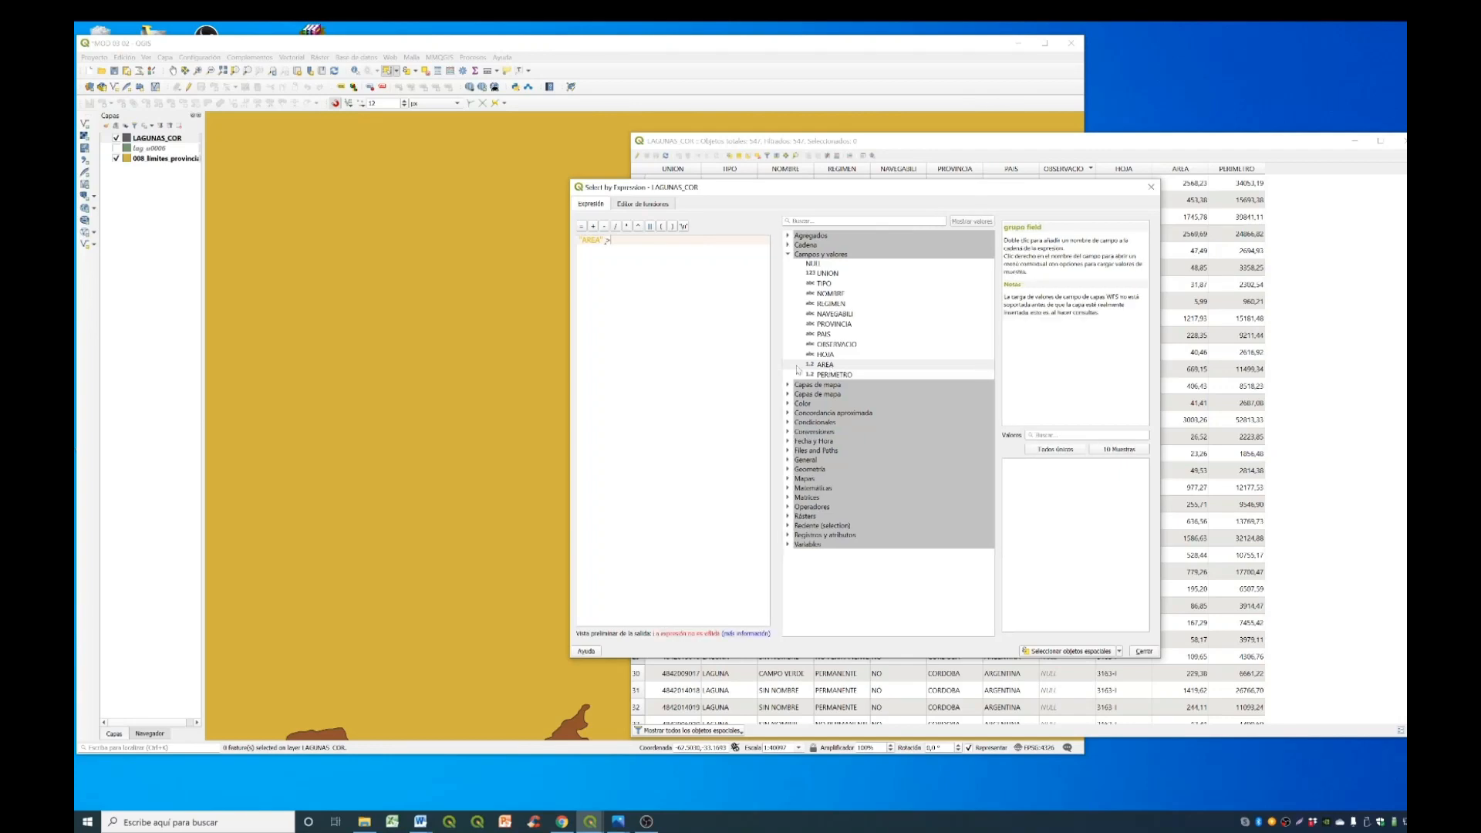
type("500")
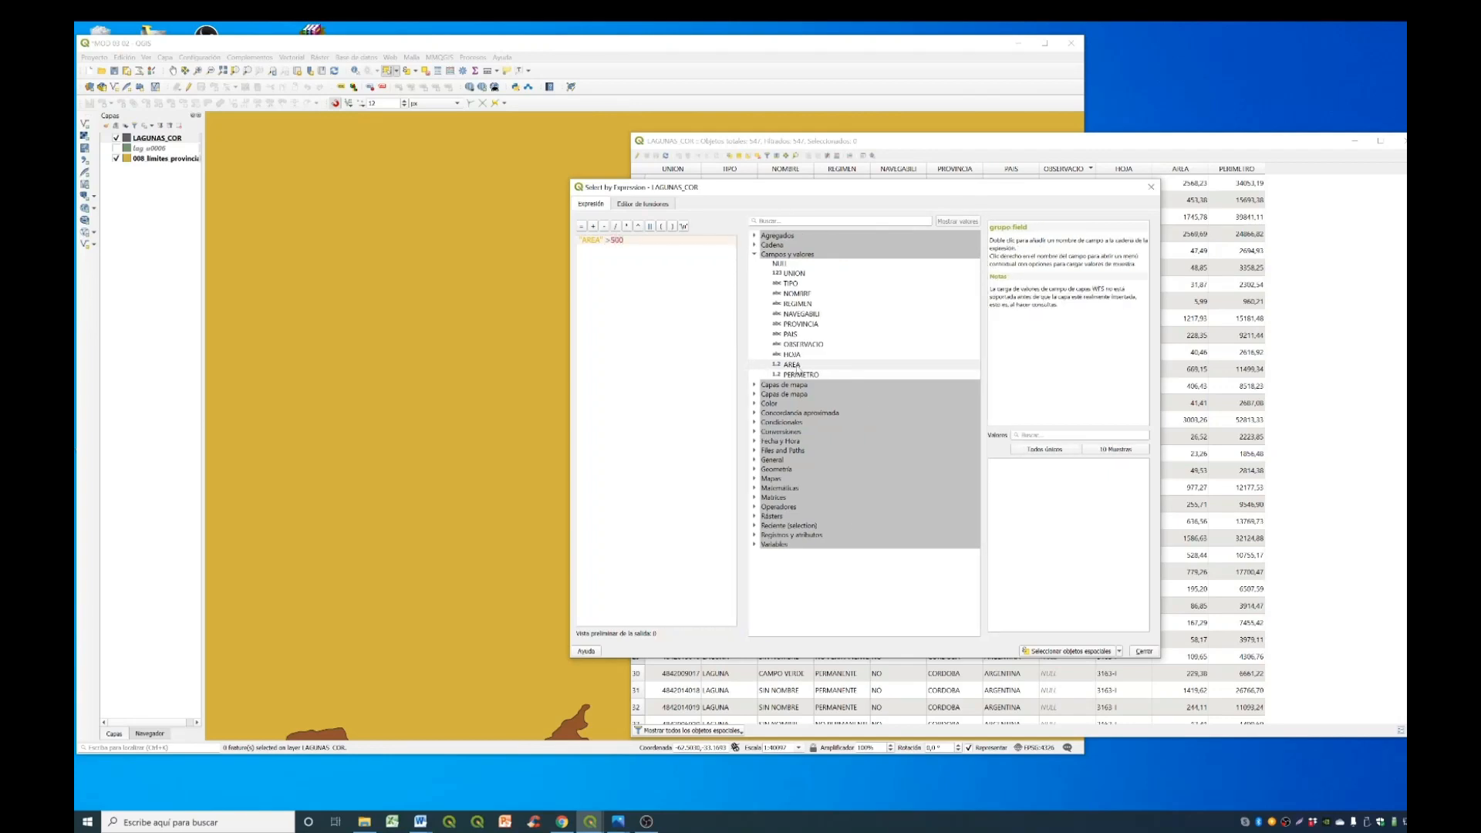
left_click(1087, 652)
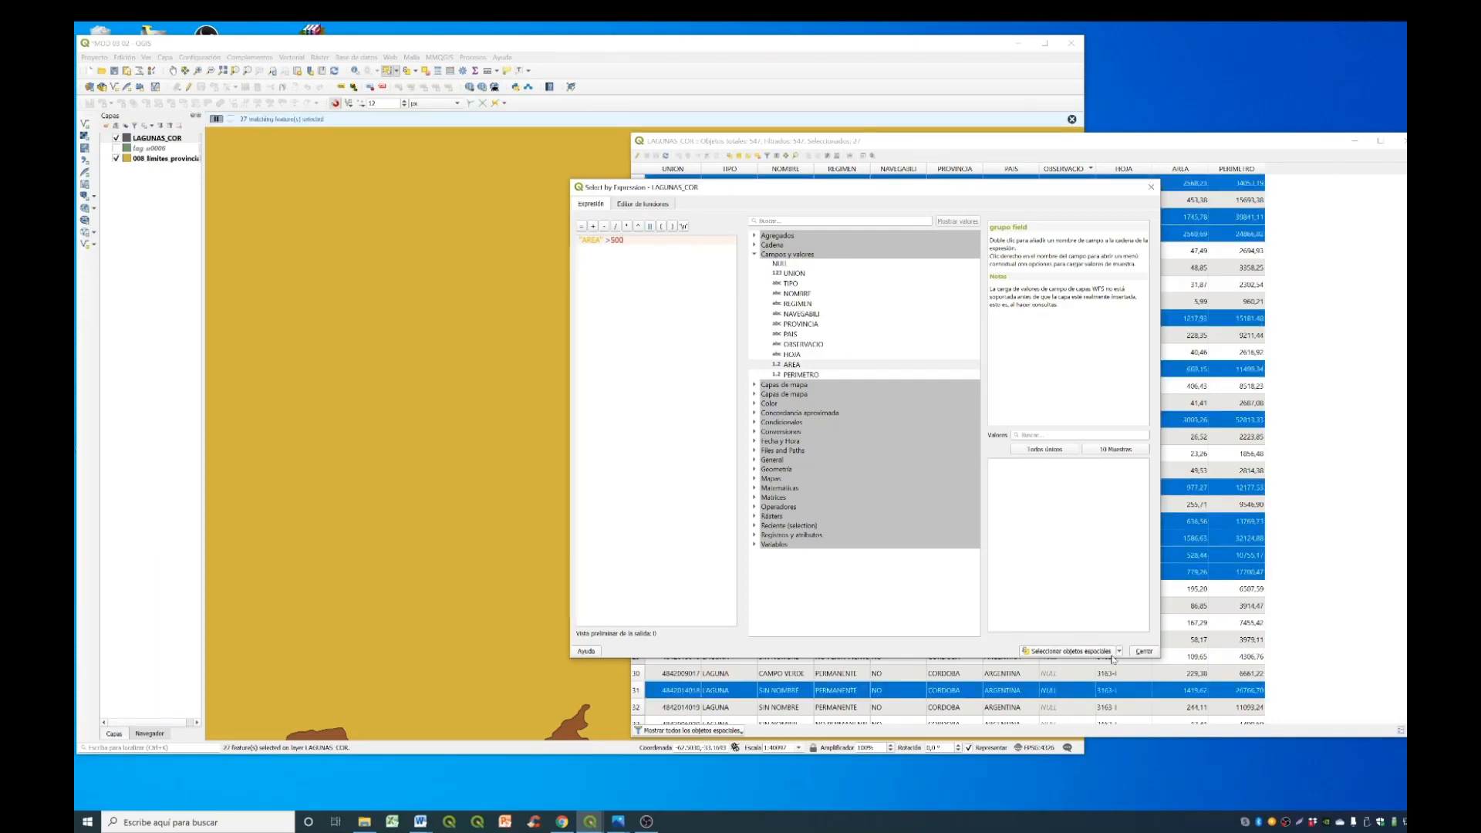
left_click(1144, 651)
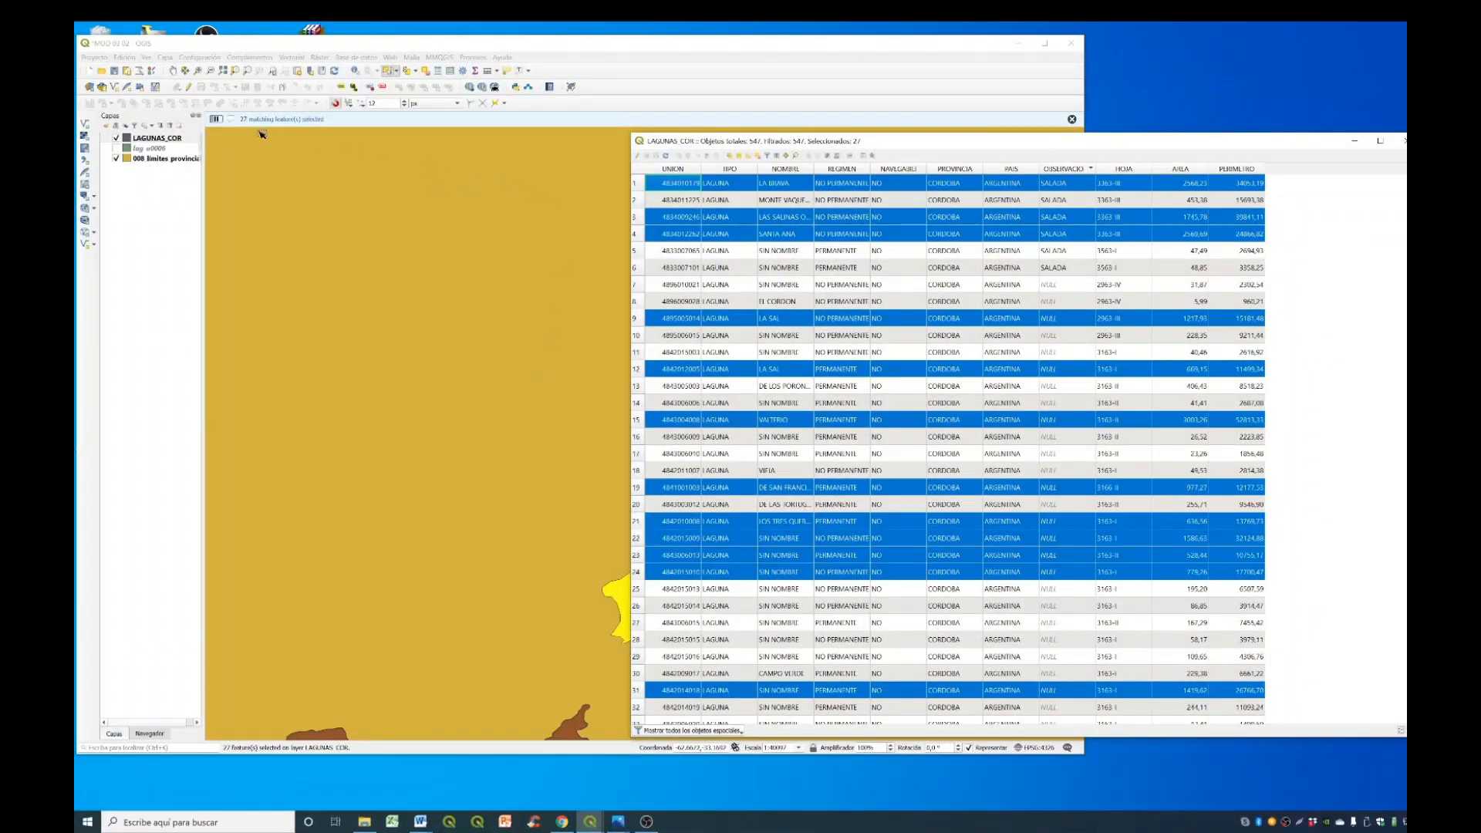
- Zoom the map to the selected LAGUNAS_COR lagoons and return to the attribute table
right_click(176, 142)
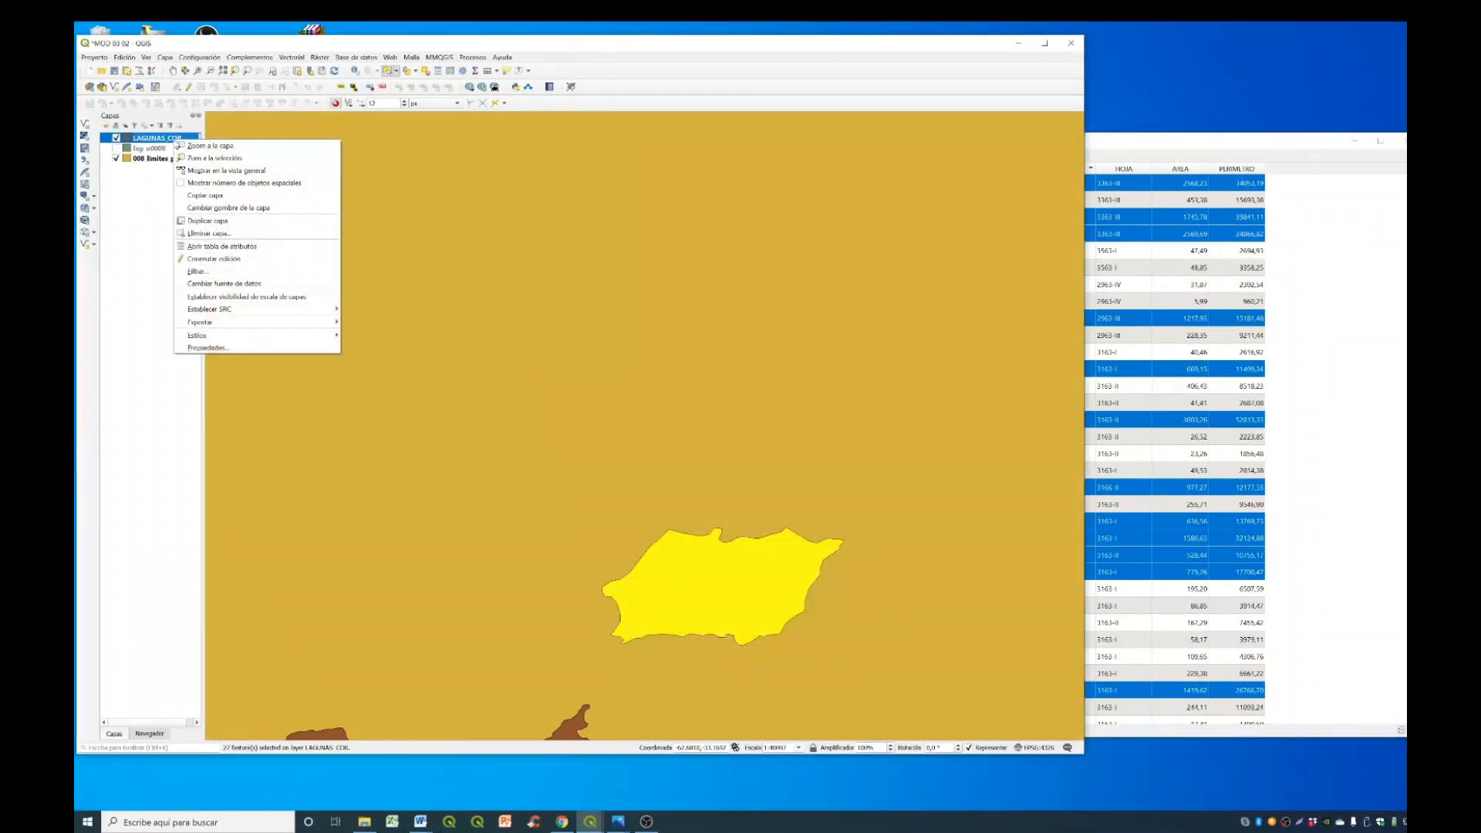
left_click(203, 160)
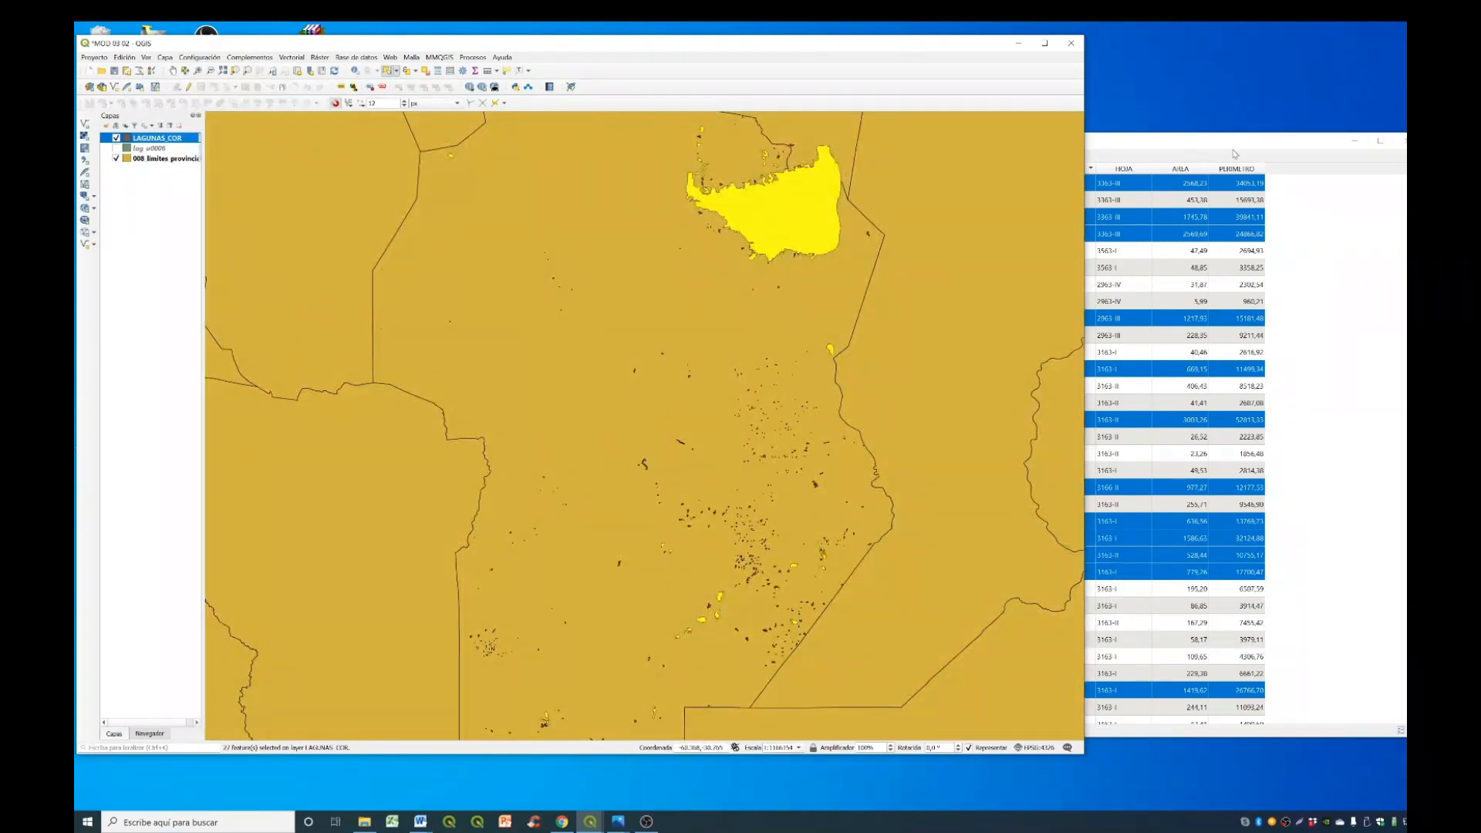
left_click(1238, 144)
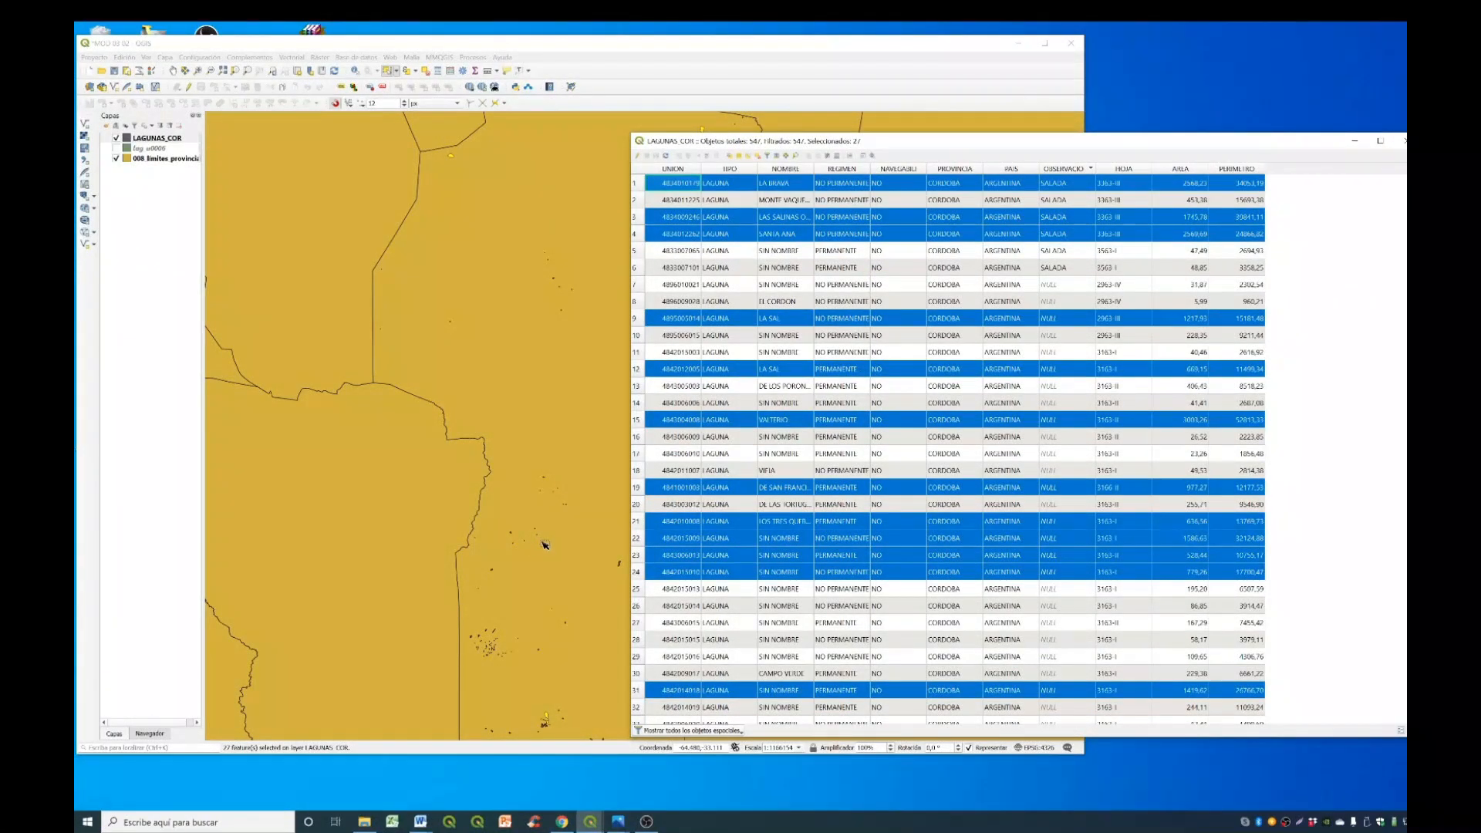
- Show only the selected features in the LAGUNAS_COR attribute table, clear the selection and close the table
left_click(740, 730)
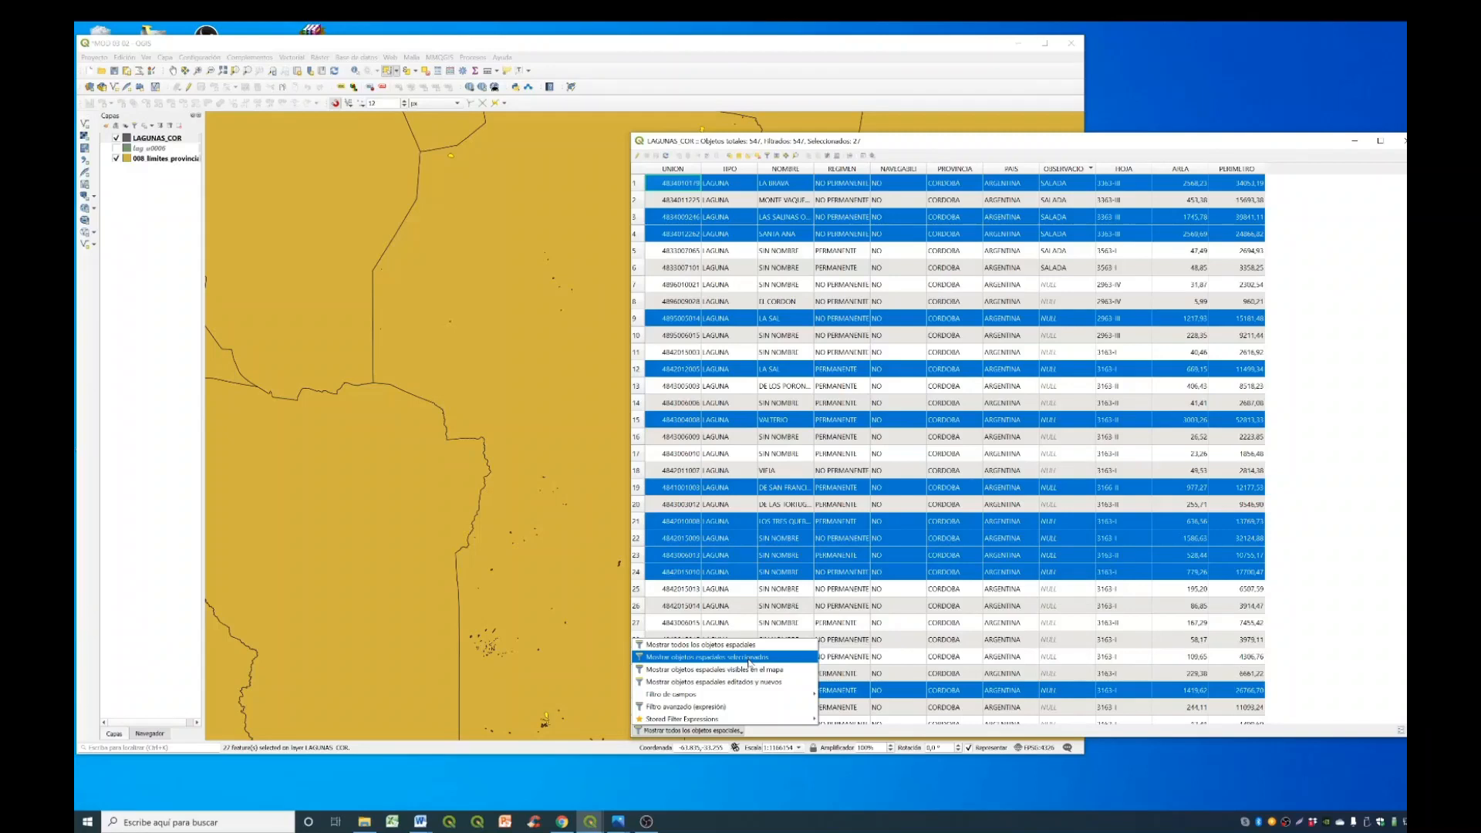
left_click(725, 657)
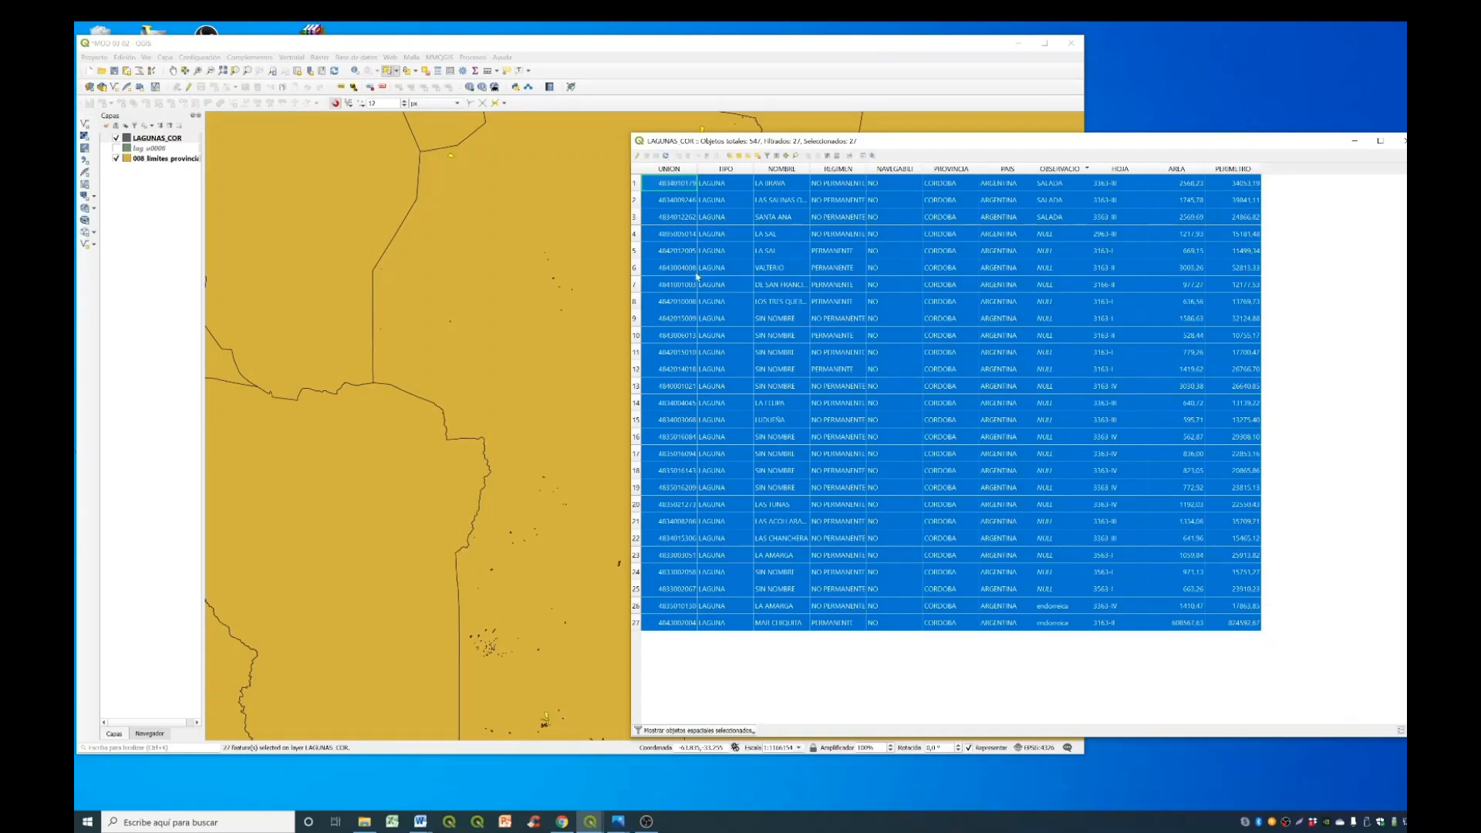
left_click(757, 155)
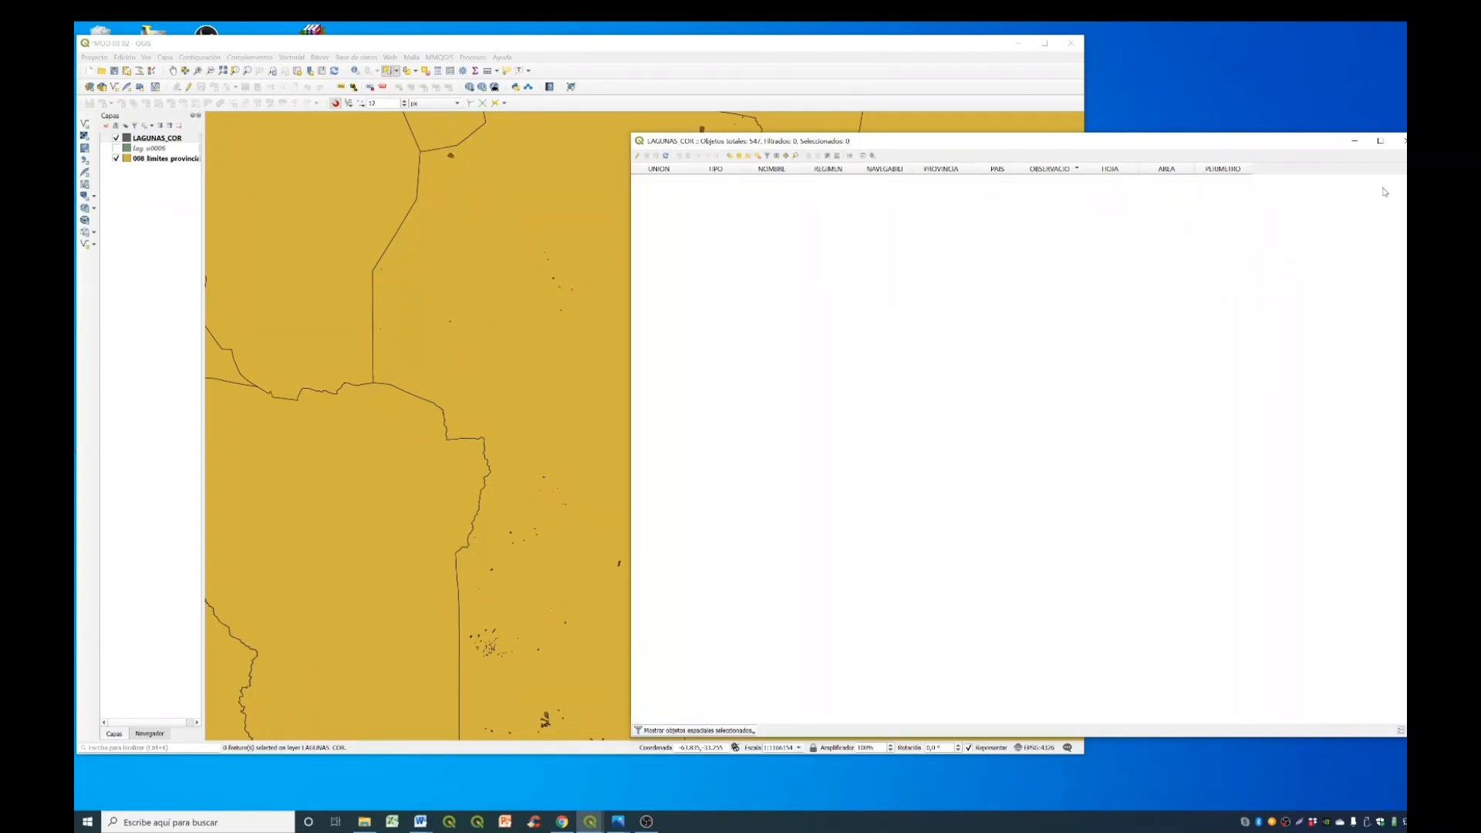
left_click(1401, 141)
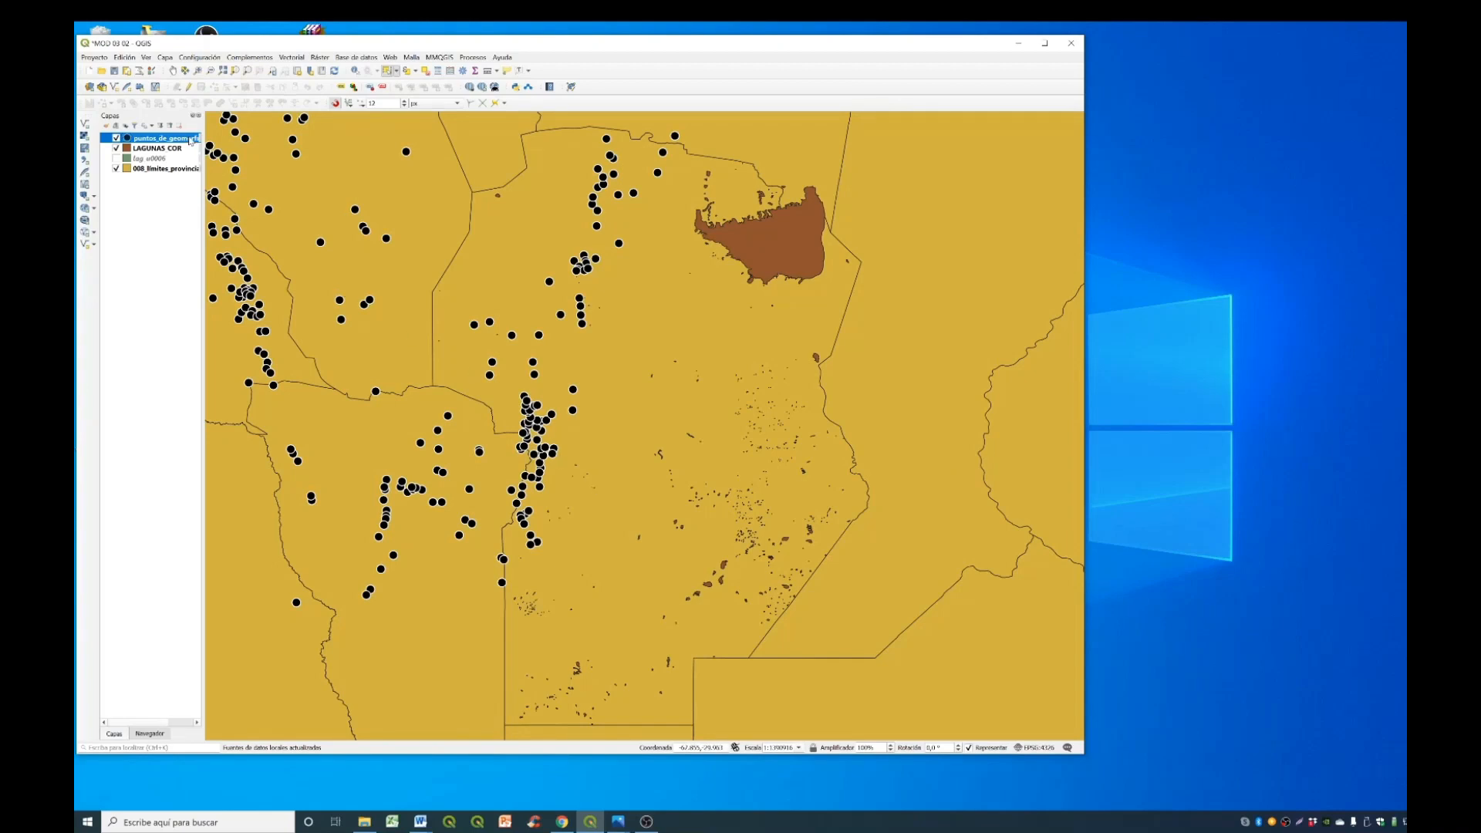
- Examine the fields offered for selecting puntos_de_geomorfologia_NA100 features by expression, and close the dialog without selecting anything
right_click(190, 139)
left_click(179, 142)
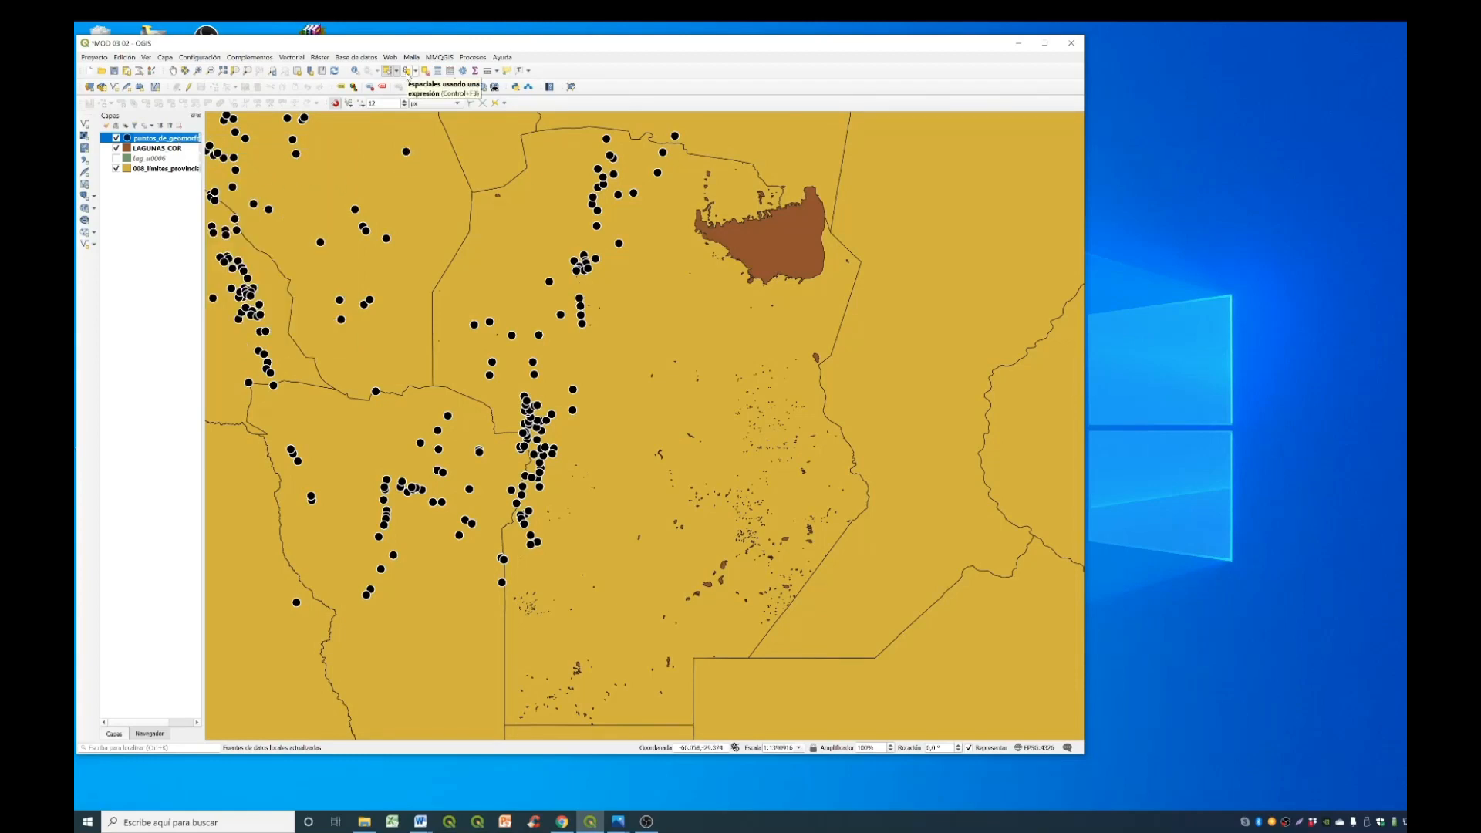
left_click(407, 70)
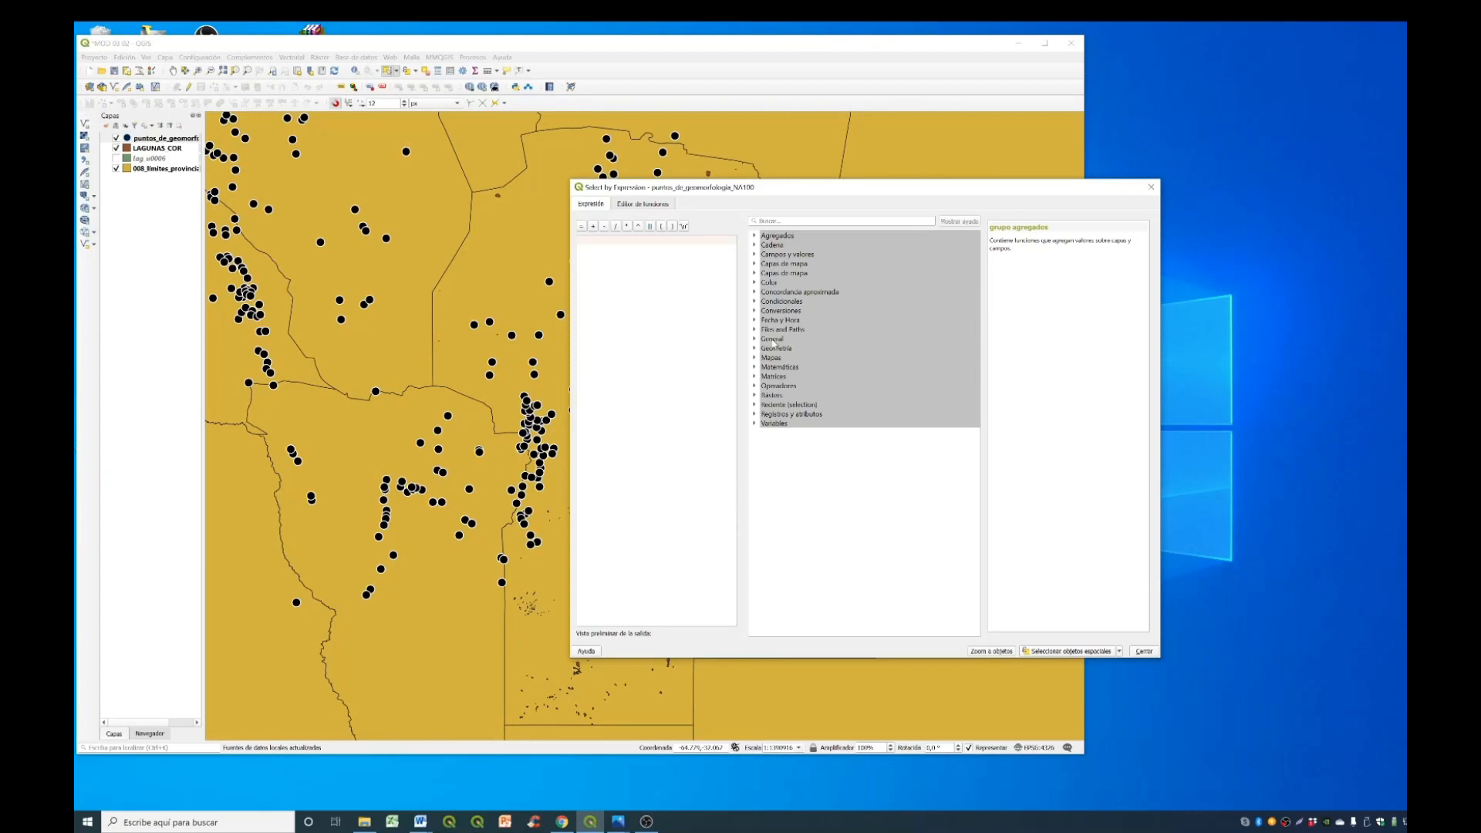
left_click(755, 255)
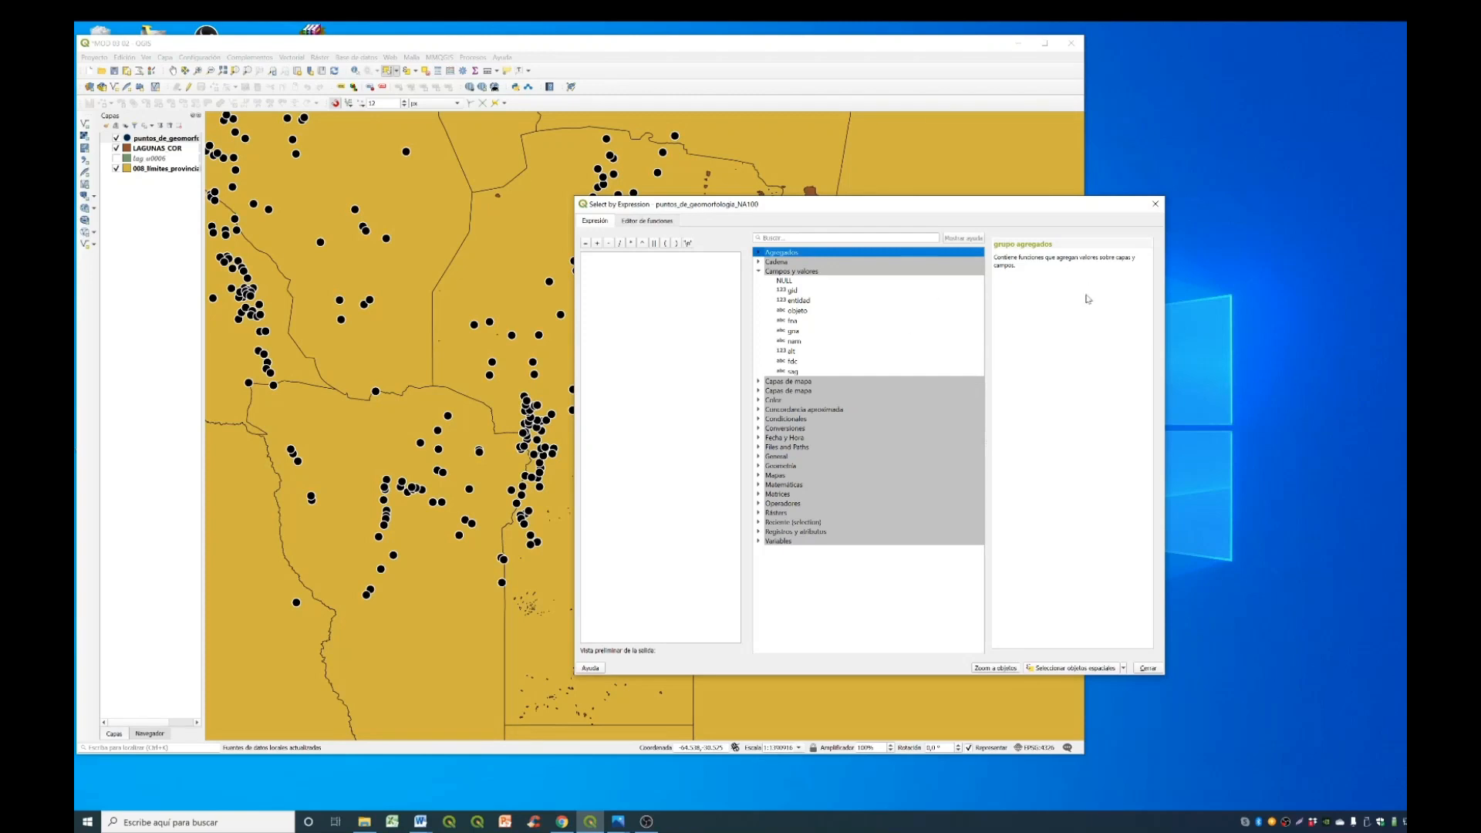
left_click(1156, 206)
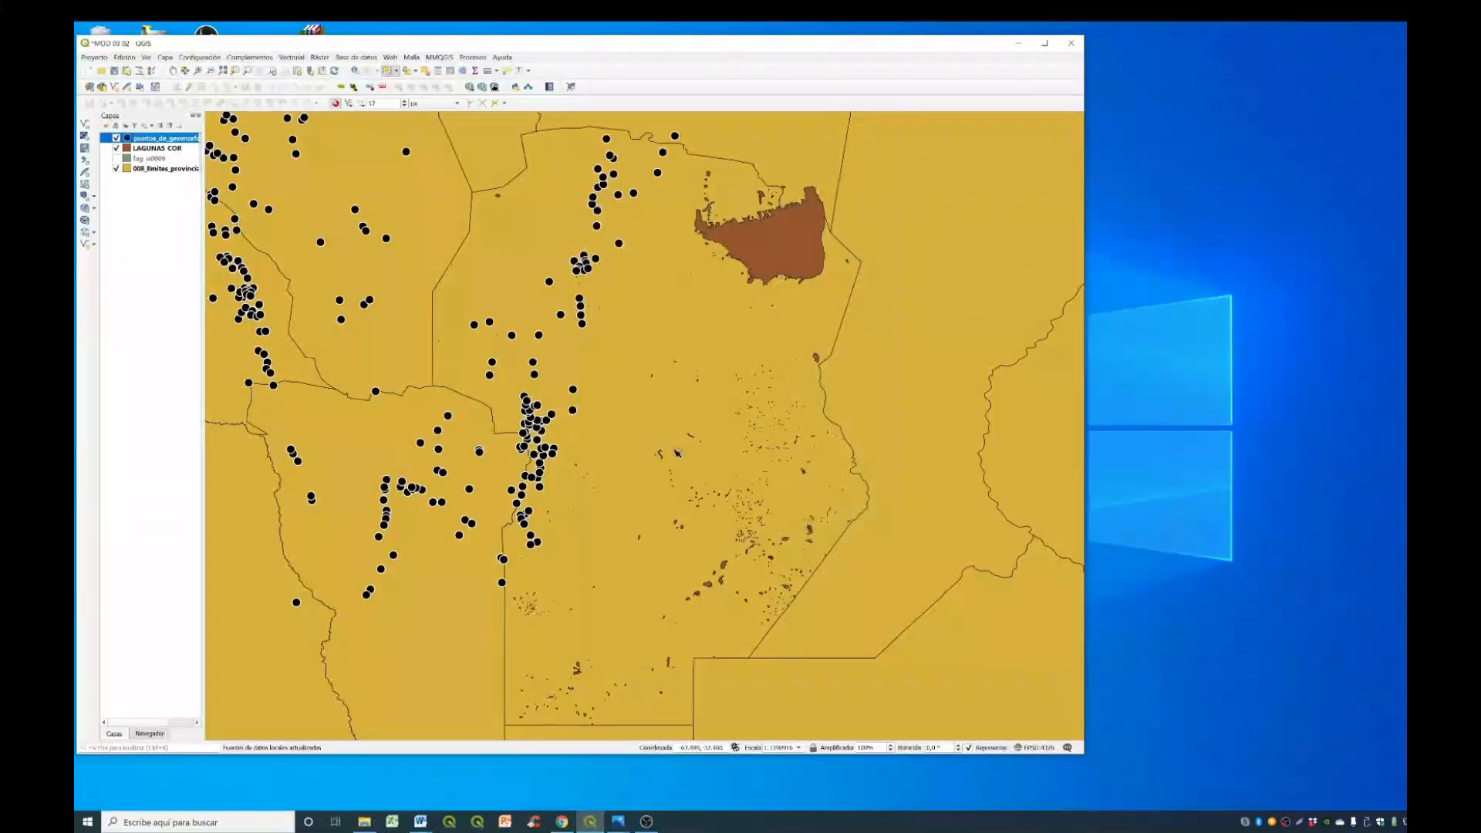
- Review the attribute table of the puntos_de_geomorfologia_NA100 layer and close it
right_click(172, 140)
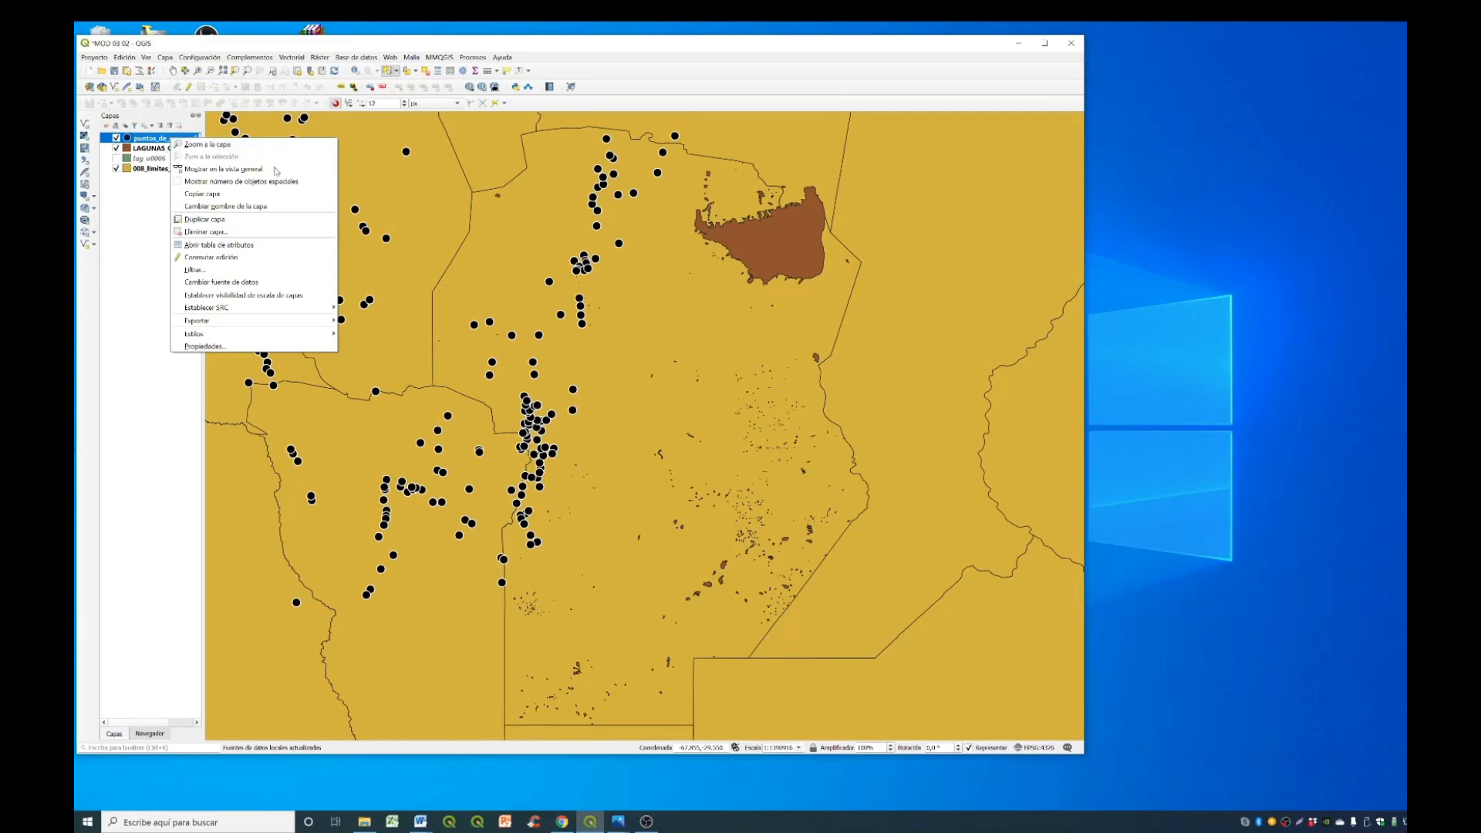
left_click(218, 244)
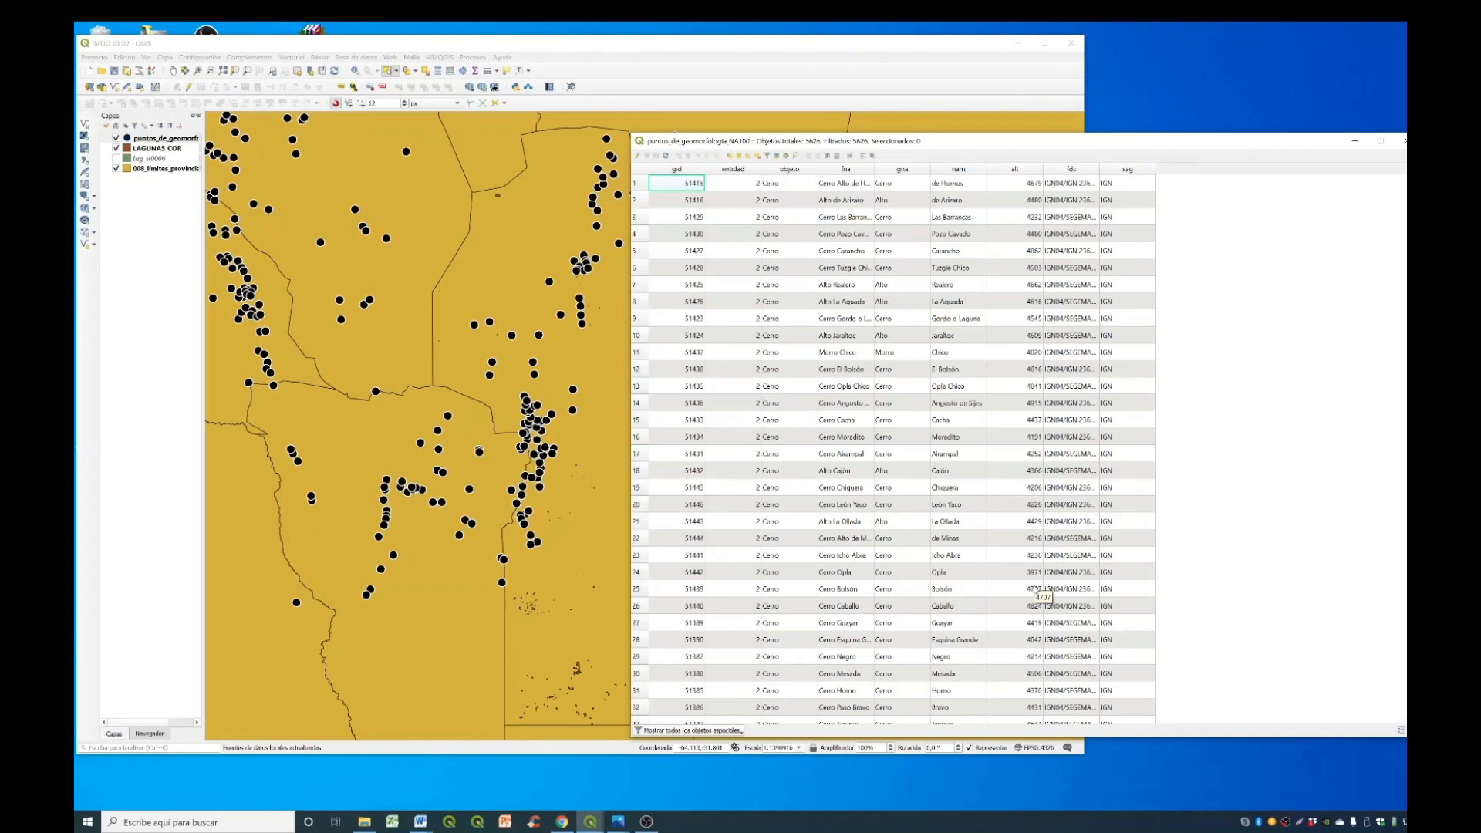
left_click(1402, 141)
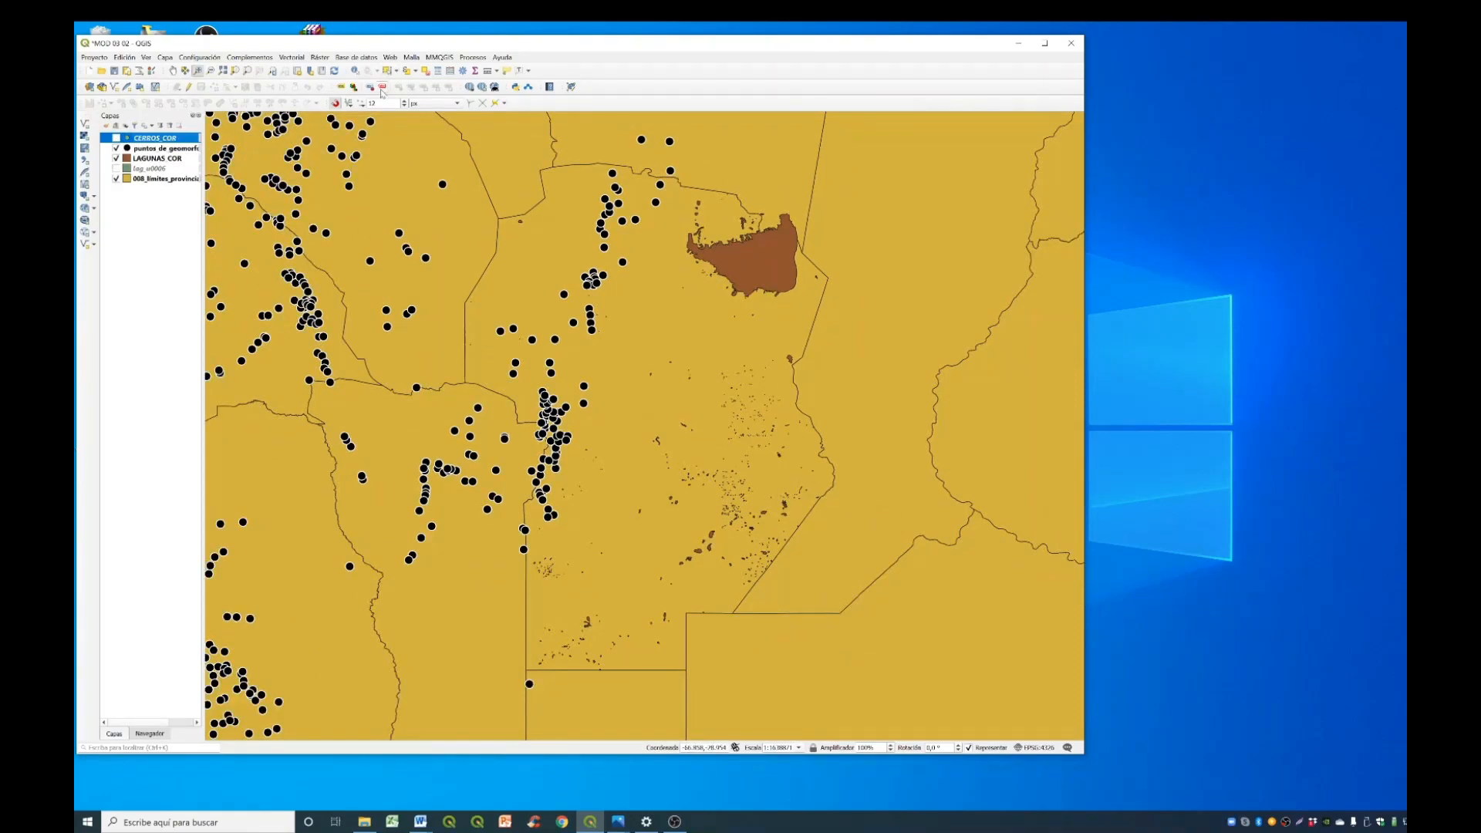
- Select the Córdoba province polygon in the 008_limites_provinciales layer
left_click(387, 71)
left_click(163, 179)
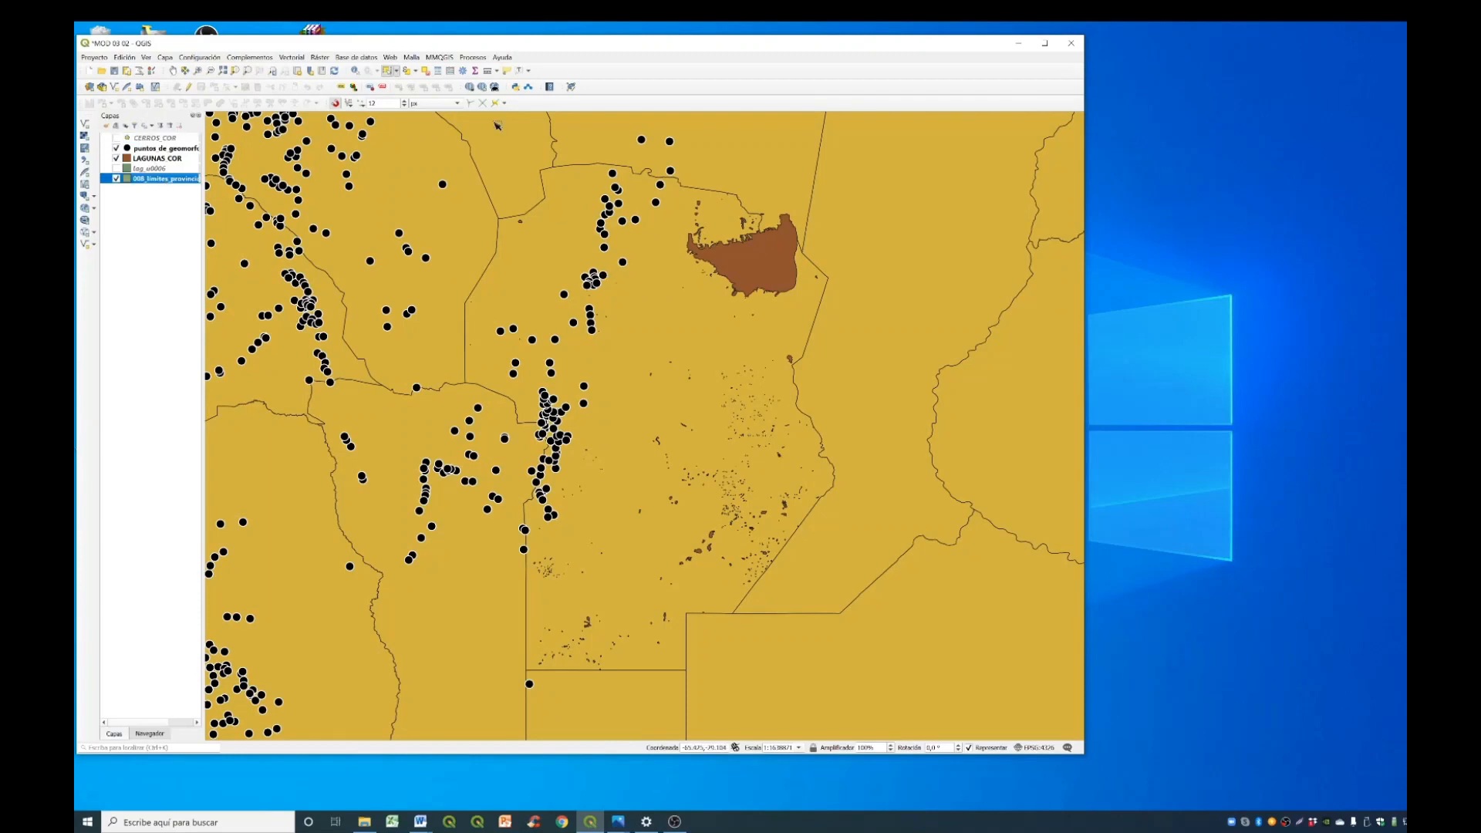
left_click(394, 71)
left_click(684, 325)
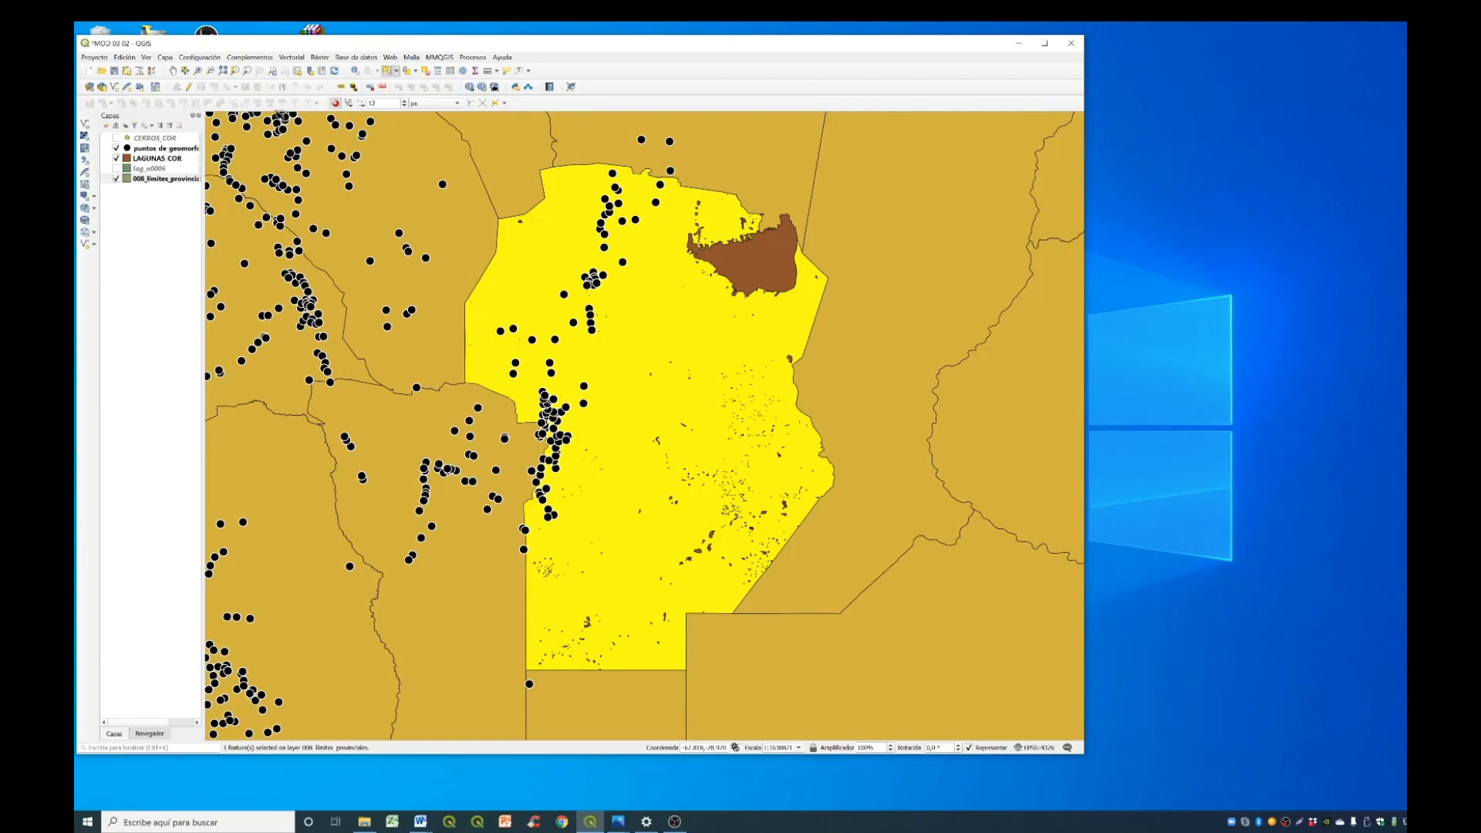
- Clip puntos_de_geomorfologia_NA100 to a temporary layer, using only the selected features of 008_limites_provinciales as the overlay
left_click(297, 60)
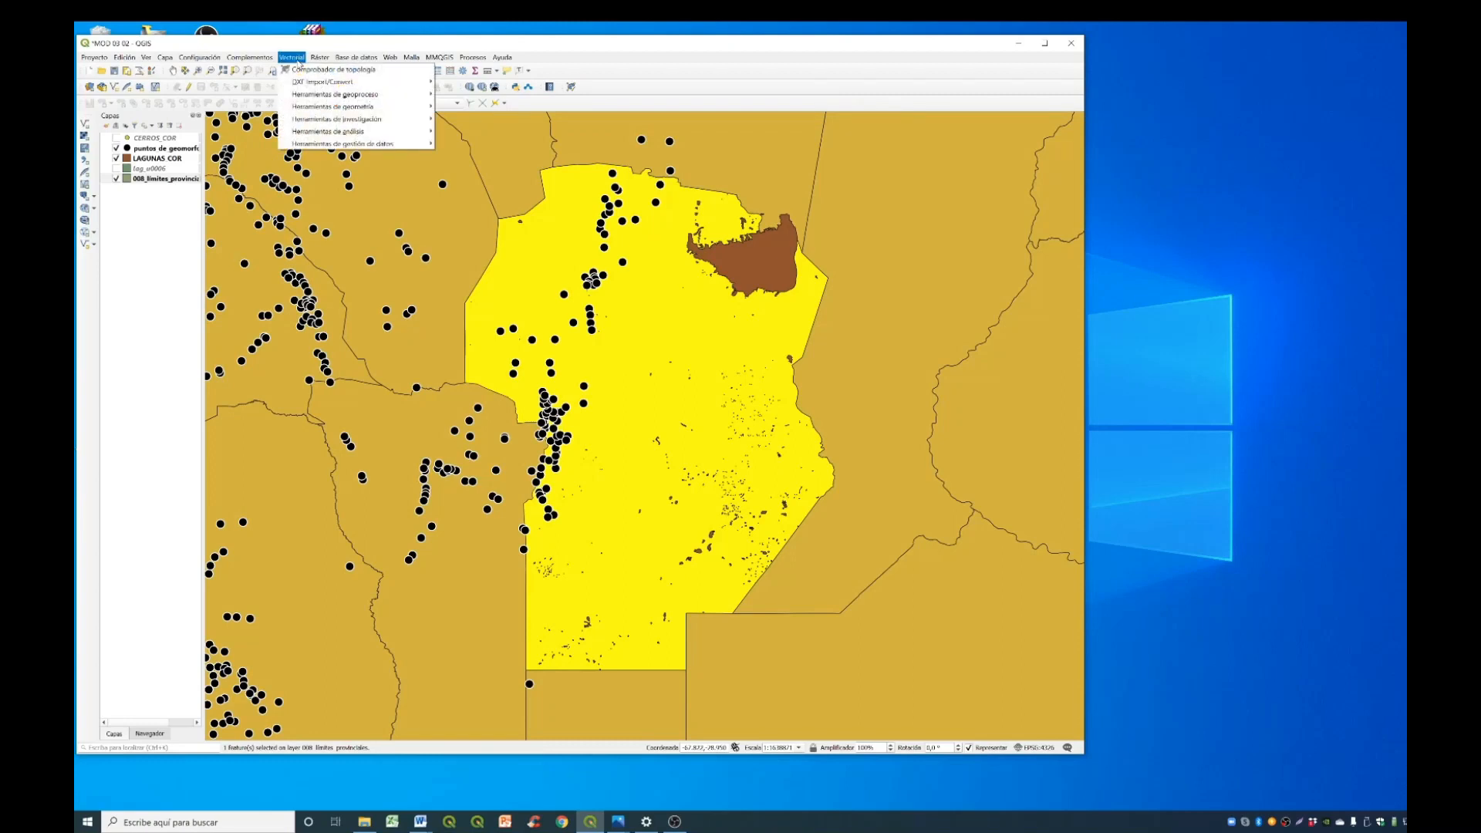
mouse_move(300, 96)
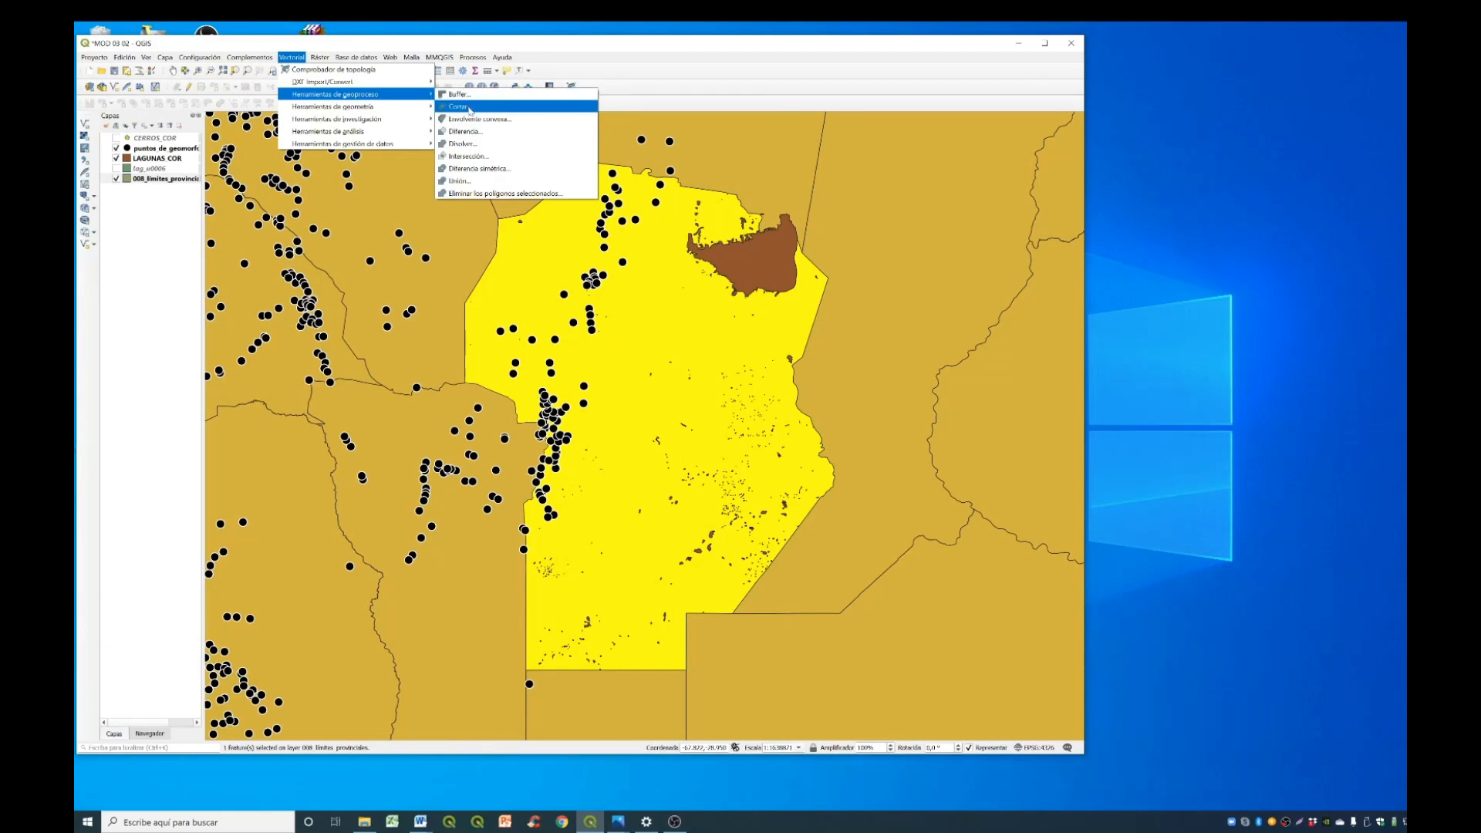
left_click(470, 110)
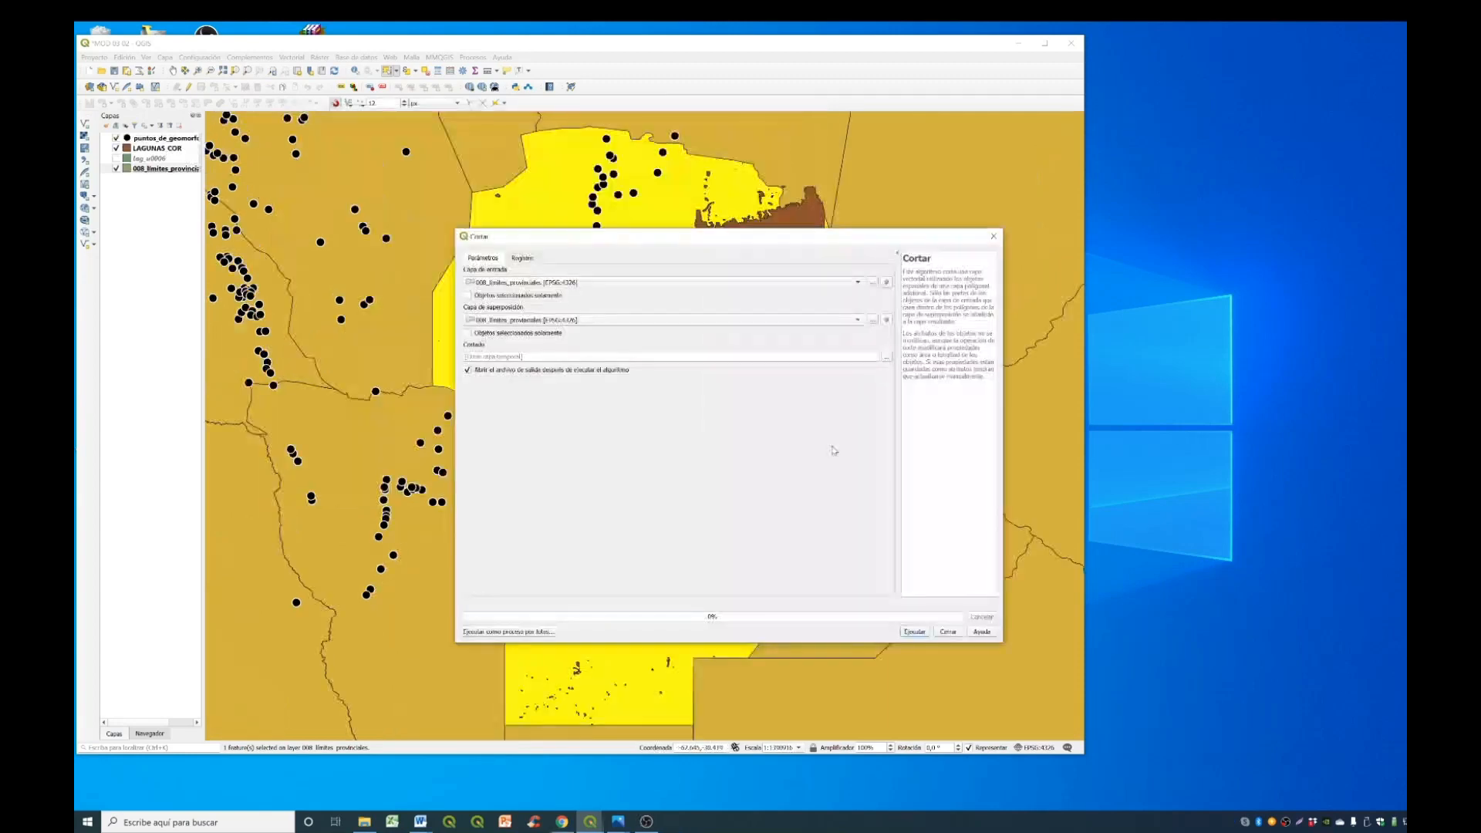
left_click(618, 285)
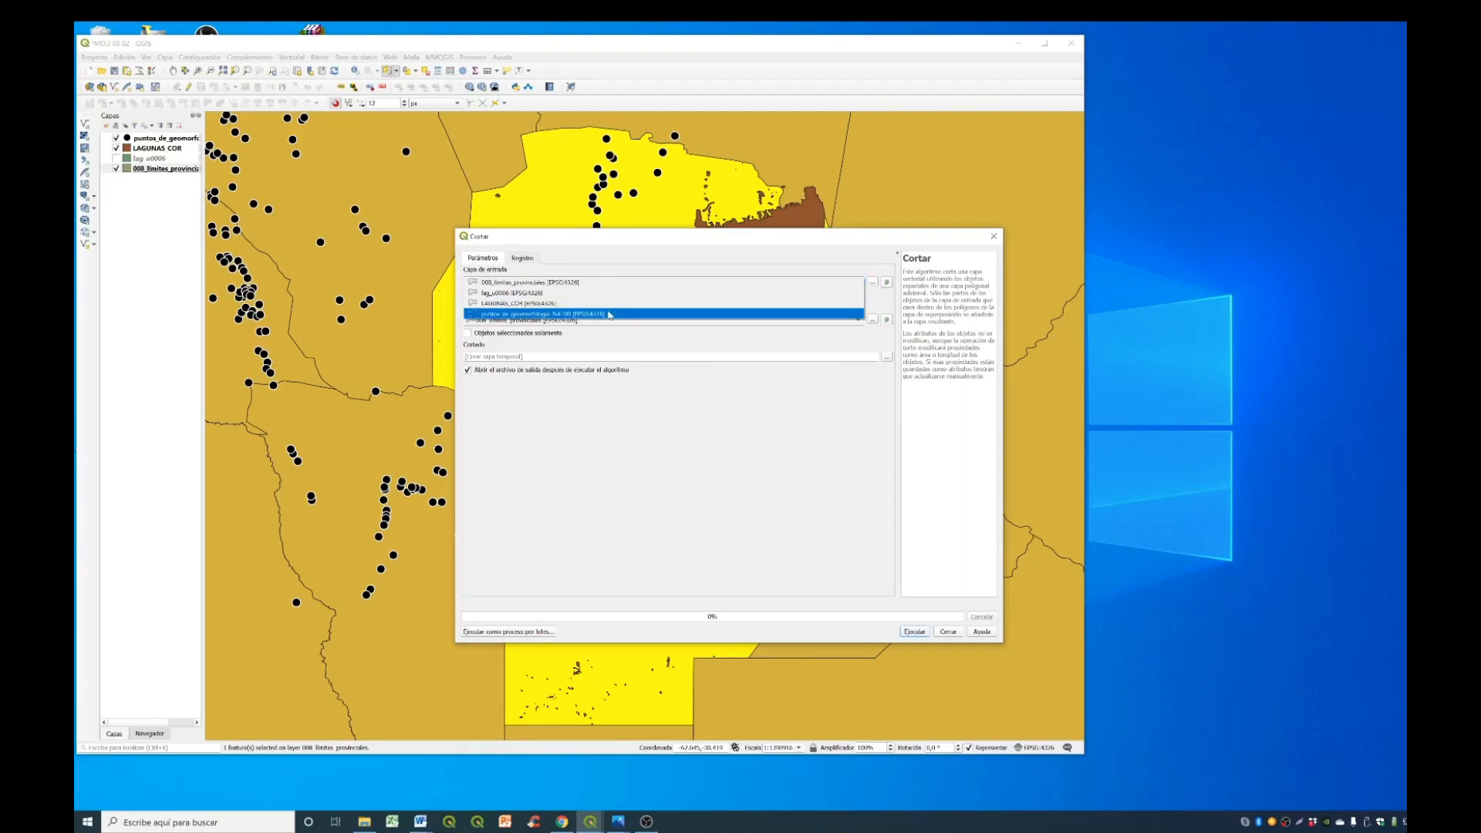
left_click(609, 314)
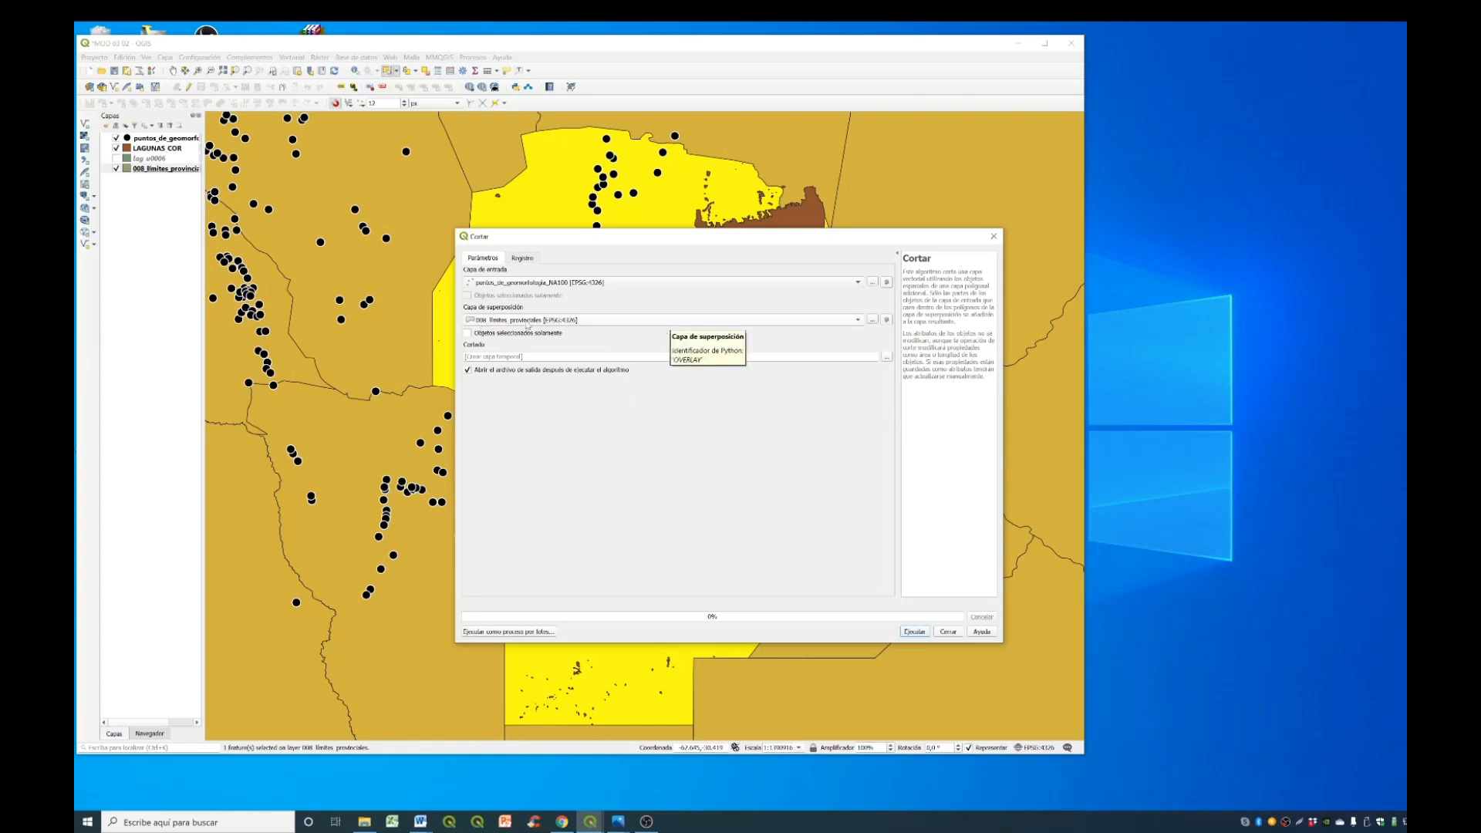
left_click(468, 333)
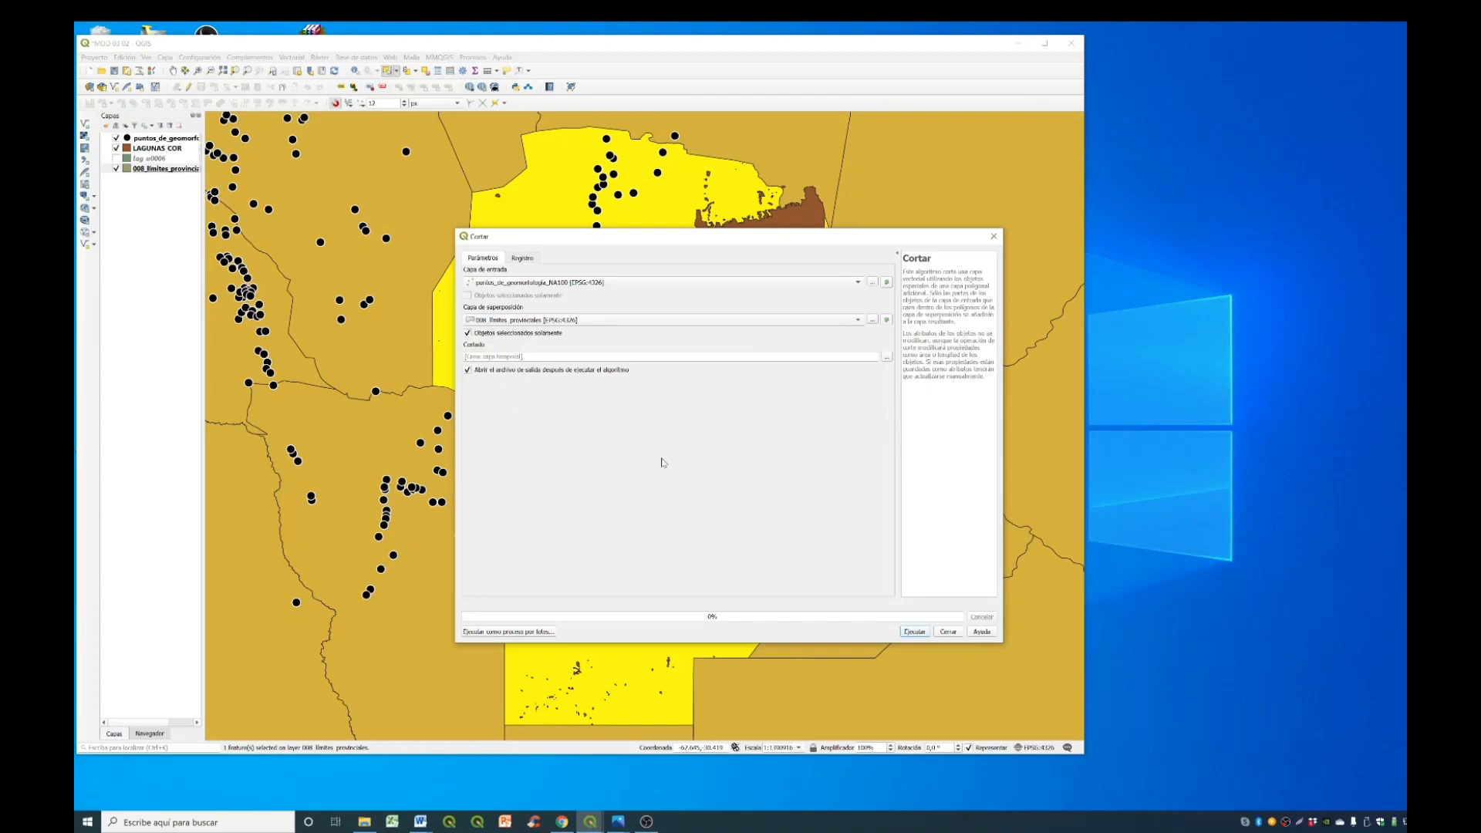
key("alt+Tab")
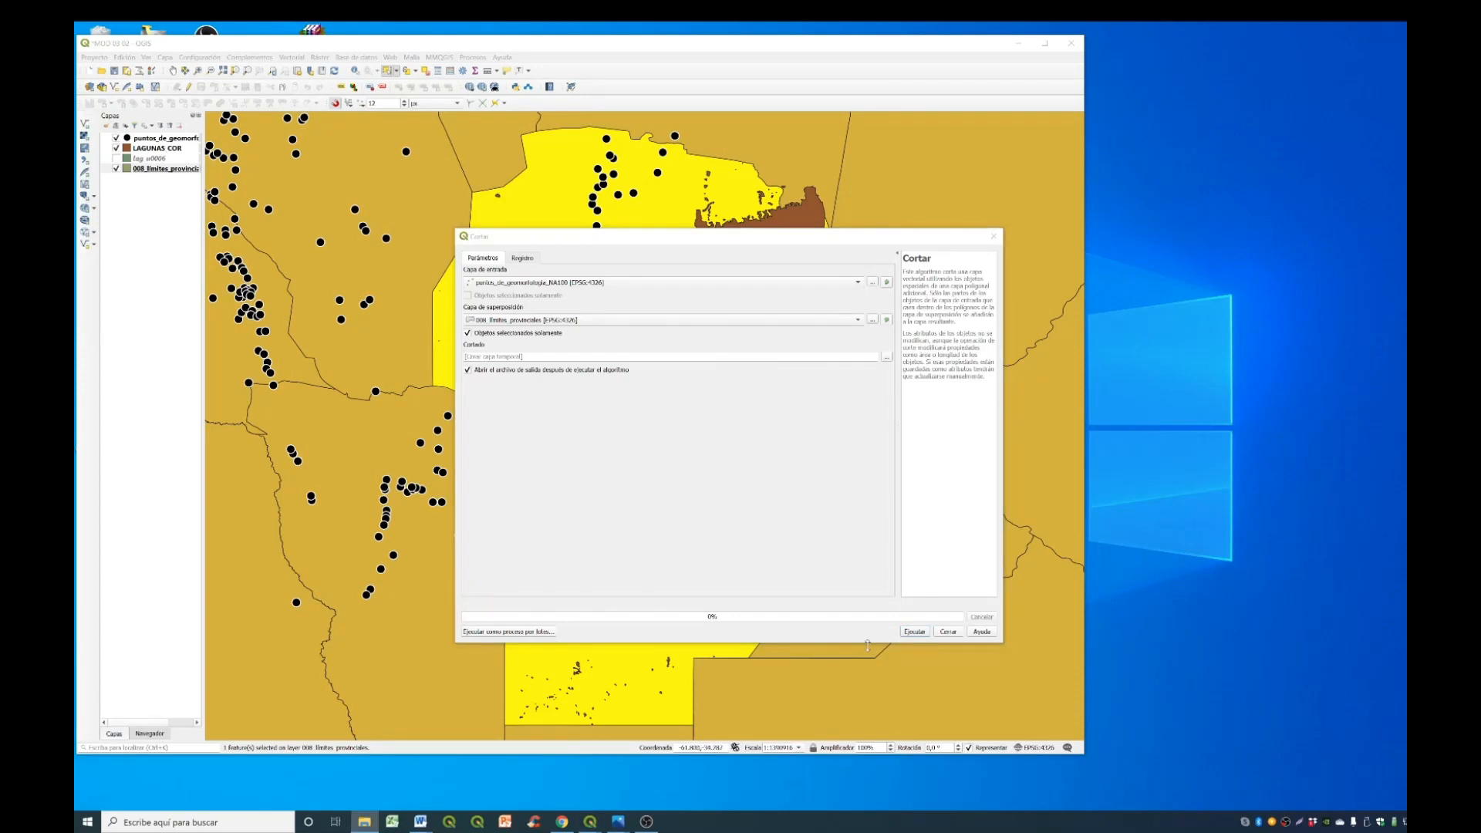
left_click(909, 634)
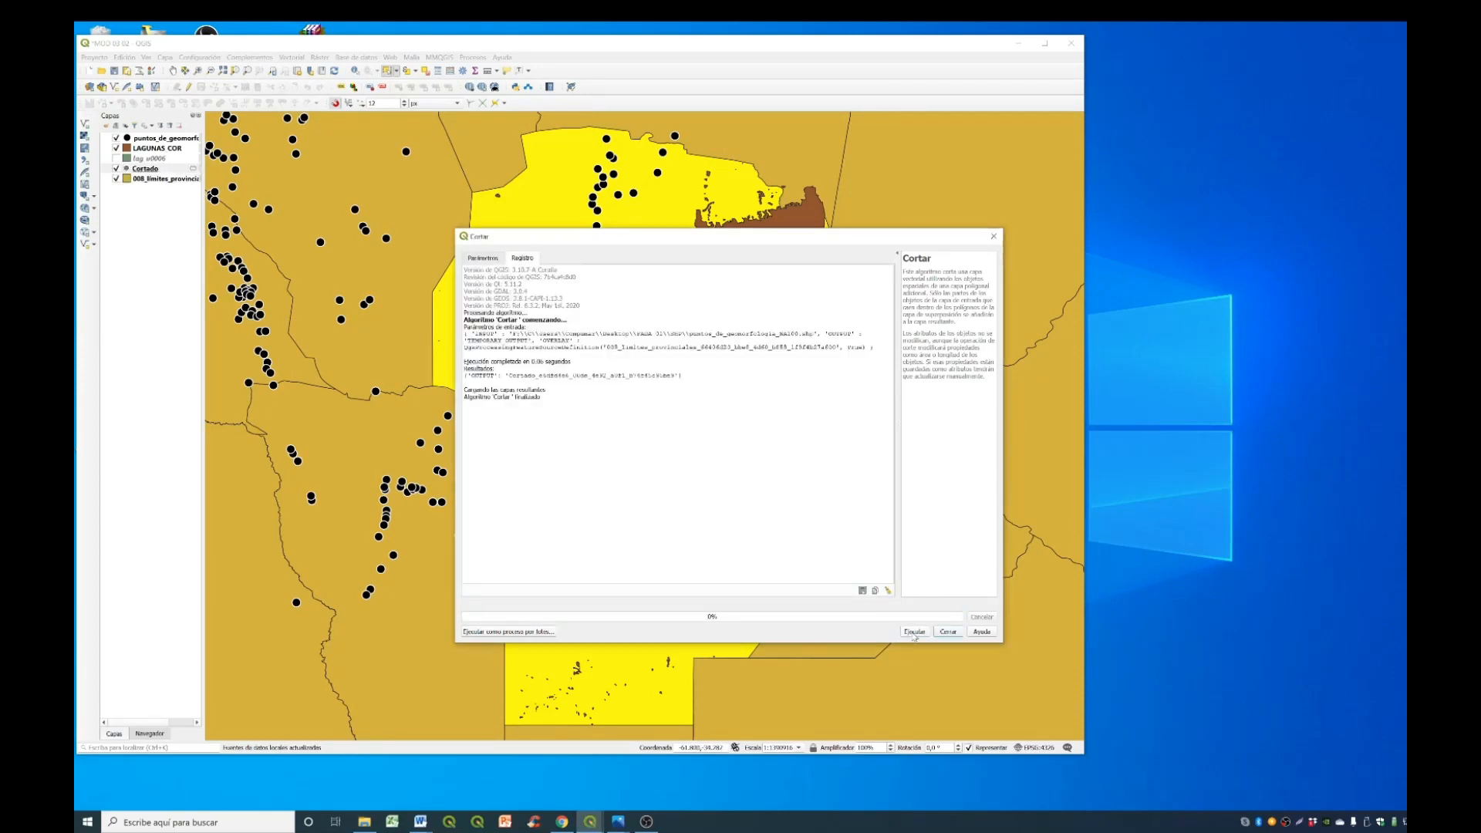
left_click(948, 631)
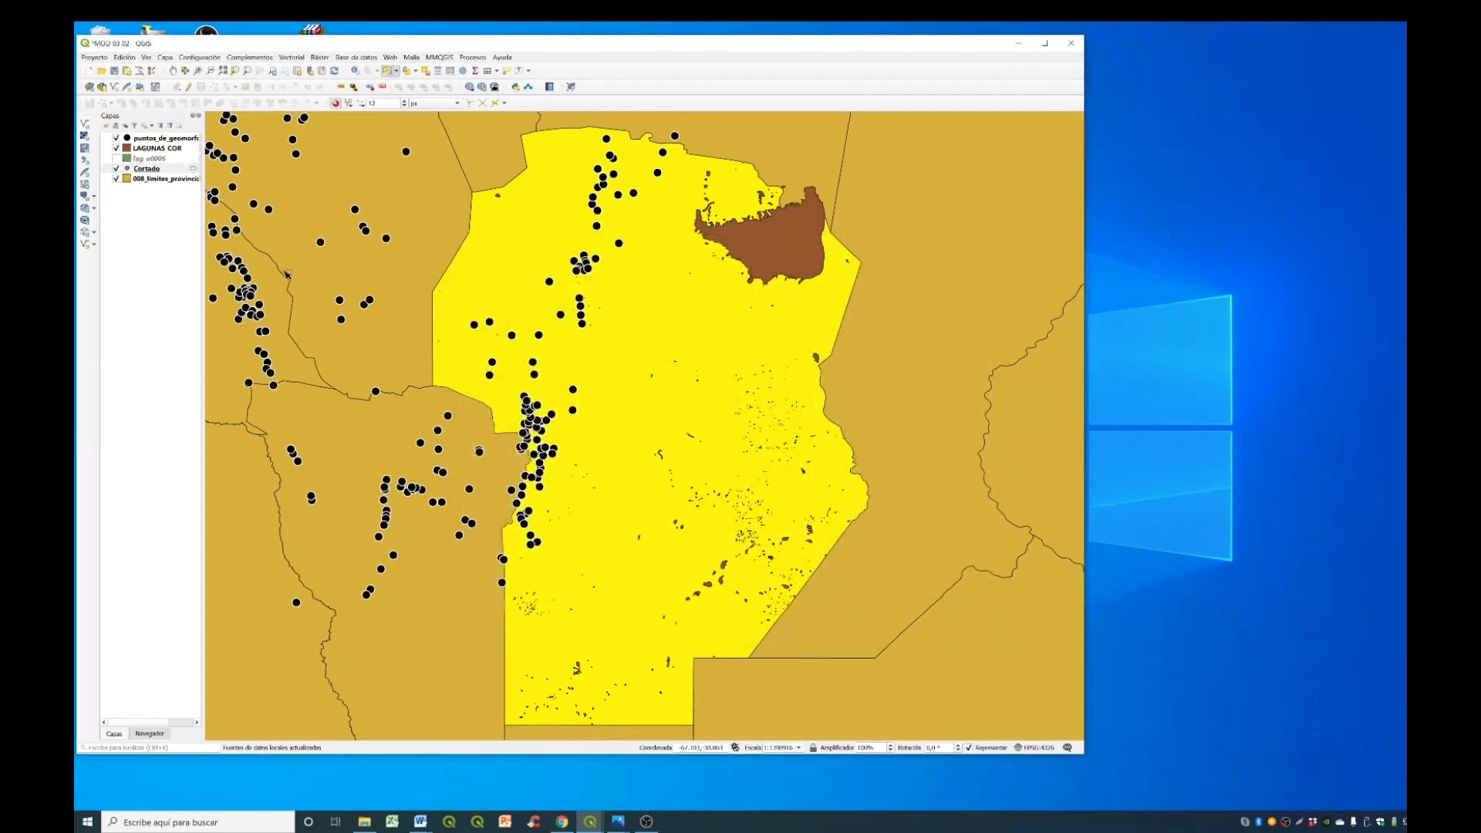
- Hide the puntos_de_geomorfologia_NA100 and LAGUNAS_COR layers and zoom the map to the Cortado layer
left_click(145, 169)
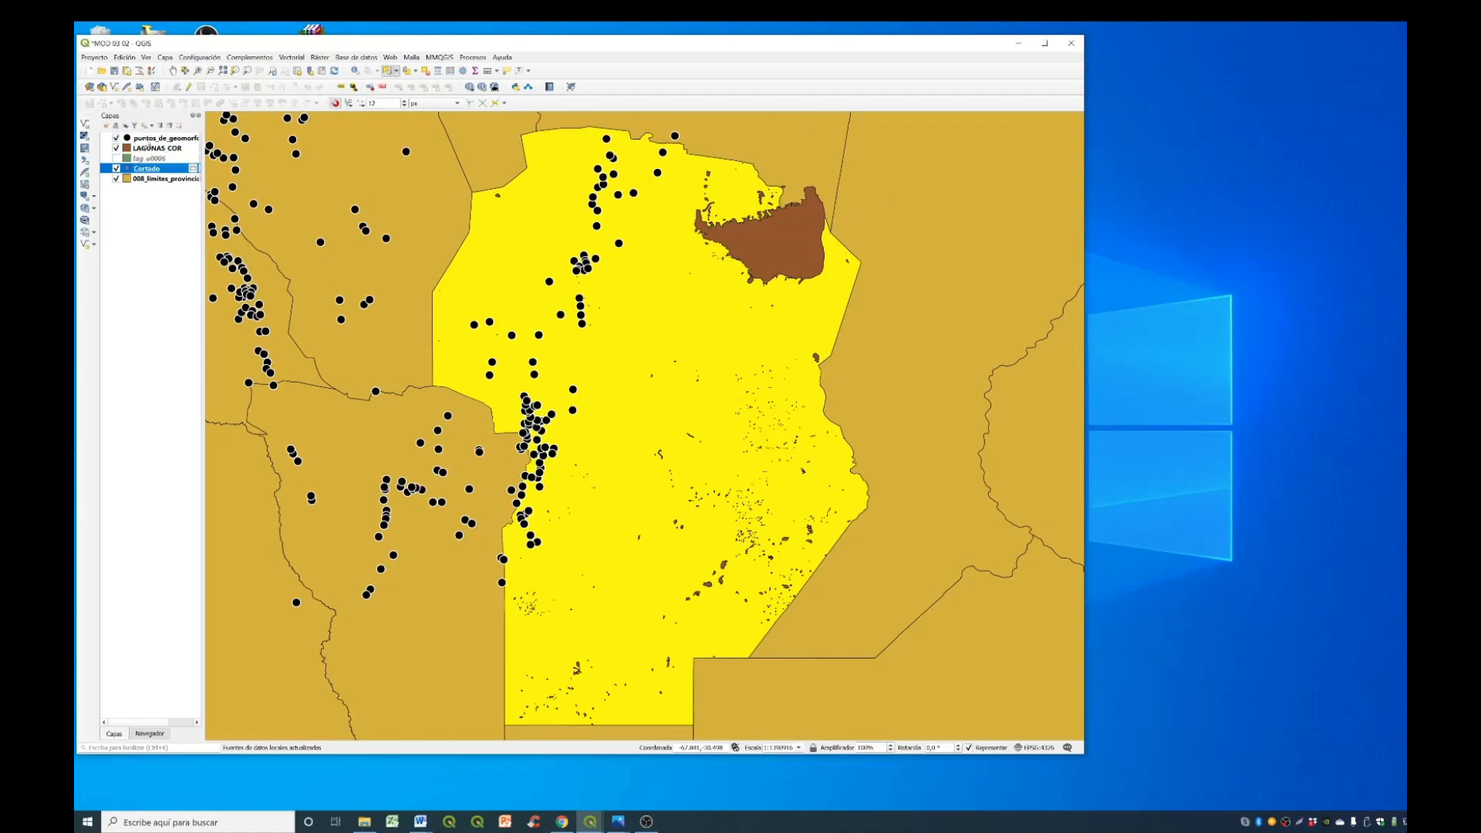
left_click(116, 138)
left_click(117, 147)
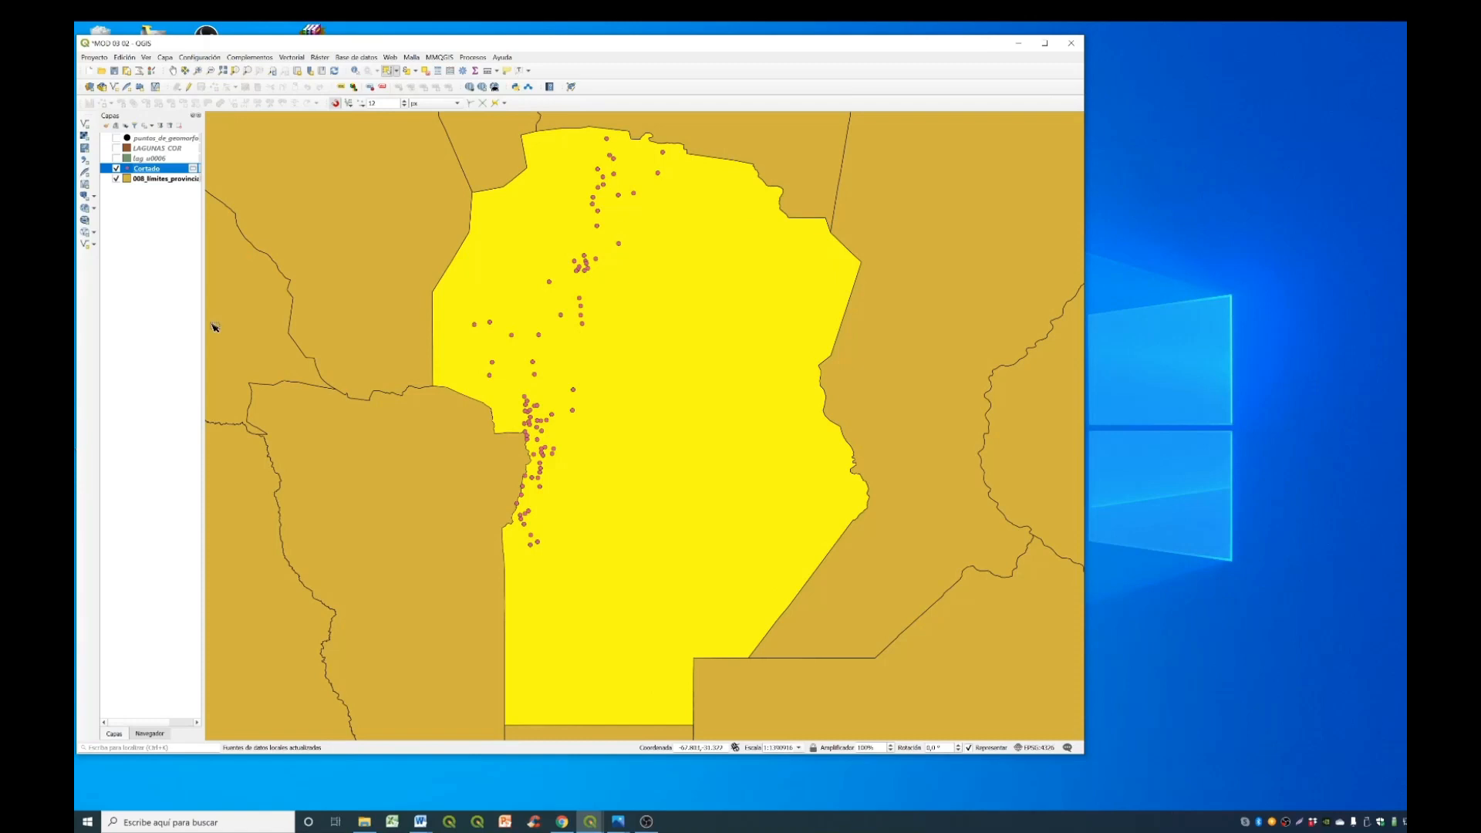
right_click(155, 170)
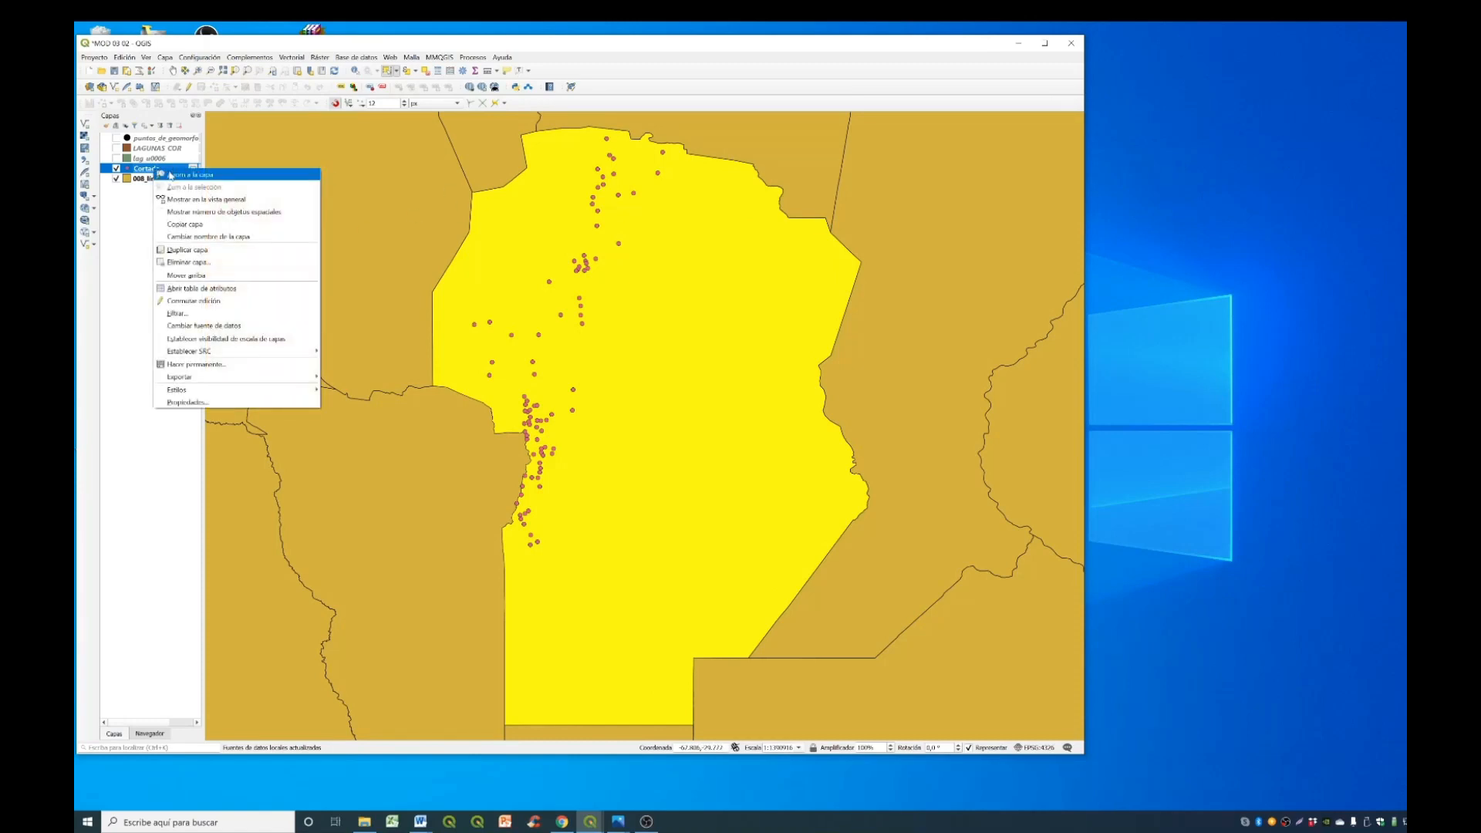
left_click(182, 175)
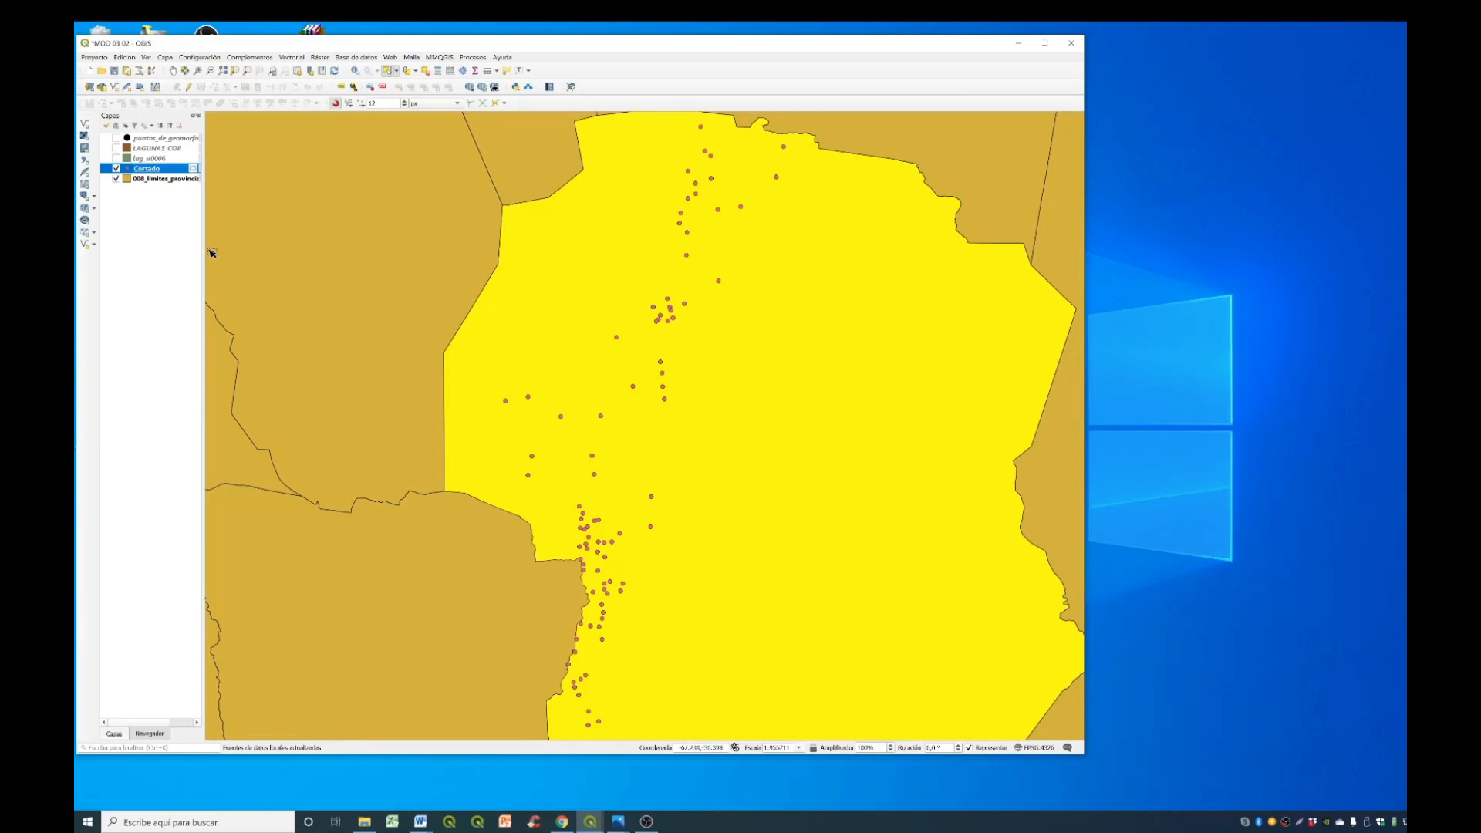
- Export the Cortado layer as the ESRI shapefile CERROS_COR in EPSG:4326 - WGS 84 and add it to the map
right_click(175, 170)
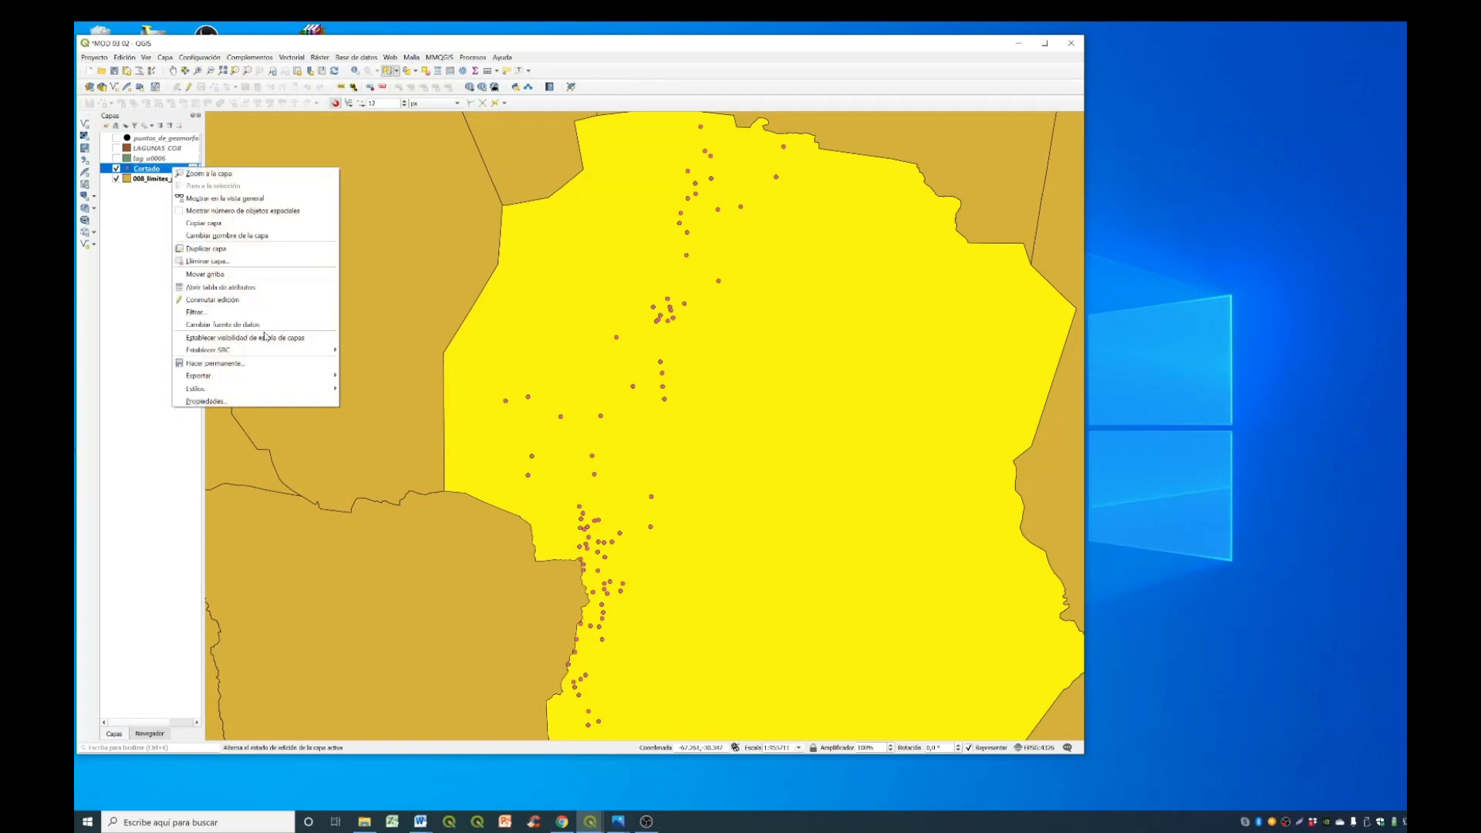
mouse_move(251, 379)
left_click(363, 376)
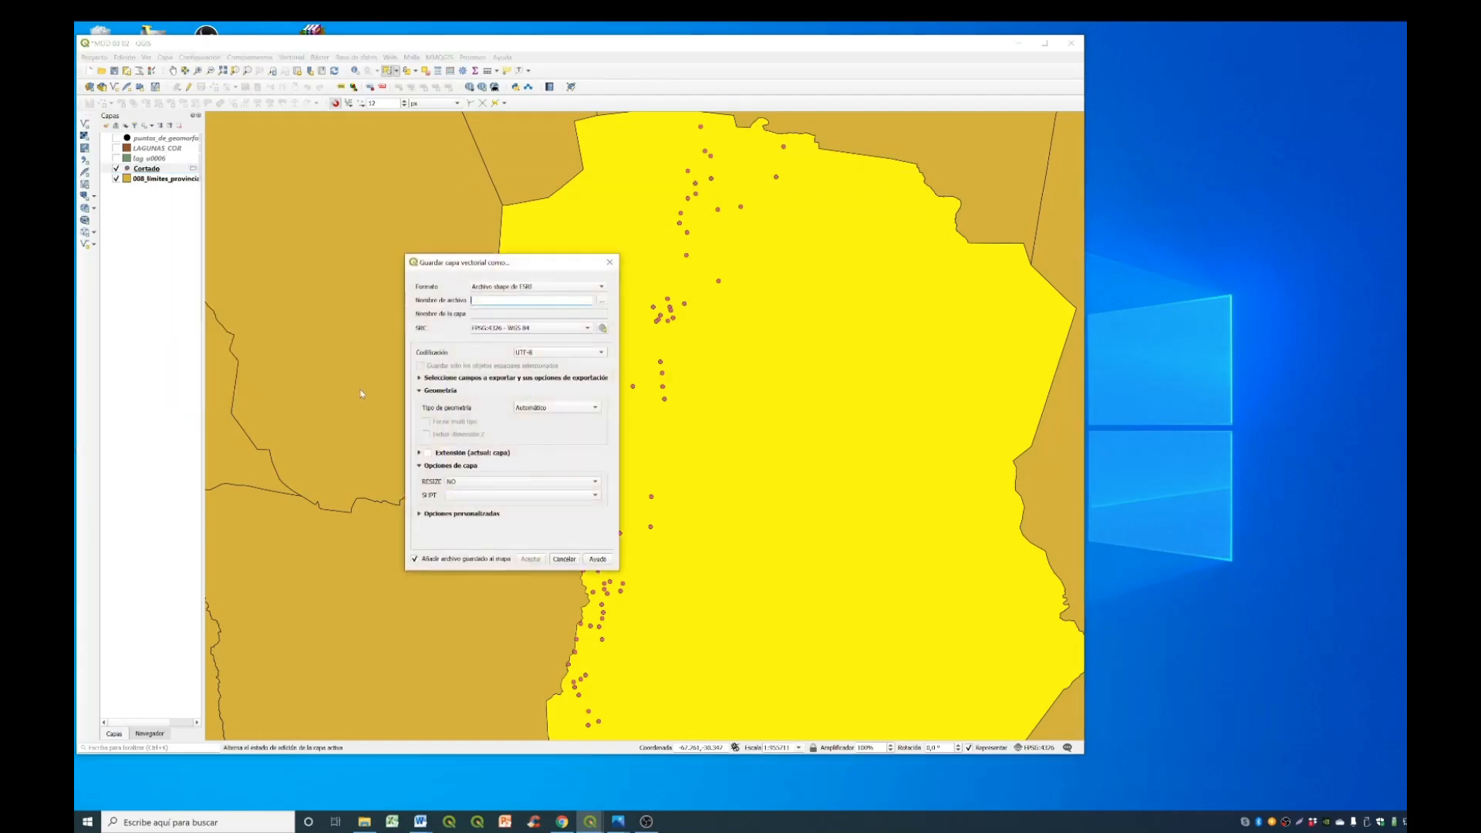
left_click_drag(492, 262, 666, 199)
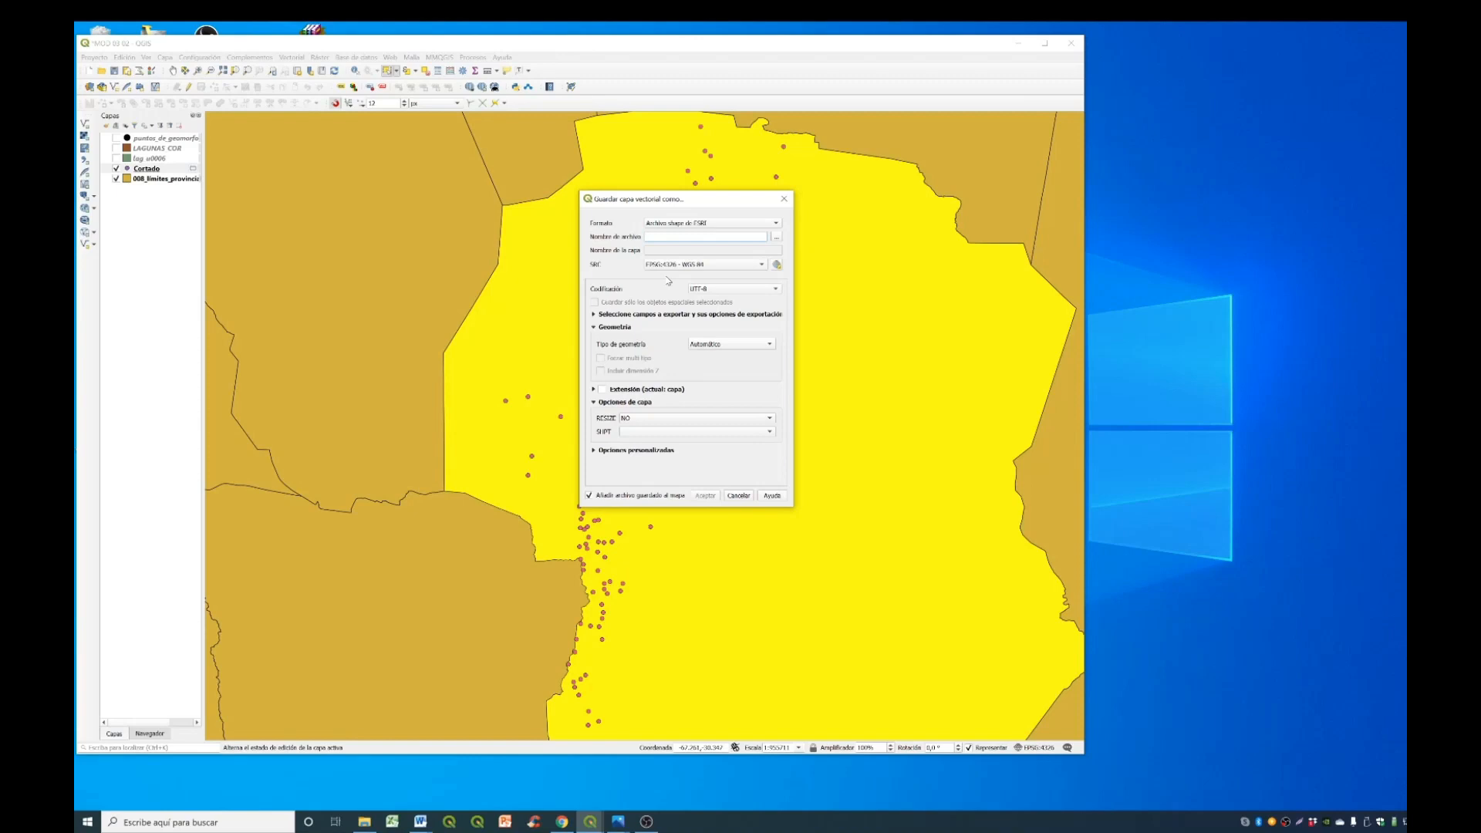
key("ctrl+v")
left_click(705, 495)
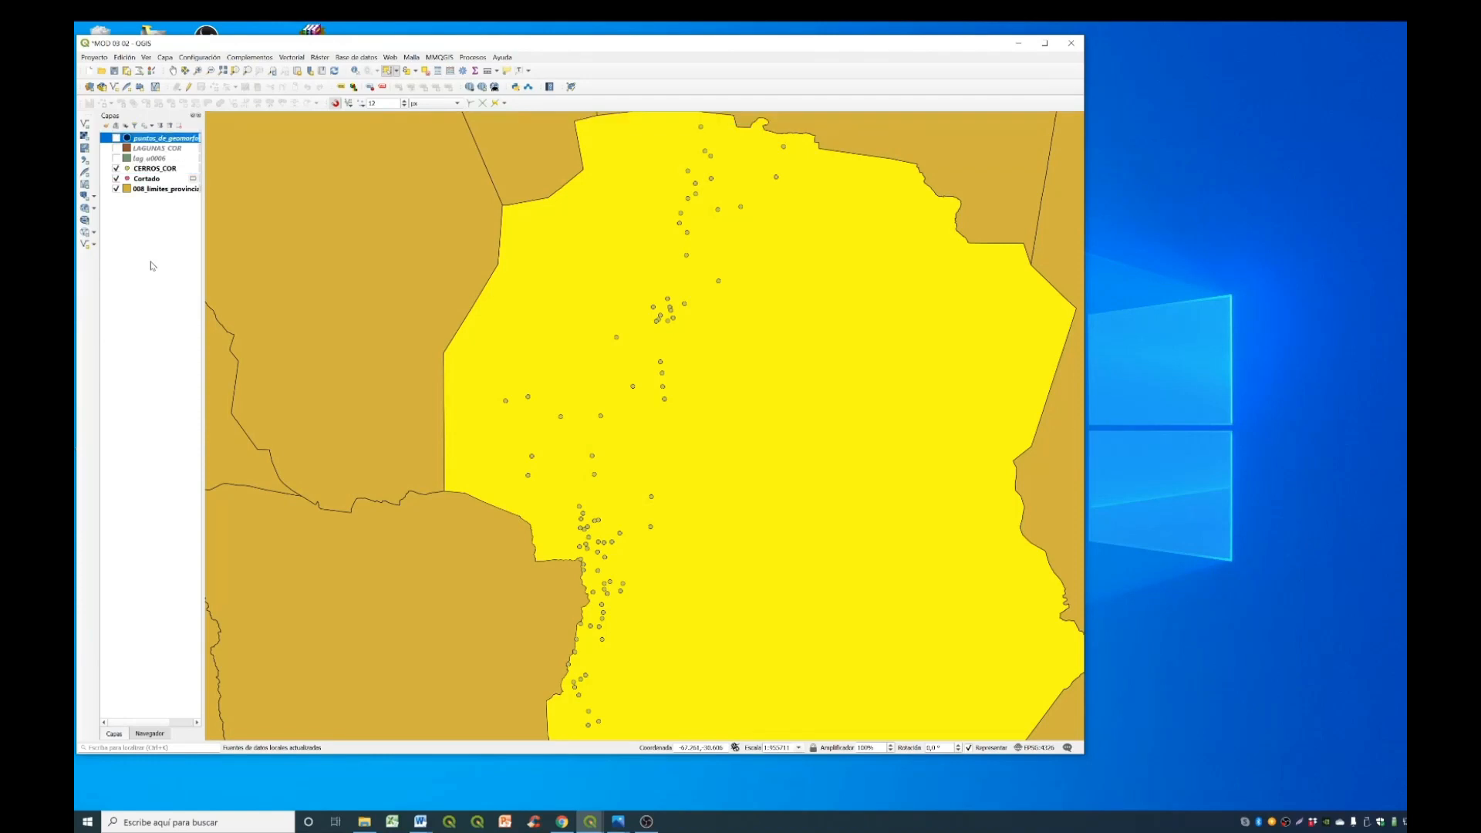
- Remove the temporary Cortado layer from the project
left_click(158, 178)
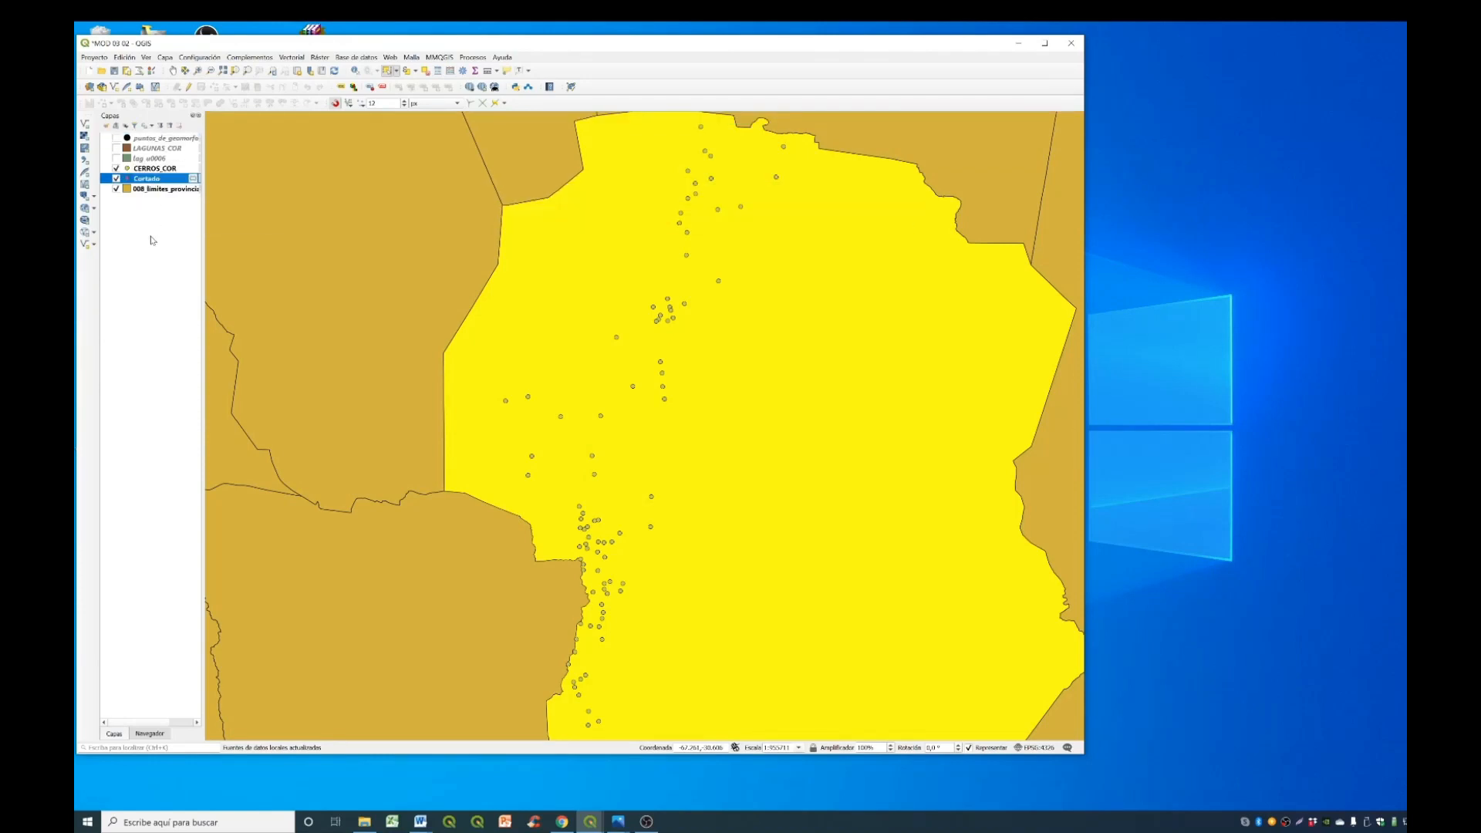
left_click(179, 126)
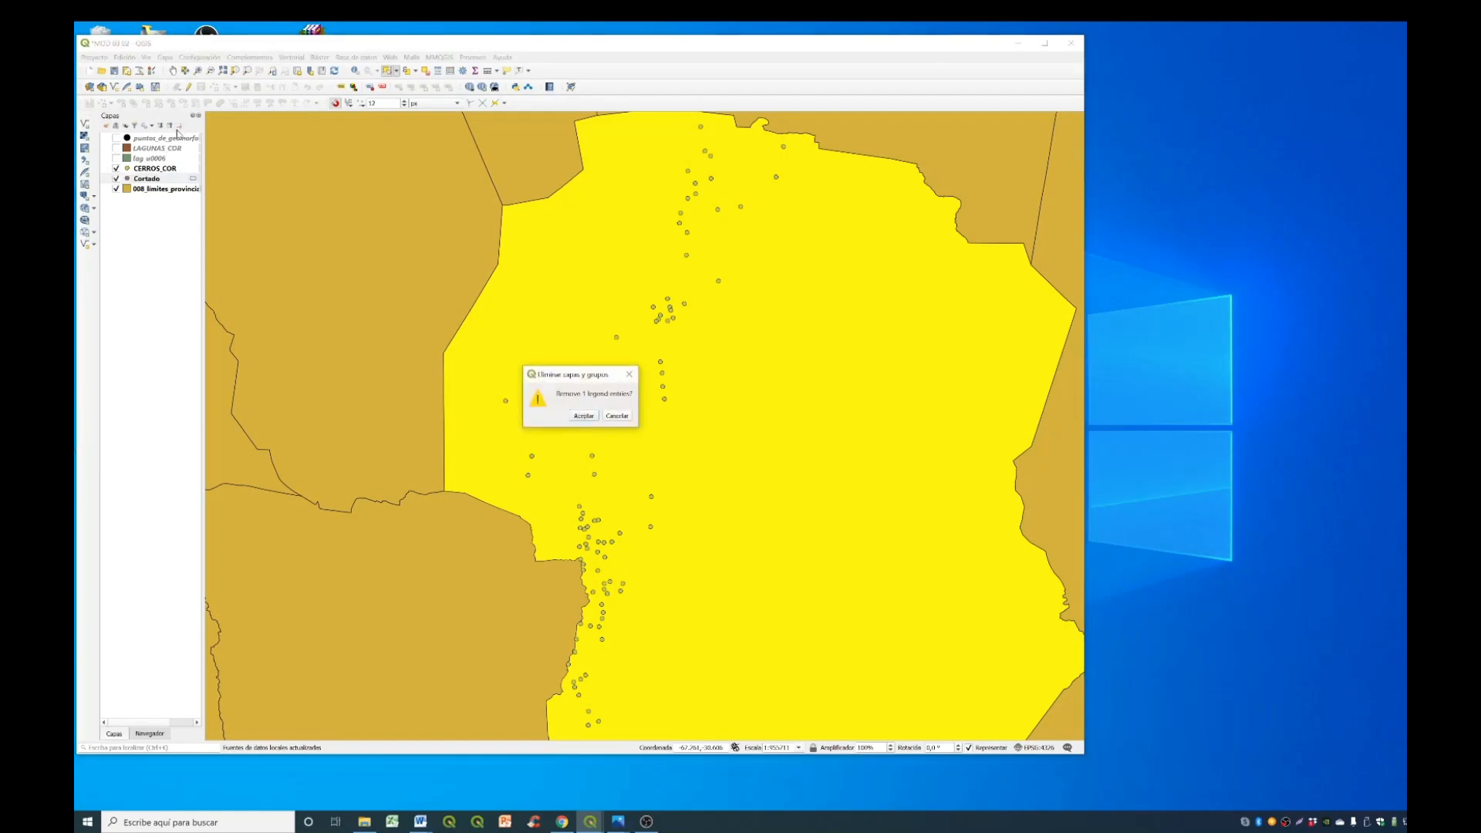
left_click(582, 417)
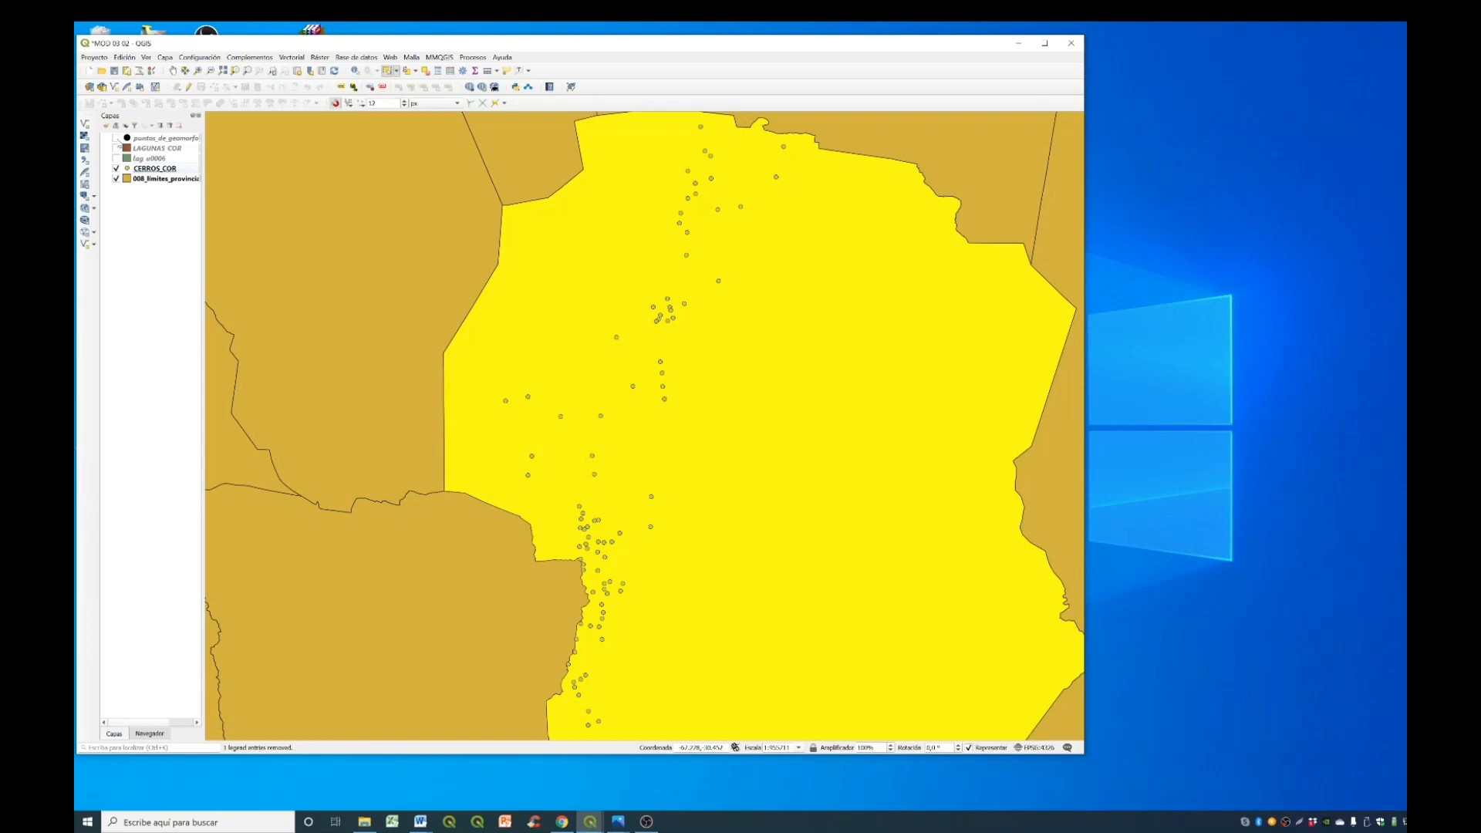
- Remove the puntos_de_geomorfologia_NA100 layer from the project
left_click(155, 139)
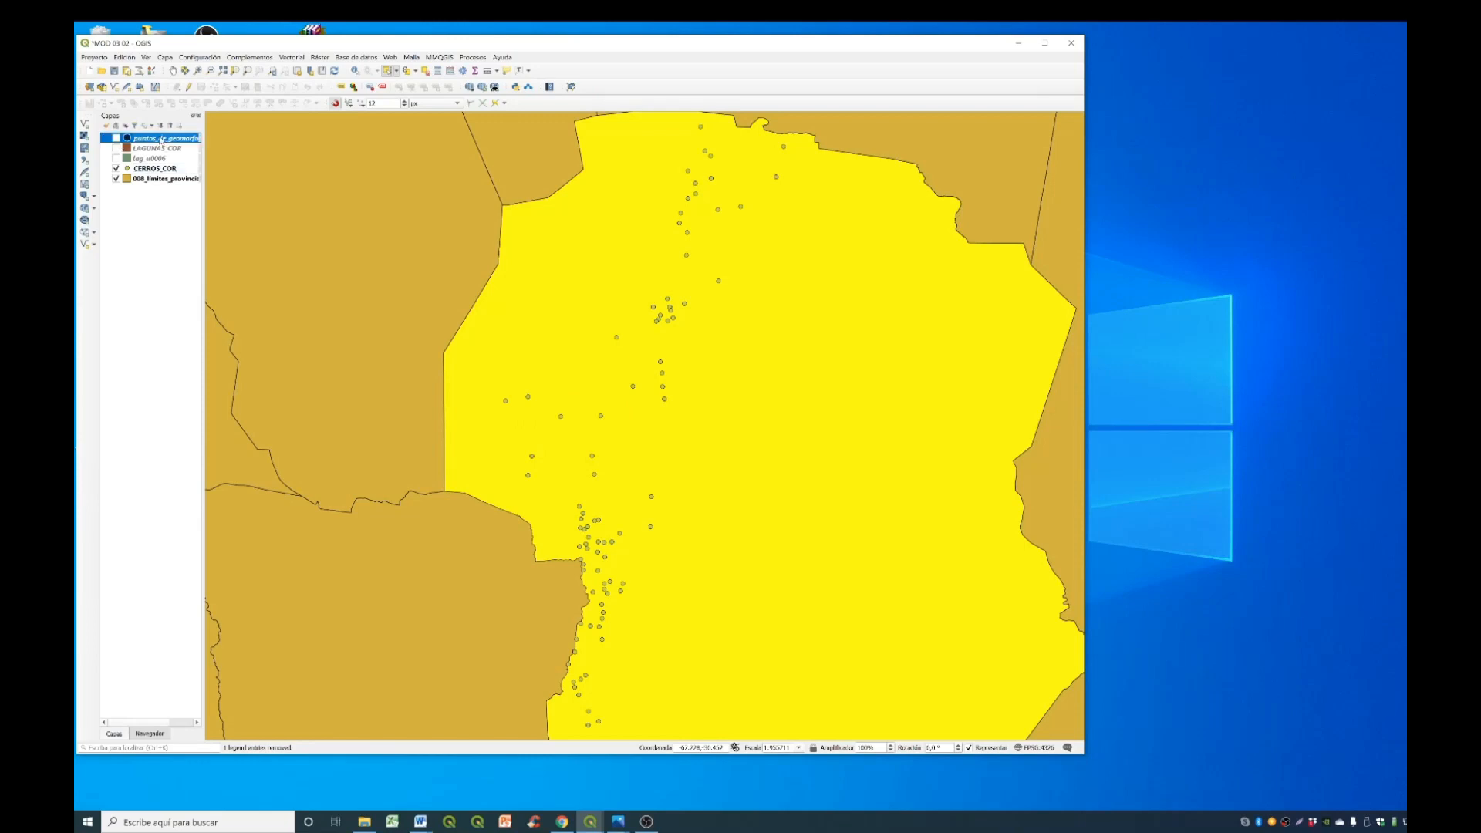
left_click(179, 125)
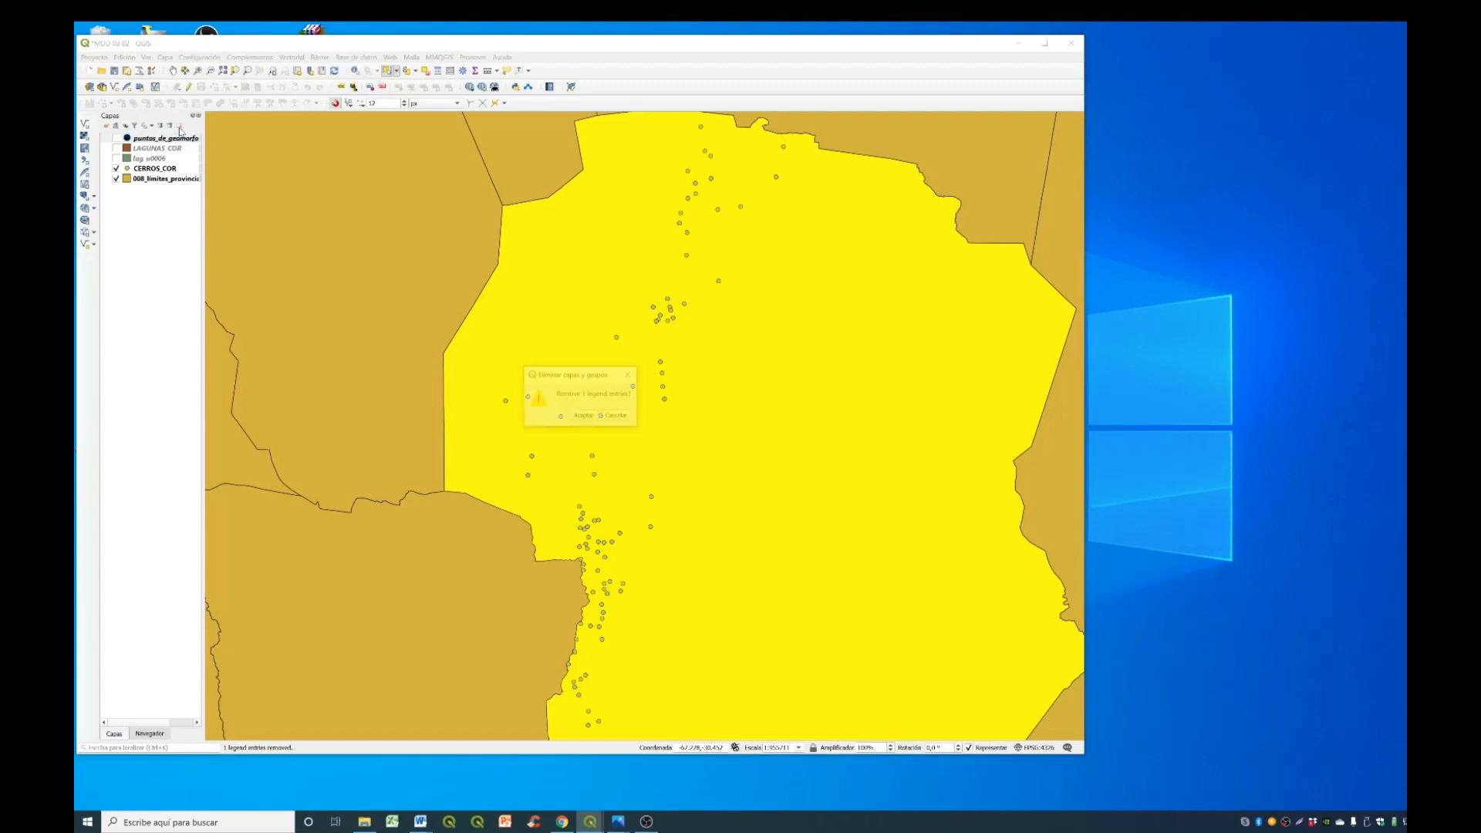
left_click(584, 416)
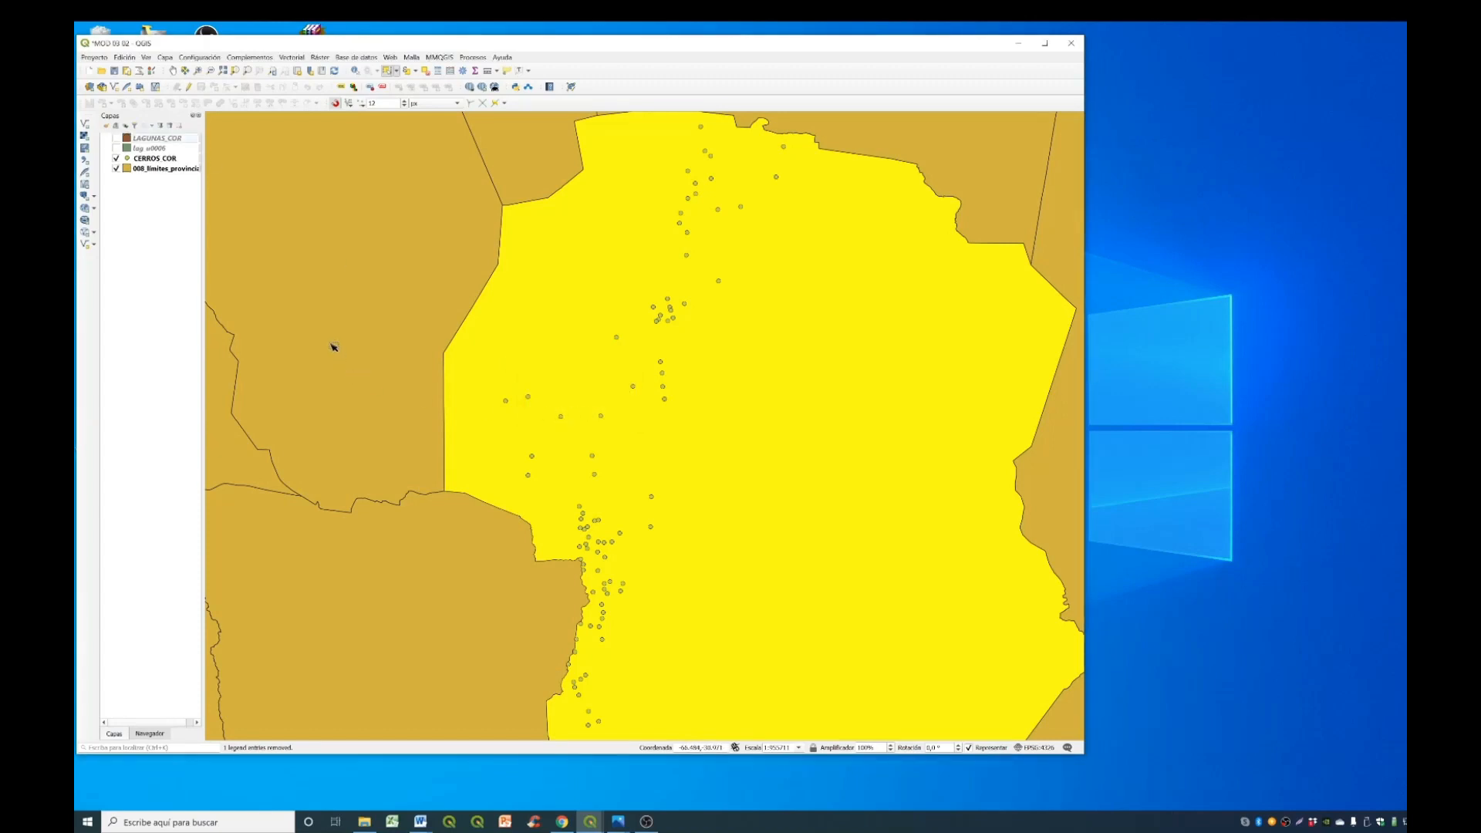
- Move CERROS_COR to the top of the layer order and deselect the selected province
mouse_move(157, 158)
left_mouse_down()
mouse_move(156, 140)
mouse_move(162, 188)
mouse_move(169, 174)
left_mouse_up()
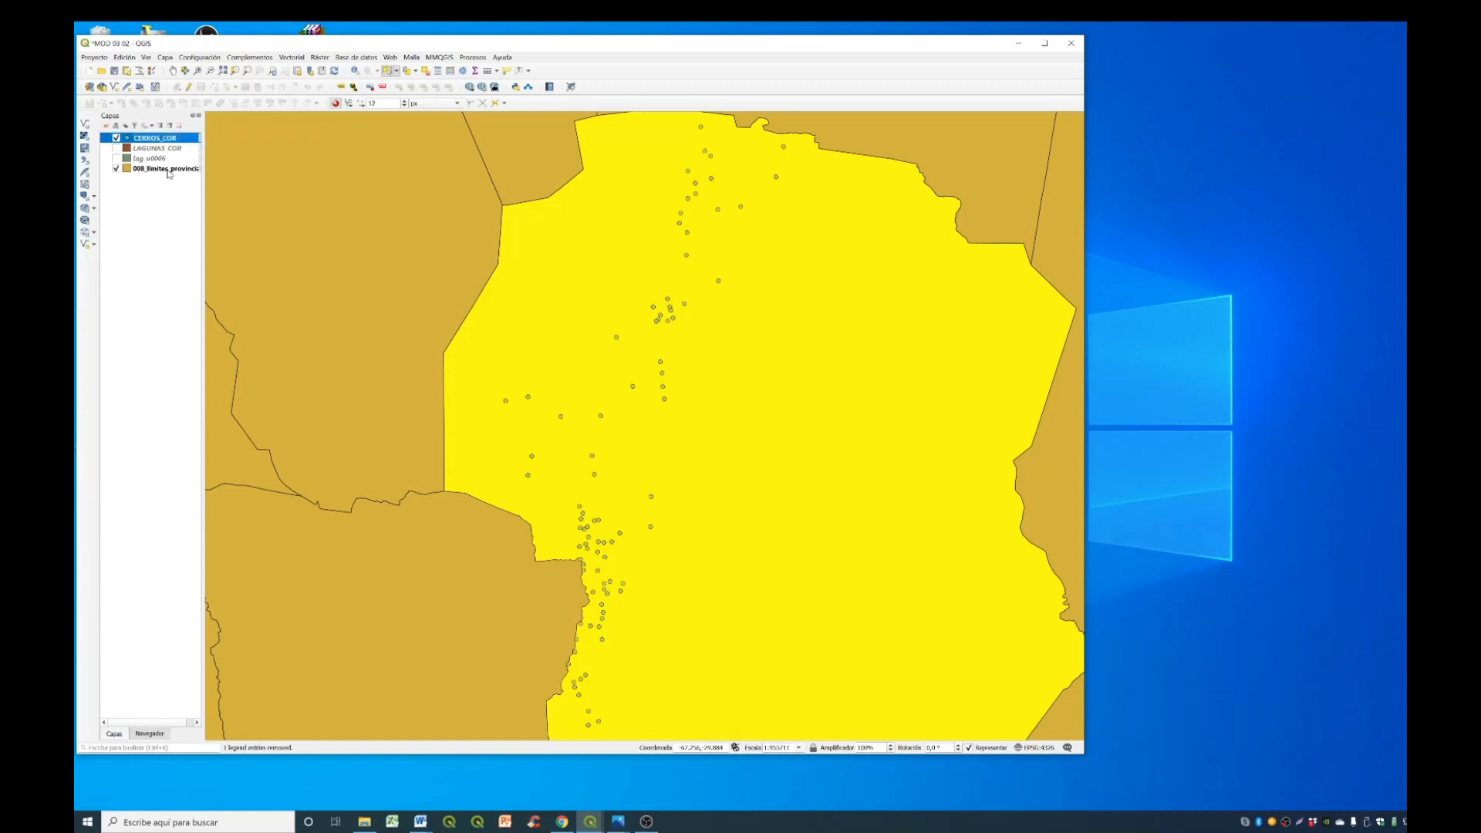
left_click(426, 73)
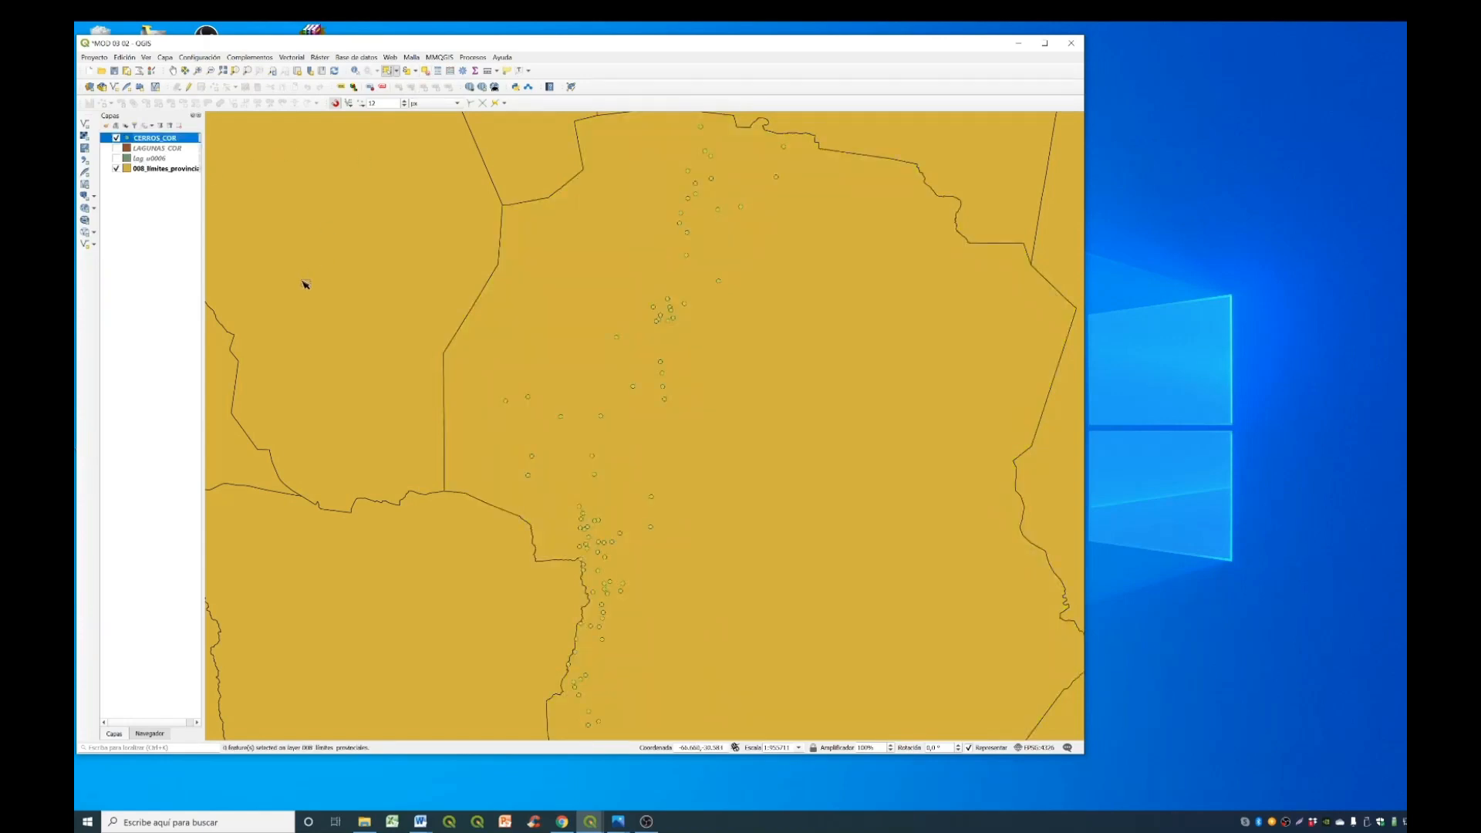
- In the CERROS_COR attribute table, calculate a new decimal field LONGITUD with length 10, precision 4 and the expression $x
right_click(173, 139)
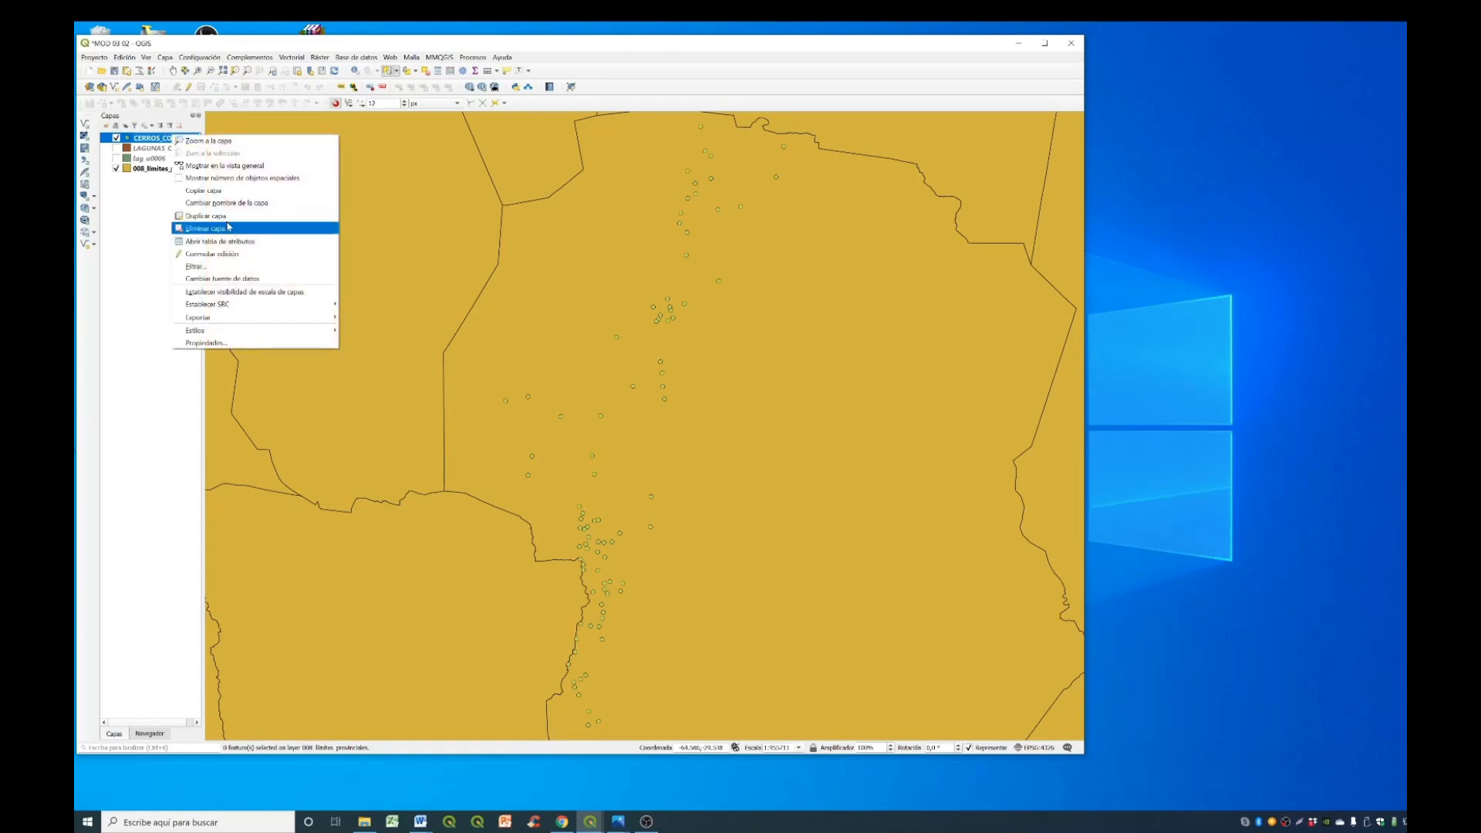
left_click(220, 241)
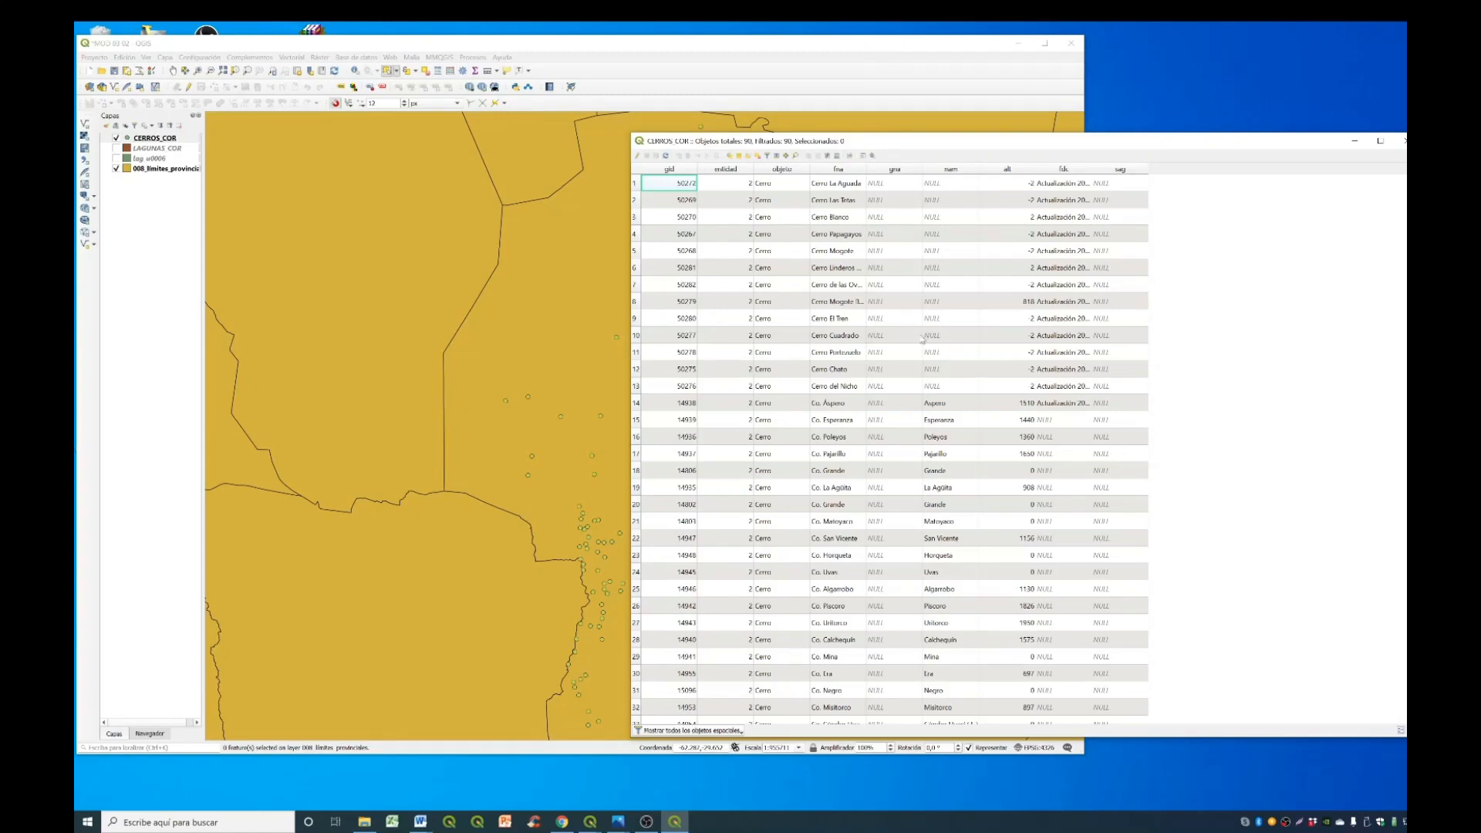
left_click(838, 157)
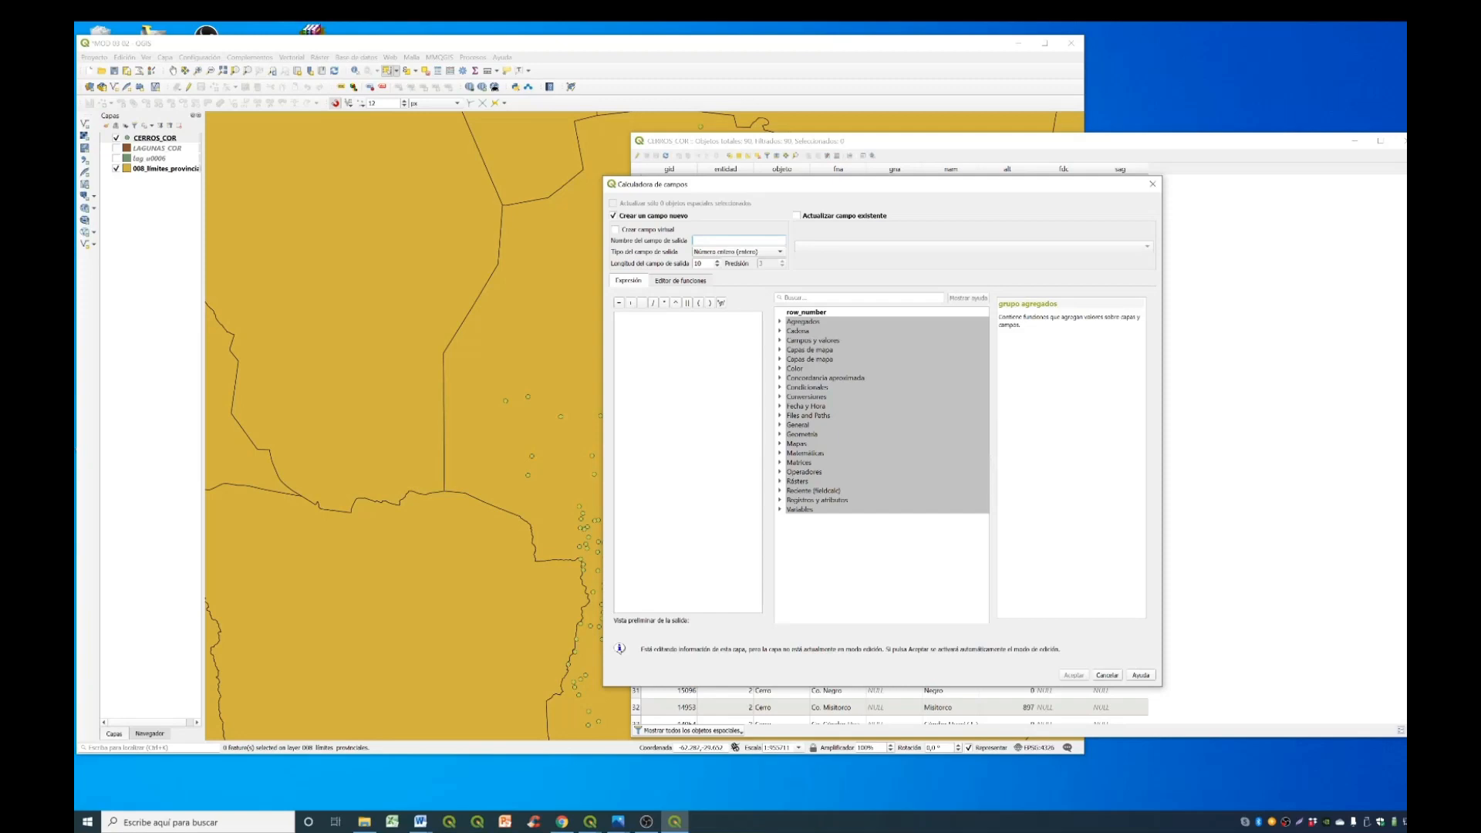
type("LON")
key("BackSpace")
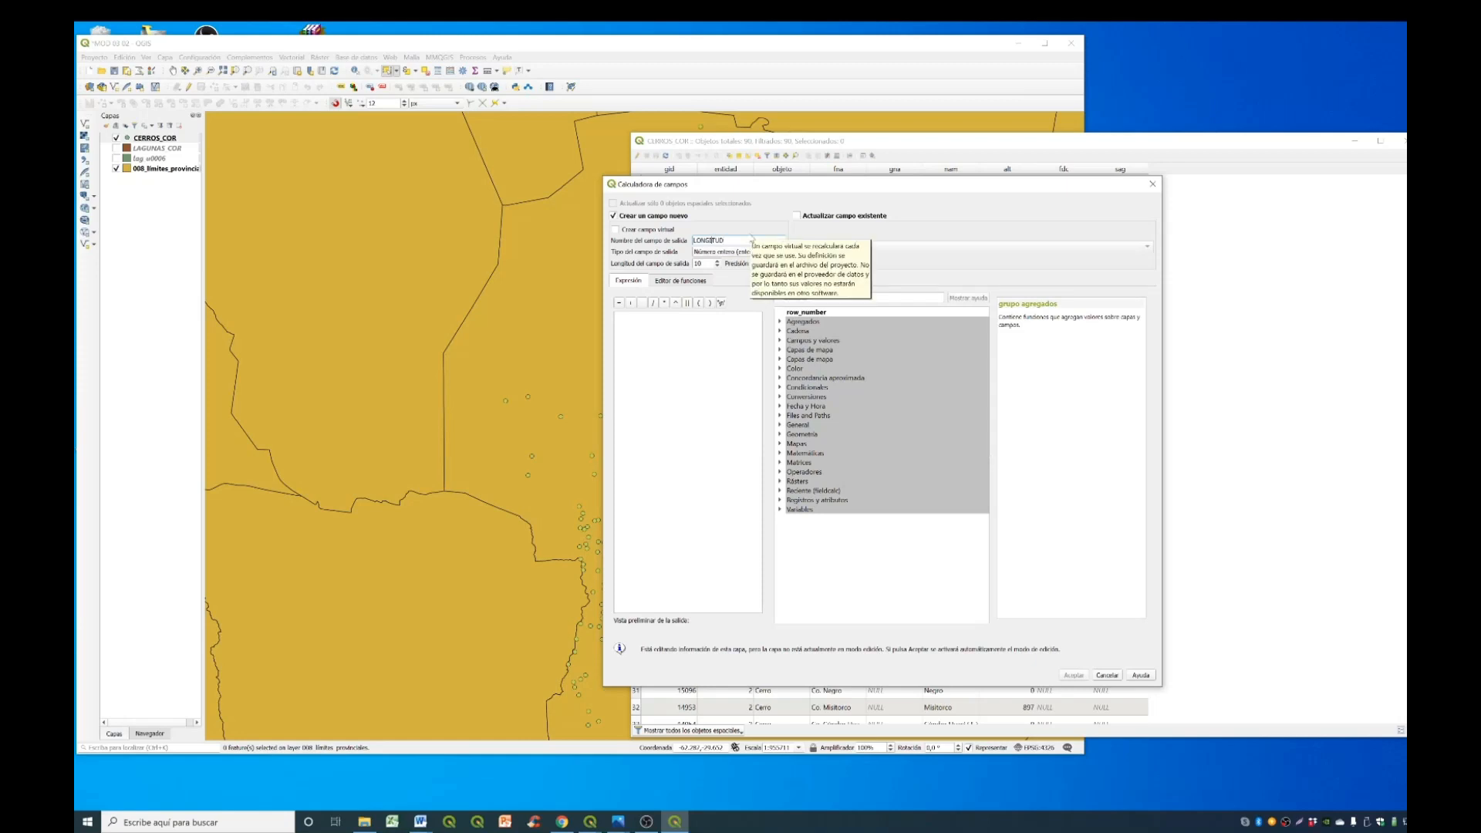
left_click(770, 252)
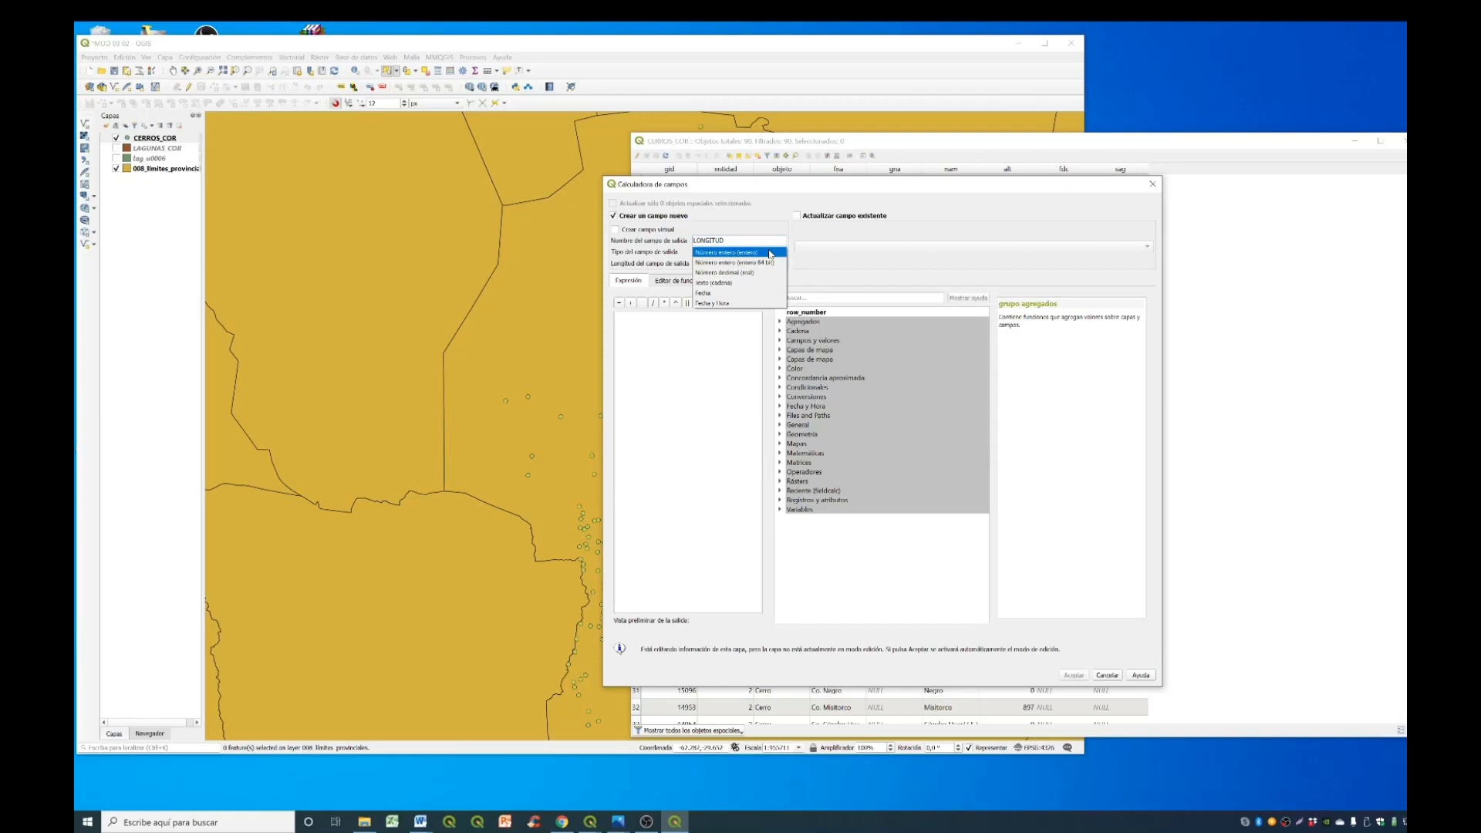
left_click(740, 273)
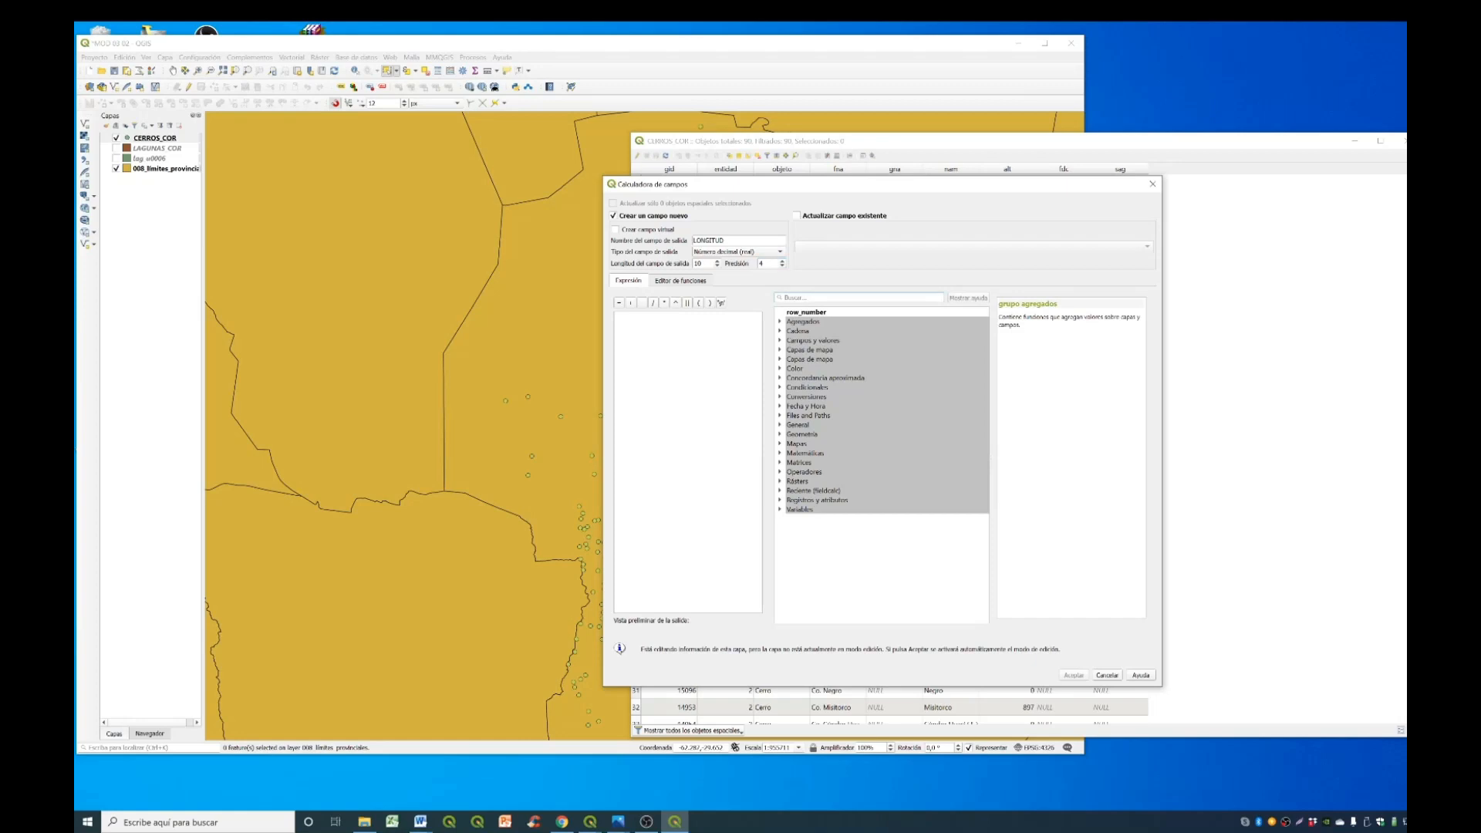
type("x")
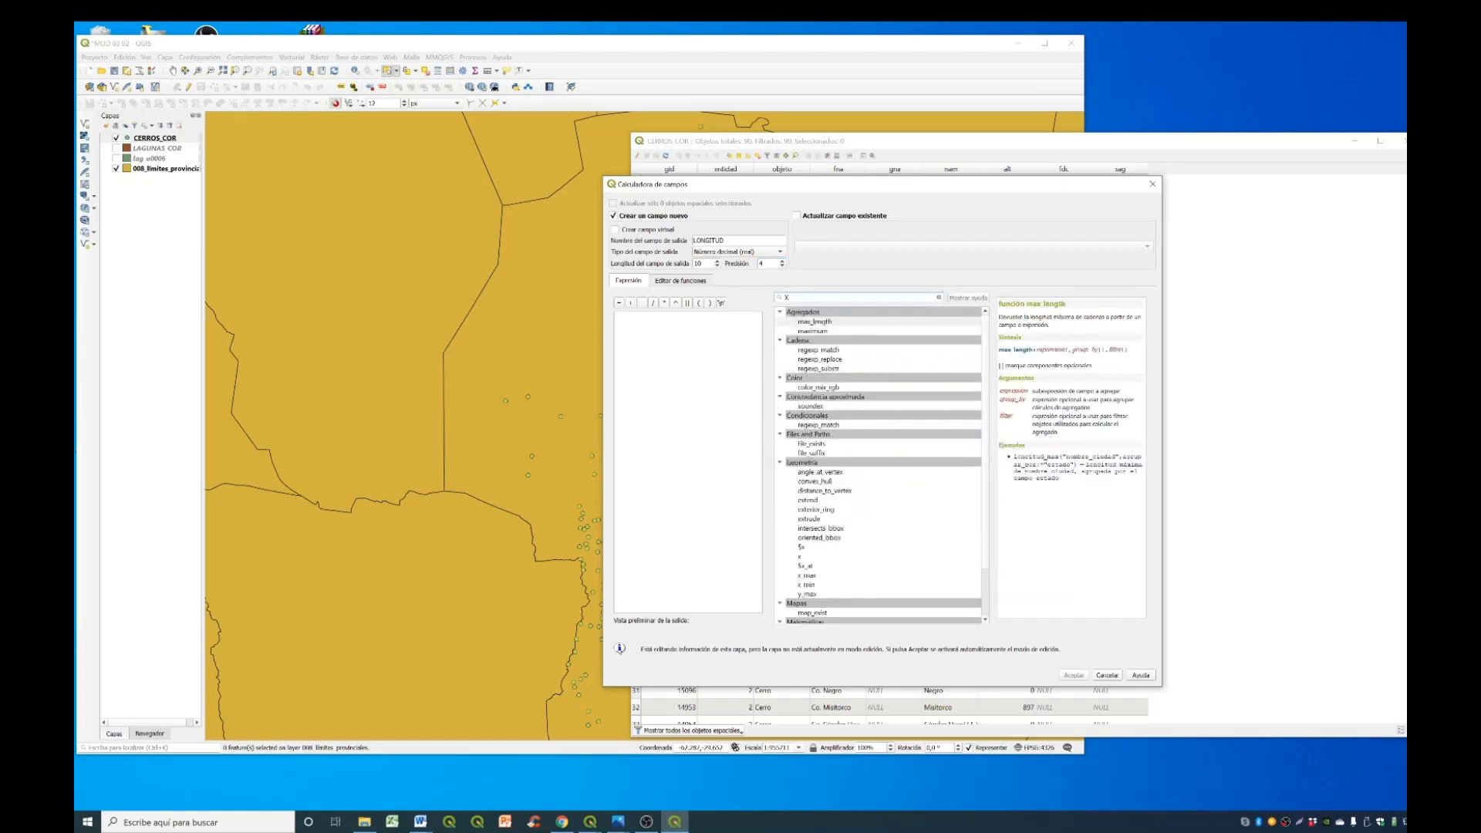
double_click(816, 548)
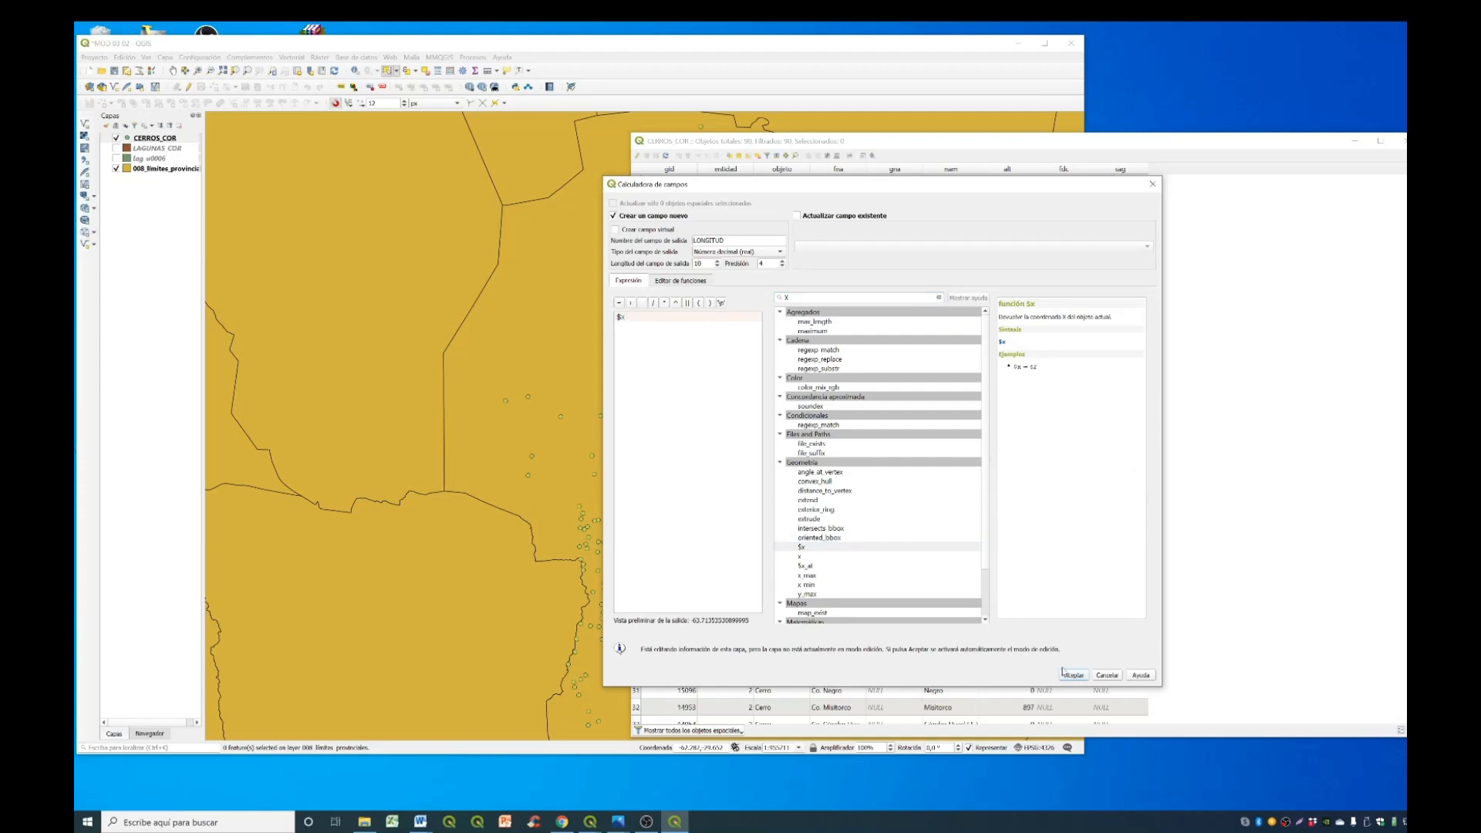
left_click(1074, 675)
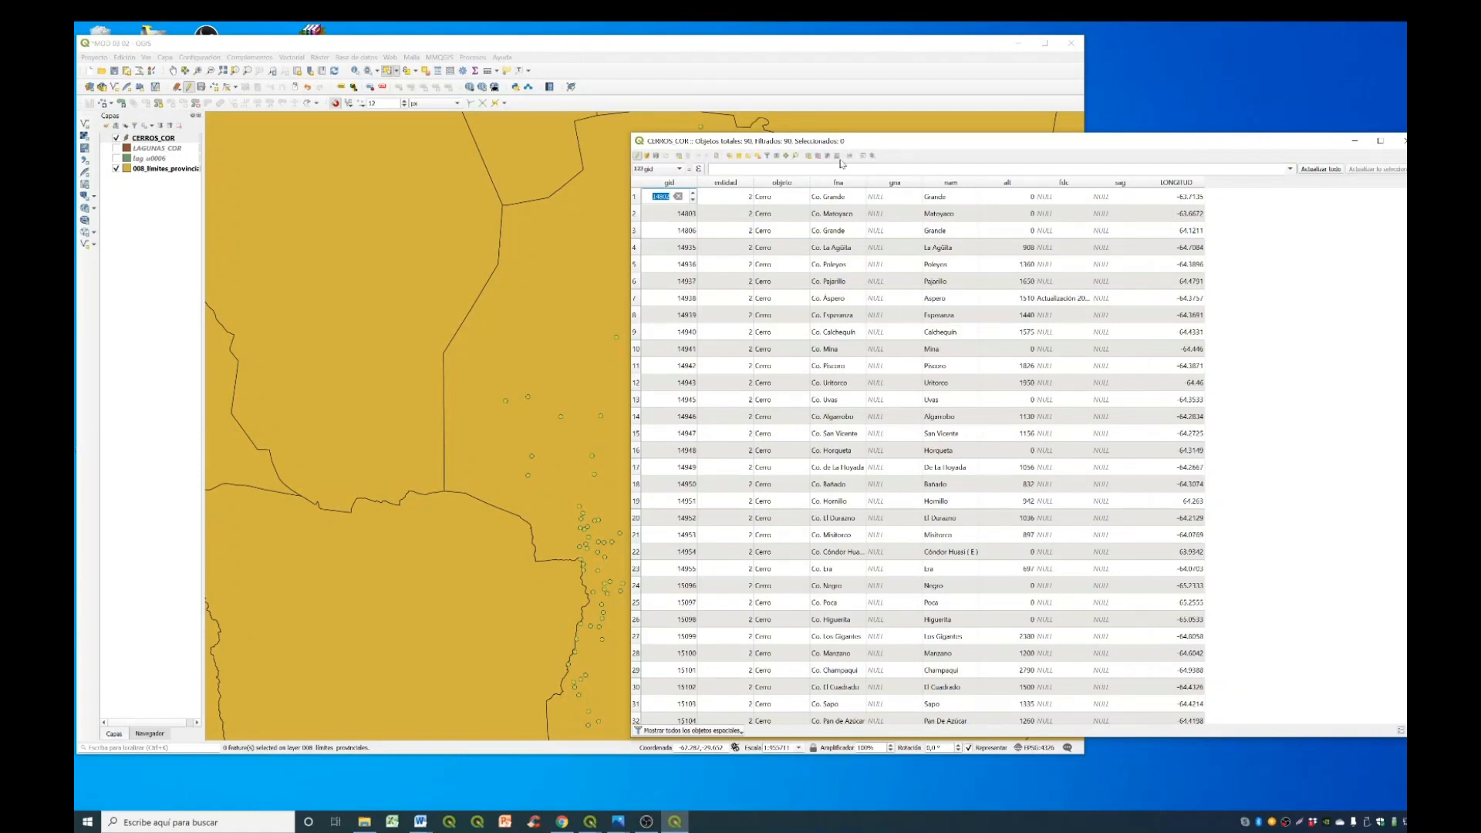
- Calculate a new decimal field LATITUD in CERROS_COR with length 10, precision 4 and the expression $y
left_click(837, 155)
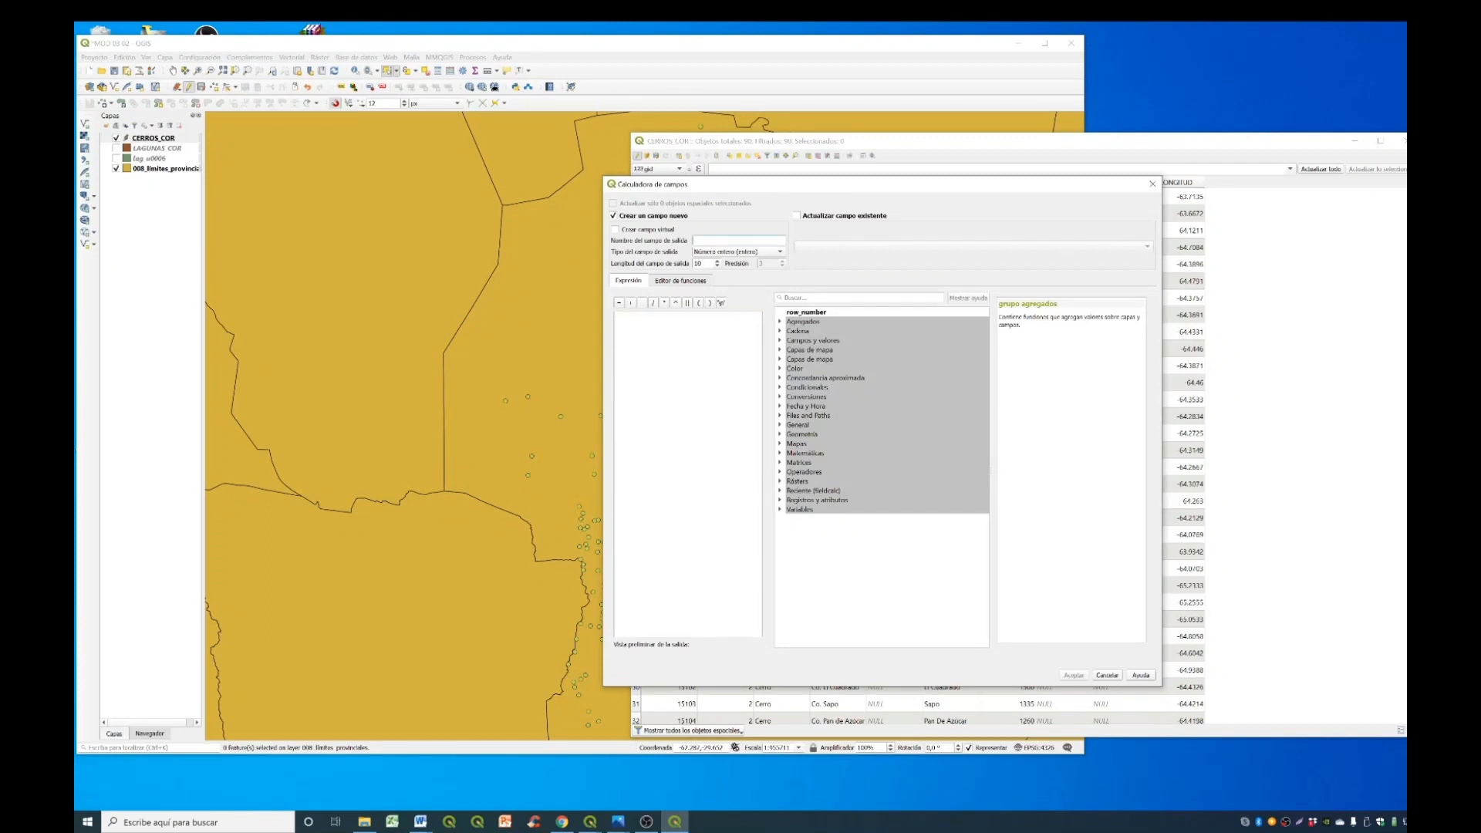
type("LATITUD")
left_click(736, 252)
left_click(729, 261)
left_click(784, 264)
type("y")
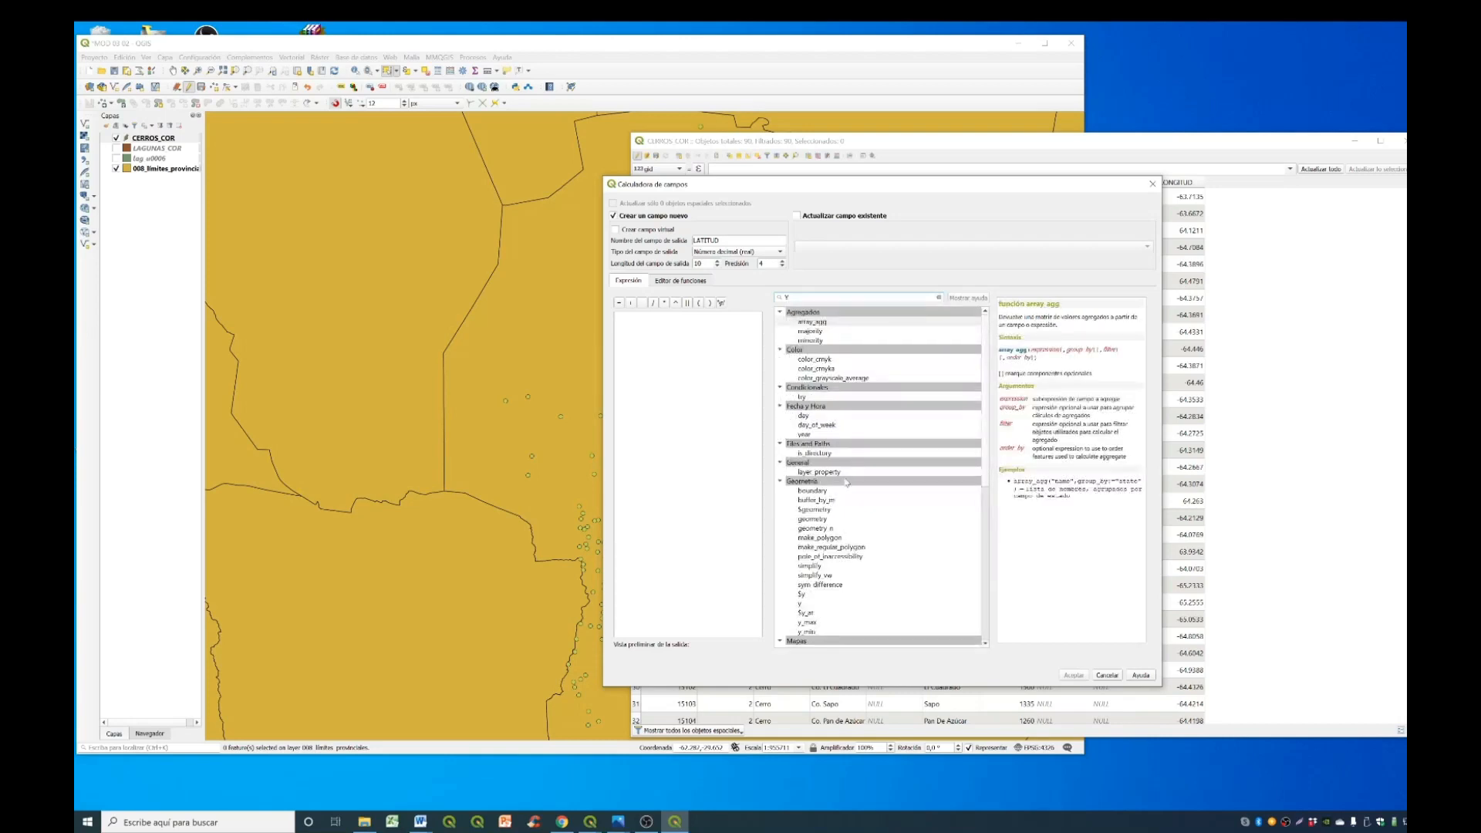
double_click(802, 594)
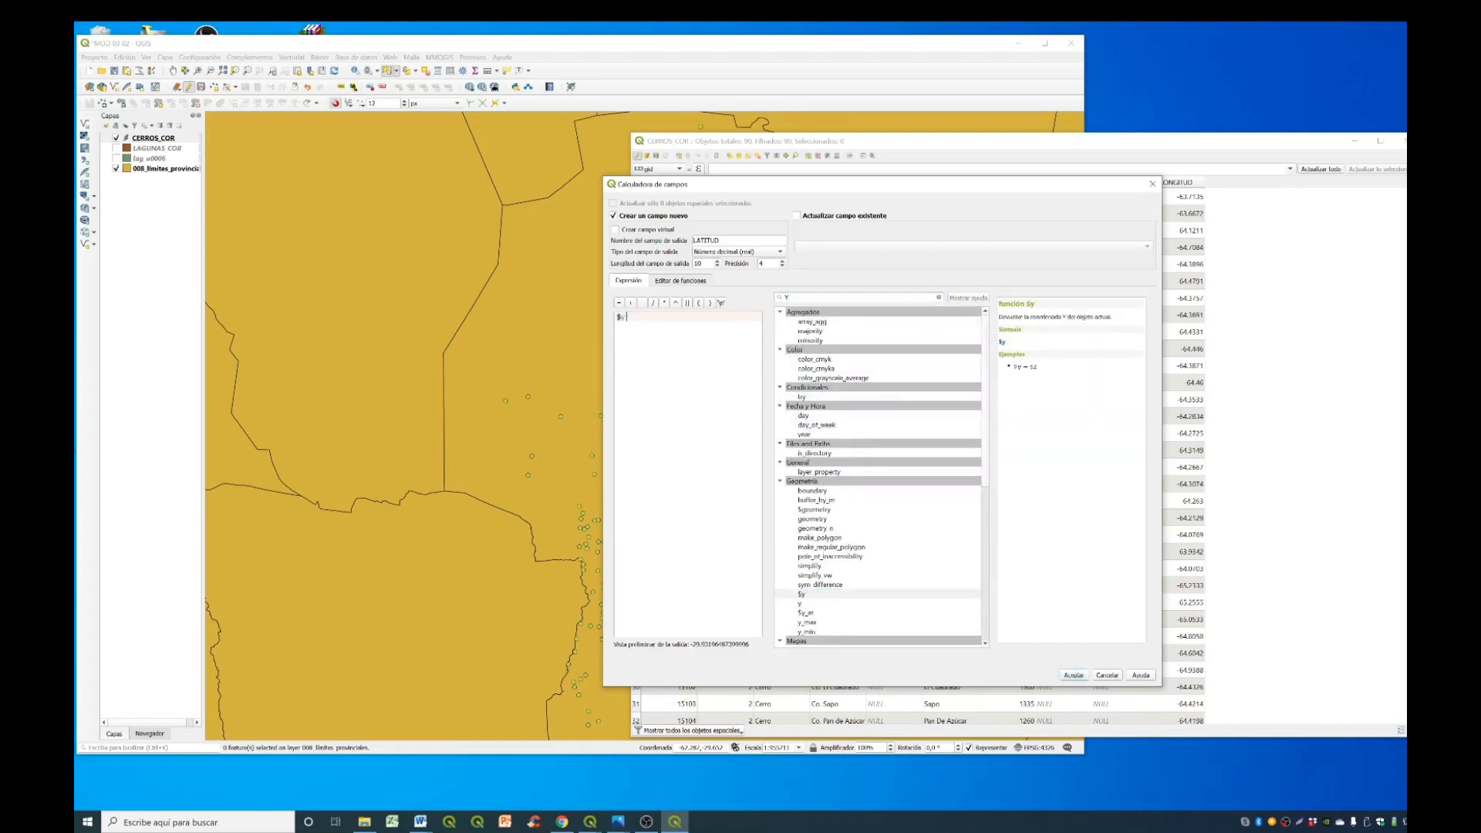
left_click(1071, 676)
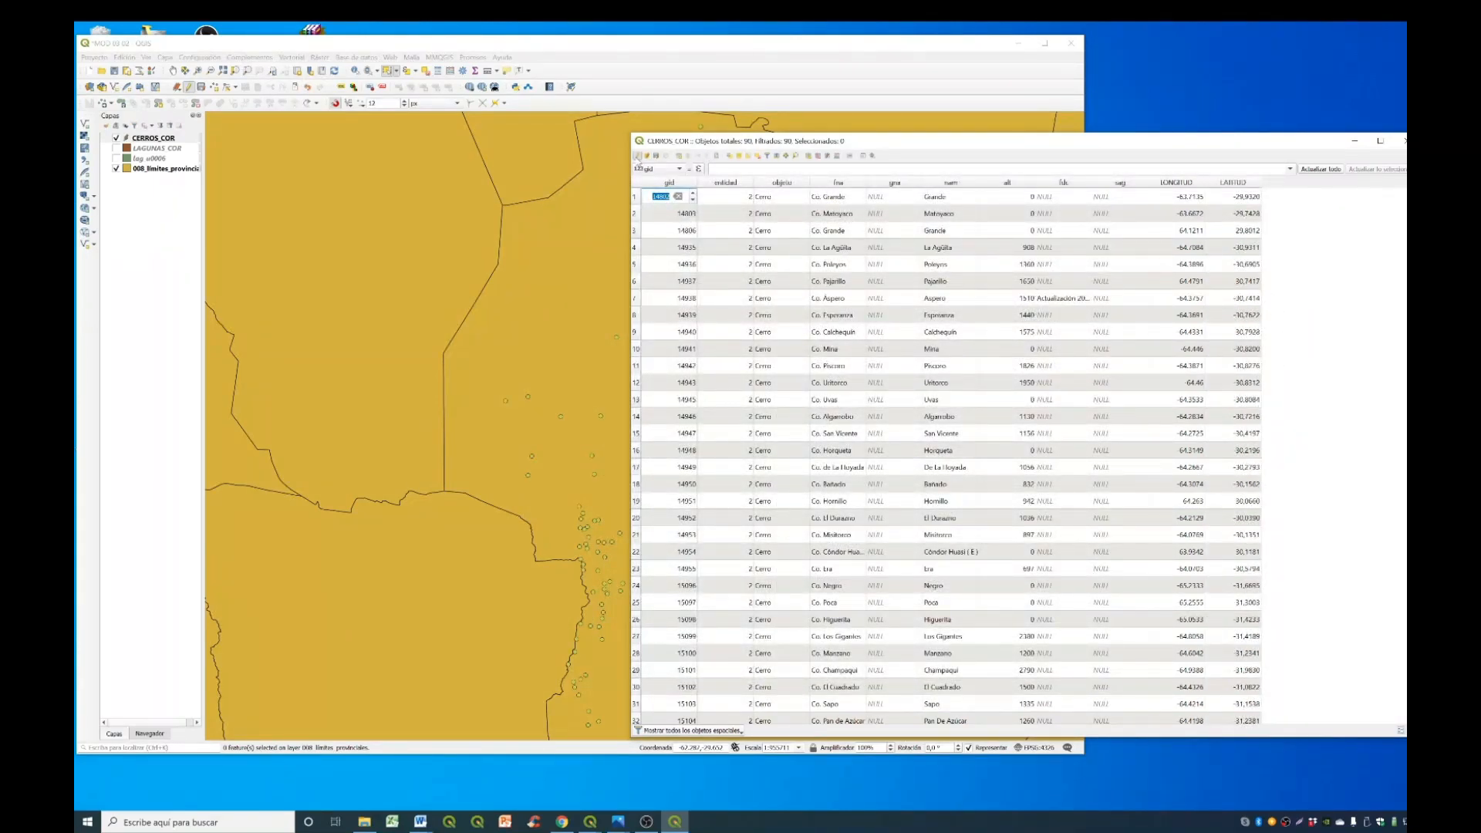
- Stop editing CERROS_COR, save the changes and close its attribute table
left_click(637, 155)
left_click(799, 431)
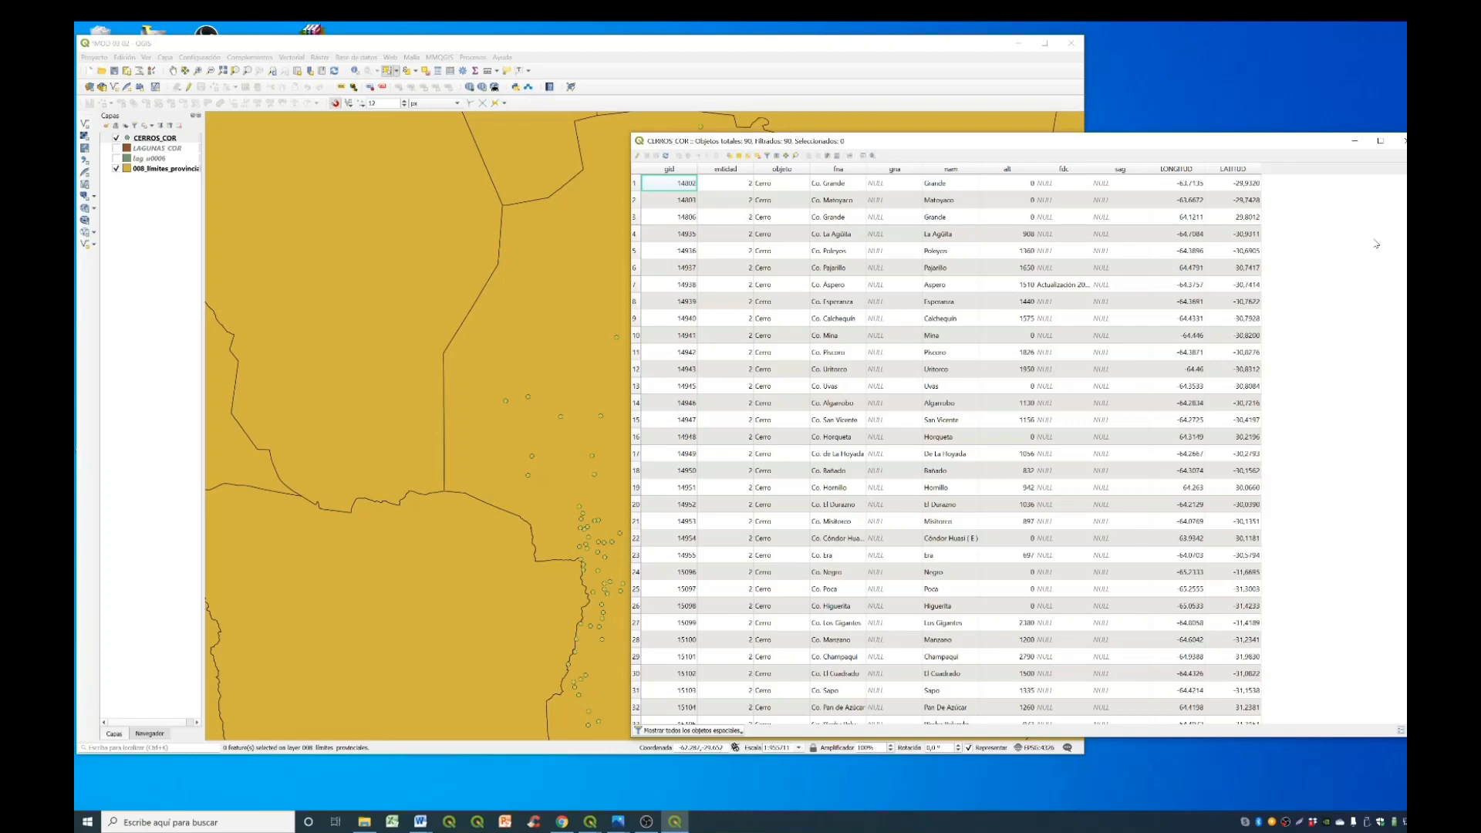
left_click(1403, 141)
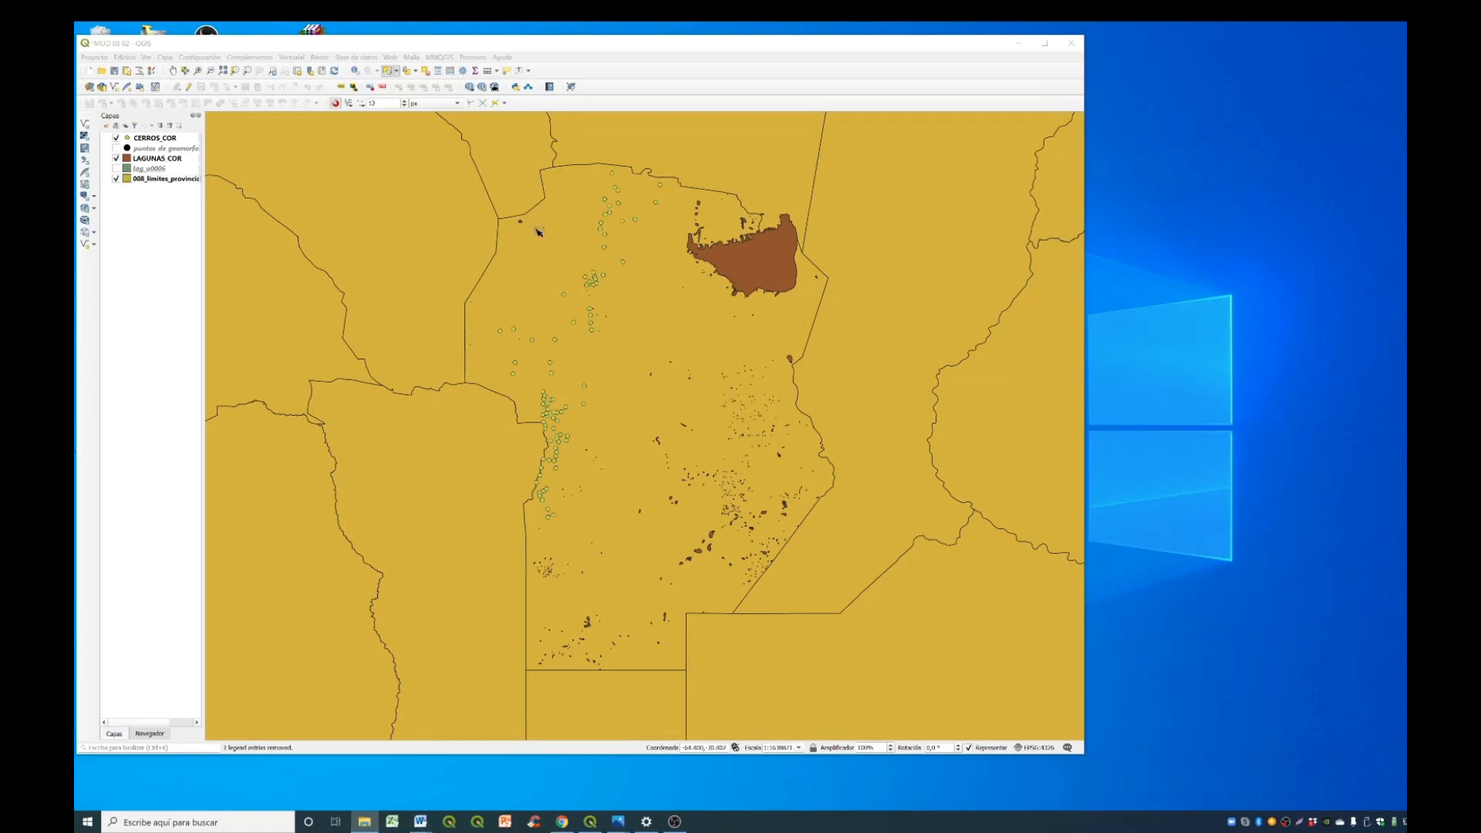
- Add the ESRI shapefile Deptos_CH from the INSUMOS\CHUBUT folder as a vector layer
left_click(91, 90)
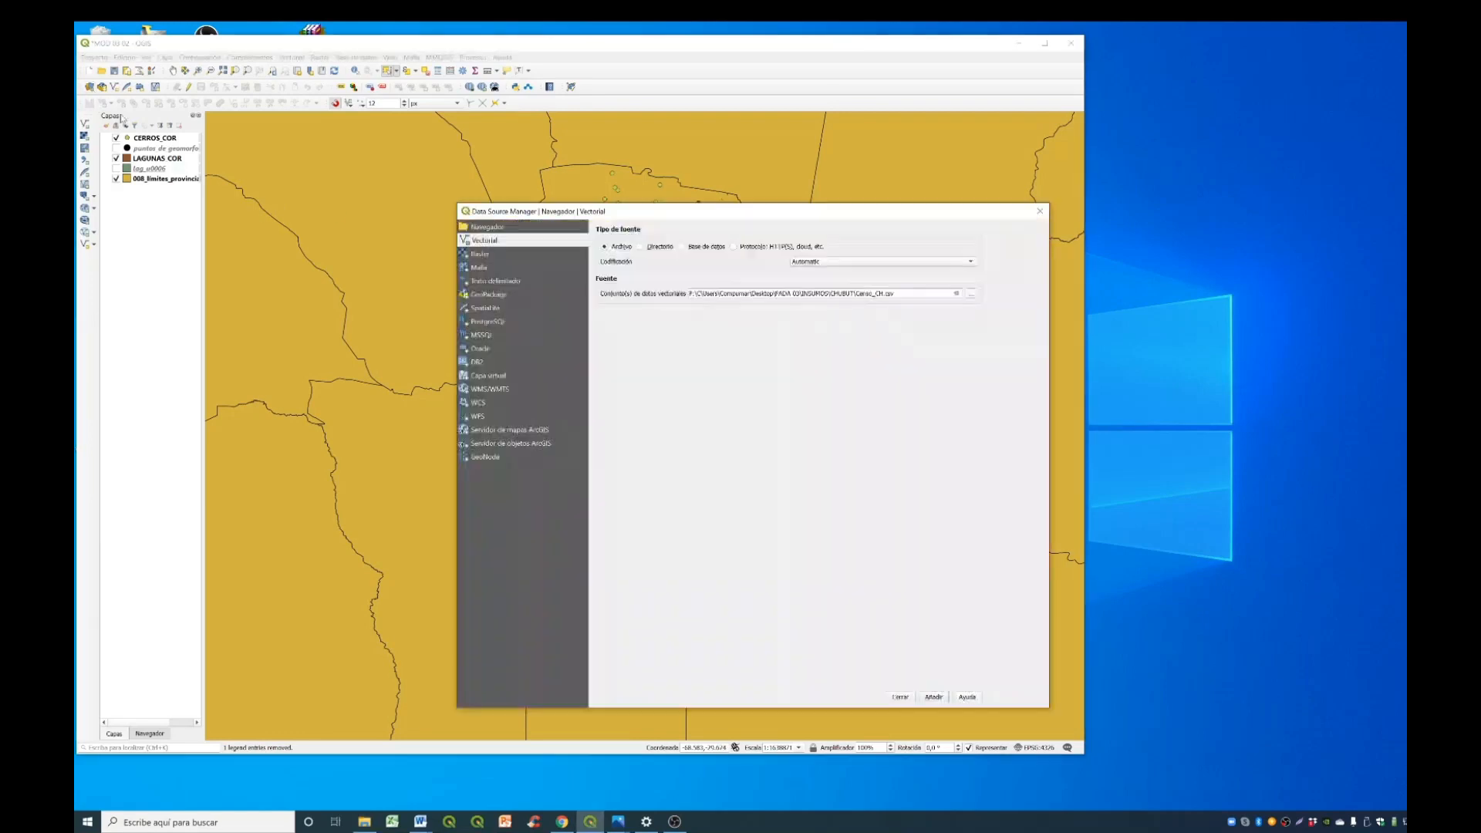
left_click(972, 296)
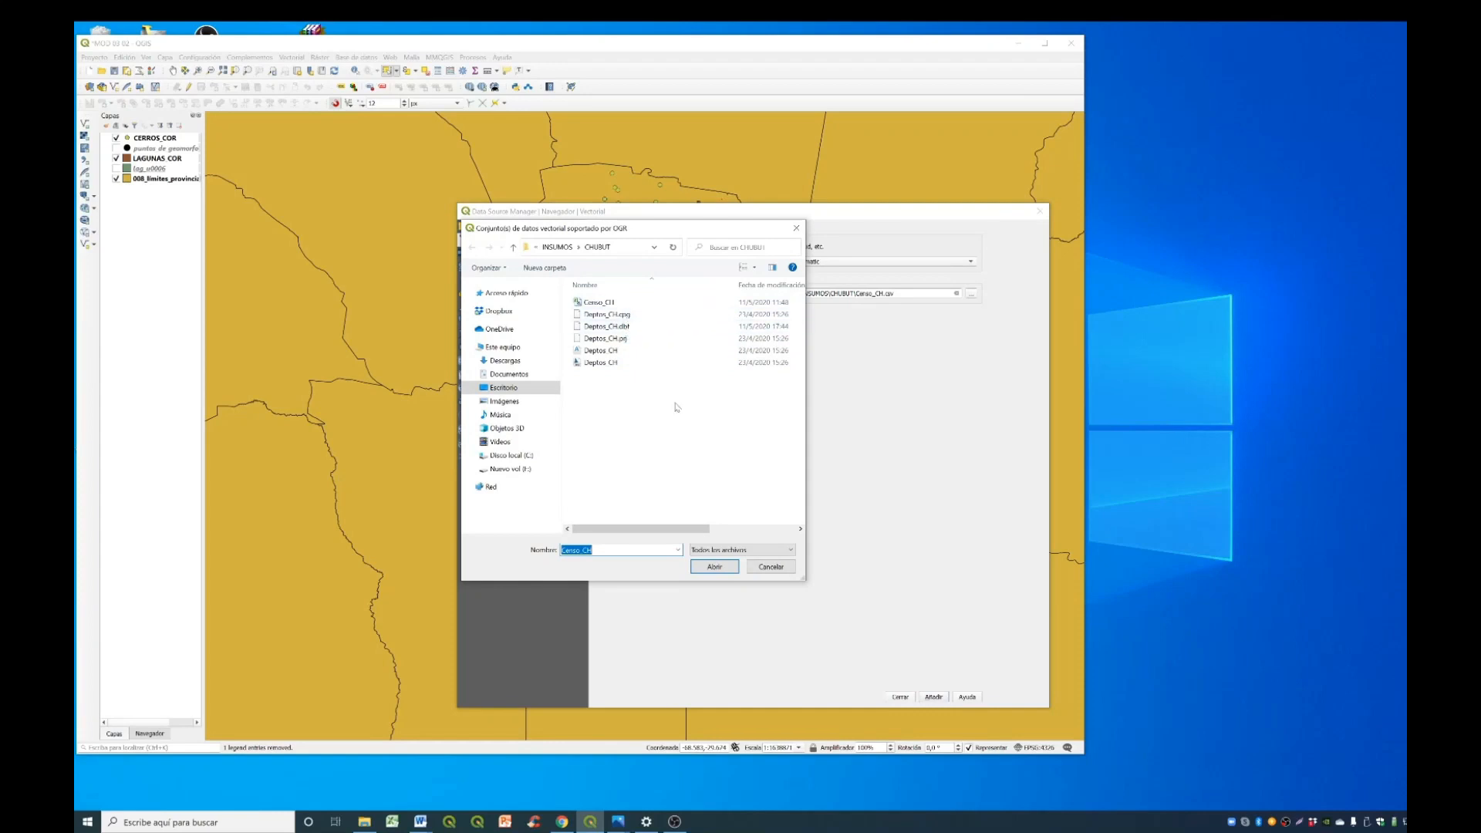
left_click(779, 550)
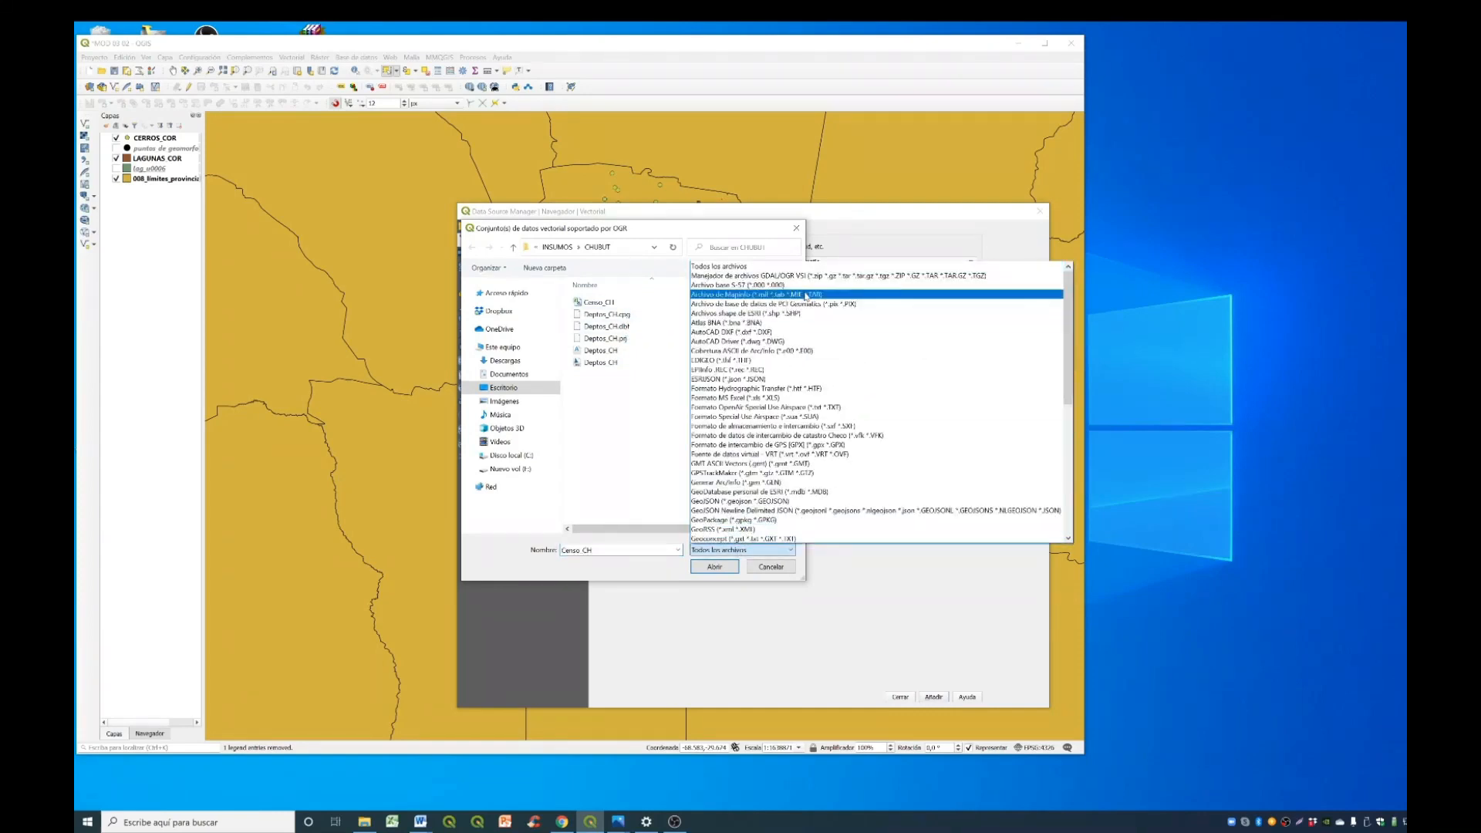
left_click(806, 313)
left_click(605, 303)
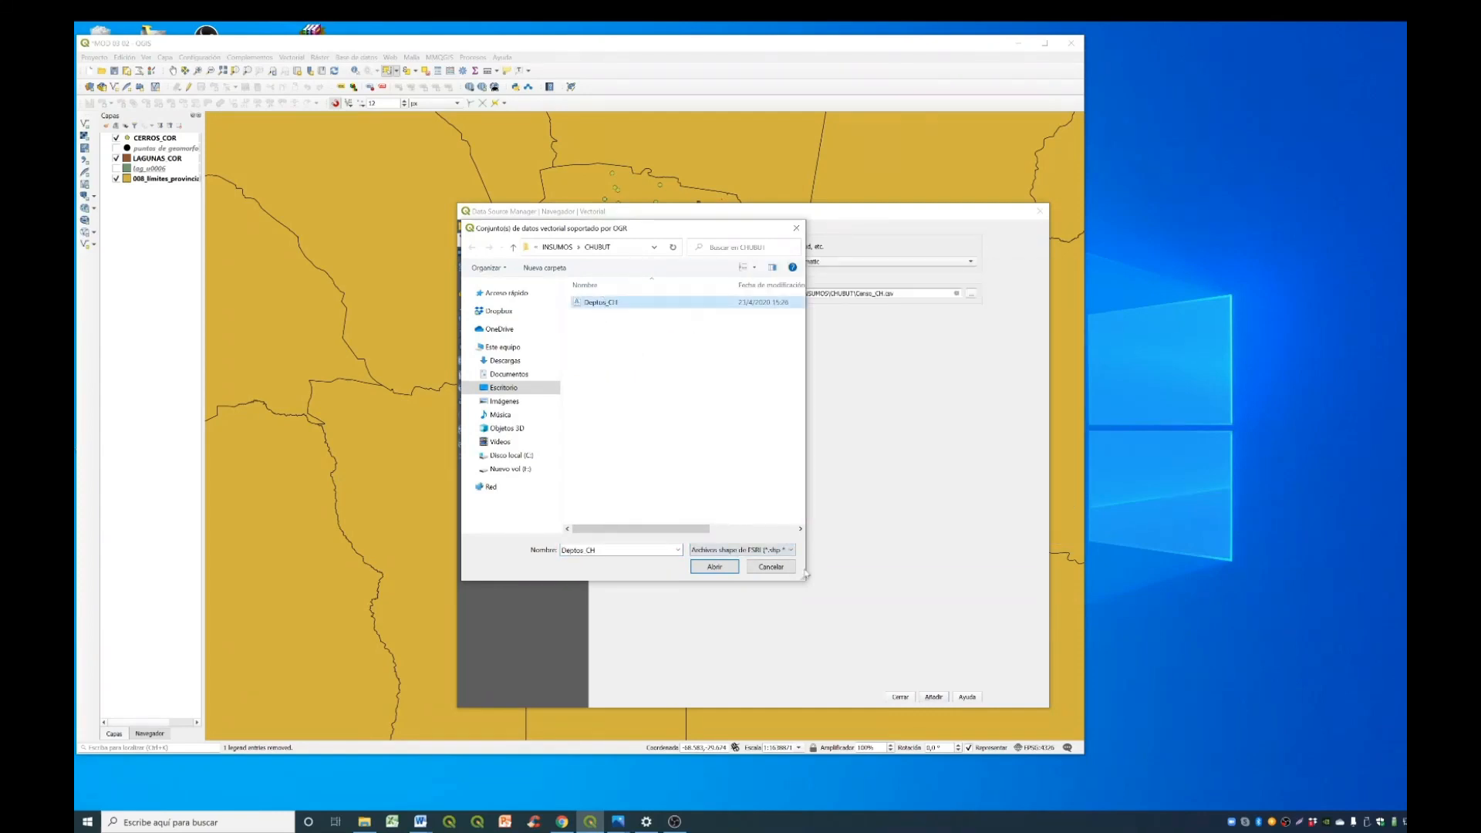
left_click(715, 567)
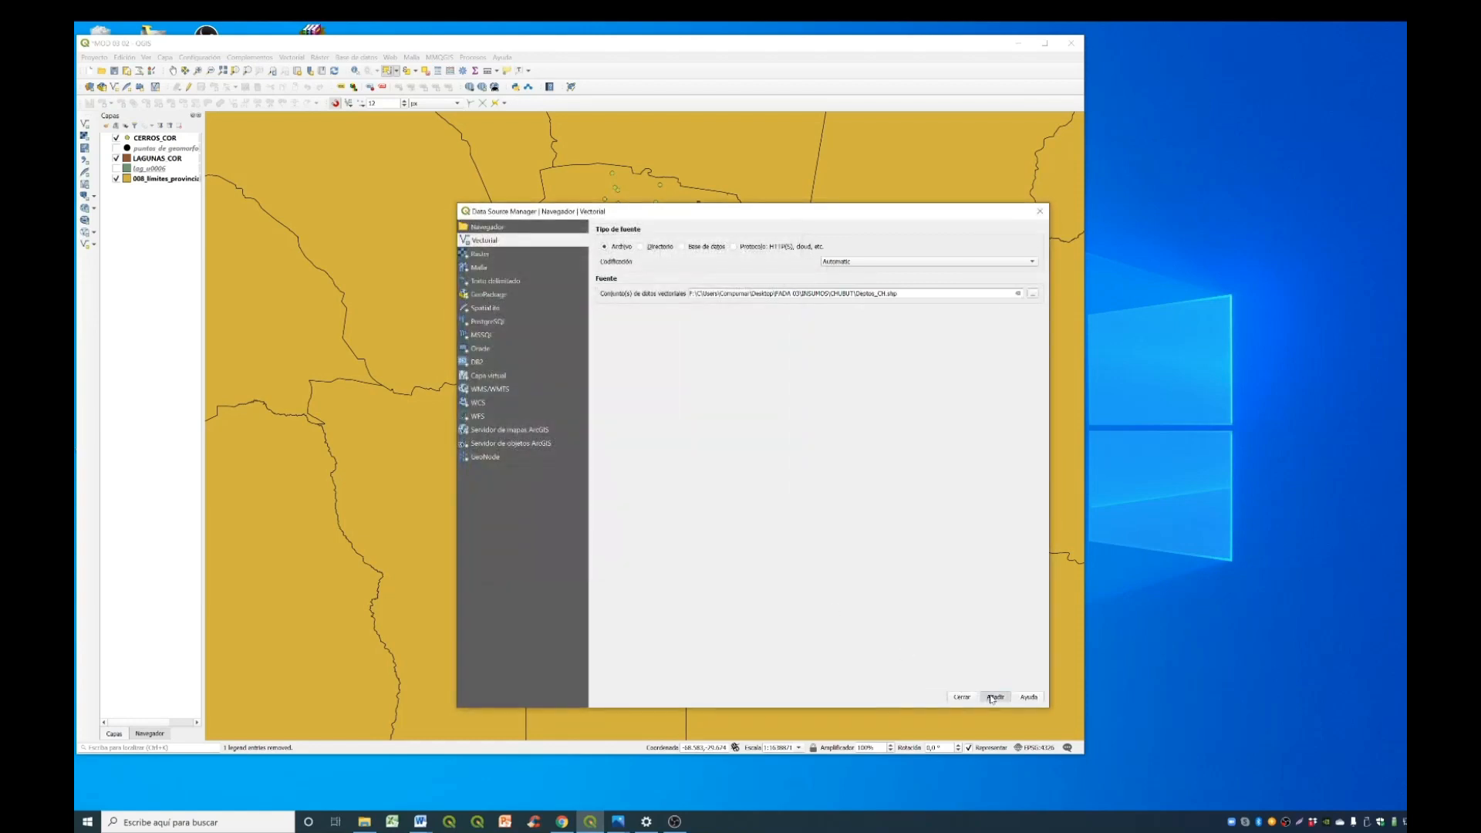
left_click(994, 697)
- Add the Censo_CH.csv table from the CHUBUT folder to the project and close the data source manager
left_click(1032, 293)
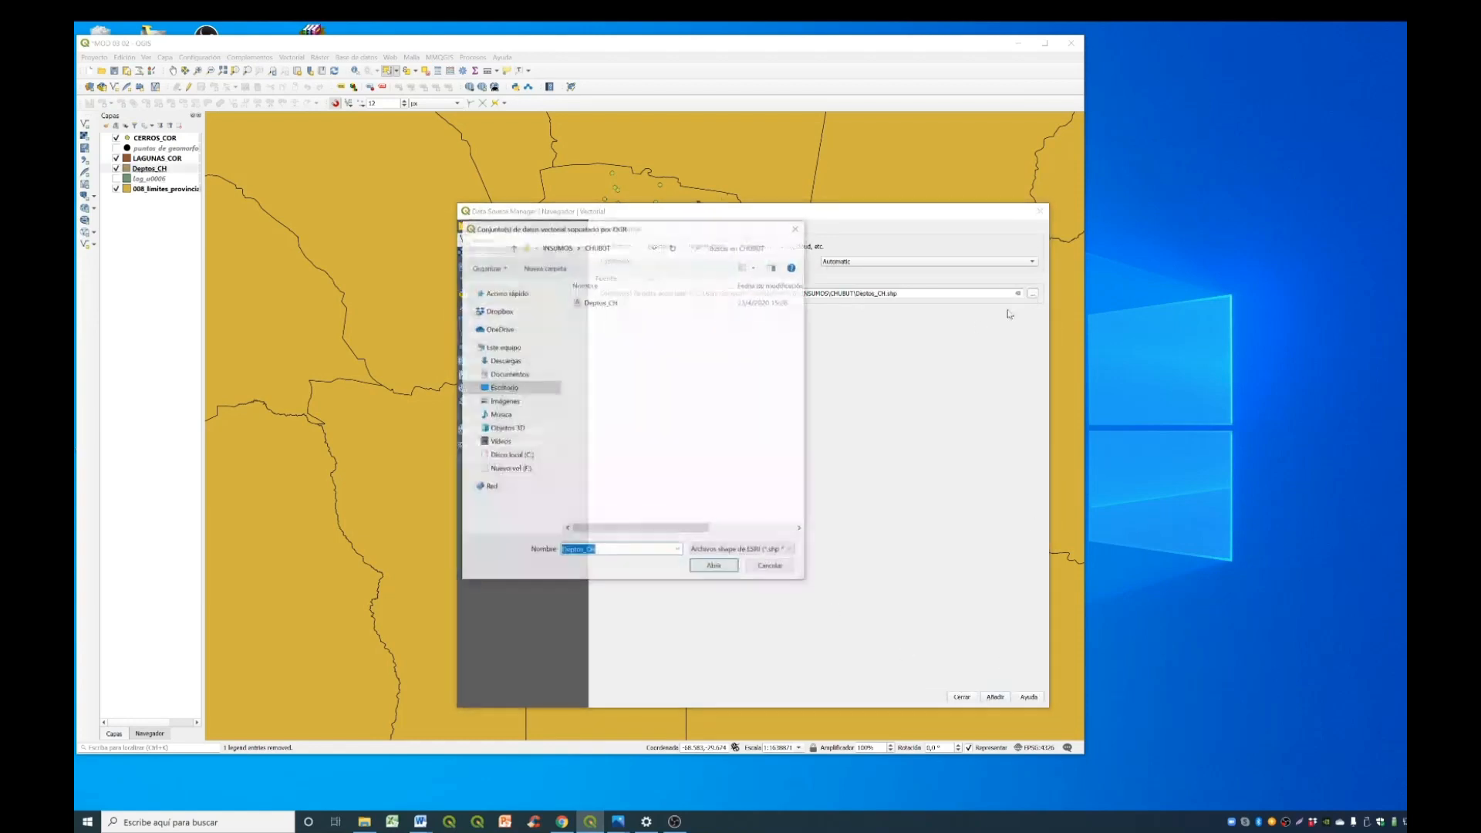
left_click(742, 549)
scroll(824, 330, "up", 2)
left_click(702, 268)
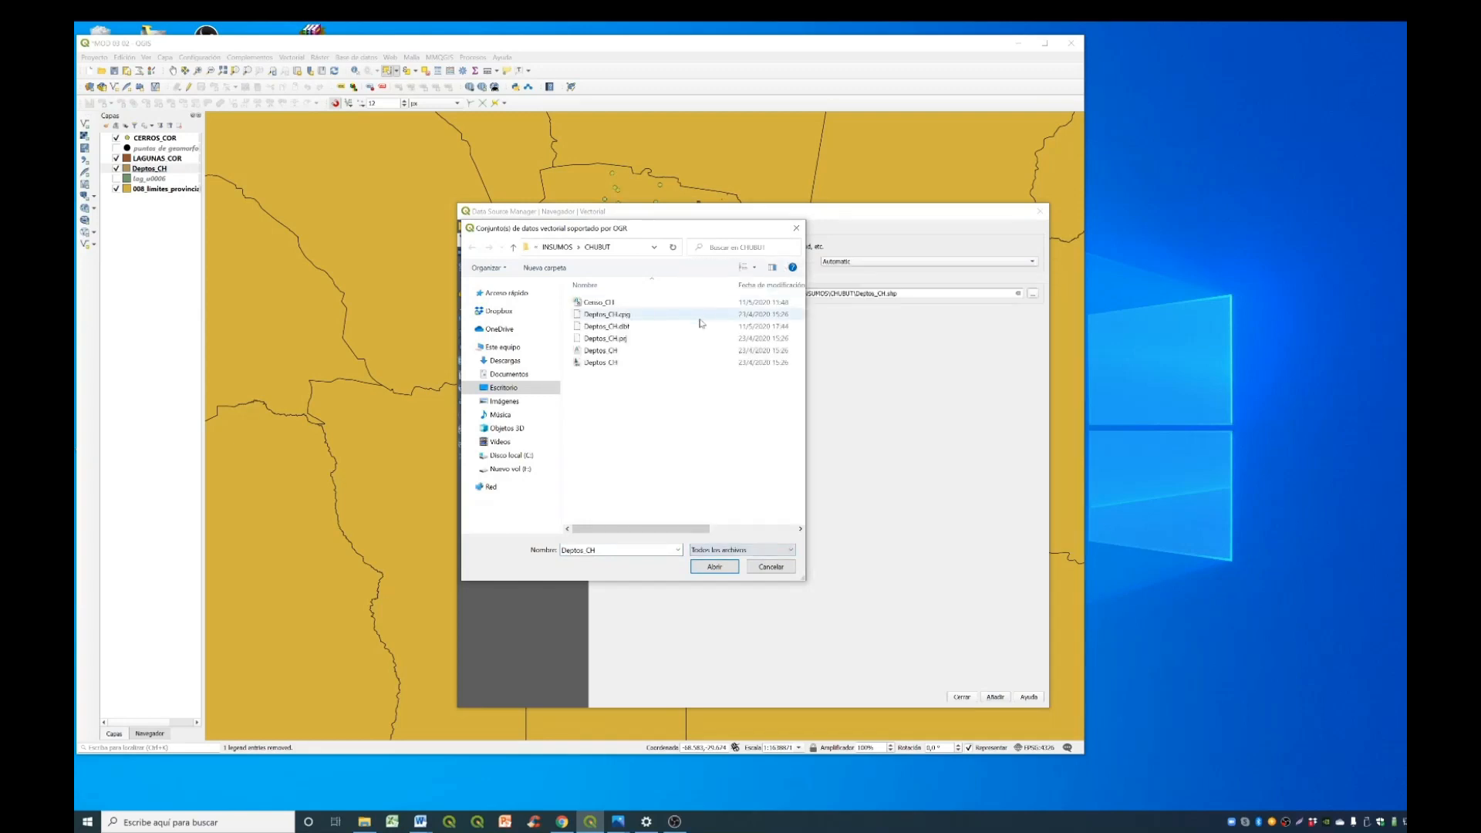
left_click(653, 304)
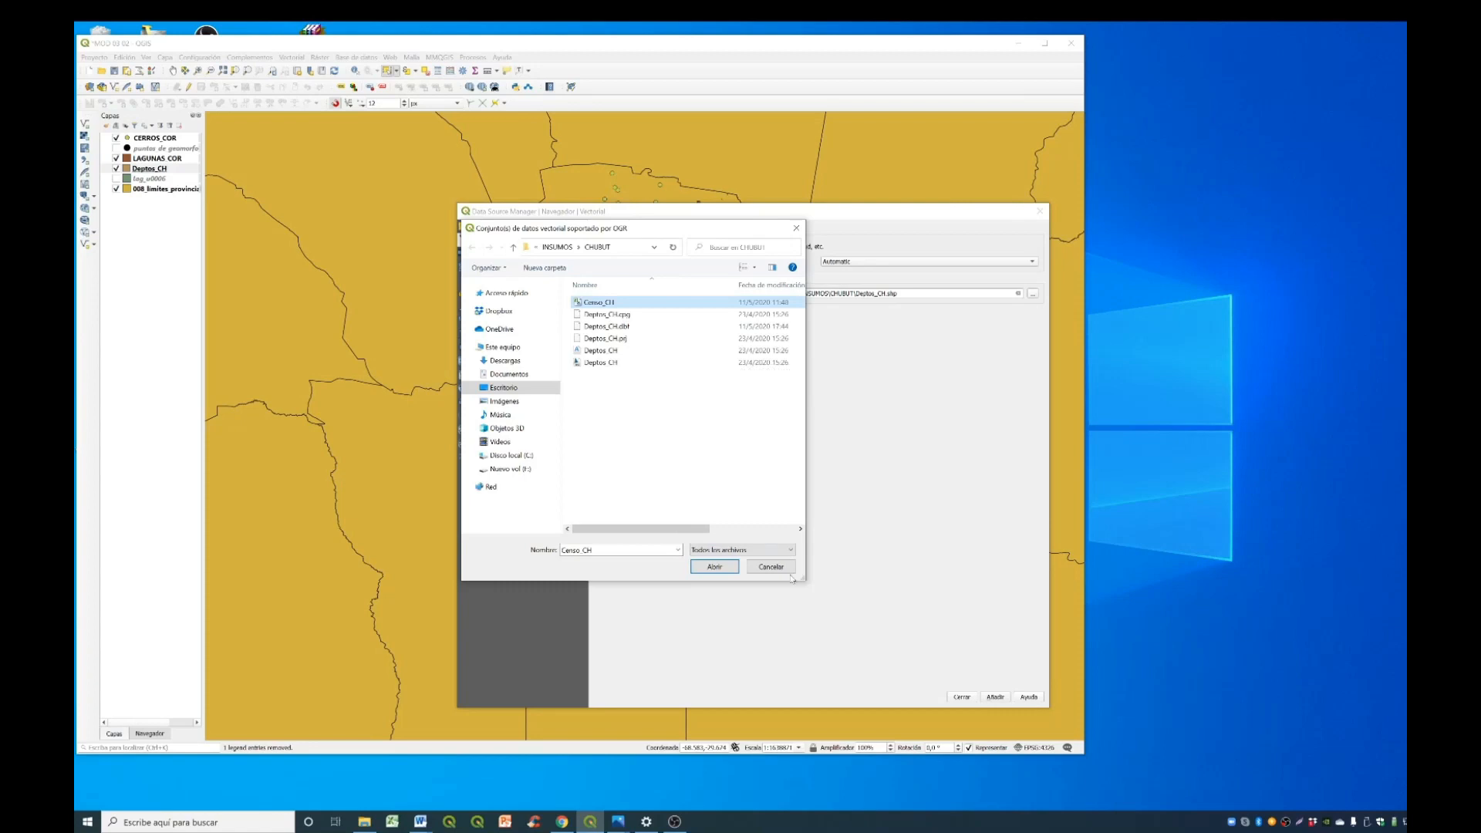
left_click(723, 568)
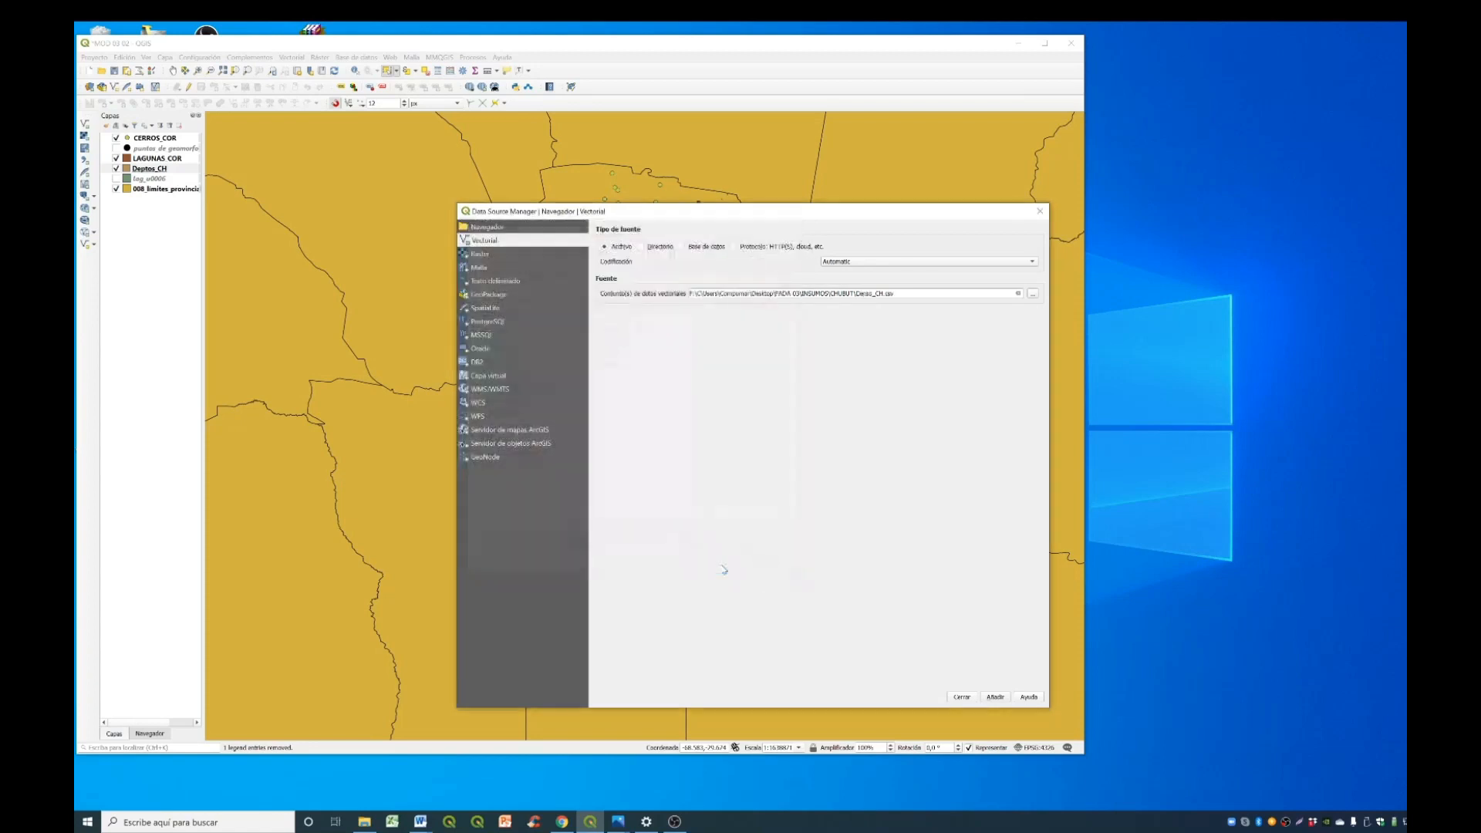
left_click(997, 698)
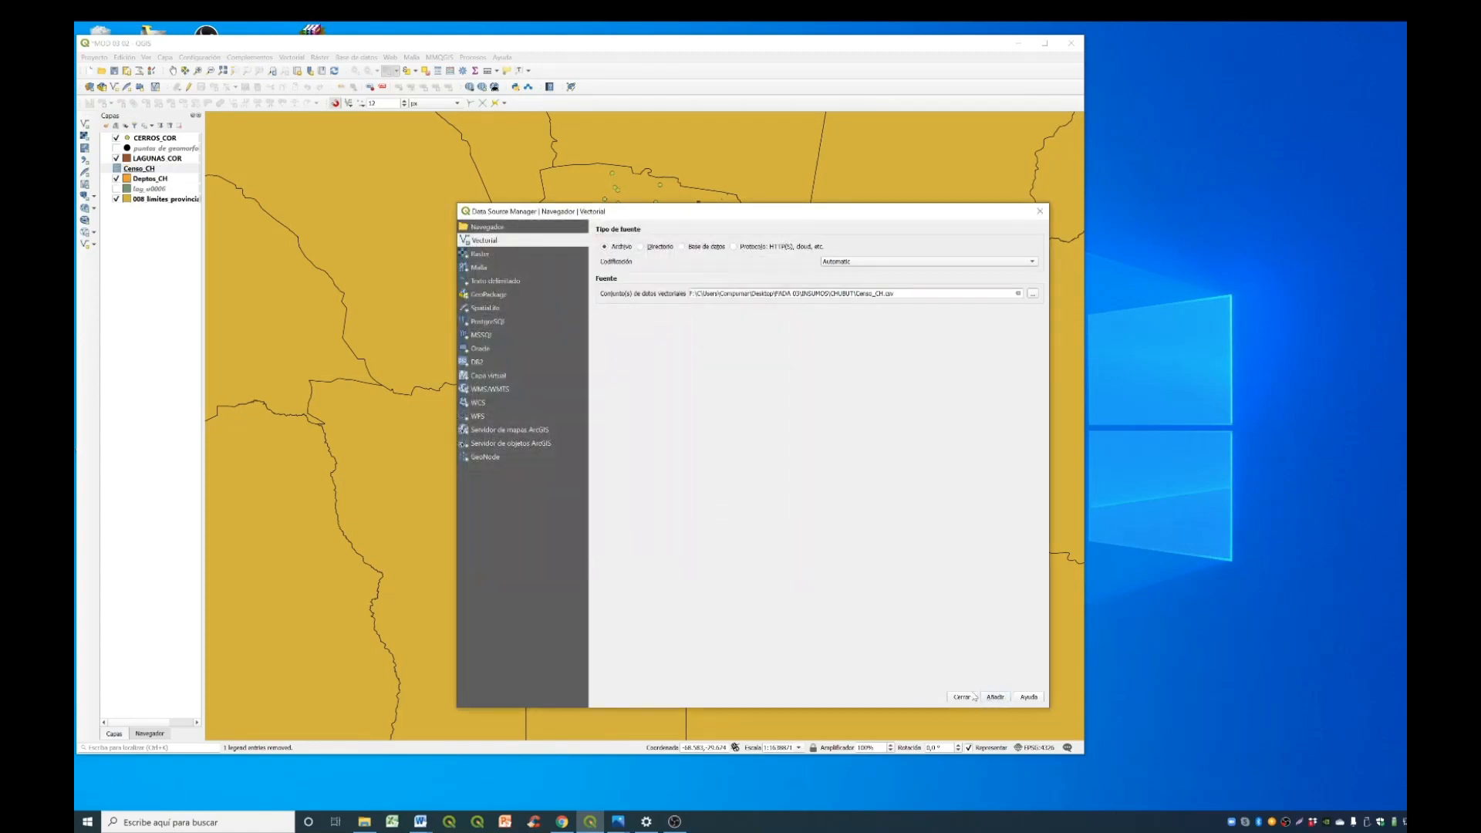
left_click(960, 698)
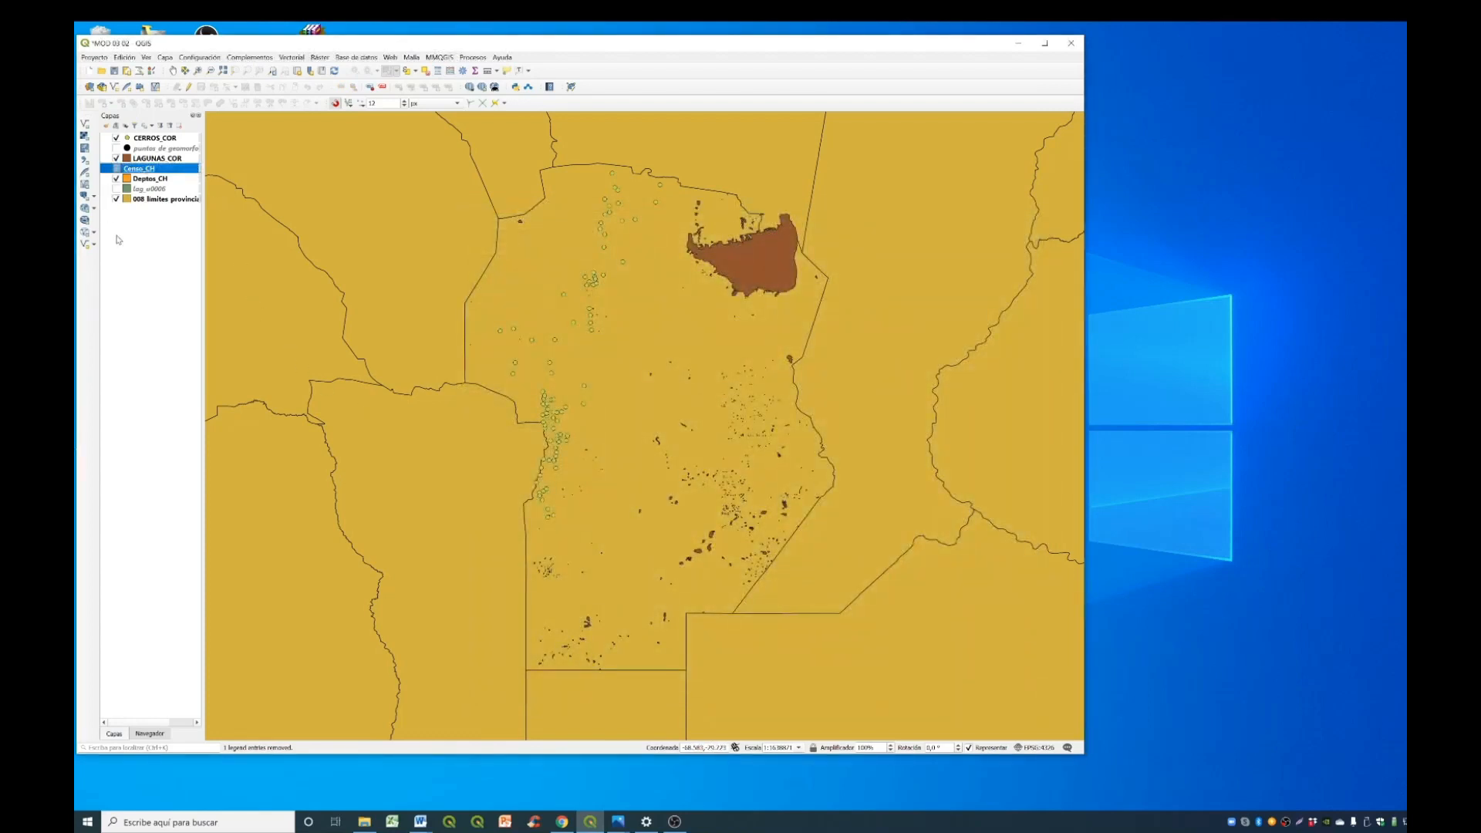
- Zoom the map to the Deptos_CH layer and open its attribute table
left_click(177, 182)
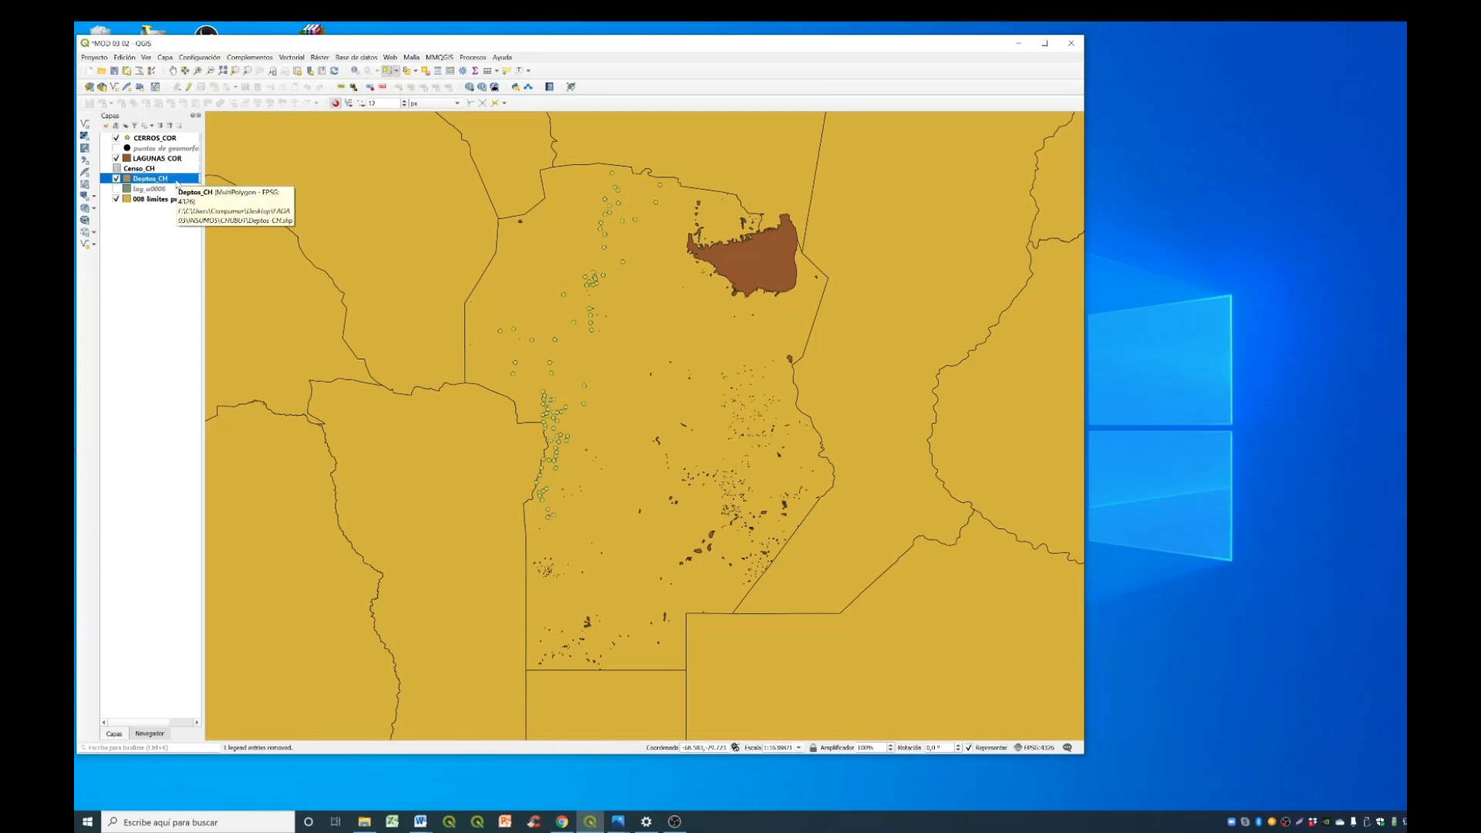
right_click(178, 183)
left_click(210, 194)
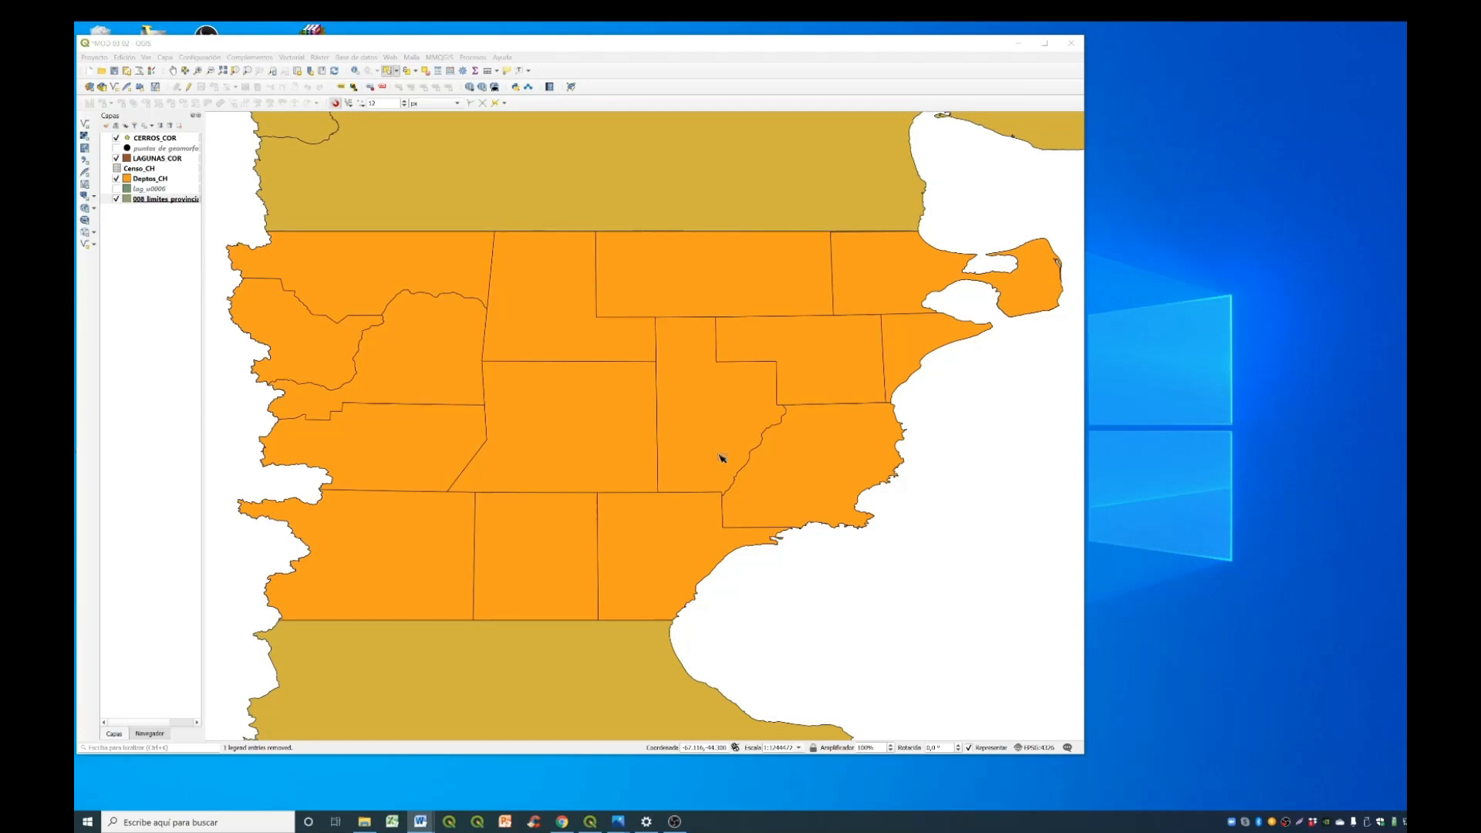
left_click(152, 181)
right_click(153, 181)
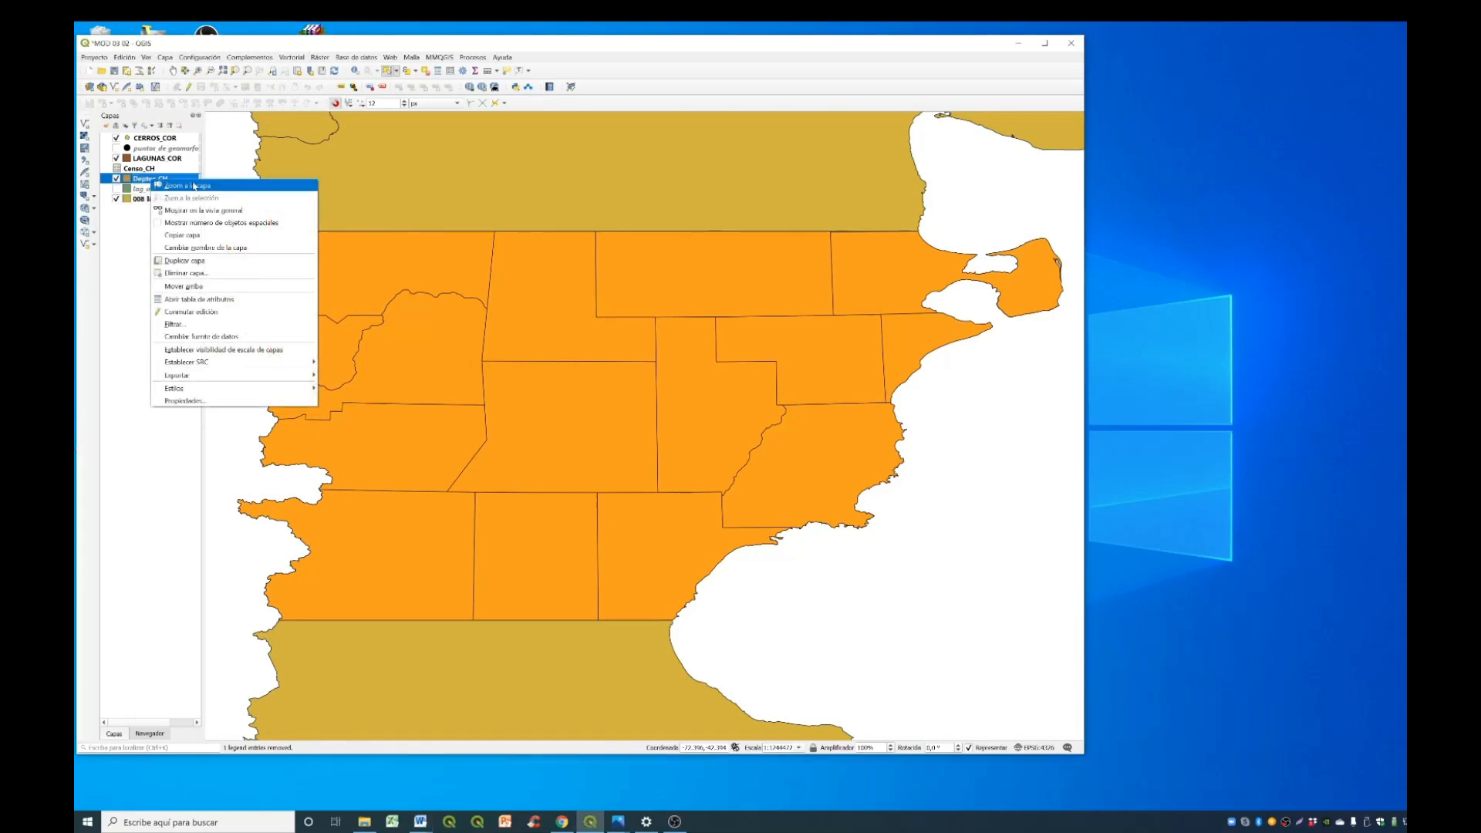
left_click(231, 299)
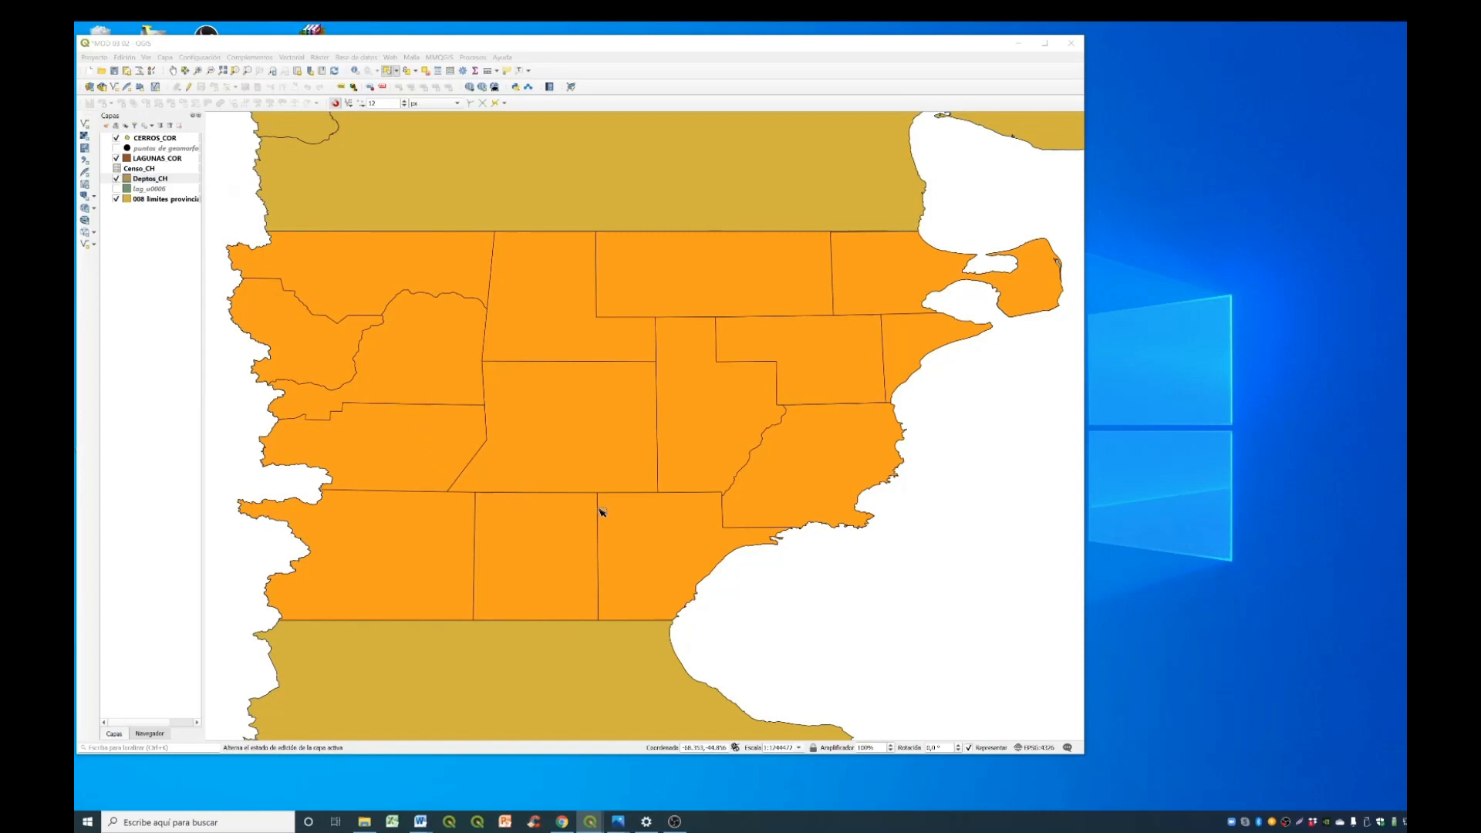
- Sort the Deptos_CH attribute table by the departa field and enlarge its window to show more rows
left_click_drag(1037, 361, 574, 357)
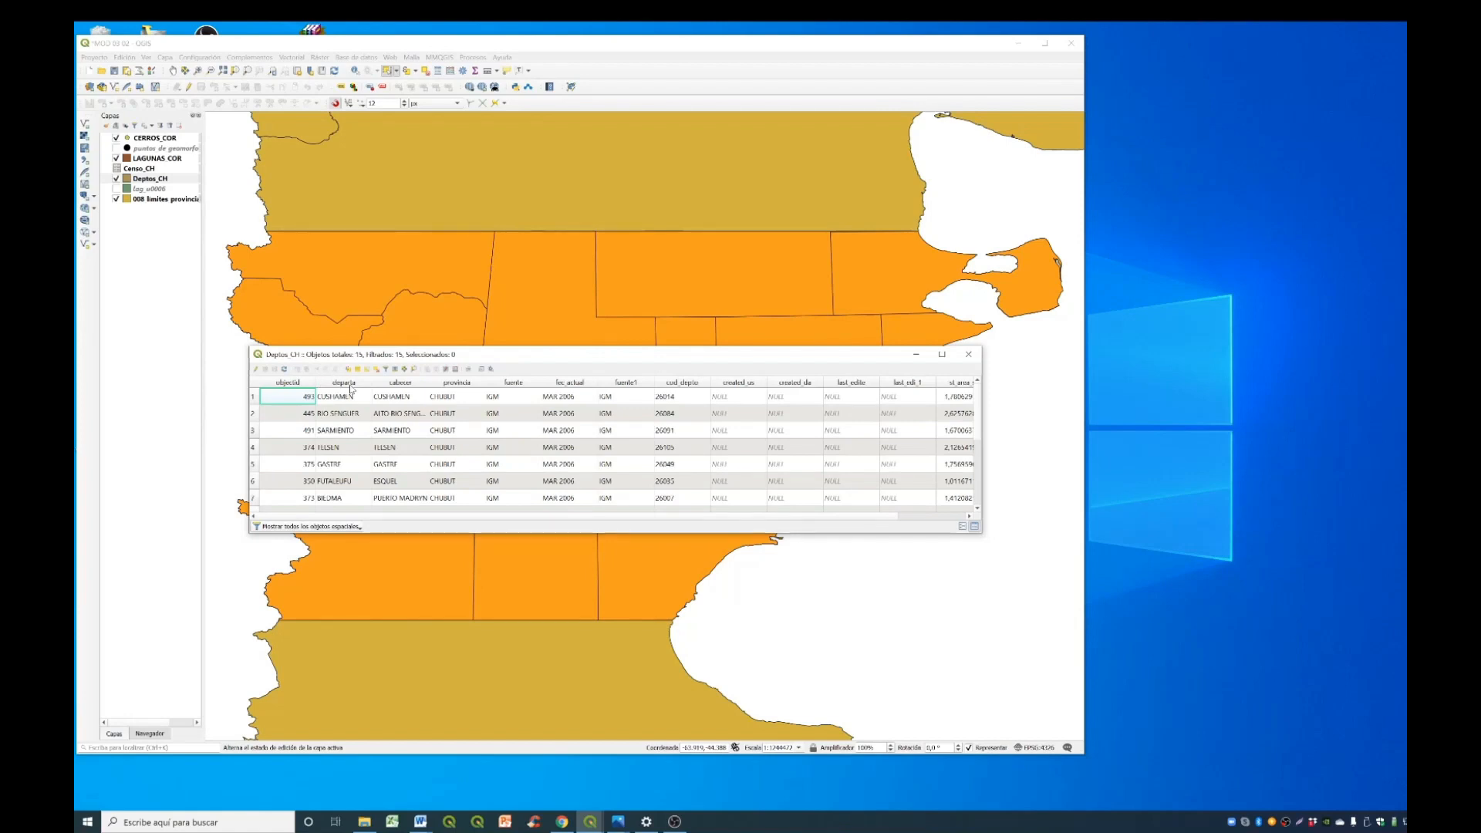
left_click(354, 386)
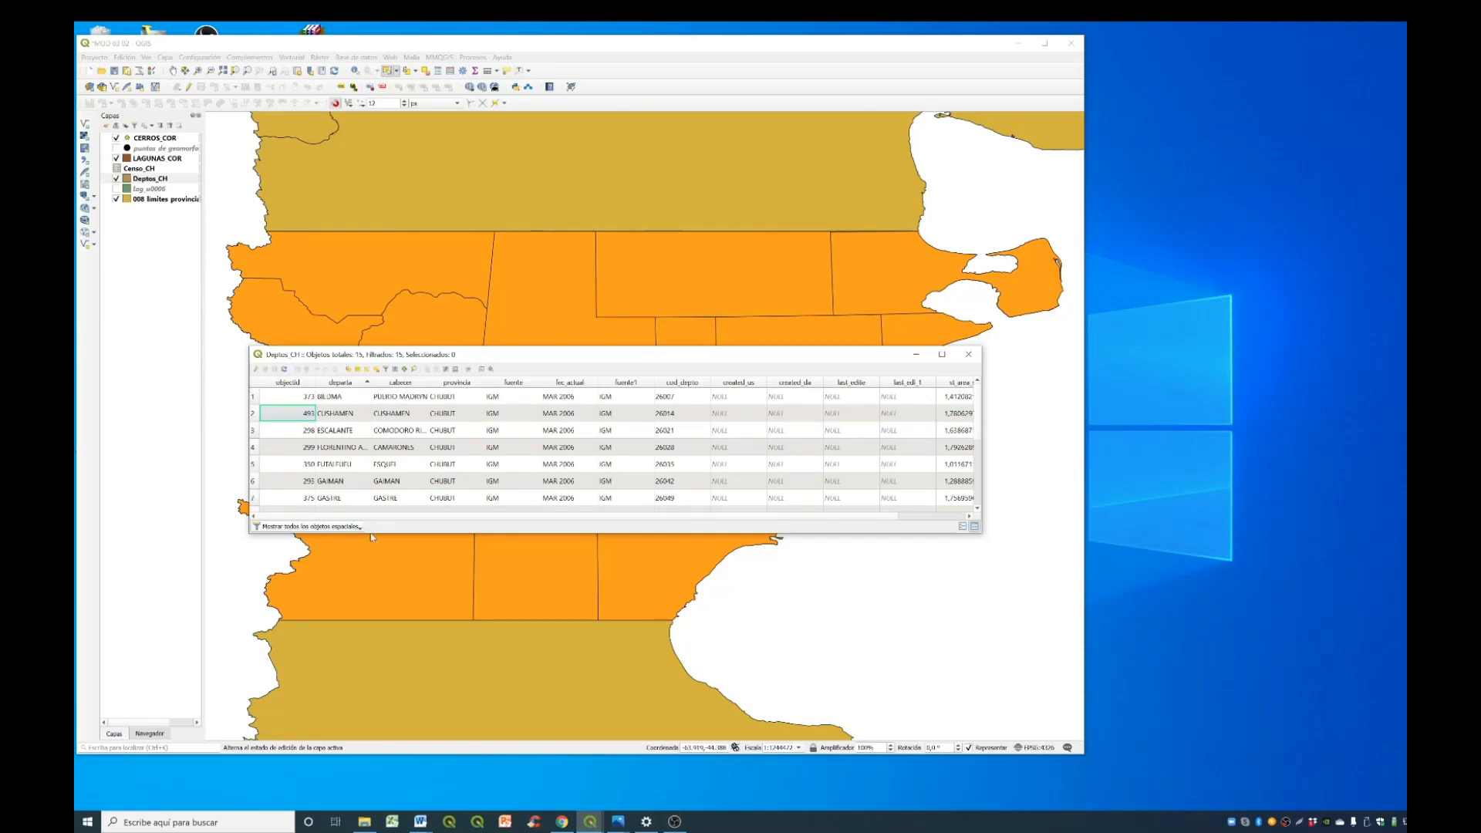
left_click_drag(372, 534, 371, 656)
left_click_drag(481, 358, 347, 386)
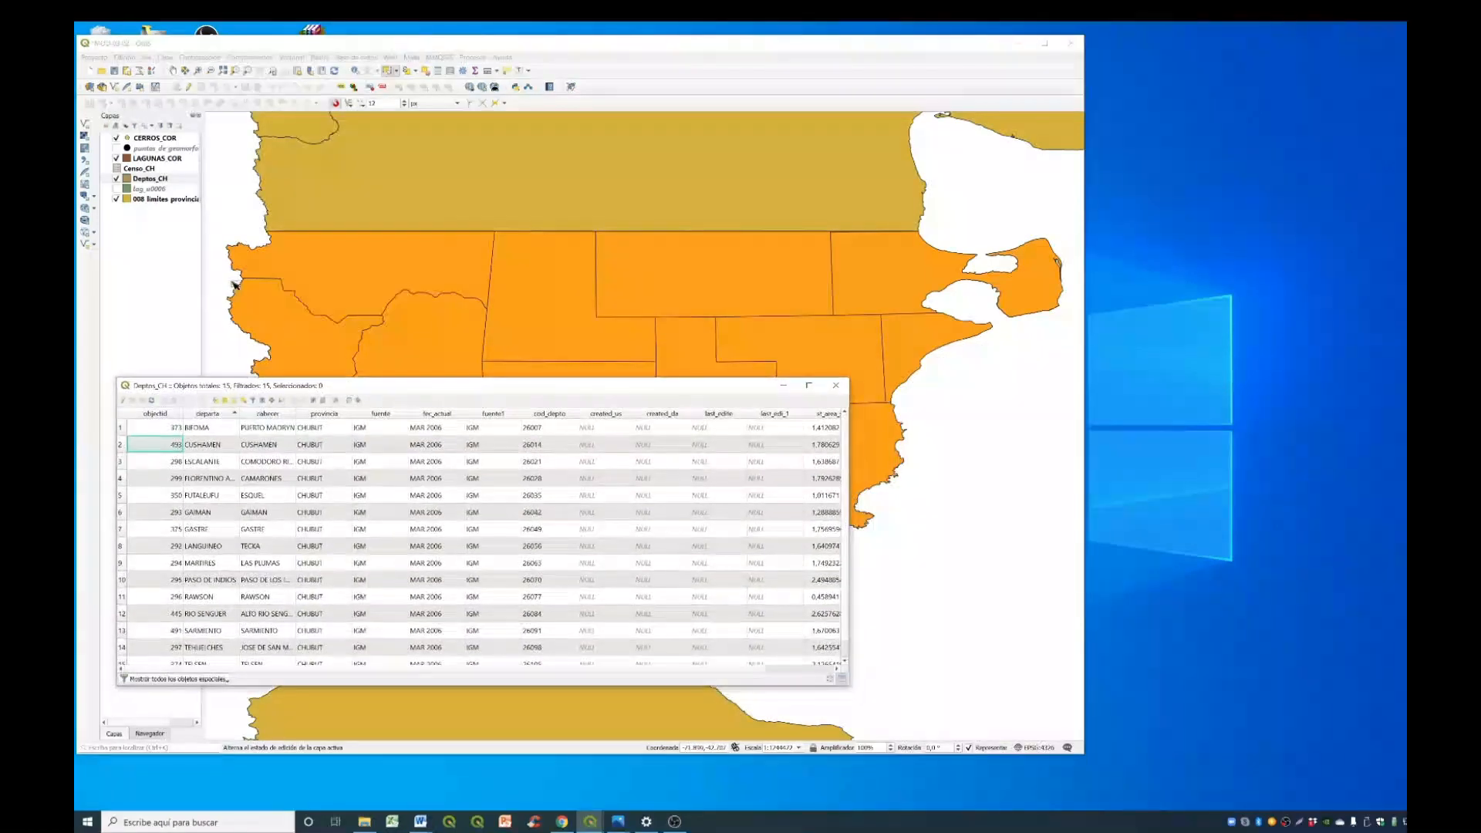
- Open the Censo_CH attribute table over the map and sort it by the Departa field for comparison
left_click(166, 170)
right_click(167, 174)
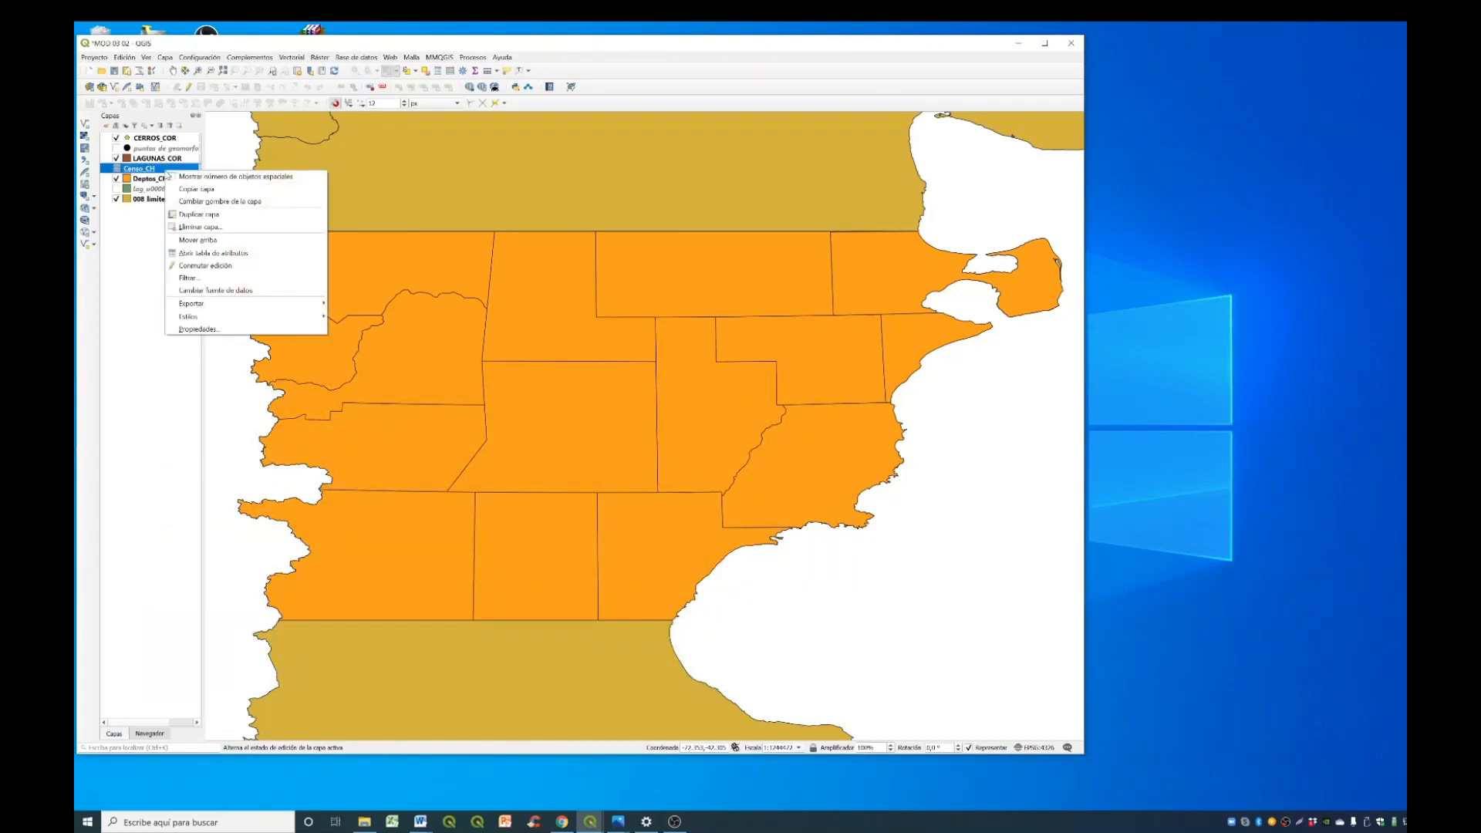
left_click(223, 253)
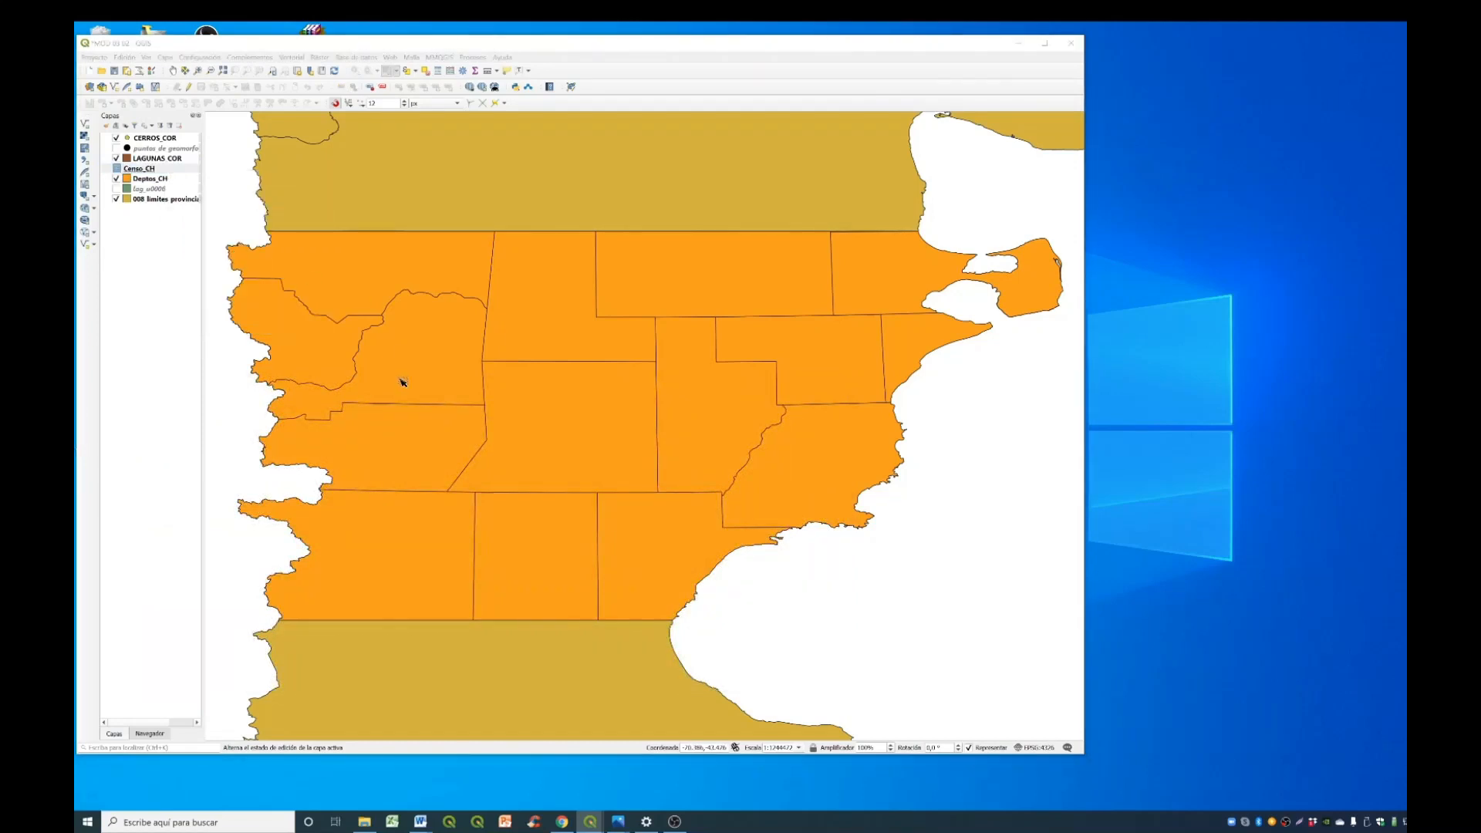
left_click_drag(1480, 263, 720, 176)
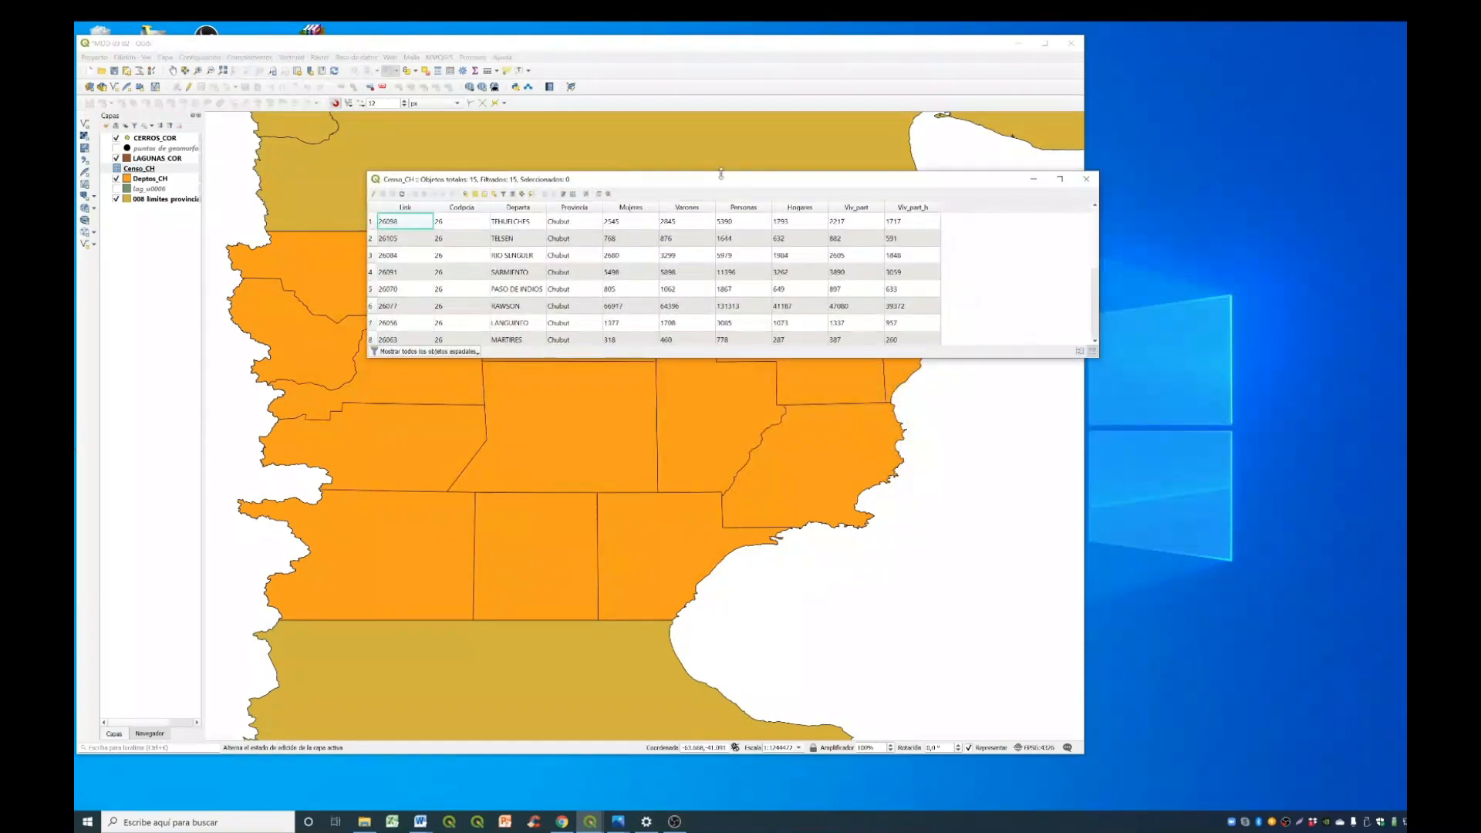
left_click(525, 208)
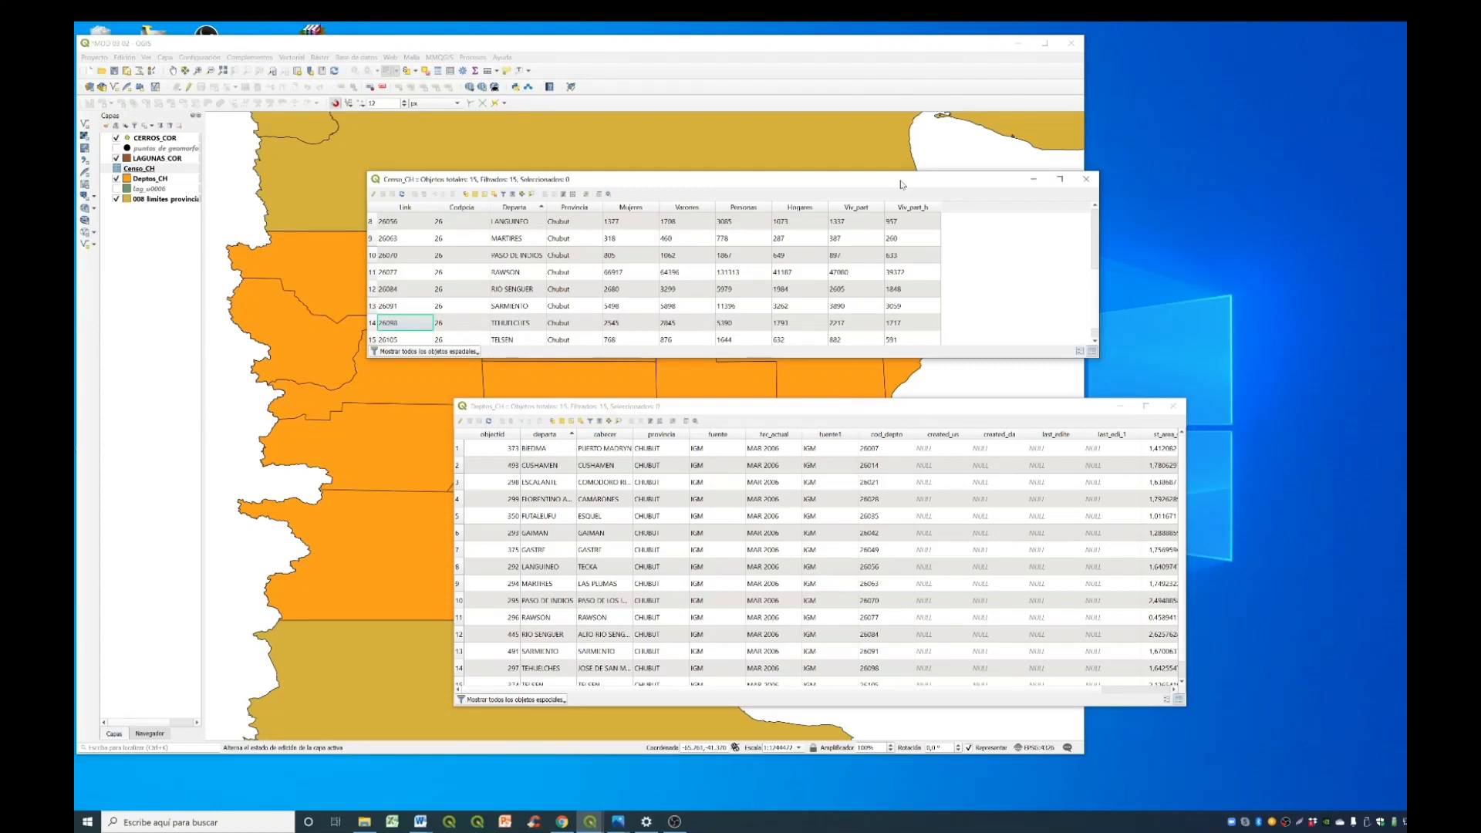
- Open the Deptos_CH layer properties at the joins settings
left_click(178, 179)
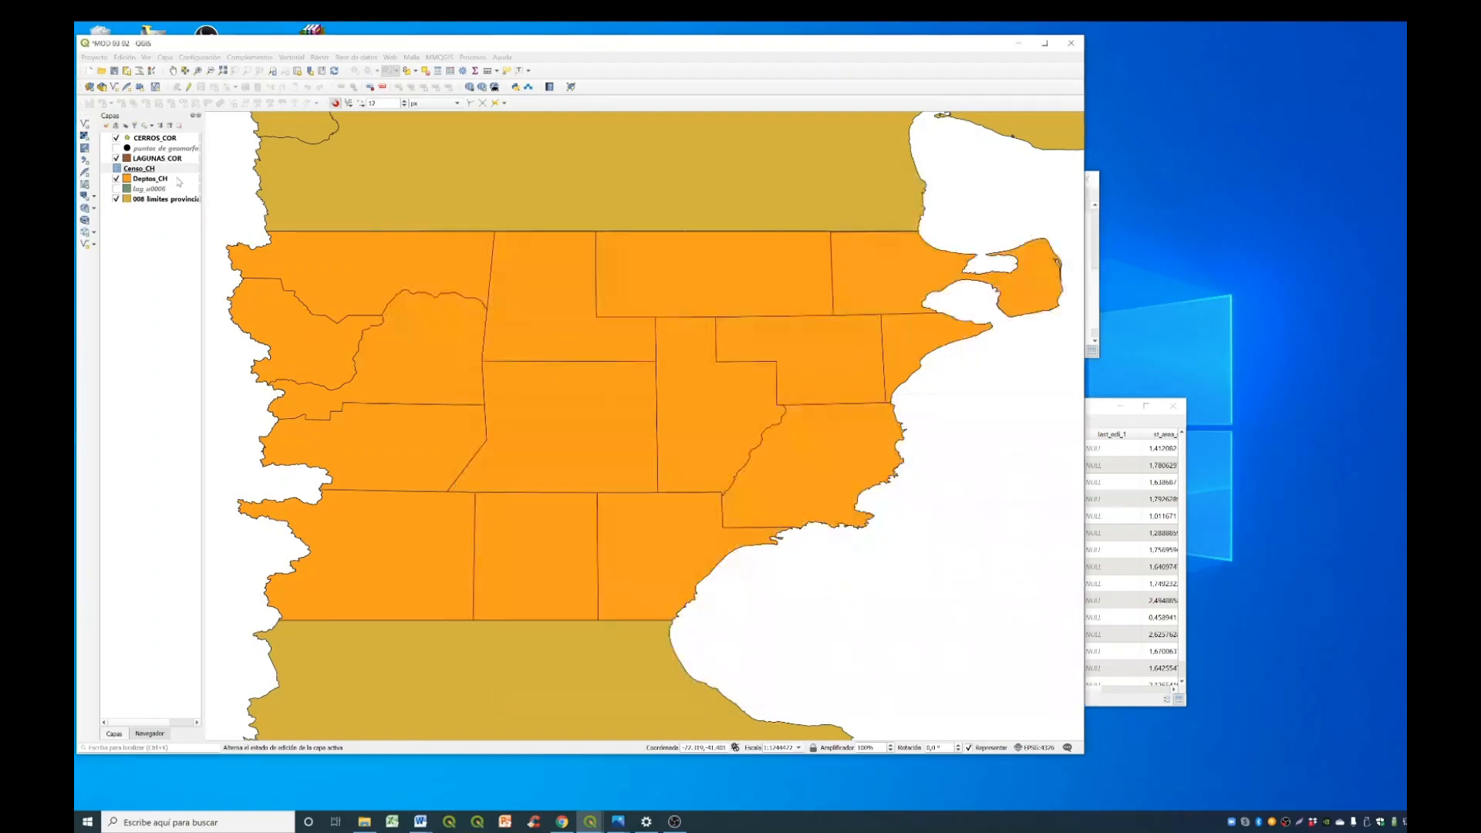
right_click(178, 179)
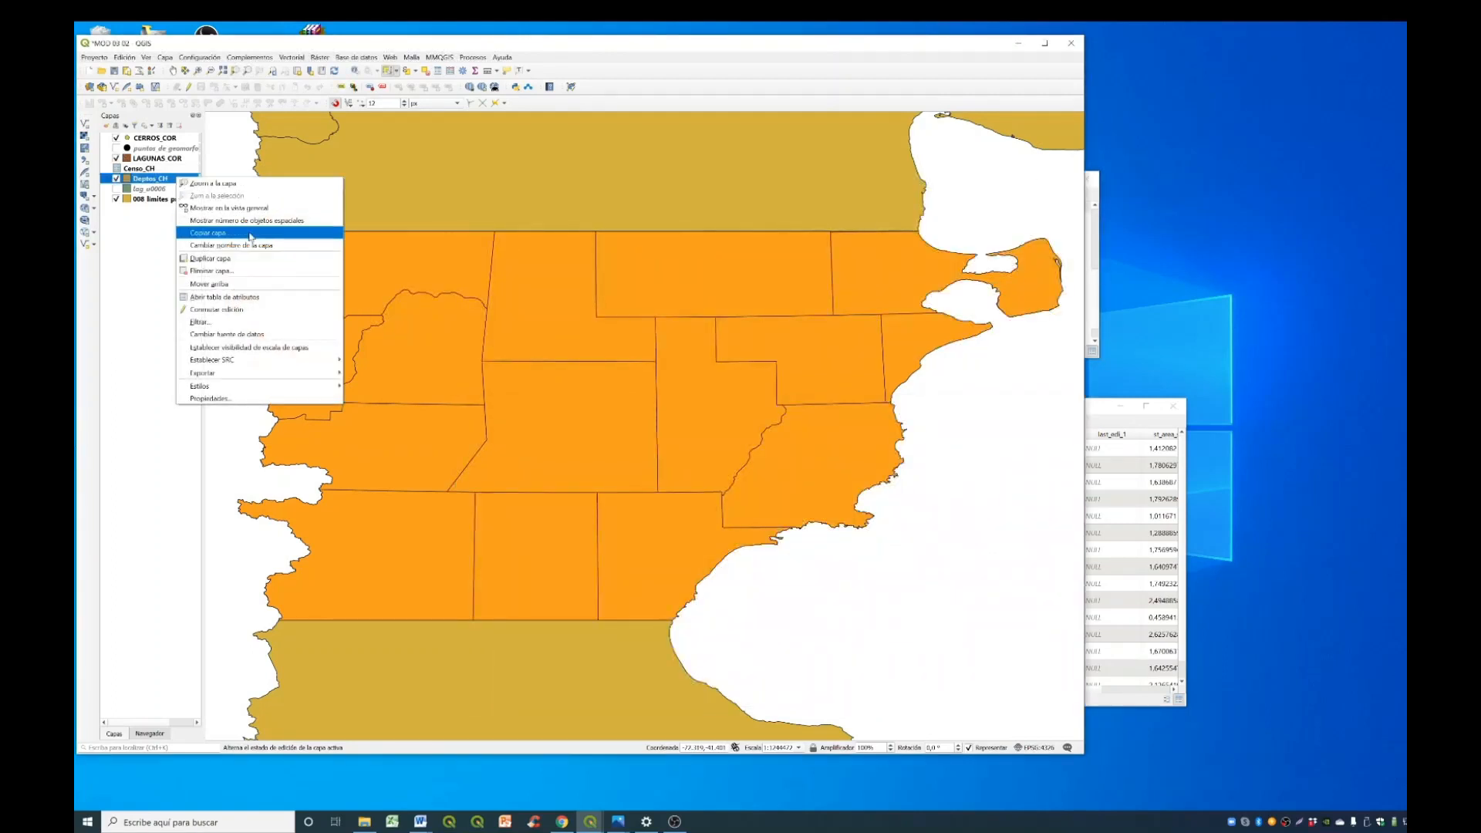
left_click(250, 399)
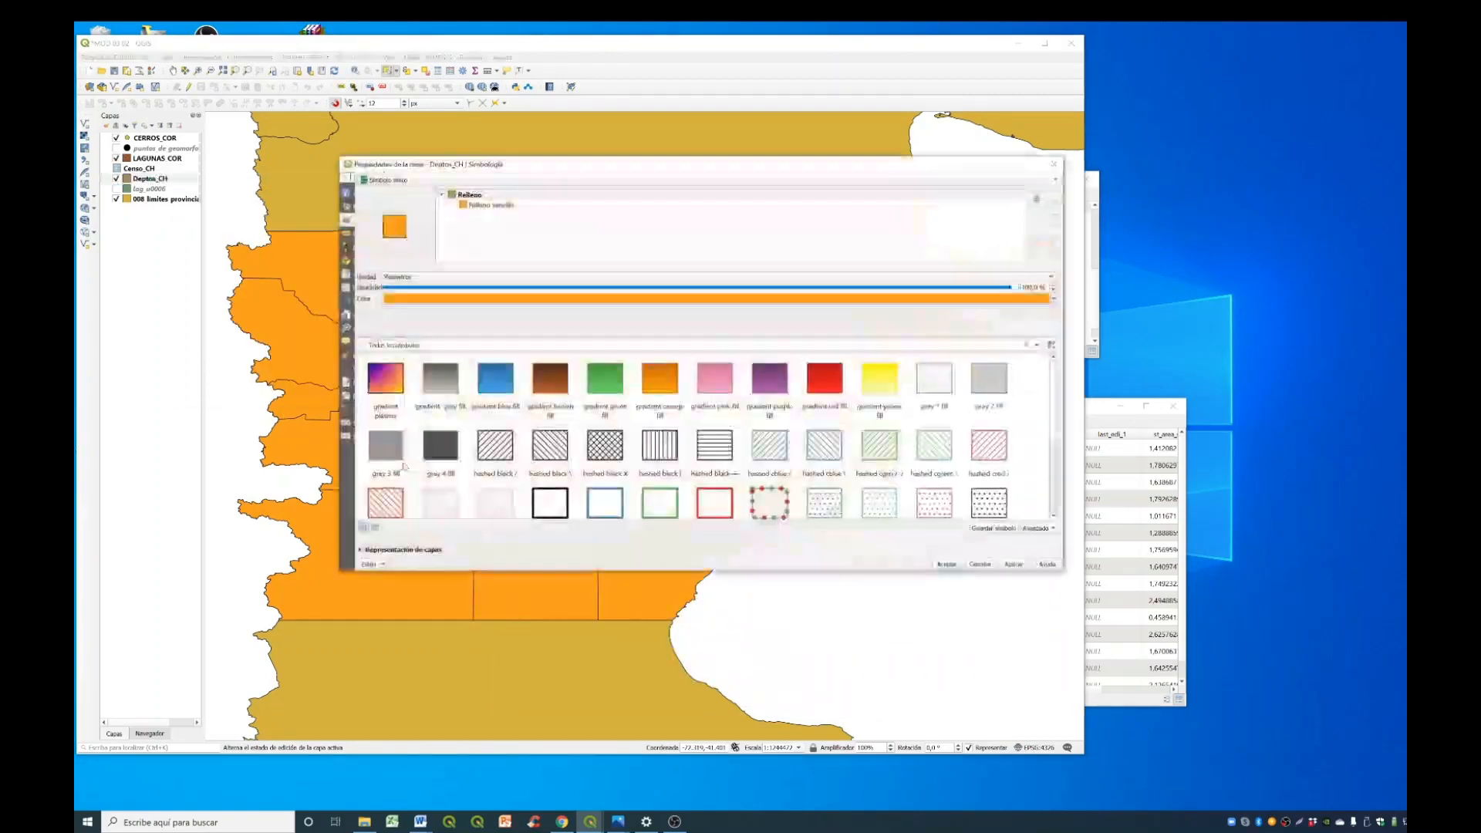
left_click_drag(610, 159, 586, 132)
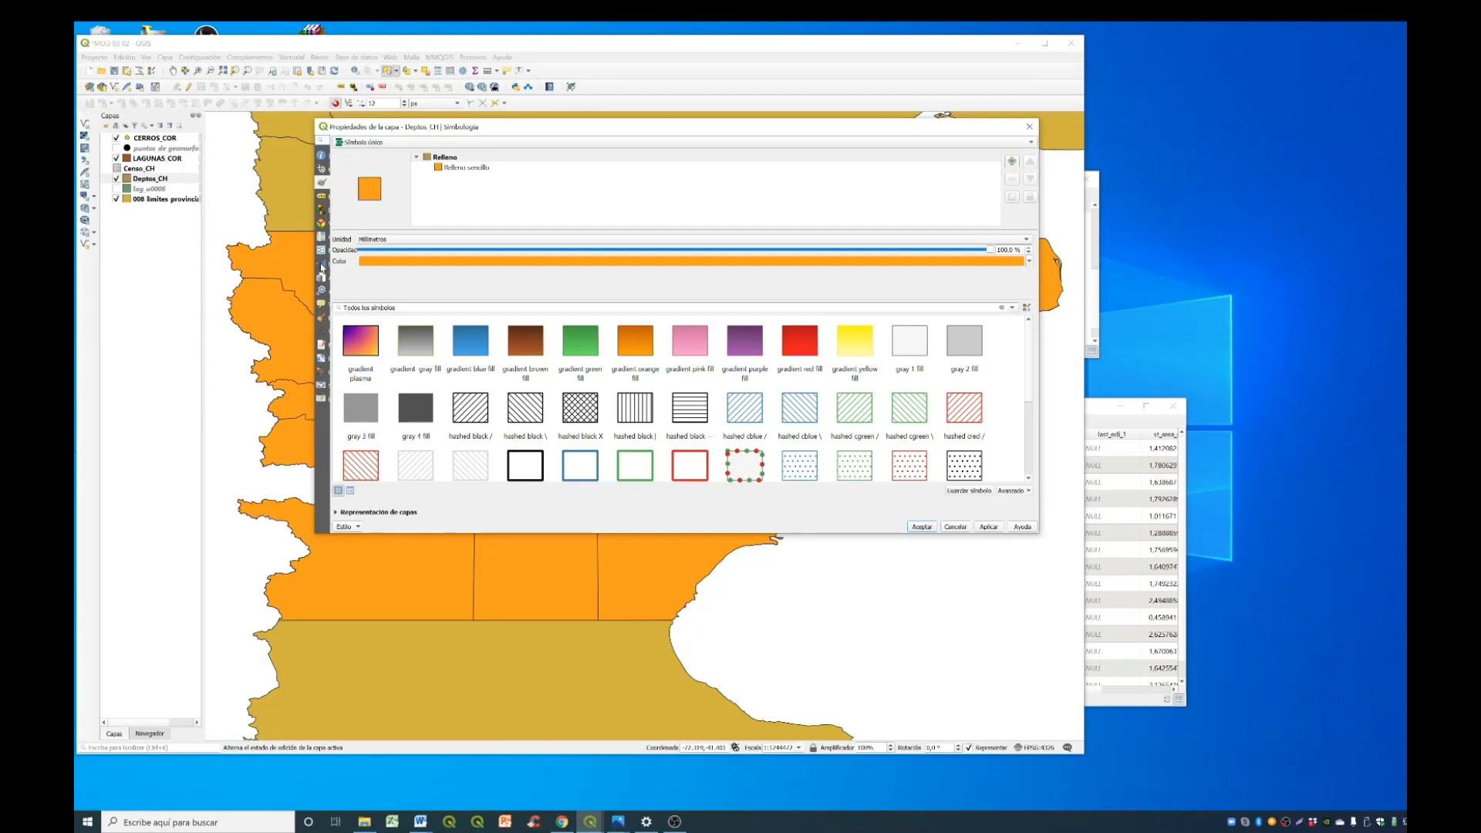
left_click(320, 266)
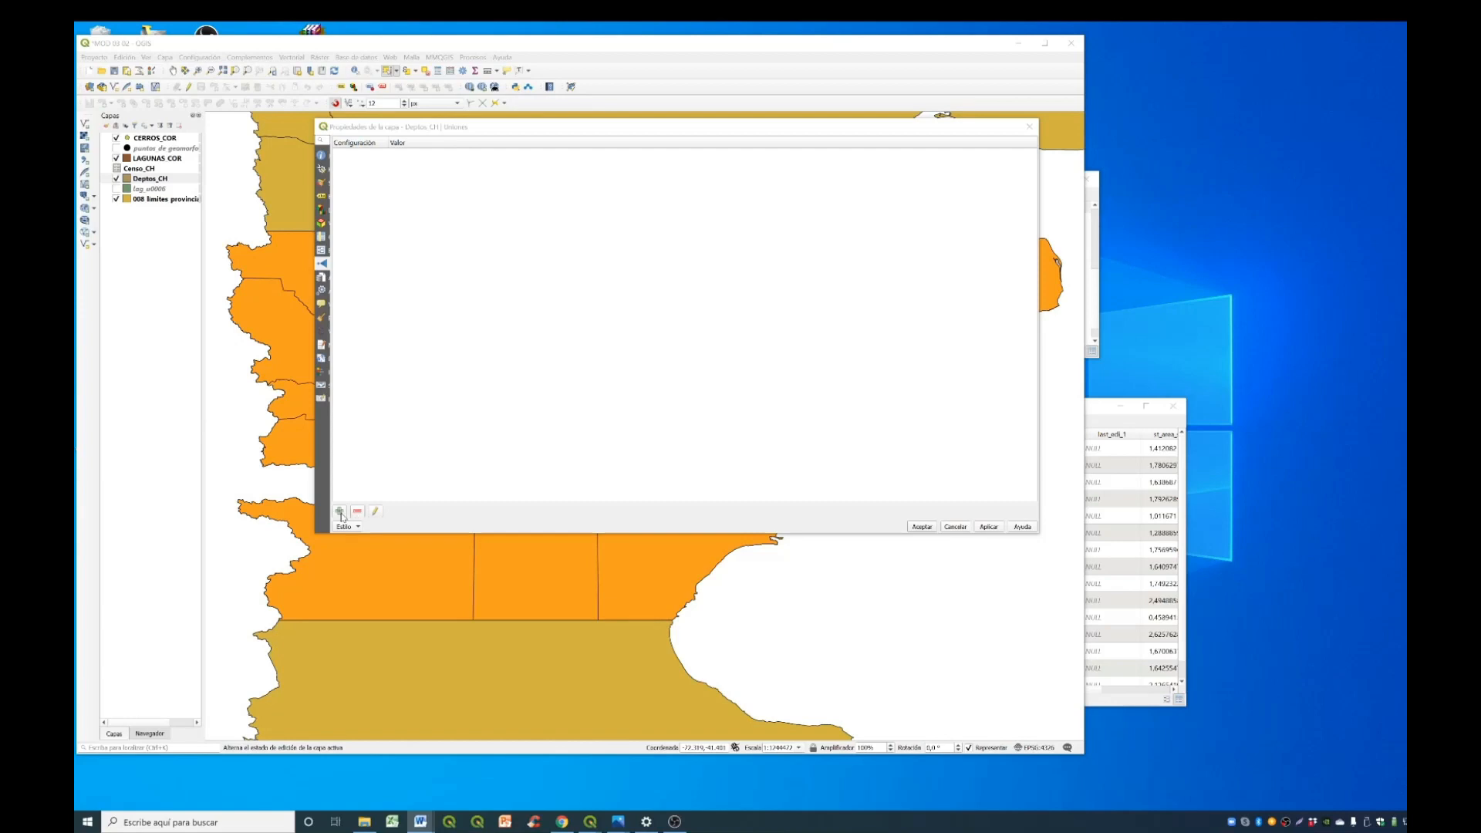
- Add a join to the Censo_CH table with Departa as the join field and departa as the target field
left_click(339, 512)
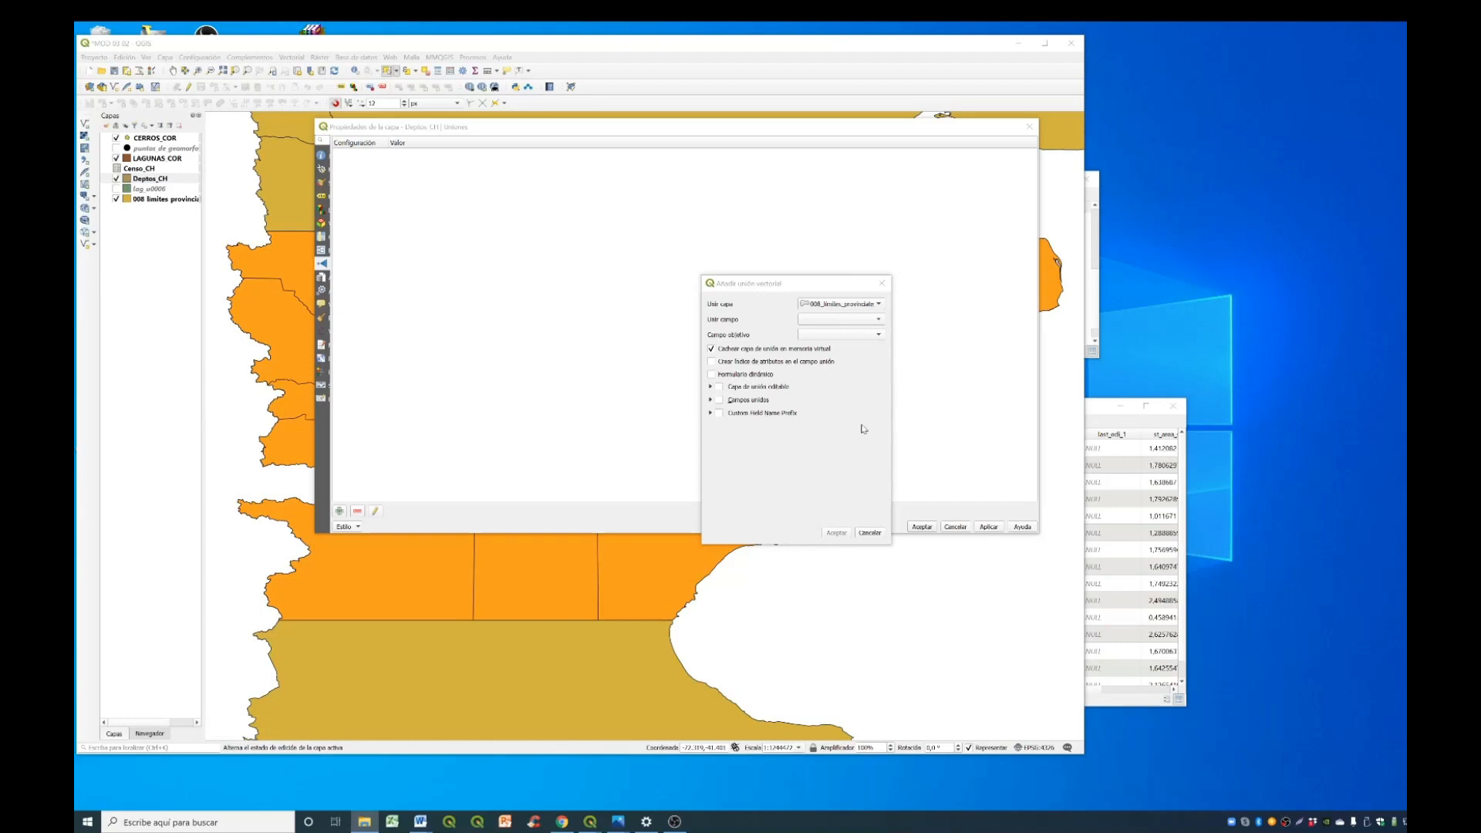
left_click(875, 306)
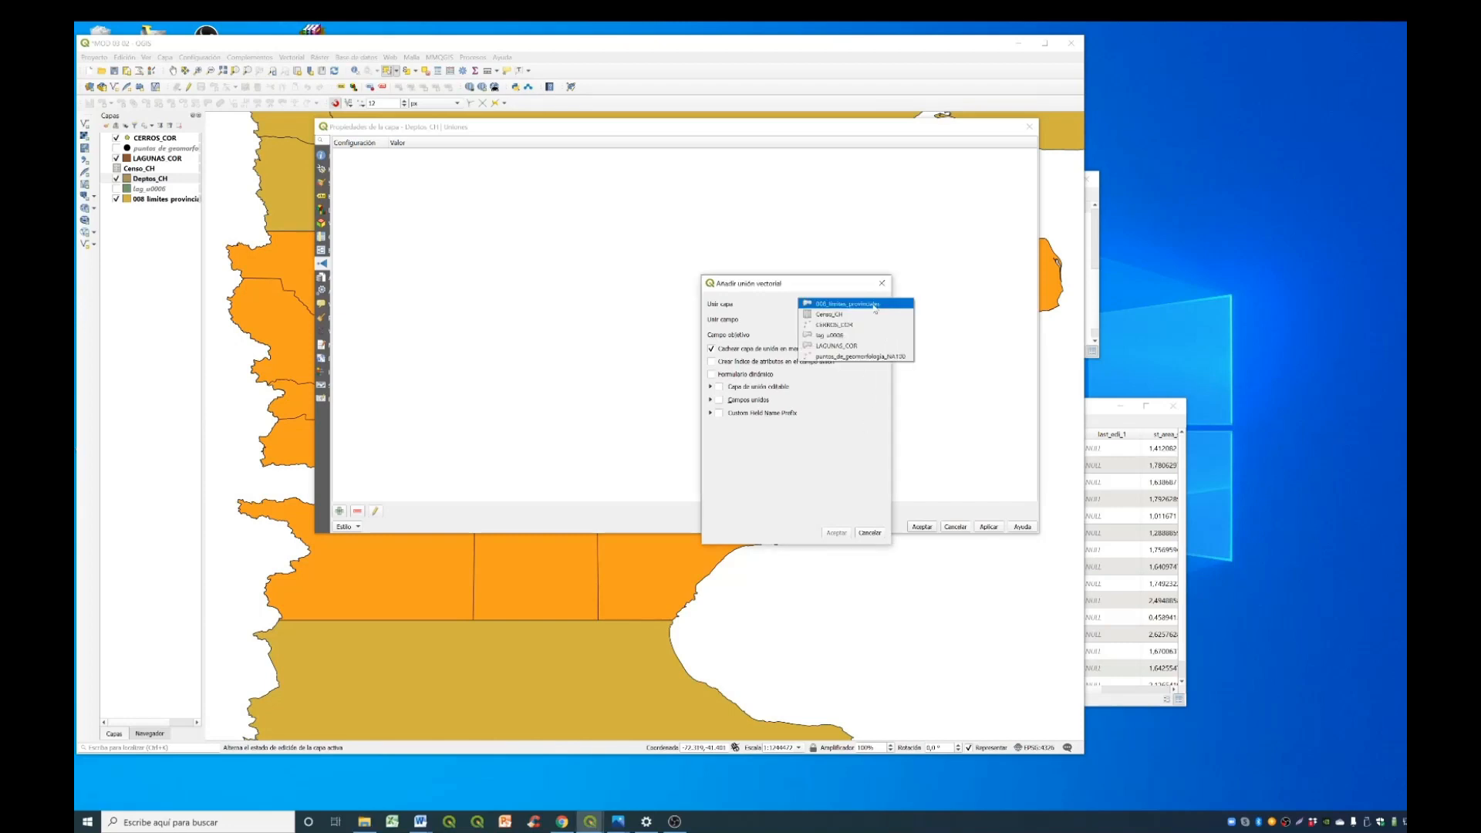
left_click(852, 316)
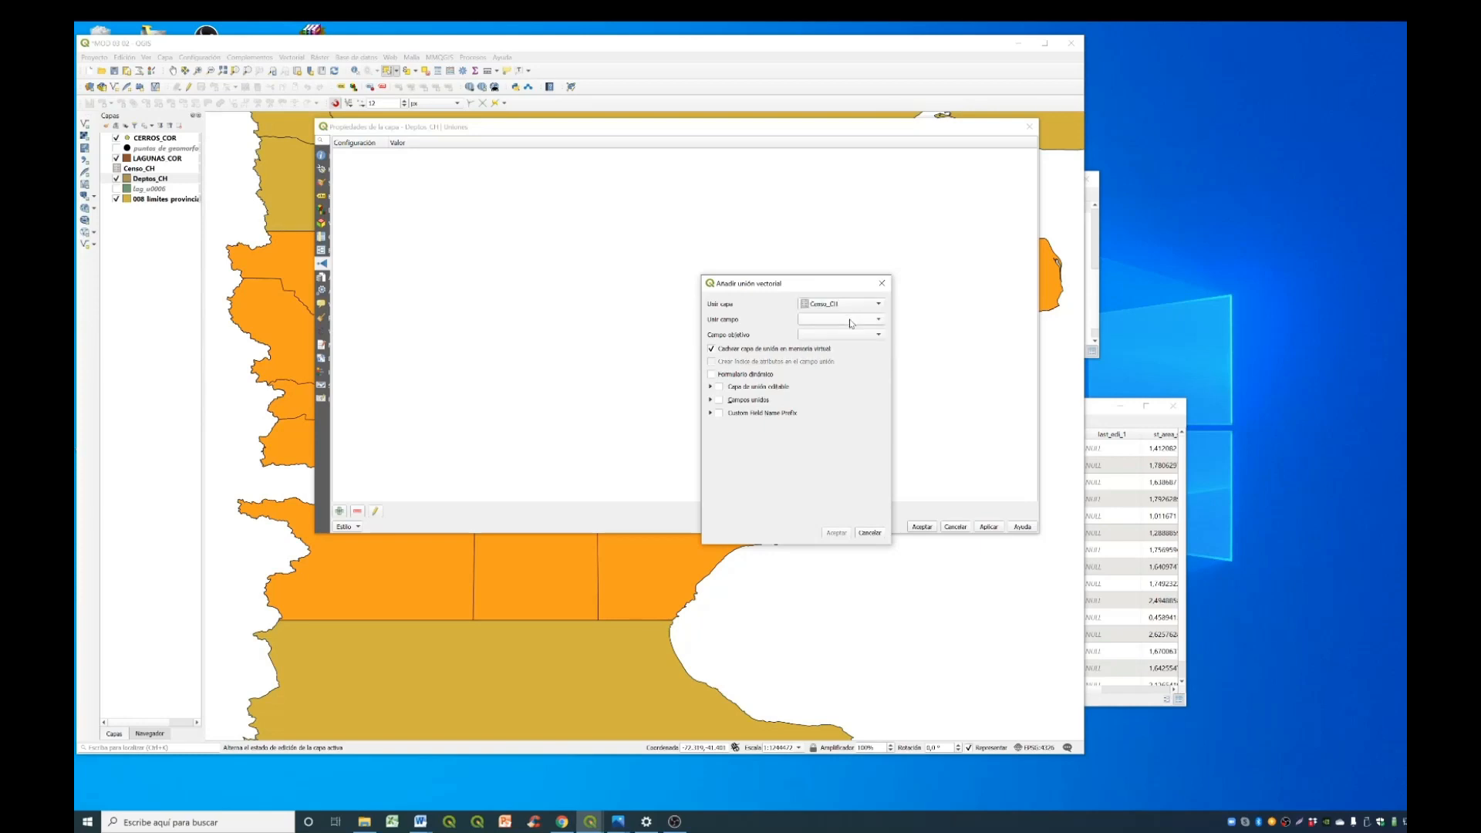
left_click(865, 320)
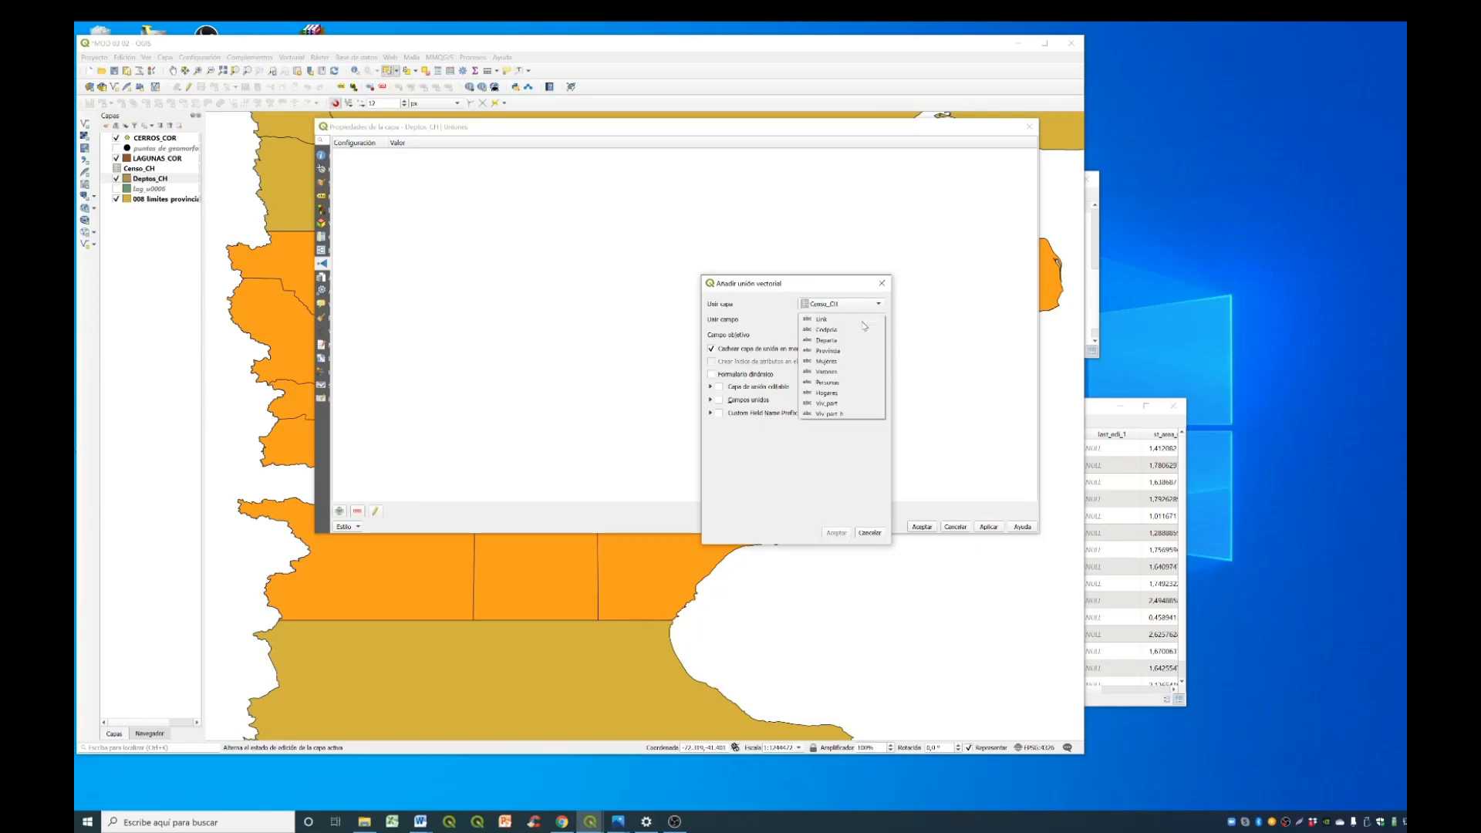
left_click(822, 340)
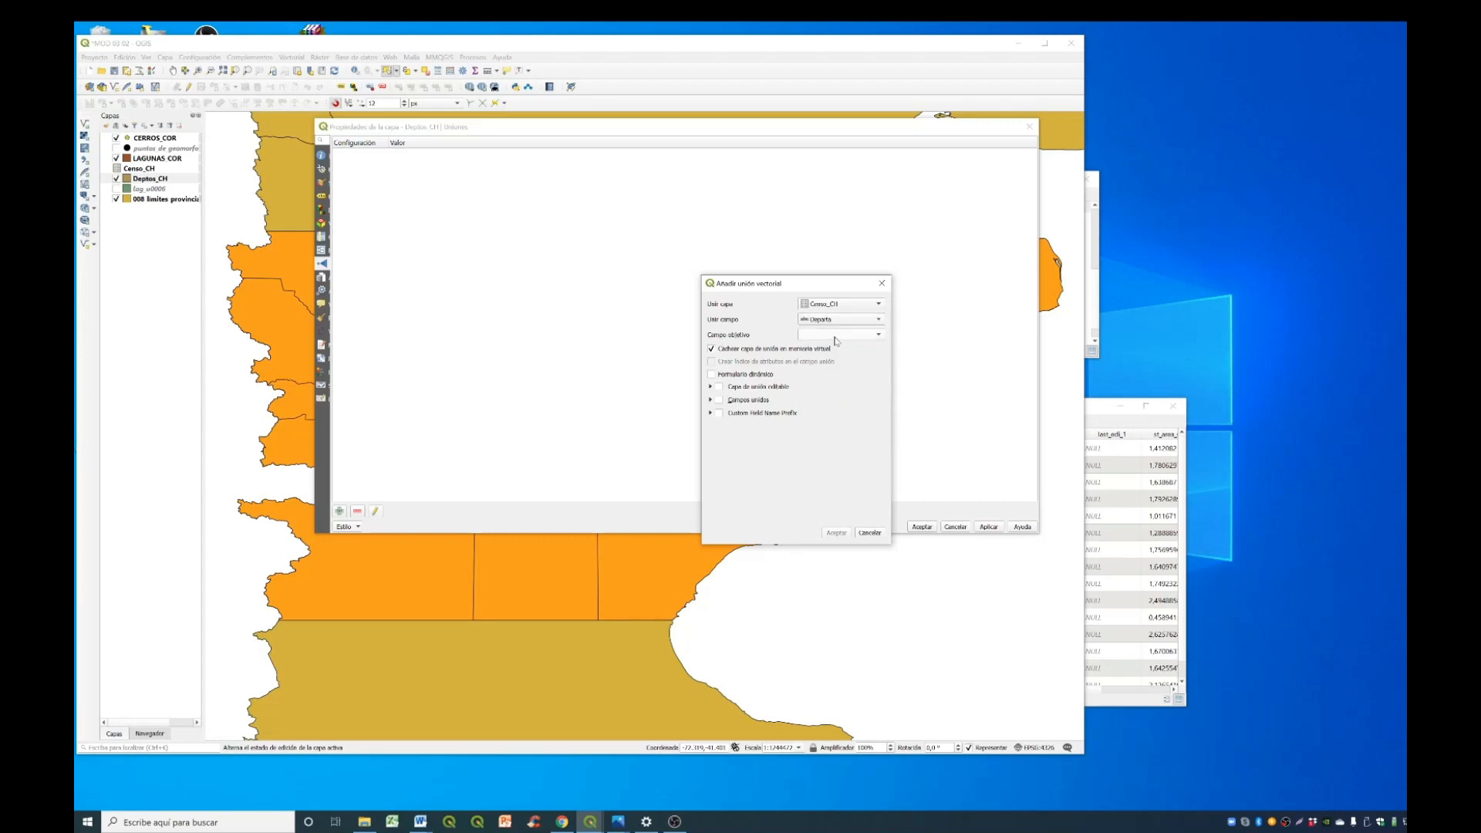
left_click(835, 337)
left_click(835, 337)
left_click(835, 337)
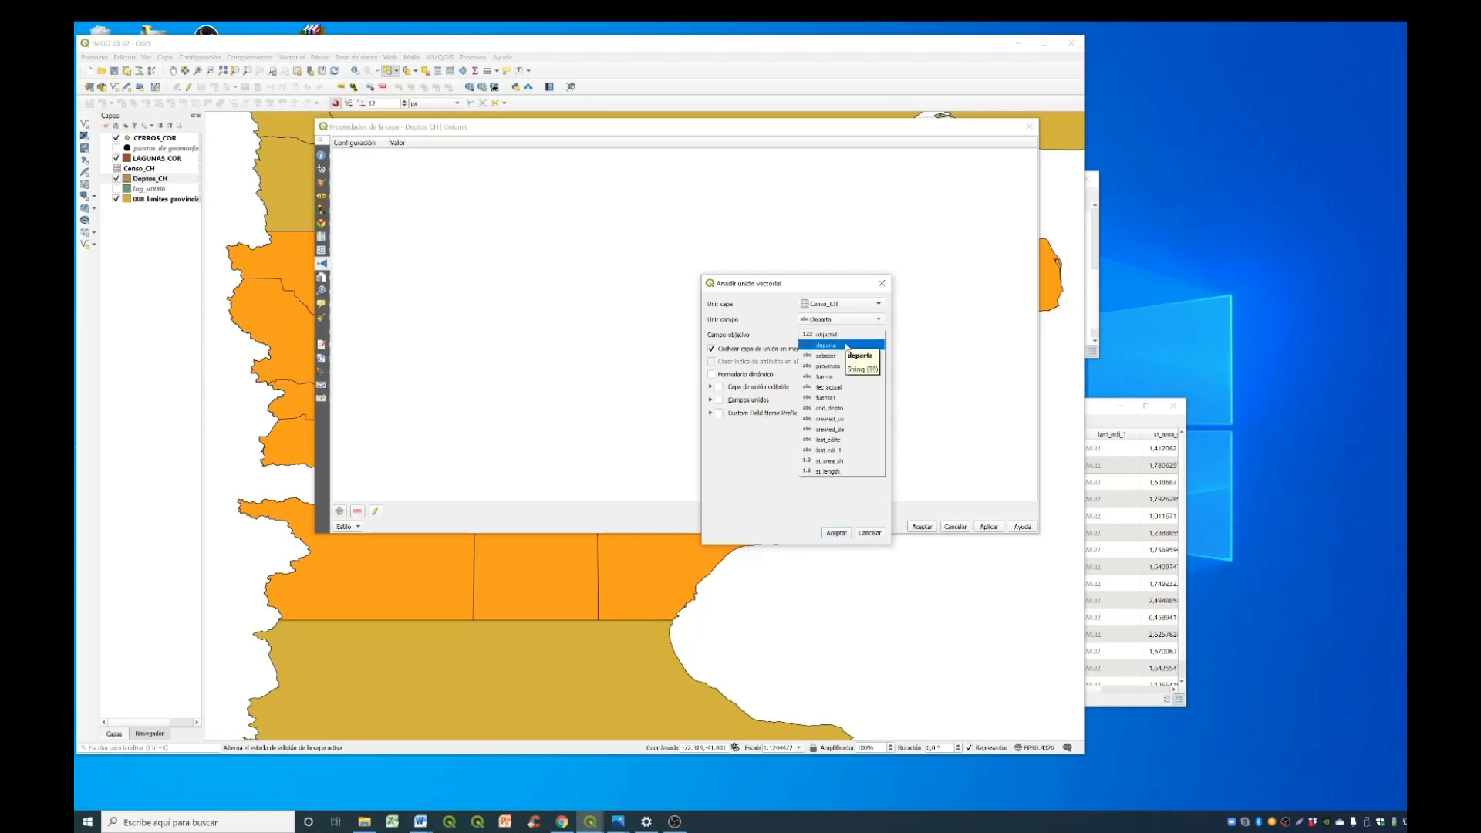
left_click(846, 346)
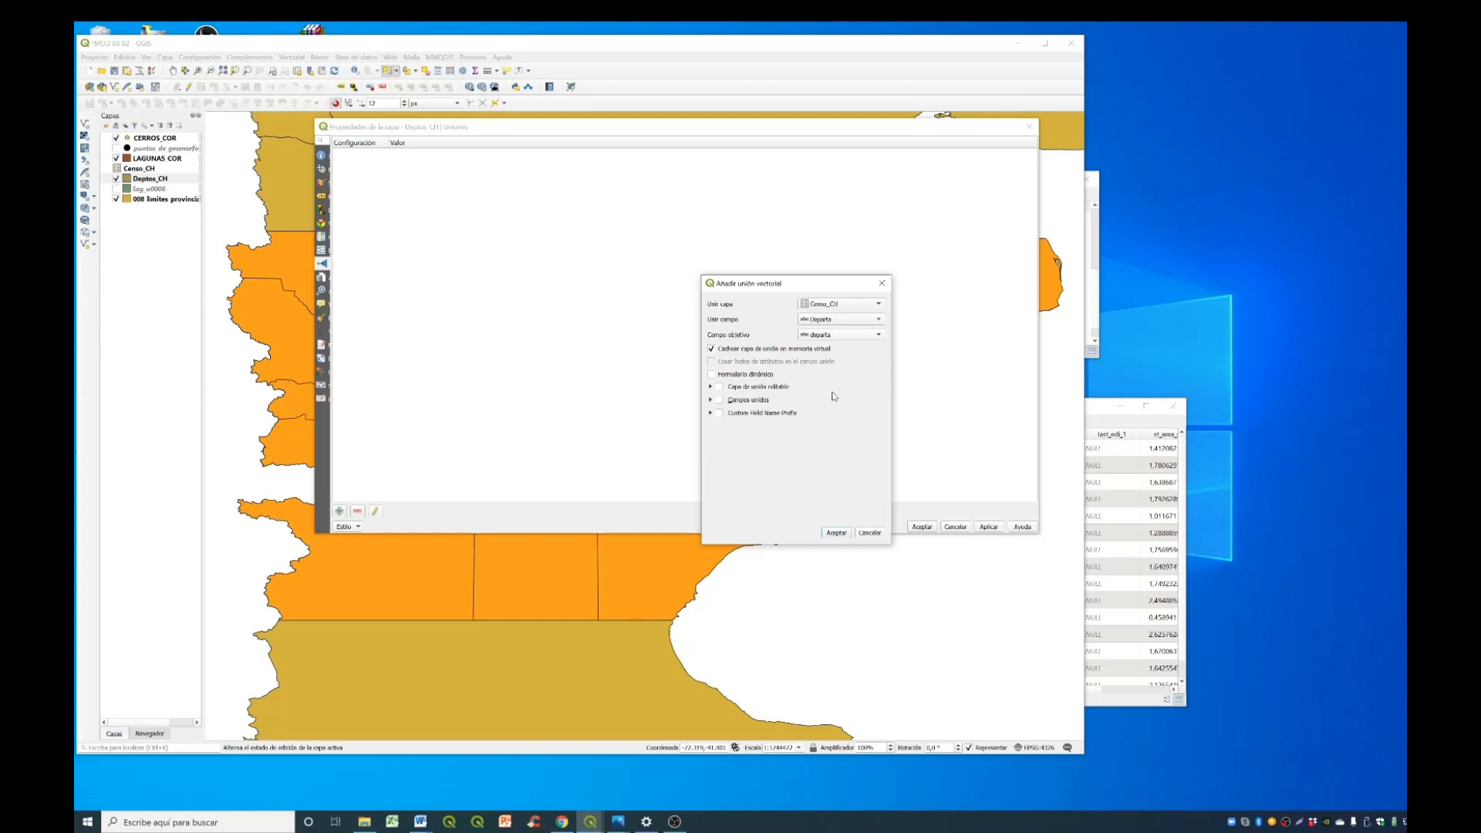
left_click(835, 533)
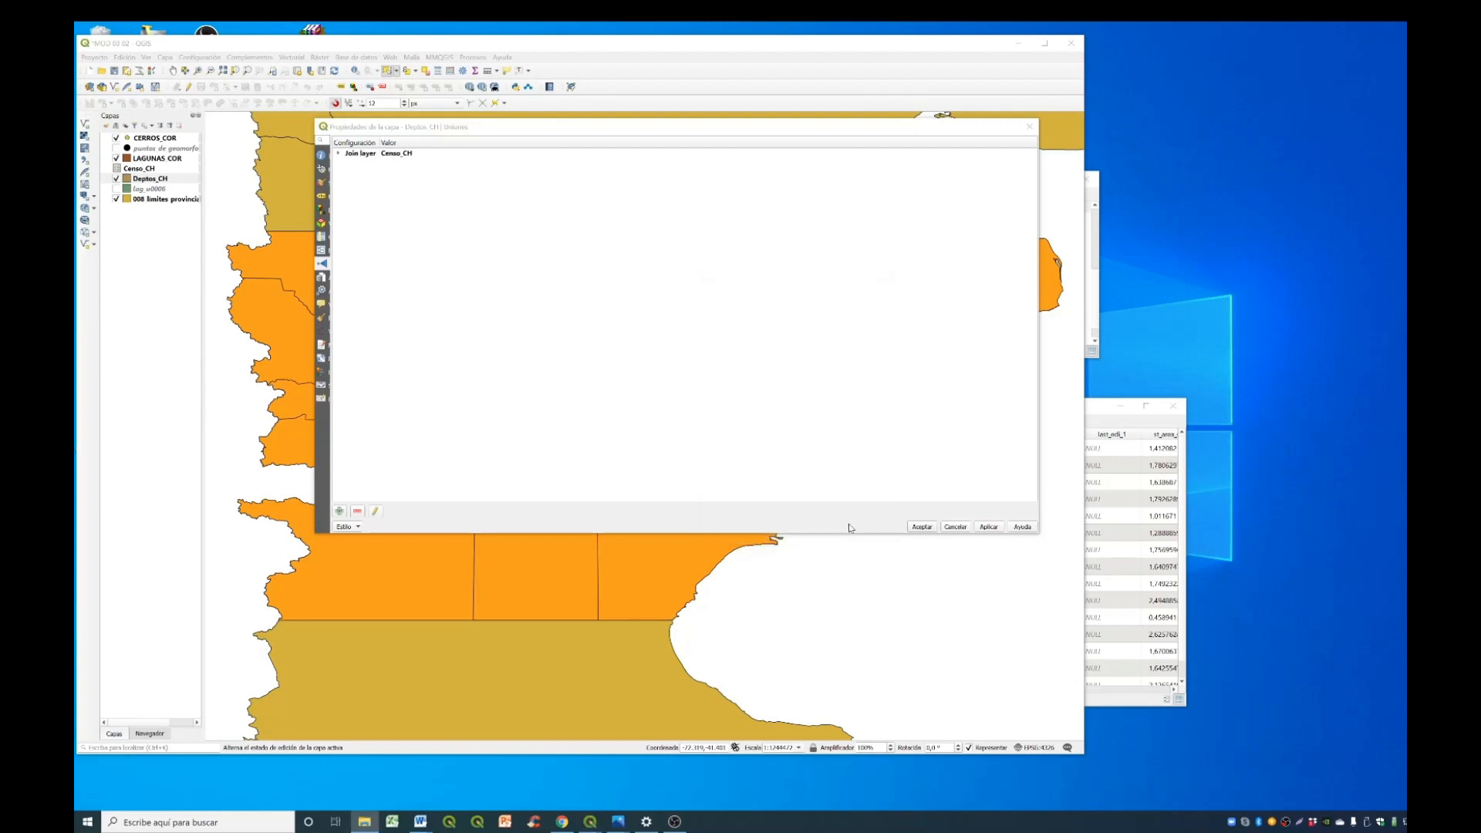
- Expand the Censo_CH join details, apply the join and close the layer properties
left_click(339, 154)
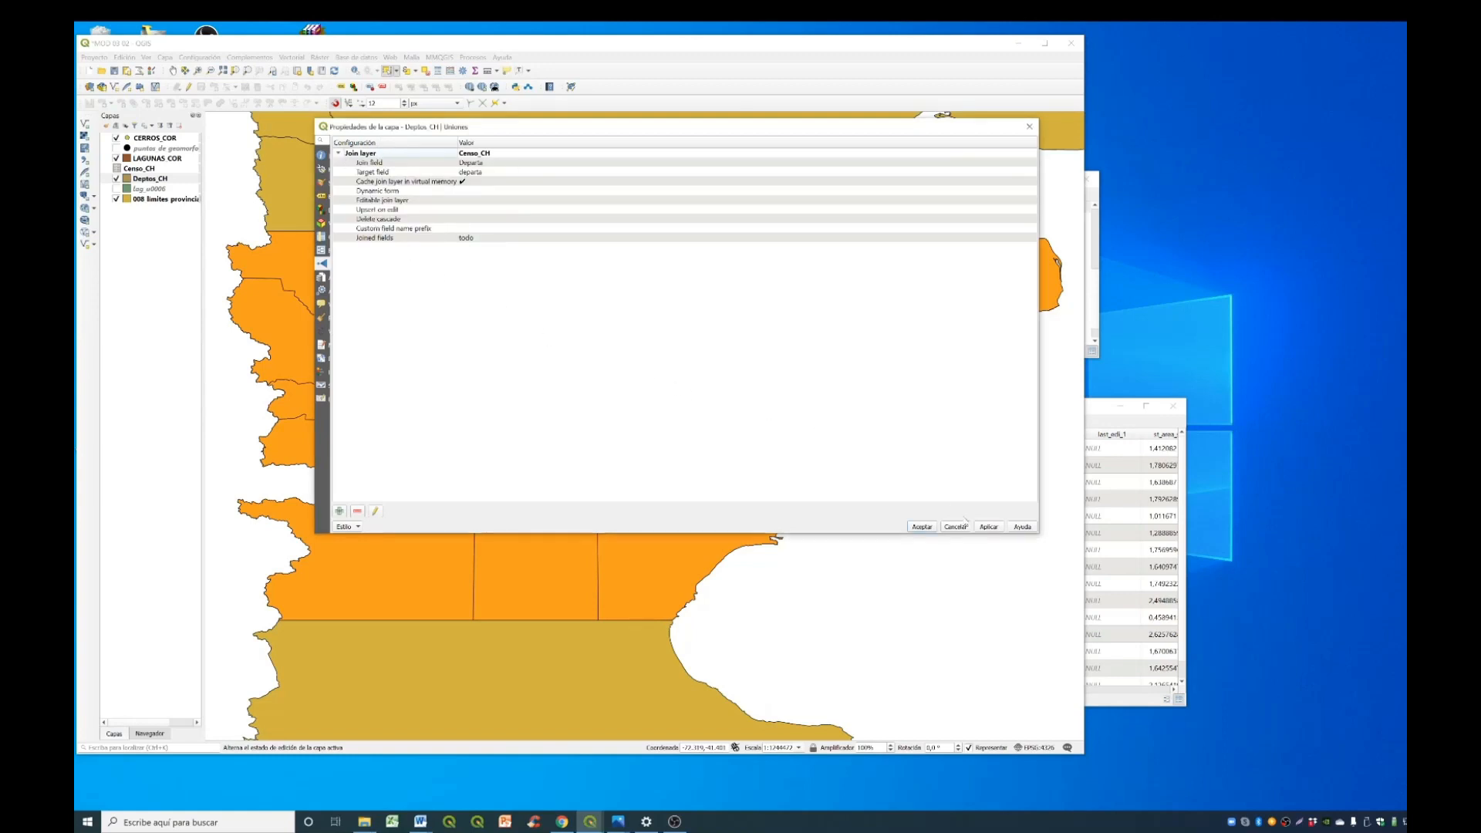
left_click(990, 528)
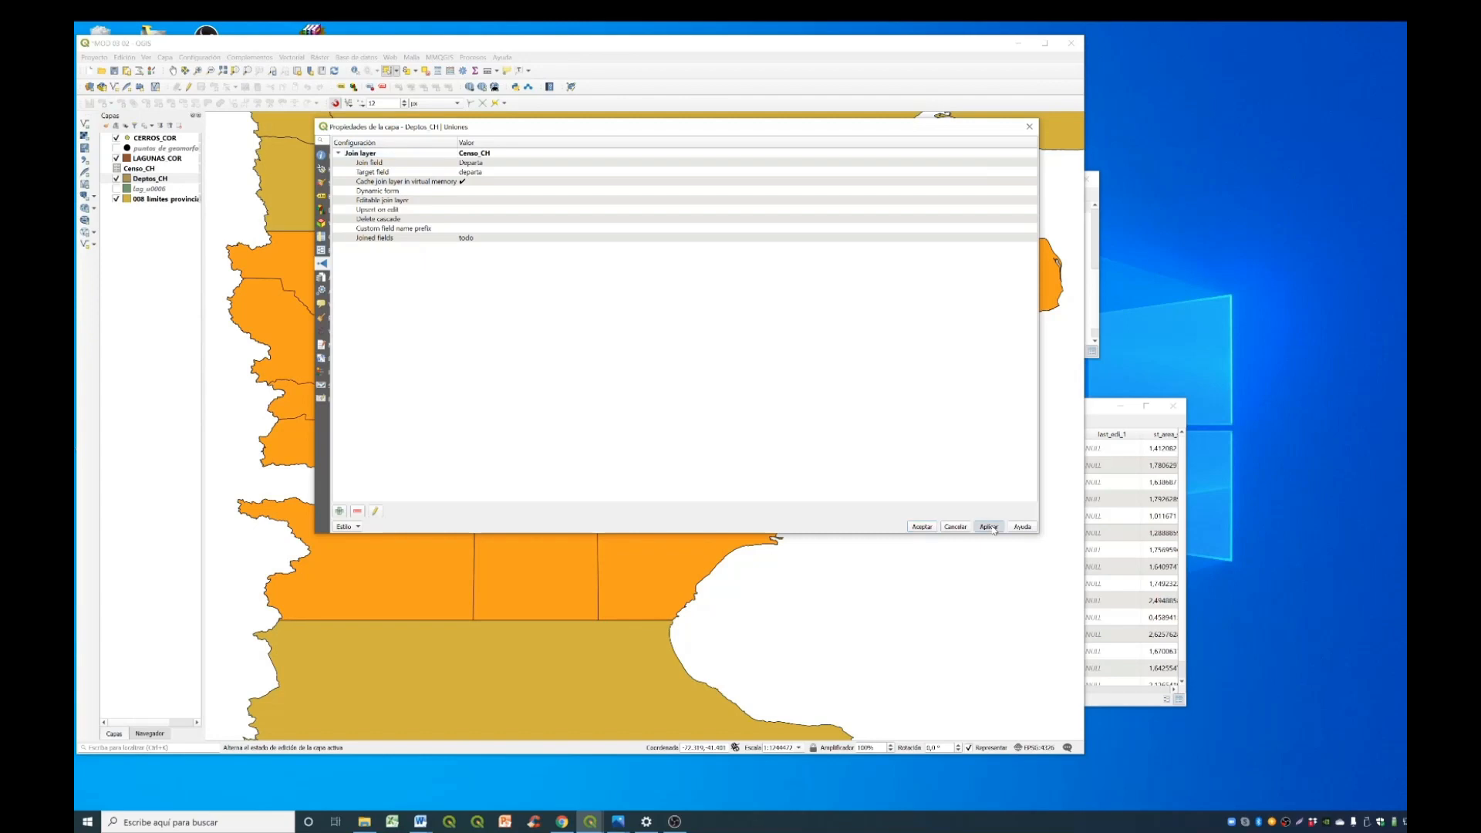
left_click(923, 528)
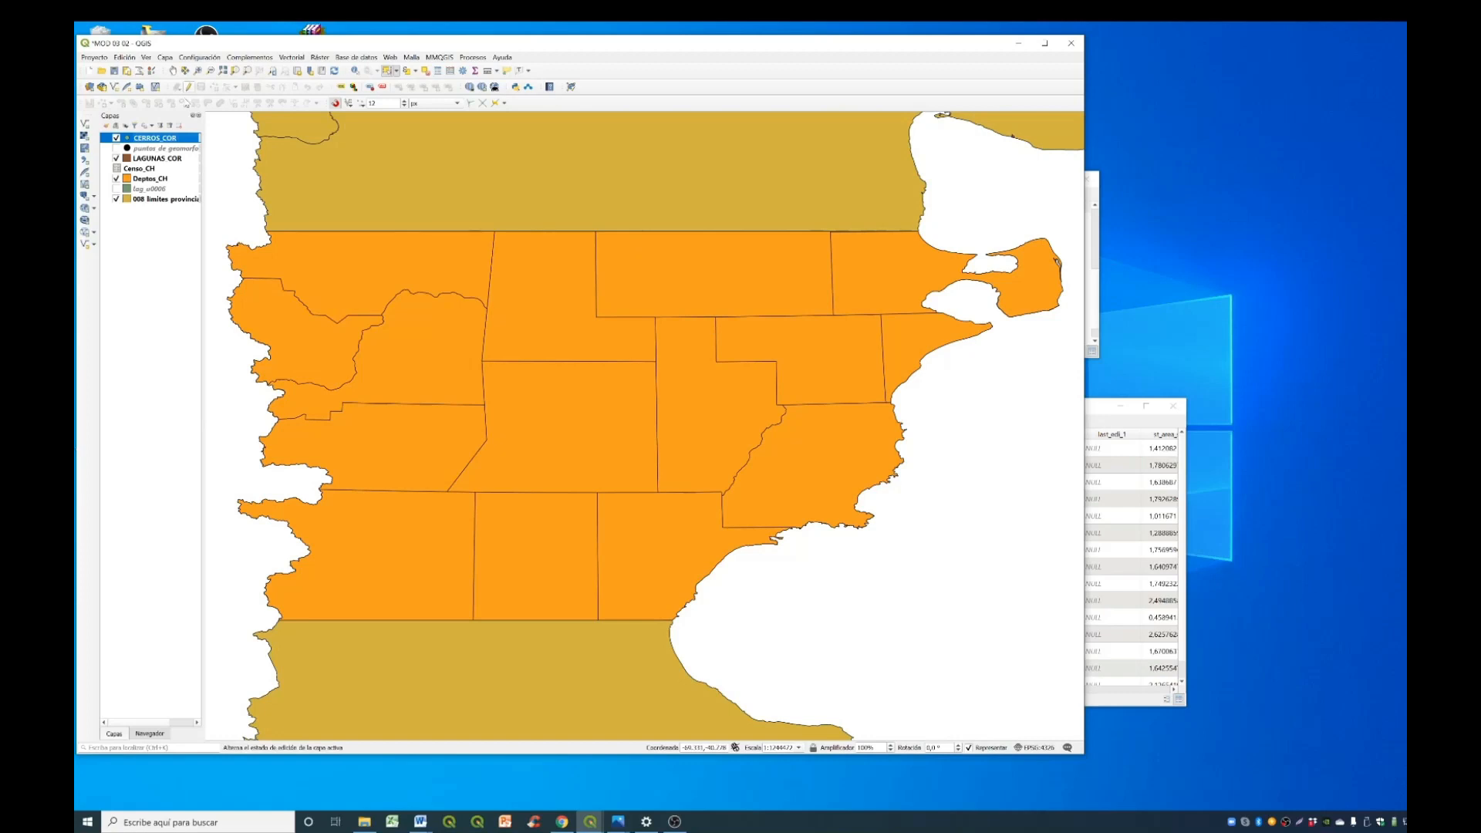
- Reopen the Deptos_CH attribute table and widen its window and columns to examine the joined Censo_CH fields
left_click(159, 181)
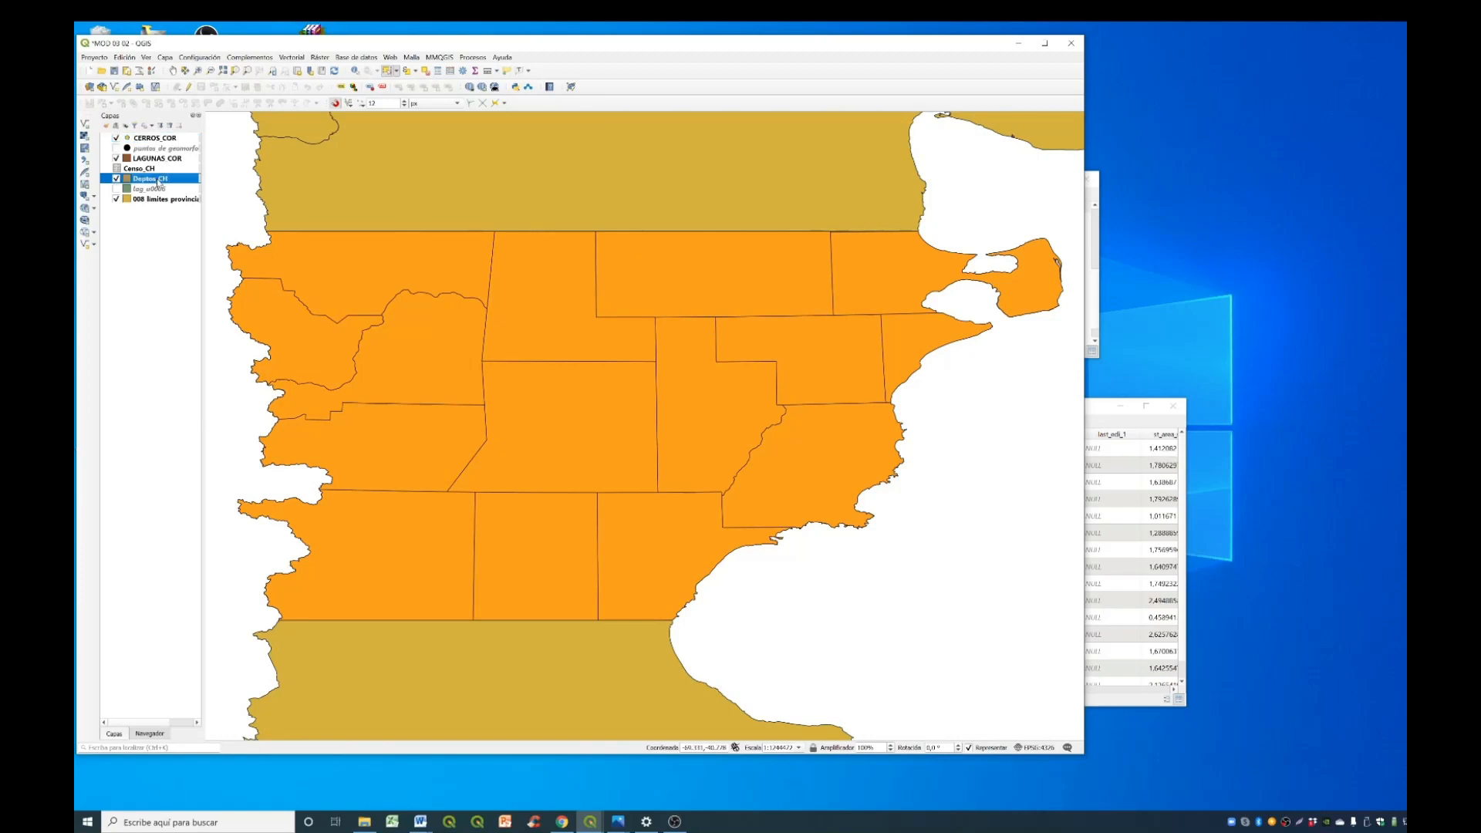
right_click(159, 182)
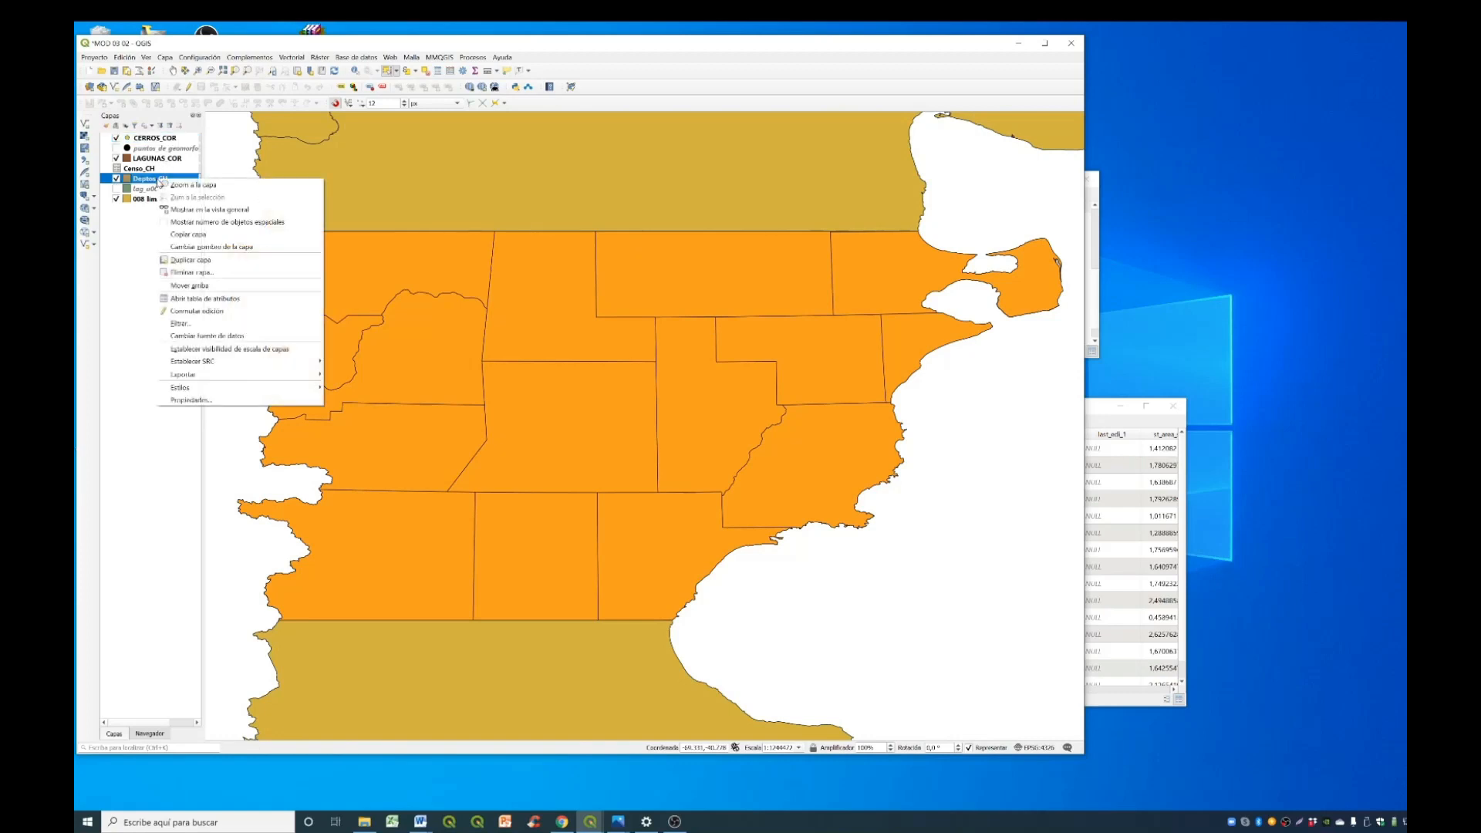
left_click(259, 300)
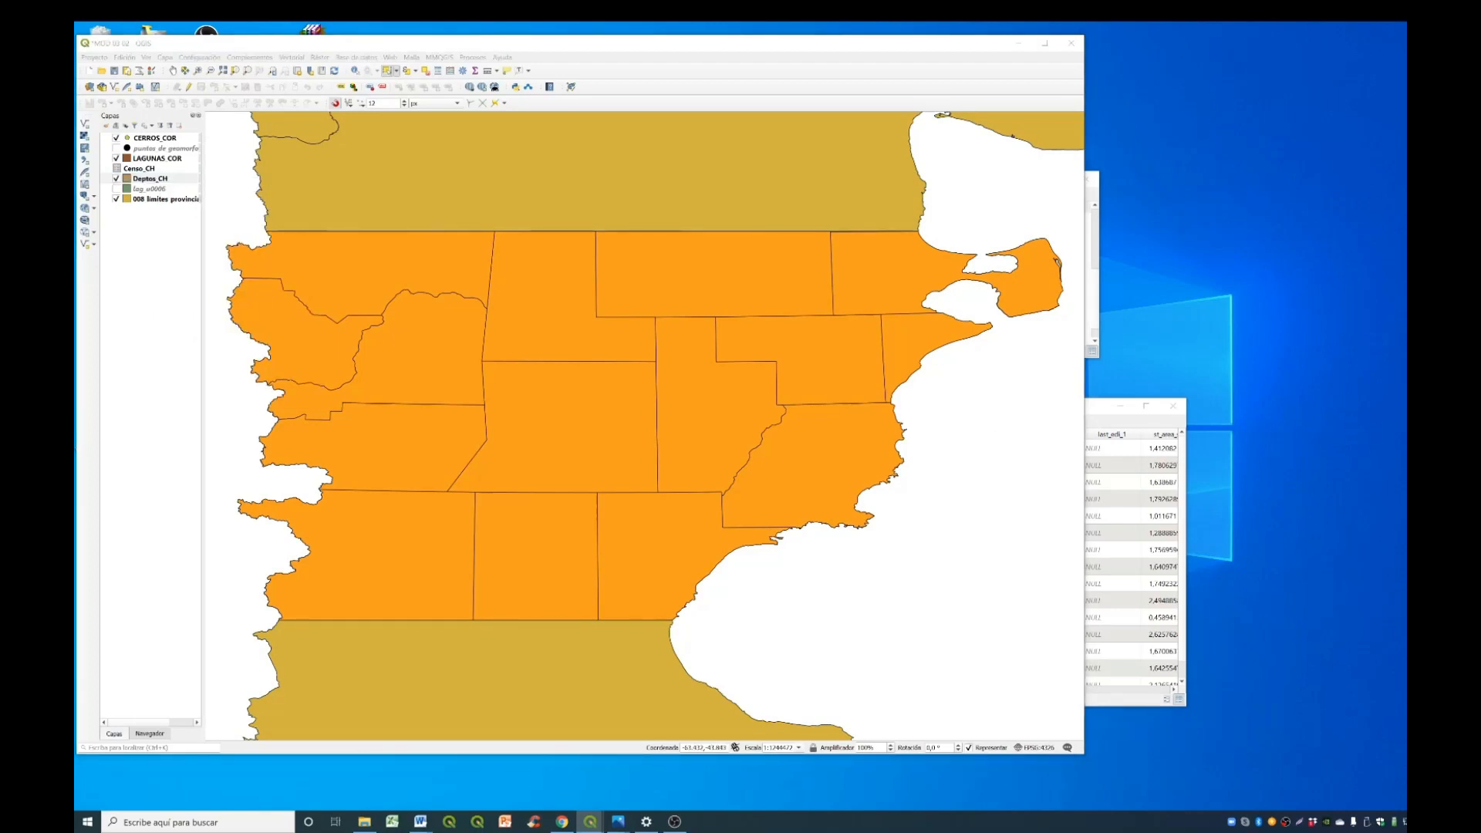
left_click_drag(1099, 291, 495, 180)
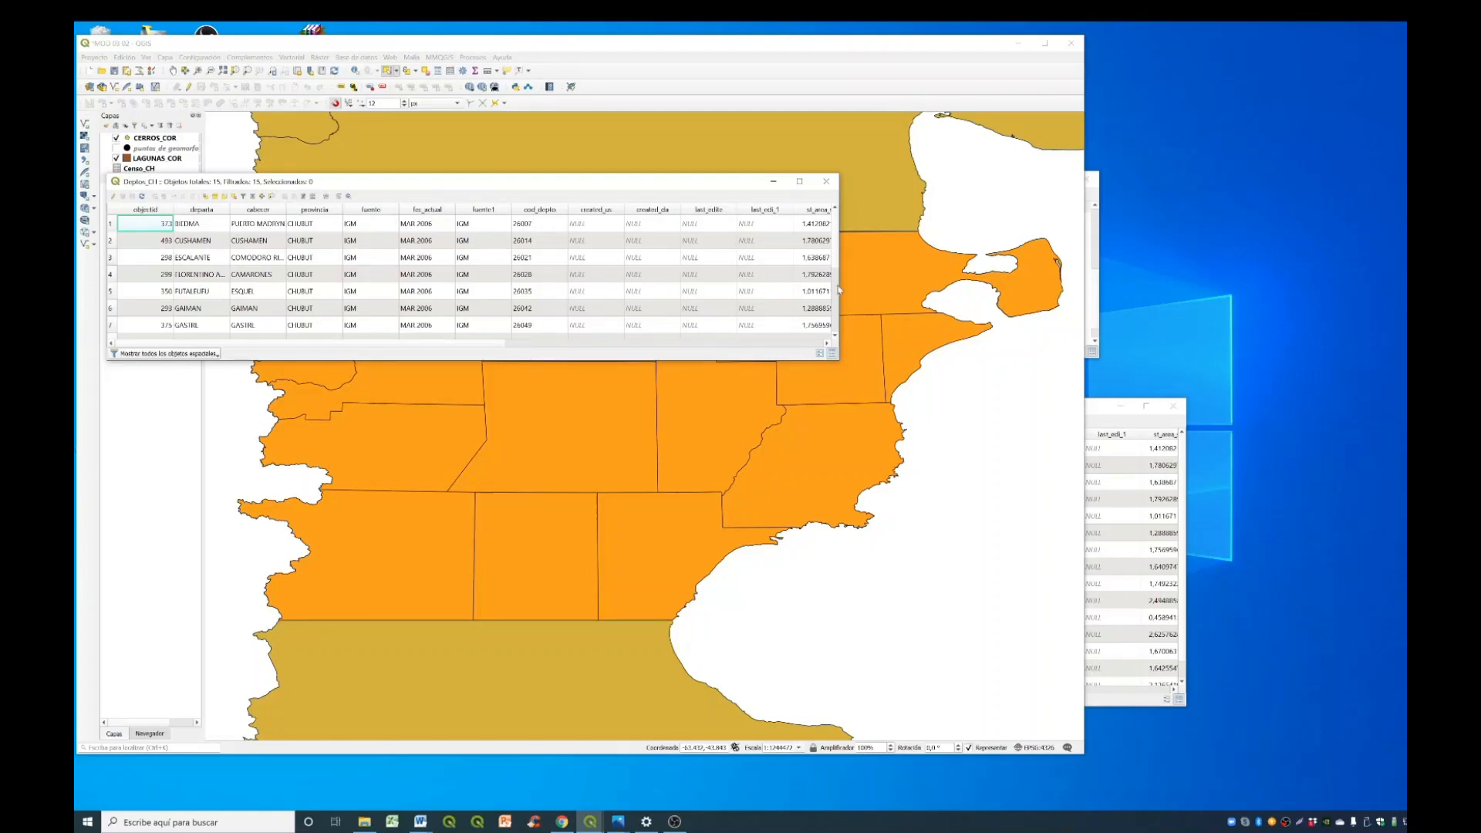
left_click_drag(839, 290, 1405, 298)
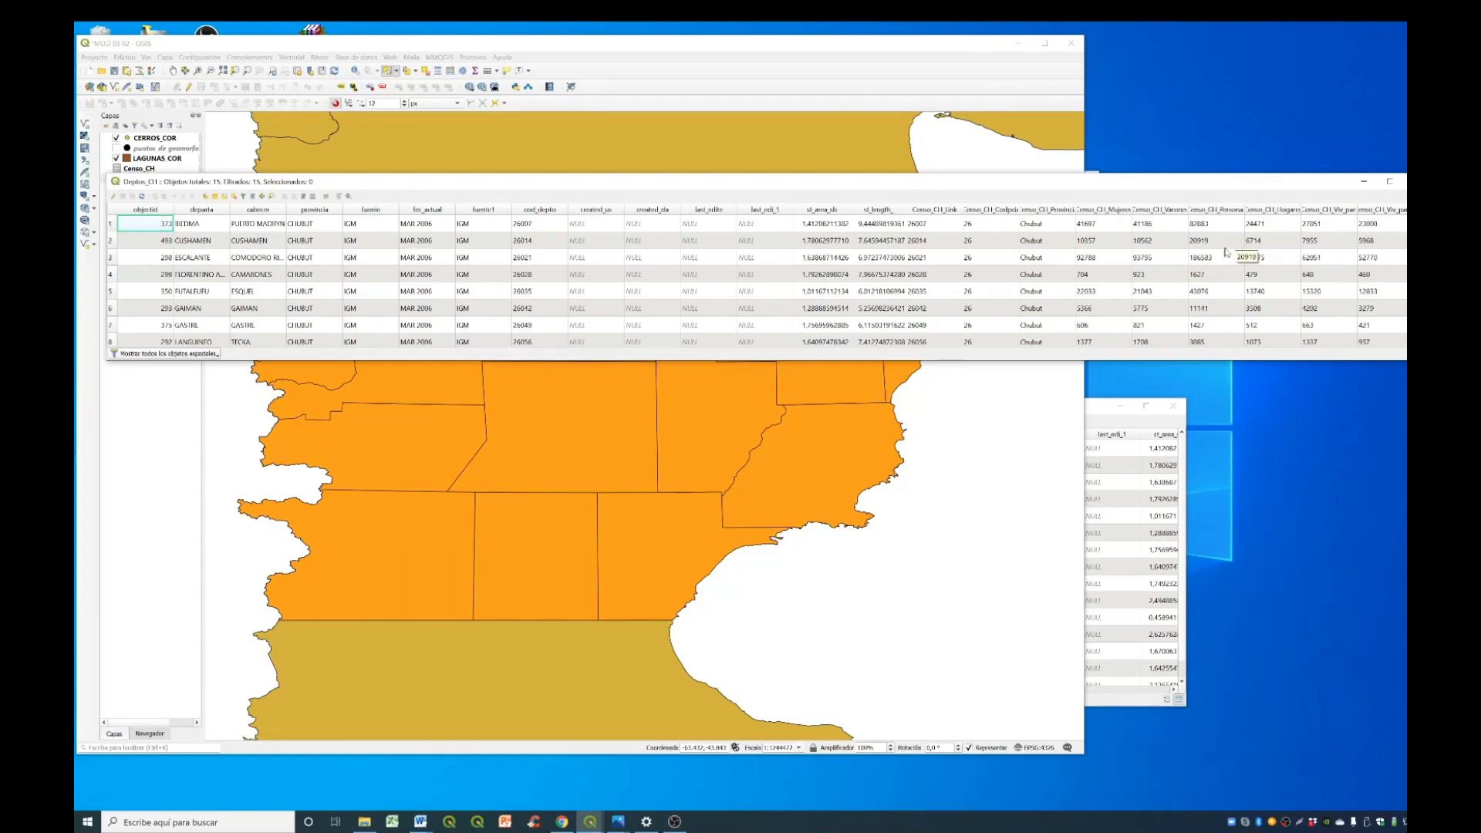
left_click_drag(1019, 209, 1086, 219)
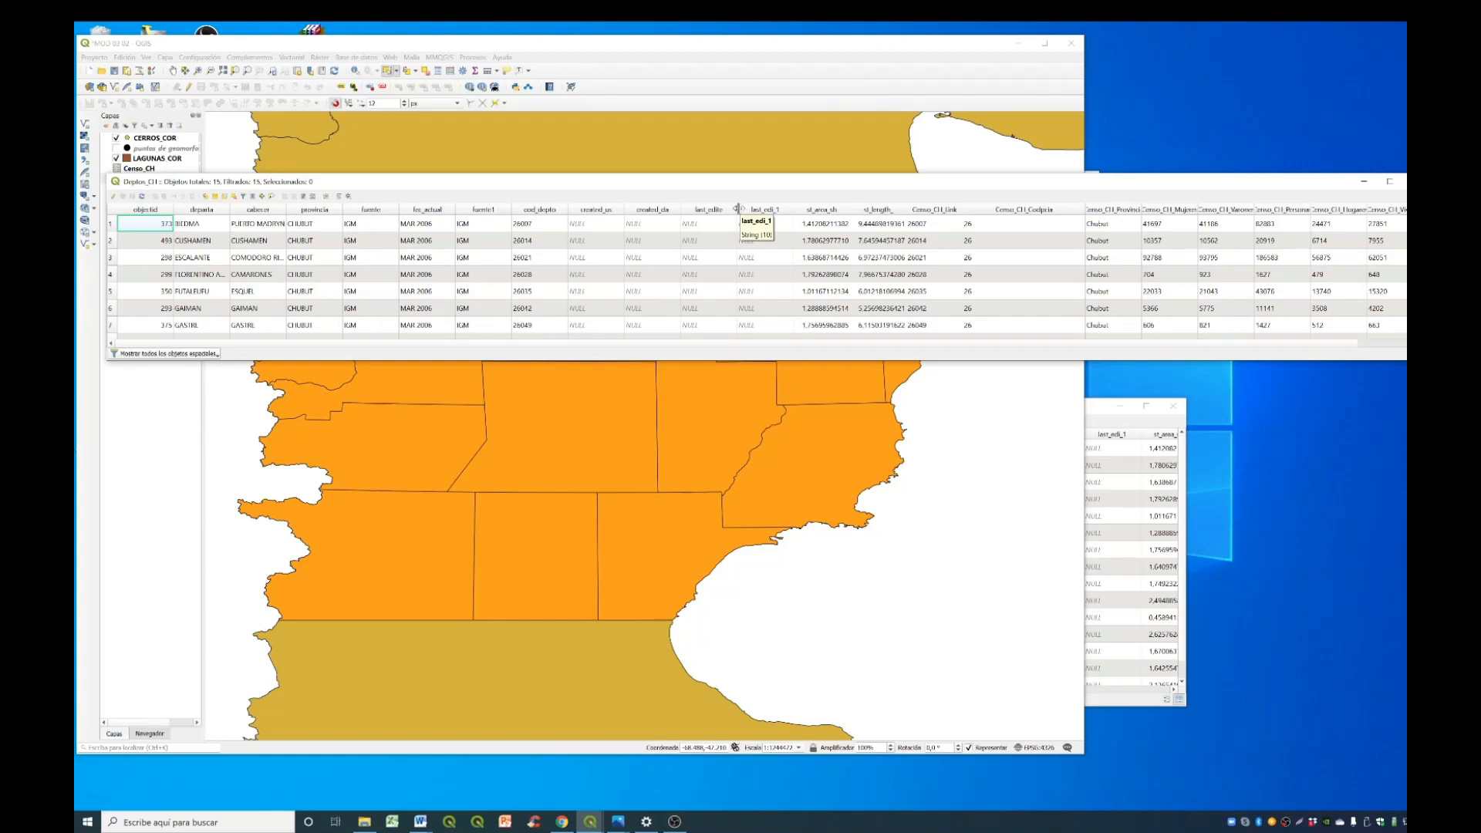
- Show the Processing Toolbox and open the Rehacer campos tool from the vector table algorithms for Deptos_CH
right_click(806, 74)
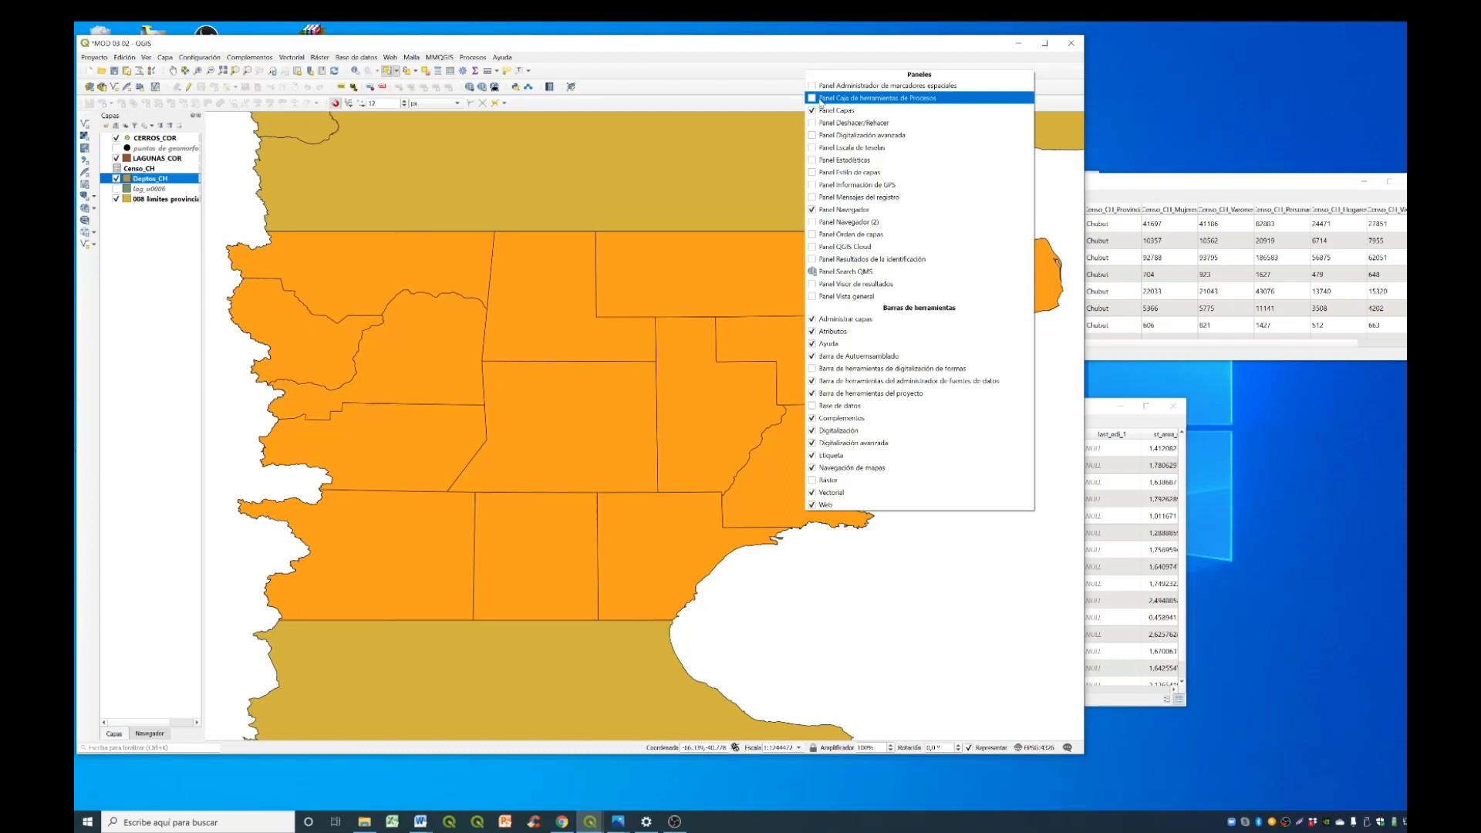
left_click(822, 98)
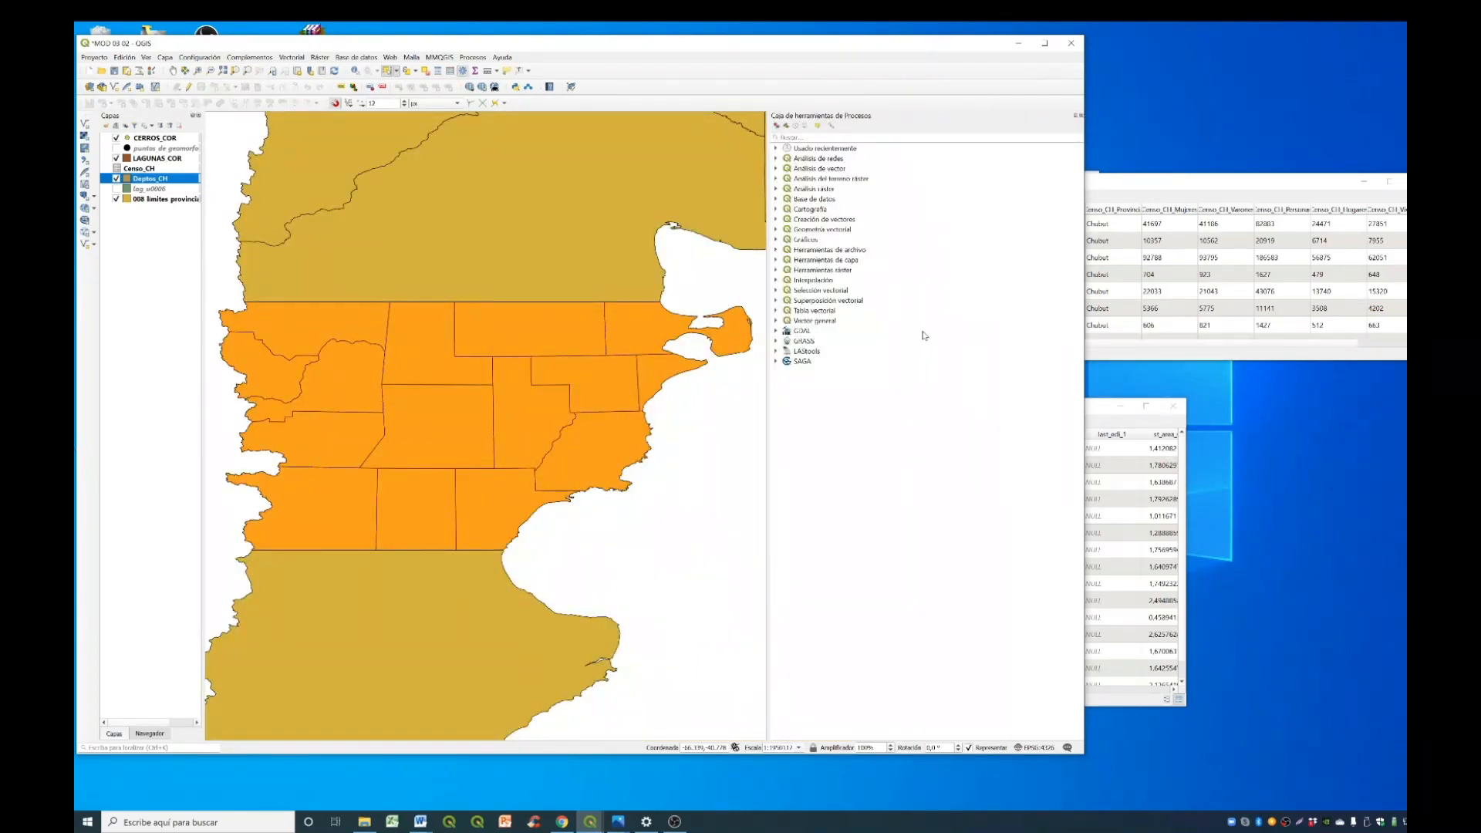
left_click(776, 311)
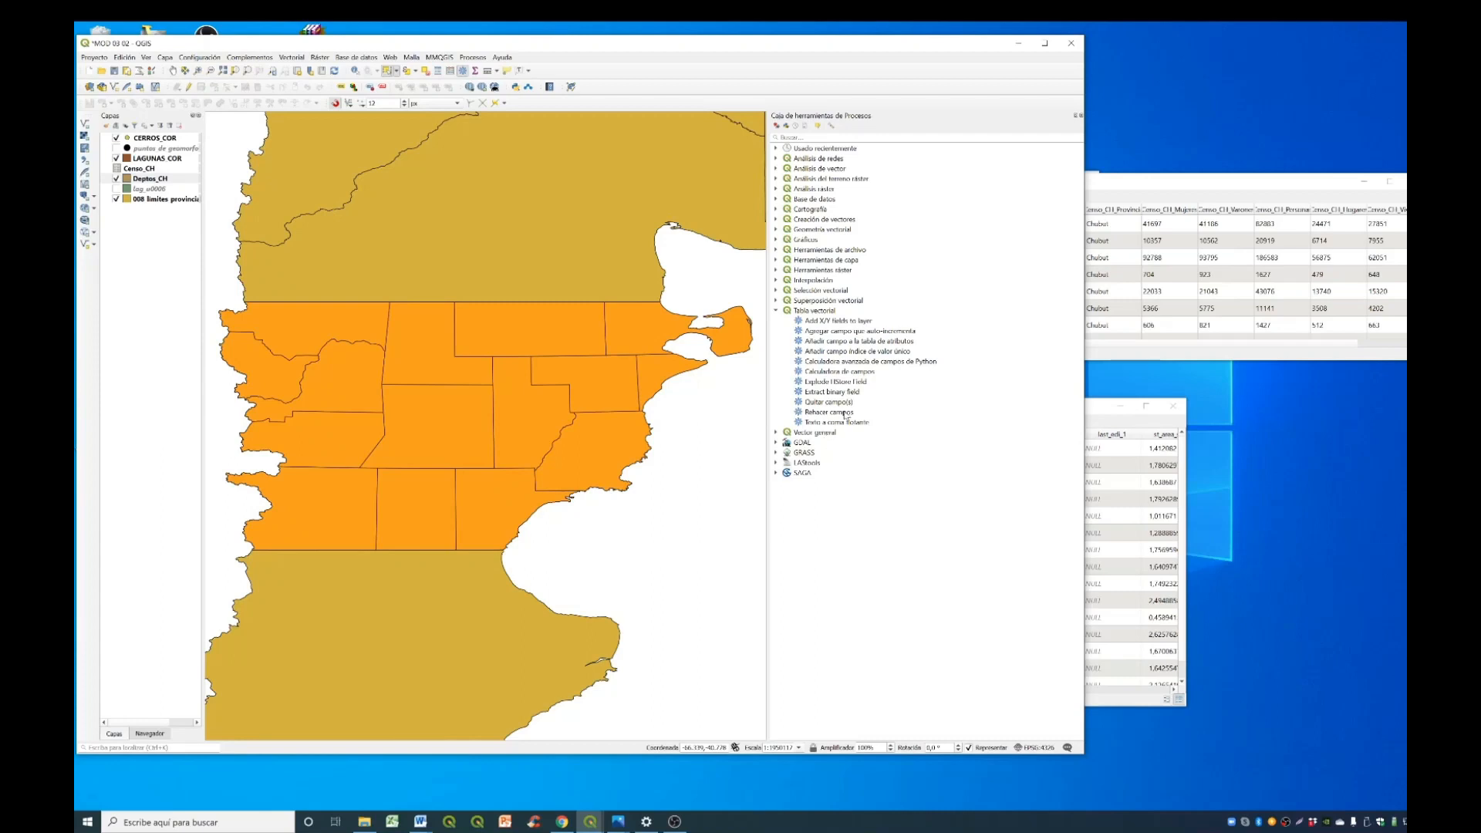
double_click(847, 415)
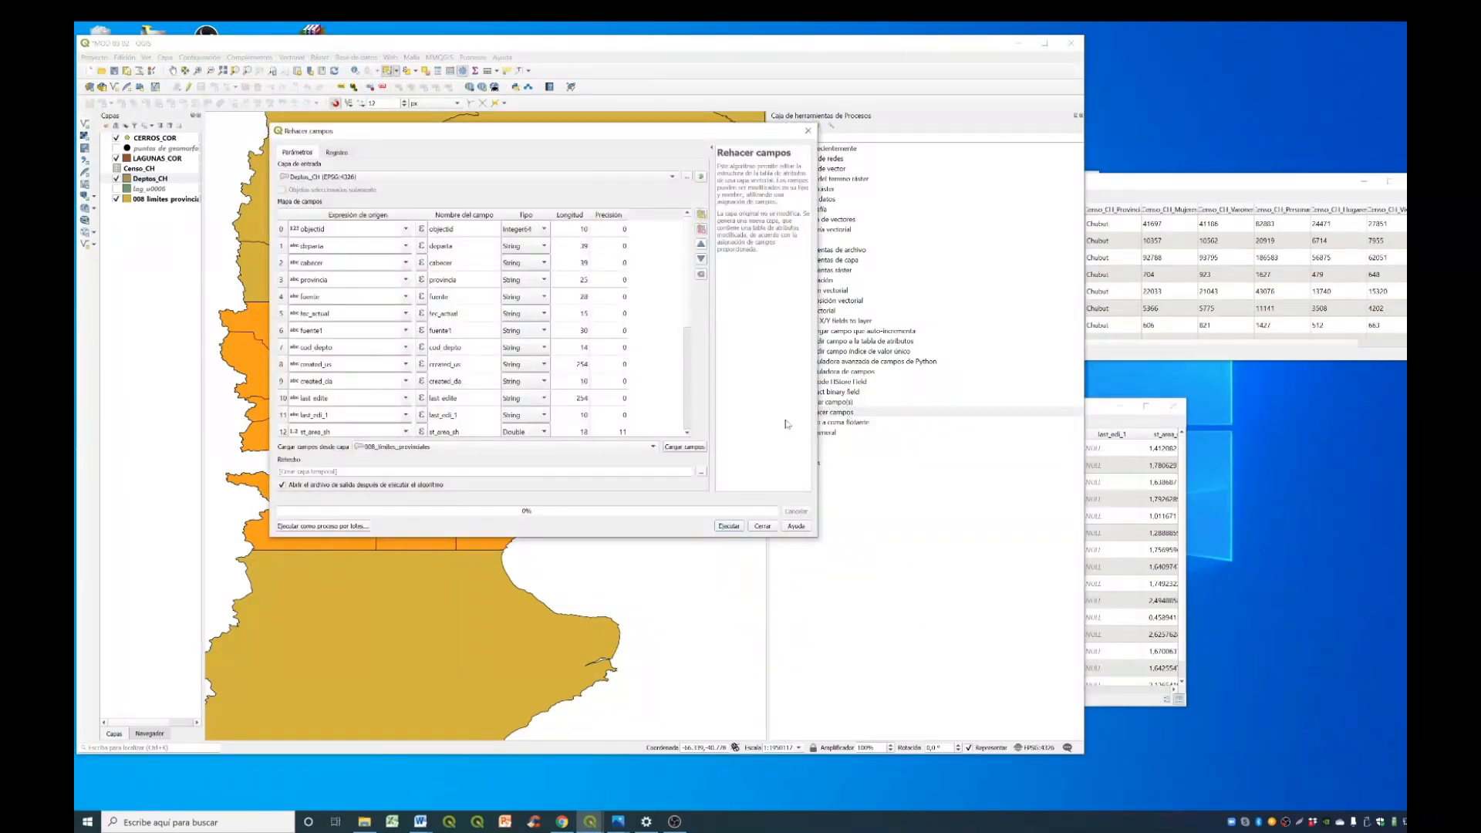
- Strip the Censo_CH_ prefix from the first two joined fields in the field map, naming them Link and Codpcia
scroll(541, 360, "down", 1)
left_click_drag(689, 318, 690, 404)
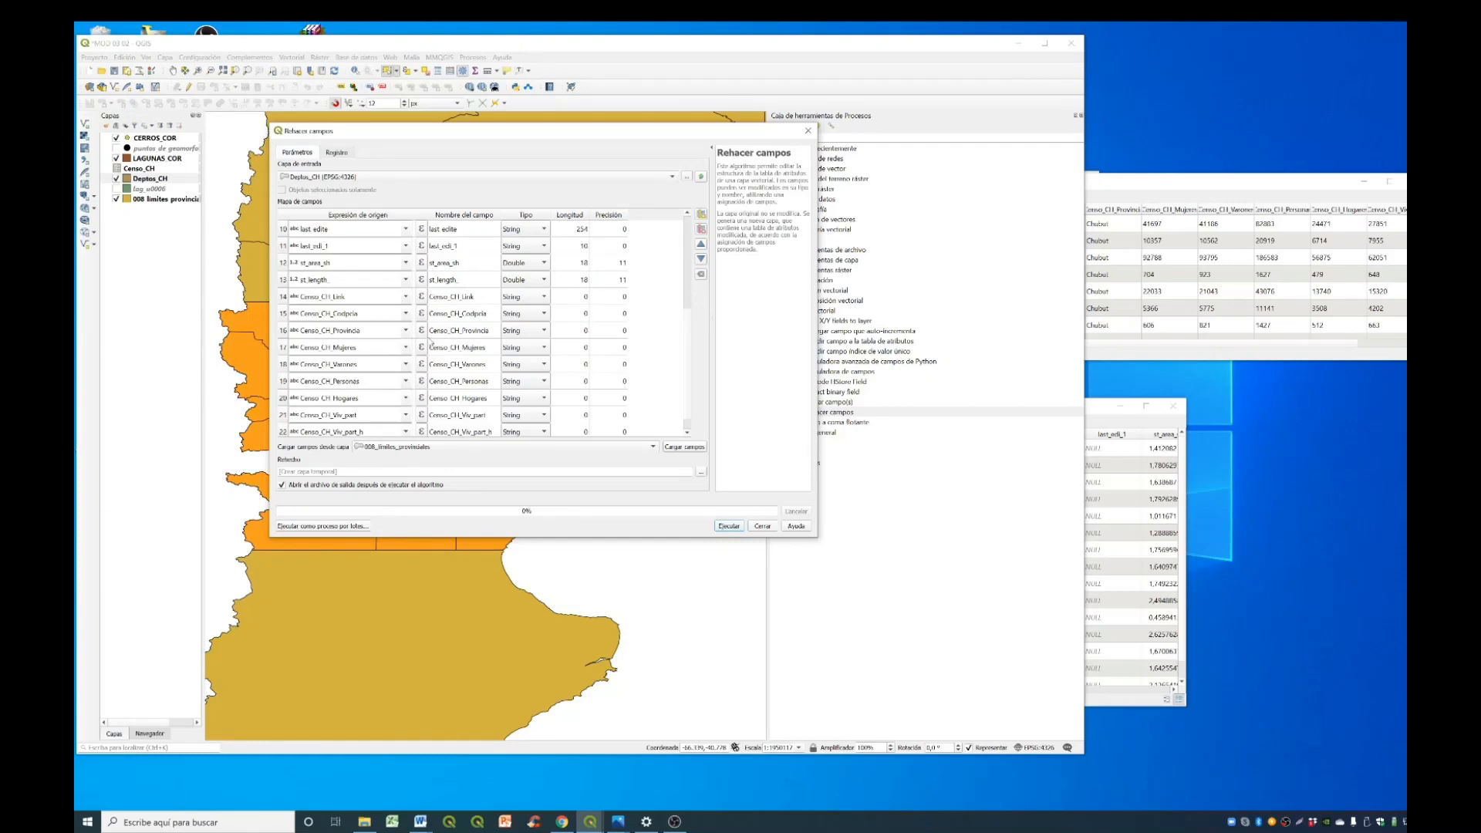
left_click(449, 299)
left_click(449, 300)
left_click_drag(429, 297, 462, 297)
key("BackSpace")
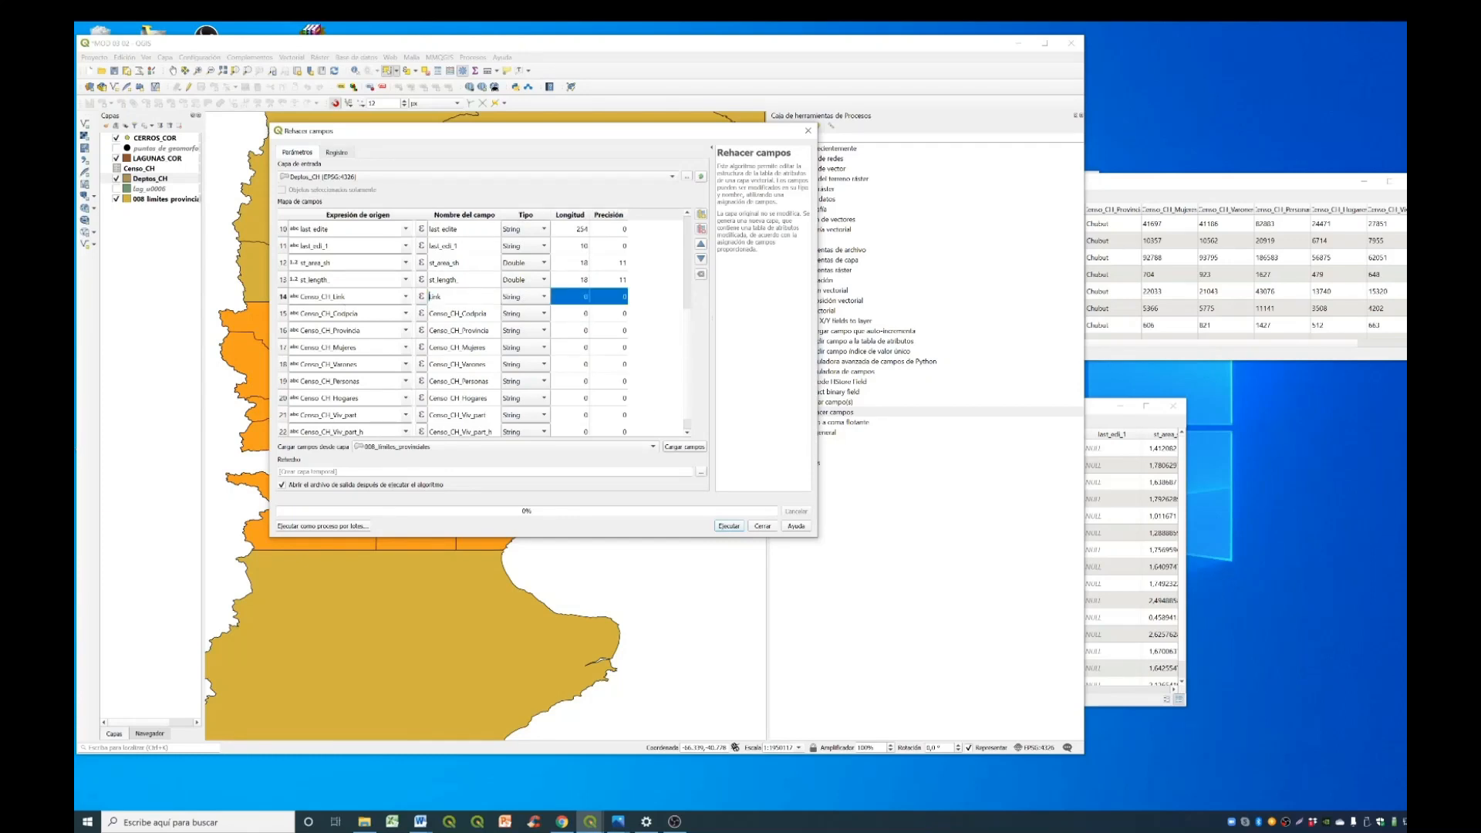
left_click(439, 318)
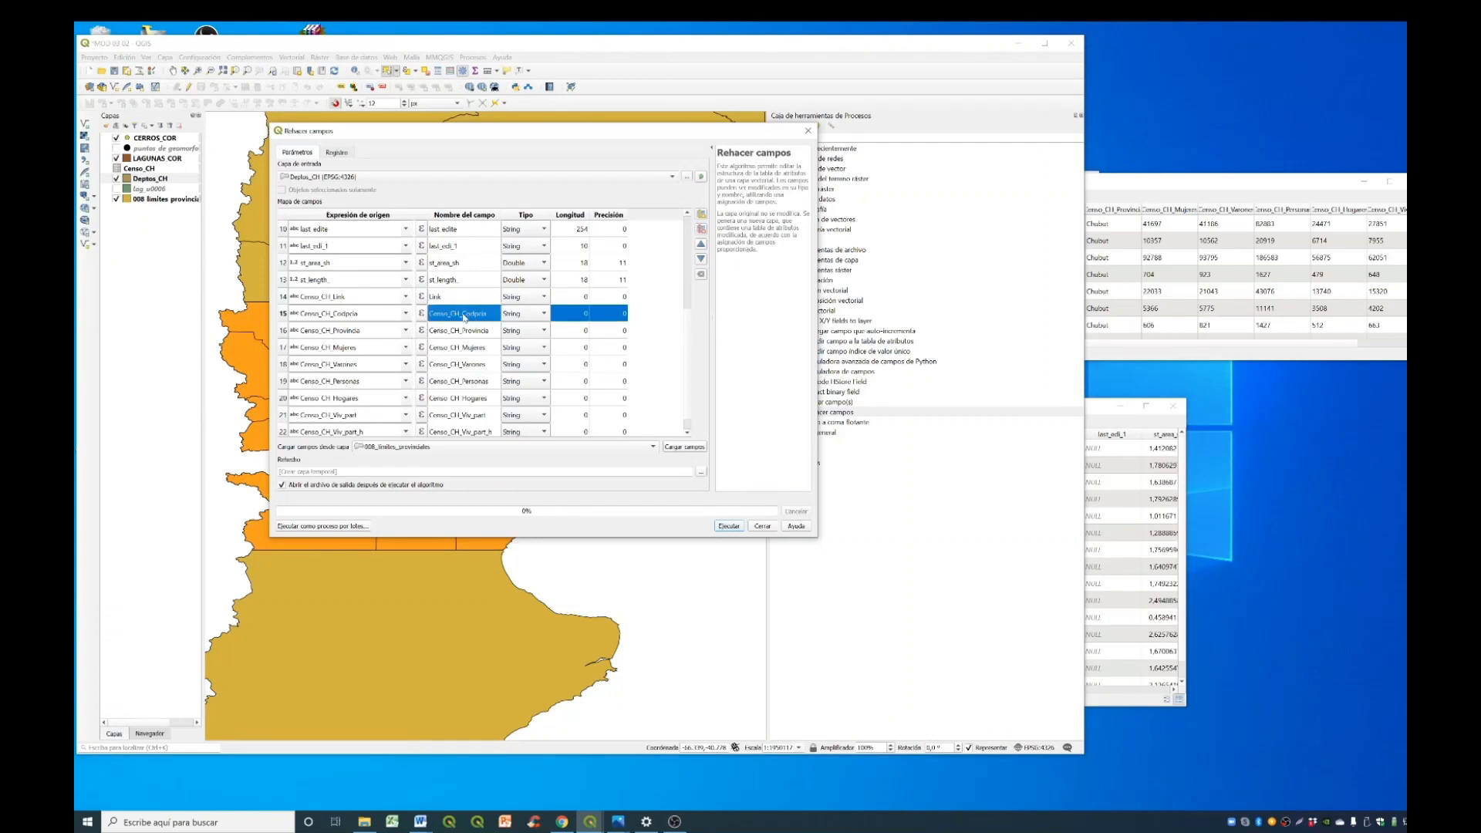
left_click_drag(463, 317, 487, 314)
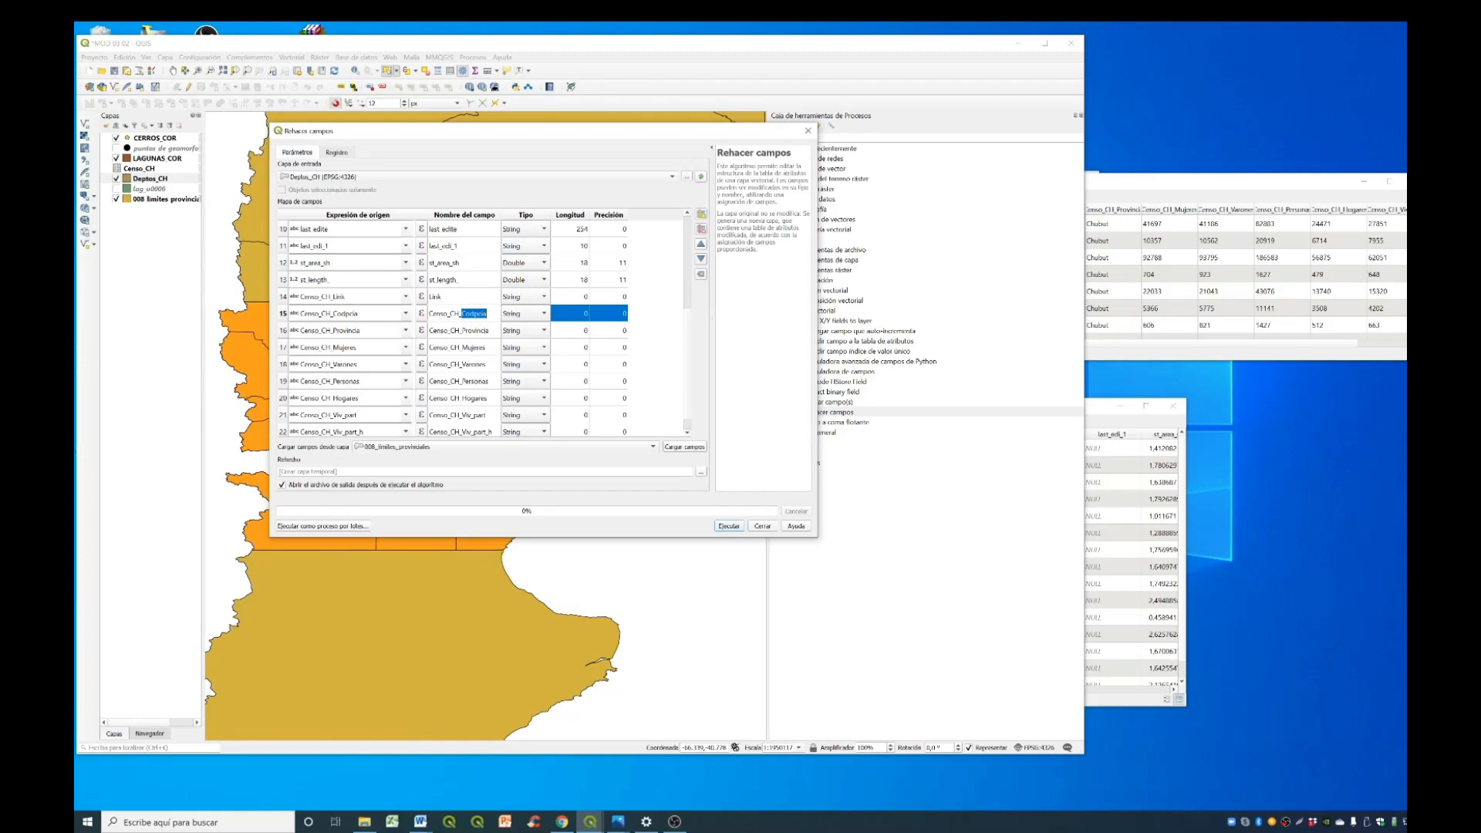
key("shift+Home")
key("BackSpace")
- Rename the joined fields Censo_CH_Provincia and Censo_CH_Mujeres as Provincia and Mujeres in the field map
double_click(463, 335)
left_click(463, 330)
key("shift+Home")
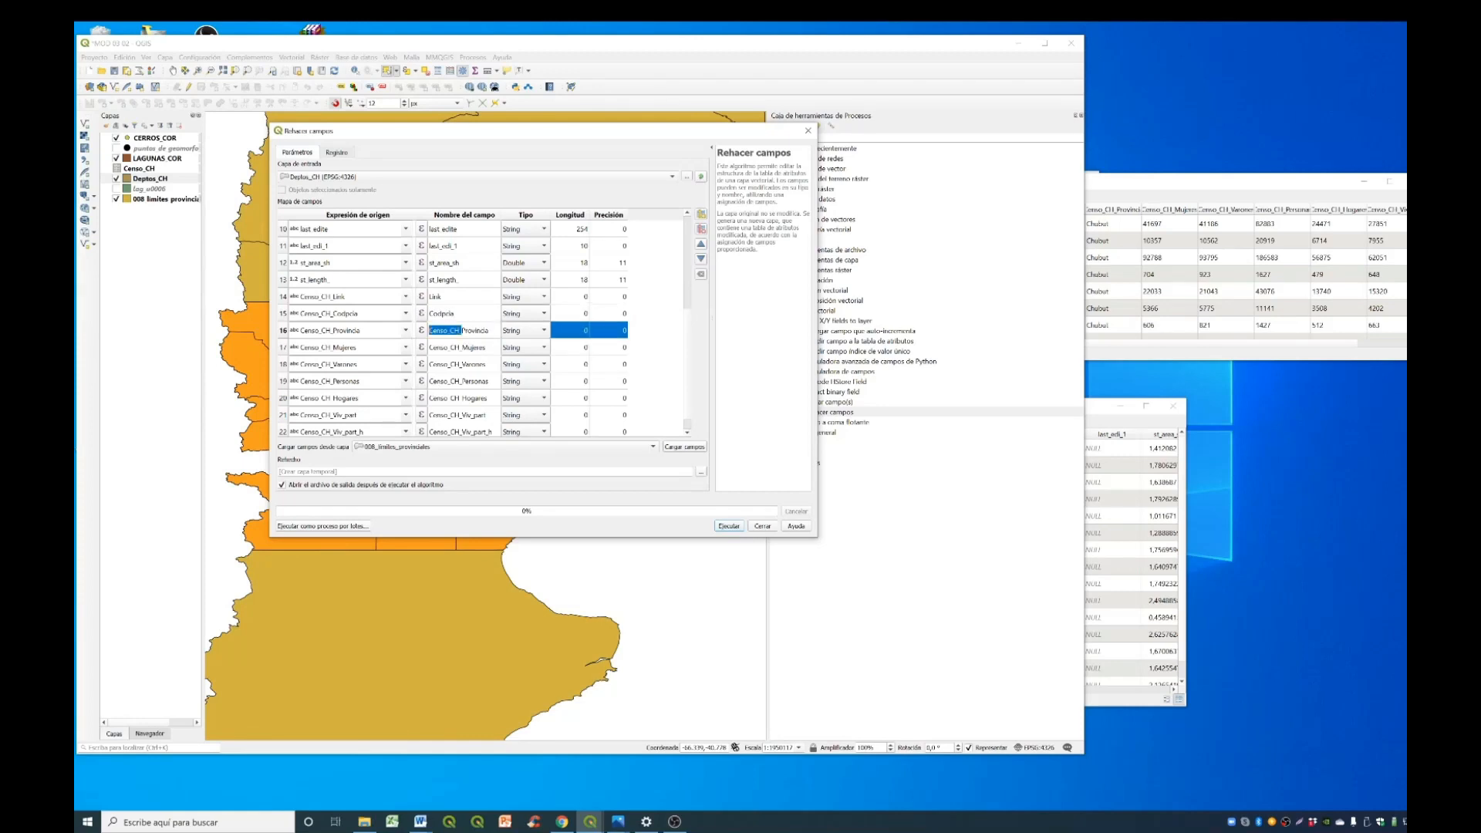
key("BackSpace")
double_click(460, 349)
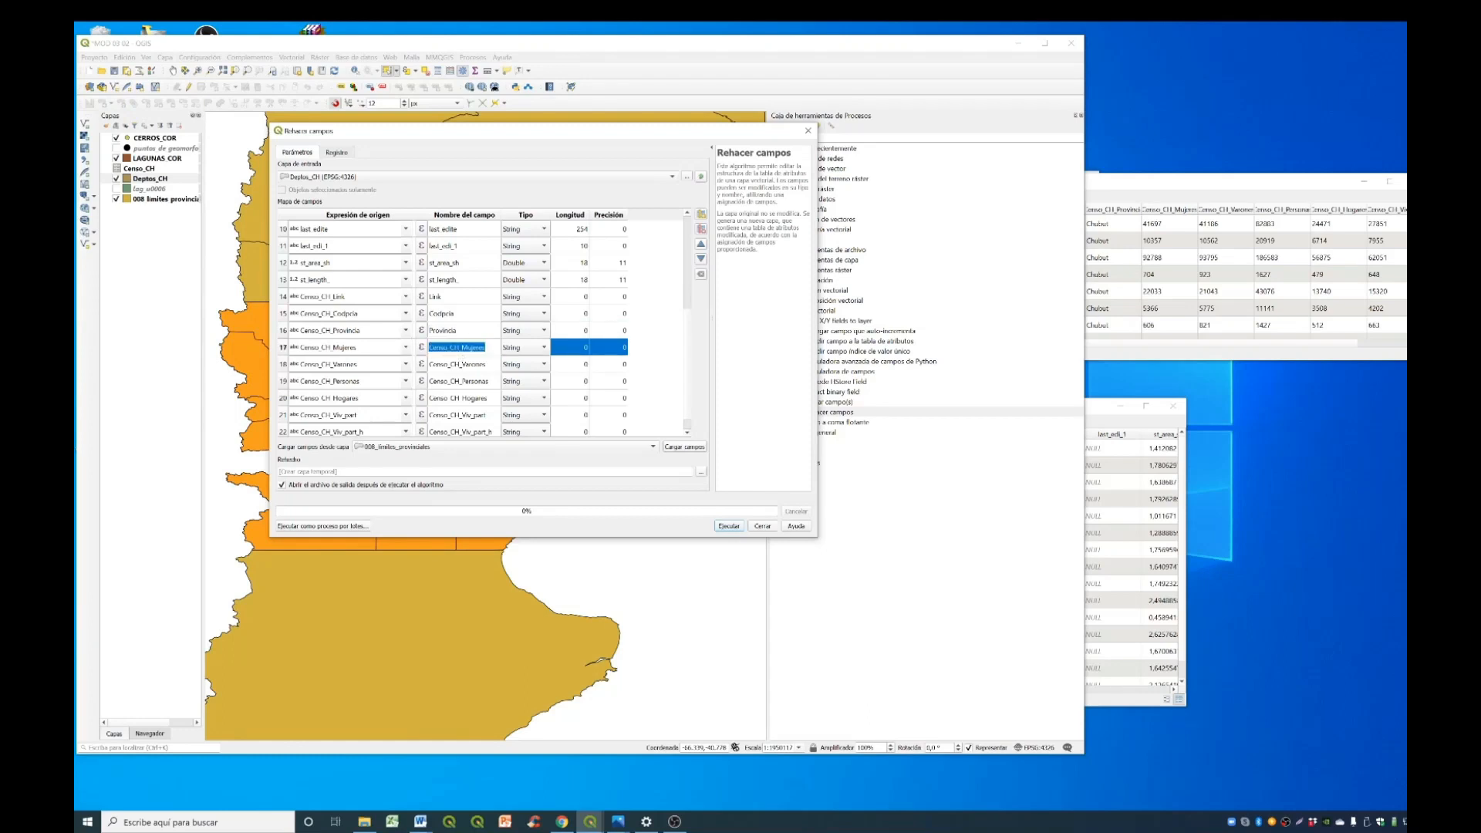
left_click(461, 348)
key("shift+End")
key("shift+Home")
key("BackSpace")
- Rename the joined fields for males, persons and households as Varones, Personas and Hogares
double_click(463, 365)
type("Varones")
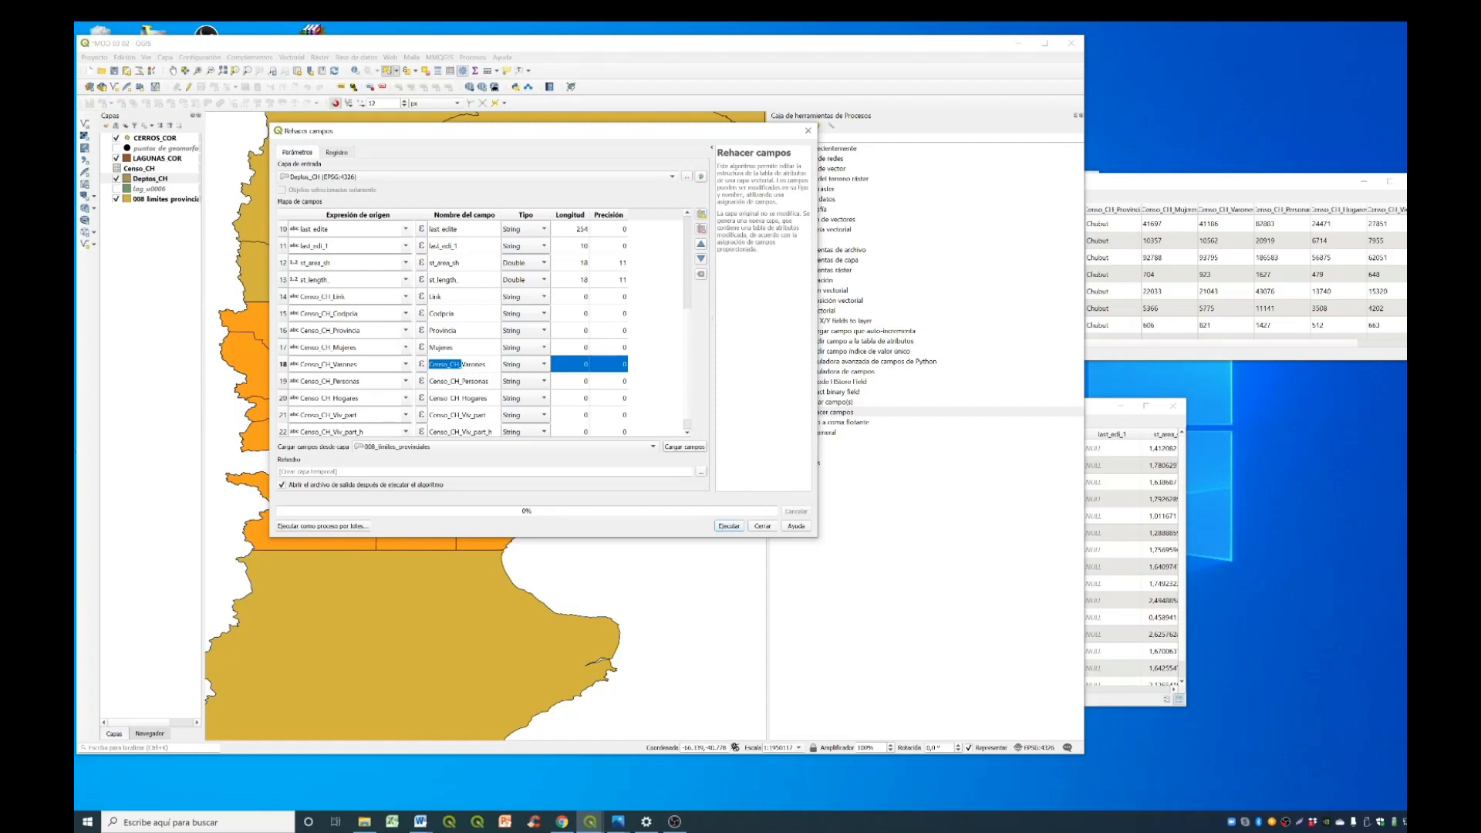
key("Down")
type("Personas")
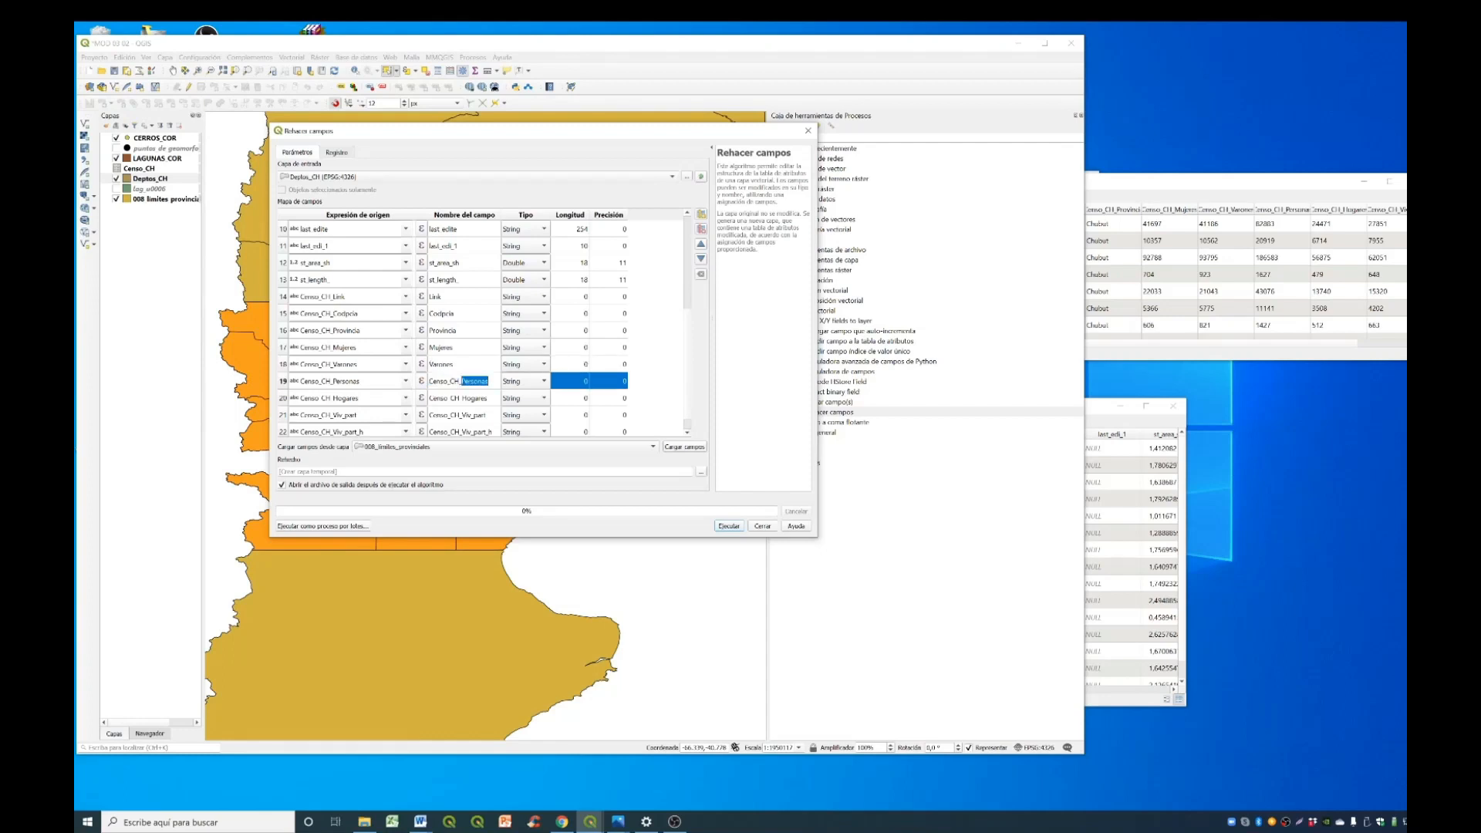
left_click(462, 404)
double_click(462, 407)
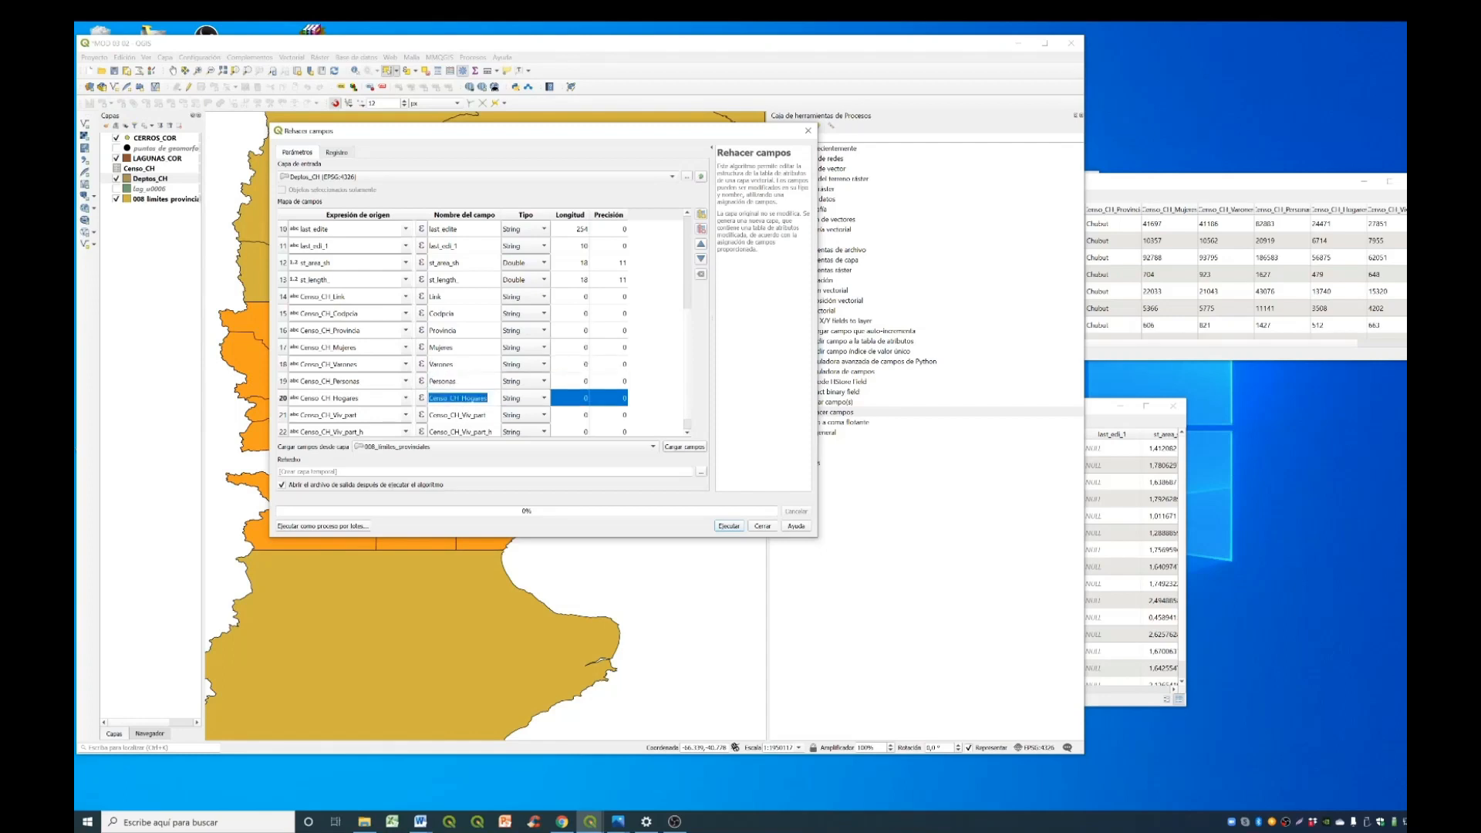
type("Hogares")
- Rename the last two joined fields as Viv_part and Viv_part_h, run Rehacer campos and close the tool
double_click(451, 420)
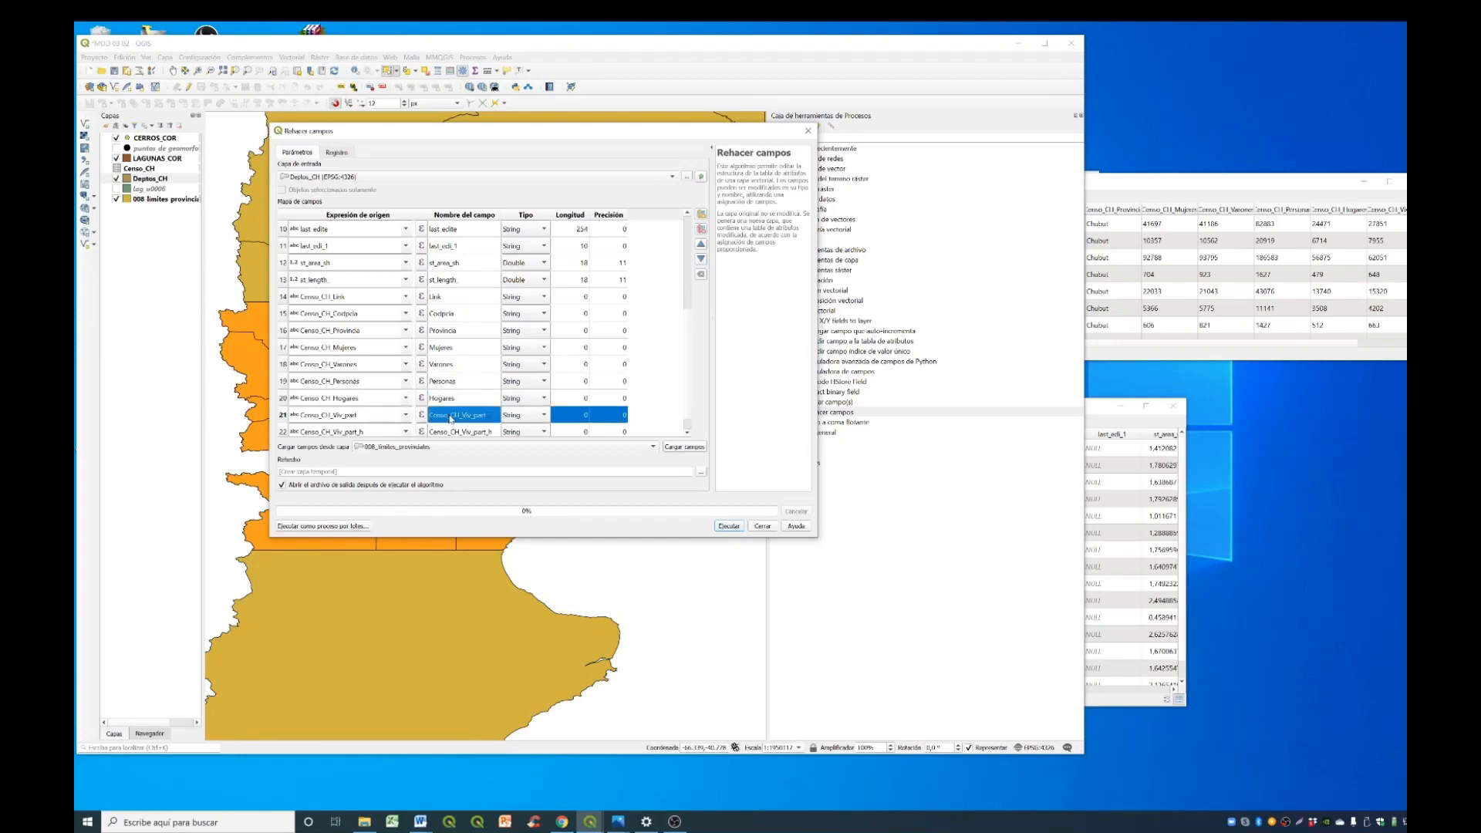
type("Viv_part")
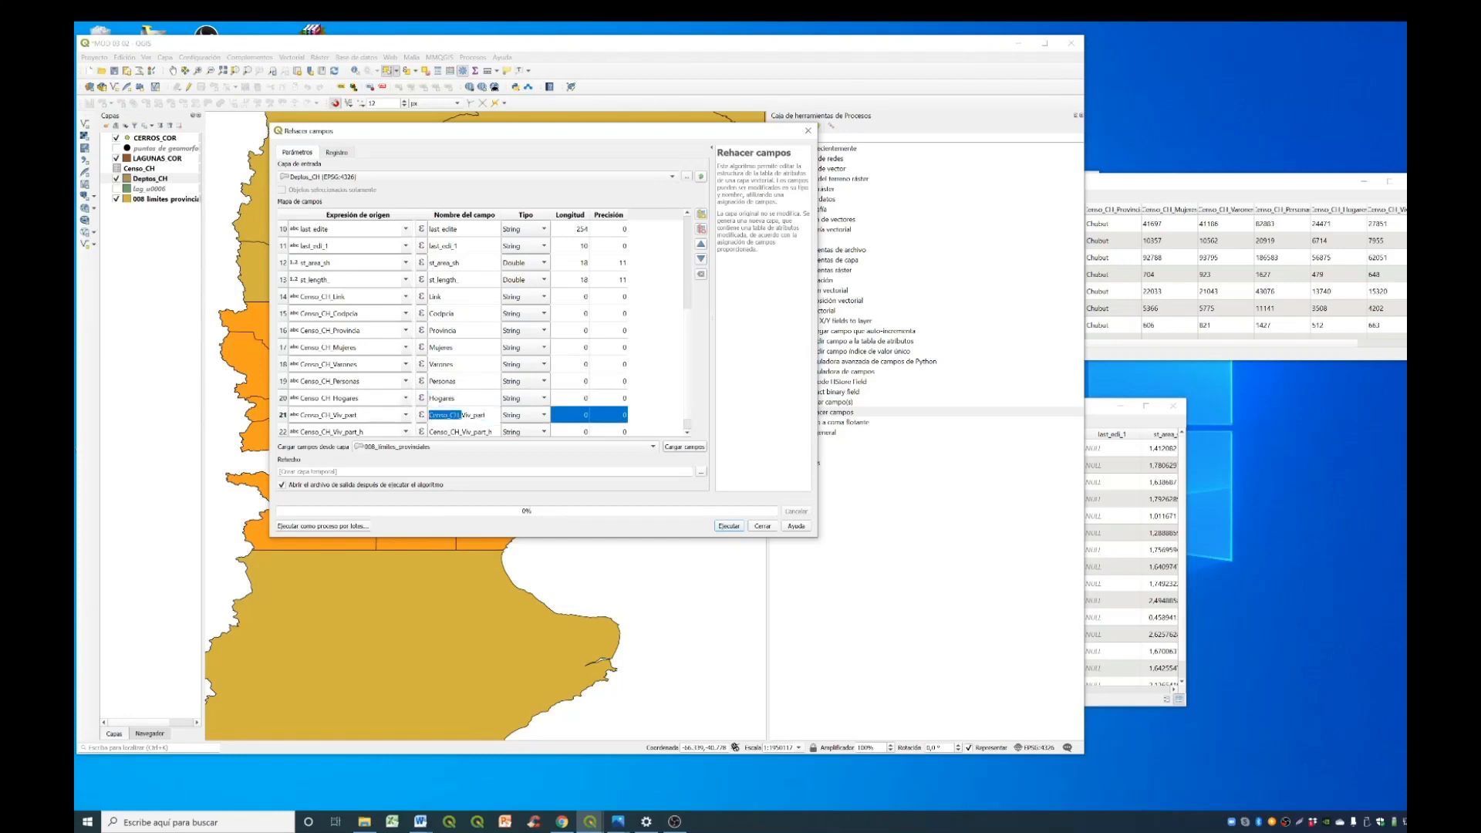
key("Return")
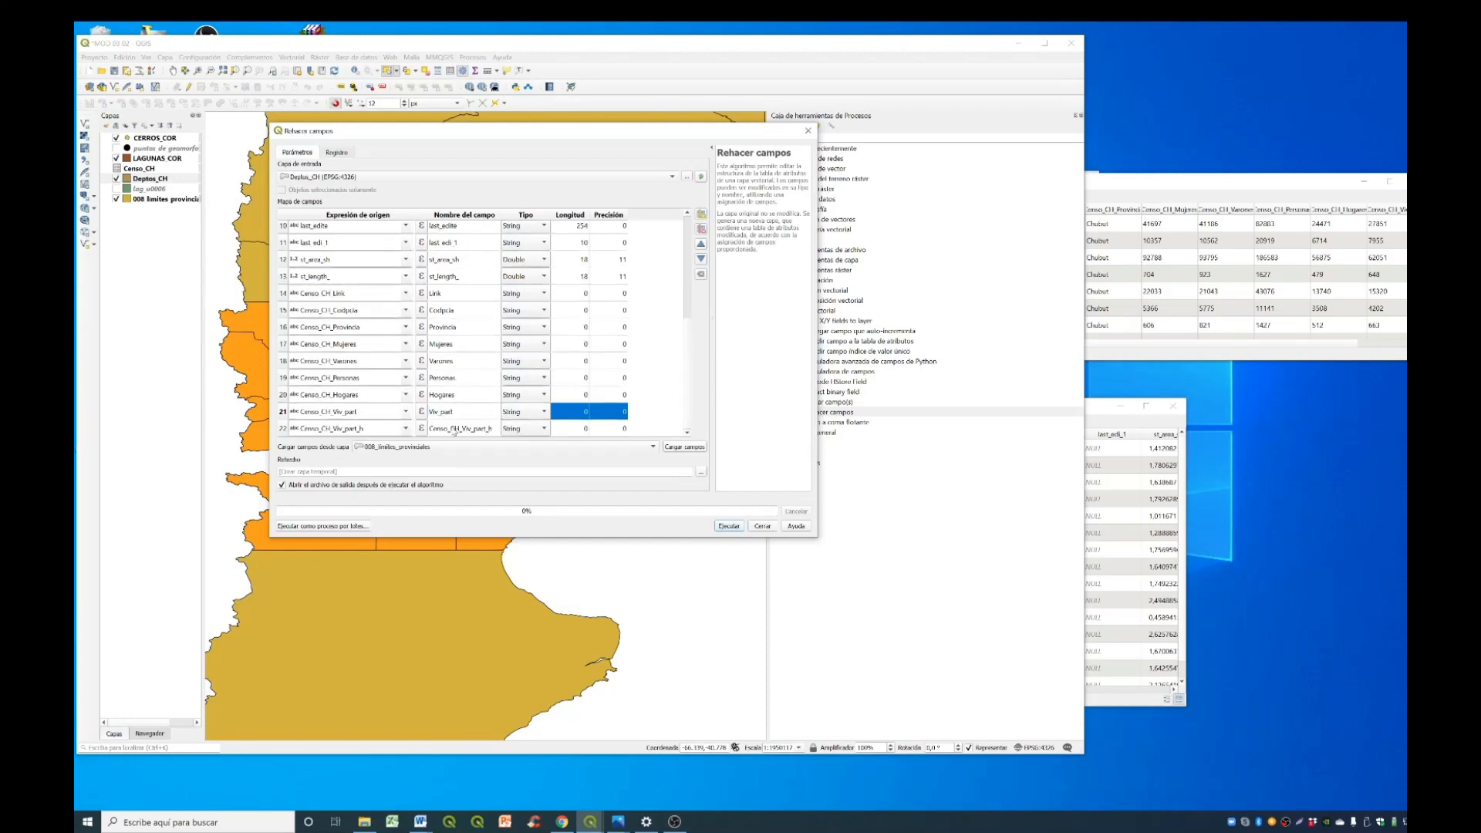
double_click(454, 429)
left_click_drag(461, 428, 429, 429)
key("BackSpace")
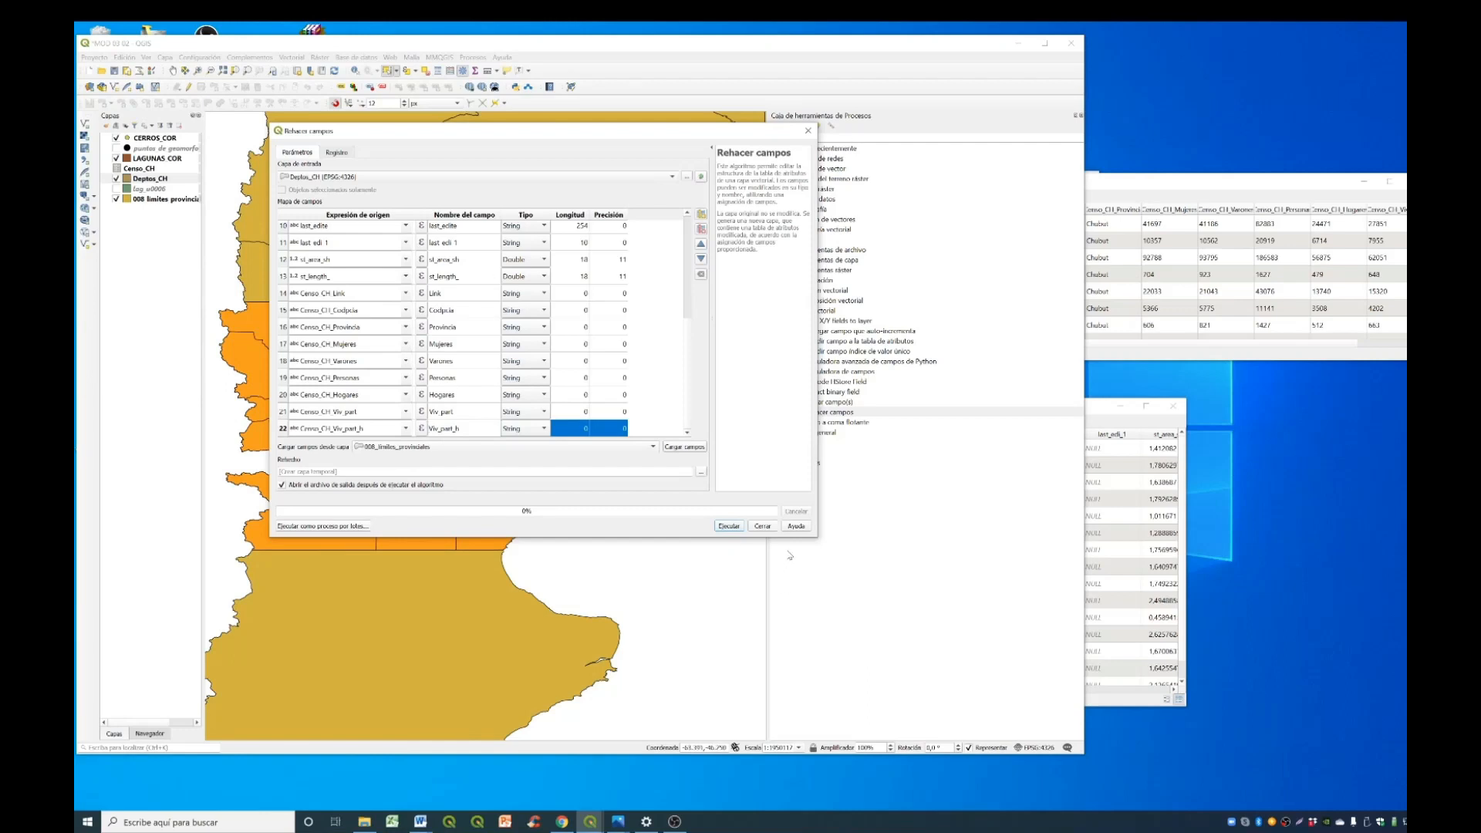
left_click(733, 526)
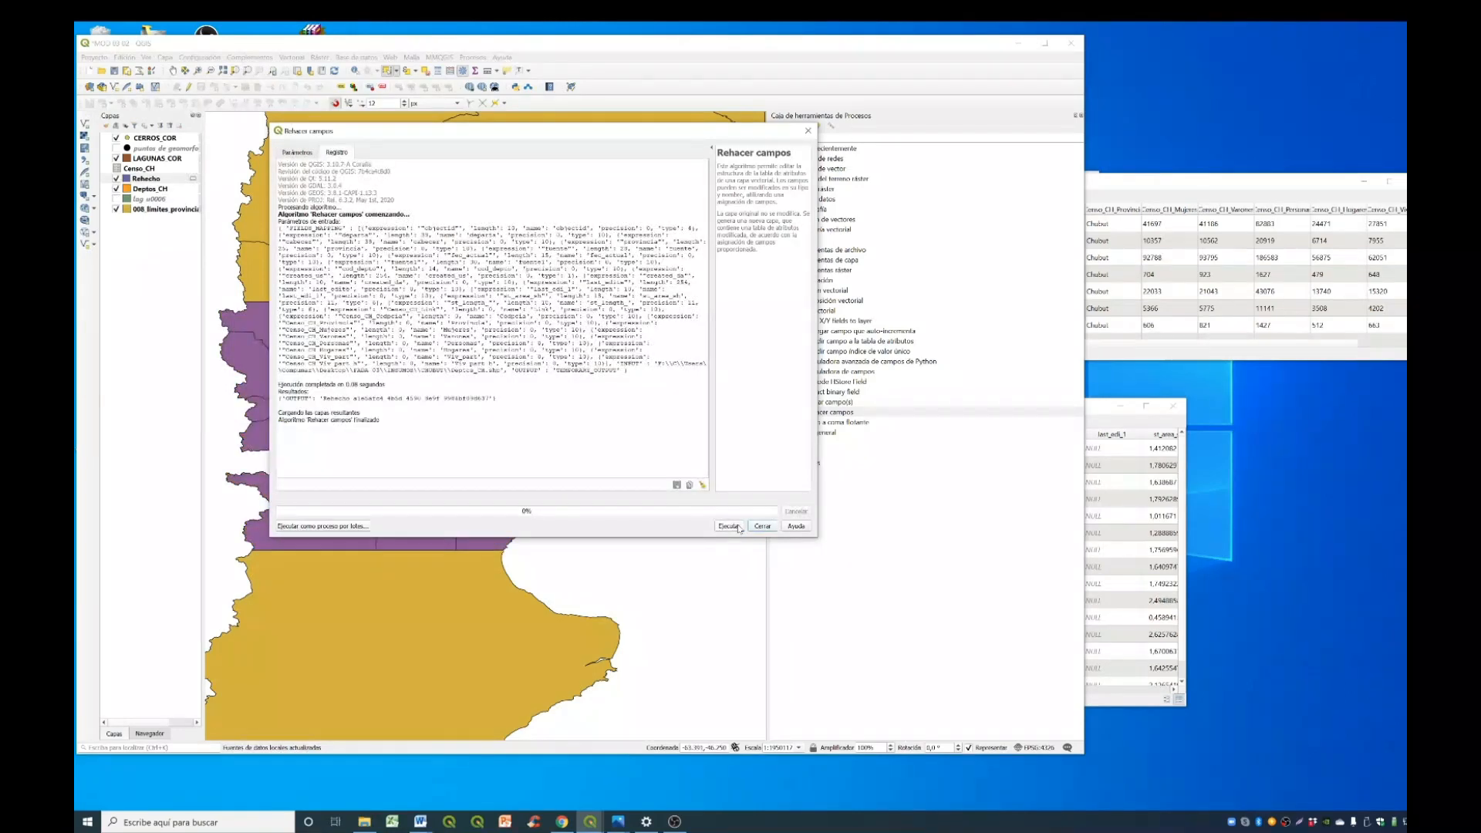
left_click(762, 526)
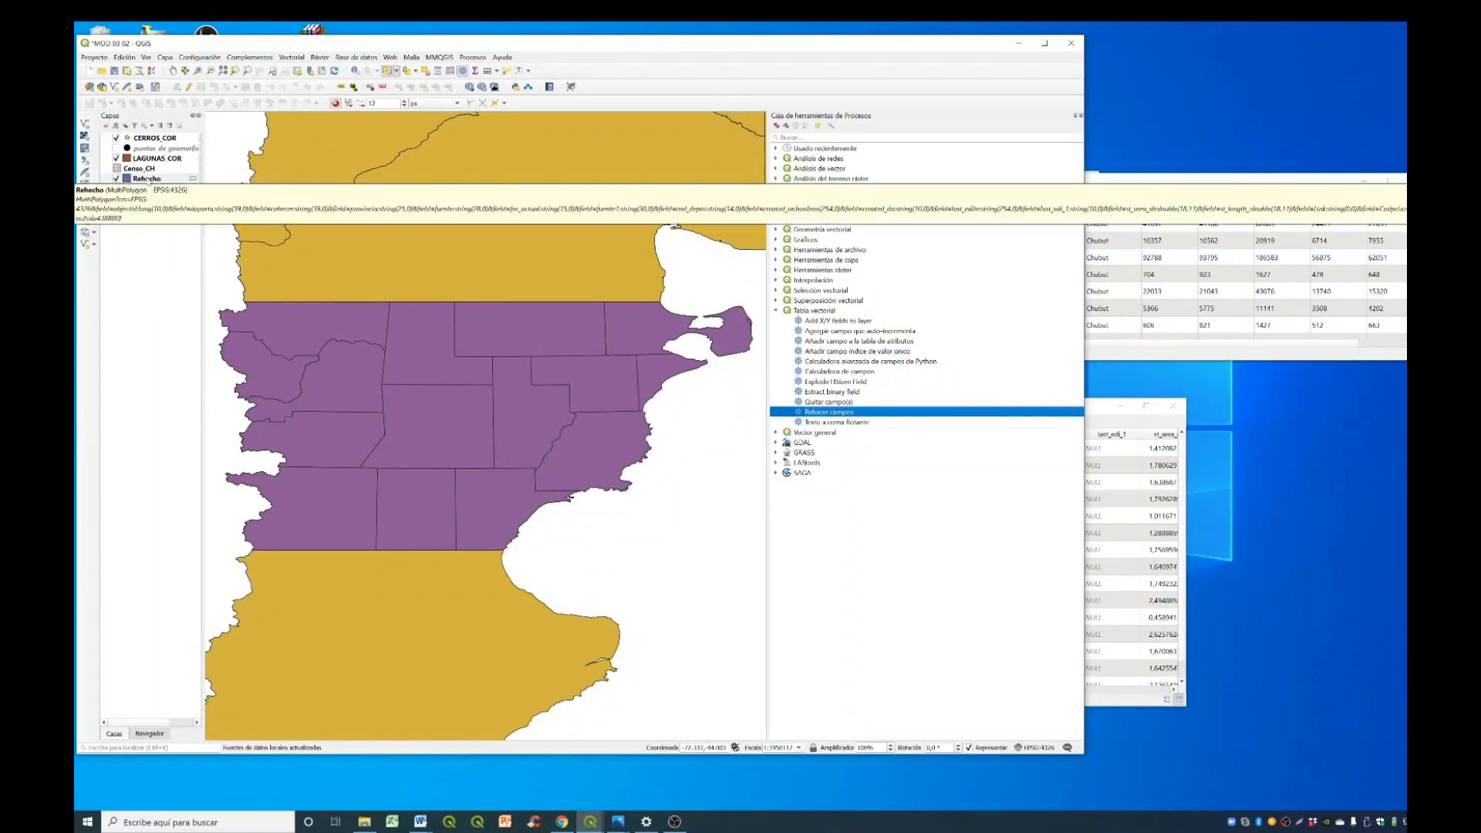
- Open the Rehecho attribute table and widen its window to examine the renamed census fields, closing it when done
right_click(160, 180)
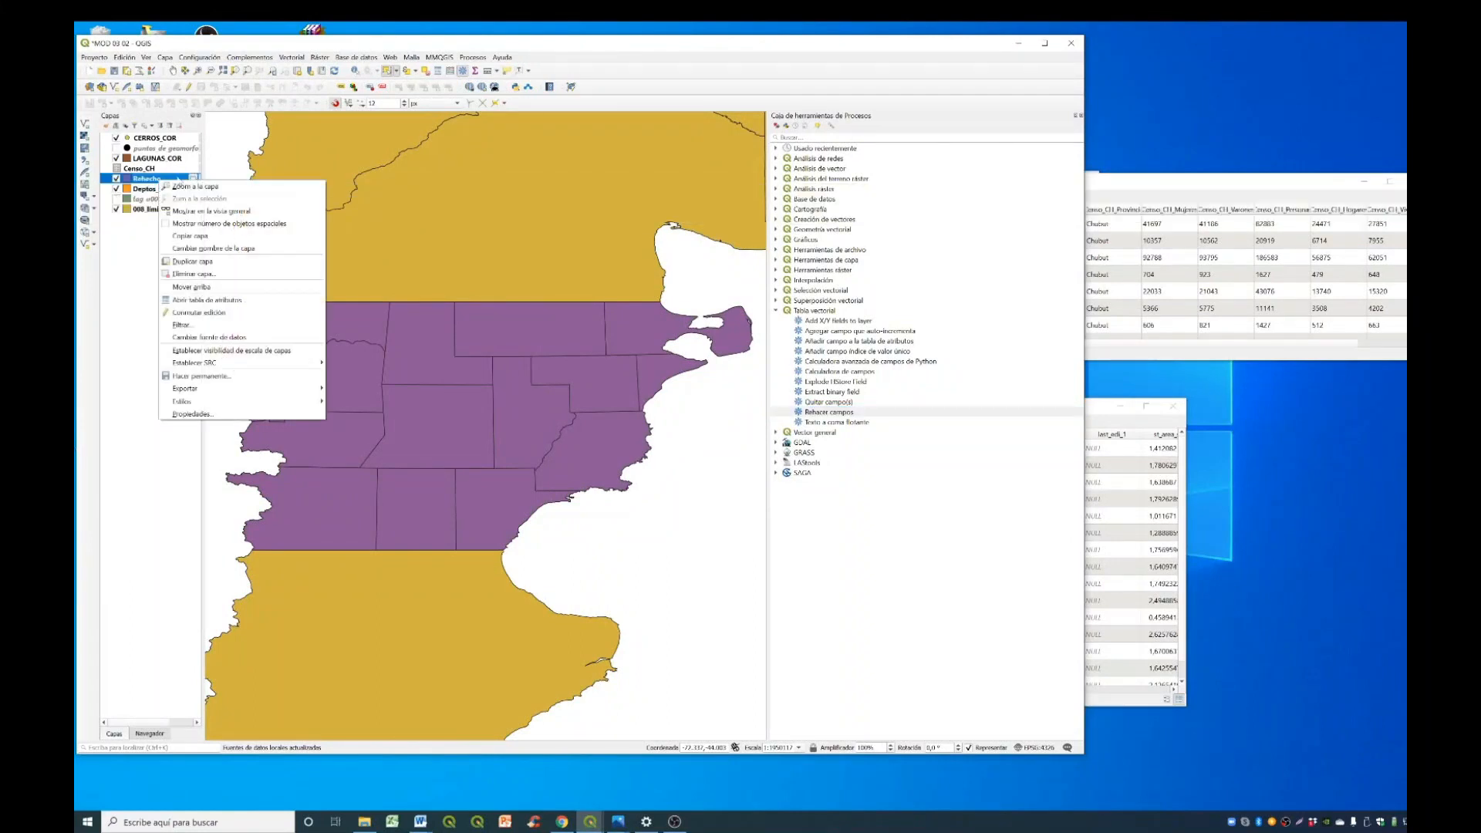
left_click(251, 300)
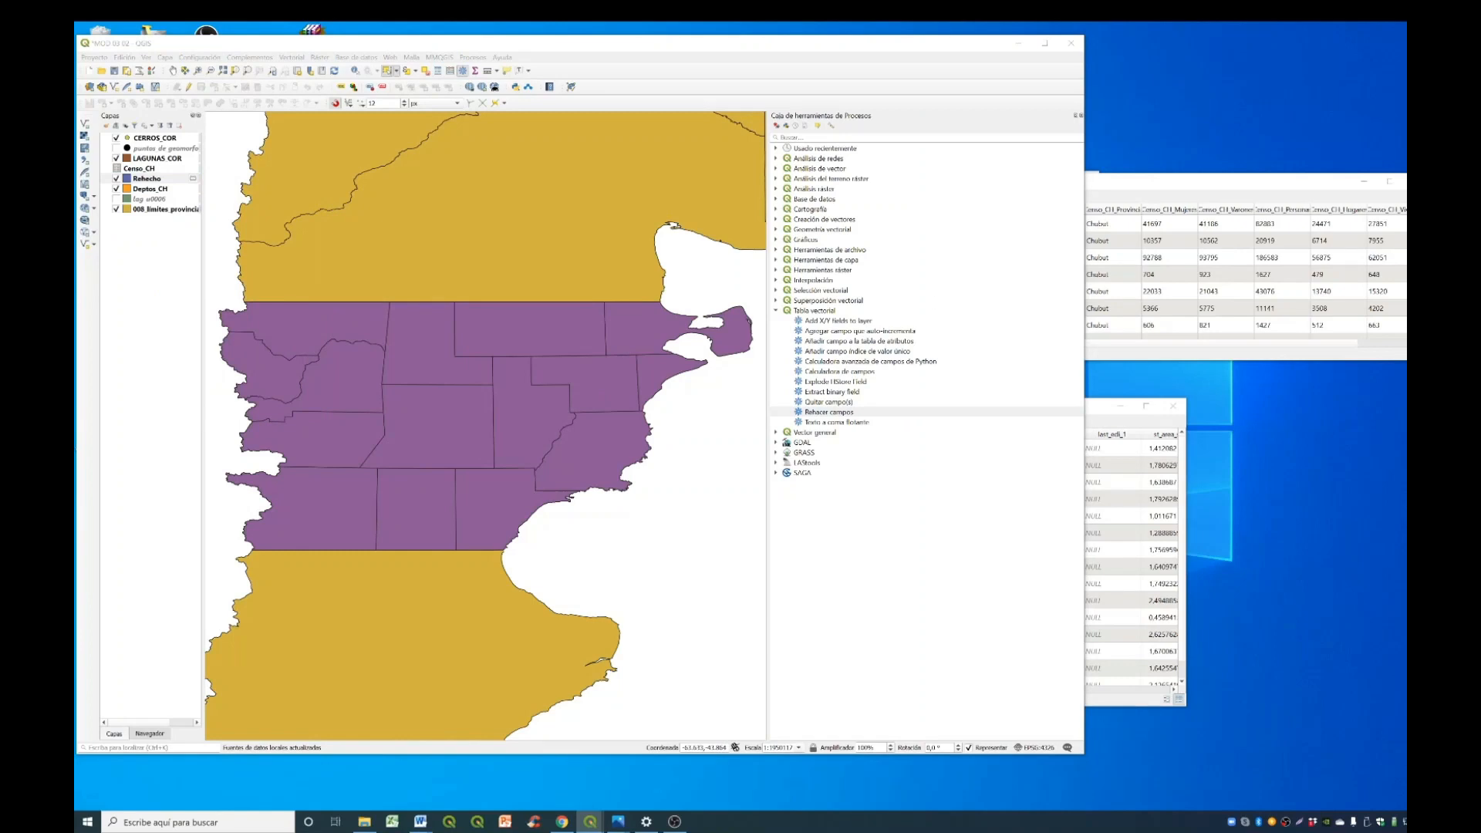
left_click_drag(854, 360, 459, 250)
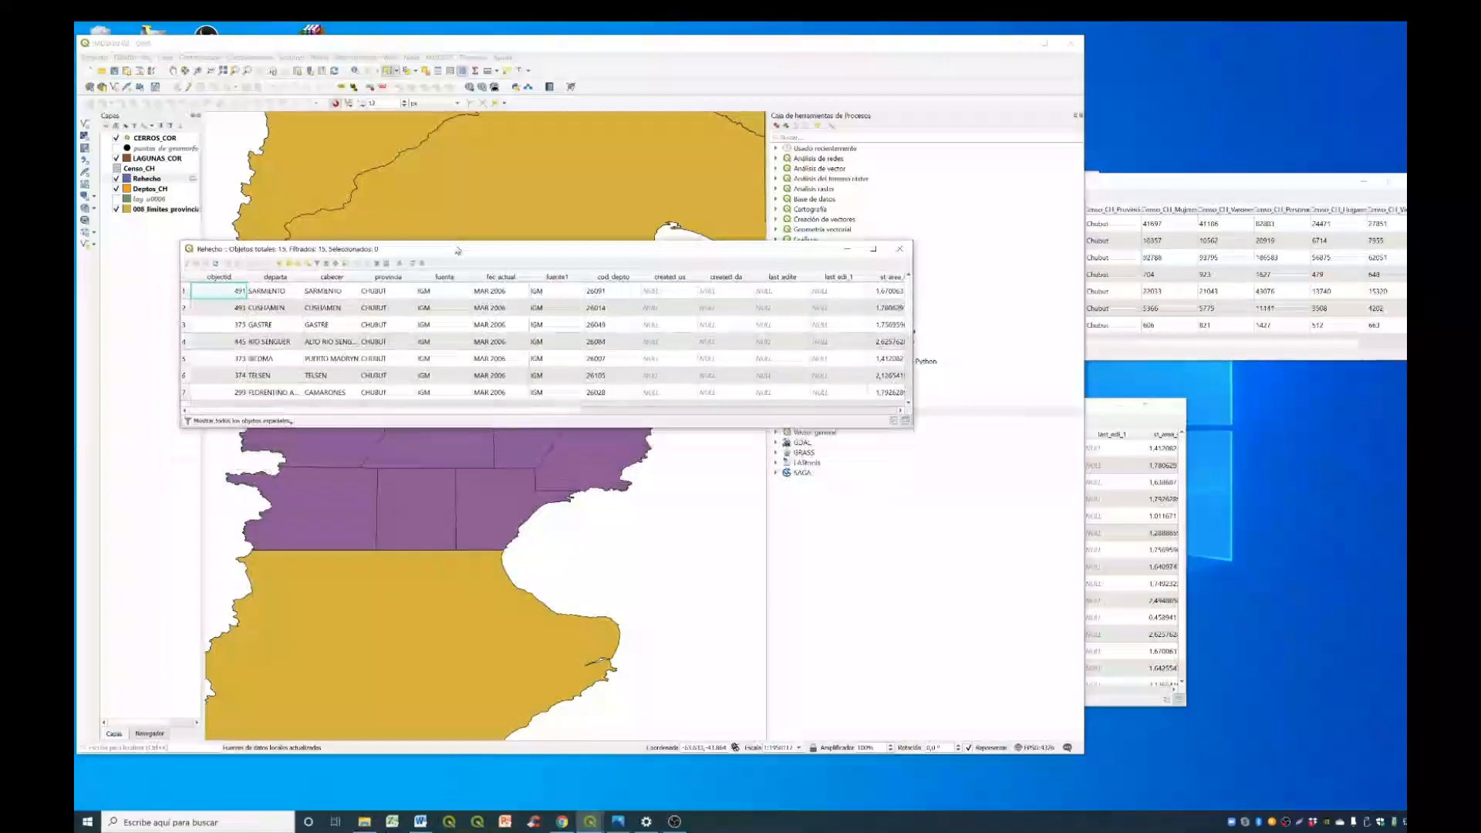
left_click_drag(919, 326, 1380, 327)
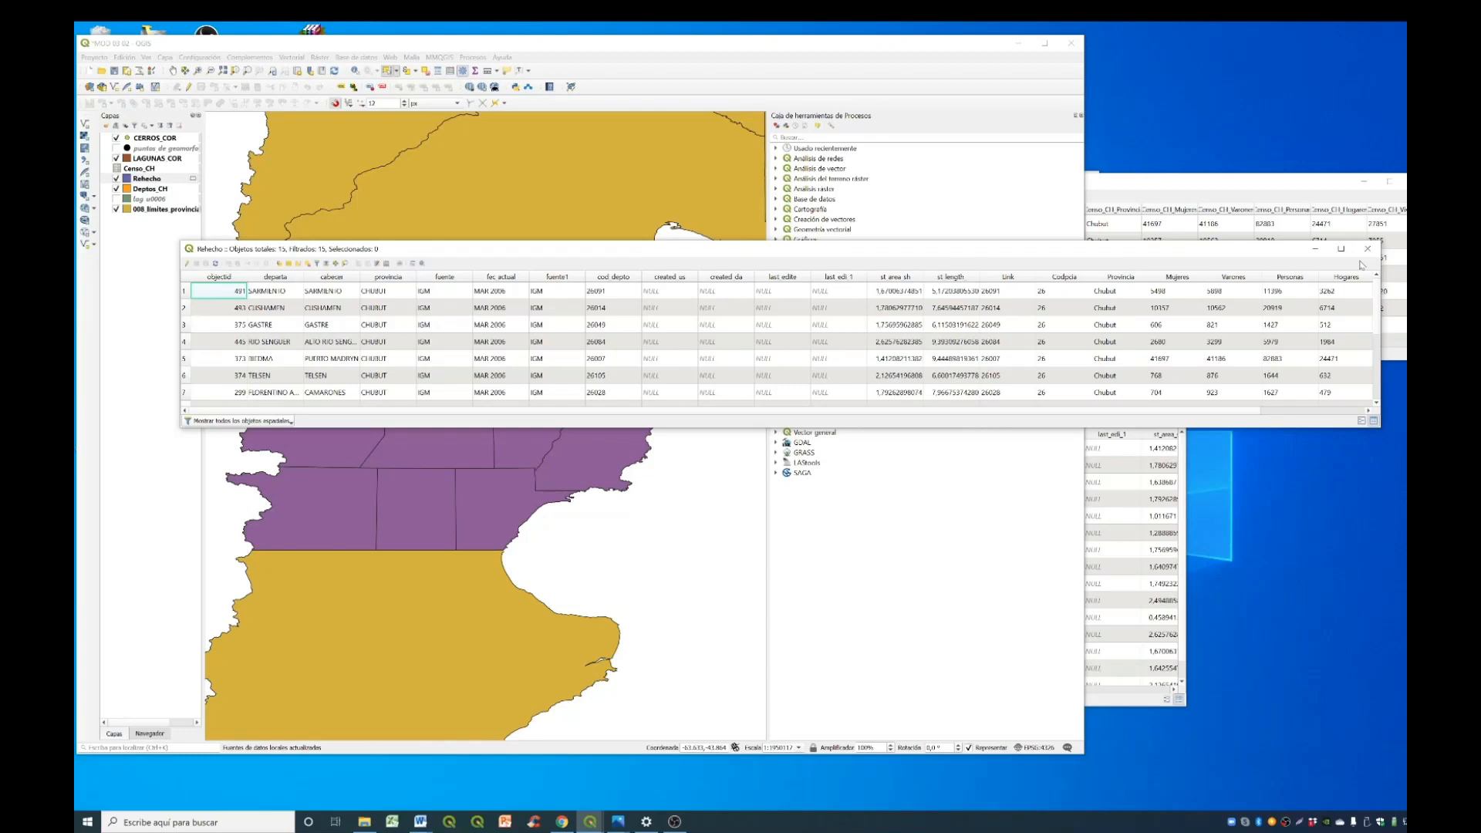
left_click(1368, 249)
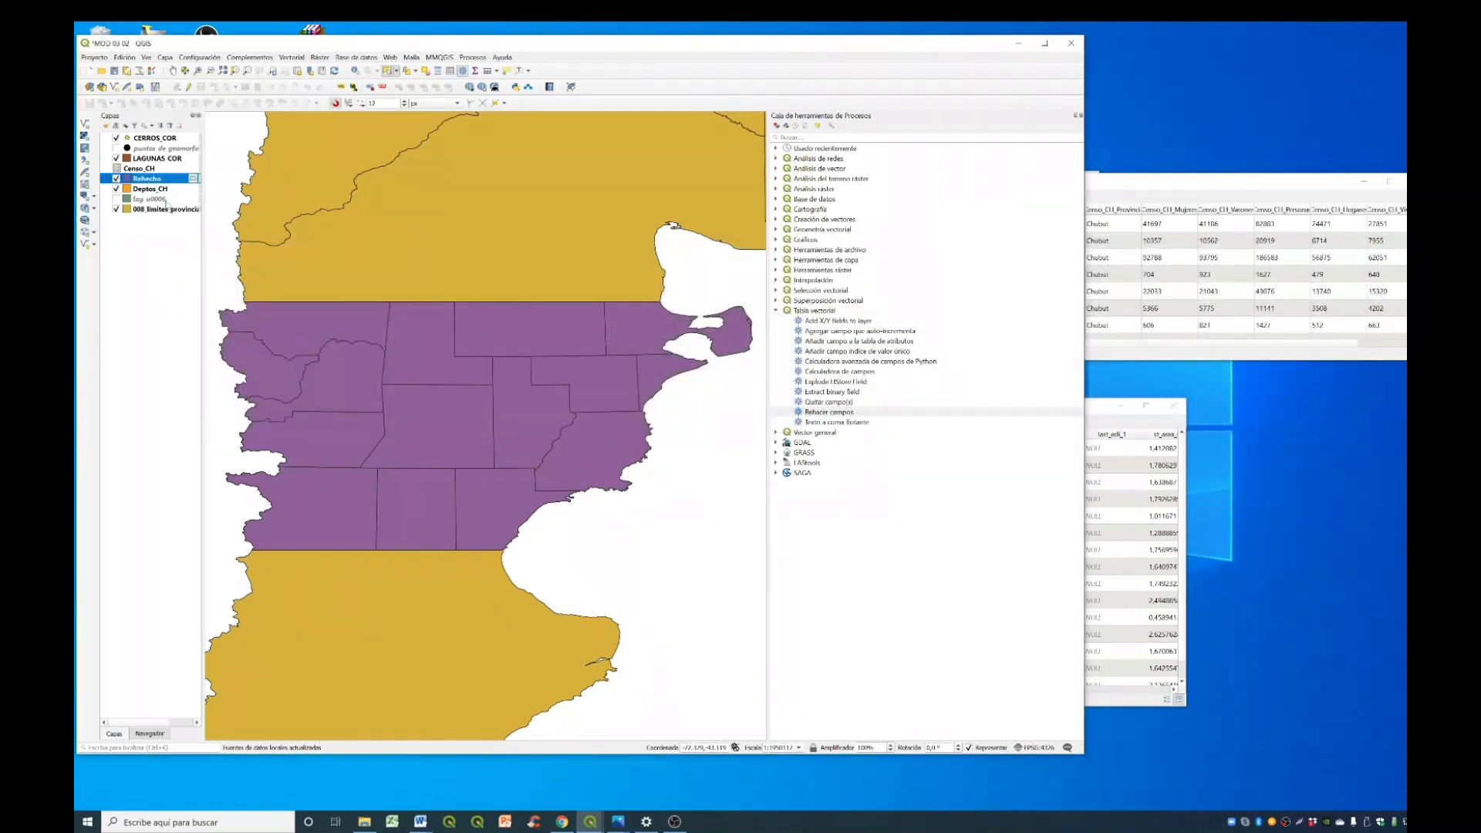
- Export the Rehecho layer as an ESRI shapefile named deptos_censo, add it to the map and open its attribute table
right_click(176, 180)
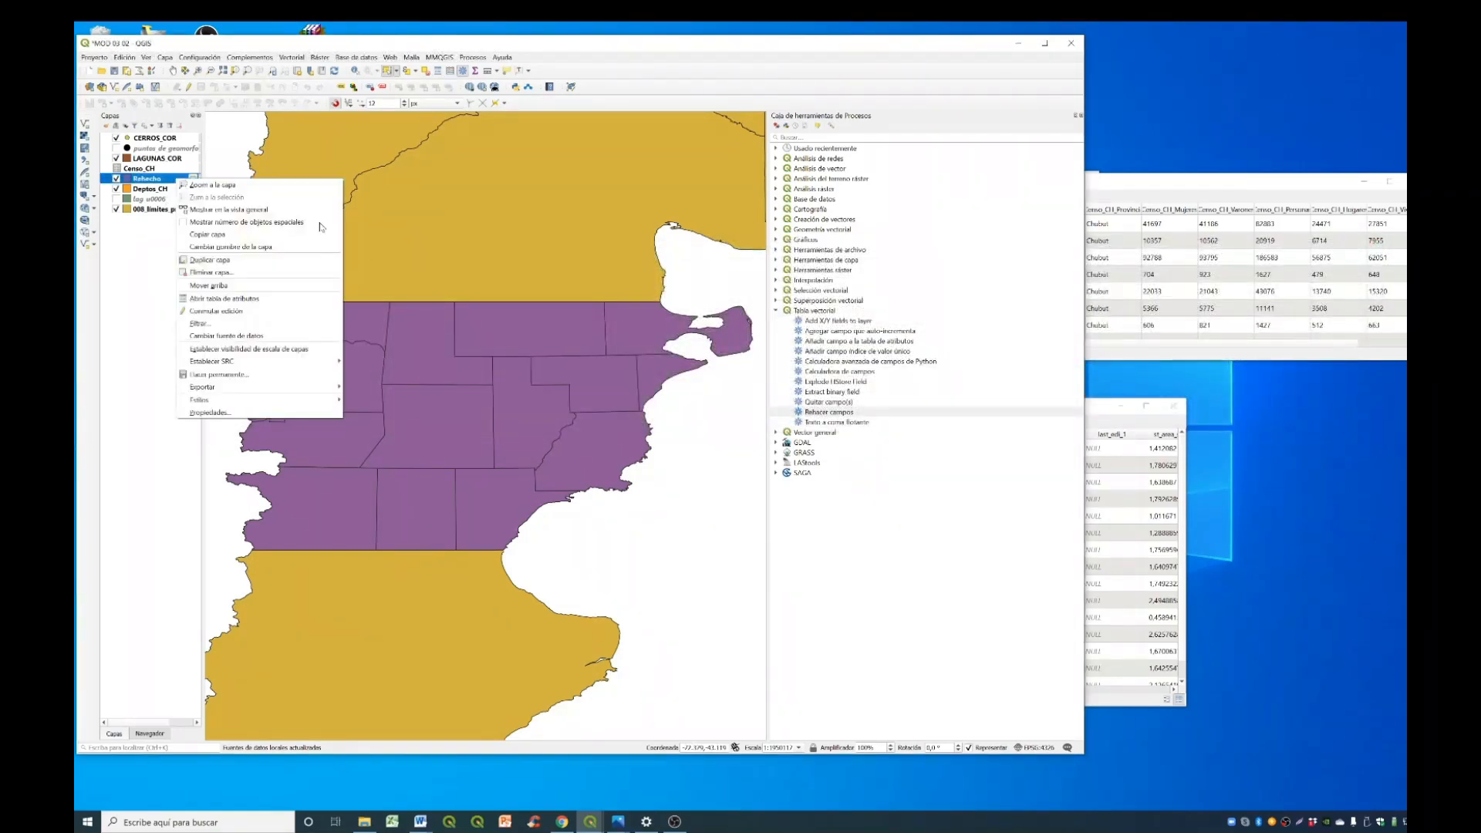
mouse_move(276, 394)
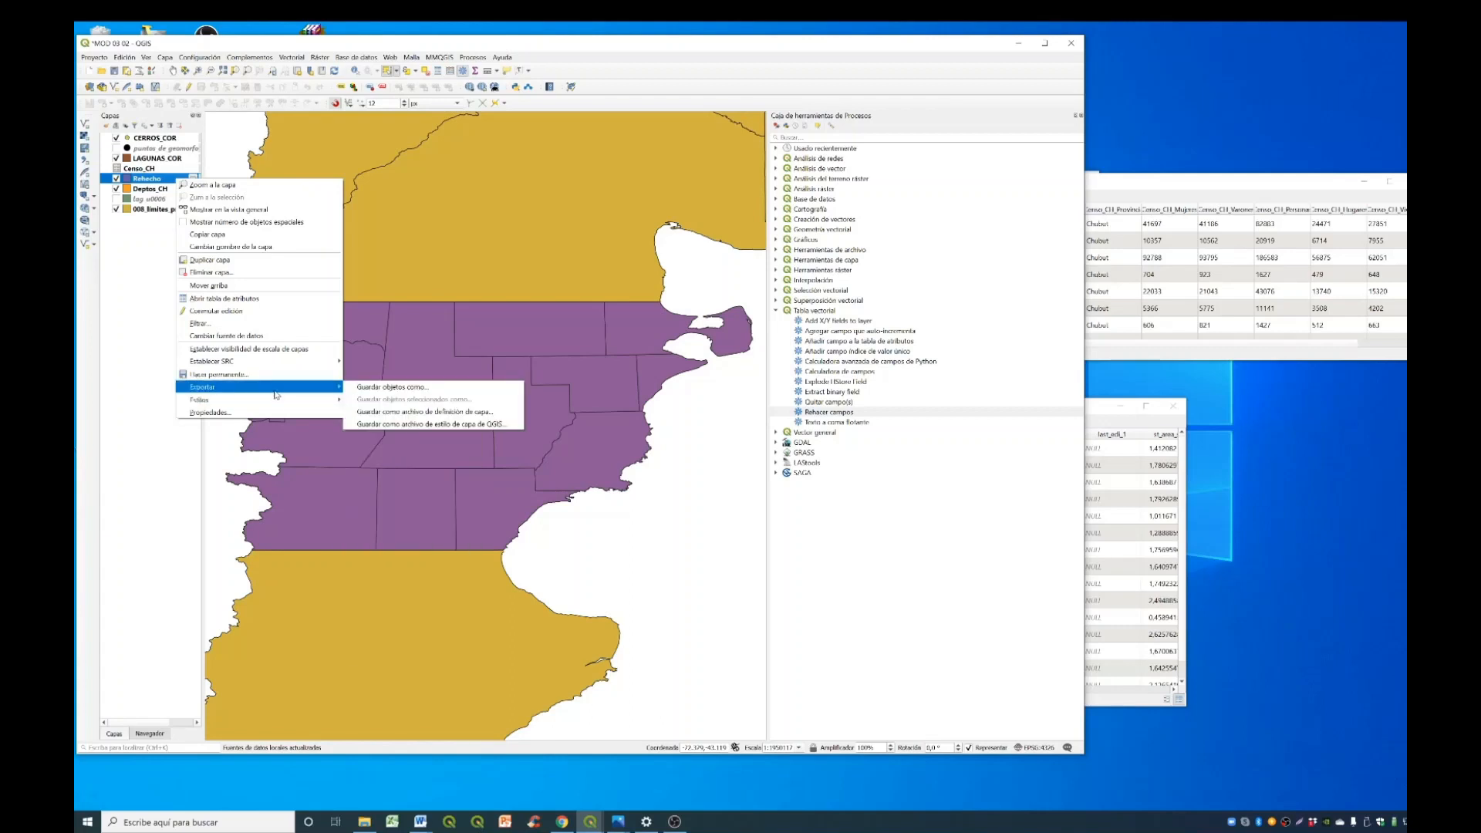
left_click(393, 387)
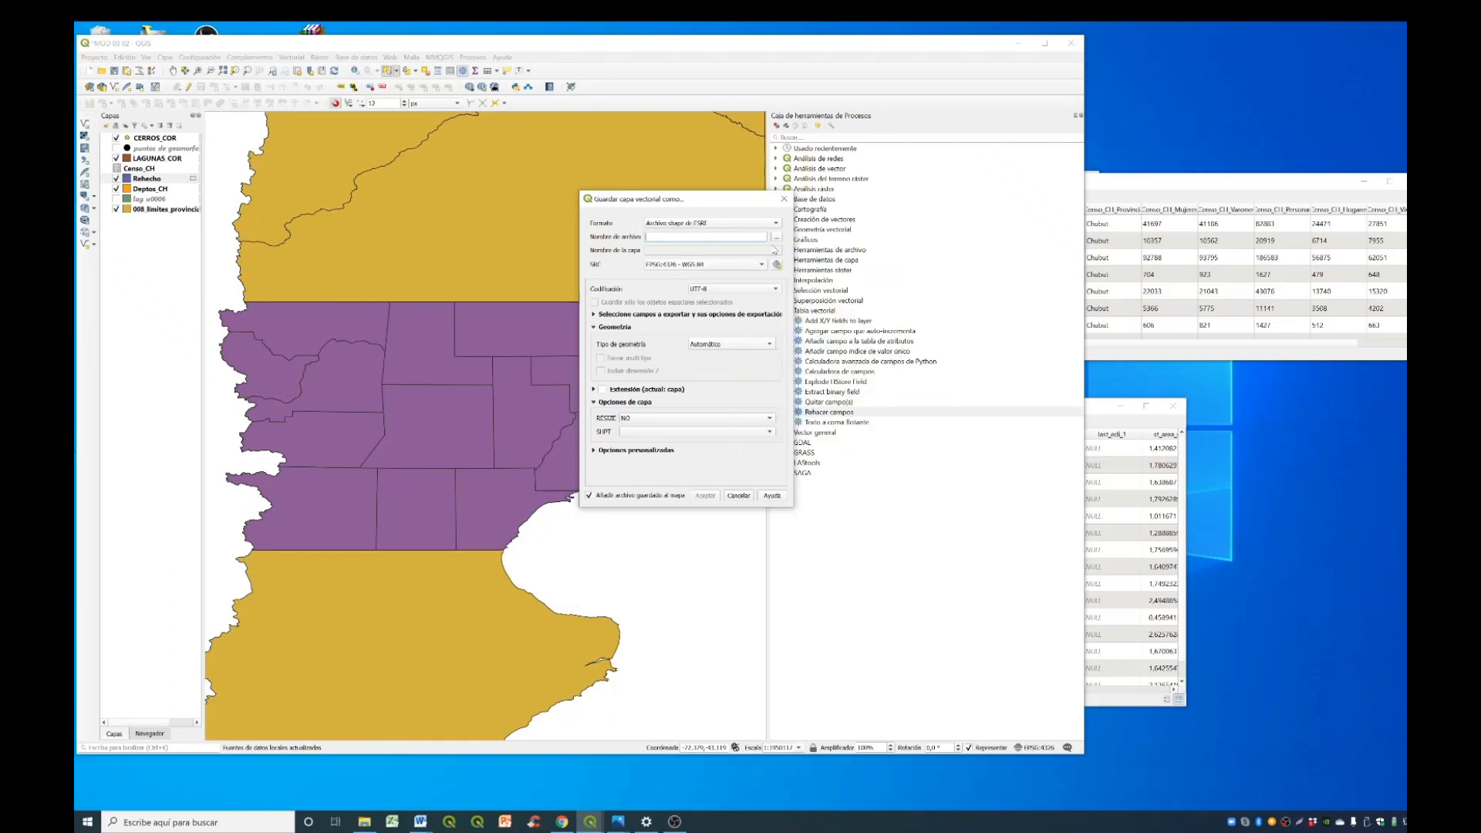
left_click(777, 237)
left_click(705, 495)
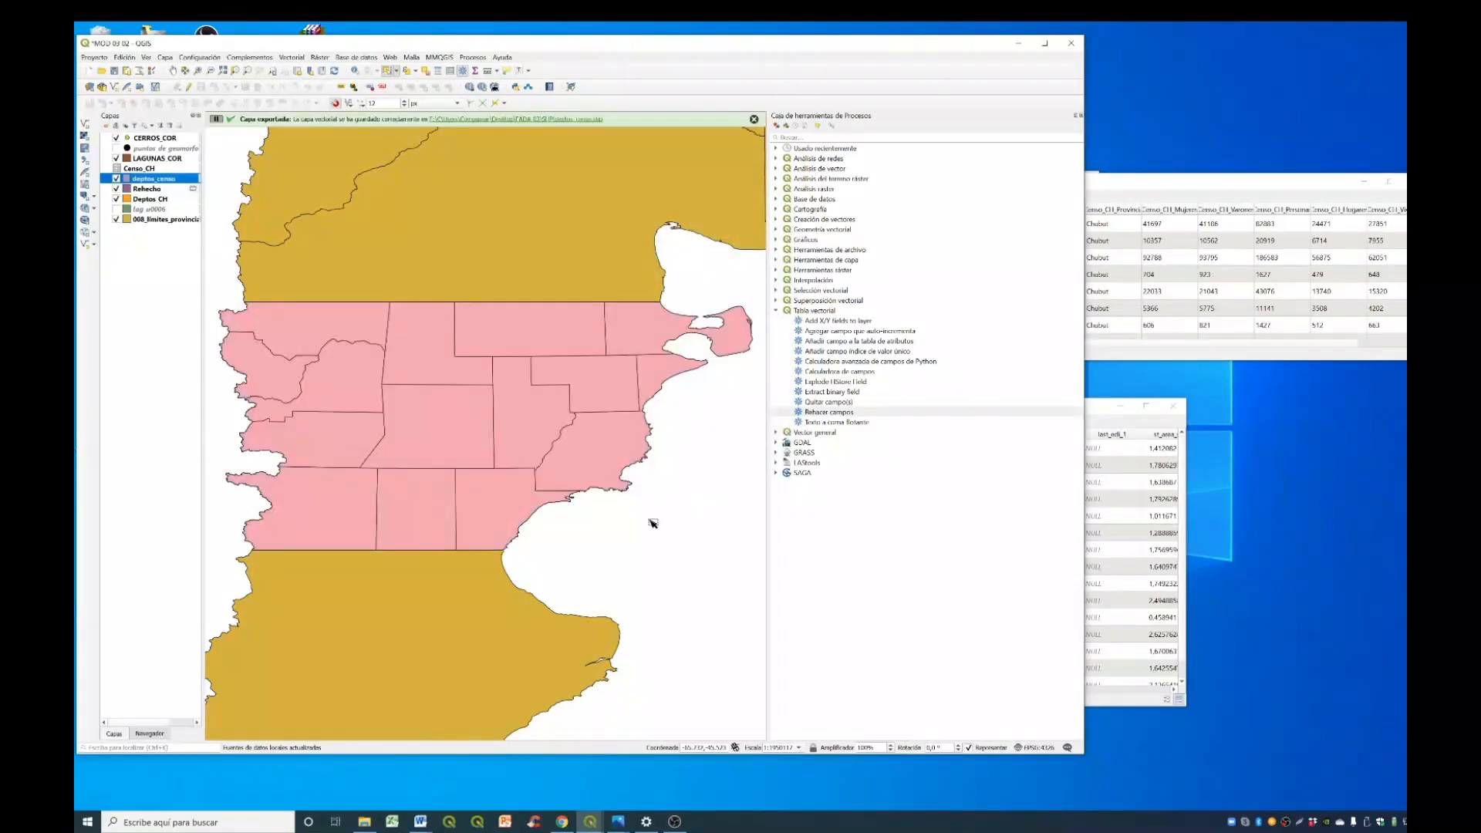
right_click(169, 181)
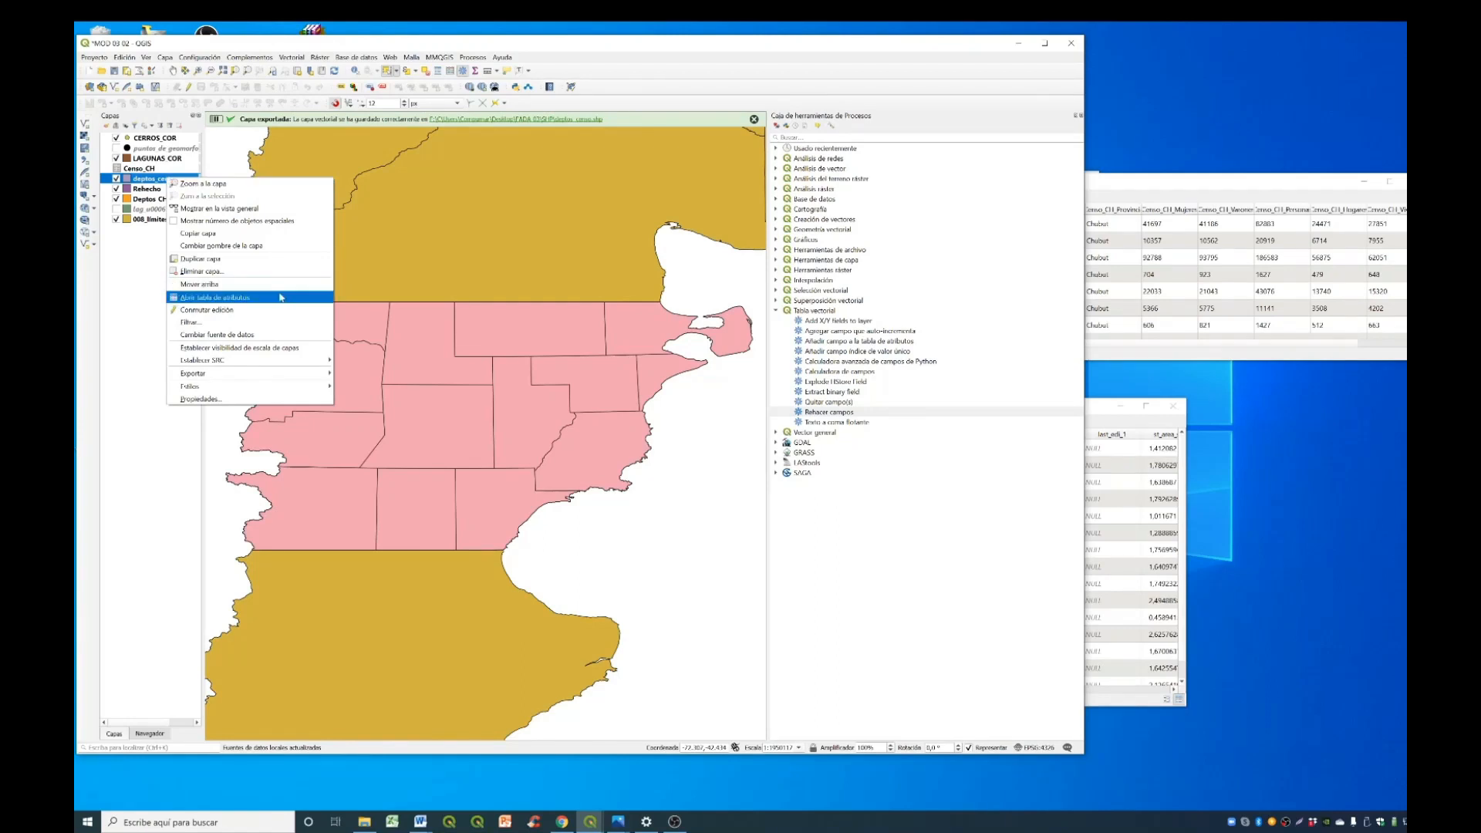
left_click(216, 297)
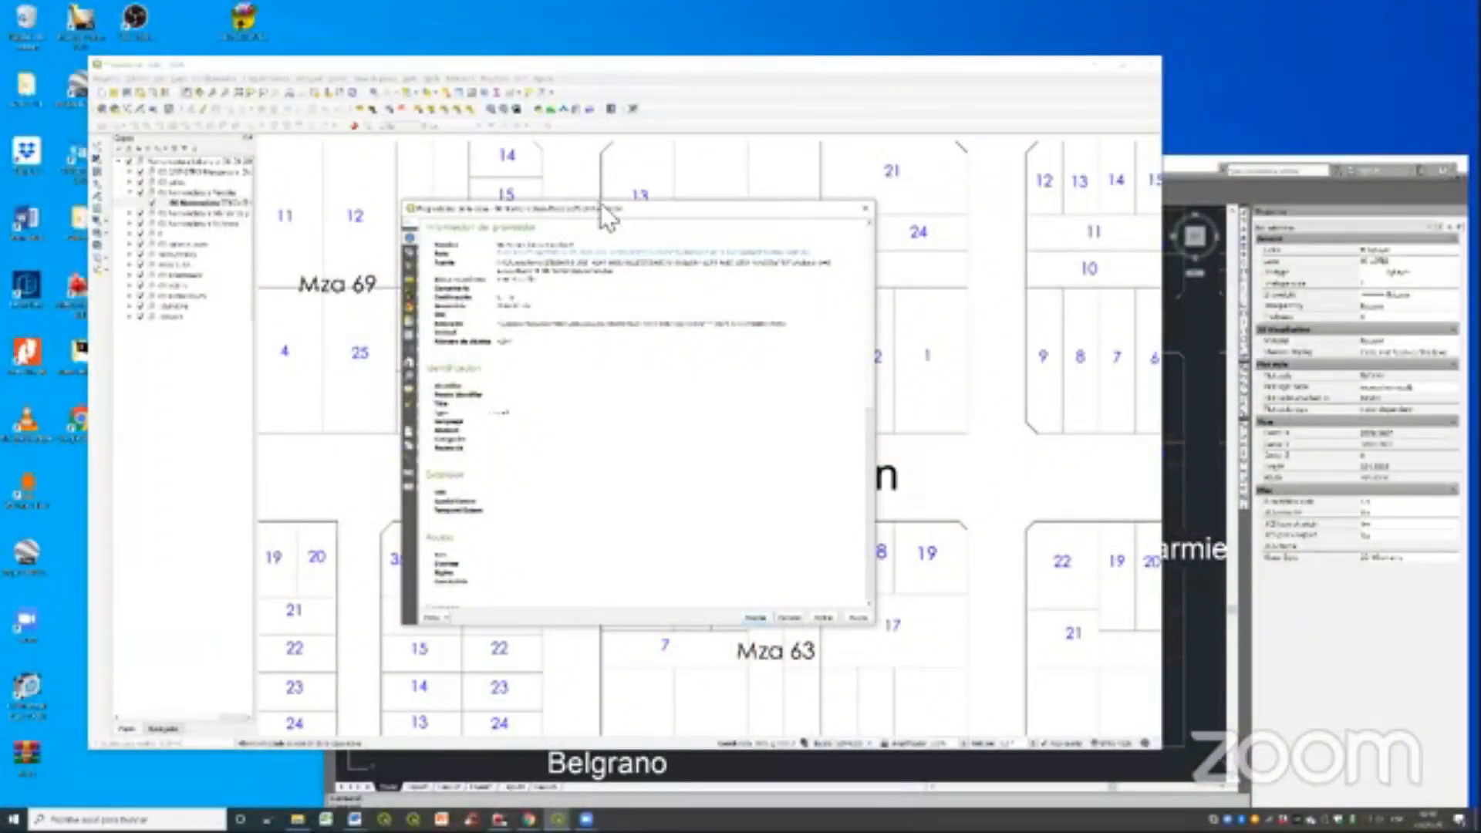
- Examine the label settings and the available label fields in the parcel nomenclature layer's properties, and close them
left_click_drag(631, 210, 652, 196)
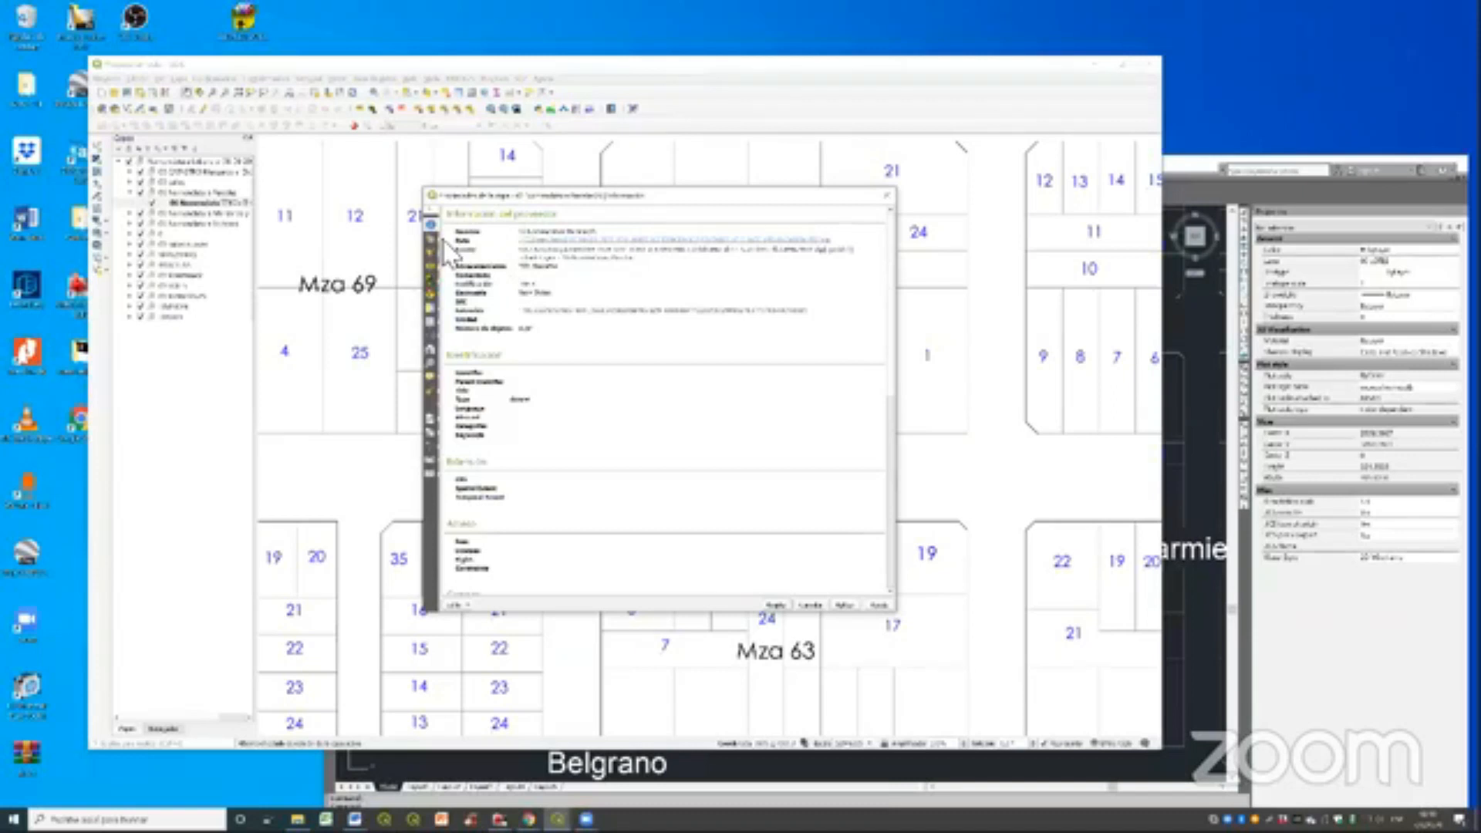
left_click(431, 266)
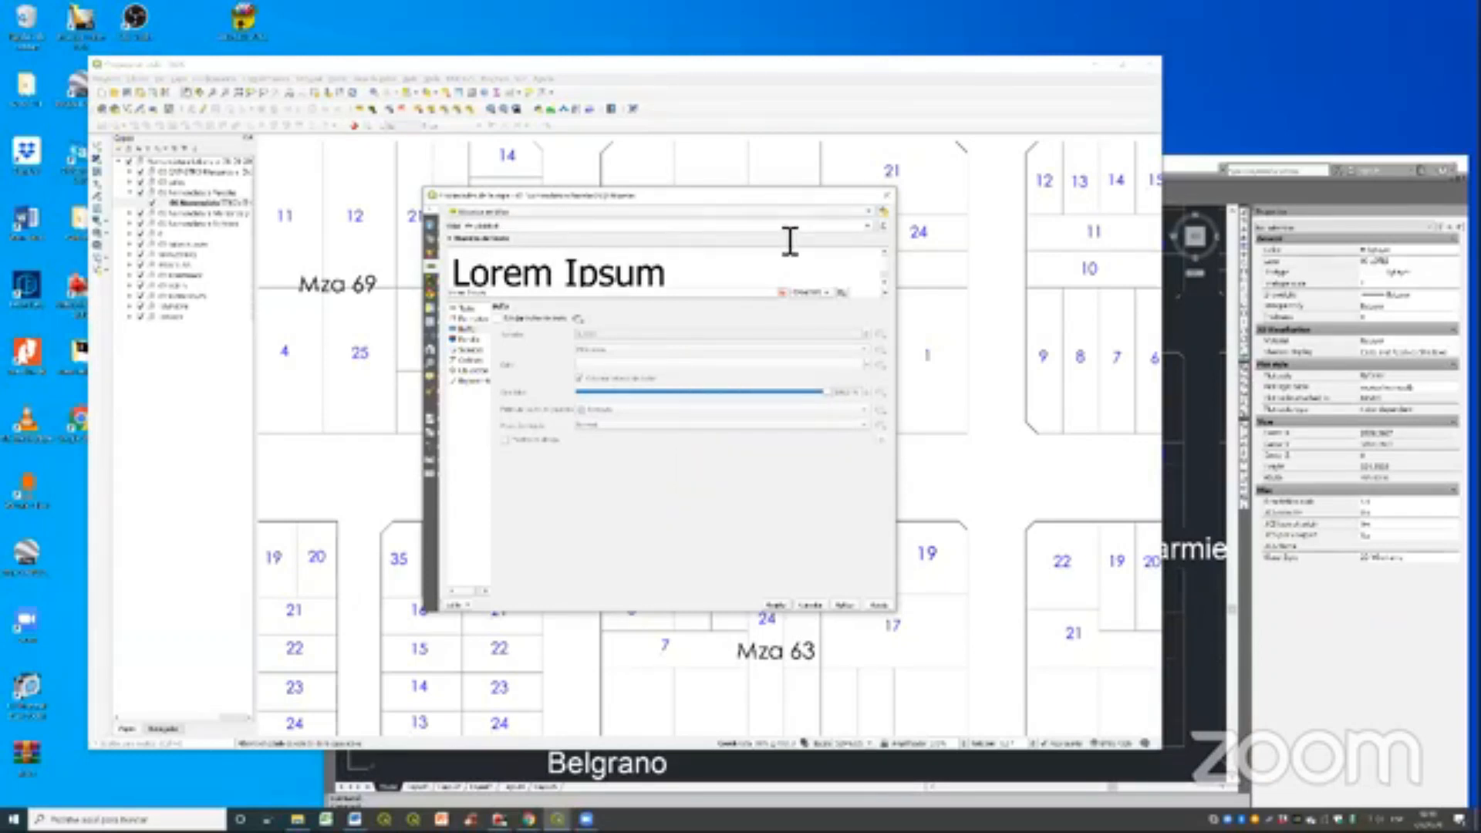
left_click(867, 226)
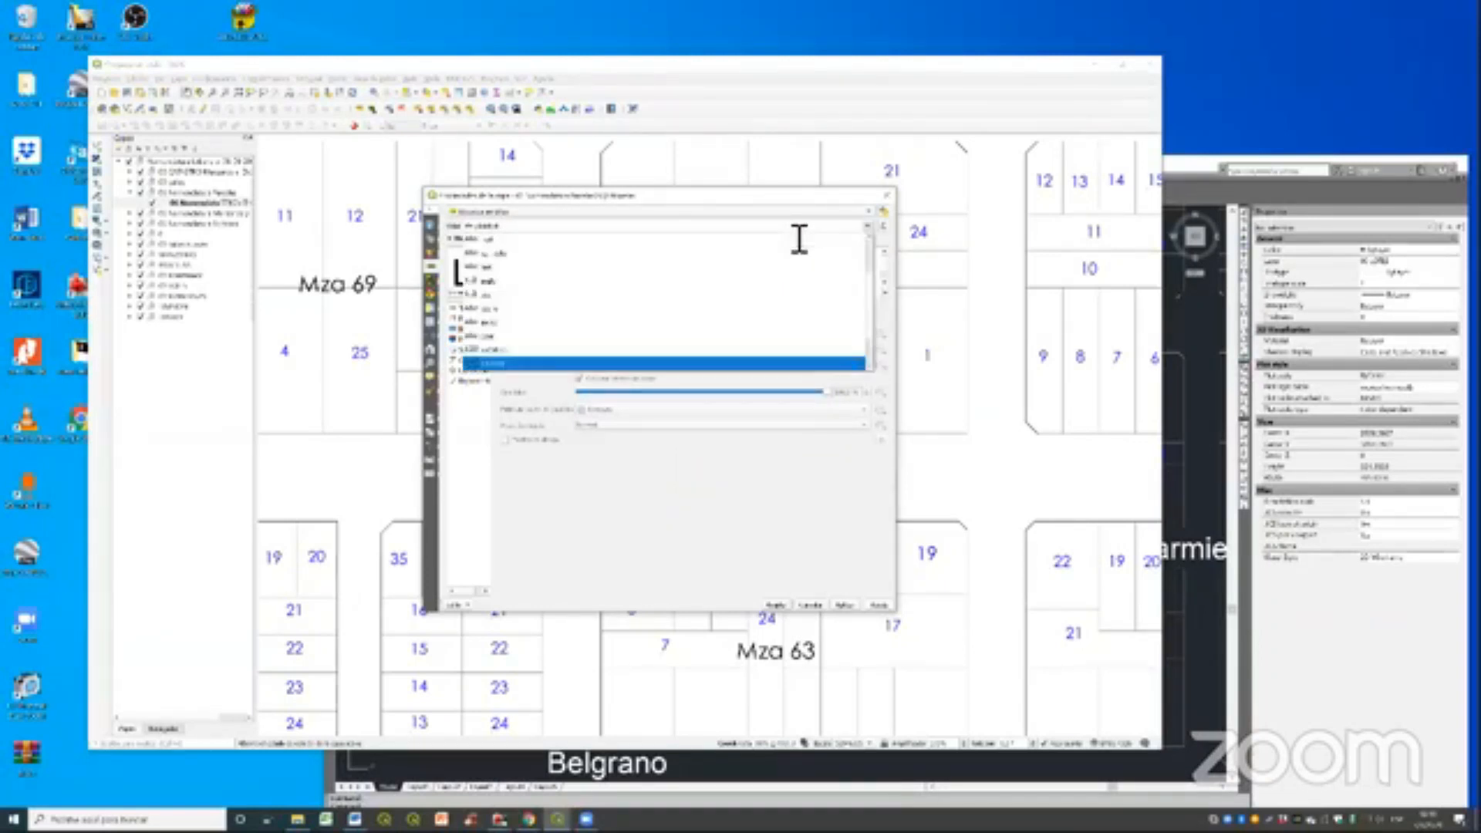
left_click(658, 450)
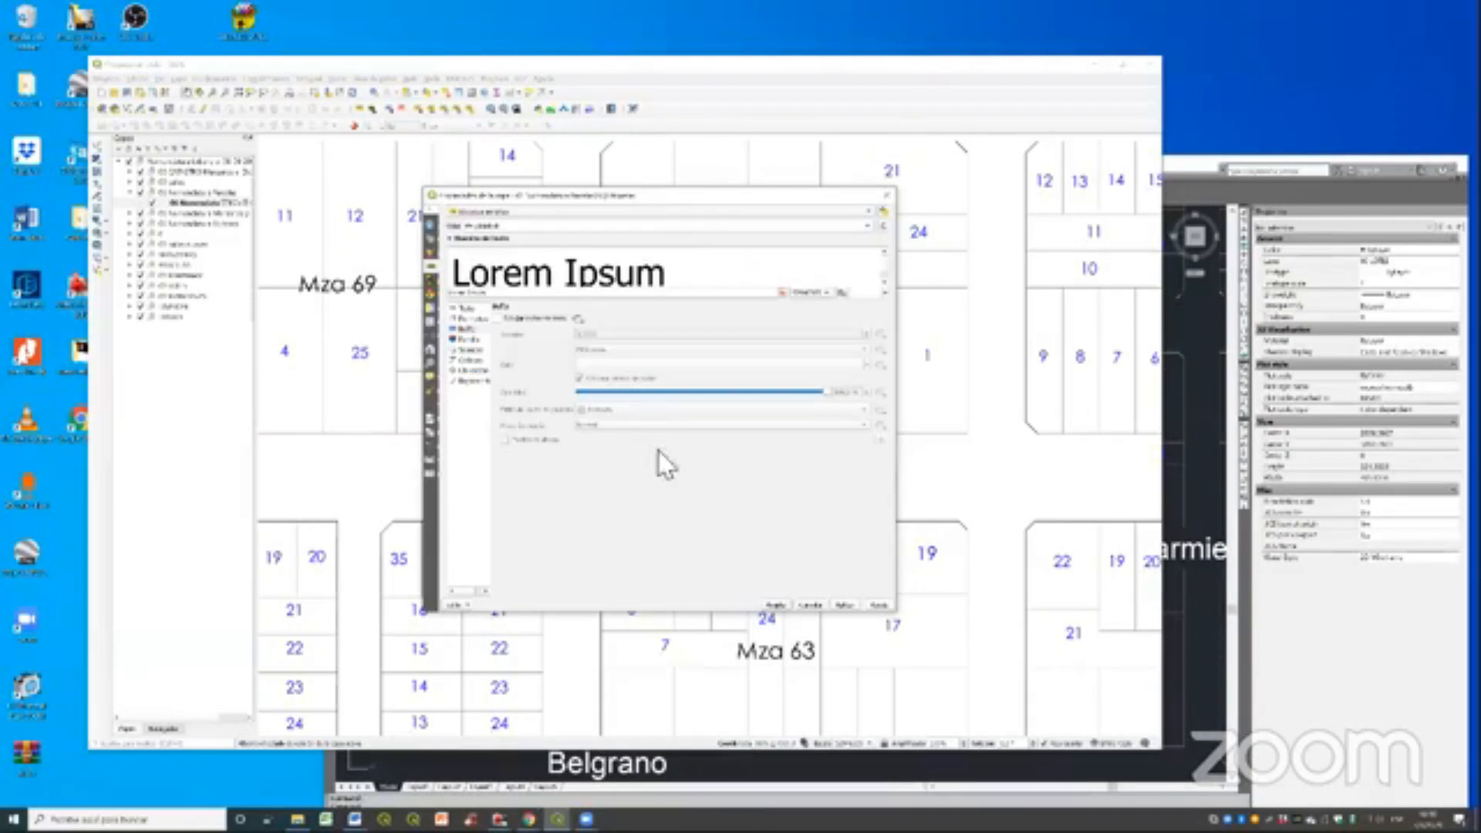
left_click(844, 604)
- Switch between the AutoCAD drawing and the QGIS map to compare how the parcel numbers and street names appear
left_click(1168, 174)
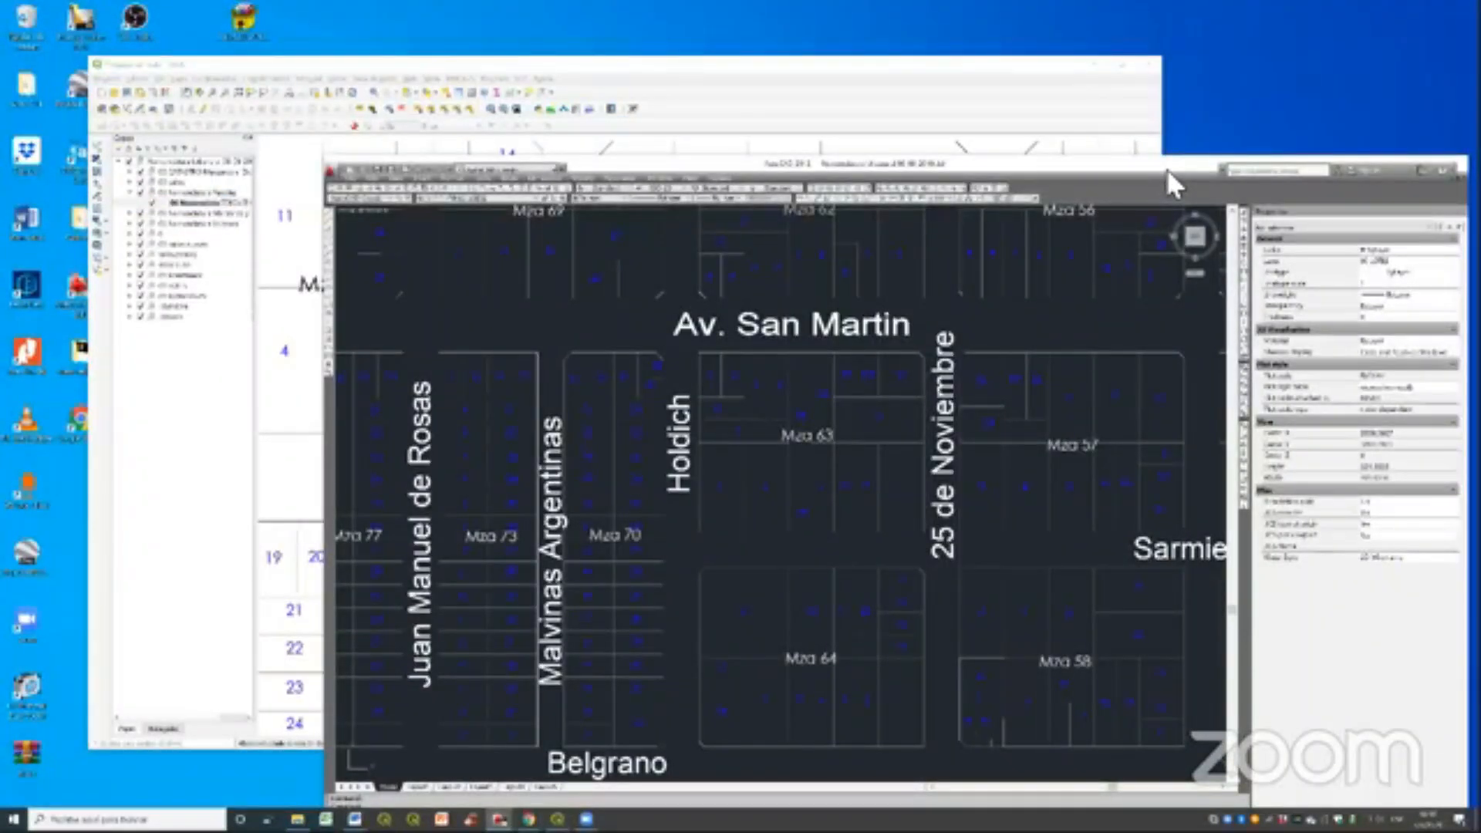
left_click(197, 416)
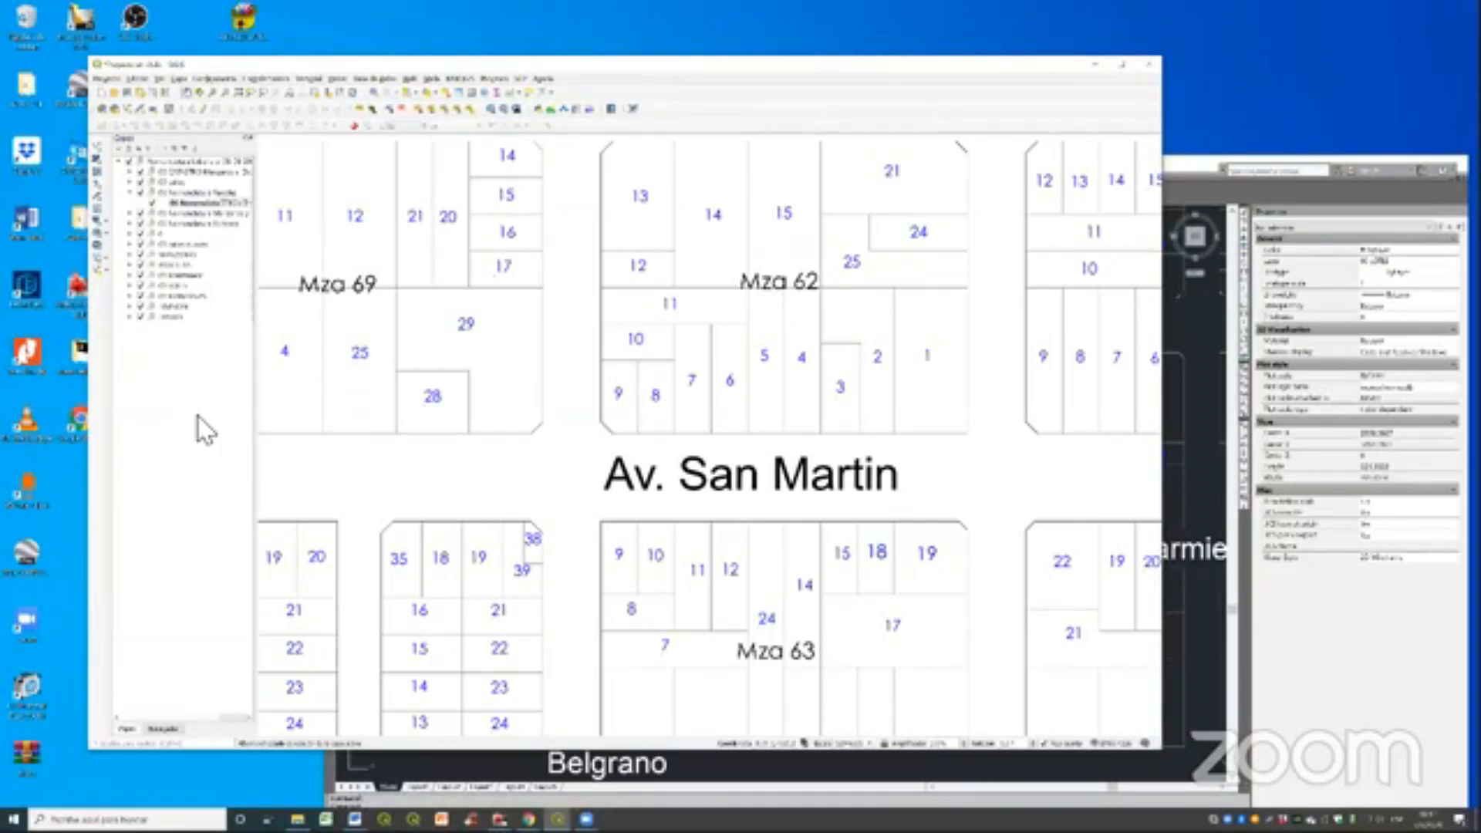
left_click(1188, 173)
left_click(162, 390)
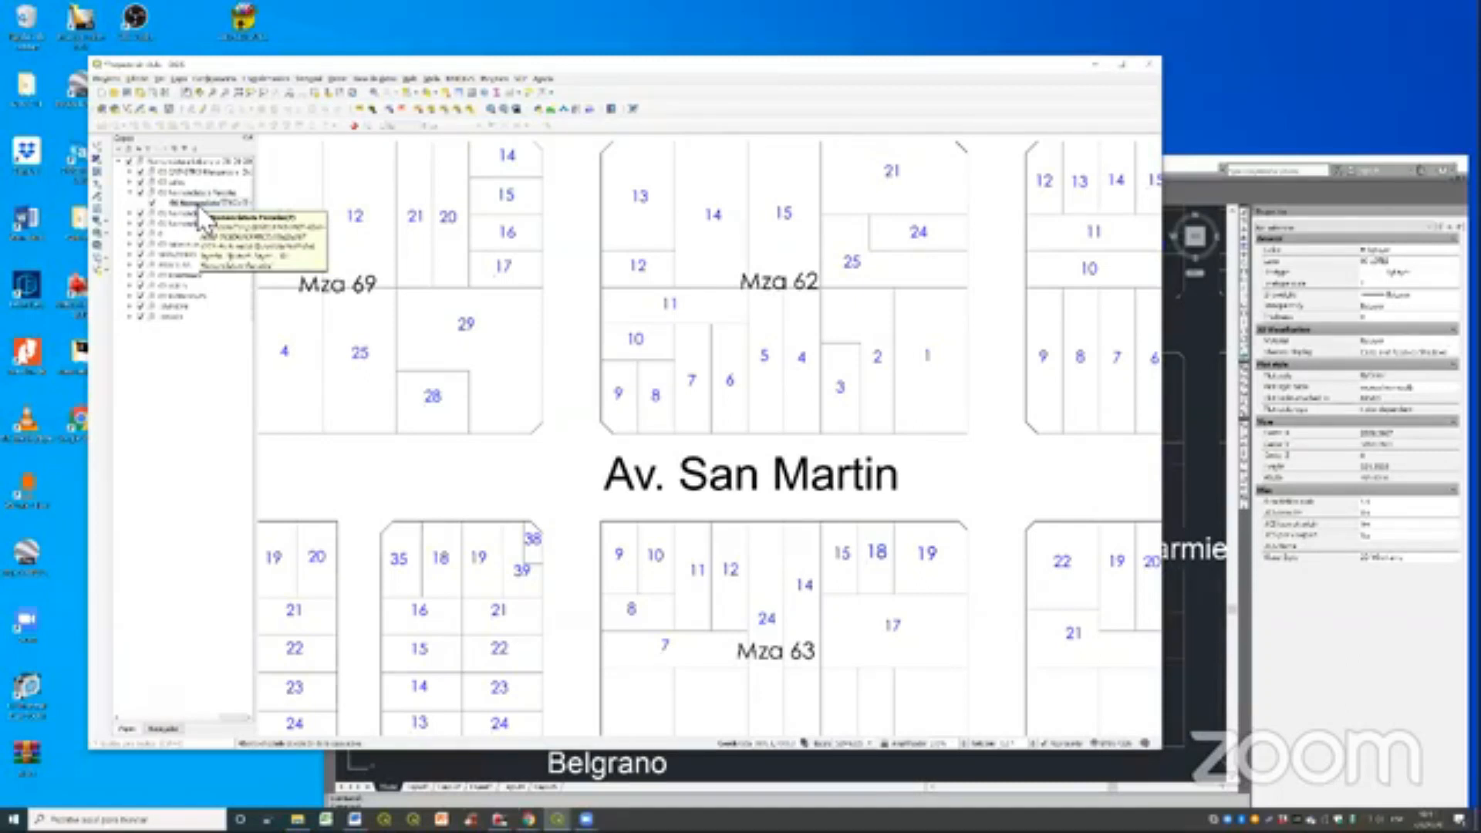
right_click(201, 205)
mouse_move(332, 417)
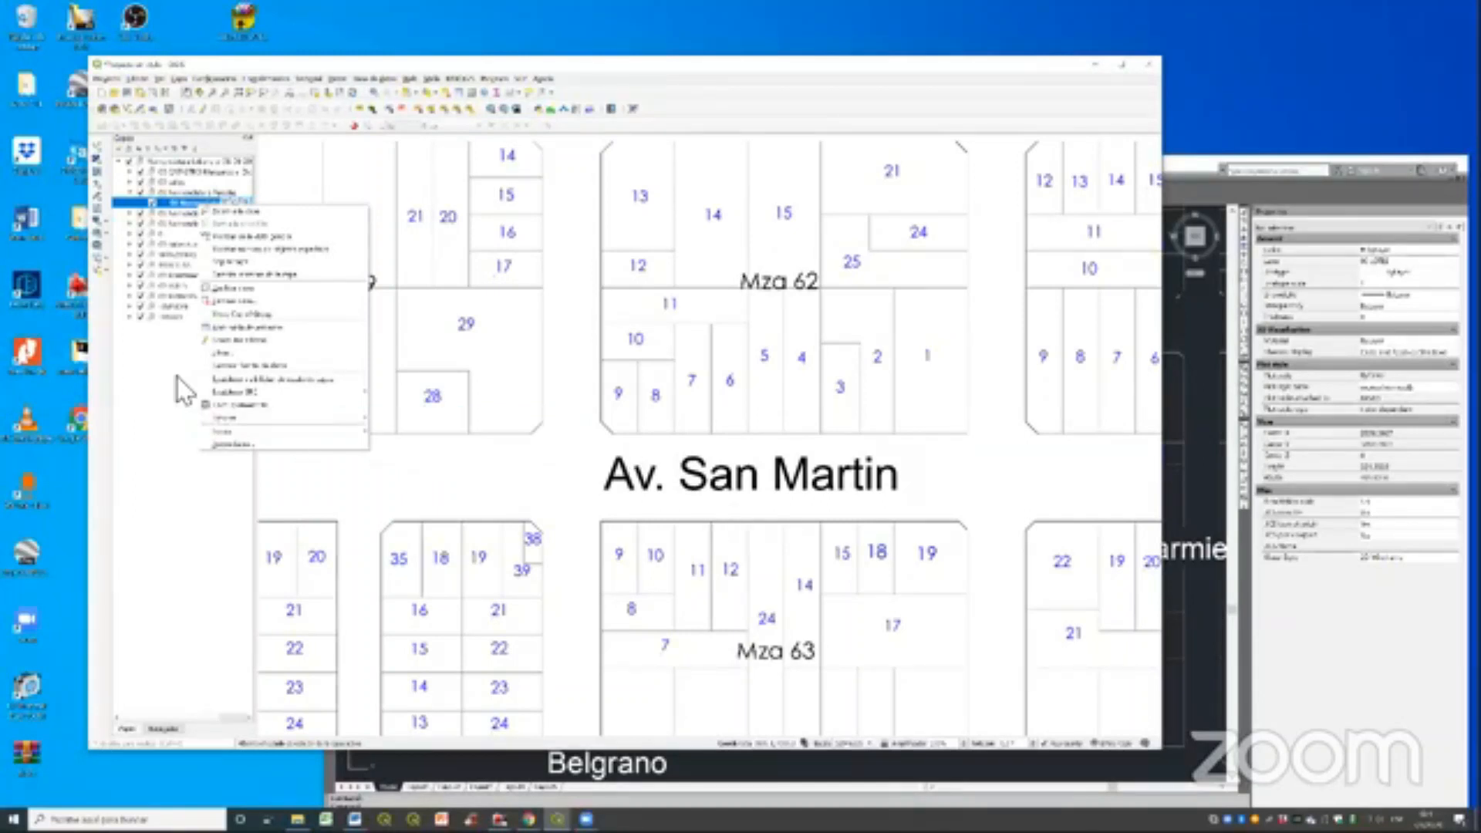
left_click(140, 355)
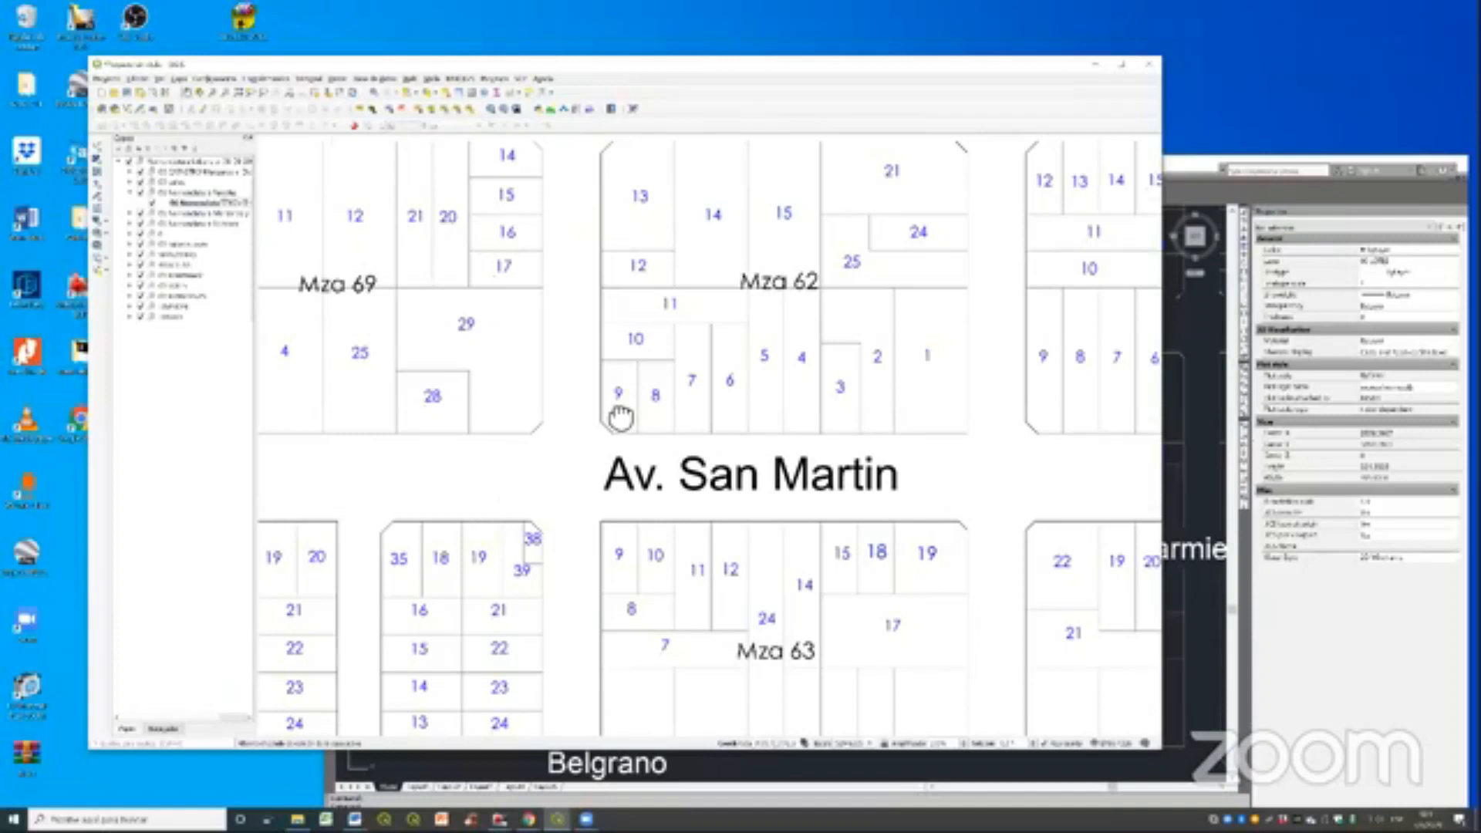
- Switch to the AutoCAD drawing and select the Av. San Martin street text to examine its properties
left_click_drag(563, 505, 621, 418)
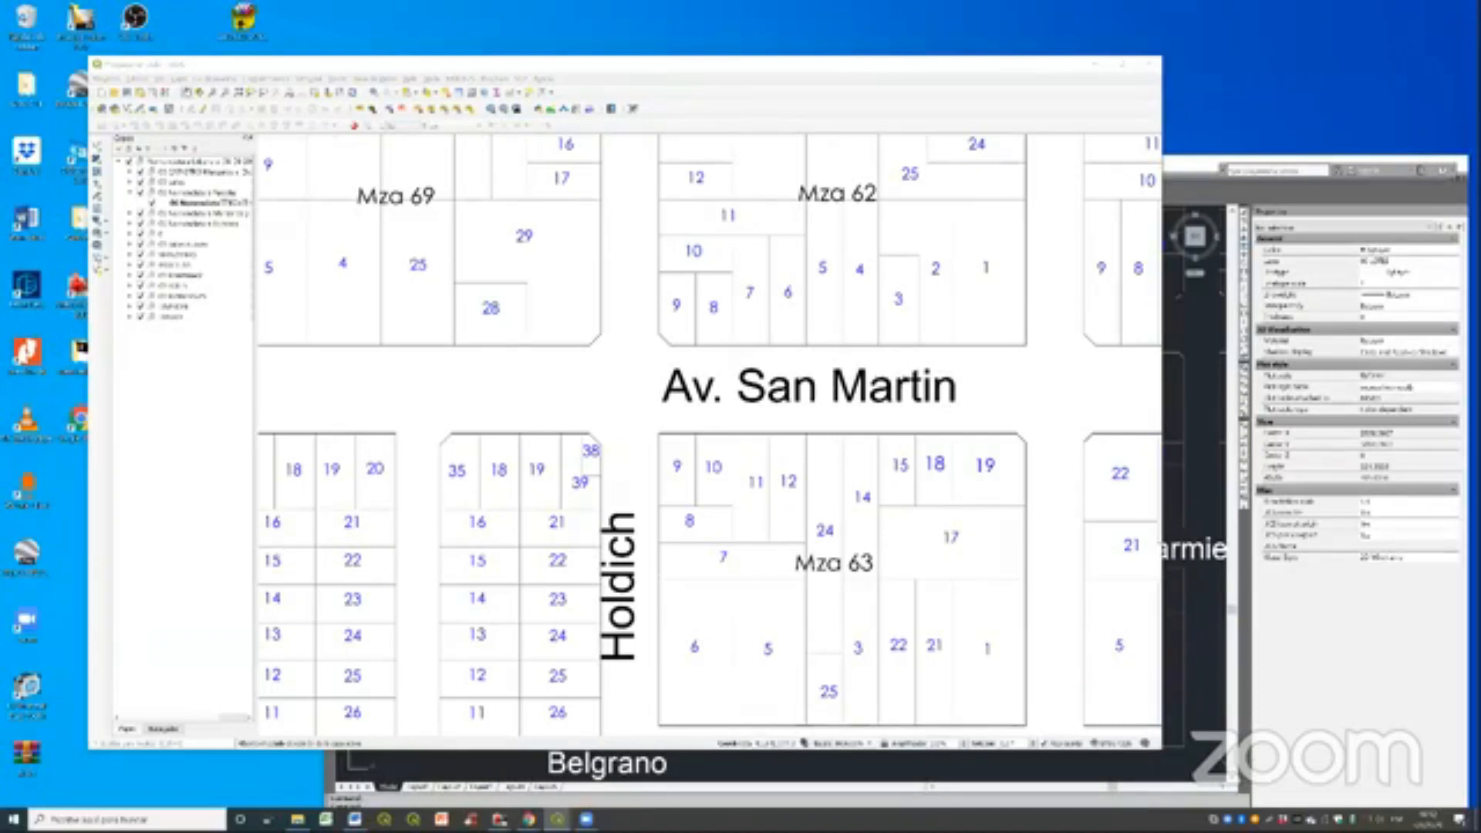
left_click(1184, 168)
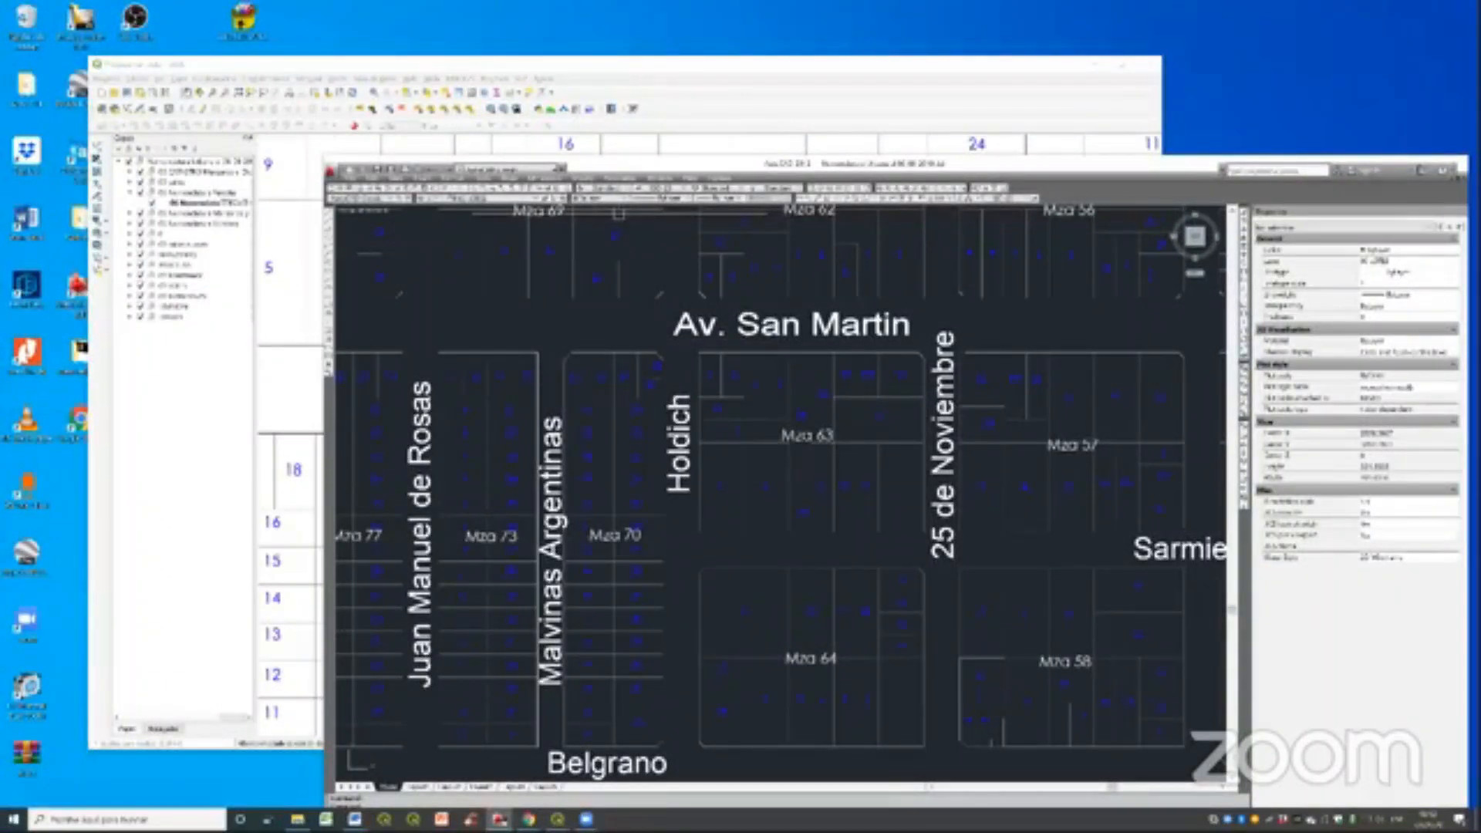
left_click(787, 324)
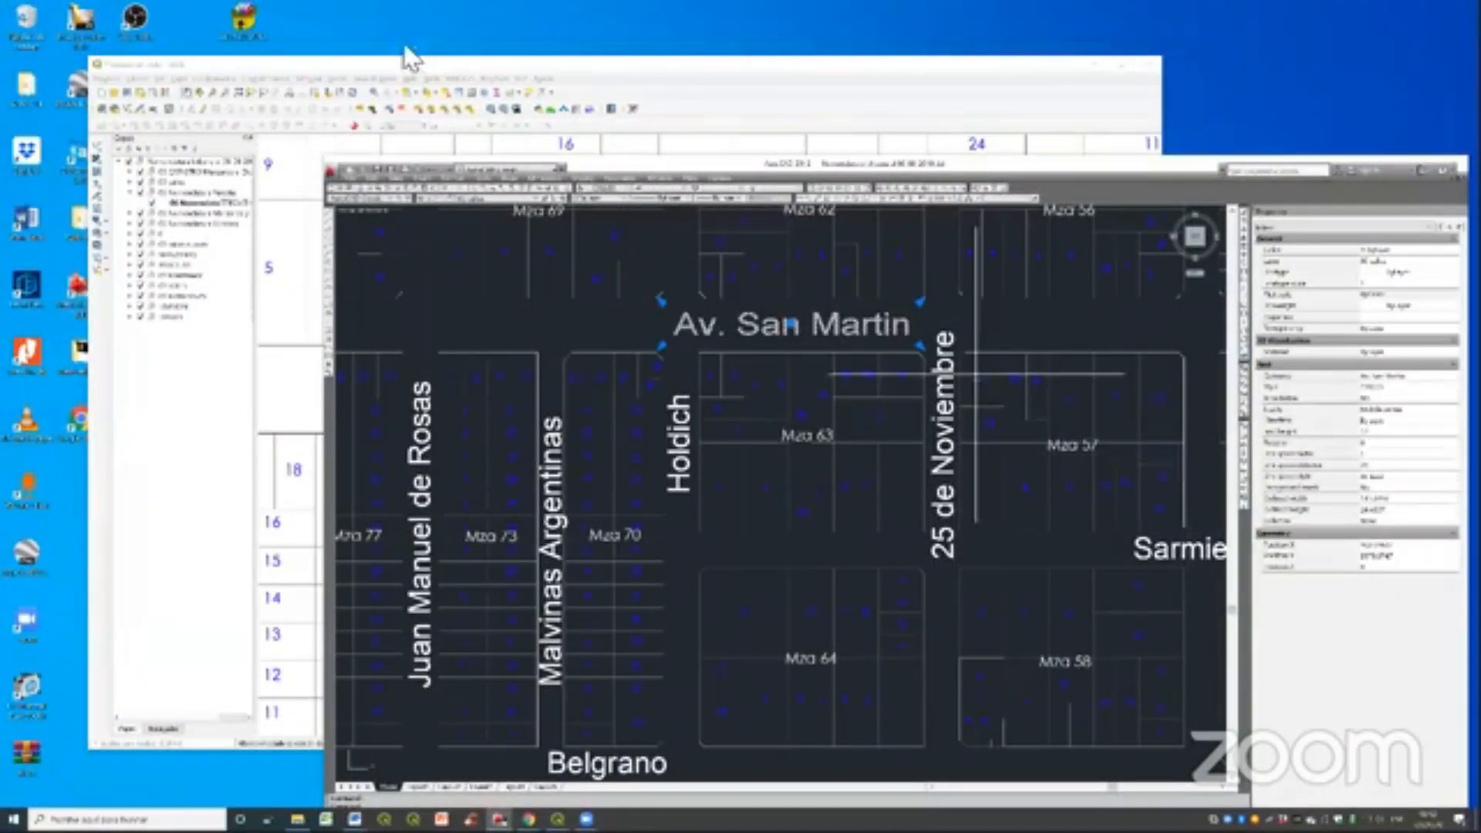
- Return to QGIS and open the attribute table of the parcel nomenclature layer to examine its records
left_click(215, 199)
right_click(230, 203)
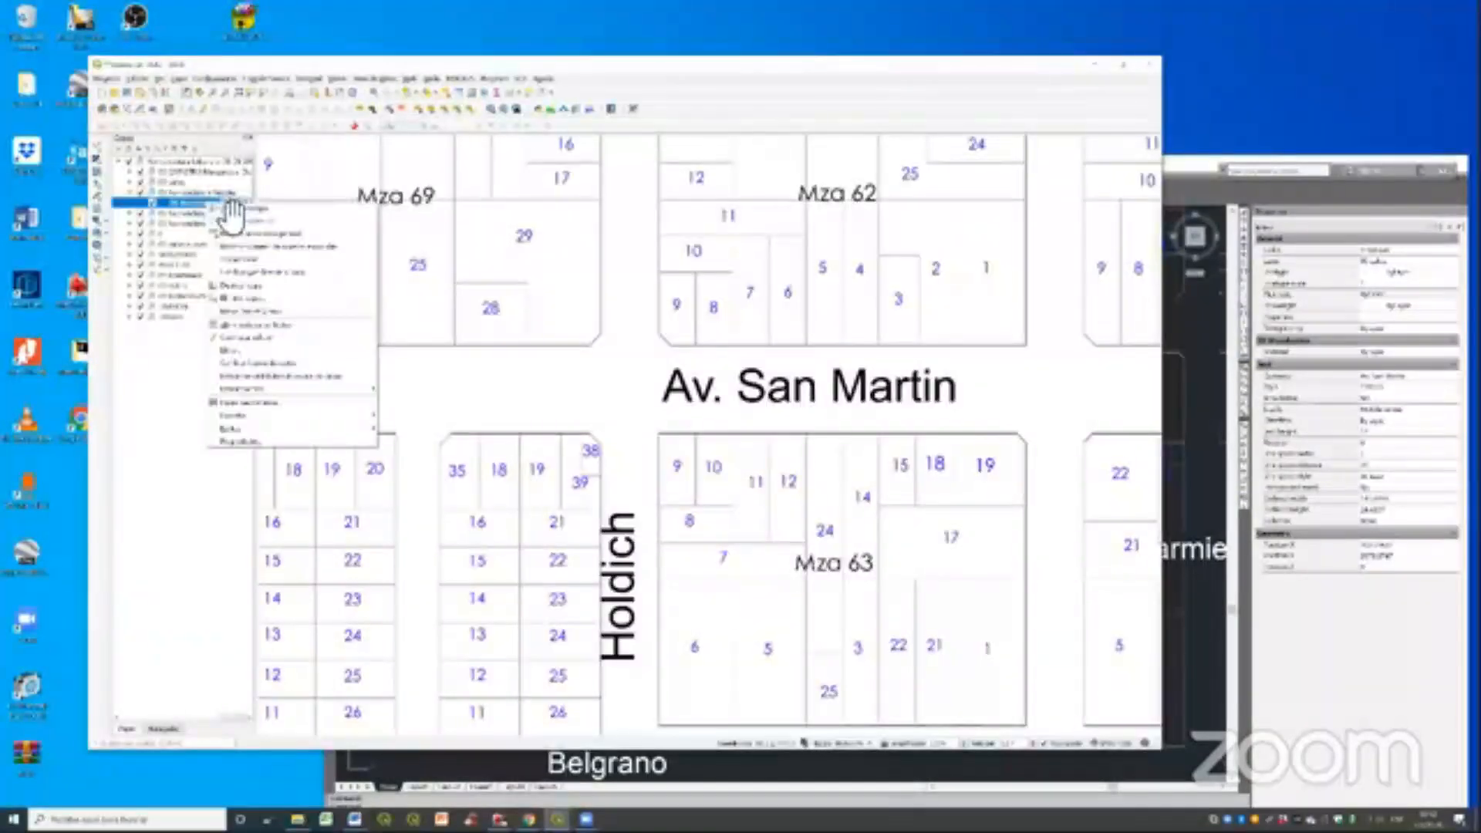
left_click(265, 324)
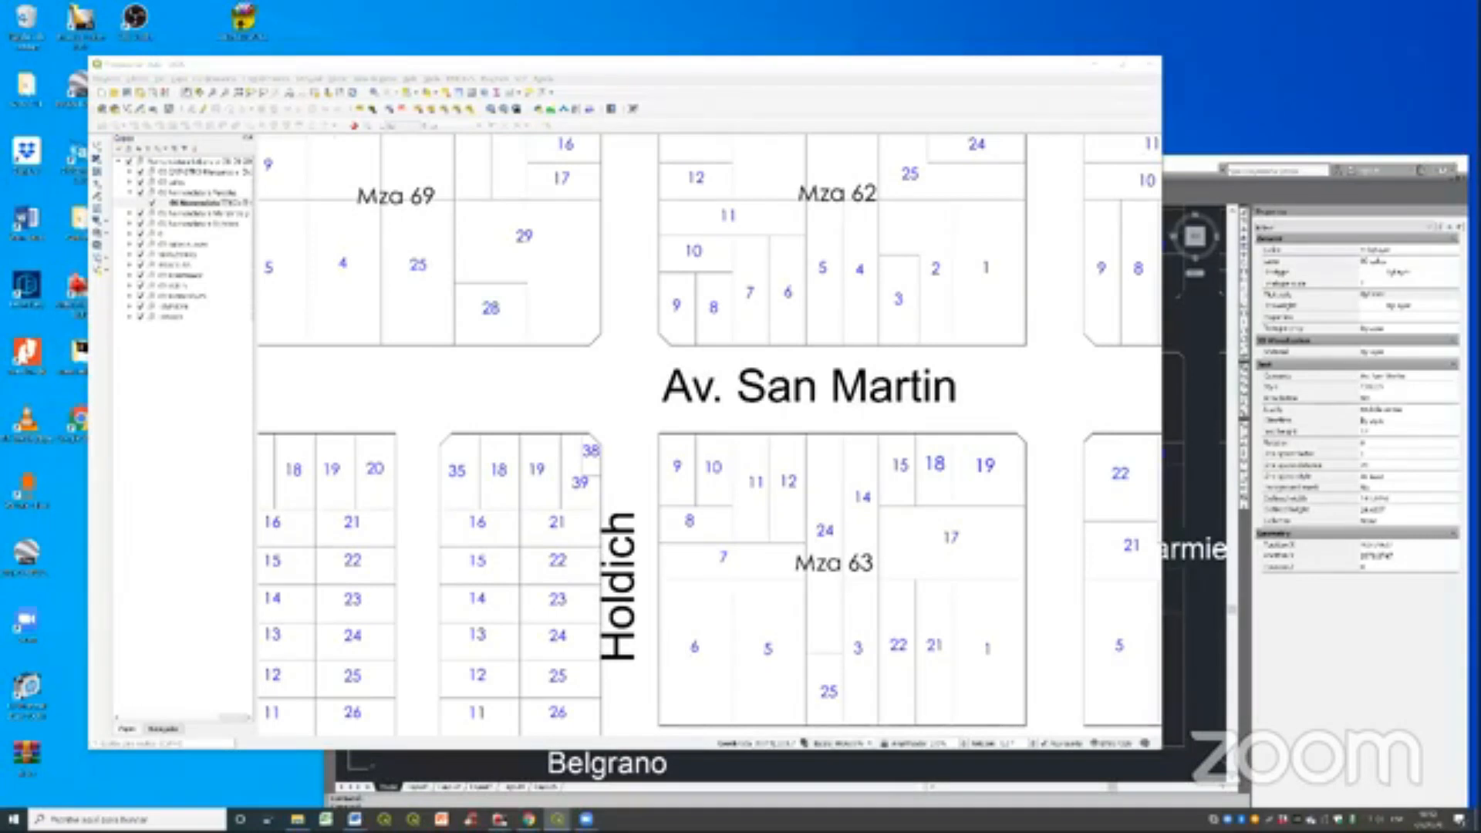
- Launch the application with the globe shortcut on the desktop
double_click(70, 91)
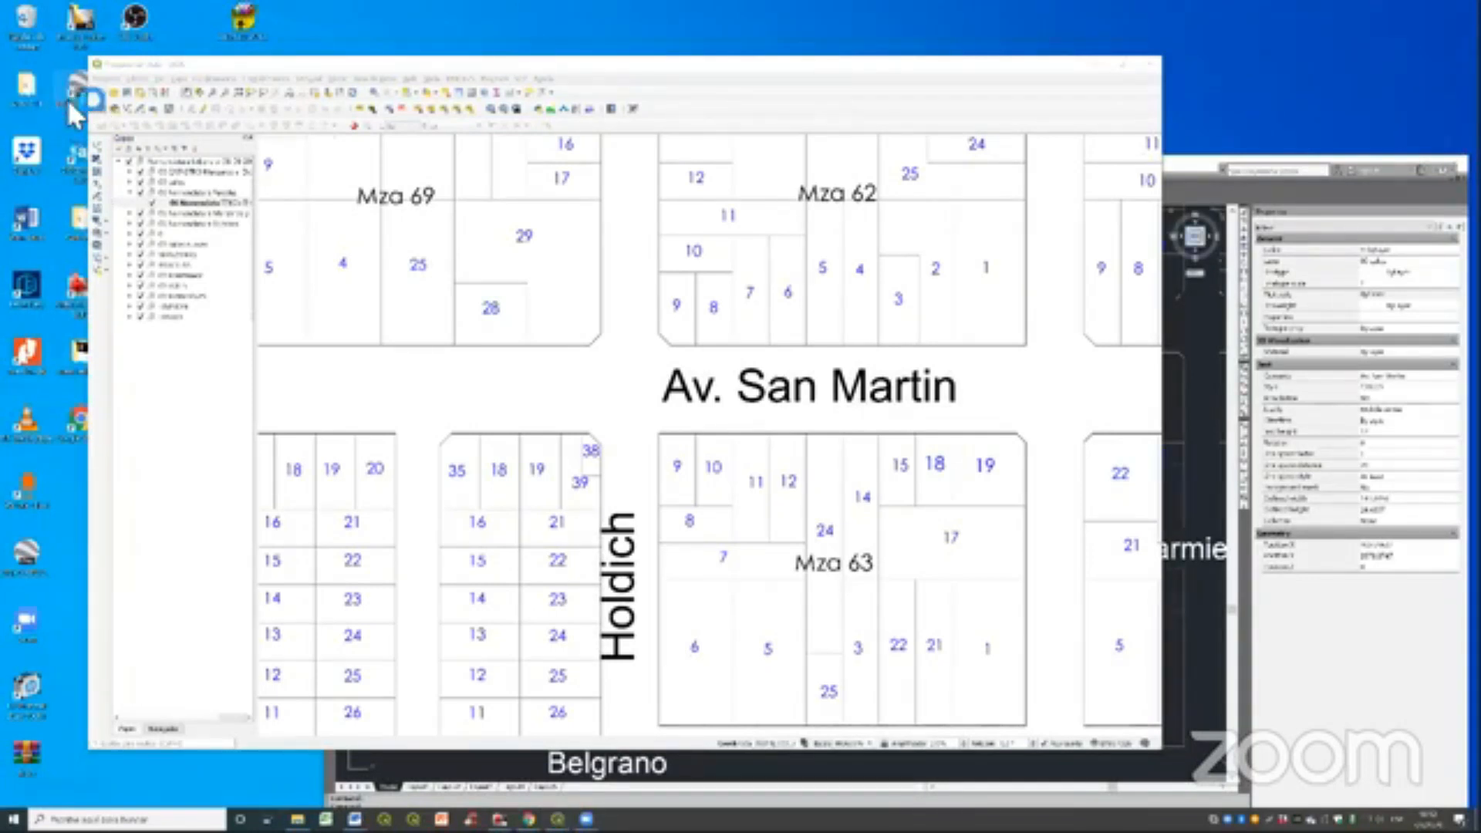
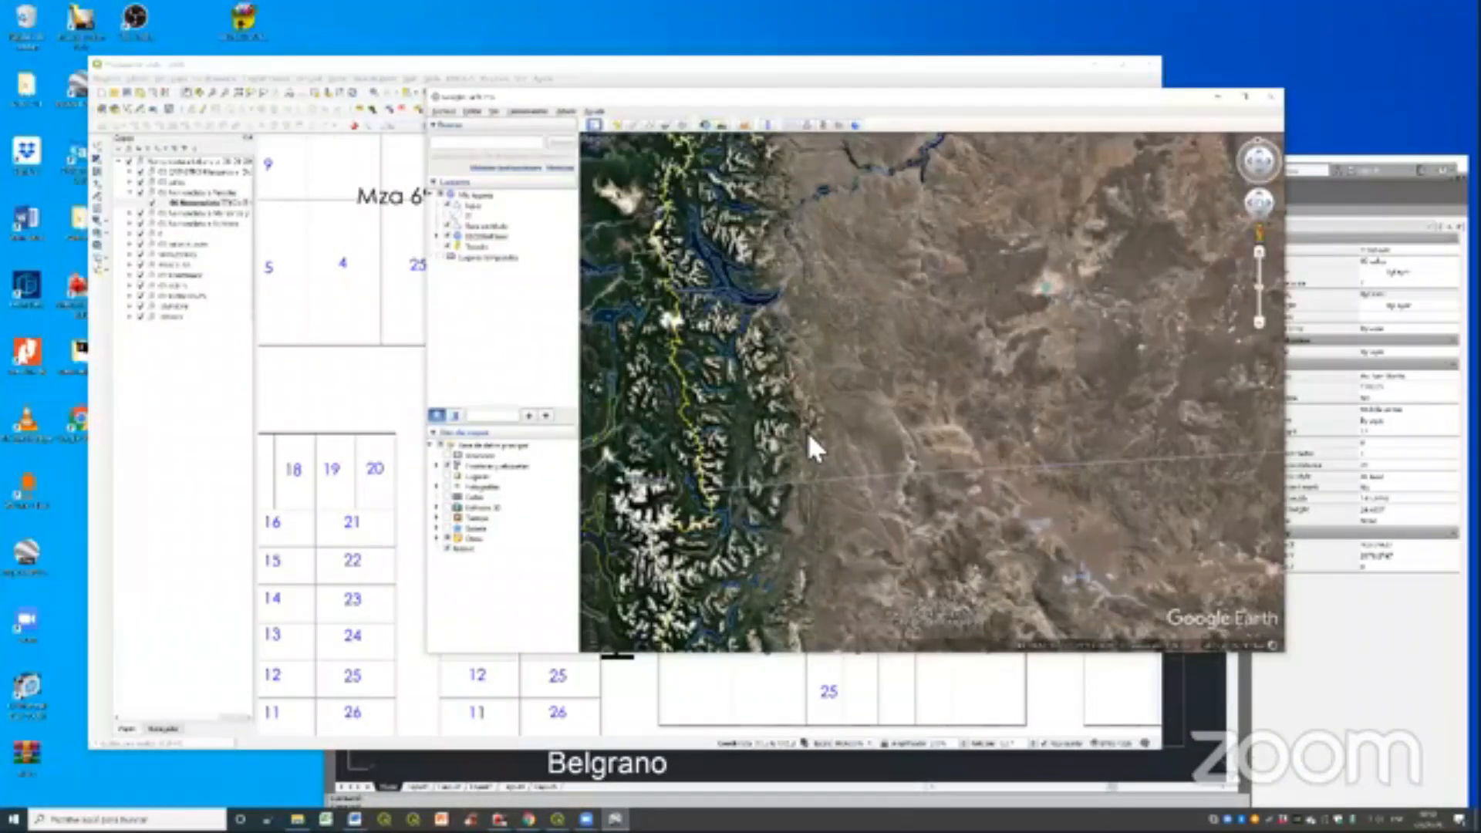
- Place a placemark near the upper-left corner of a mountainous terrain area and name it 1
scroll(807, 432, "up", 10)
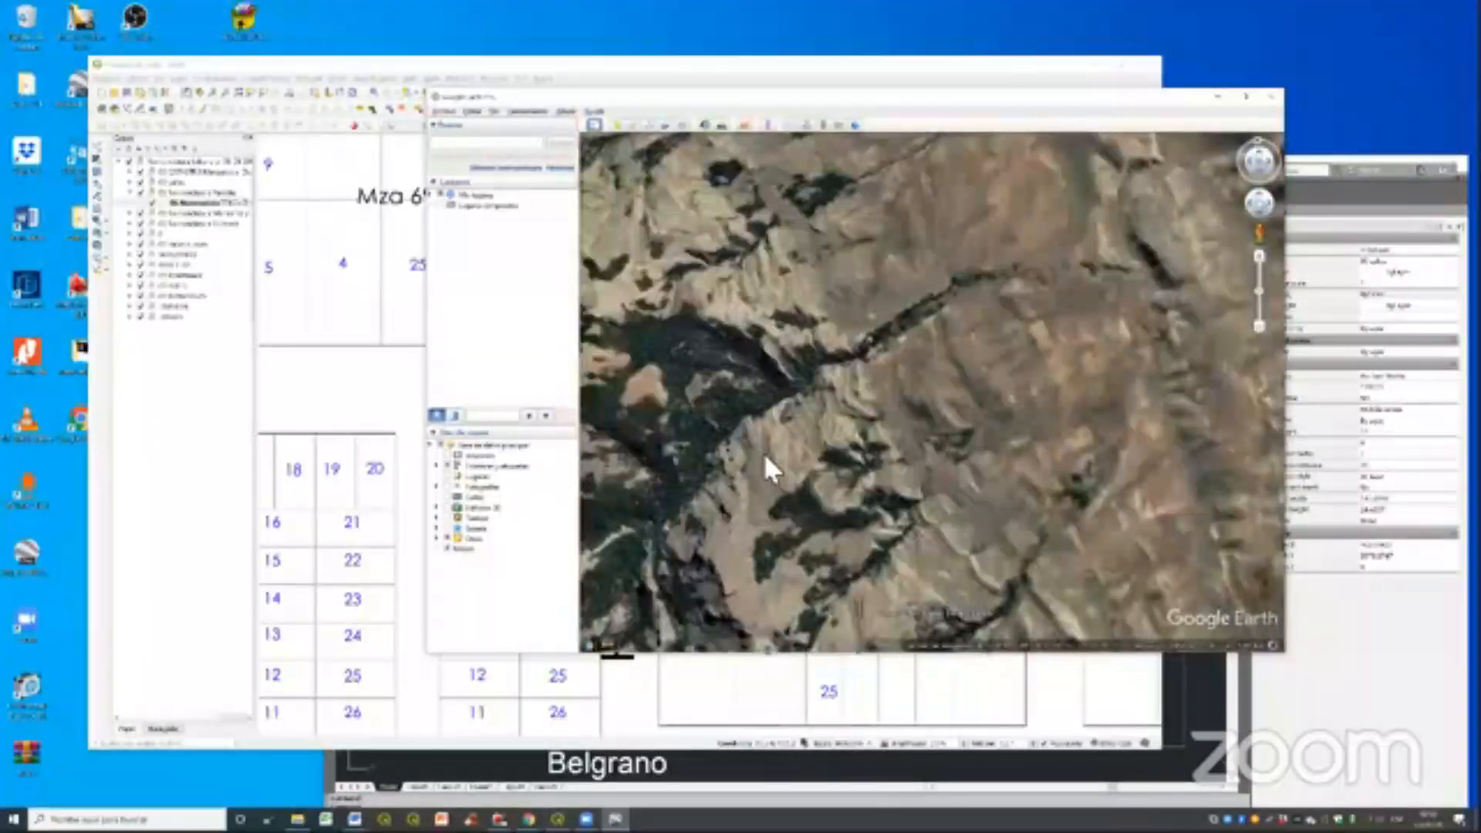
left_click_drag(917, 435, 878, 444)
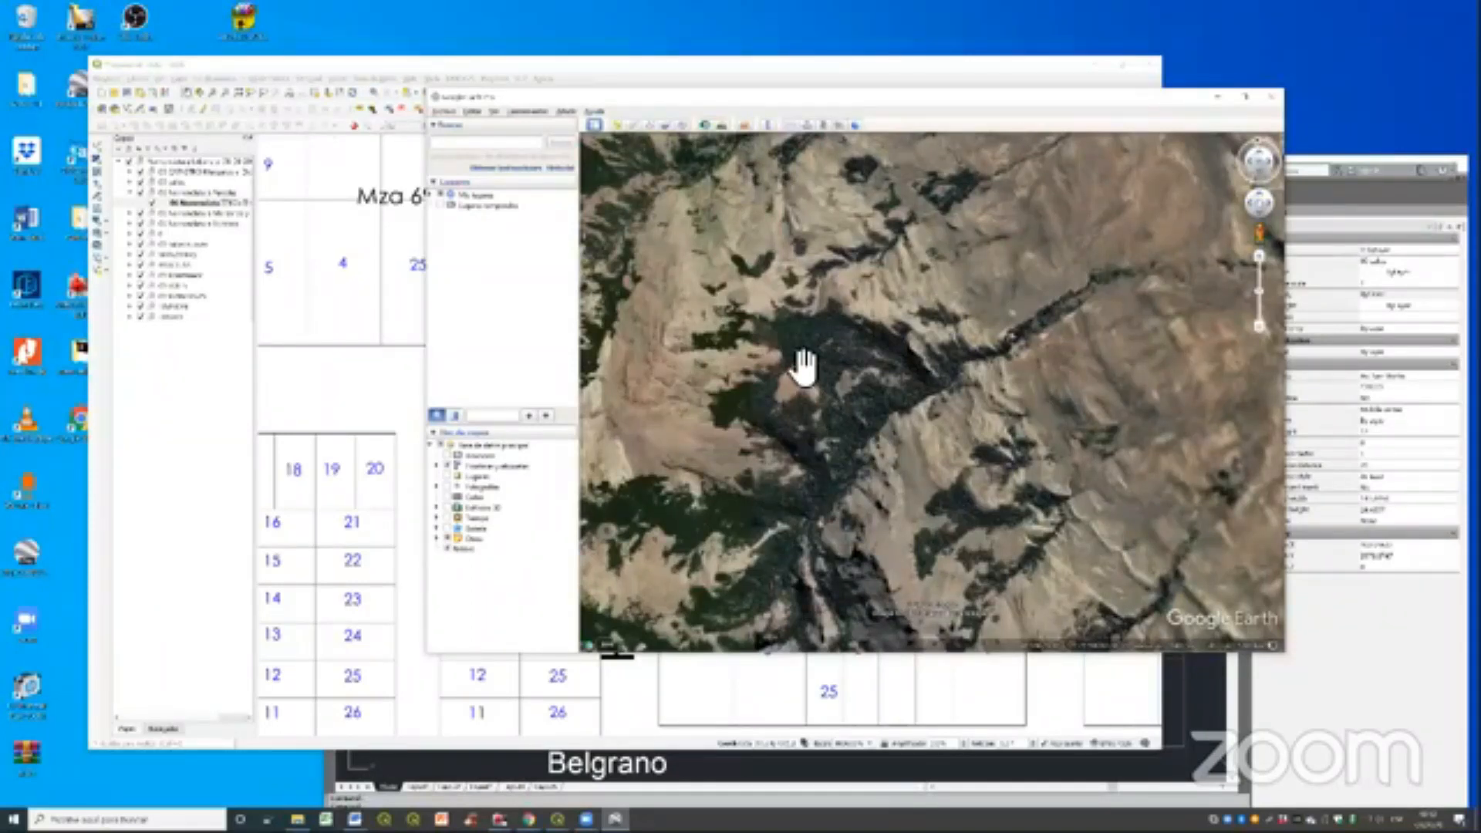
left_click(618, 131)
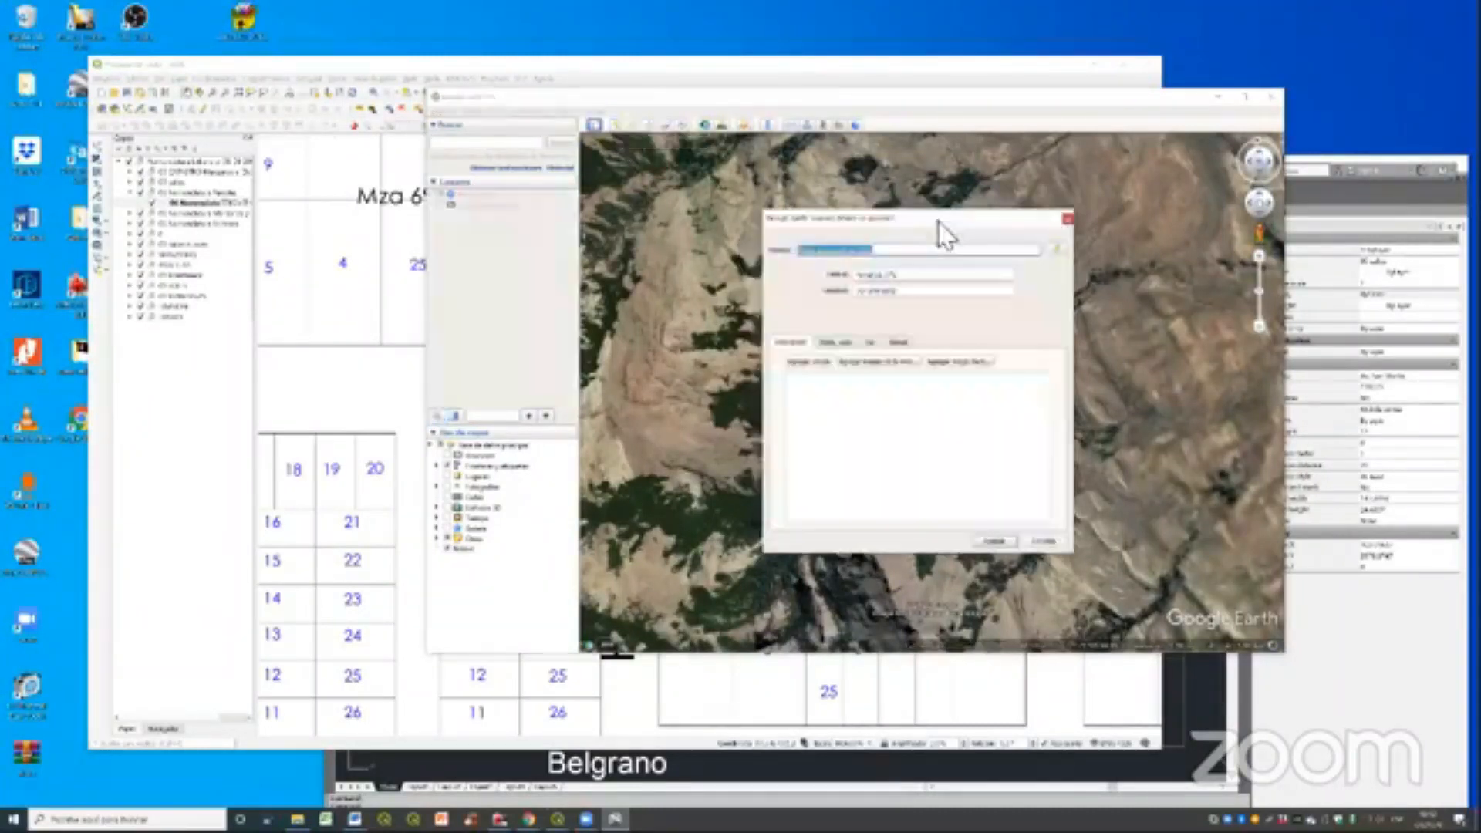
left_click_drag(898, 219, 458, 241)
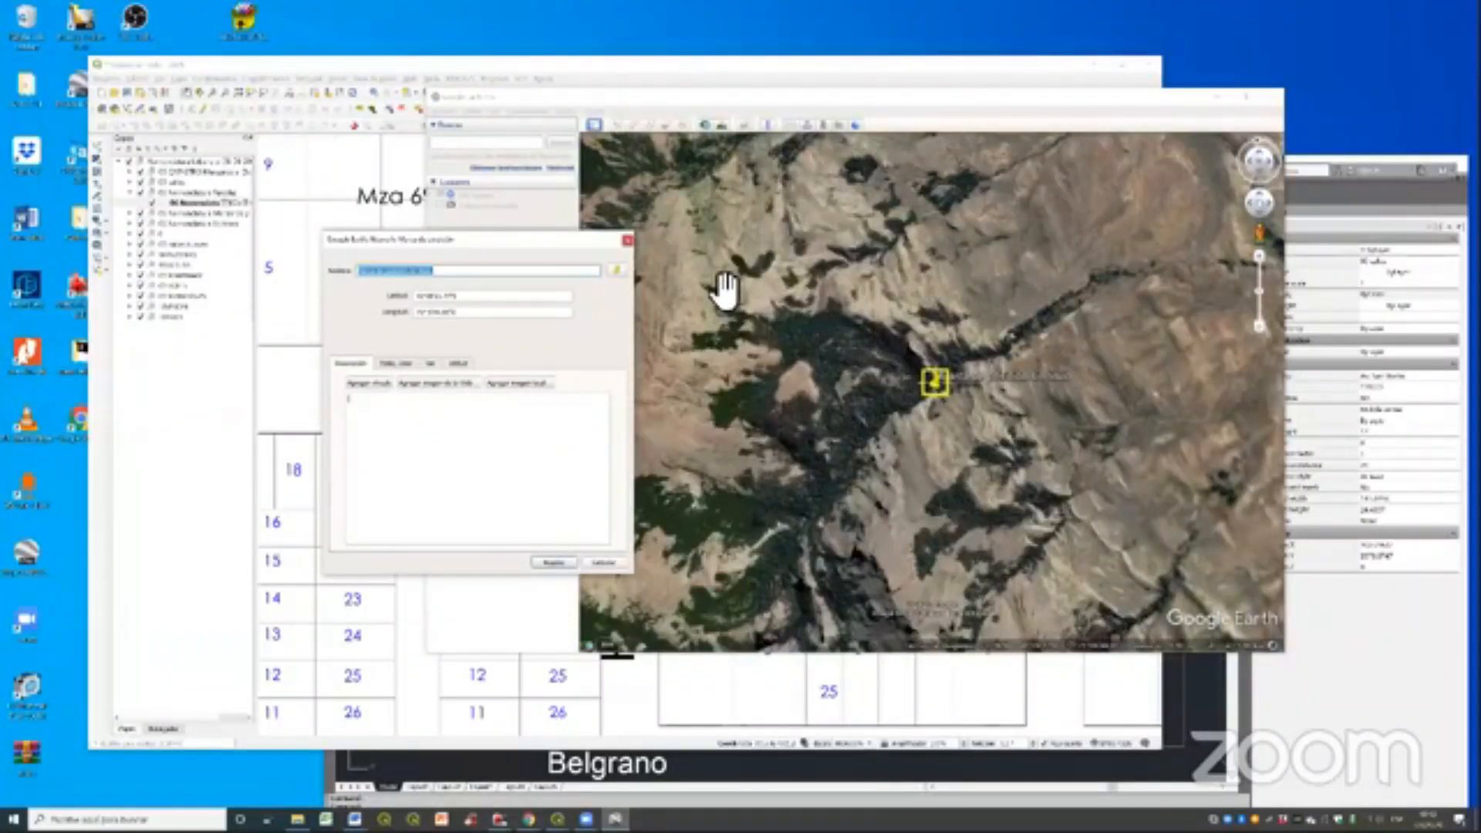
left_click(662, 185)
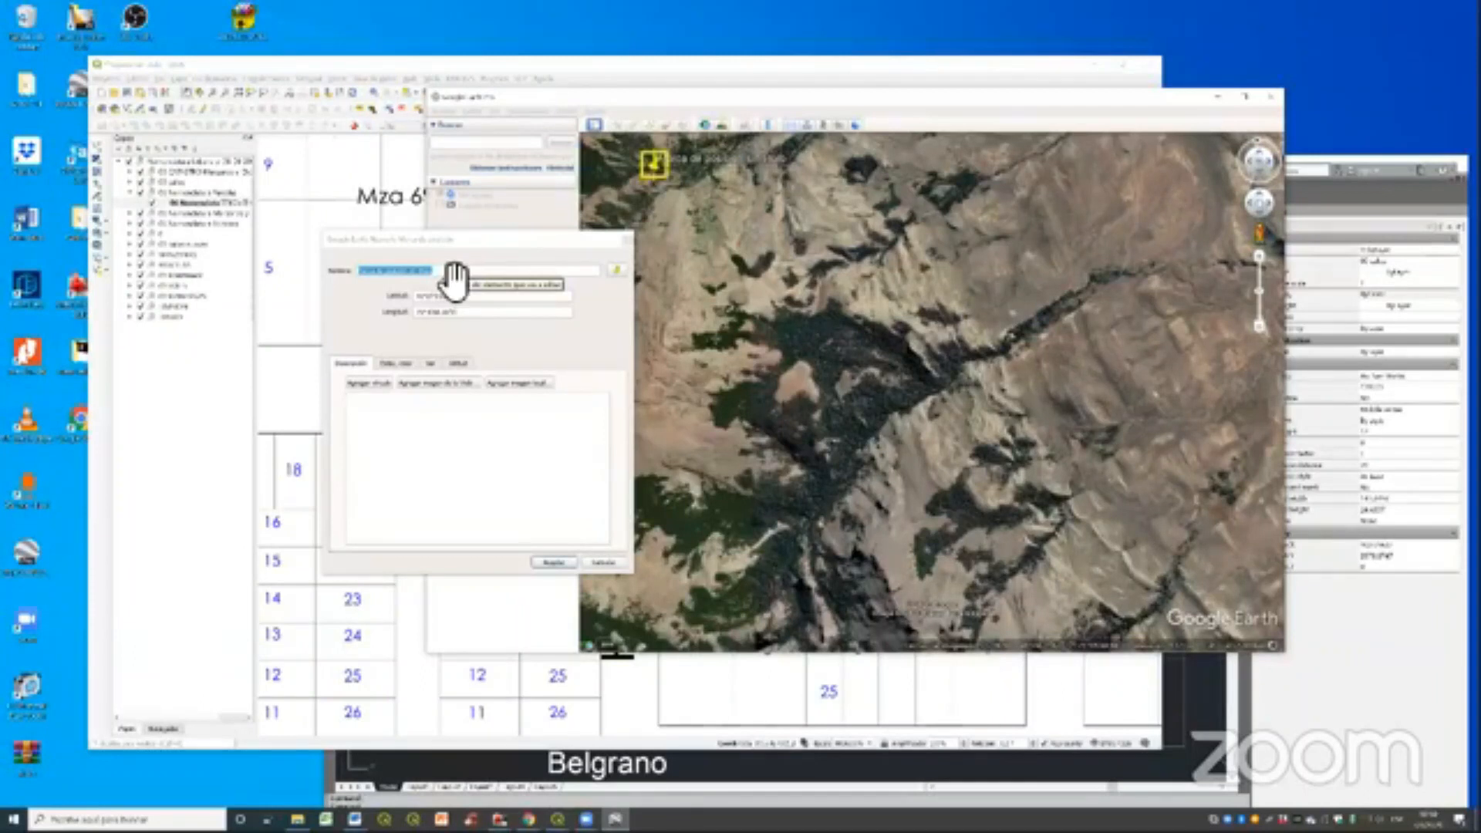
left_click(333, 279)
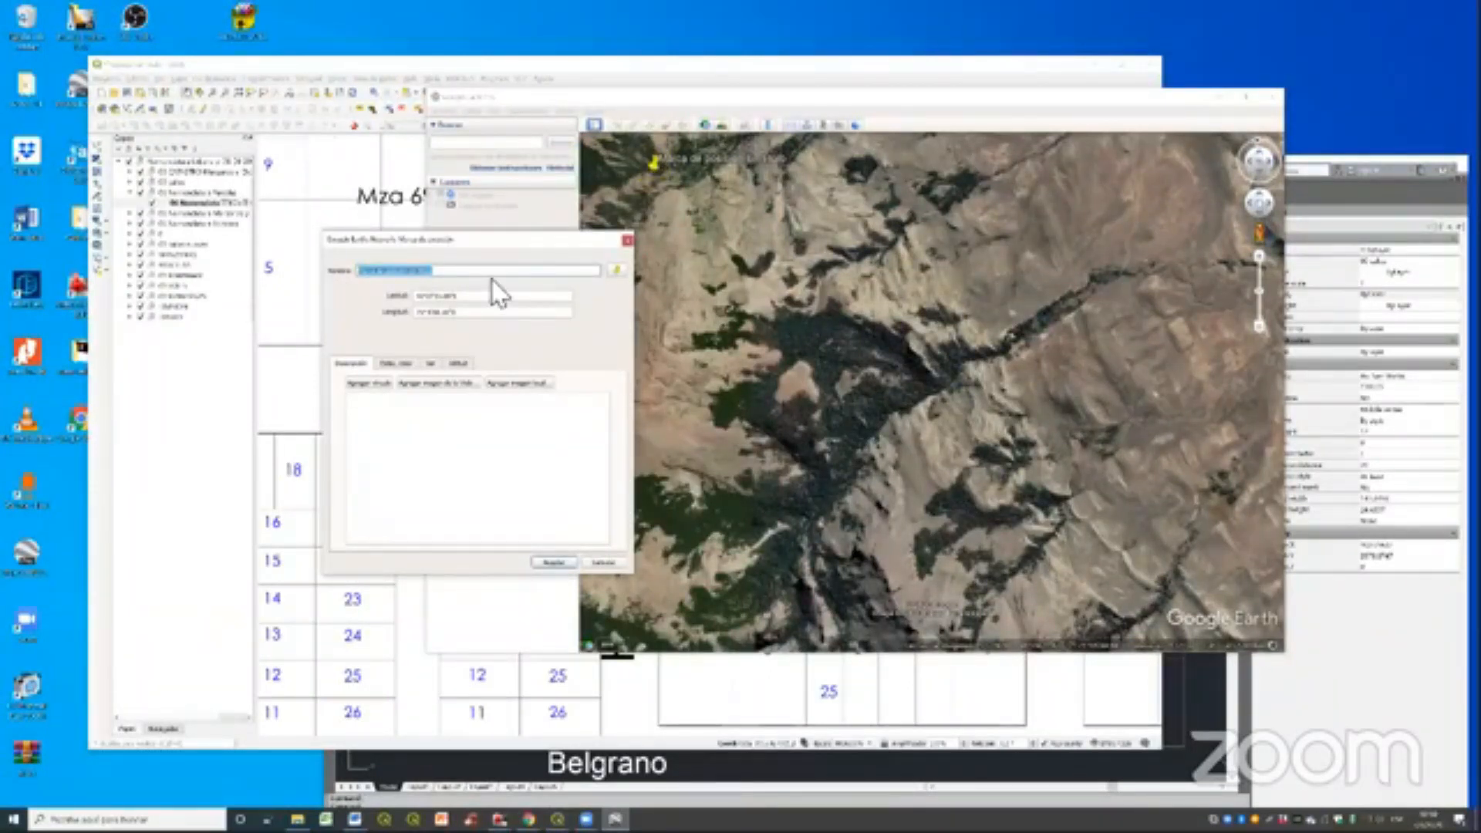
type("c")
left_click_drag(460, 249, 464, 251)
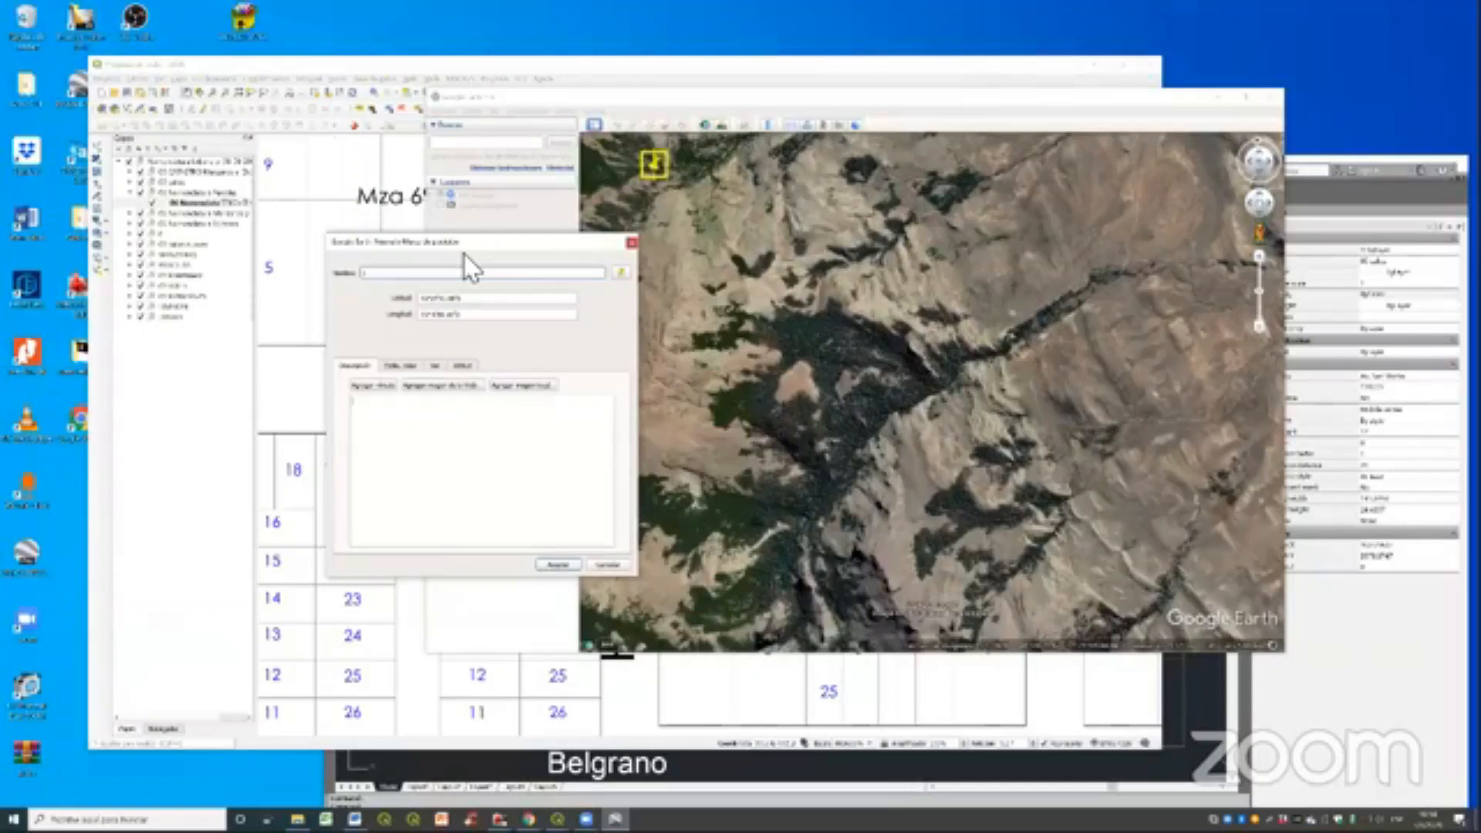
key("Return")
- Add a second placemark near the upper-right corner of the same terrain area and name it 2
left_click(617, 125)
left_click_drag(932, 392, 1227, 177)
type("2")
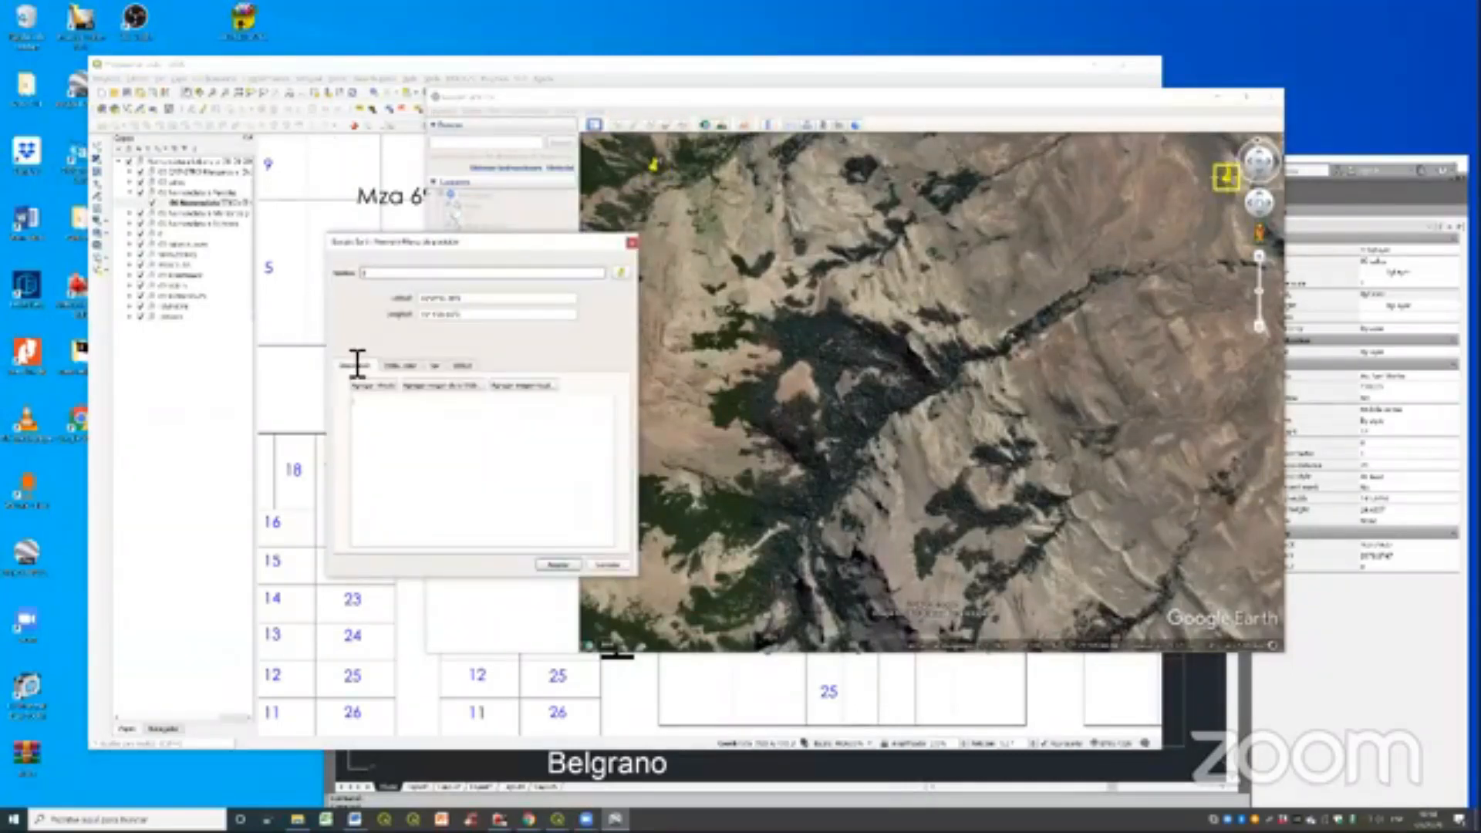
left_click(561, 565)
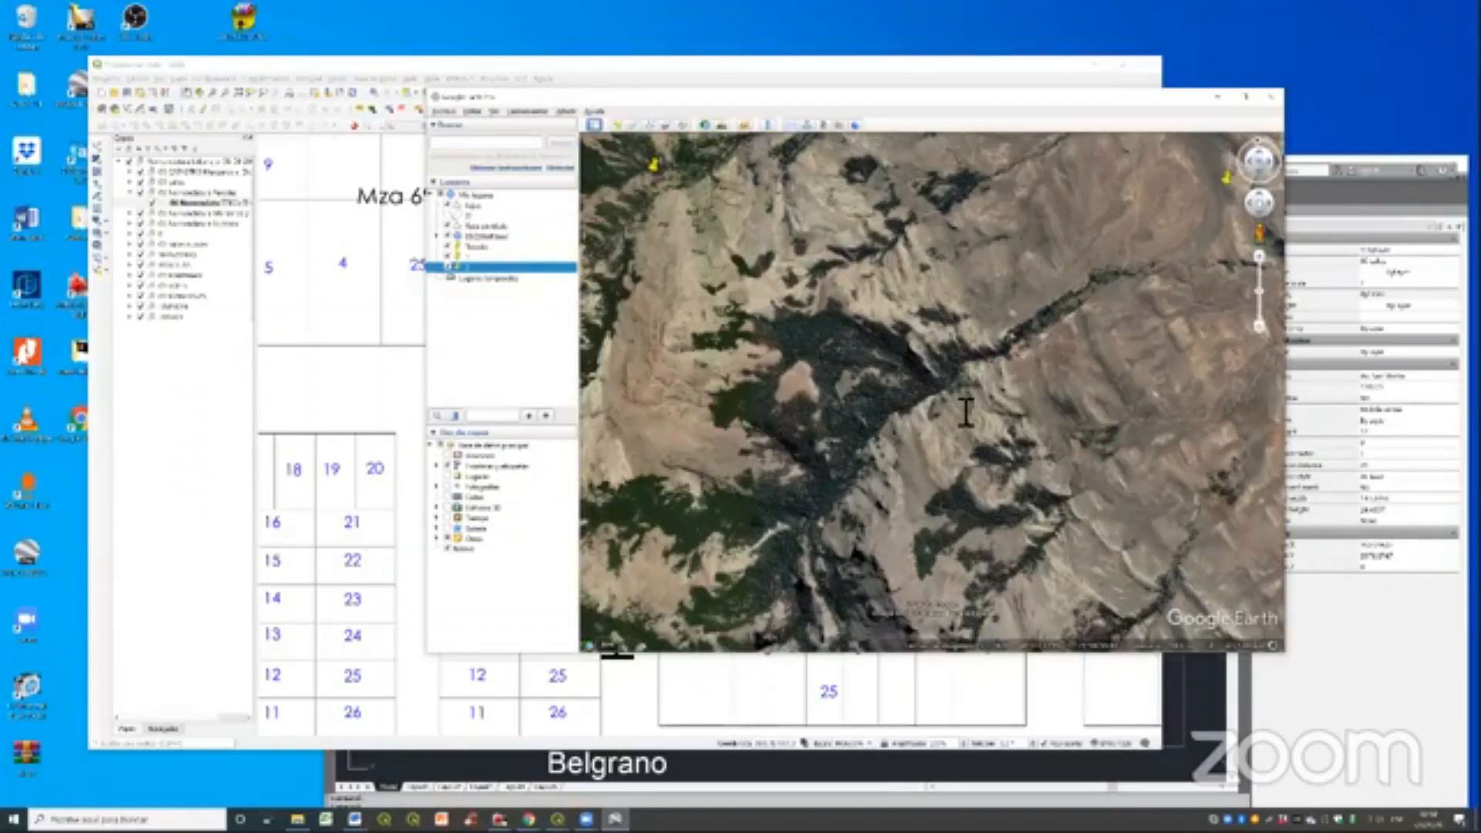
- Add a third placemark near the lower-right corner of the terrain area and name it 3
key("ctrl+shift+p")
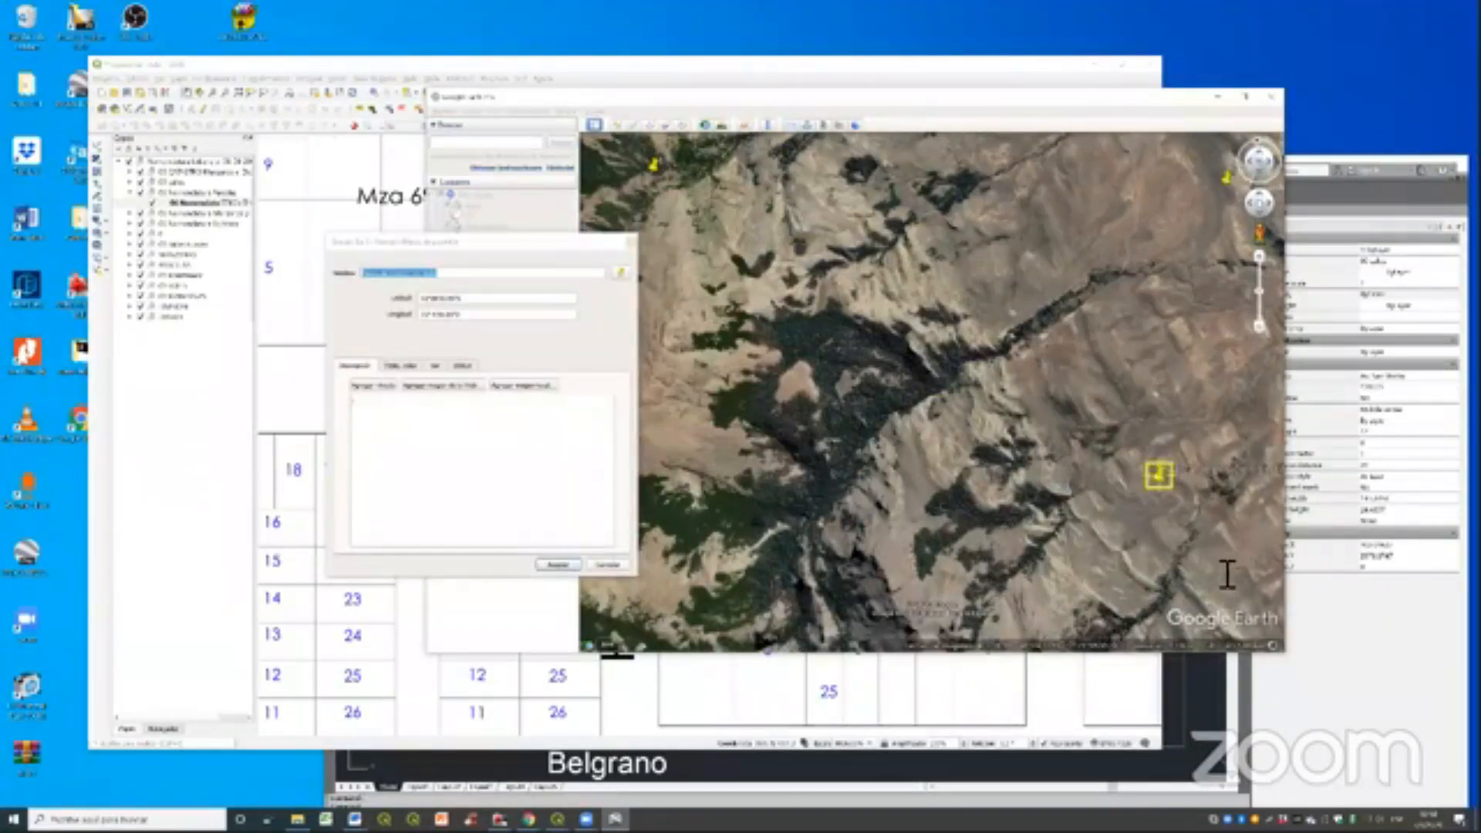
left_click(1227, 574)
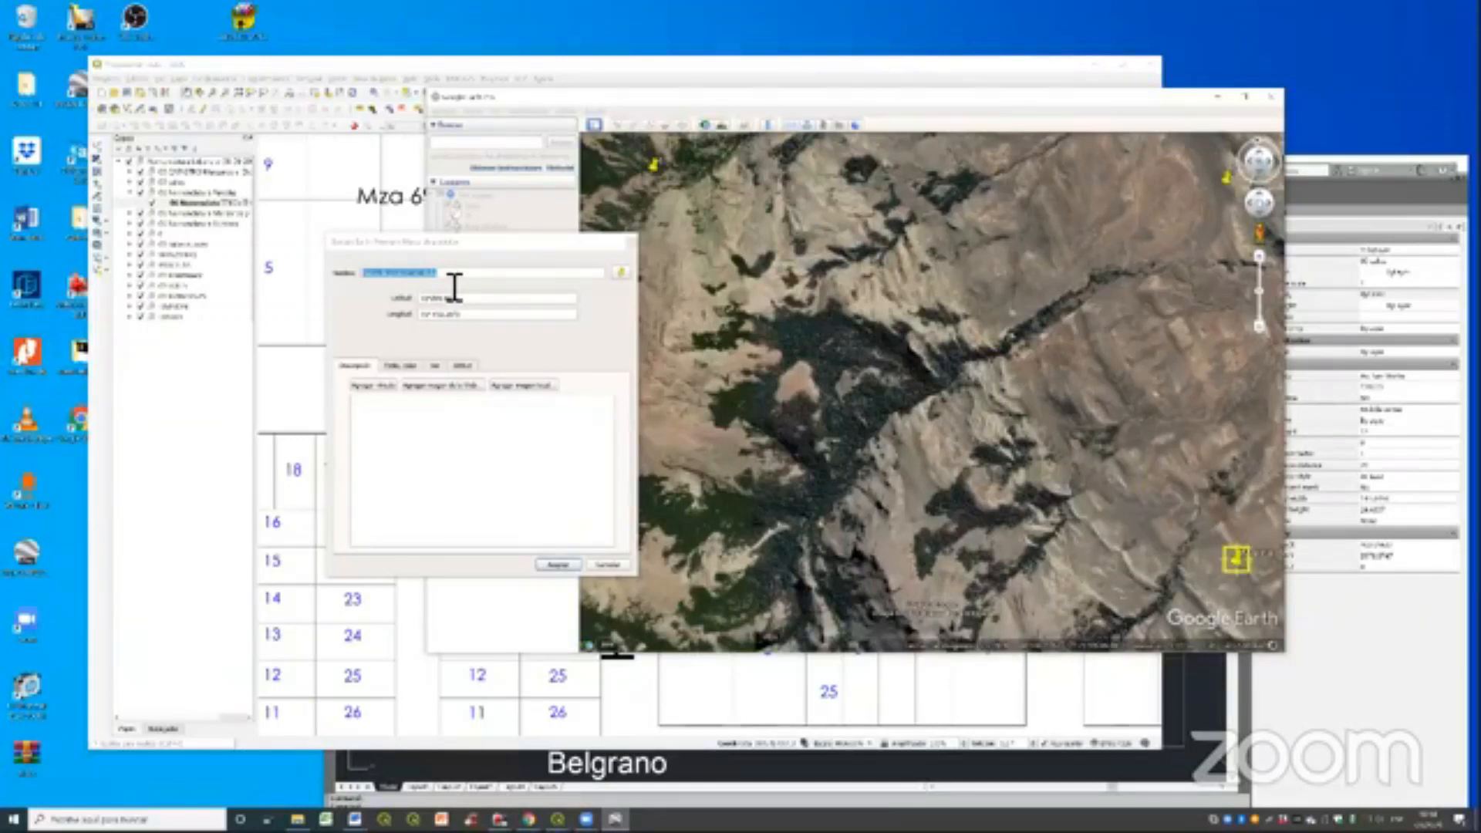
left_click(455, 286)
type("6")
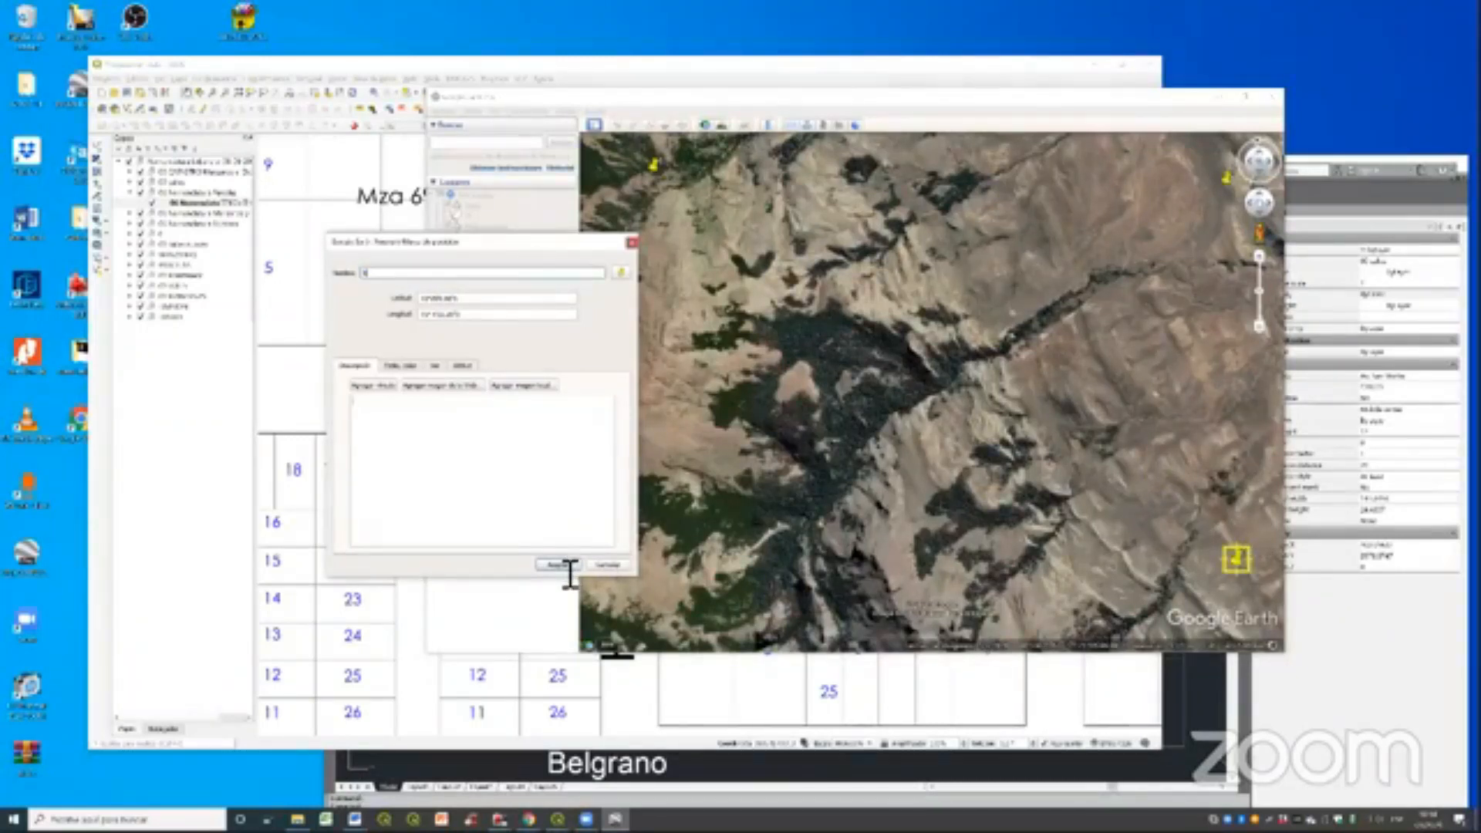
left_click(566, 566)
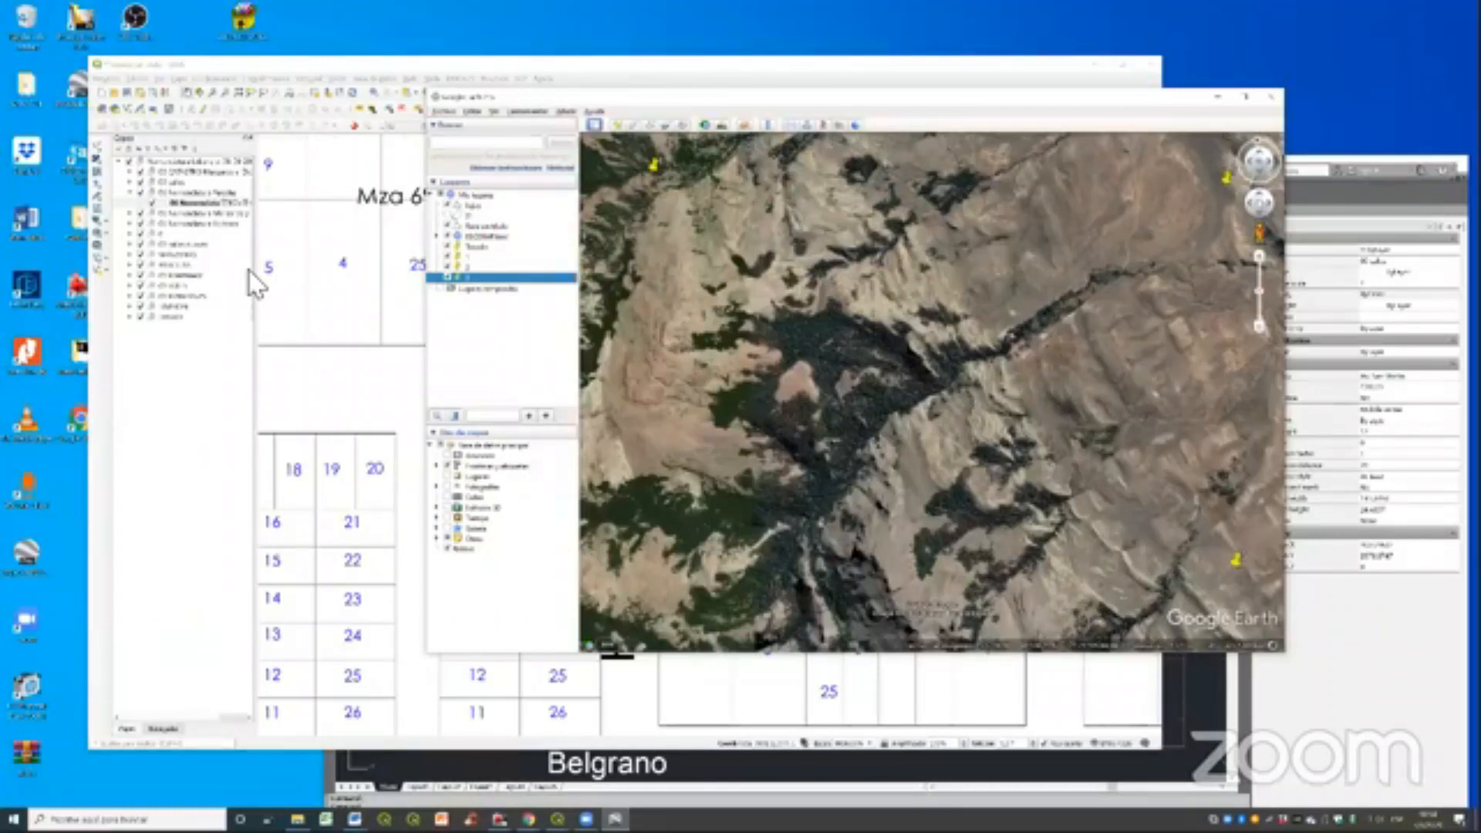
- Add a fourth placemark near the lower-left corner of the terrain area and name it 4
key("ctrl+shift+p")
type("4")
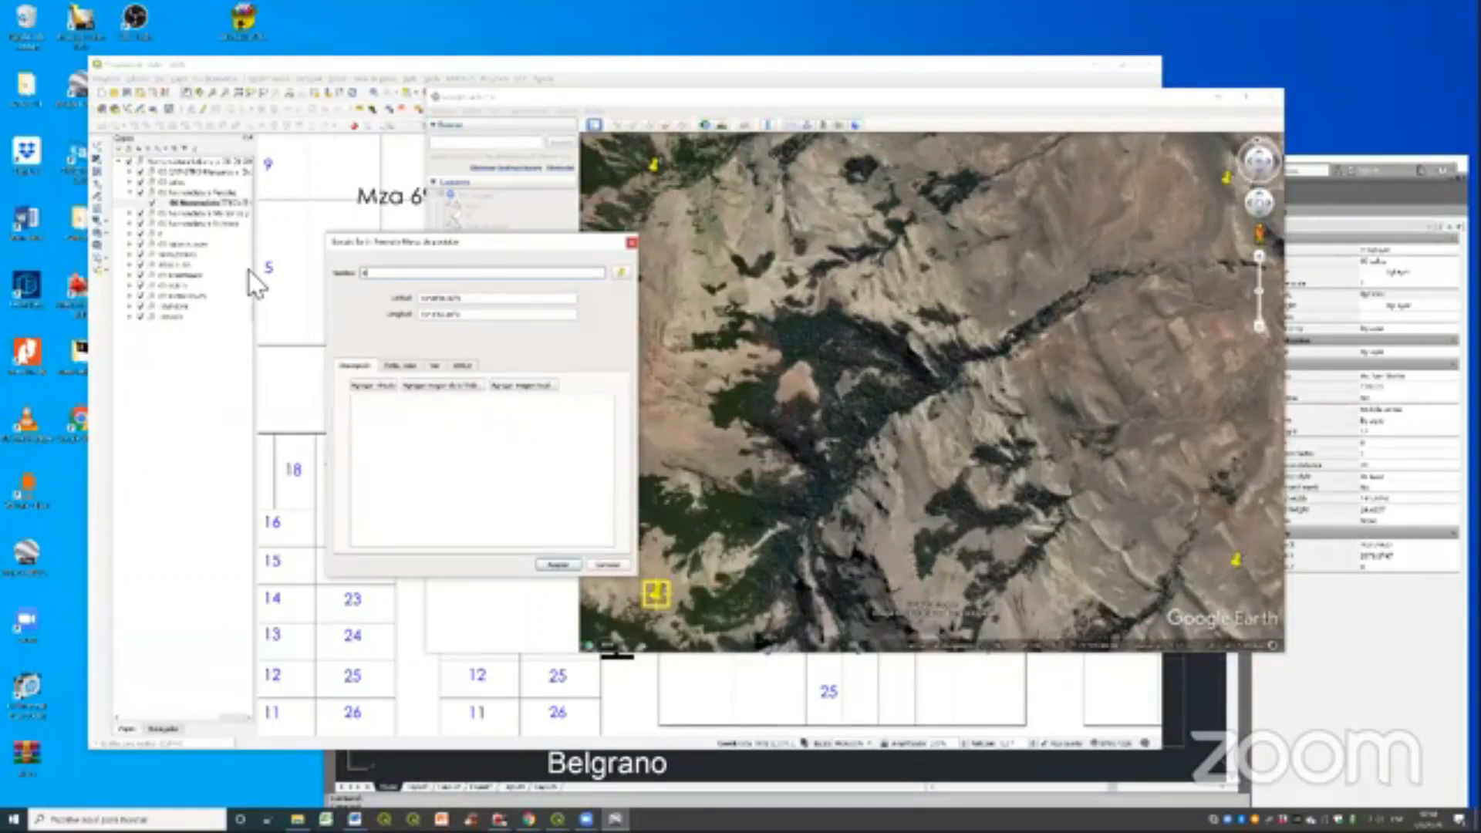
key("Return")
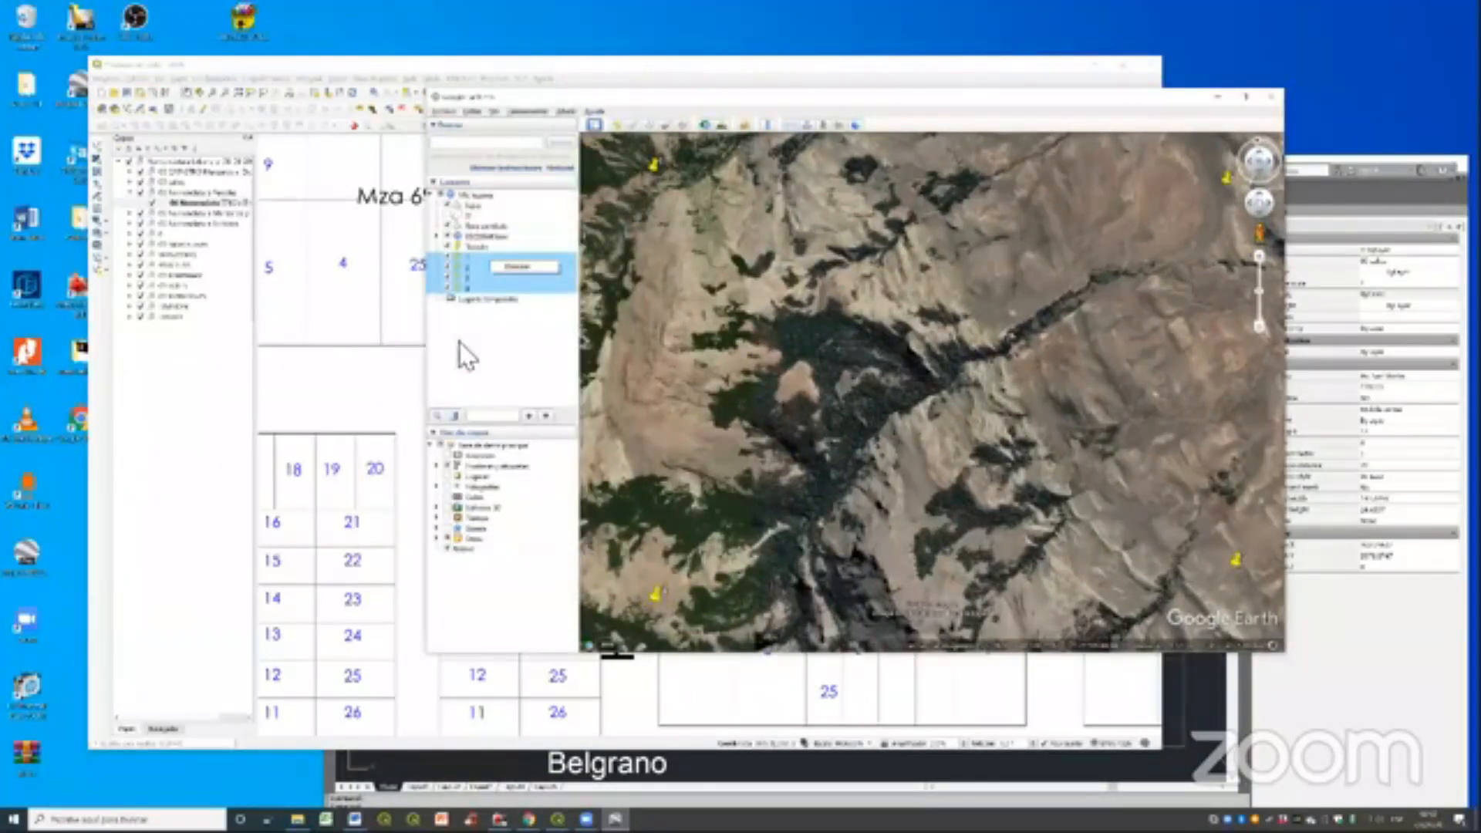
- Create a folder named PC in the saved places and move the four corner placemarks into it
left_click(496, 256)
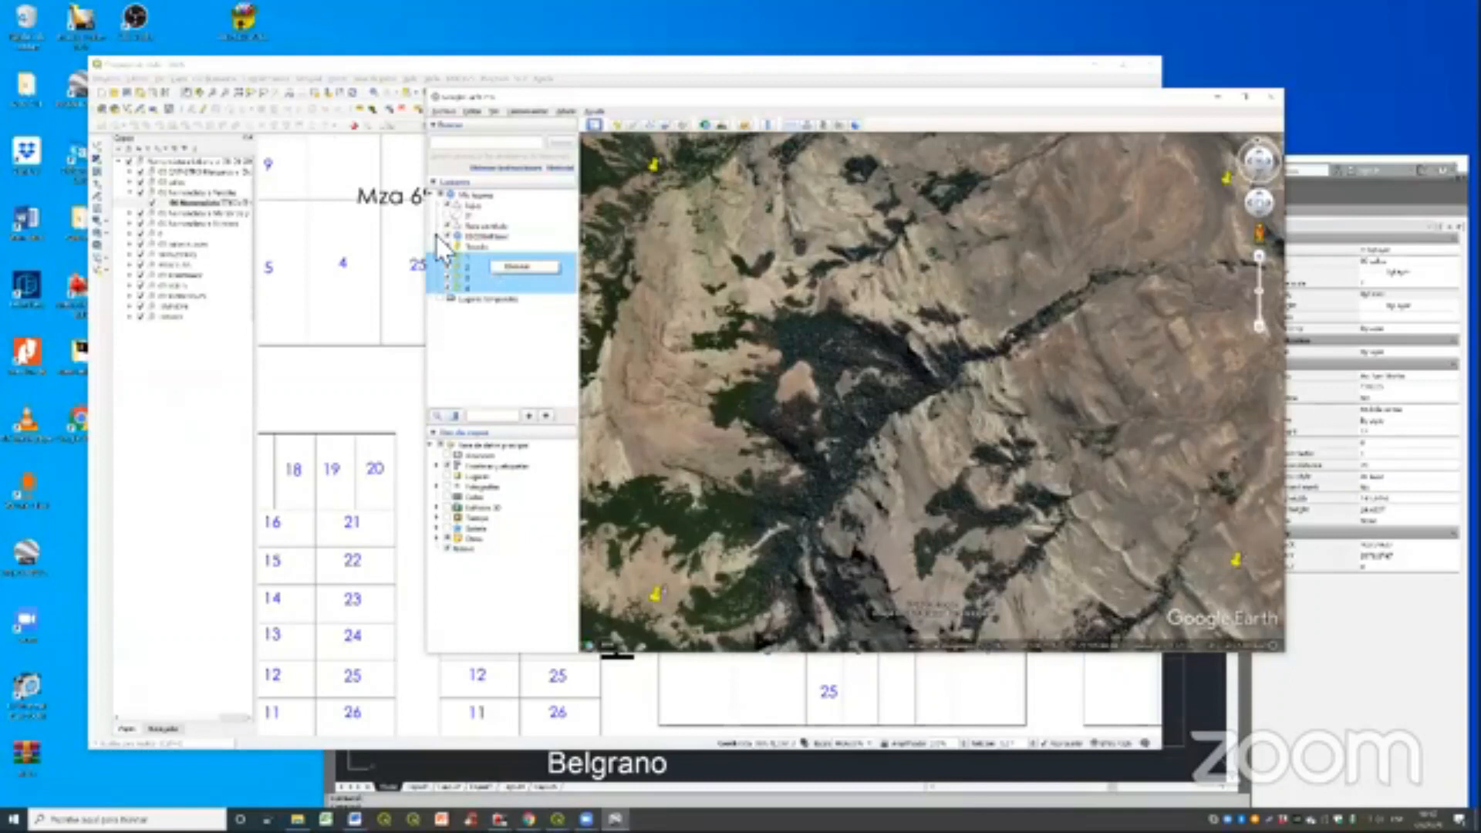
left_click(464, 326)
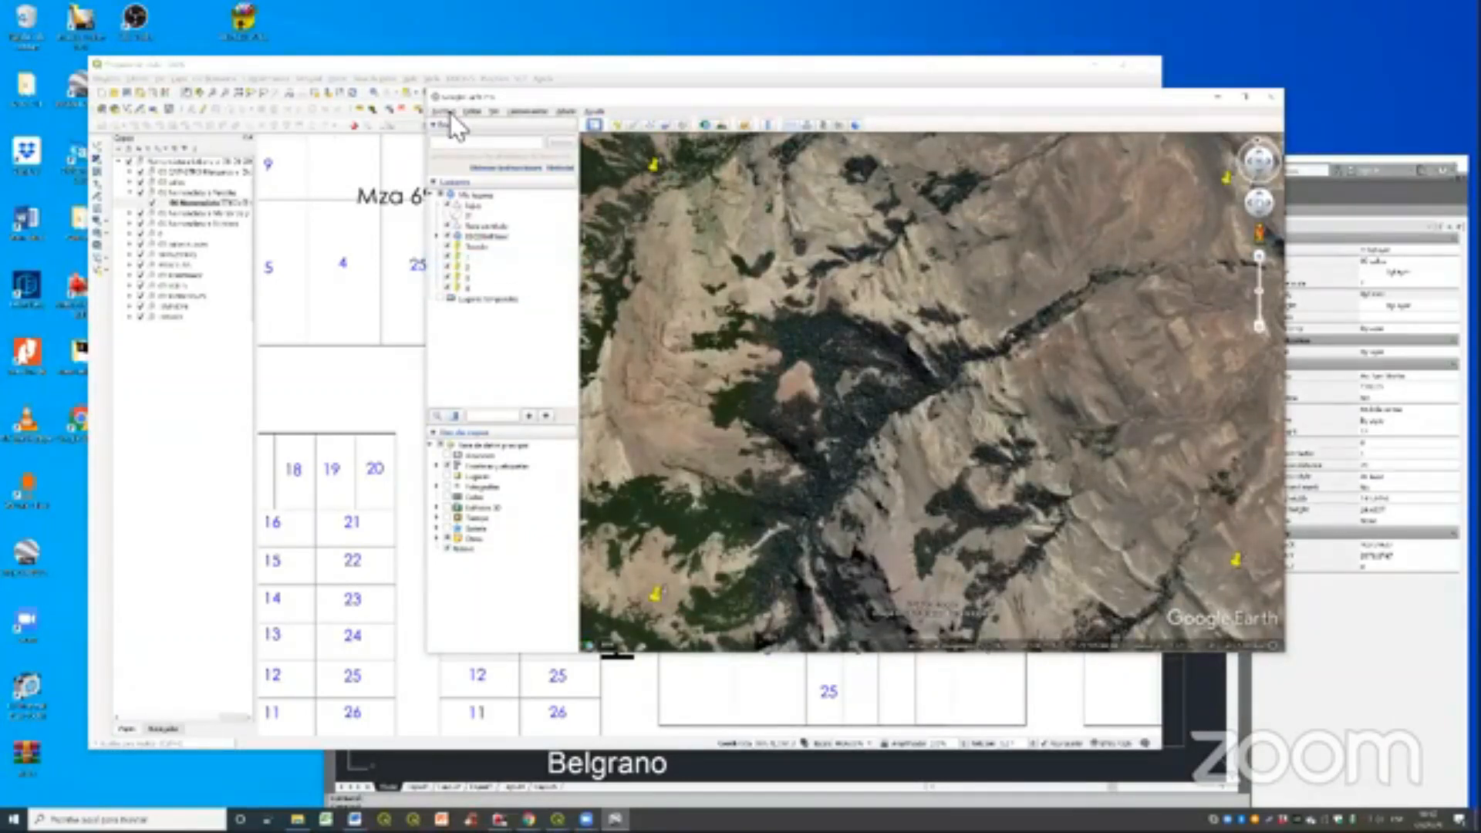
left_click(450, 113)
left_click(468, 298)
left_click(474, 199)
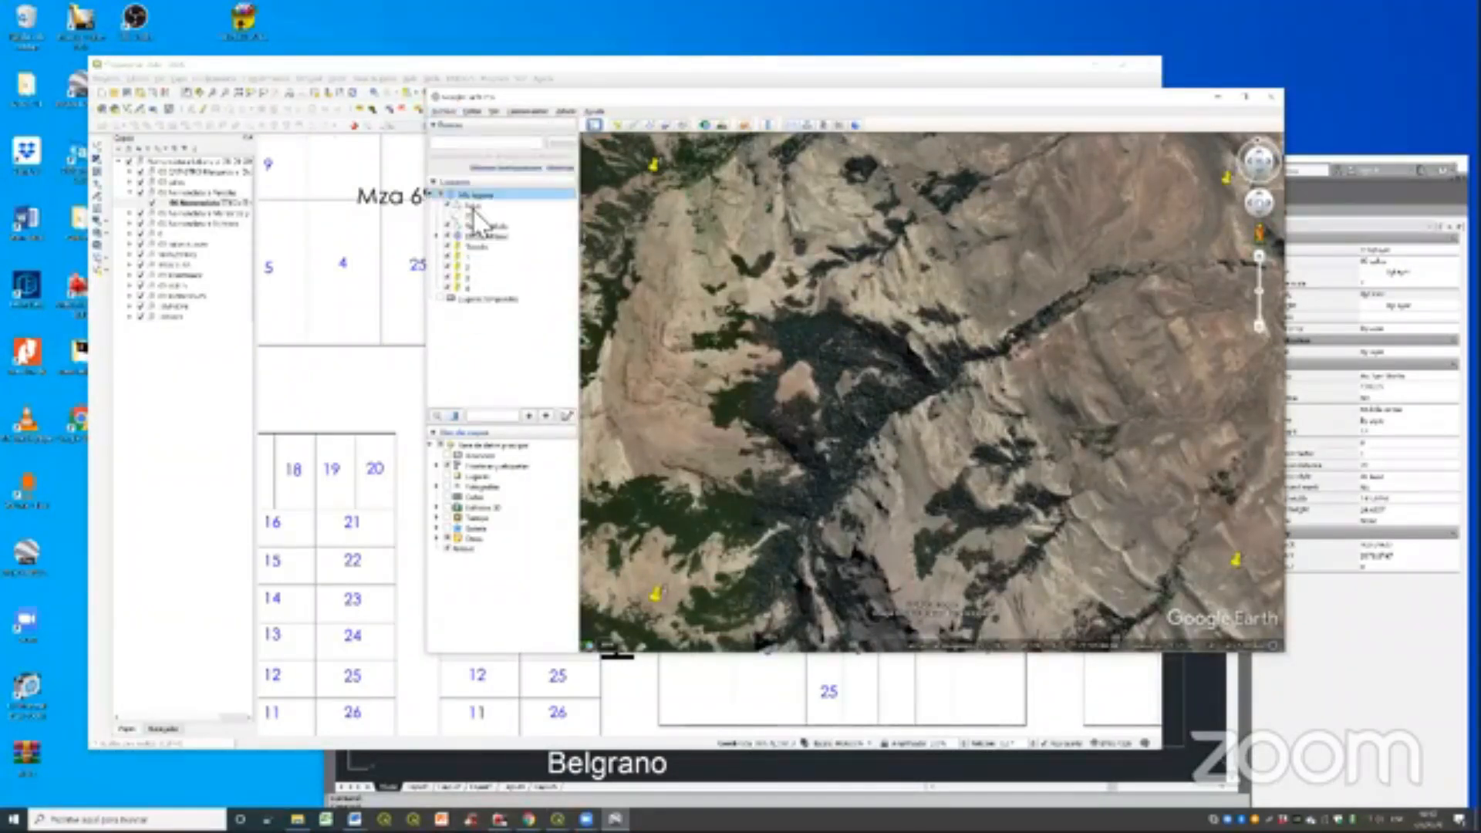
right_click(481, 196)
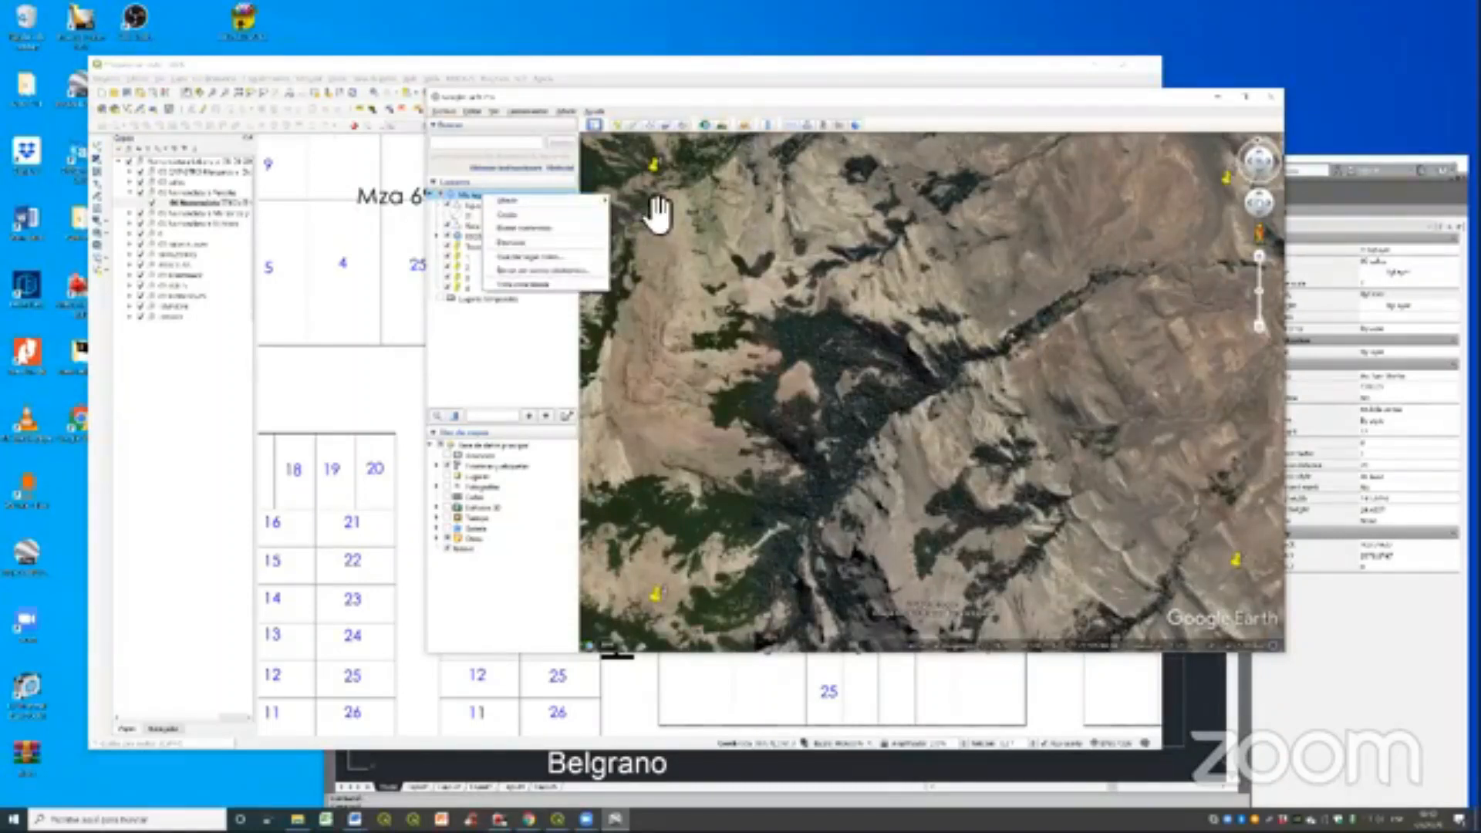
left_click(655, 207)
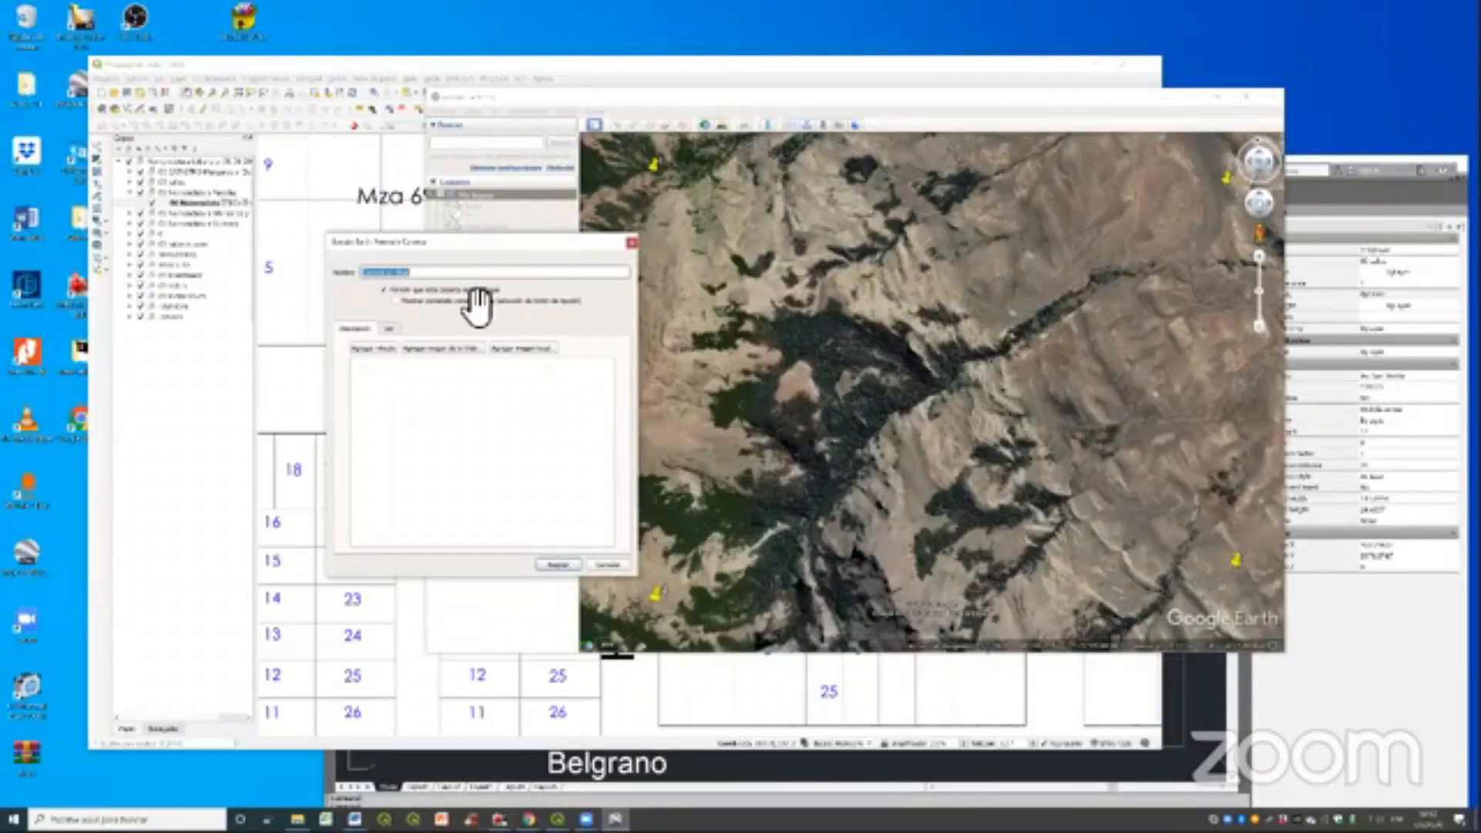
type("pts")
key("Return")
mouse_move(479, 289)
left_mouse_down()
mouse_move(484, 309)
mouse_move(473, 268)
mouse_move(492, 291)
mouse_move(489, 267)
left_mouse_up()
- Save the PC folder with its placemarks as a KMZ file named PC in the KML folder
right_click(486, 258)
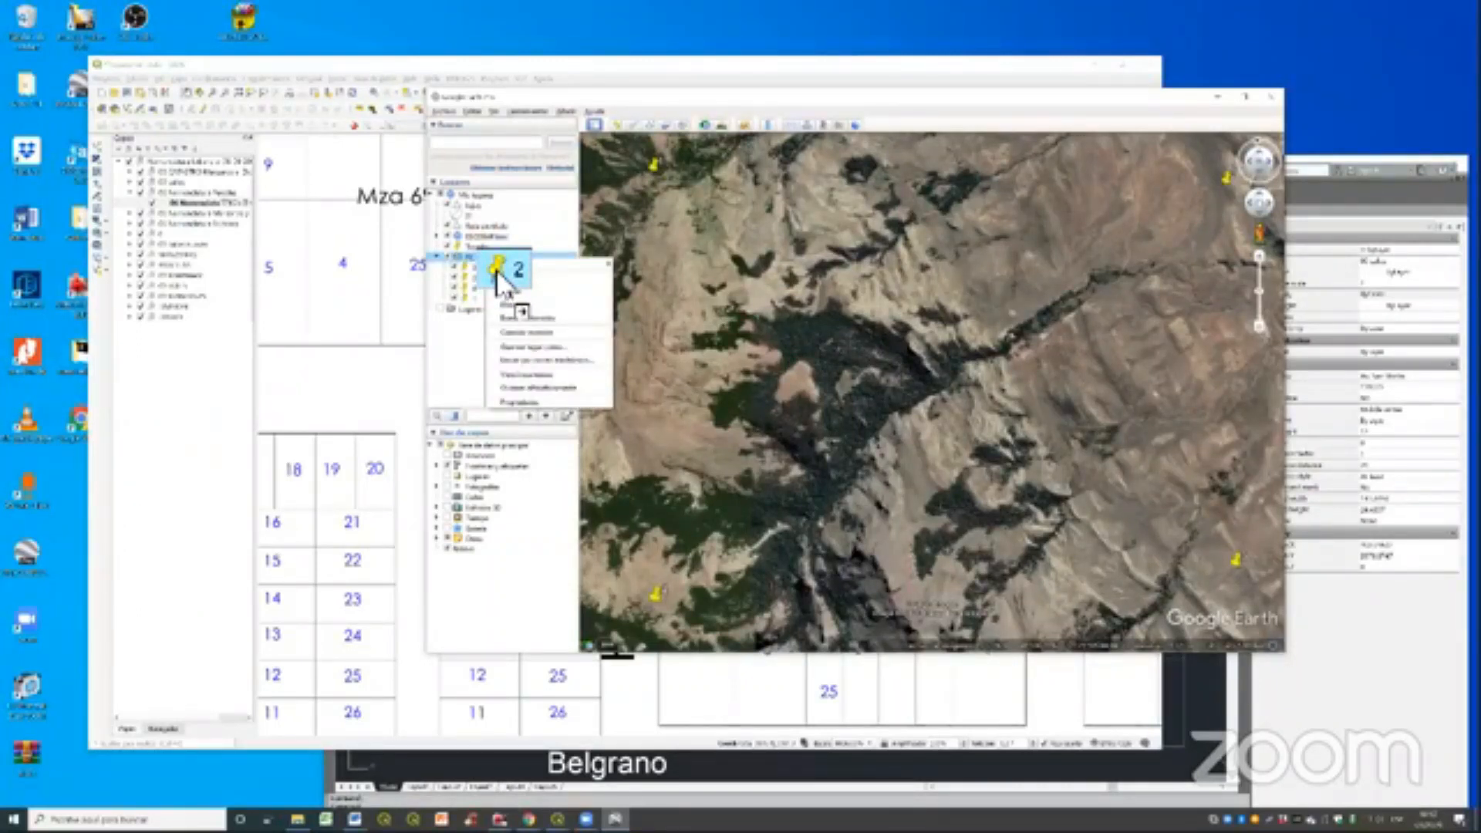
left_click(533, 347)
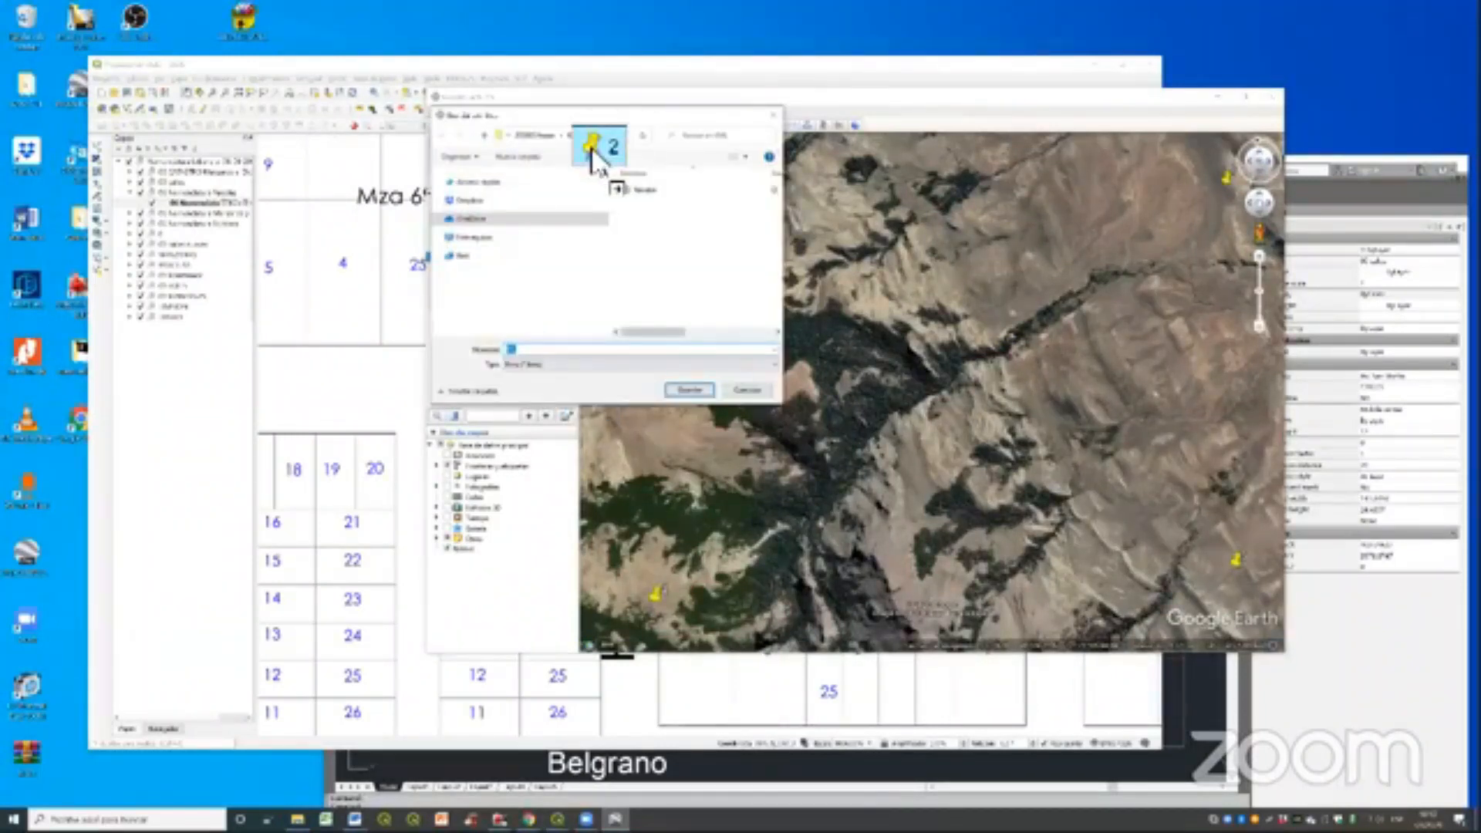
left_click_drag(593, 155, 637, 378)
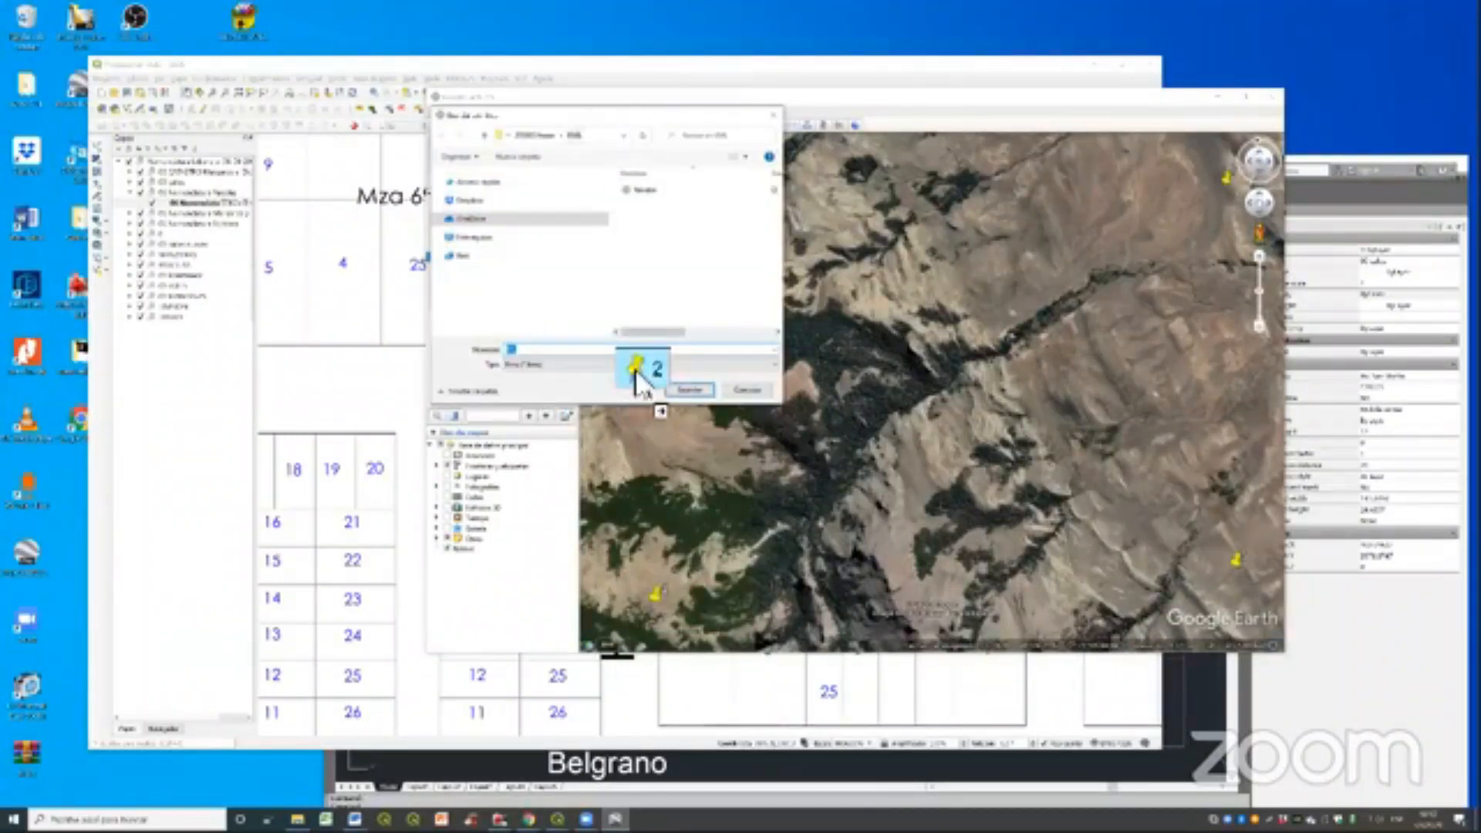
left_click(438, 219)
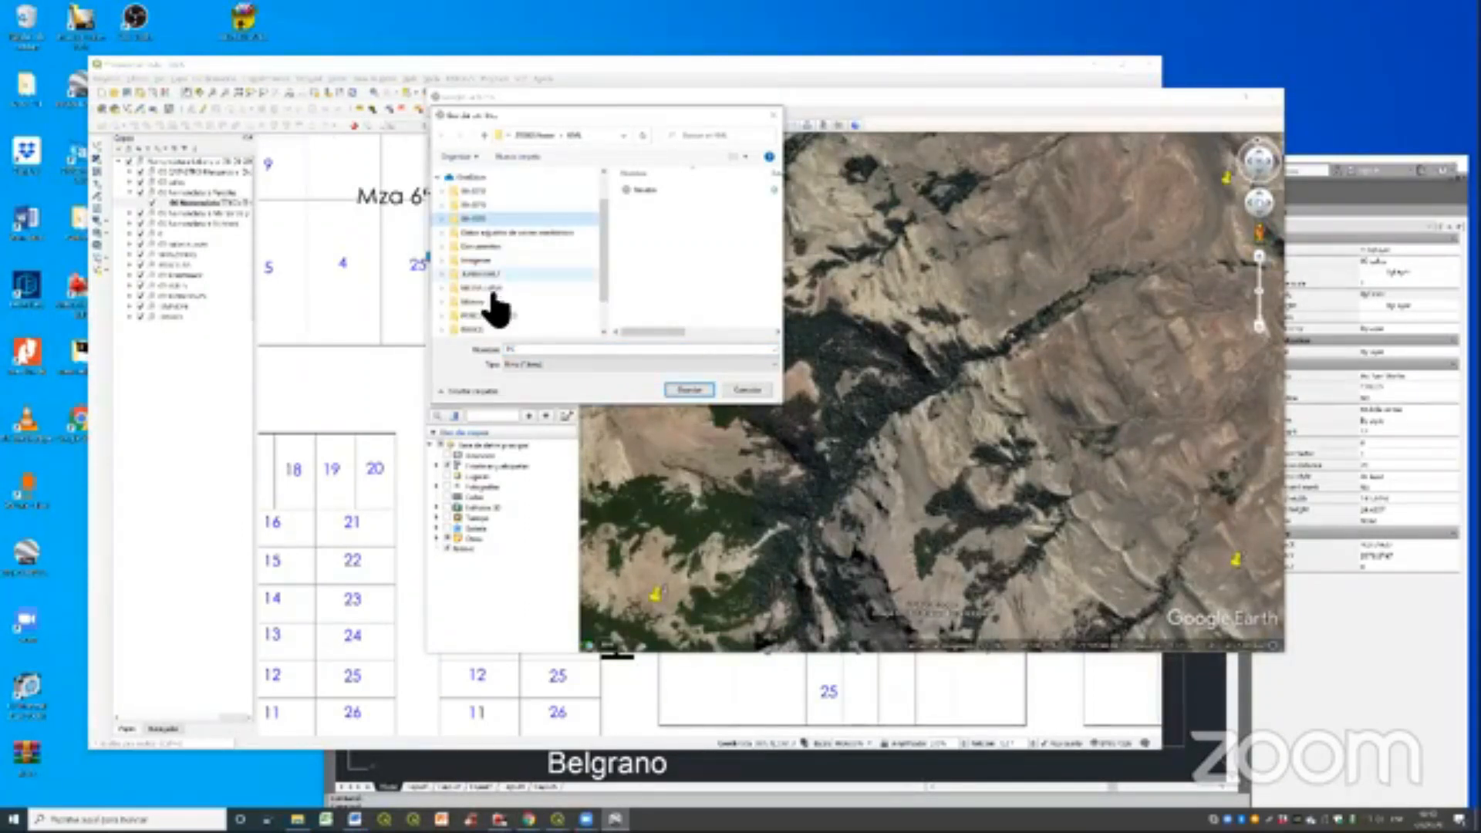
left_click(438, 178)
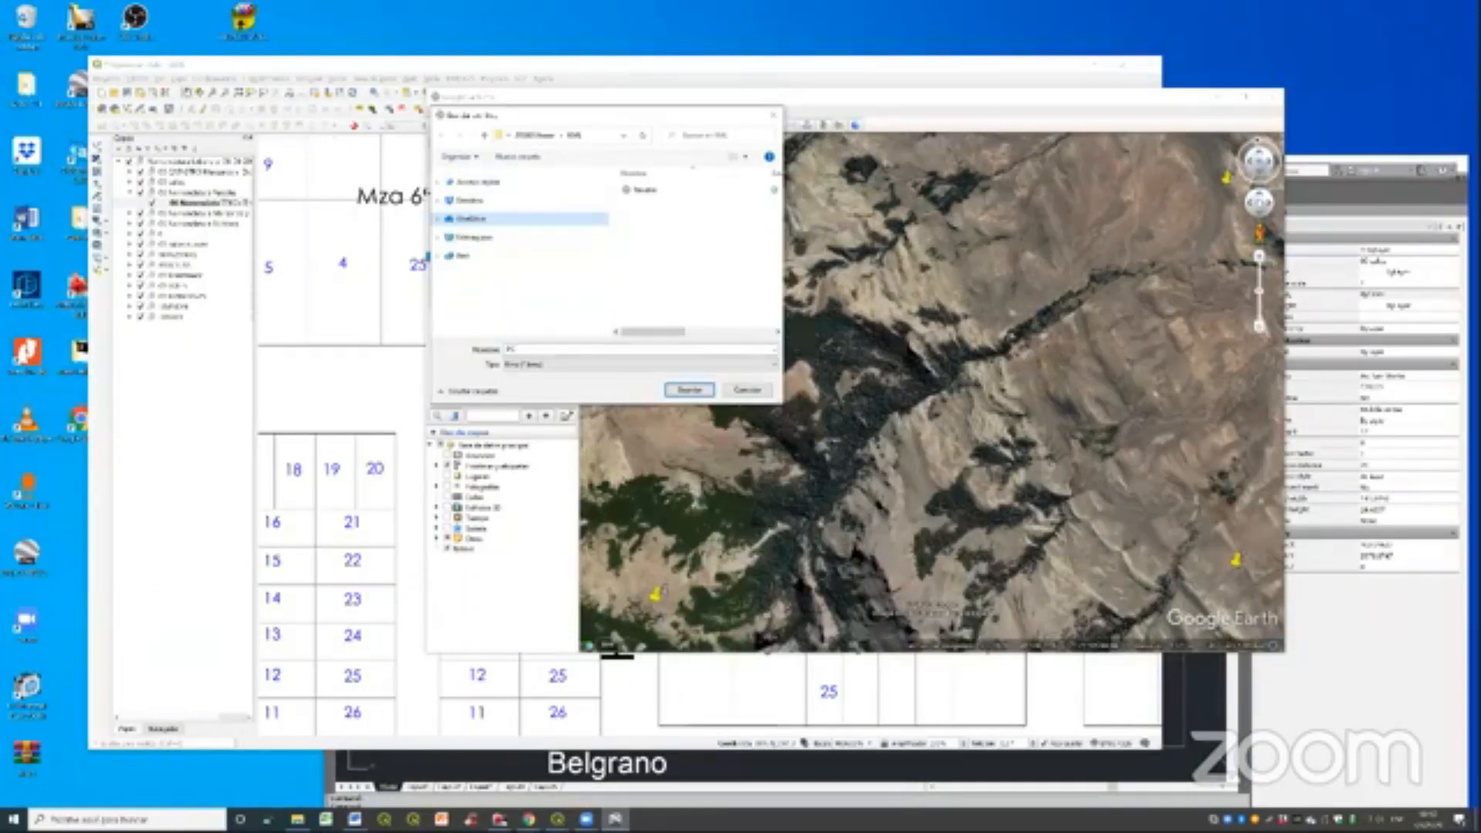
left_click(689, 390)
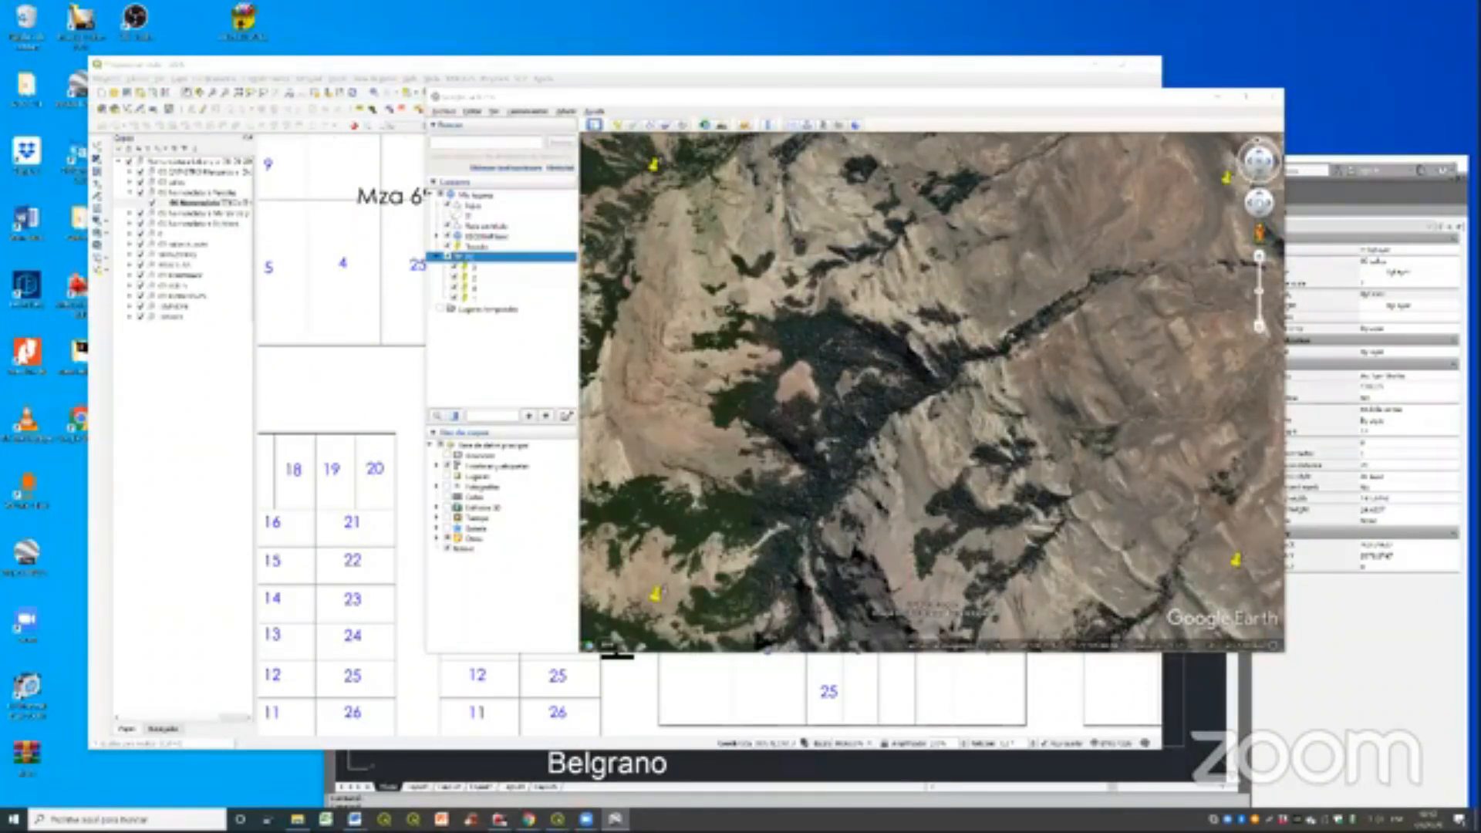
left_click(1059, 285)
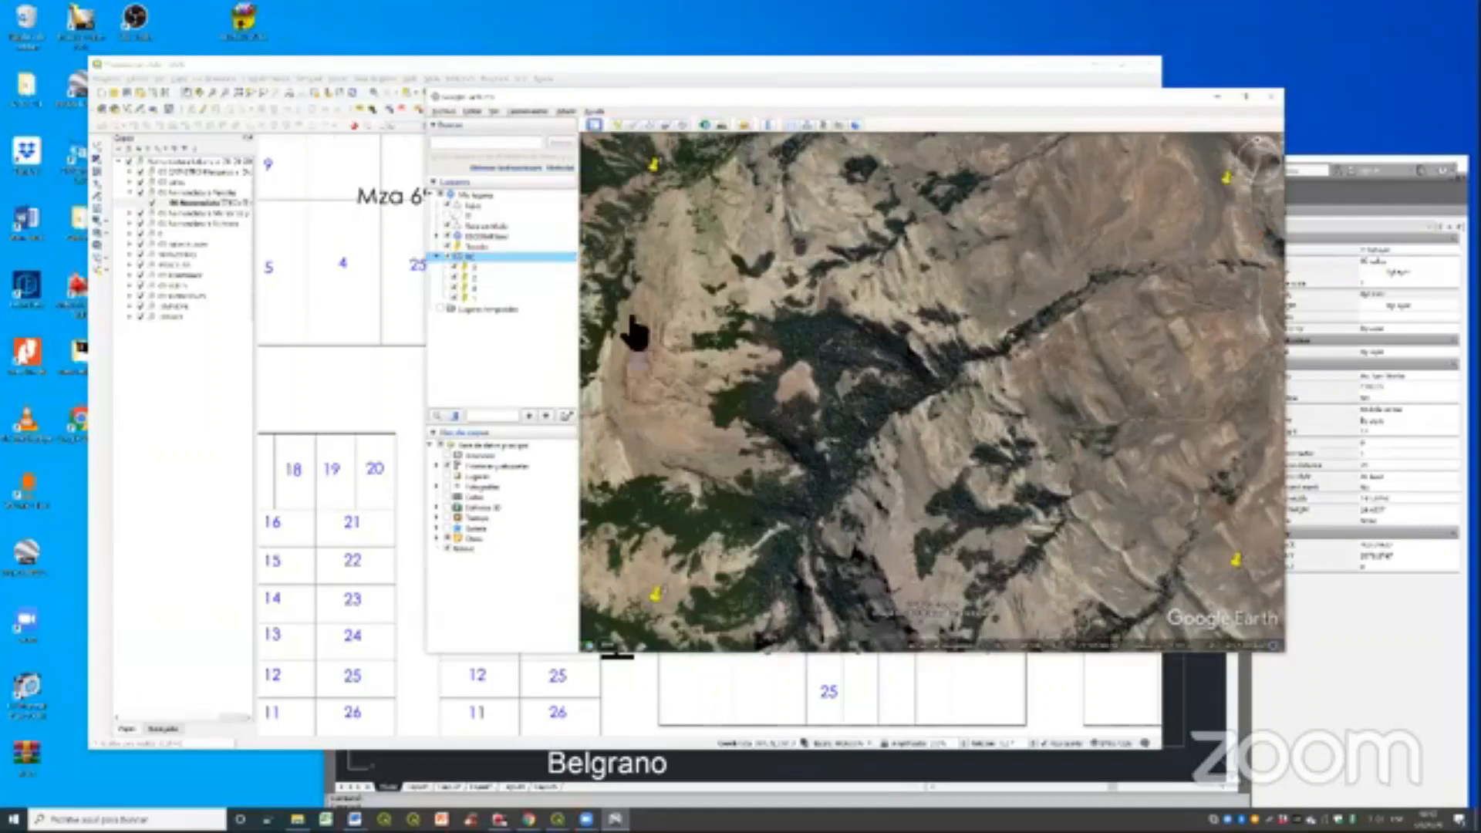
left_click(443, 112)
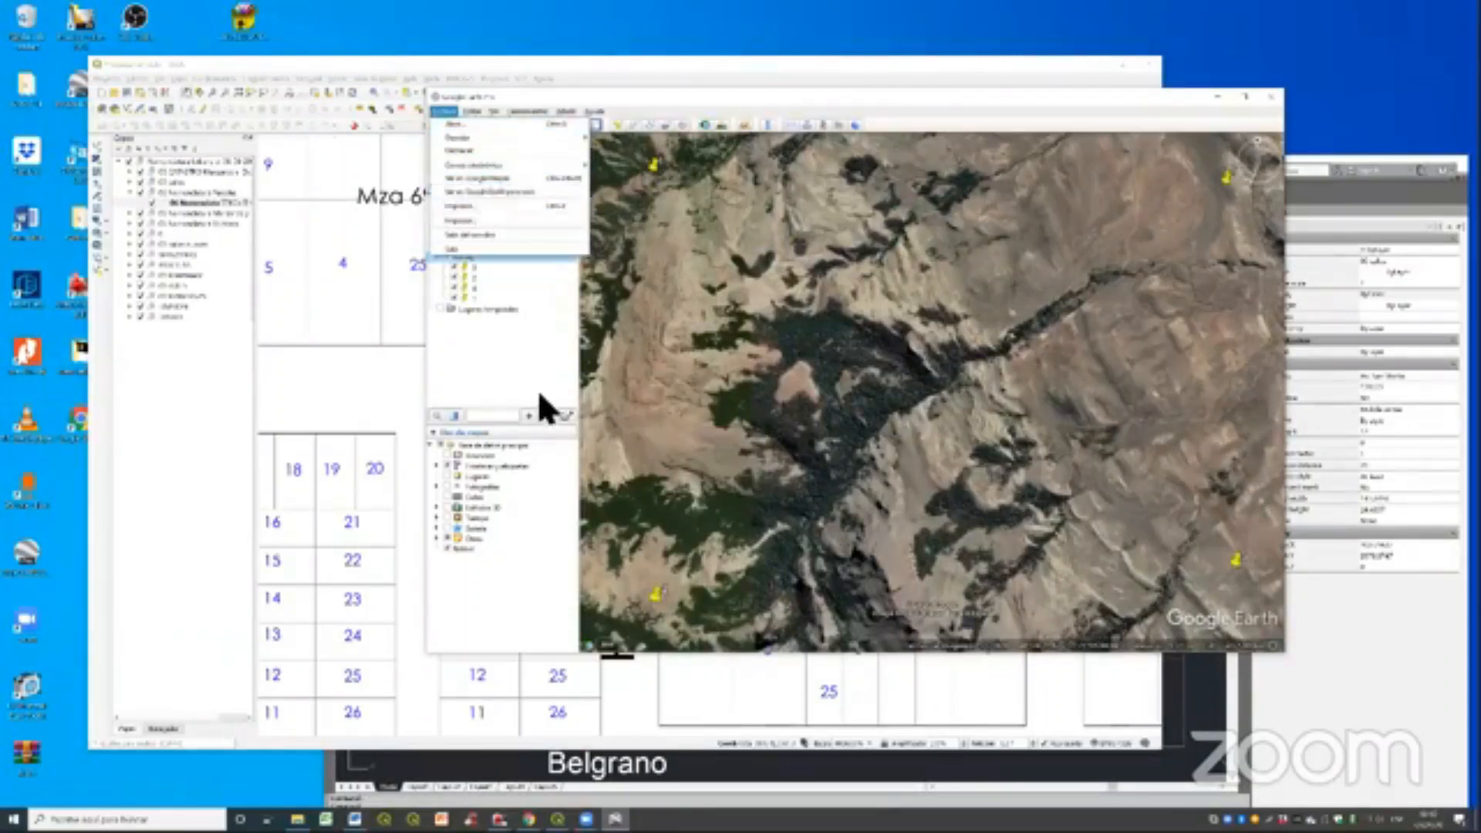
left_click(499, 336)
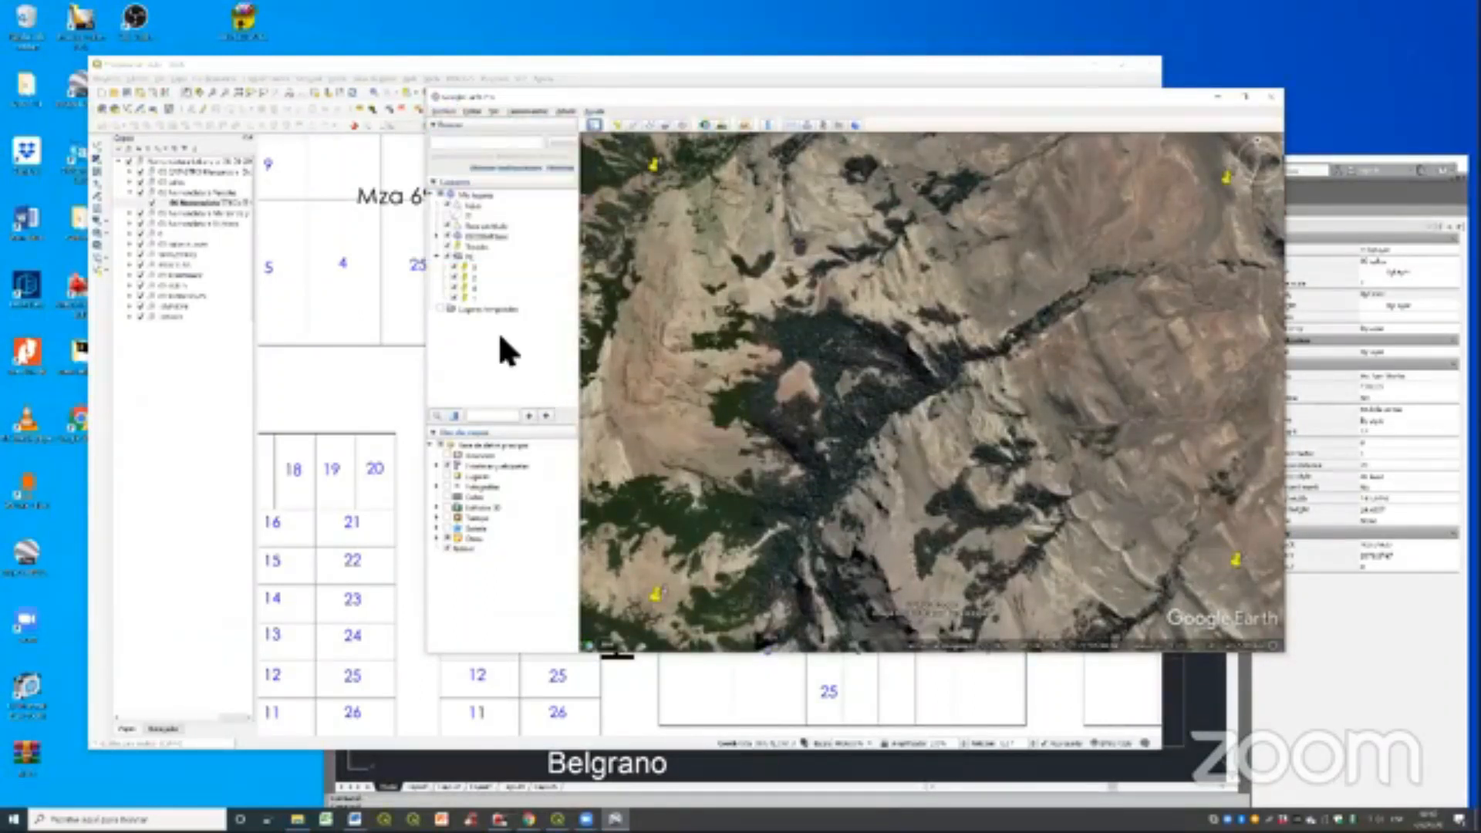
right_click(506, 259)
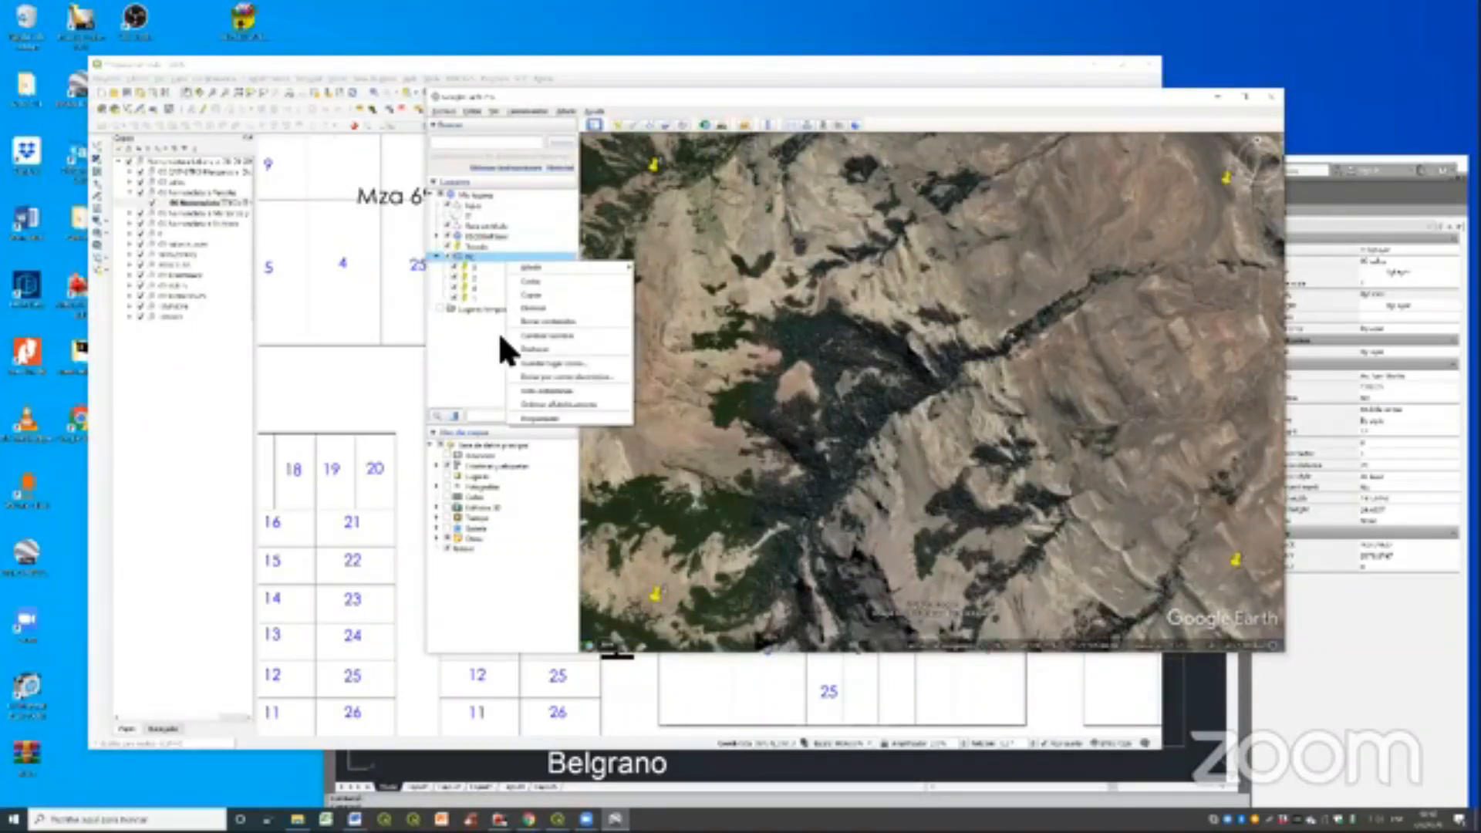
left_click(553, 364)
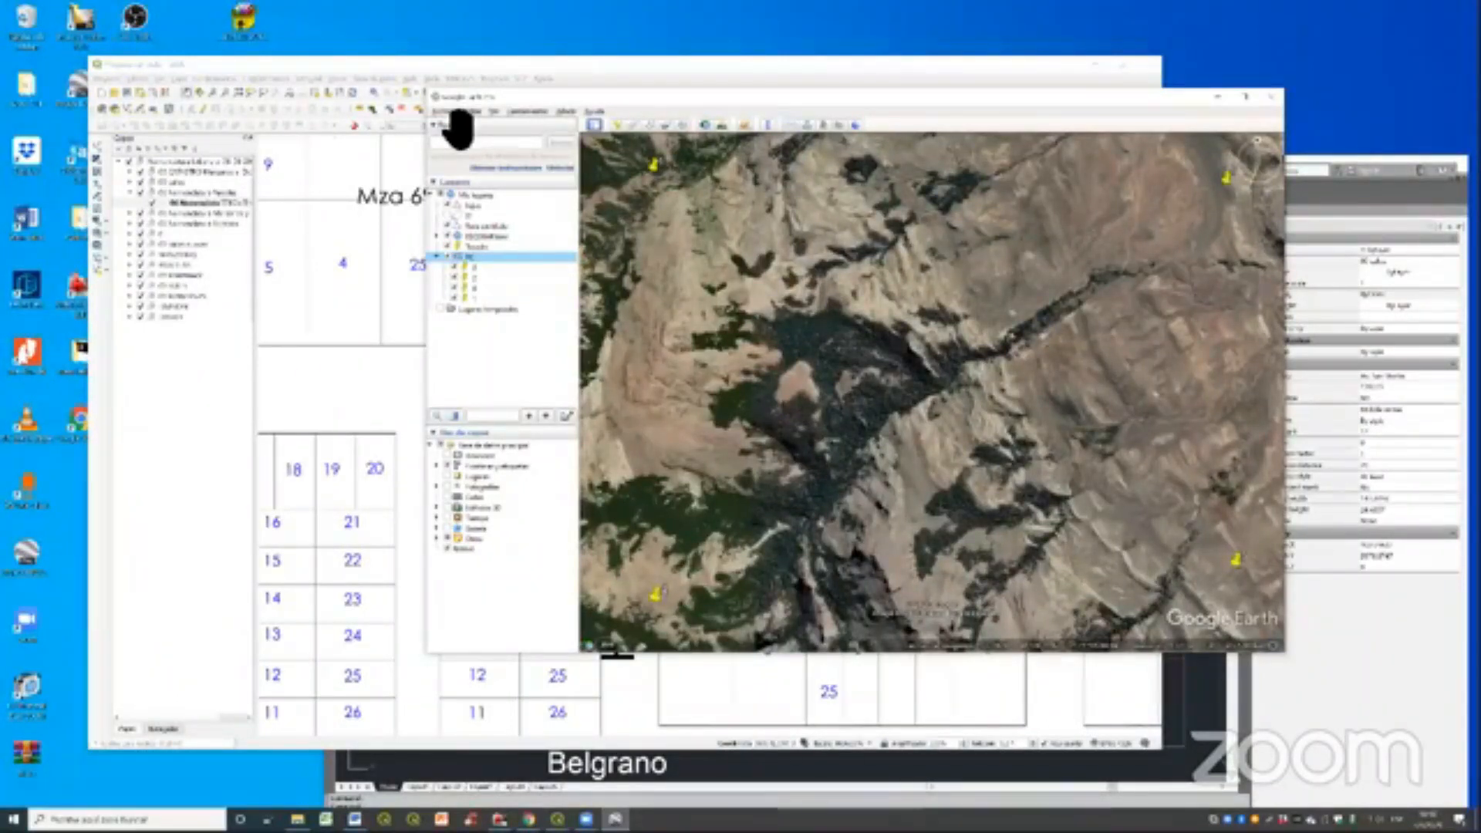
- Reset the tilt of the 3D view so the terrain with the four placemarks is seen from directly above
left_click(451, 113)
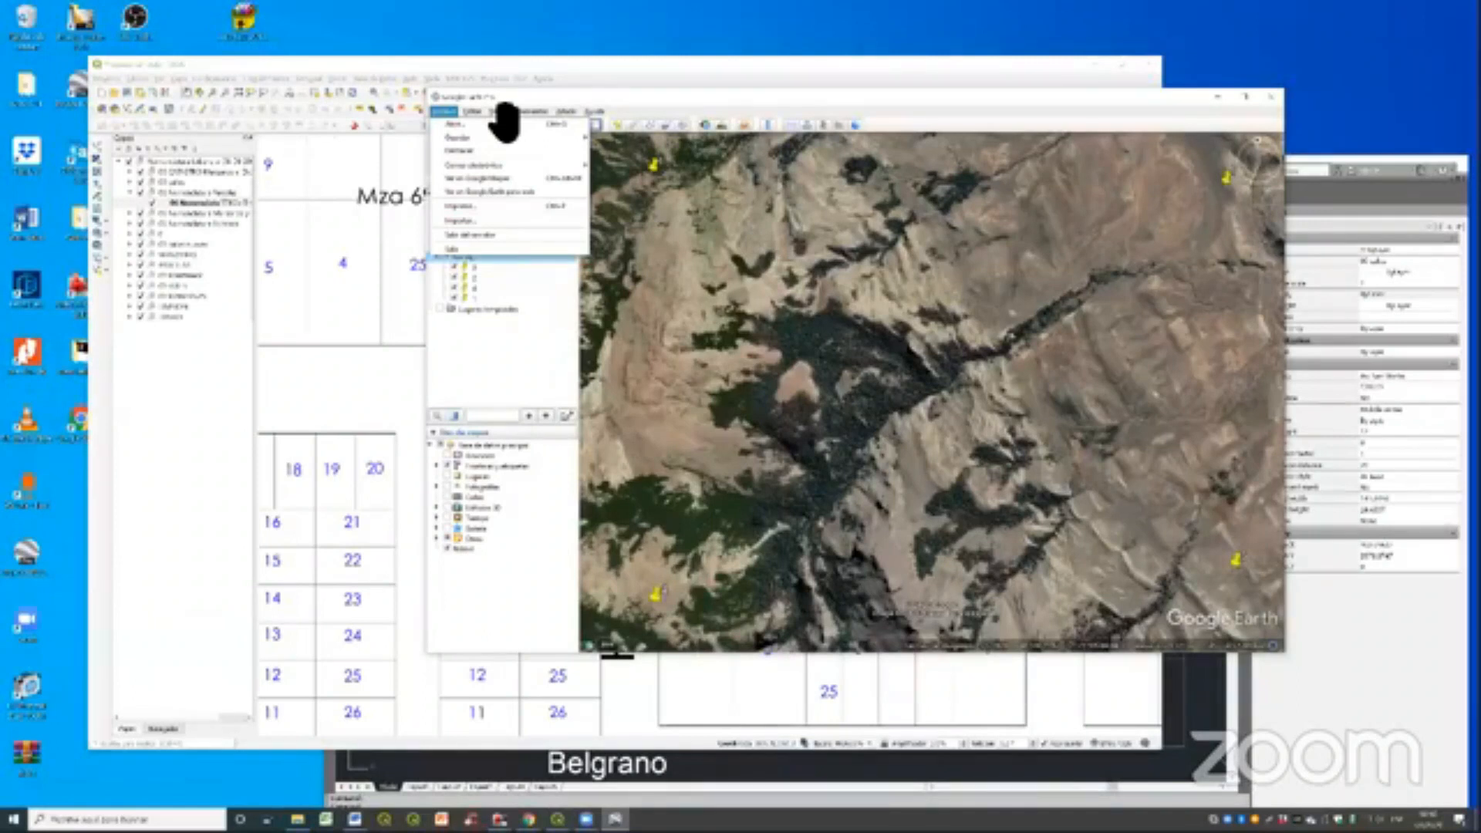
mouse_move(494, 112)
mouse_move(601, 316)
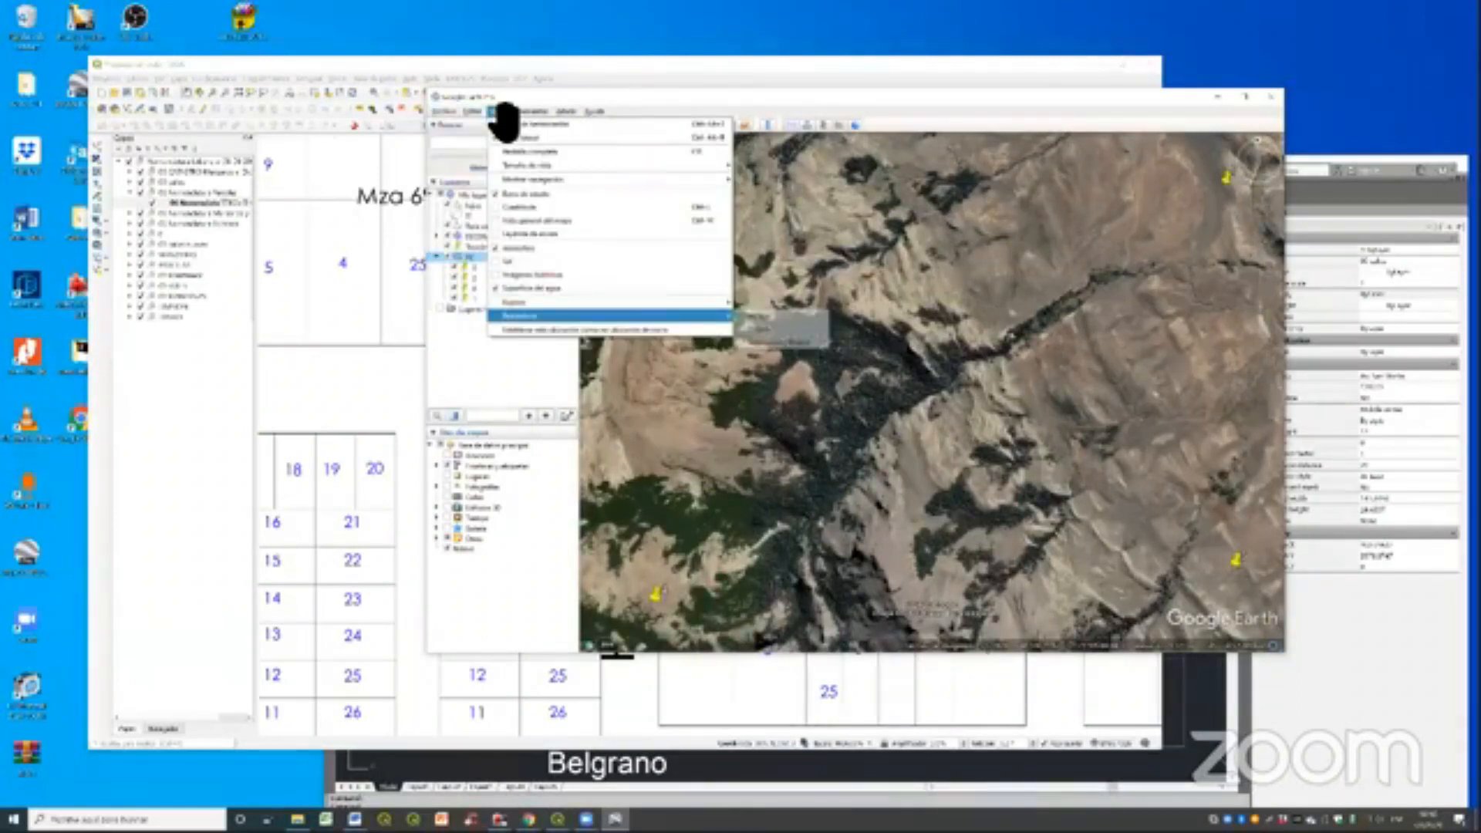
left_click(774, 315)
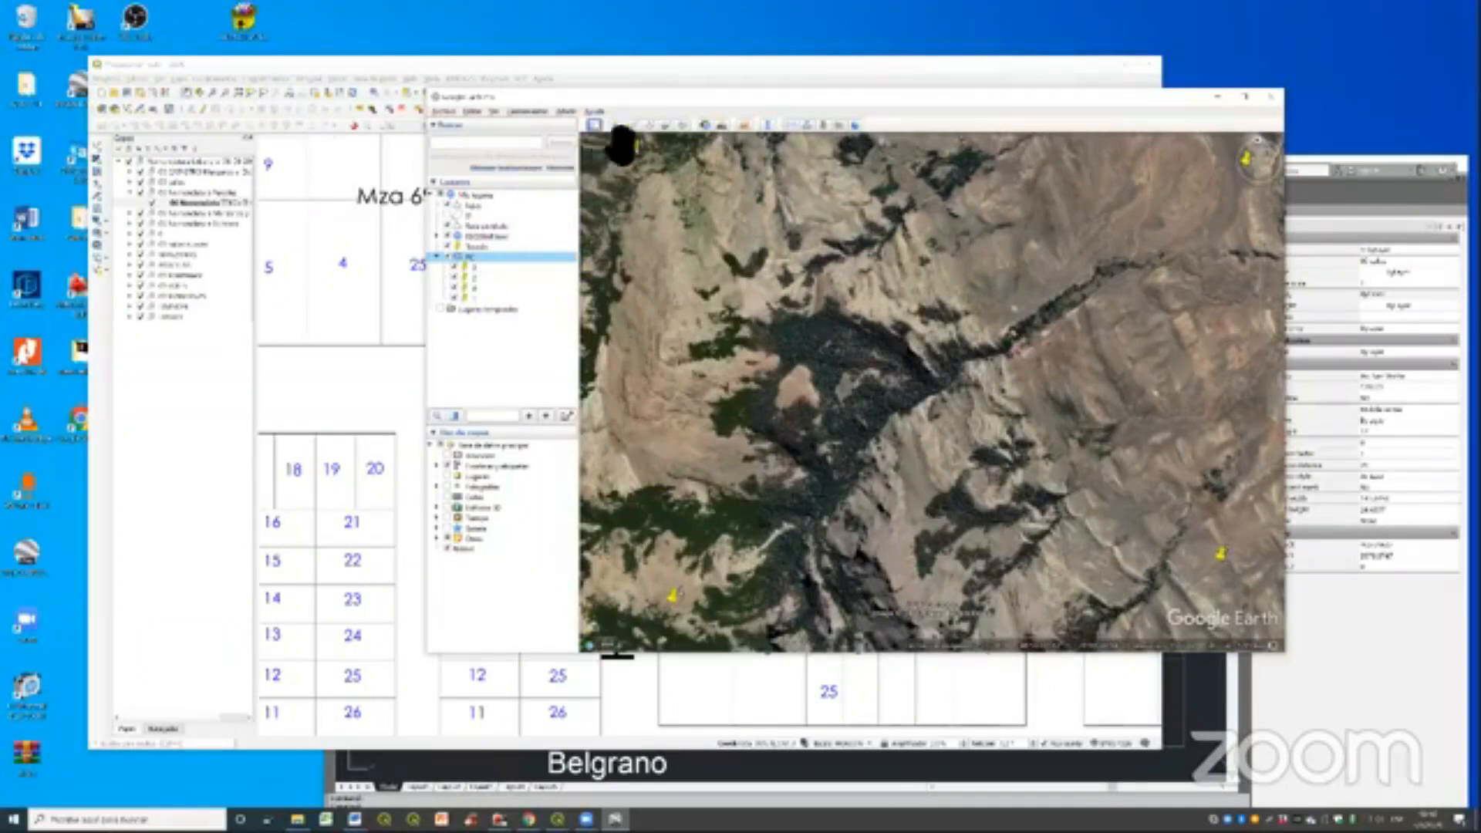
- Set up an image export of the terrain view without title, legend, scale or compass, at 1920x1080 resolution
left_click(451, 113)
mouse_move(574, 139)
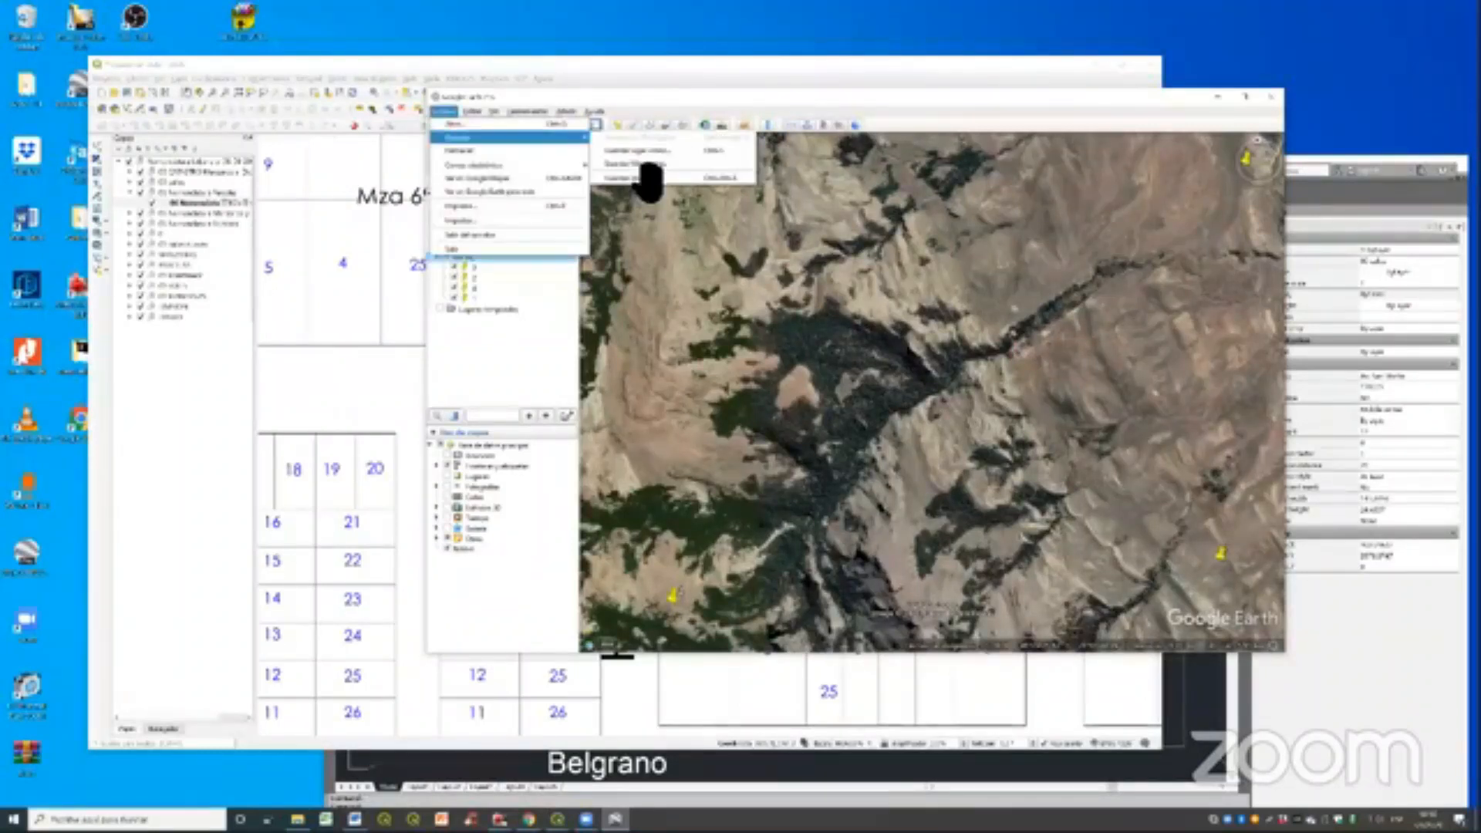
left_click(648, 170)
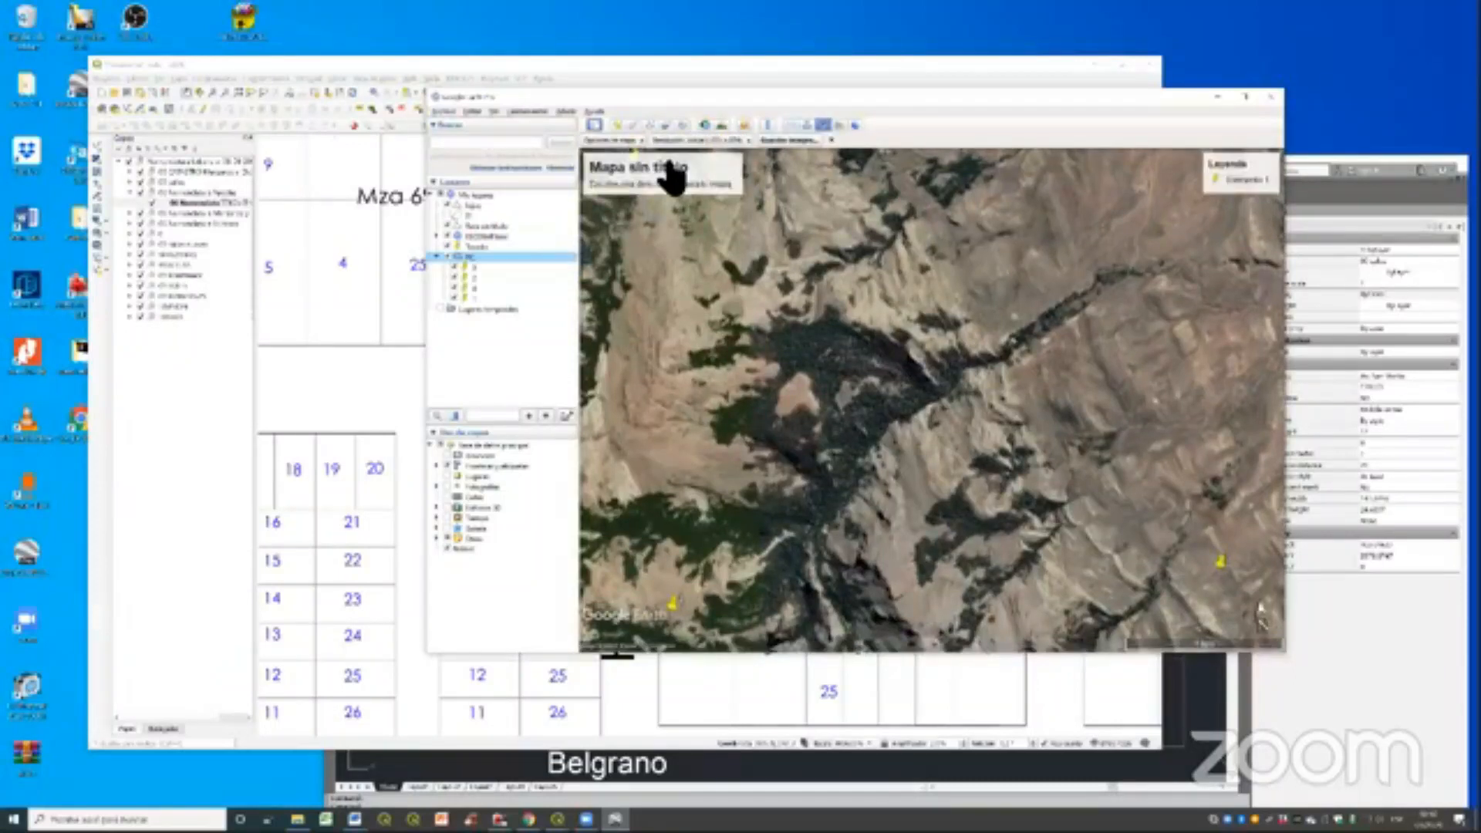
left_click(613, 140)
left_click(615, 172)
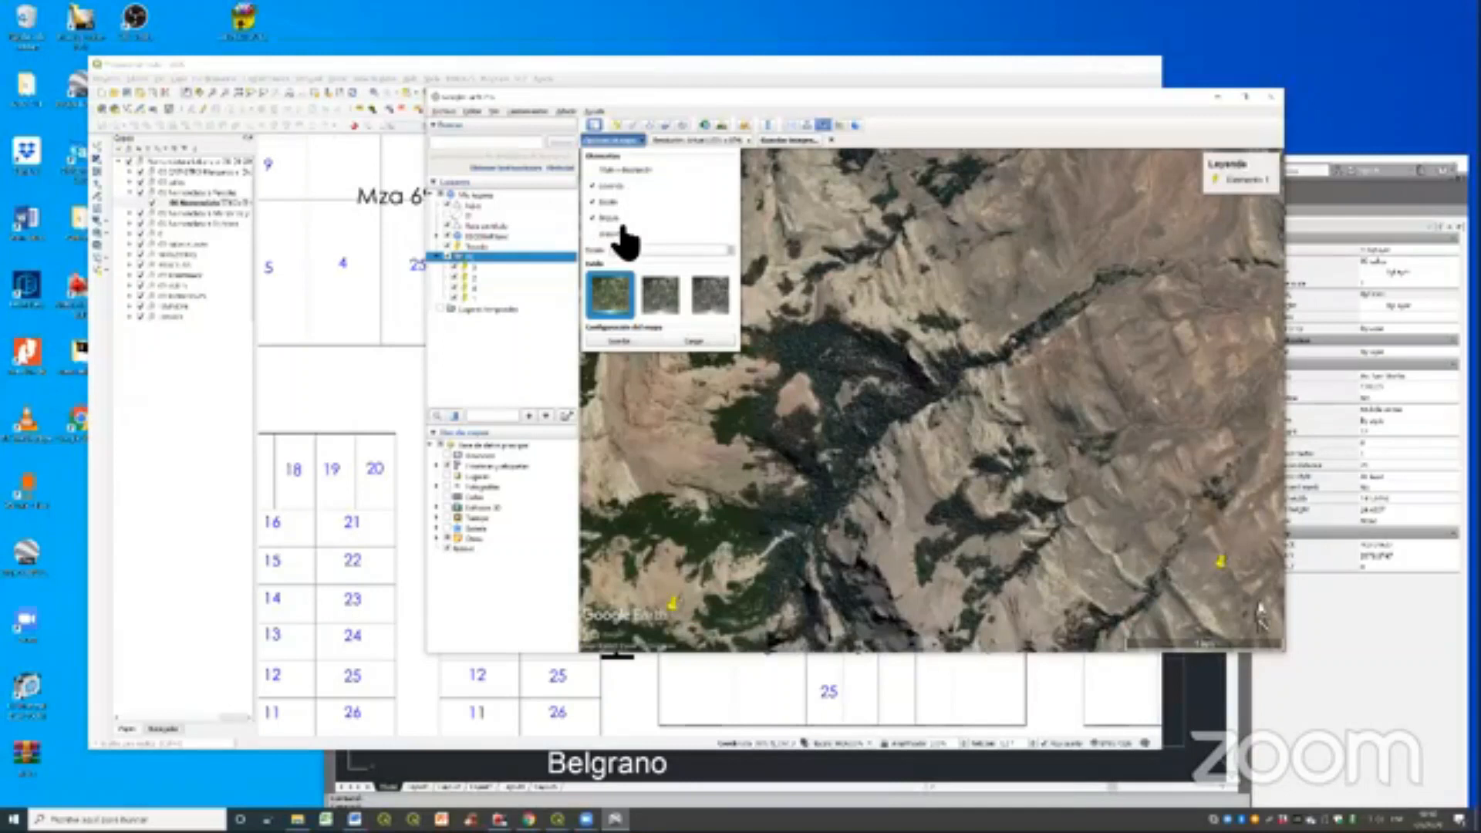
left_click(615, 186)
left_click(615, 202)
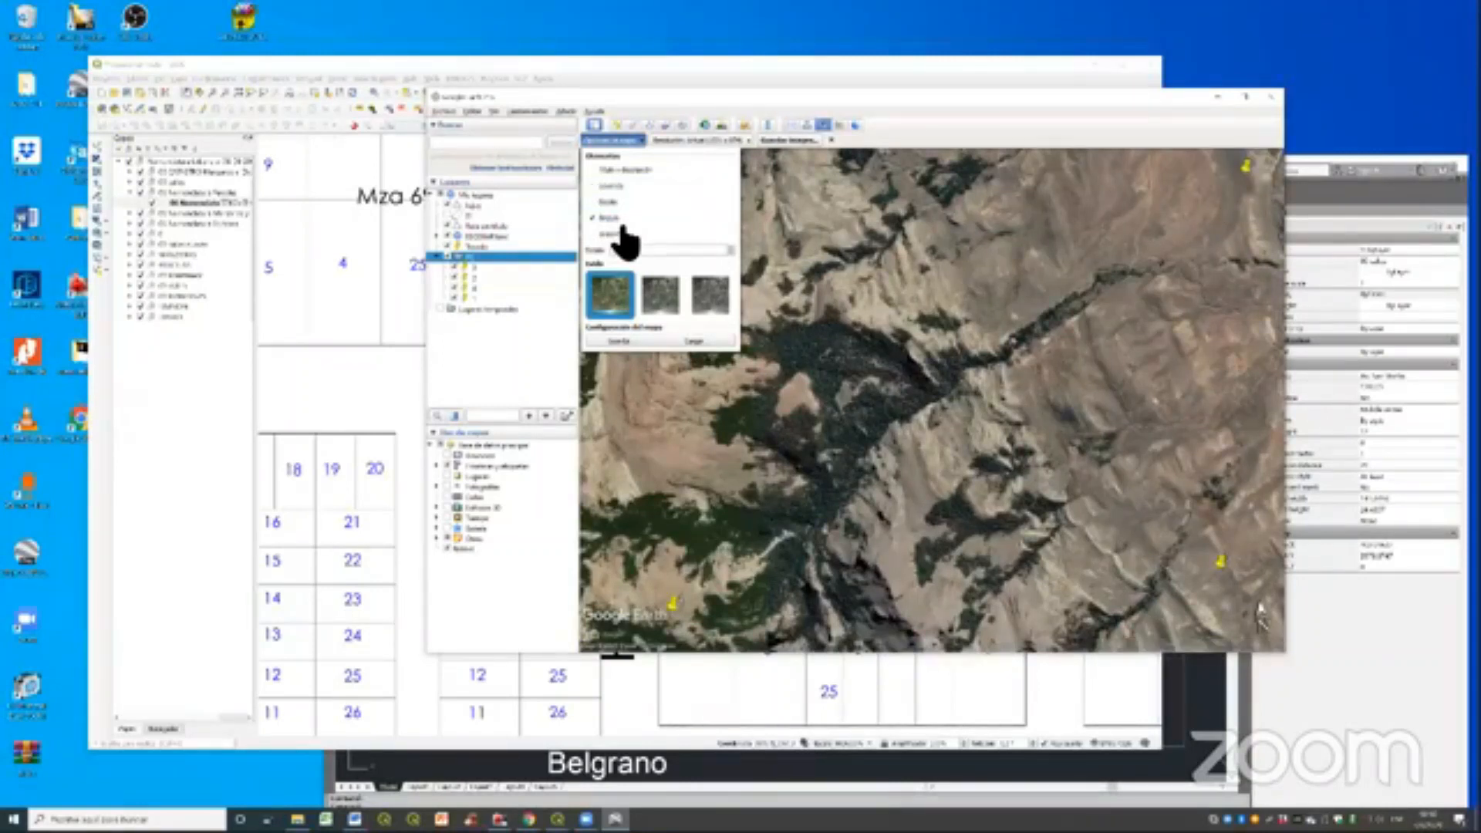
left_click(617, 218)
left_click(701, 141)
left_click(714, 193)
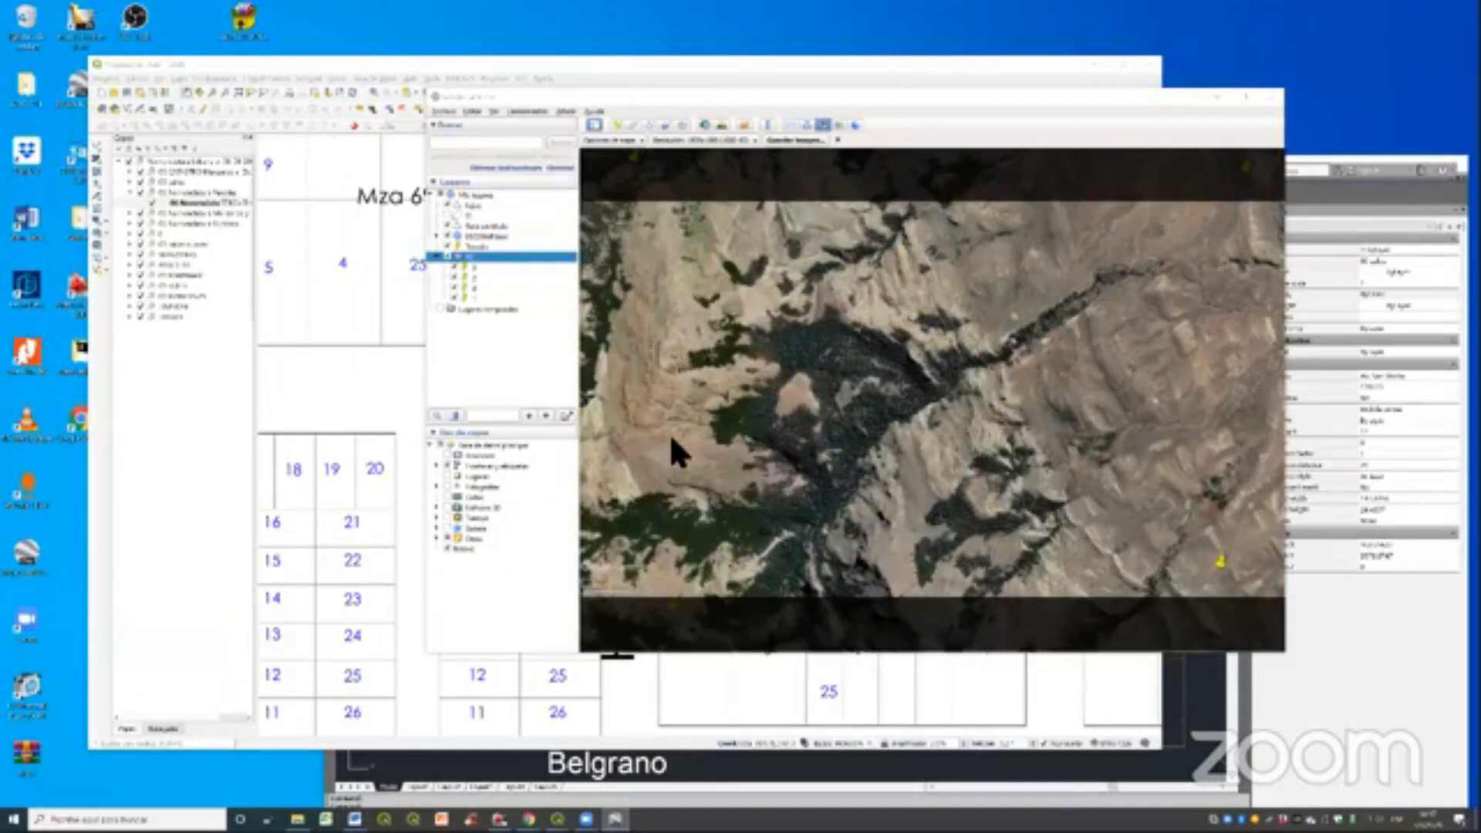
- Switch to QGIS and replace the open project with a new empty one
left_click(101, 94)
left_click(641, 424)
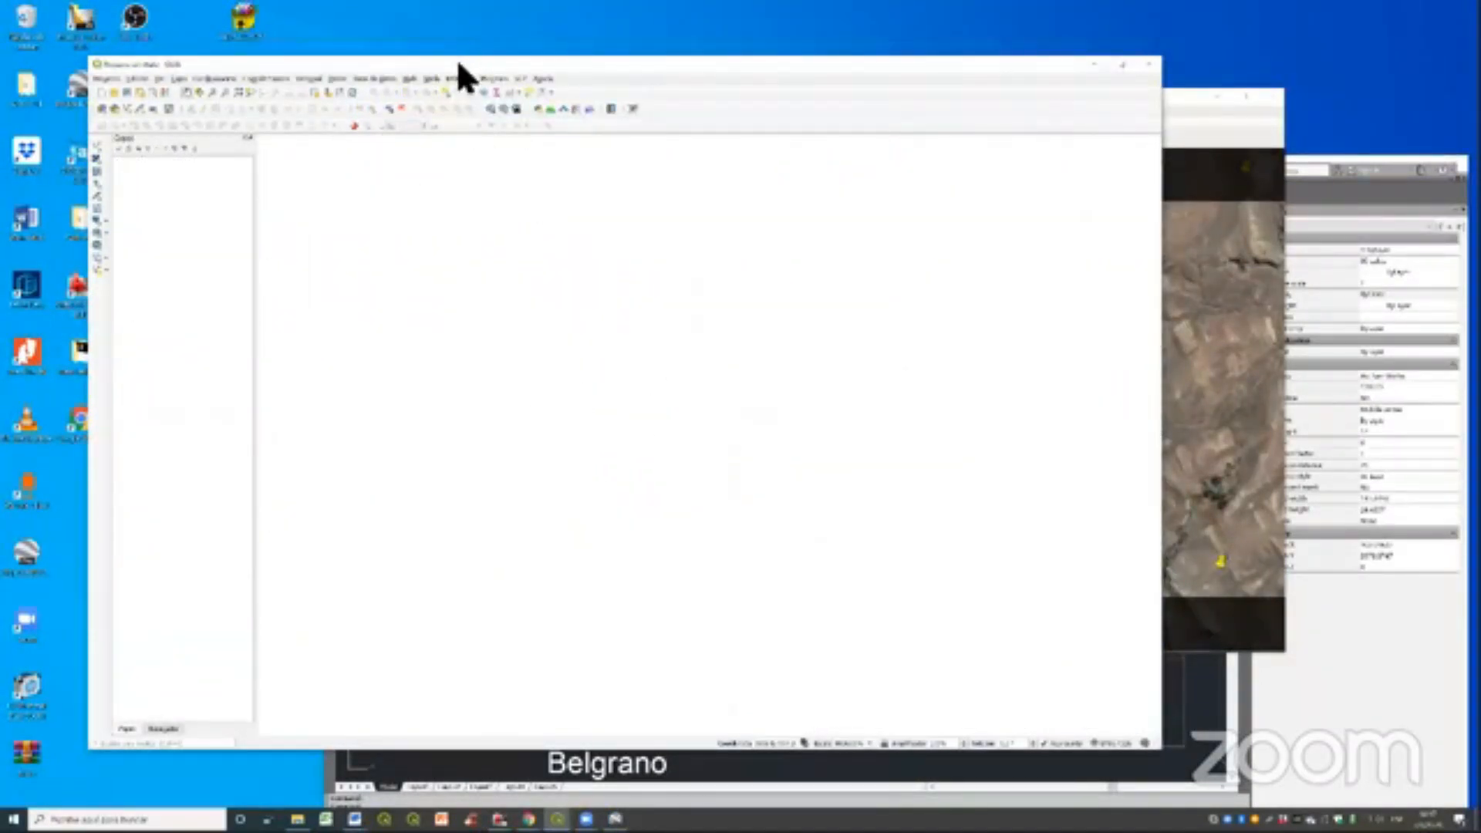
left_click_drag(459, 63, 434, 104)
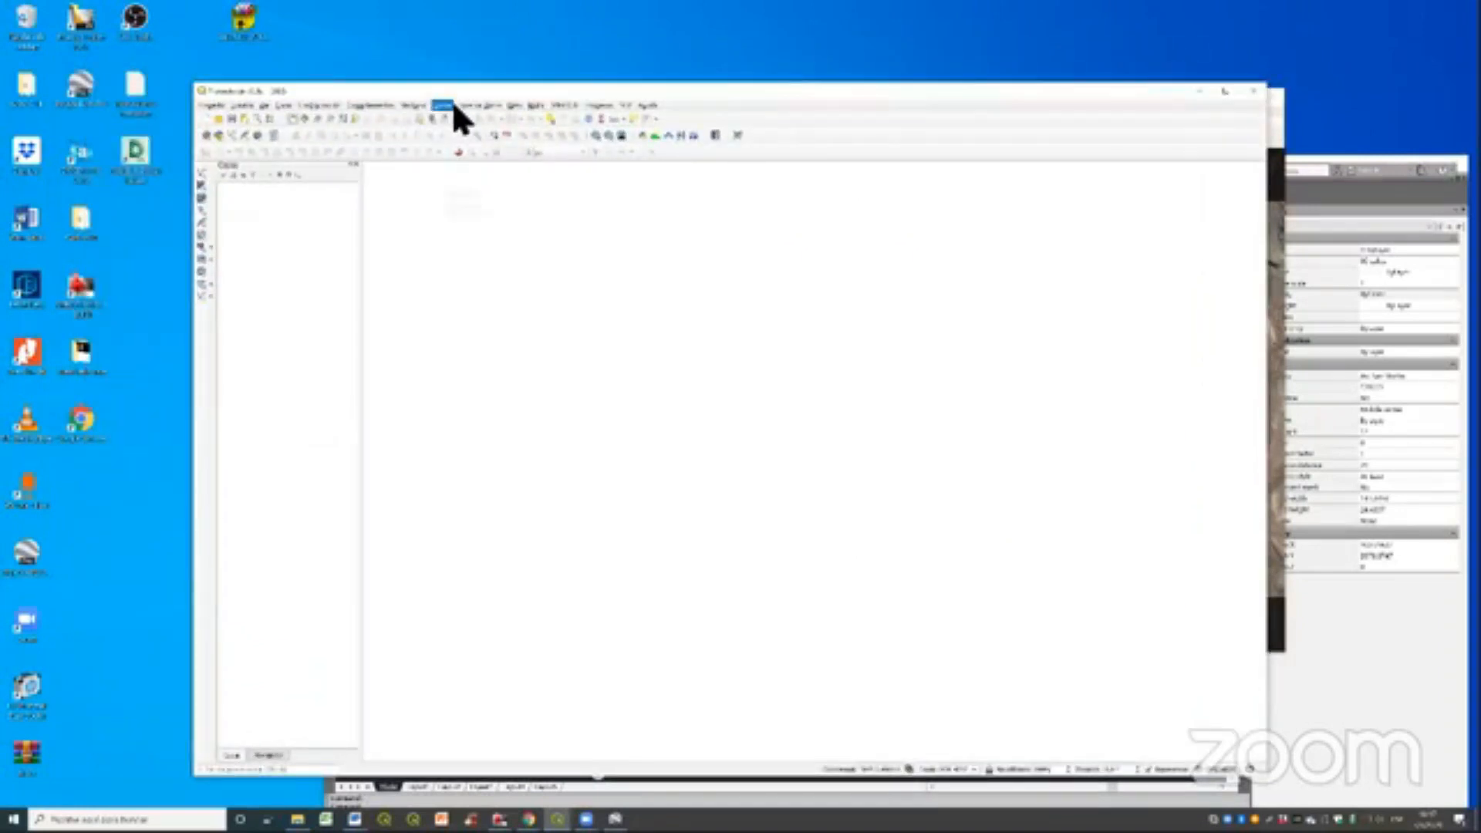
- Load the first saved terrain image into the raster Georeferencer and dismiss the Georeferencer window
left_click(452, 106)
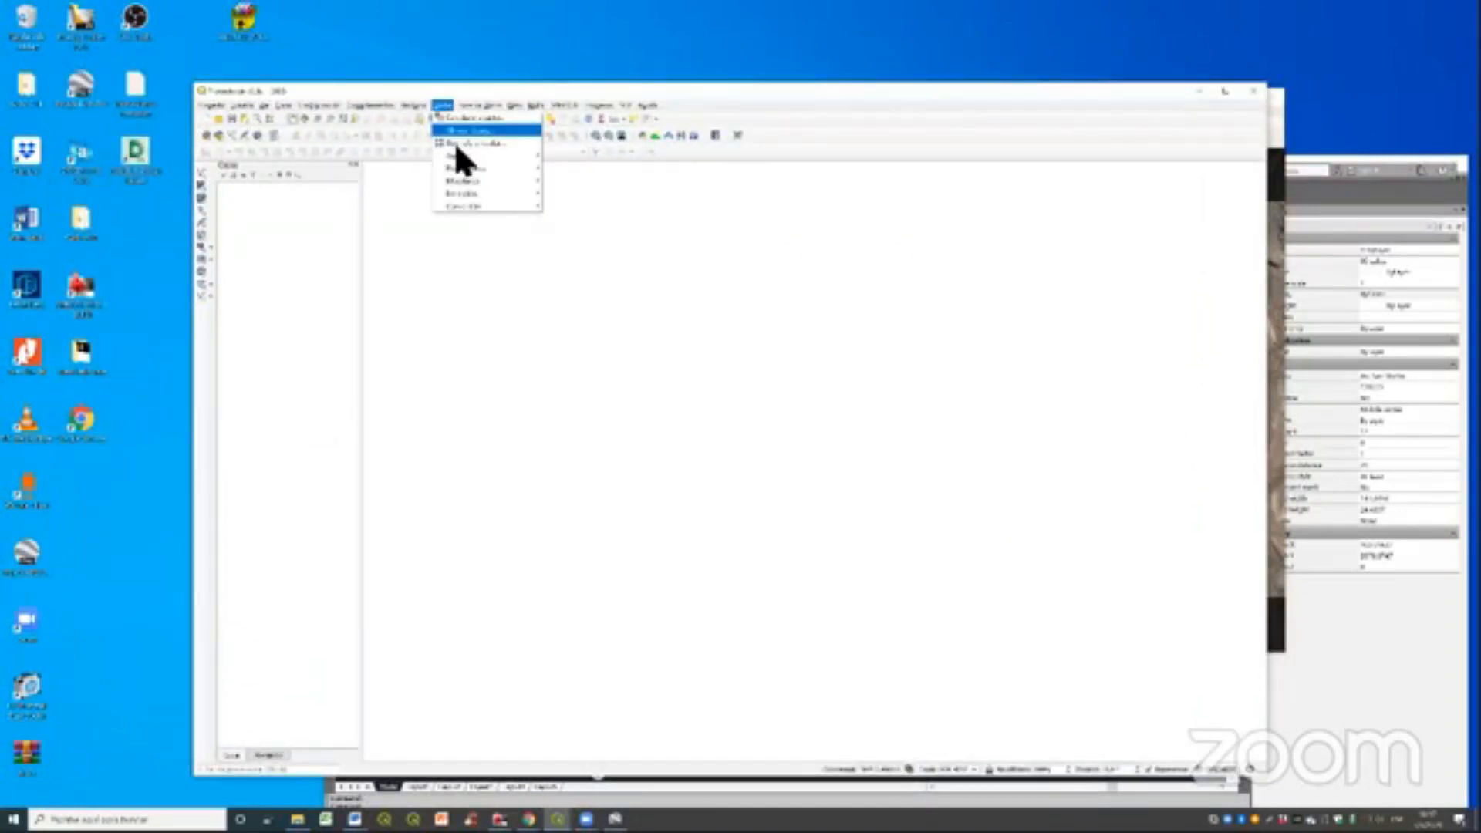
left_click(478, 145)
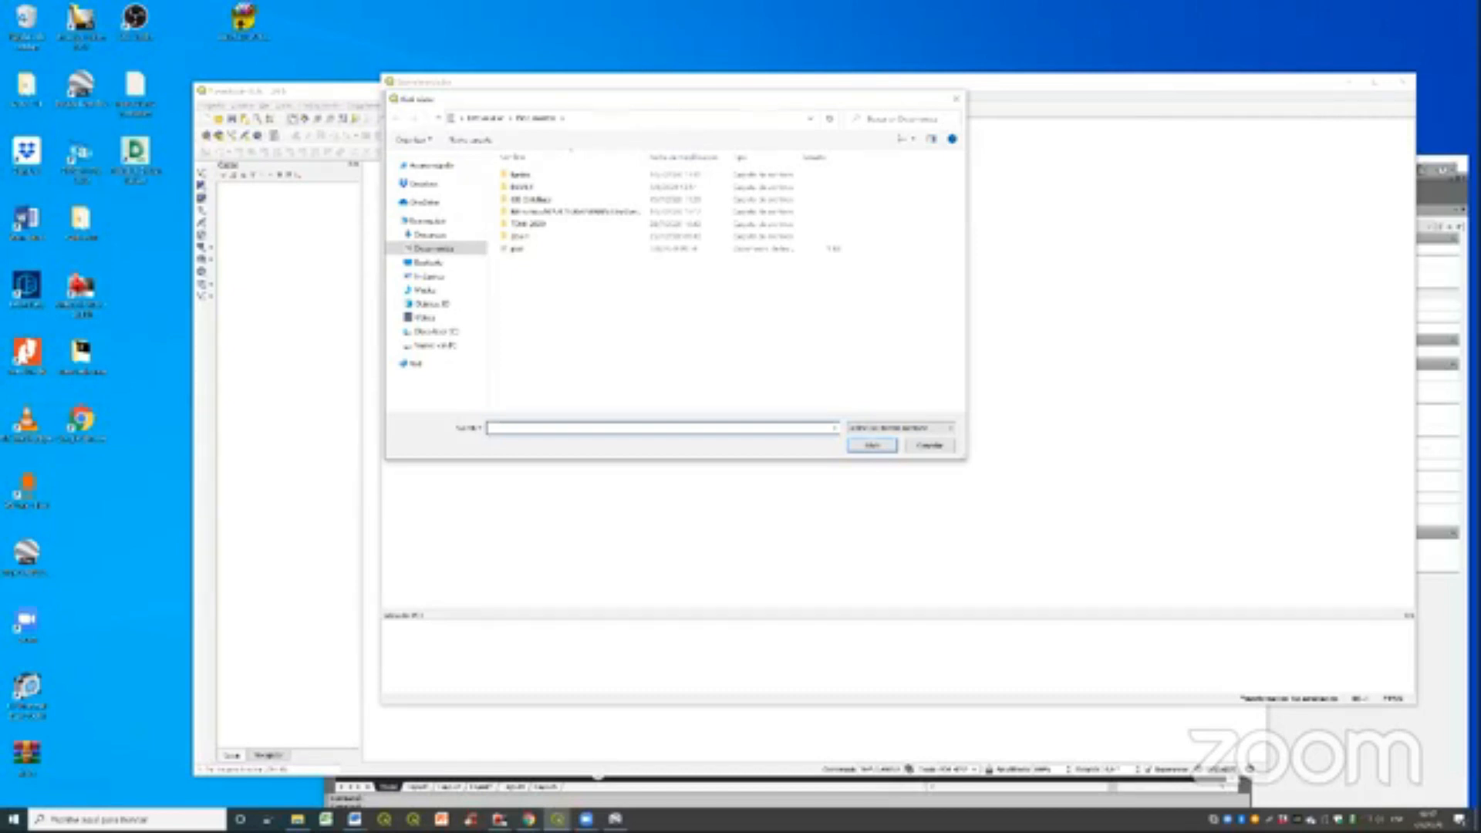
key("Escape")
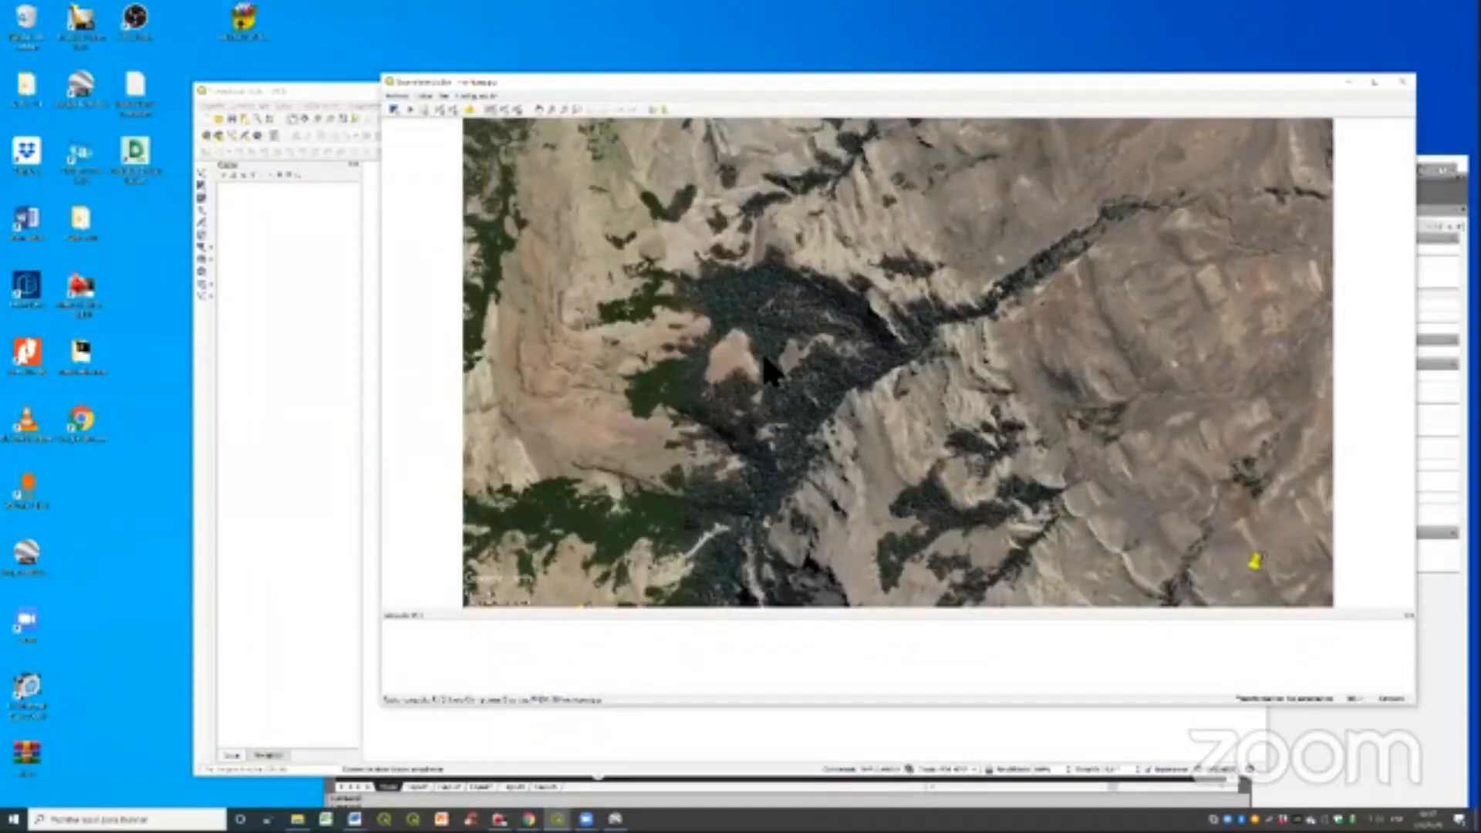
left_click(1349, 82)
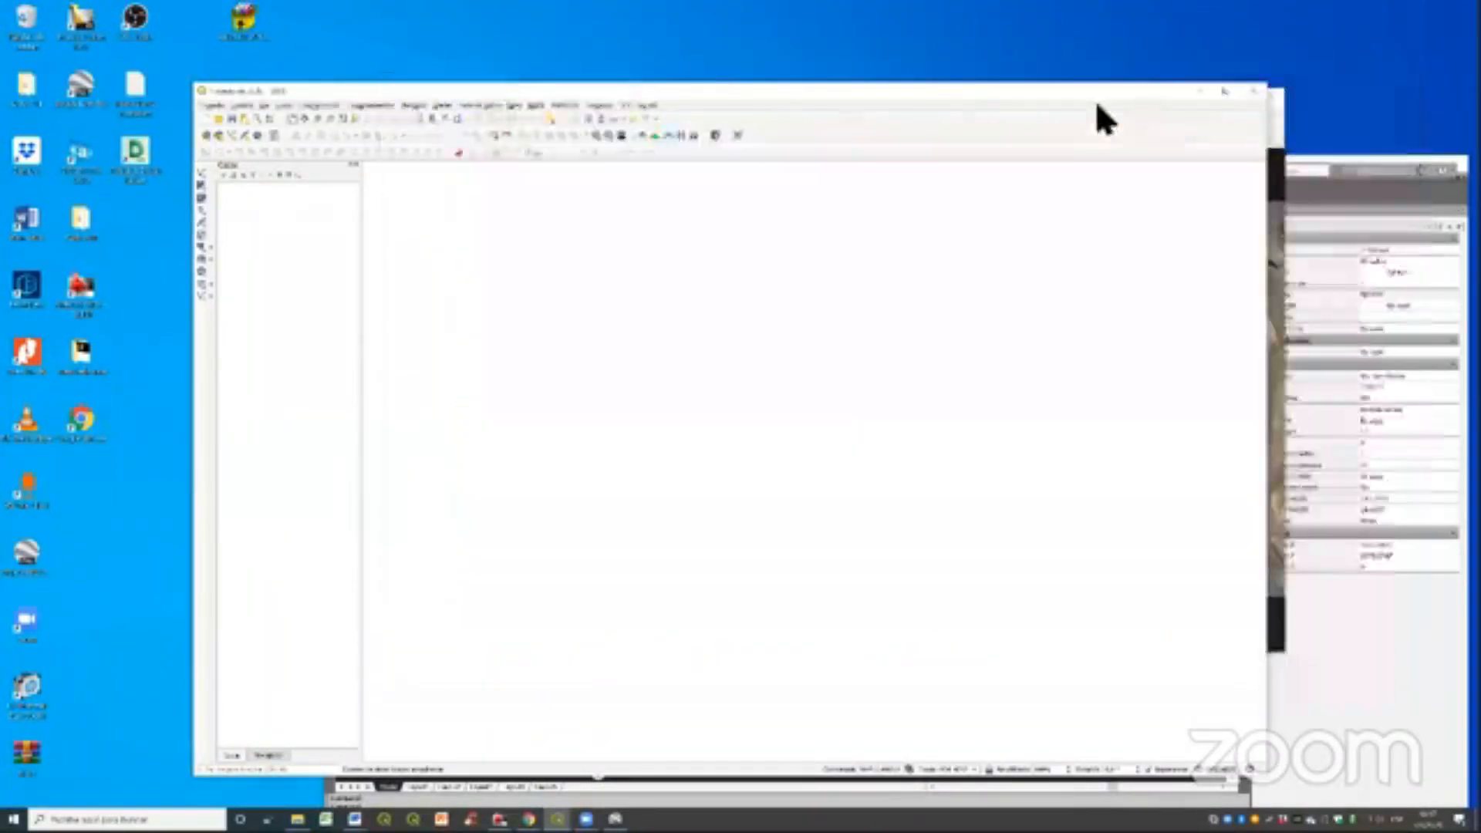
- Switch to Google Earth, set the export resolution to 1280x720, and widen the view to include all four placemarks
left_click_drag(1095, 94, 839, 125)
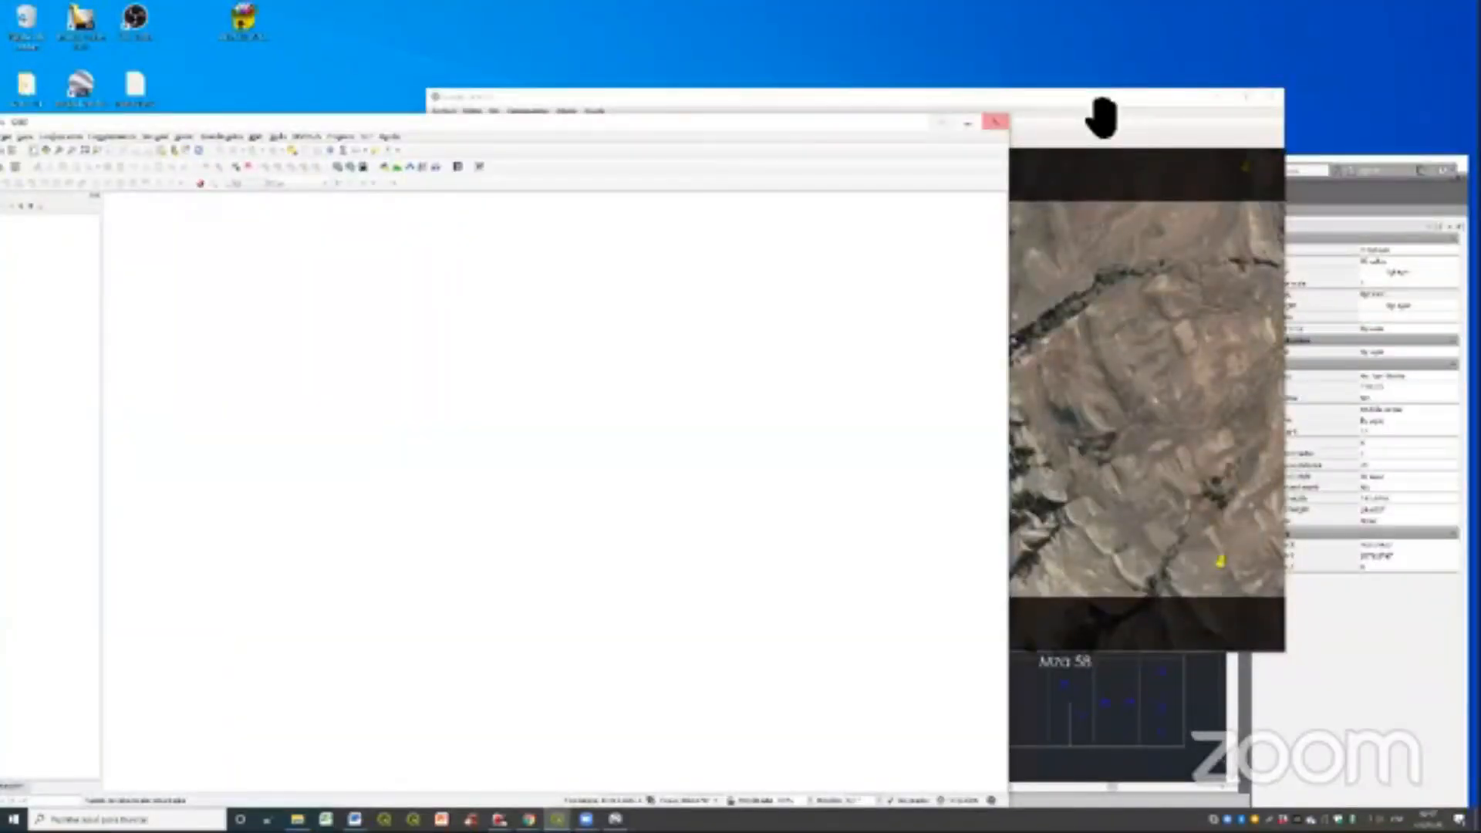
left_click(1101, 117)
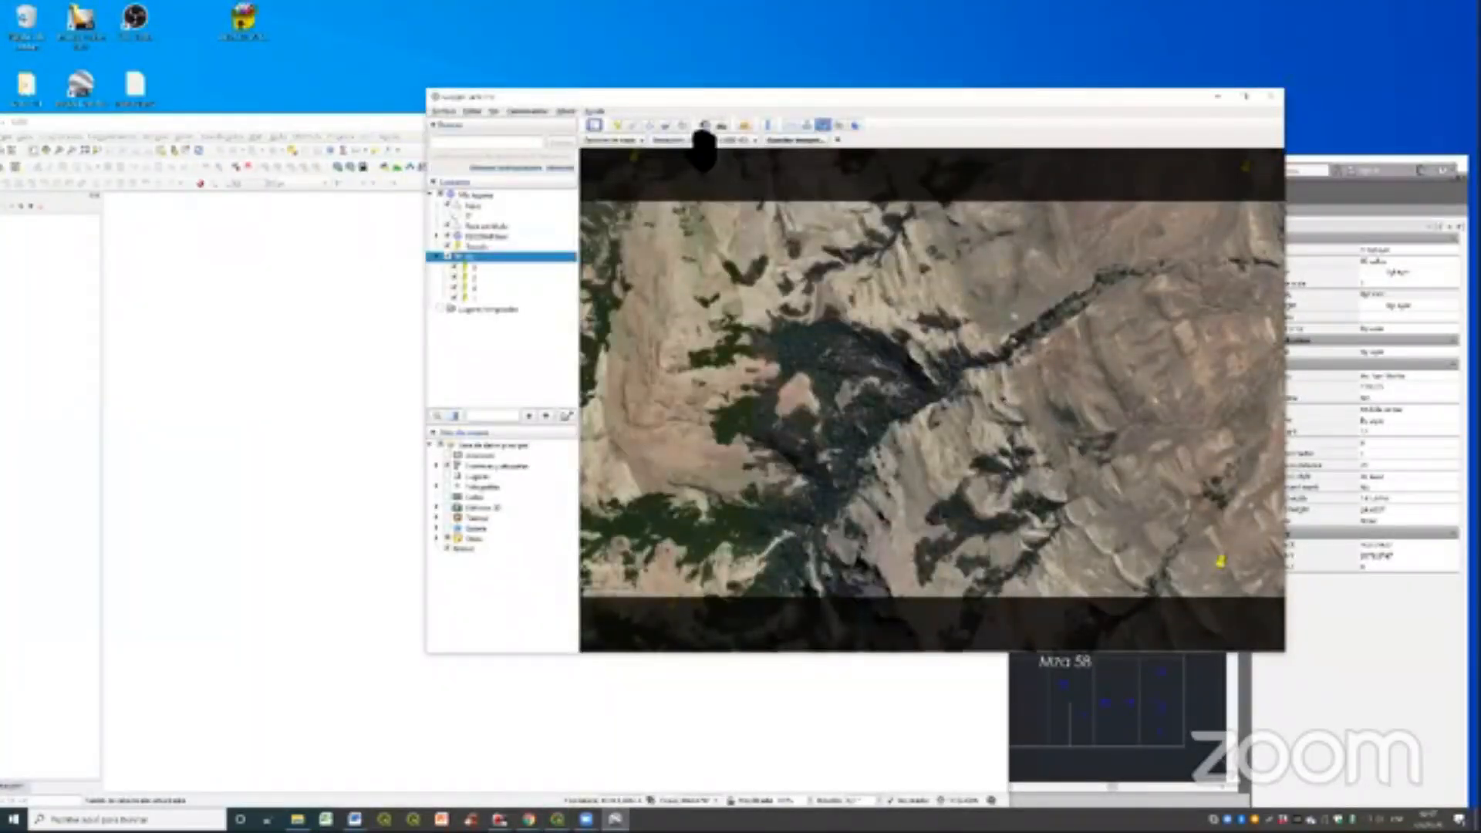
left_click(703, 137)
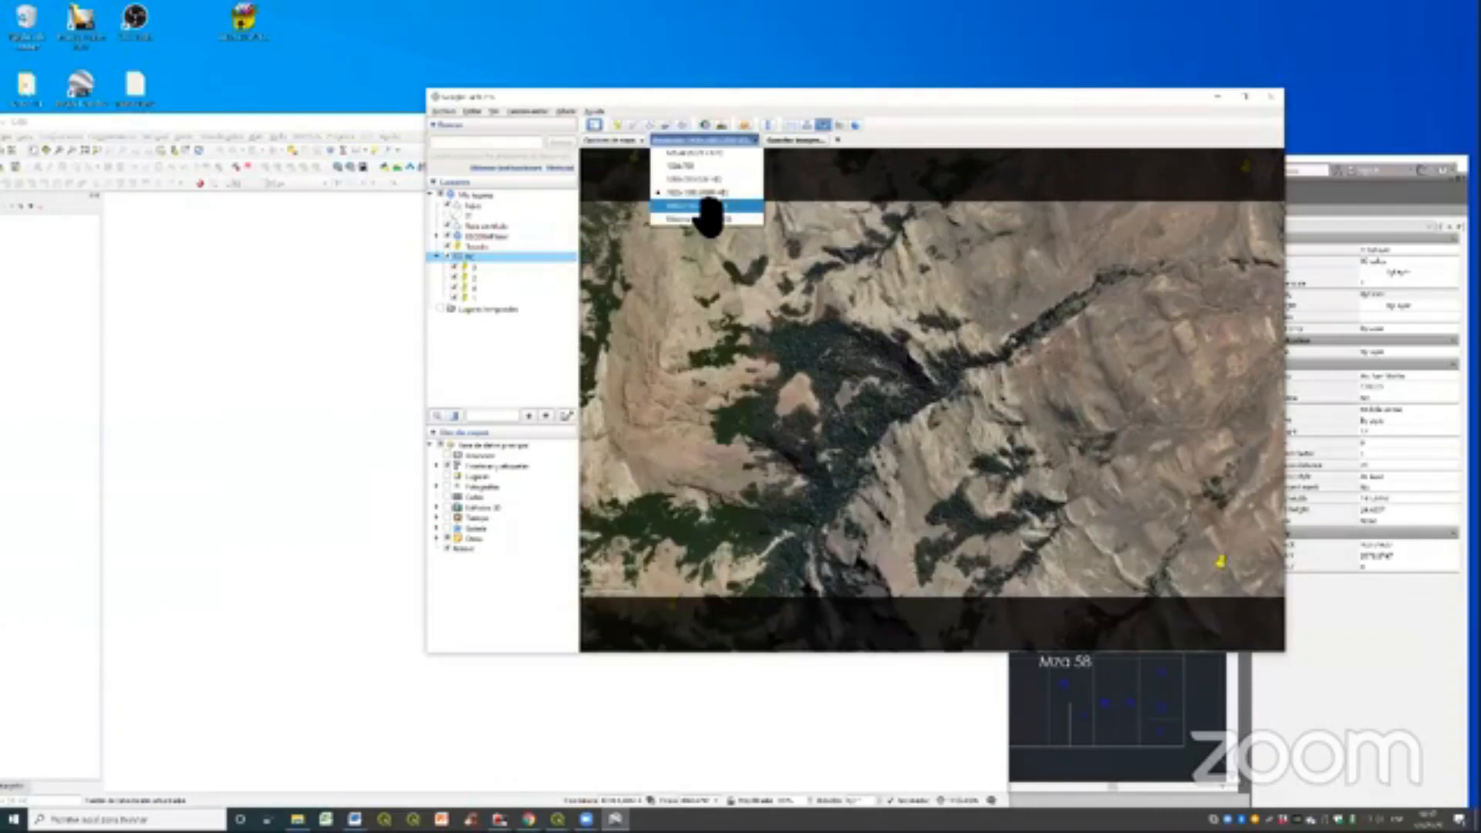
left_click(710, 206)
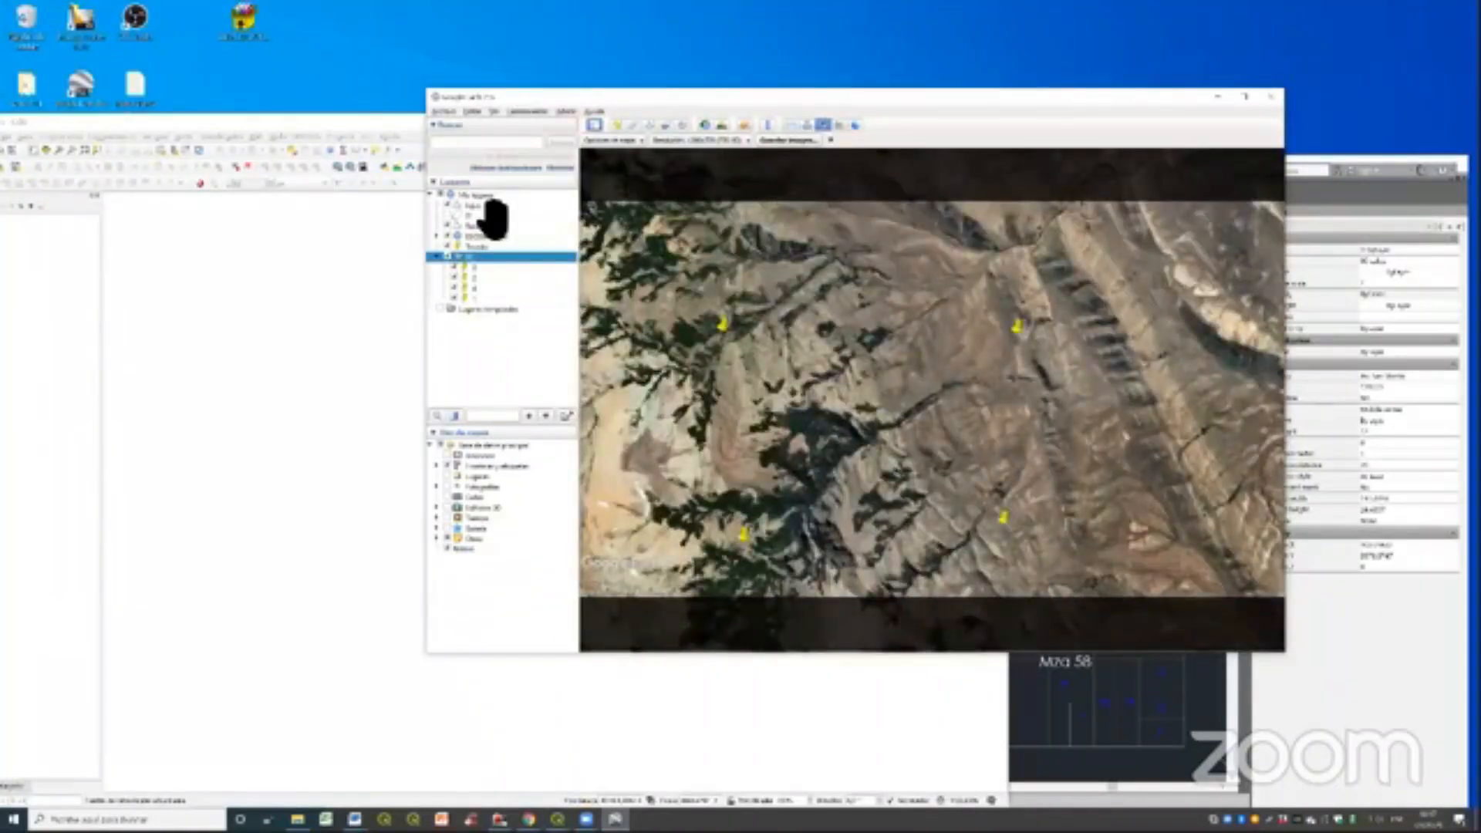
- Restart the image export for the wider view, keep the map elements off, and save a second terrain image
left_click(444, 111)
mouse_move(458, 137)
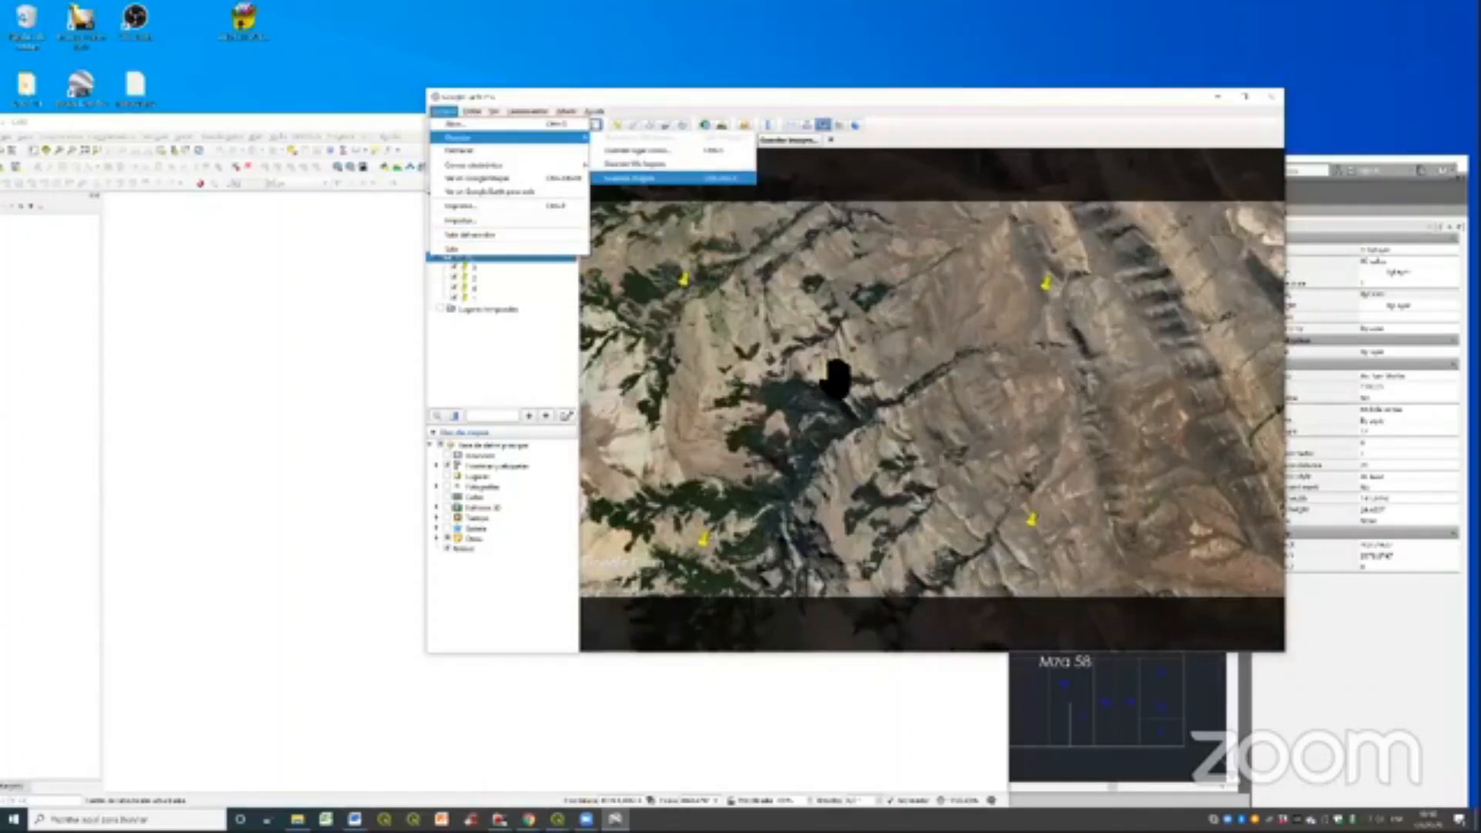
left_click(637, 181)
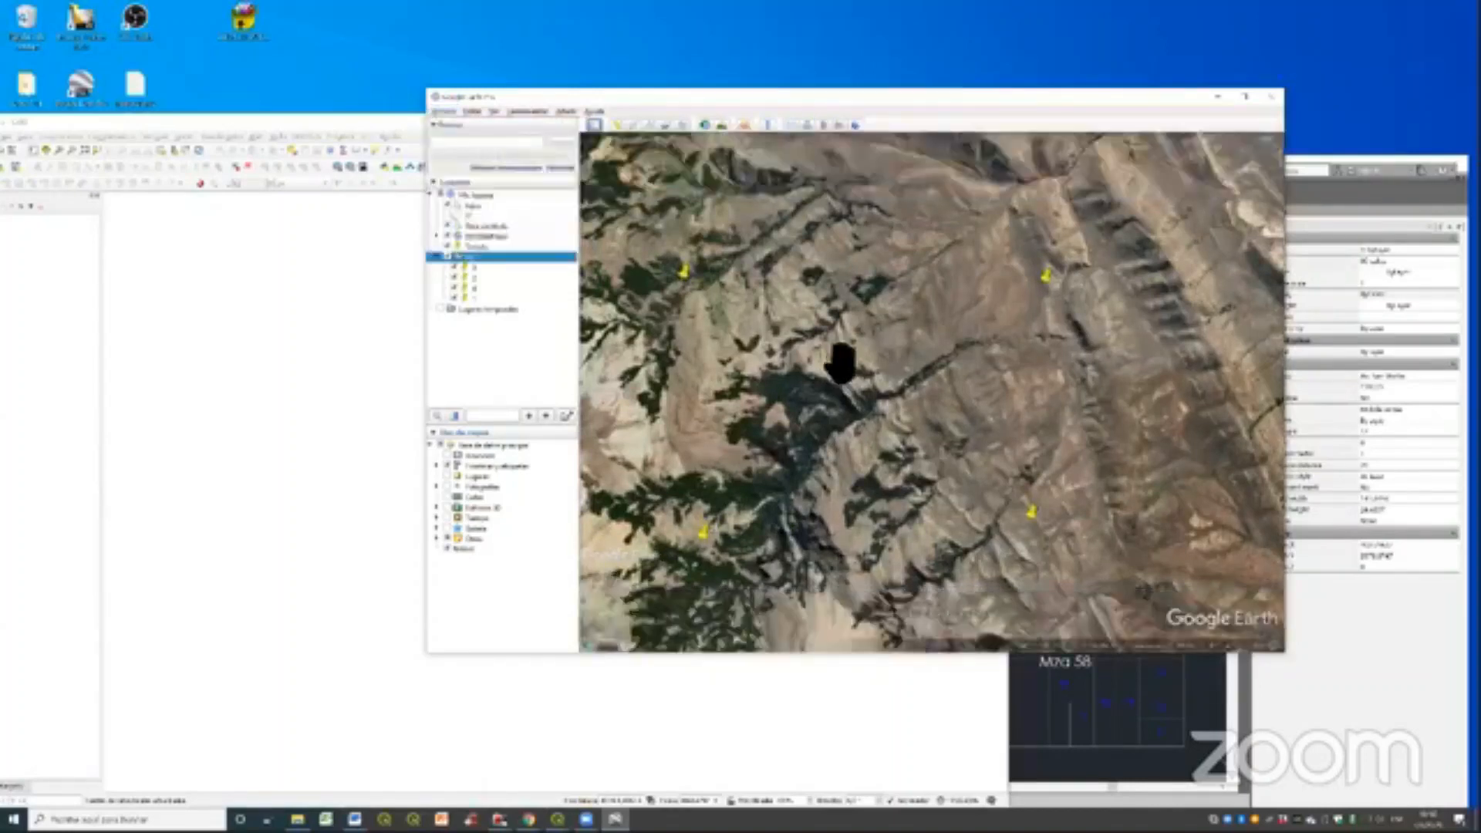
left_click(445, 112)
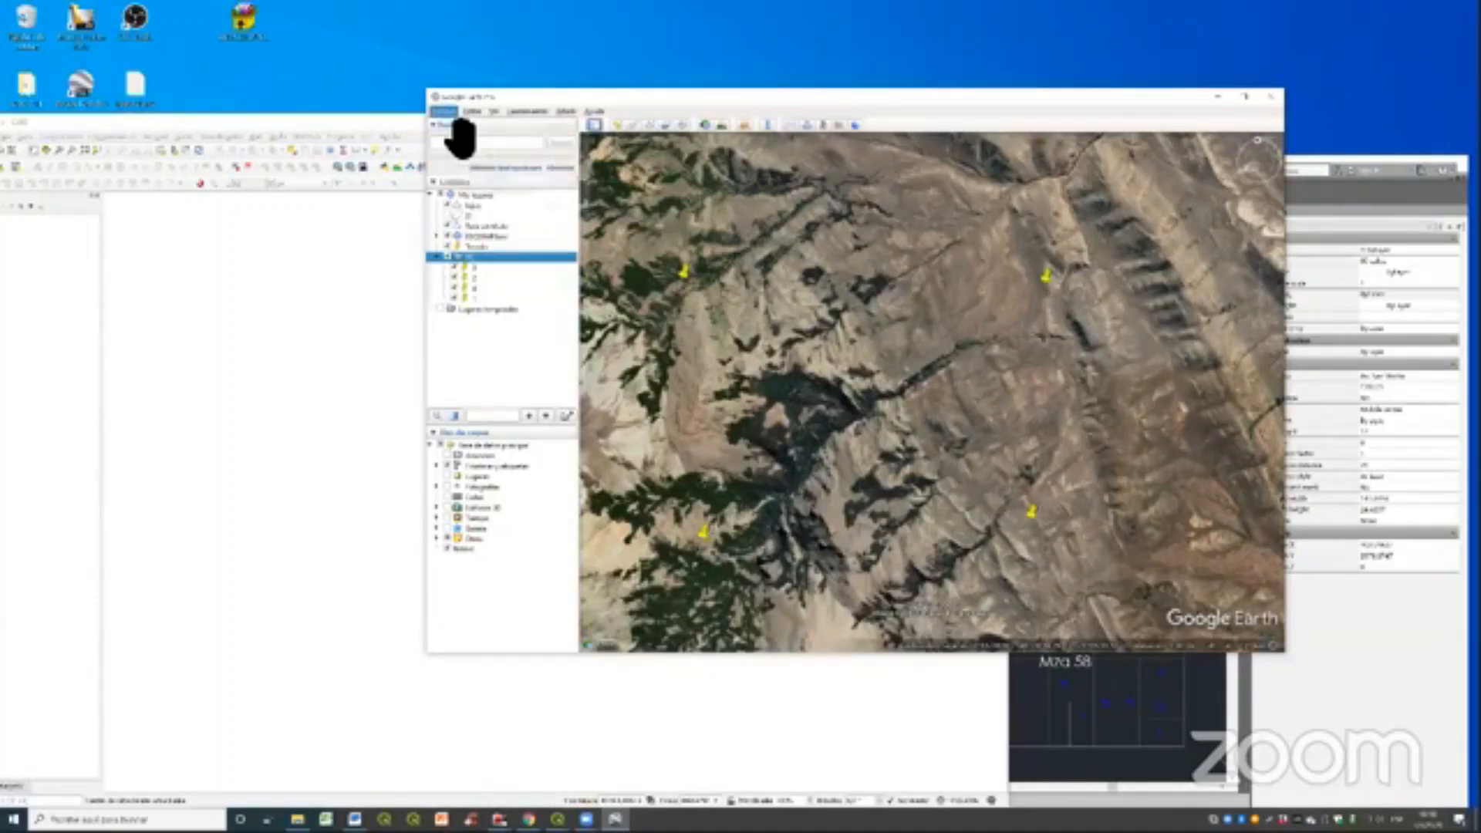
left_click(637, 181)
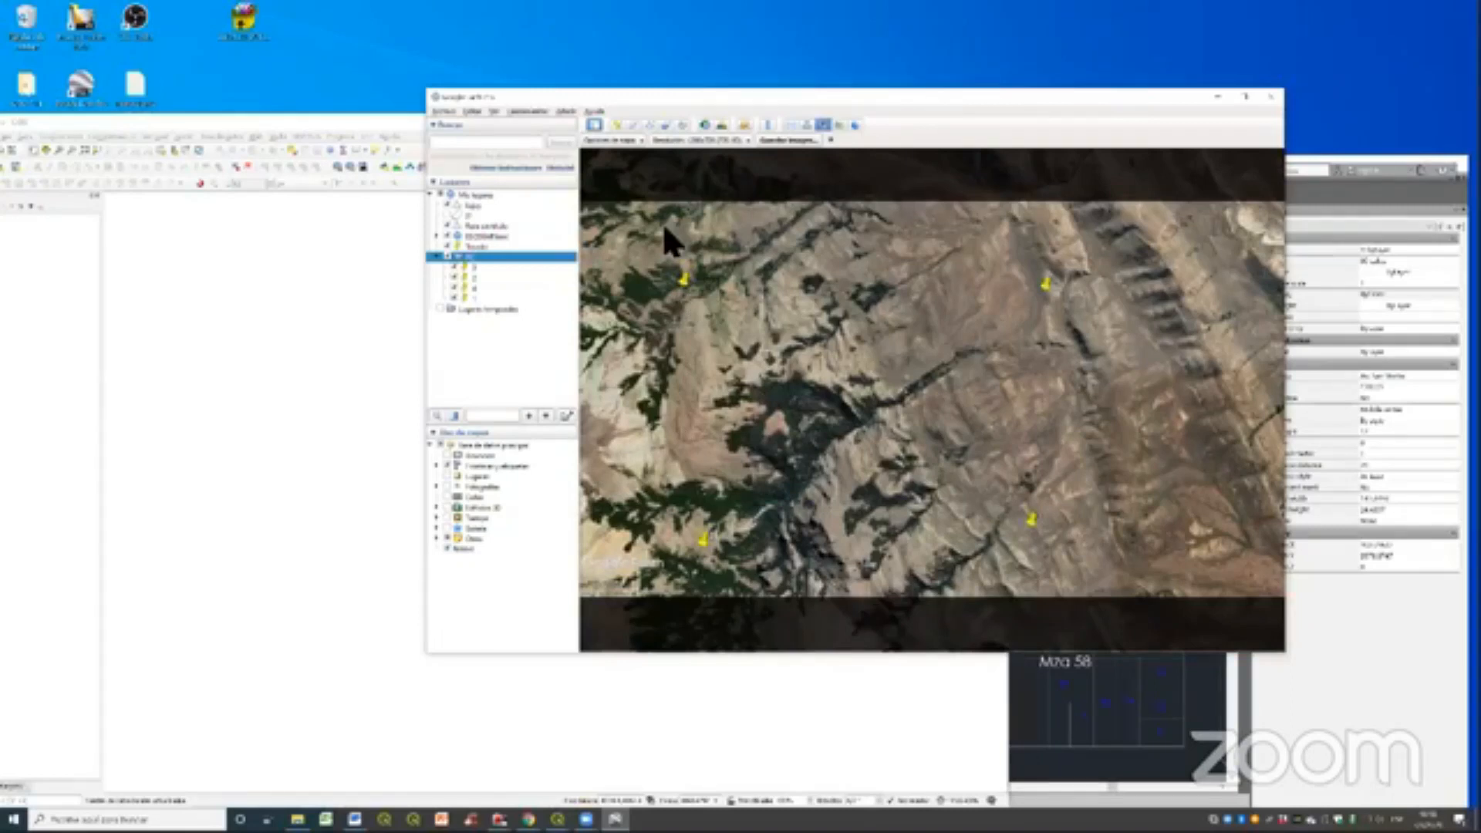
left_click(617, 140)
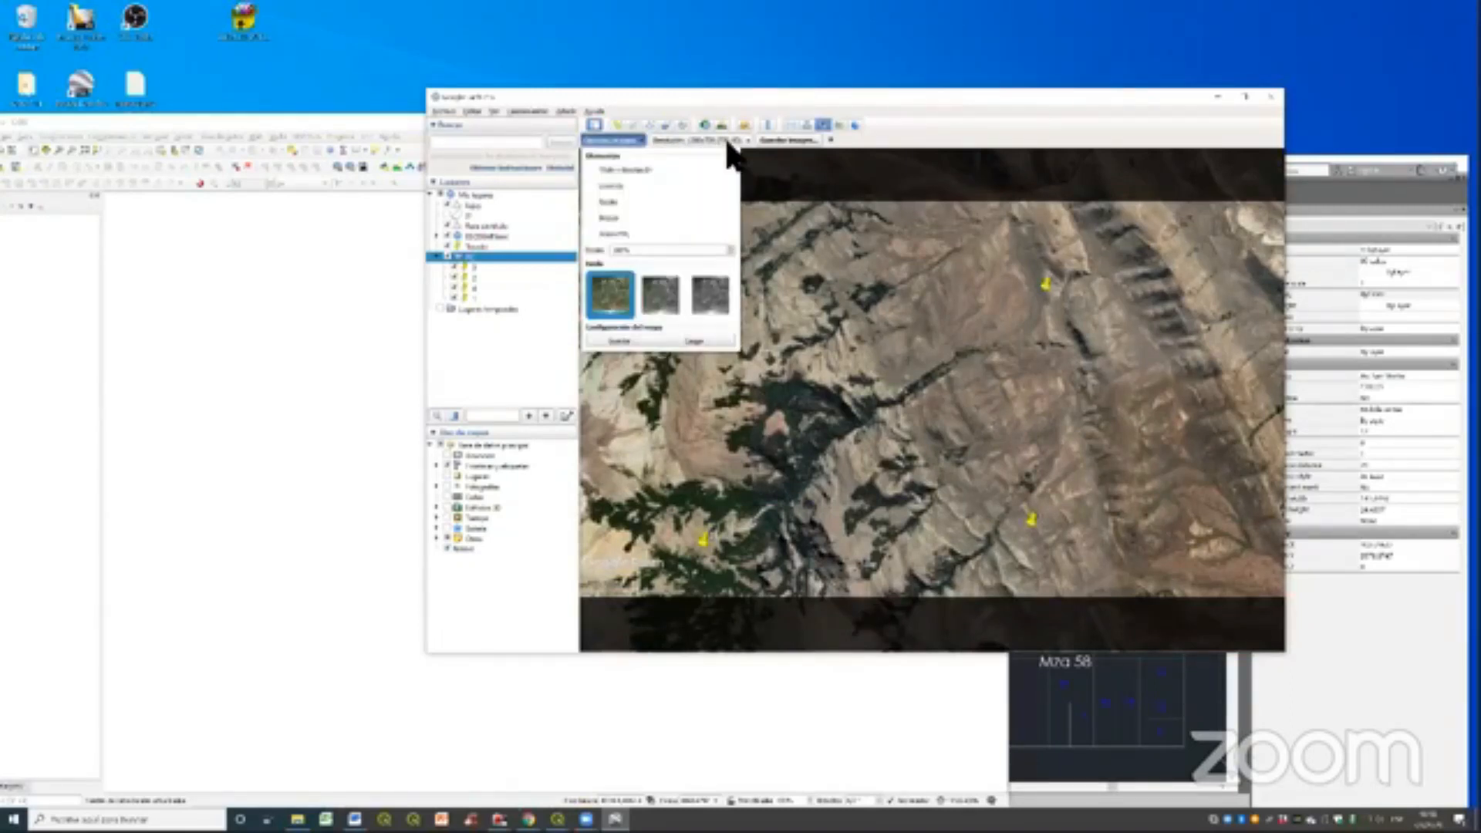
left_click(729, 150)
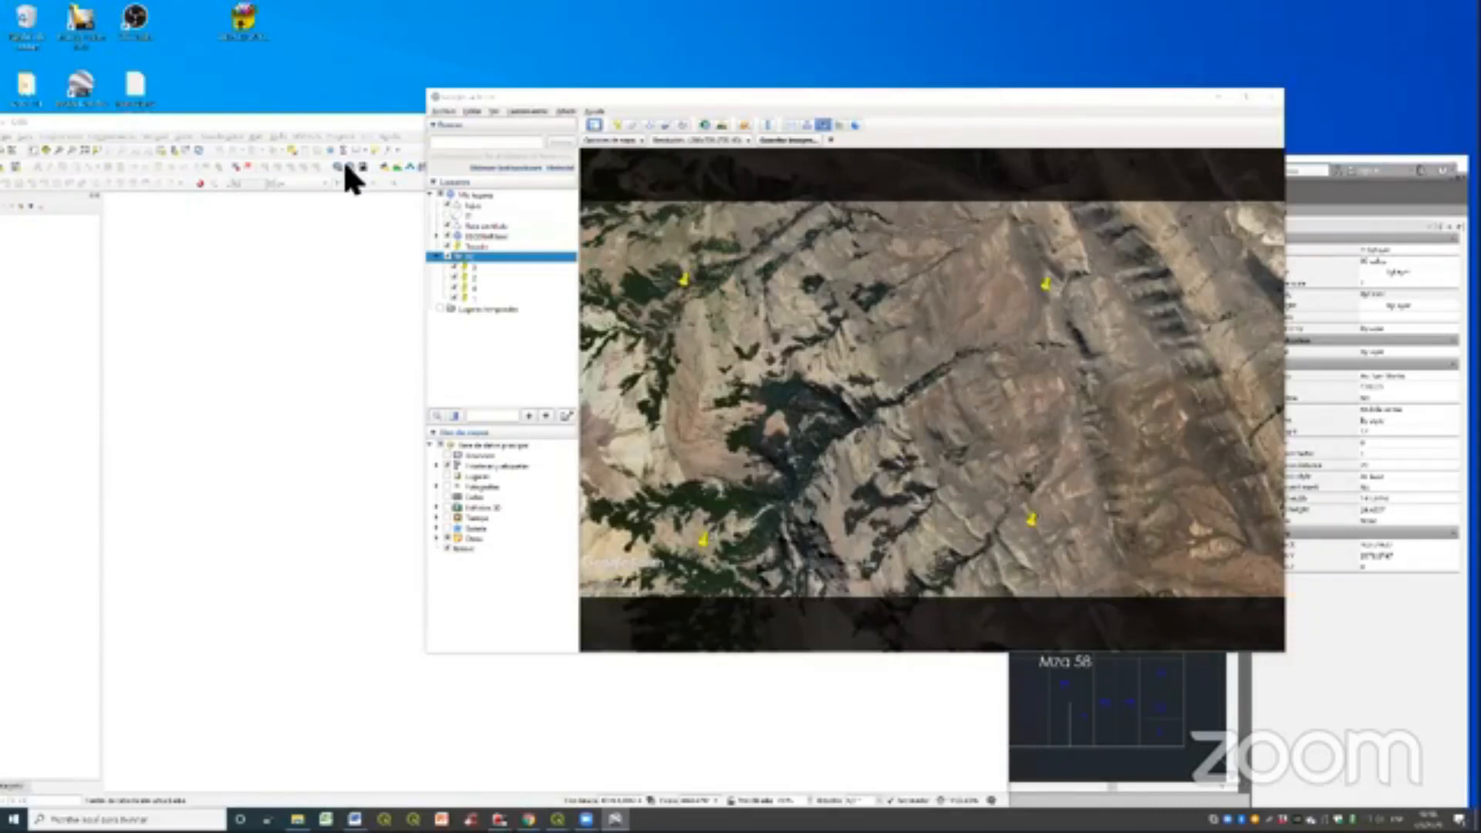
- Switch to QGIS and load the second saved terrain image, showing all four placemarks, into the Georeferencer
left_click_drag(509, 124, 636, 126)
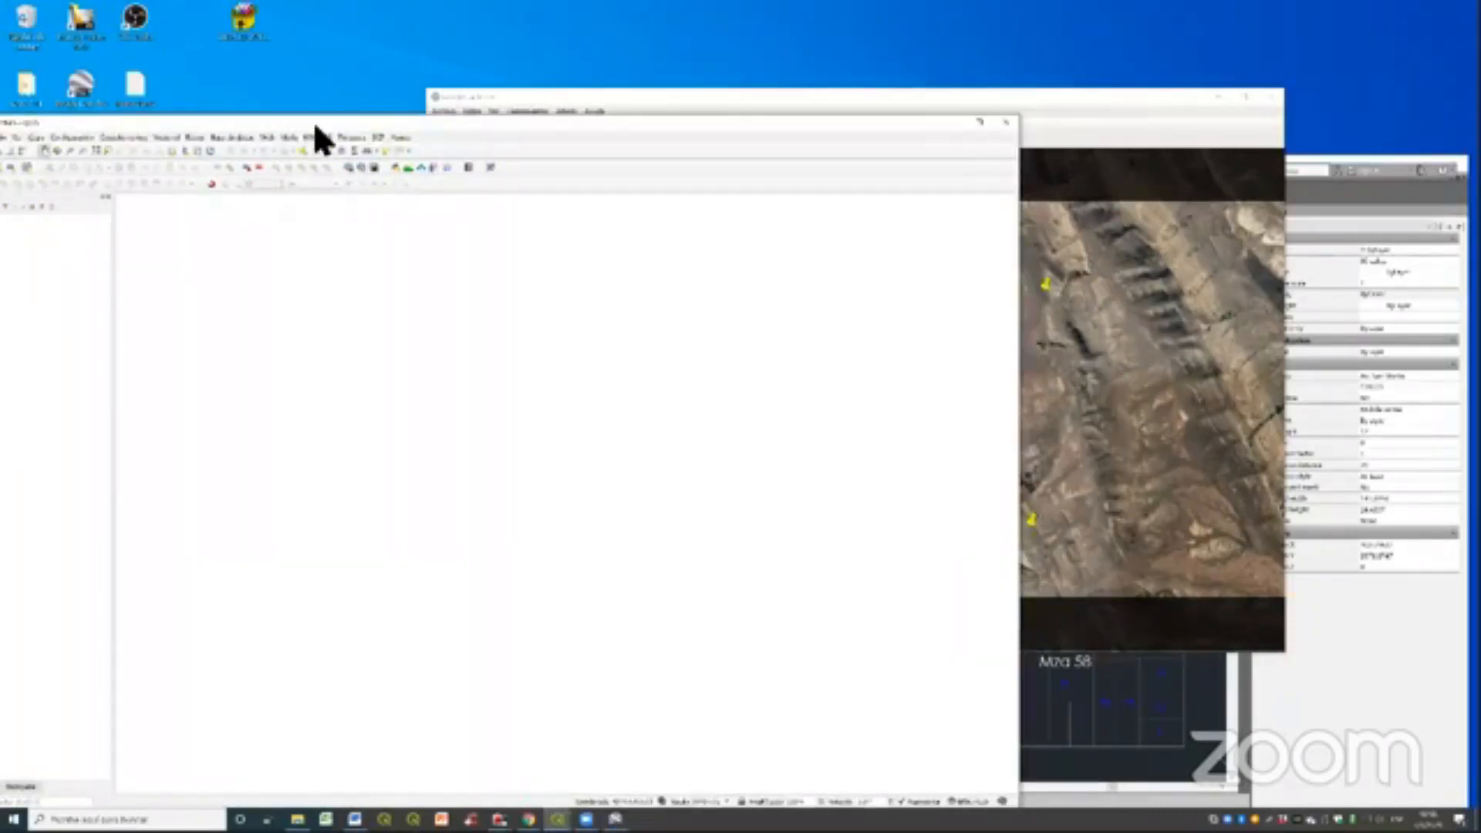
left_click(284, 137)
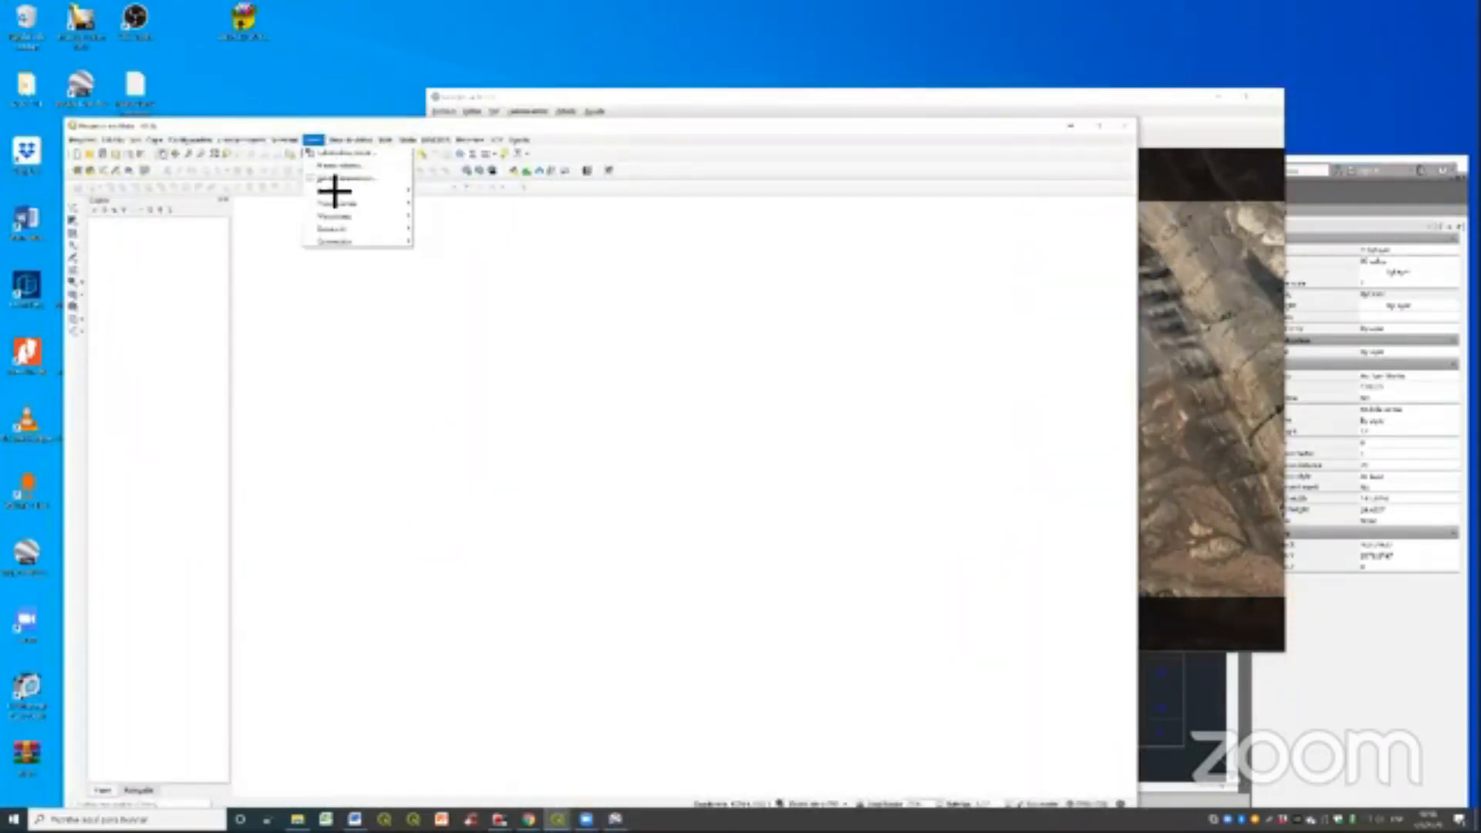
left_click(334, 188)
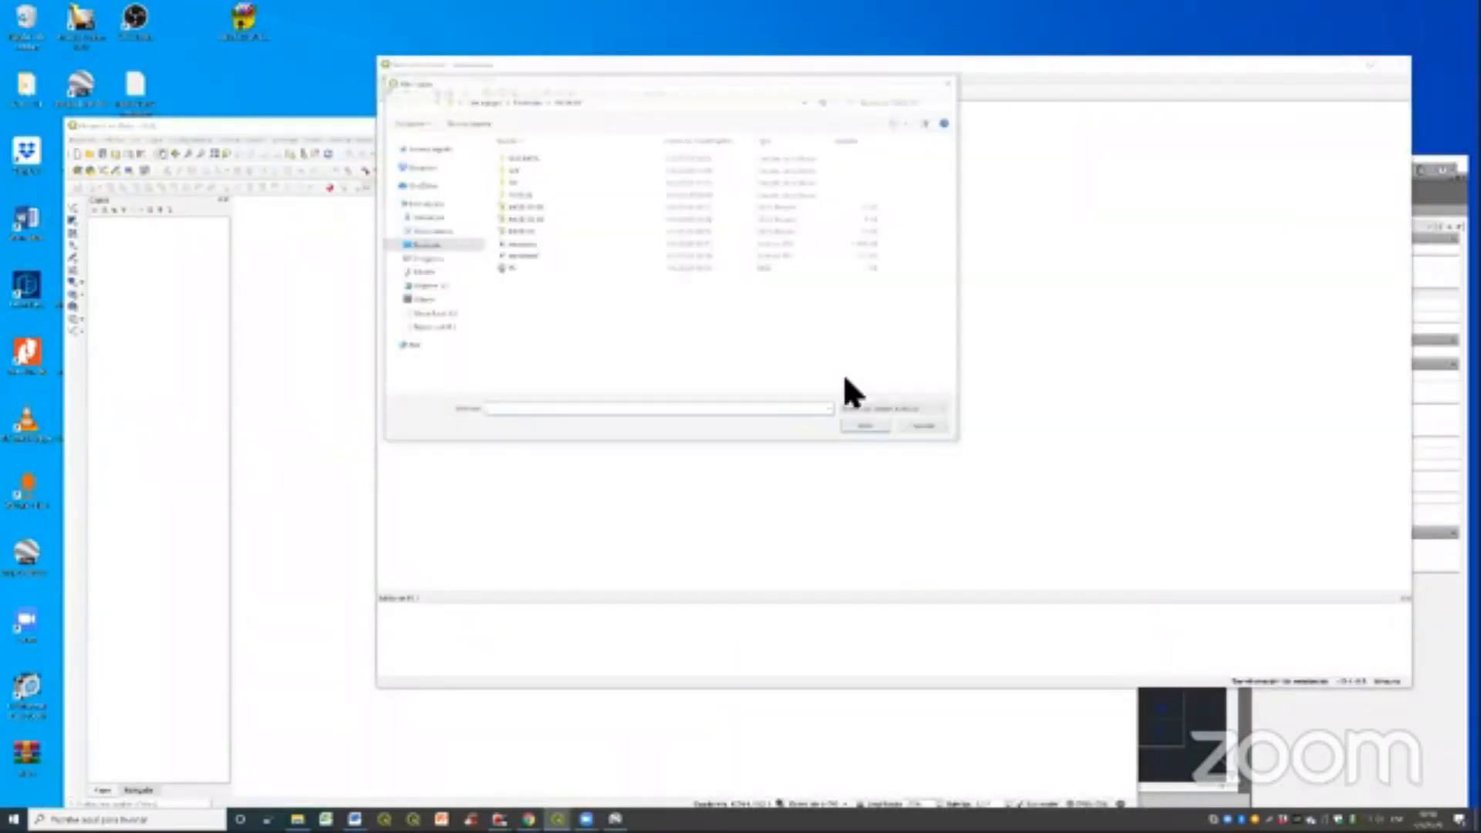
left_click(618, 256)
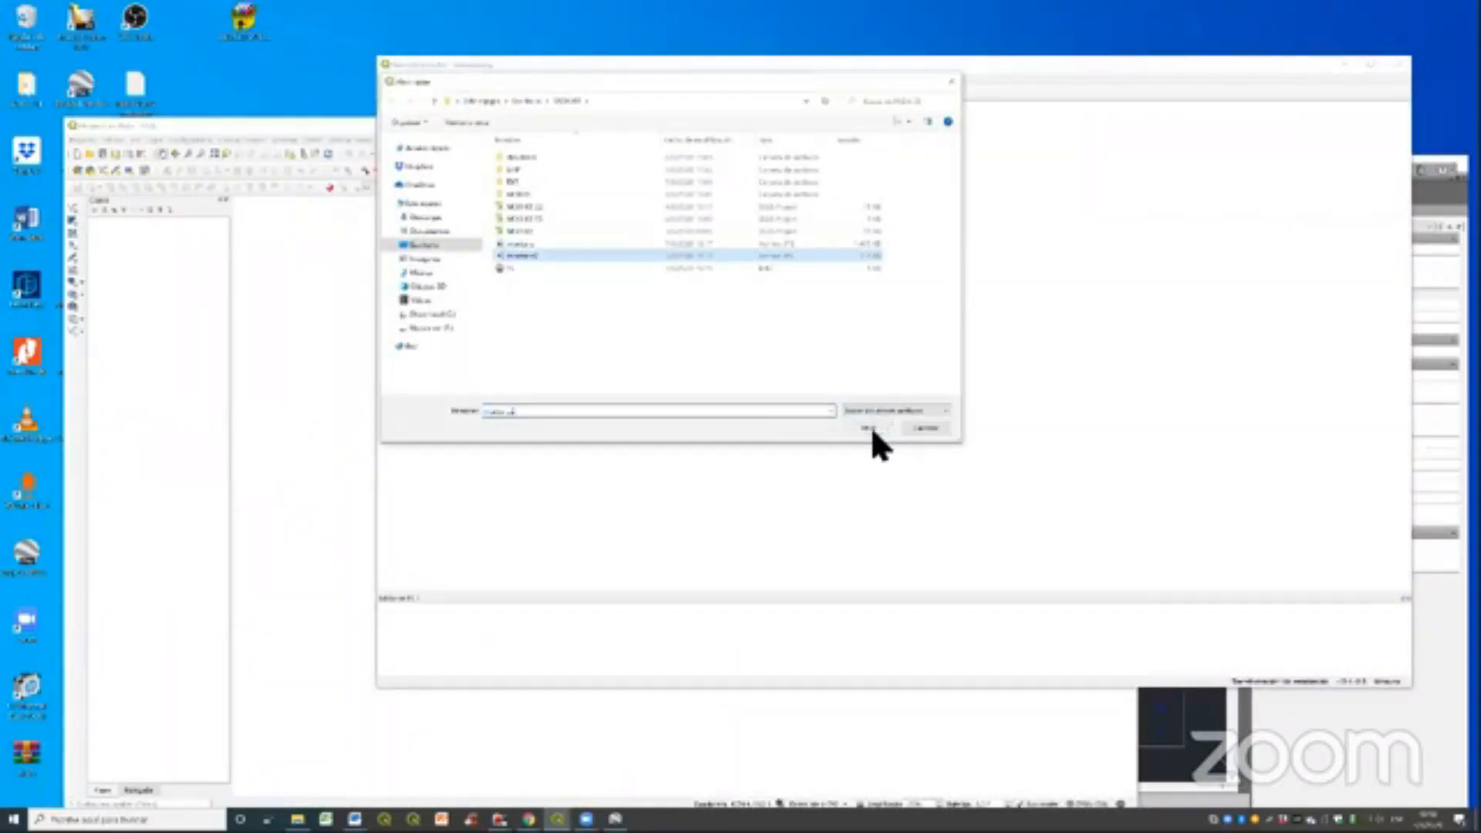
left_click(871, 427)
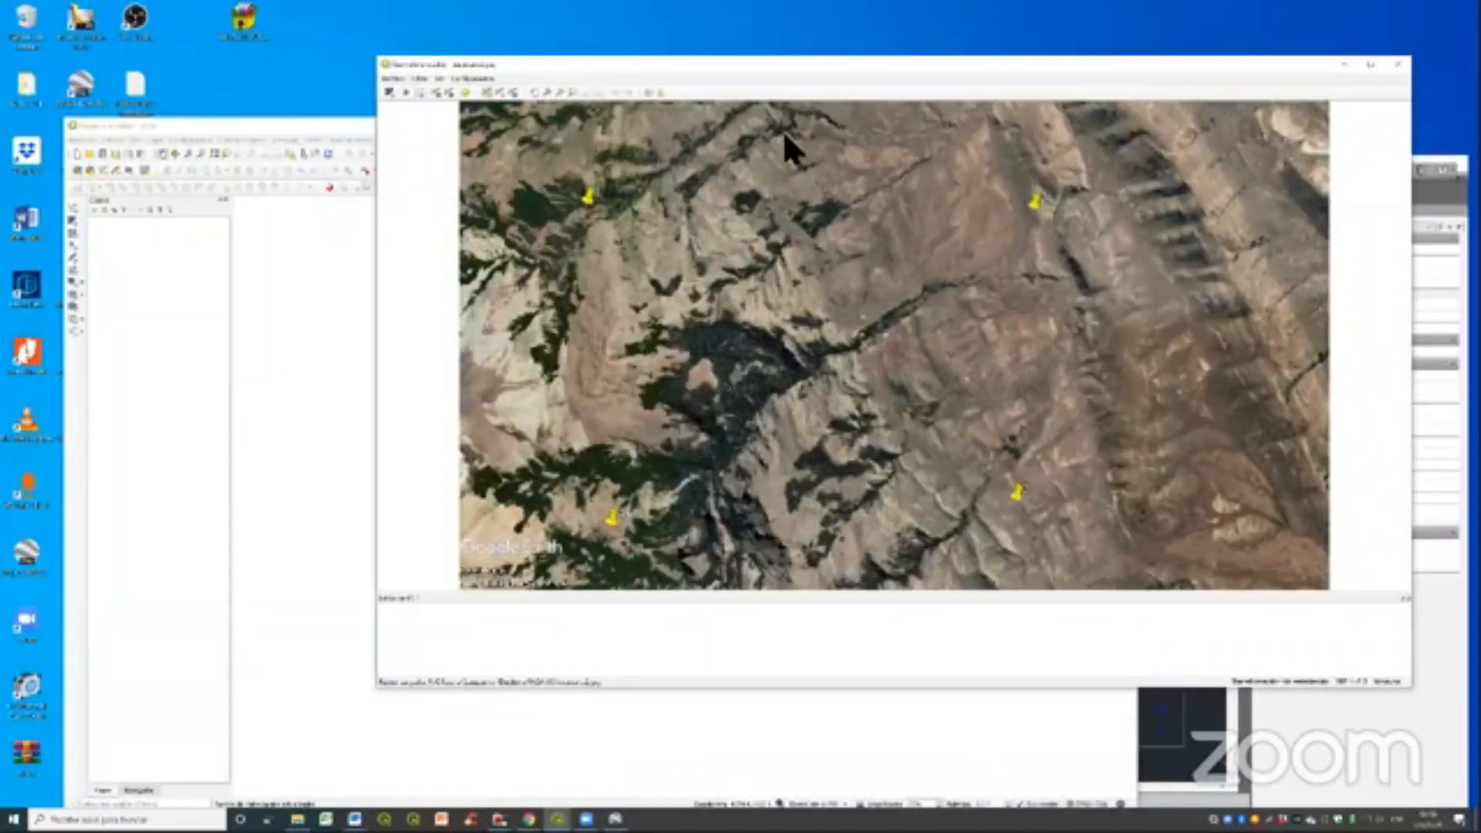
left_click_drag(784, 56, 785, 134)
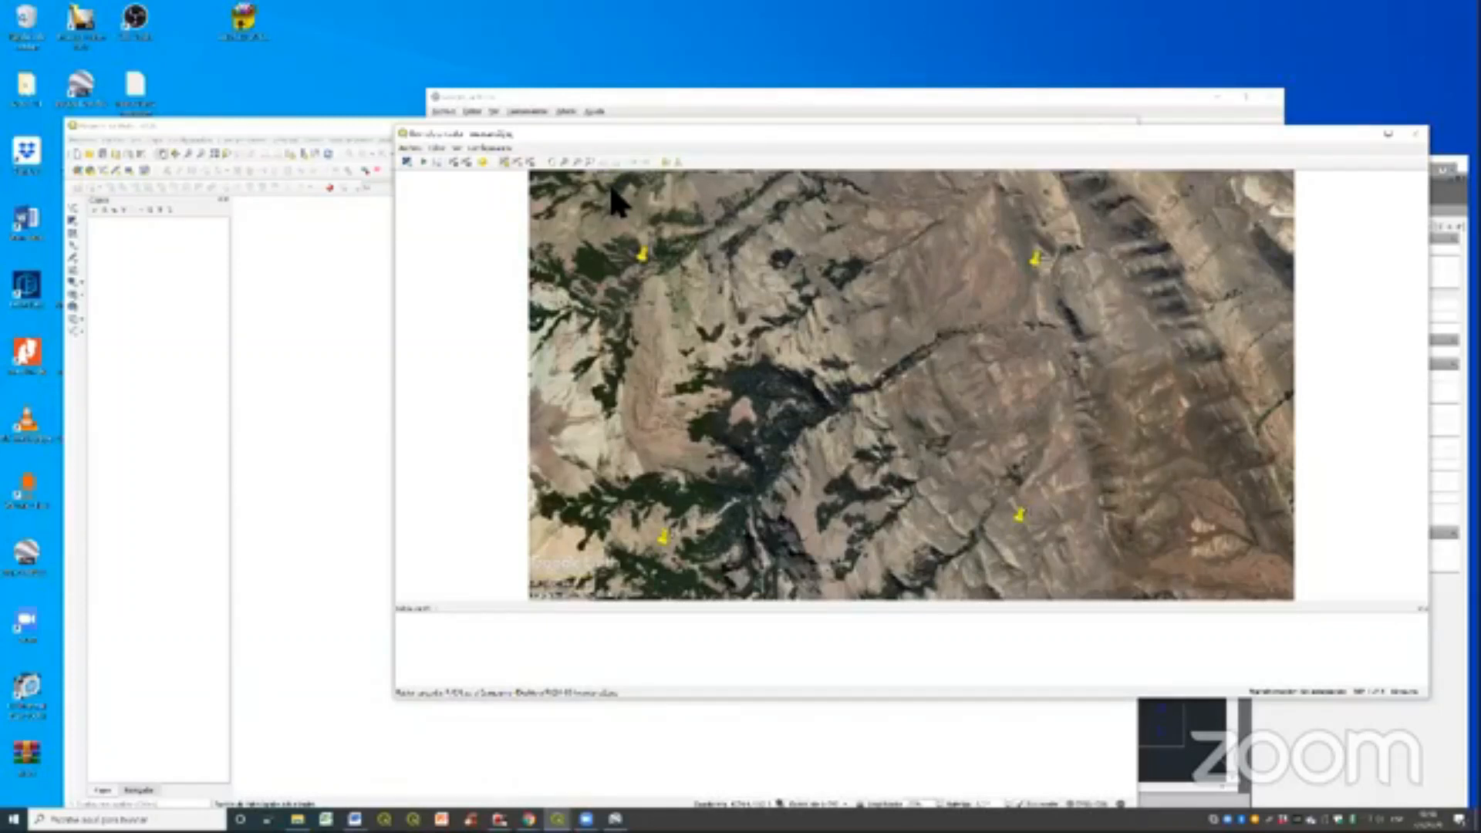
- Configure the georeferencing transformation with the Linear type and choose the target coordinate reference system
left_click(488, 147)
left_click(497, 158)
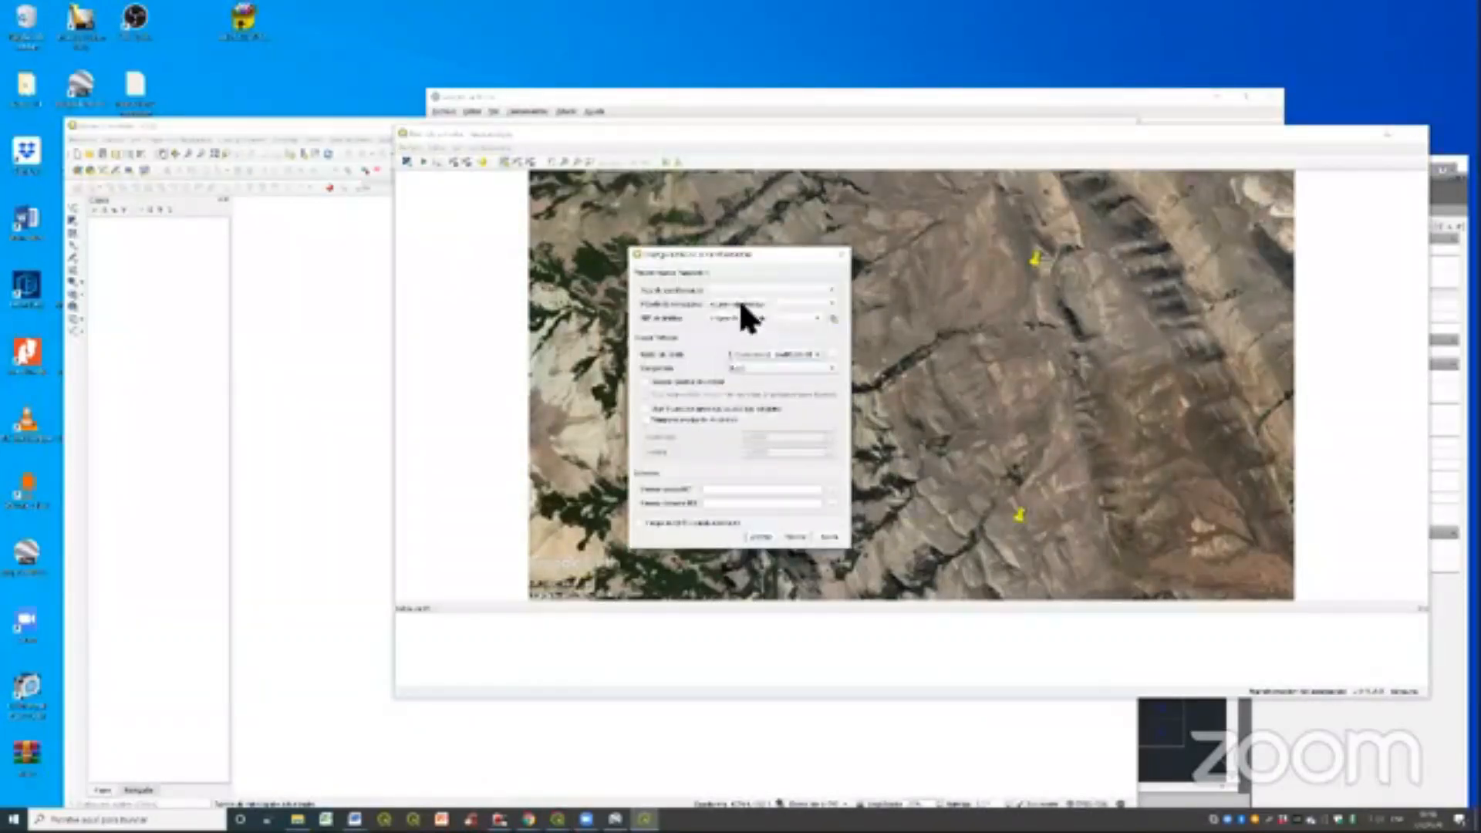
left_click(827, 290)
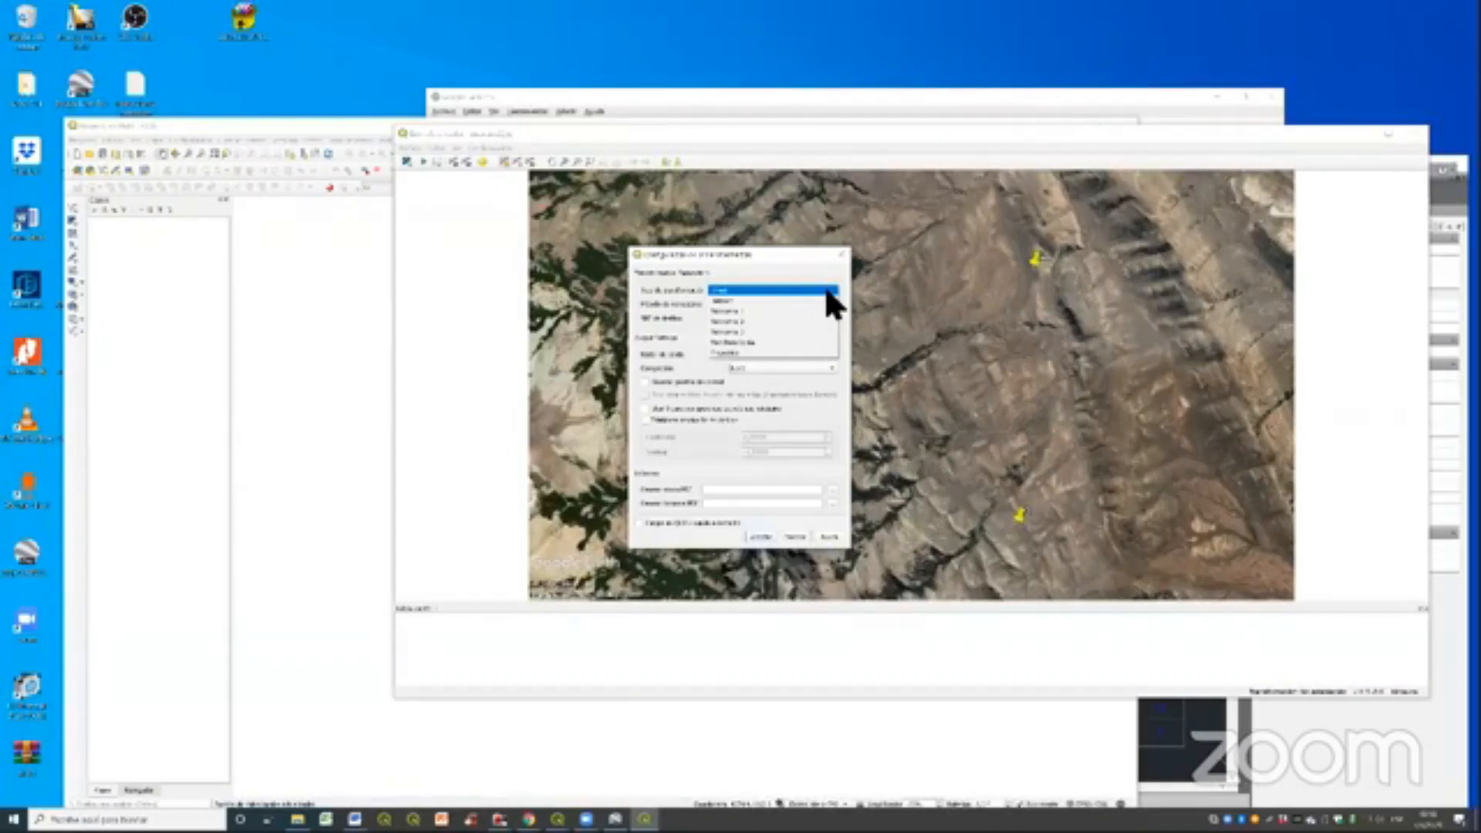
left_click(827, 291)
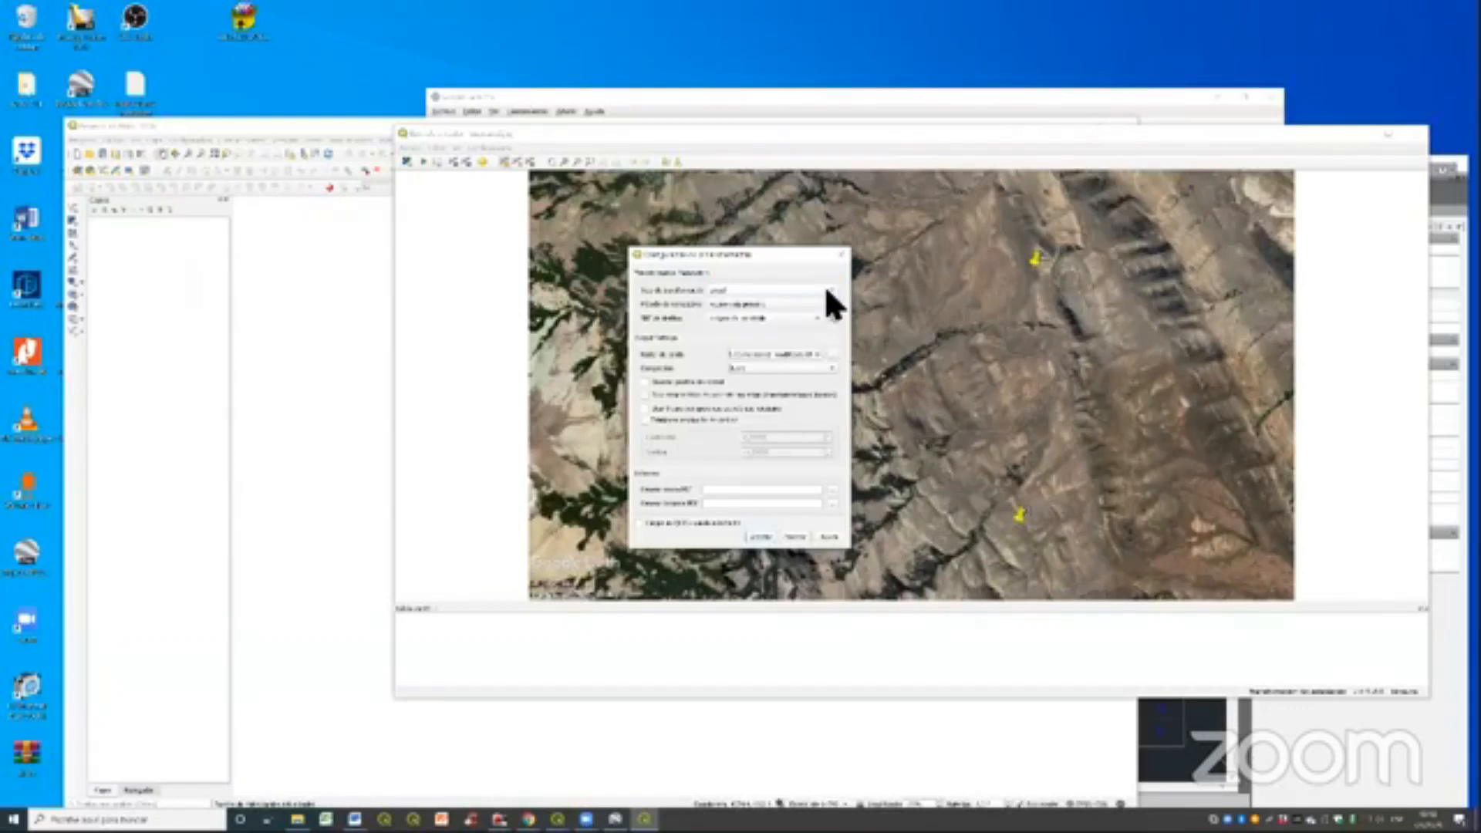
left_click(816, 317)
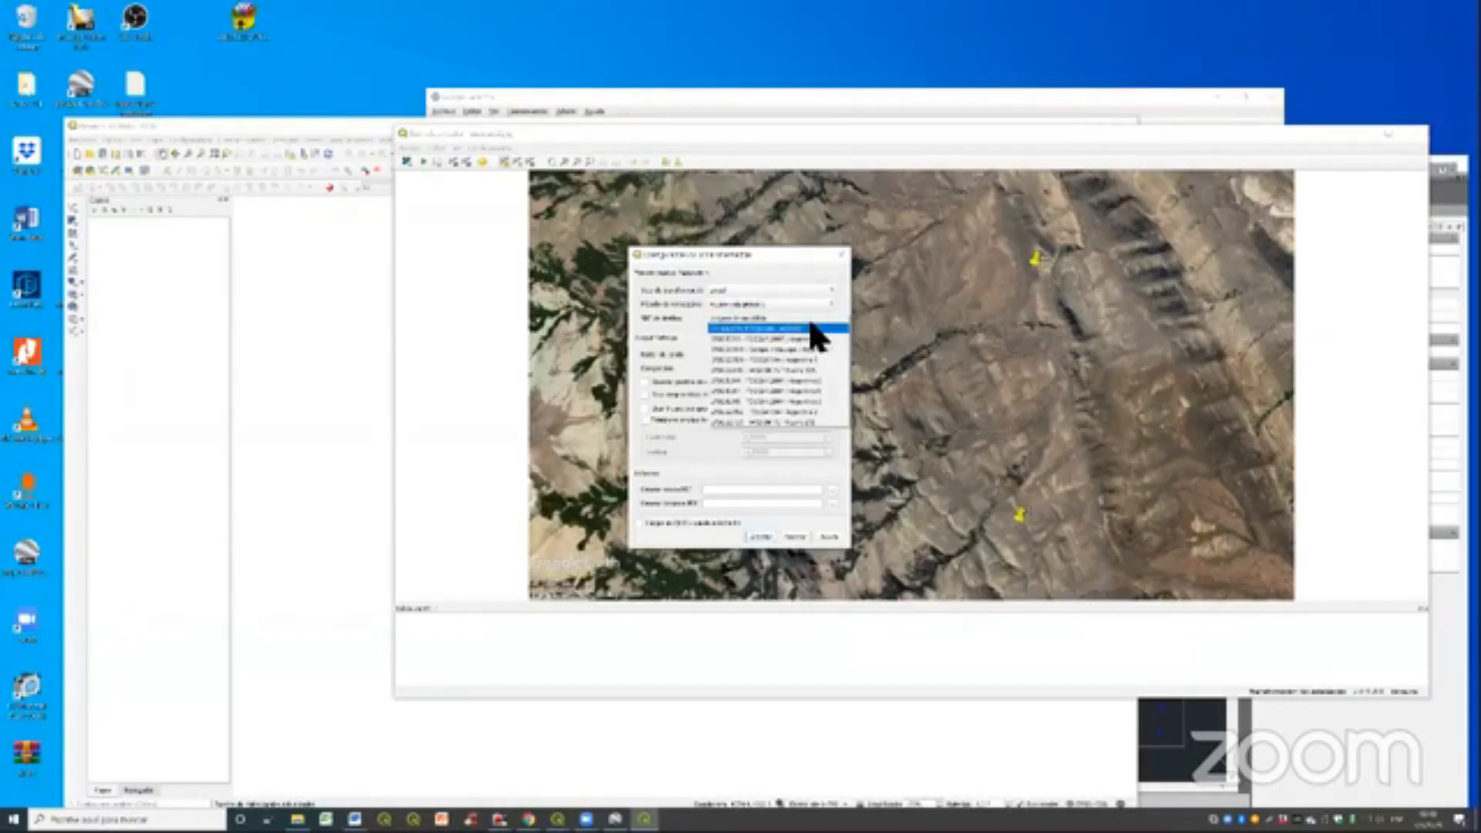
left_click(799, 328)
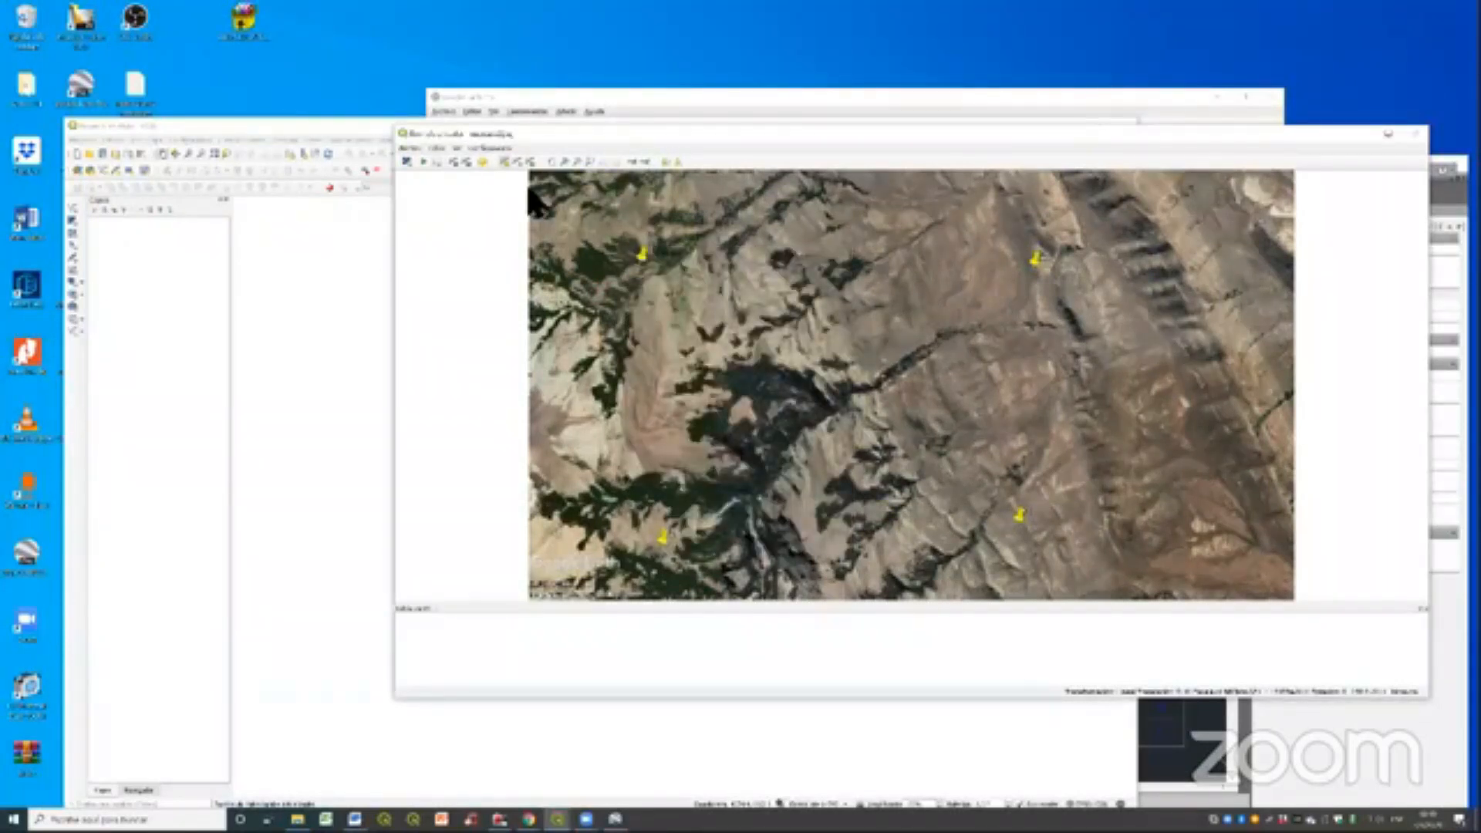
- Add the placemark control-point file to the QGIS project as a vector layer and close the data source manager
left_click_drag(599, 131, 633, 128)
left_click(297, 123)
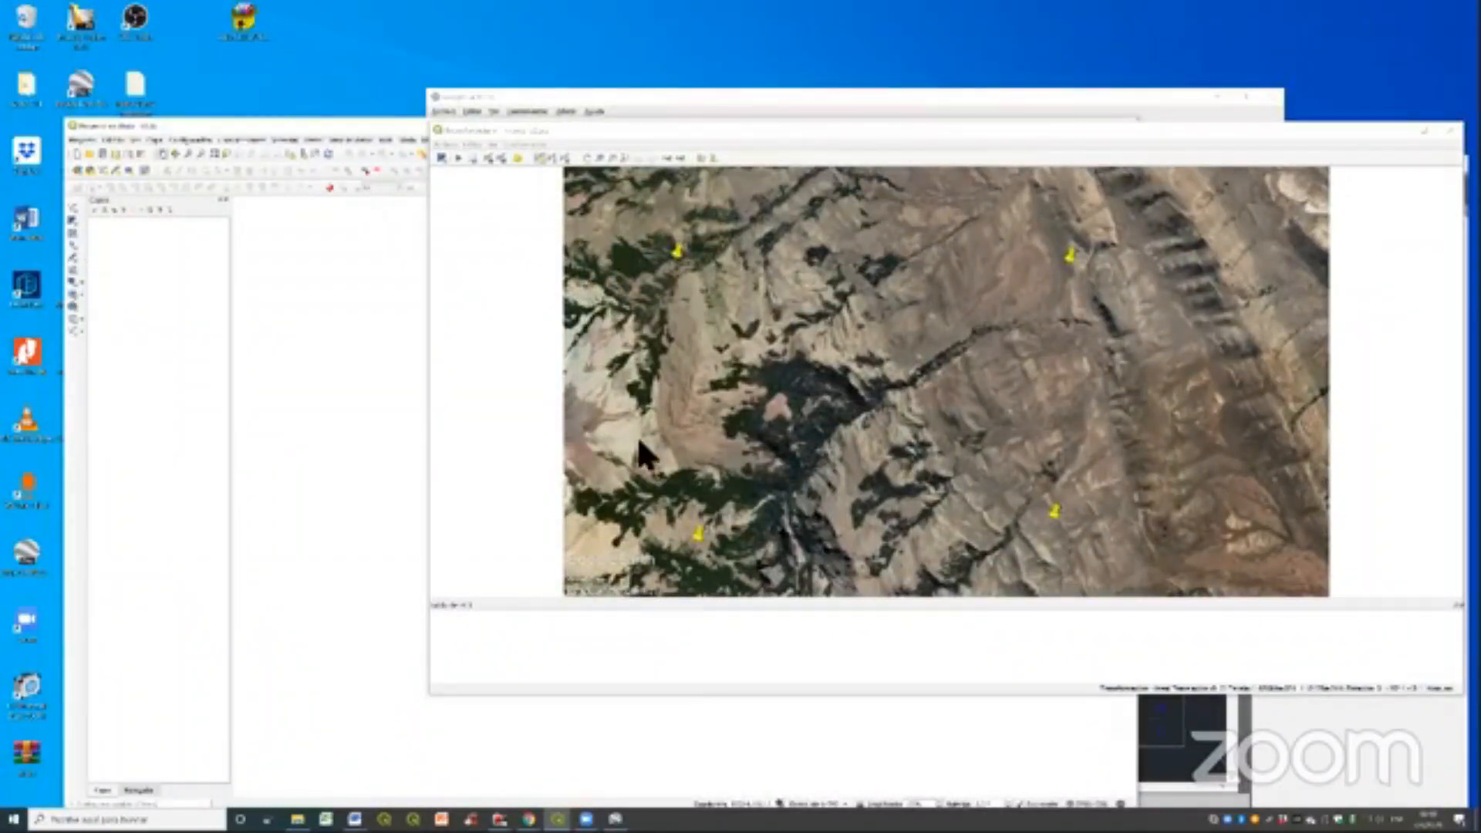
key("ctrl+shift+v")
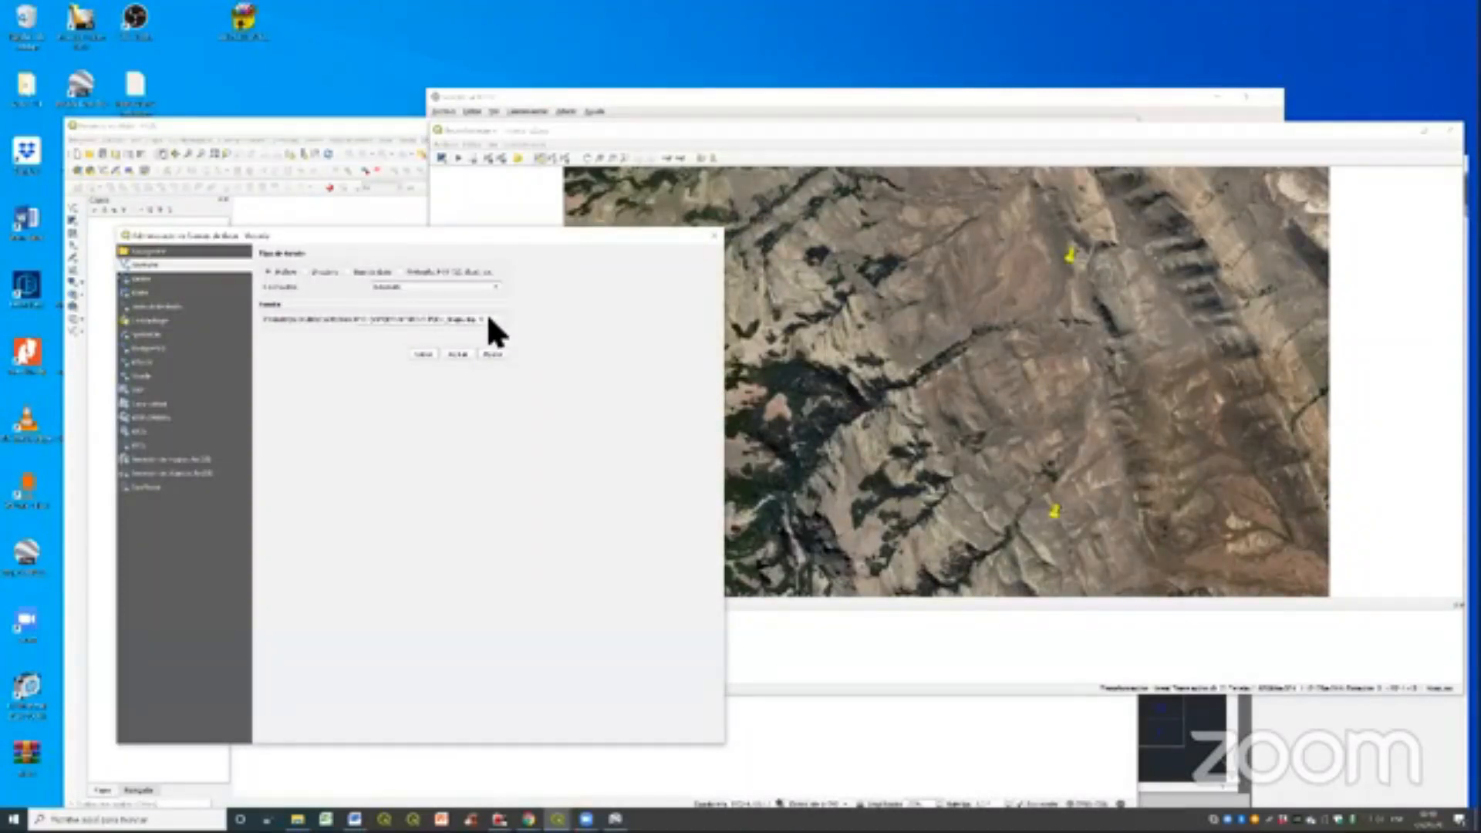
left_click(486, 319)
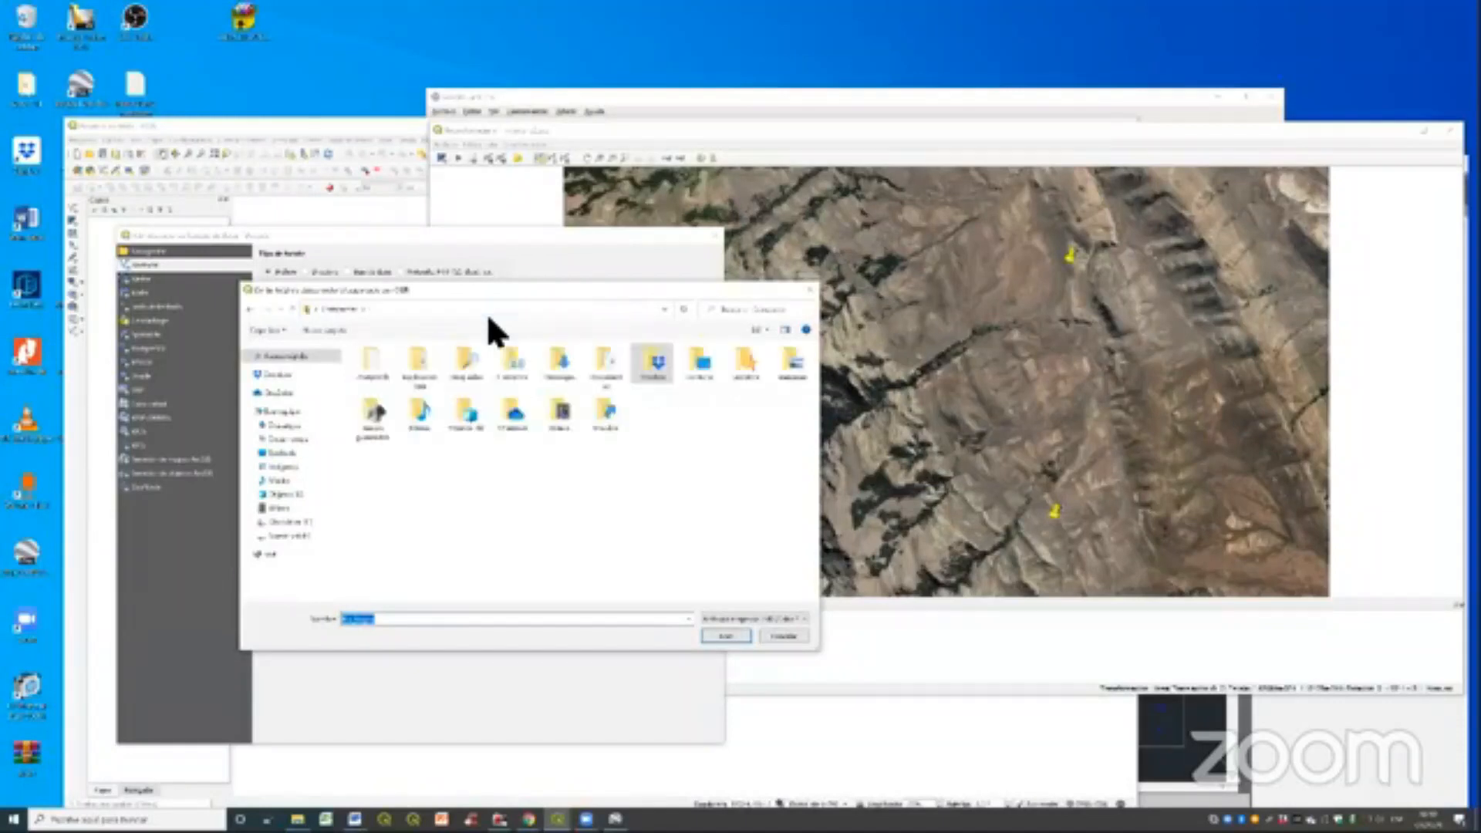
key("Escape")
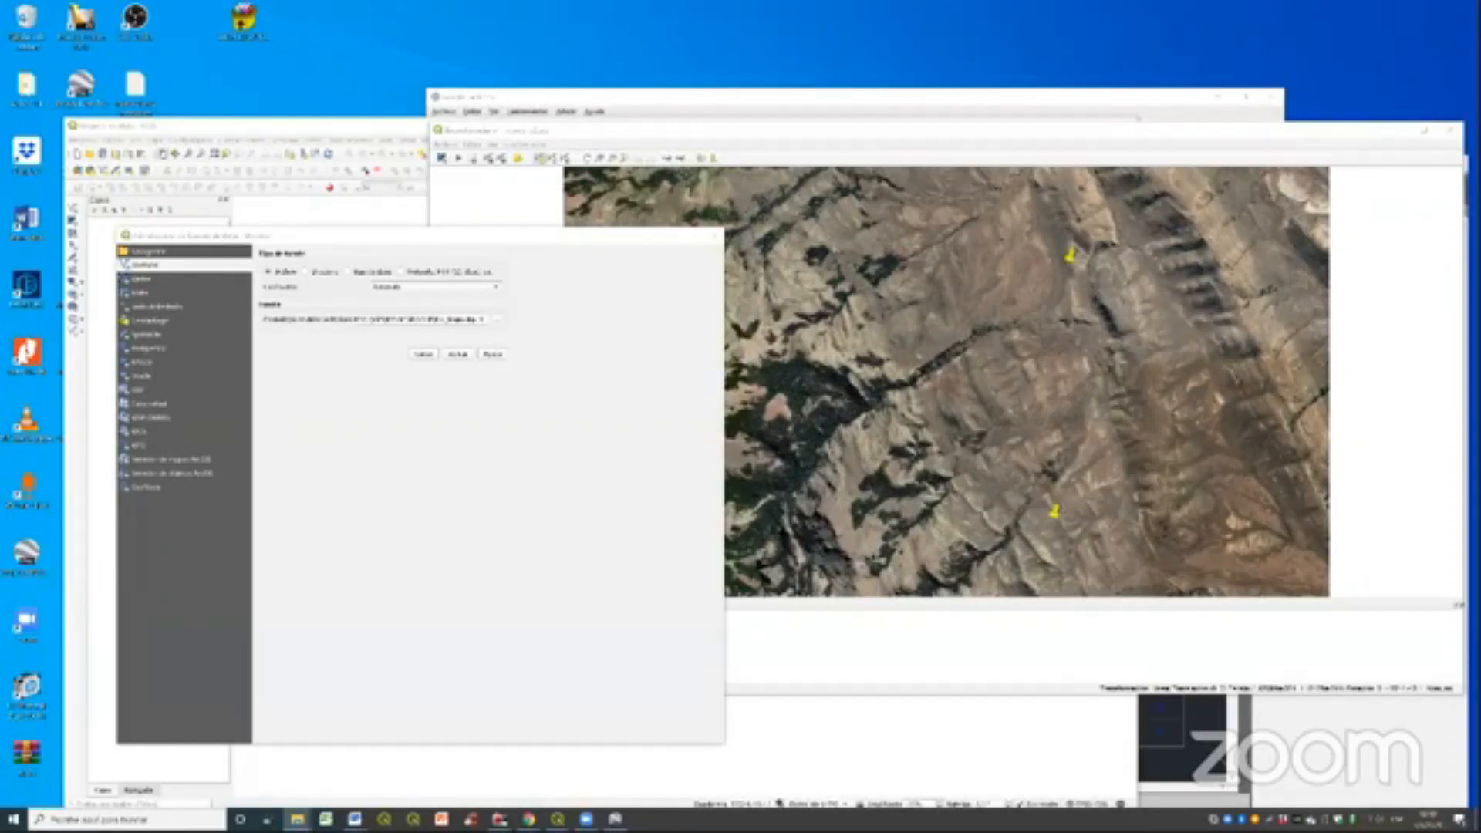
left_click(614, 820)
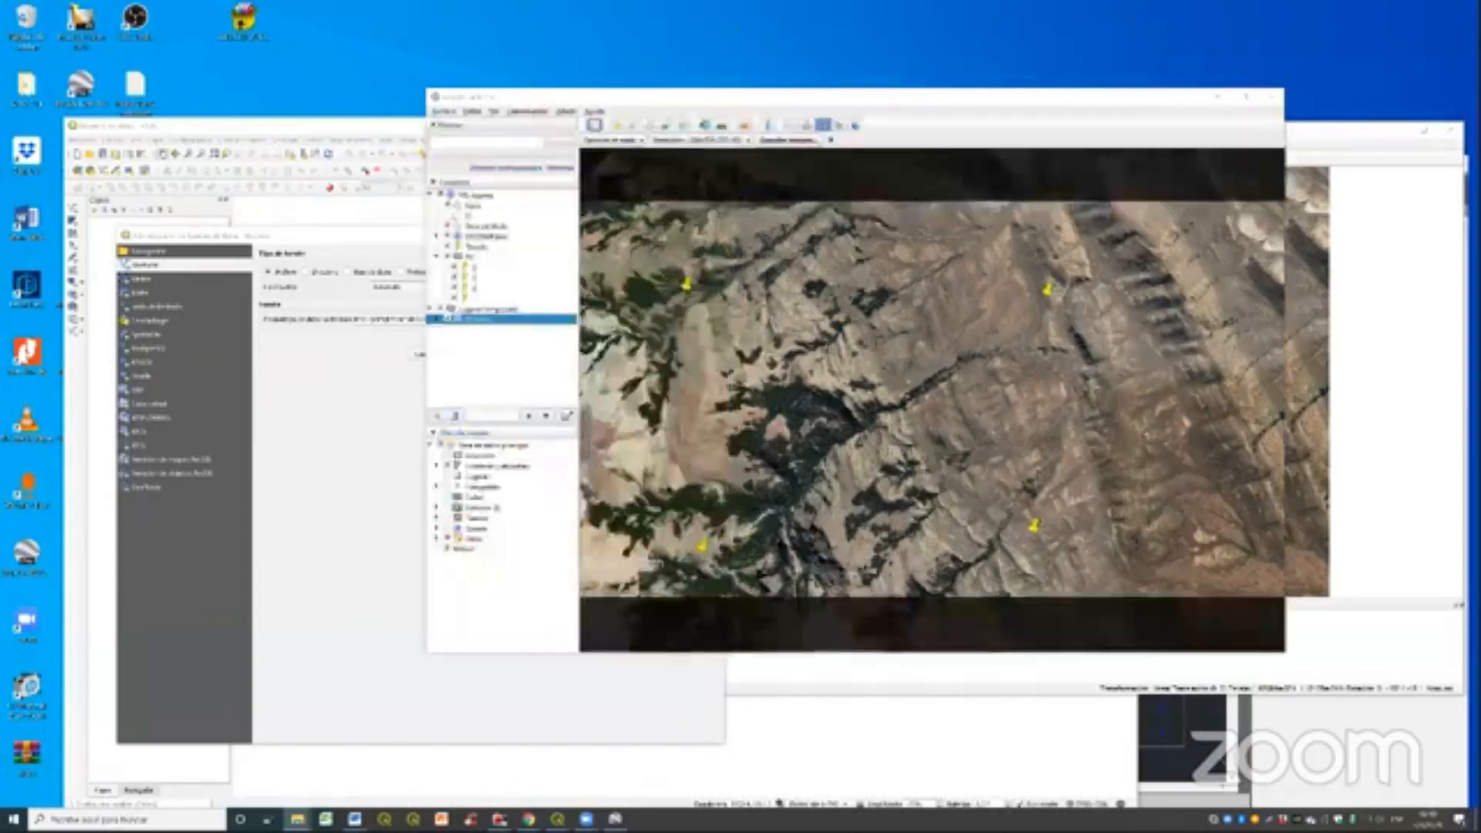
left_click(615, 819)
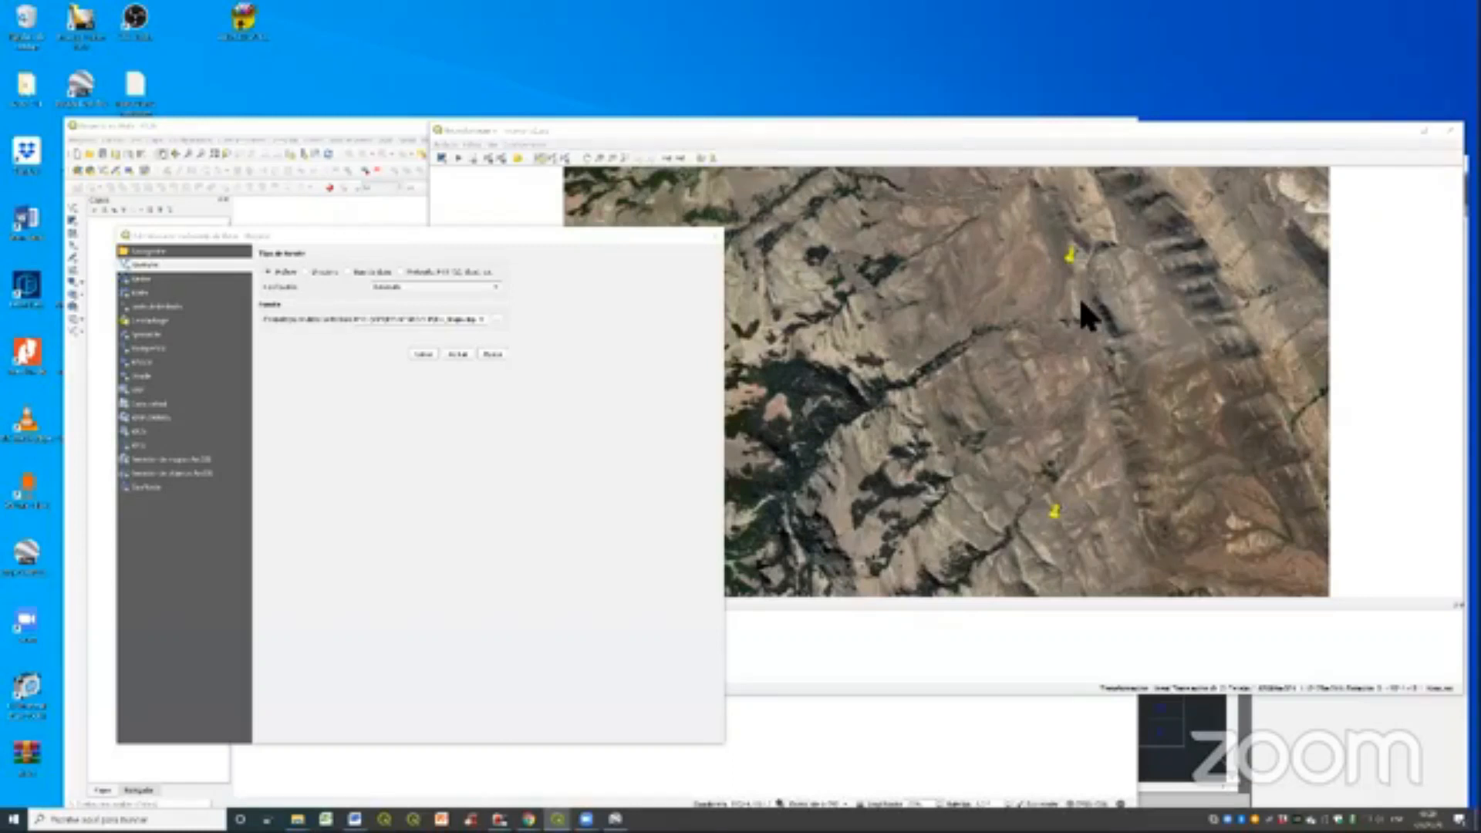
left_click(666, 730)
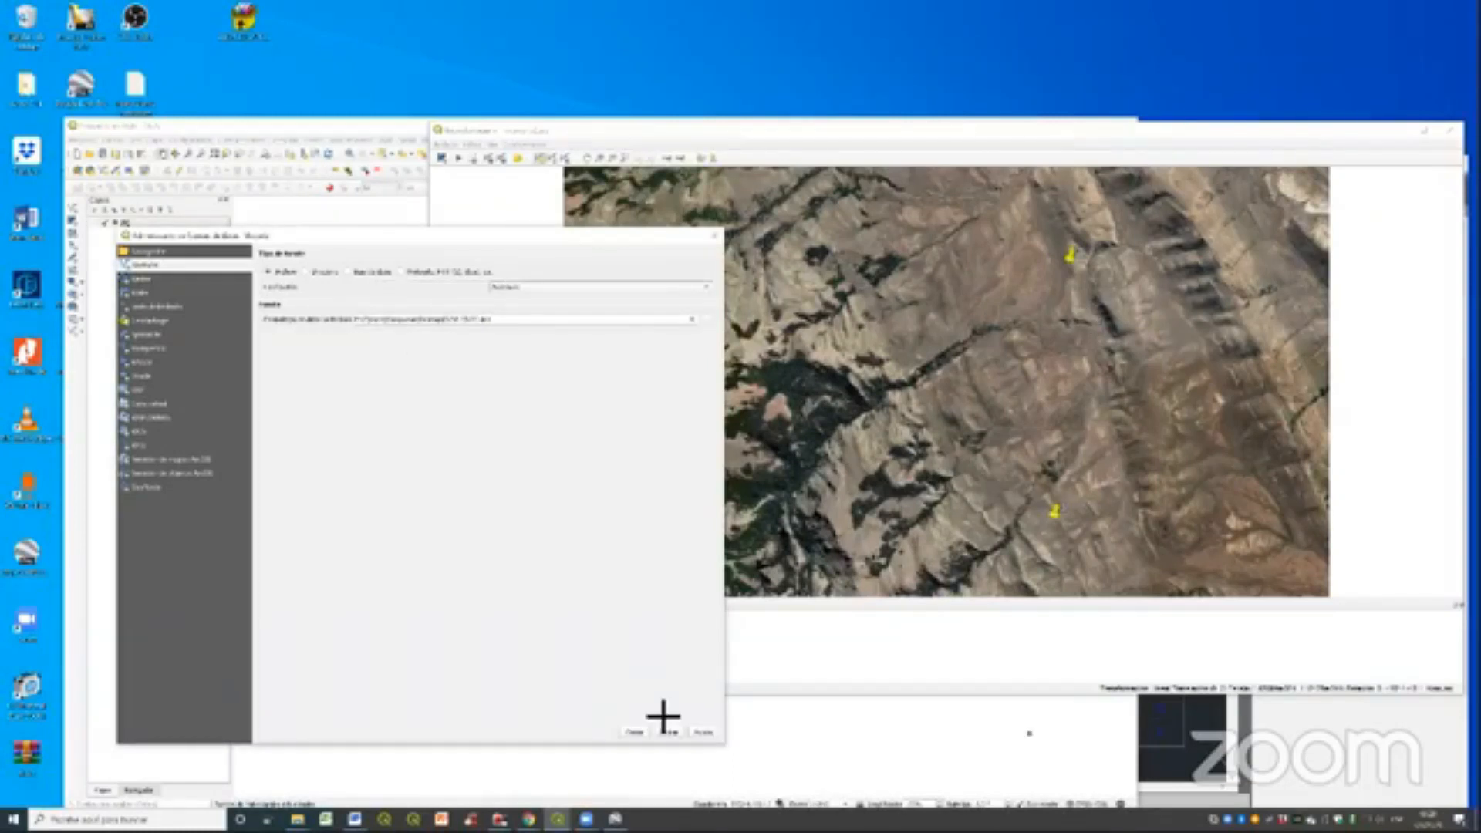
left_click(635, 731)
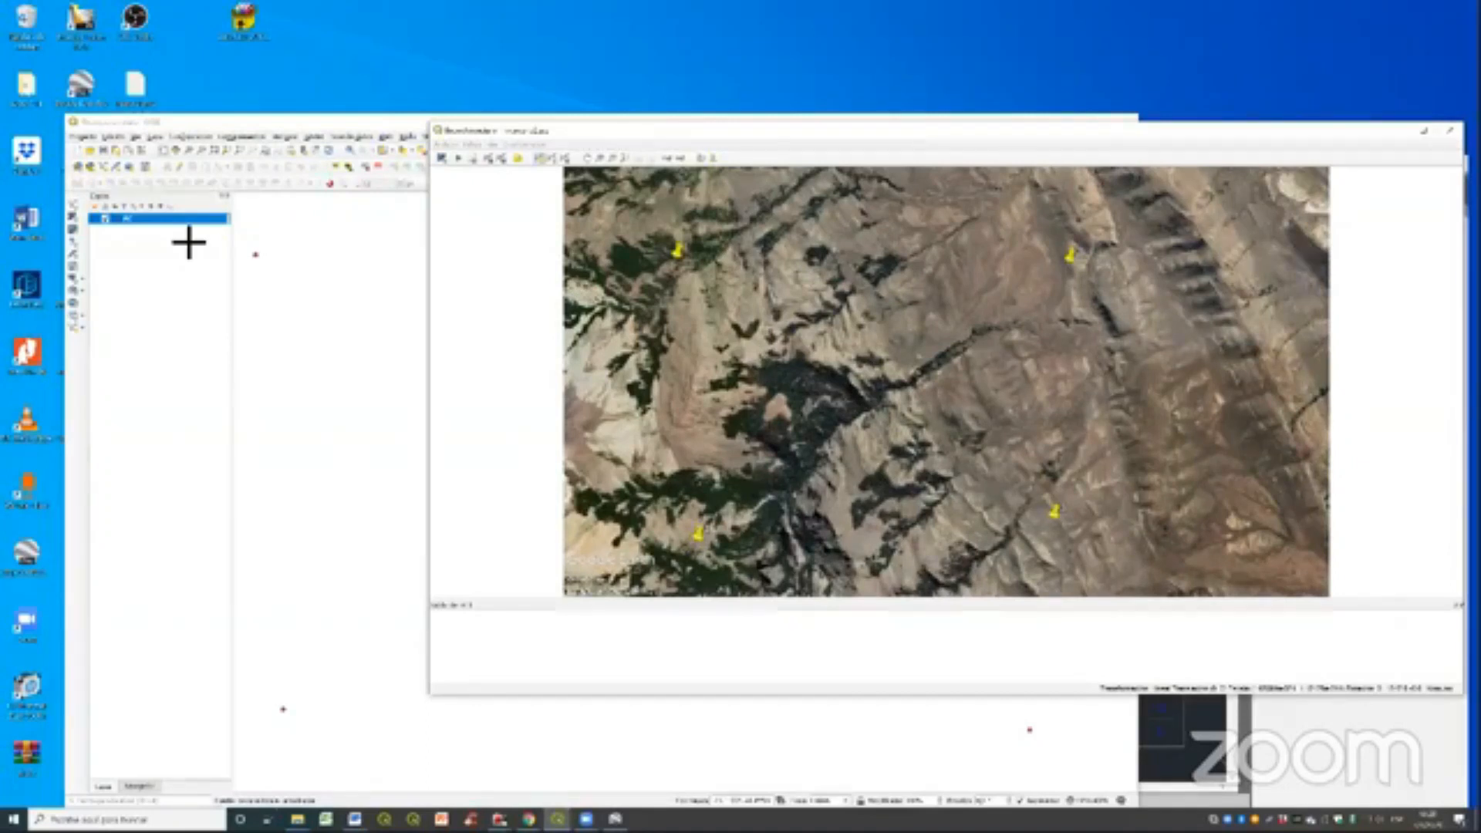
- Add a ground control point at the tip of placemark 1, taking its coordinates from the matching point on the map canvas
left_click_drag(848, 131, 691, 150)
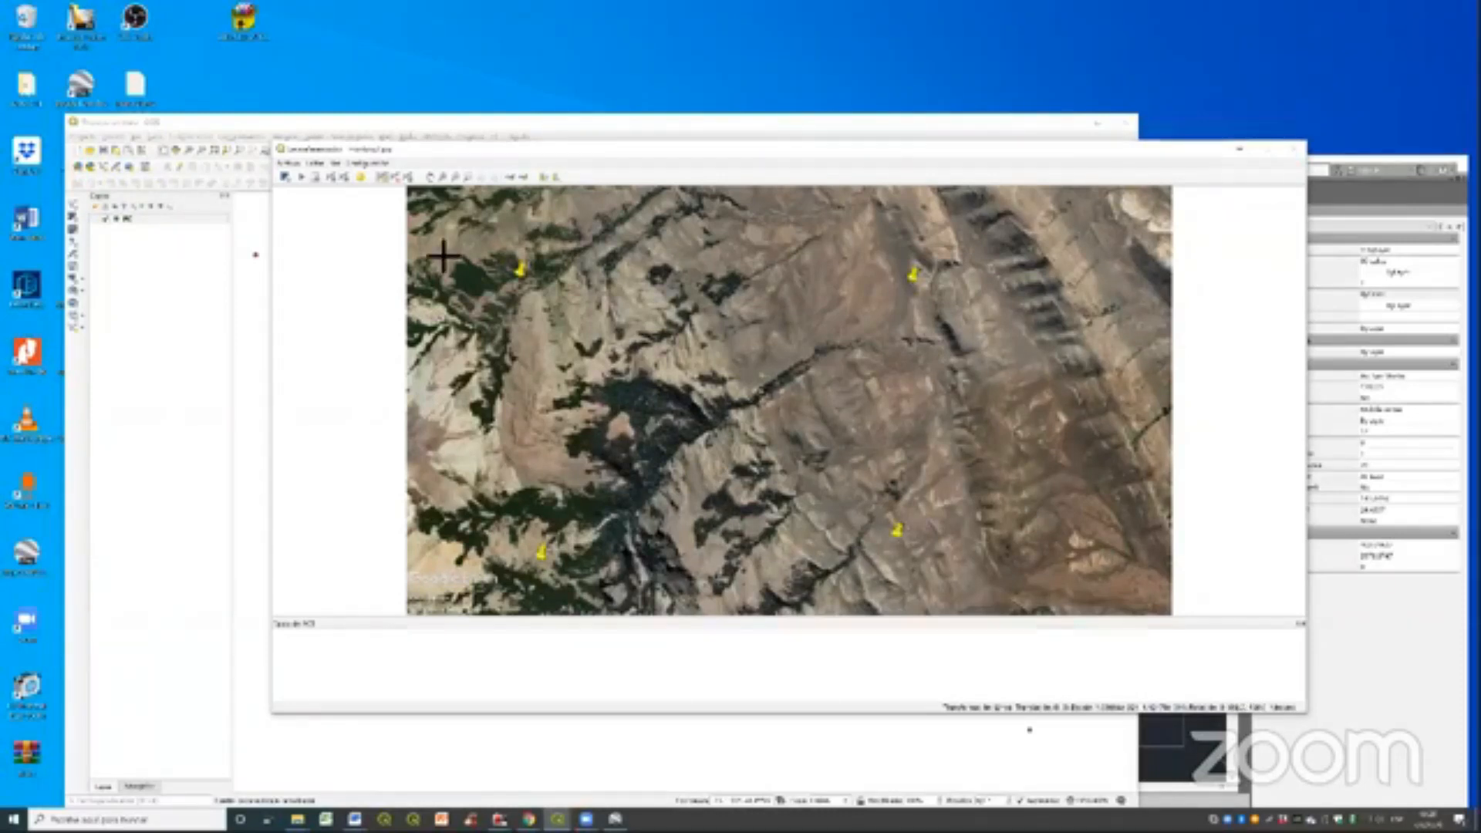
scroll(519, 273, "up", 1)
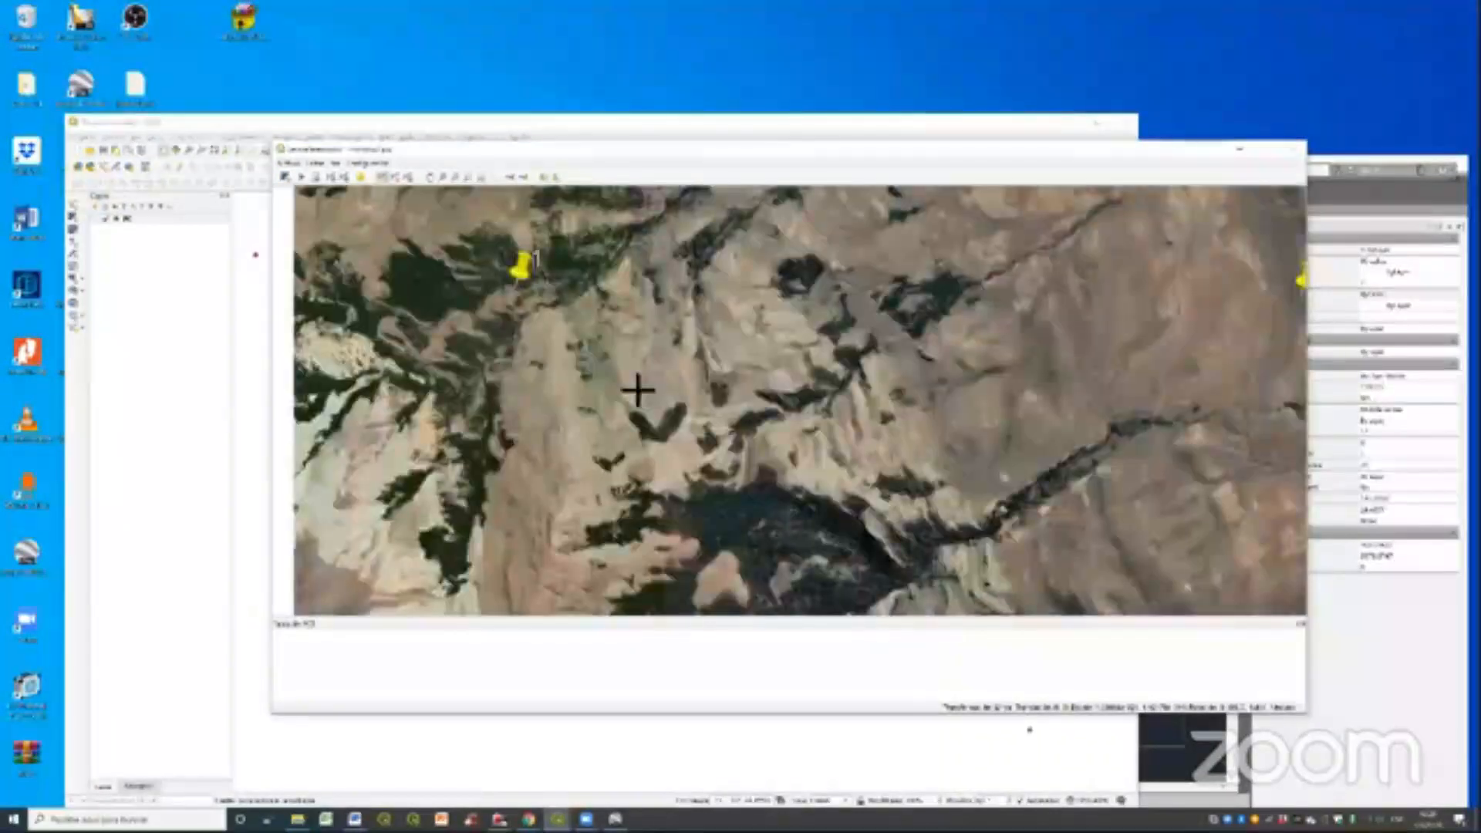
left_click(638, 391)
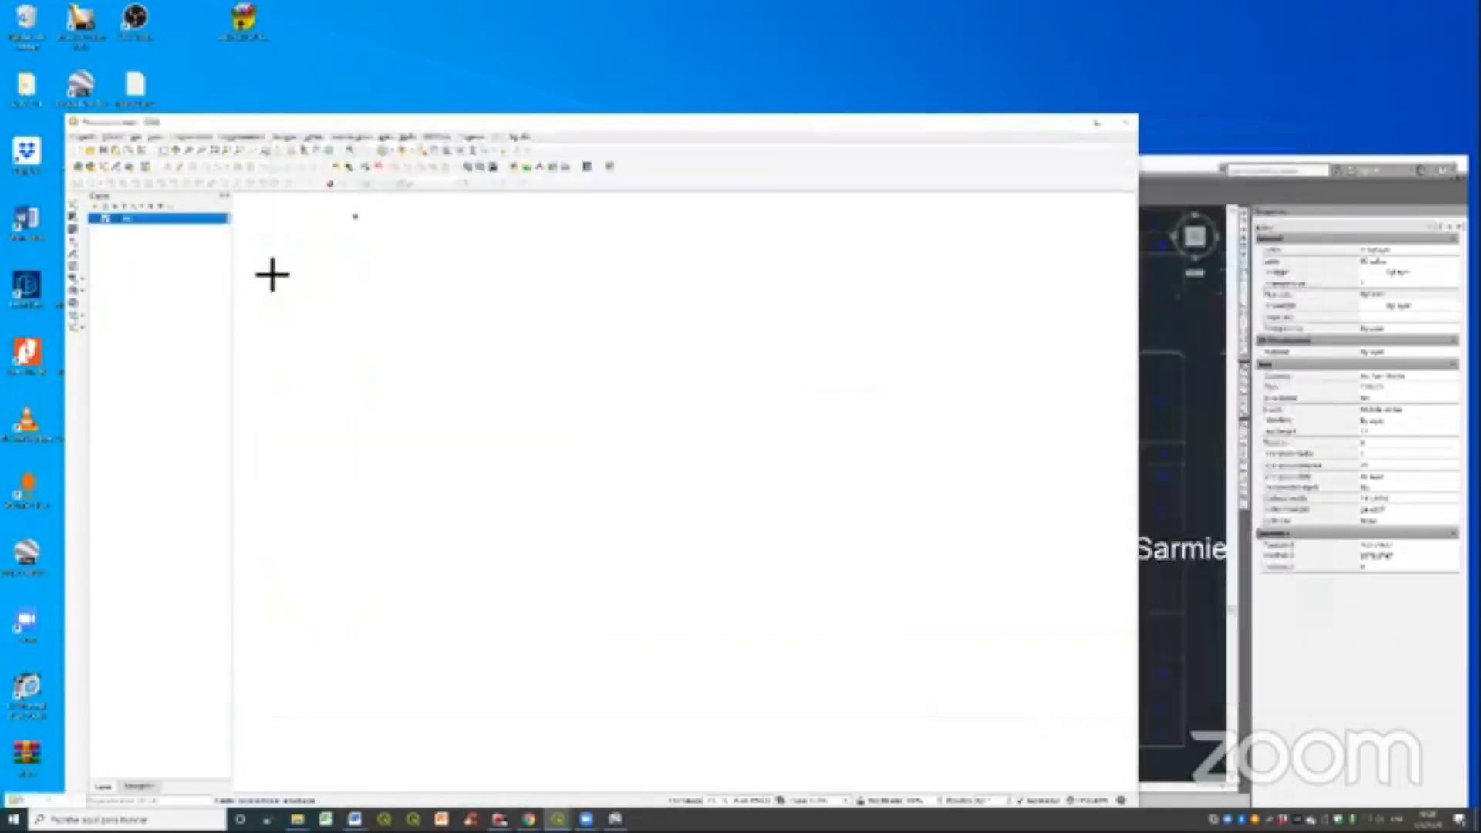
left_click(270, 274)
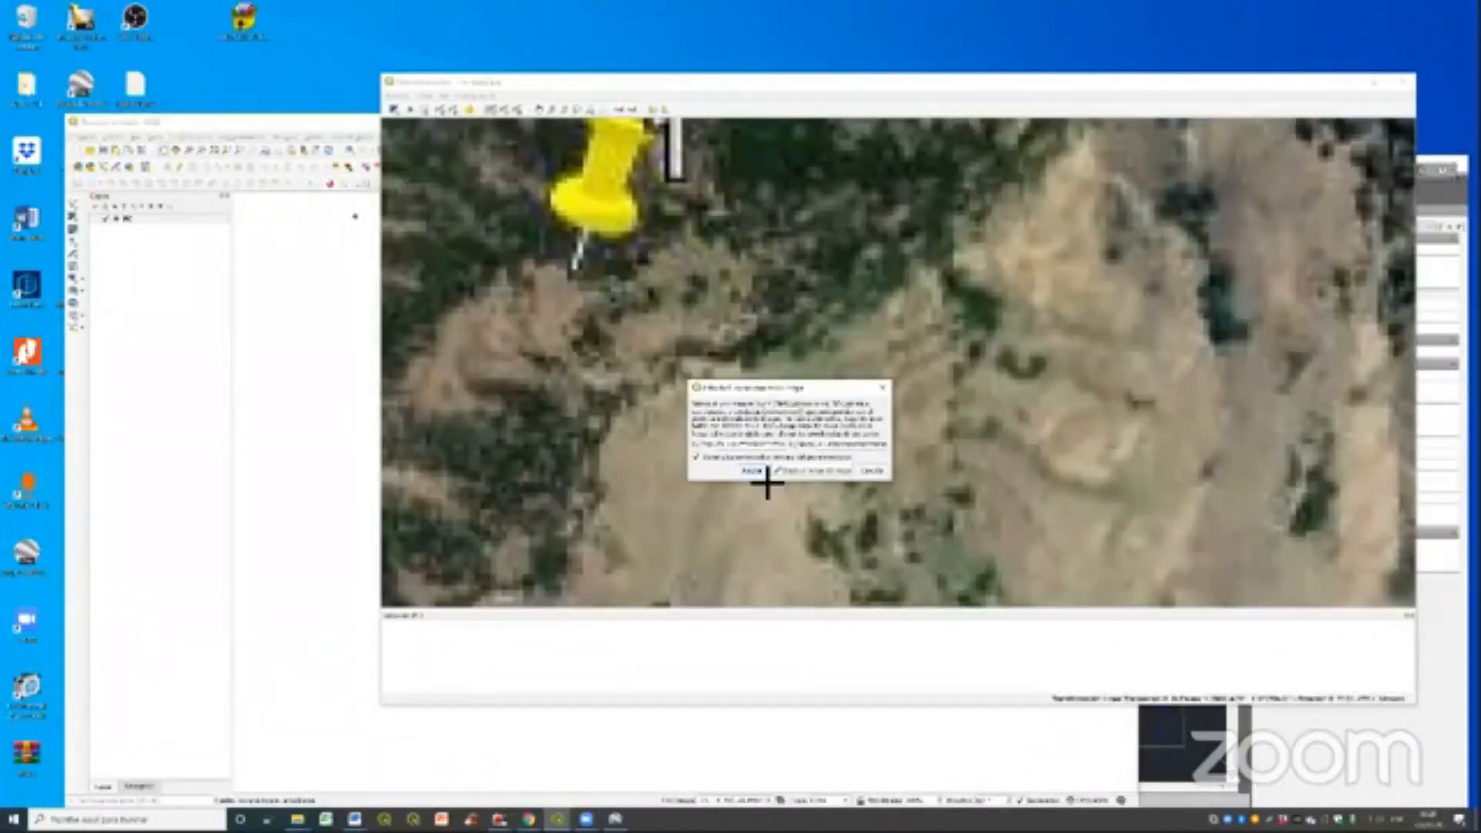
left_click(768, 482)
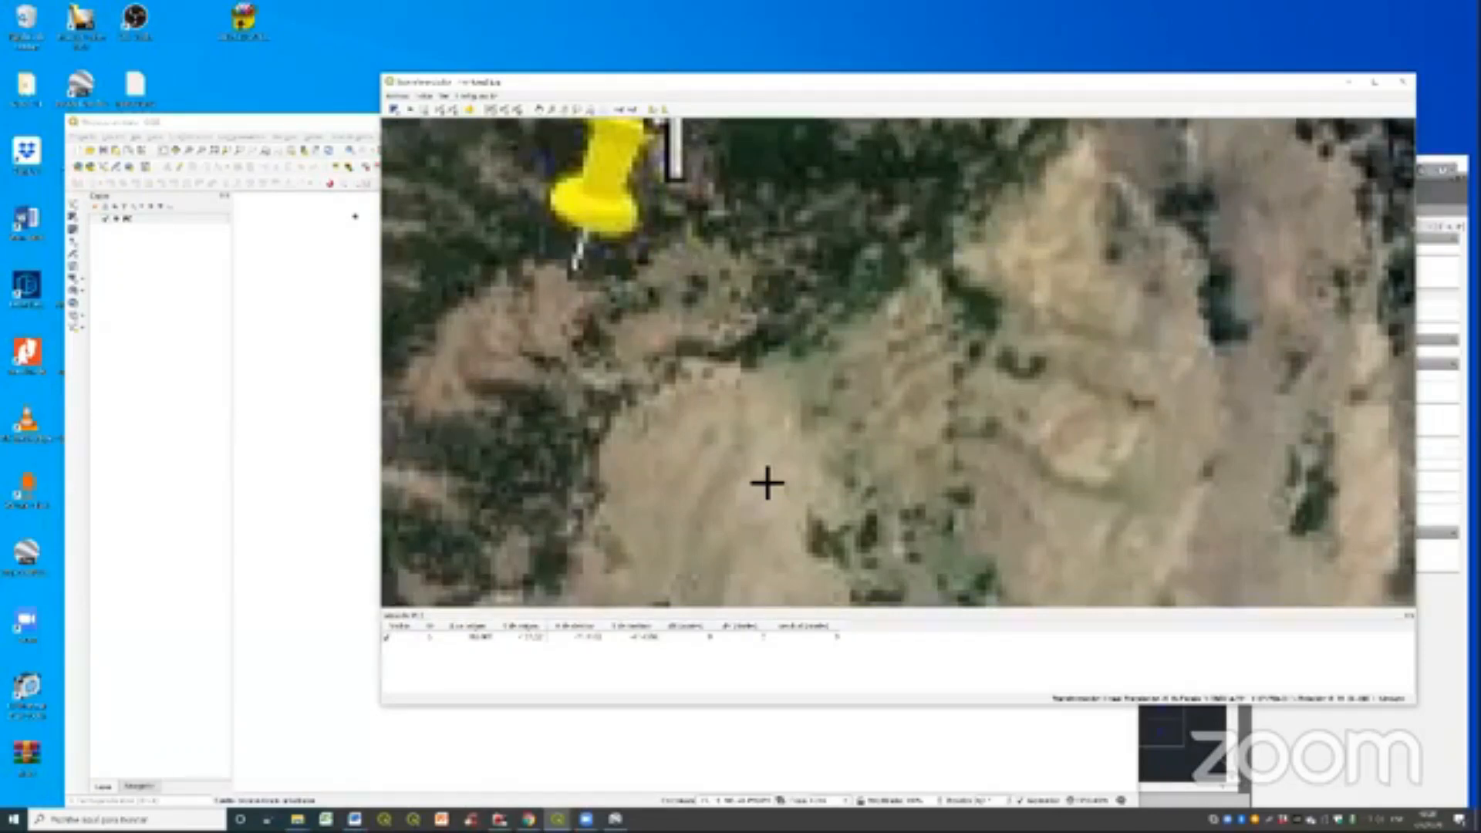
- Add a control point at the tip of placemark 2, taking its coordinates from the corresponding point on the map canvas
scroll(768, 482, "down", 3)
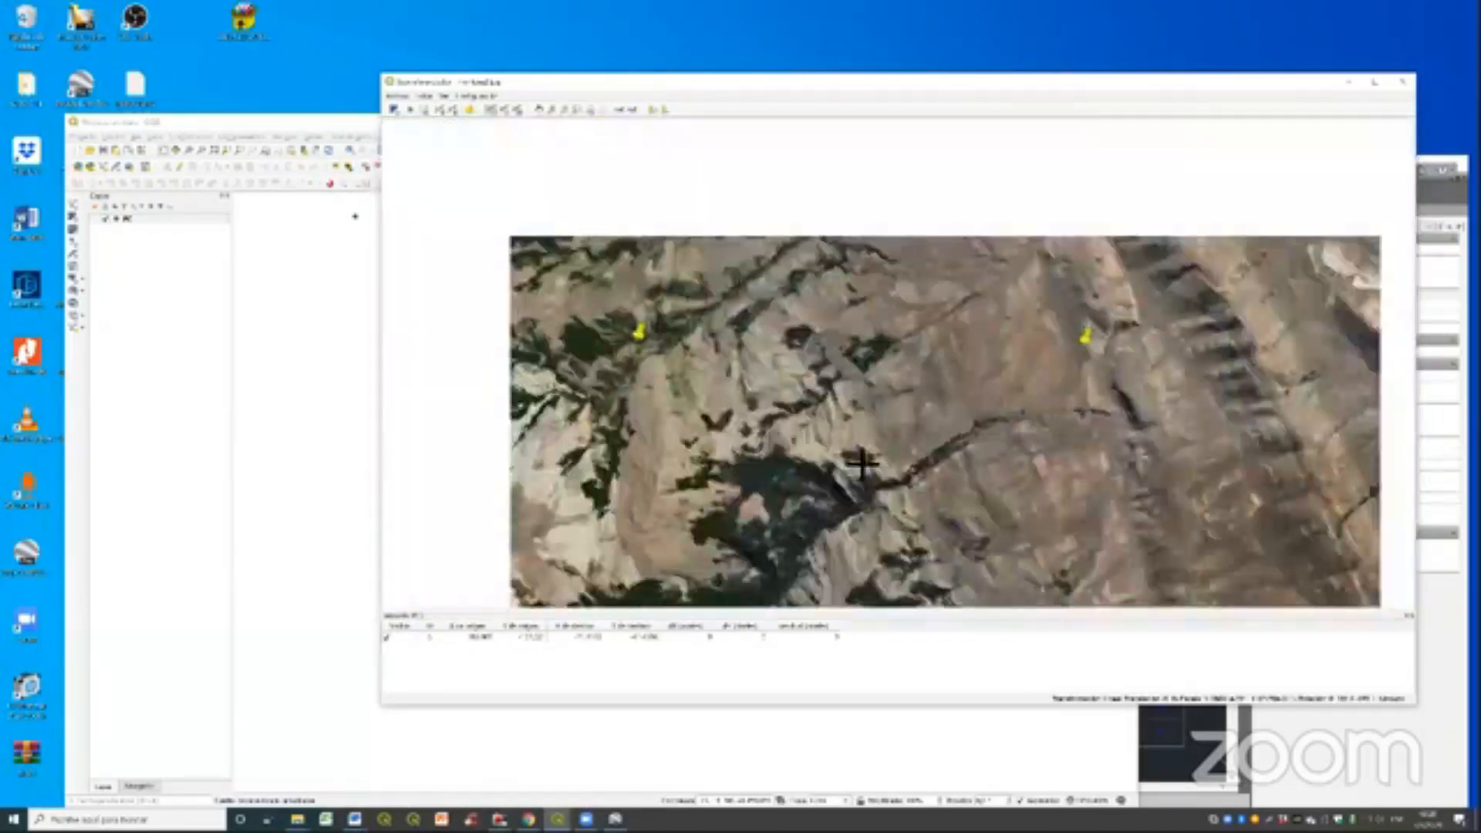
scroll(1011, 389, "up", 2)
left_click(1011, 389)
left_click(707, 404)
scroll(707, 405, "down", 4)
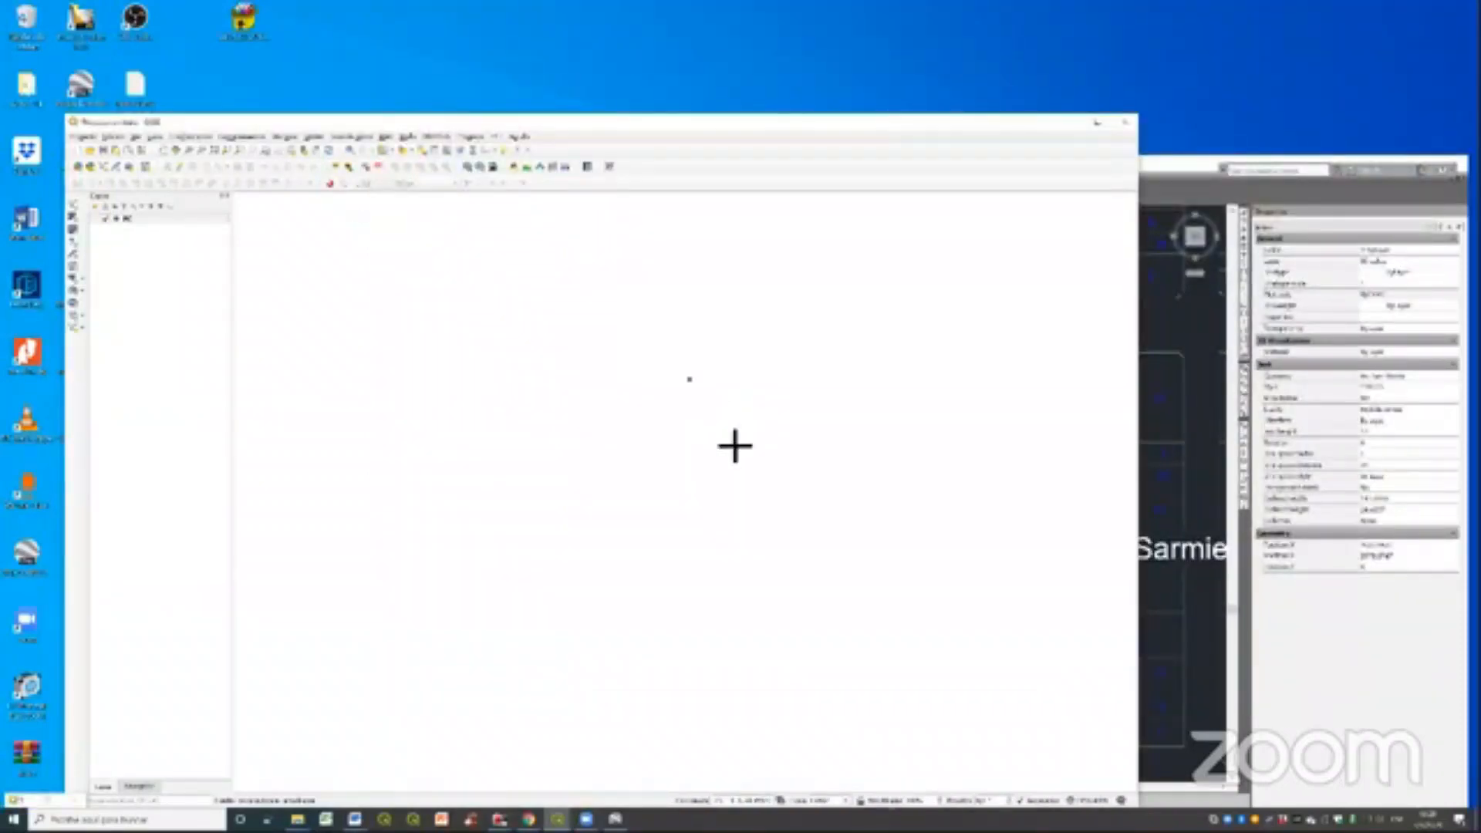
scroll(789, 447, "up", 3)
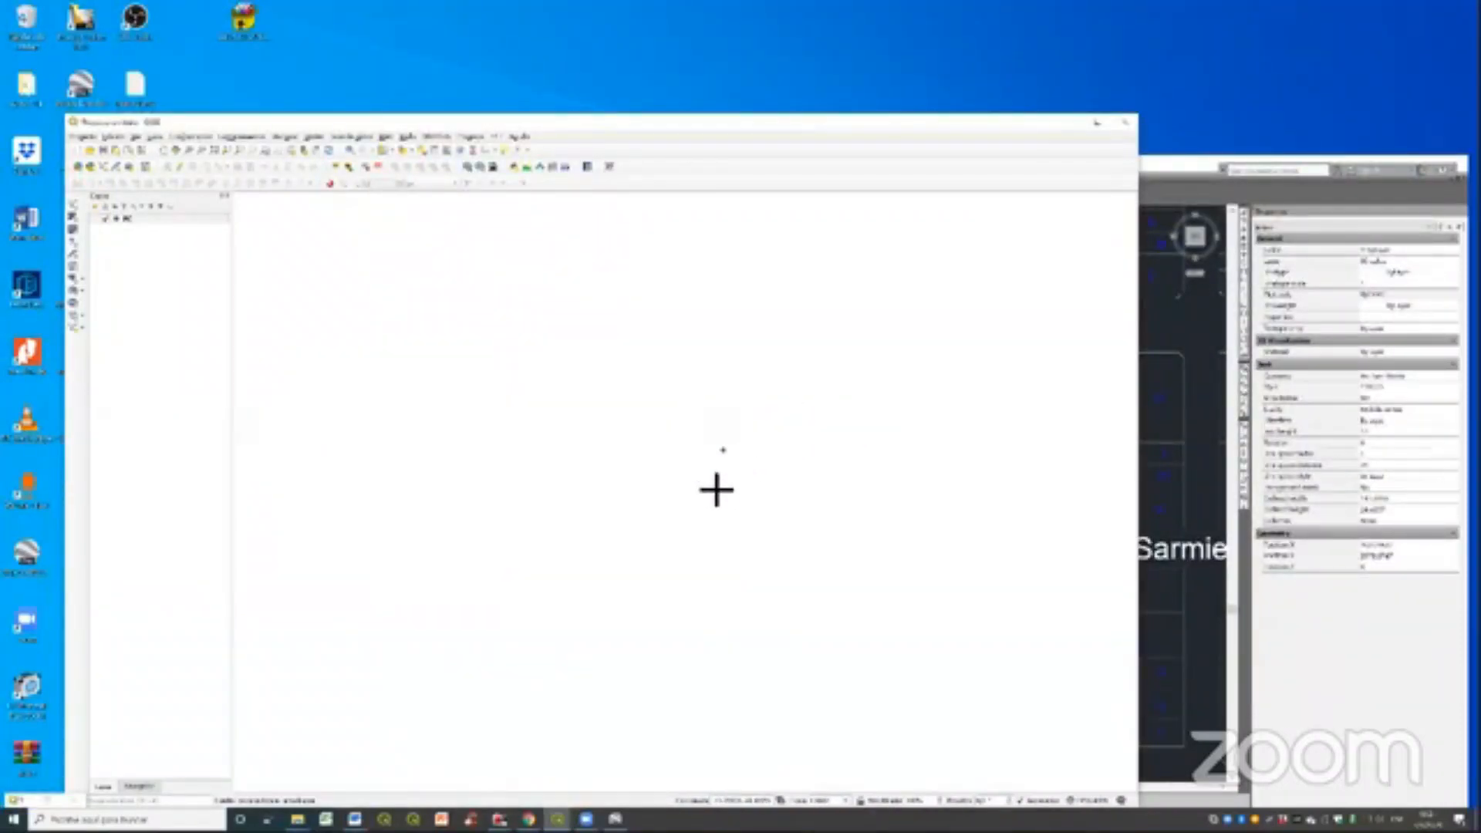
left_click(742, 473)
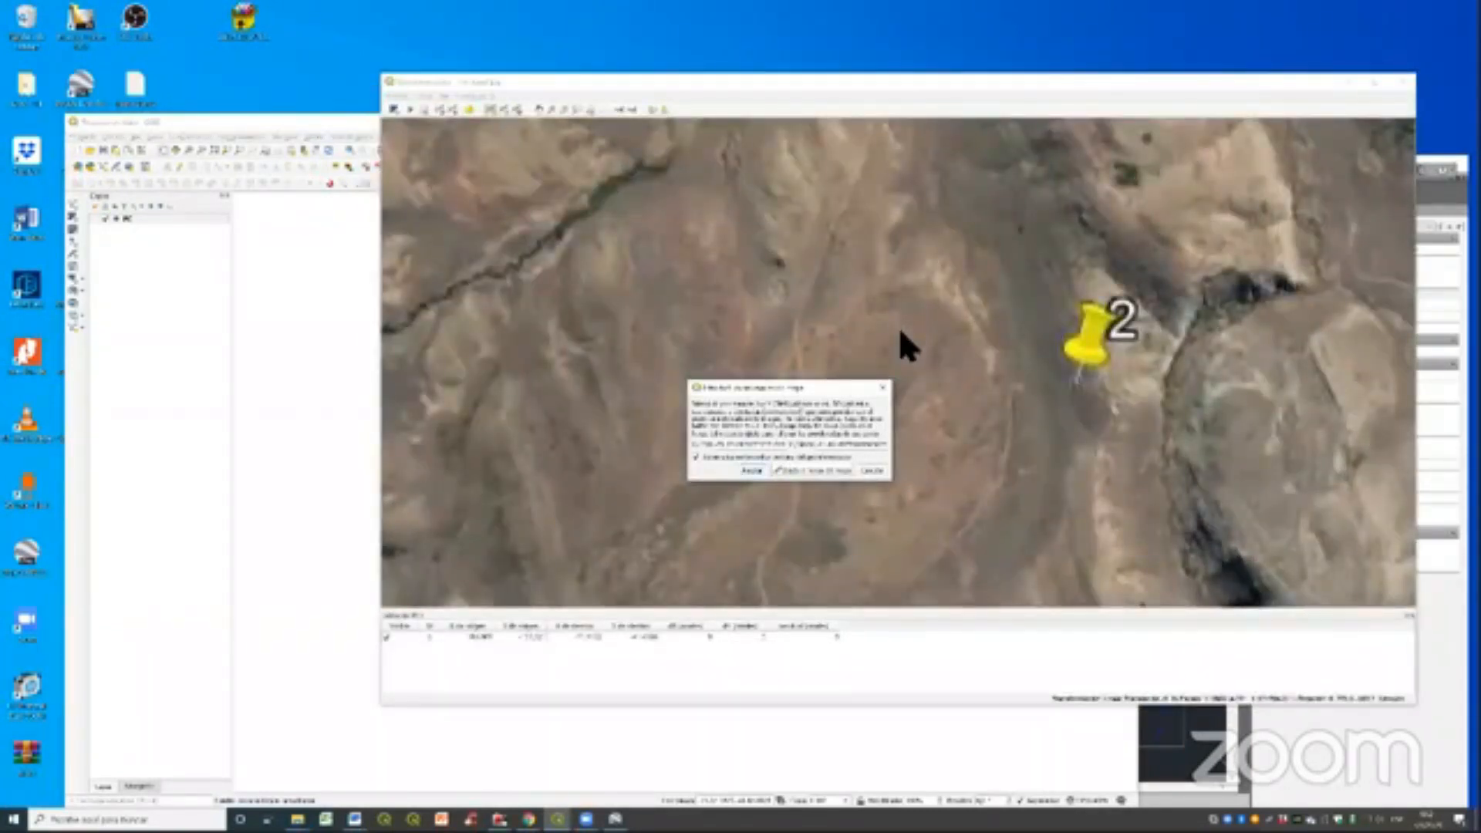
key("Return")
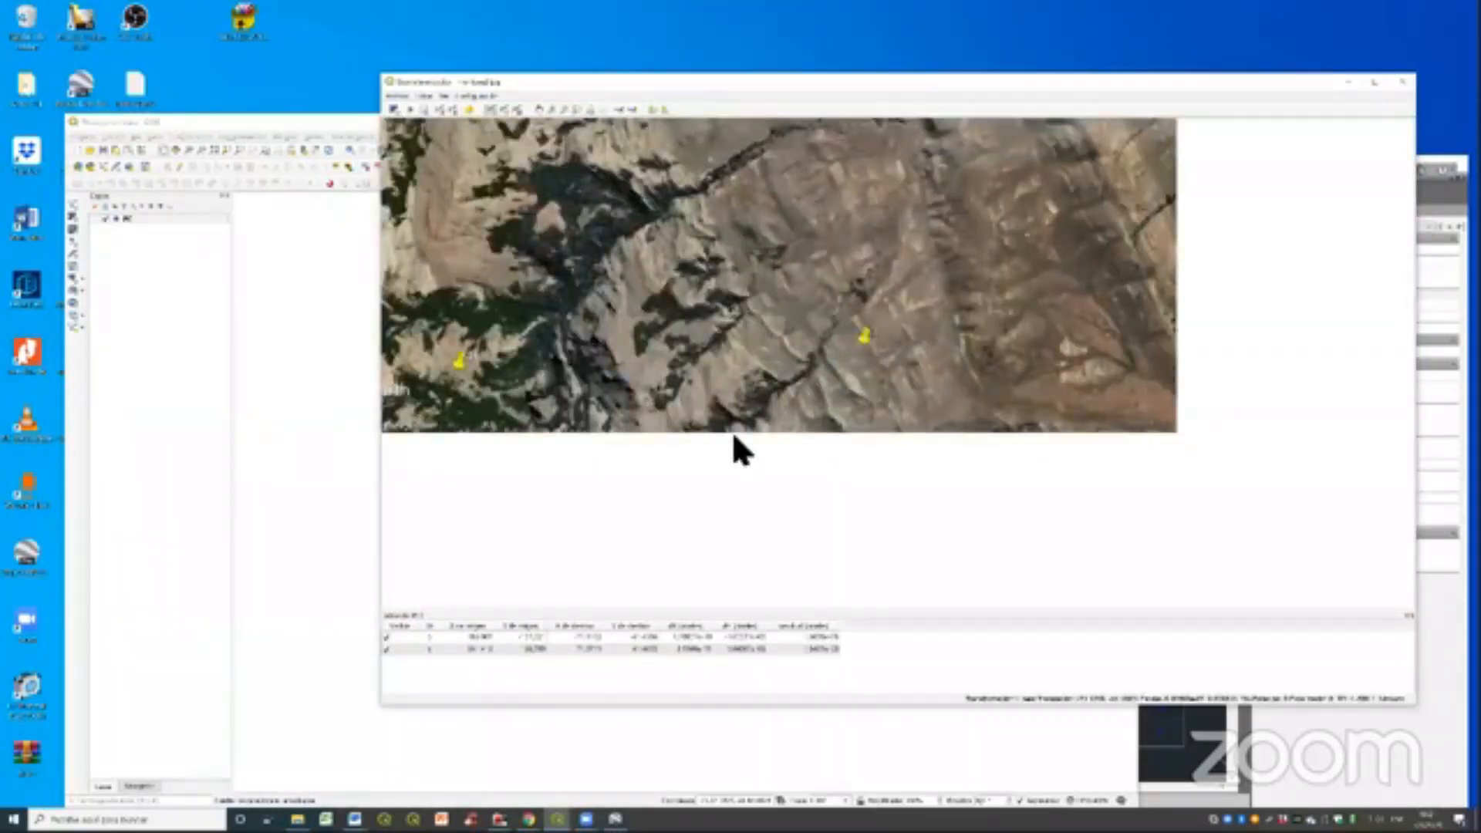
- Add a control point at the tip of placemark 3 and link it to its matching point on the map canvas
scroll(733, 436, "up", 3)
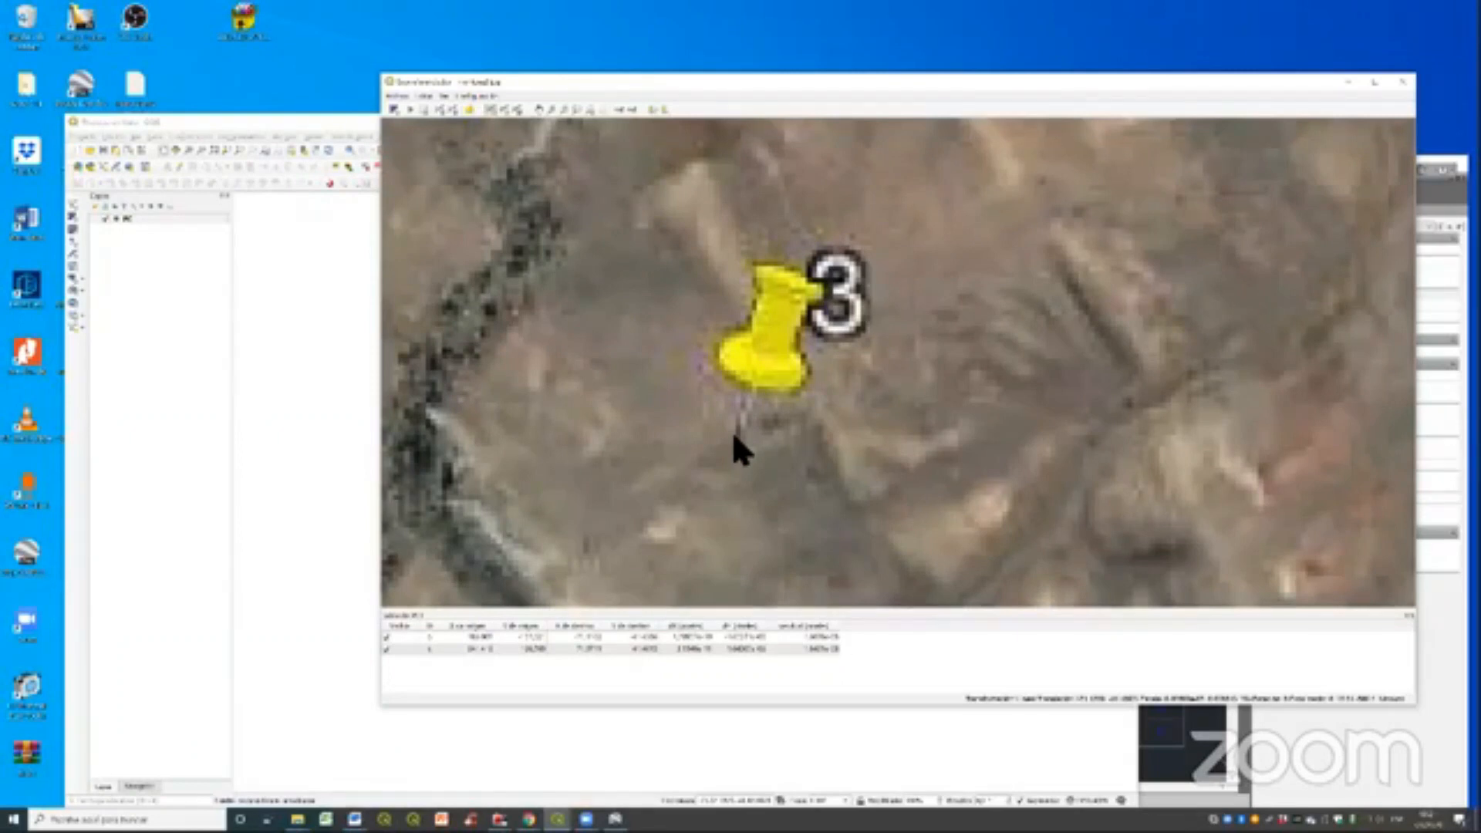
left_click(732, 433)
left_click(798, 473)
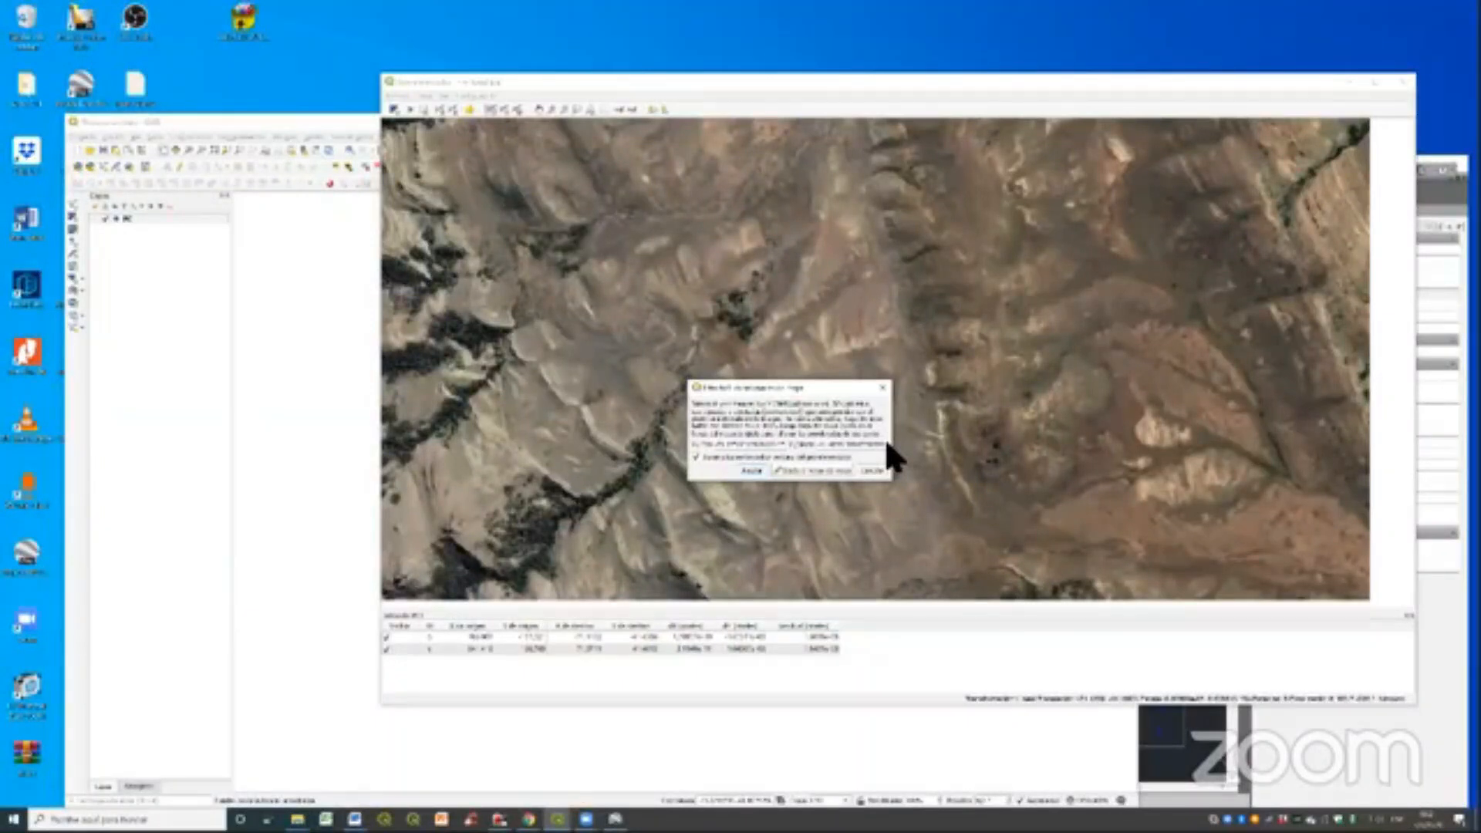
key("Return")
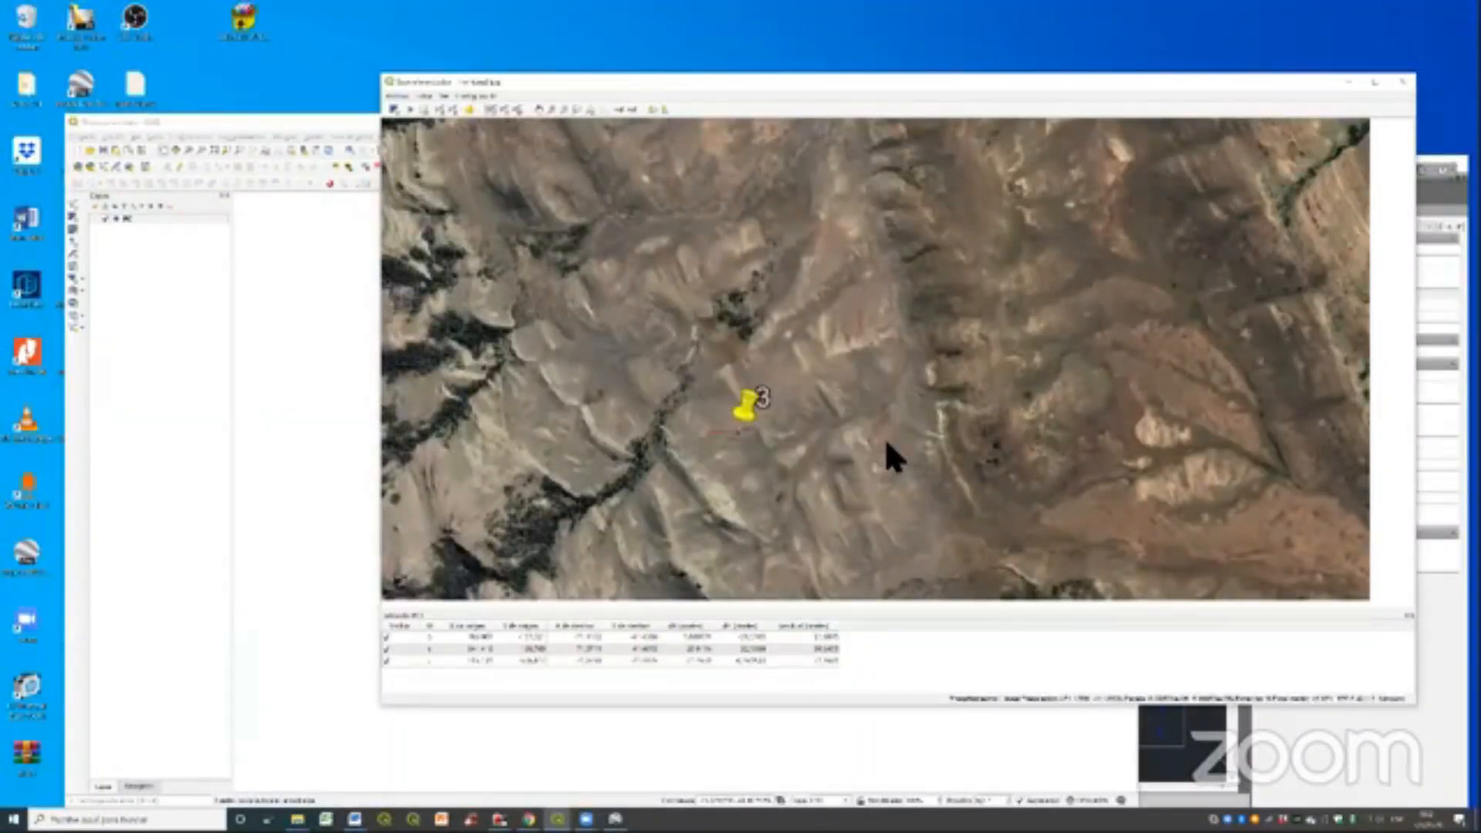
- Add the fourth control point at the remaining placemark, linked to its matching map canvas point, and show the whole image
scroll(885, 437, "down", 1)
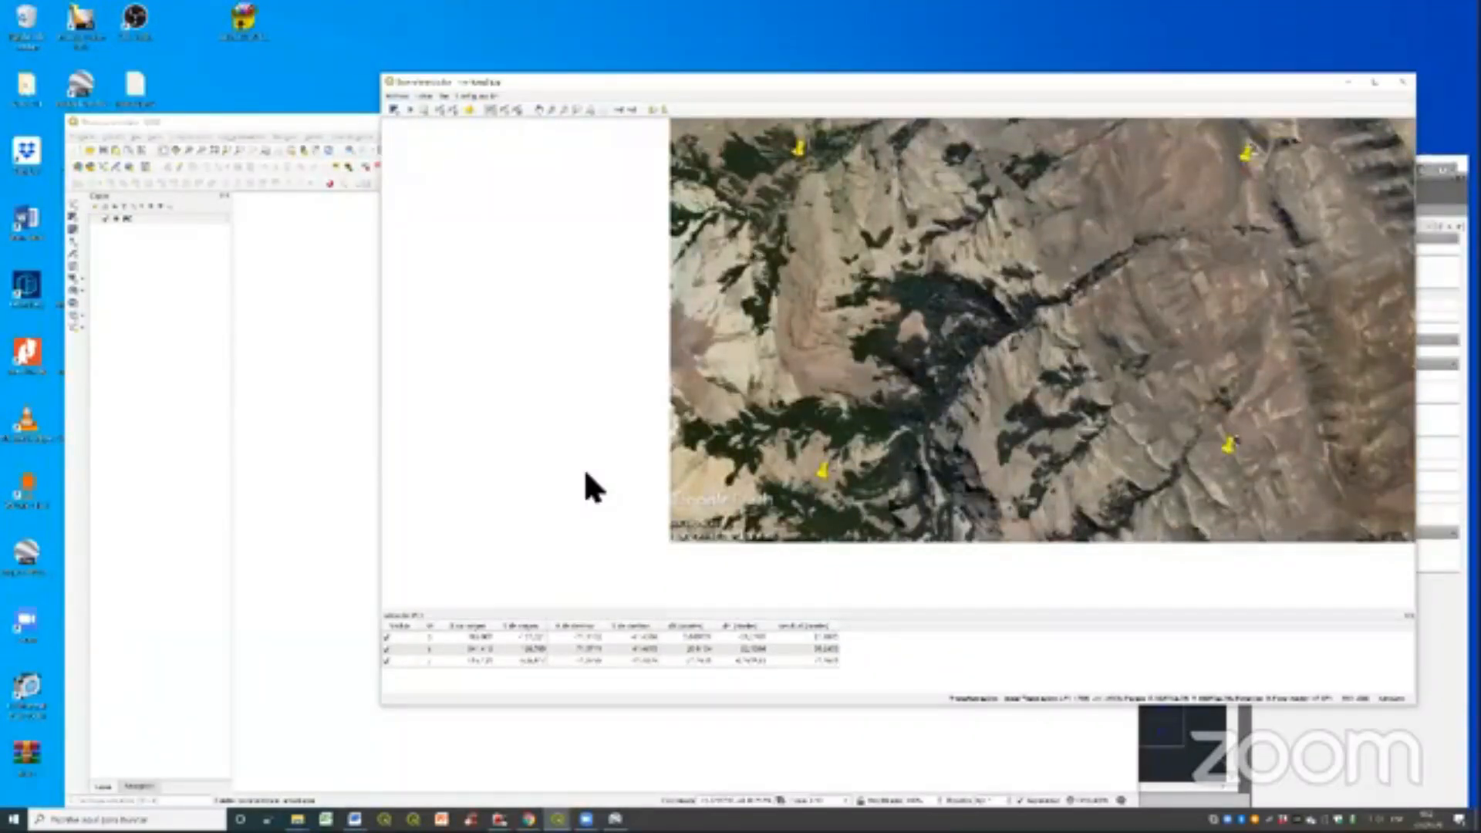
scroll(816, 467, "up", 2)
left_click(465, 440)
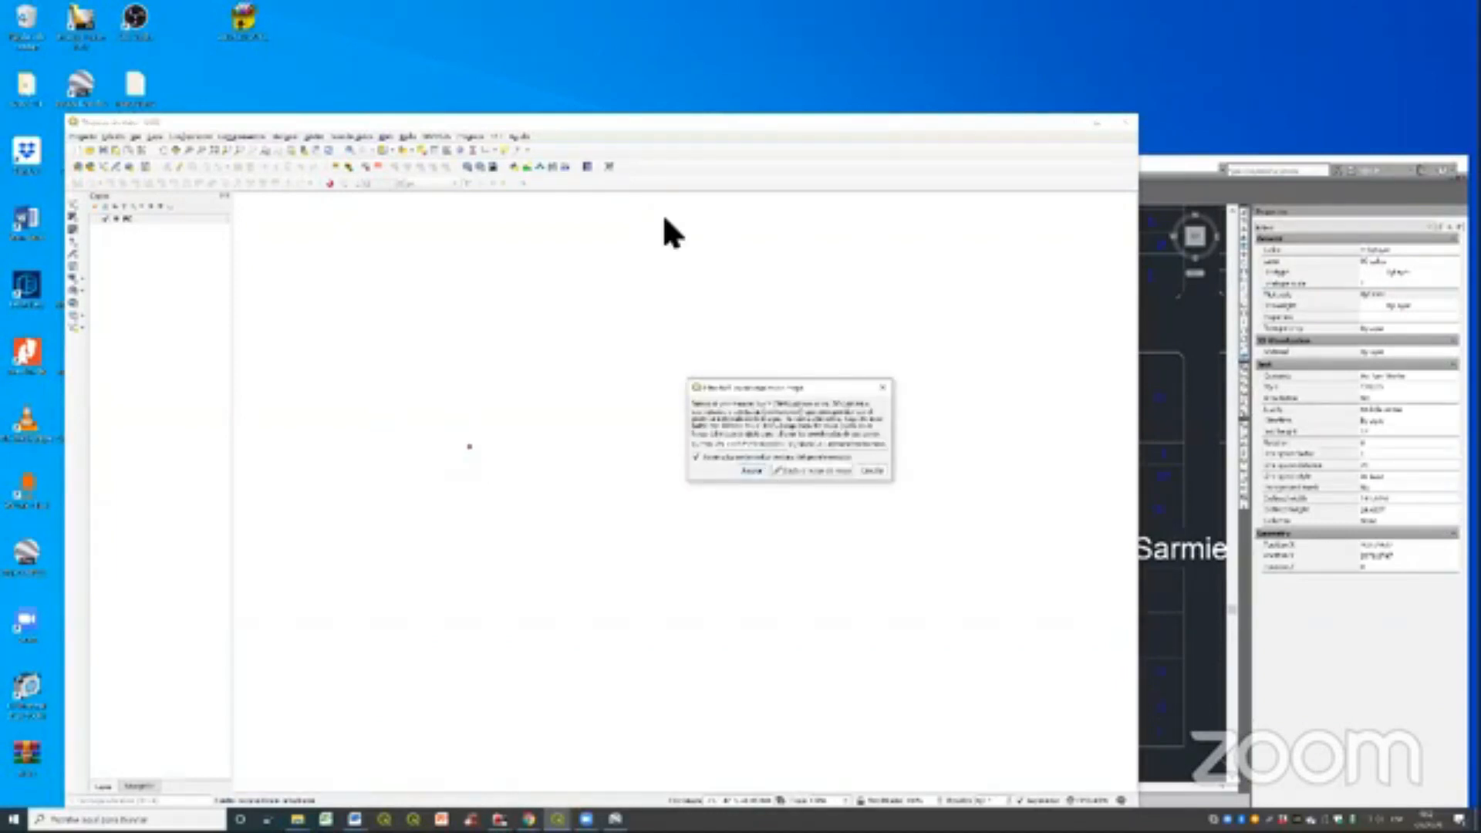
scroll(680, 310, "down", 5)
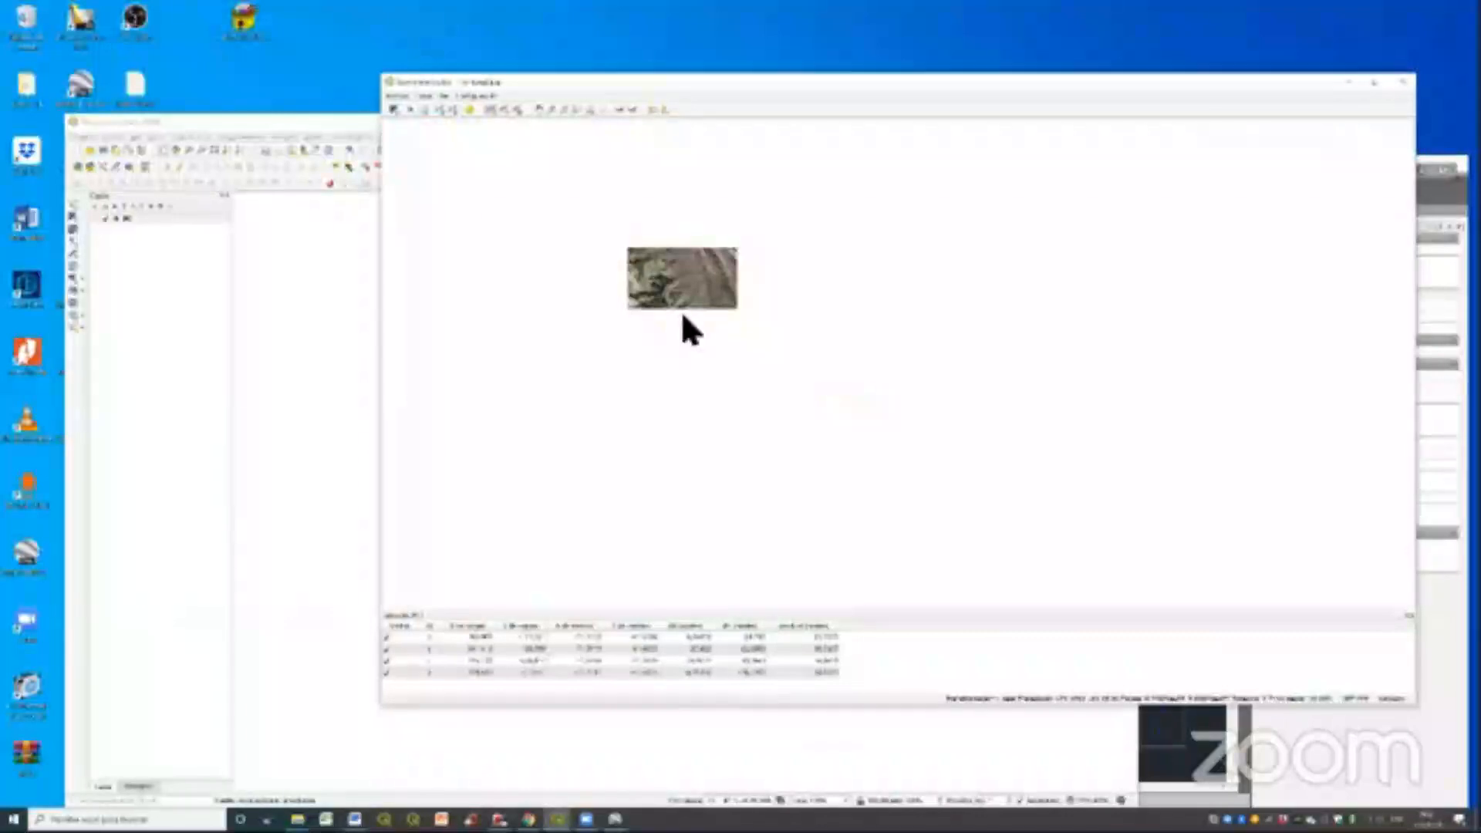
scroll(646, 493, "up", 3)
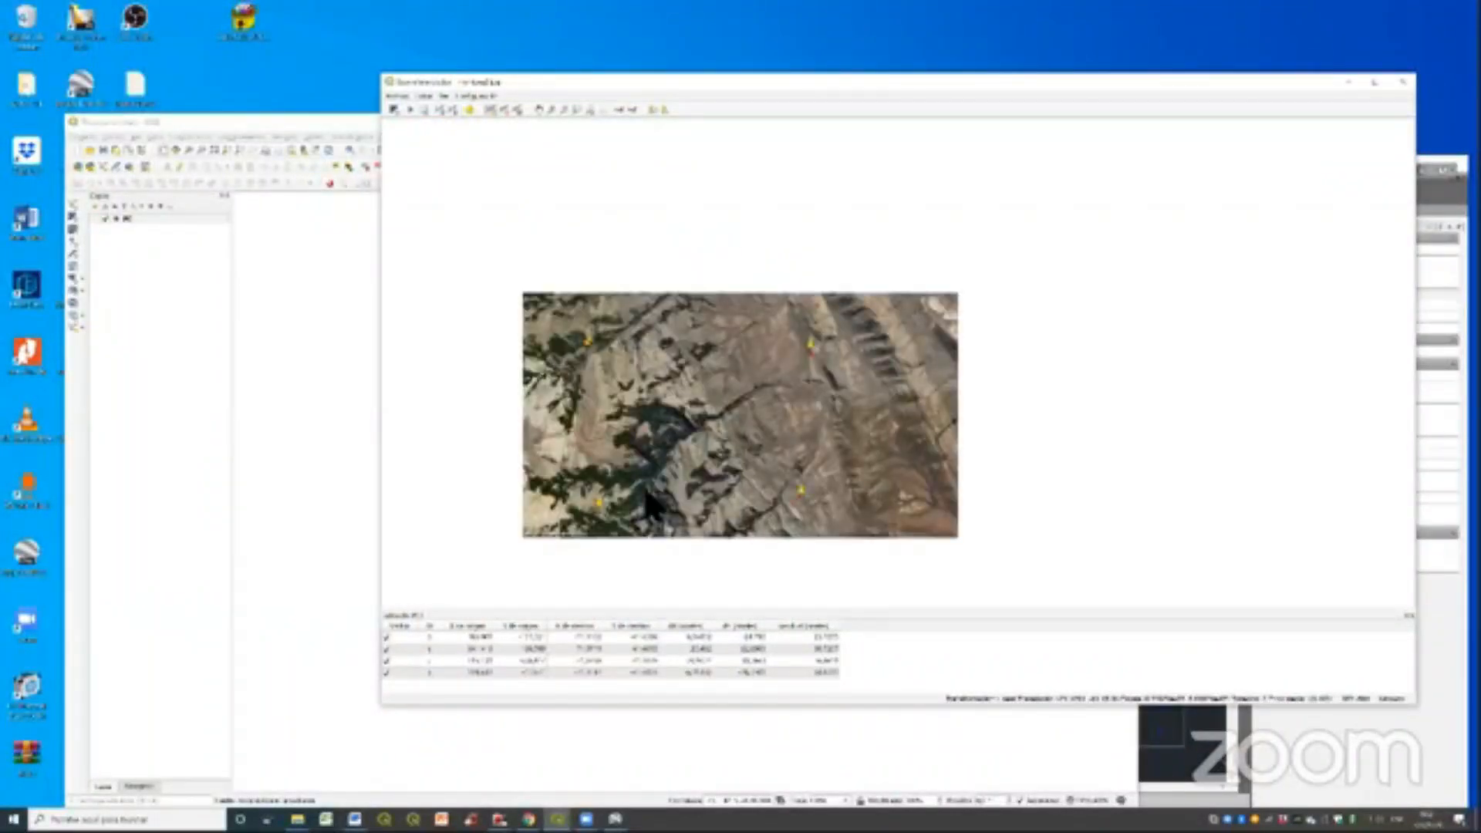
scroll(652, 509, "up", 1)
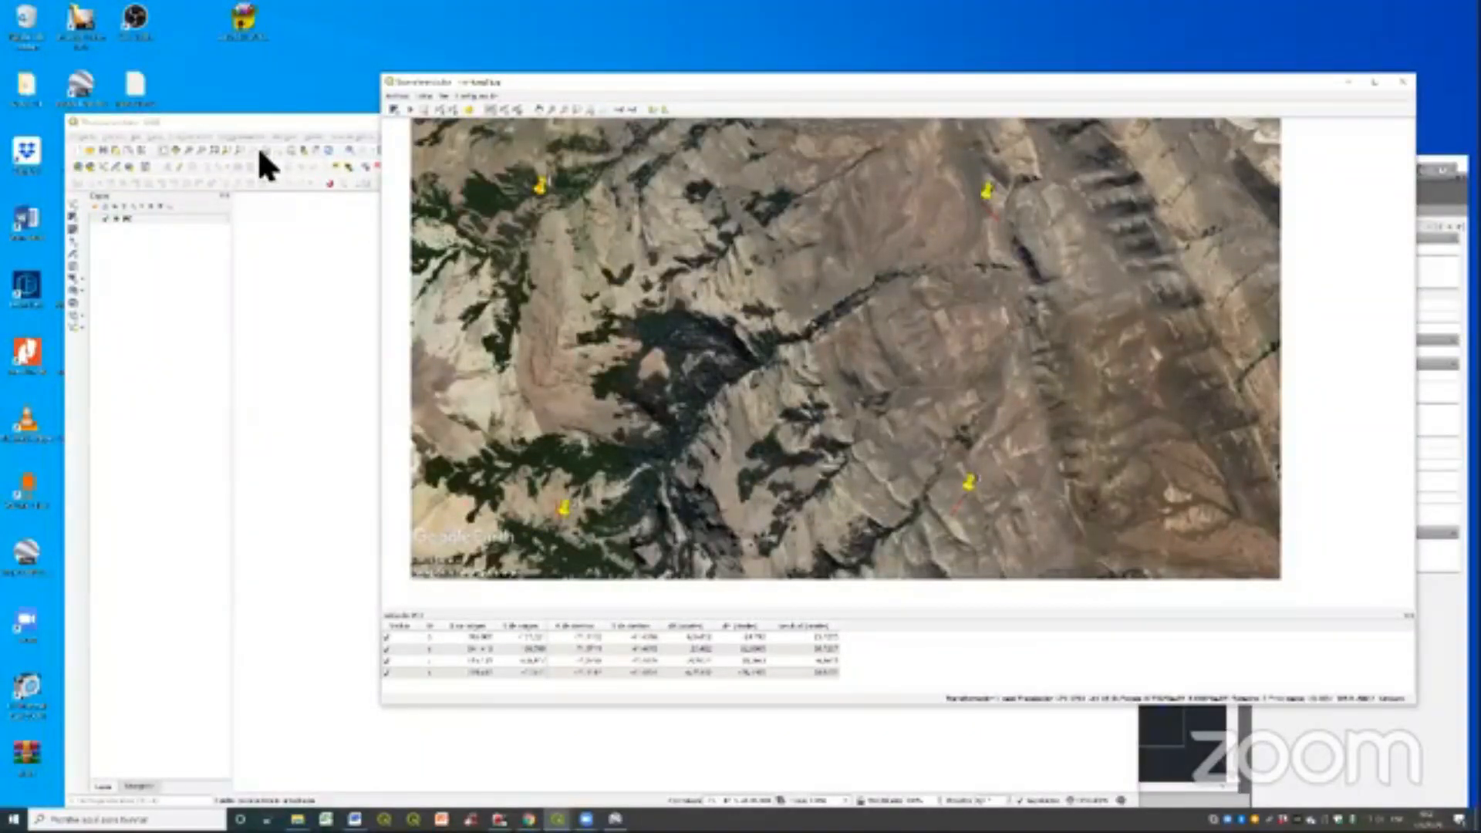
- Start the georeferencing with the four control points and minimise the Georeferencer to uncover the QGIS map canvas
left_click(411, 110)
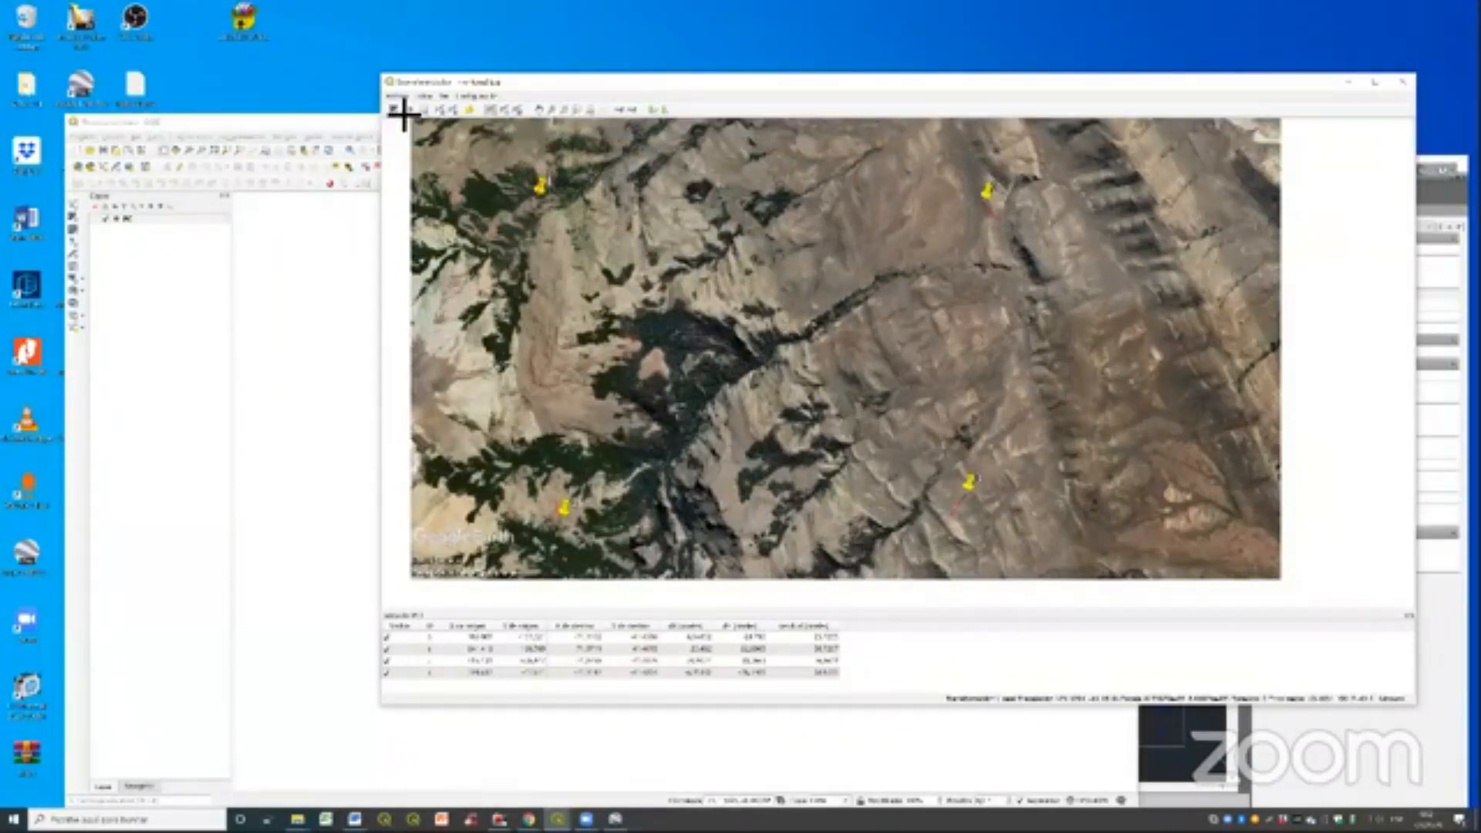
left_click(337, 140)
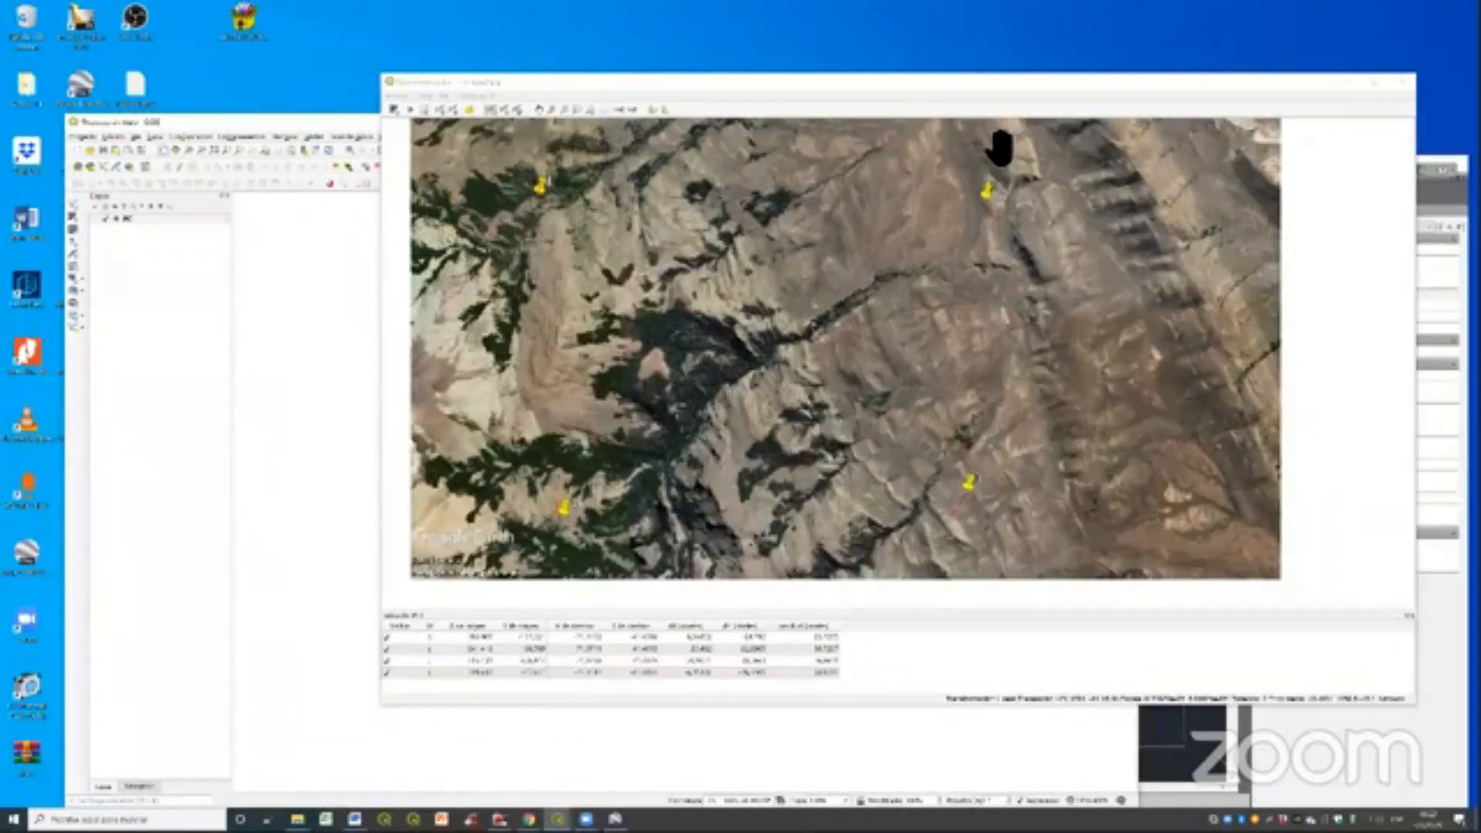
left_click_drag(1000, 82, 694, 78)
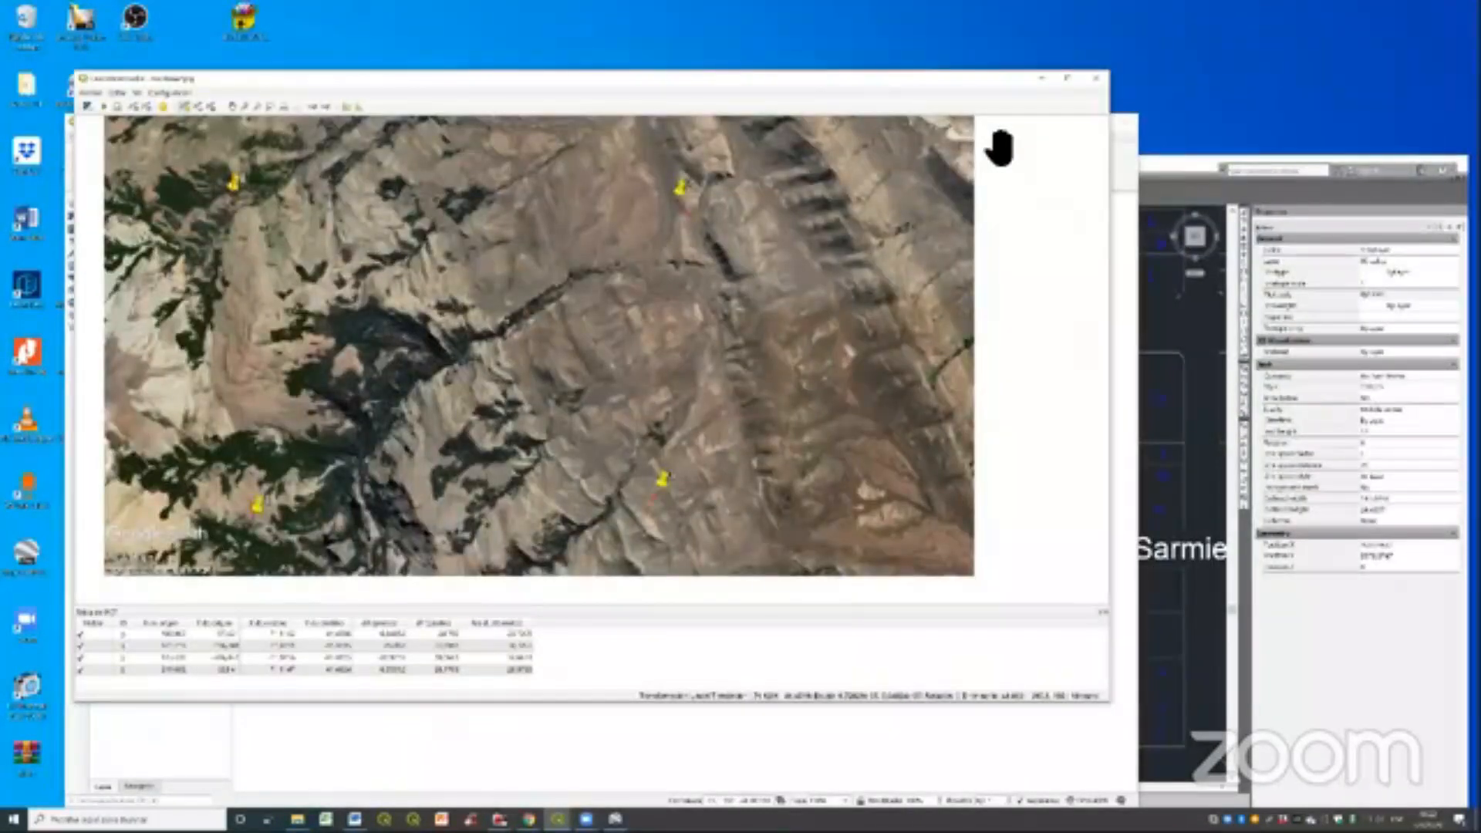
left_click(1041, 78)
left_click(74, 218)
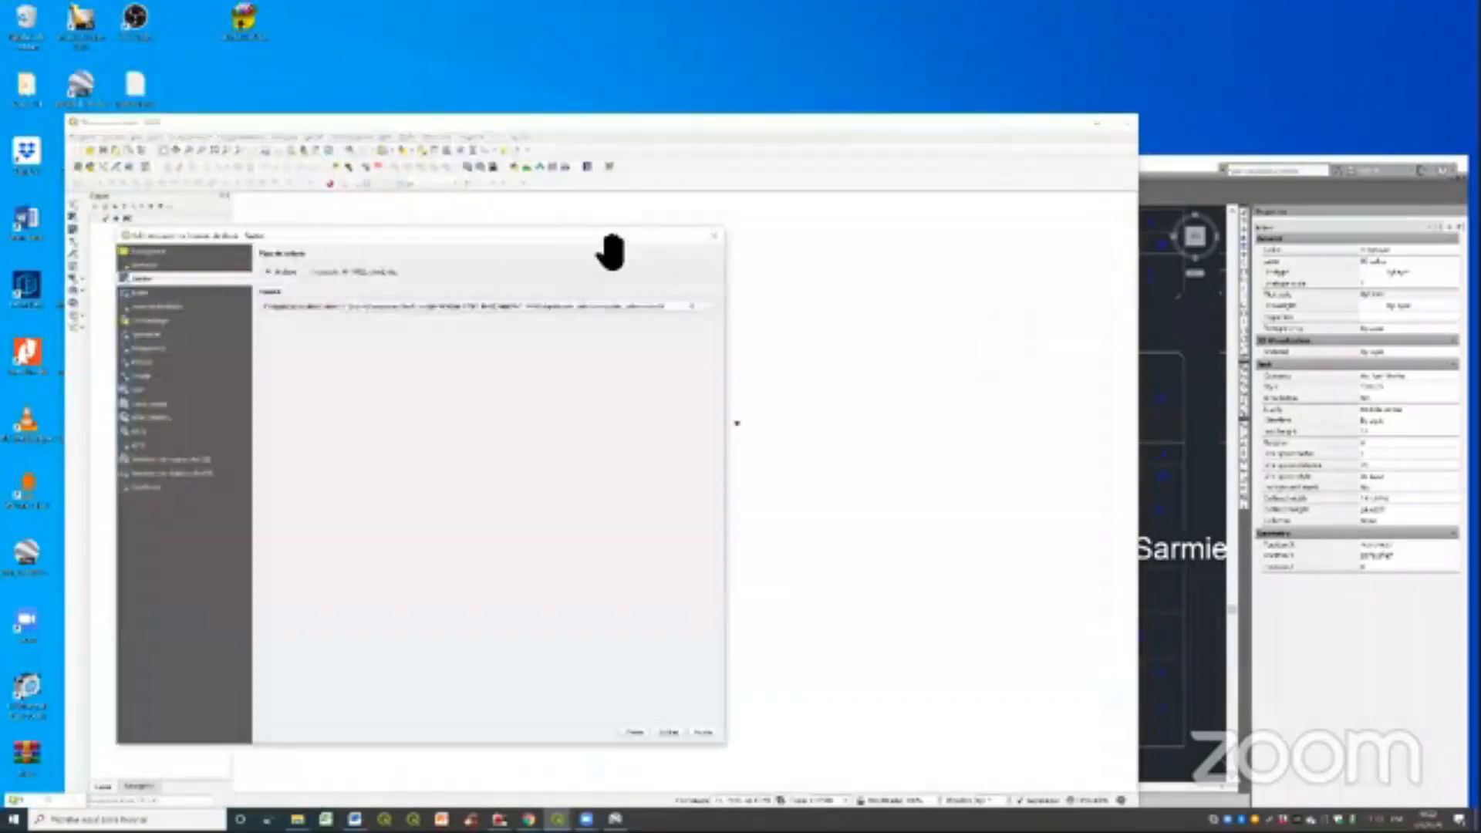
left_click_drag(611, 238, 625, 241)
left_click(731, 238)
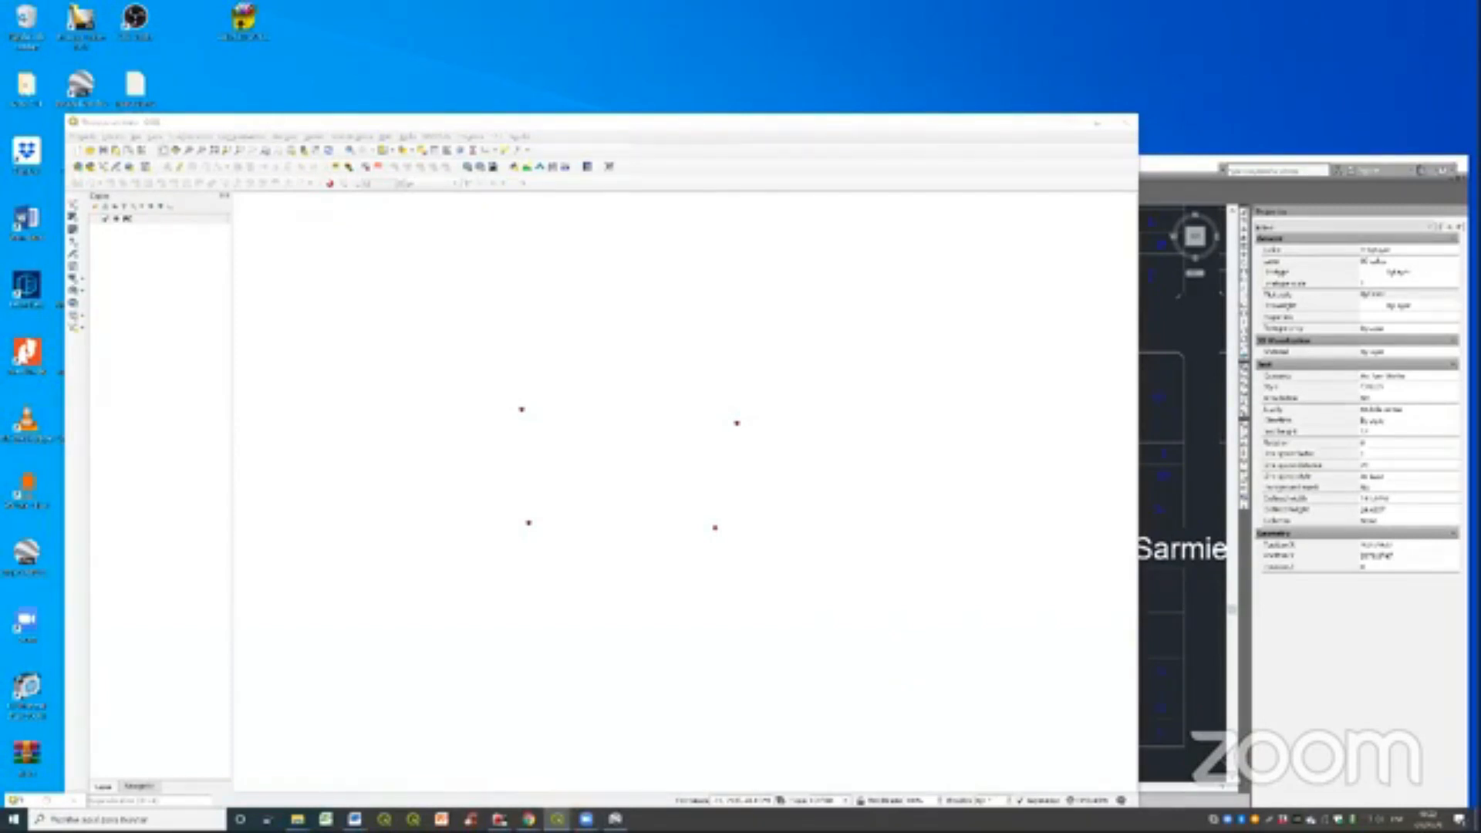
- Bring up the Georeferencer from the raster tools and arrange its window beside the main map canvas window
mouse_move(558, 819)
left_click(613, 760)
left_click(1257, 88)
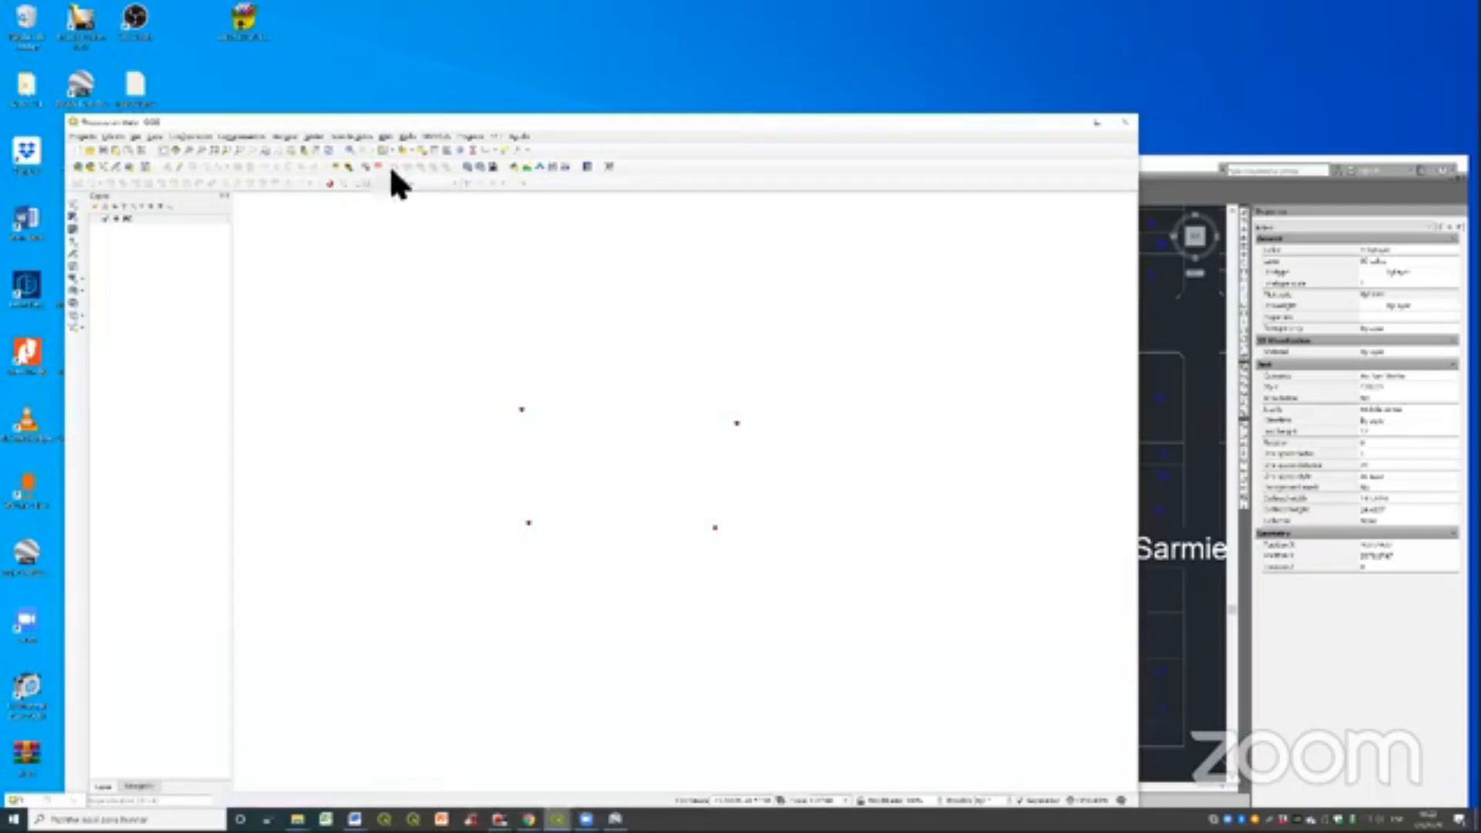
left_click(313, 136)
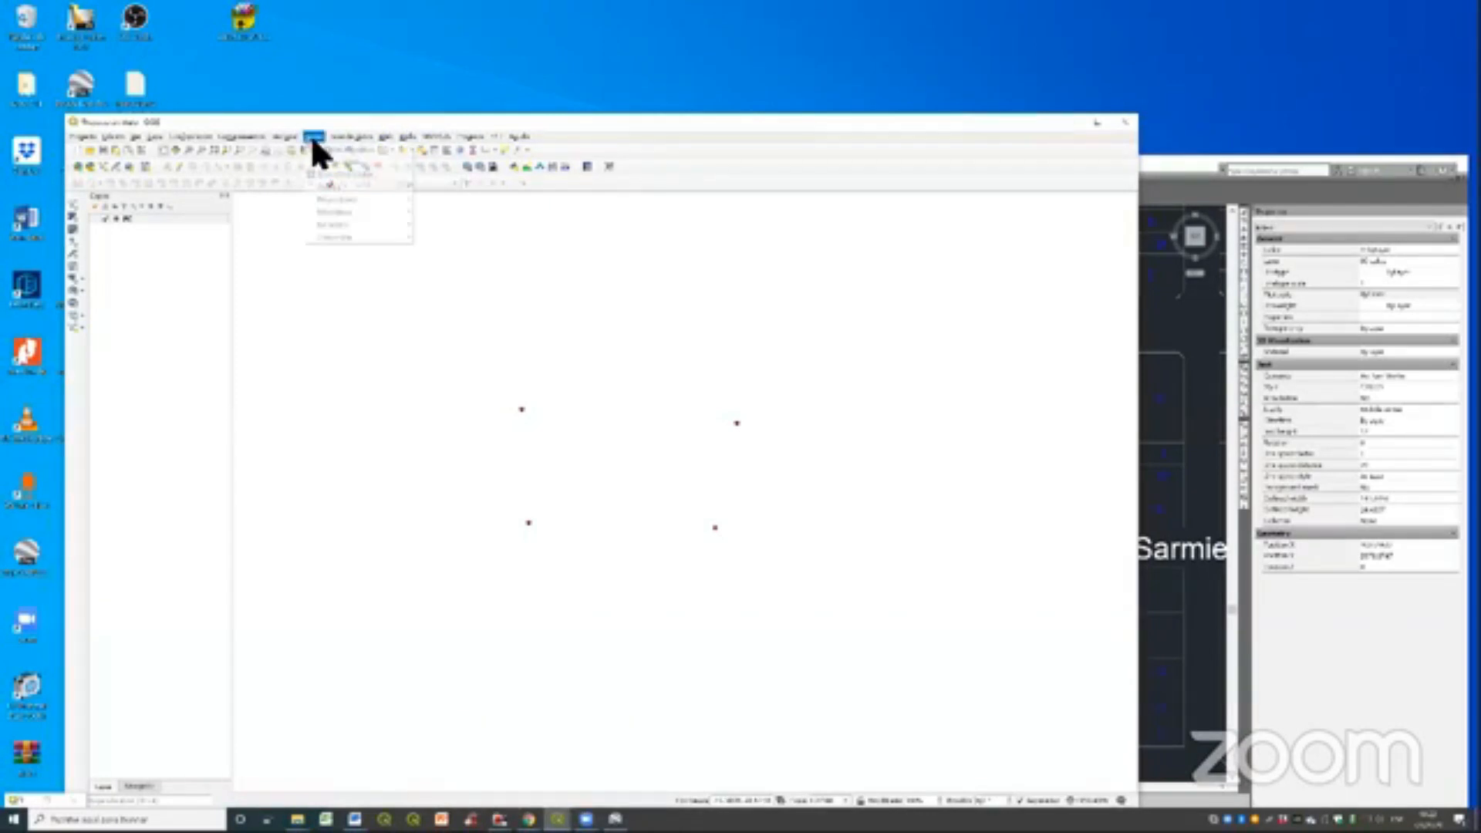
left_click(322, 173)
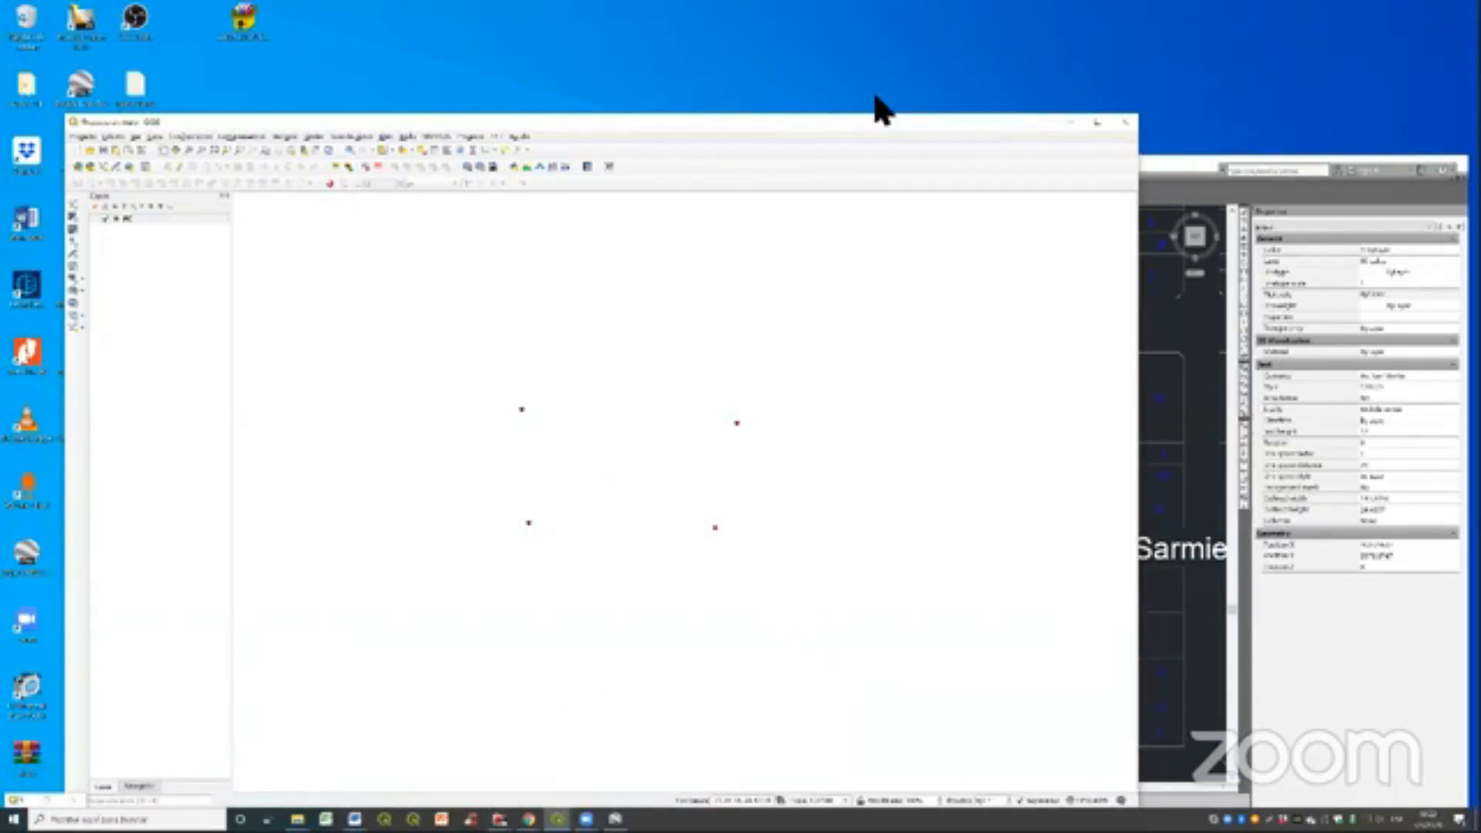
left_click_drag(876, 120, 1040, 56)
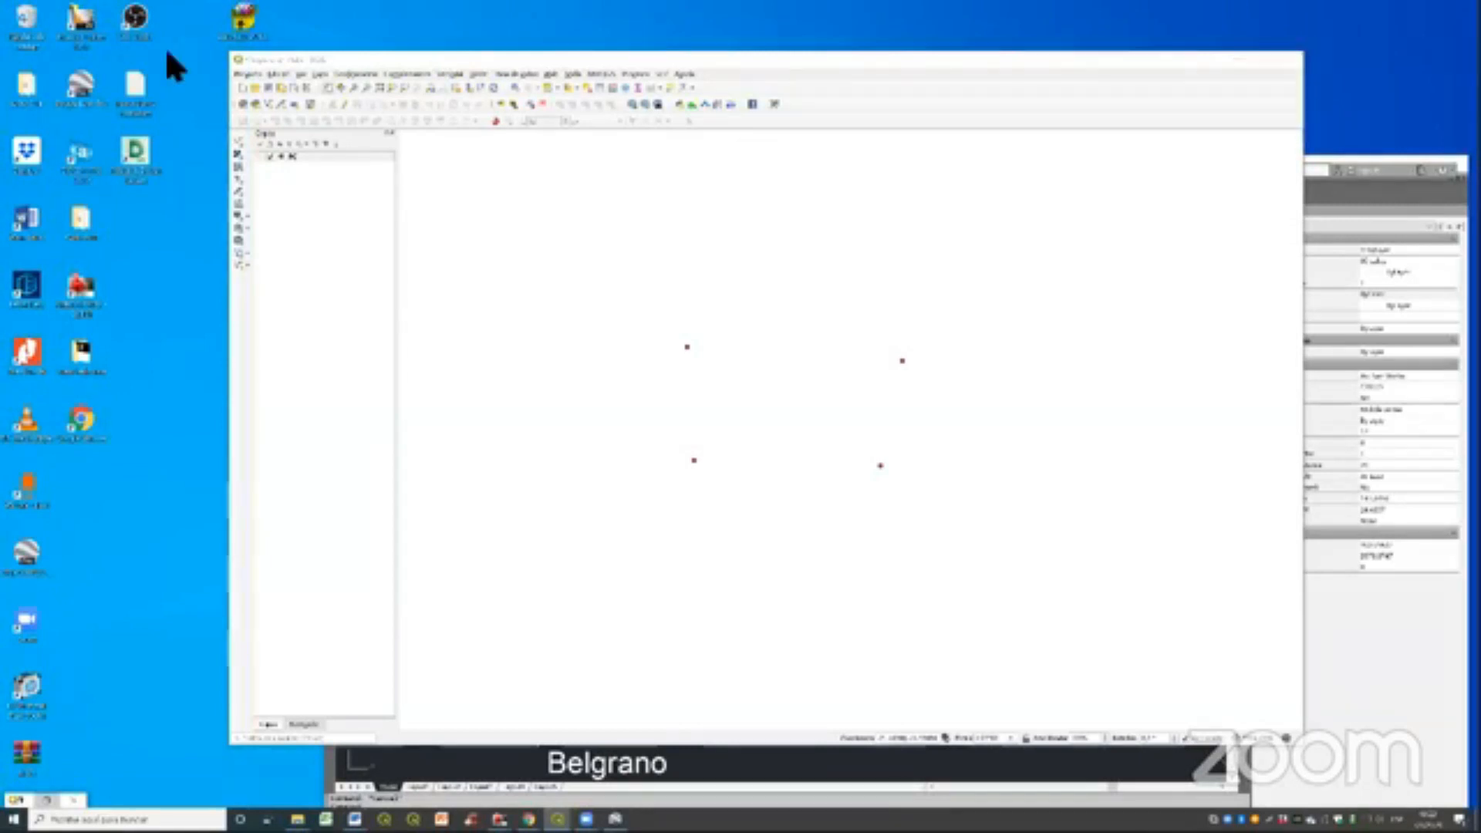
key("alt+Tab")
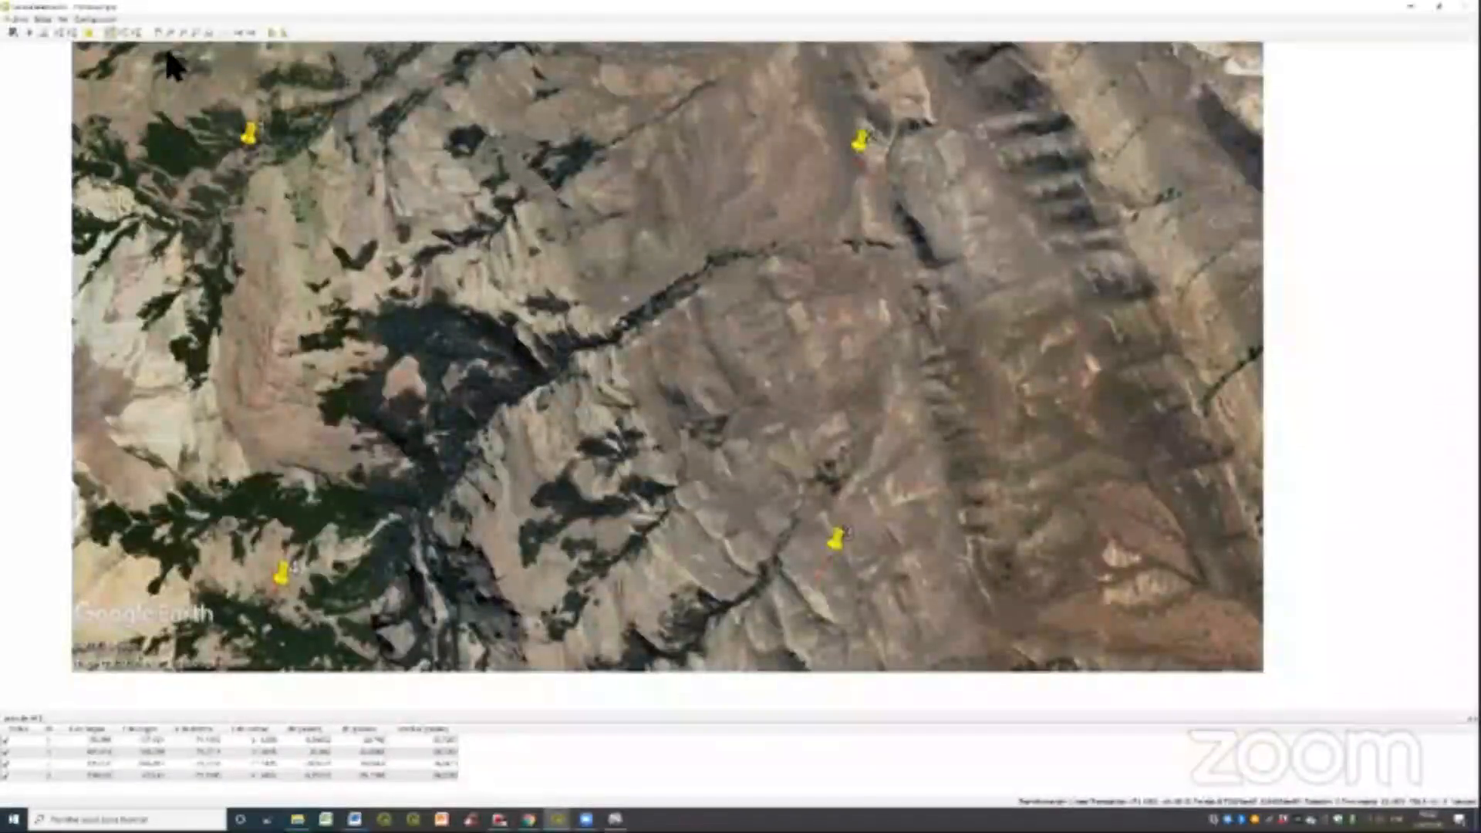
key("super+Down")
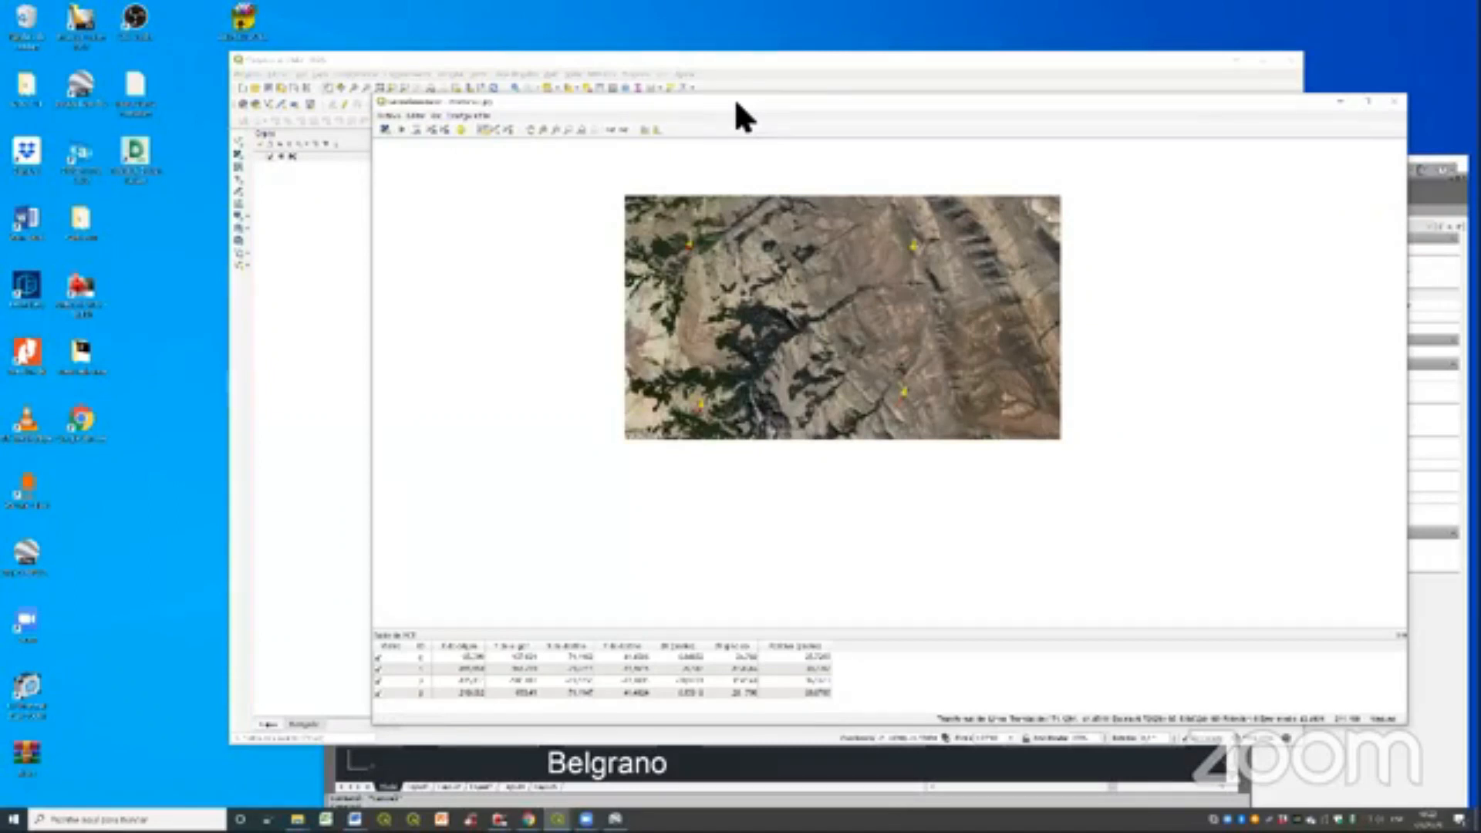
left_click_drag(736, 104, 779, 128)
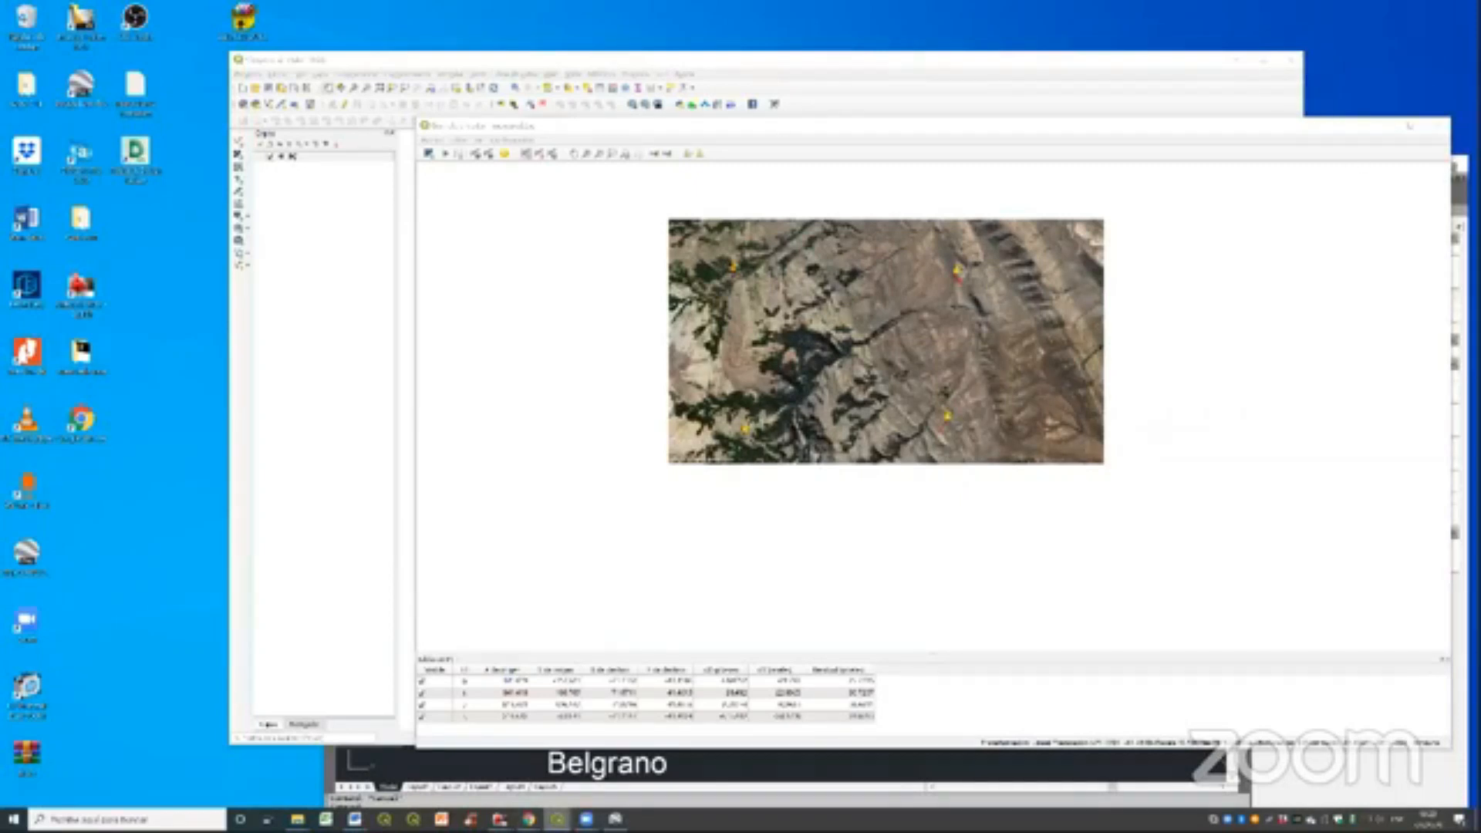
- Switch to the other QGIS project with the city blocks and enlarge its window to show more of the map
mouse_move(557, 820)
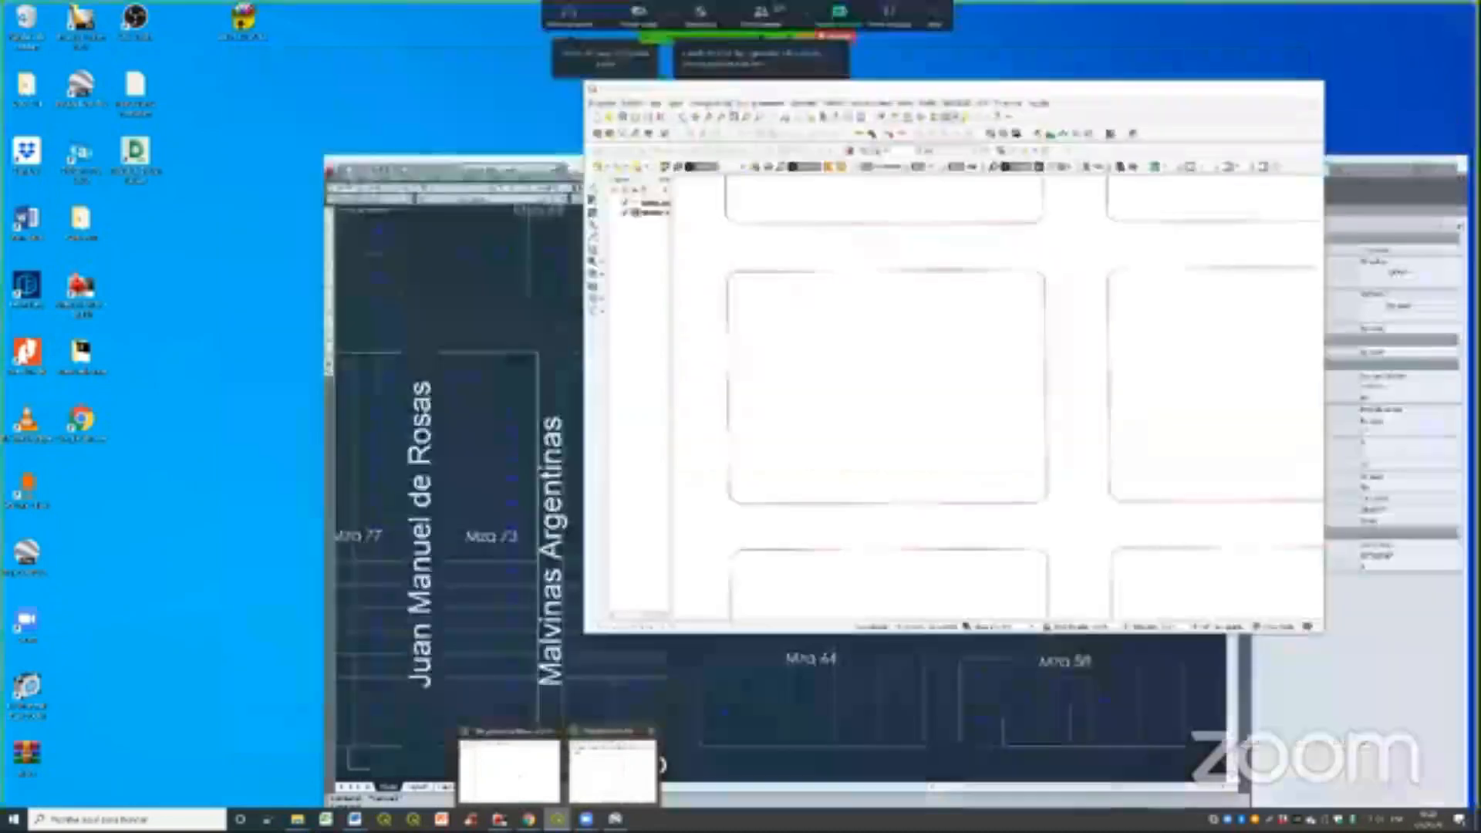
left_click(613, 771)
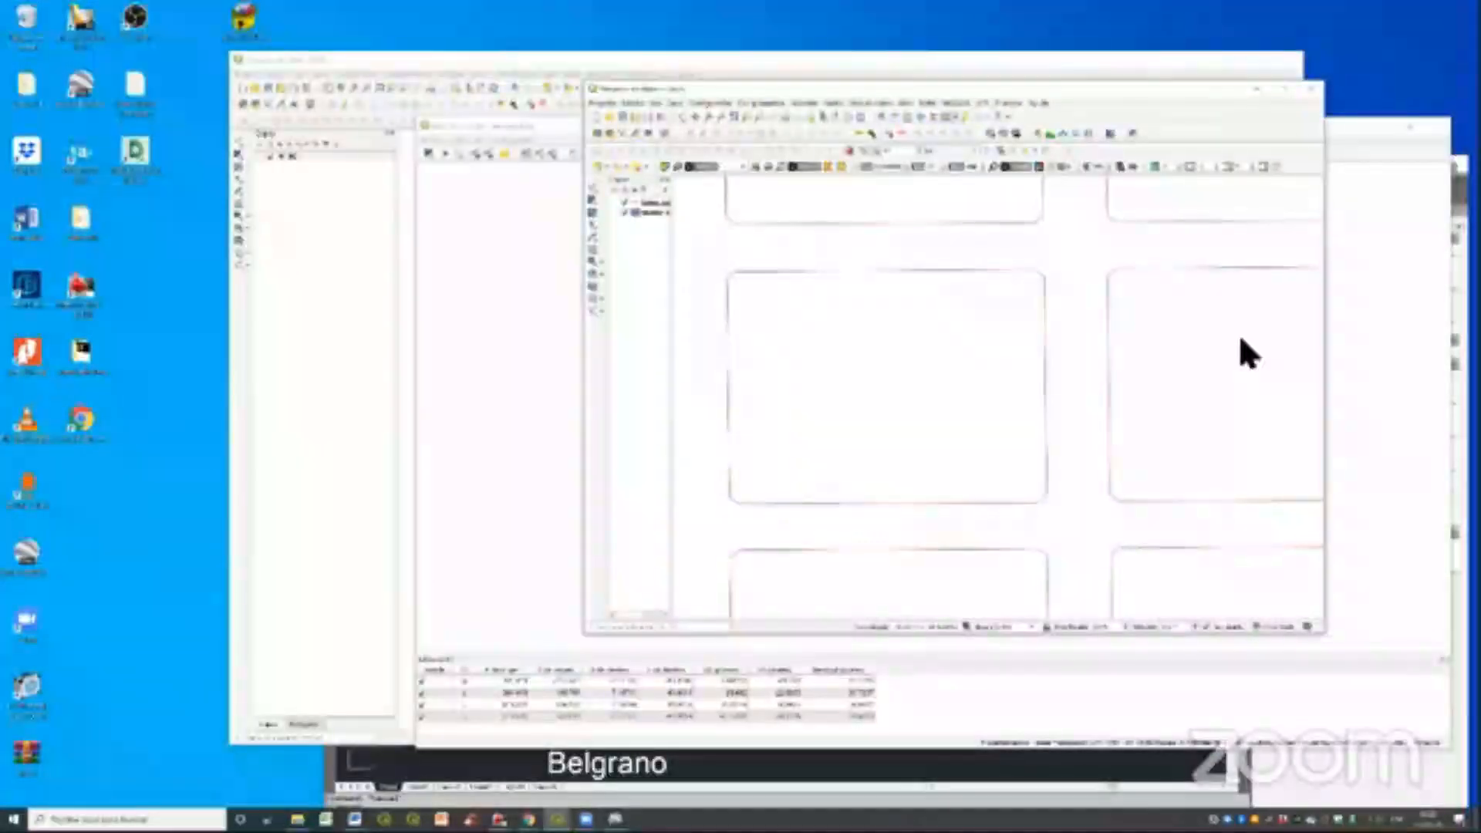
scroll(838, 299, "down", 1)
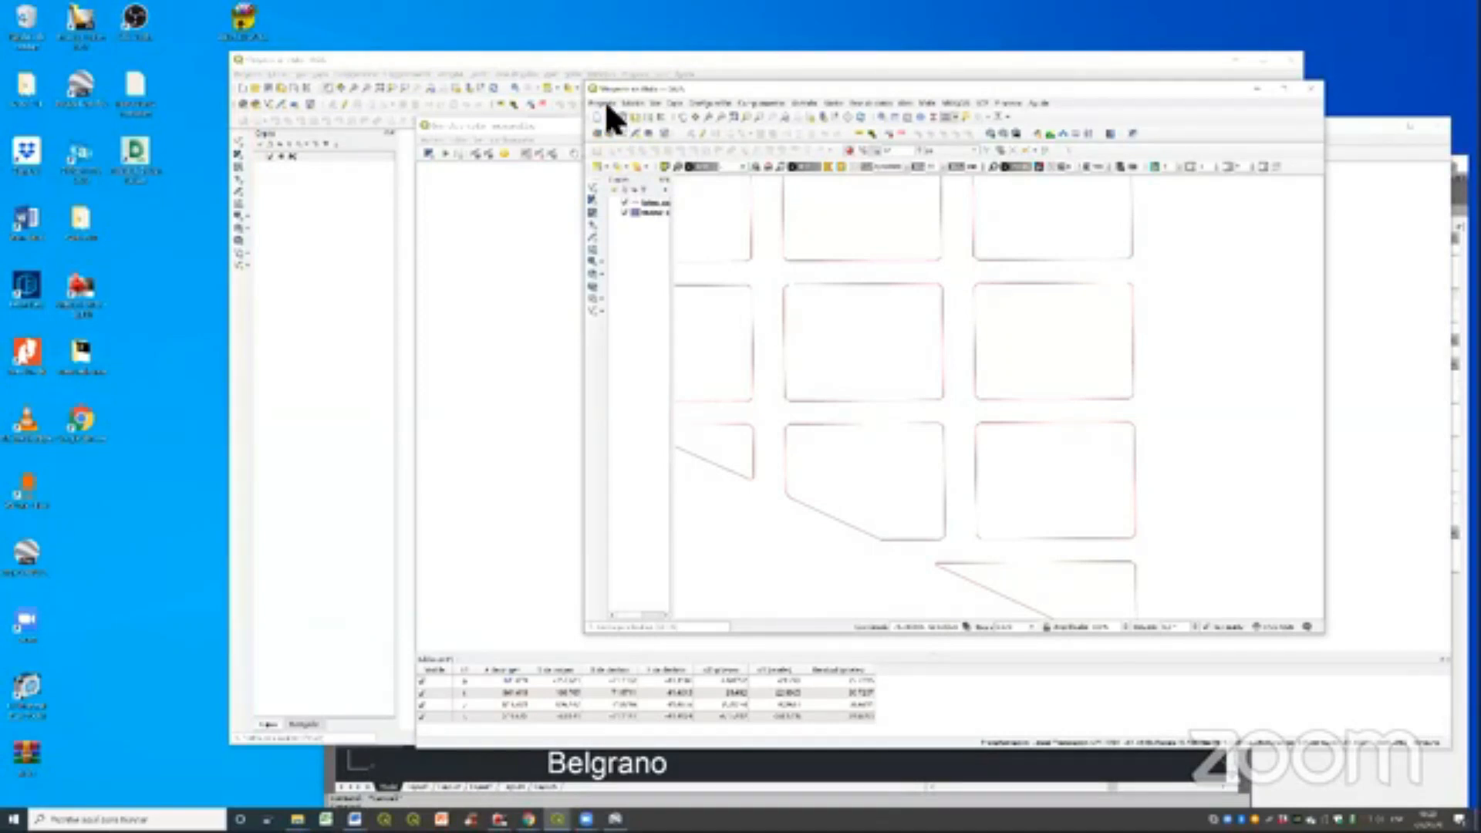
left_click_drag(973, 79, 606, 116)
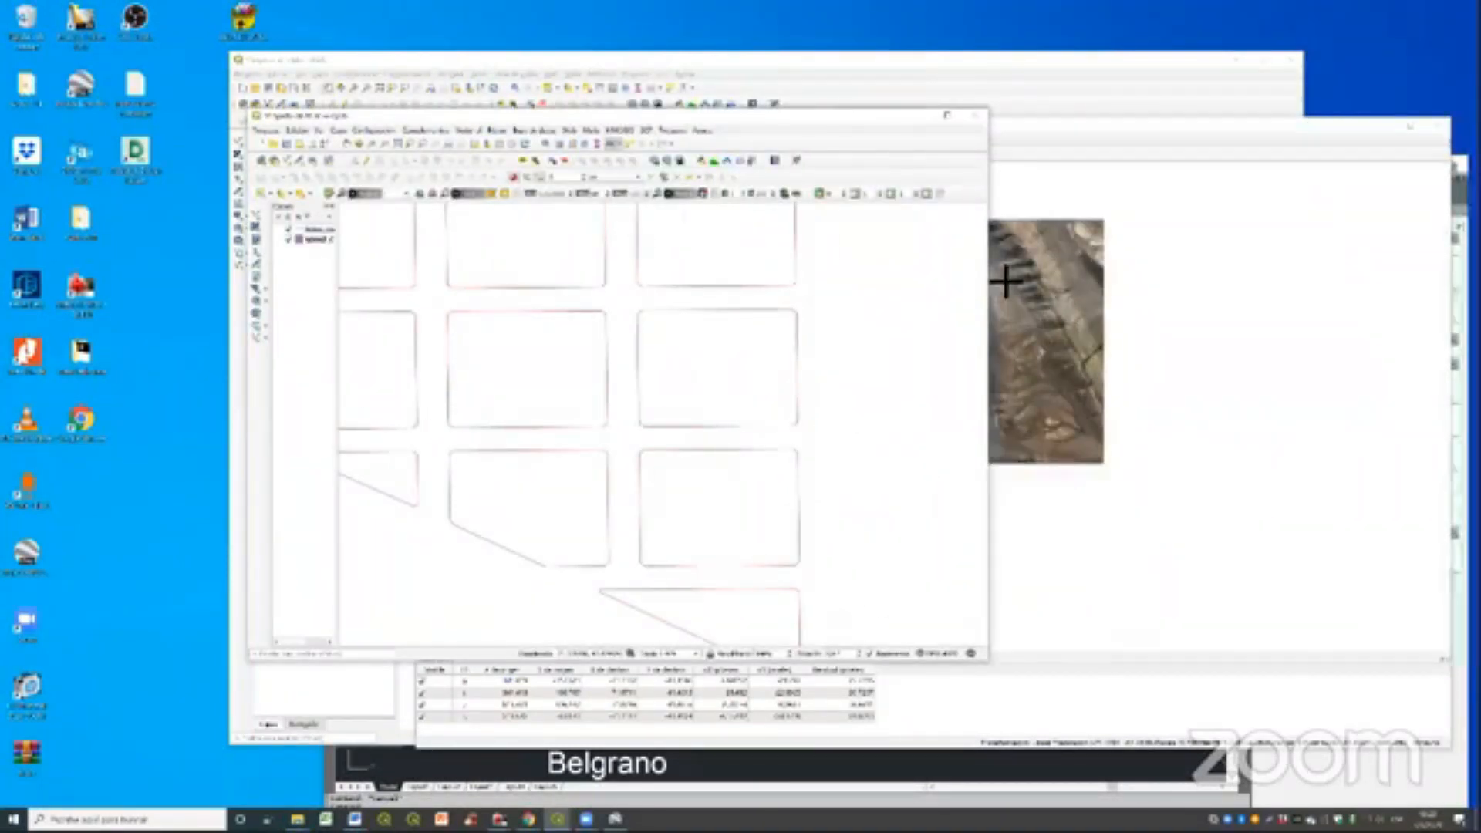
left_click_drag(989, 281, 1463, 282)
- Choose the units for area measurement in the project's general properties and apply the settings
left_click(266, 130)
left_click(323, 283)
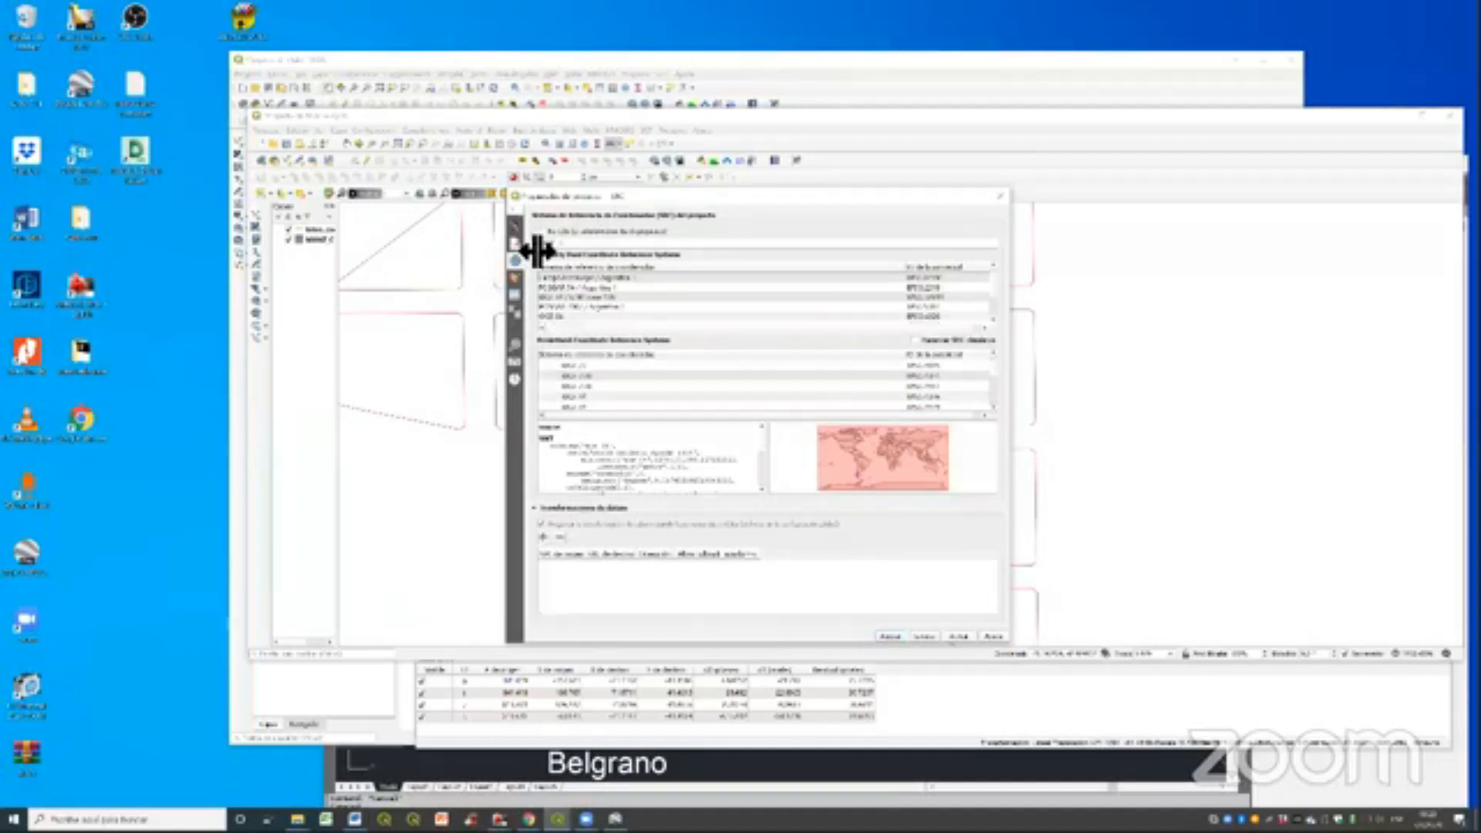
left_click(516, 227)
left_click(537, 323)
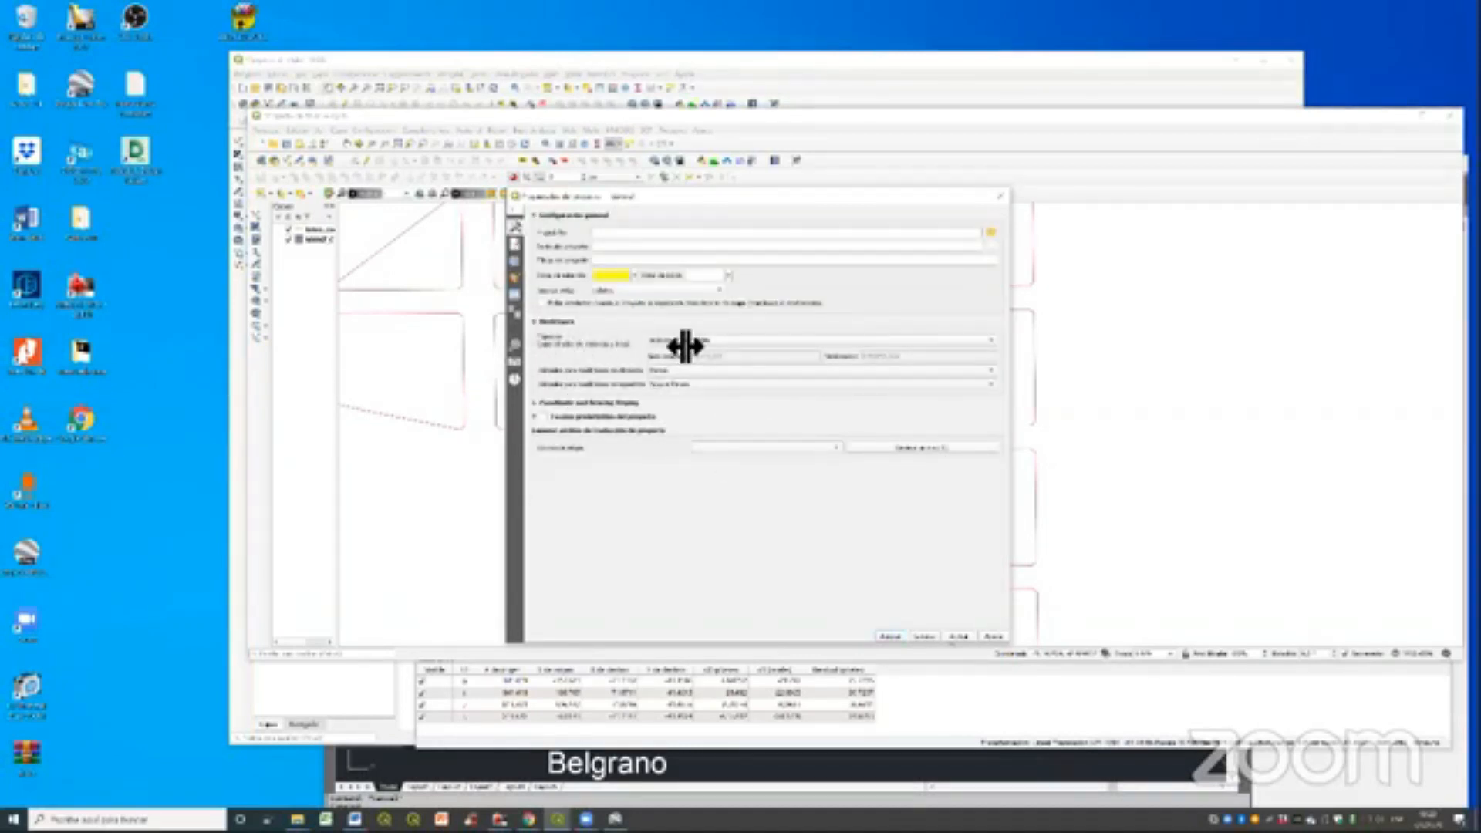
left_click(718, 390)
left_click(800, 480)
left_click(888, 637)
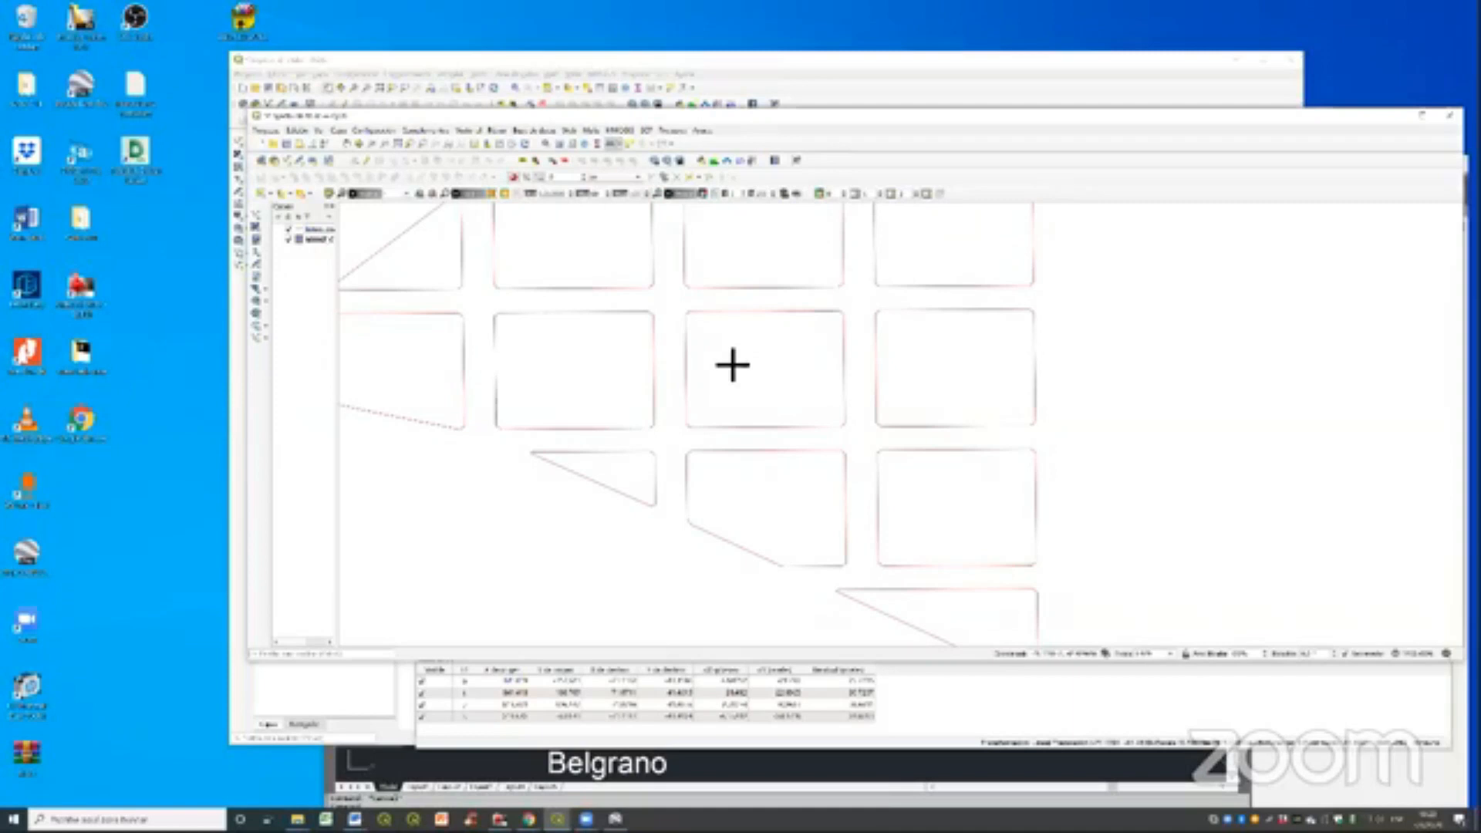
- Measure the length of the upper edge of the central city block
left_click(615, 145)
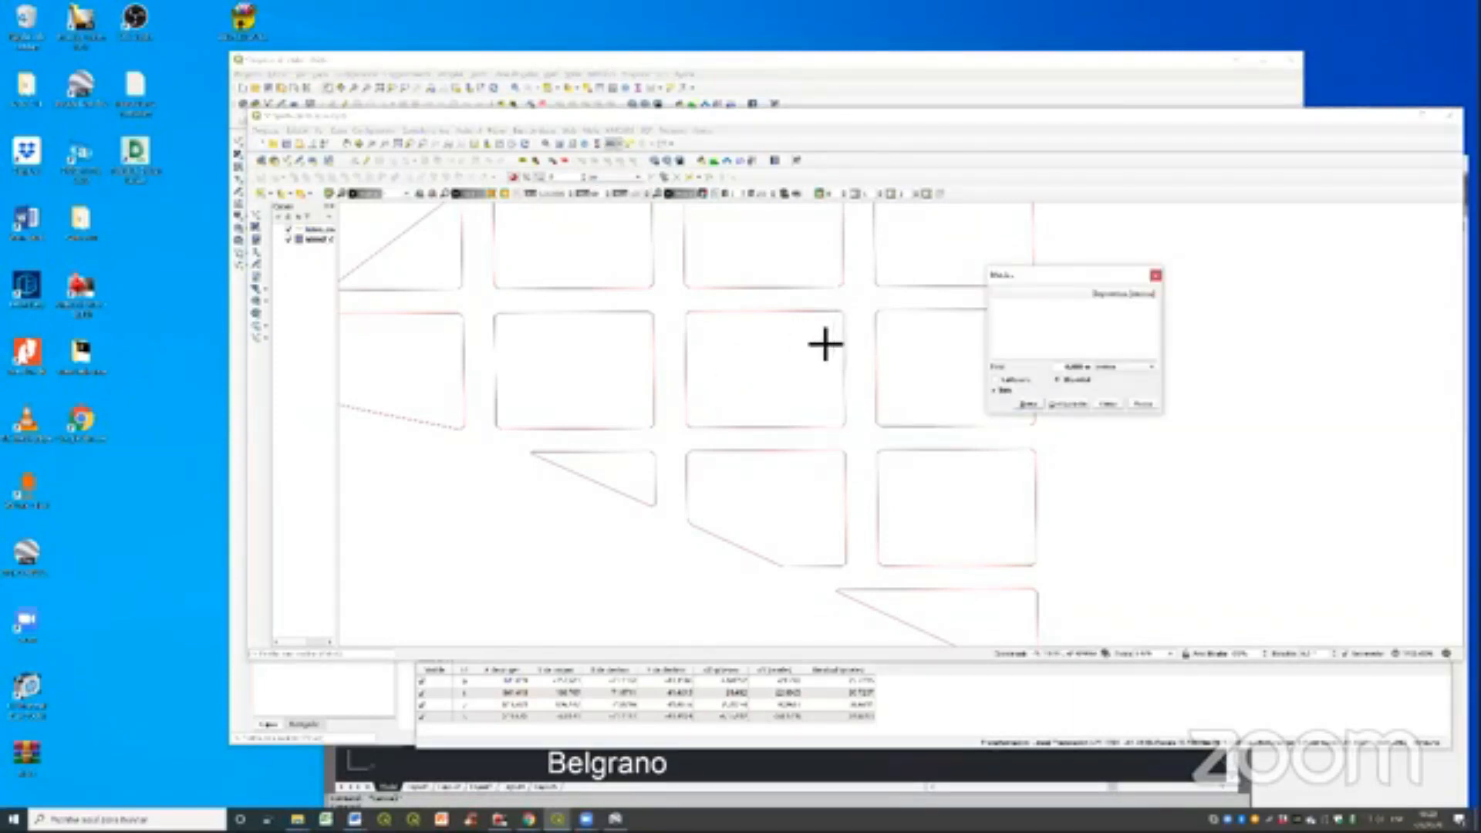
scroll(678, 321, "up", 1)
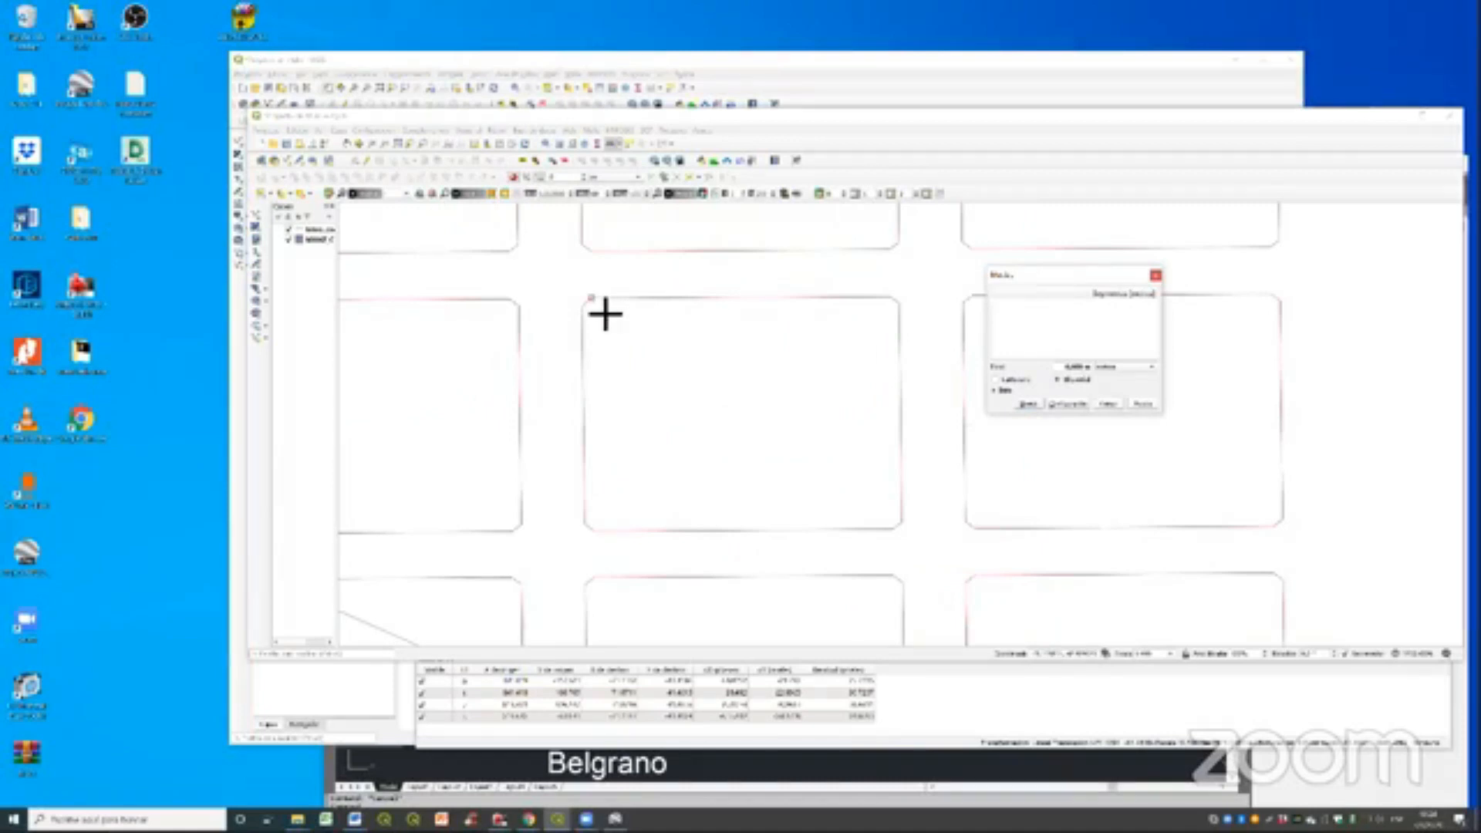
left_click(882, 329)
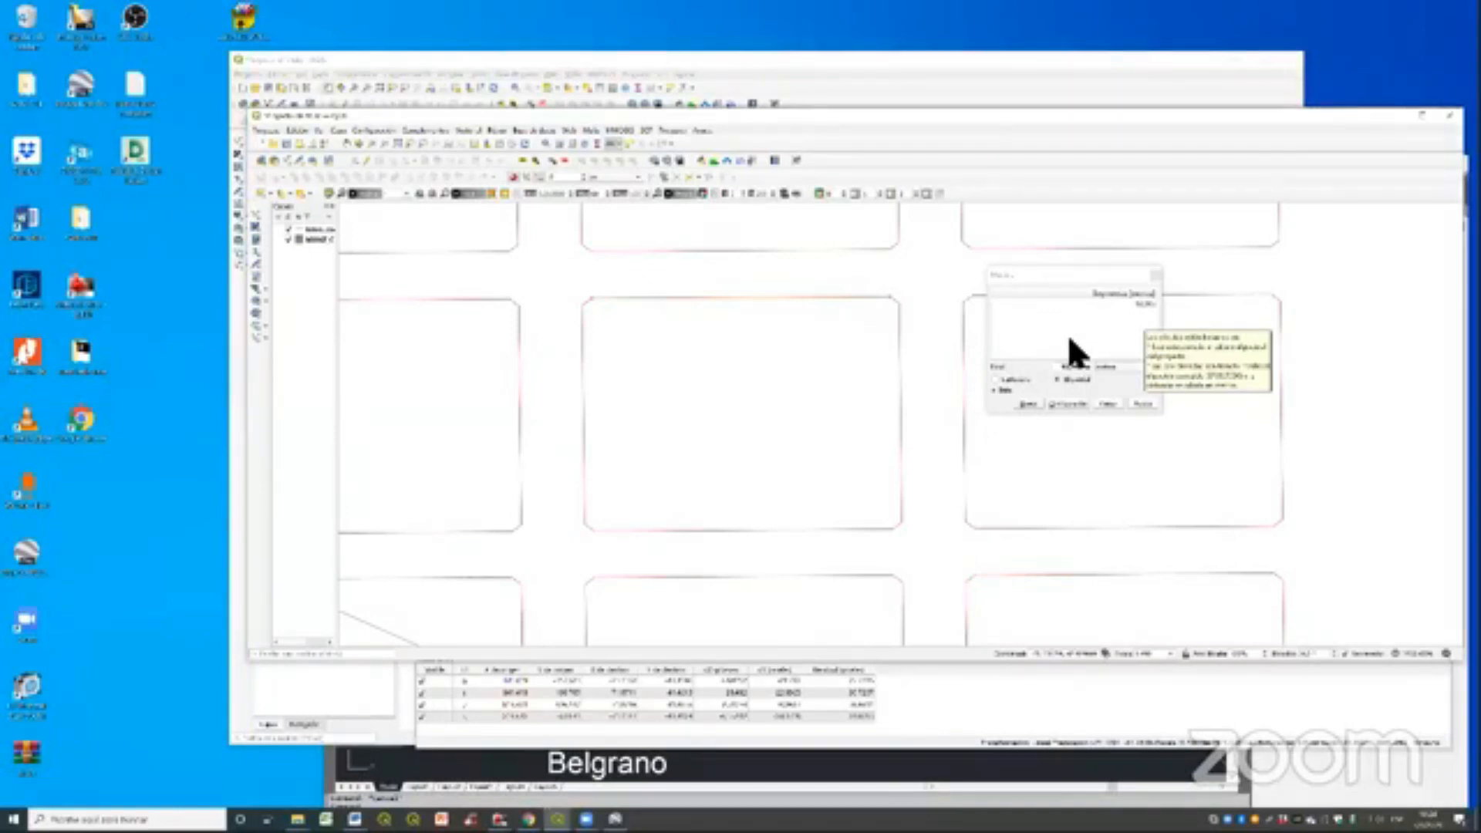
- Set the project to have no coordinate reference system (unknown or non-Earth projection)
double_click(1191, 113)
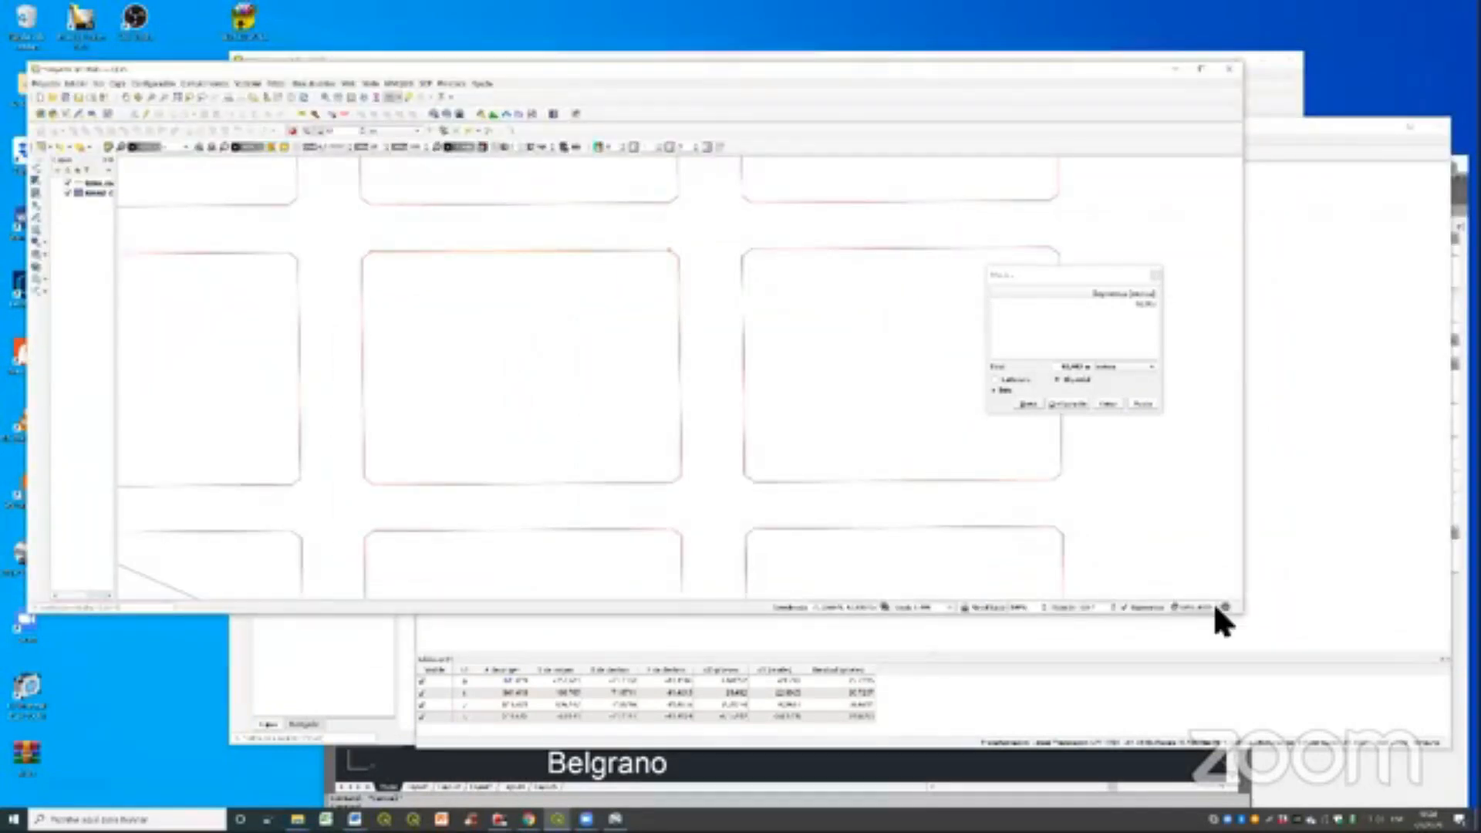
left_click(1210, 607)
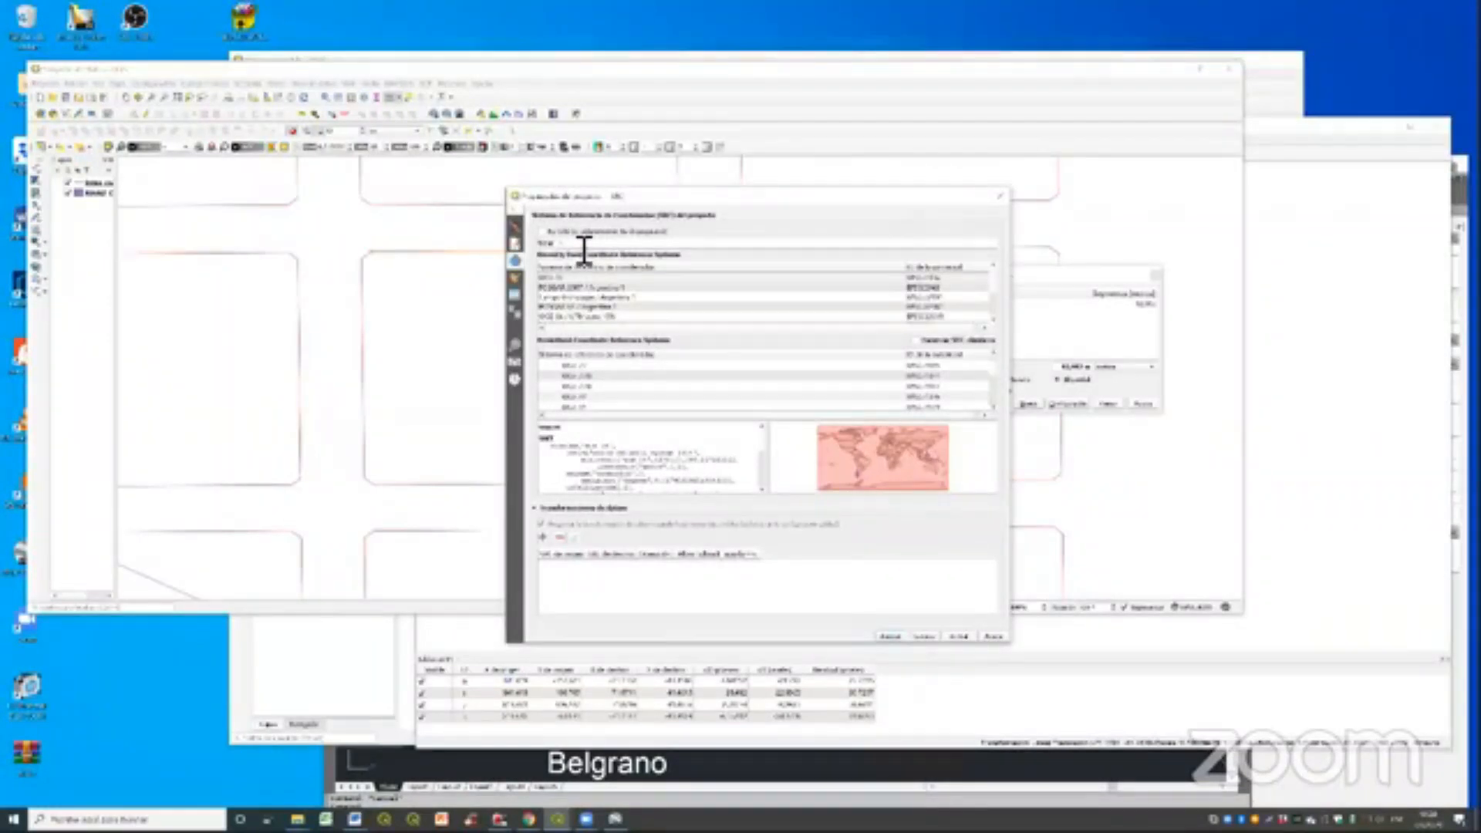
left_click(579, 232)
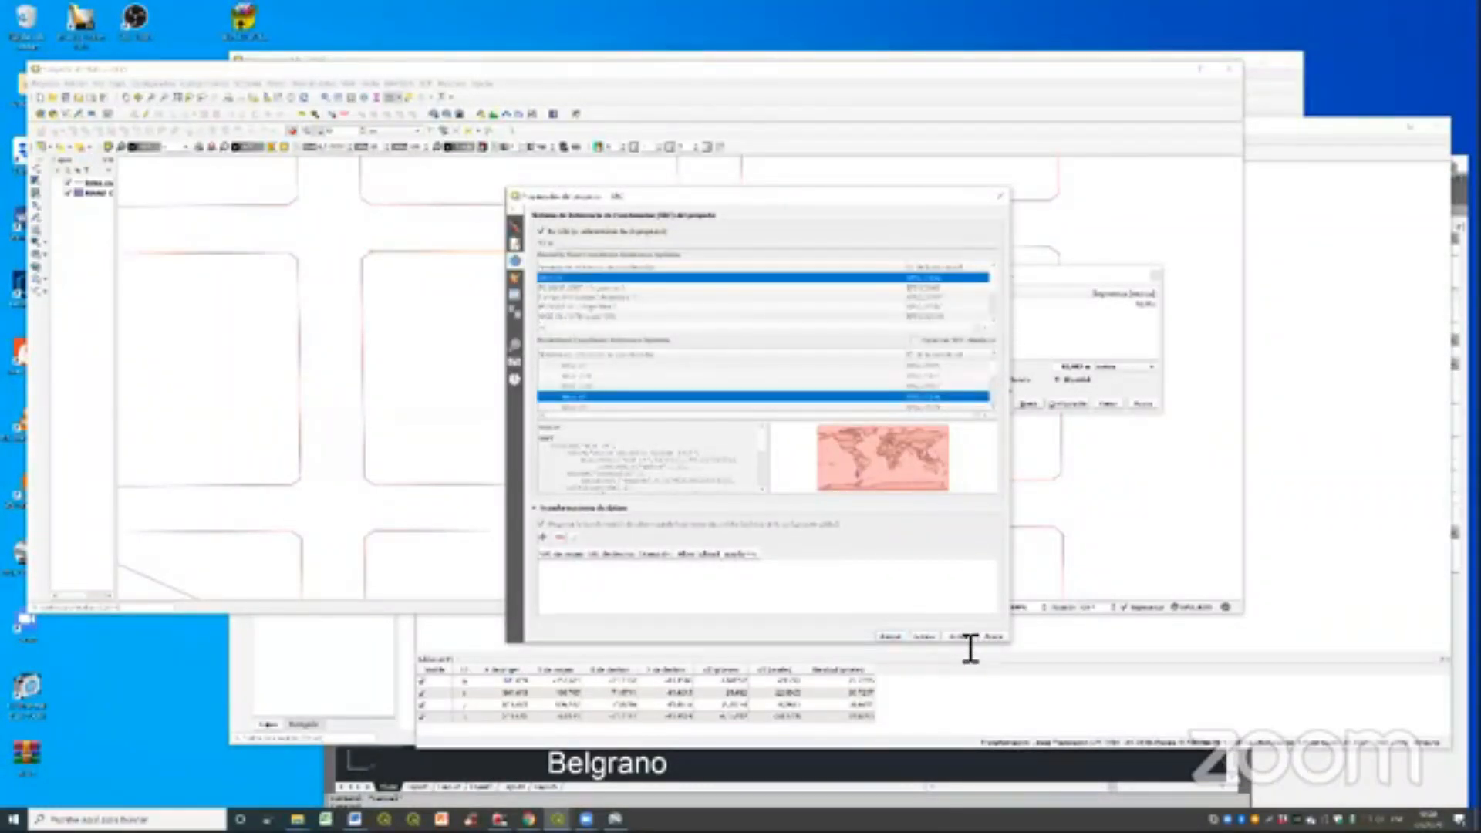
left_click(897, 637)
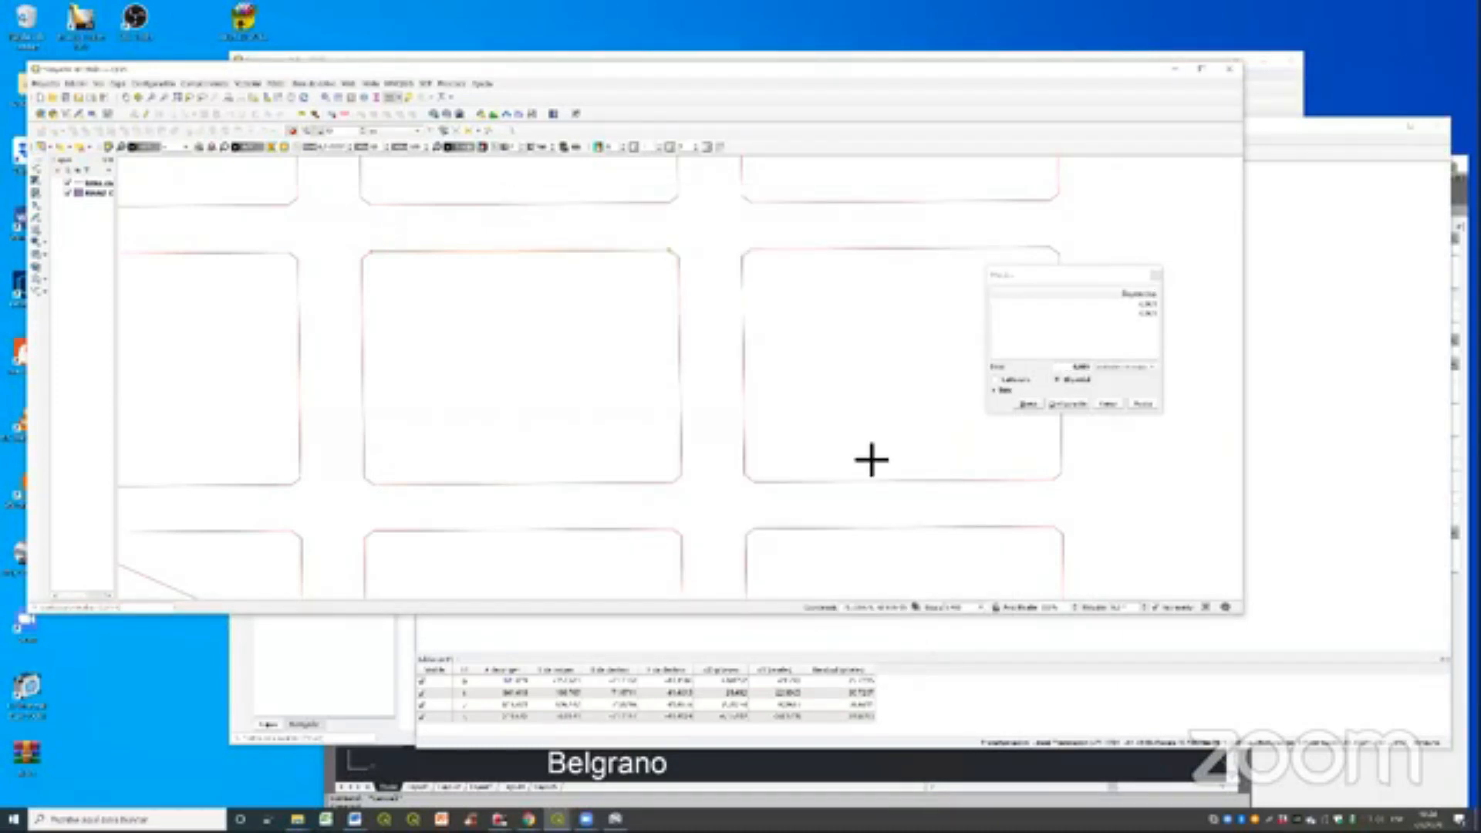
- Start a new measurement, zoom to the line layer and measure the upper edge of a city block in map units
left_click(1030, 403)
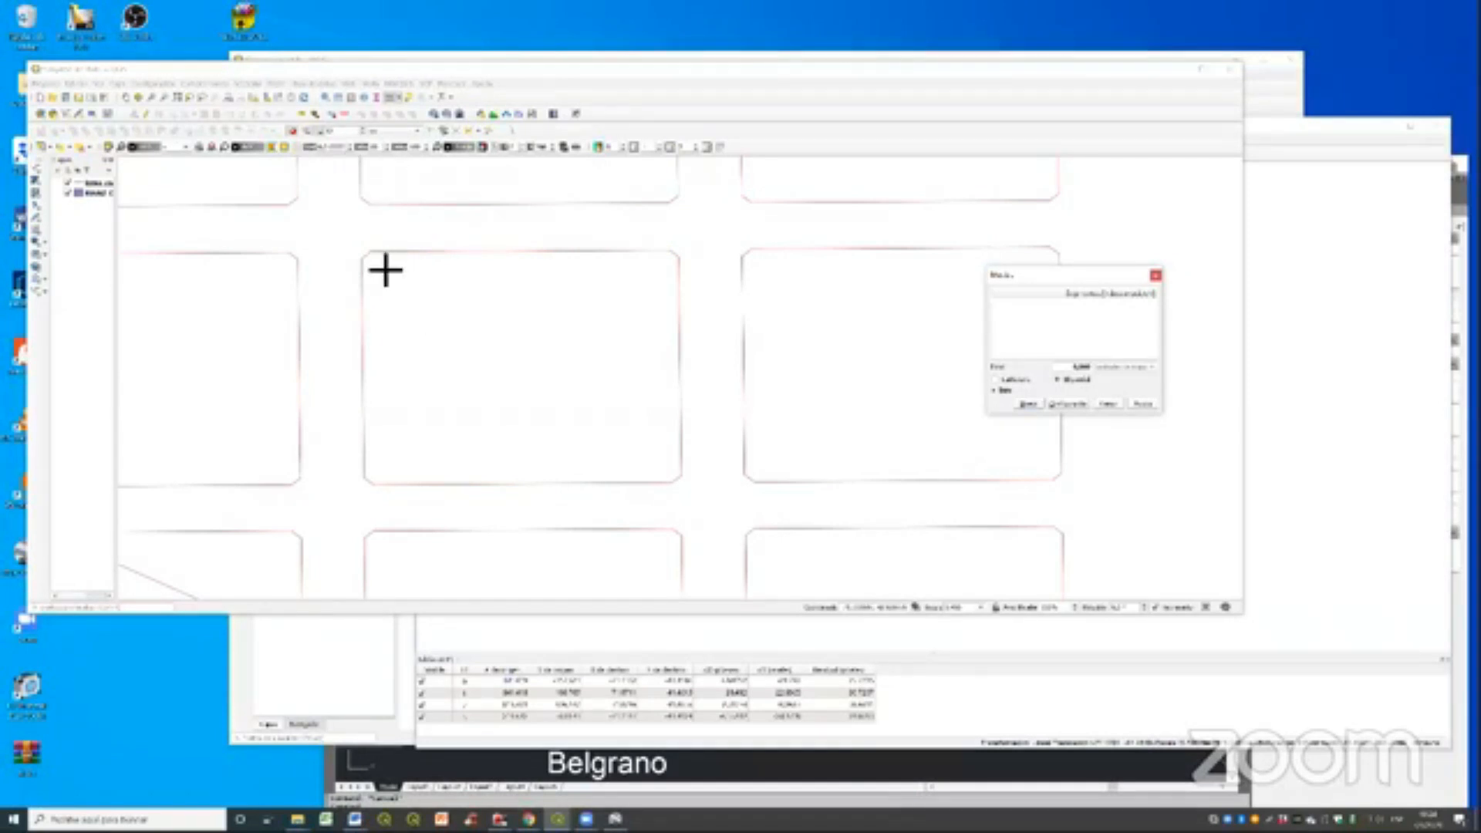
scroll(951, 415, "up", 3)
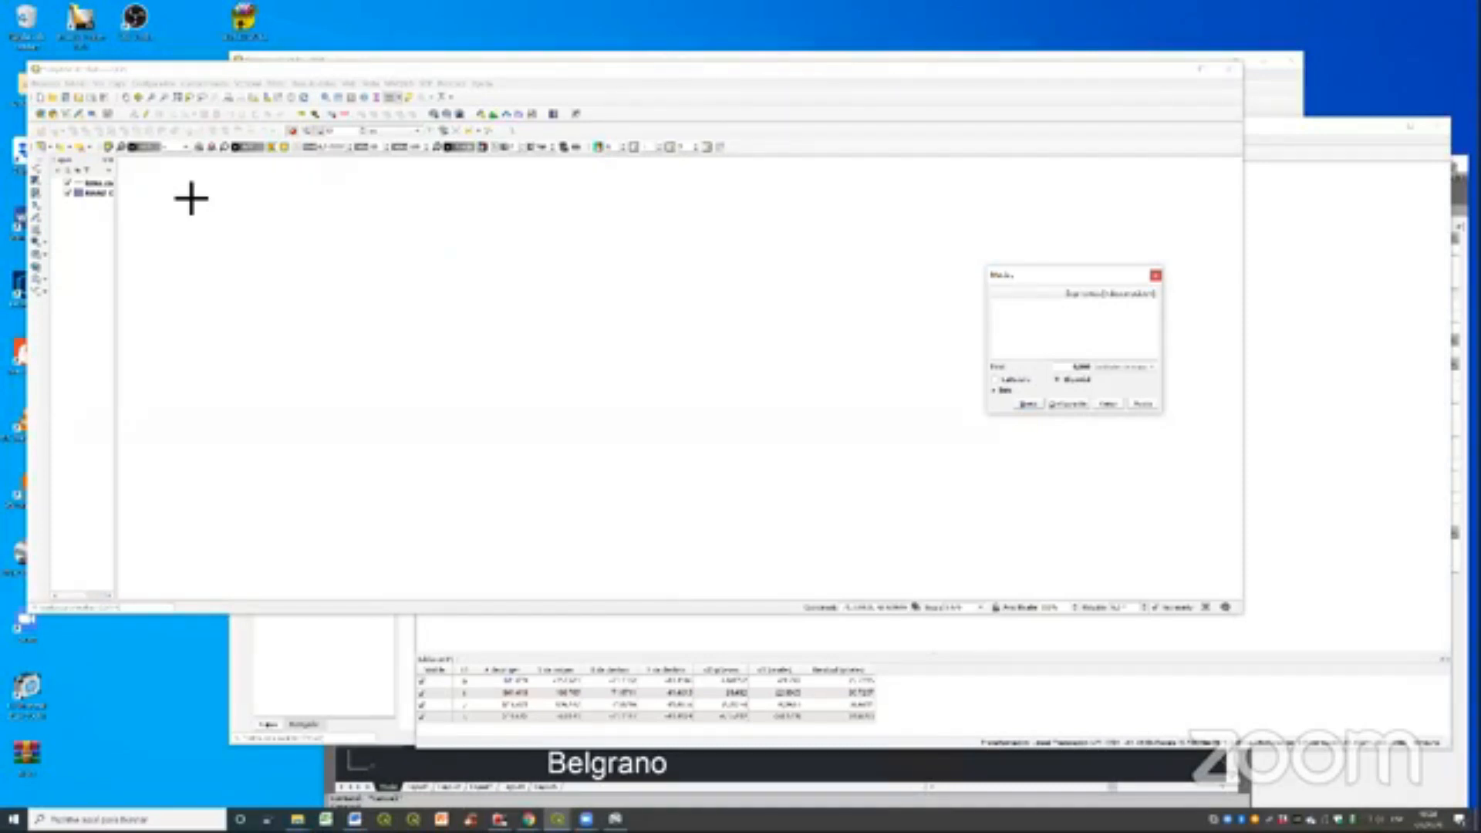
right_click(91, 182)
left_click(135, 192)
scroll(573, 417, "up", 3)
left_click(602, 190)
left_click(824, 191)
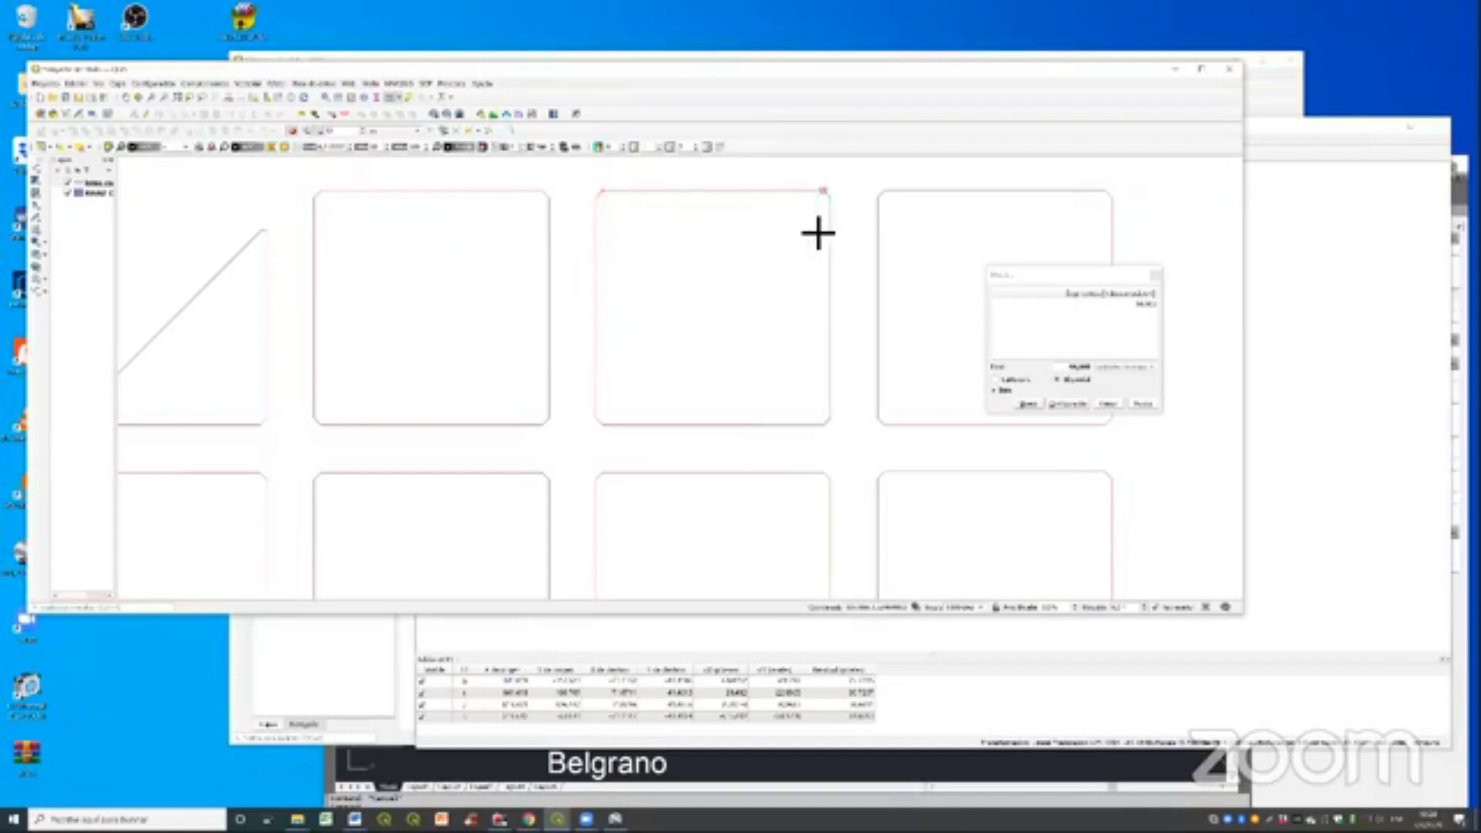
right_click(761, 259)
mouse_move(1083, 276)
left_mouse_down()
mouse_move(916, 276)
mouse_move(686, 248)
left_mouse_up()
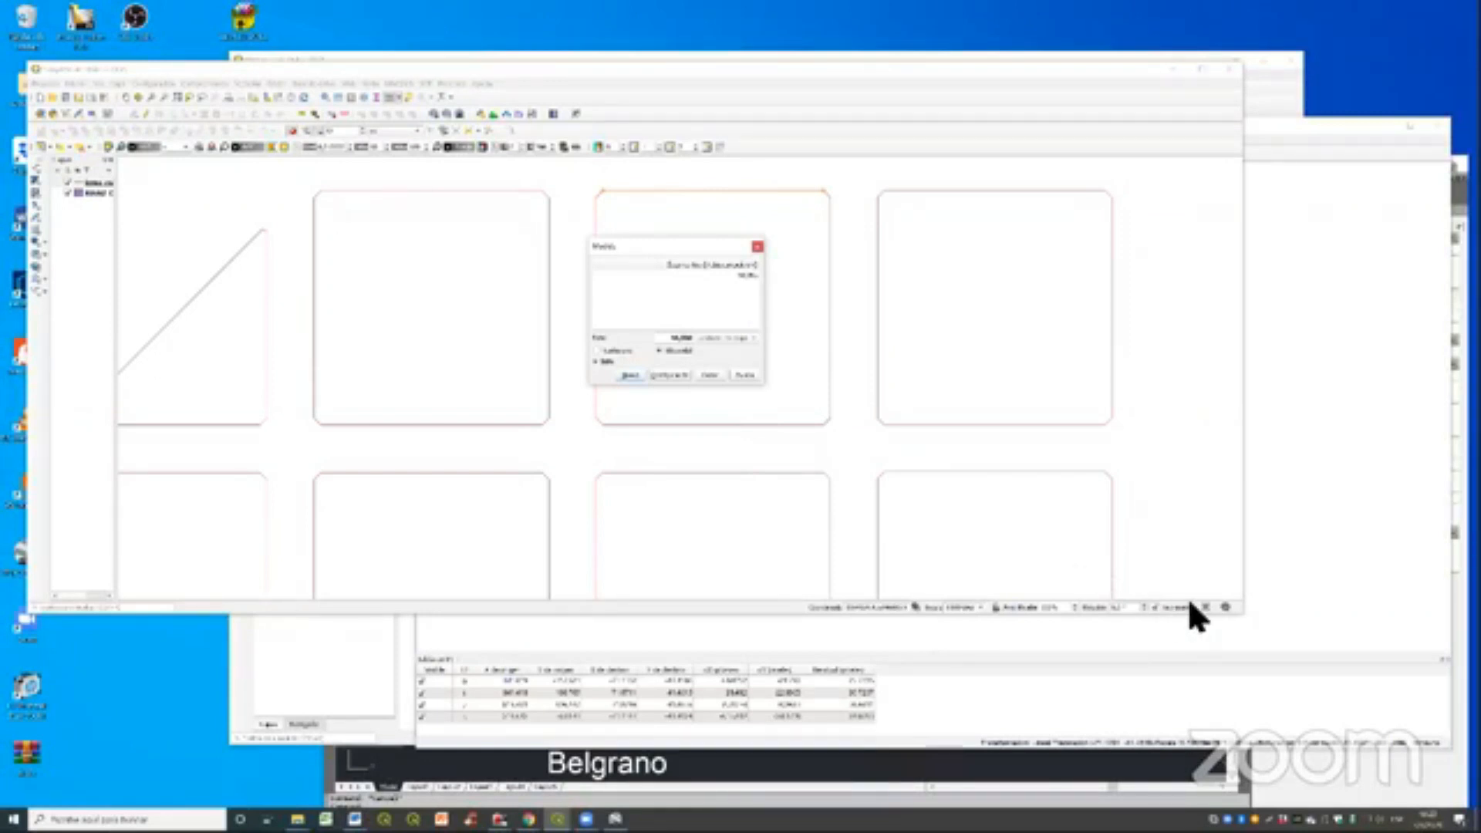
- Review the project's coordinate reference system settings and close the measurement window
left_click(943, 69)
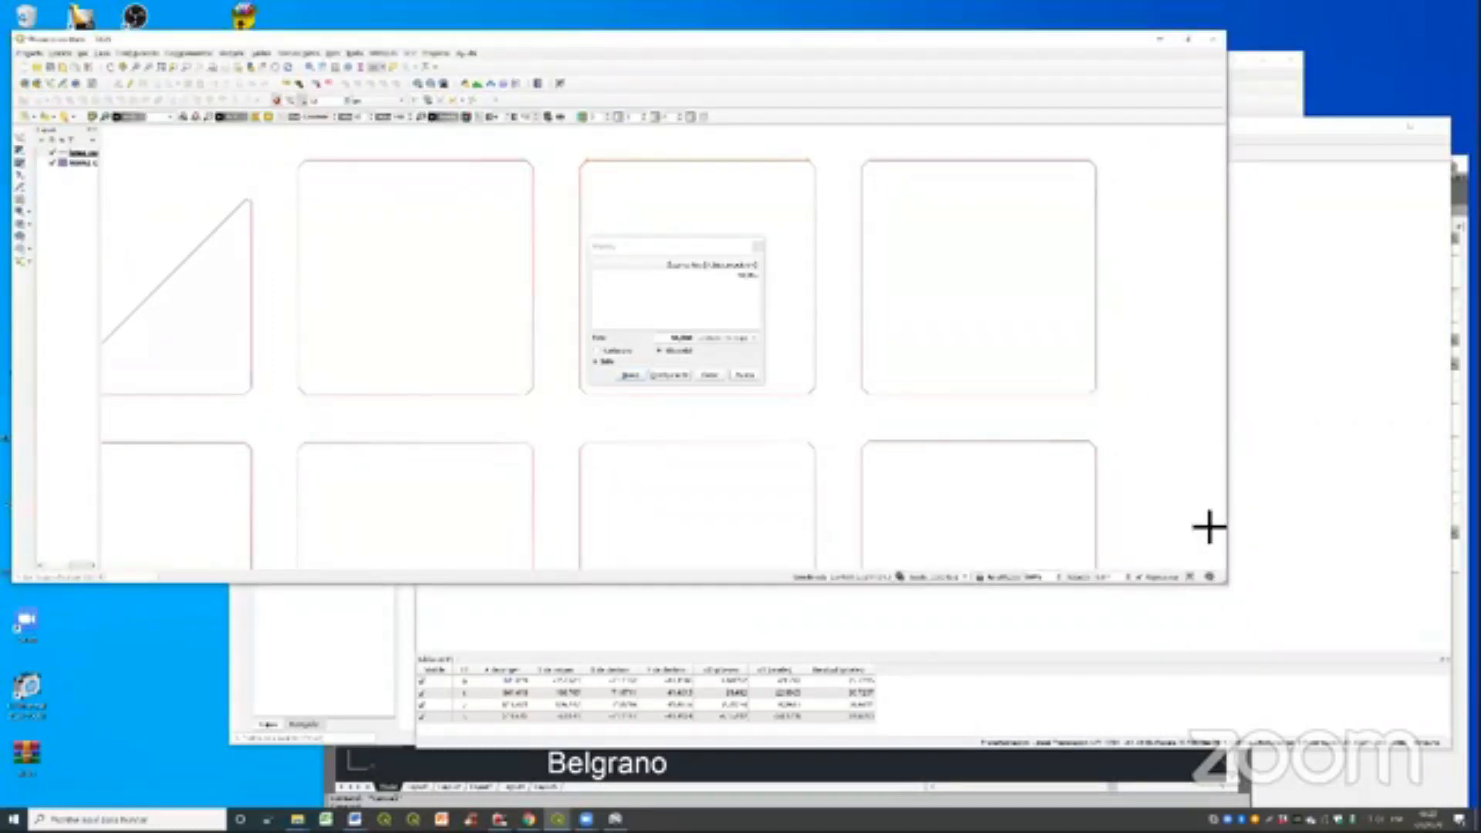
left_click(713, 292)
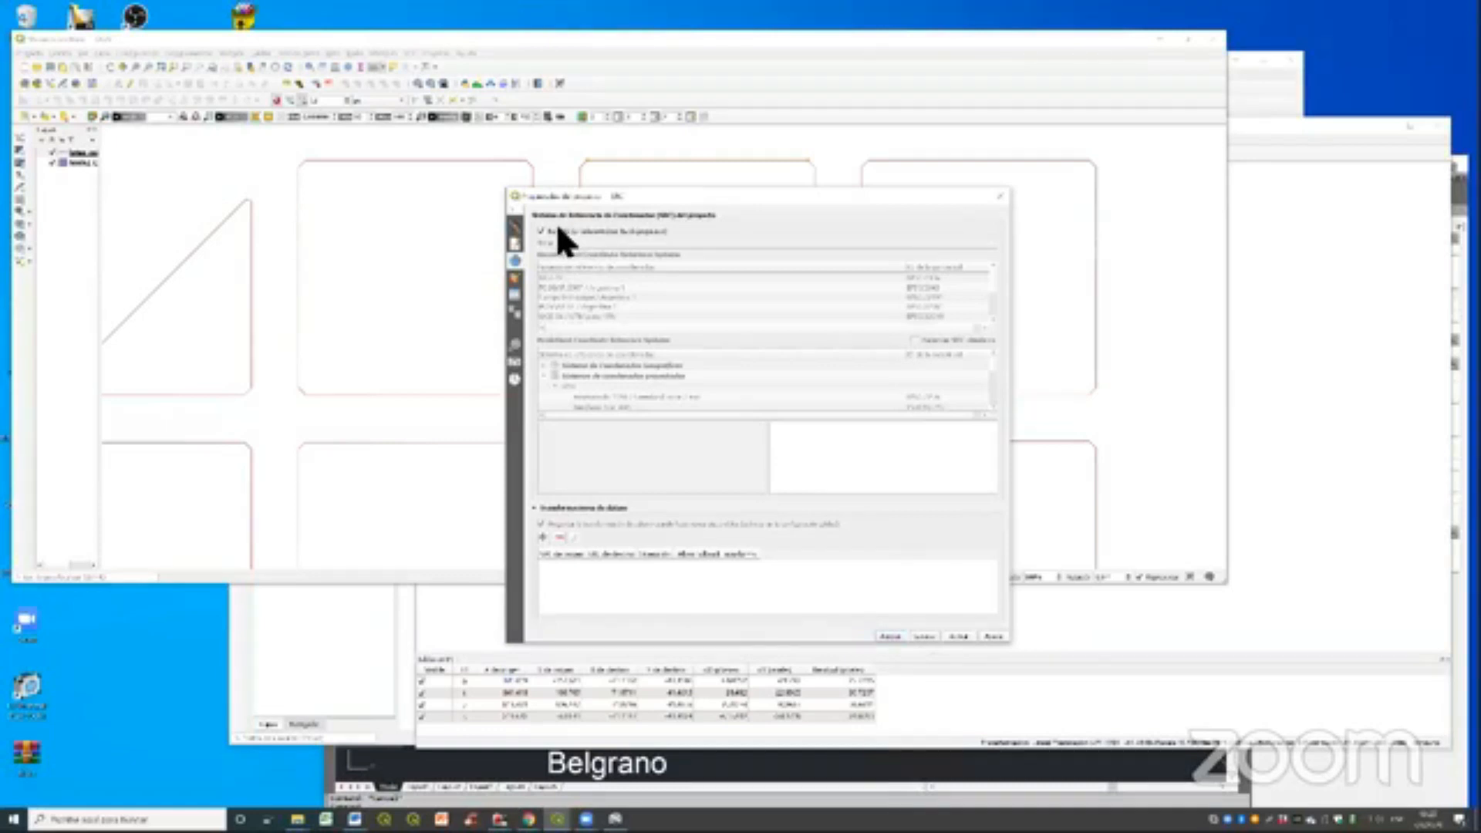
left_click(893, 635)
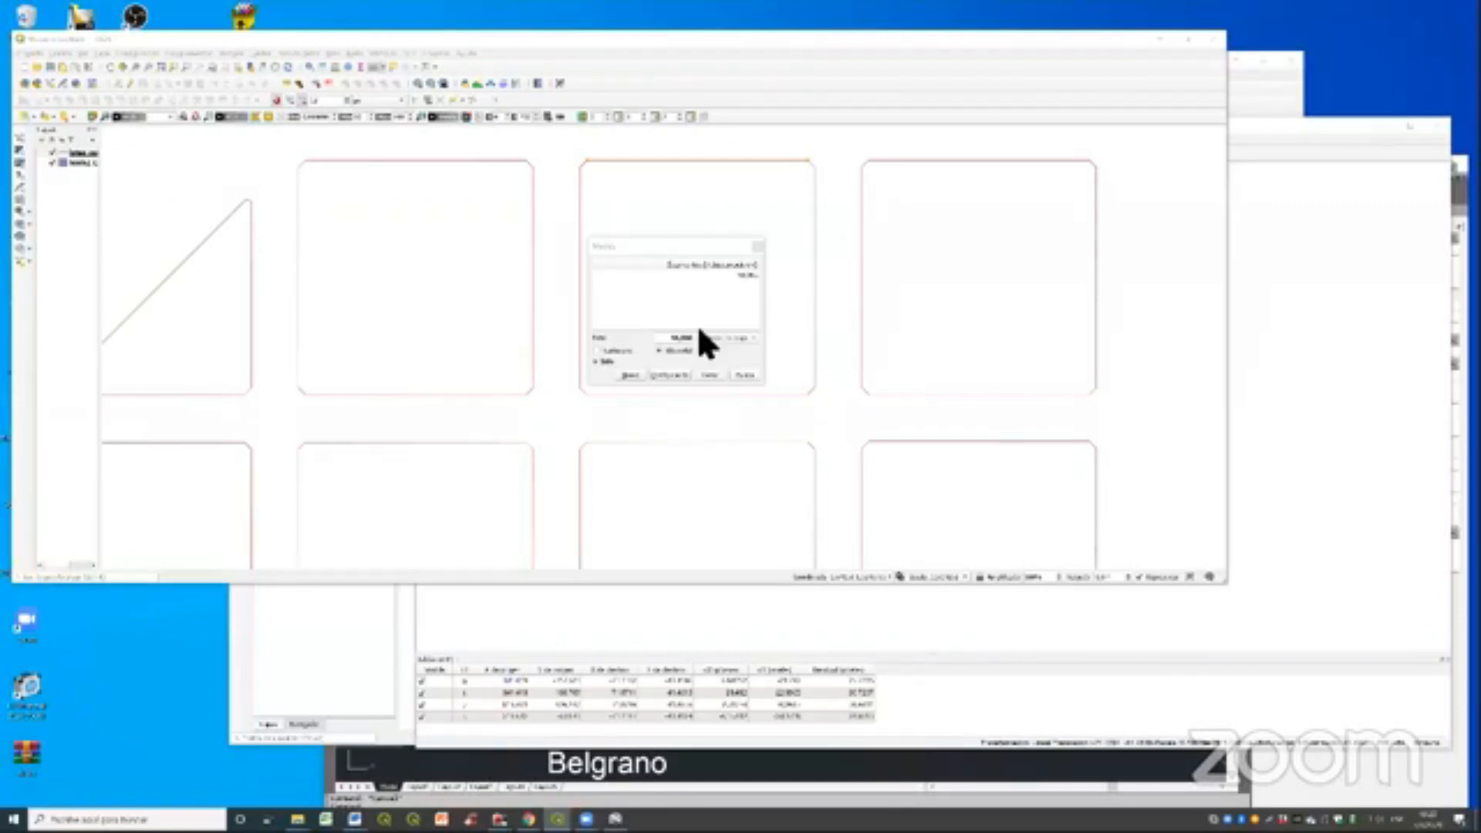
left_click(758, 247)
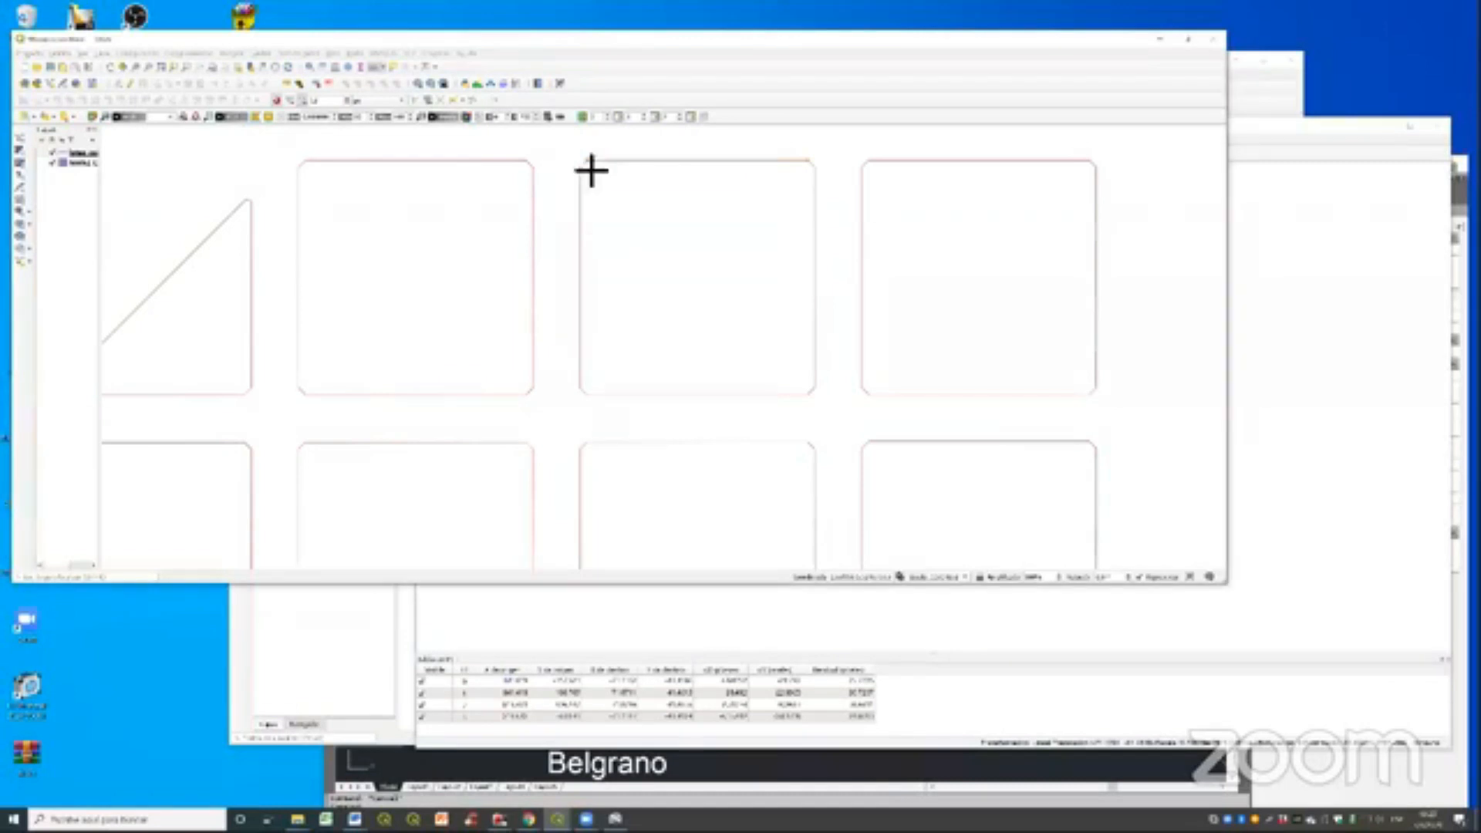
- Zoom to the block polygon layer, open its attribute table and start the field calculator
scroll(725, 319, "down", 1)
scroll(724, 355, "down", 1)
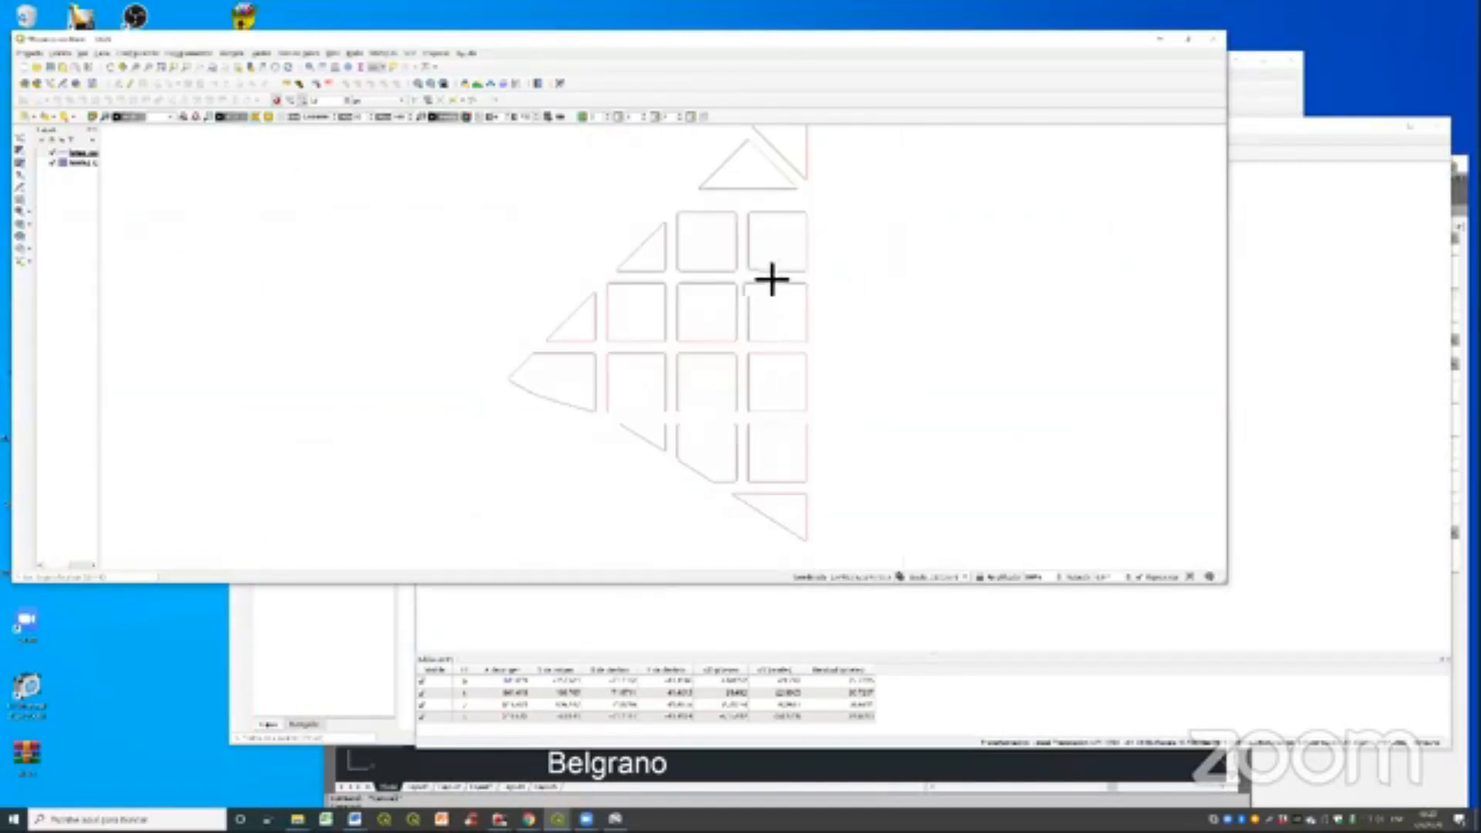
right_click(87, 161)
left_click(127, 168)
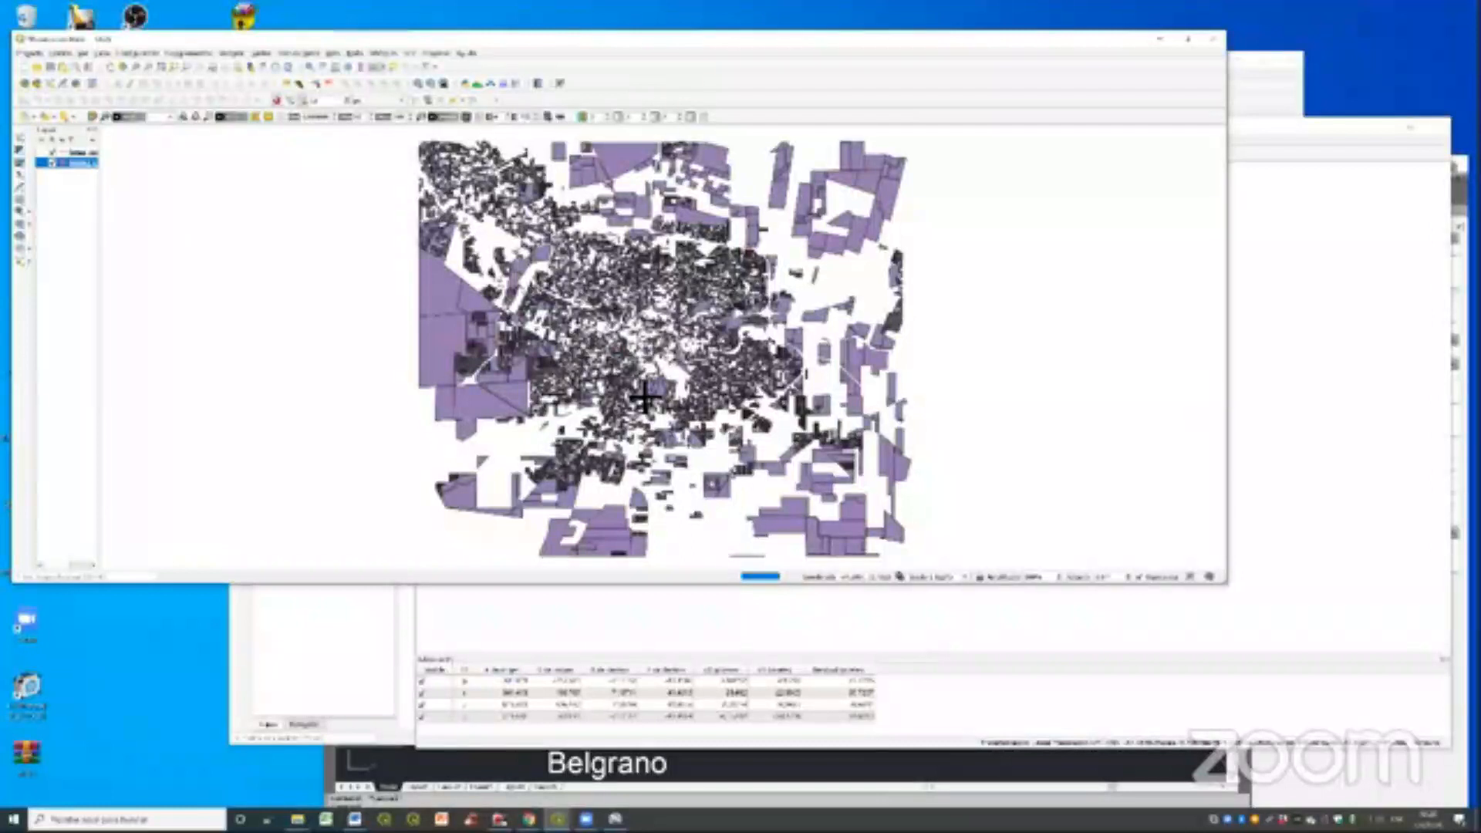
left_click_drag(646, 398, 636, 351)
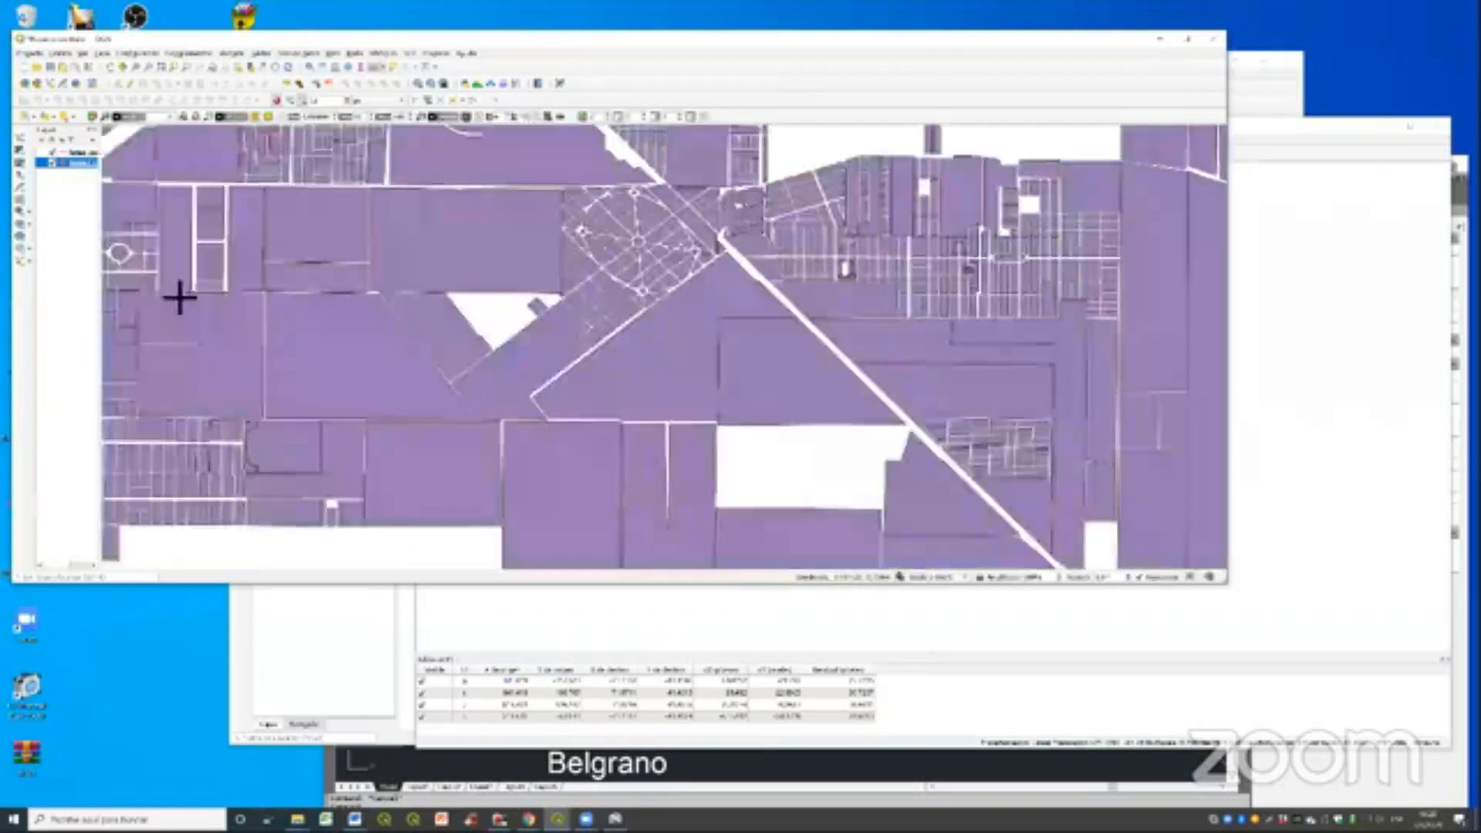
right_click(87, 162)
left_click(179, 288)
left_click_drag(437, 77, 516, 230)
left_click(450, 246)
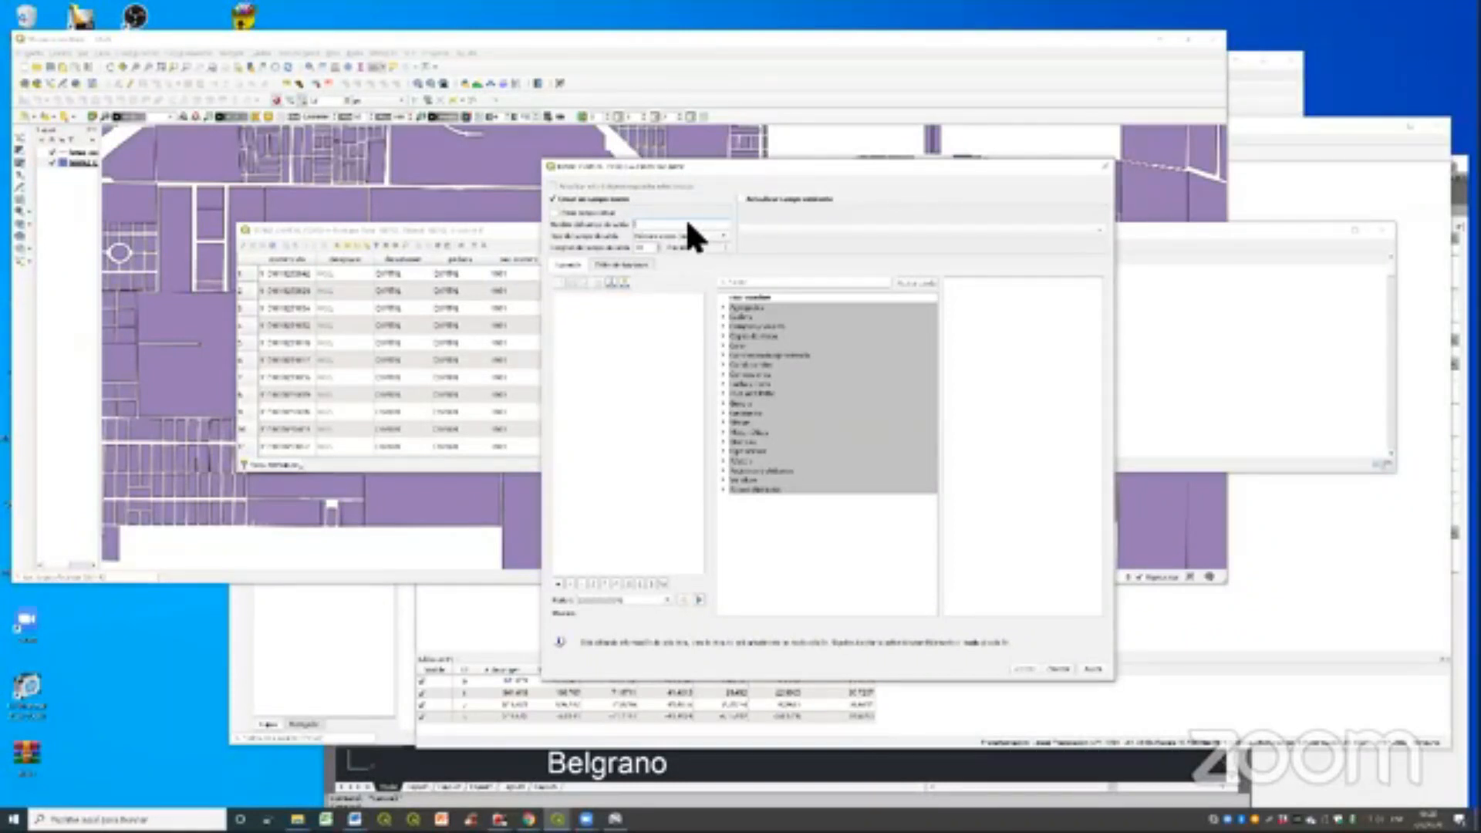
- Create a new numeric field in the block layer's attribute table and fill it using the area function
type("OMEN")
type("are")
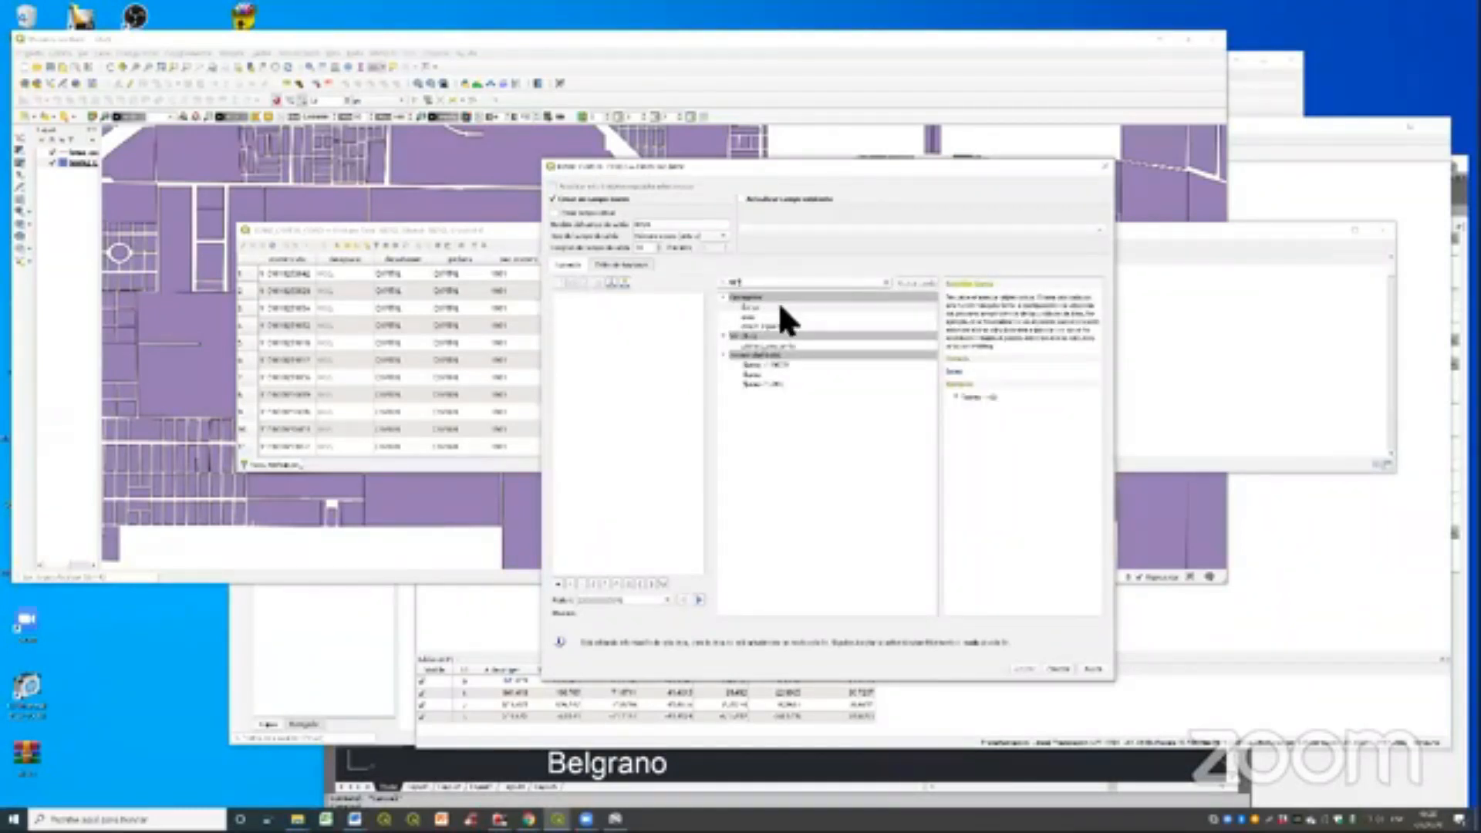
double_click(779, 306)
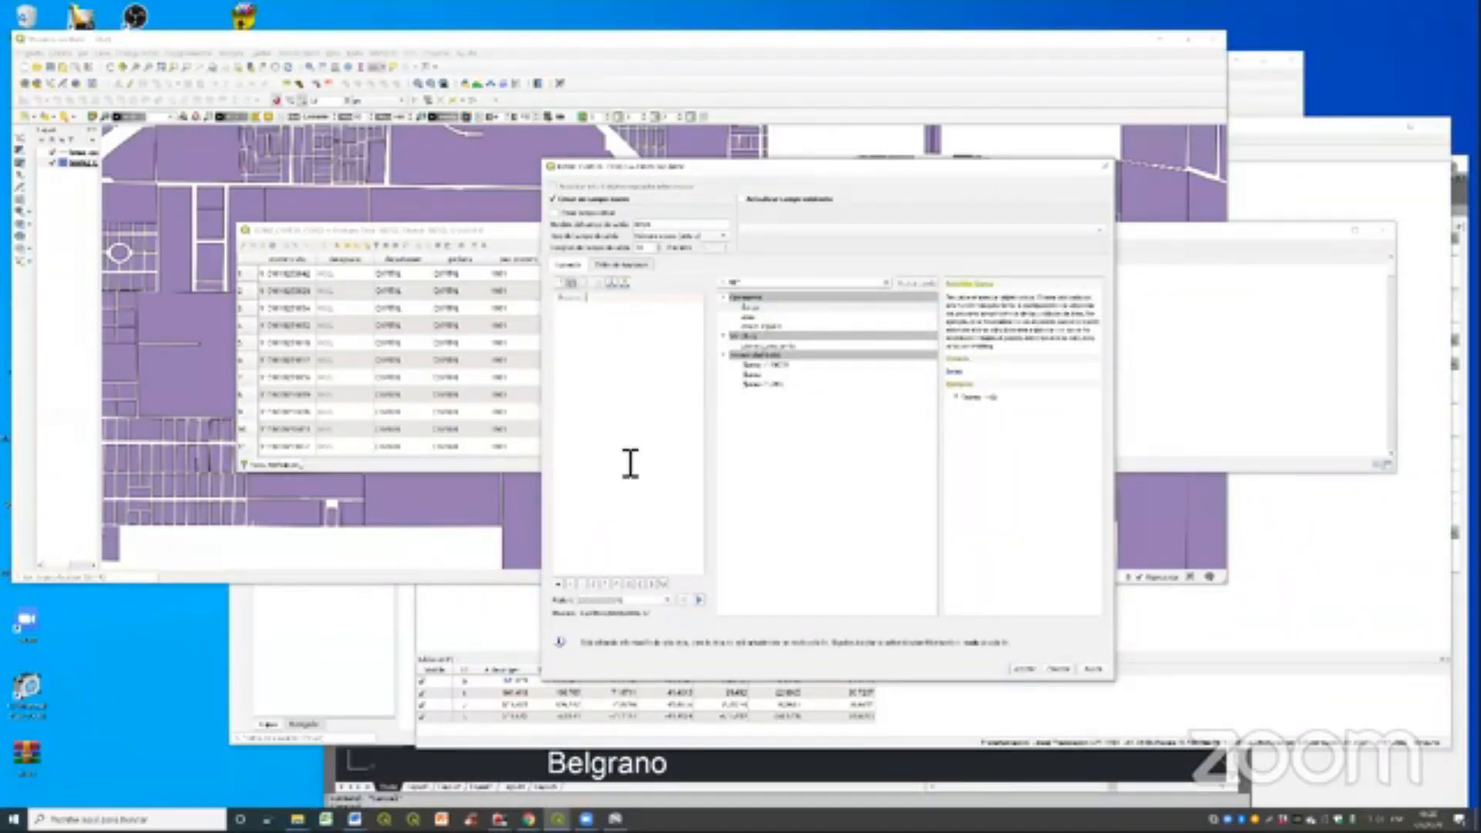
left_click(1029, 668)
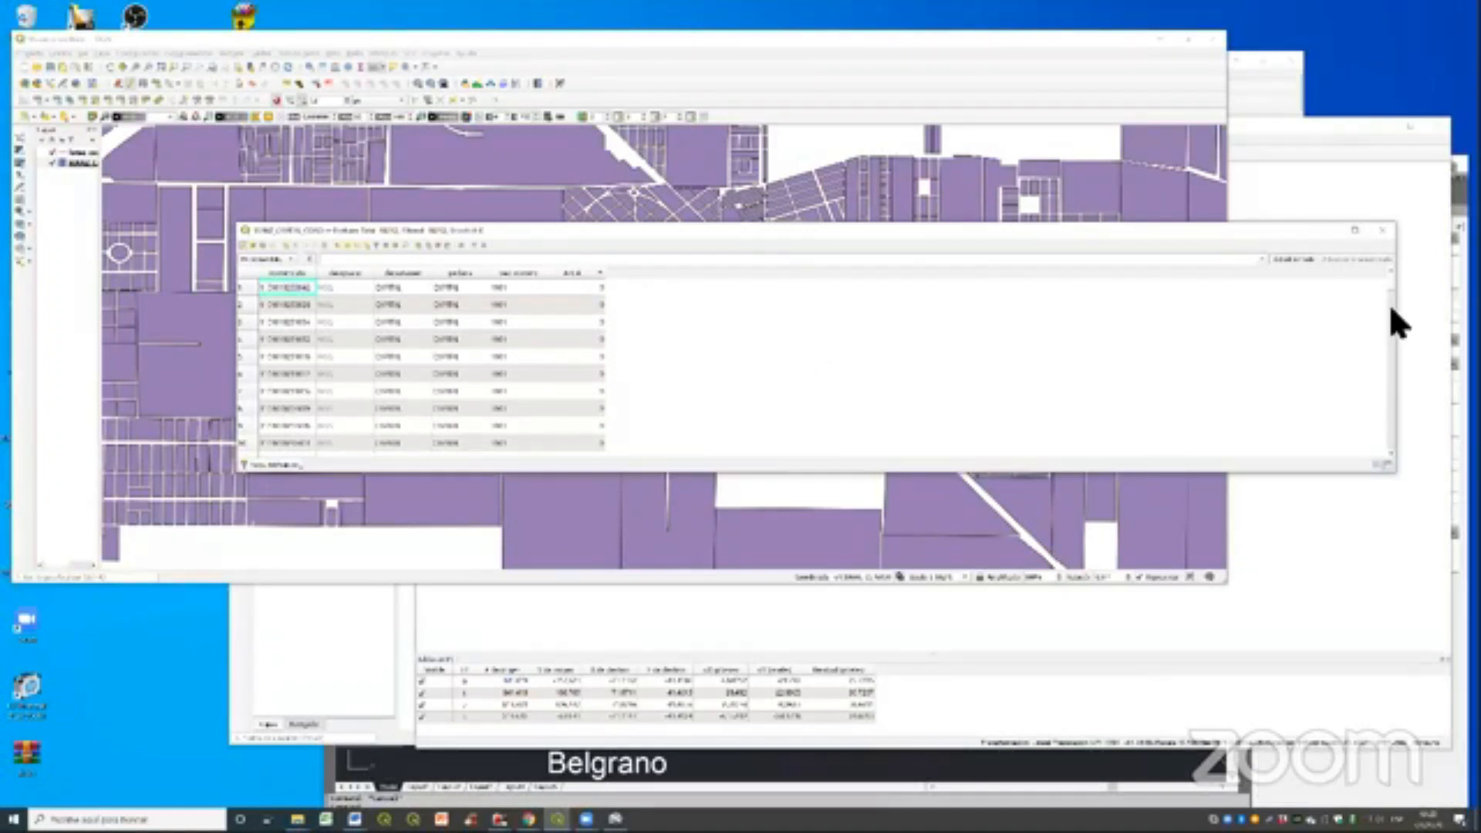
- Narrow the attribute table, return to the map and examine the city blocks up close
left_click_drag(1396, 320, 526, 277)
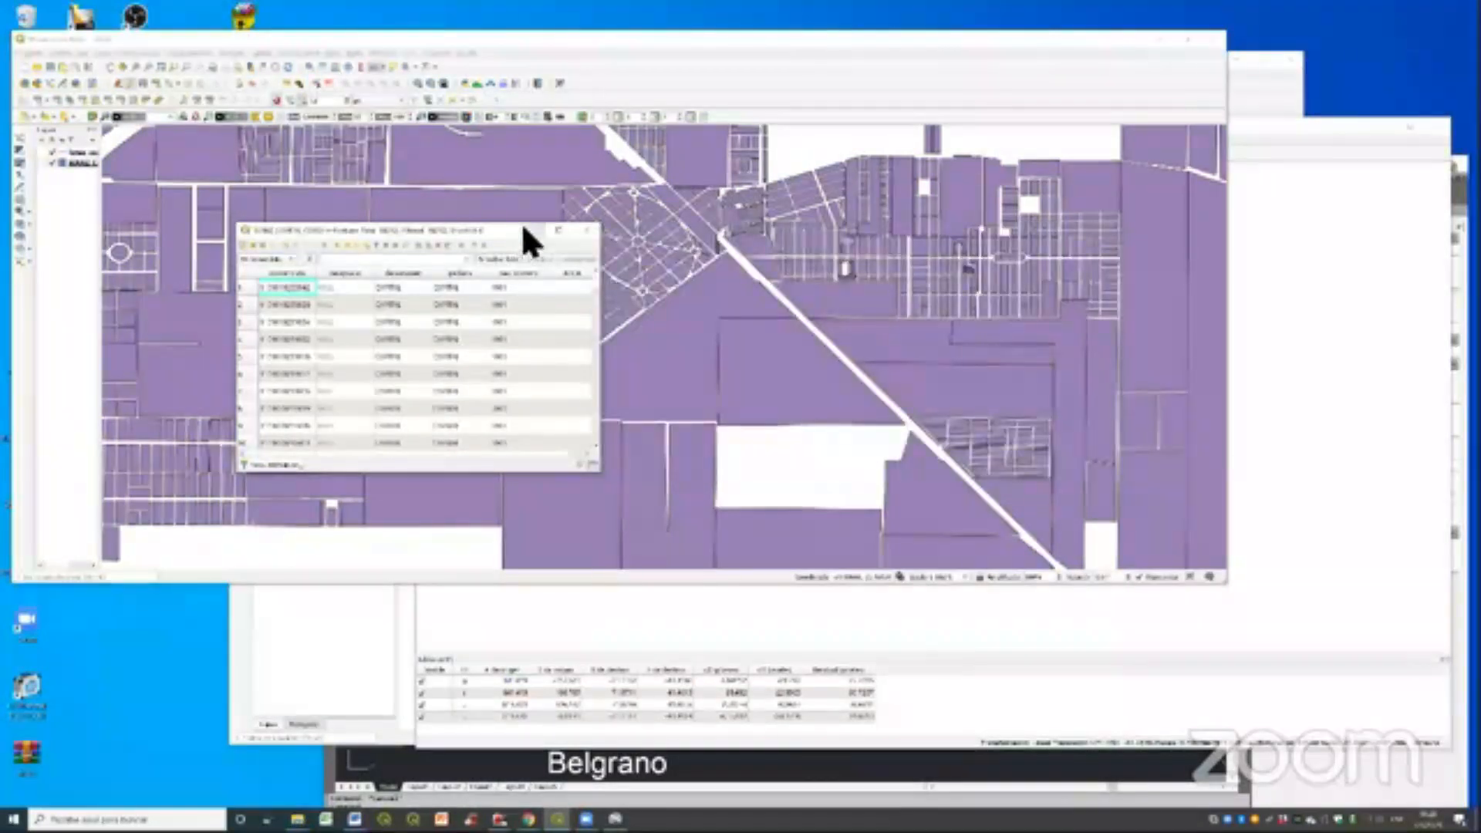
left_click(804, 419)
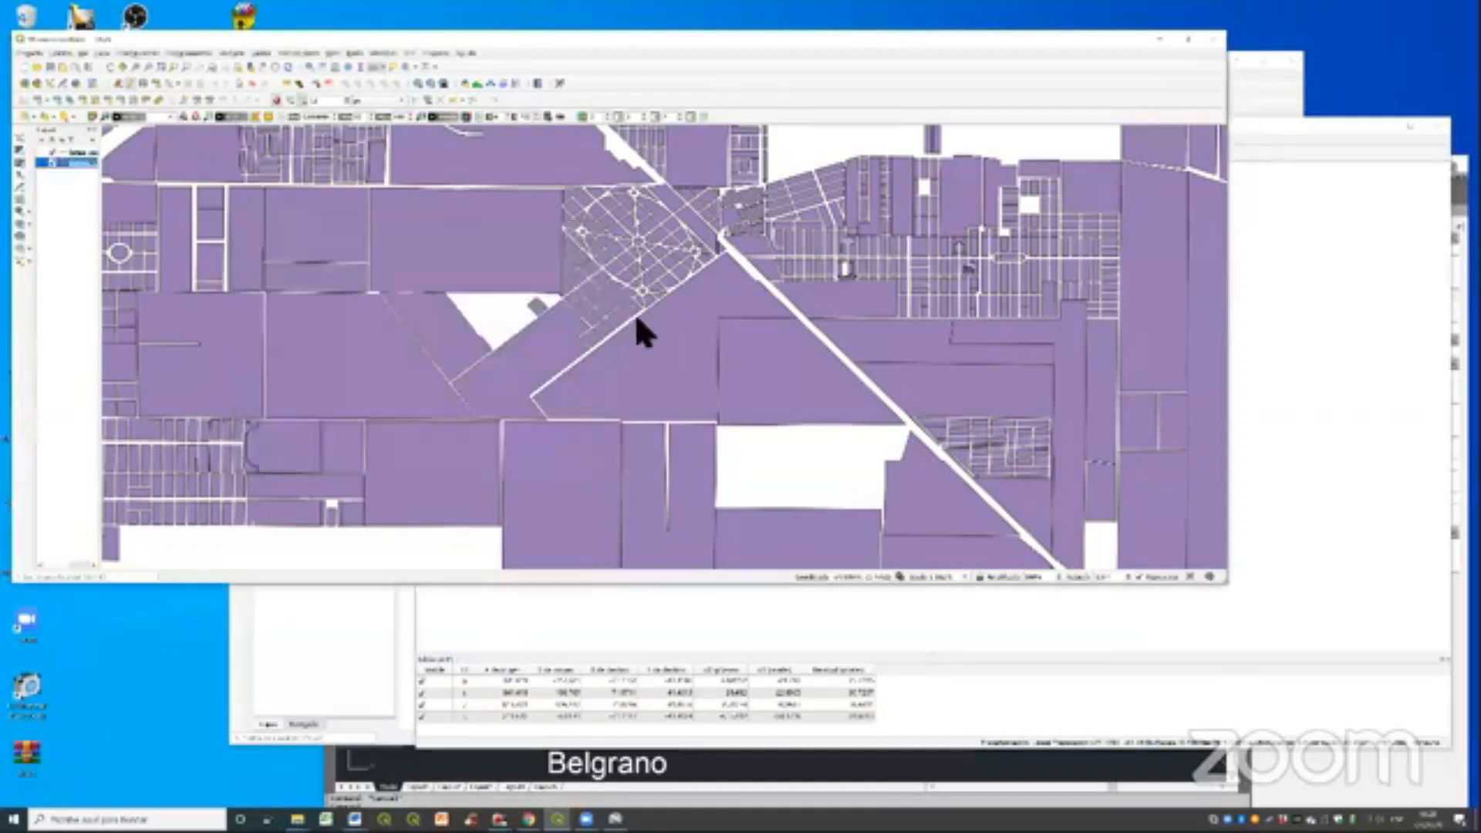
scroll(634, 313, "down", 5)
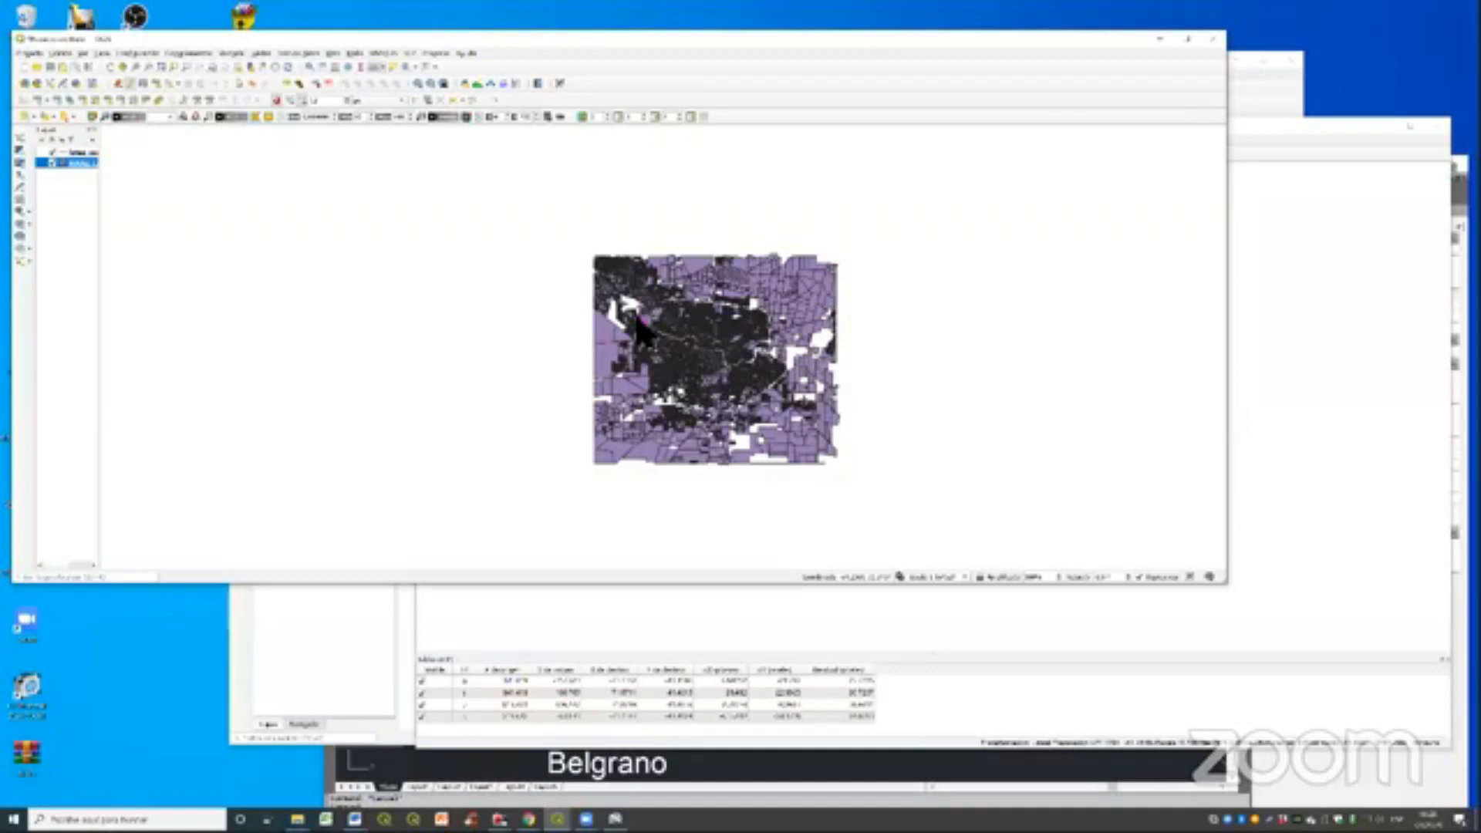
scroll(637, 320, "up", 5)
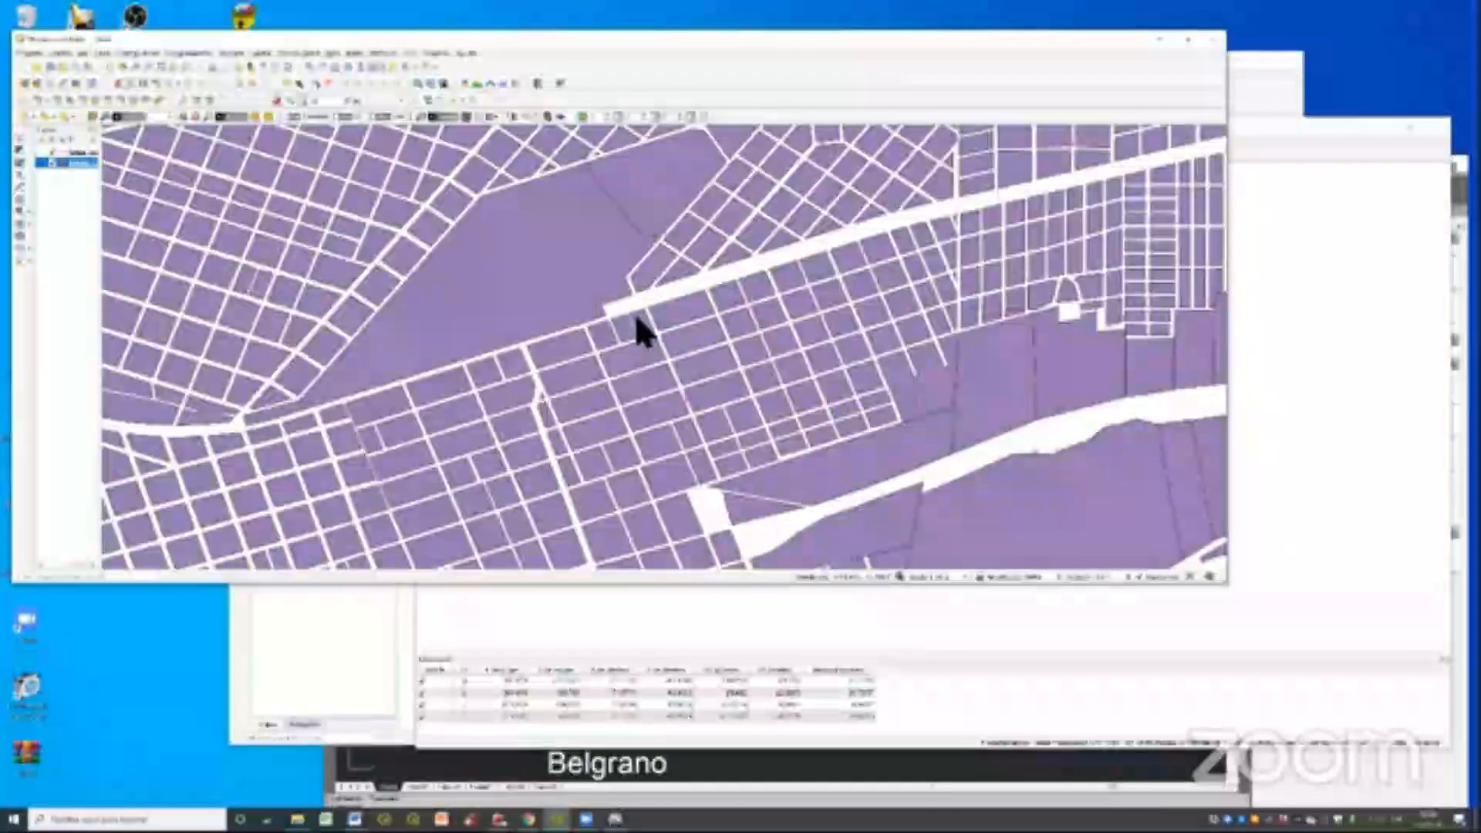
scroll(637, 320, "up", 3)
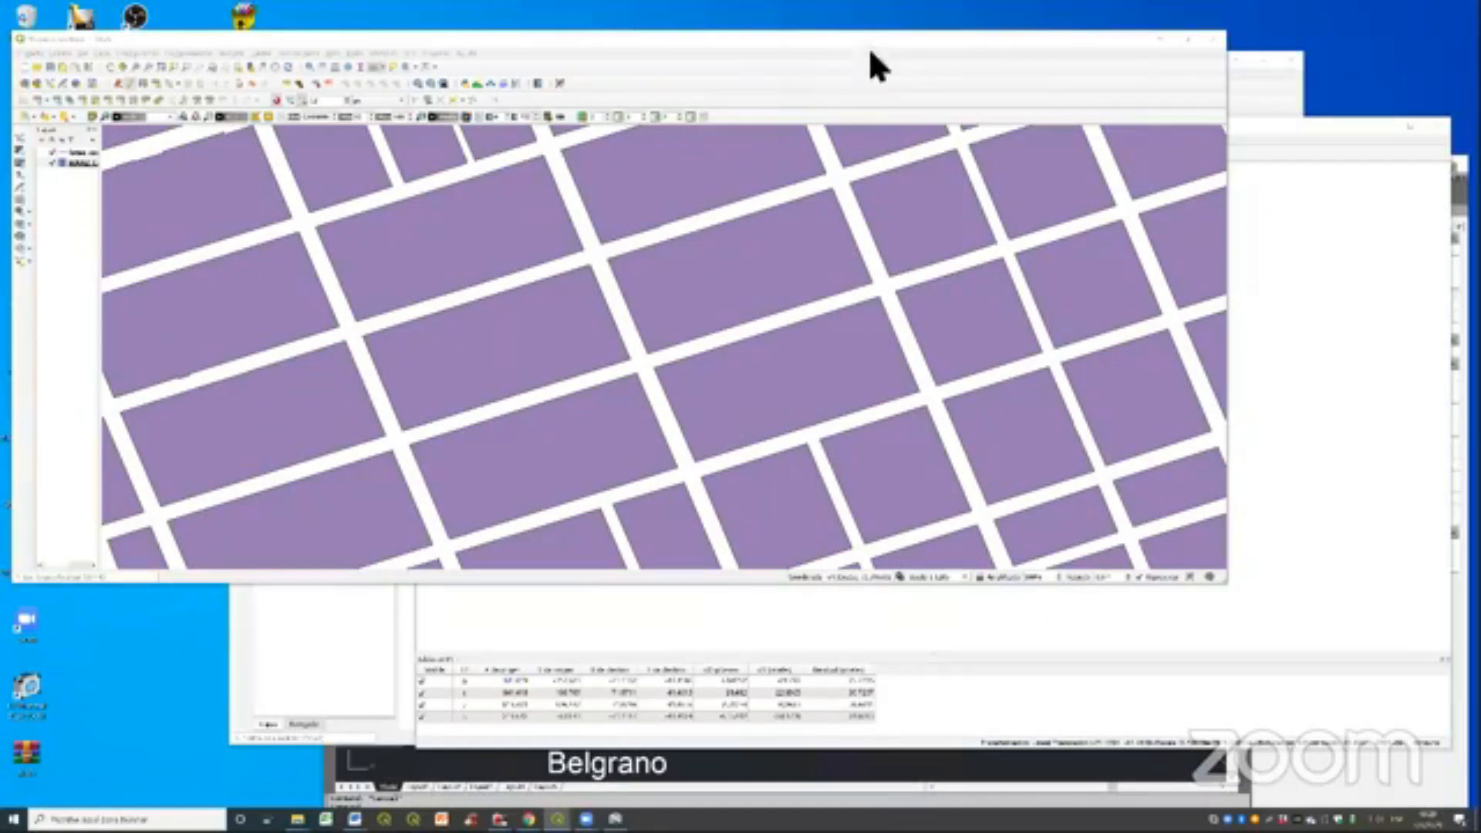
- Move and shrink the project window and restore a coordinate reference system for the project
left_click(1007, 42)
left_click_drag(1008, 47, 1042, 62)
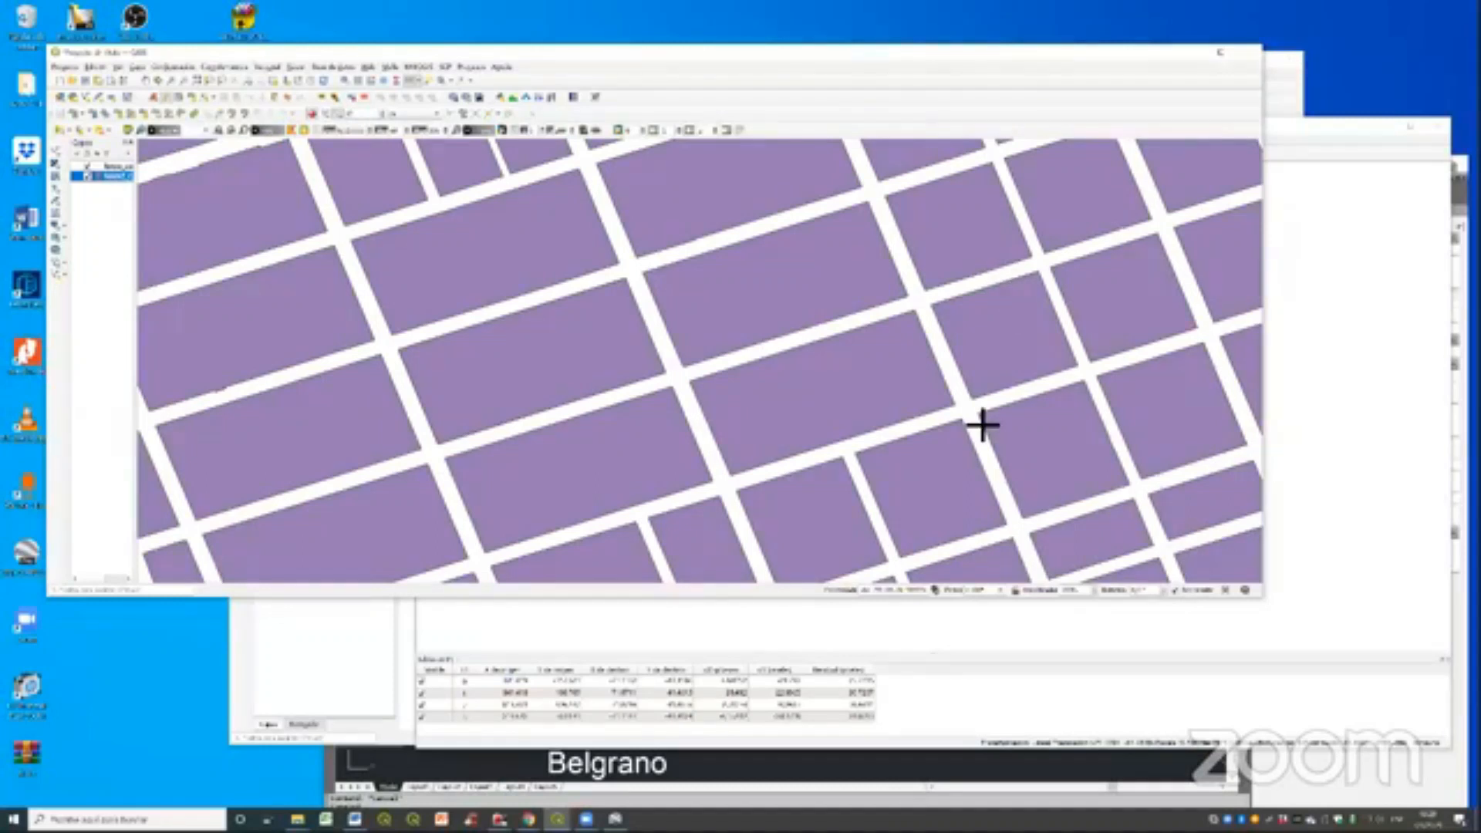
left_click_drag(1261, 425, 990, 425)
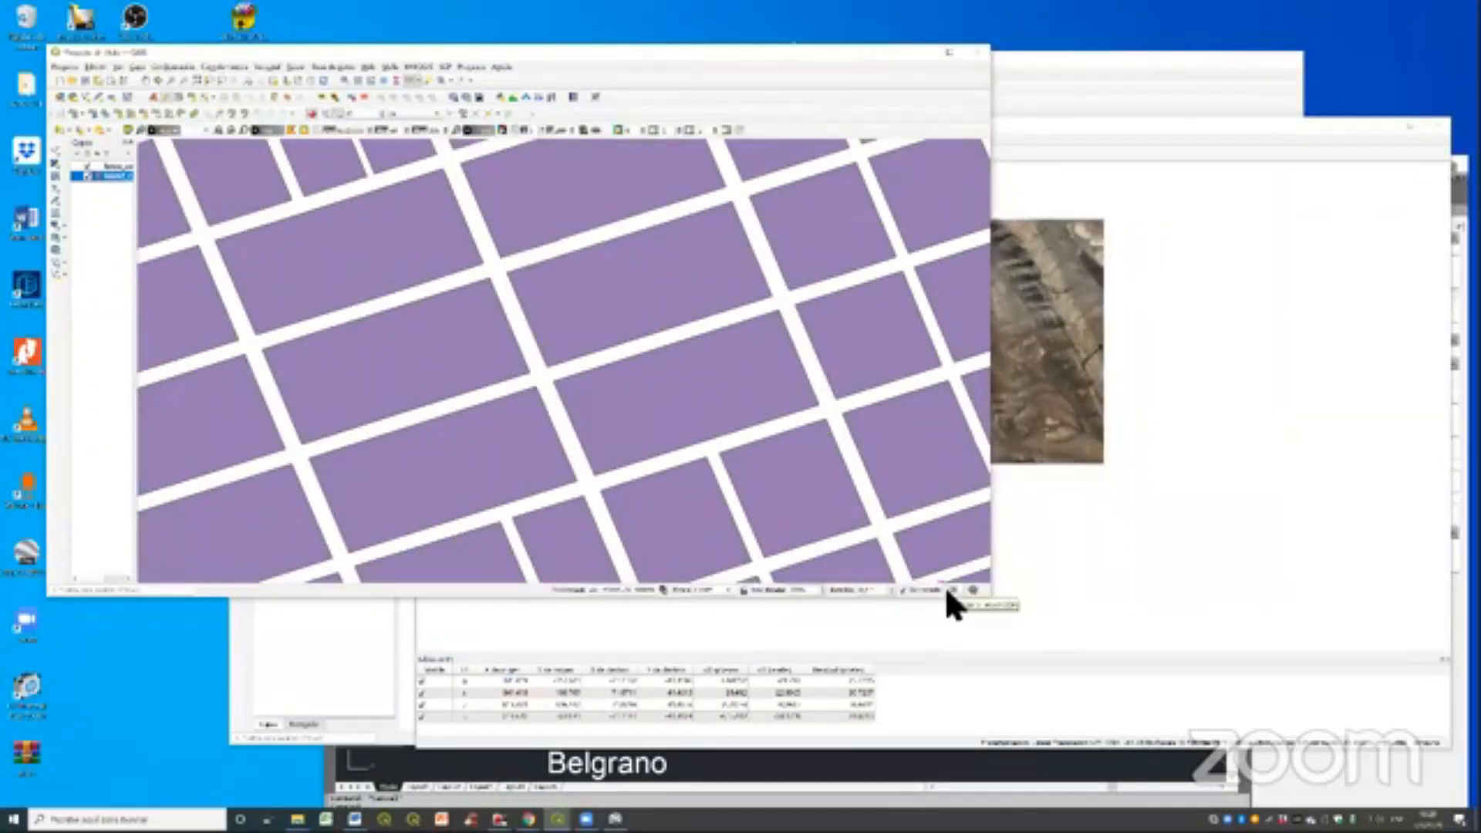
left_click(953, 589)
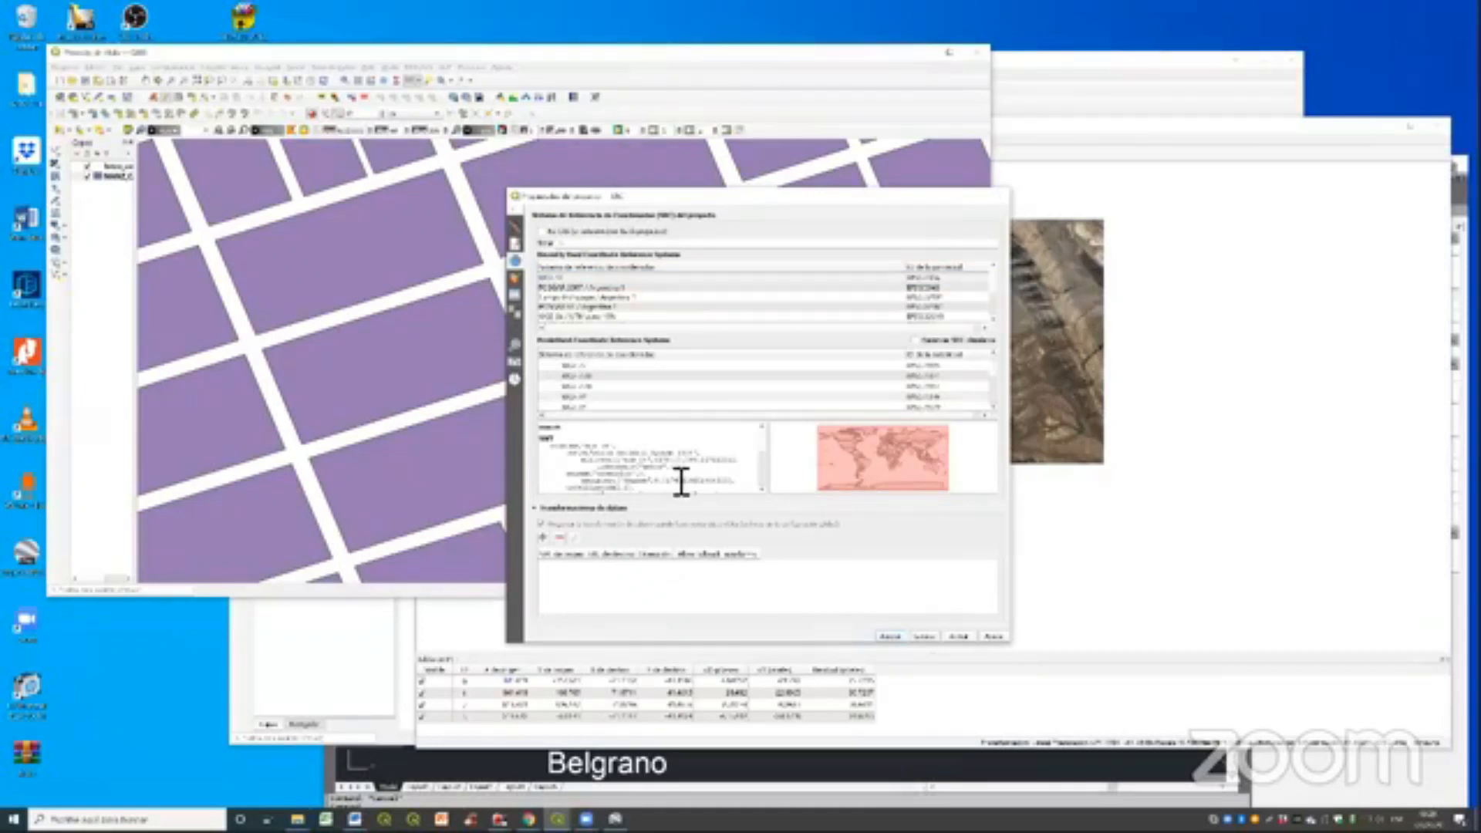
key("Escape")
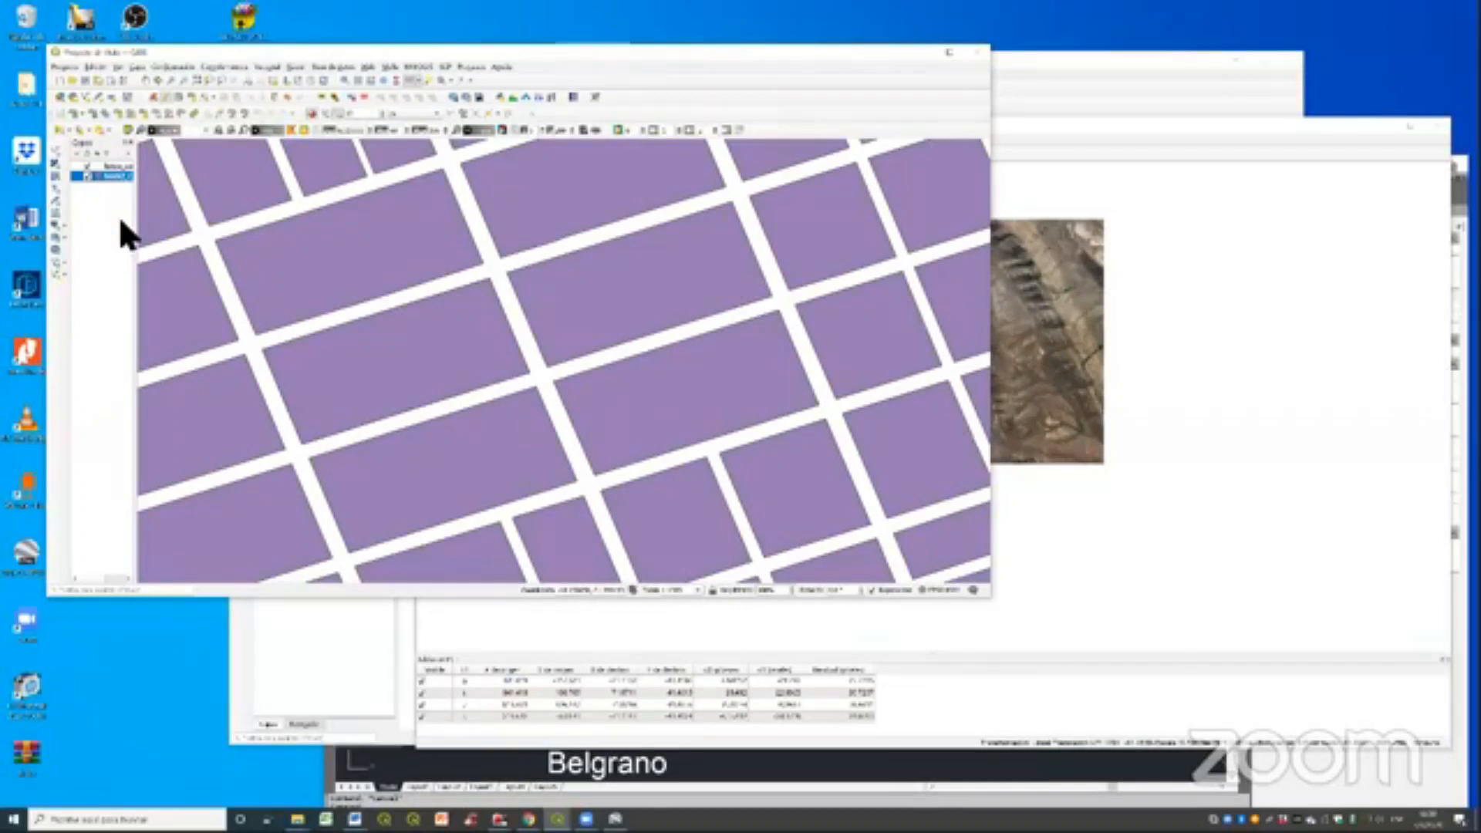
- Open the export settings for the block layer, review the available coordinate systems and cancel the export
right_click(114, 174)
left_click(324, 400)
left_click(807, 209)
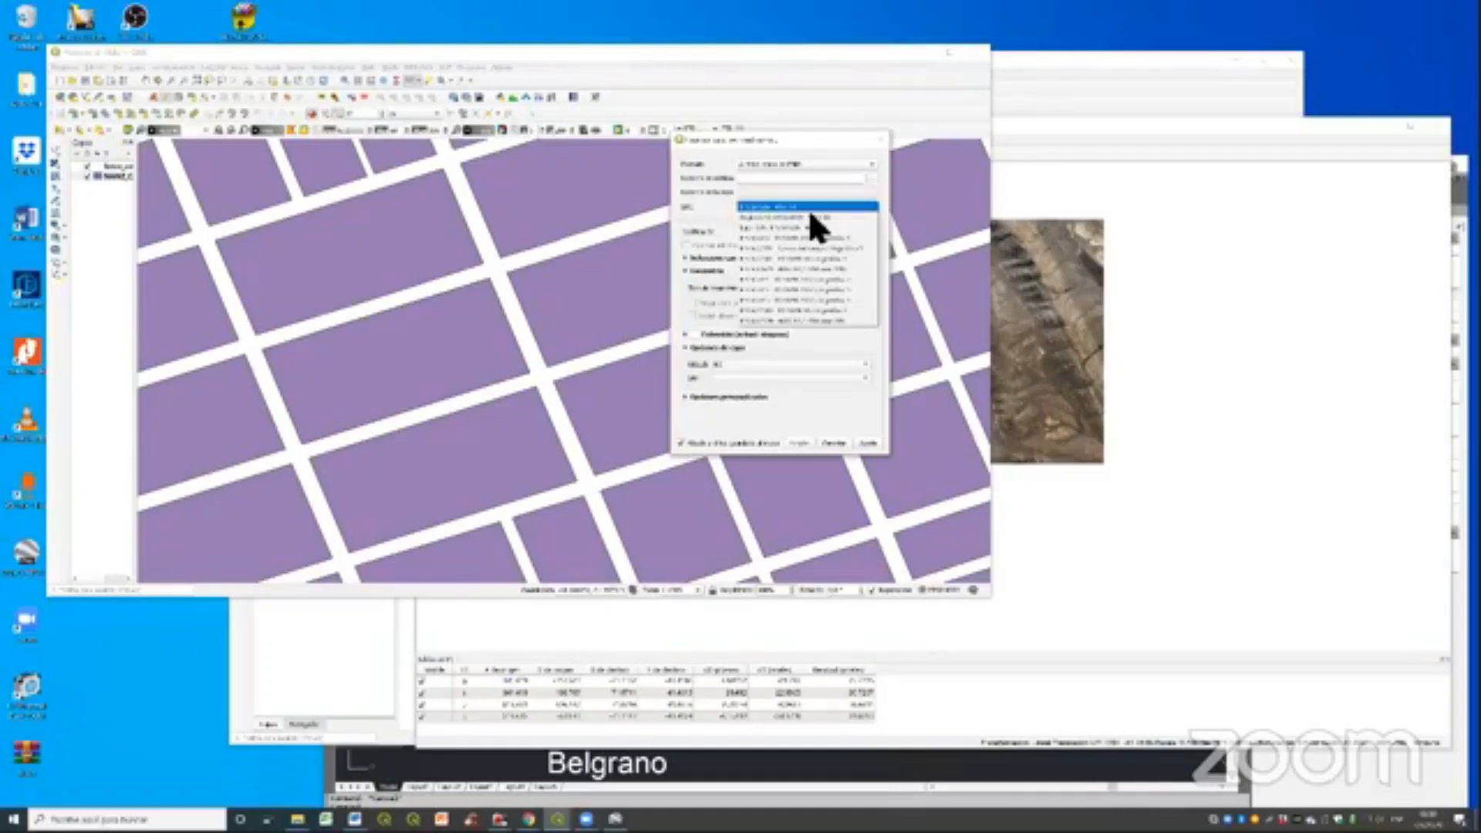
left_click(878, 135)
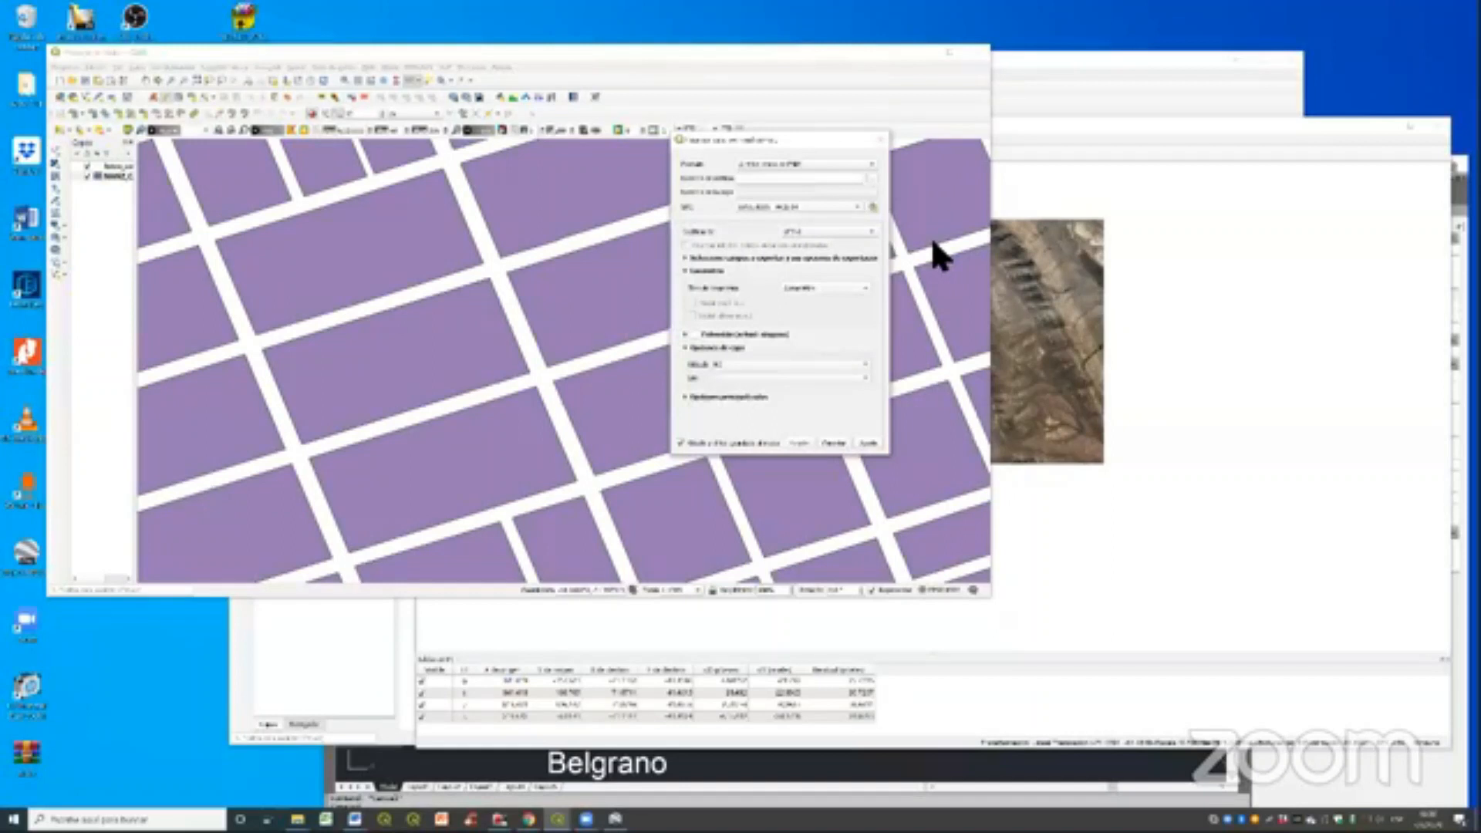
key("Escape")
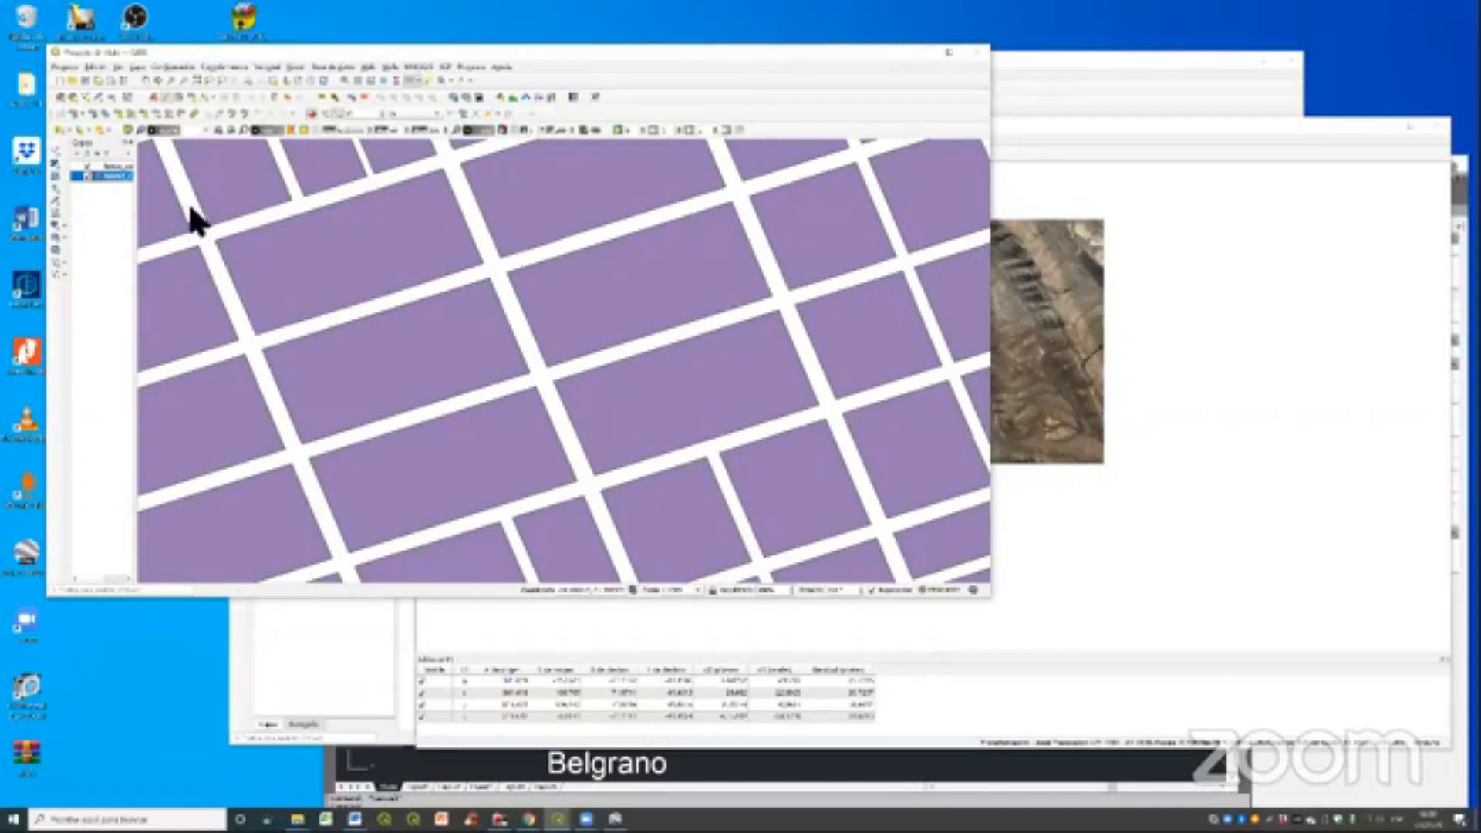
- Move the project window aside and review the data source manager's options for delimited text
left_click_drag(316, 59, 440, 143)
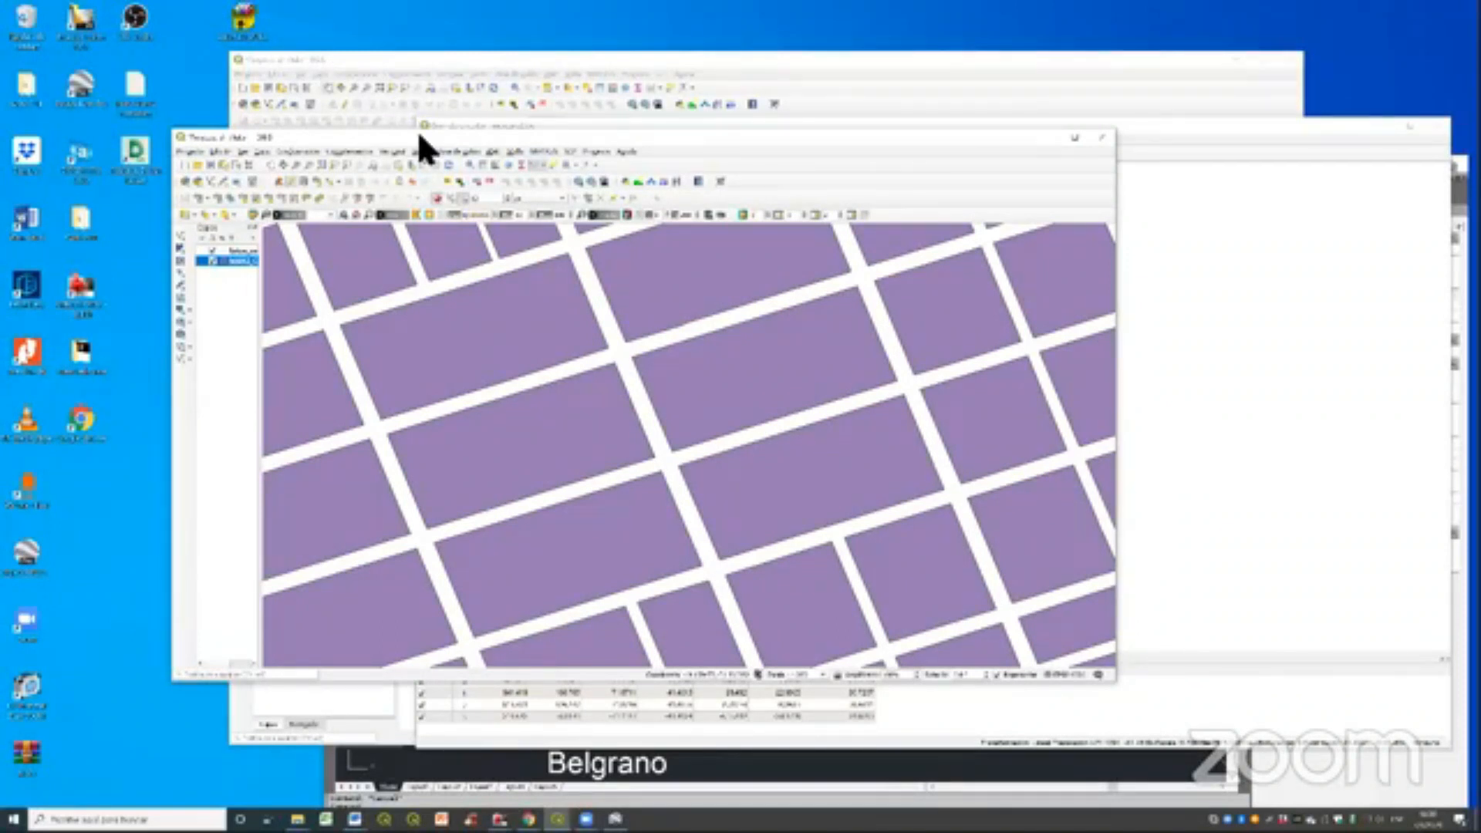
left_click(187, 177)
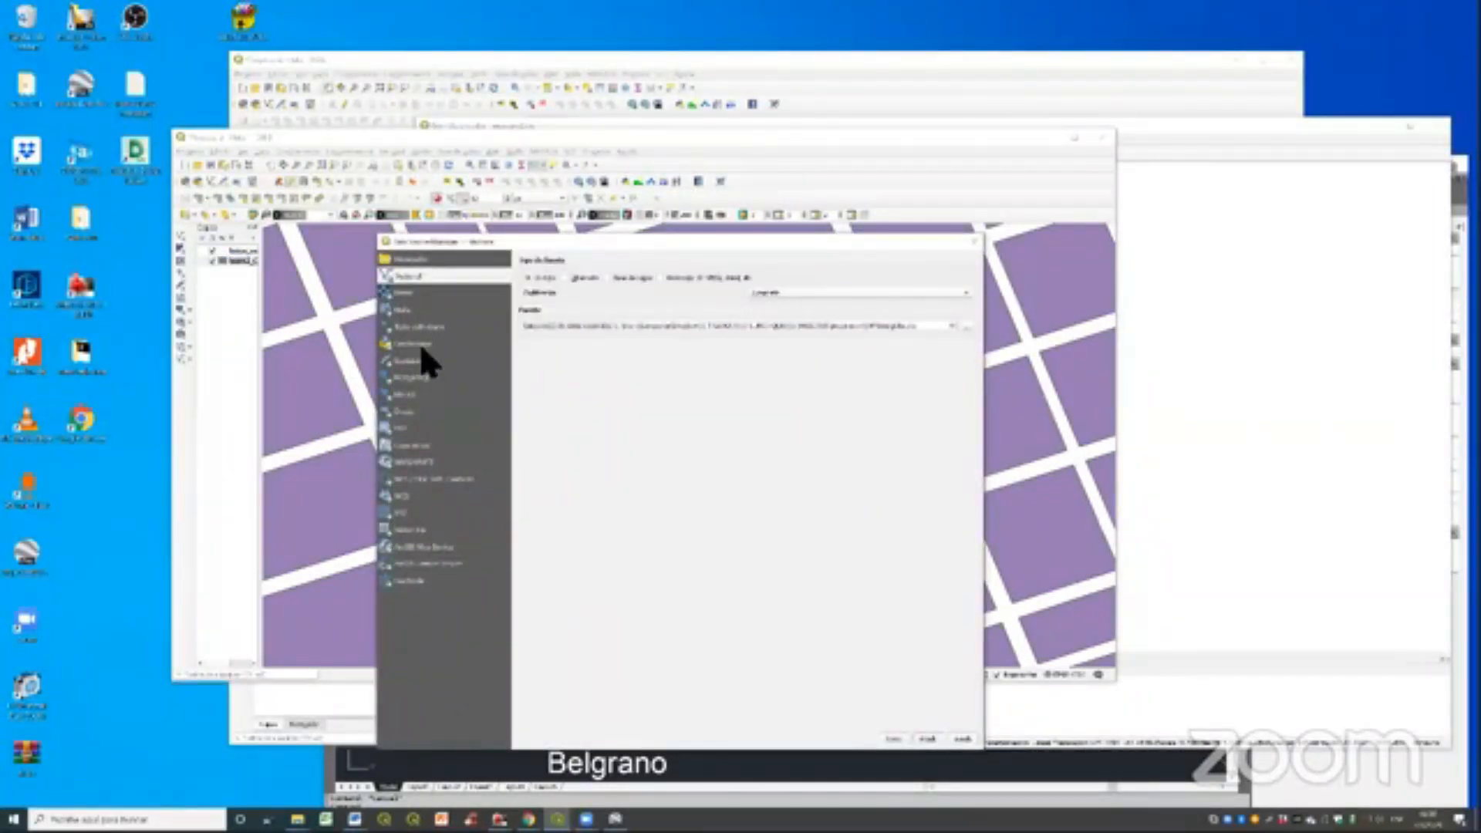
left_click(416, 327)
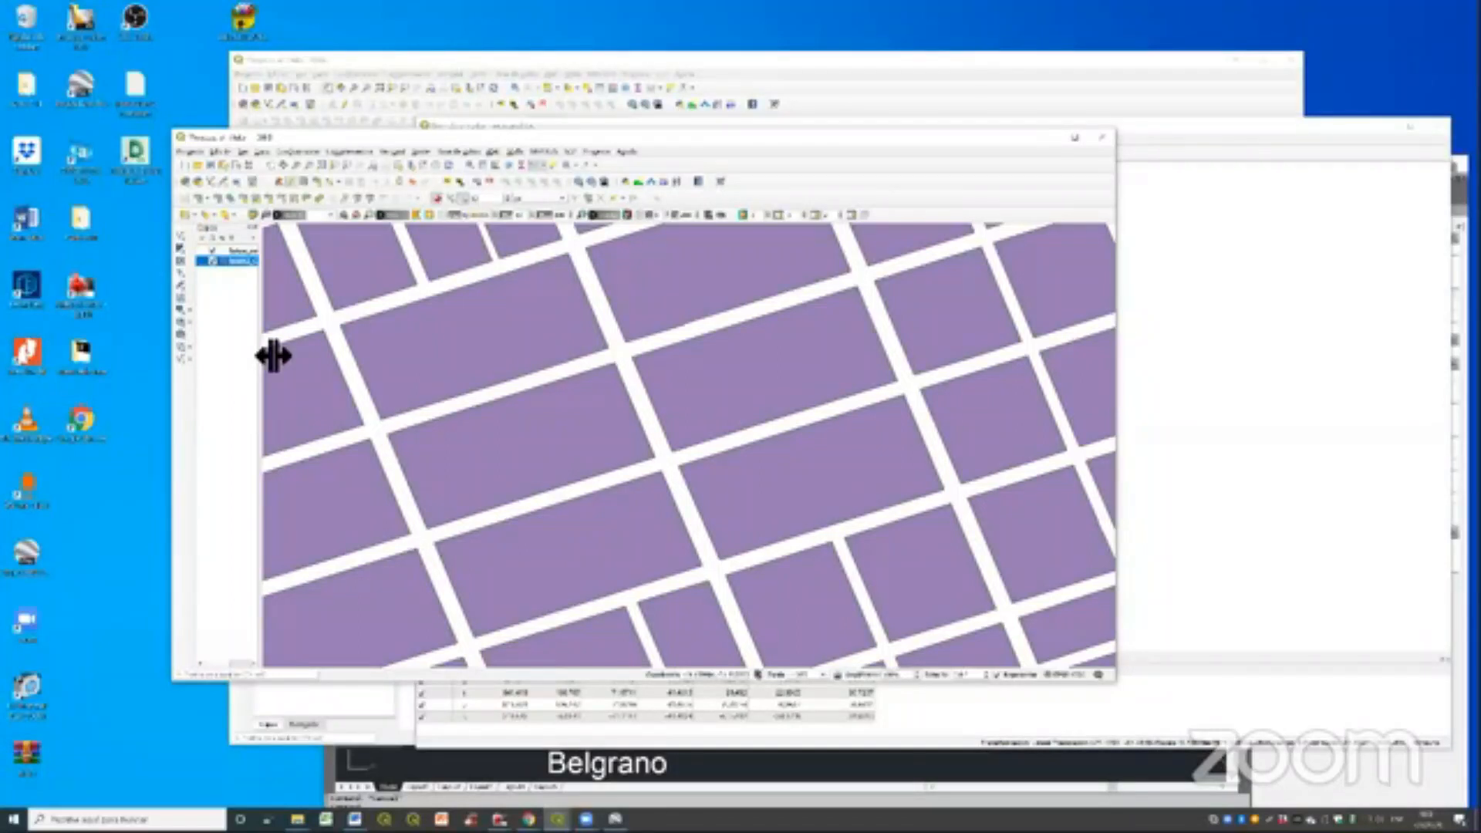
- Widen the layer list and review the block layer's table join settings in its properties without adding a join
left_click_drag(274, 356, 371, 309)
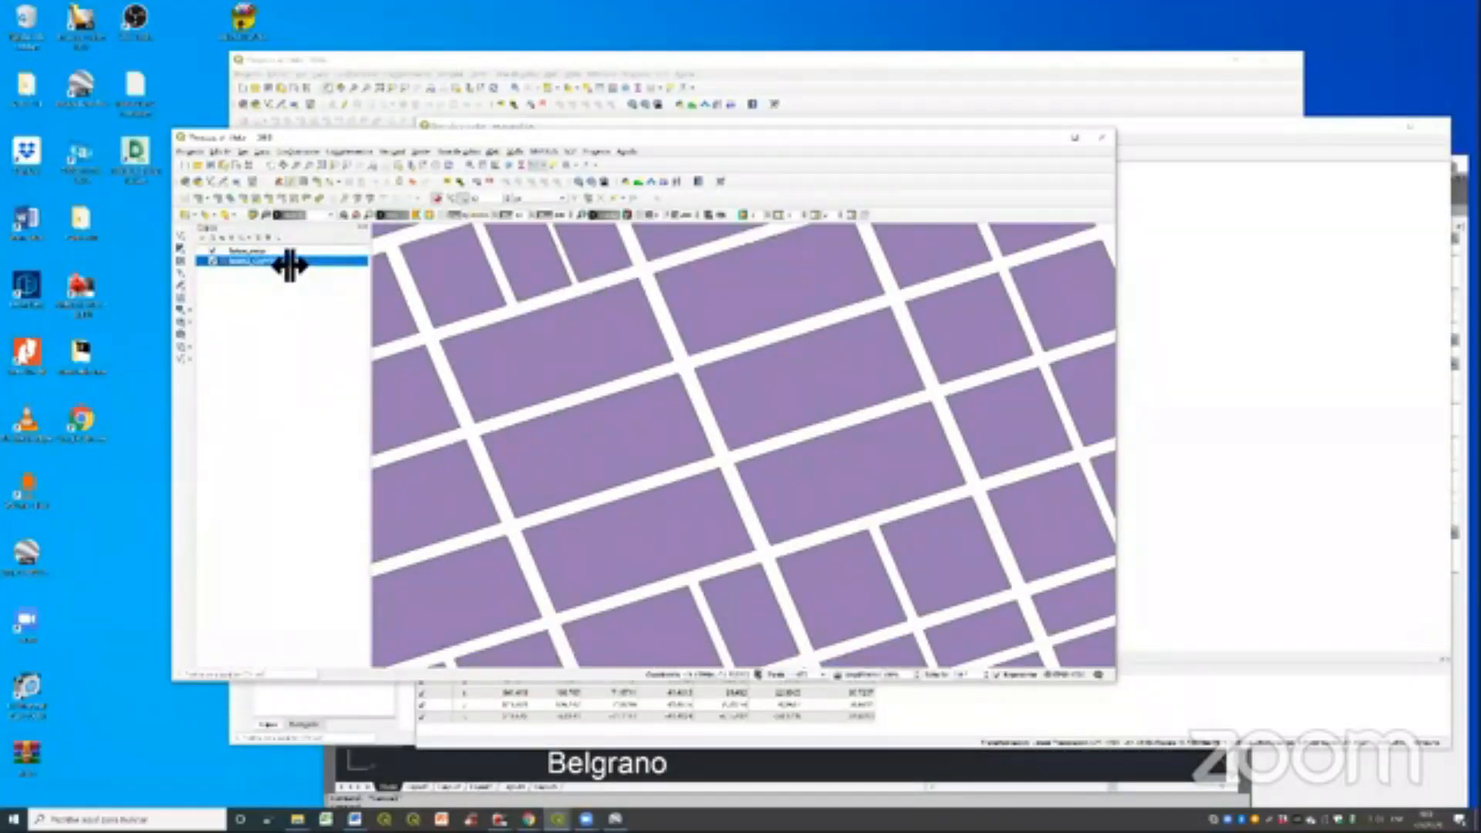
left_click_drag(289, 265, 351, 235)
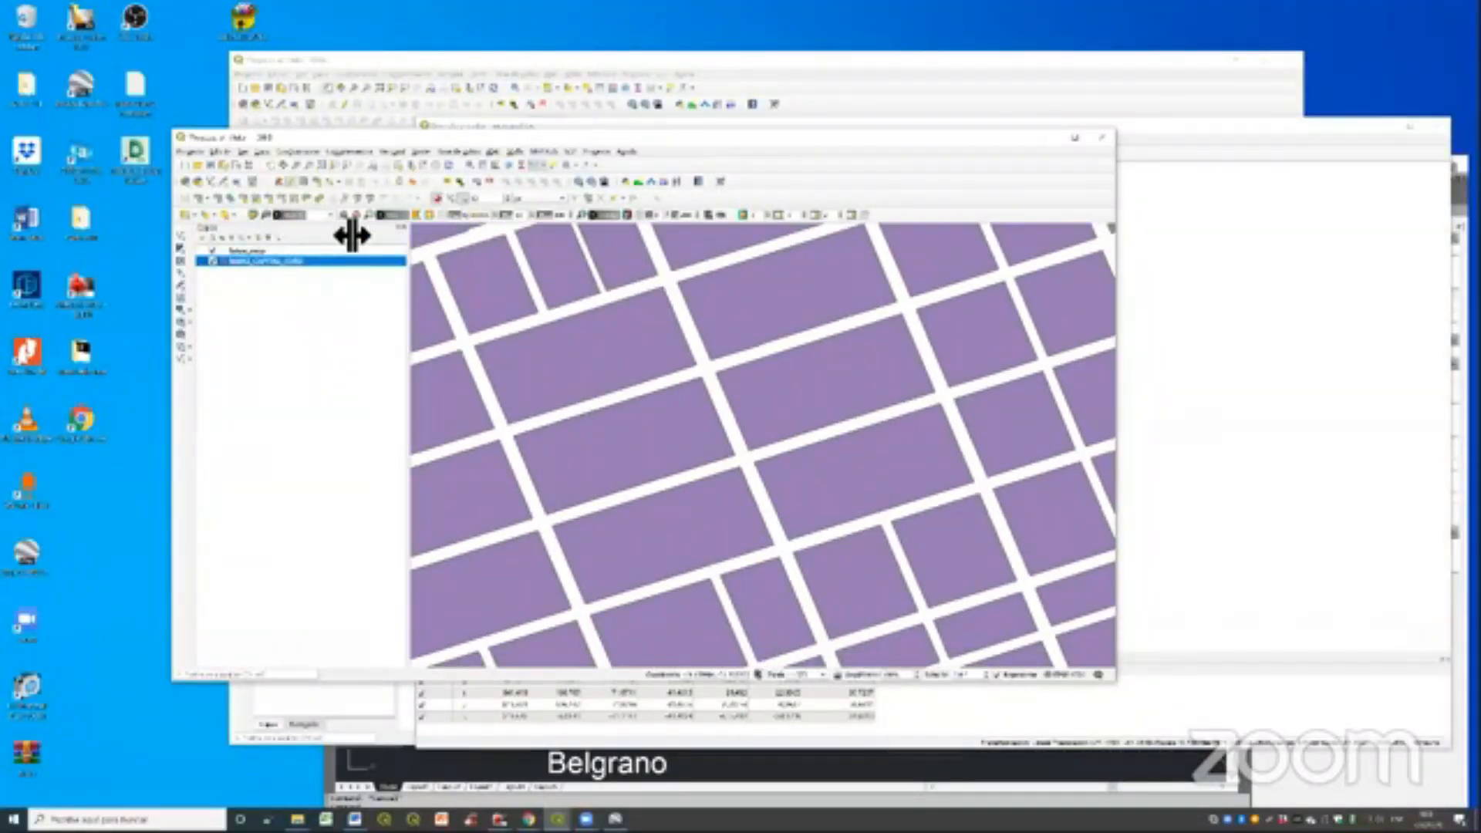
right_click(347, 260)
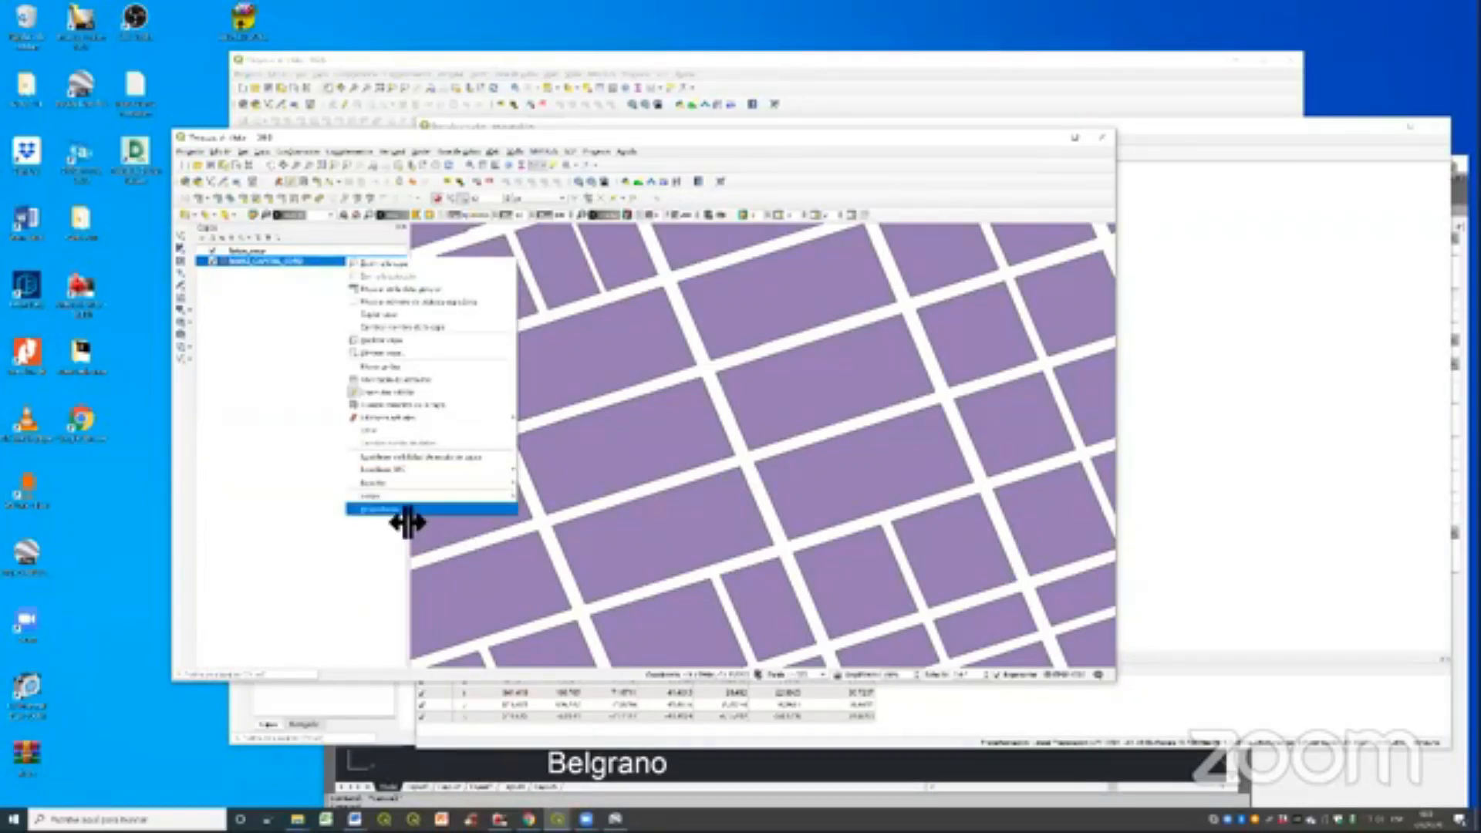
left_click(407, 512)
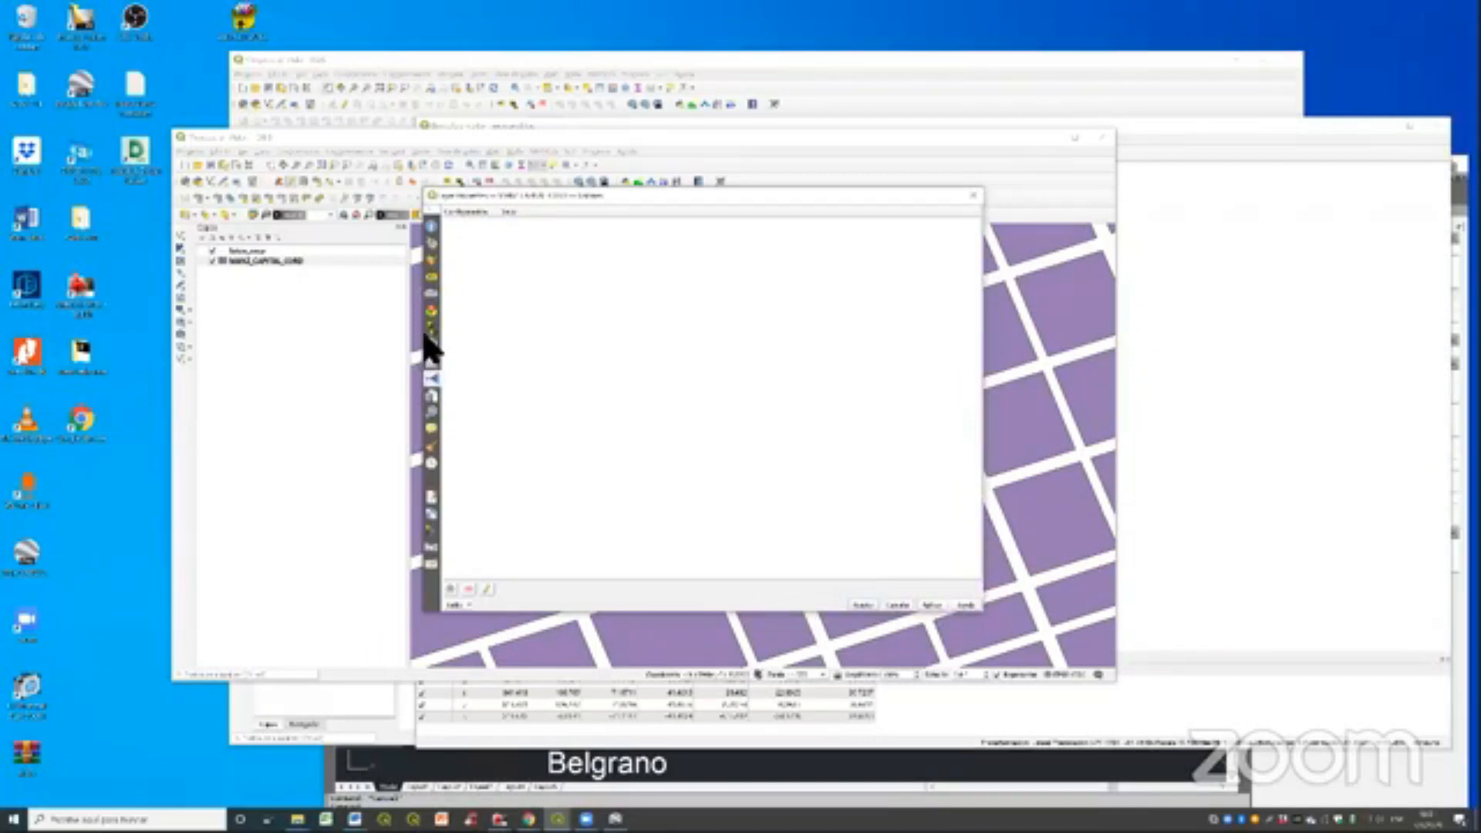
left_click(431, 379)
left_click(450, 589)
key("Escape")
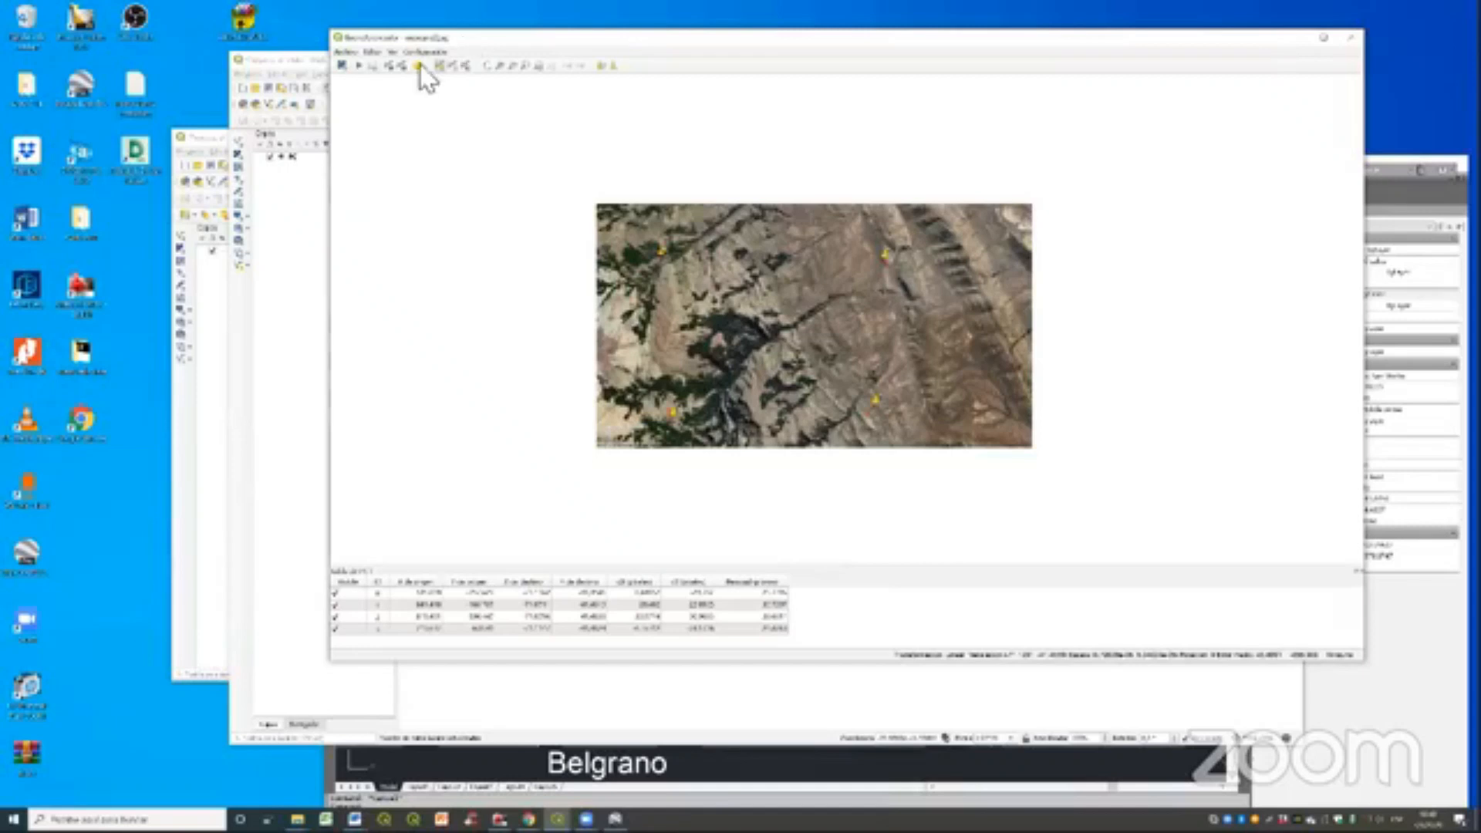
- Run the georeferencing of the mountain image and inspect the resulting raster in the main map
left_click(358, 67)
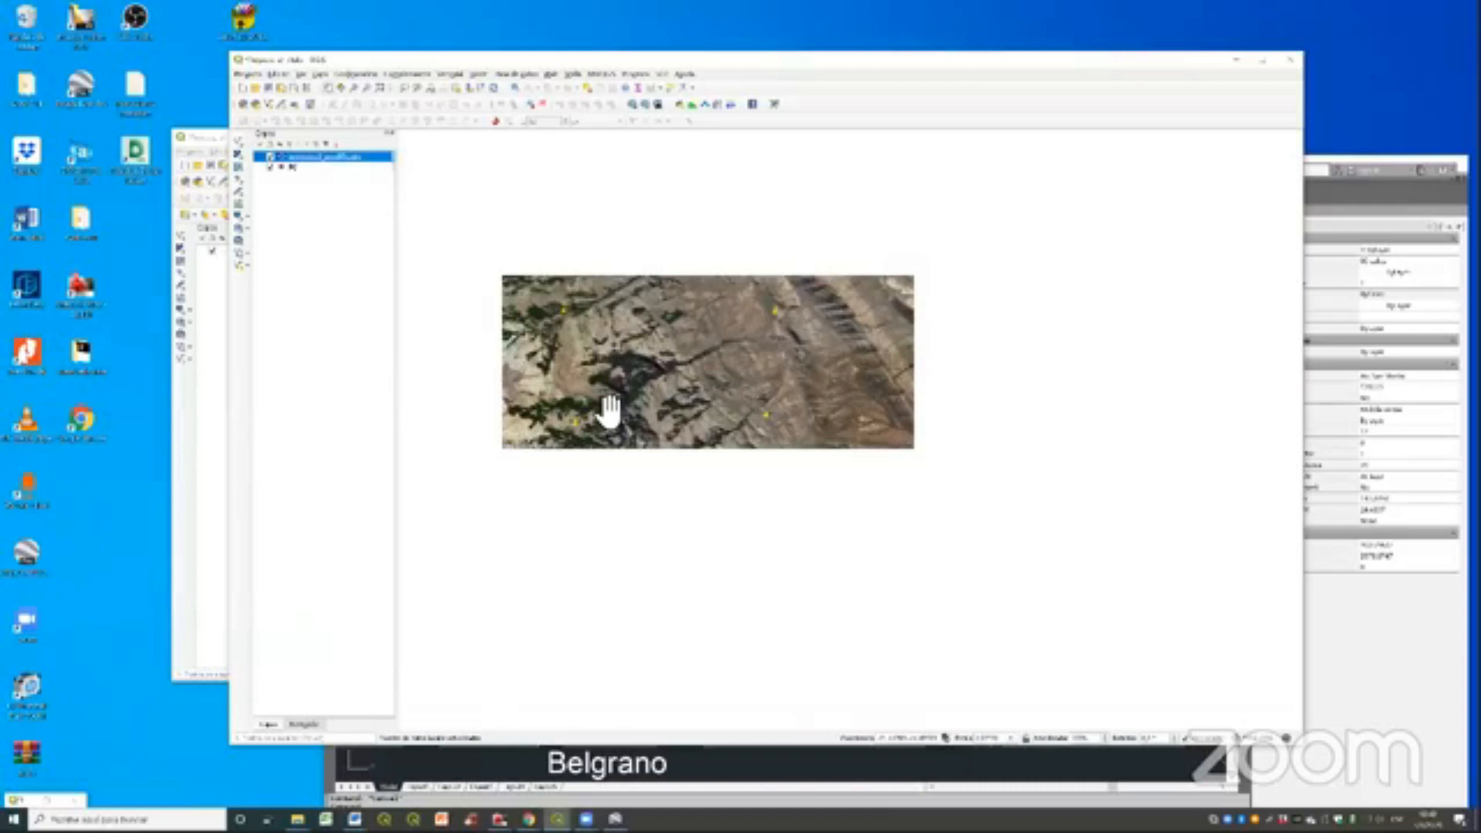
scroll(609, 413, "up", 1)
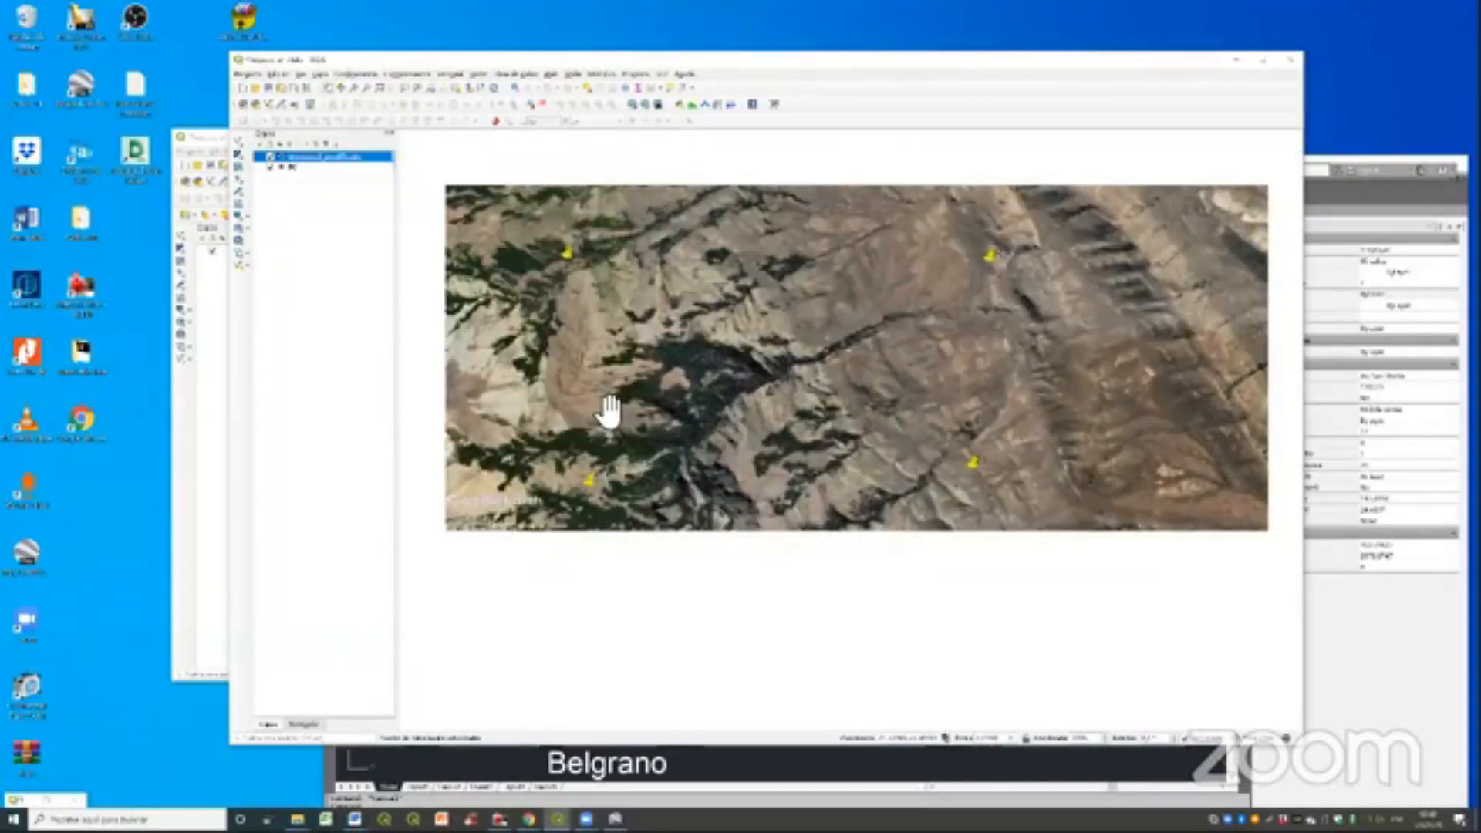
scroll(610, 412, "down", 1)
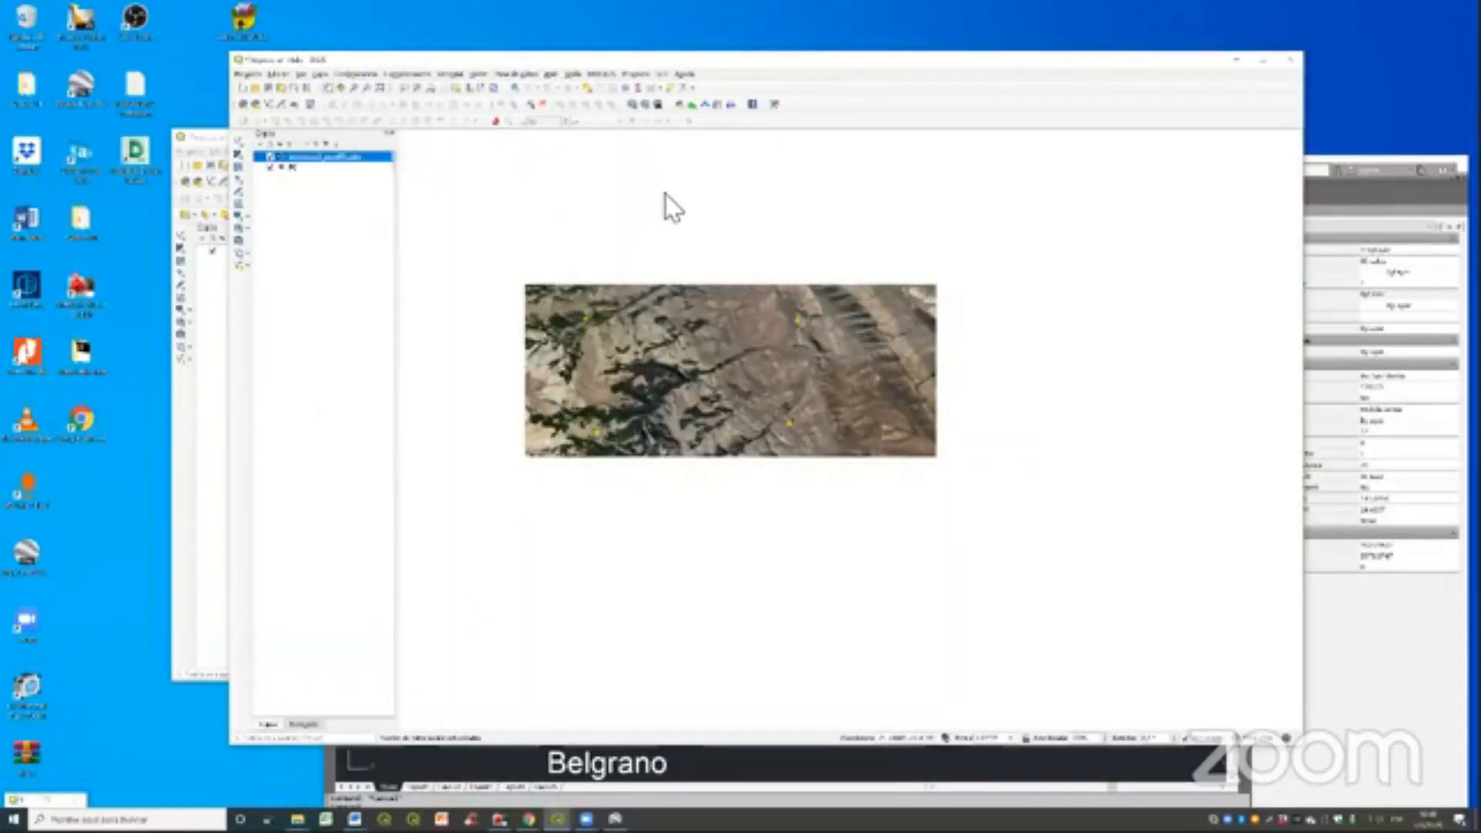
- Add the Google Satellite base map beneath the georeferenced image and compare them around control points 2 and 3
mouse_move(665, 193)
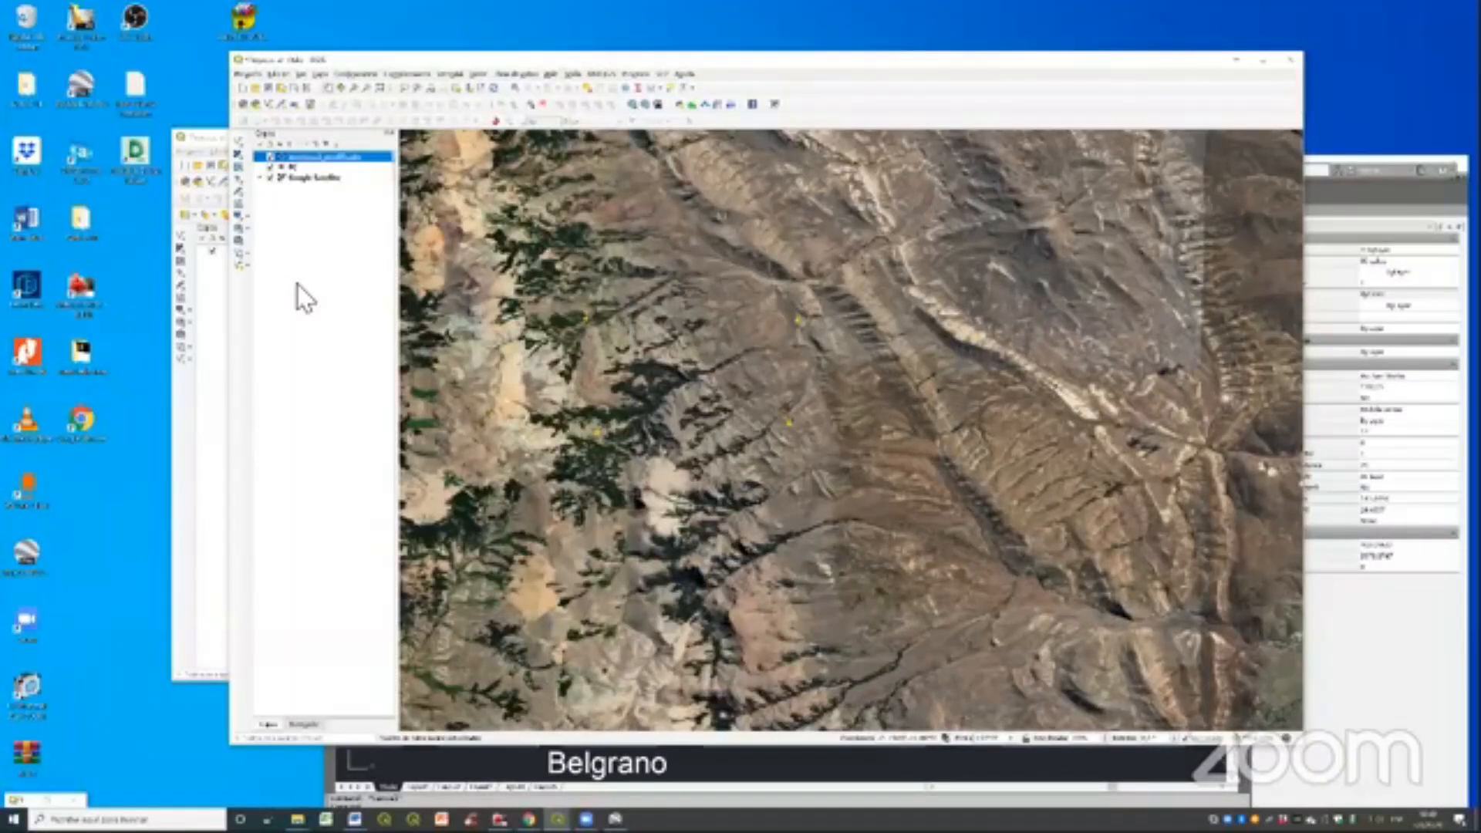
scroll(711, 359, "up", 2)
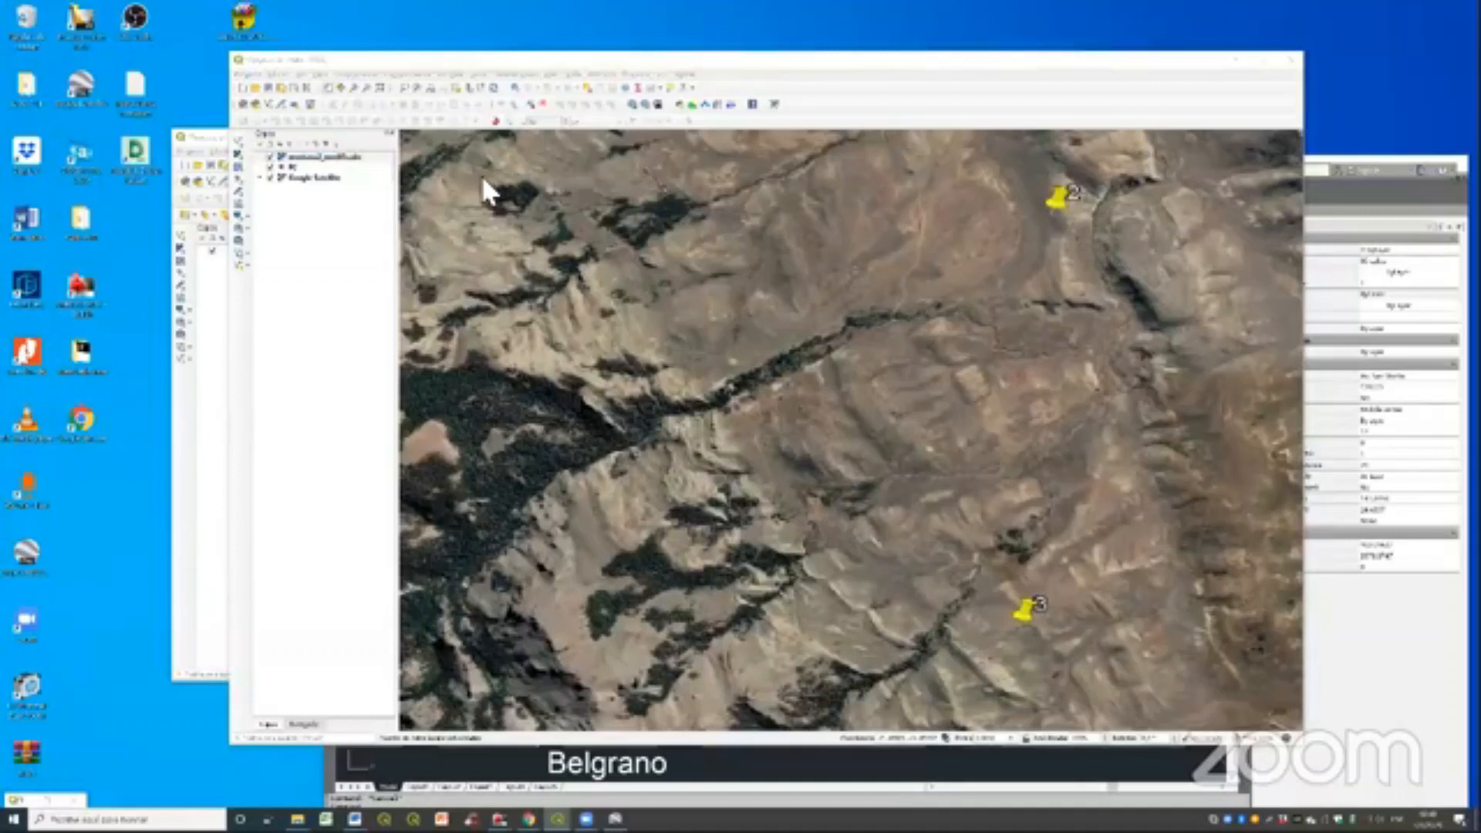
- Move the project window aside on the desktop
left_click(390, 57)
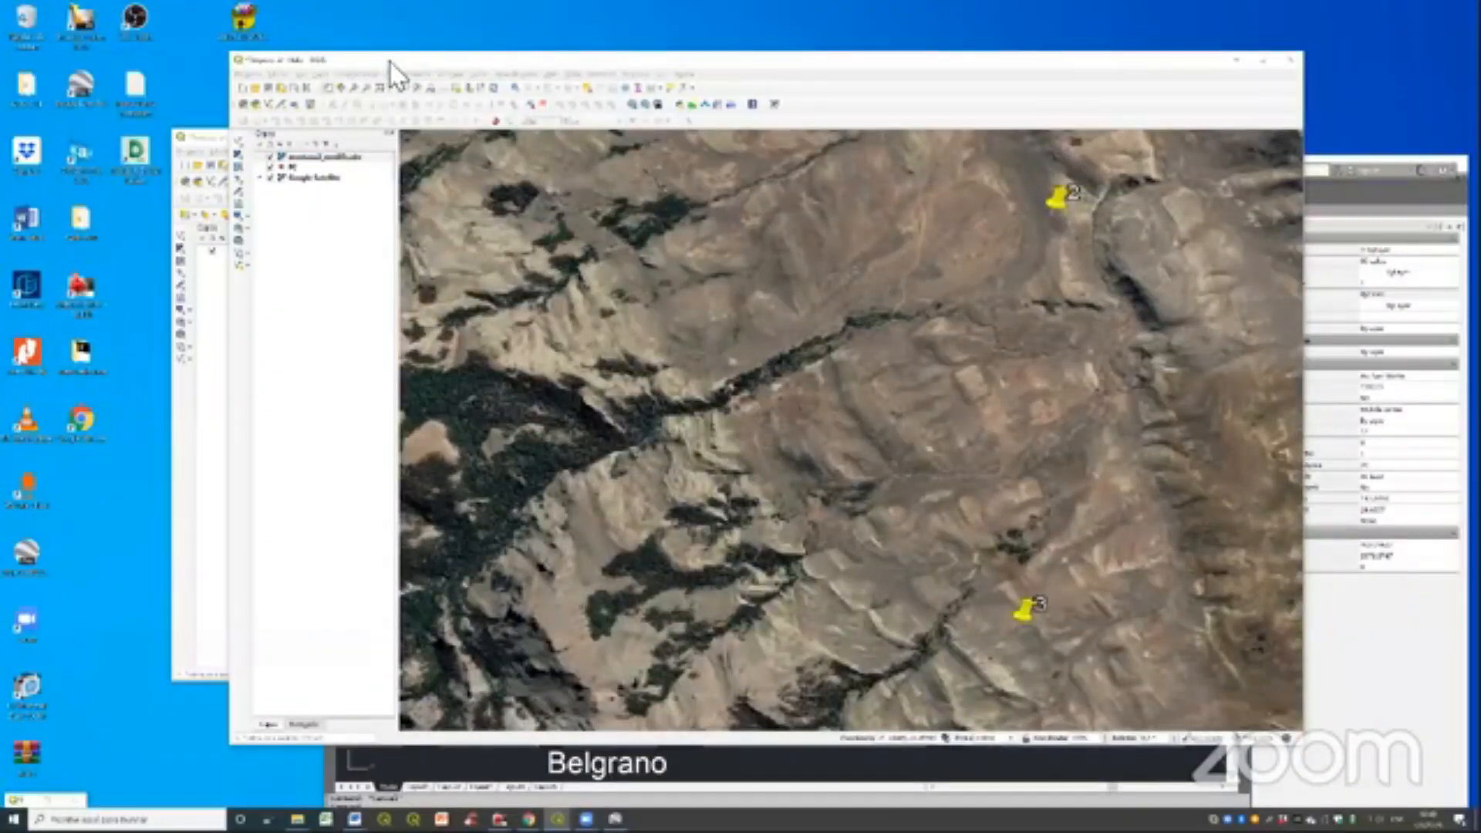
left_click_drag(390, 62, 361, 60)
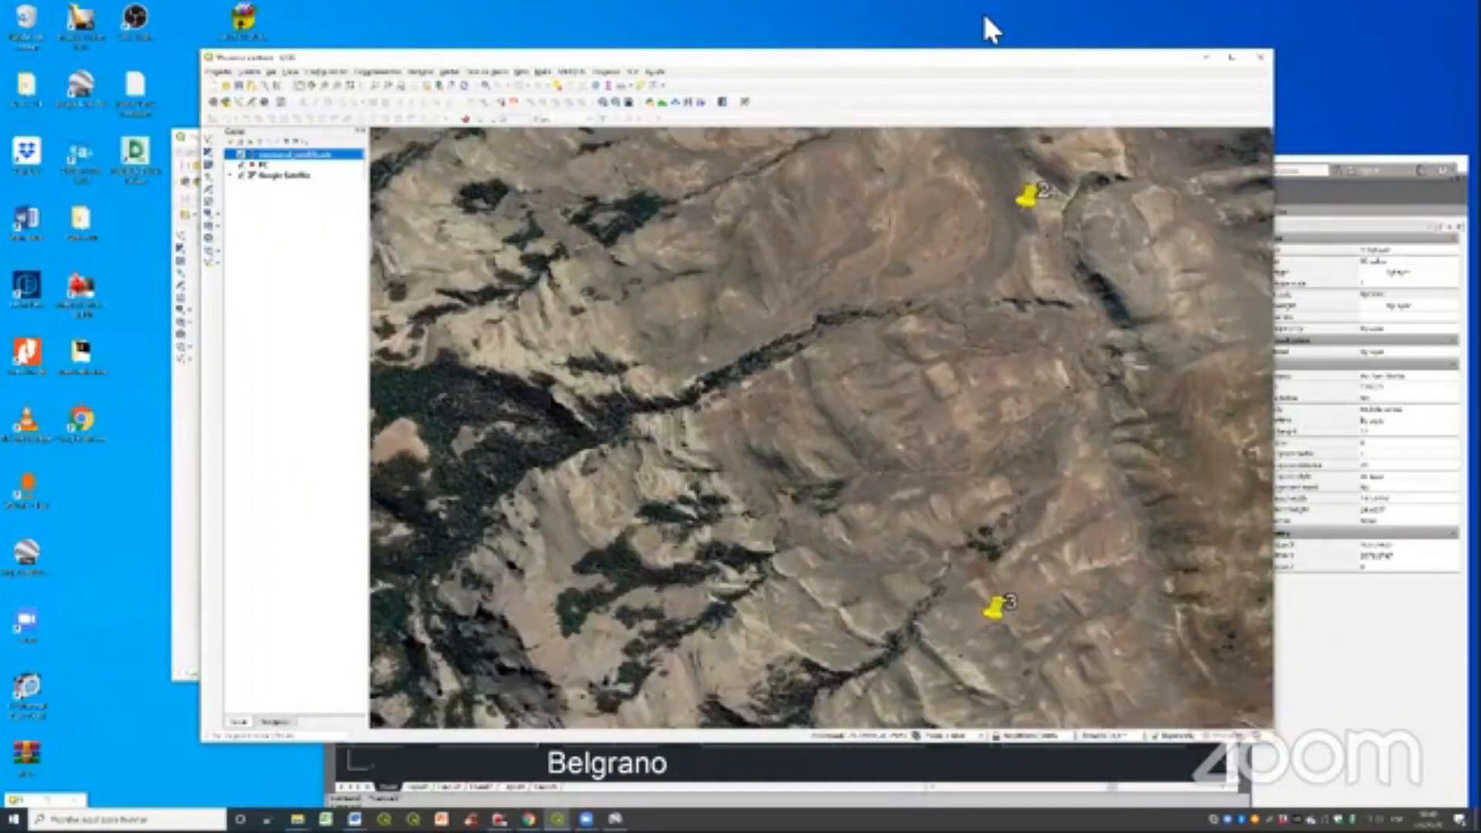
left_click_drag(956, 58, 838, 51)
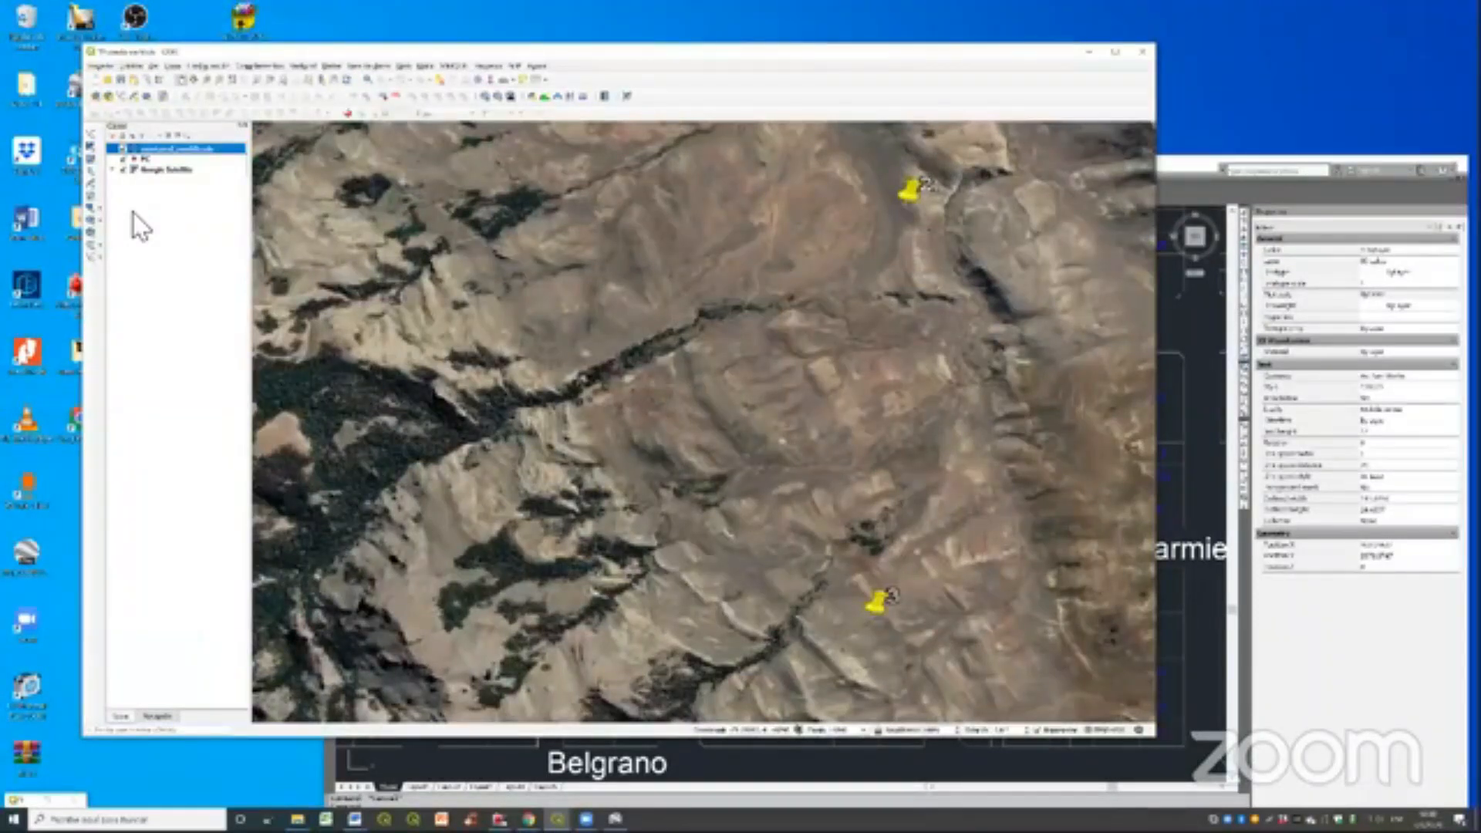
- Try to set the project's measurement ellipsoid to None / Planimetric in the general project properties
key("ctrl+shift+p")
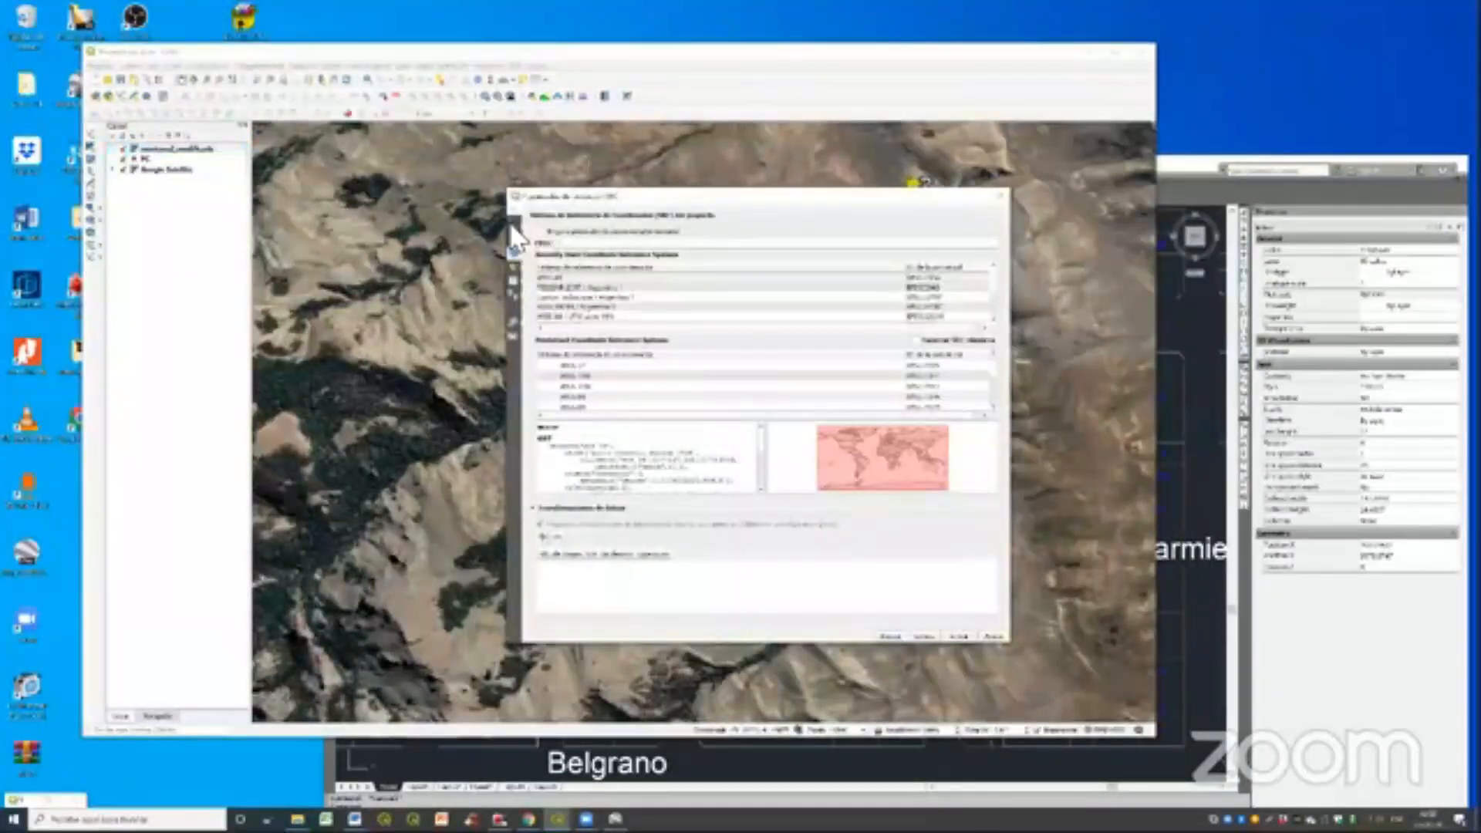
left_click(515, 226)
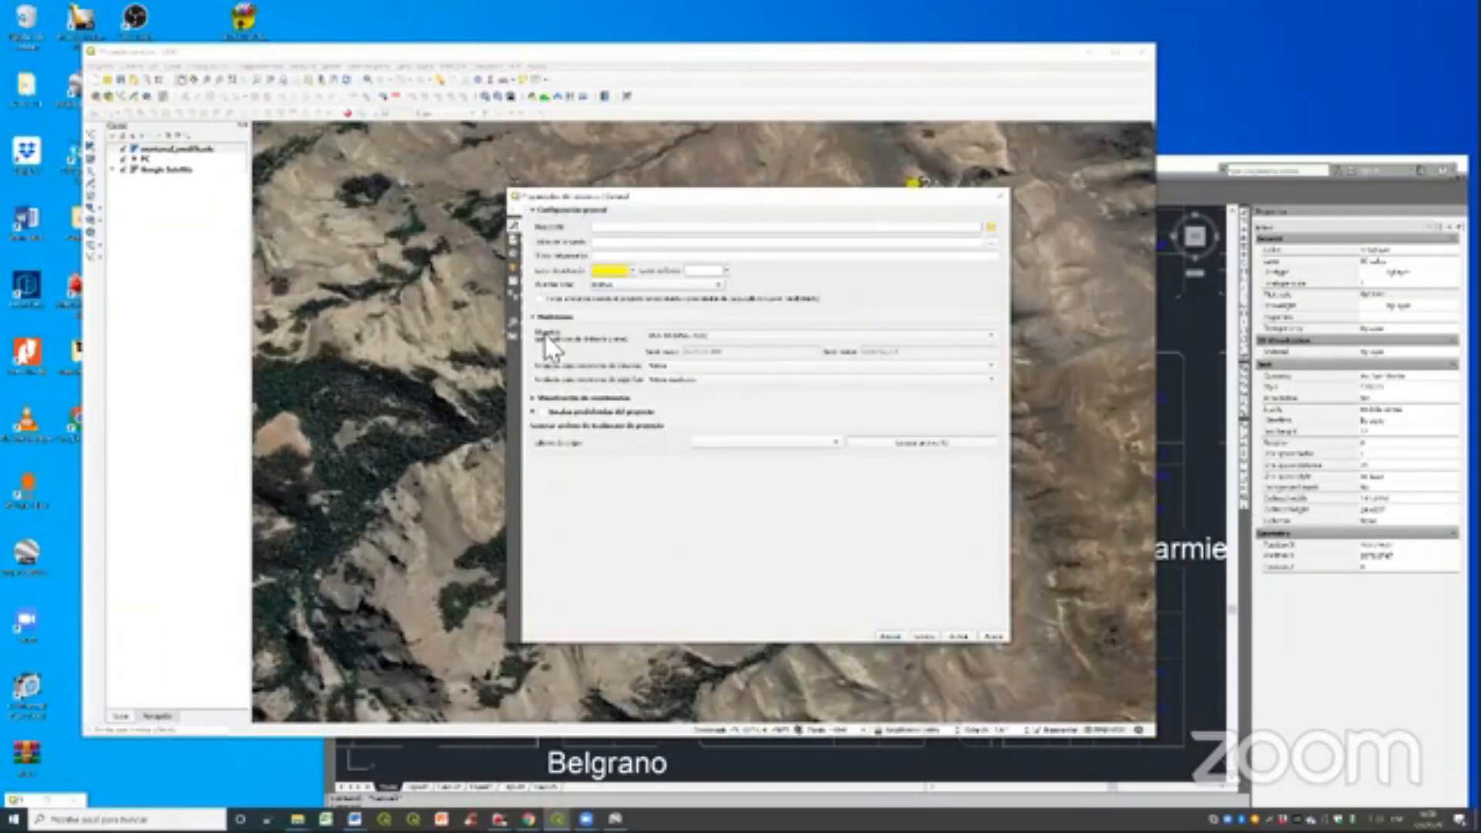
left_click(682, 327)
scroll(682, 325, "up", 3)
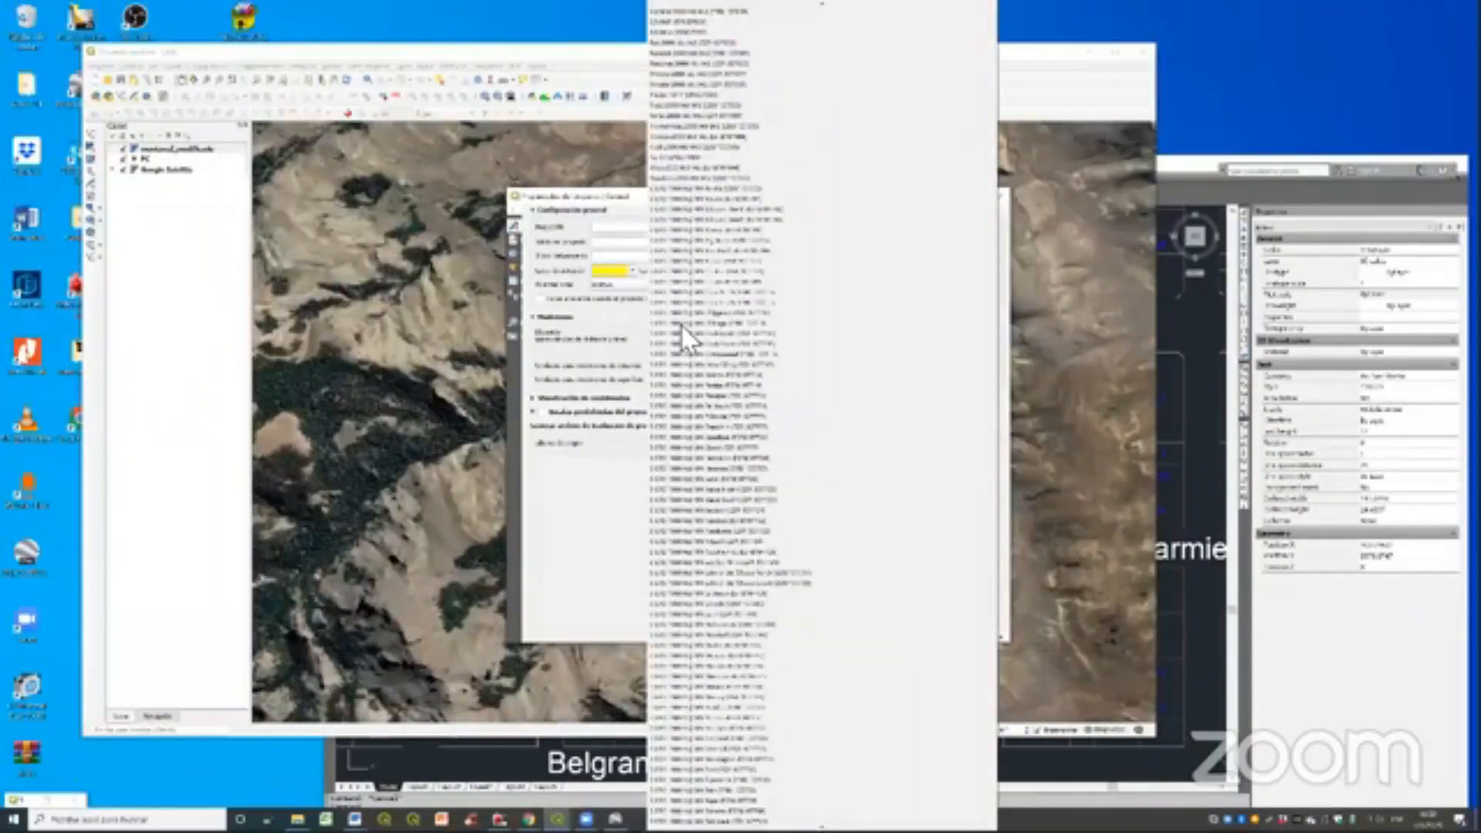
scroll(680, 323, "up", 5)
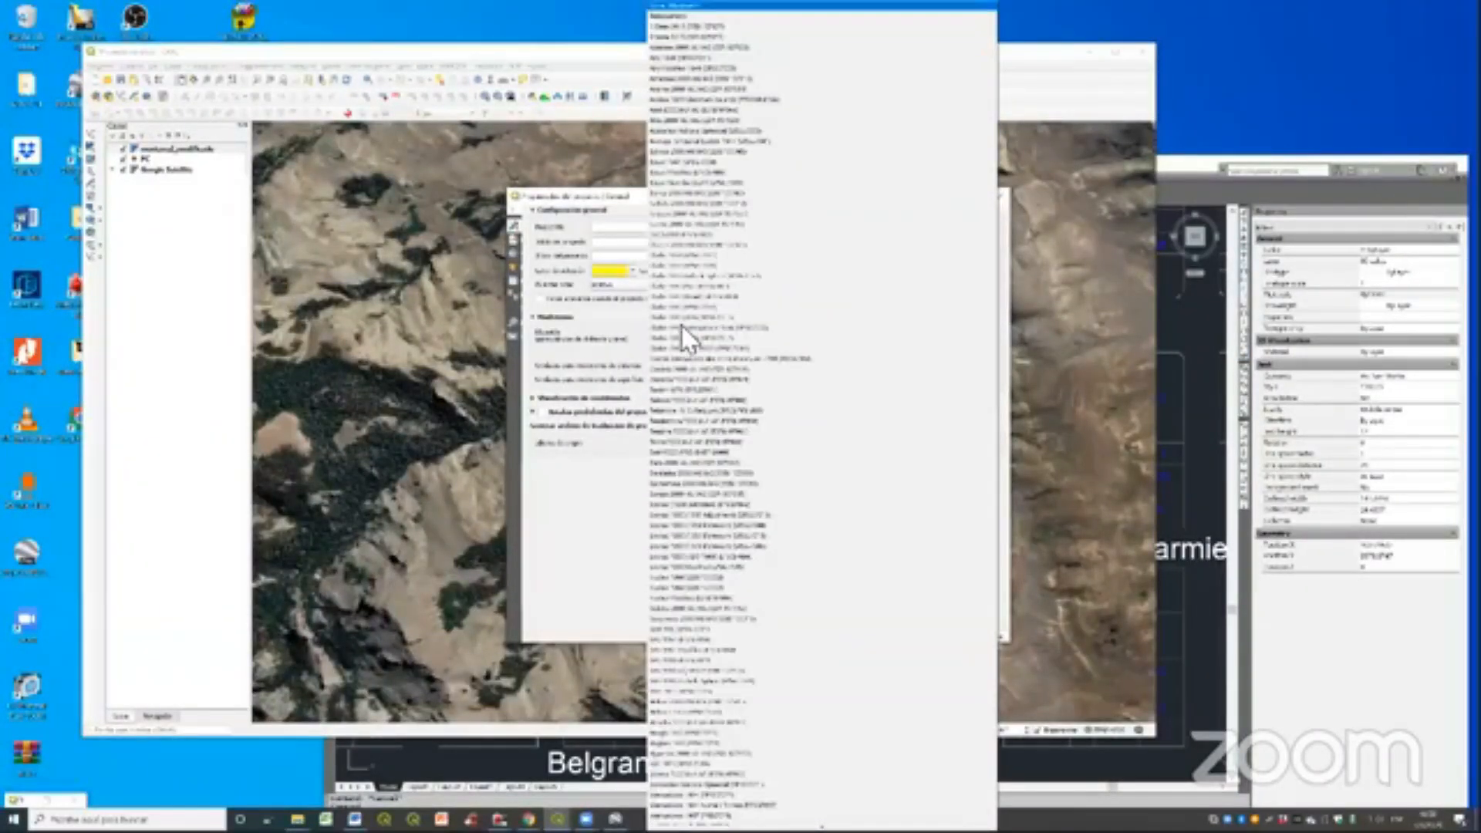
left_click(682, 326)
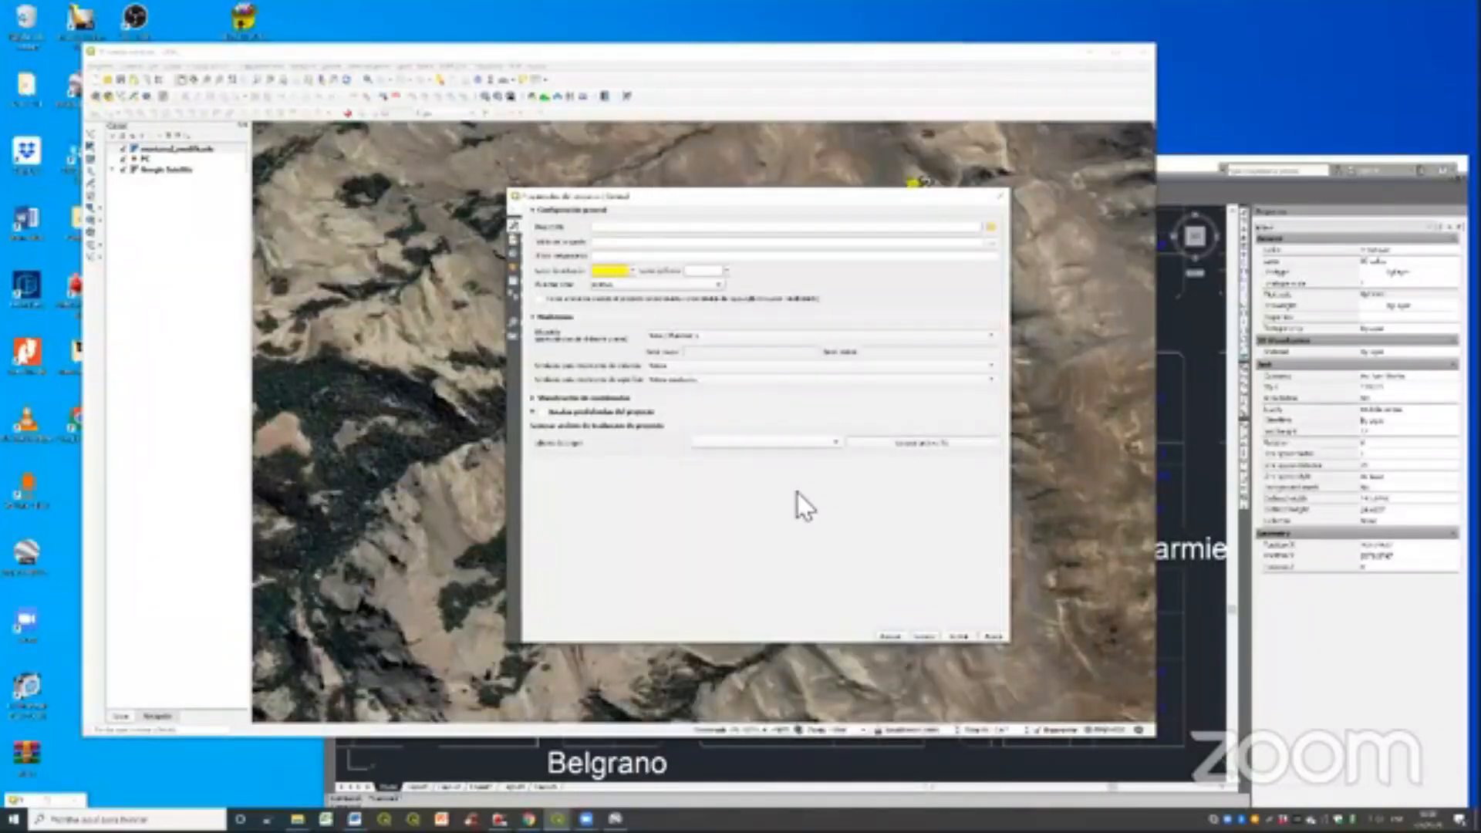
left_click(925, 636)
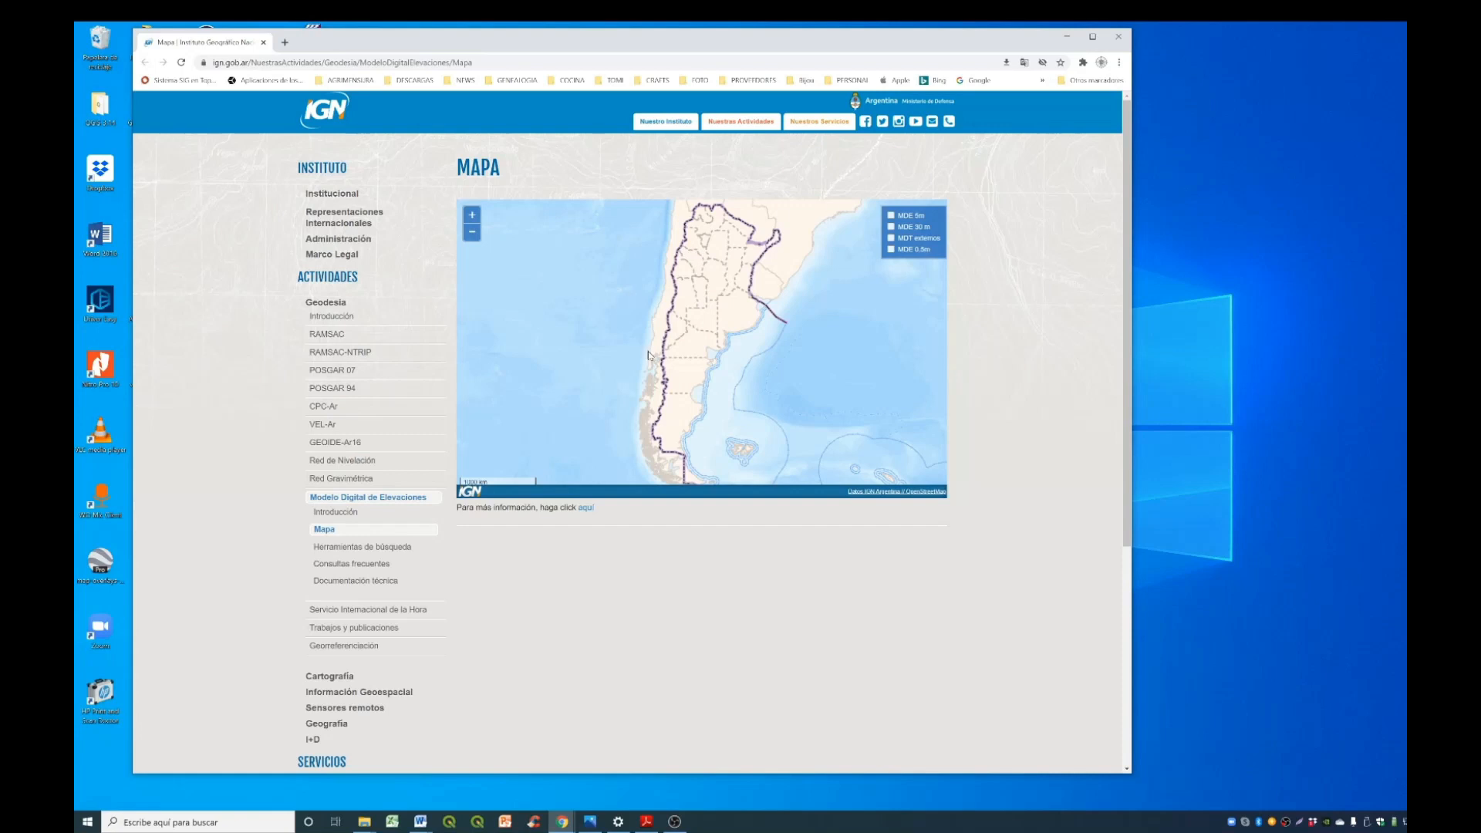
- In the browser, examine the area around Belén de Escobar, north of Buenos Aires, on the IGN digital elevation model map
scroll(737, 284, "up", 1)
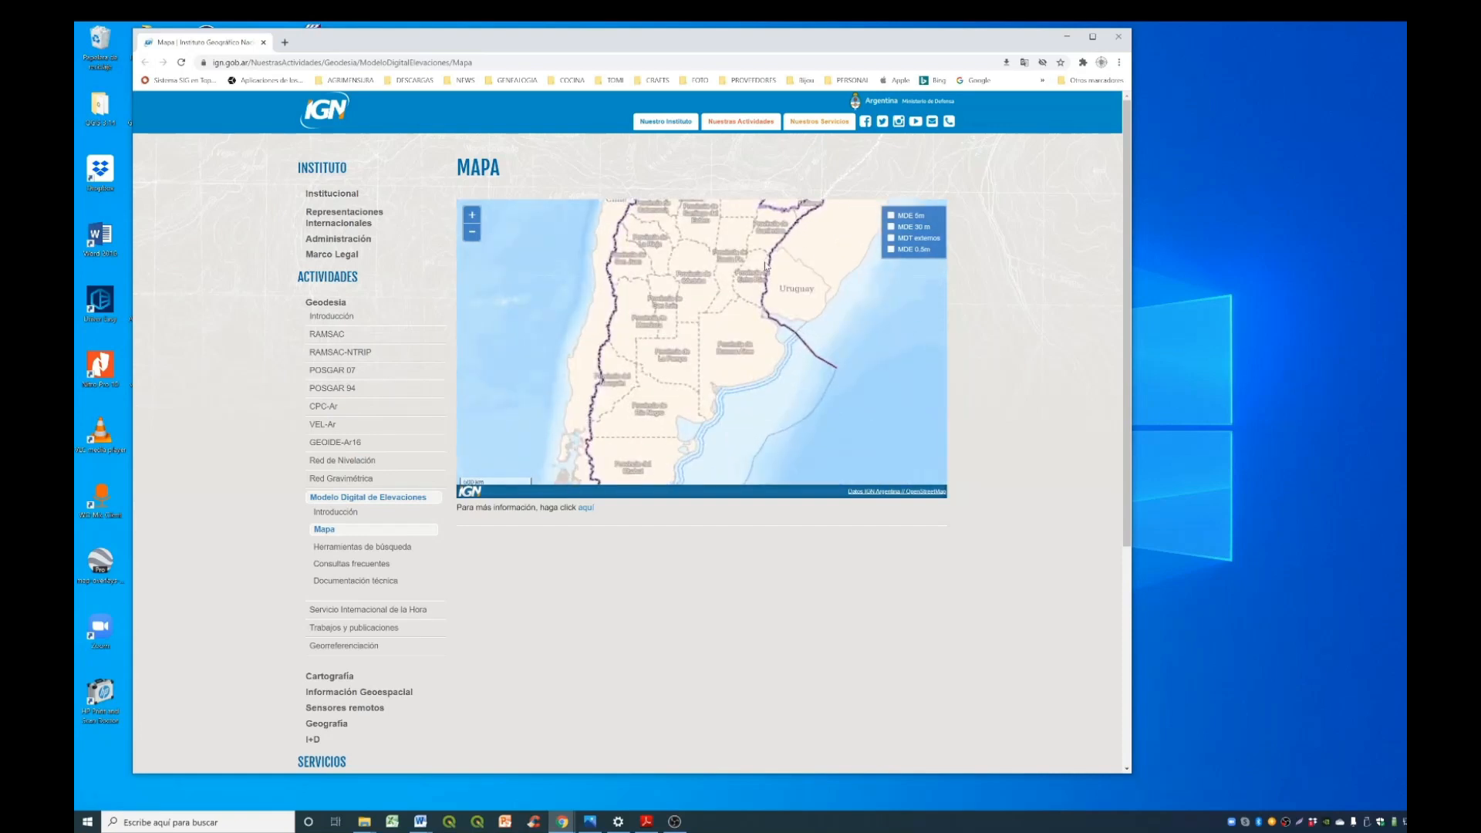
scroll(764, 266, "up", 1)
scroll(729, 351, "up", 1)
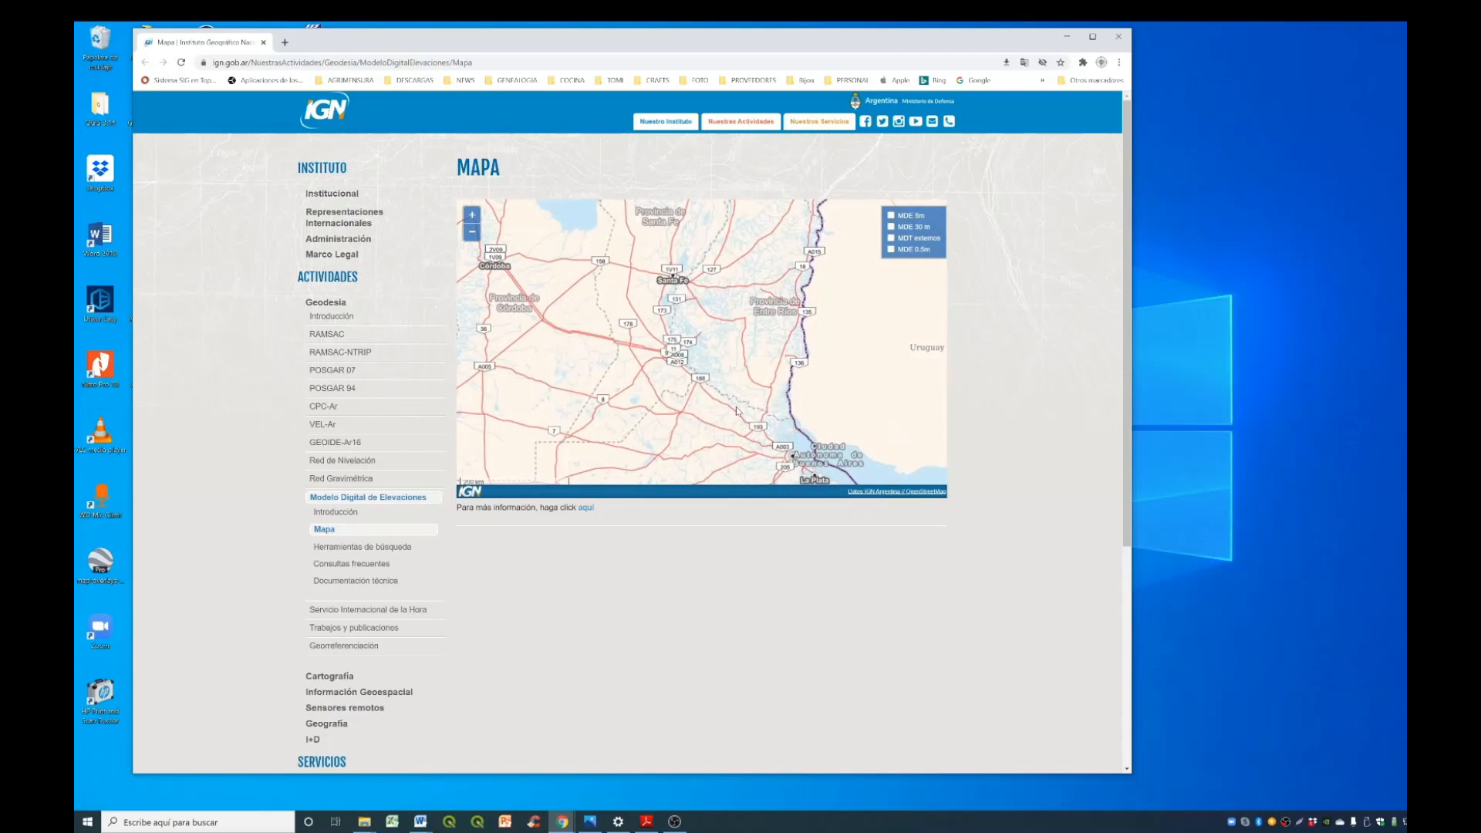
scroll(738, 411, "up", 1)
scroll(639, 329, "up", 1)
left_click_drag(639, 327, 677, 376)
scroll(661, 317, "up", 1)
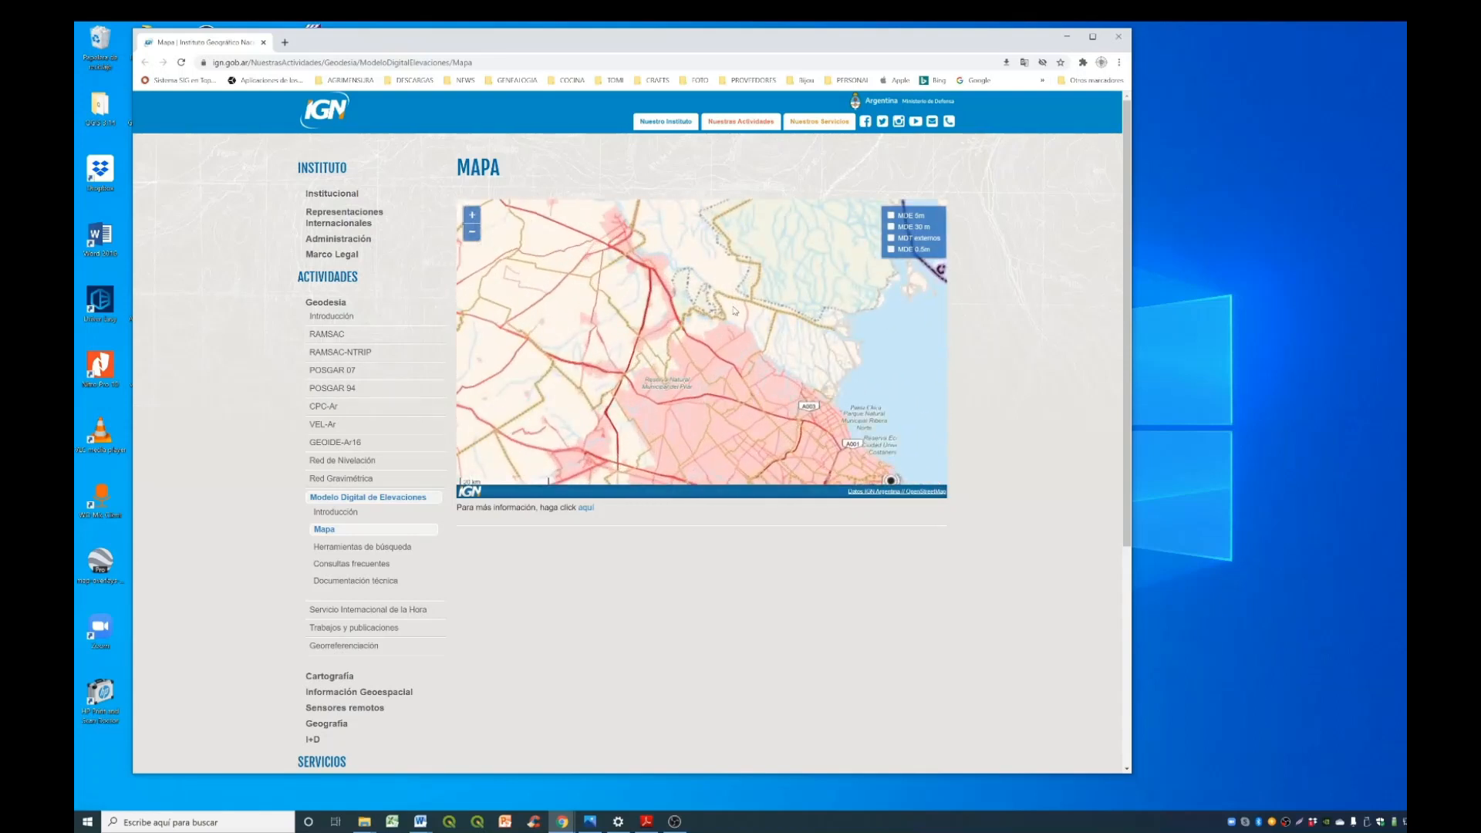
scroll(734, 311, "up", 2)
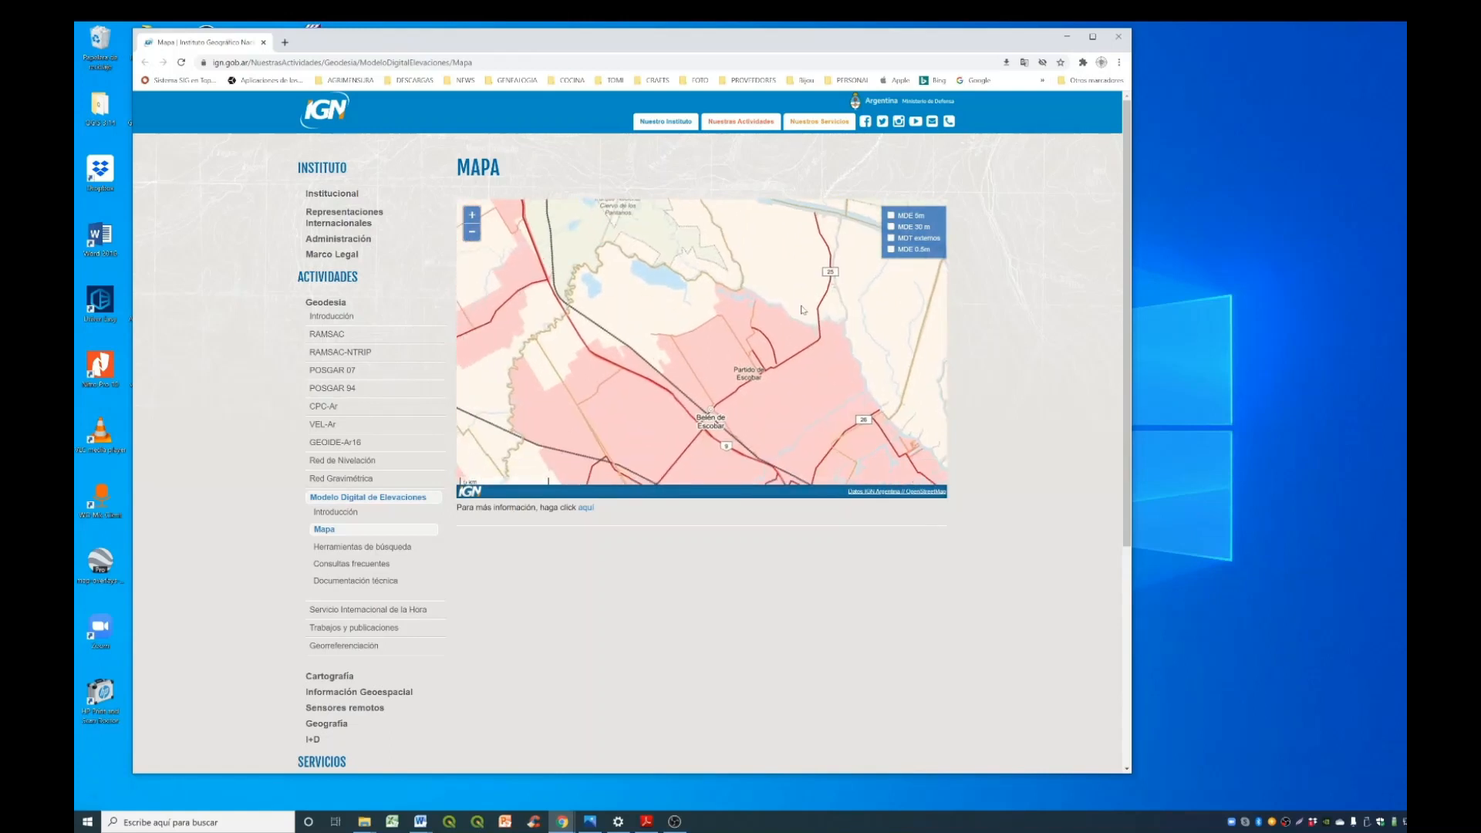
scroll(790, 334, "down", 1)
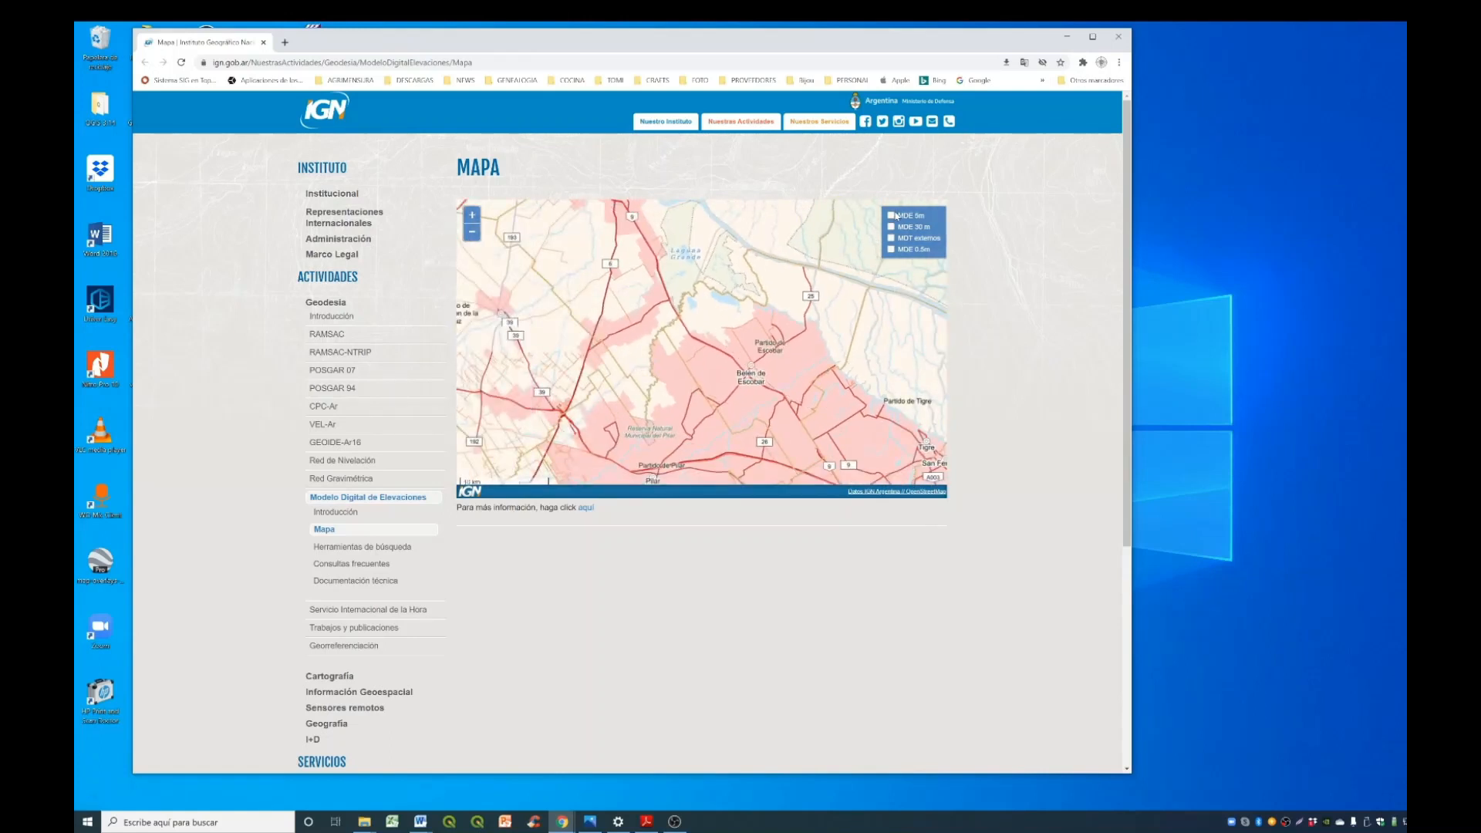
- Compare the MDE 5m and MDE 30 m coverages, keep only MDE 30 m shown, and pick the tile at Belén de Escobar
left_click(892, 216)
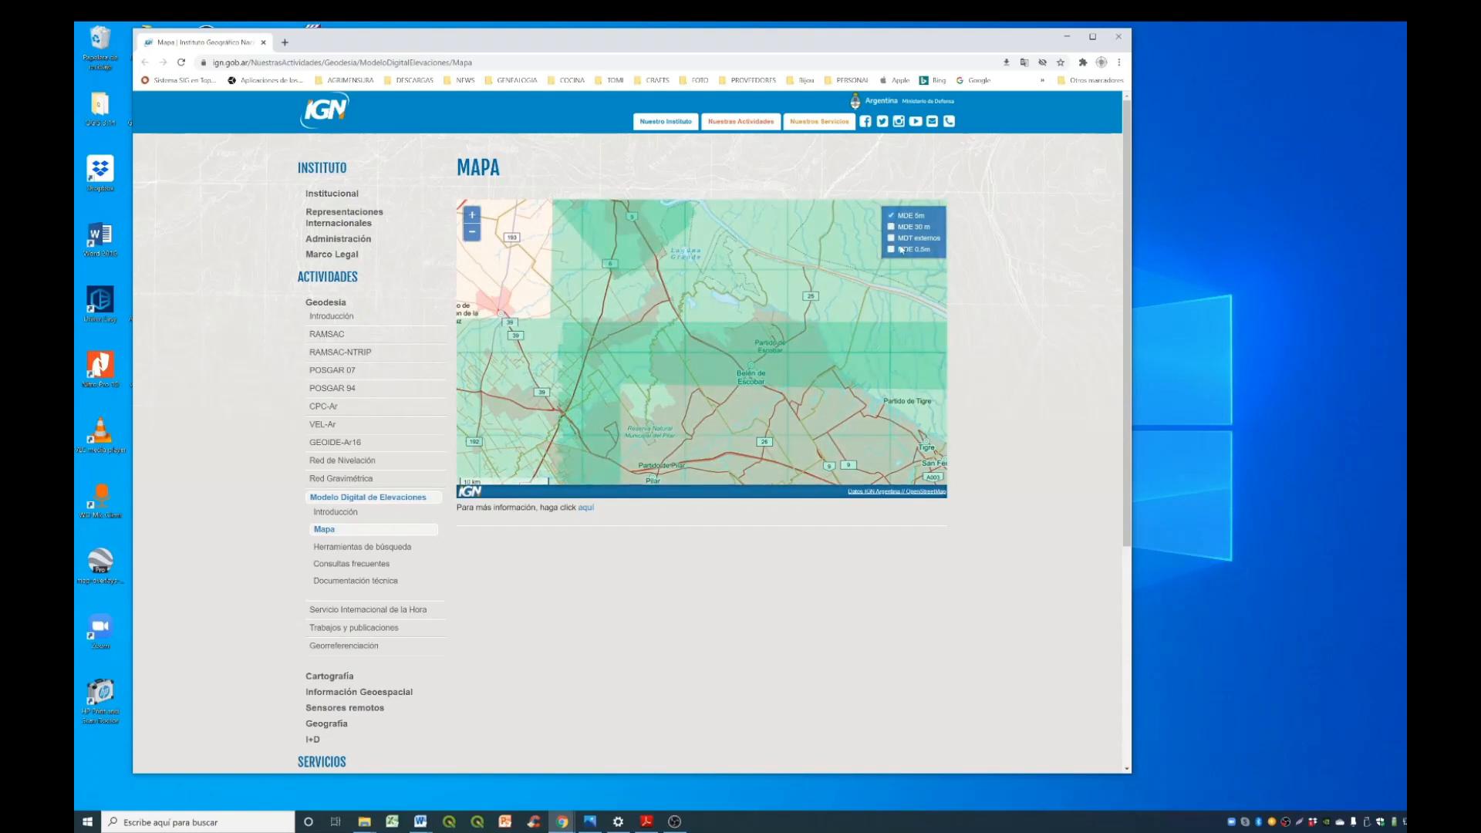
left_click(891, 216)
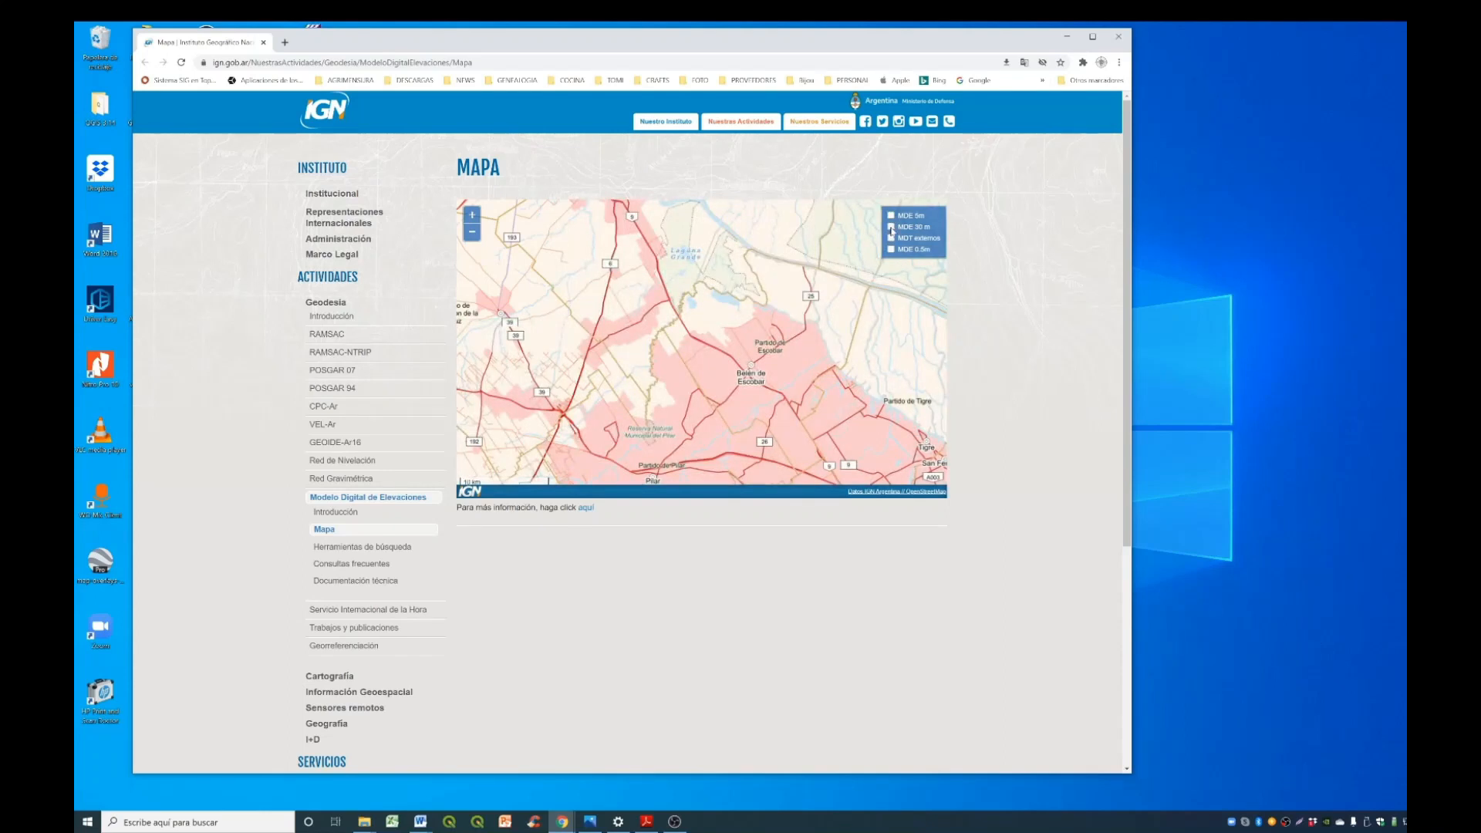
left_click(892, 228)
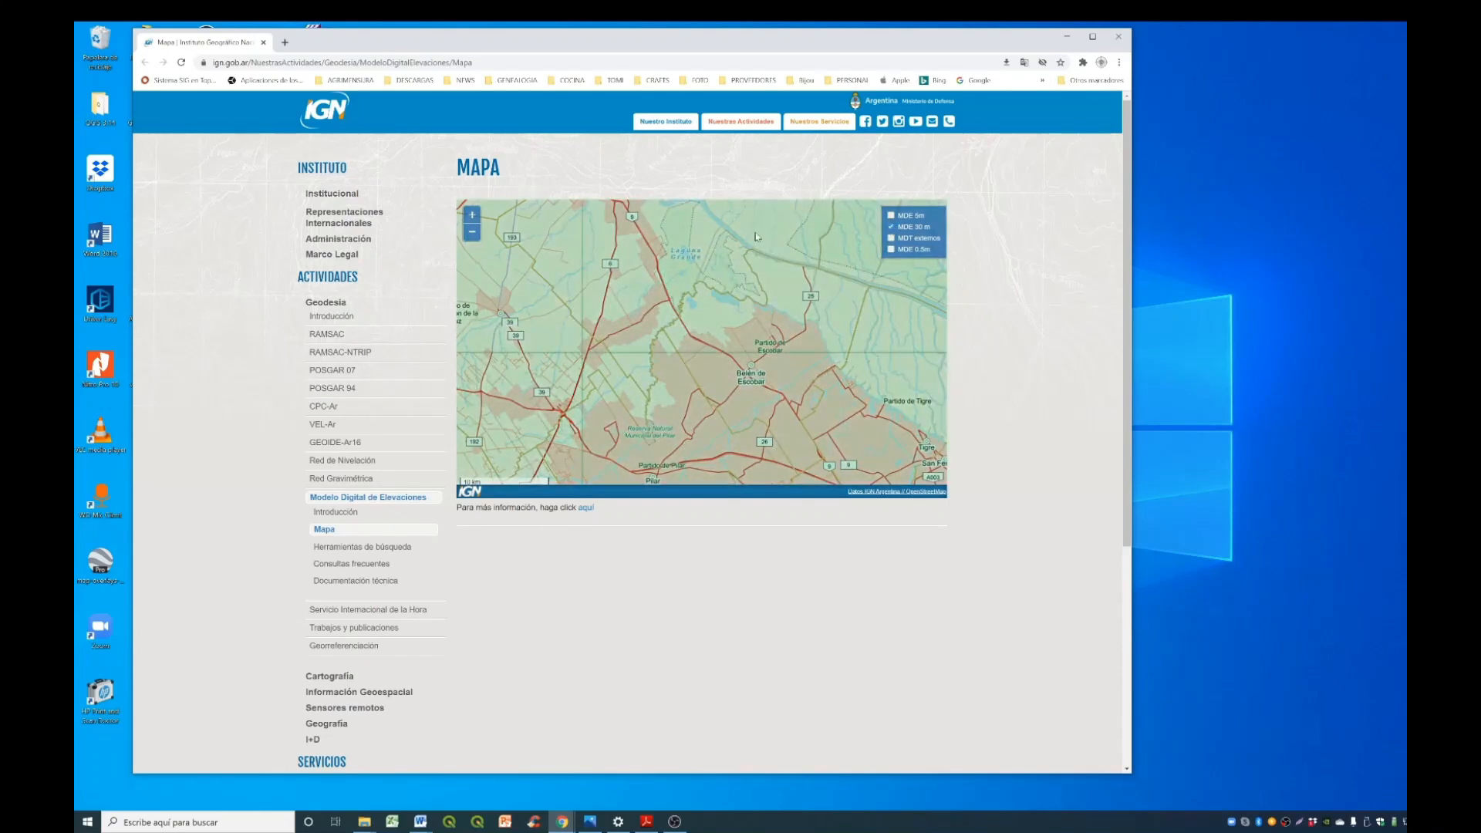
left_click(737, 333)
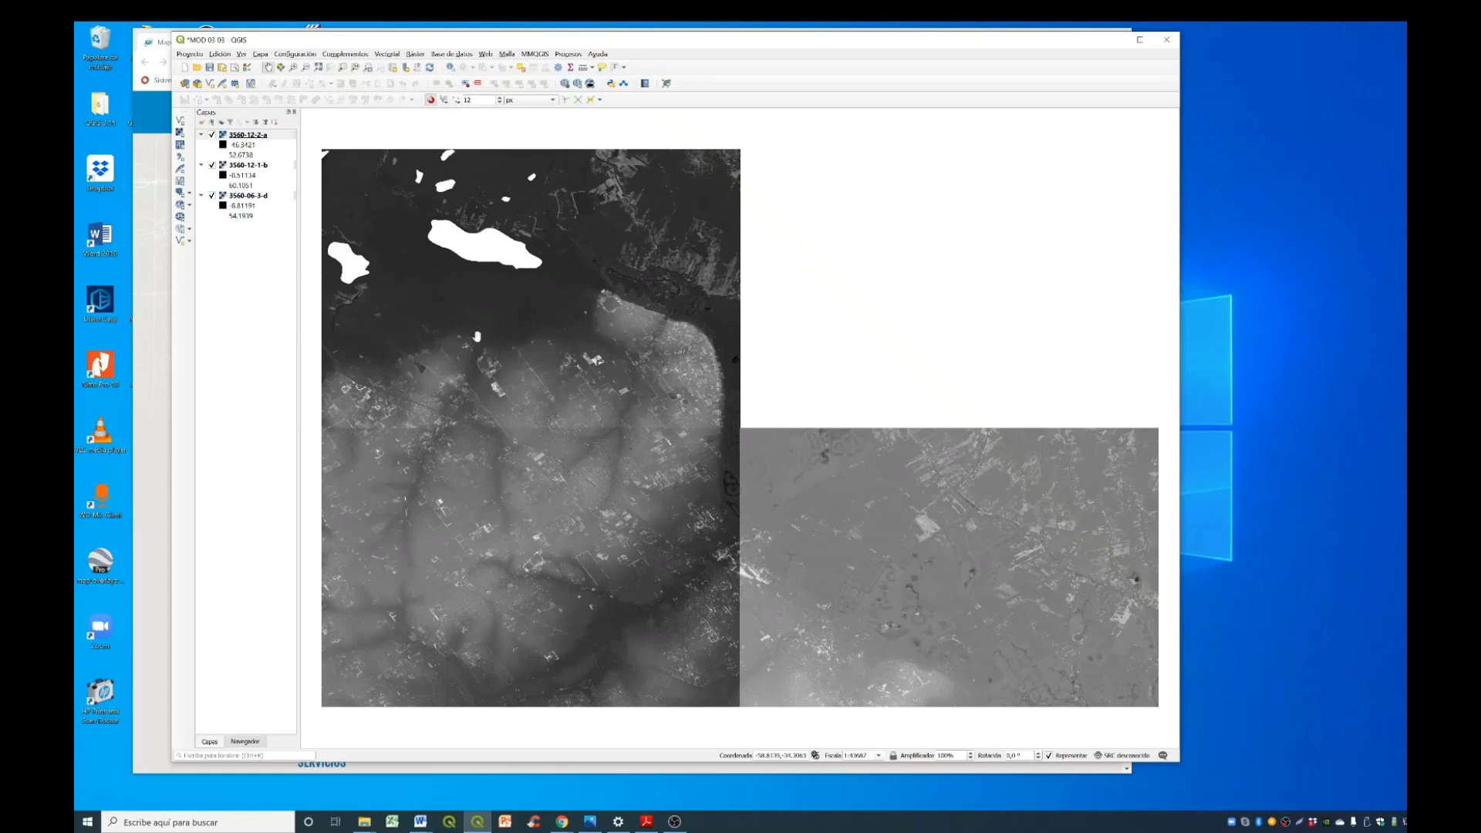
- In QGIS, assign EPSG:4326 - WGS 84 as the source coordinate system of raster layer 3560-12-2-a in its layer properties
right_click(266, 136)
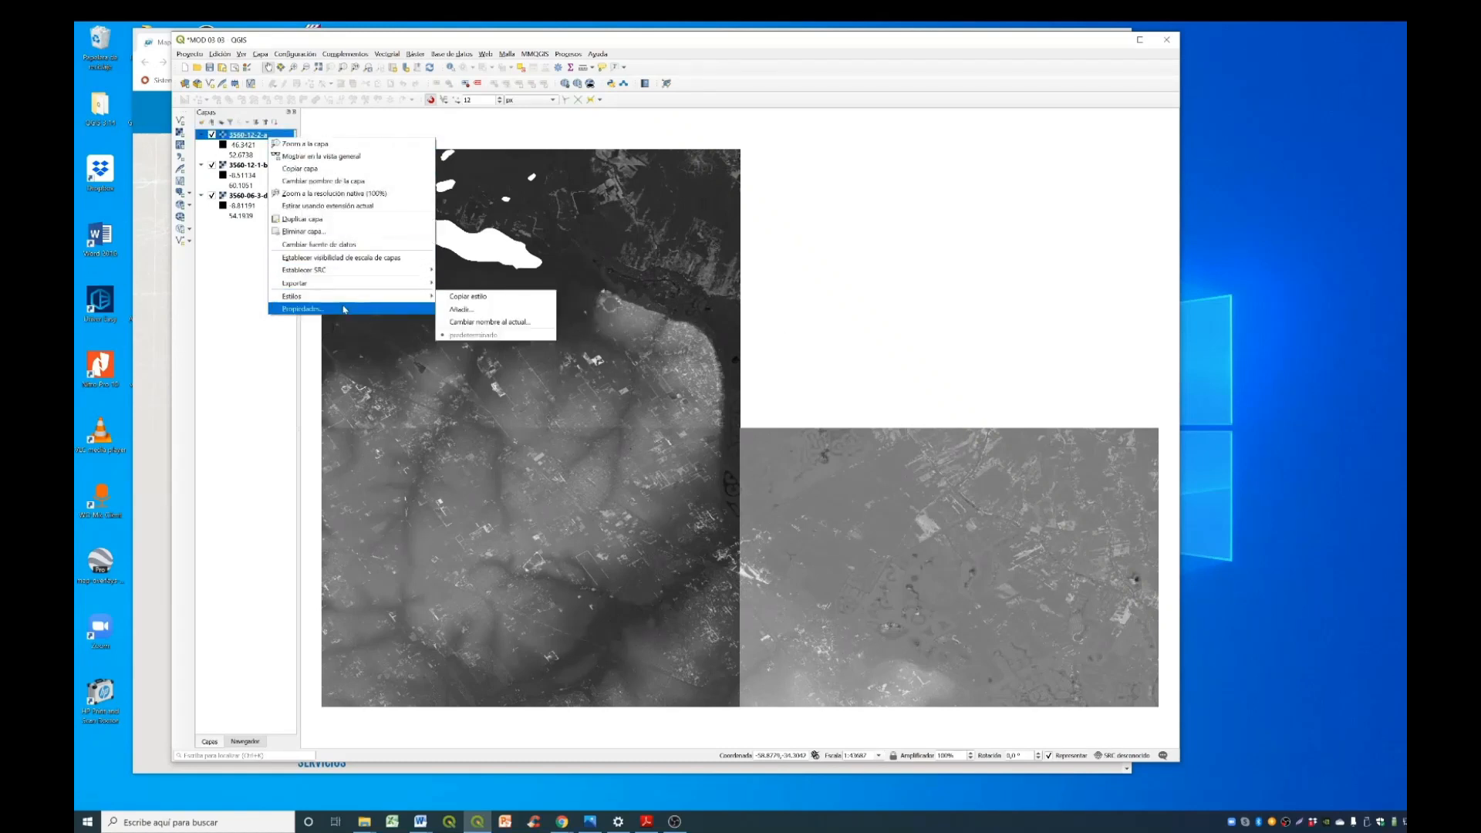
left_click(339, 309)
left_click_drag(733, 258, 642, 292)
left_click(487, 333)
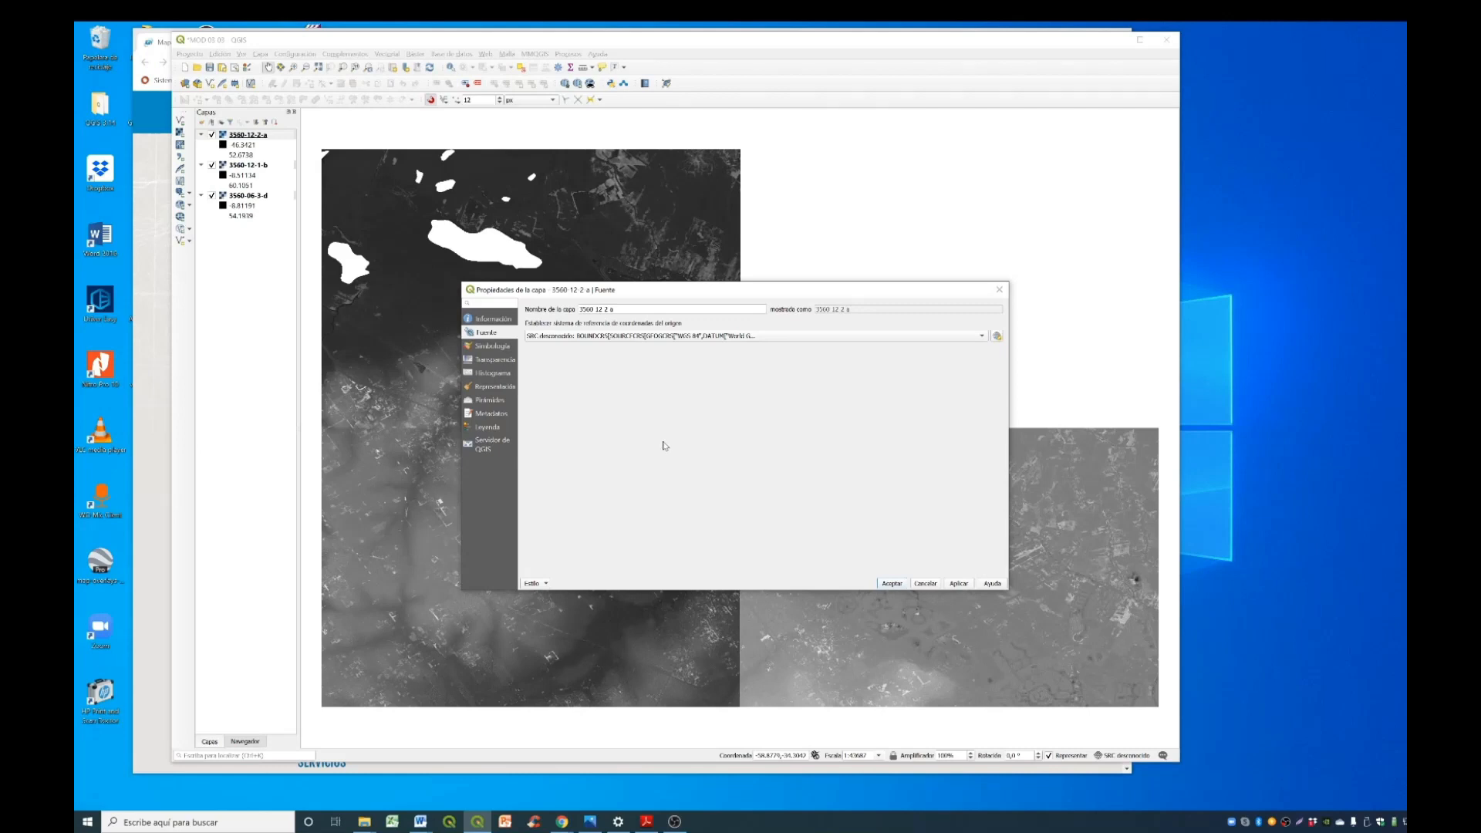
left_click(769, 338)
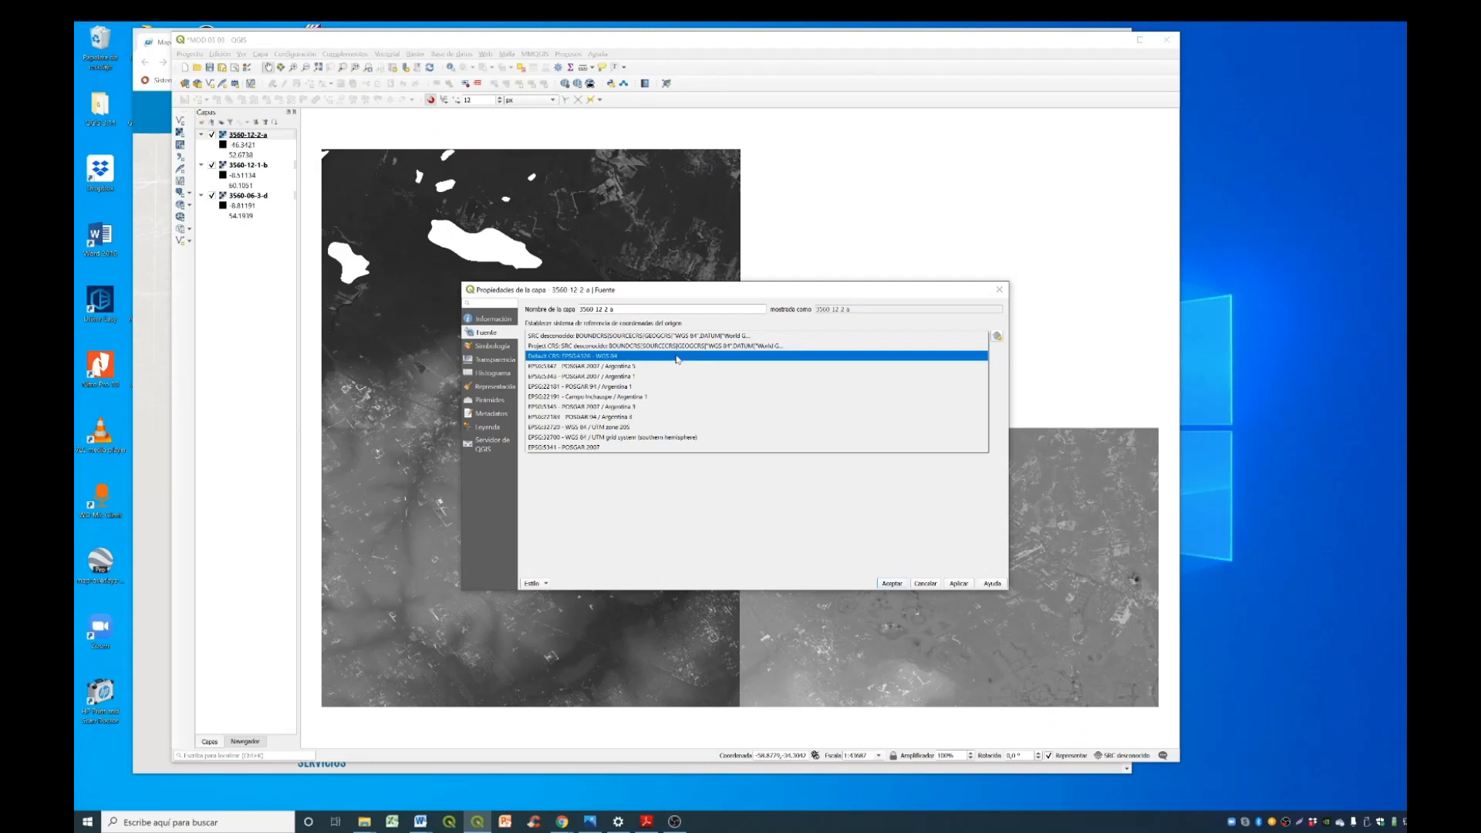
left_click(678, 356)
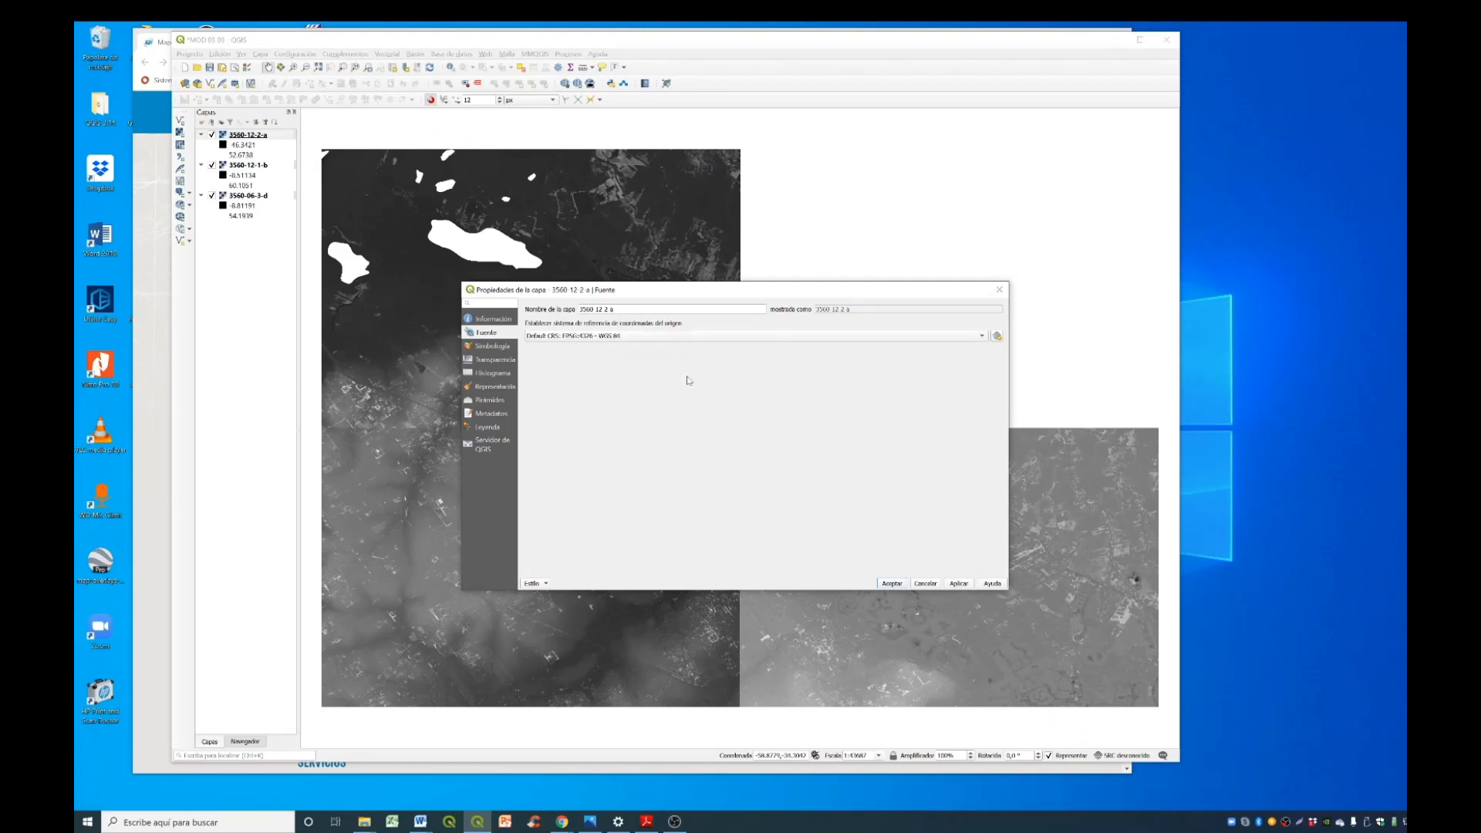
left_click(964, 585)
left_click(891, 584)
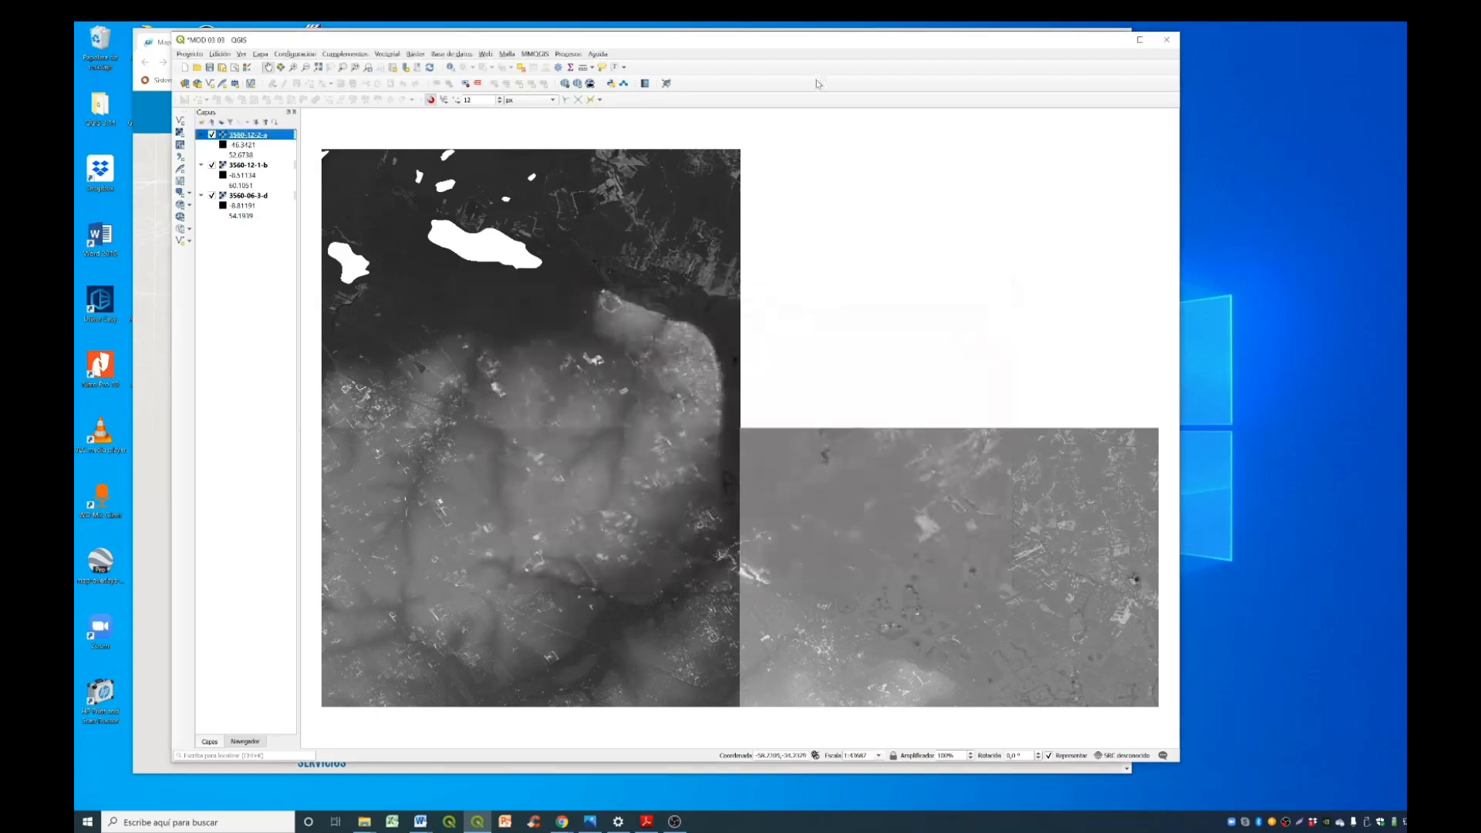
right_click(256, 168)
mouse_move(375, 312)
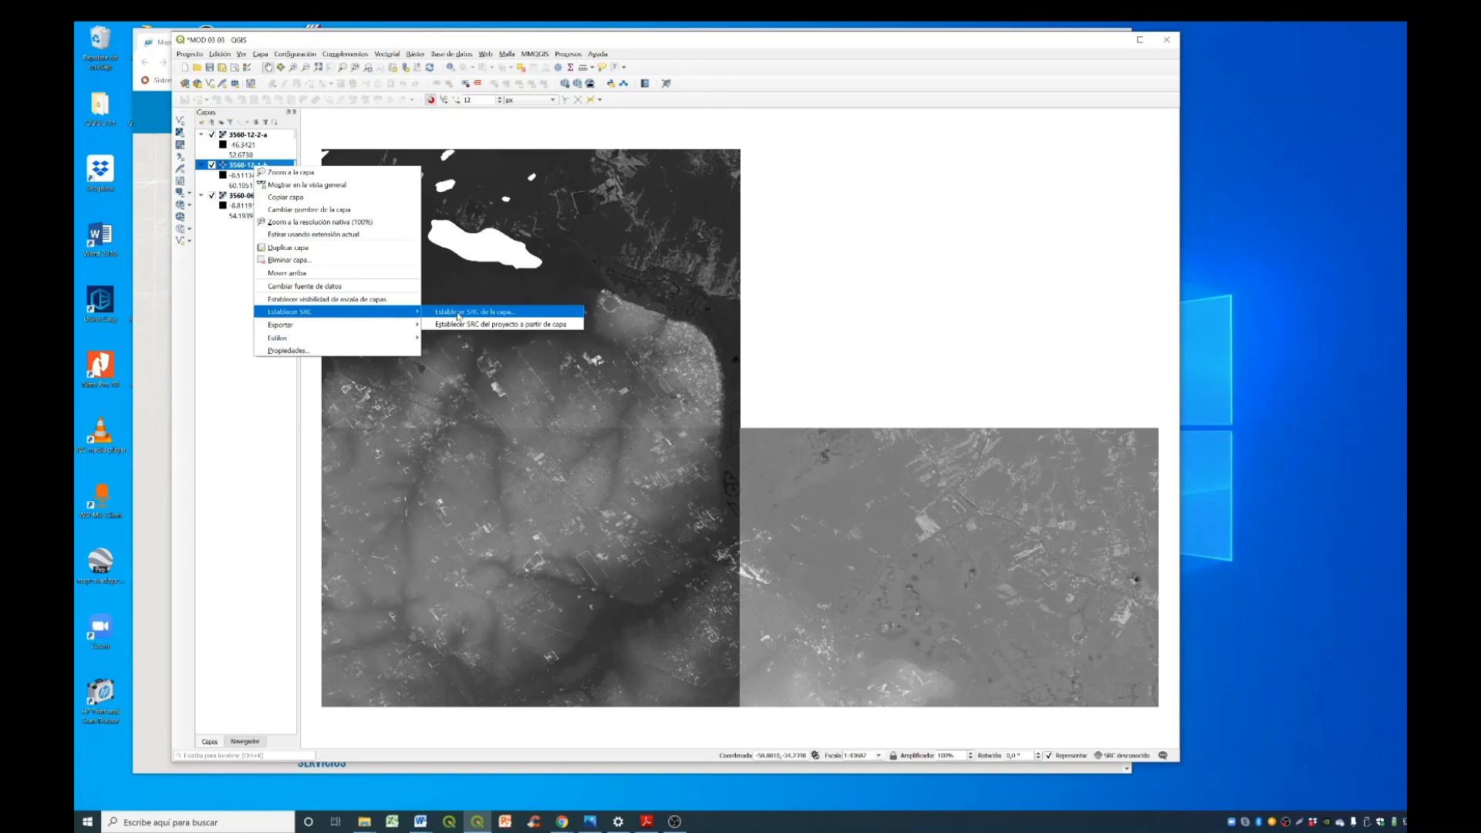
left_click(459, 312)
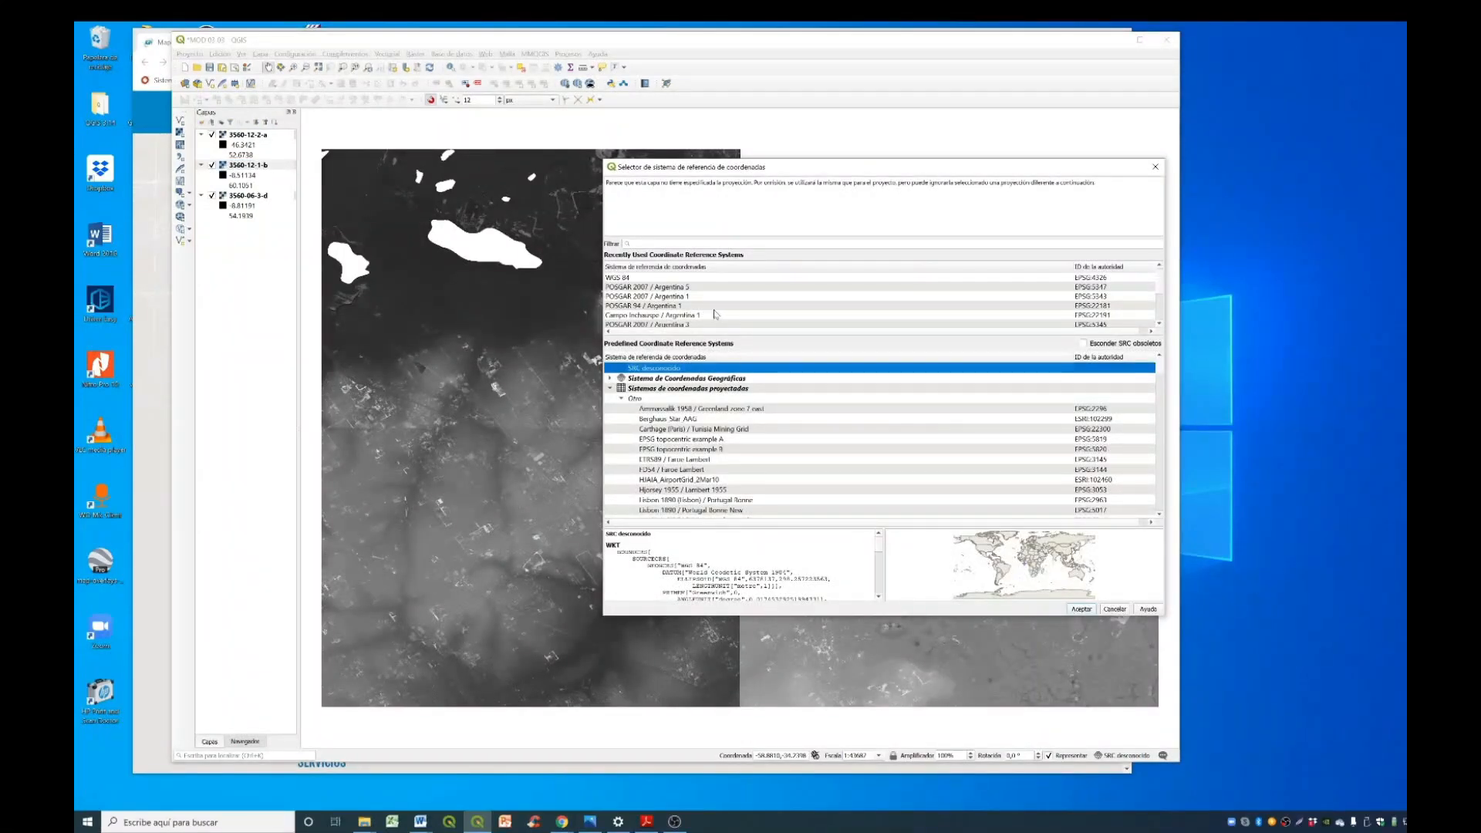
left_click(1124, 610)
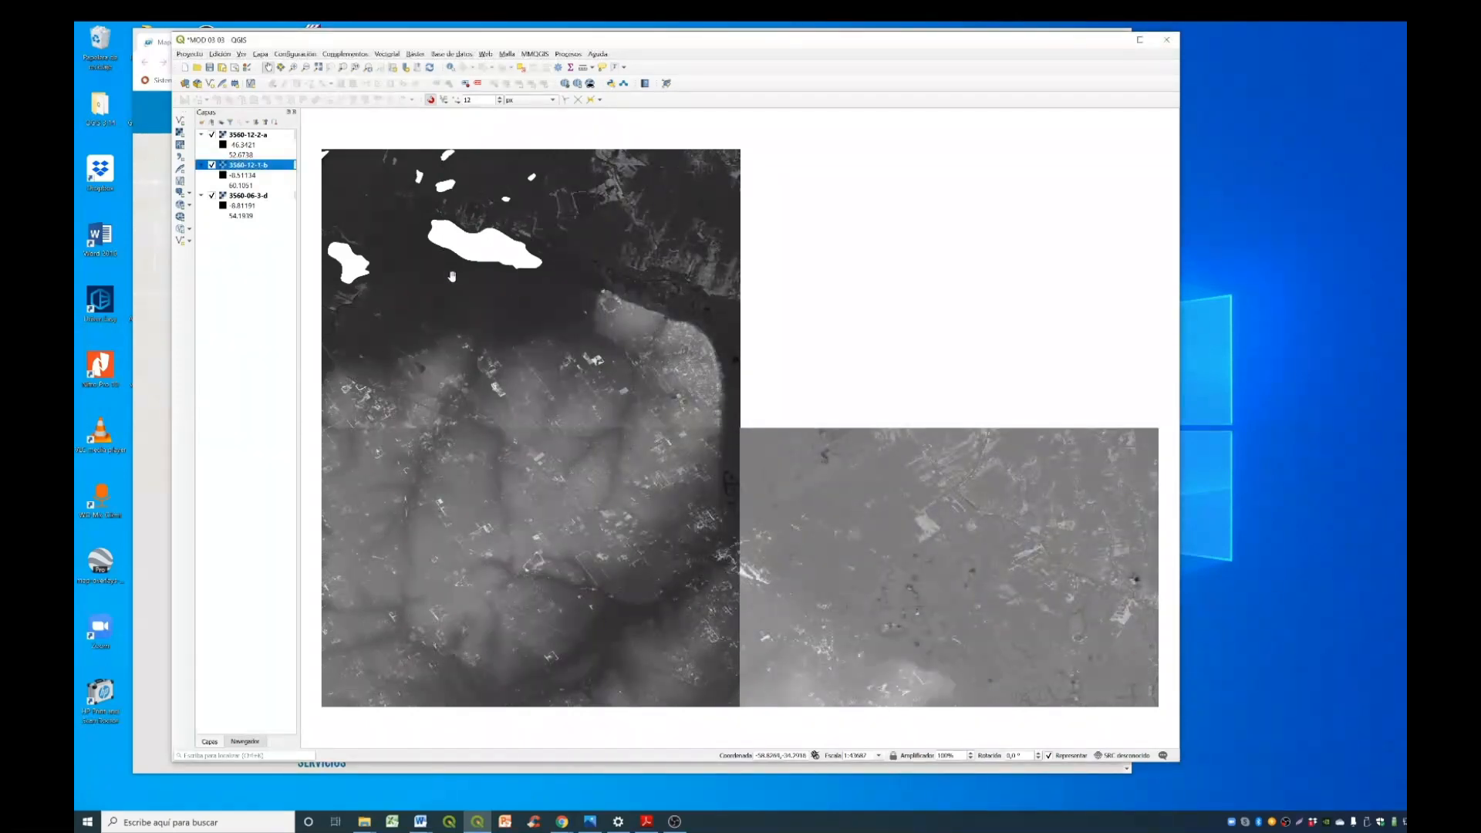
left_click(260, 135)
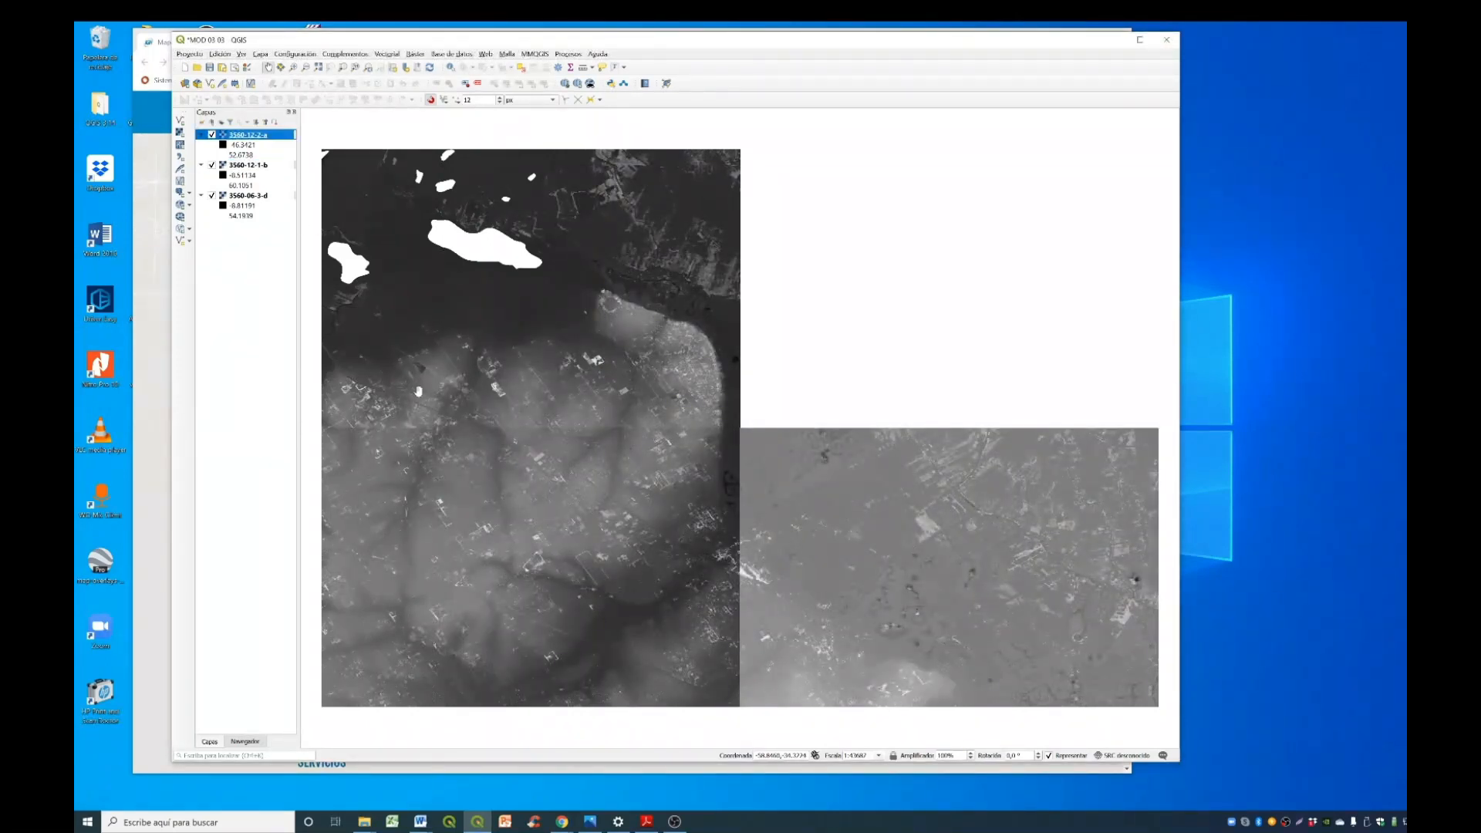
- Set the layer coordinate system of raster 3560-12-1-b to WGS 84 (EPSG:4326)
left_click(267, 167)
right_click(267, 168)
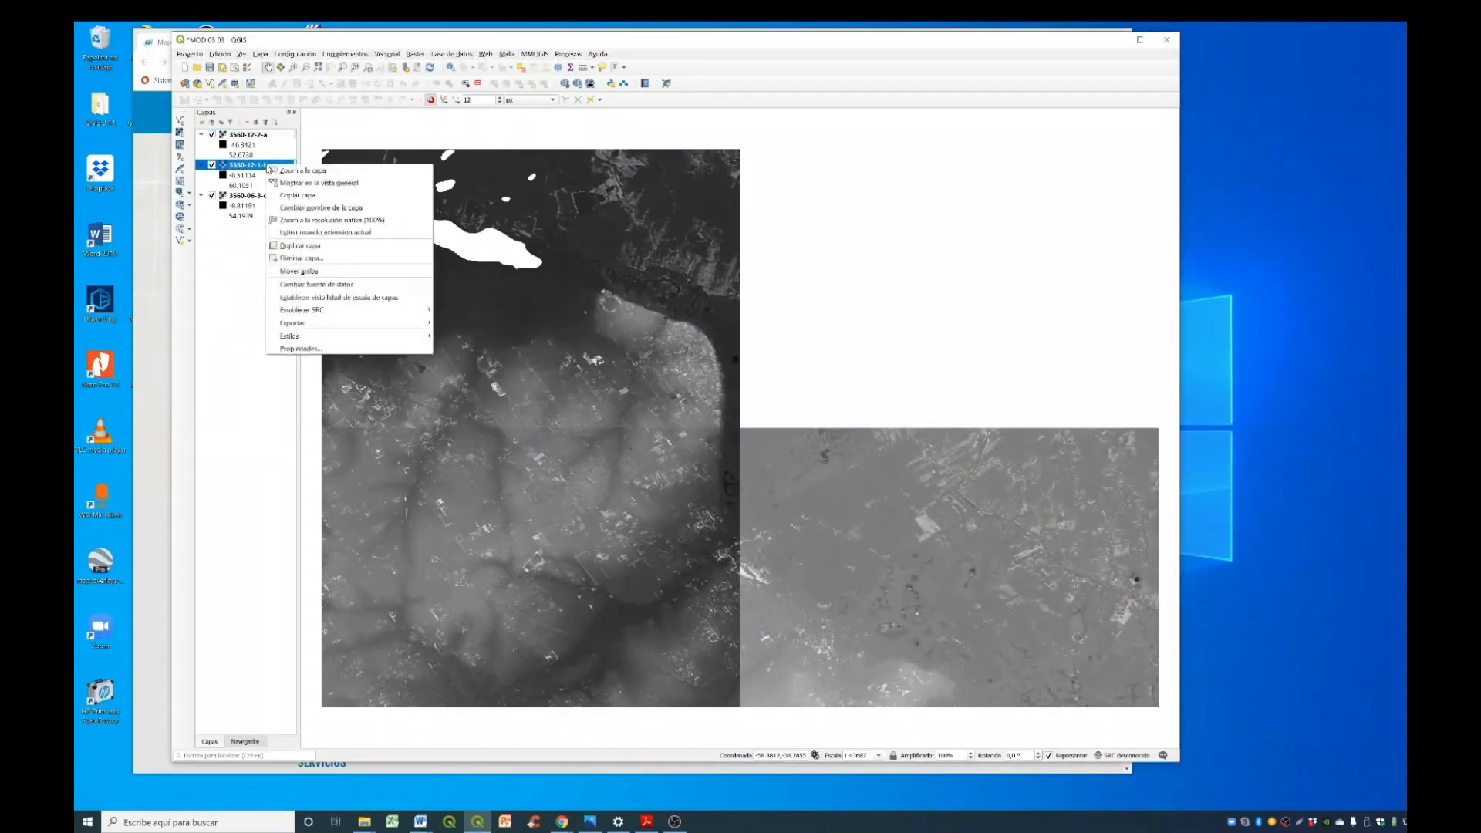
mouse_move(357, 314)
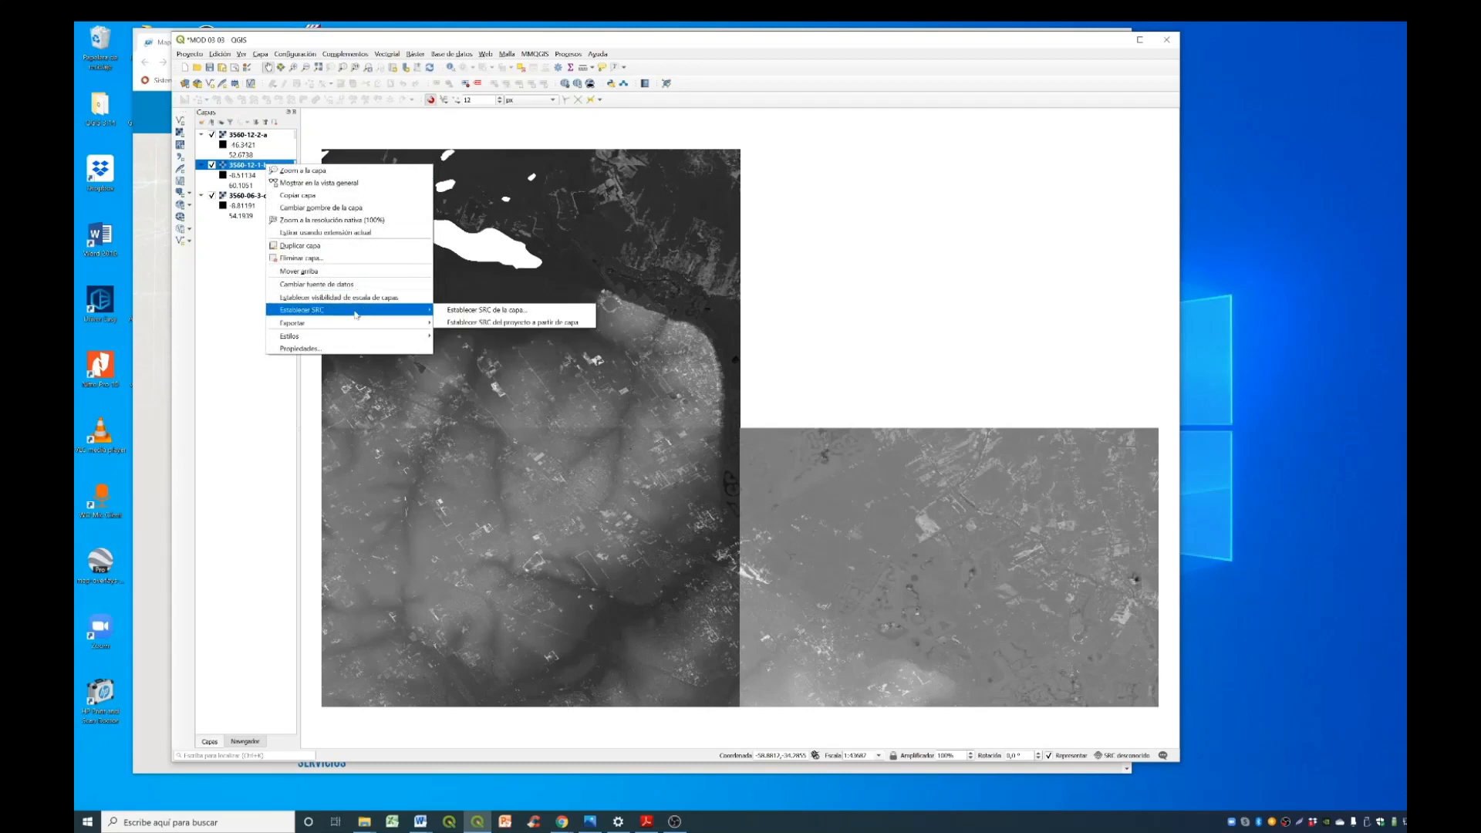
left_click(482, 310)
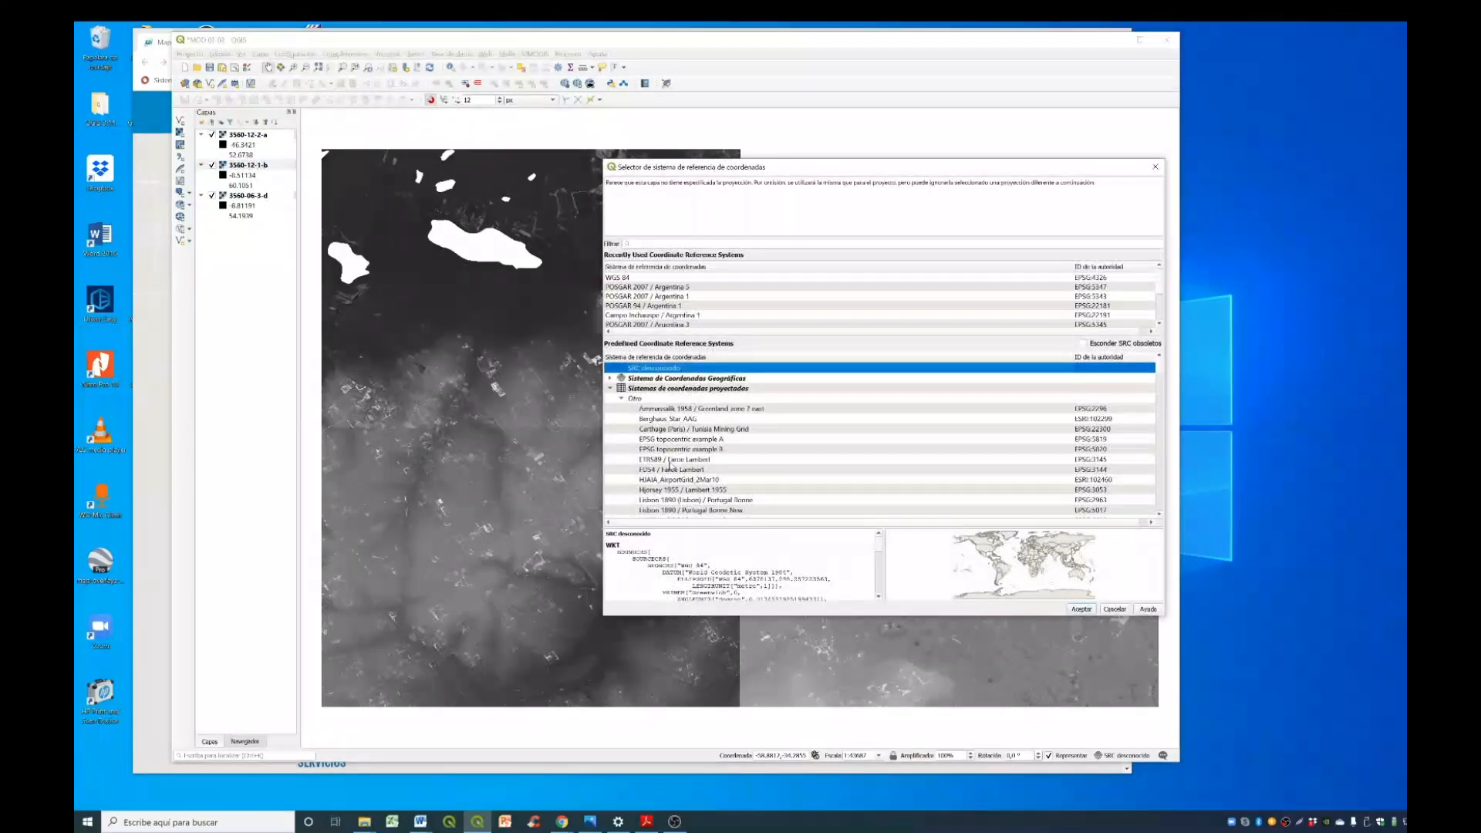
left_click(675, 279)
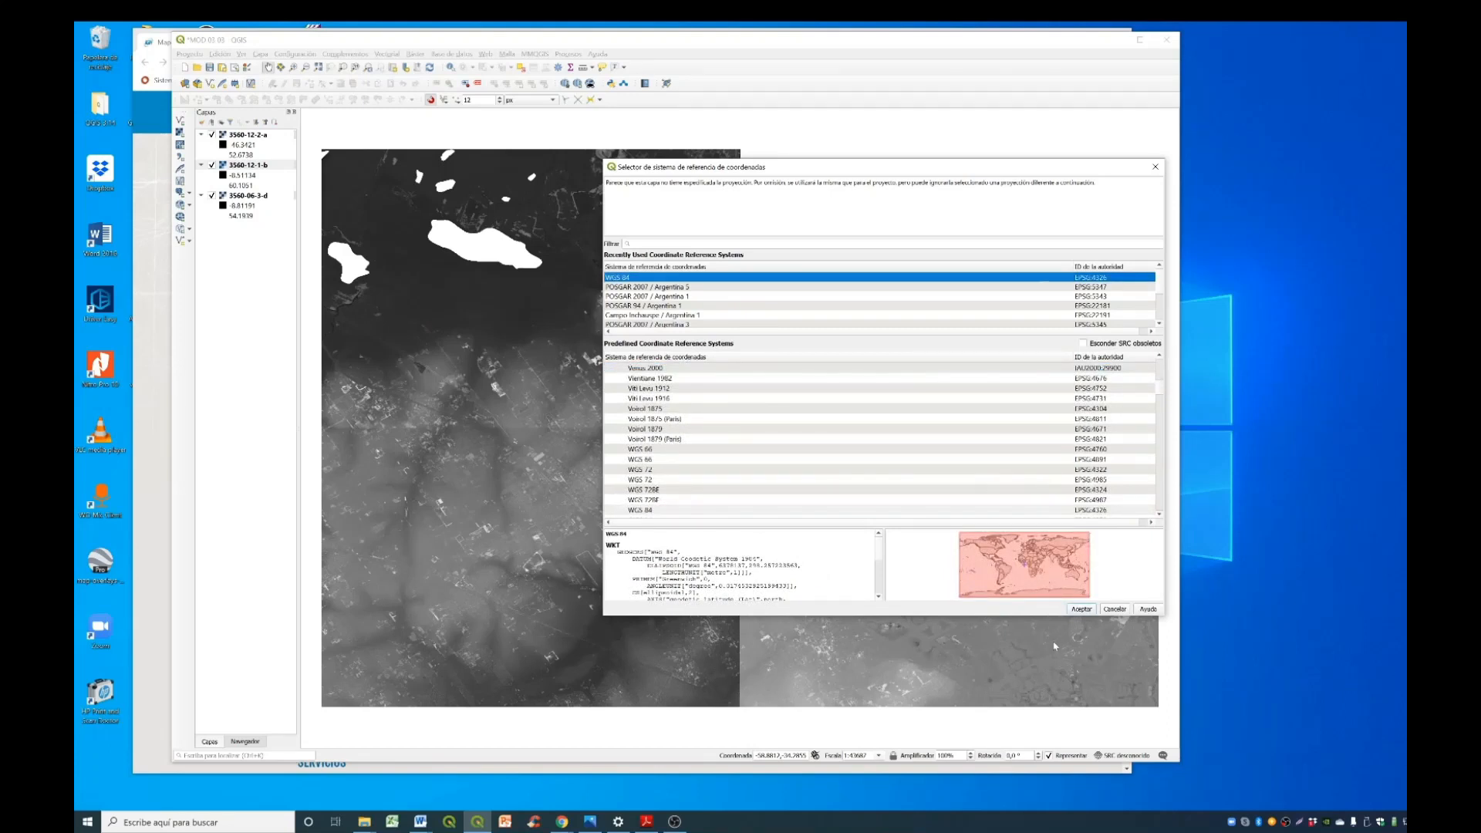
left_click(1089, 611)
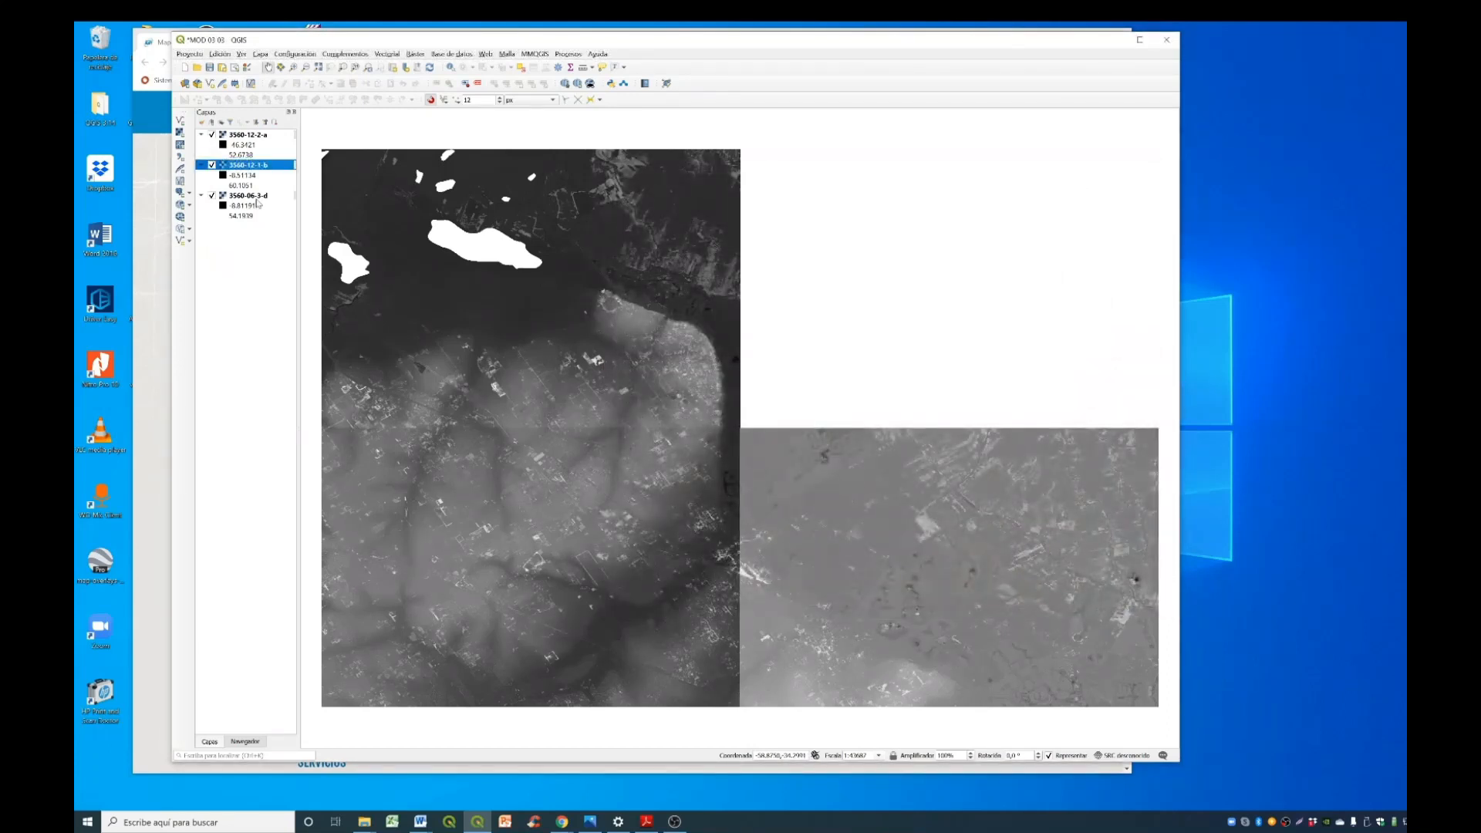
- Set the layer coordinate system of raster 3560-06-3-d to WGS 84 (EPSG:4326)
right_click(260, 197)
mouse_move(339, 342)
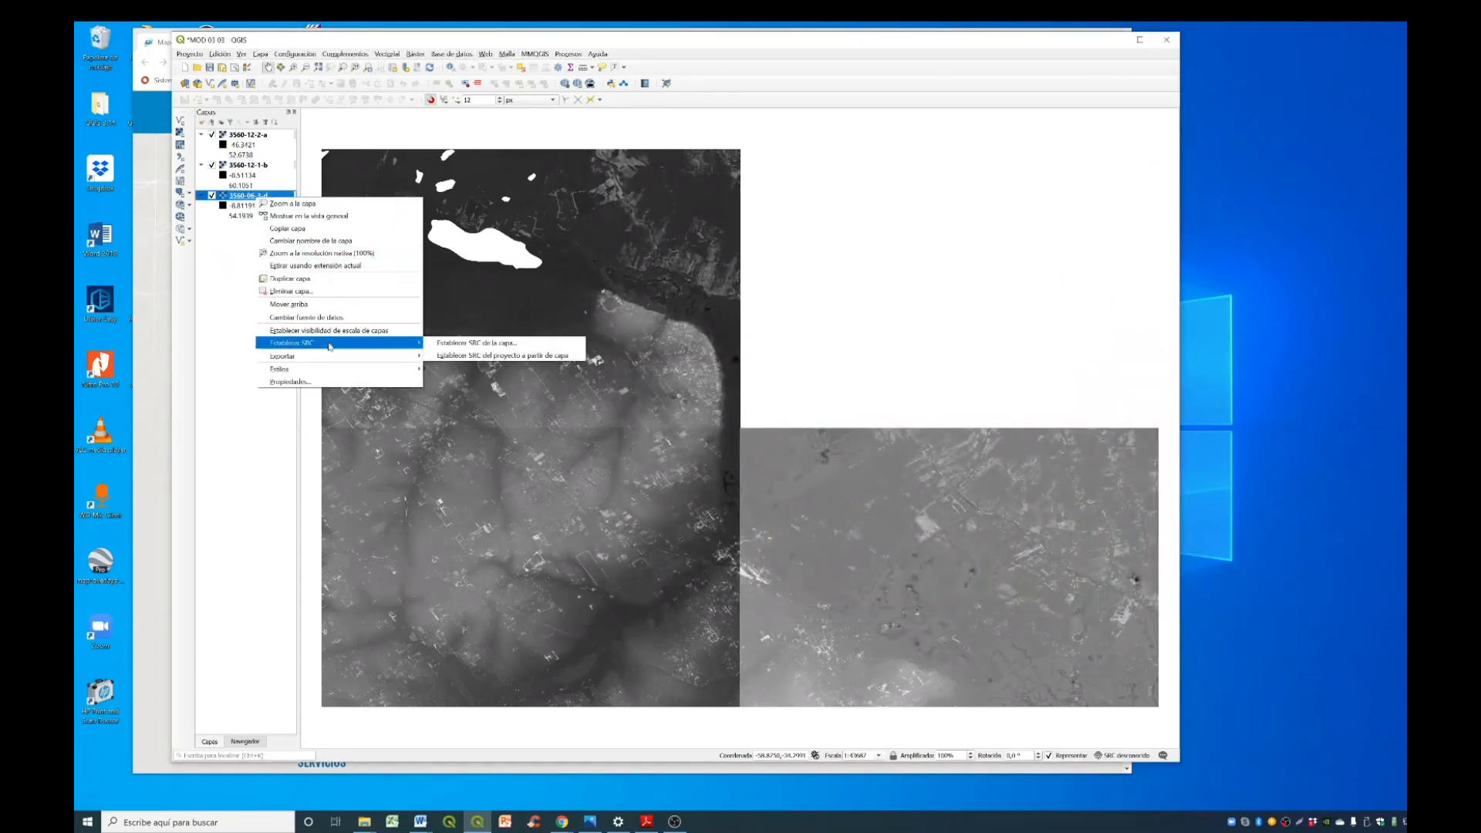
left_click(447, 344)
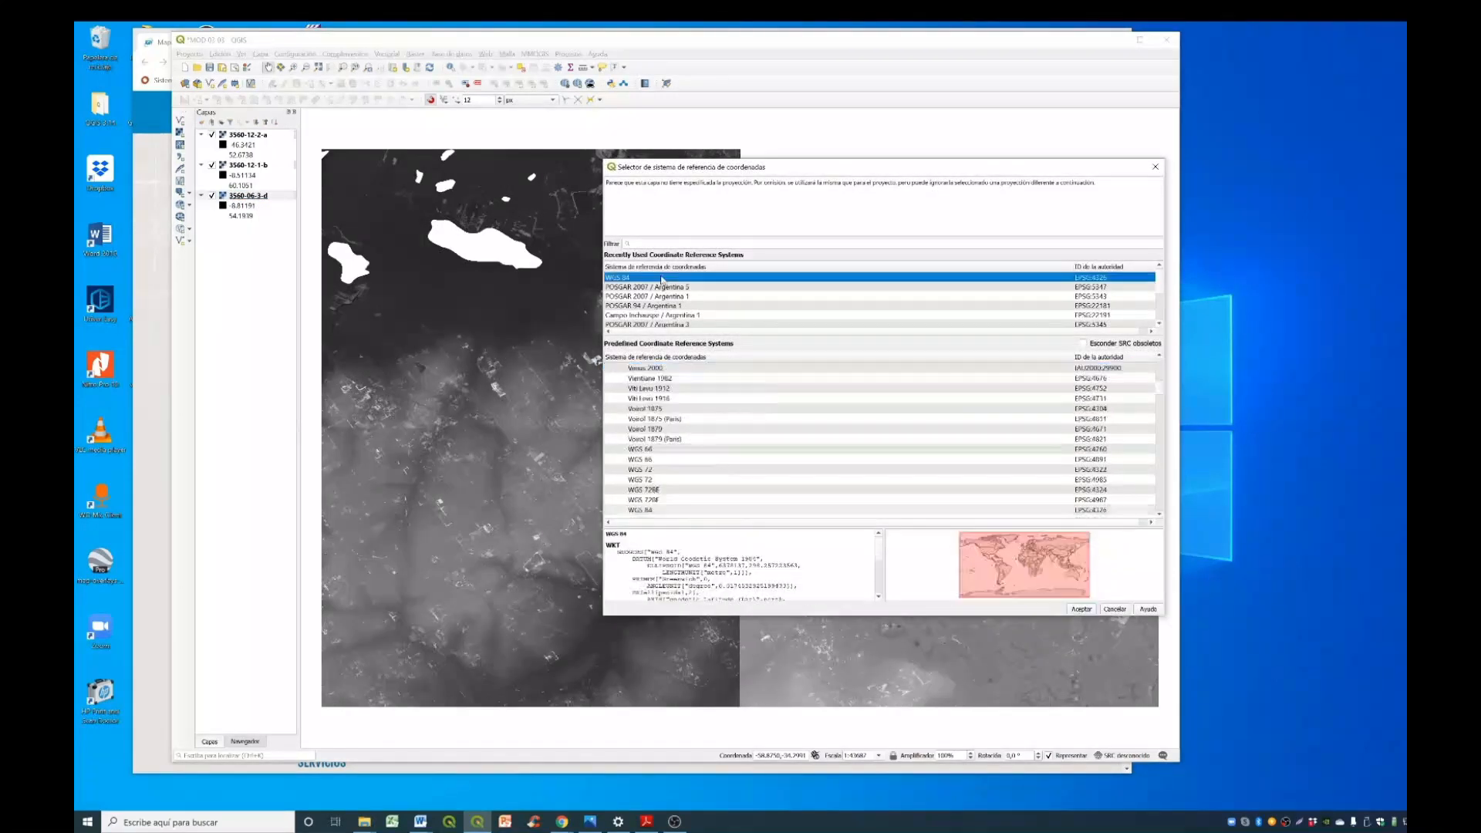
left_click(1082, 608)
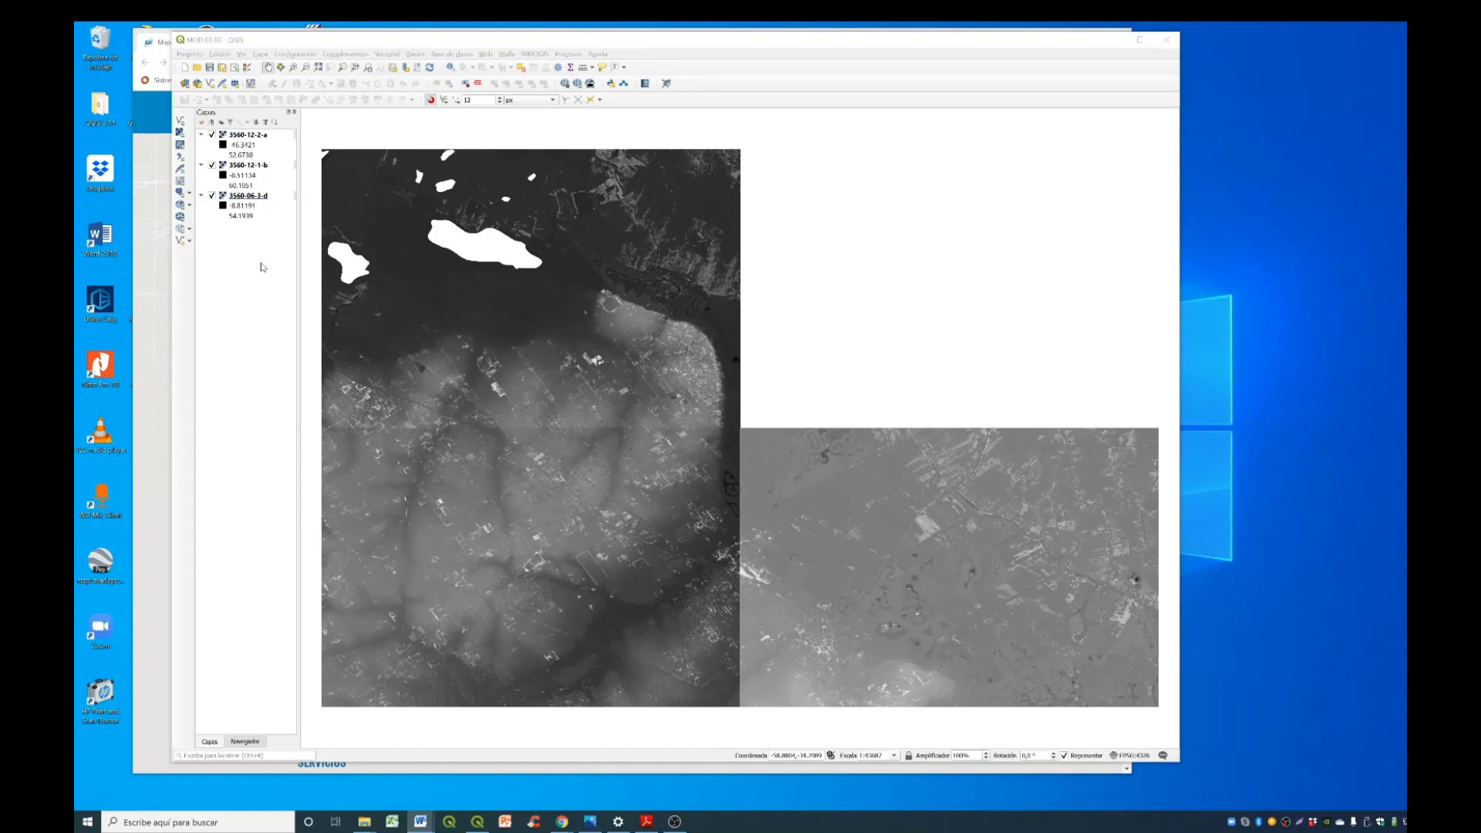
- Hide and reshow rasters 3560-12-2-a, 3560-12-1-b and 3560-06-3-d one at a time to examine each tile's coverage
left_click(212, 135)
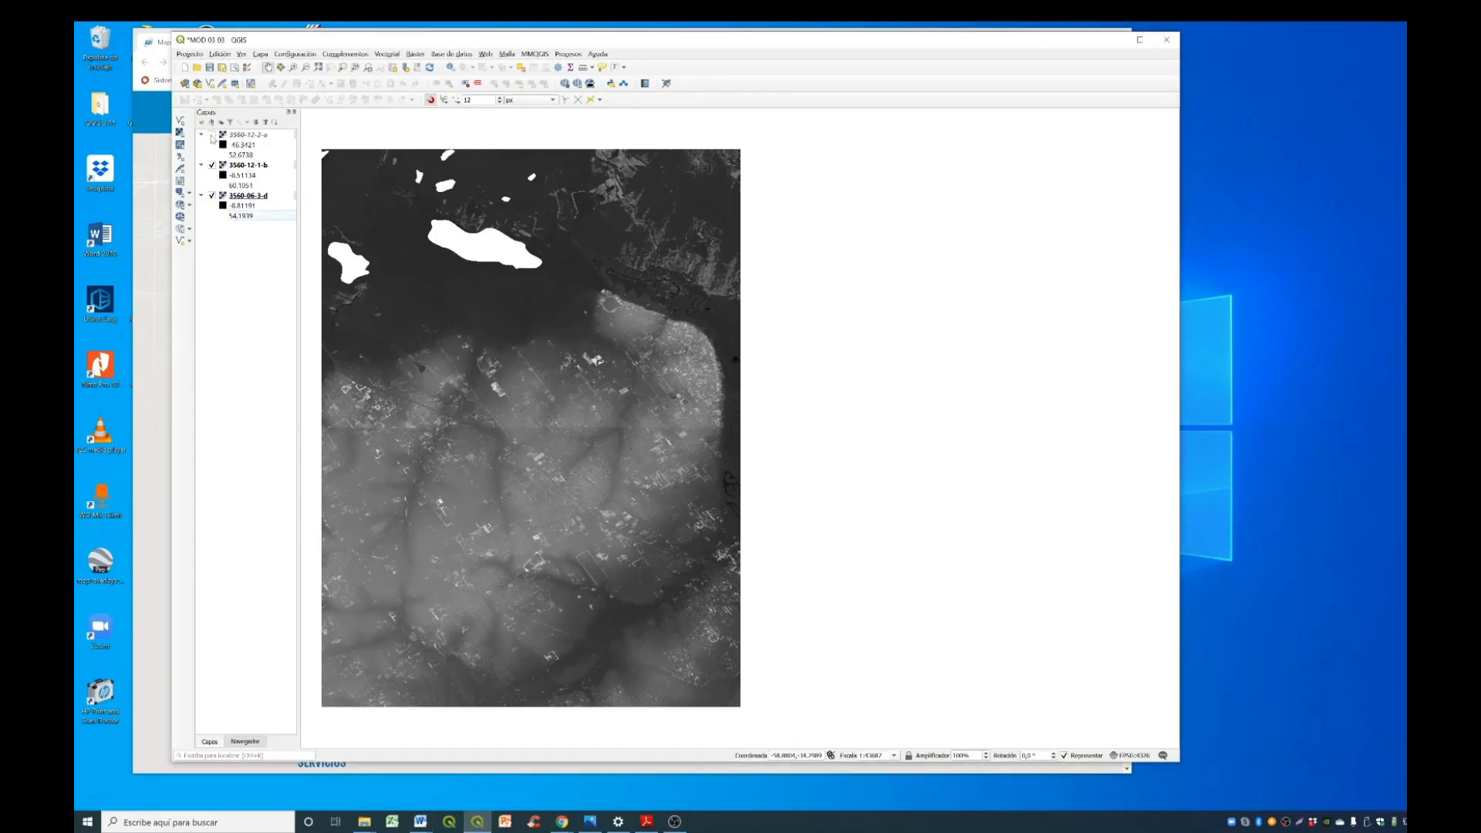
left_click(212, 135)
left_click(213, 165)
left_click(213, 165)
left_click(212, 197)
left_click(212, 196)
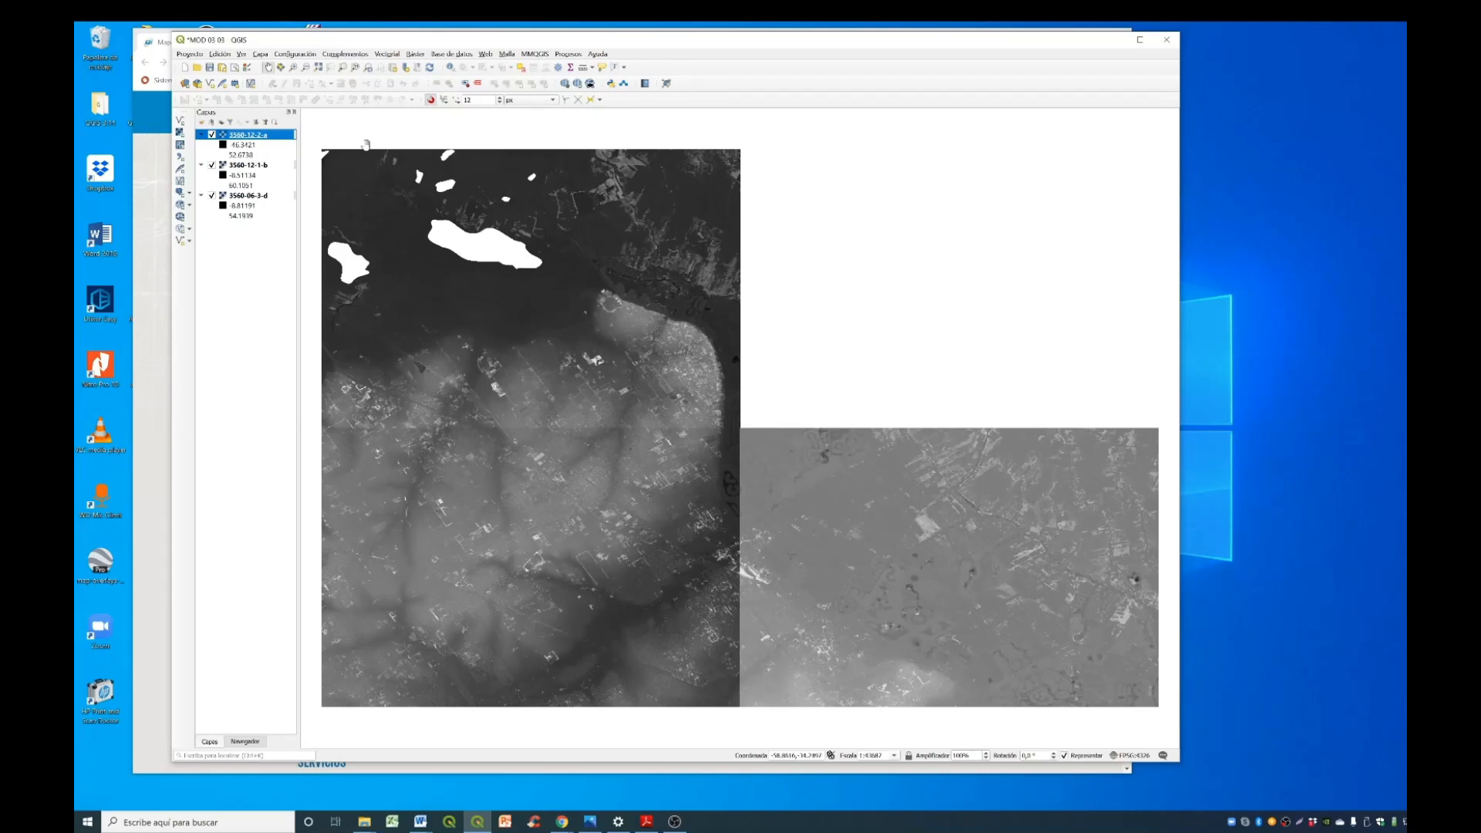
- Start the raster Merge (Combinar) tool and choose 3560-06-3-d, 3560-12-1-b and 3560-12-2-a as its input layers
left_click(415, 54)
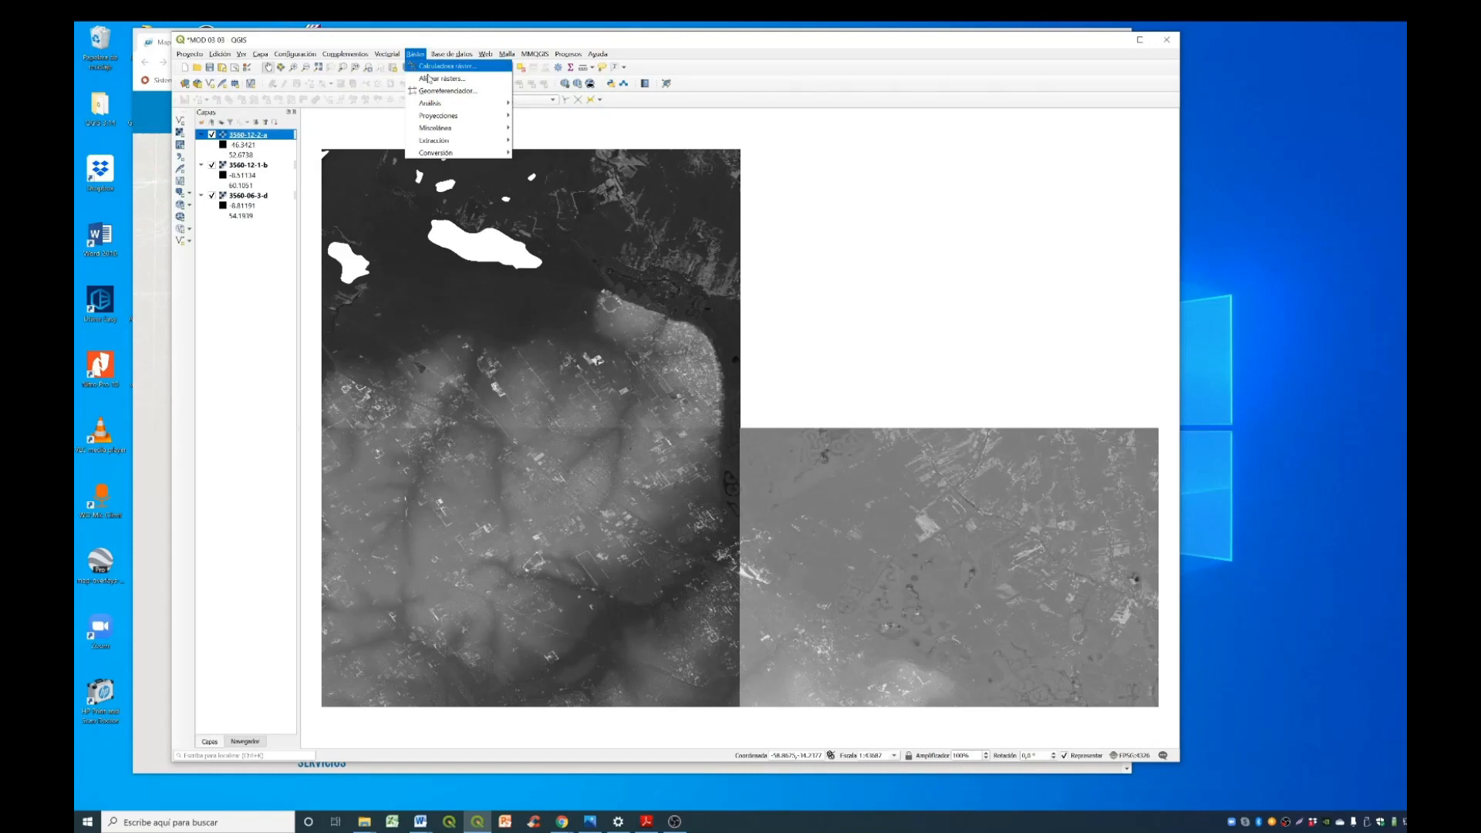
mouse_move(462, 133)
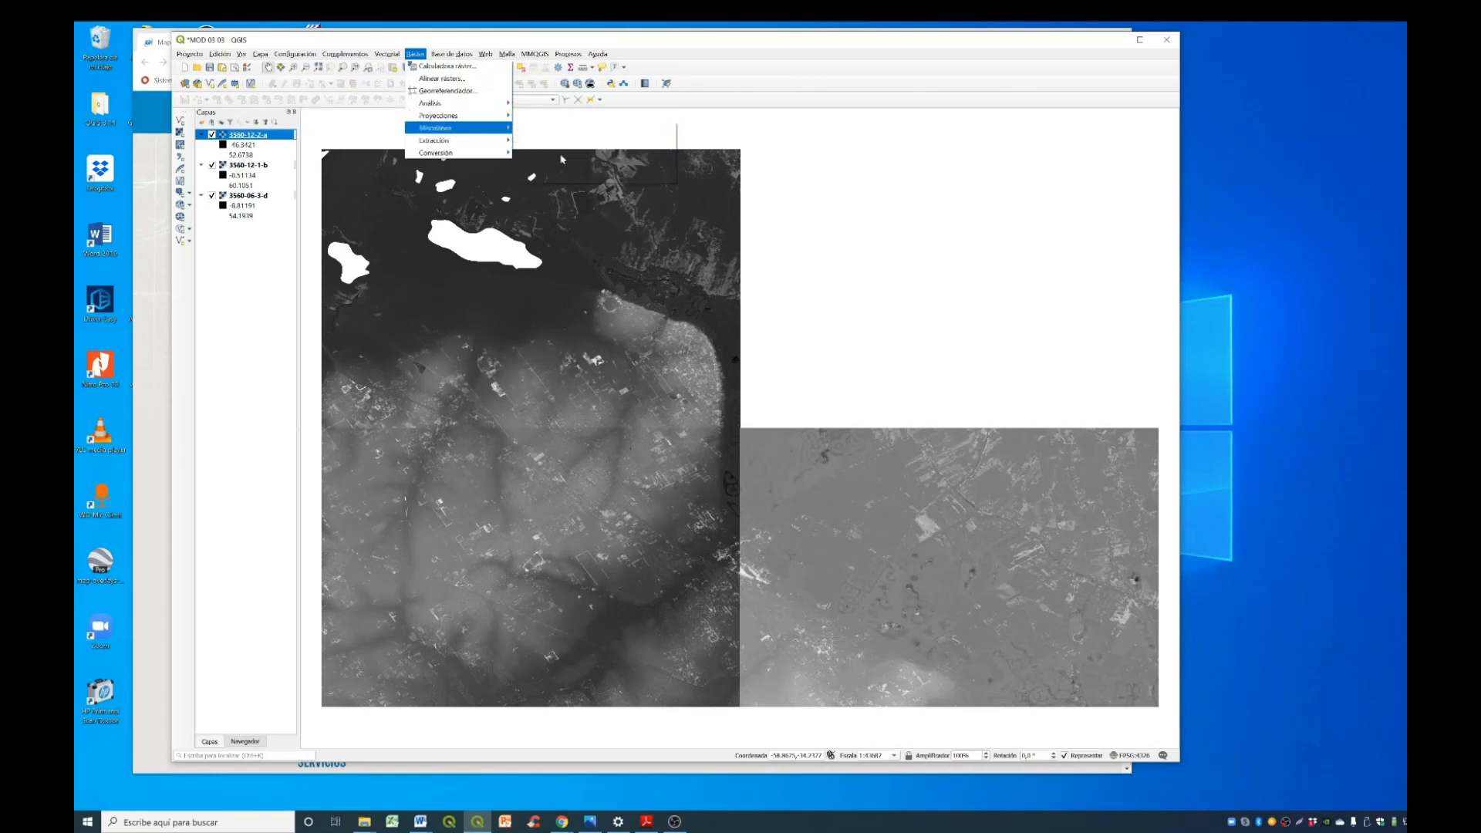
left_click(562, 154)
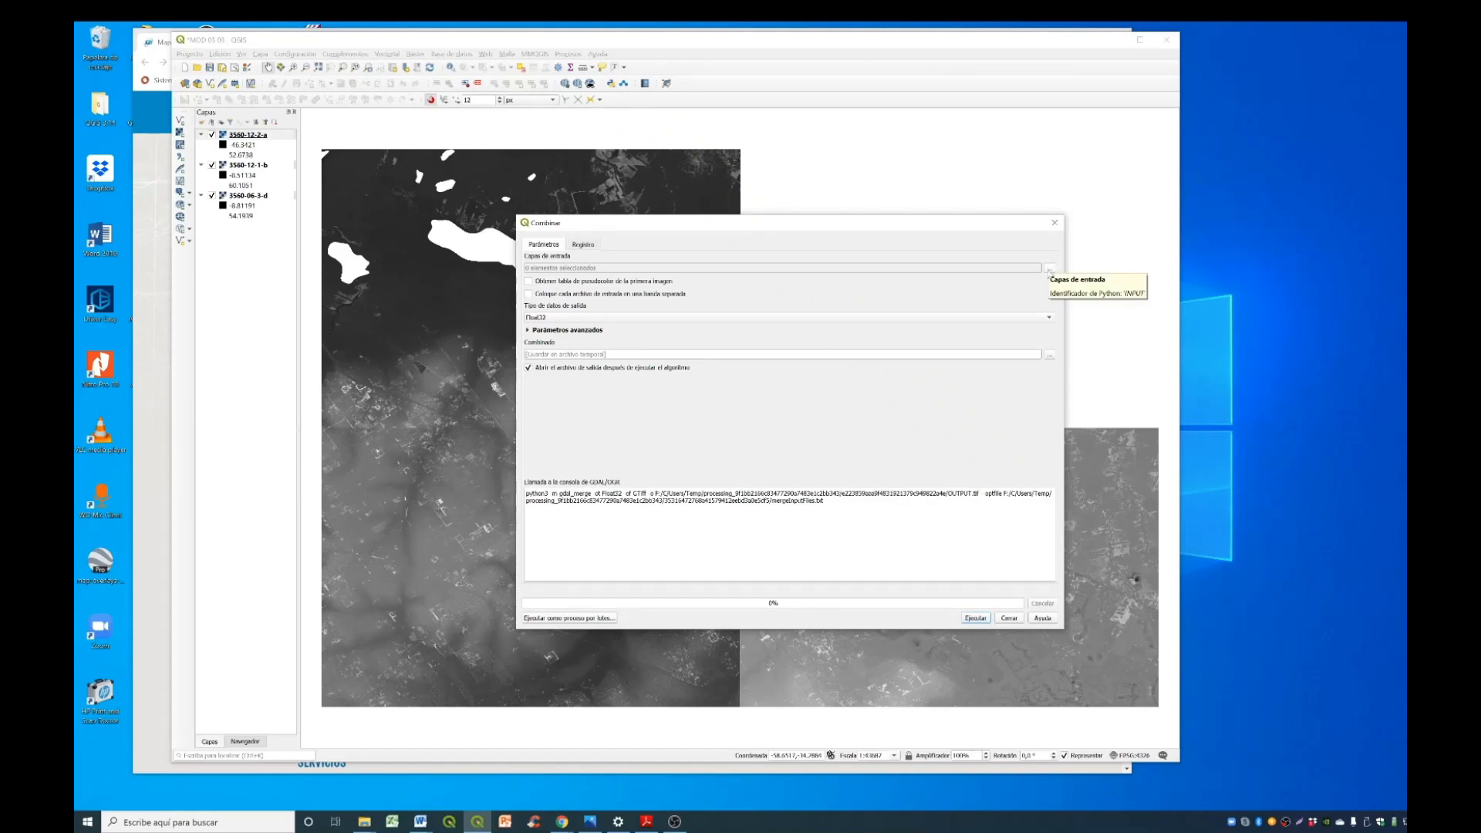
left_click(1049, 270)
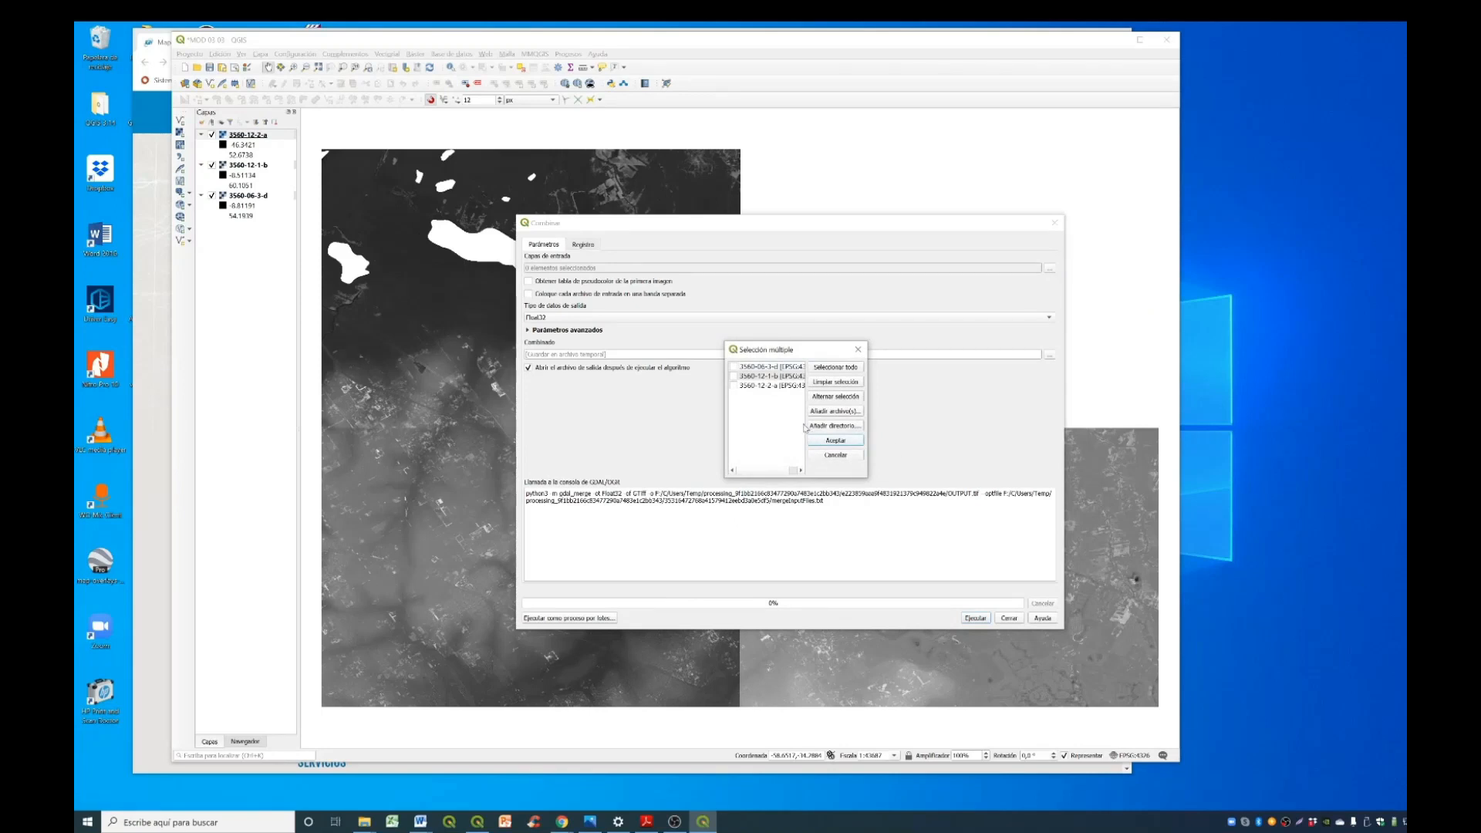
left_click_drag(726, 401, 565, 401)
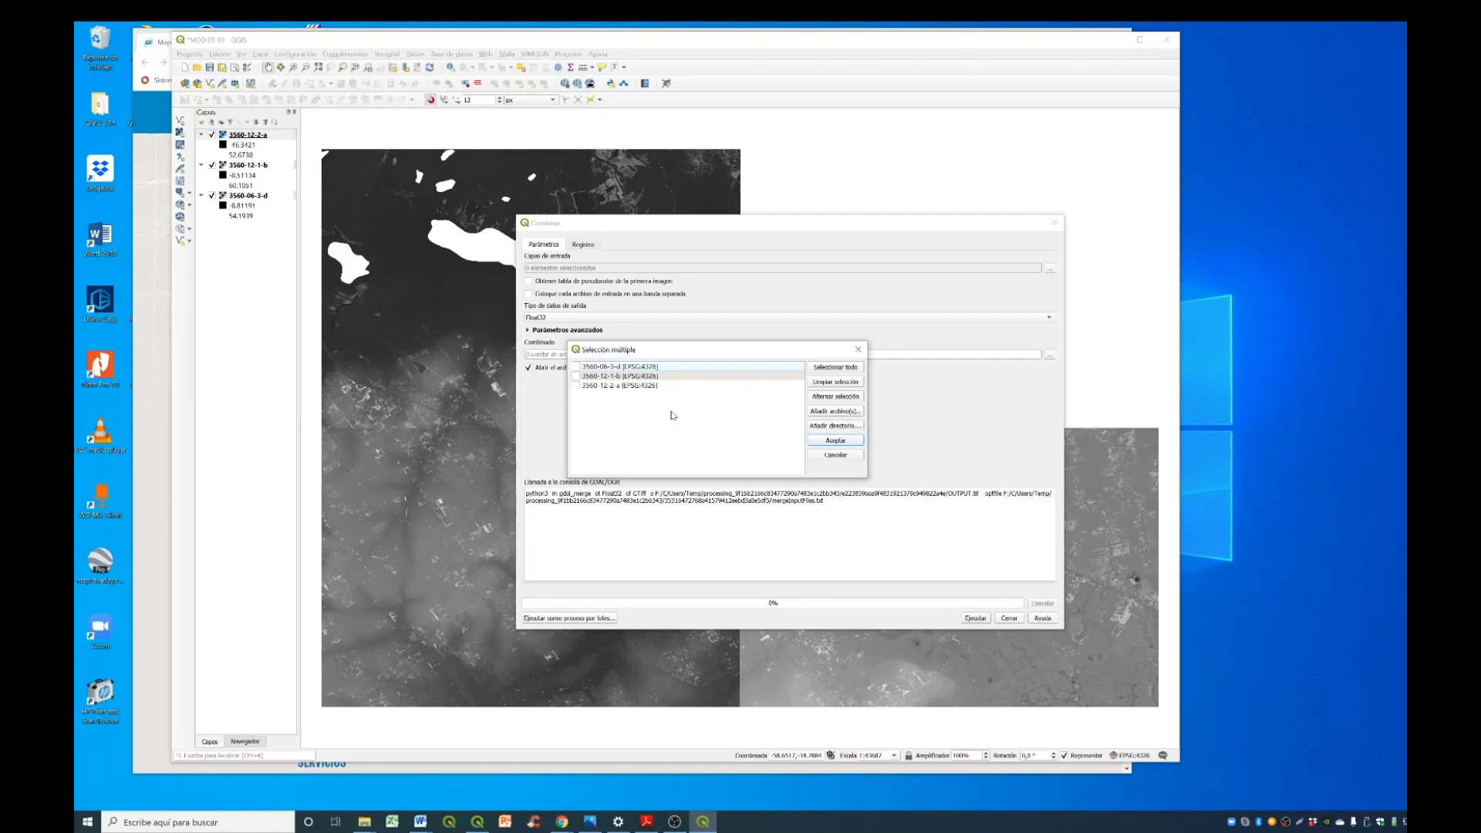
left_click(575, 367)
left_click(576, 375)
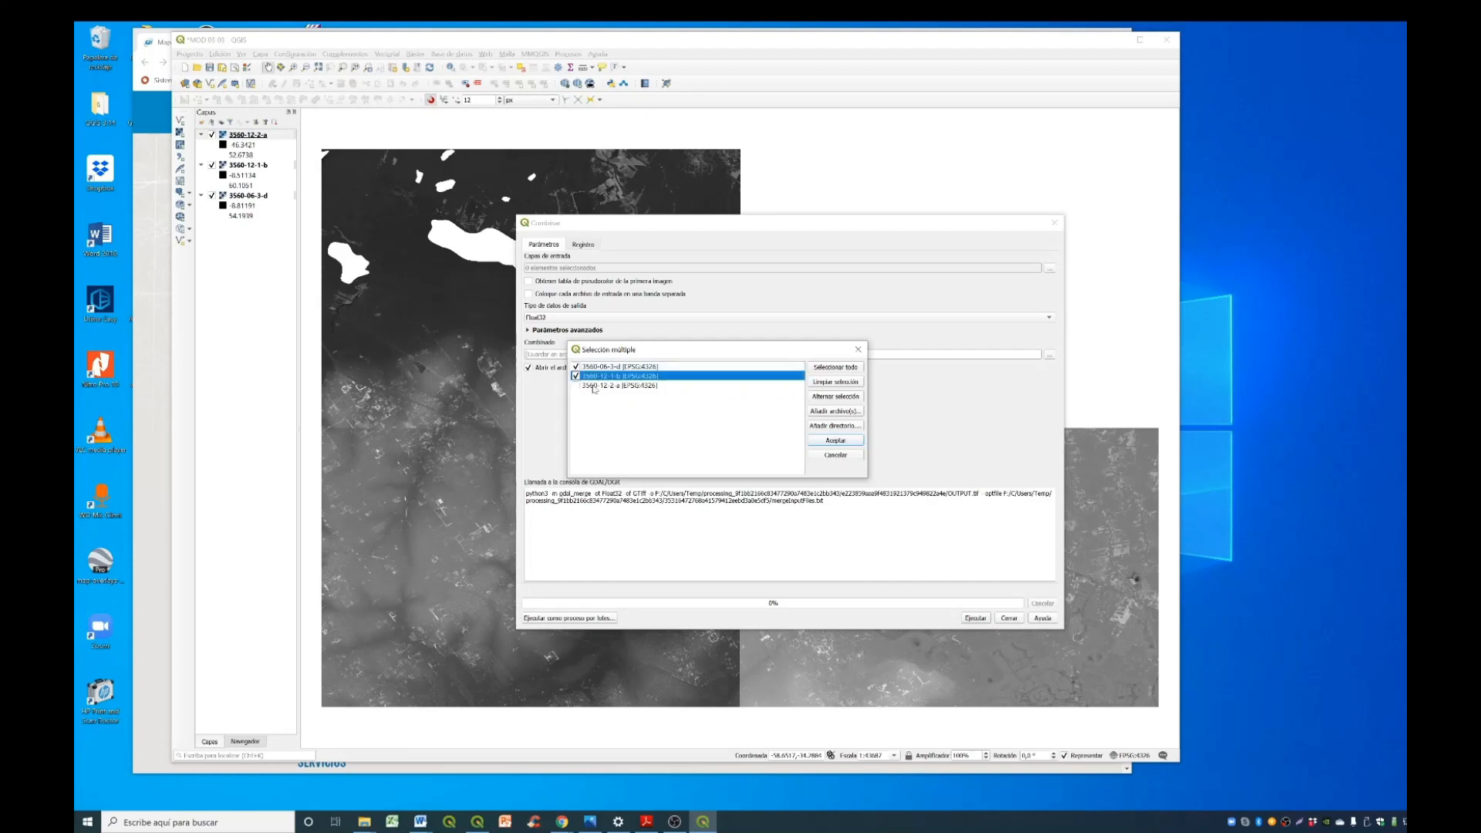
left_click(844, 371)
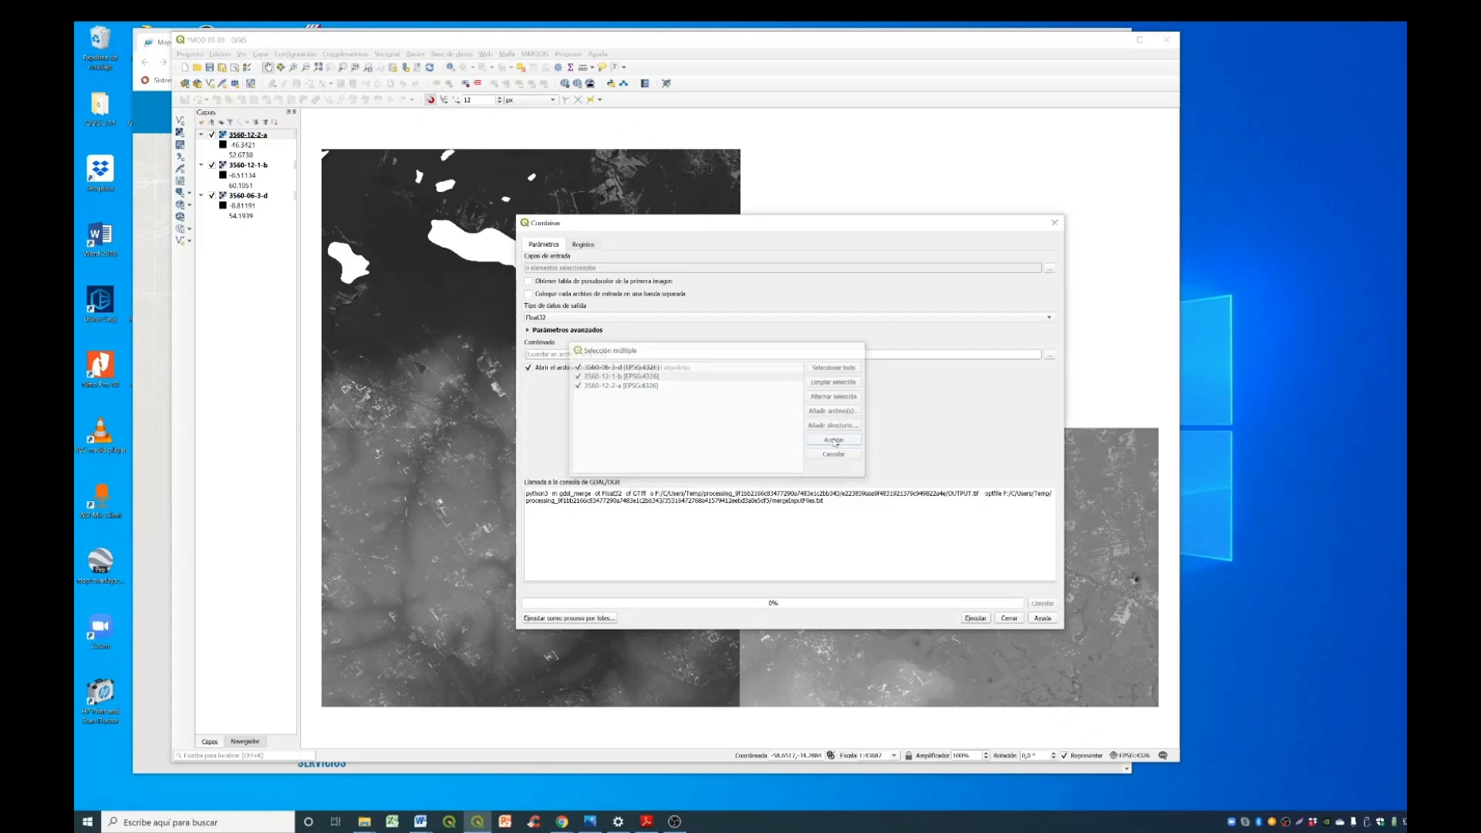
left_click(836, 440)
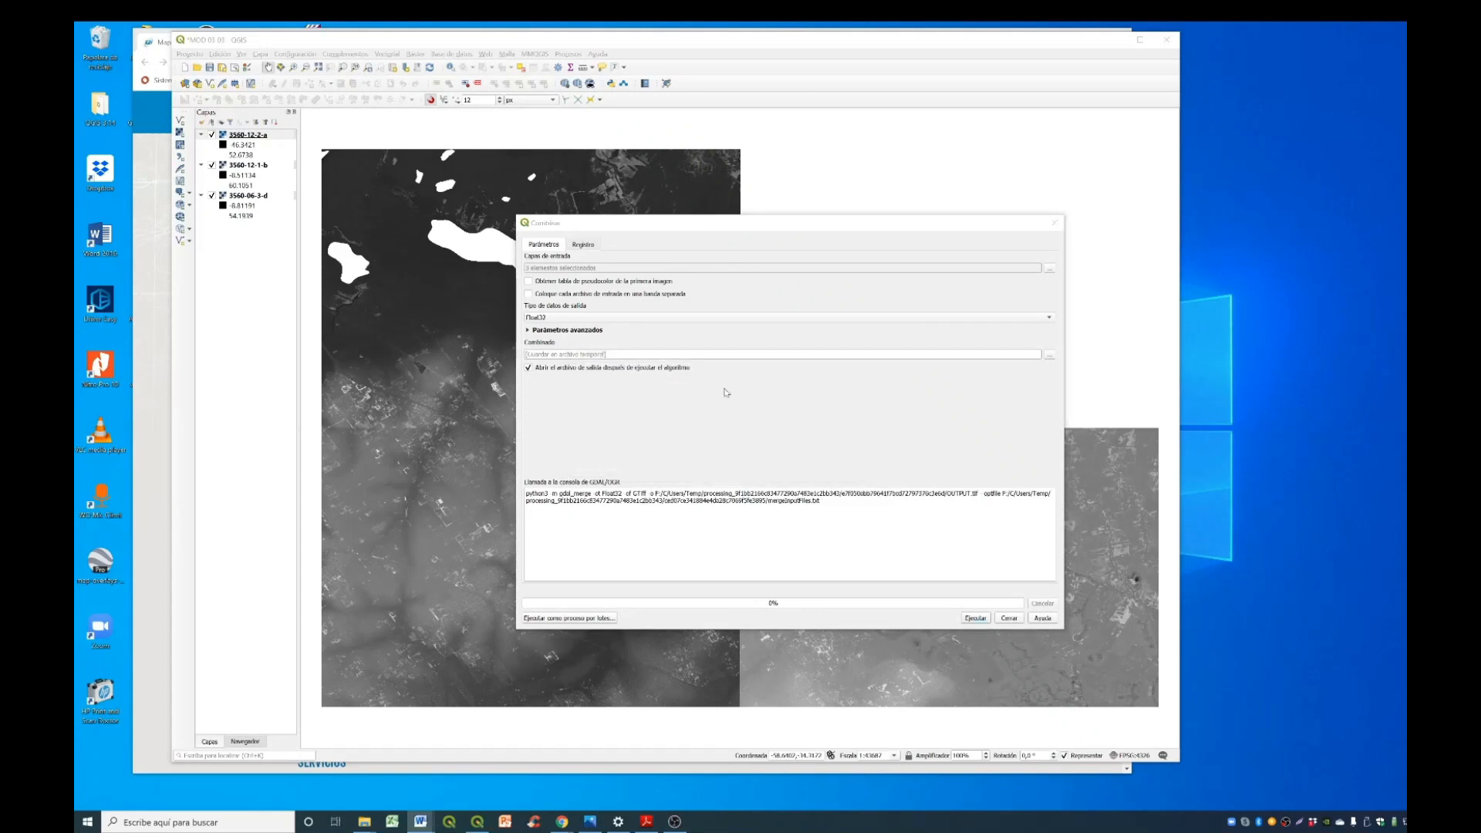
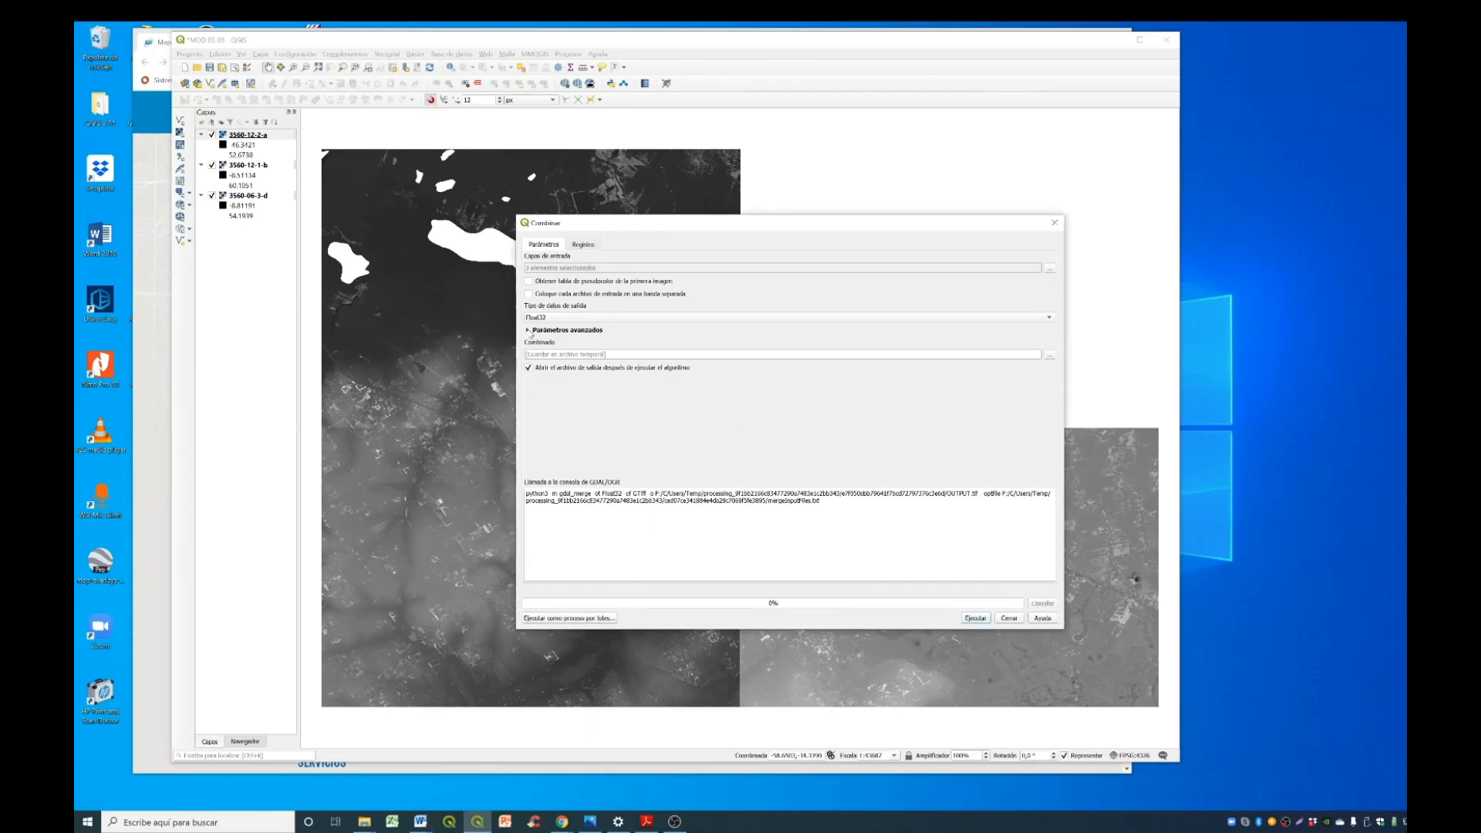
- Run the merge with an output no-data value of 0, and identify the blank area of the merged raster
left_click(529, 330)
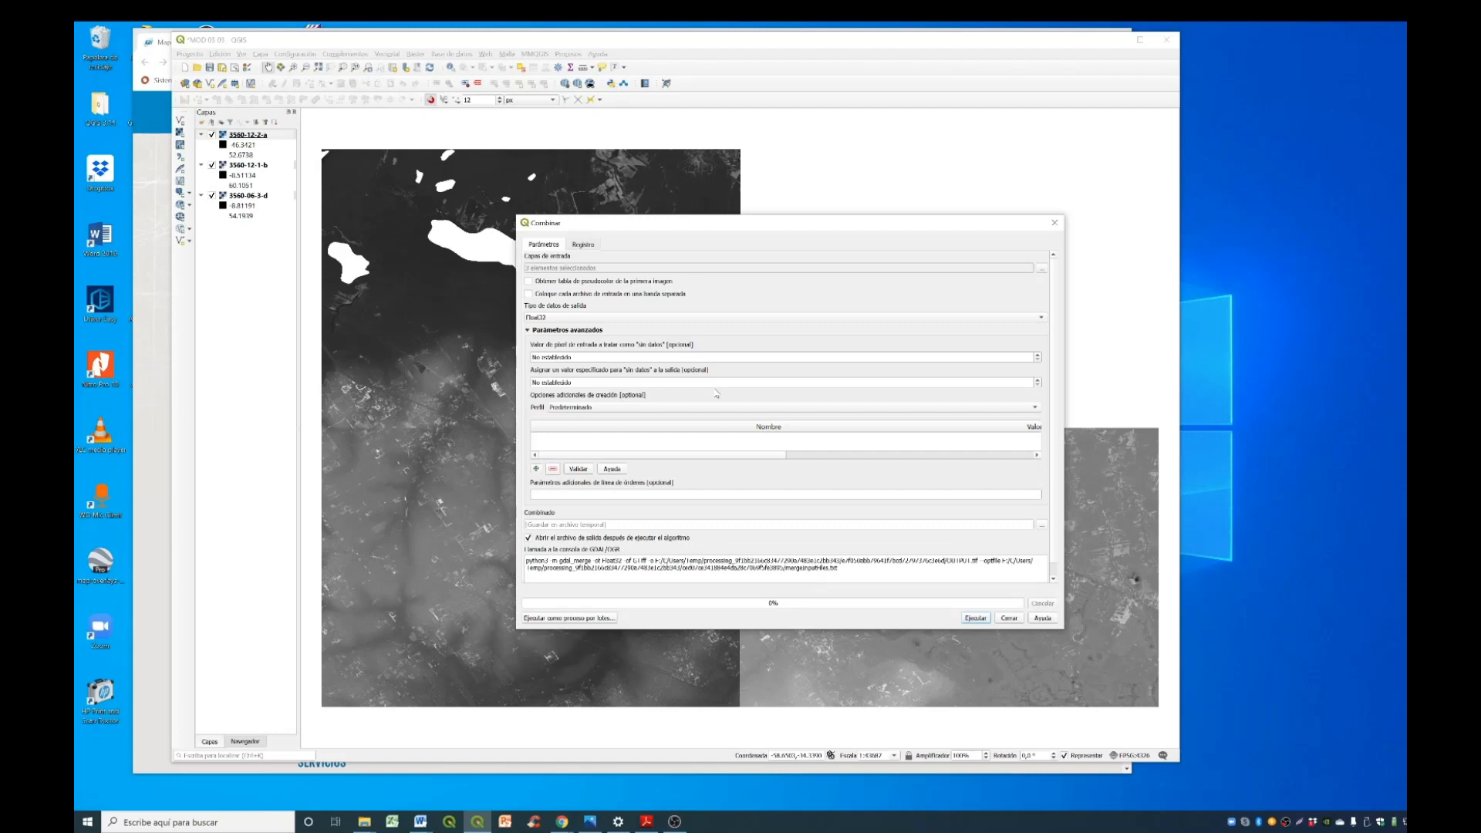
left_click(714, 383)
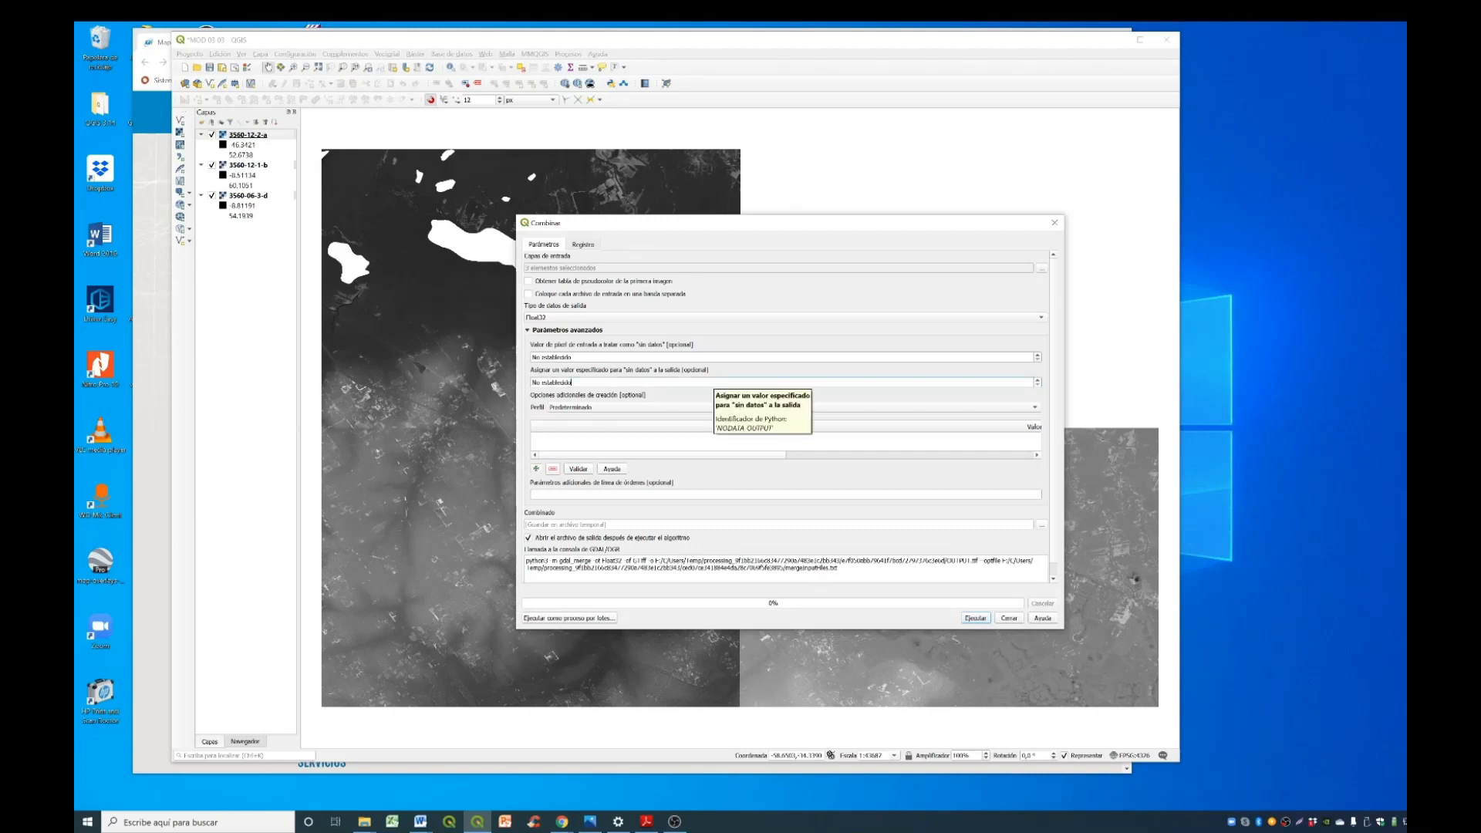
key("BackSpace")
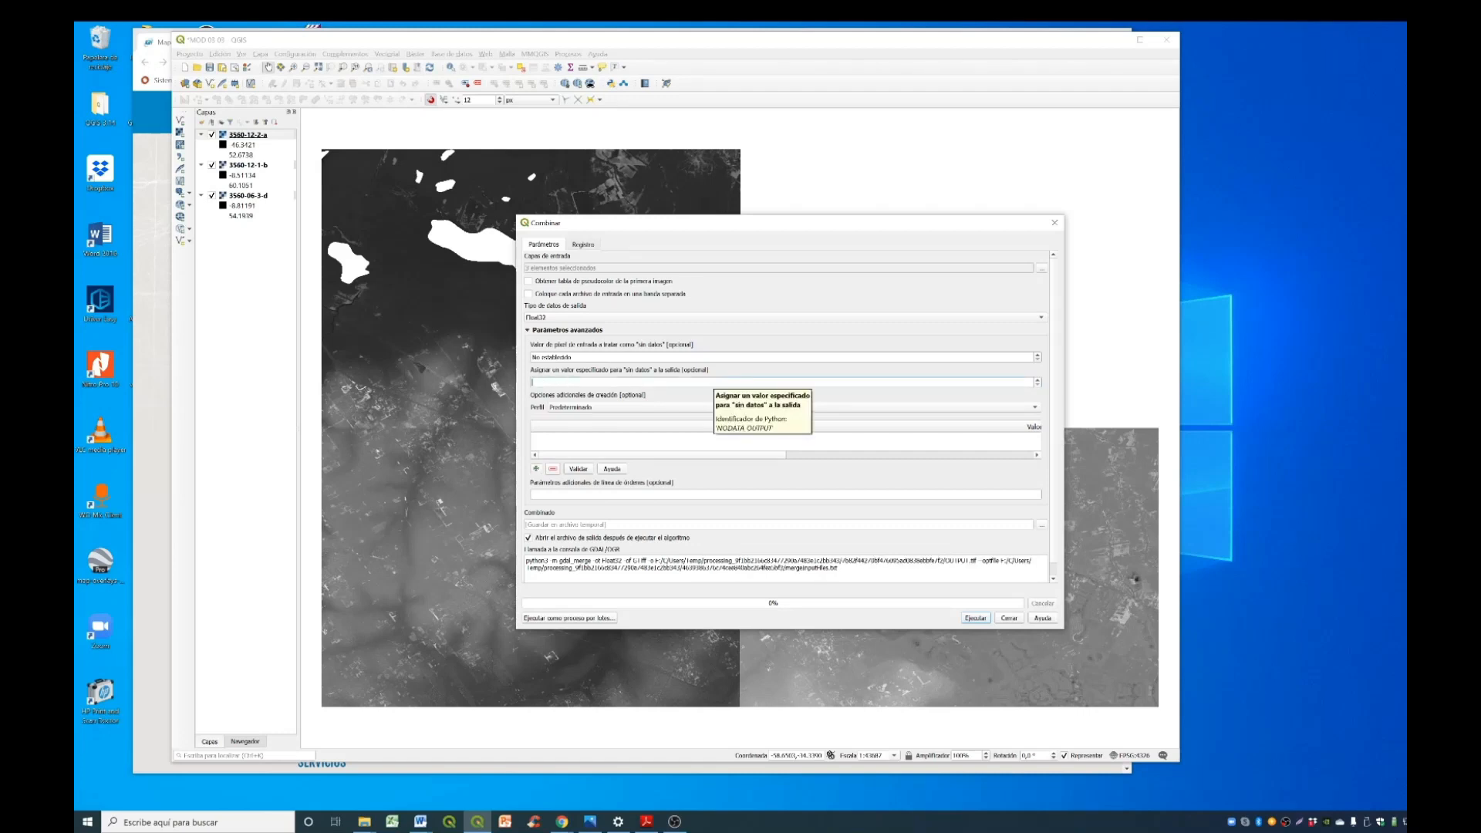
type("0")
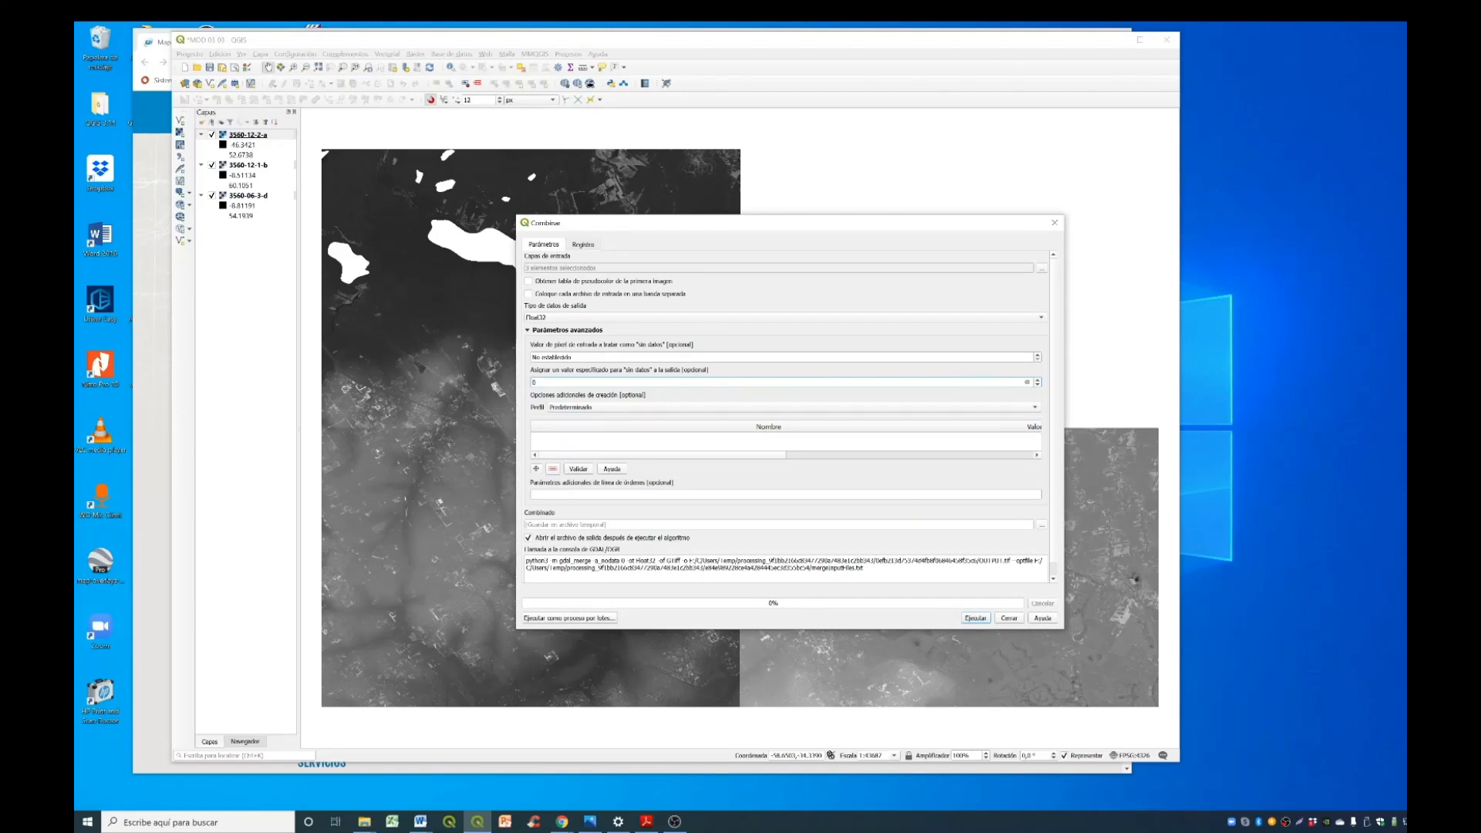
left_click(971, 619)
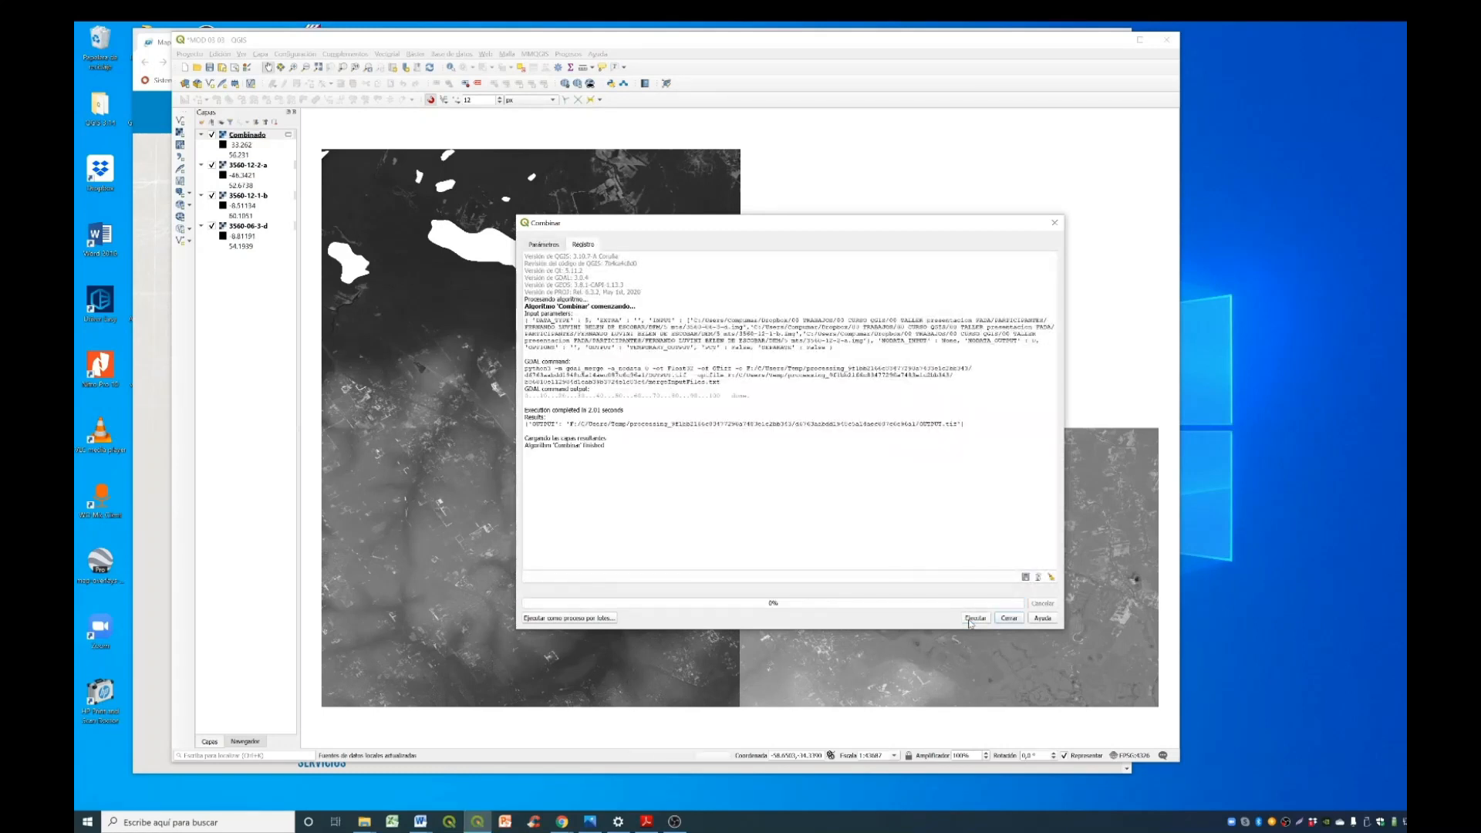
left_click(1007, 619)
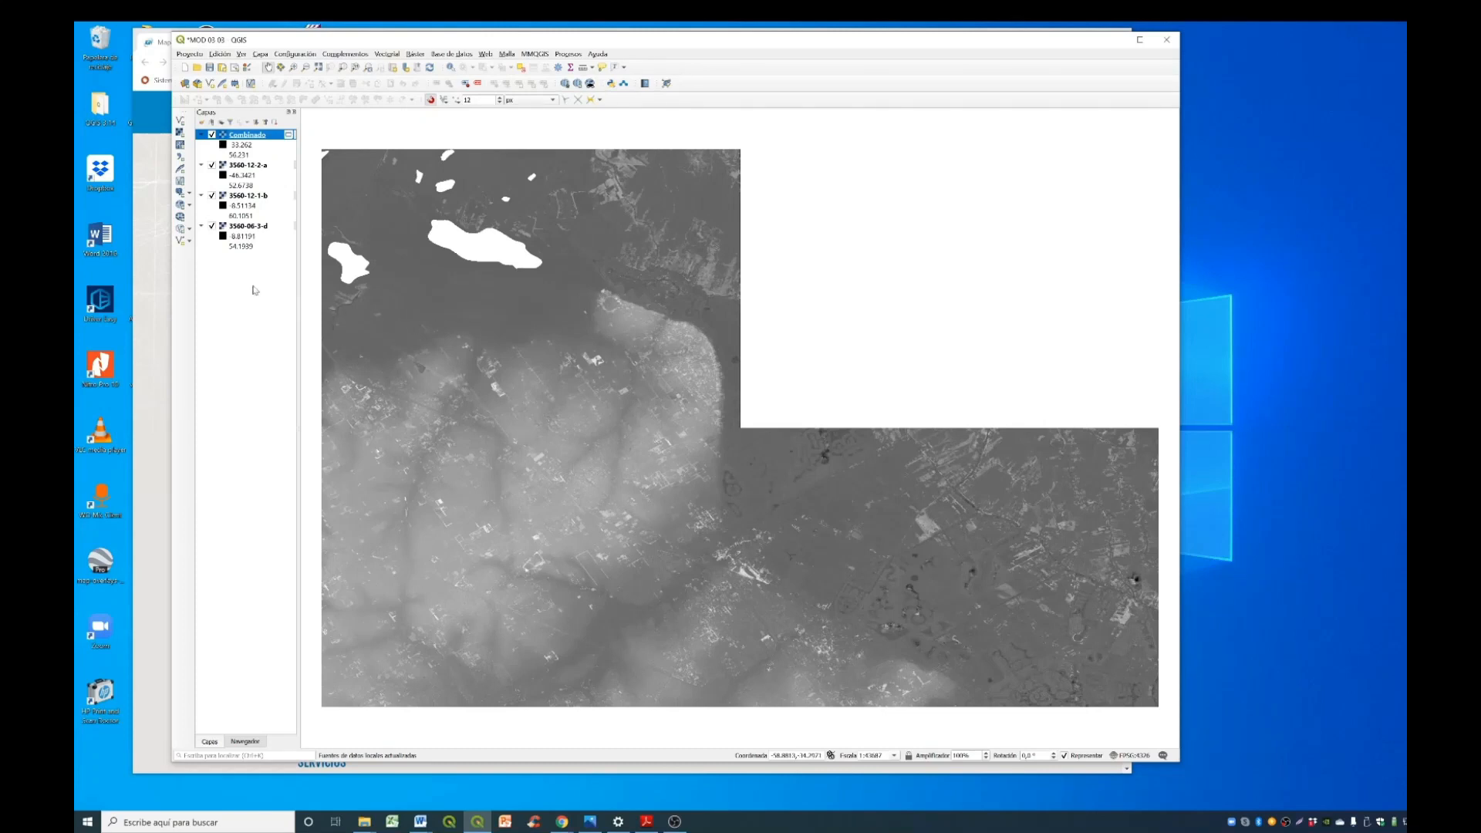
key("ctrl+shift+i")
left_click(900, 253)
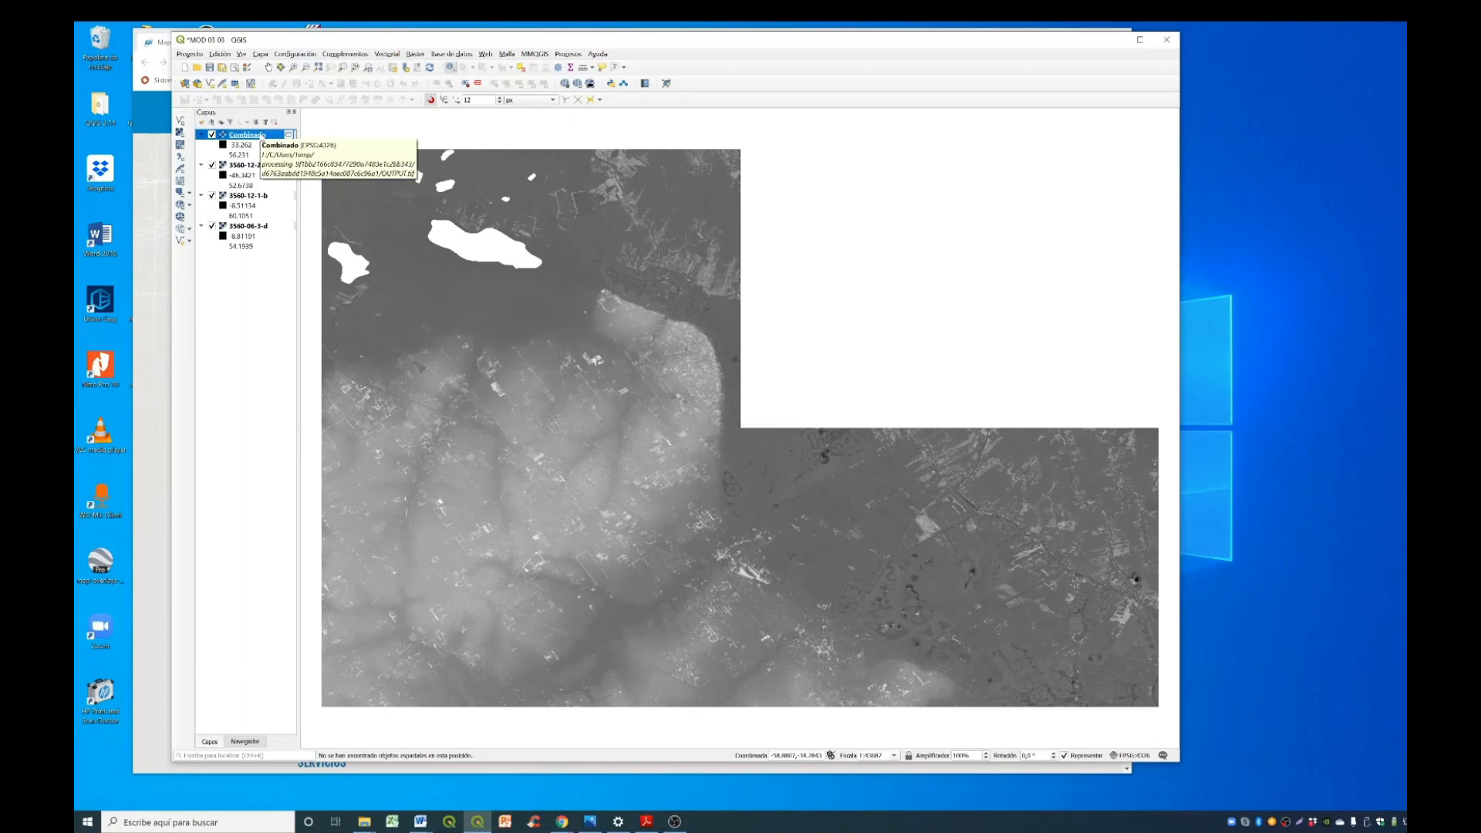
- Export the merged Combinado raster as a GeoTIFF named MOSAICO_ESCOBAR in EPSG:4326 - WGS 84, adding it to the map
right_click(262, 136)
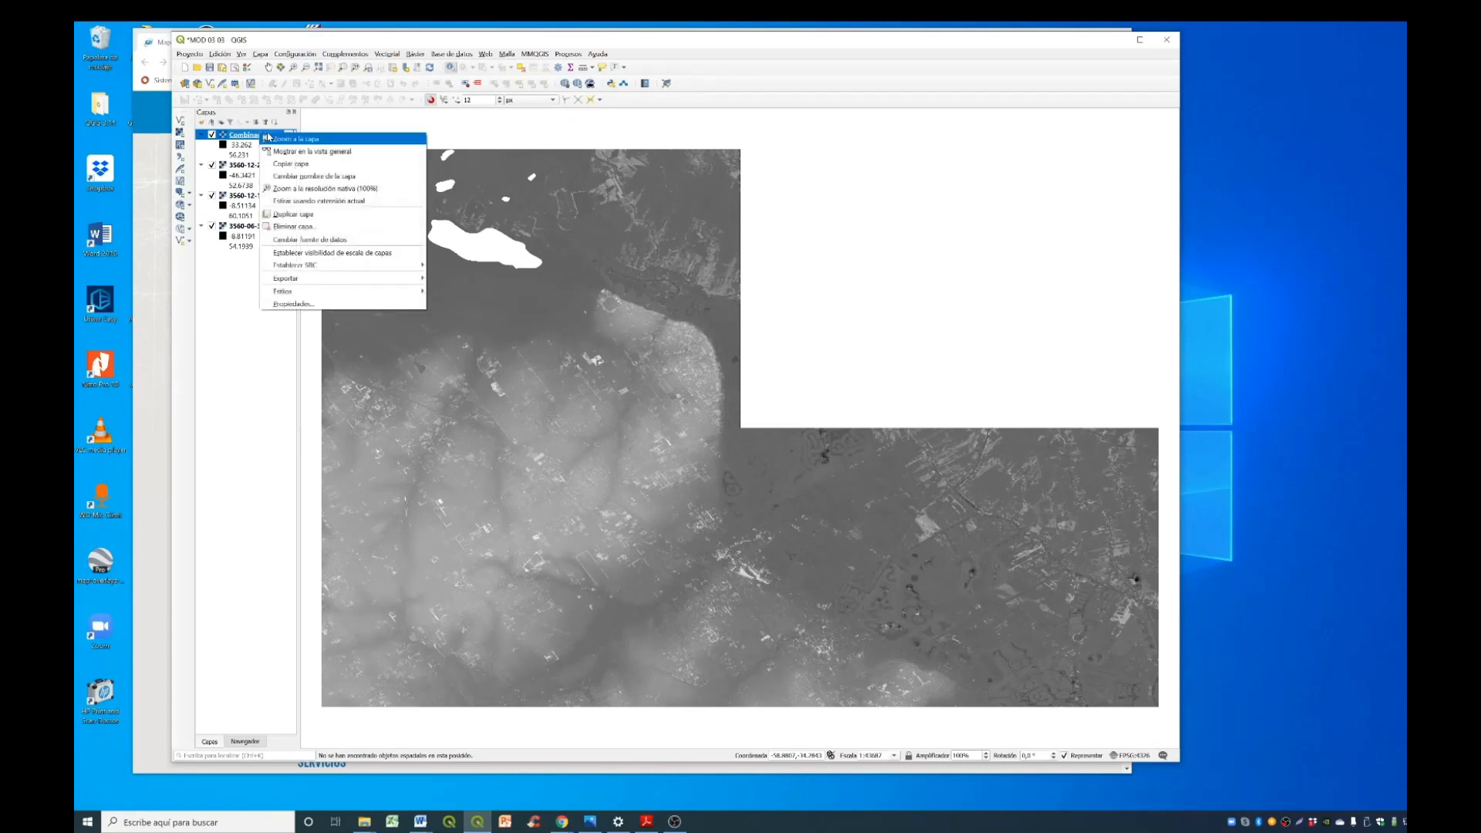
mouse_move(335, 277)
left_click(463, 279)
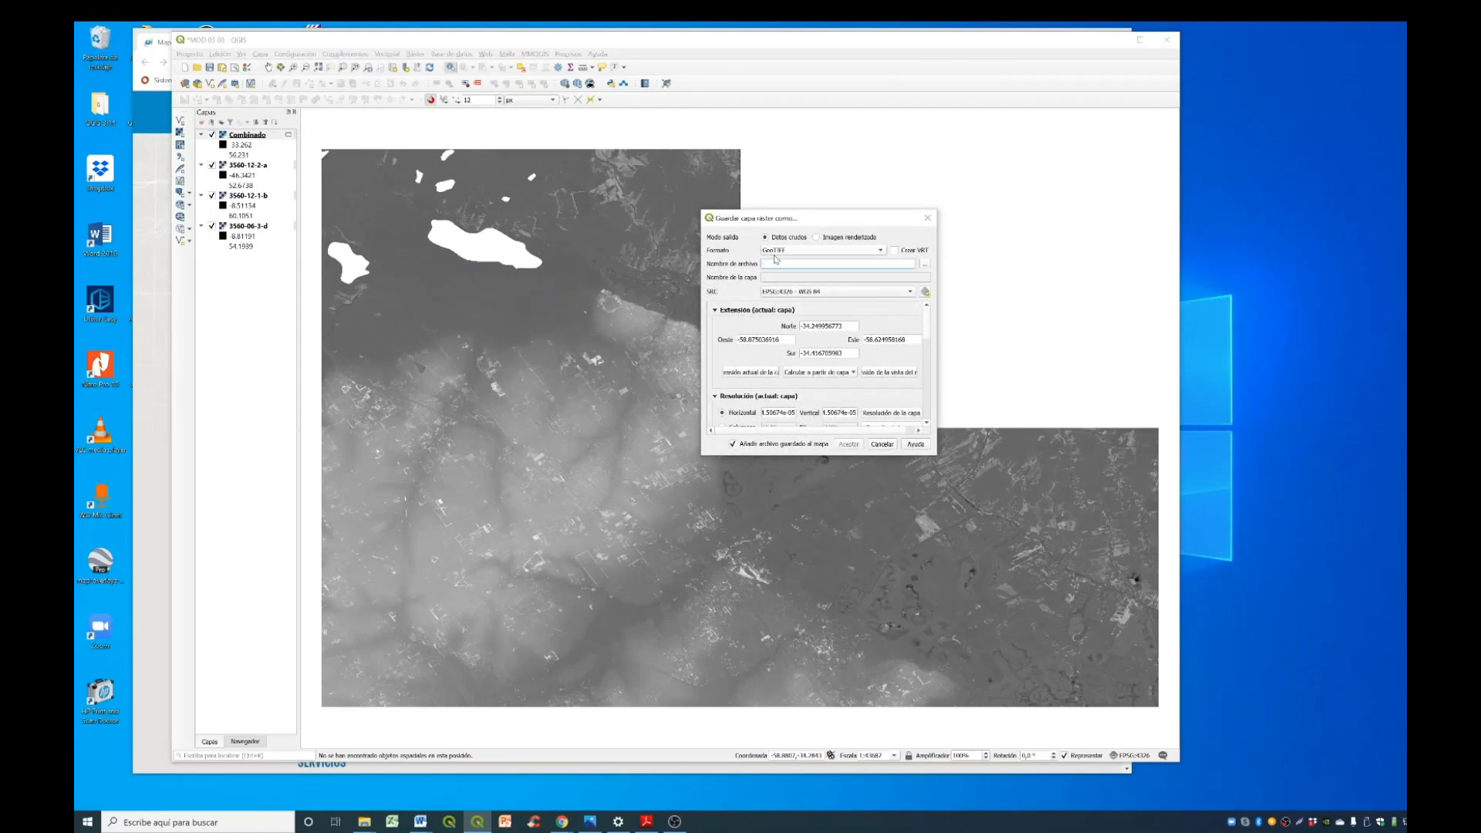
key("ctrl+v")
left_click(849, 445)
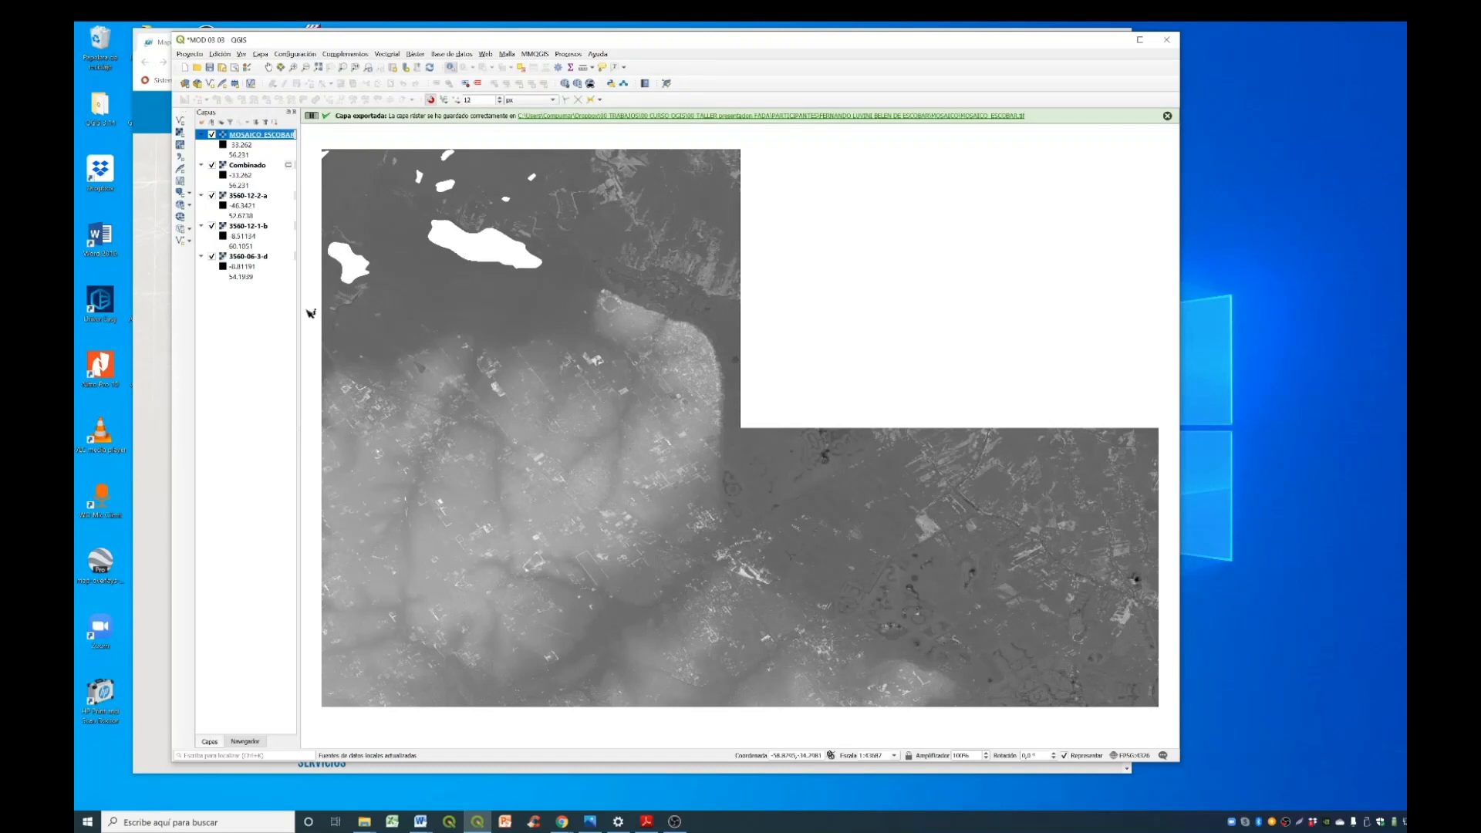
- Remove the temporary Combinado layer and source rasters 3560-12-2-a, 3560-12-1-b and 3560-06-3-d from the project
left_click(252, 168)
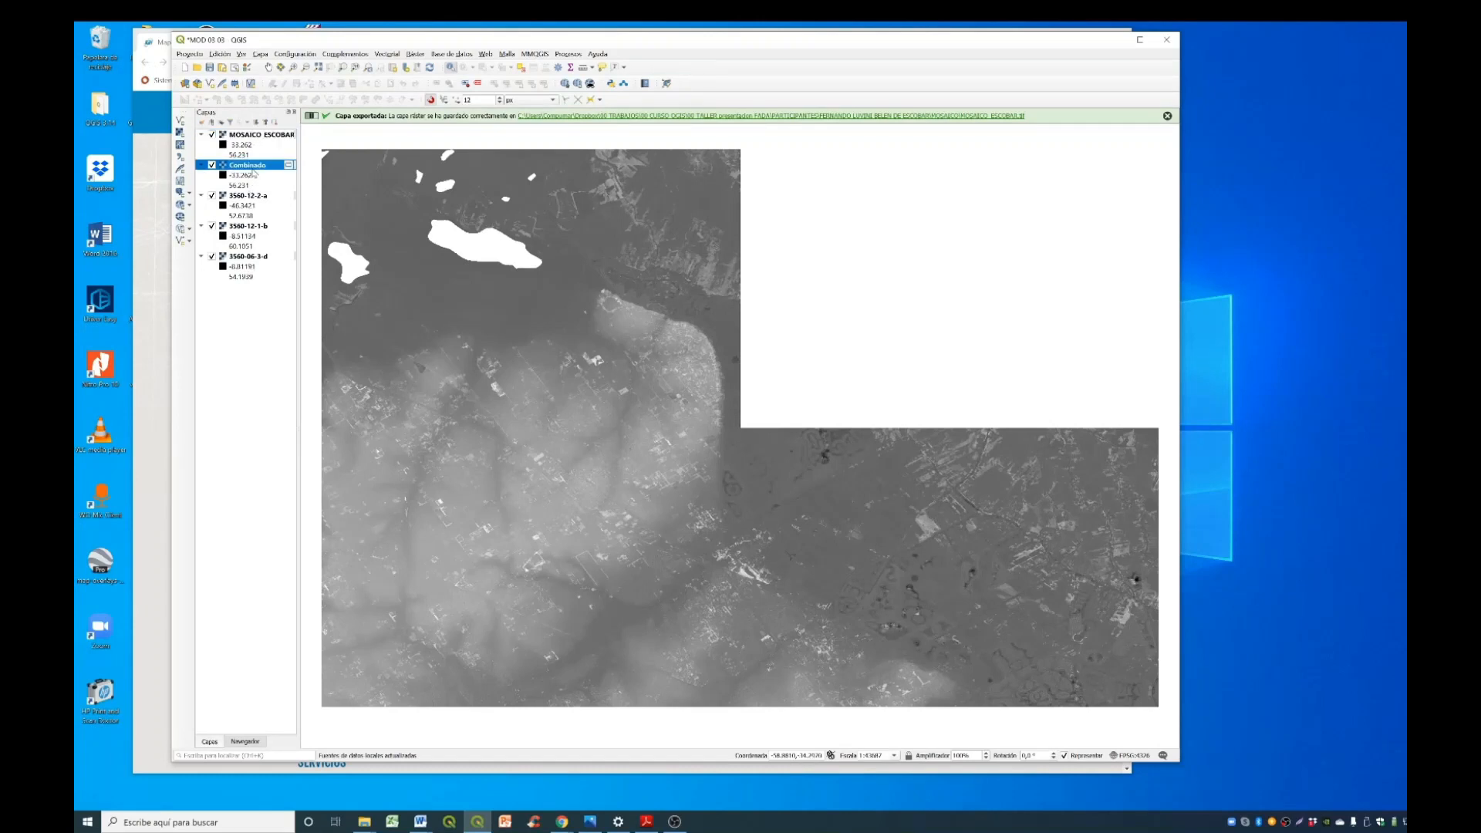
left_click(275, 122)
key("Return")
left_click(239, 226)
left_click(220, 195, "ctrl")
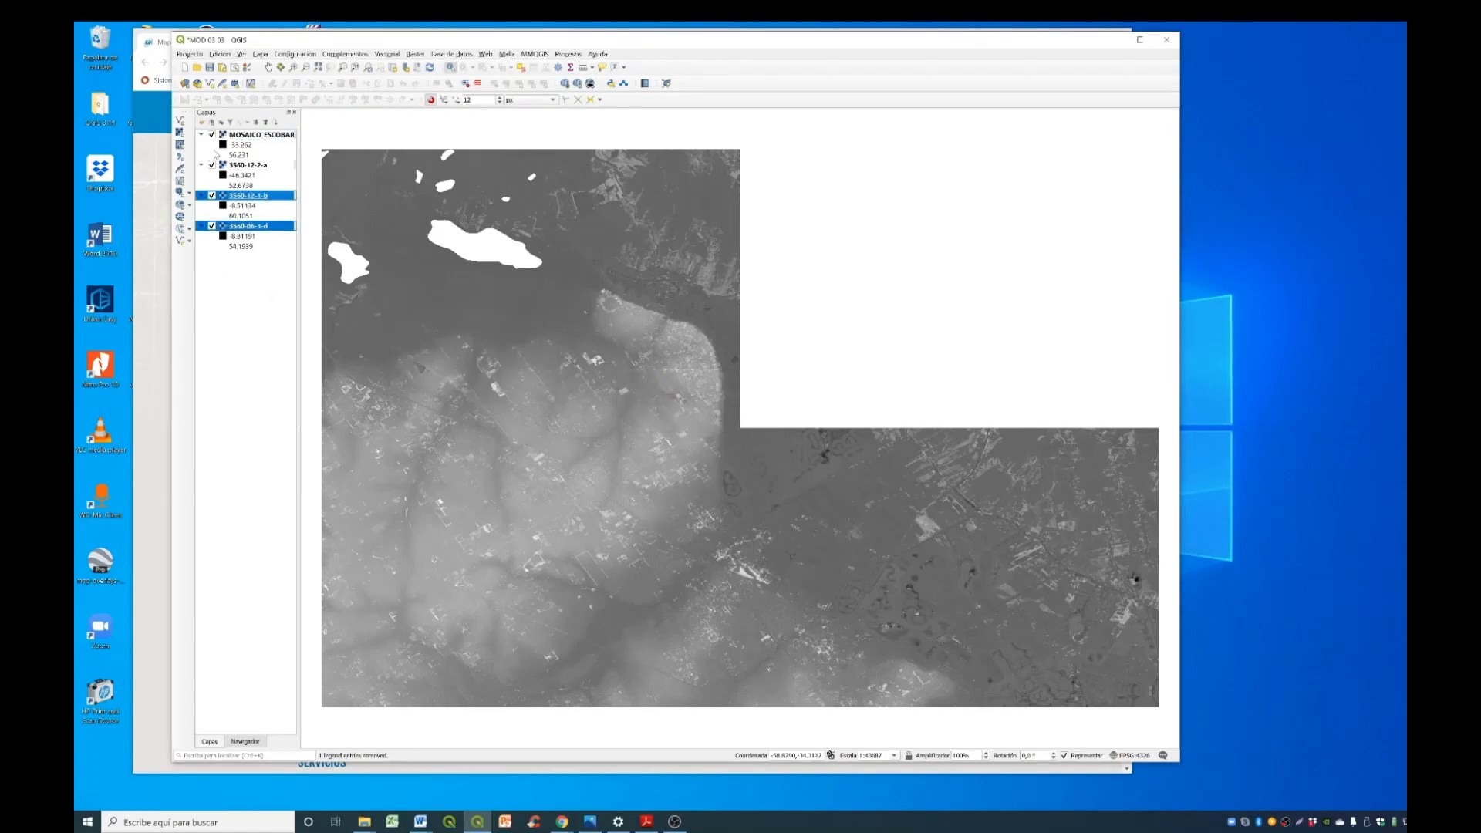
left_click(220, 164, "ctrl")
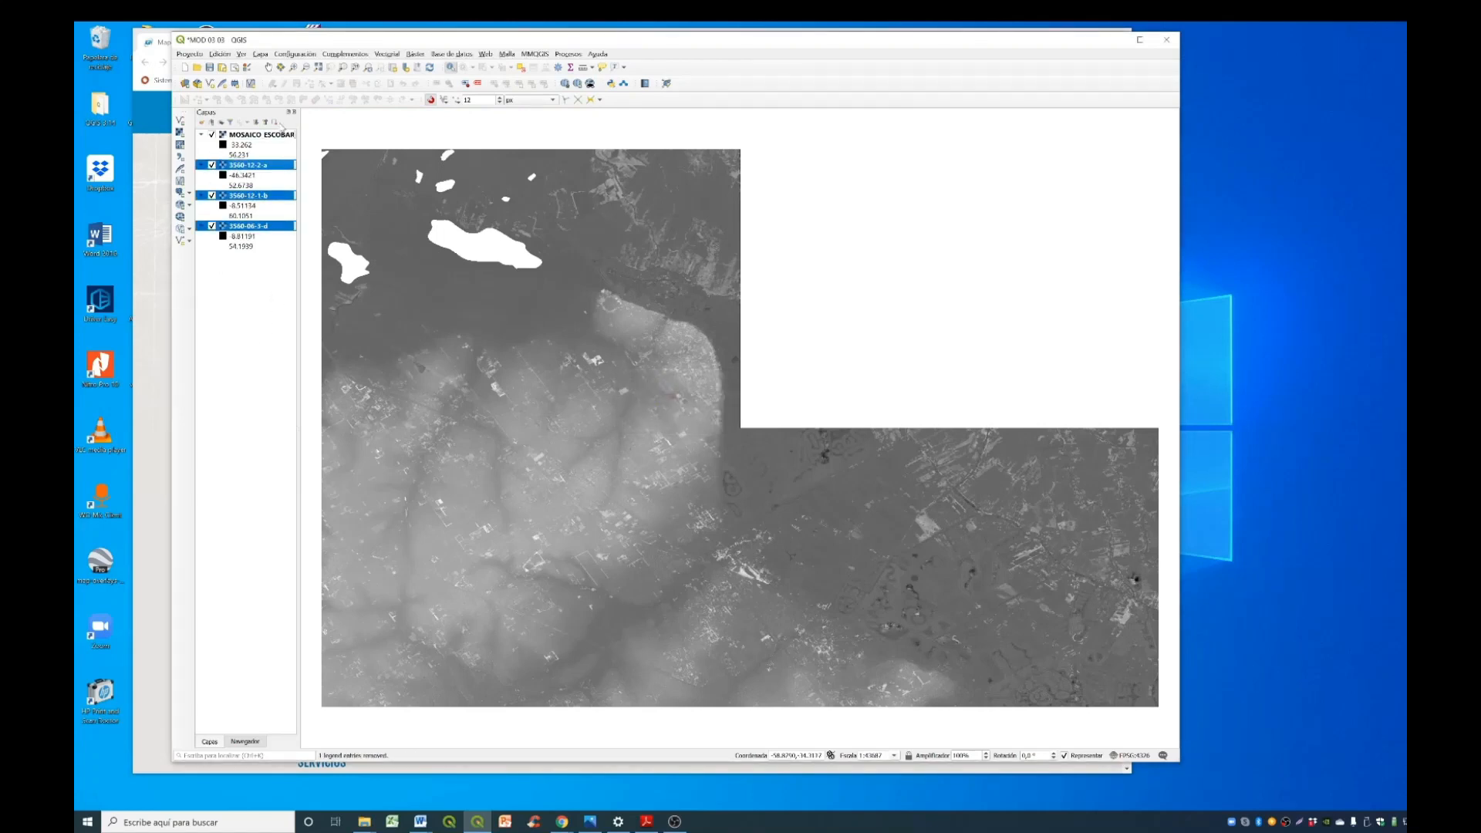
left_click(276, 122)
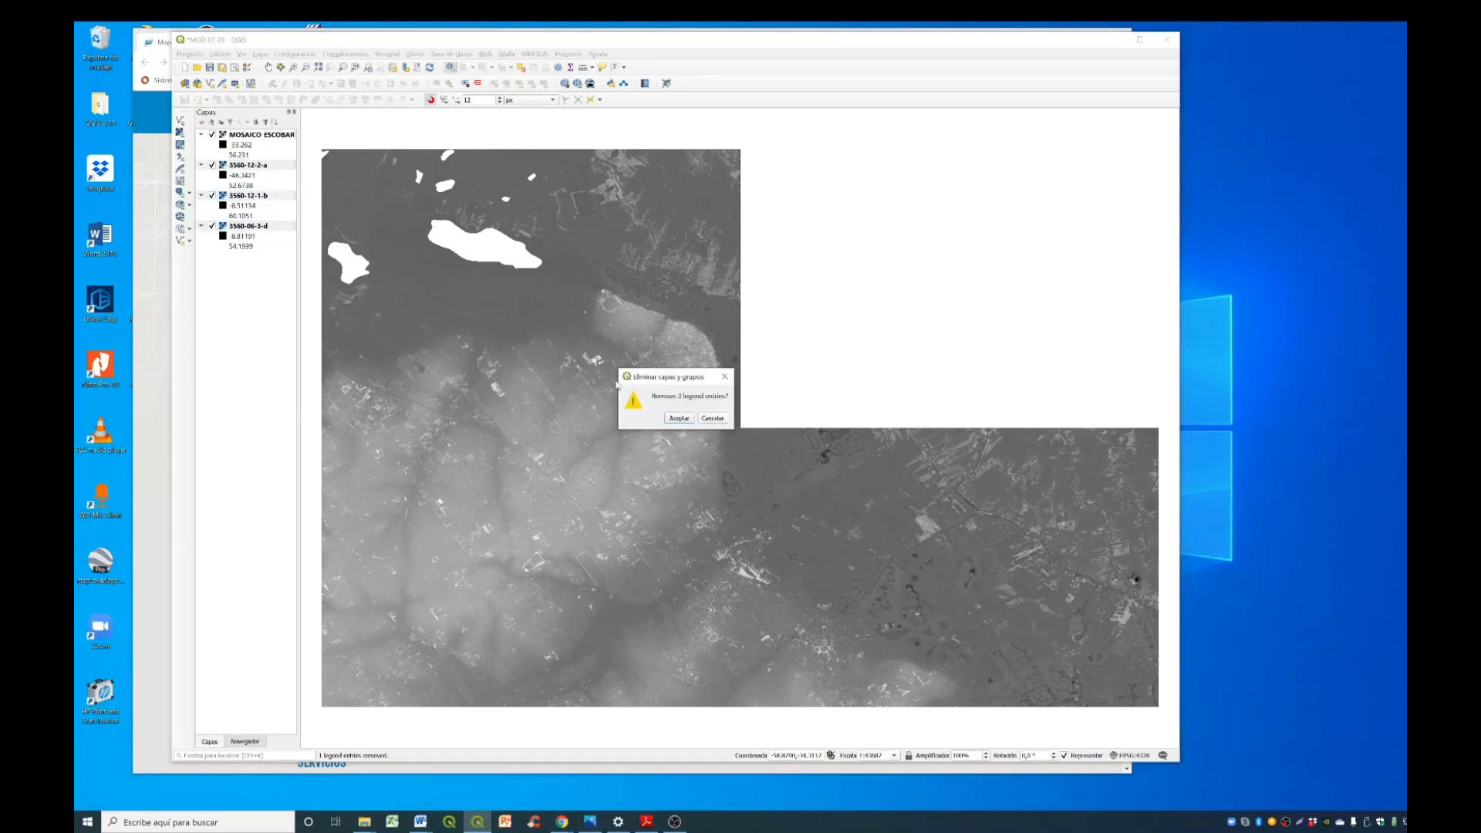
left_click(678, 419)
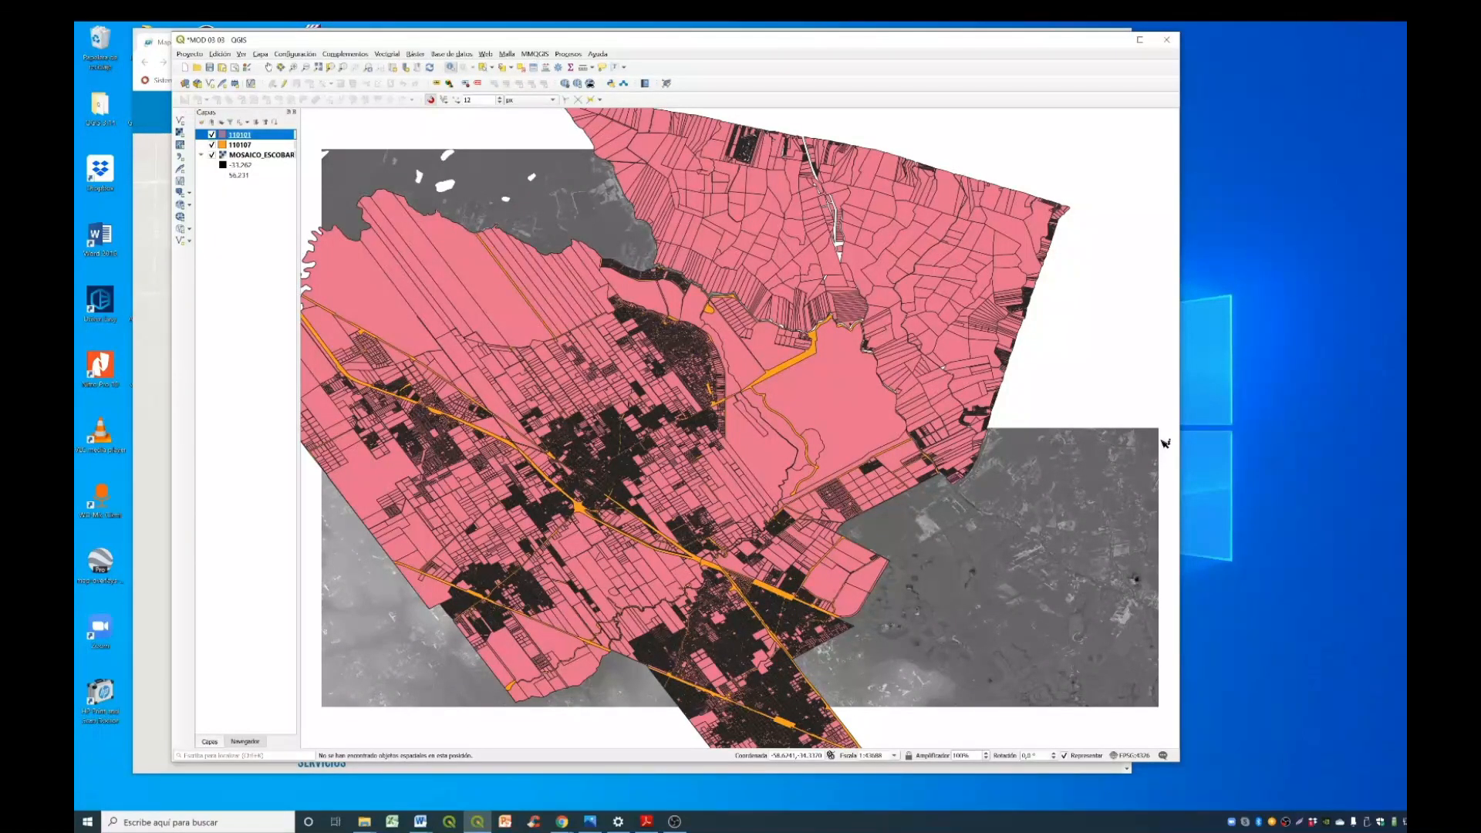
- Toggle layer 110101 off and on to compare the two vector layers, and hide layer 110107
left_click(212, 134)
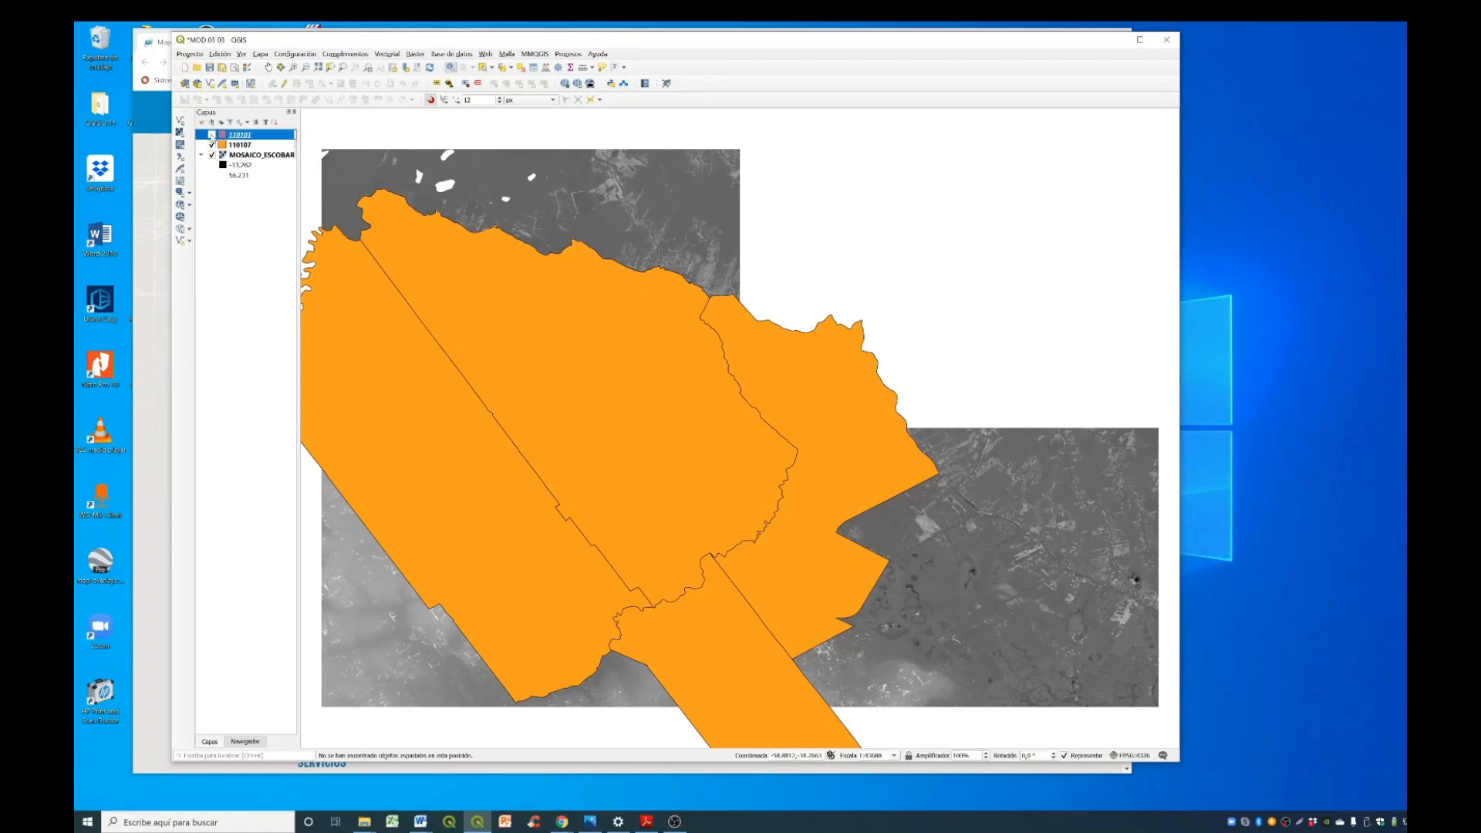
left_click(212, 135)
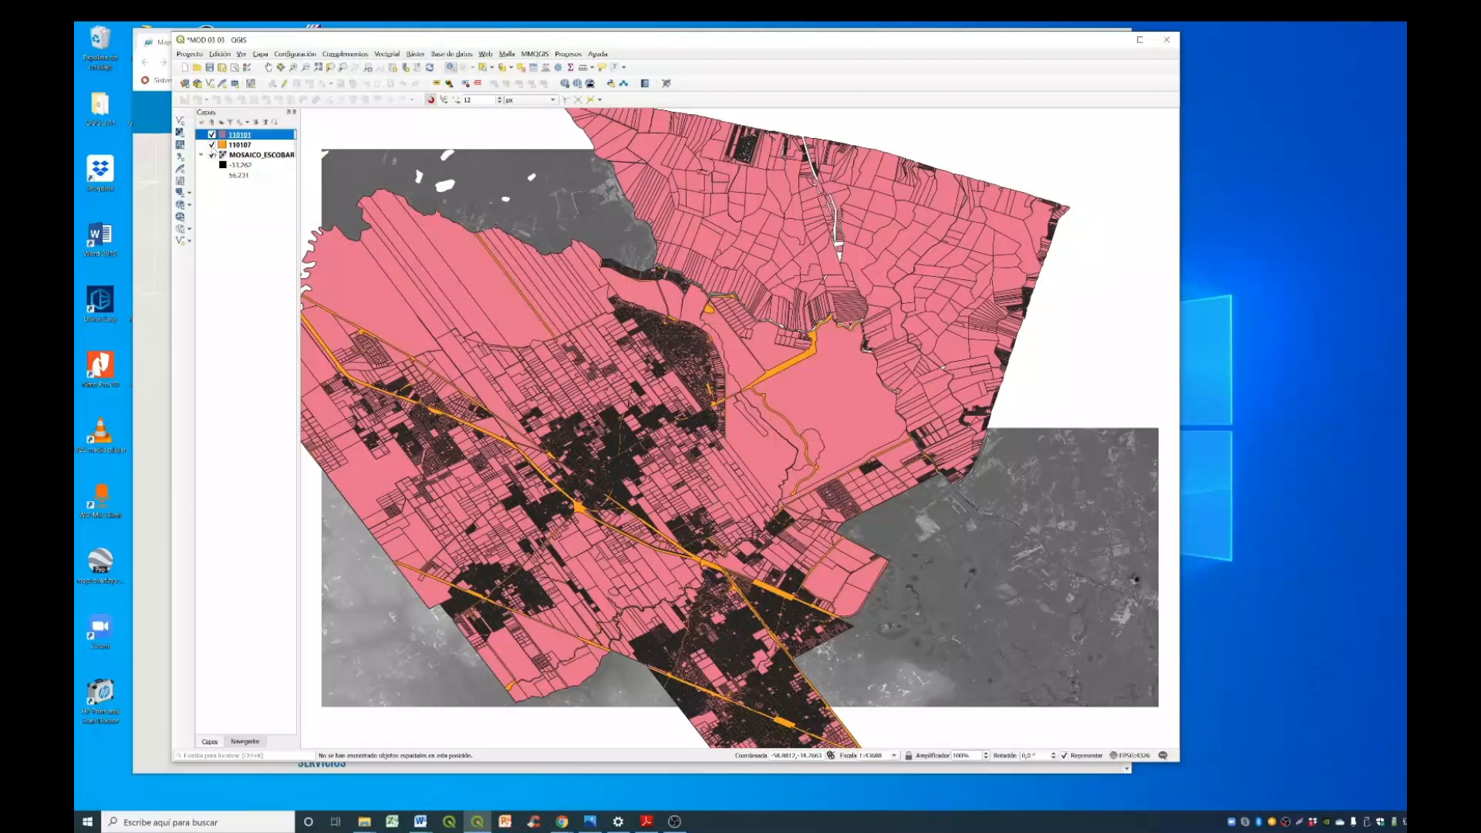
left_click(212, 145)
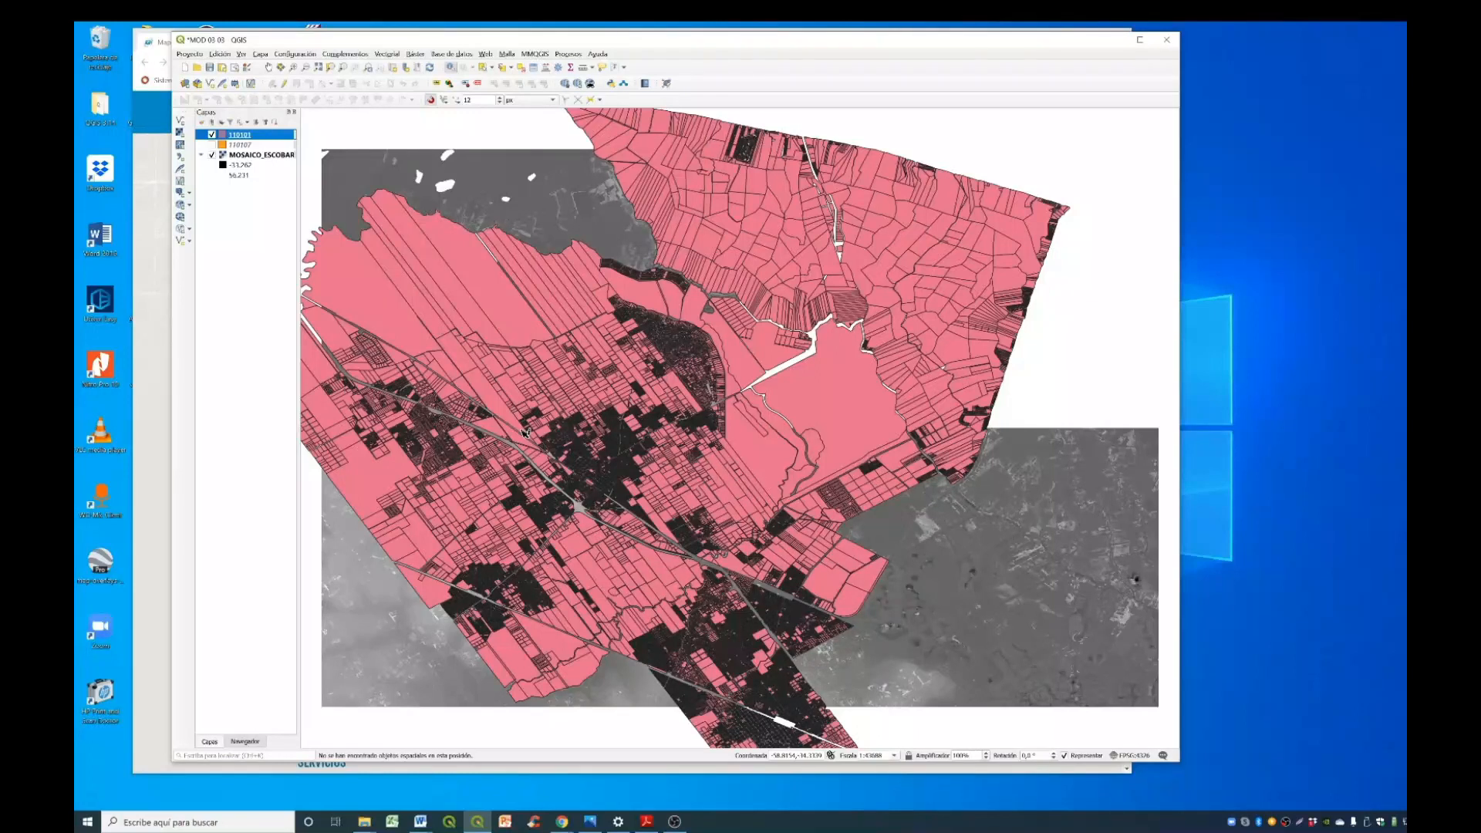
- Select the large four-sided parcel south of the main town in layer 110101
scroll(525, 433, "up", 2)
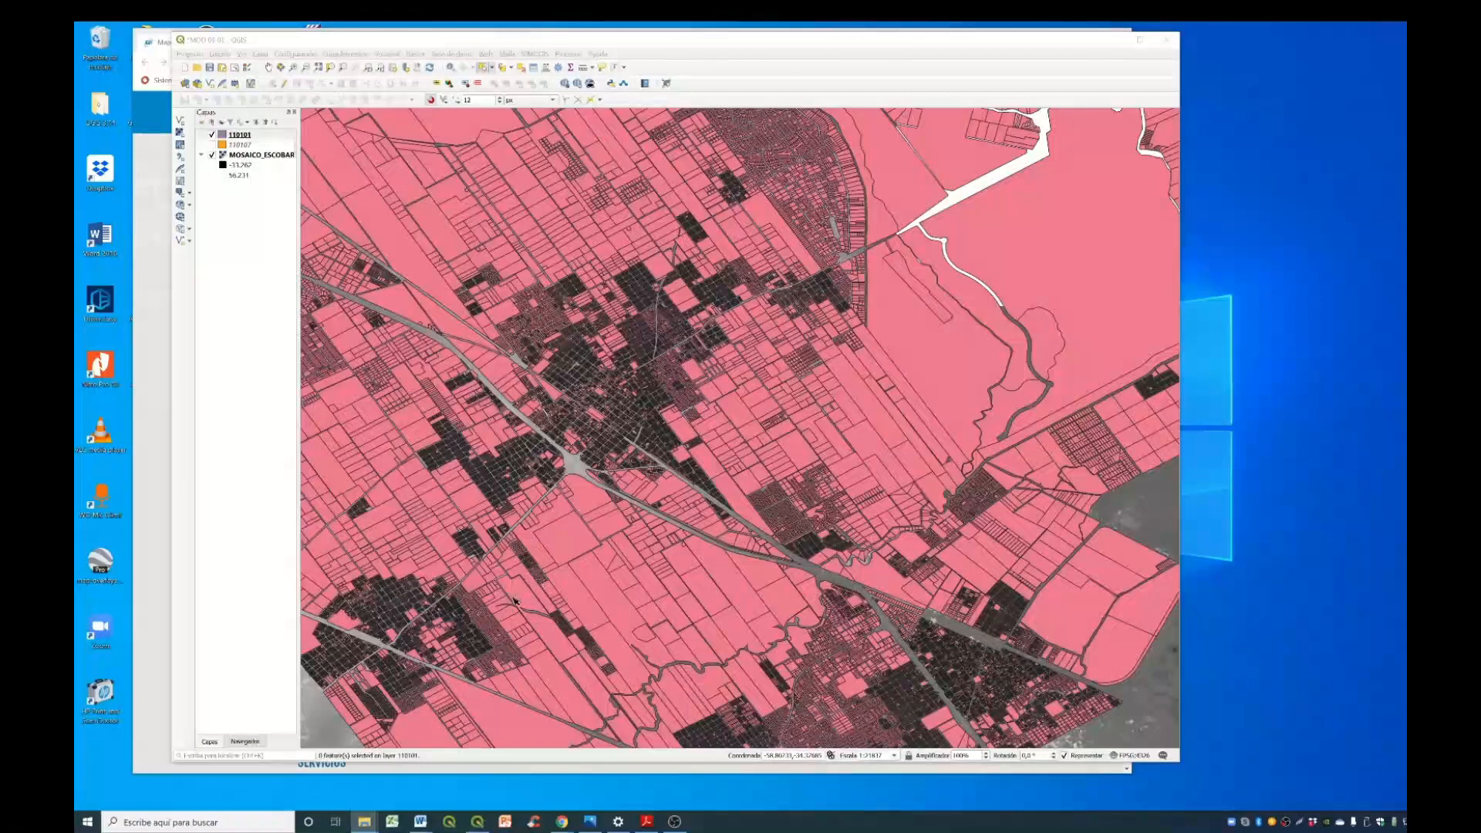
scroll(528, 601, "up", 1)
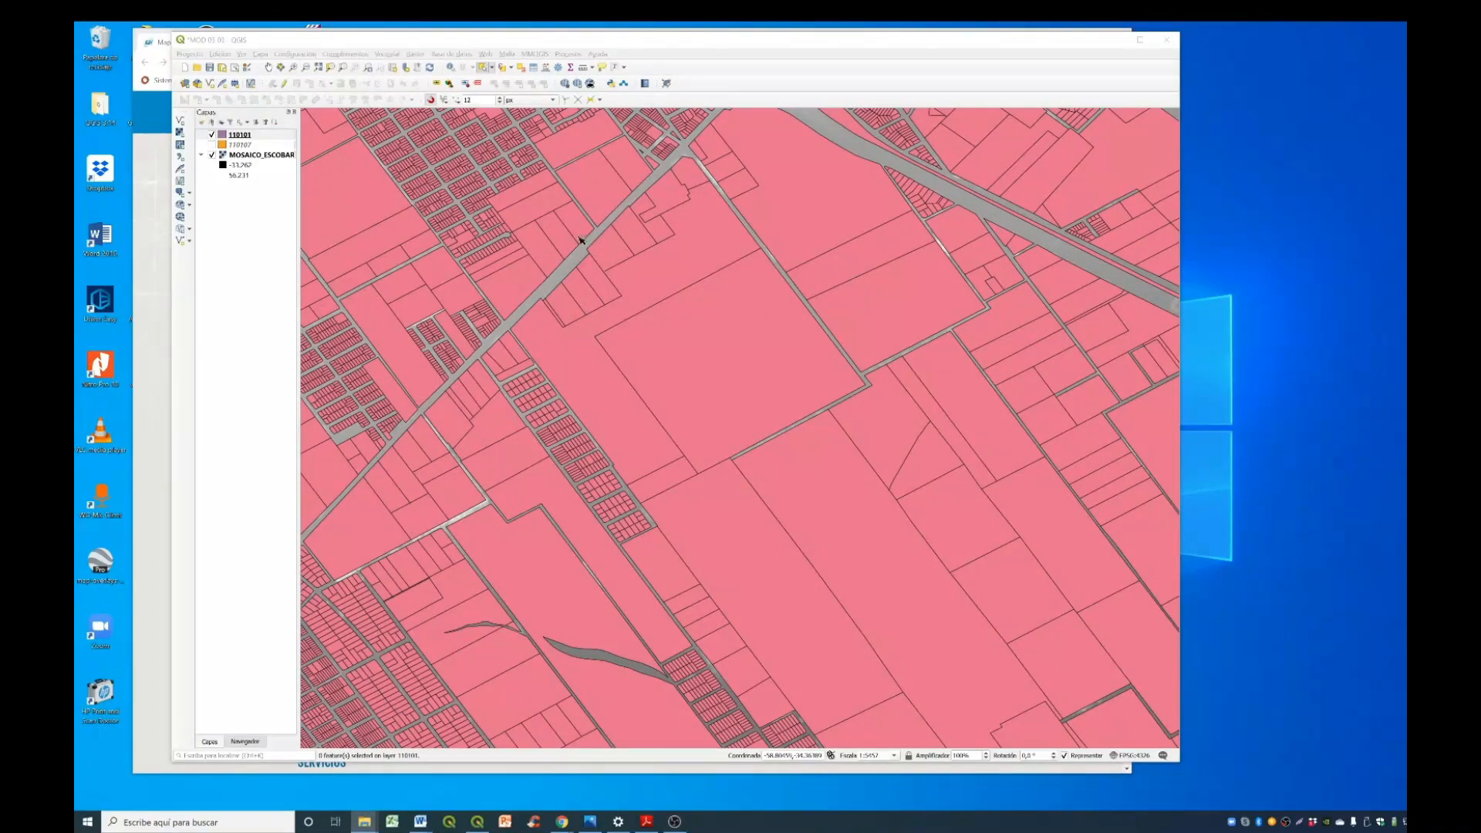
left_click(484, 71)
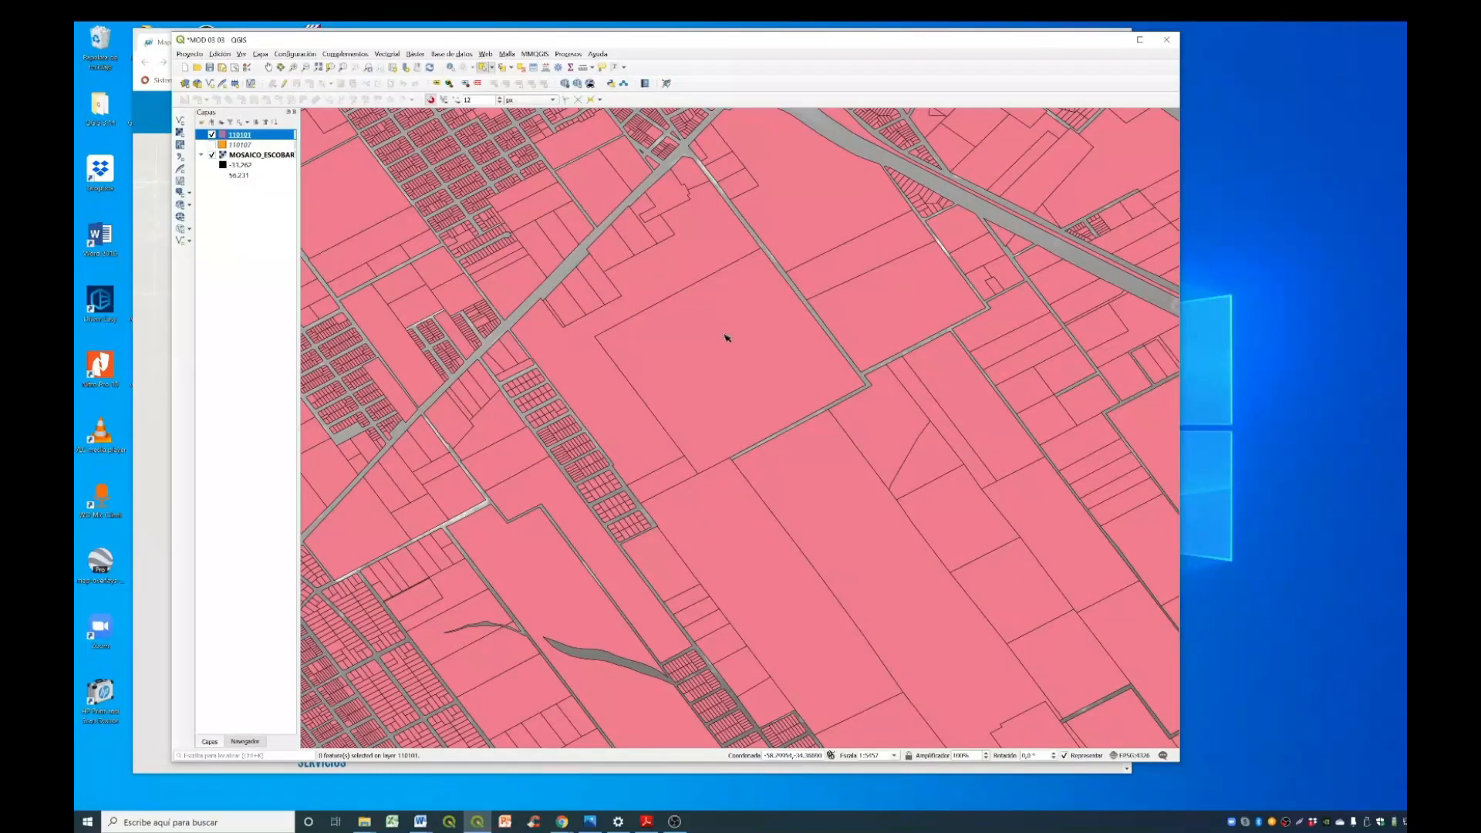
left_click(761, 354)
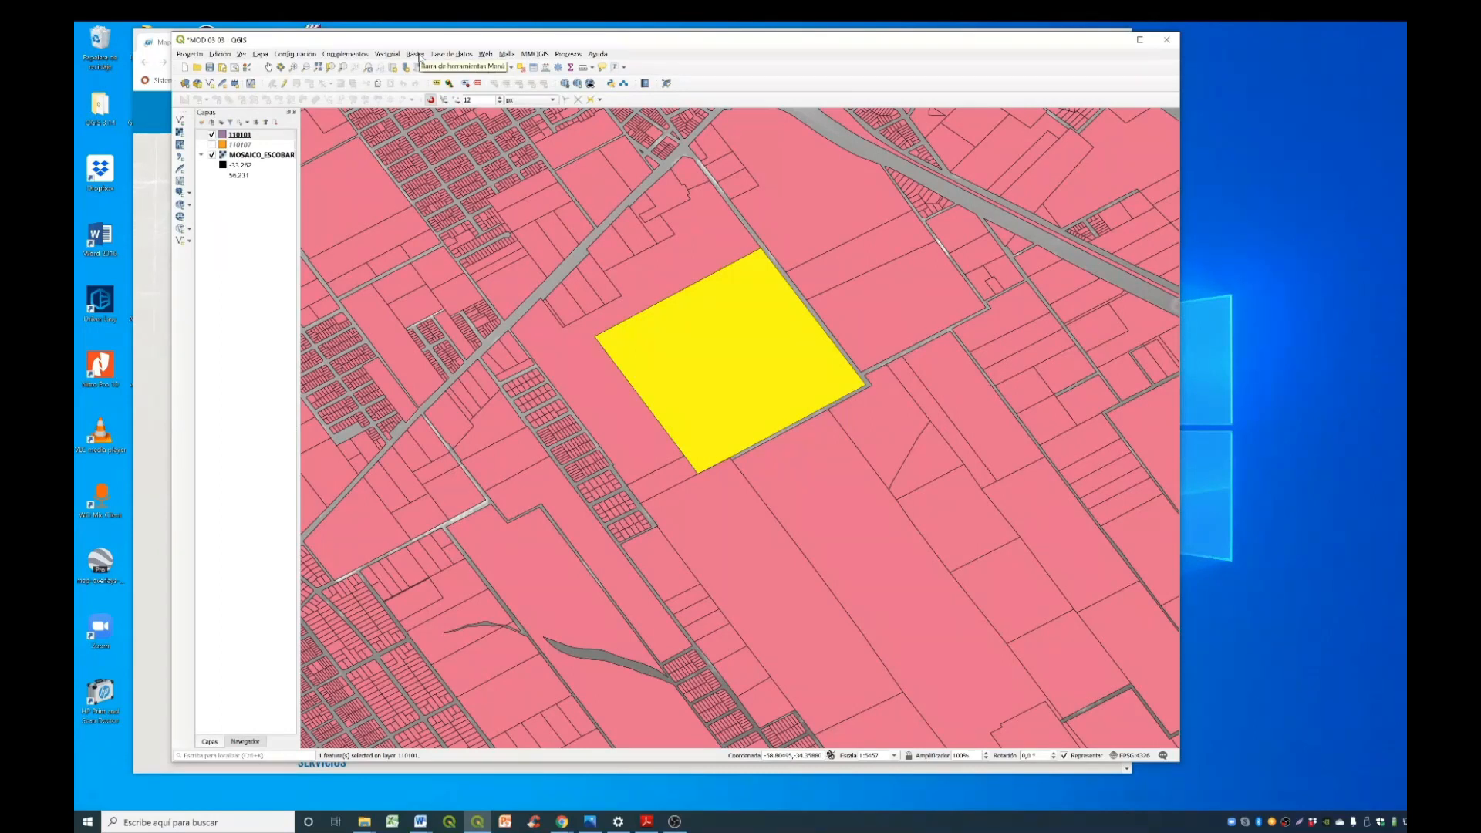
- Start Clip Raster by Mask Layer with MOSAICO_ESCOBAR as input and 110101 as mask, limited to selected features
left_click(420, 55)
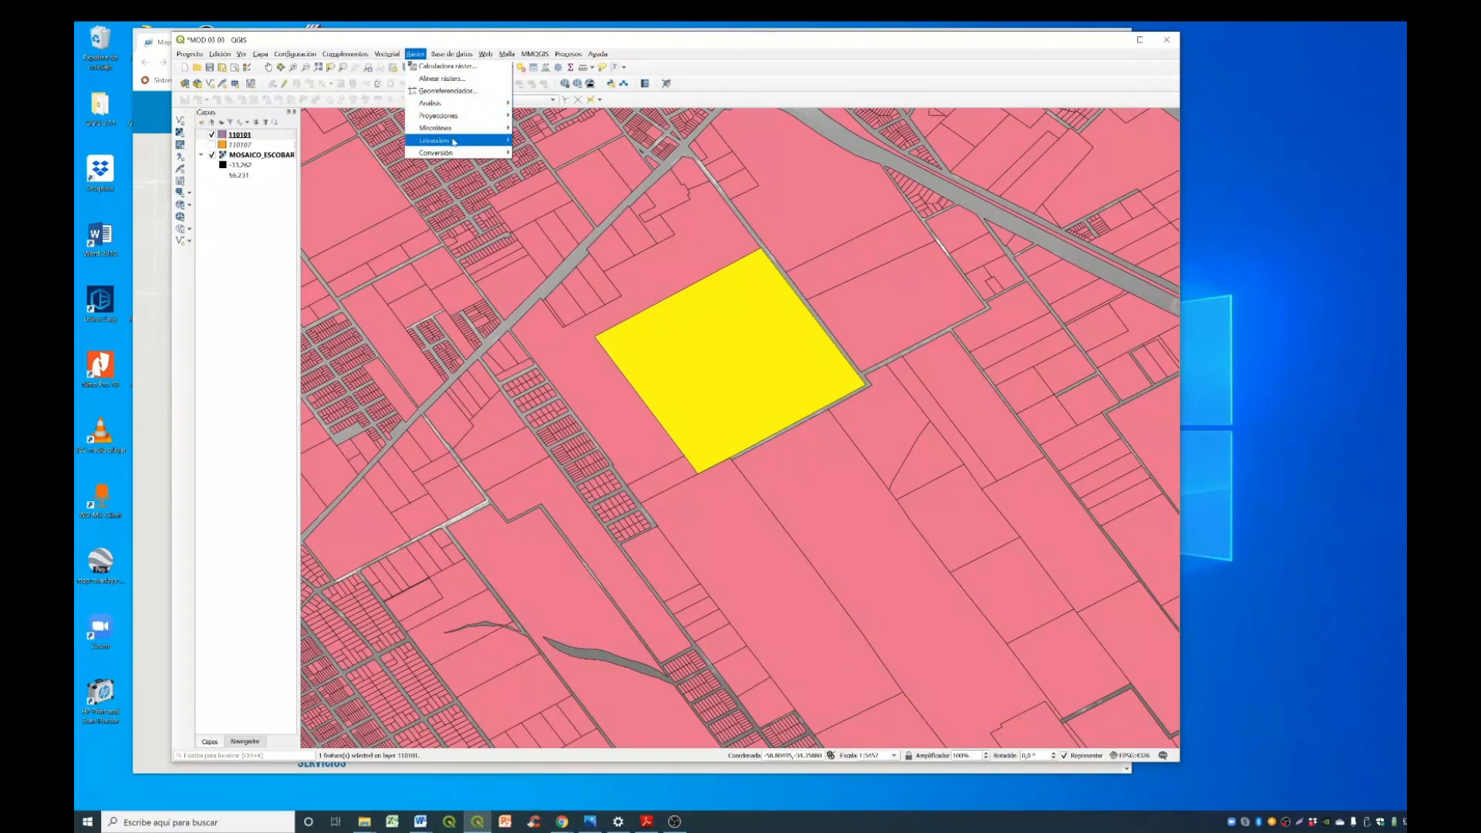
mouse_move(455, 142)
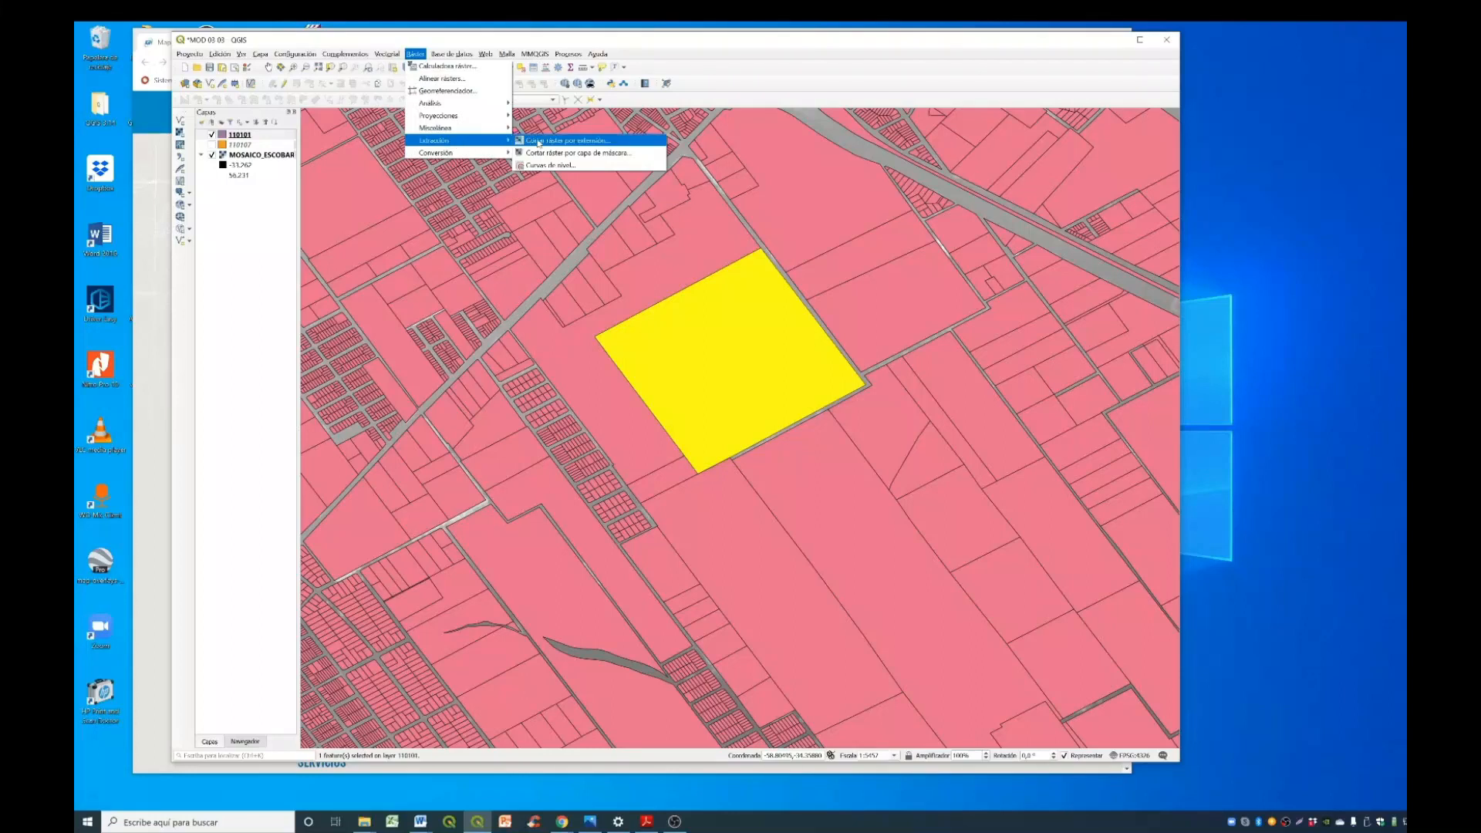
left_click(647, 154)
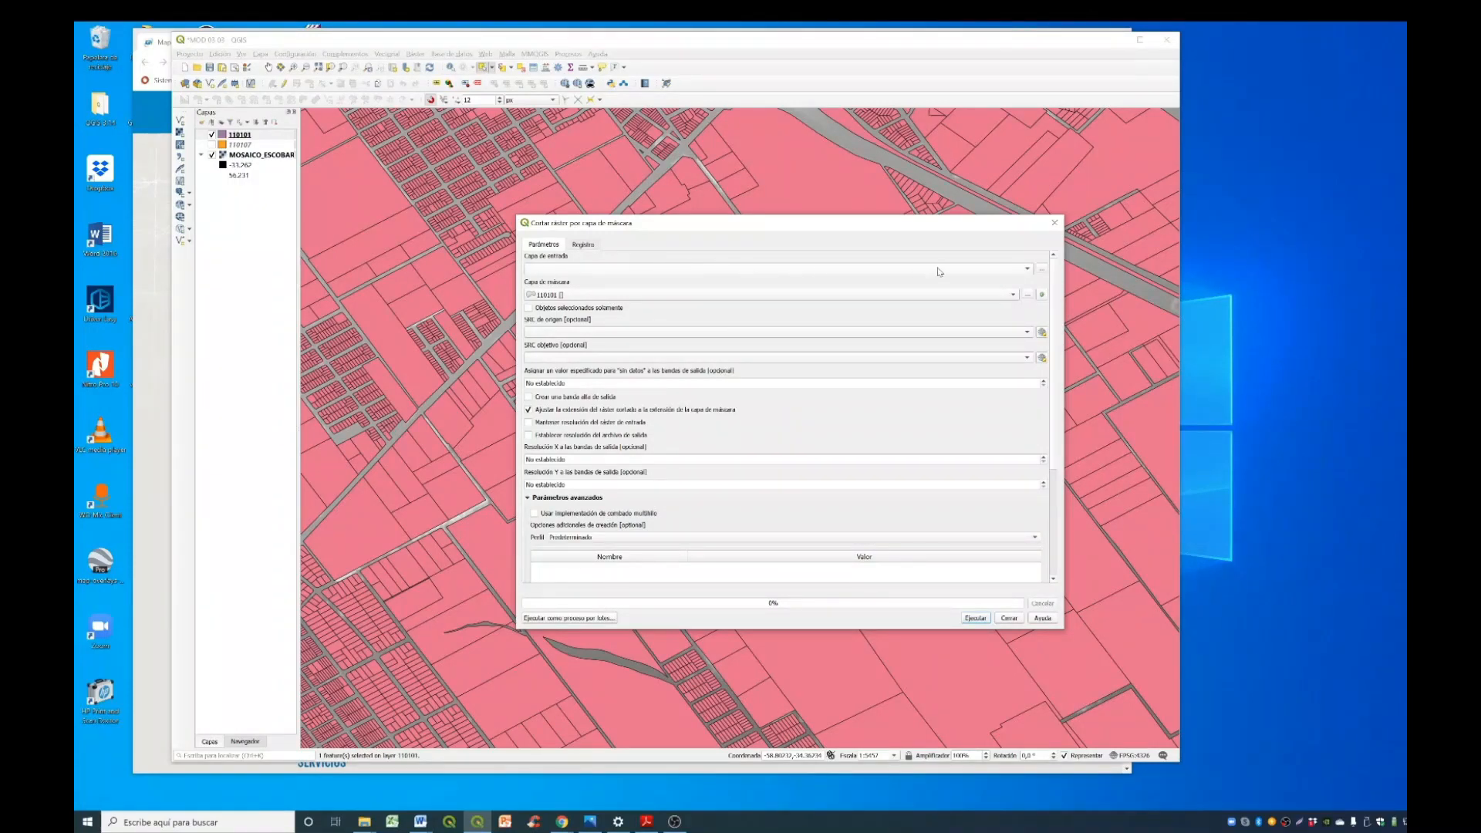
left_click(1016, 270)
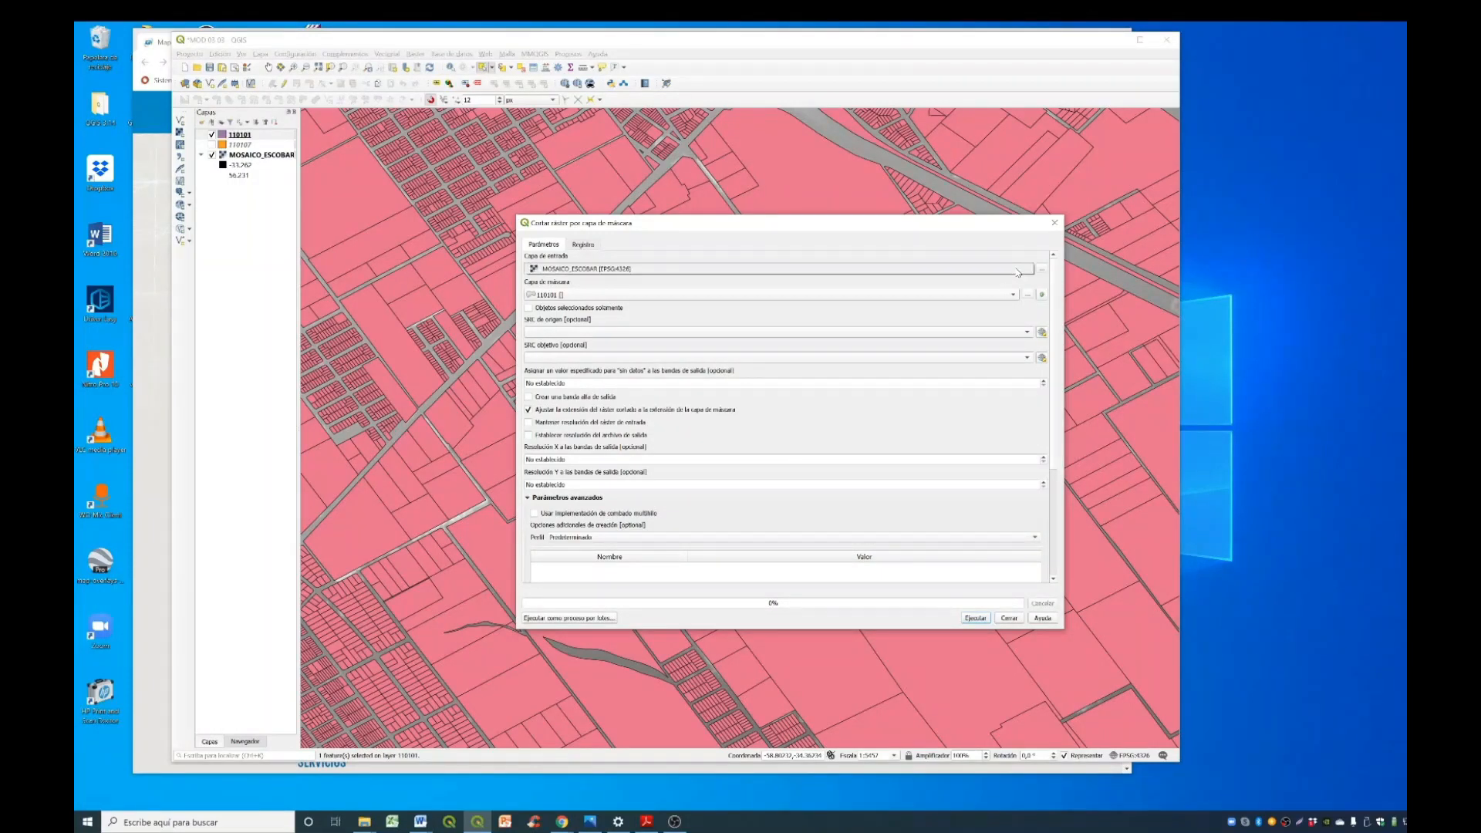
left_click(609, 270)
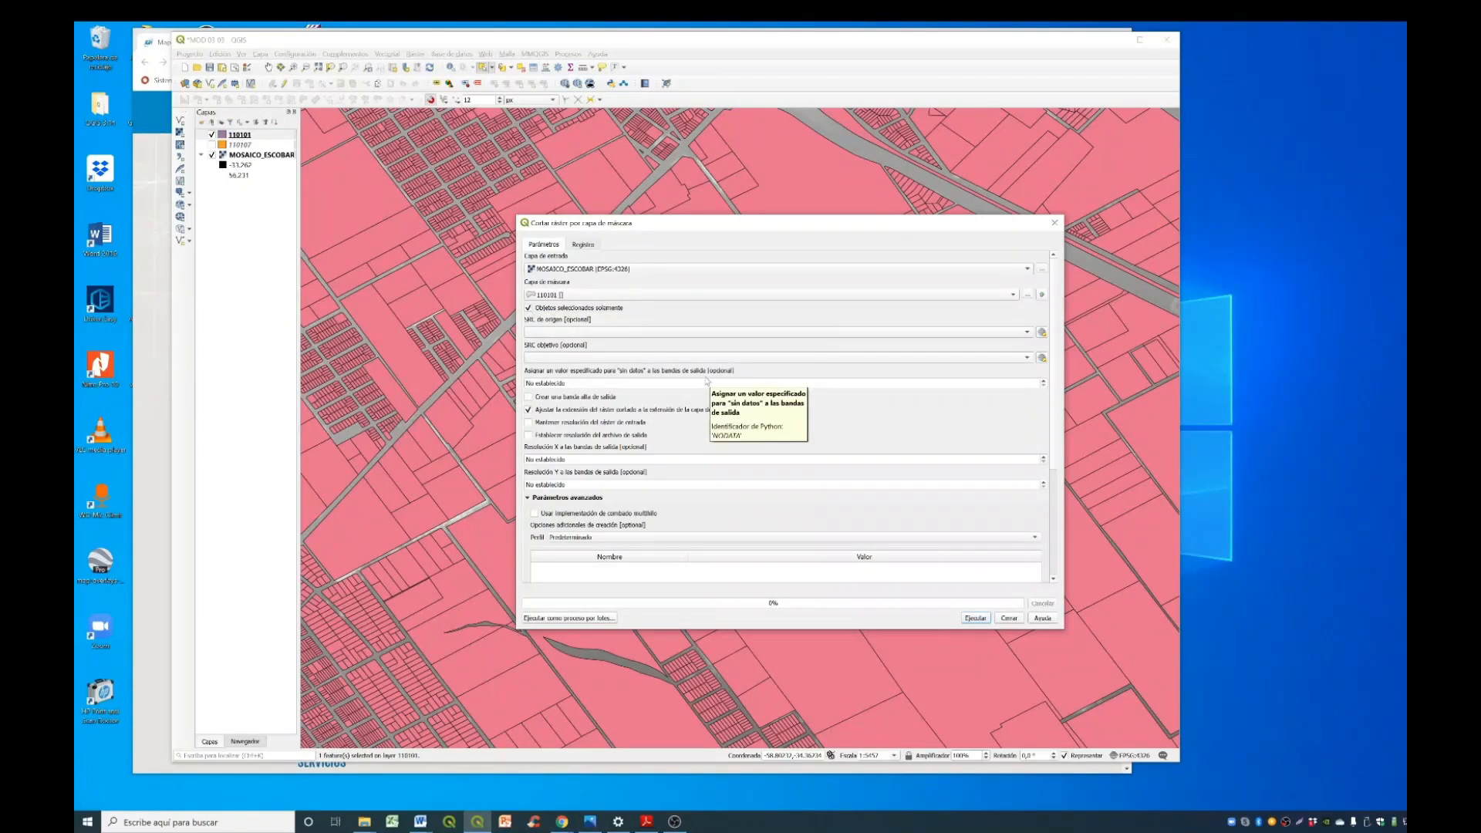
- Set the clip's target coordinate system to EPSG:4326 - WGS 84 and run the clipping
left_click(1041, 358)
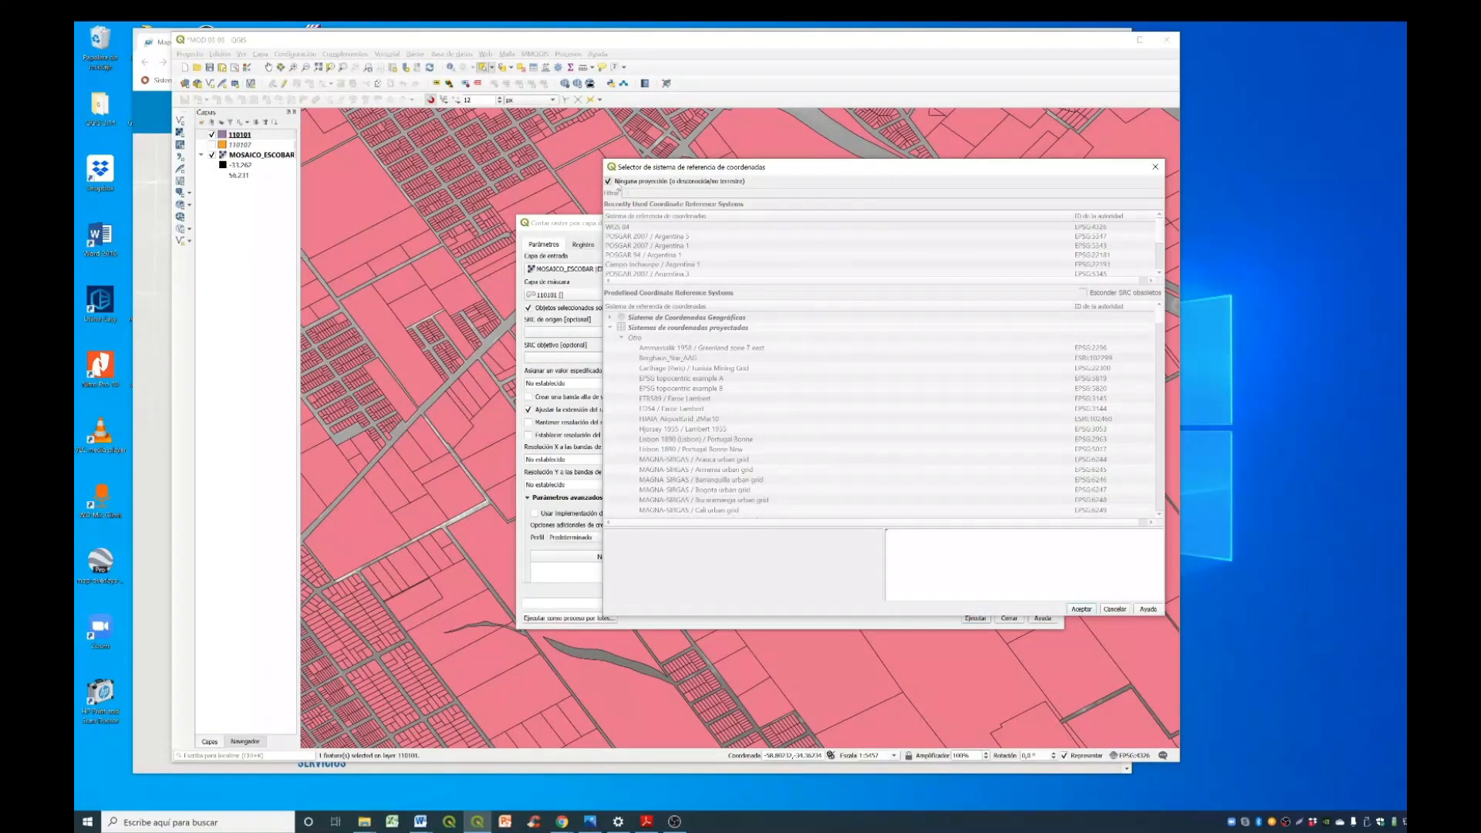
left_click(615, 183)
double_click(634, 227)
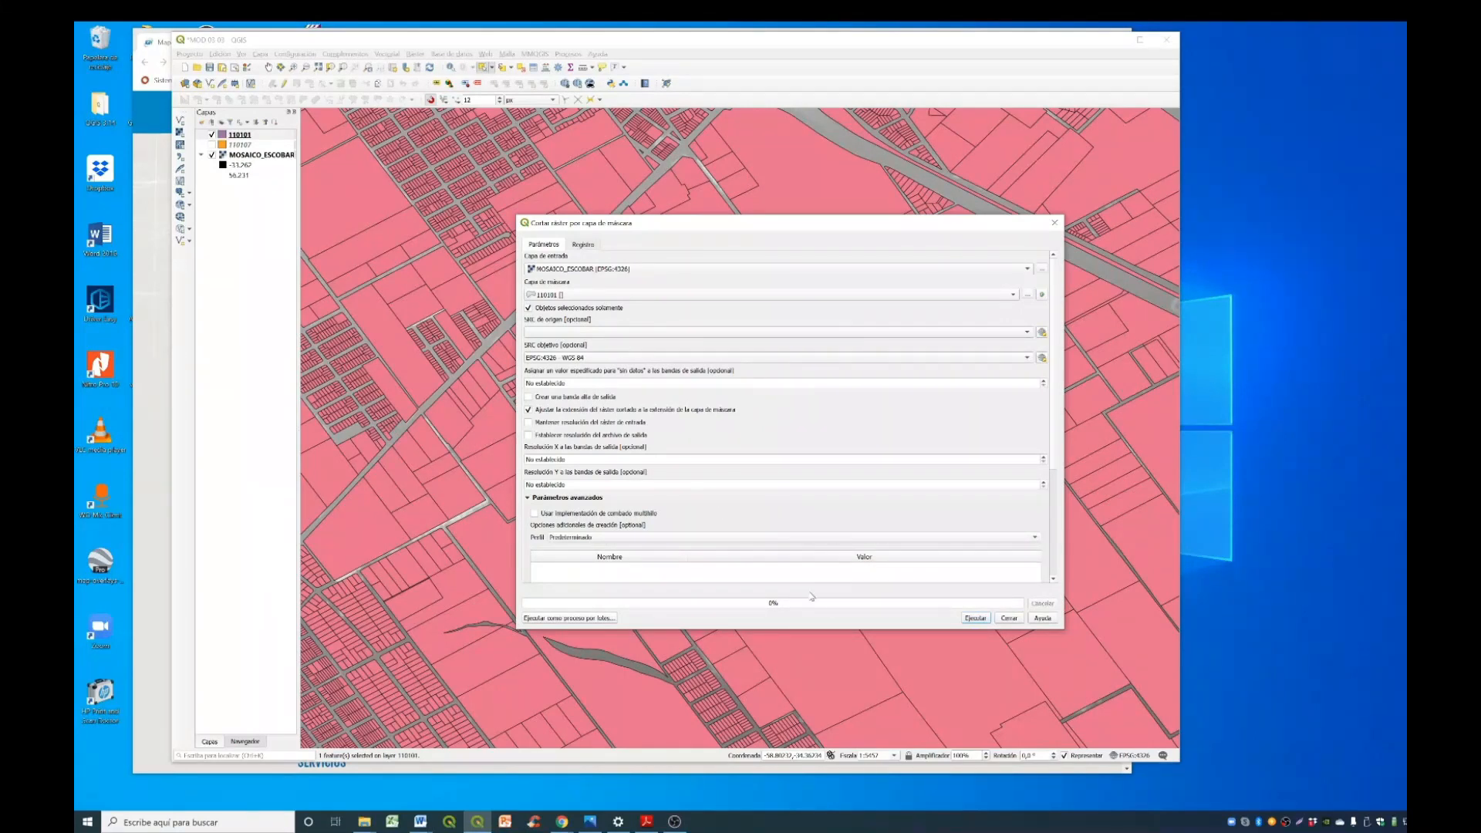
left_click(975, 618)
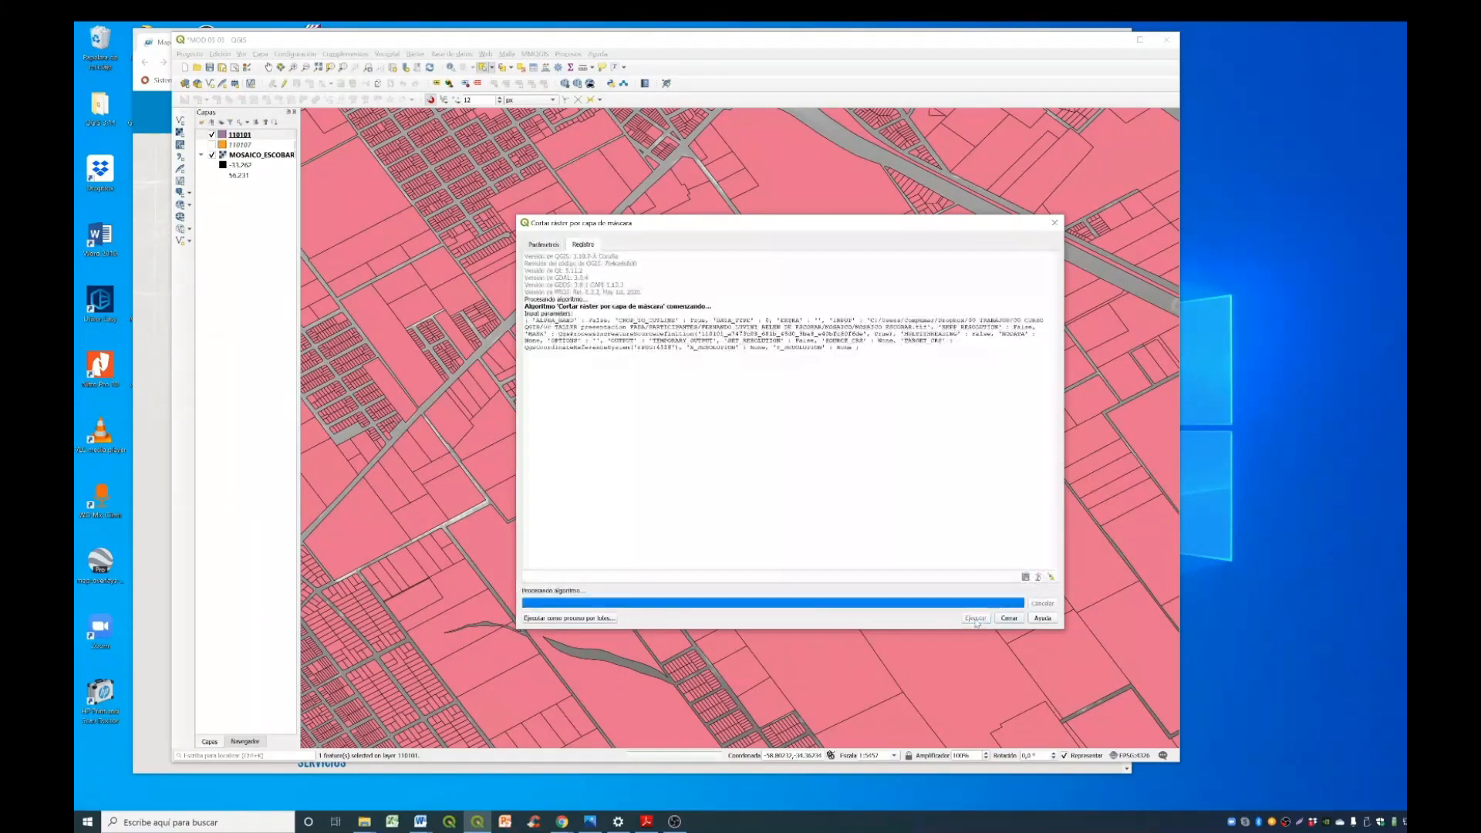
left_click(1015, 622)
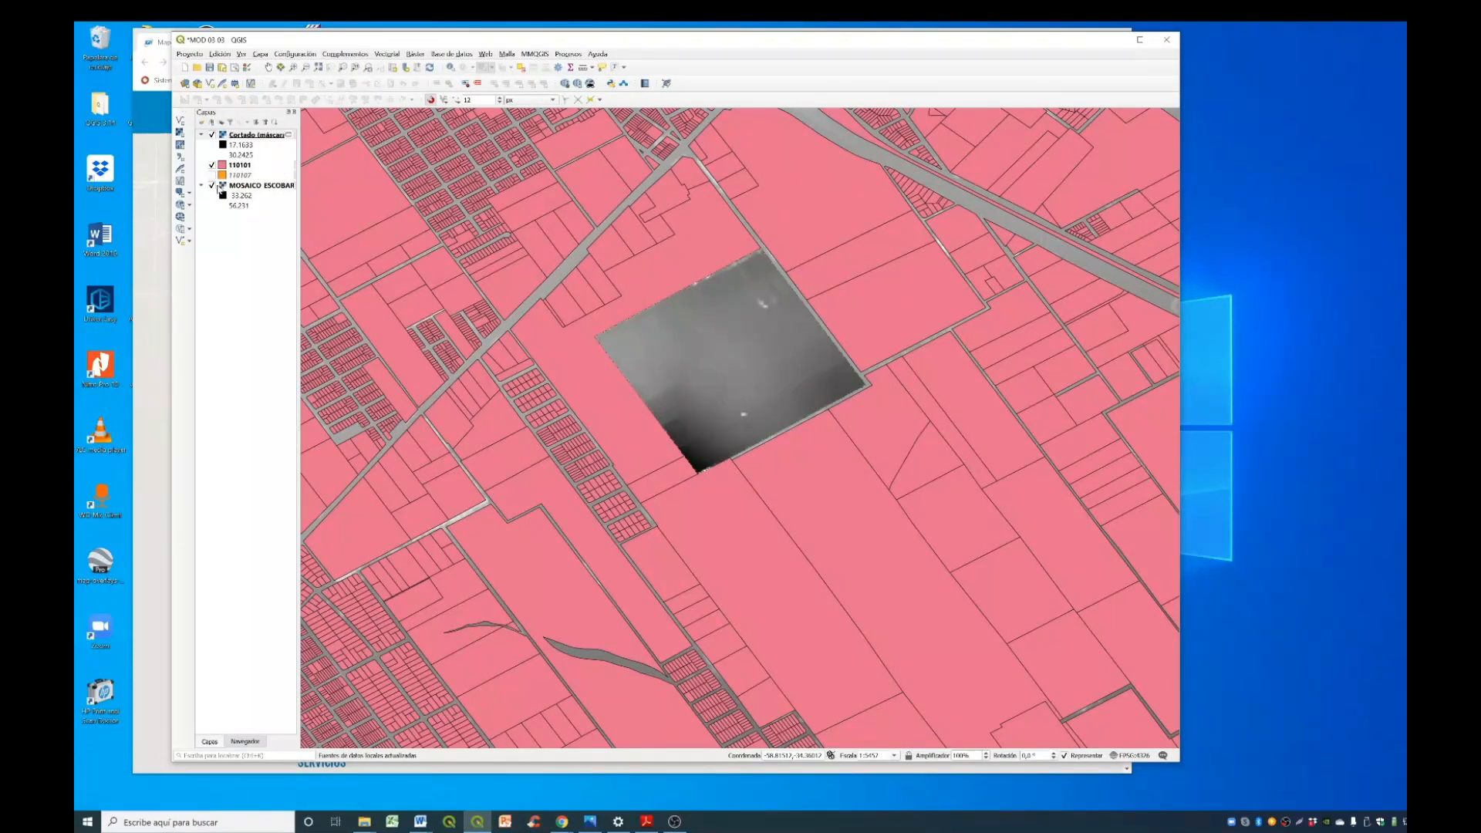
- Hide layers 110101 and MOSAICO_ESCOBAR to isolate the clipped raster, and review its coordinate system in the layer properties
left_click(211, 165)
left_click(211, 187)
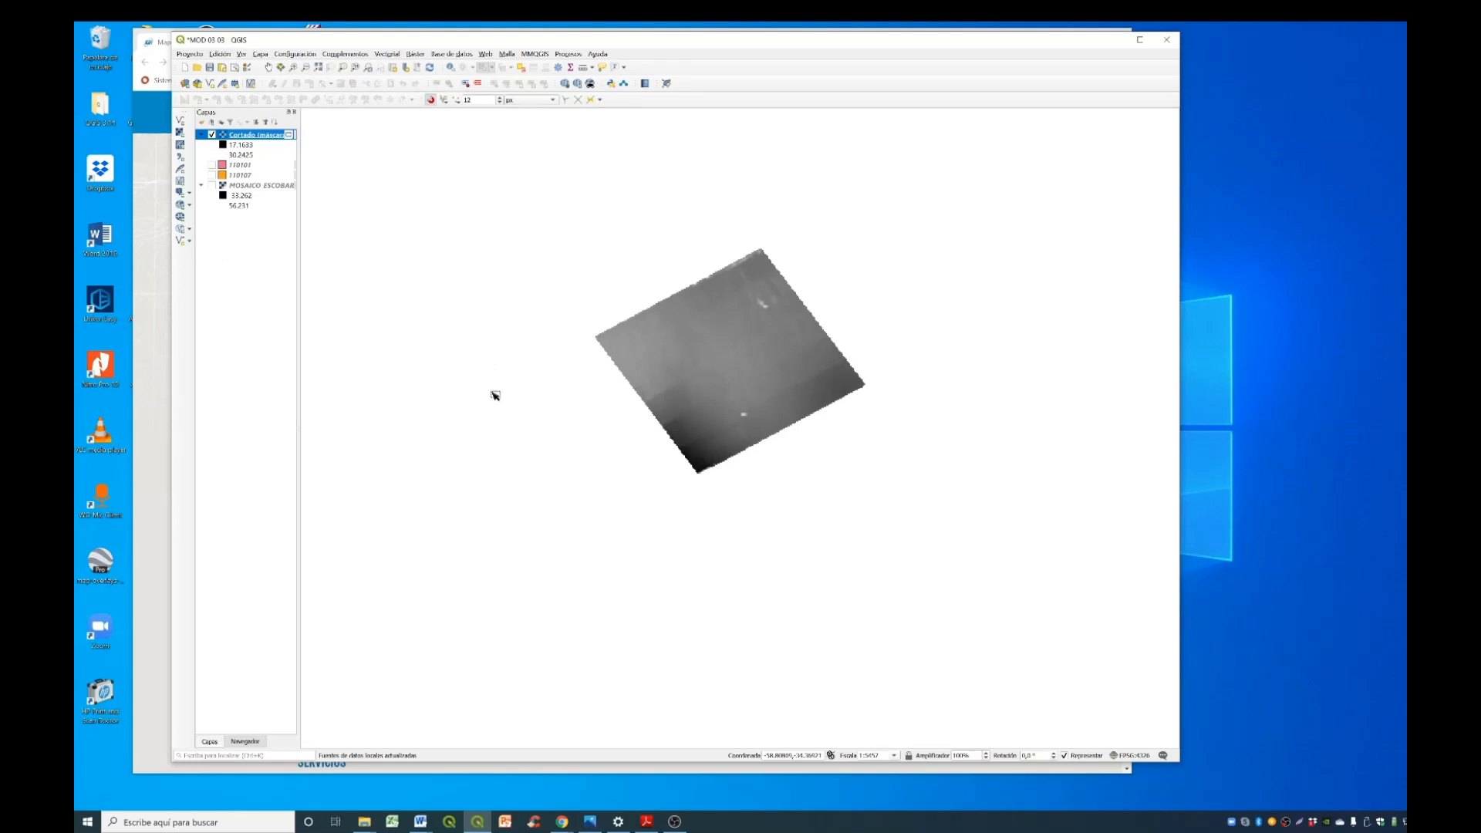
right_click(239, 137)
left_click(310, 307)
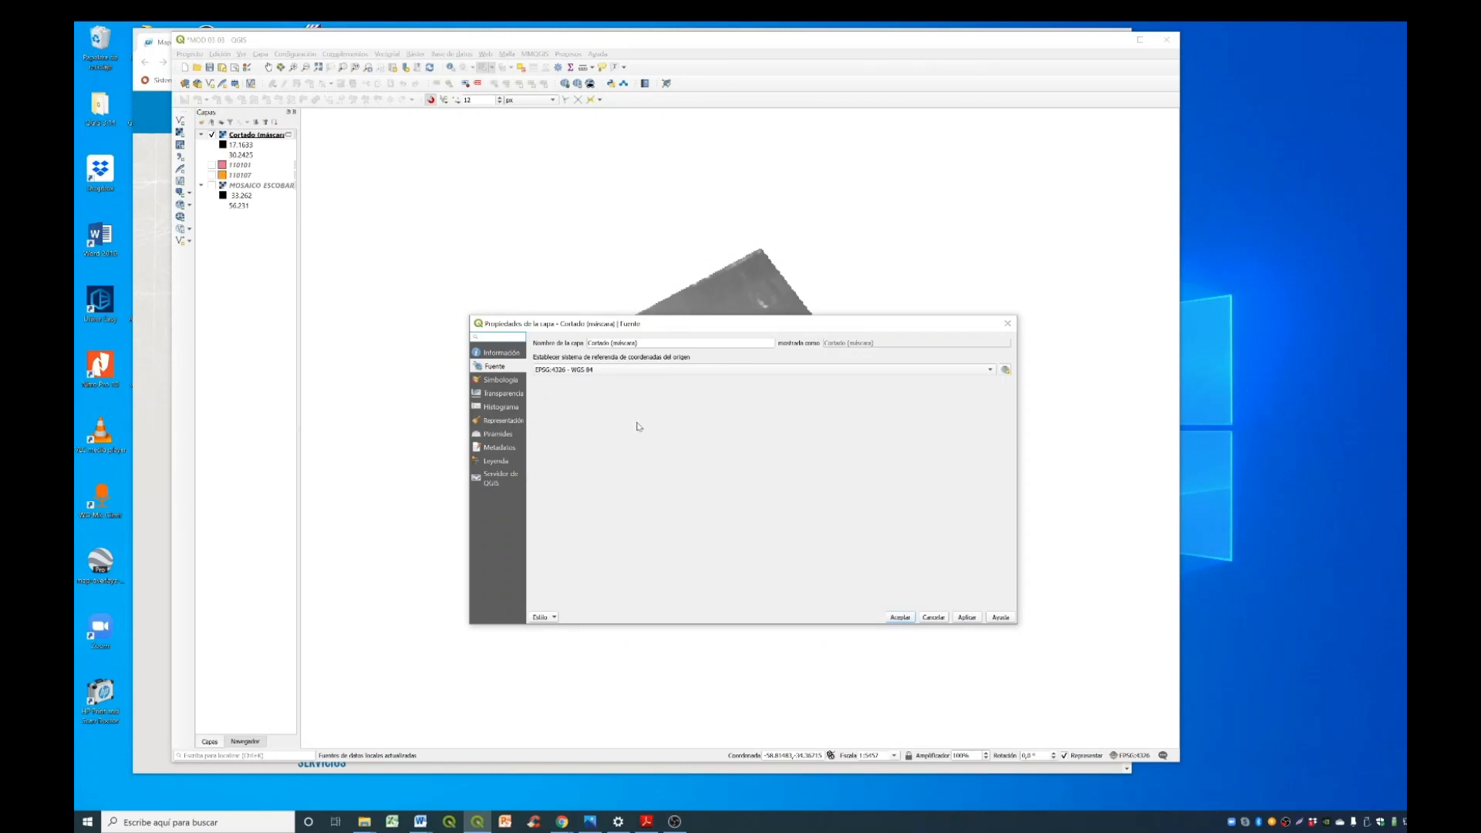
left_click(900, 618)
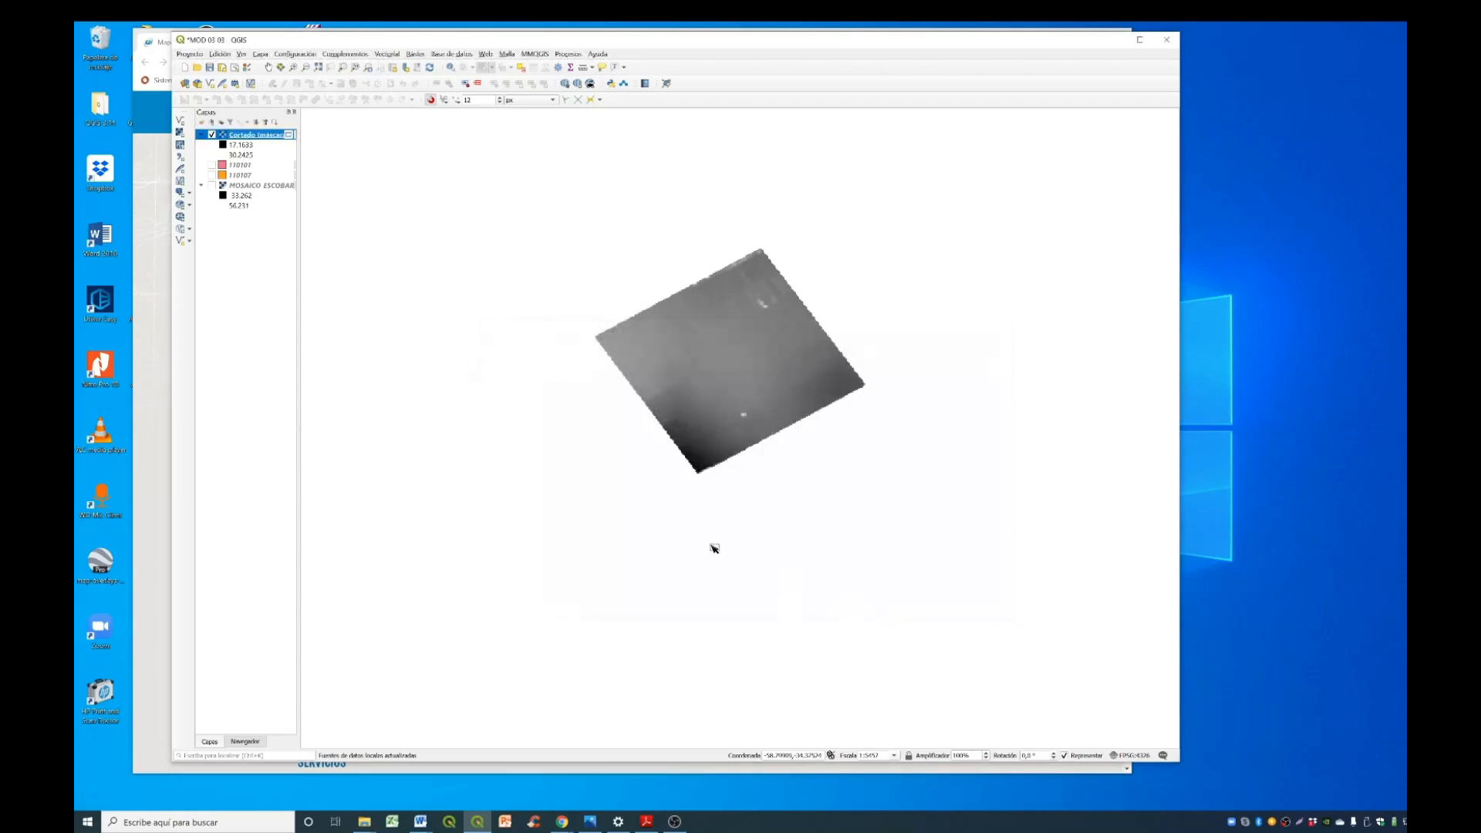
- Export the clipped raster as GeoTIFF PARC_ESCOBAR_F5 in EPSG:5347 - POSGAR 2007 / Argentina 5
right_click(267, 135)
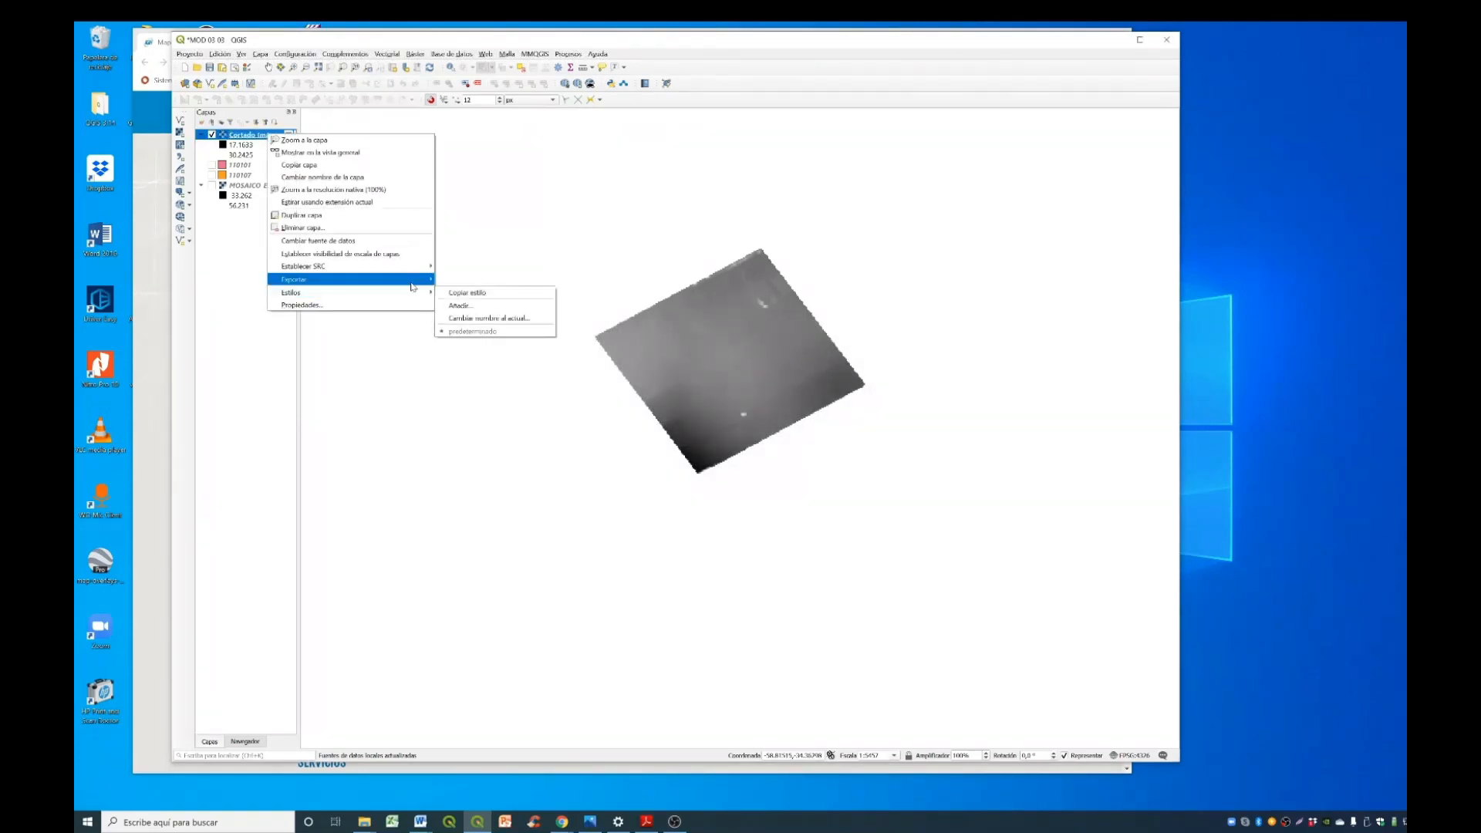
mouse_move(415, 285)
left_click(471, 280)
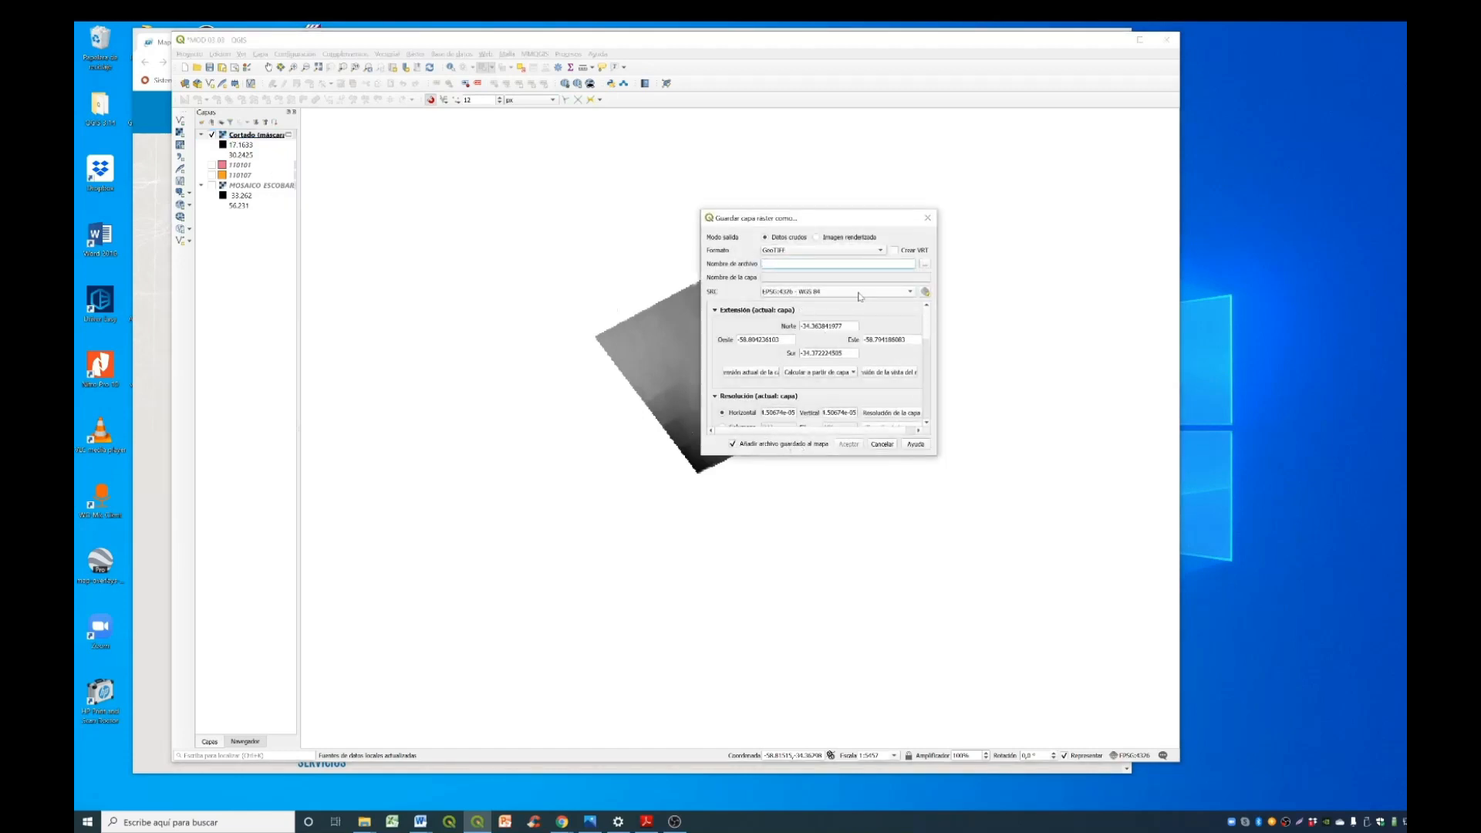
left_click(858, 295)
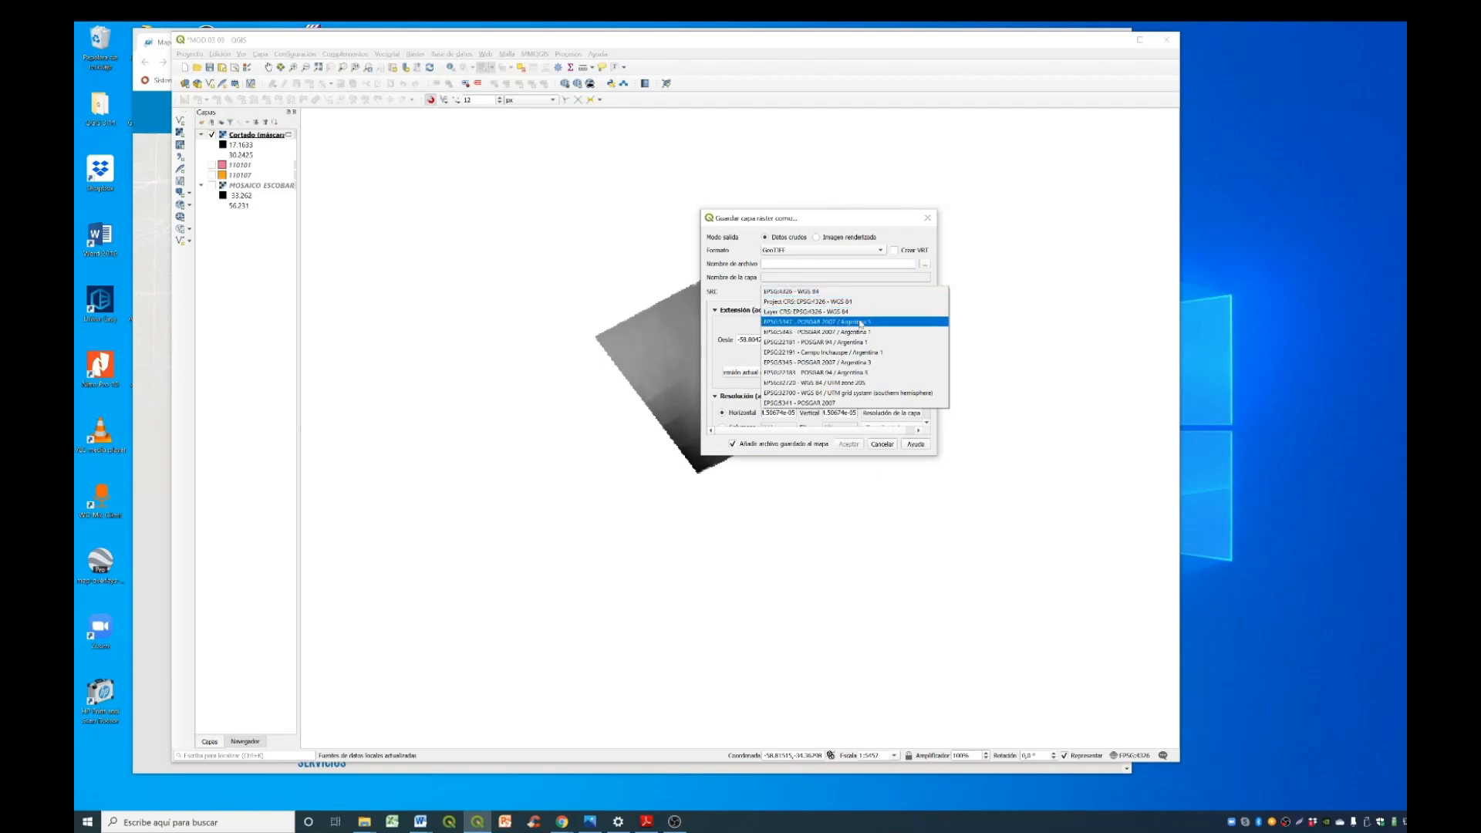
left_click(861, 322)
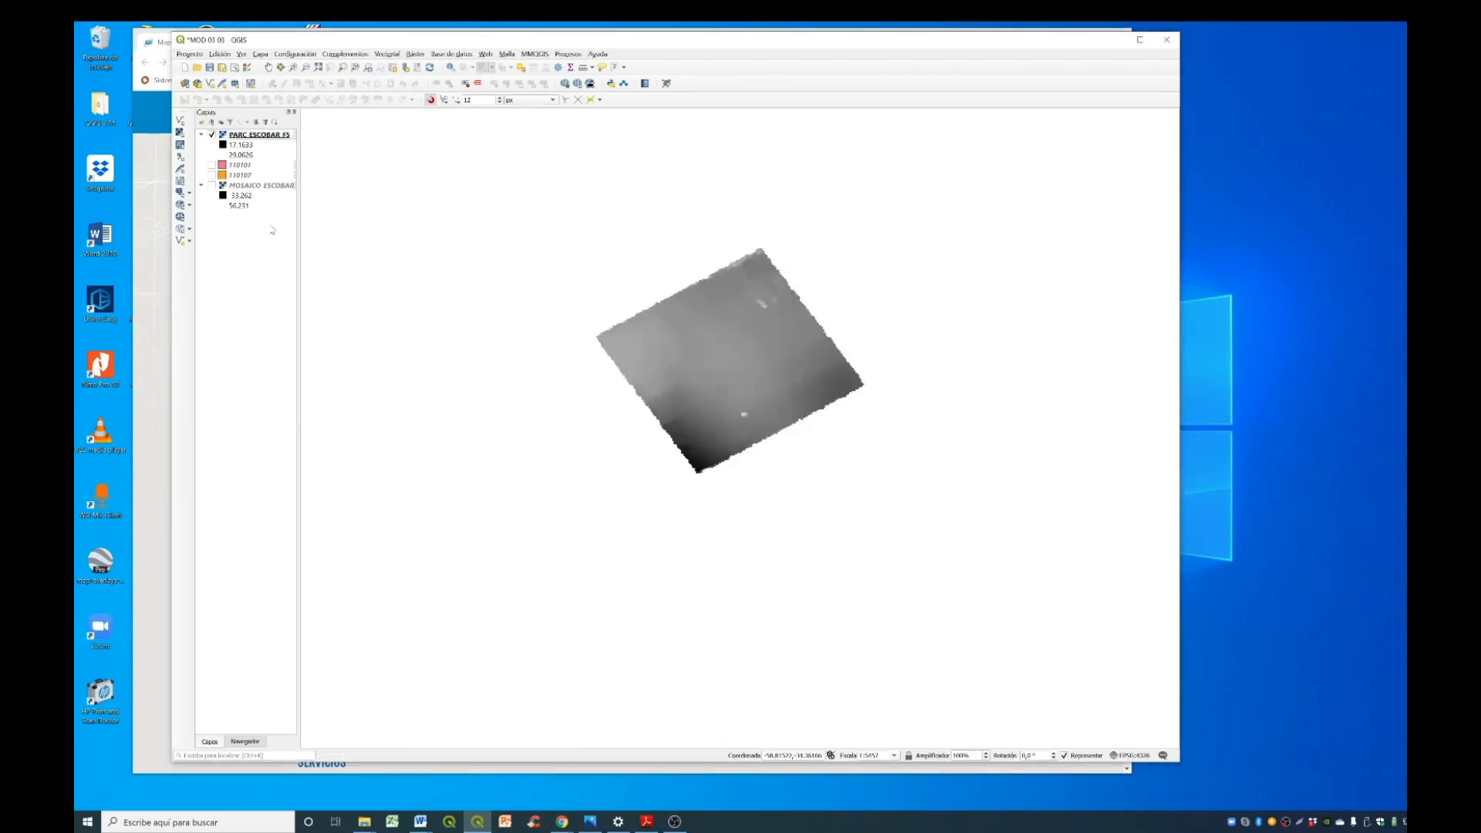
- Review the coordinate system of the PARC_ESCOBAR_F5 raster in its layer properties
right_click(278, 136)
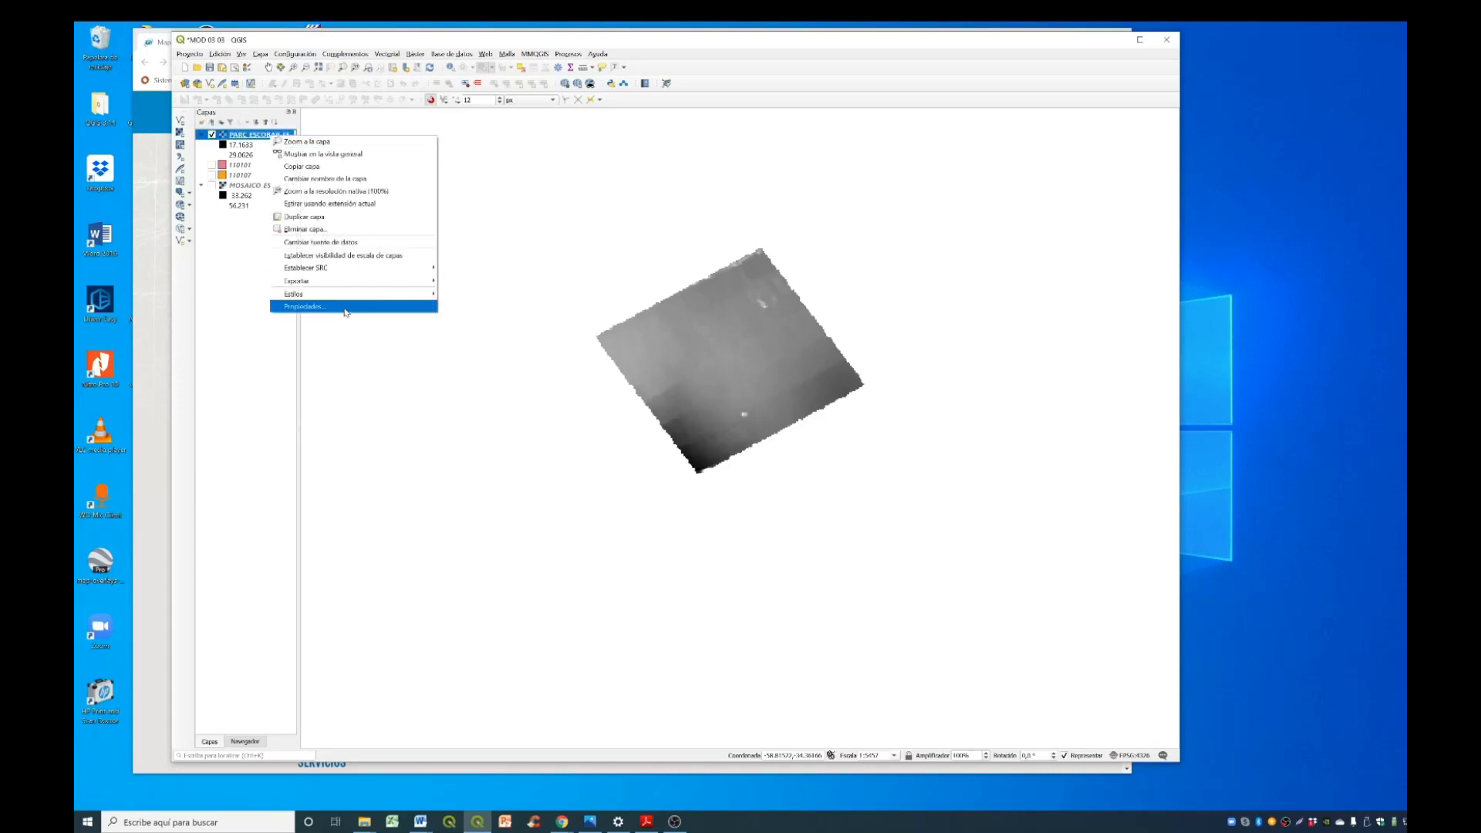
left_click(345, 308)
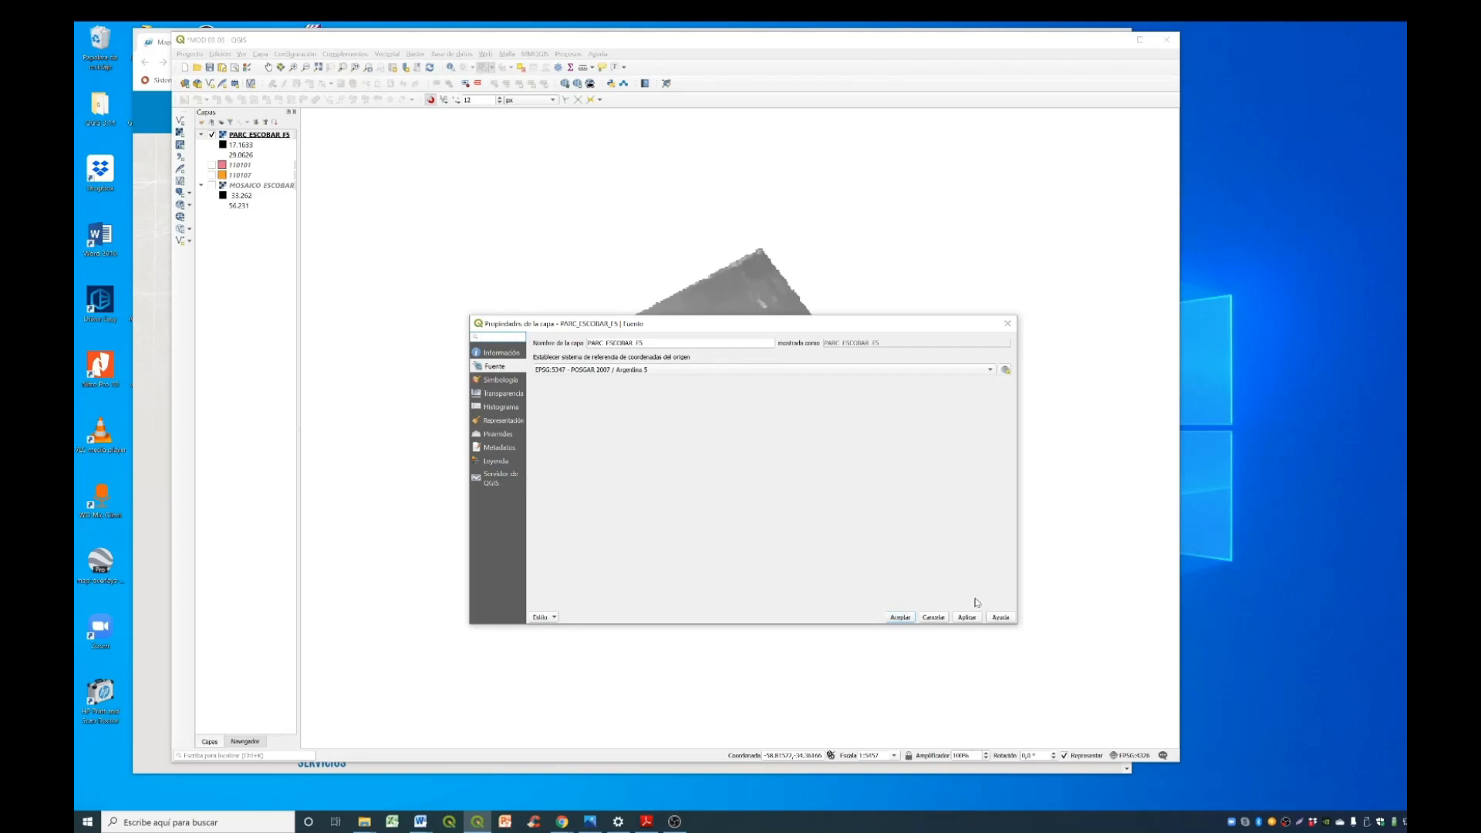
left_click(900, 618)
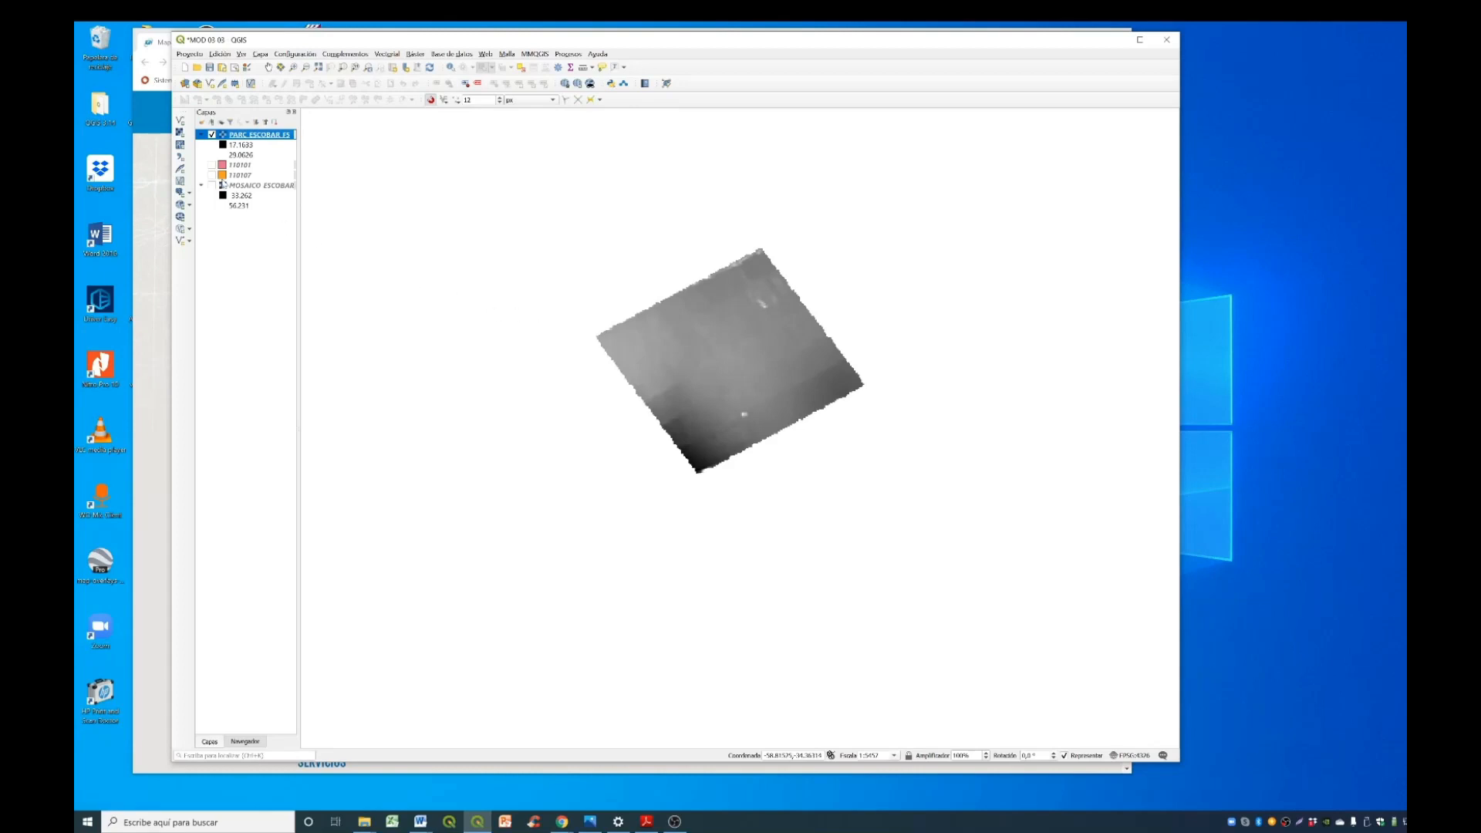
- Display layer 110107 and show its full extent around the exported parcel raster
left_click(213, 175)
right_click(252, 176)
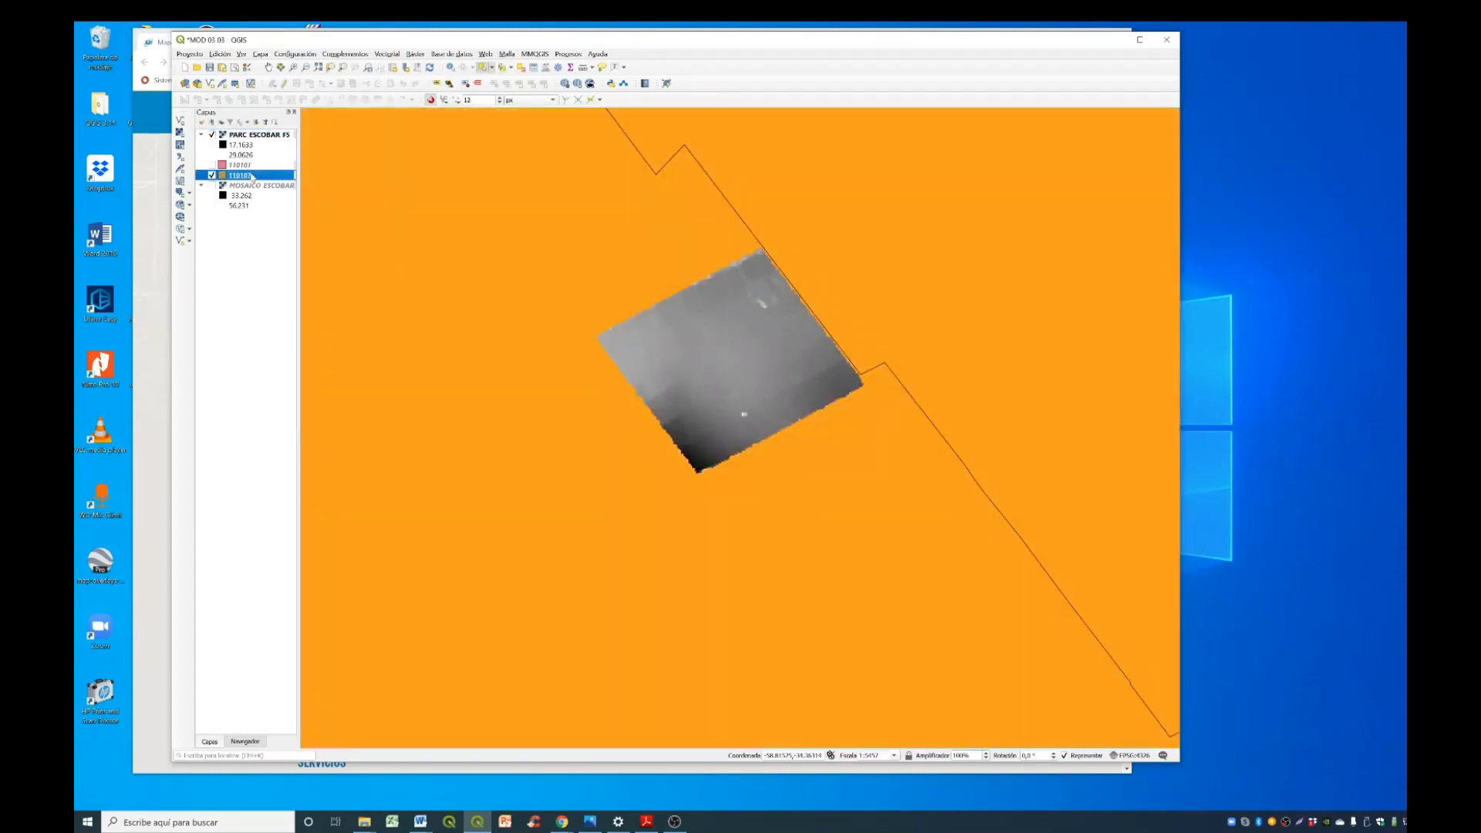
left_click(277, 179)
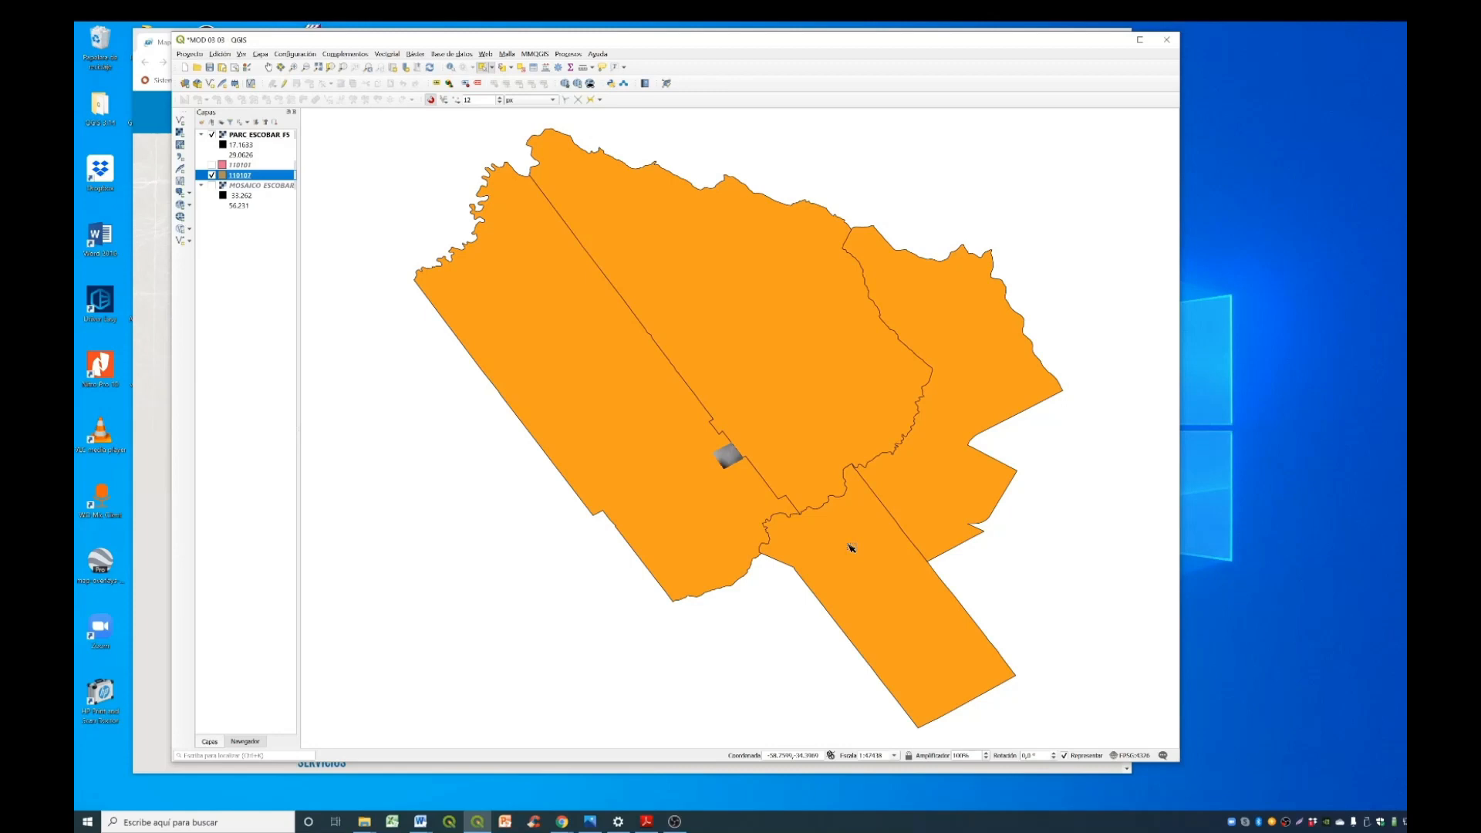
key("Home")
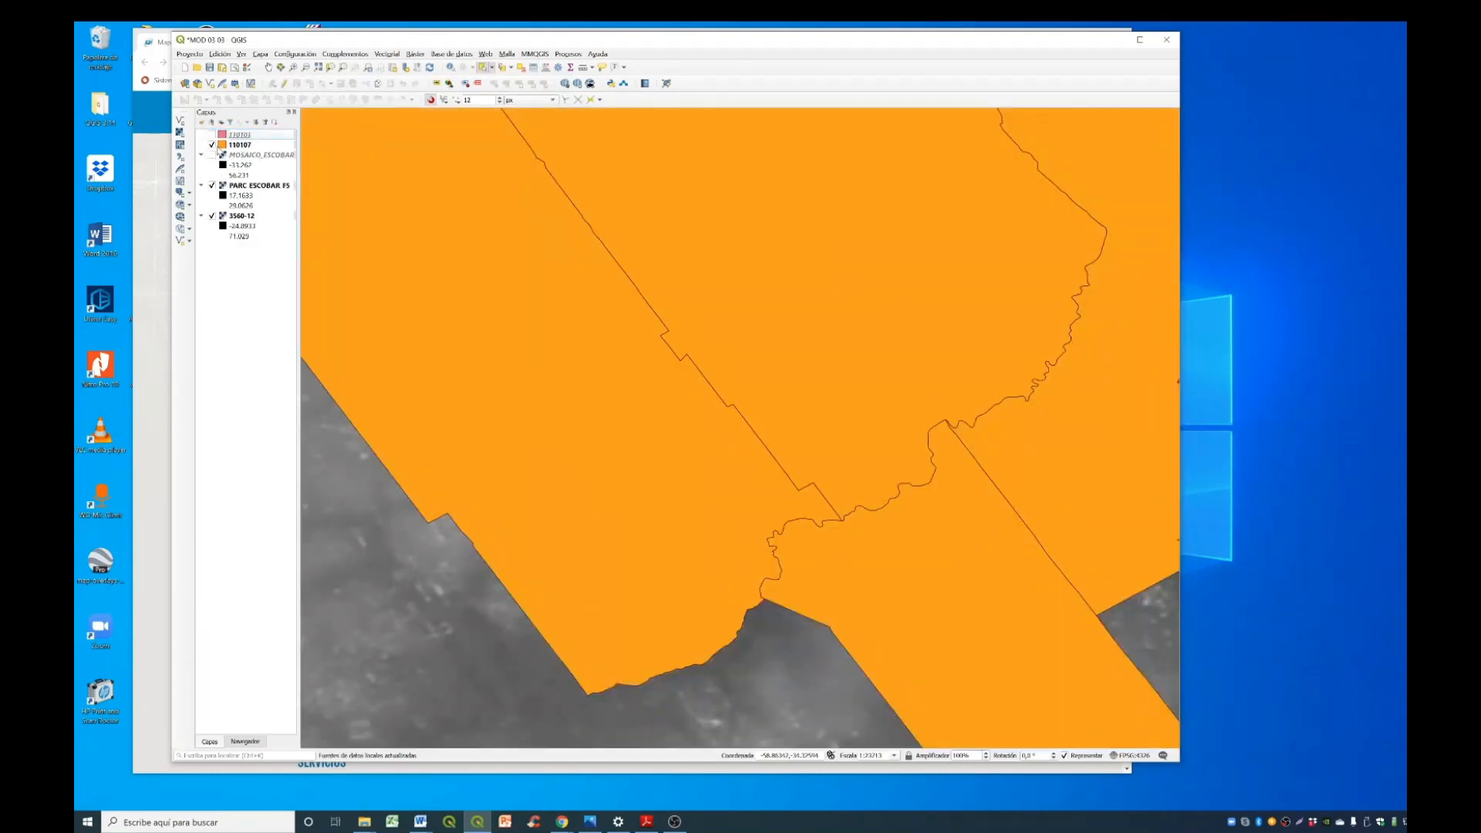
- Hide layer 110107 and examine the edges and pixels of PARC_ESCOBAR_F5 against the 3560-12 elevation raster
left_click(212, 146)
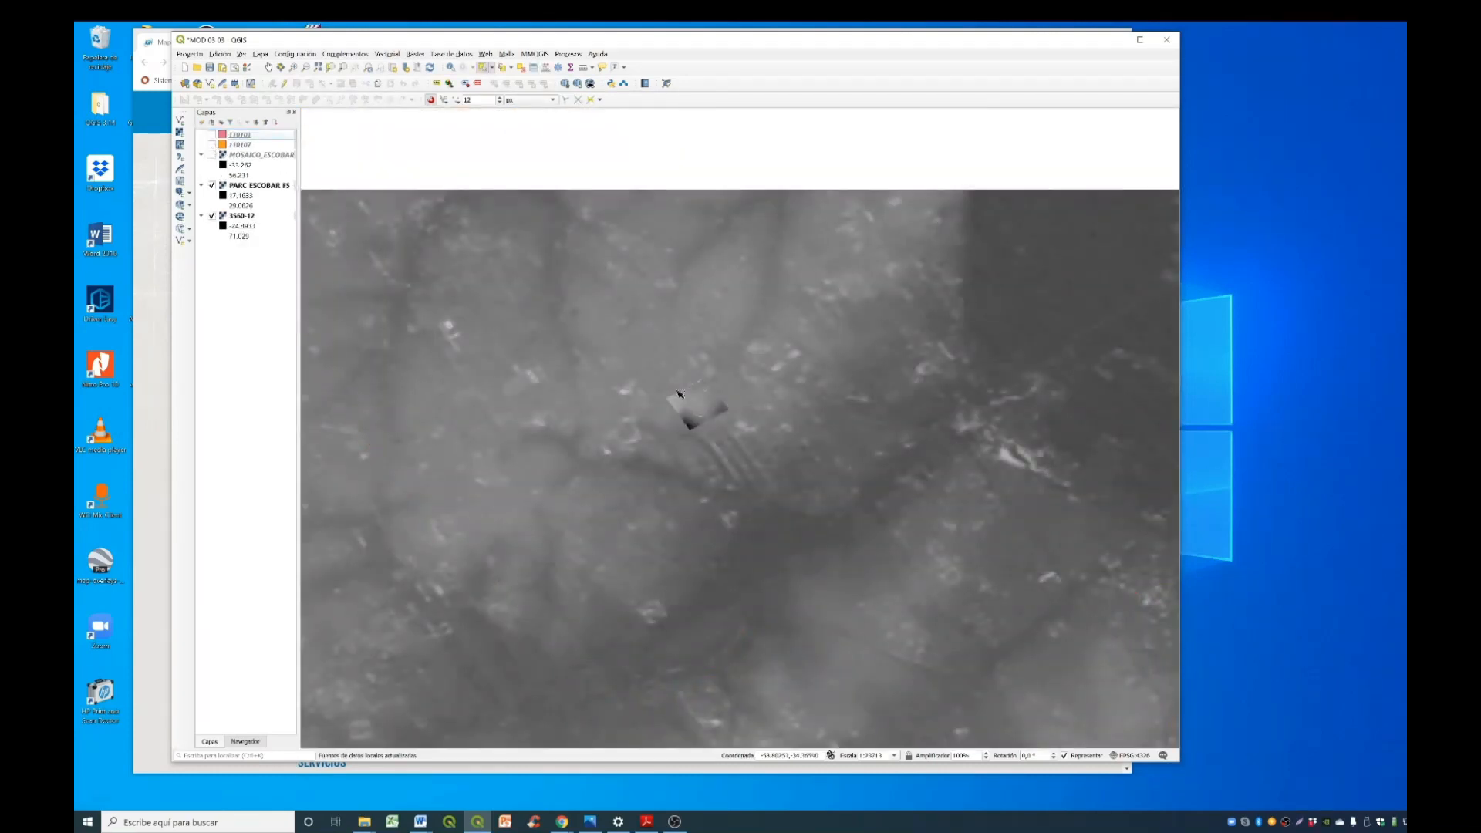
scroll(688, 400, "up", 4)
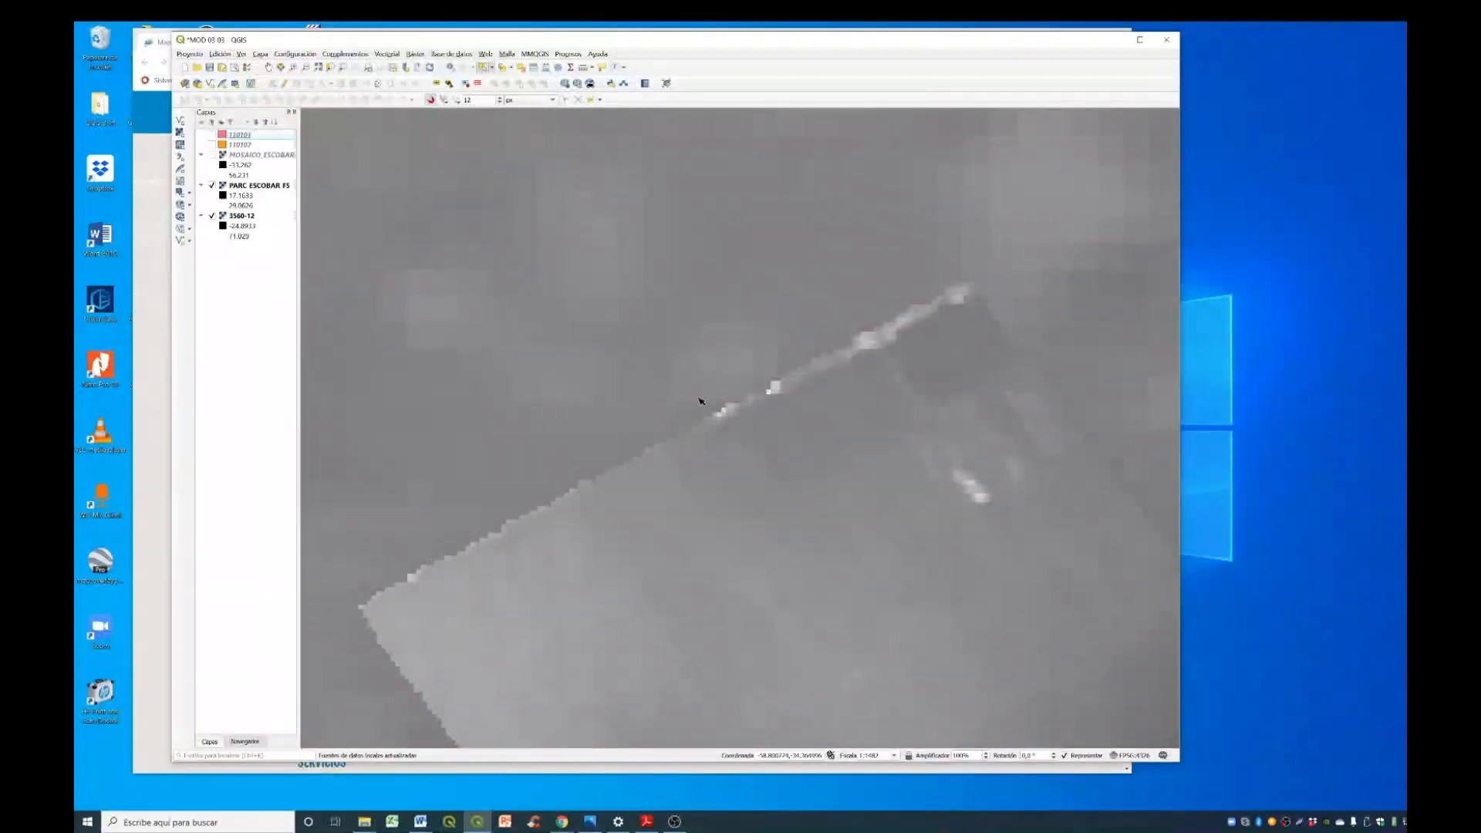
scroll(606, 505, "up", 1)
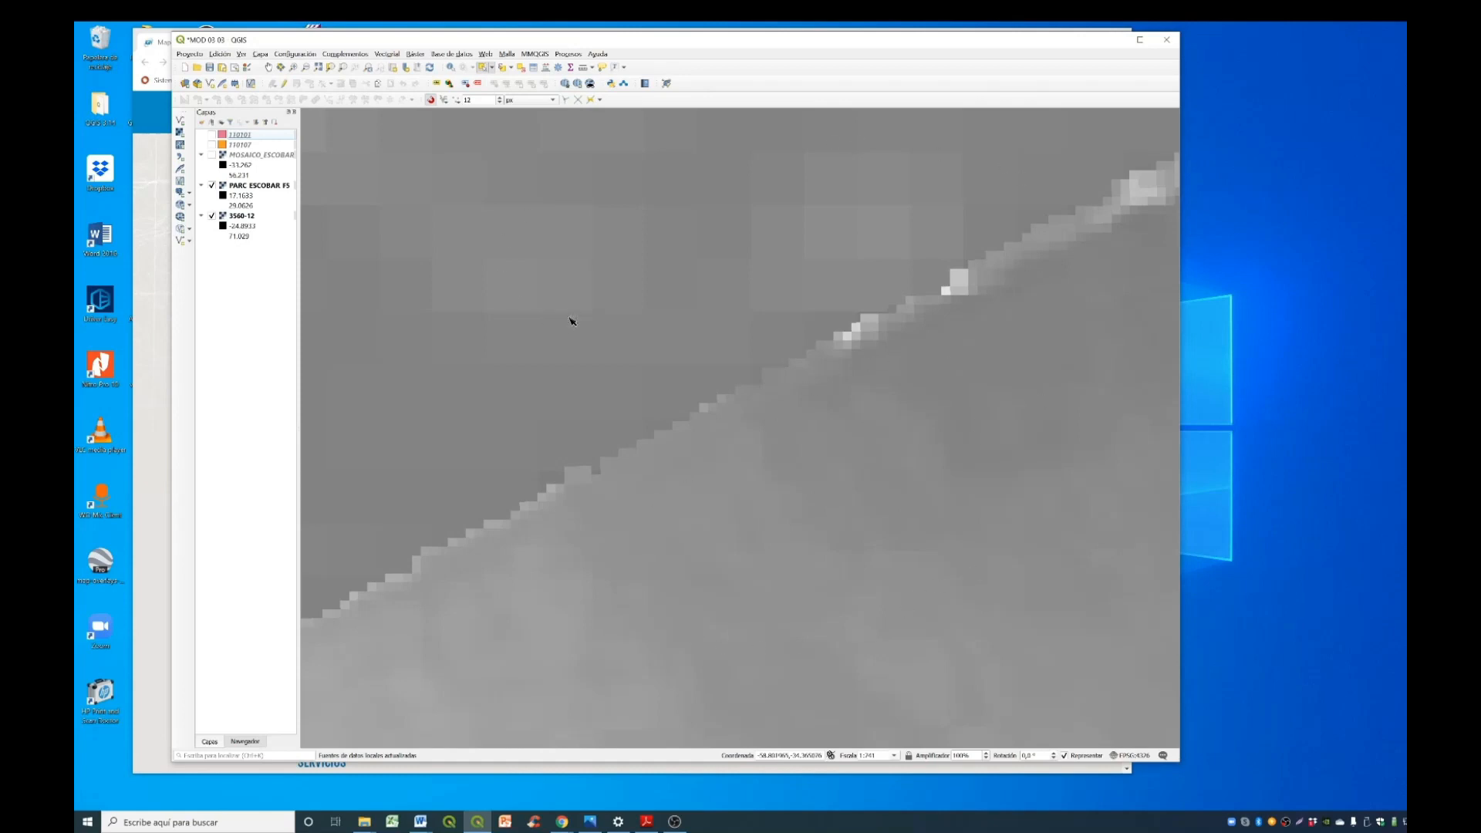
scroll(603, 456, "down", 7)
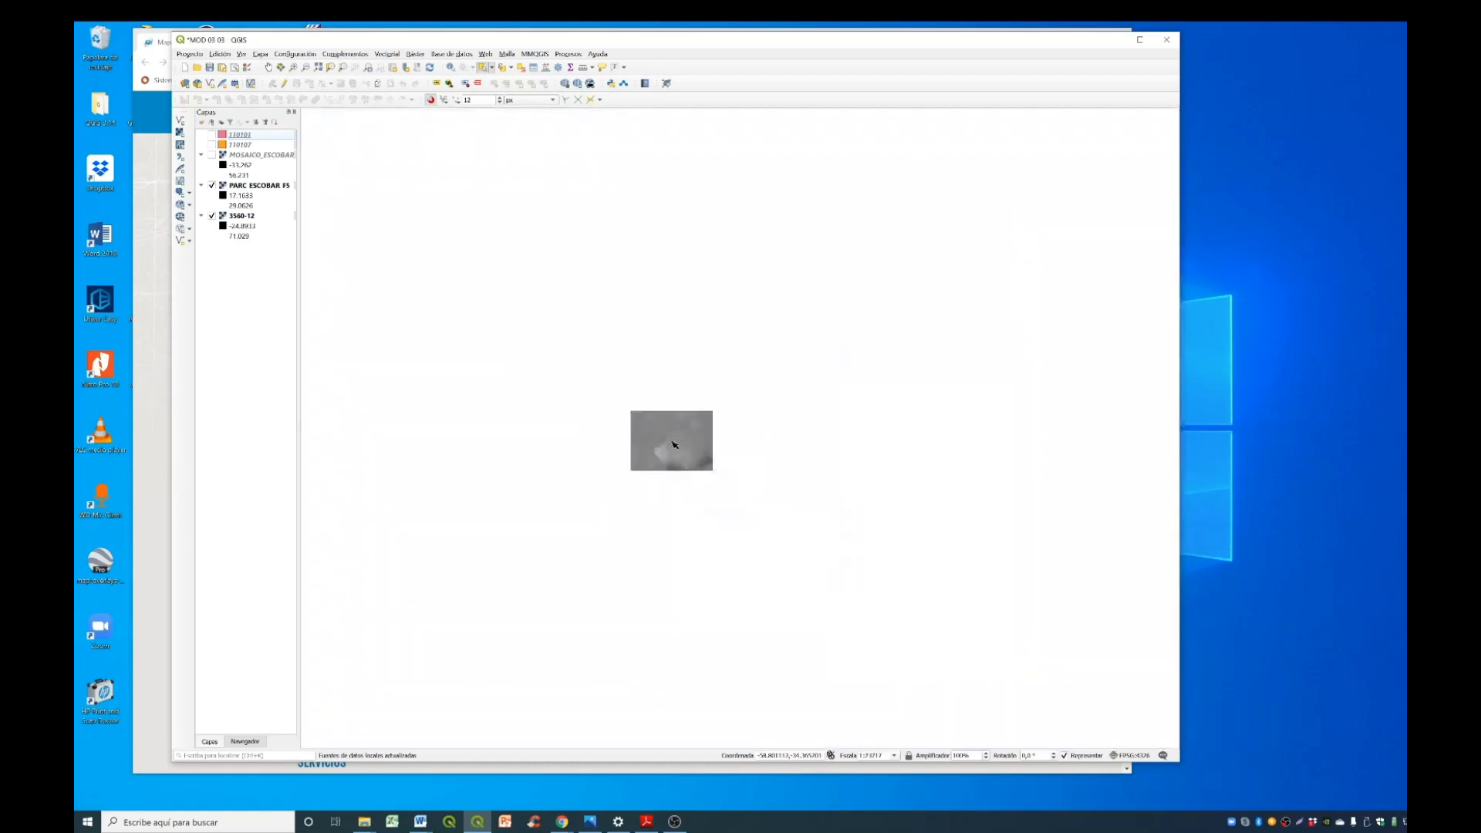
- Hide PARC_ESCOBAR_F5, show layer 110107 again and select its elongated southern polygon lying over the 3560-12 raster
left_click(213, 186)
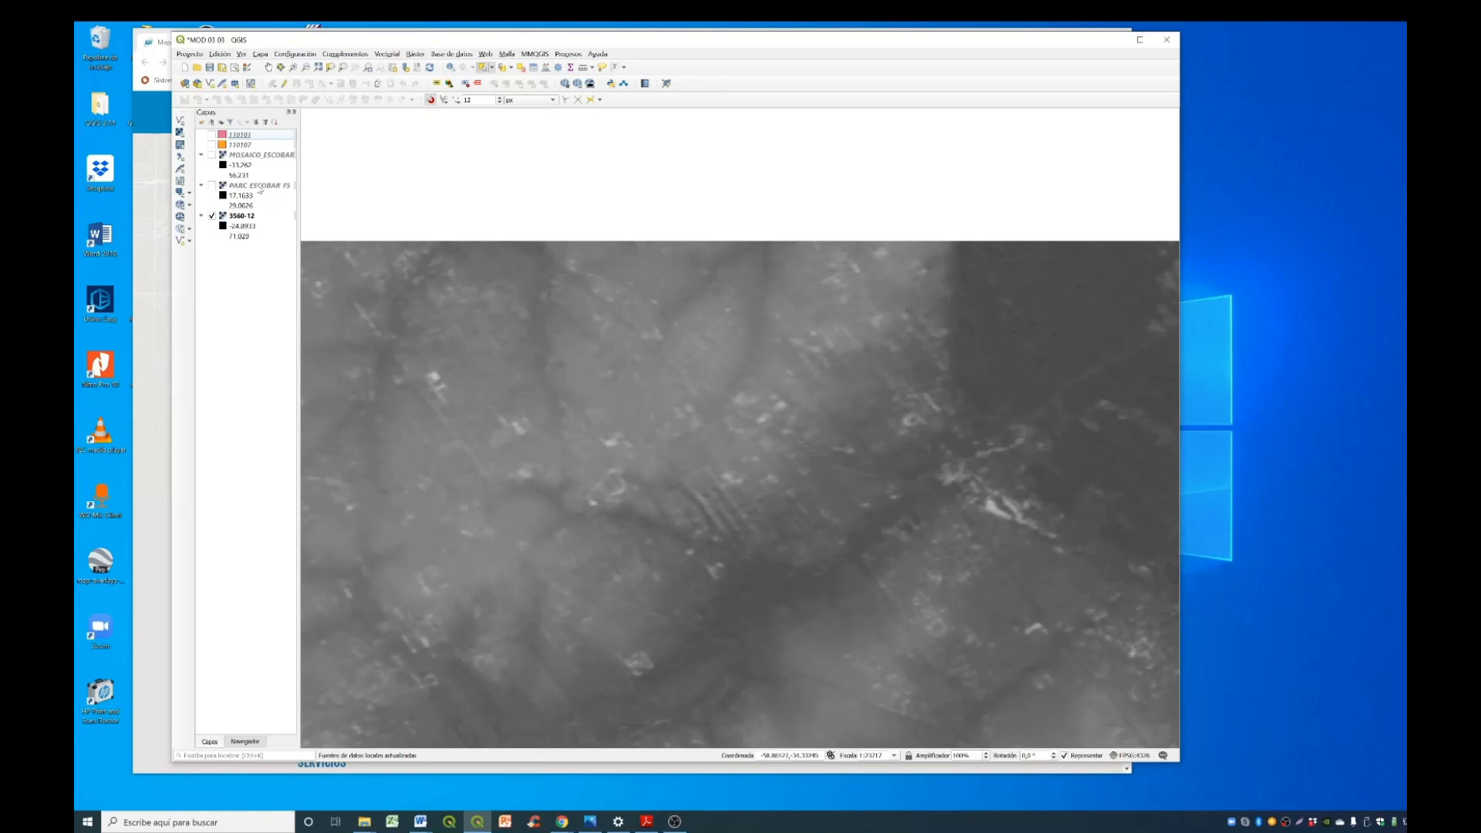
left_click(212, 145)
scroll(567, 386, "down", 3)
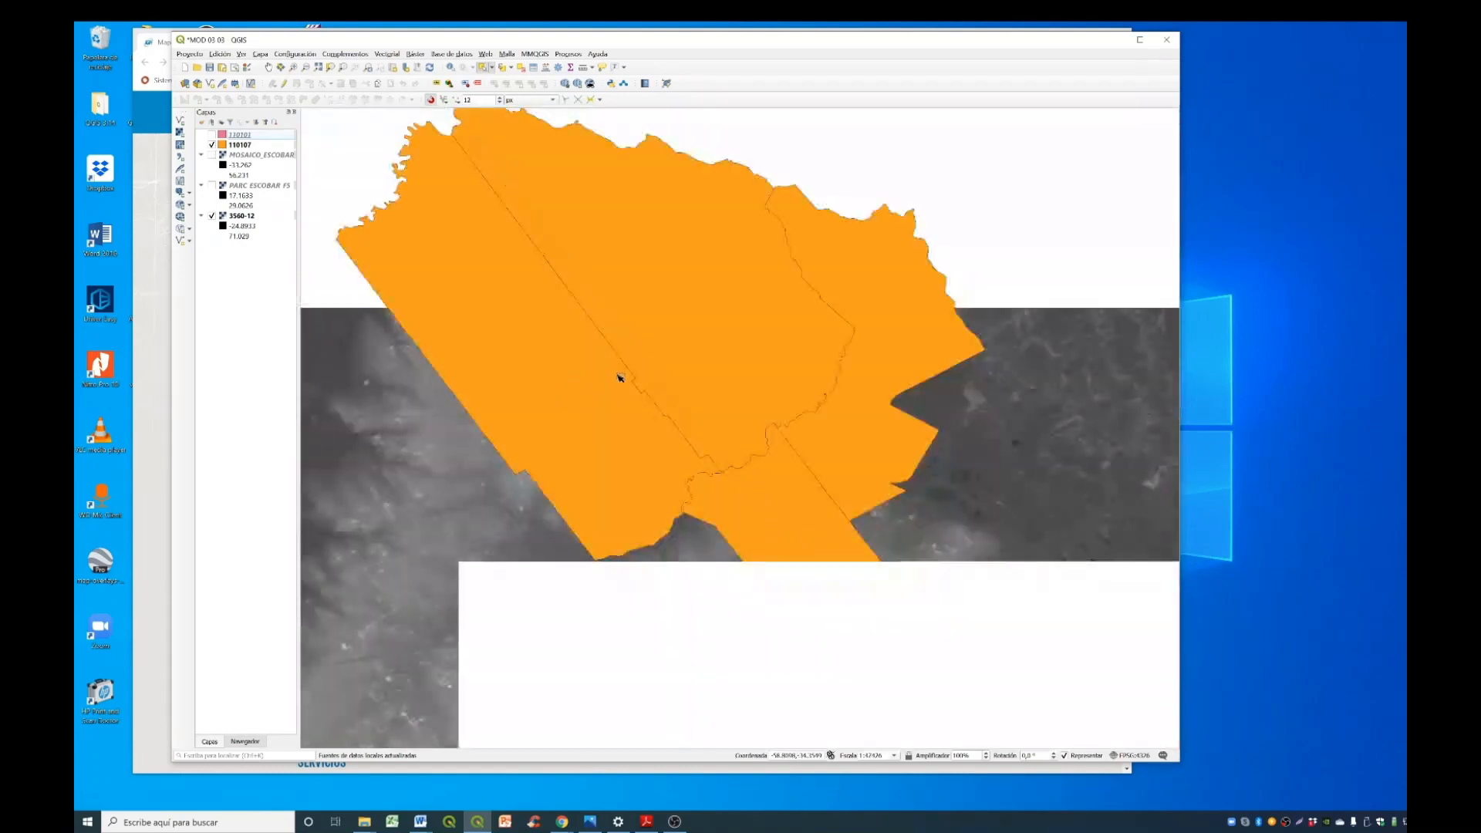
scroll(702, 429, "up", 2)
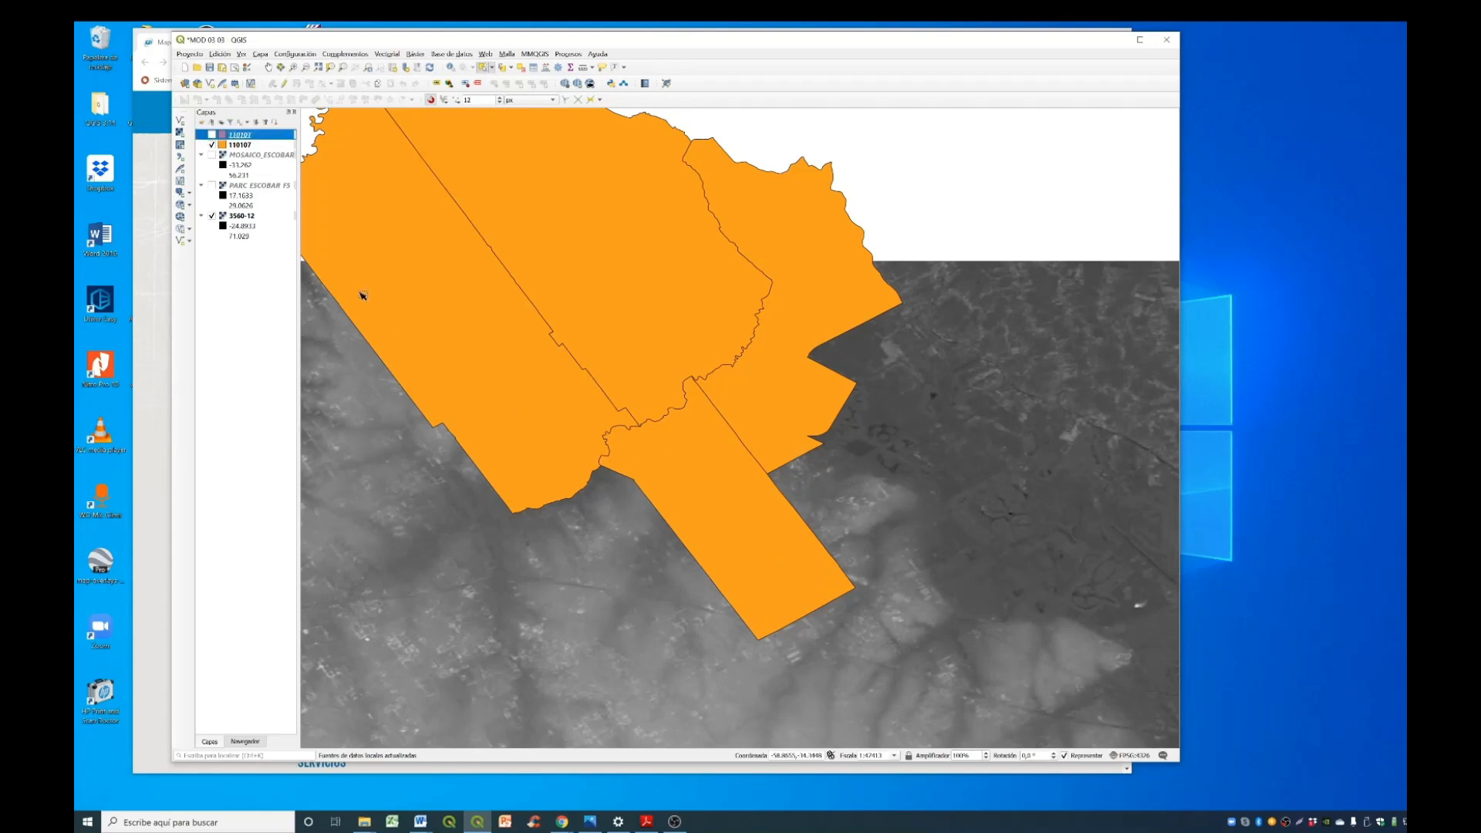
left_click(245, 146)
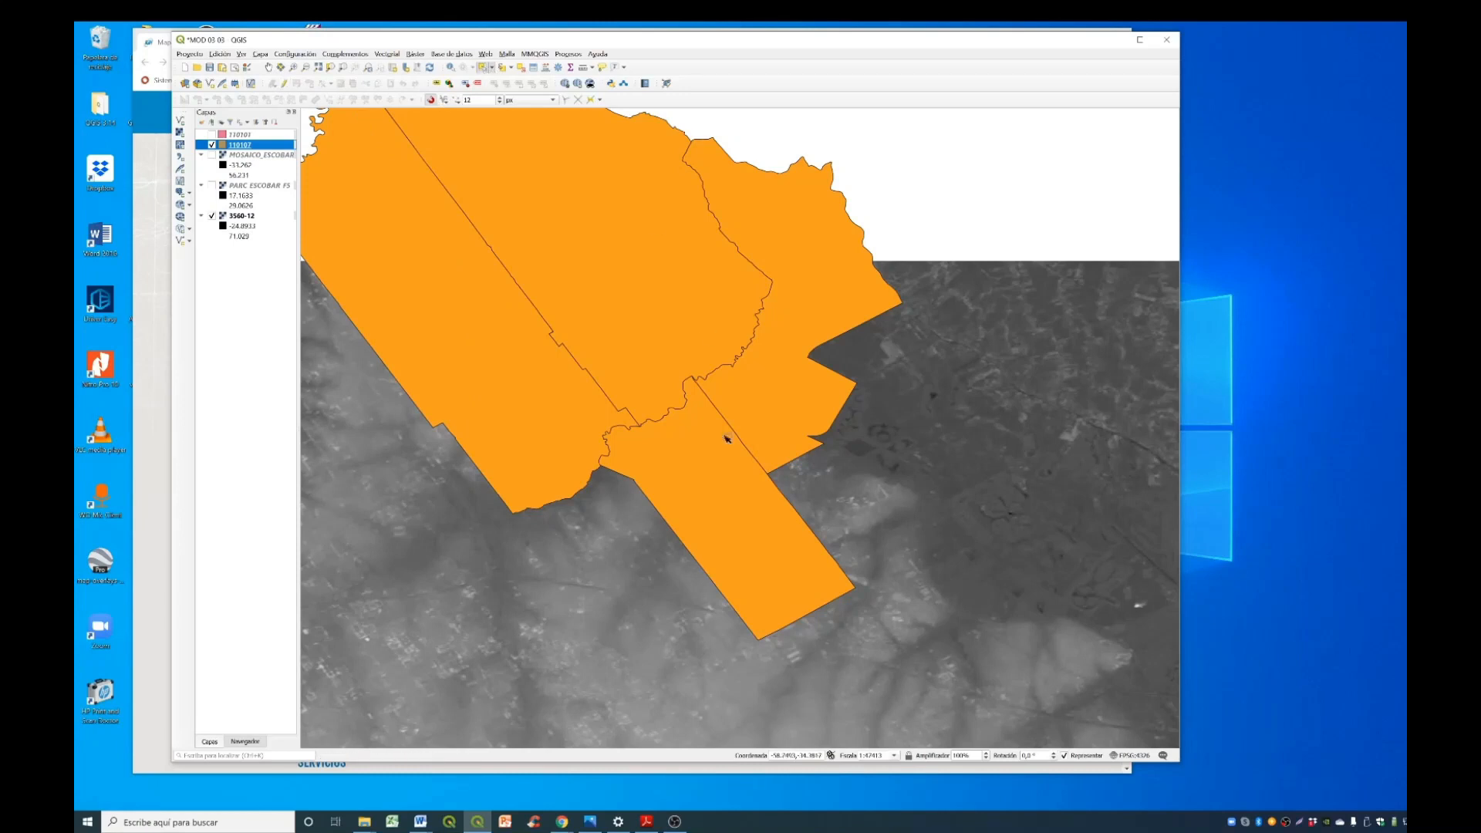
left_click(750, 548)
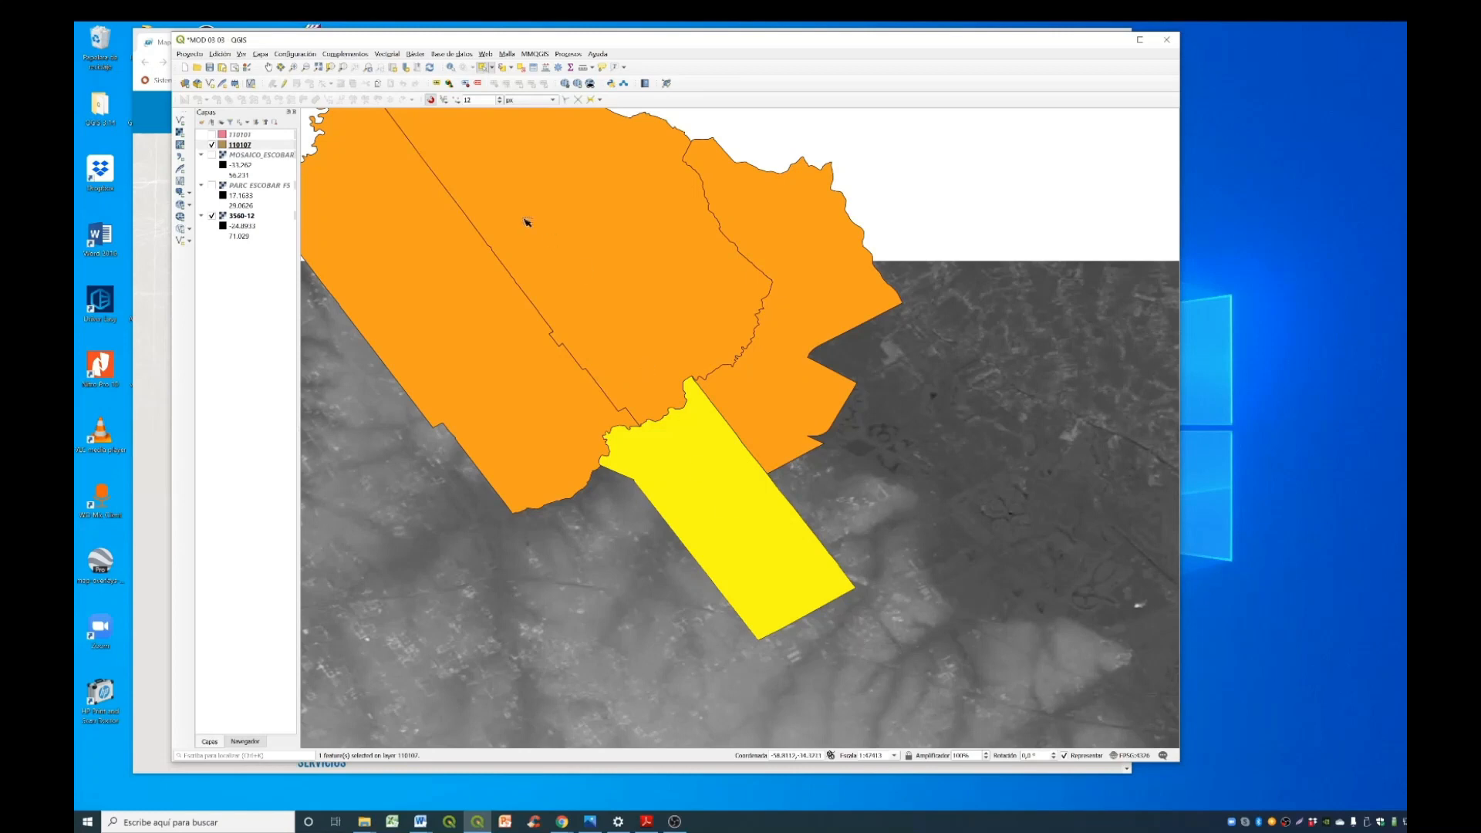
- Start Clip Raster by Mask Layer with 3560-12 as input and 110107 as mask, limited to selected features
left_click(417, 54)
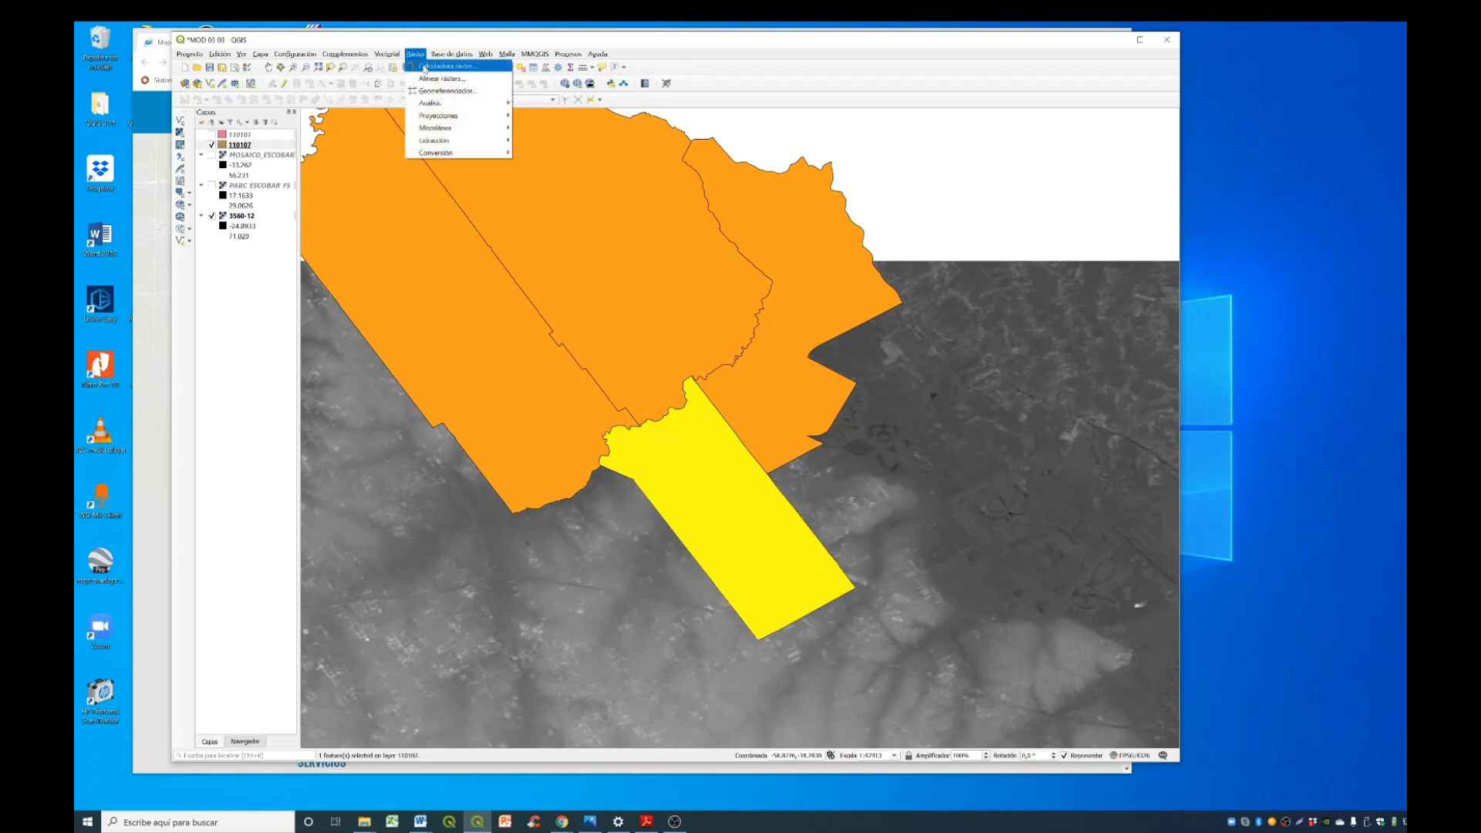
mouse_move(452, 144)
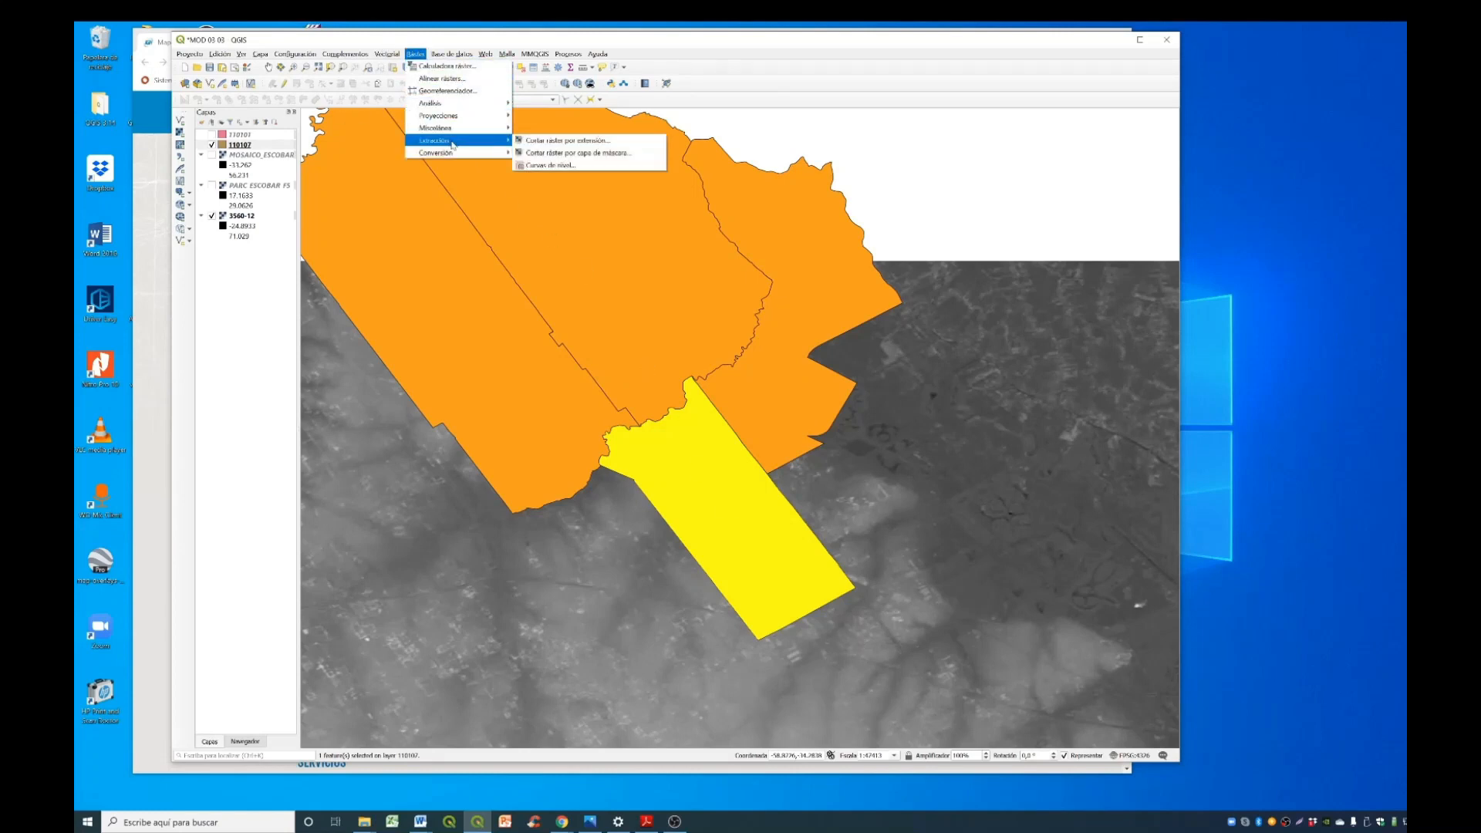
left_click(638, 158)
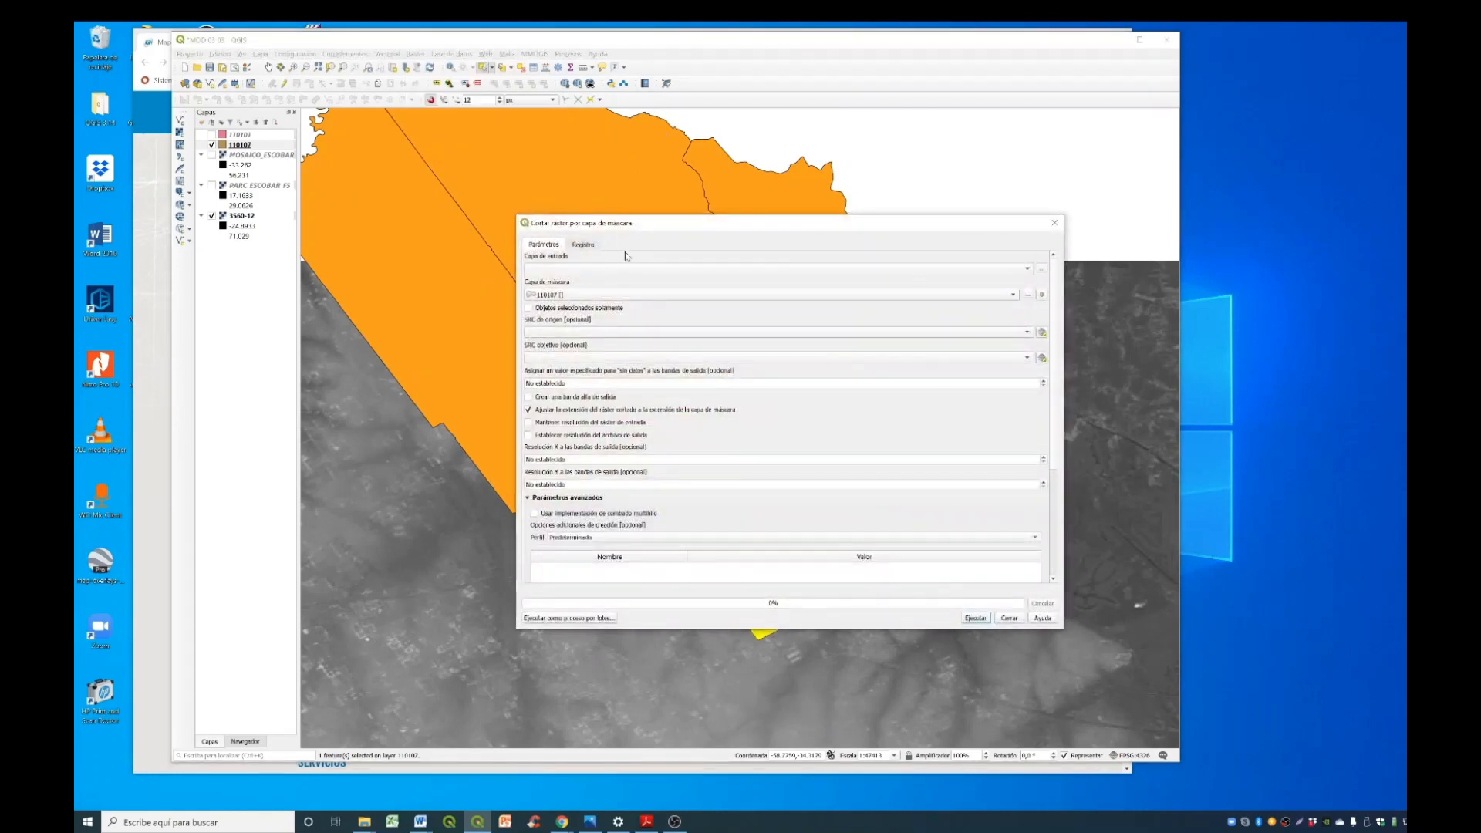
left_click(1019, 270)
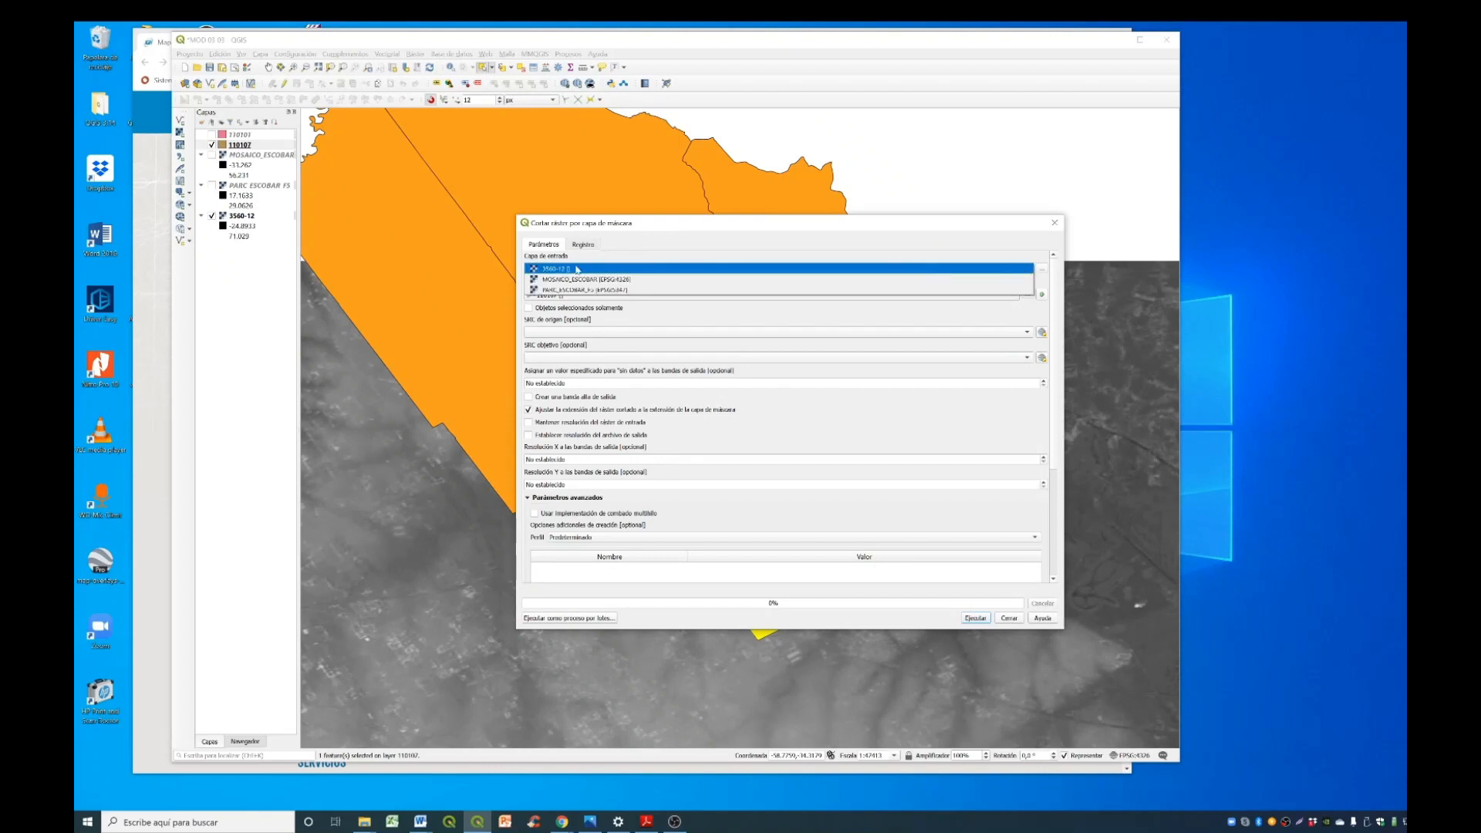
left_click(576, 269)
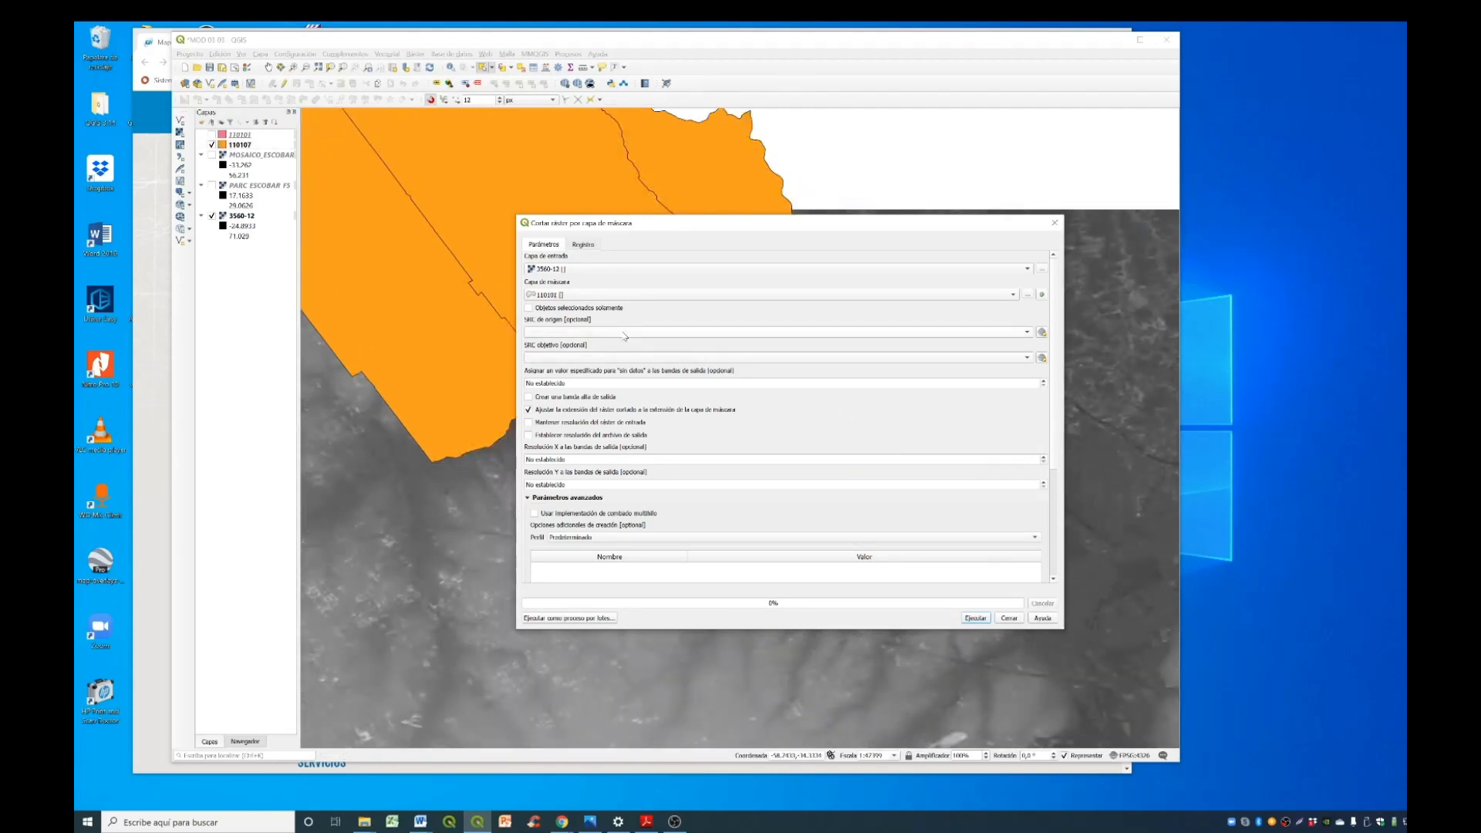
left_click(591, 296)
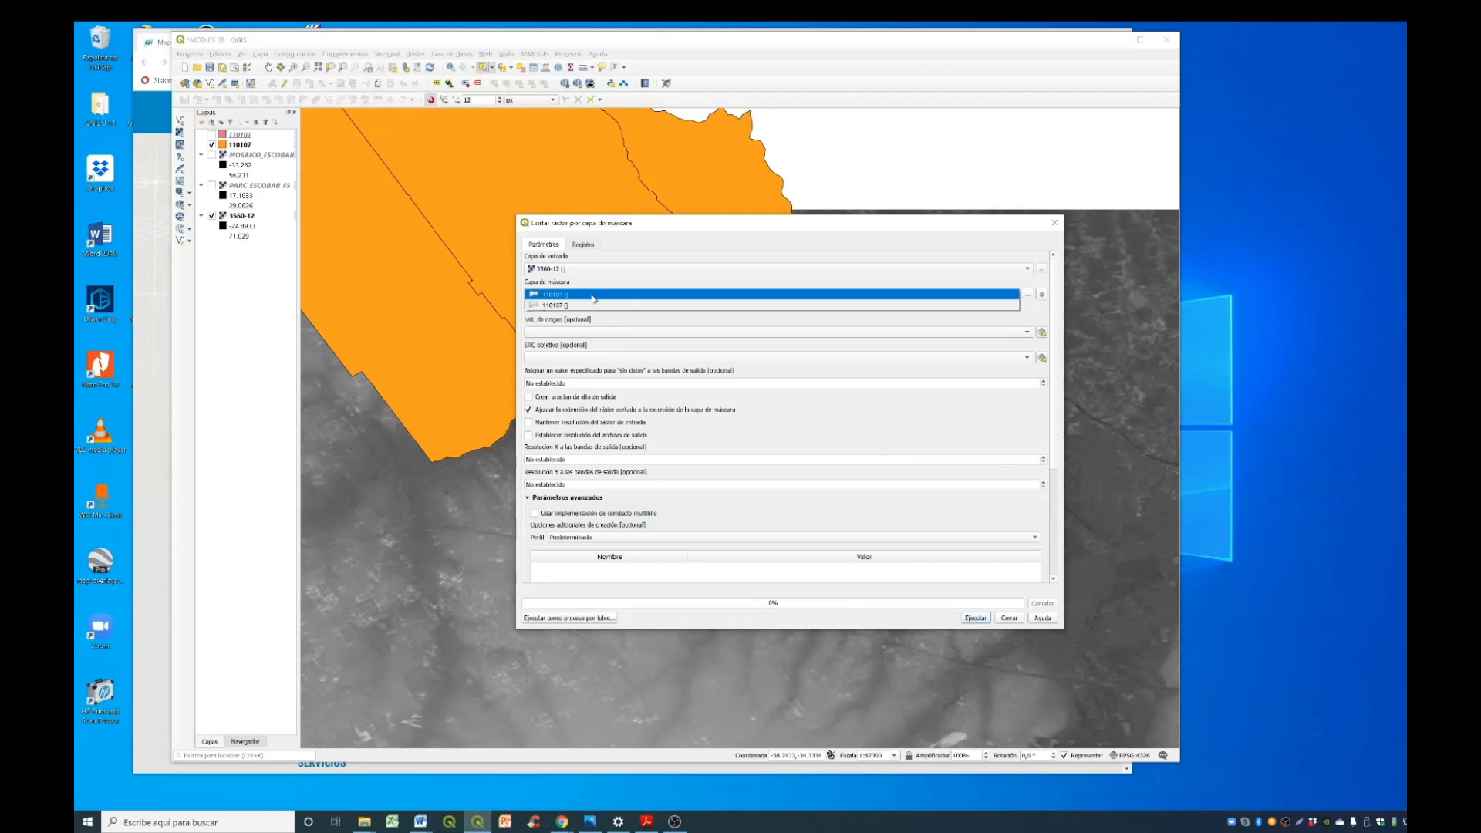
left_click(578, 305)
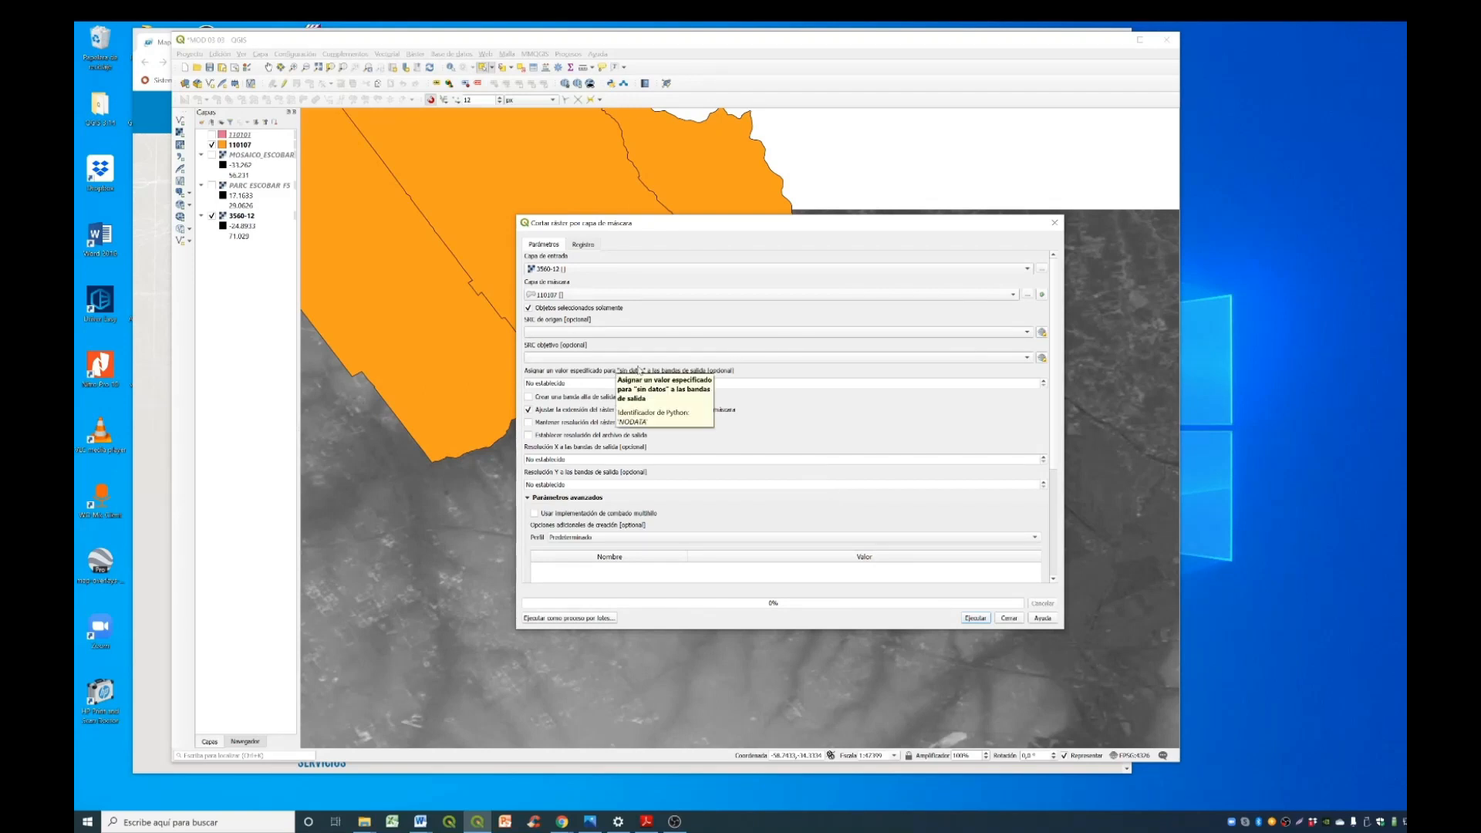
- Set the clip's target coordinate system to EPSG:5347 - POSGAR 2007 / Argentina 5, run the clipping and close the tool
left_click(1026, 358)
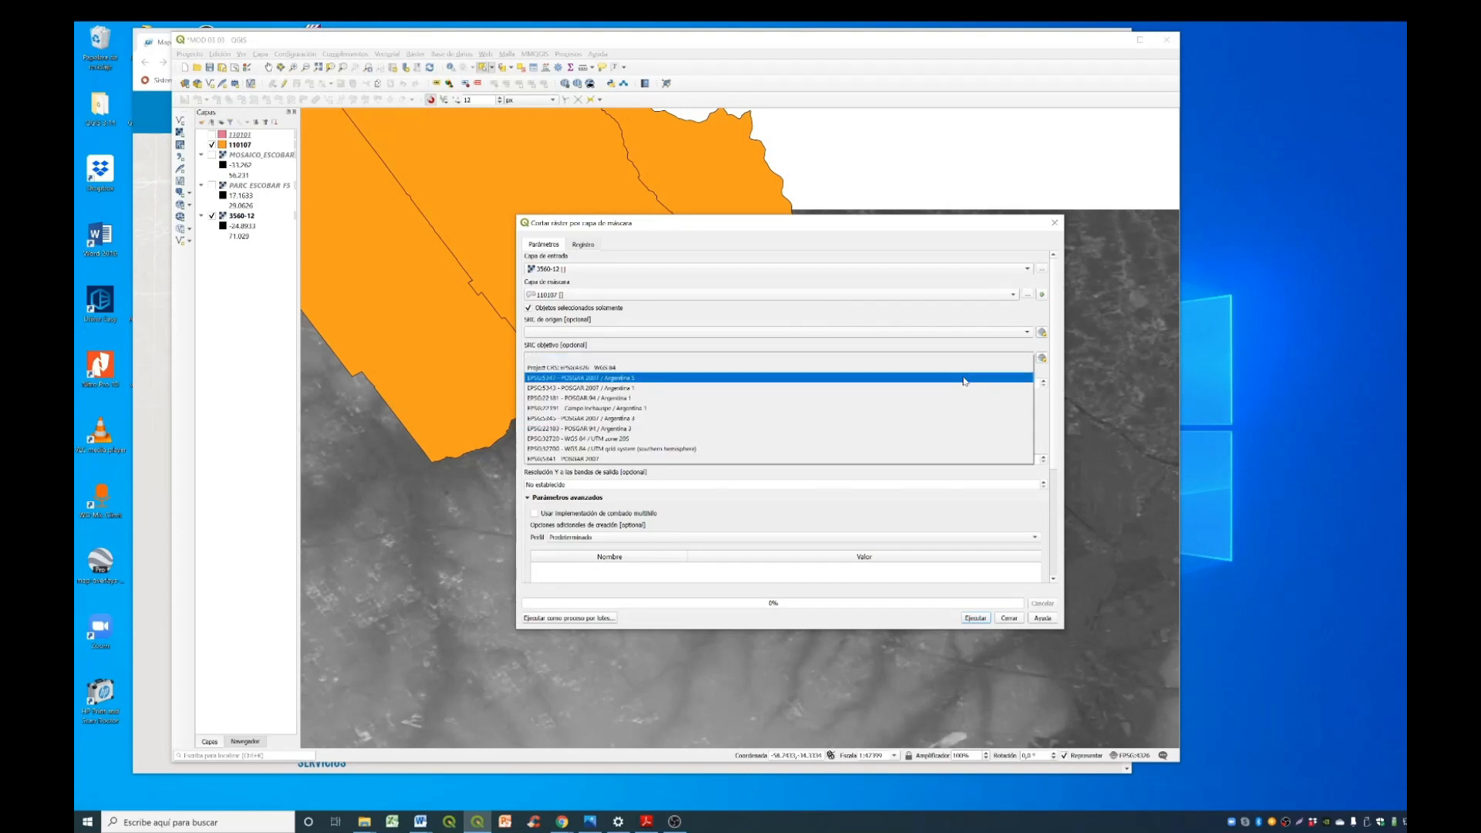
left_click(644, 378)
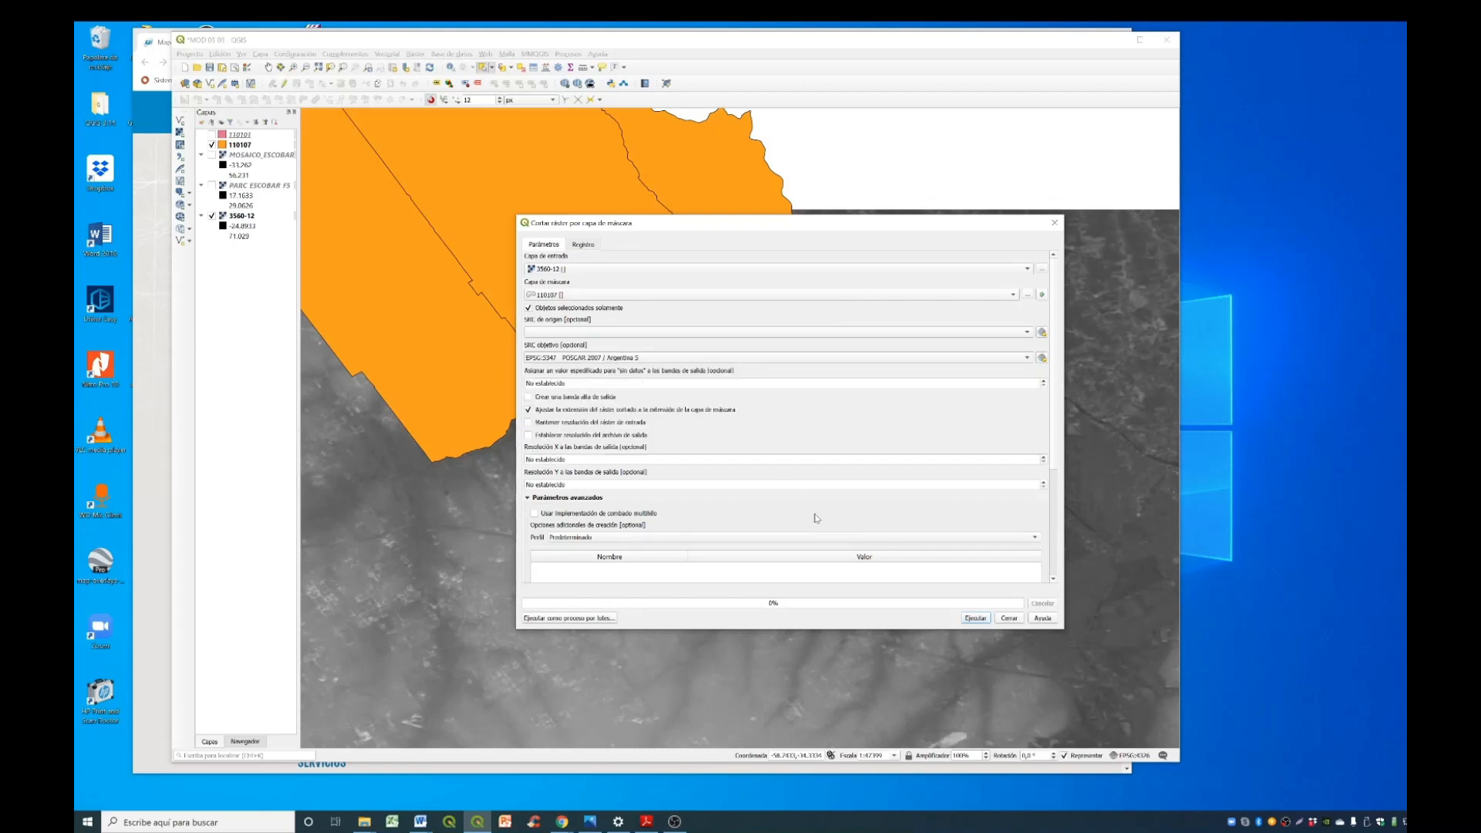
left_click(964, 618)
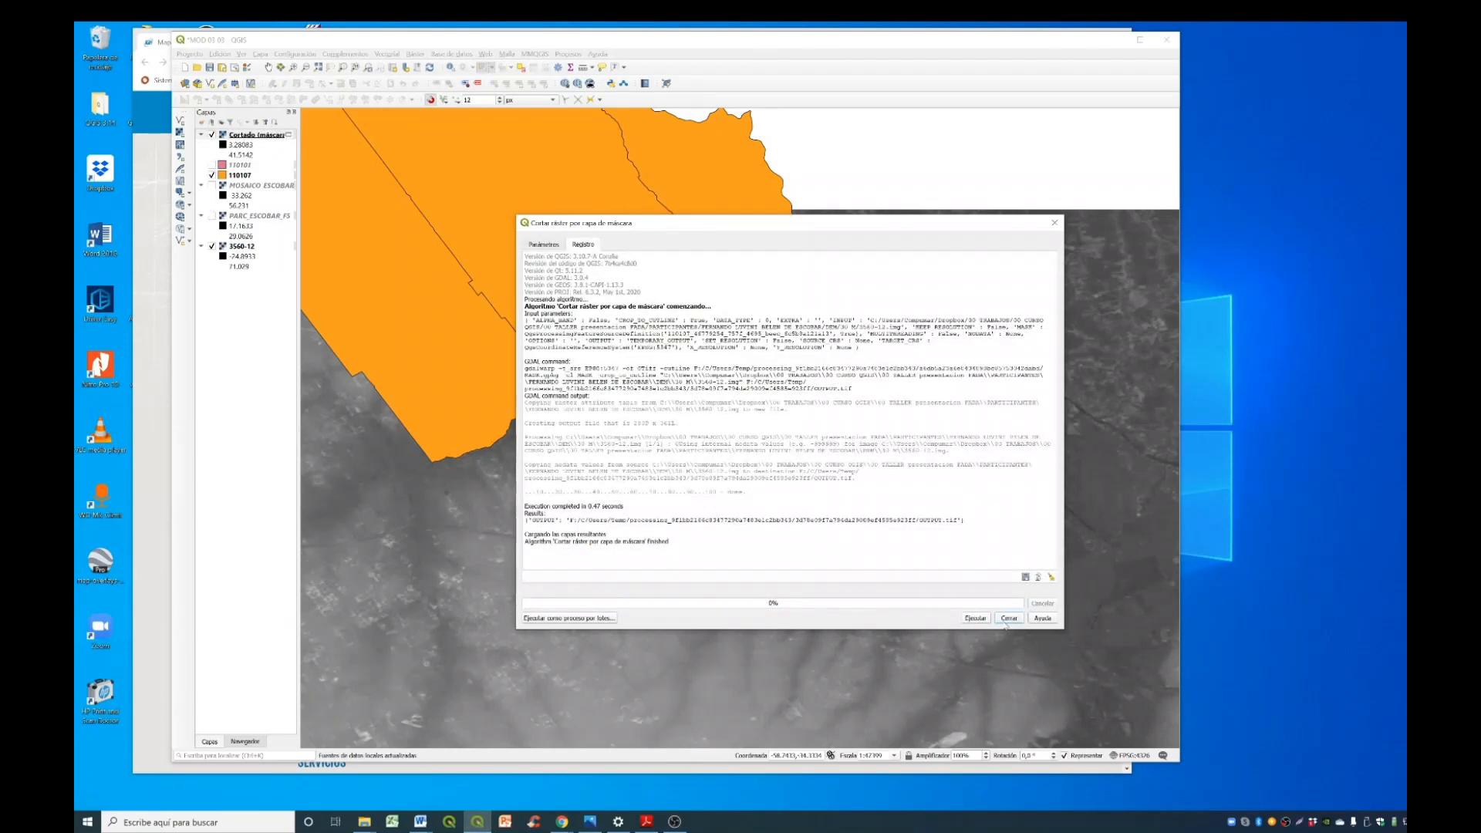
left_click(1009, 617)
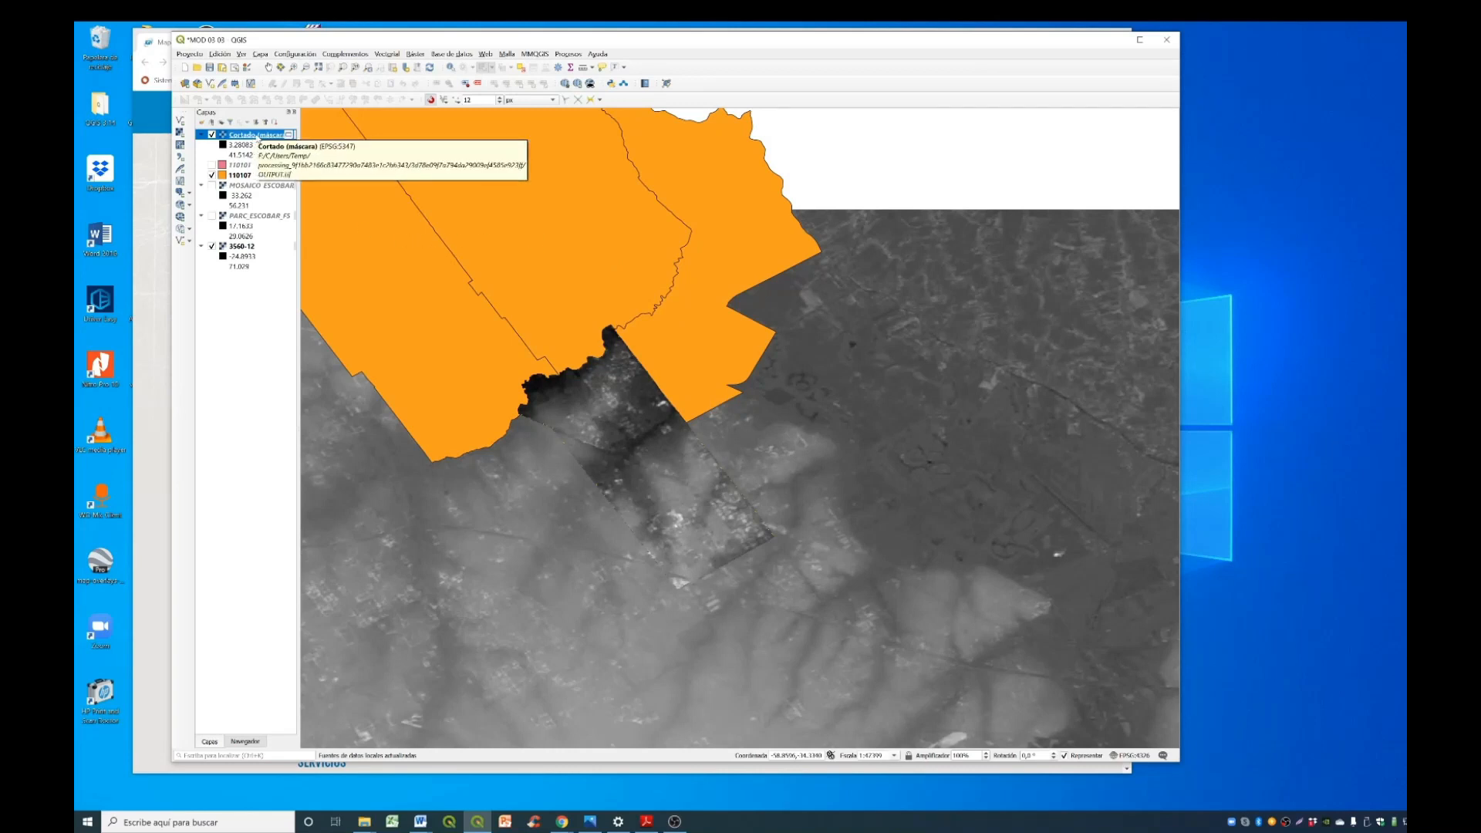
- Review the coordinate system of the new clipped raster from 3560-12 in its layer properties
right_click(258, 137)
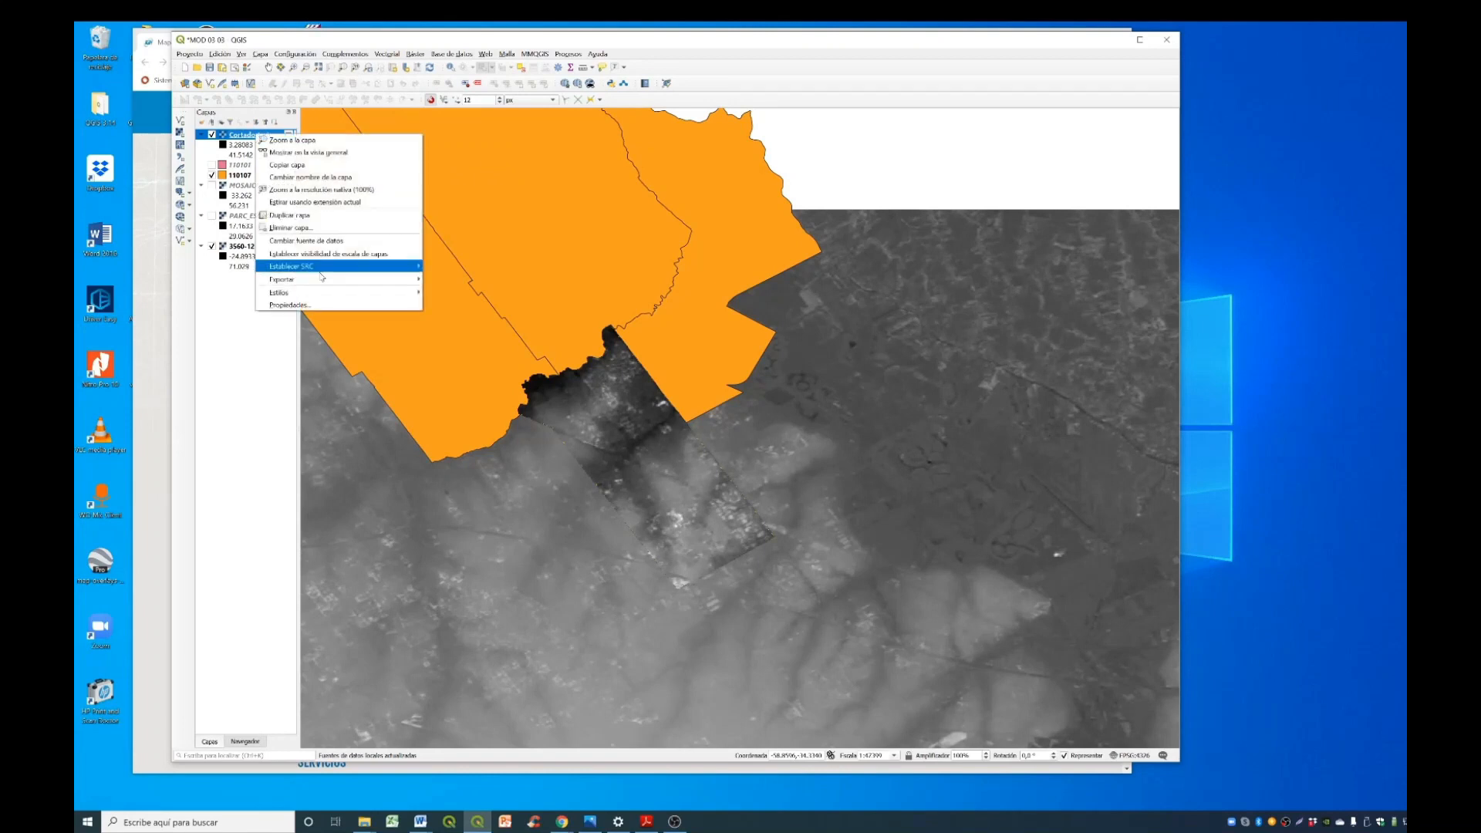
left_click(290, 304)
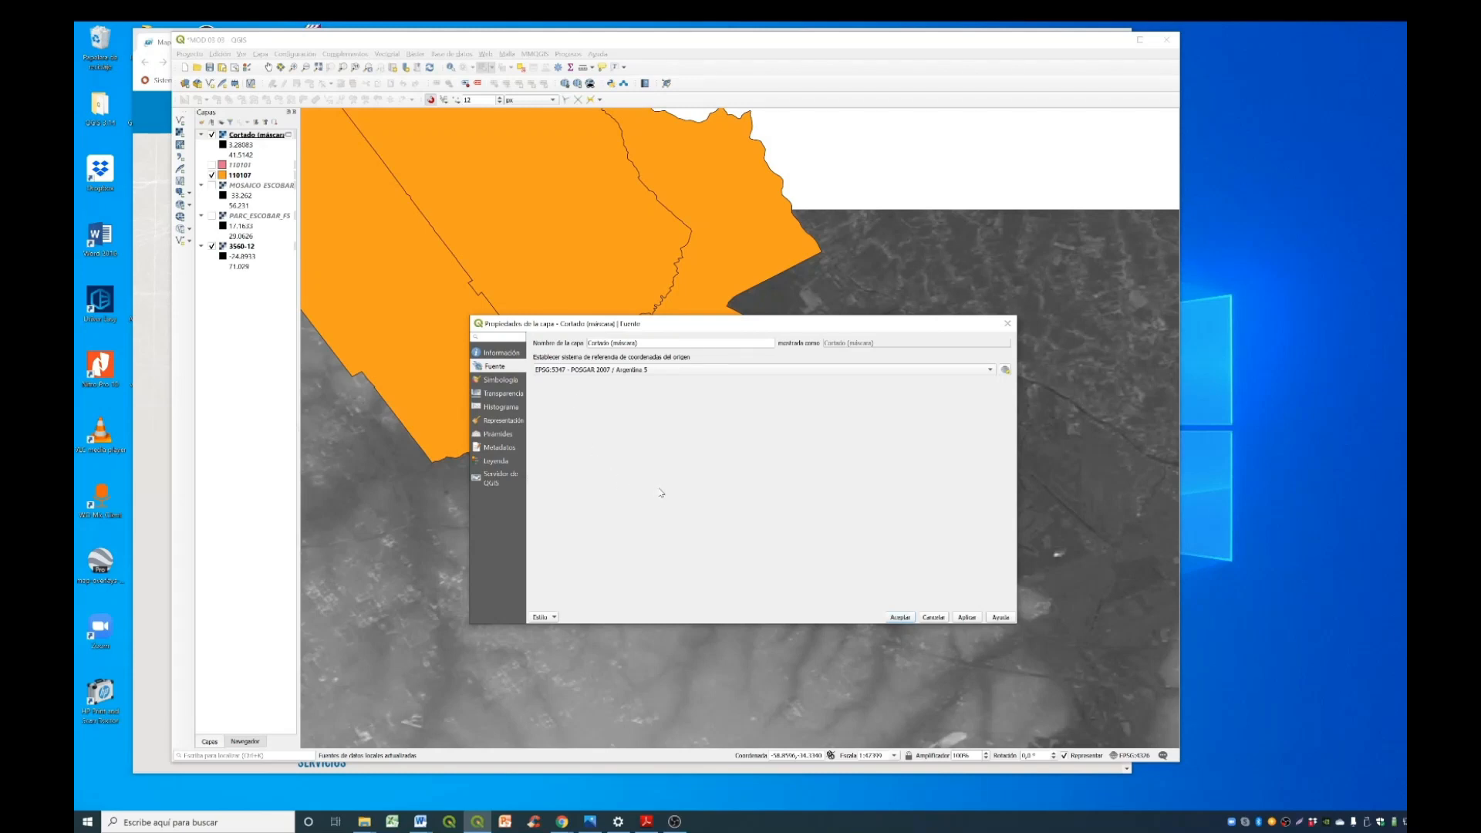
mouse_move(660, 375)
left_click(900, 618)
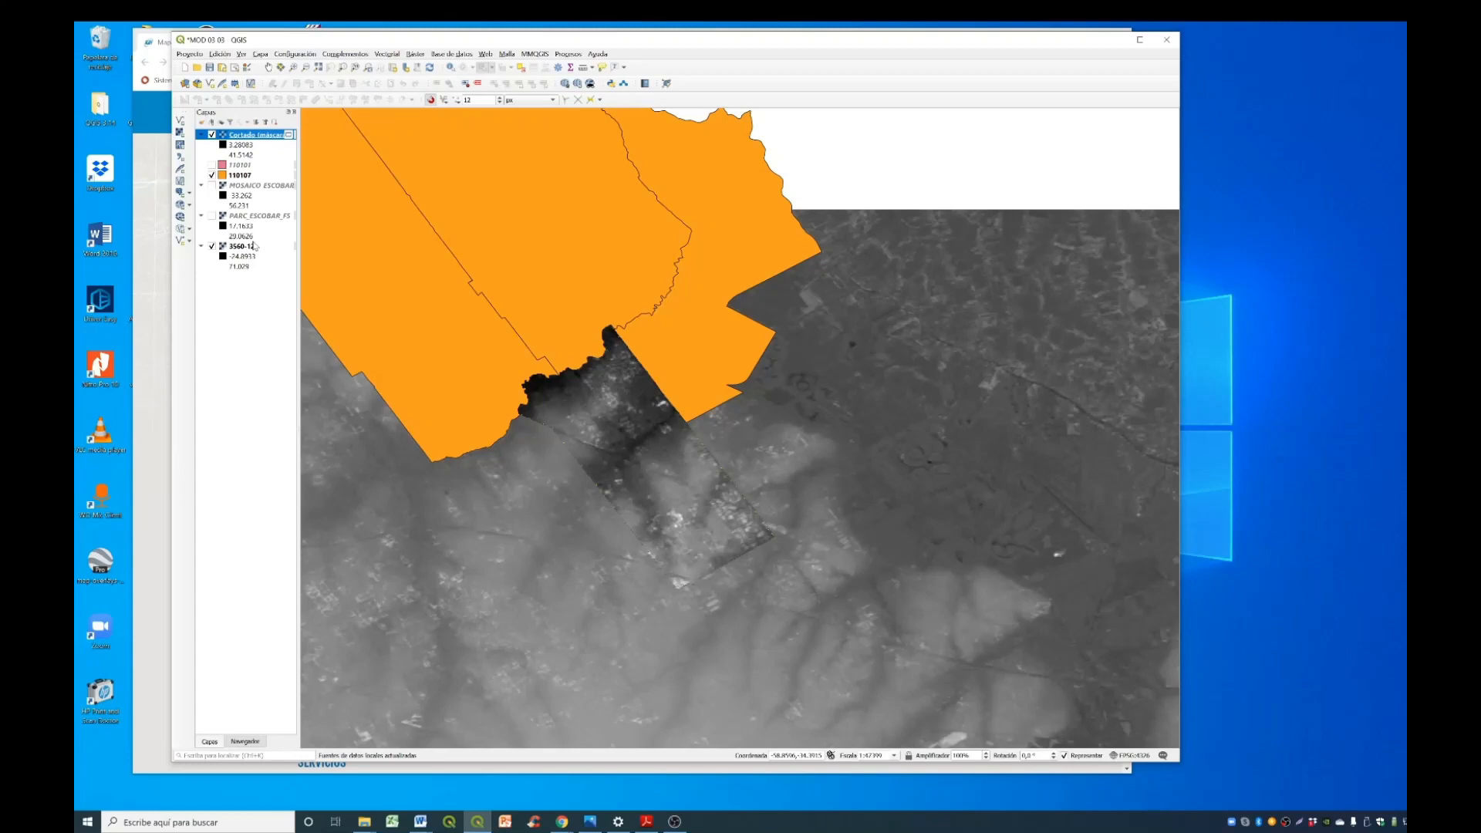
- Export the clipped raster as a GeoTIFF named CIRC_ESCOBAR_F5 in EPSG:5347 - POSGAR 2007 / Argentina 5
right_click(273, 137)
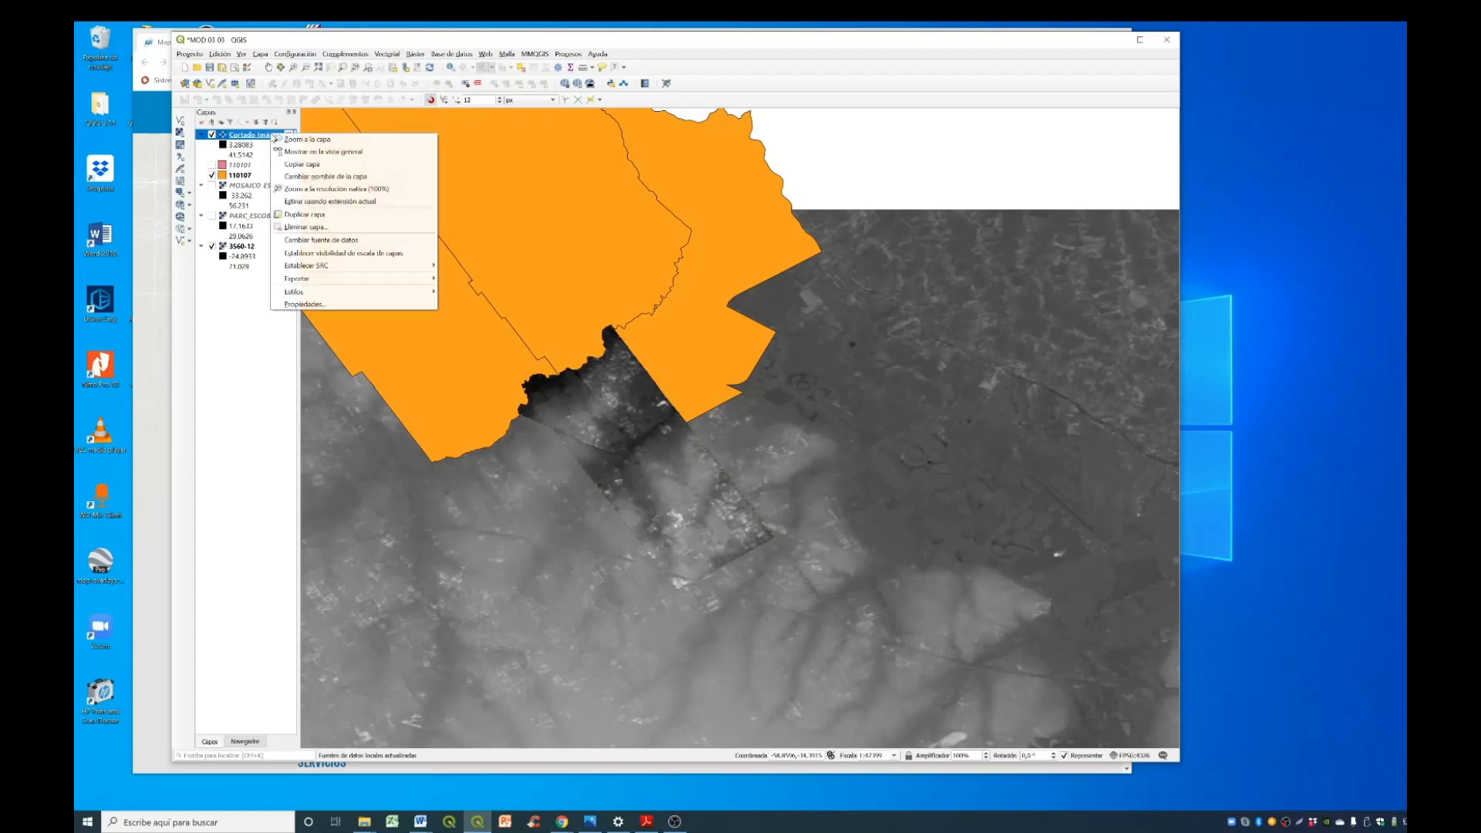
mouse_move(378, 279)
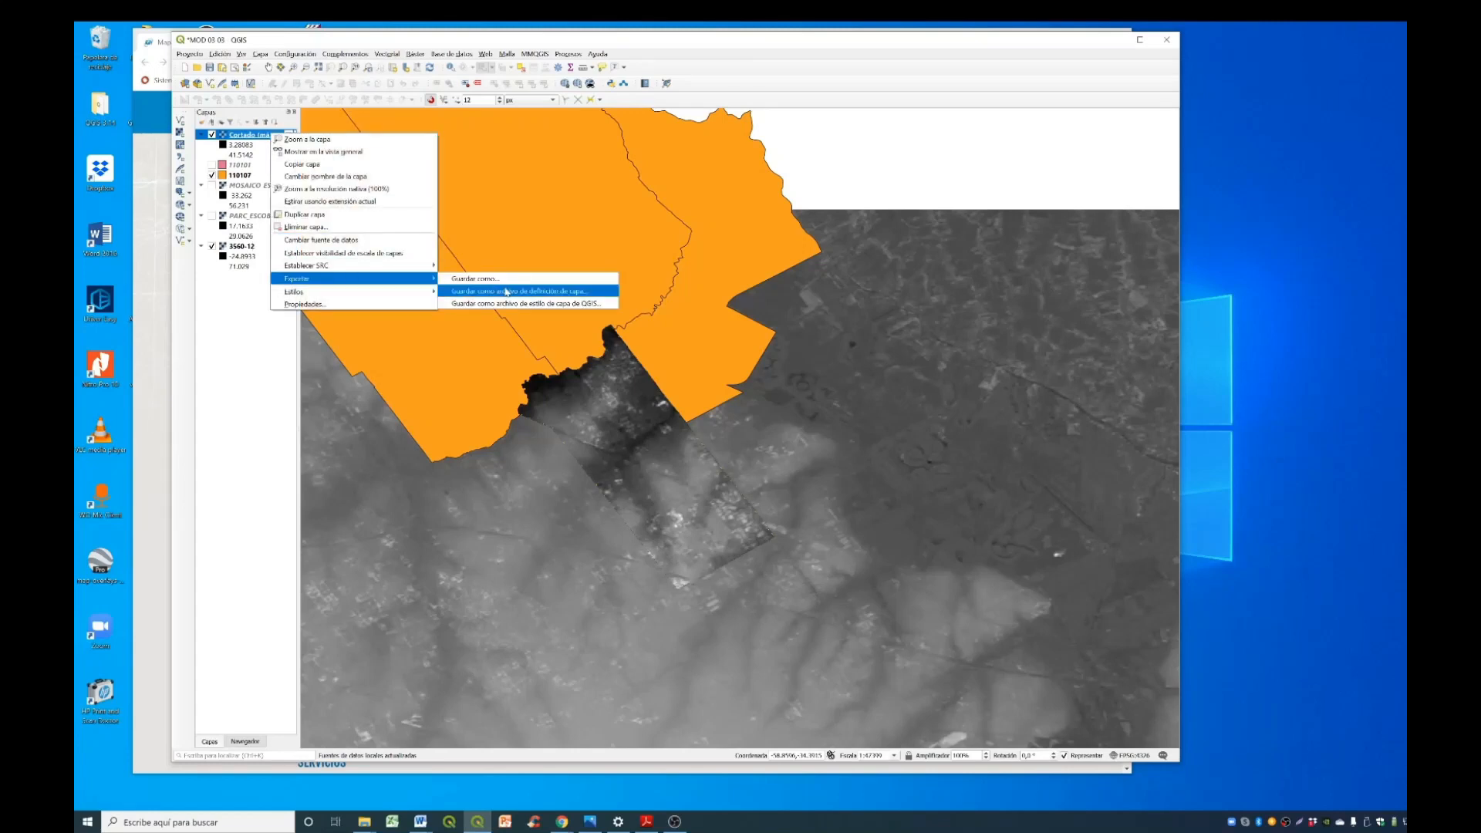
left_click(474, 279)
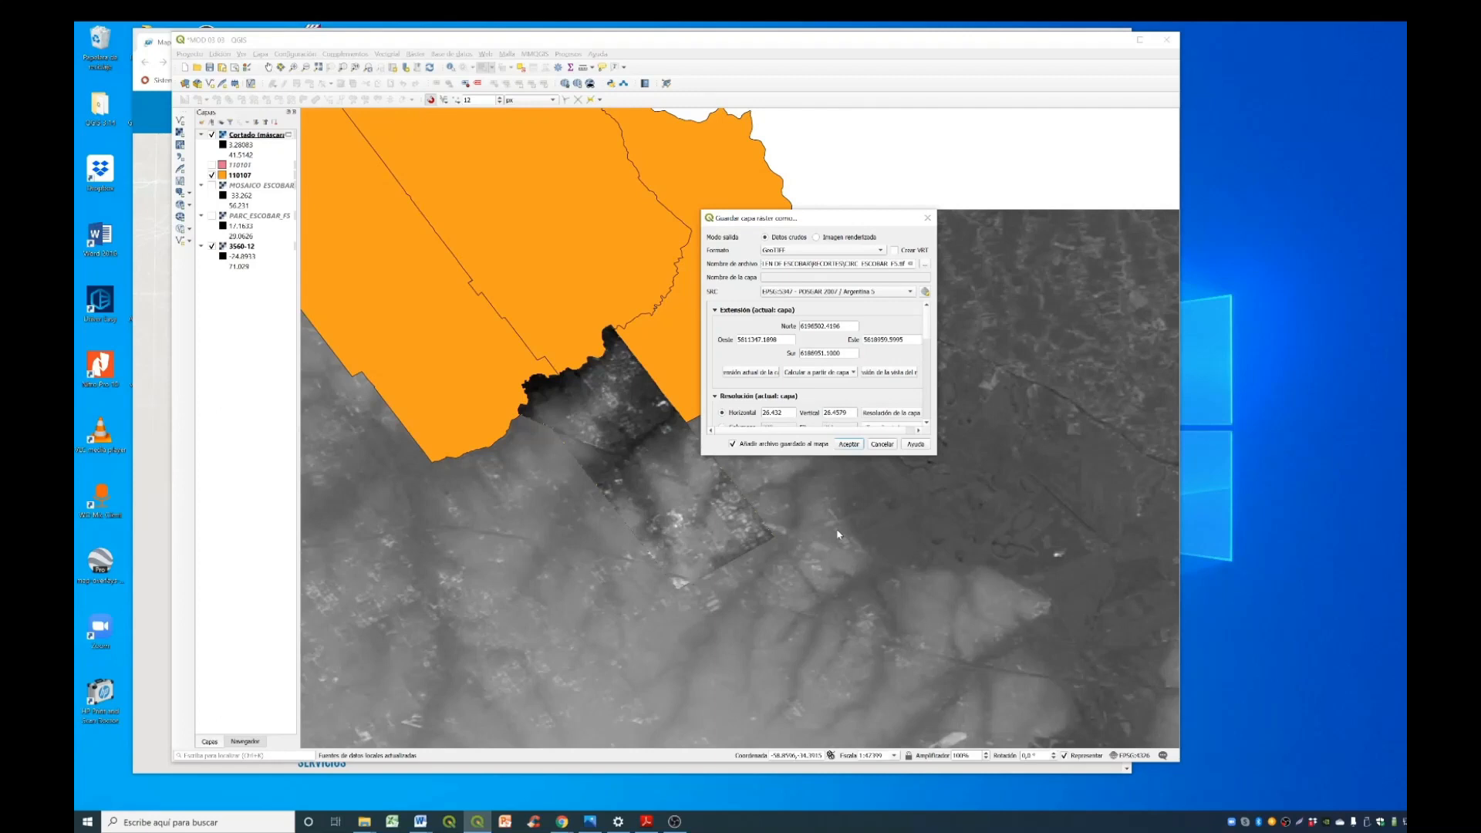
left_click(849, 444)
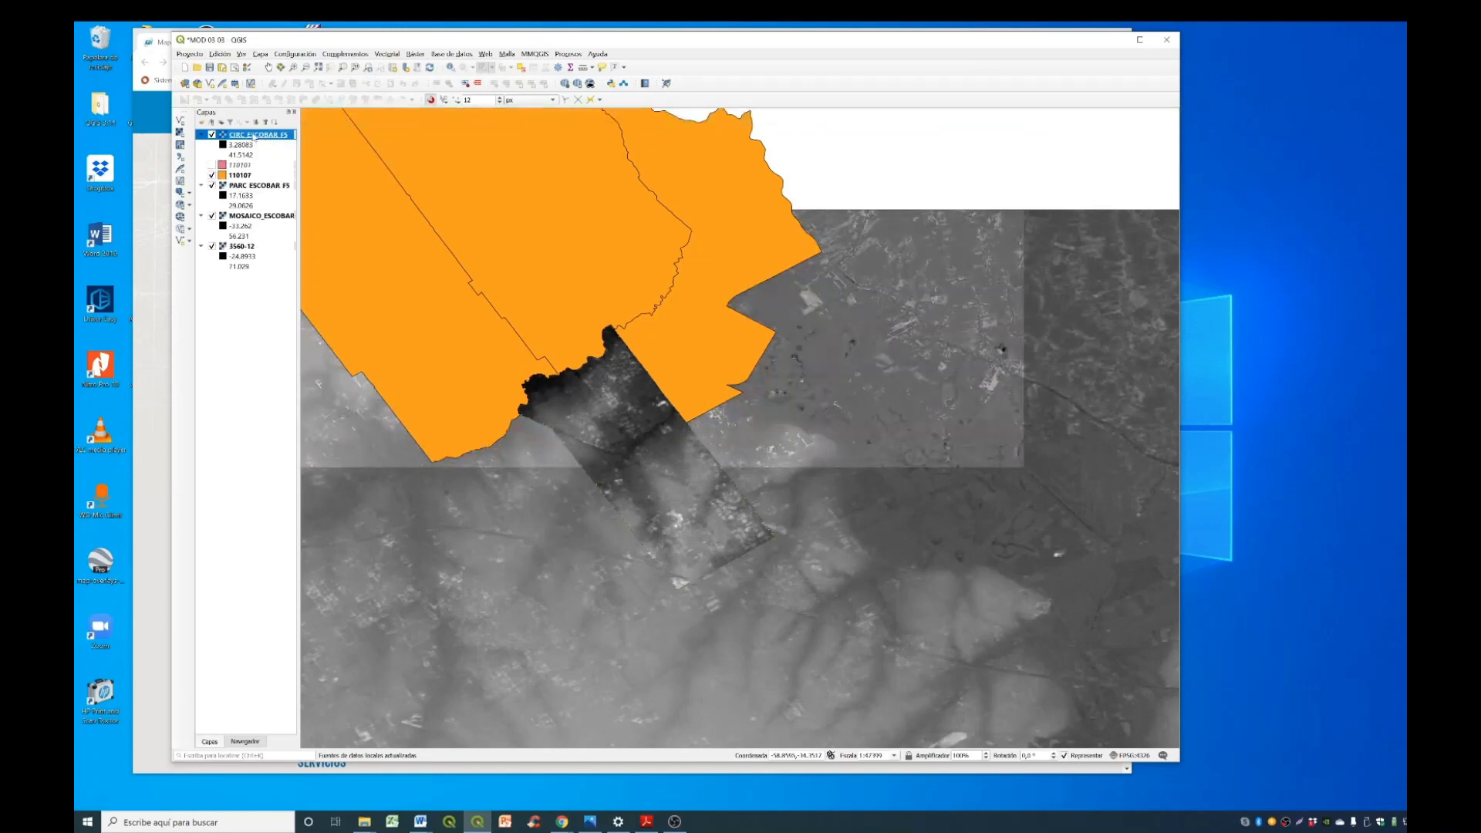
- Hide layer 110107 and move CIRC_ESCOBAR_F5 below 3560-12 in the layer order
left_click(212, 176)
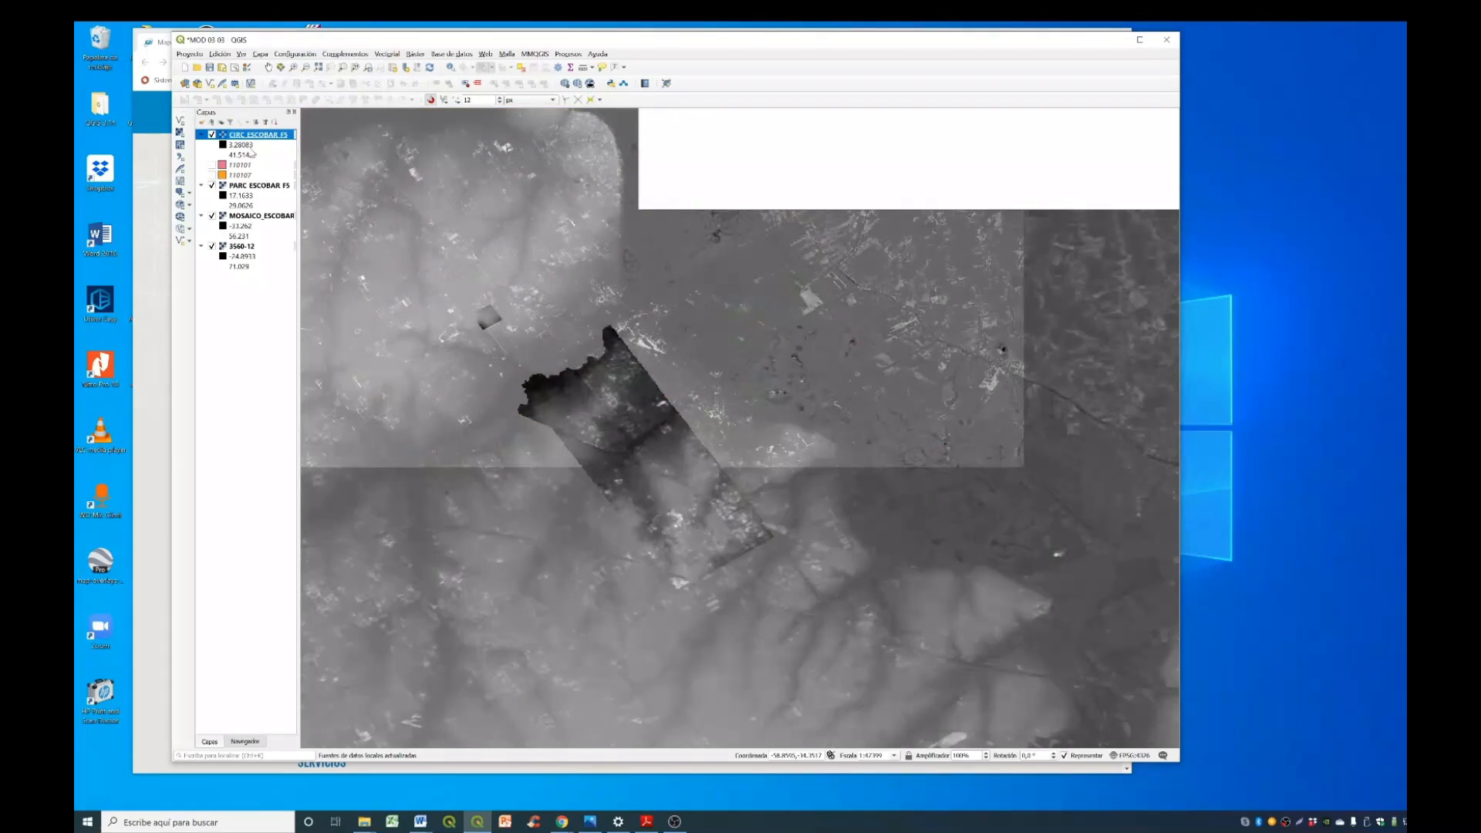
left_click_drag(249, 136, 231, 285)
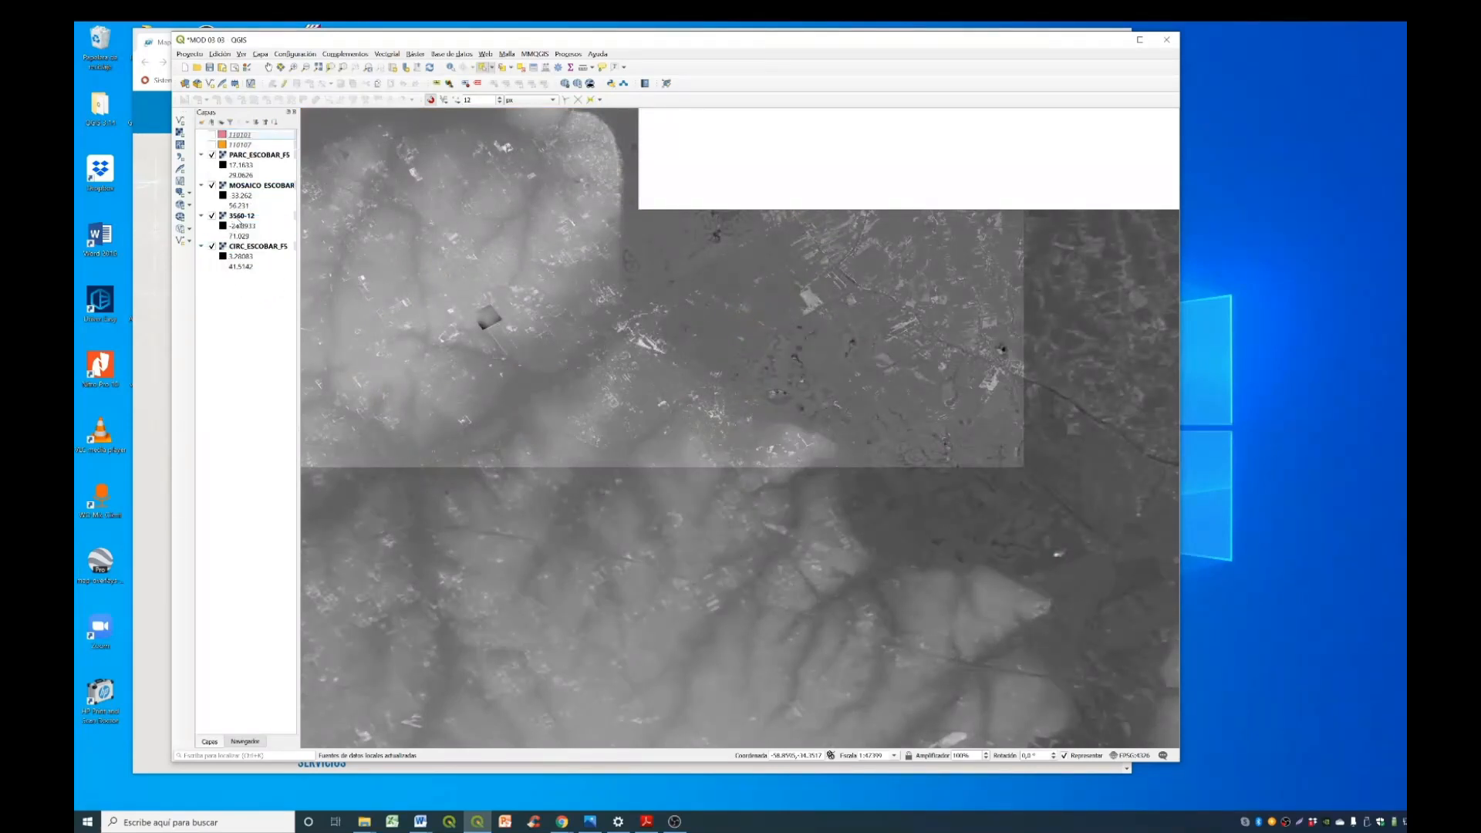
left_click(267, 188)
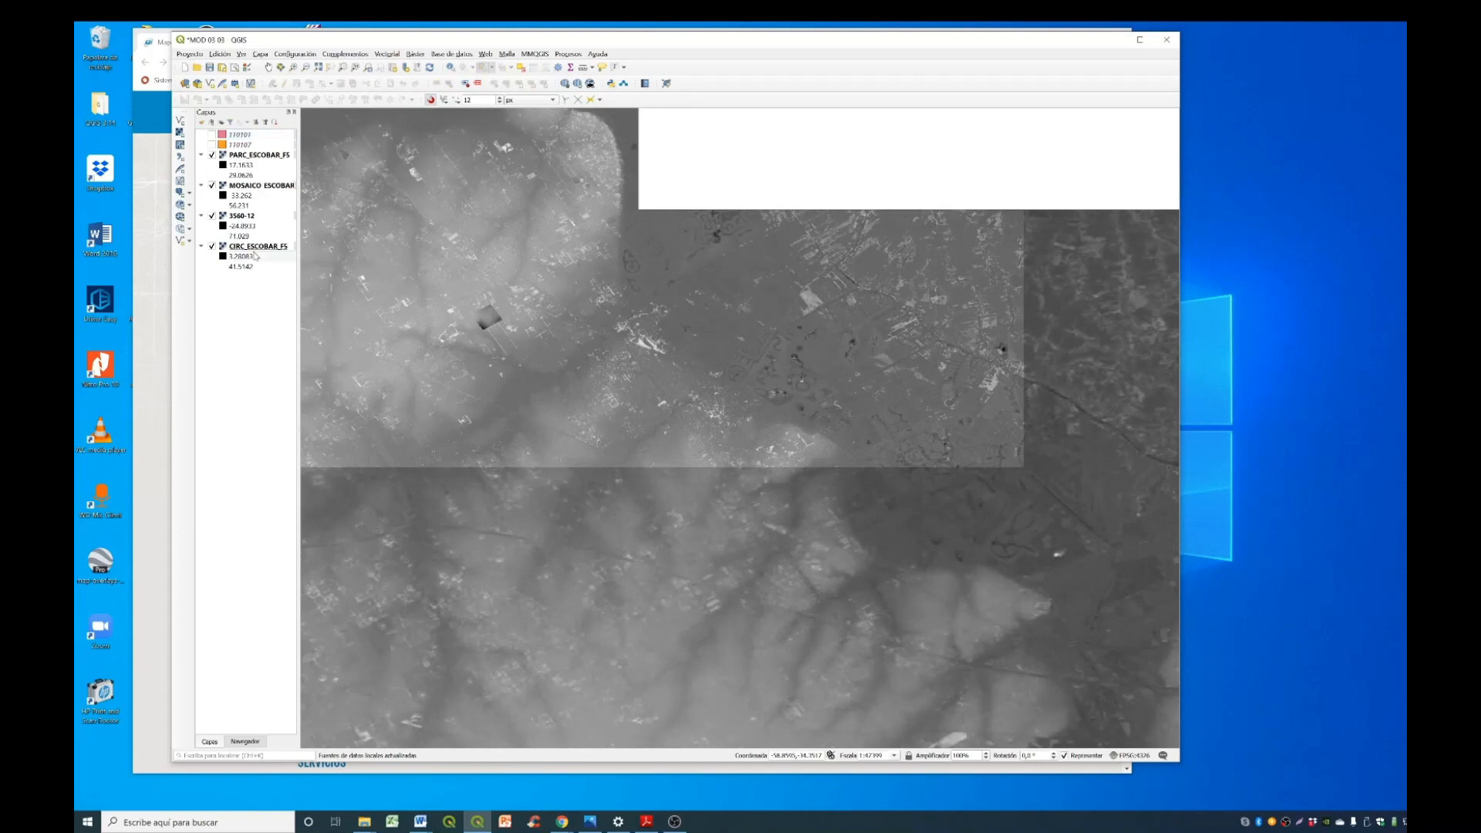
left_click(274, 157)
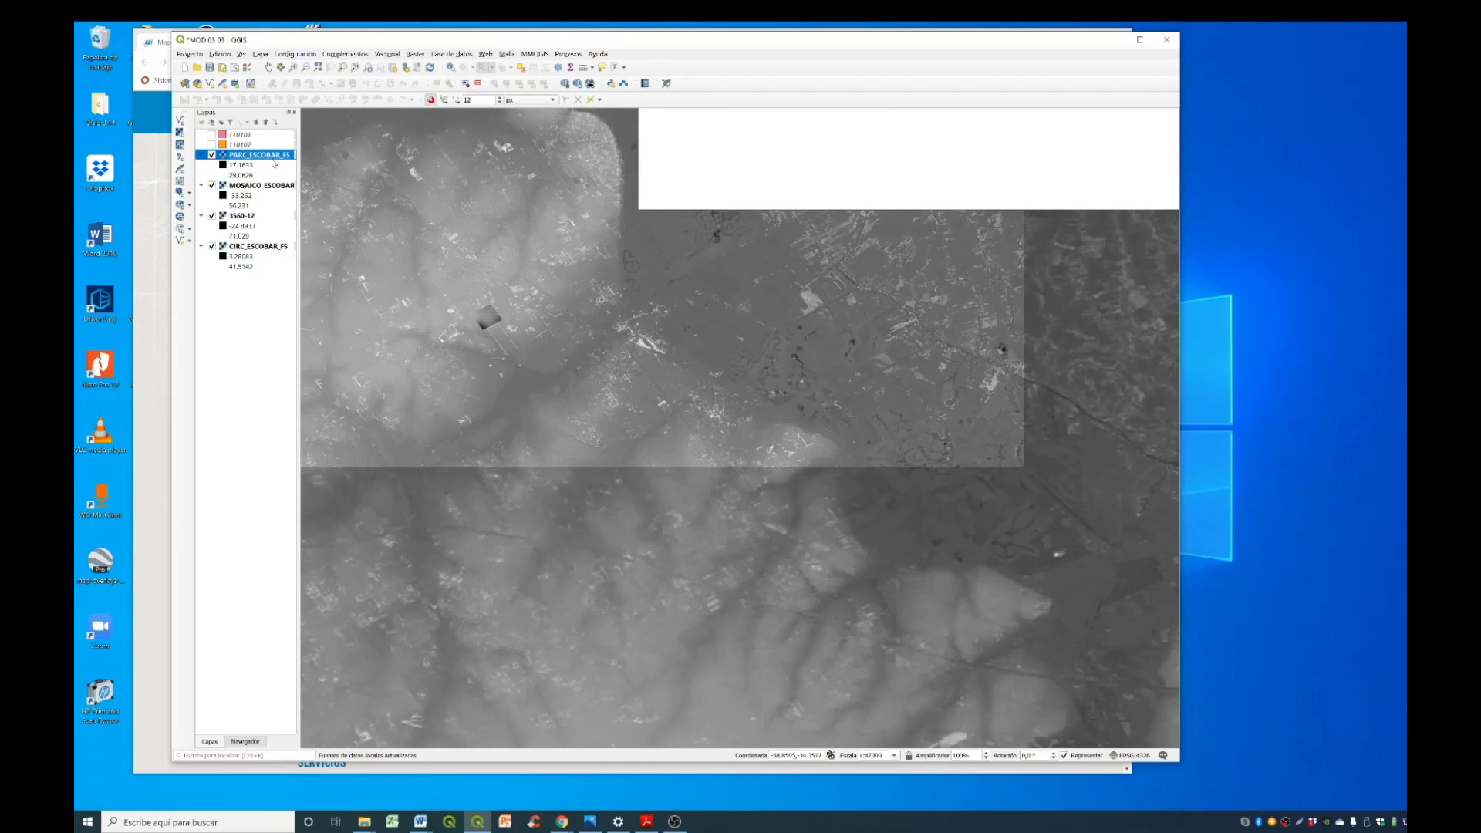
key("Up")
key("Up")
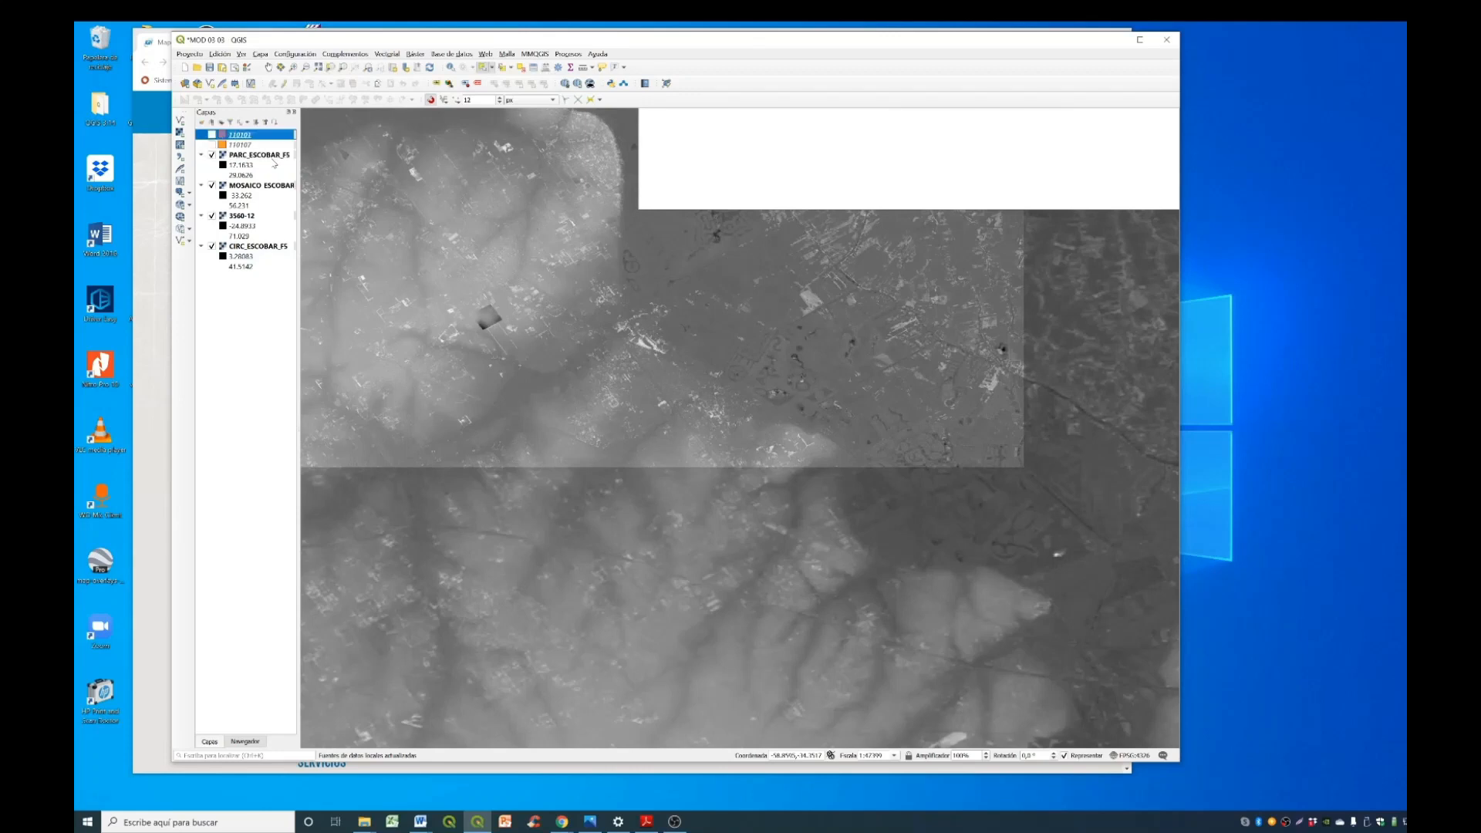
- Remove the 3560-12 raster from the project
left_click(261, 219)
left_click(274, 123)
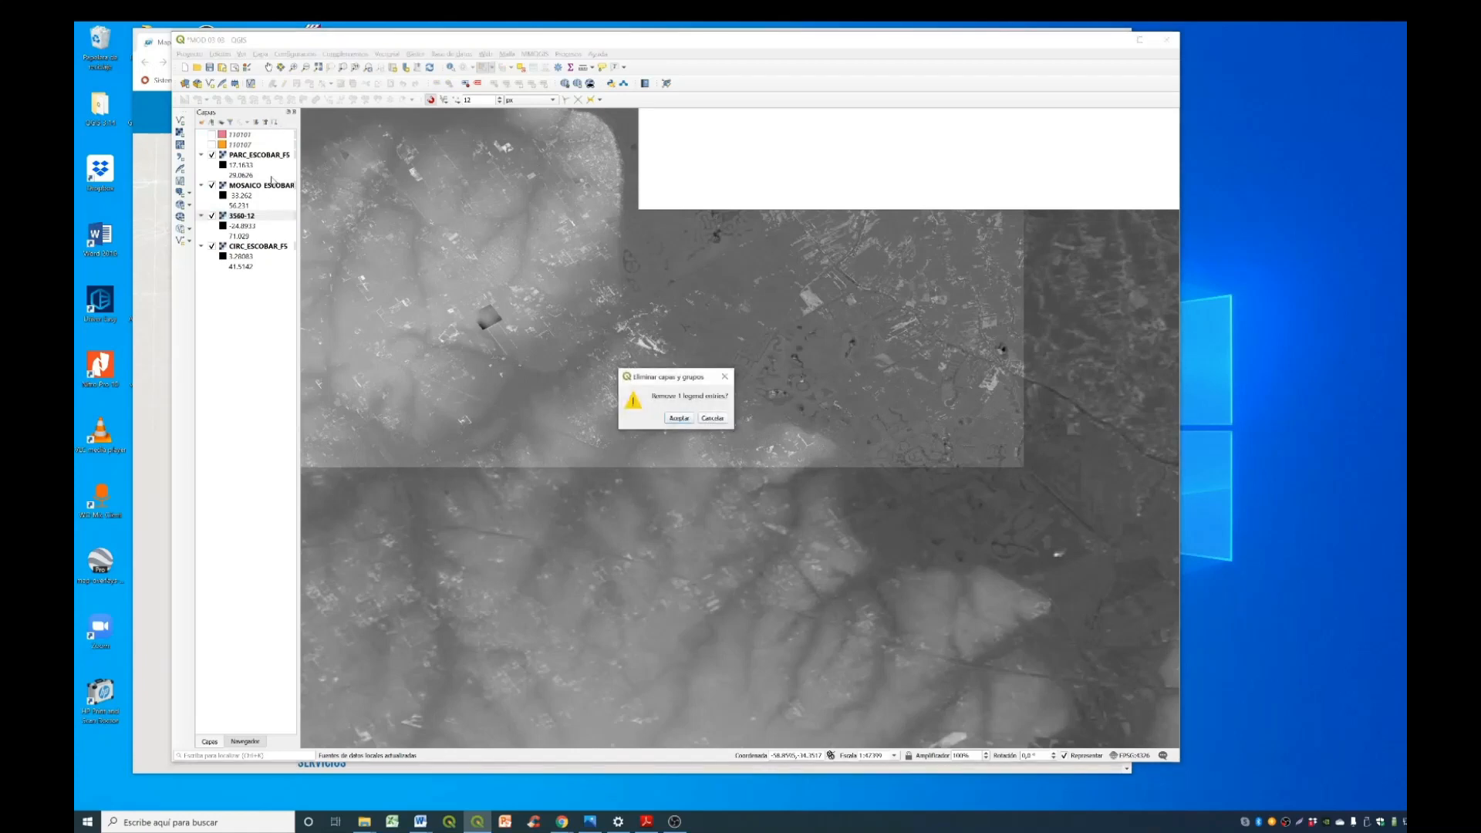
left_click(678, 419)
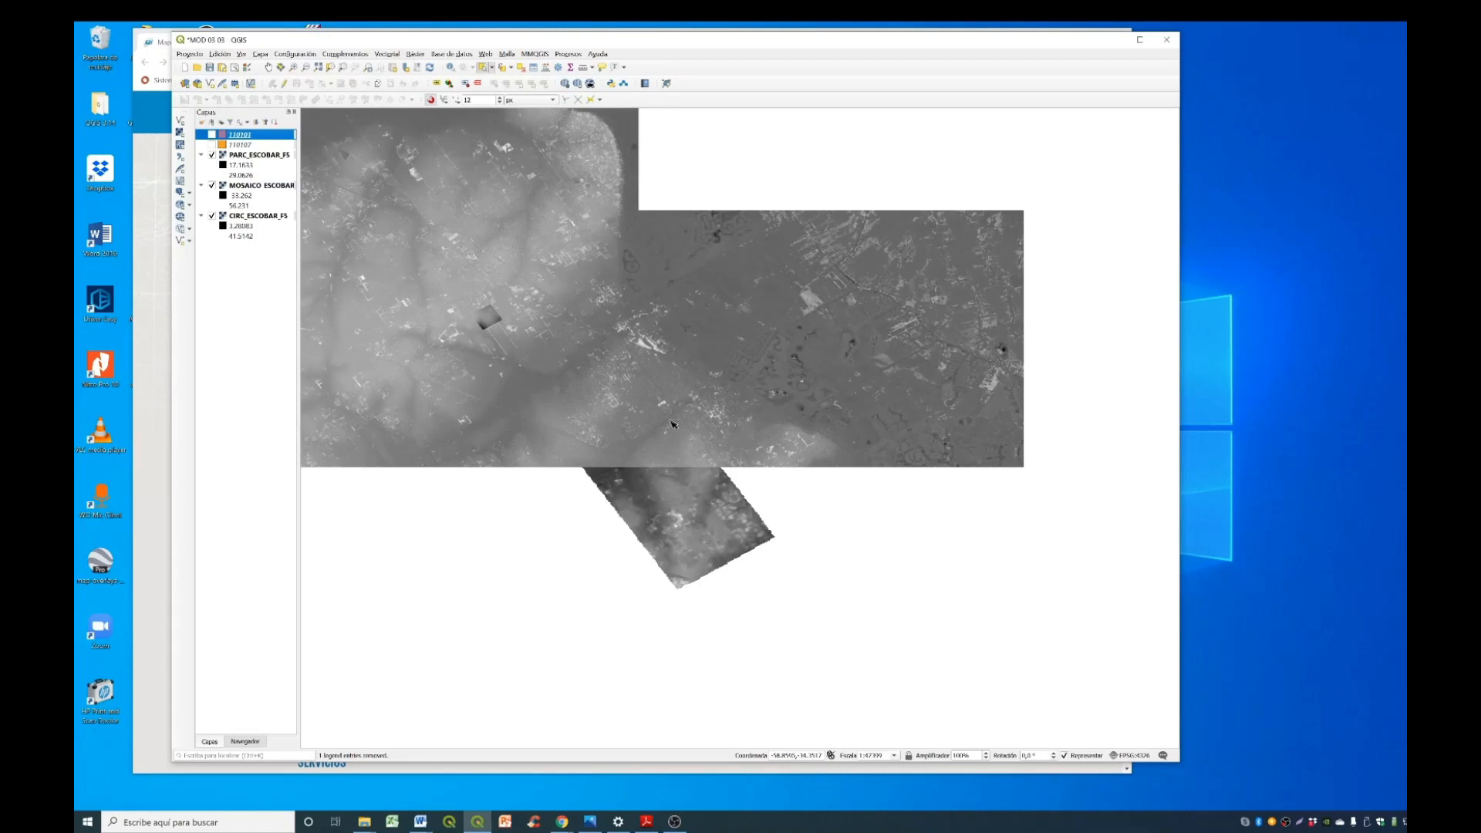
- Start the Fill Nodata raster analysis with MOSAICO_ESCOBAR as the input layer
scroll(675, 429, "down", 2)
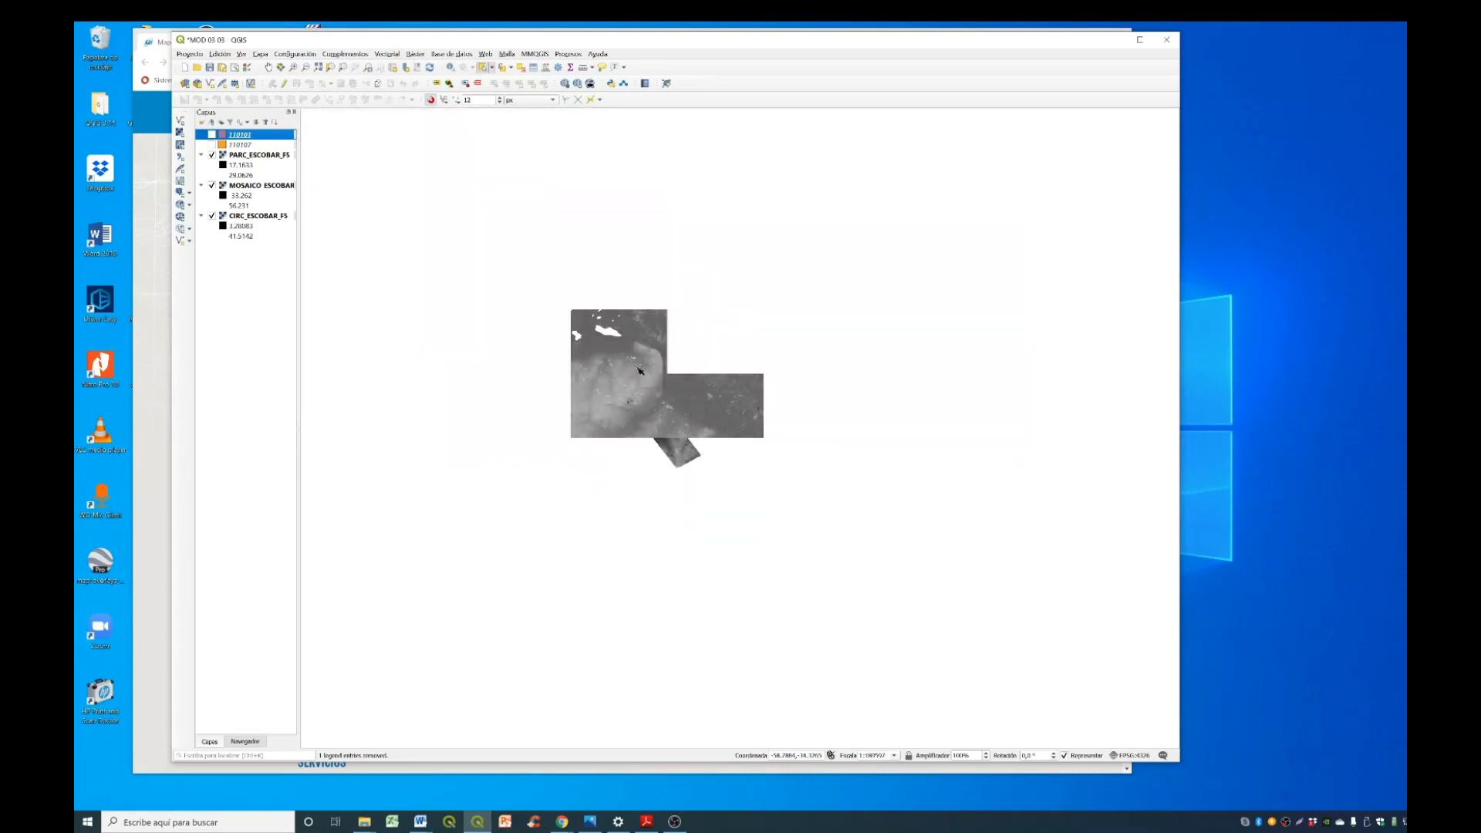
scroll(638, 370, "up", 1)
scroll(533, 223, "up", 1)
scroll(587, 278, "up", 1)
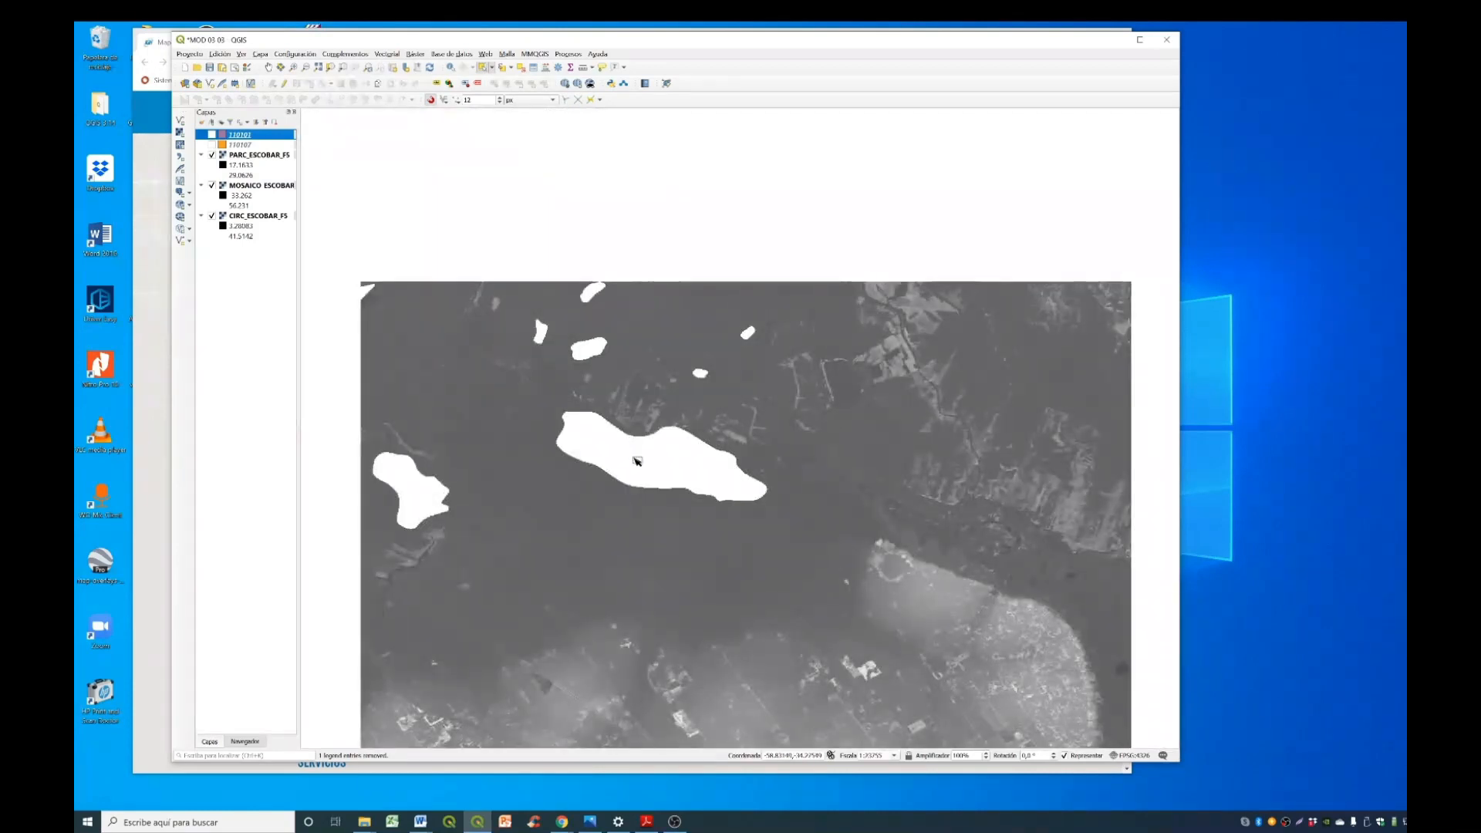
scroll(845, 315, "down", 2)
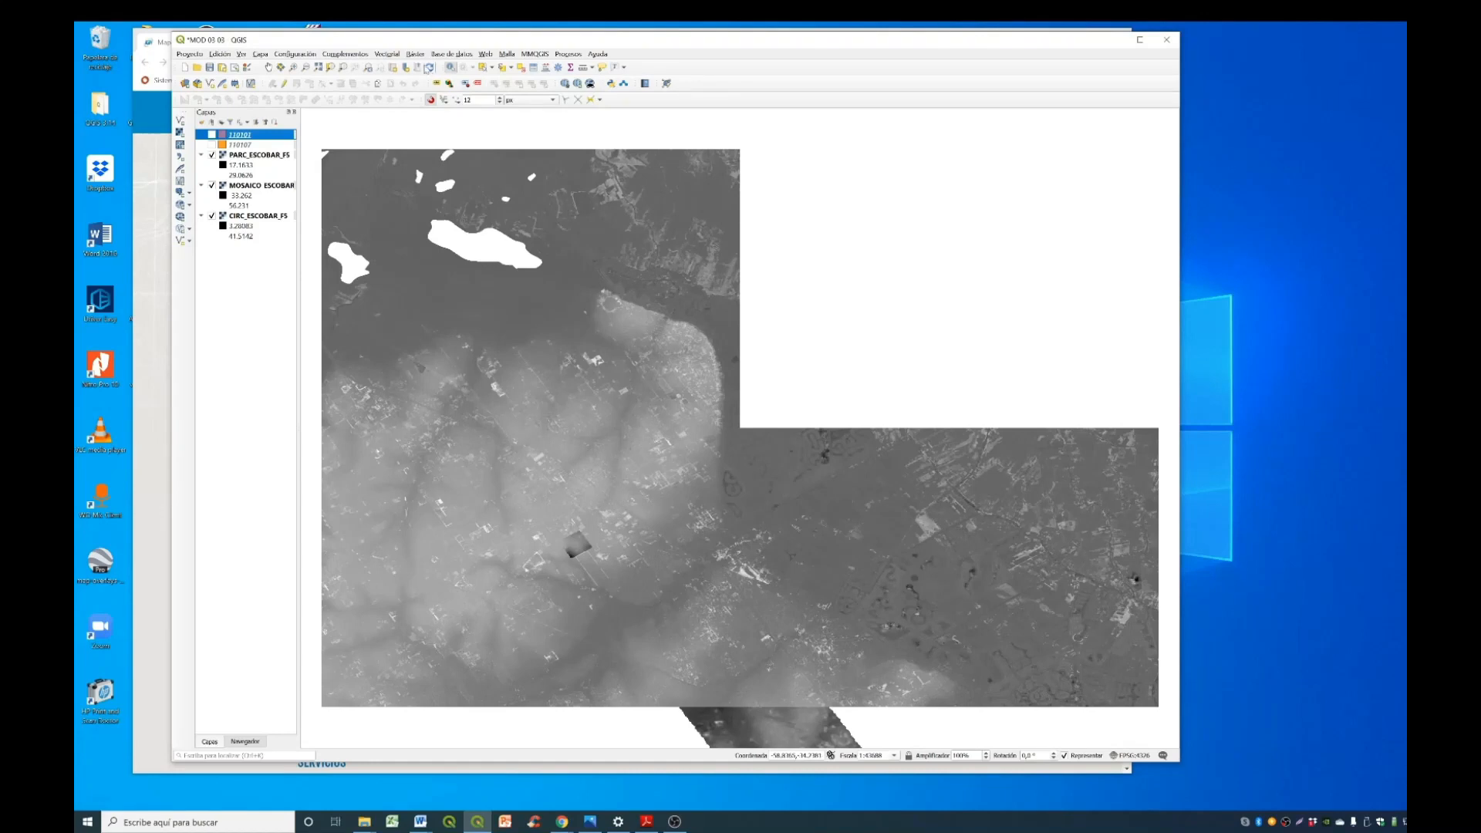
left_click(416, 54)
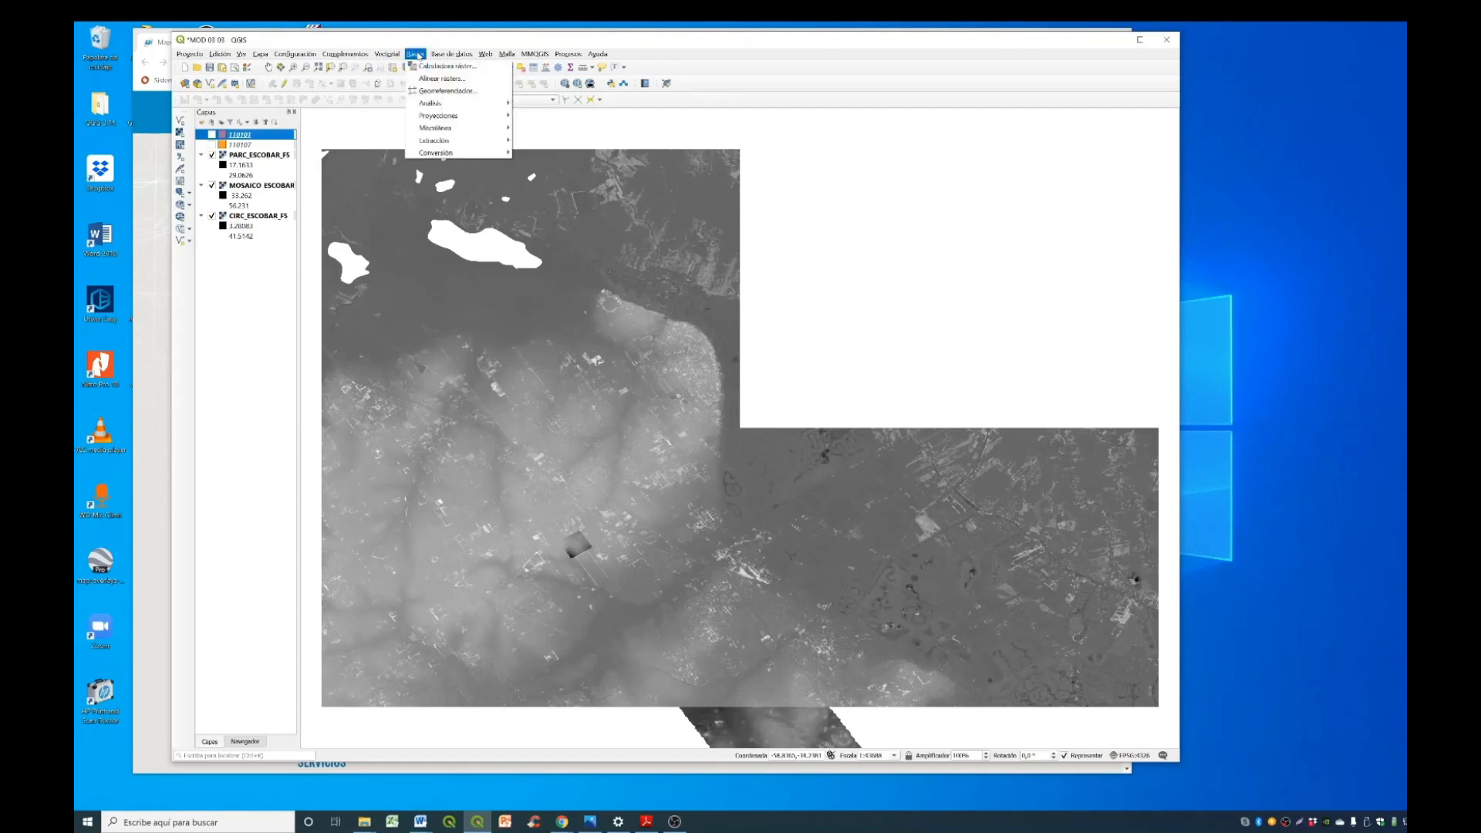
mouse_move(441, 103)
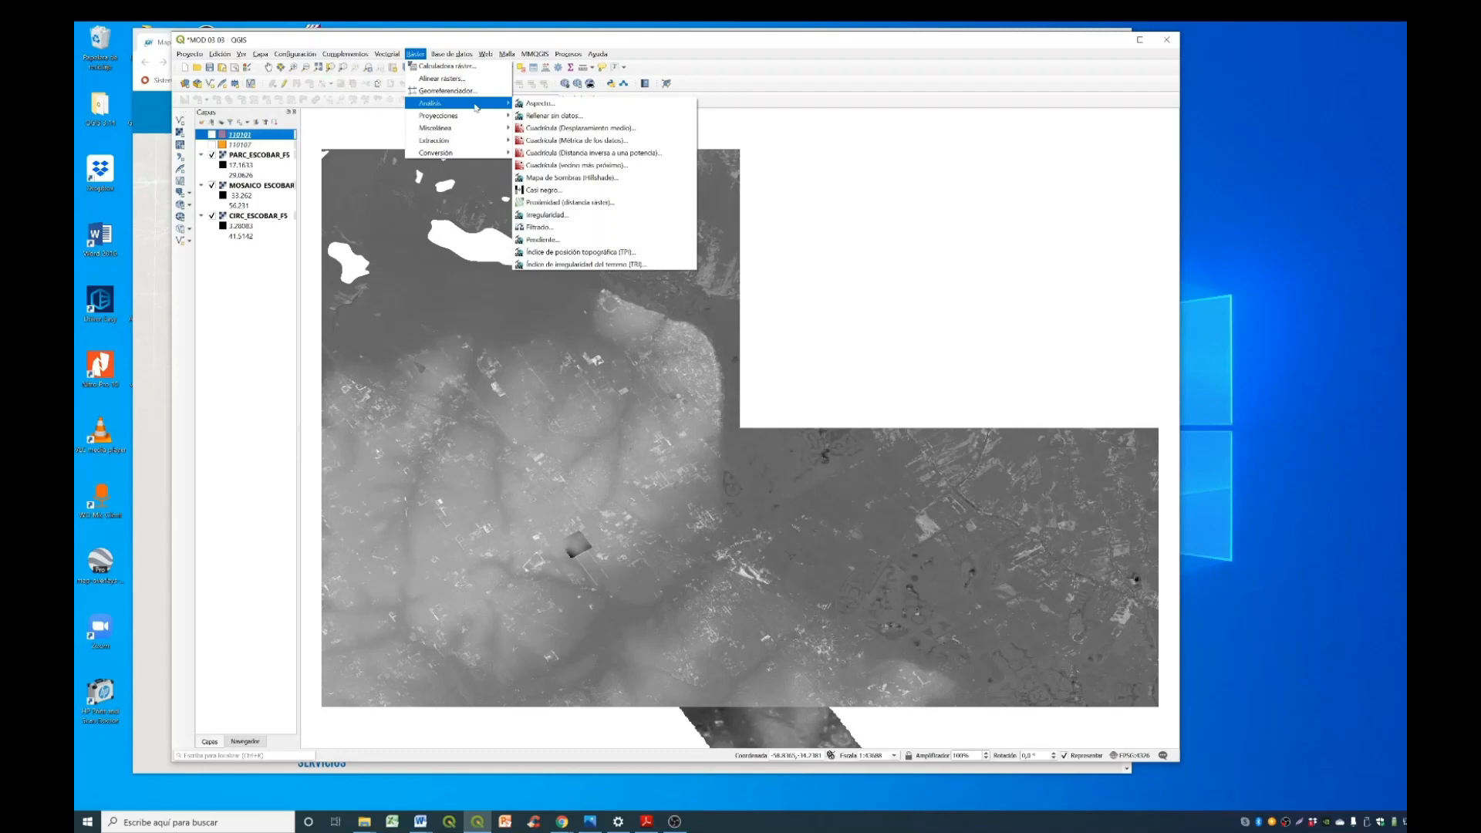
left_click(549, 116)
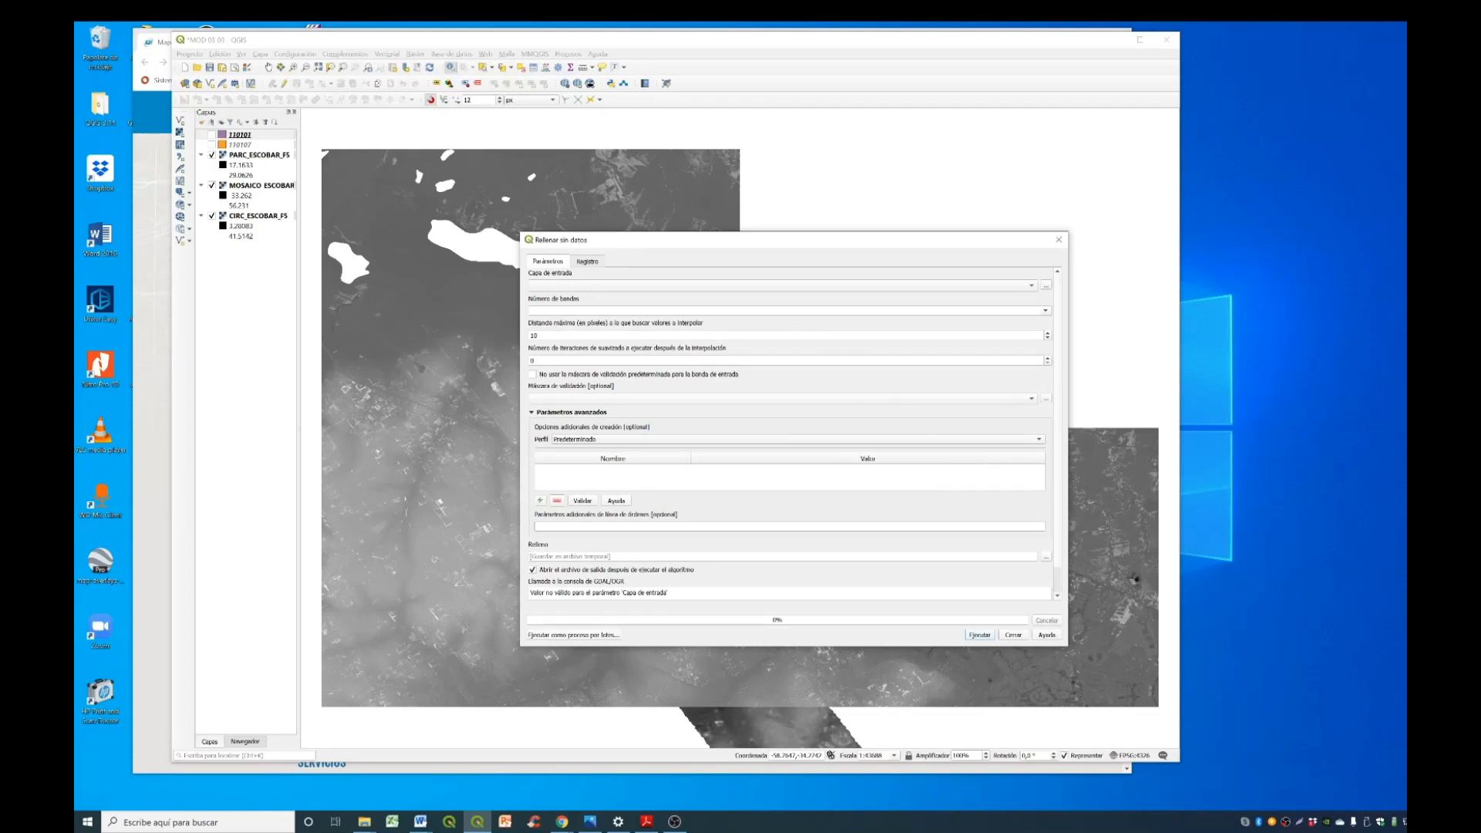
left_click(786, 289)
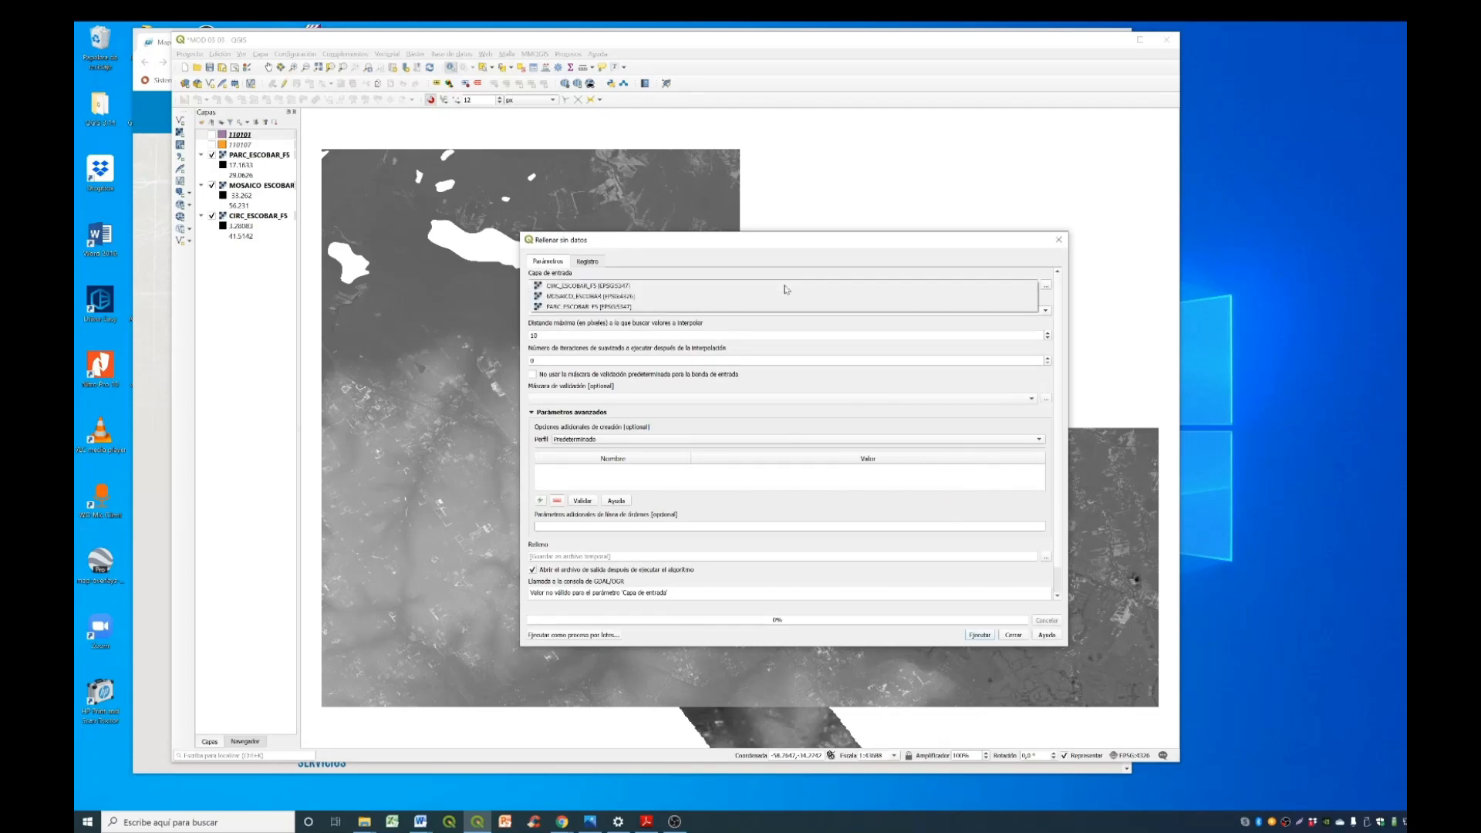
left_click(722, 296)
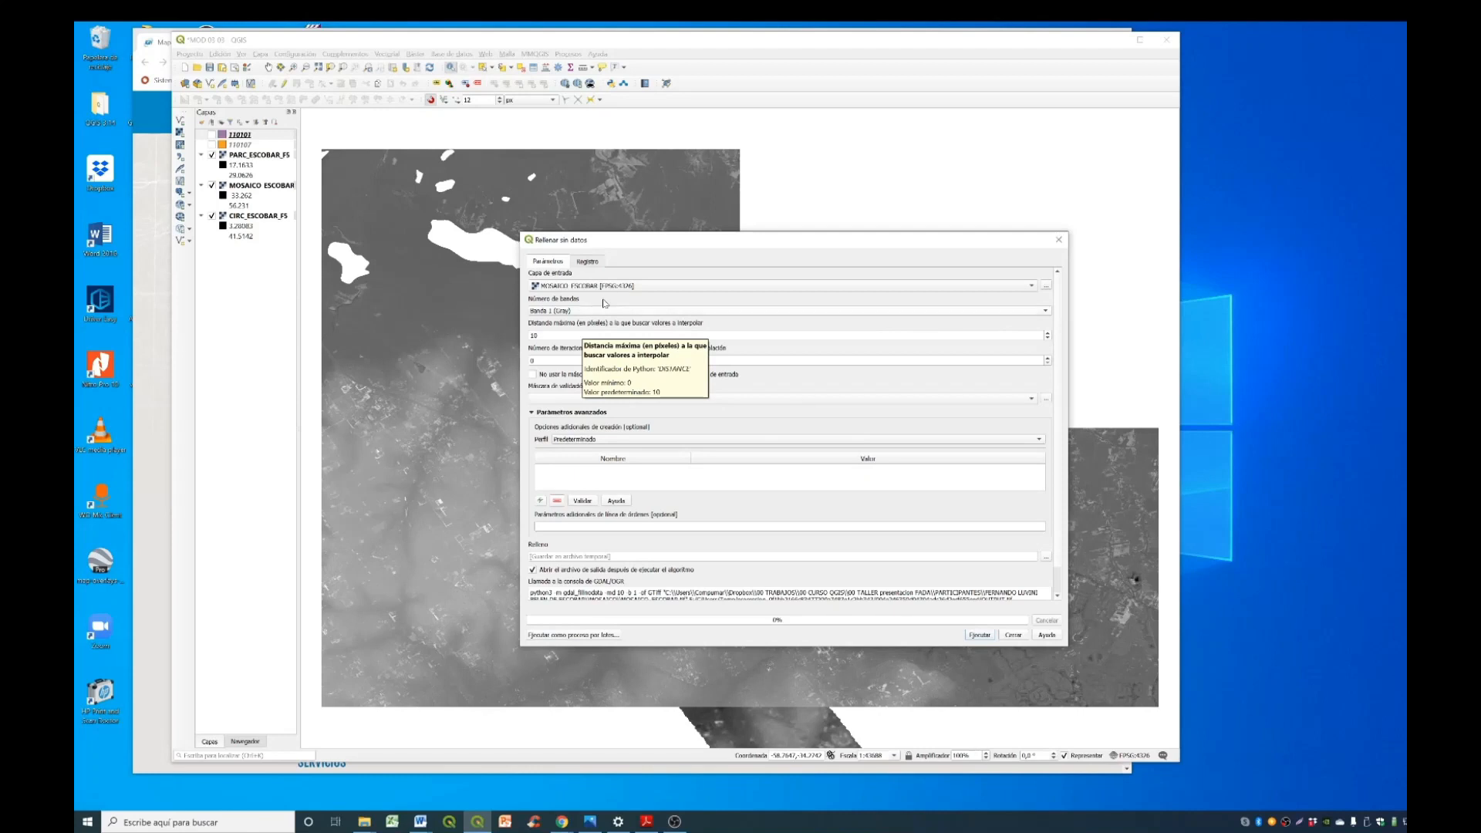
- Set the maximum interpolation search distance to 150 pixels, run the nodata filling to a temporary file and close the tool
left_click_drag(681, 240, 772, 196)
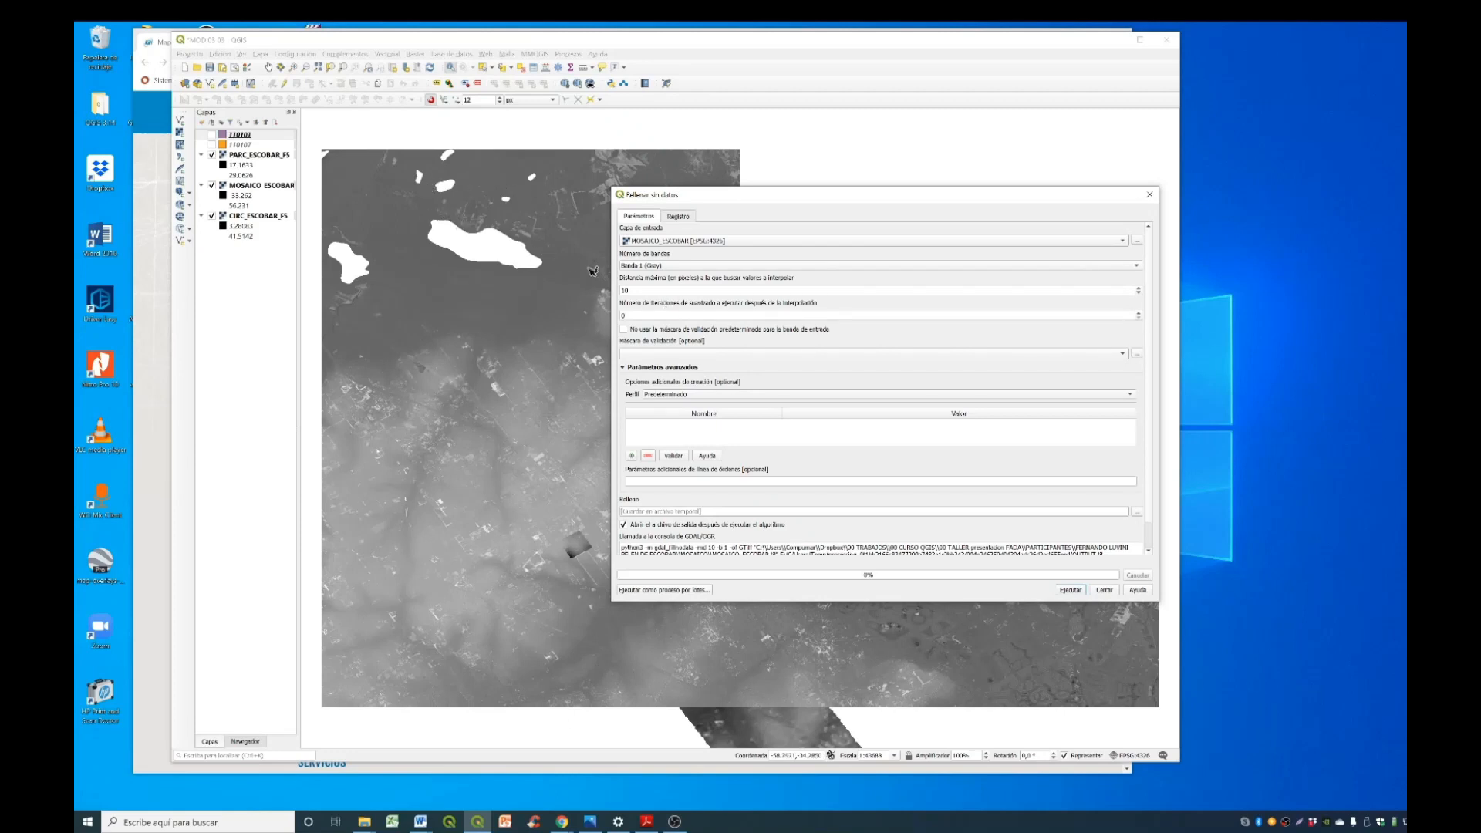
left_click(625, 290)
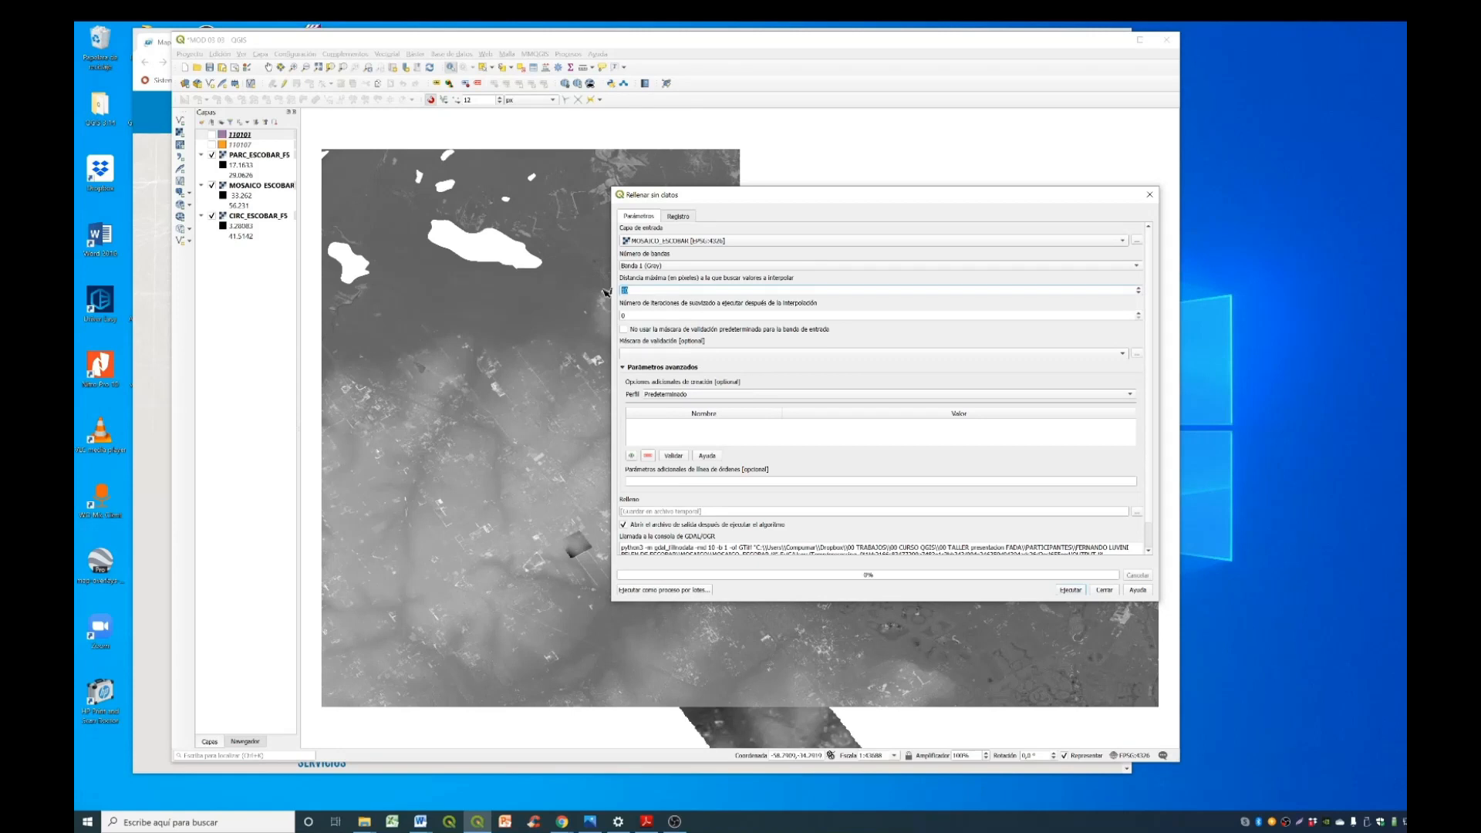
key("BackSpace")
type("50")
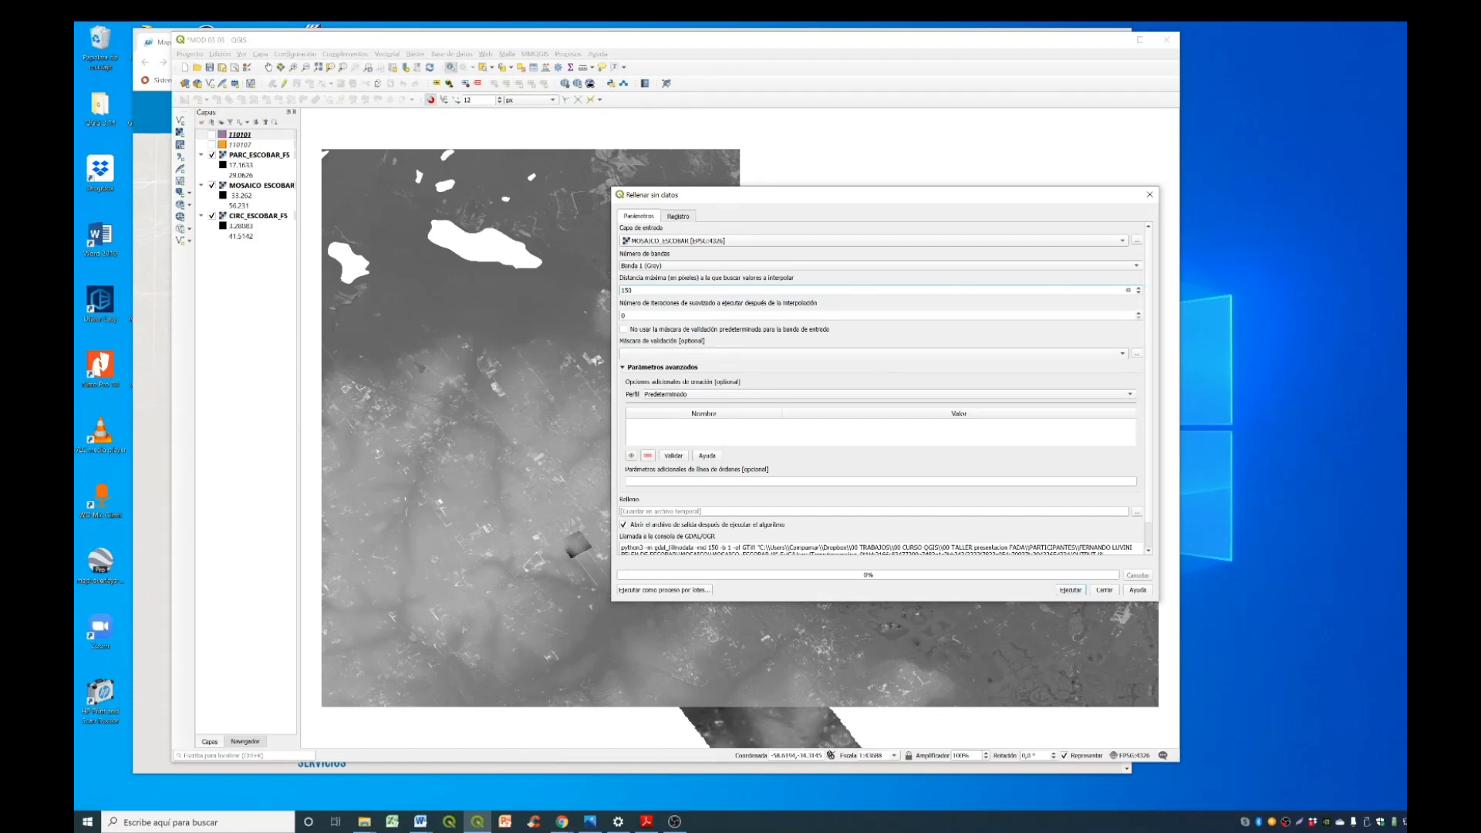
left_click(1070, 589)
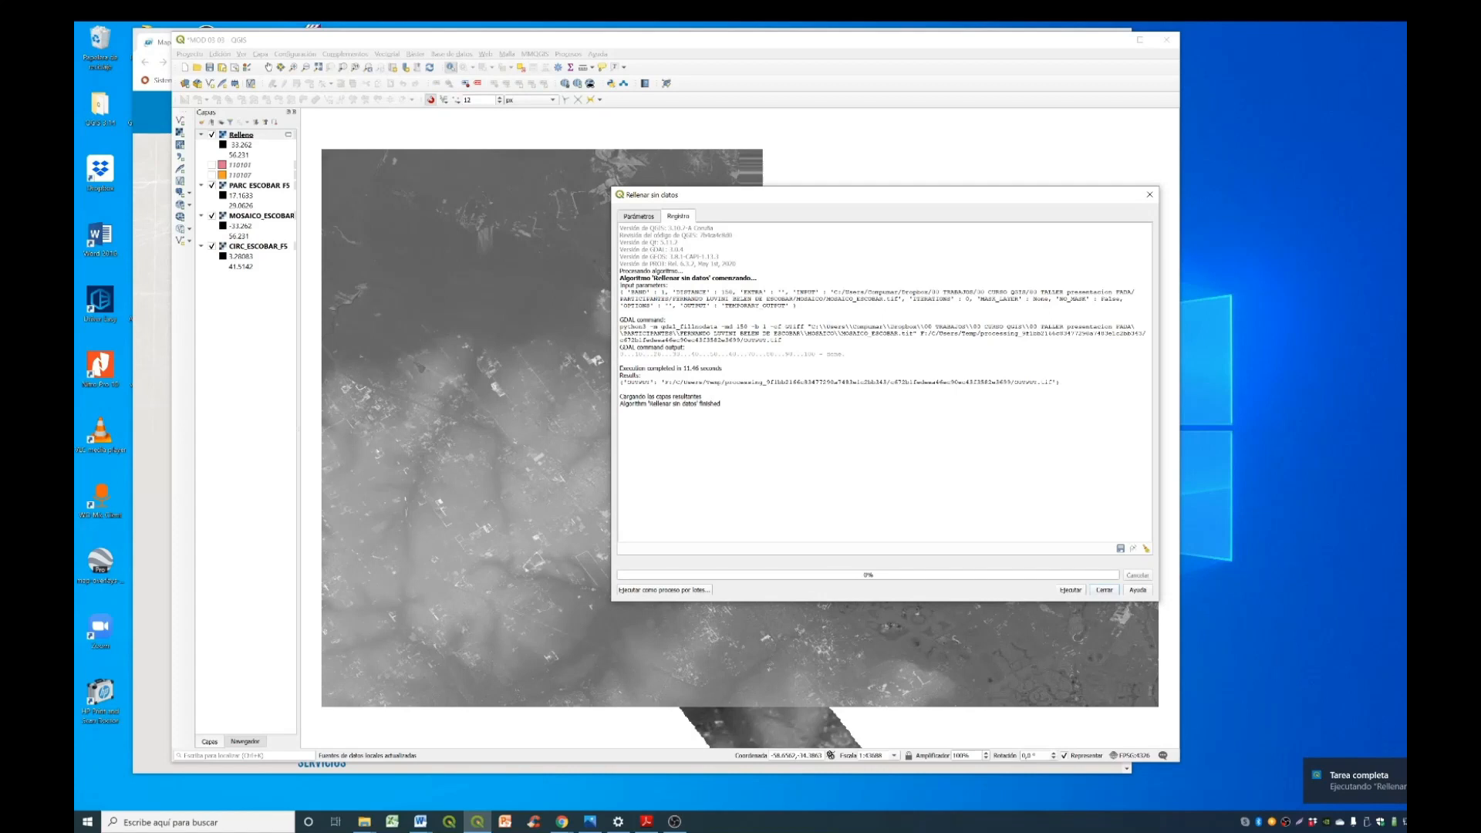
left_click(1105, 590)
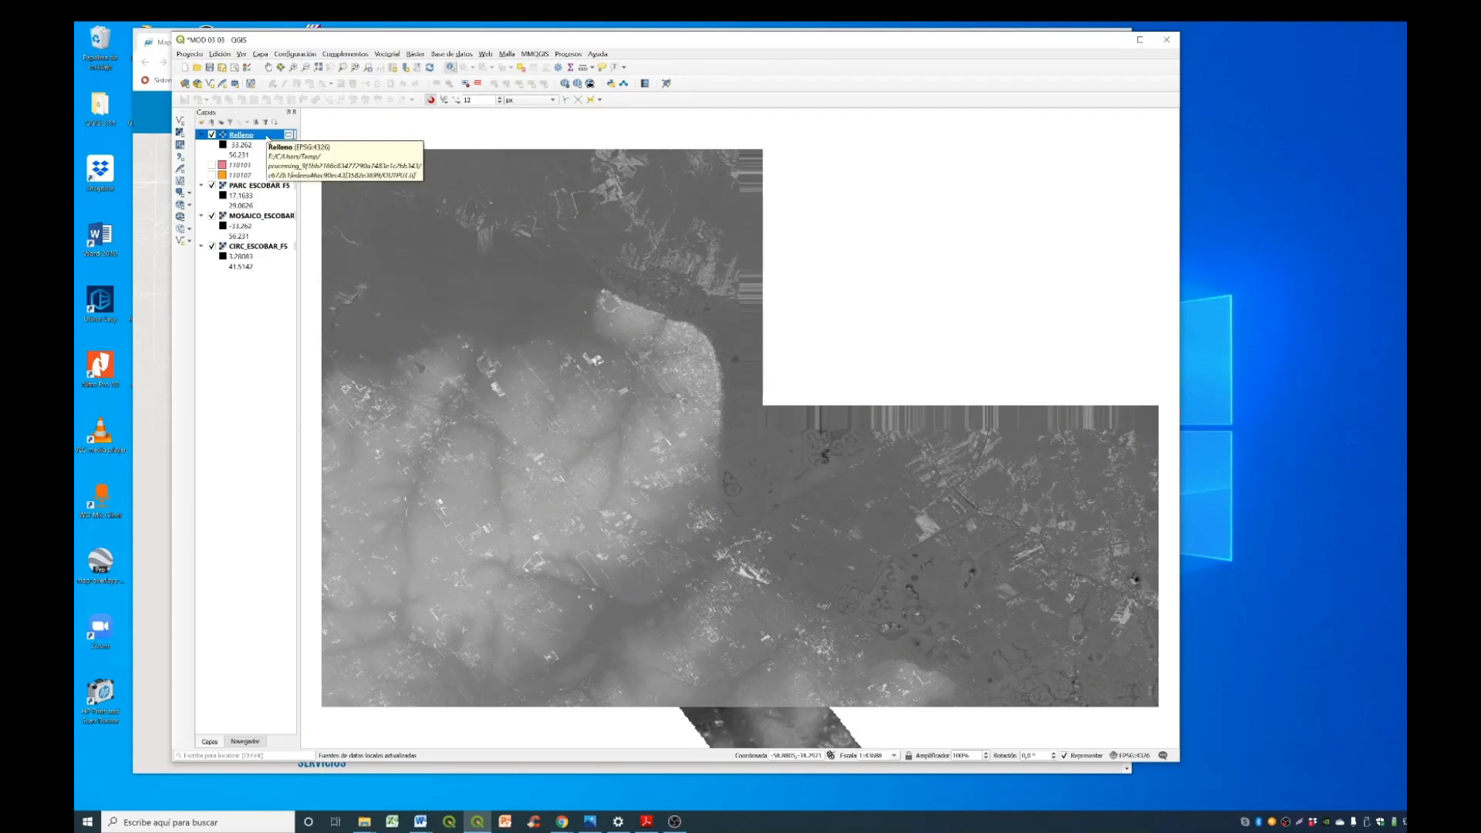
- Hide the filled raster Relleno and identify MOSAICO_ESCOBAR's values just outside and inside the large nodata gap
scroll(402, 269, "up", 1)
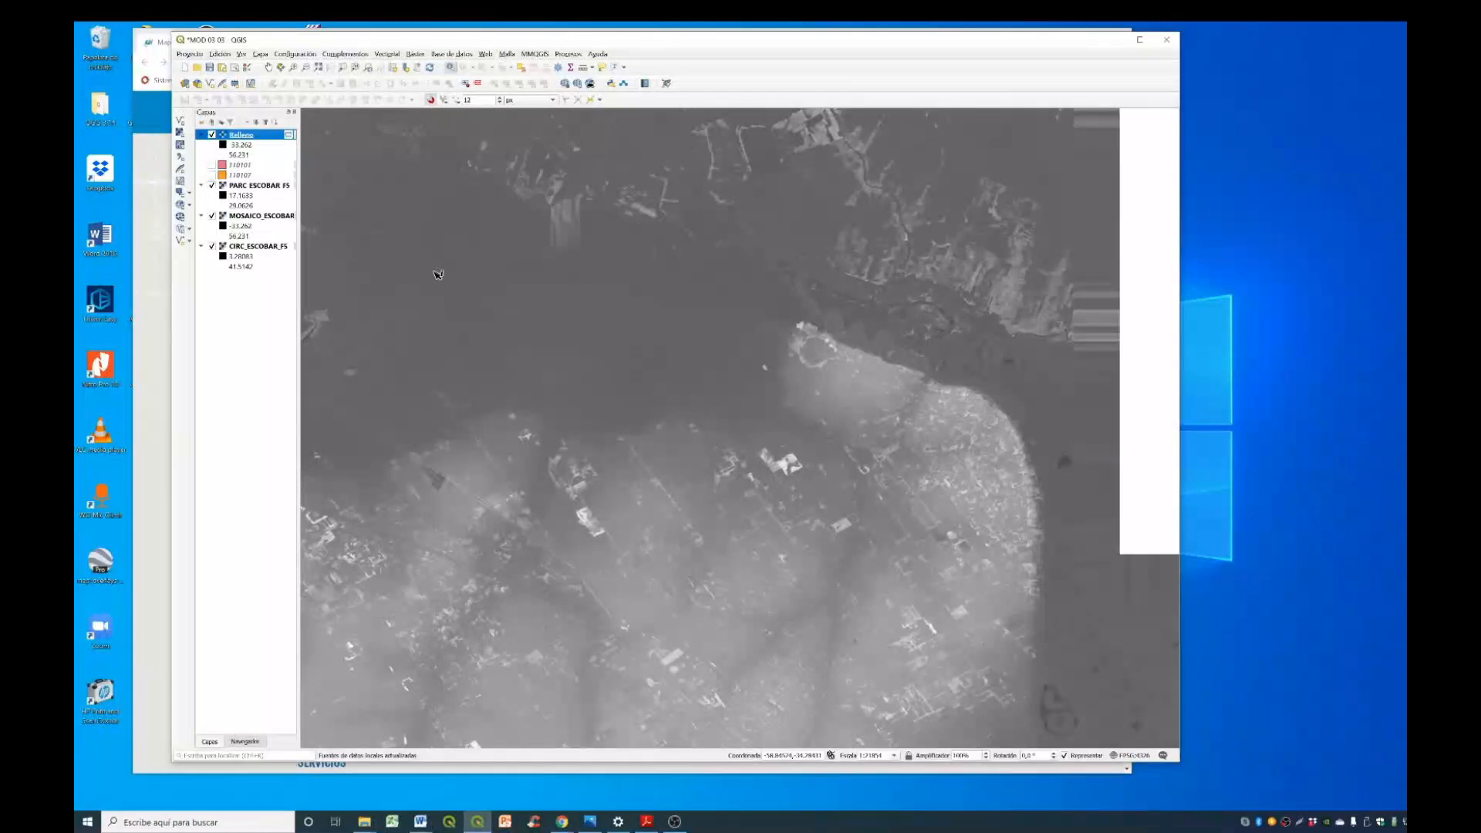
scroll(463, 285, "up", 1)
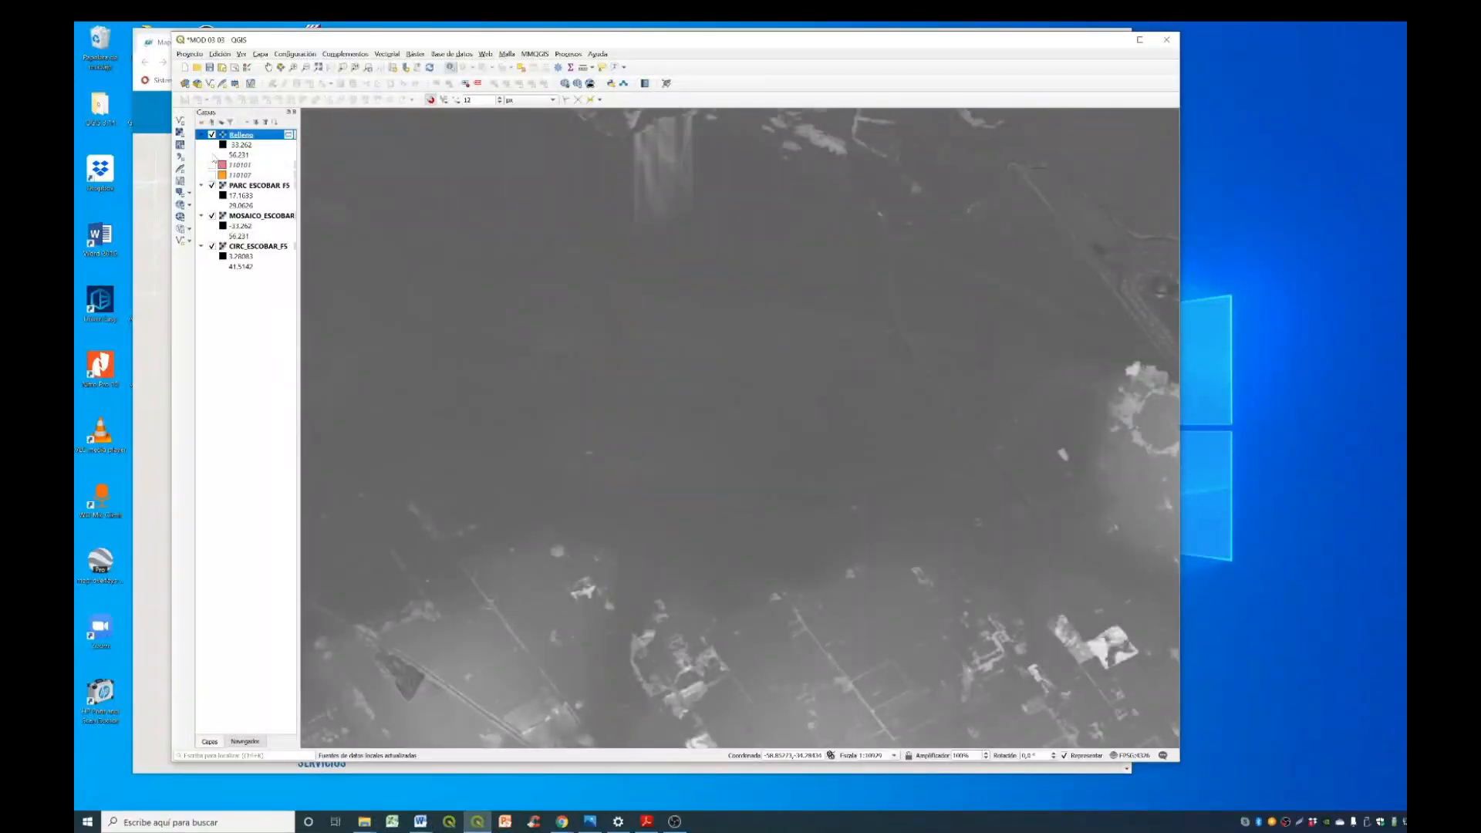
left_click(213, 136)
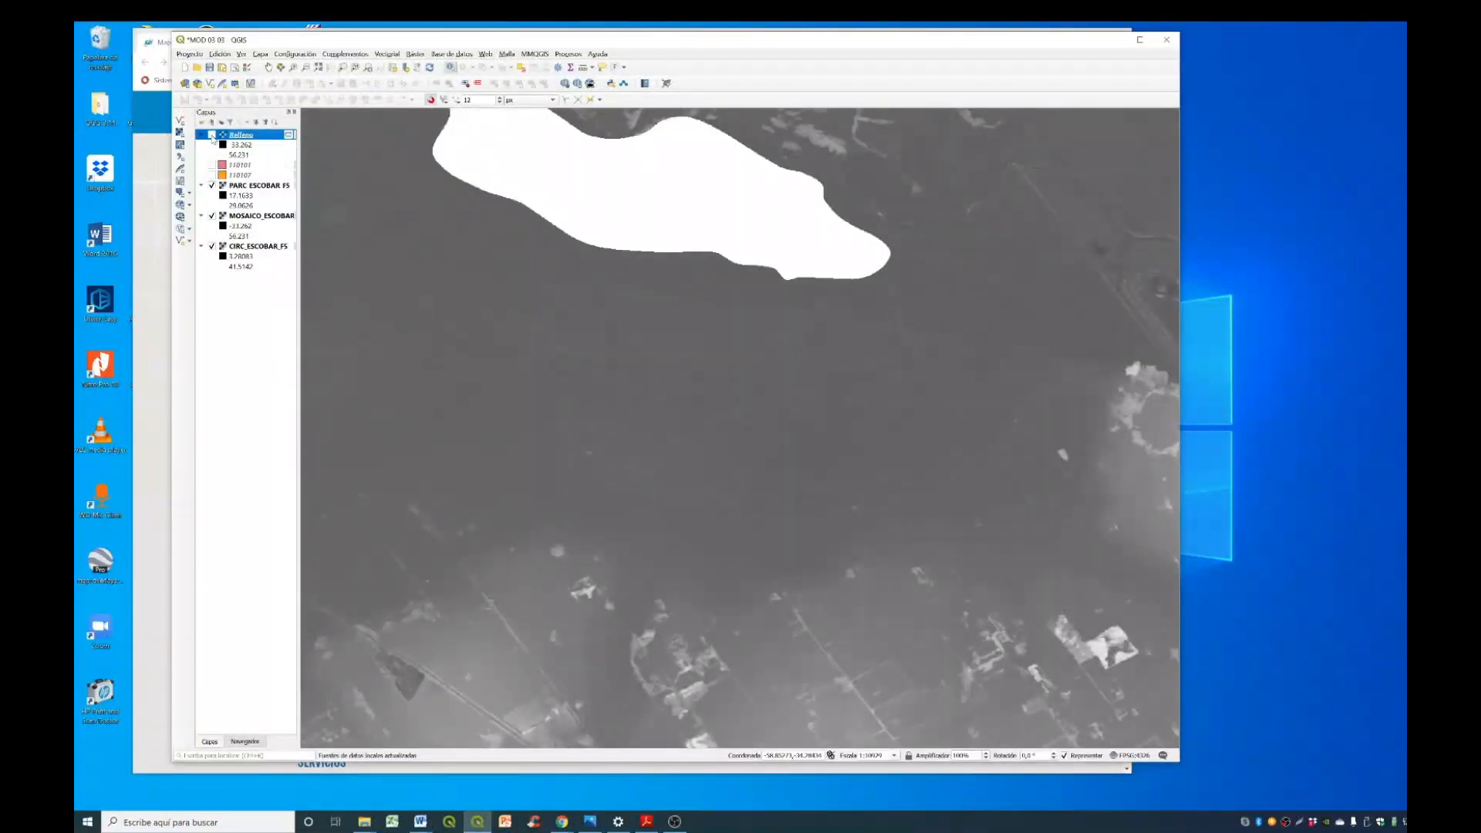
left_click(260, 217)
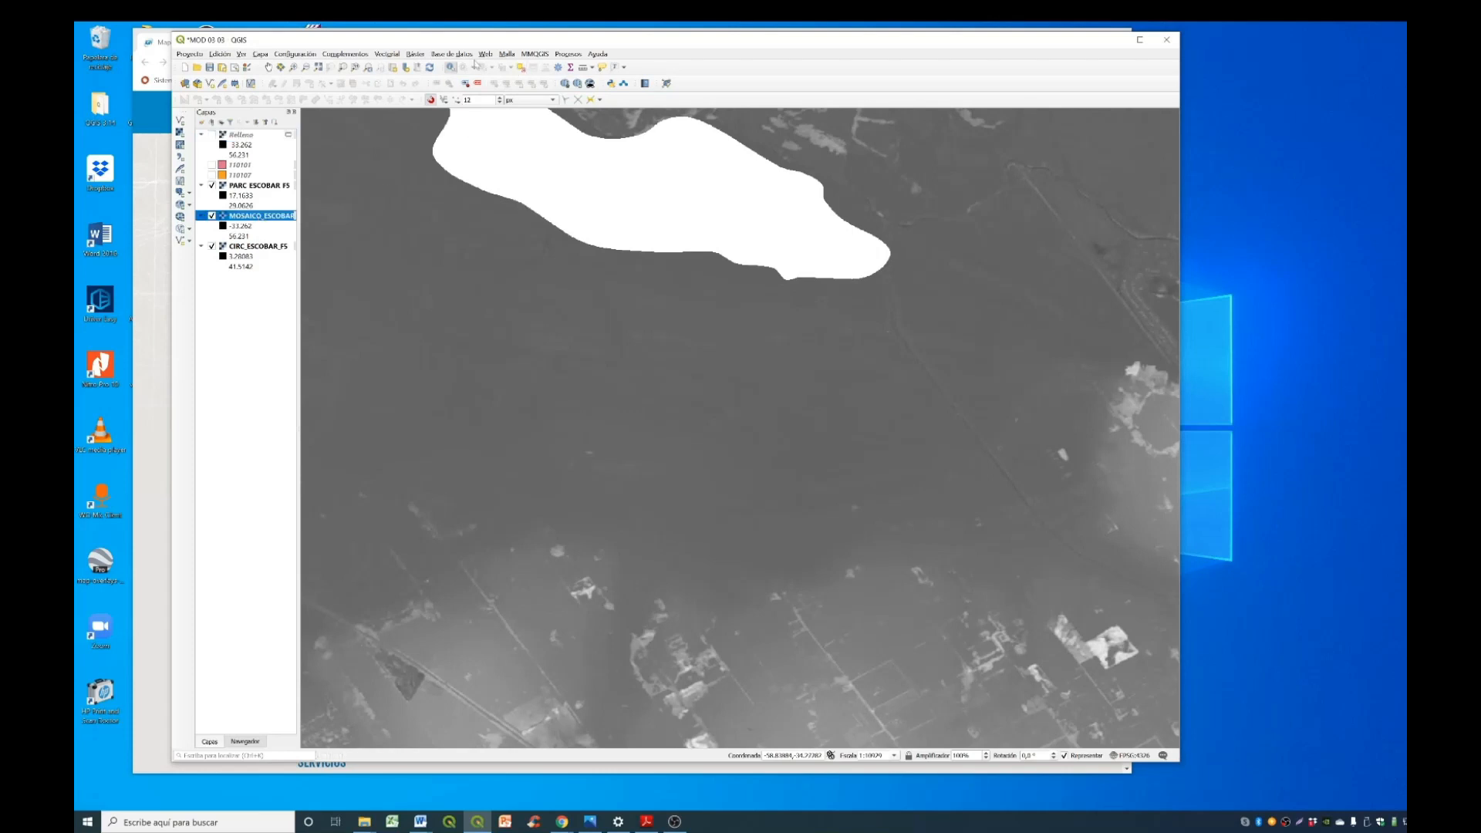
left_click(699, 270)
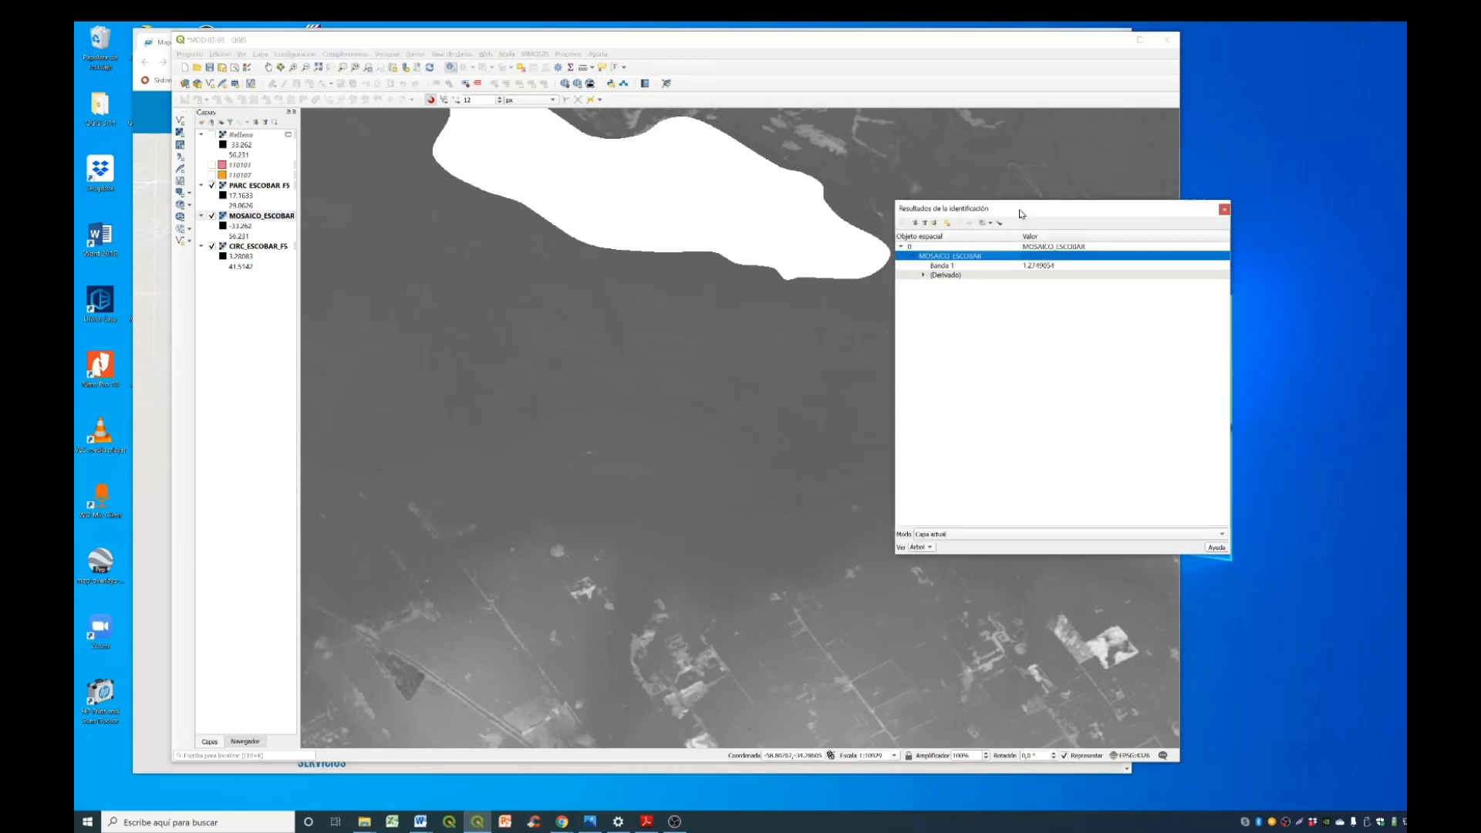
left_click(685, 246)
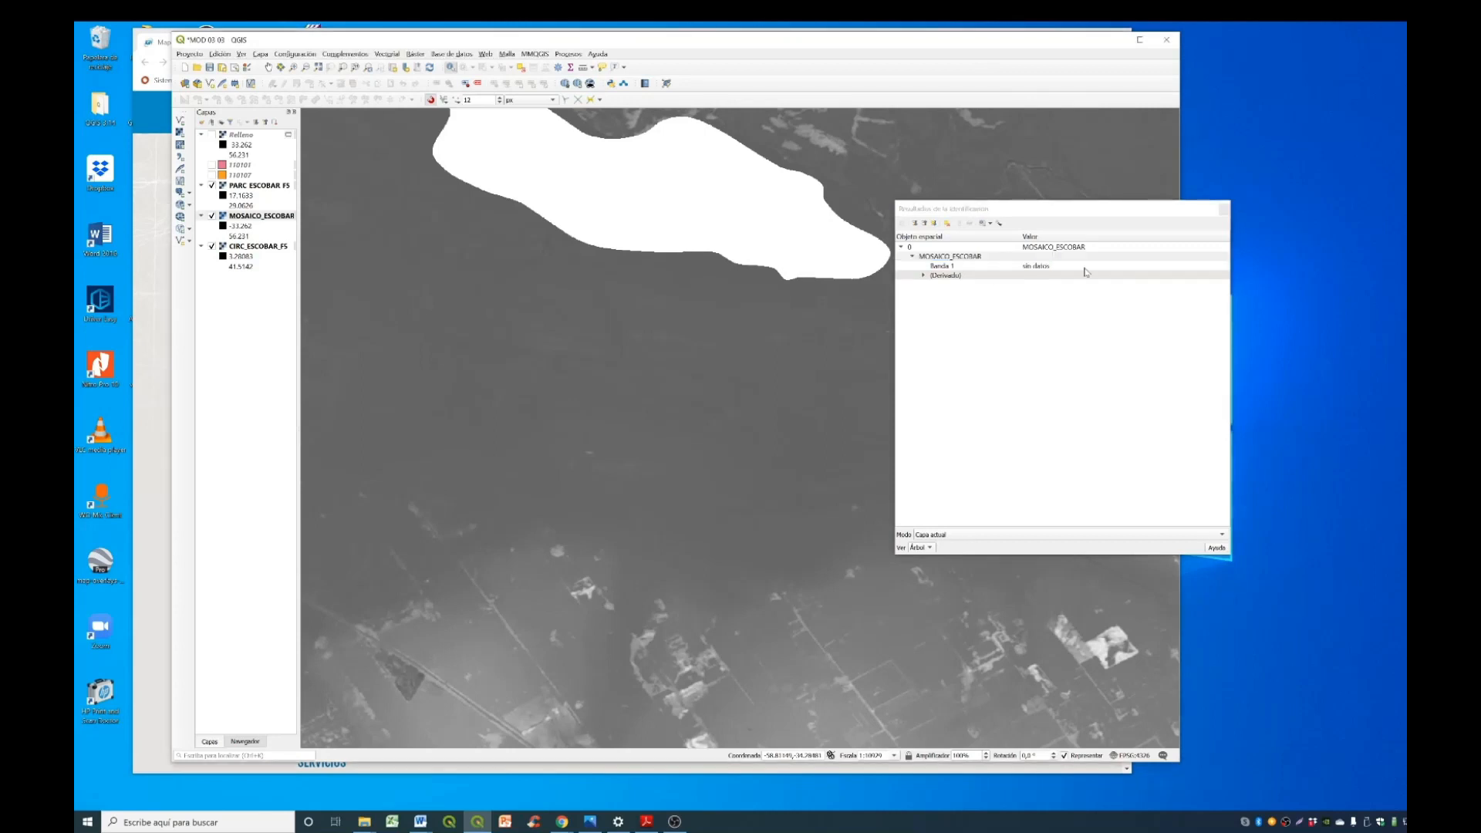
- Show Relleno again and identify its elevation values at several points across the filled gap
left_click(245, 137)
left_click(212, 134)
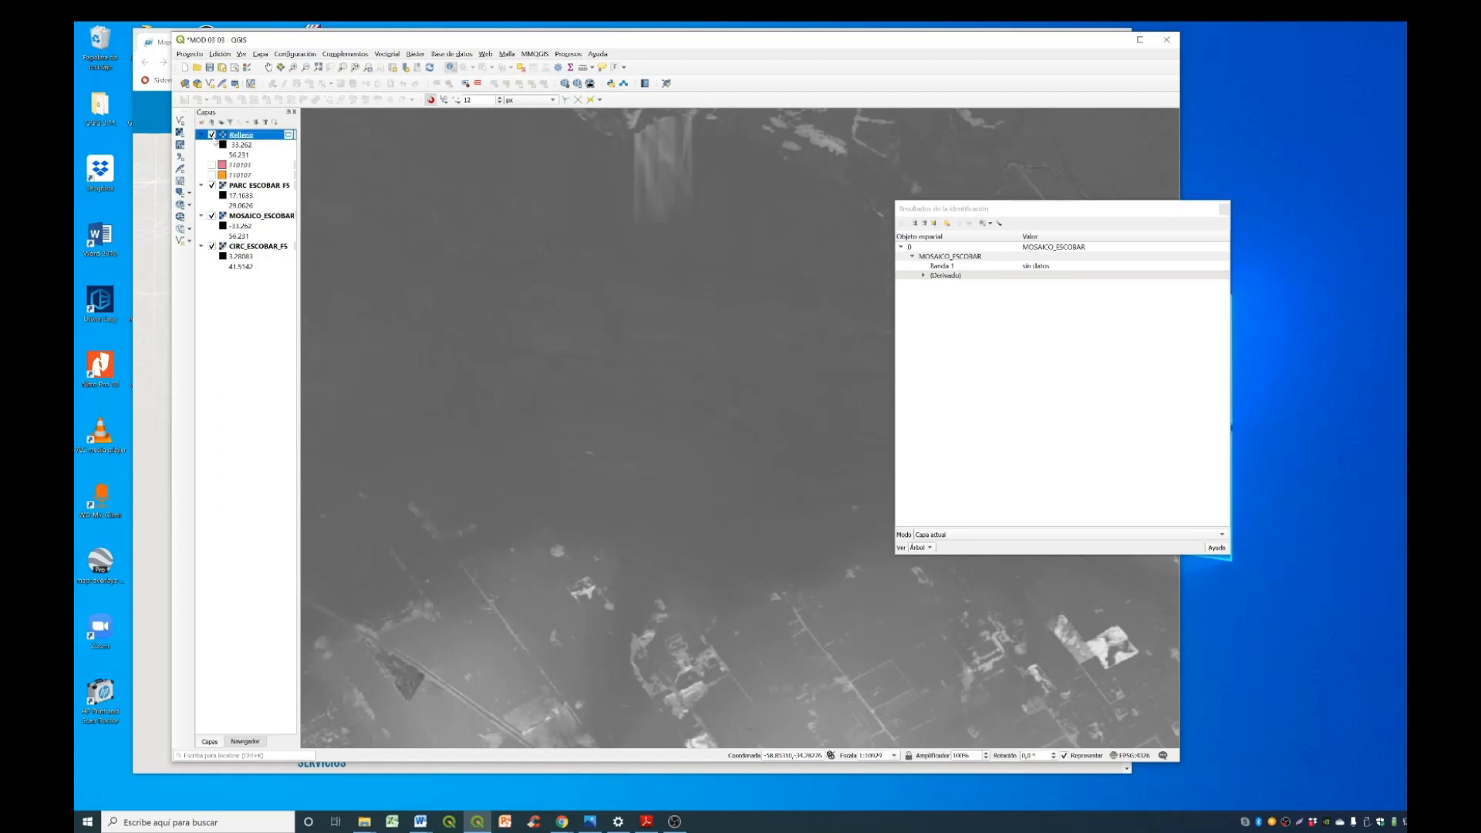
left_click(678, 290)
left_click(703, 290)
left_click(679, 283)
left_click(674, 216)
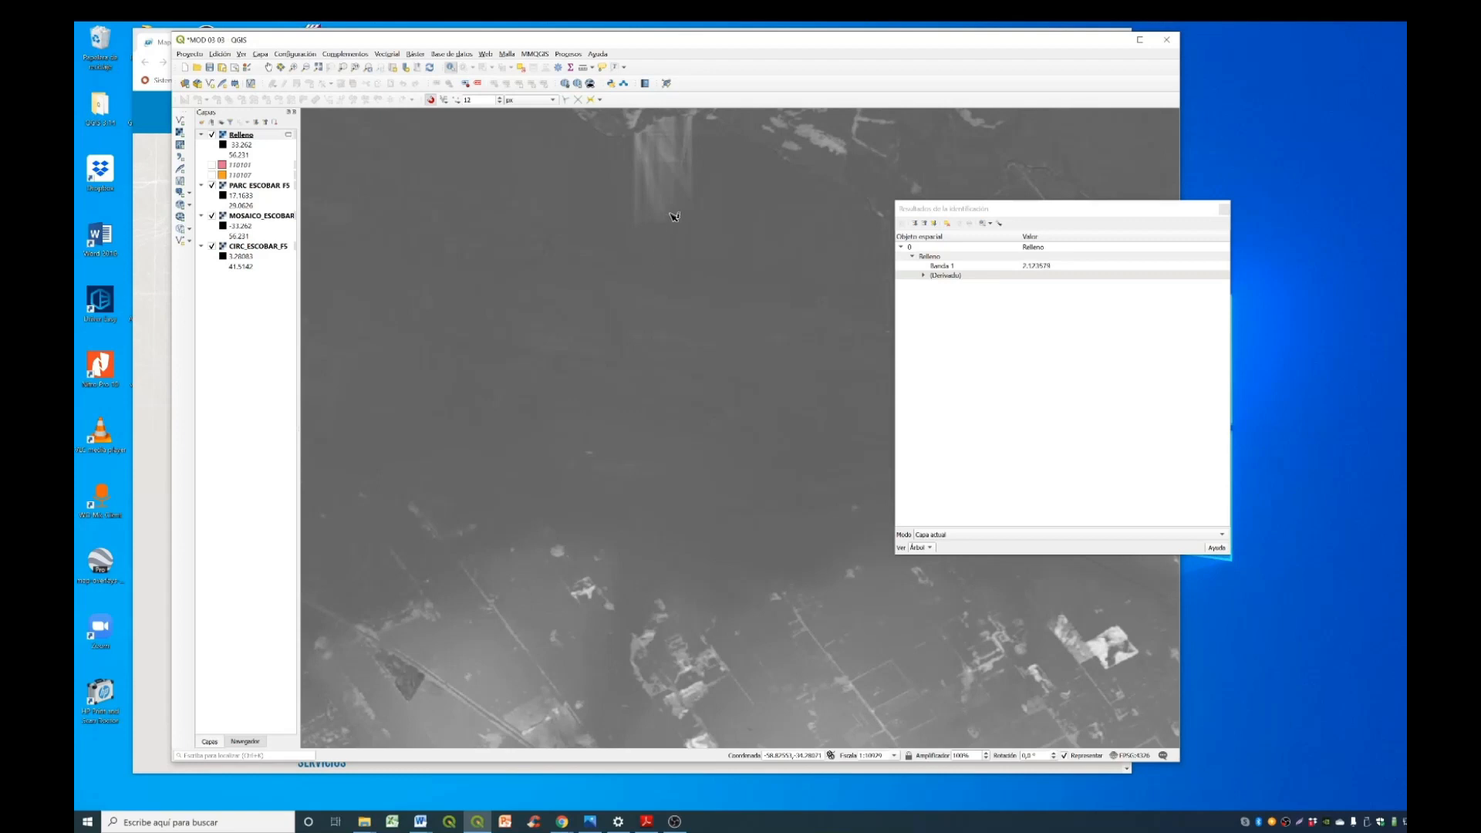
left_click(612, 190)
left_click(610, 191)
left_click(749, 219)
left_click(759, 231)
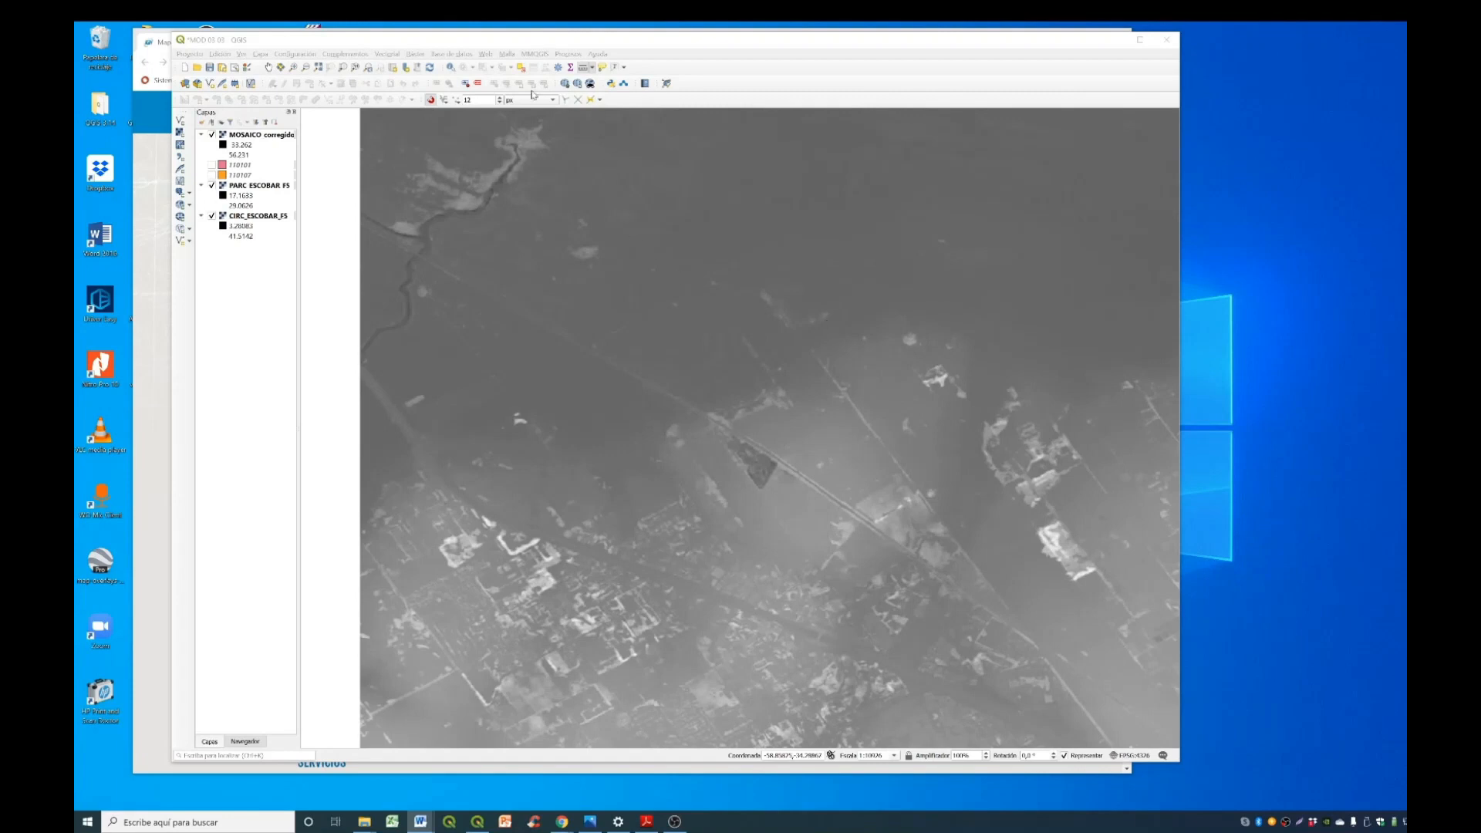
- Search all available plugins for "profile", install the Profile tool plugin and close the plugin manager
left_click(361, 57)
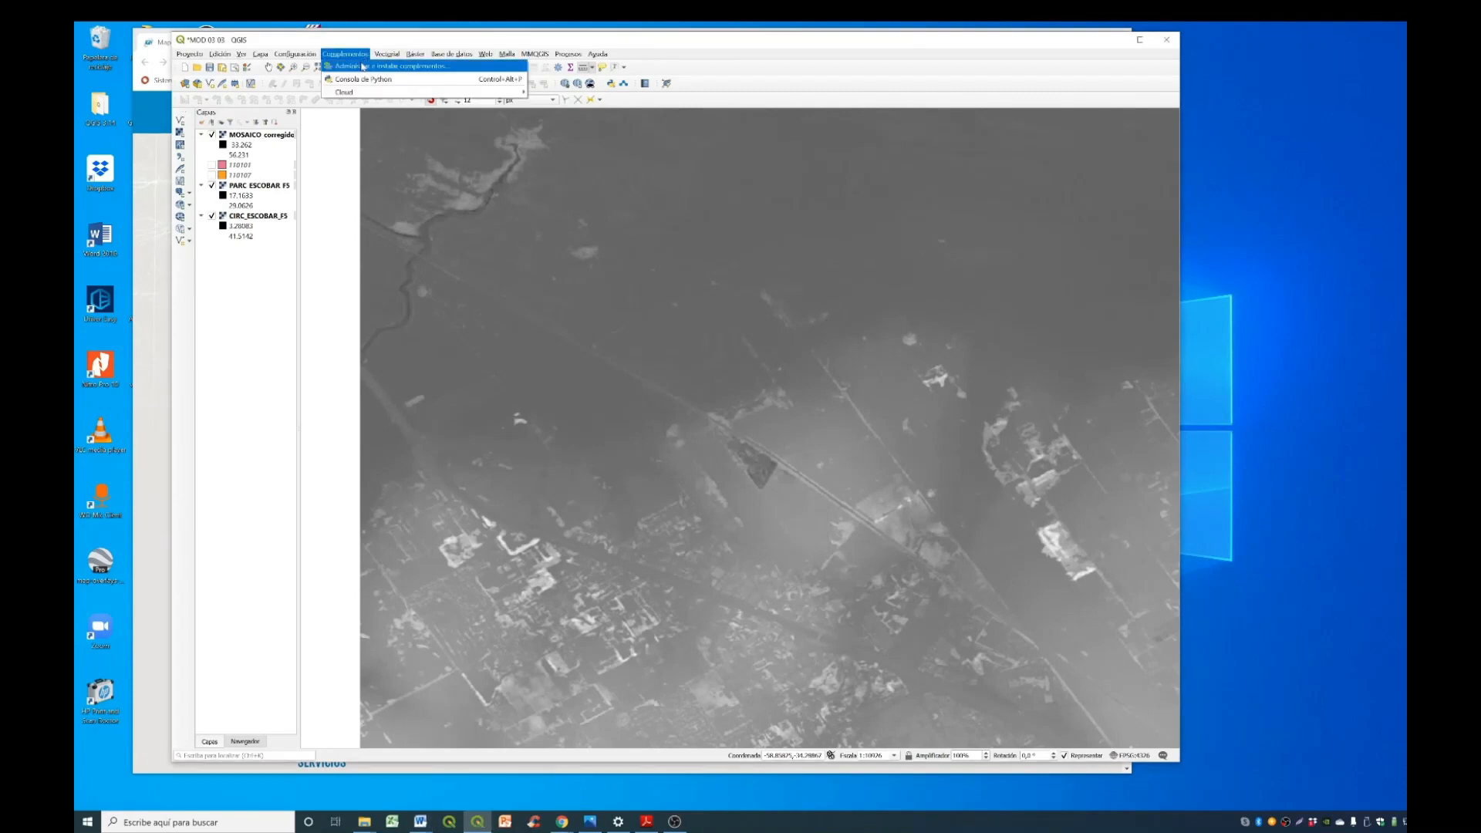
left_click(360, 60)
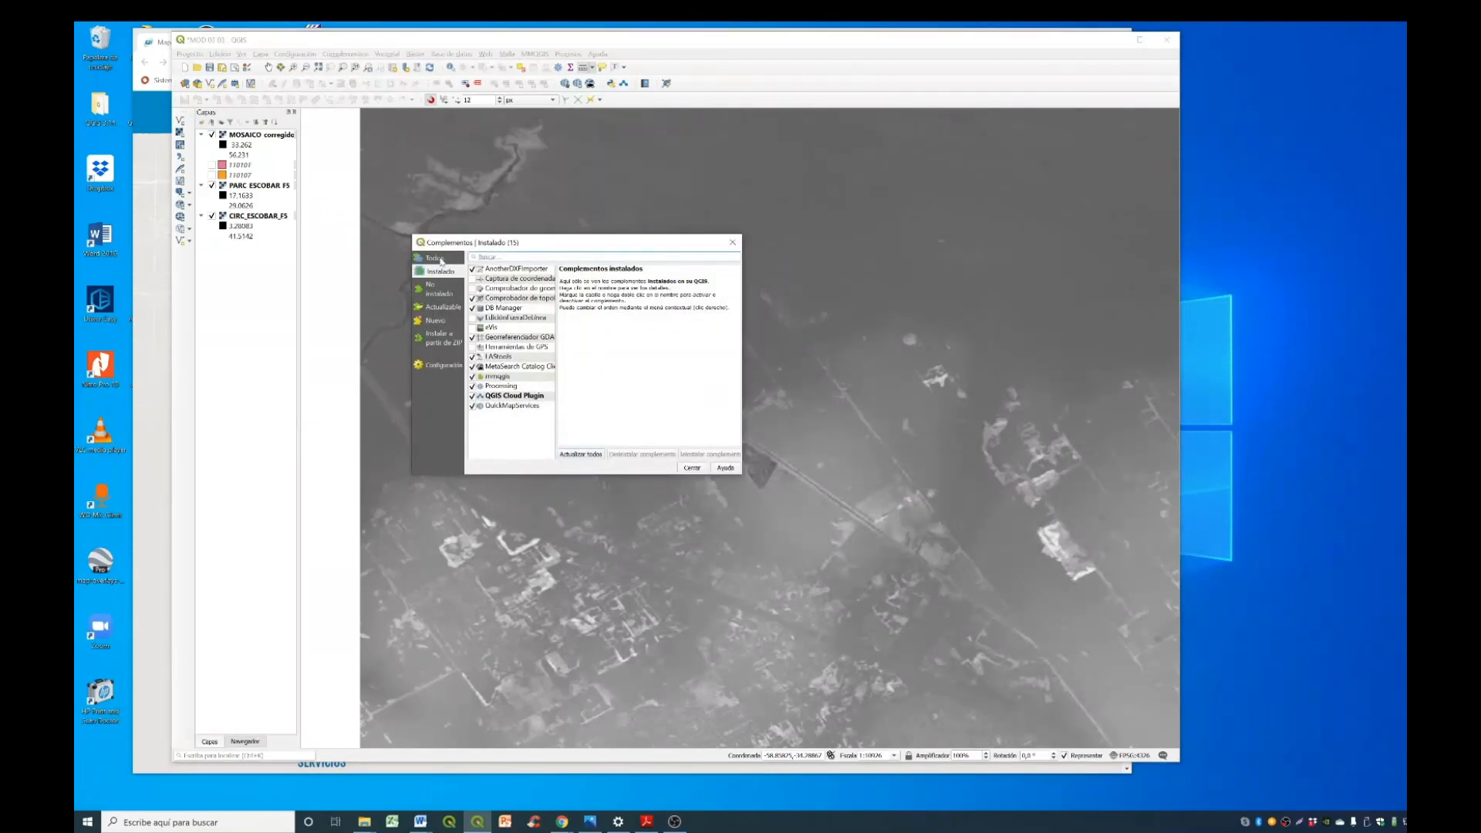
left_click(436, 259)
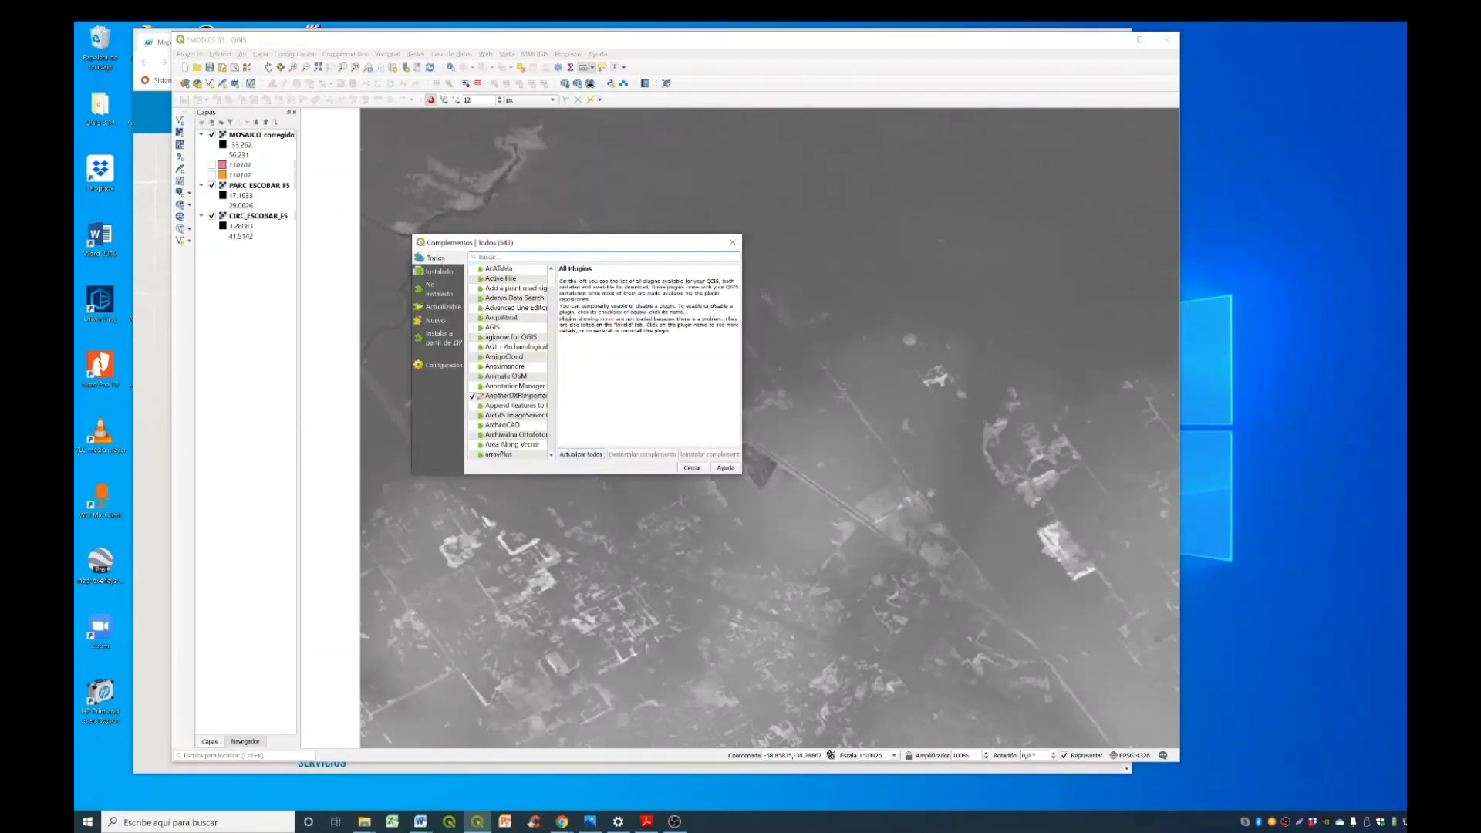
type("pro")
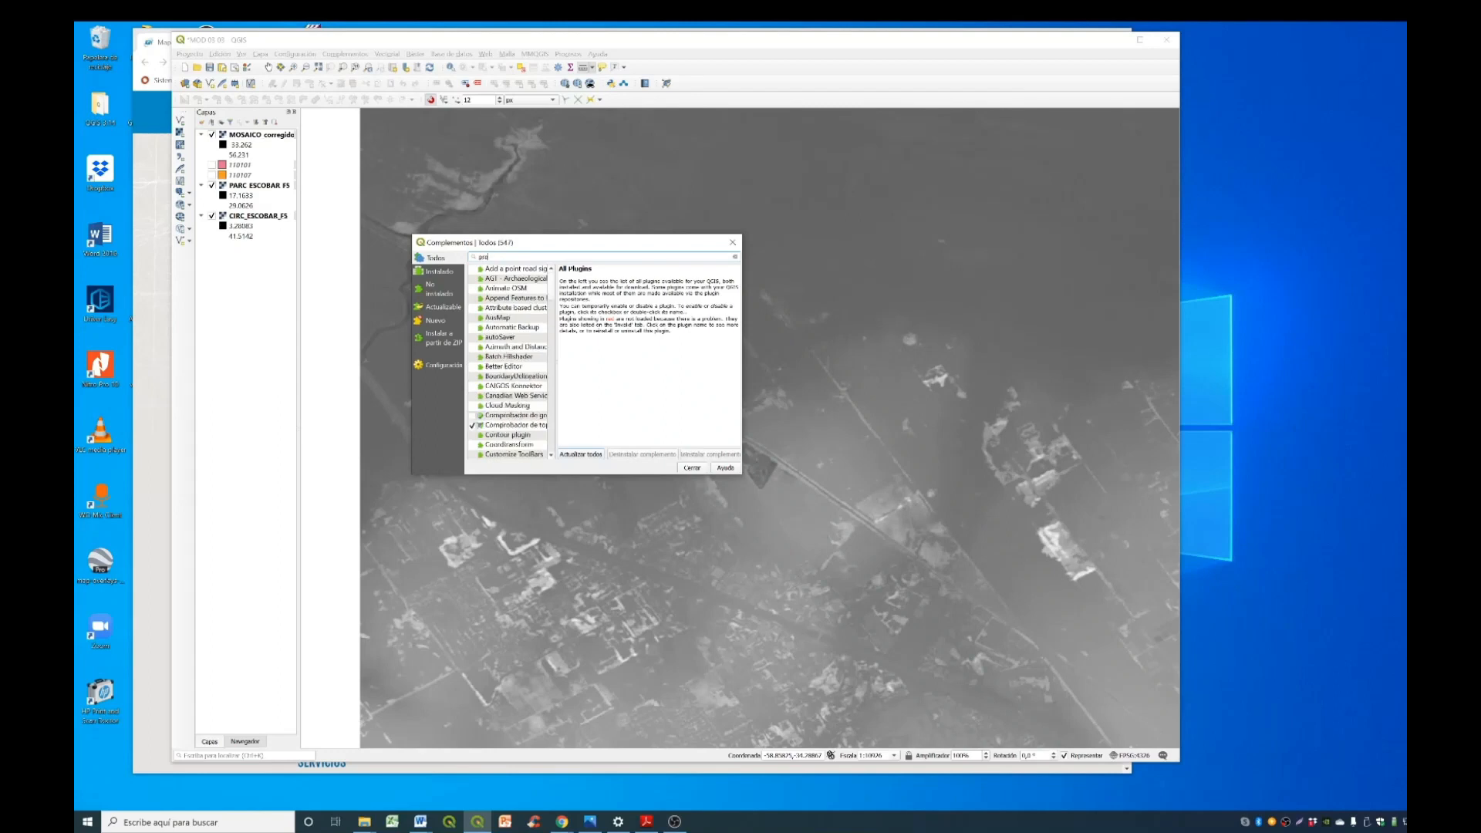
type("fi")
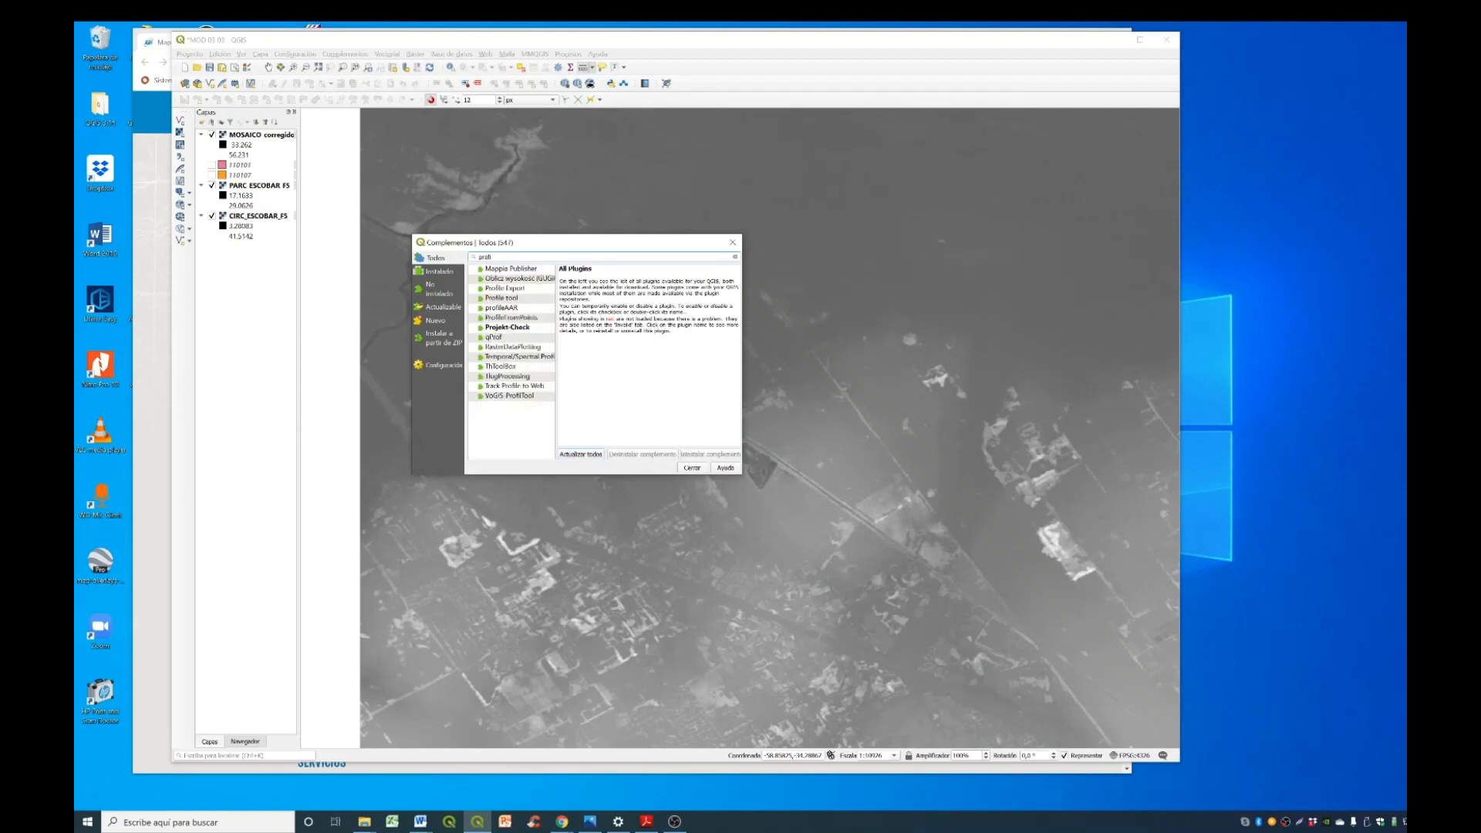
type("le")
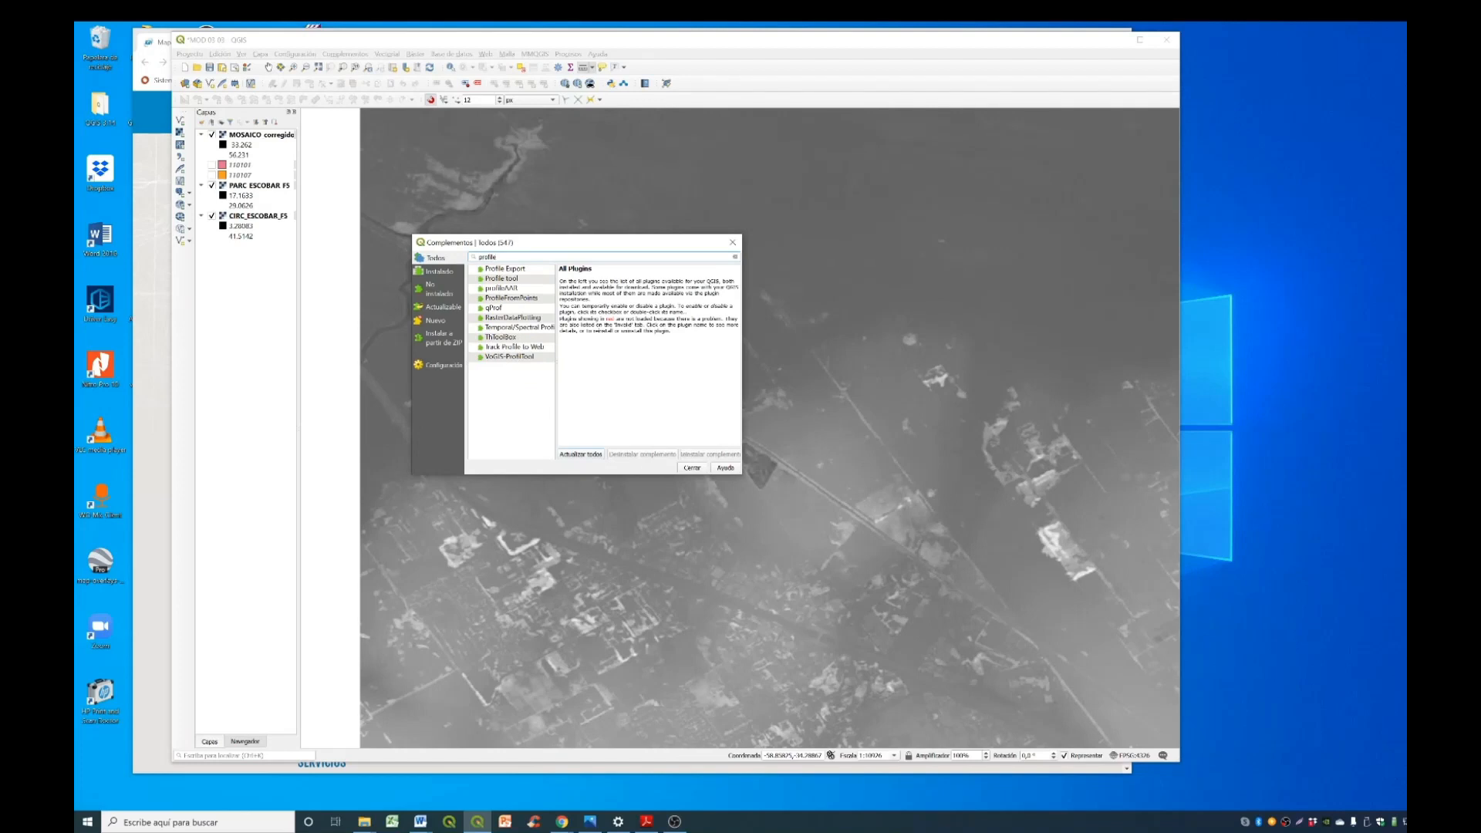
left_click(498, 282)
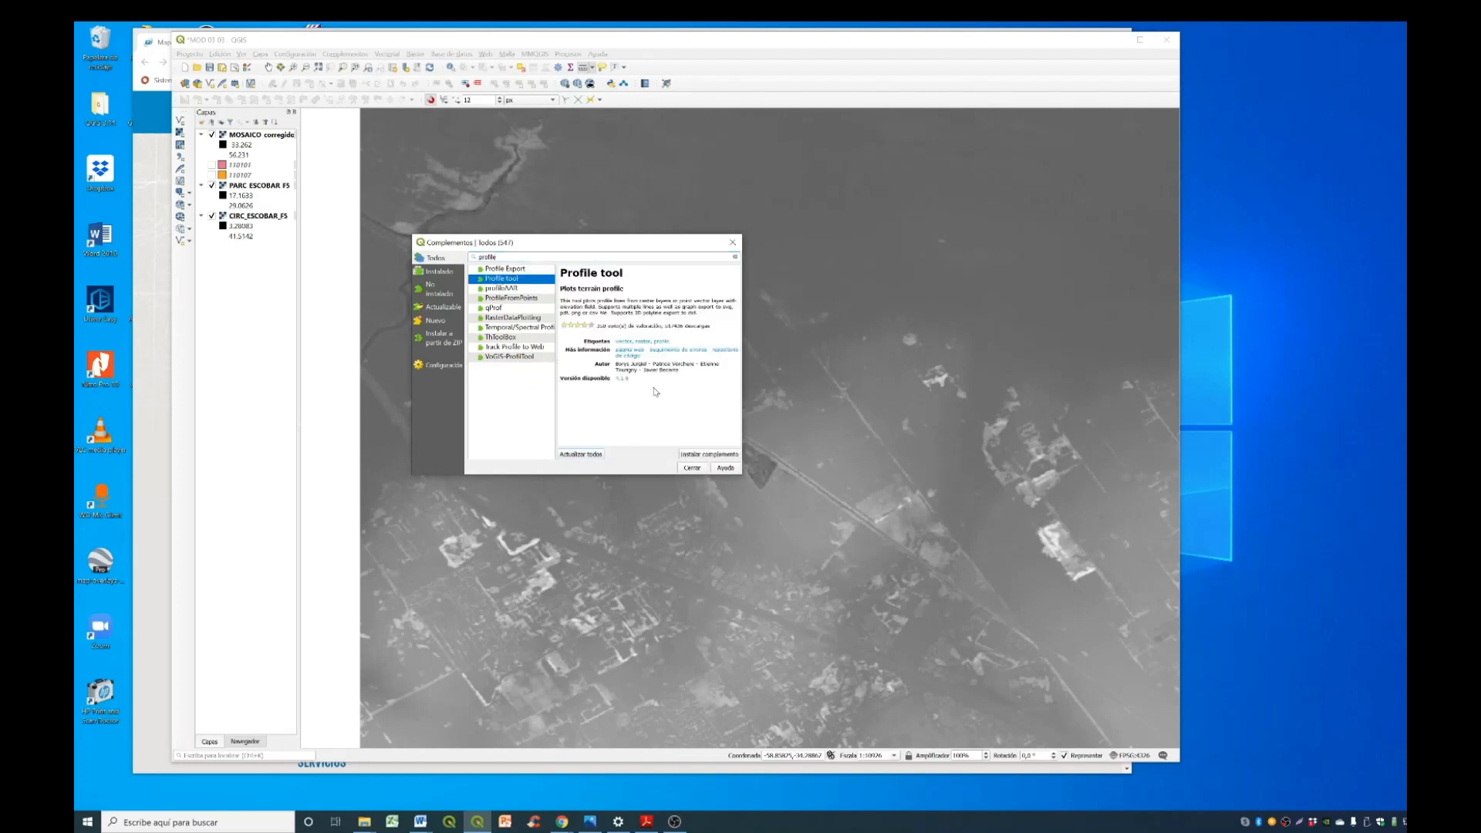
left_click(702, 458)
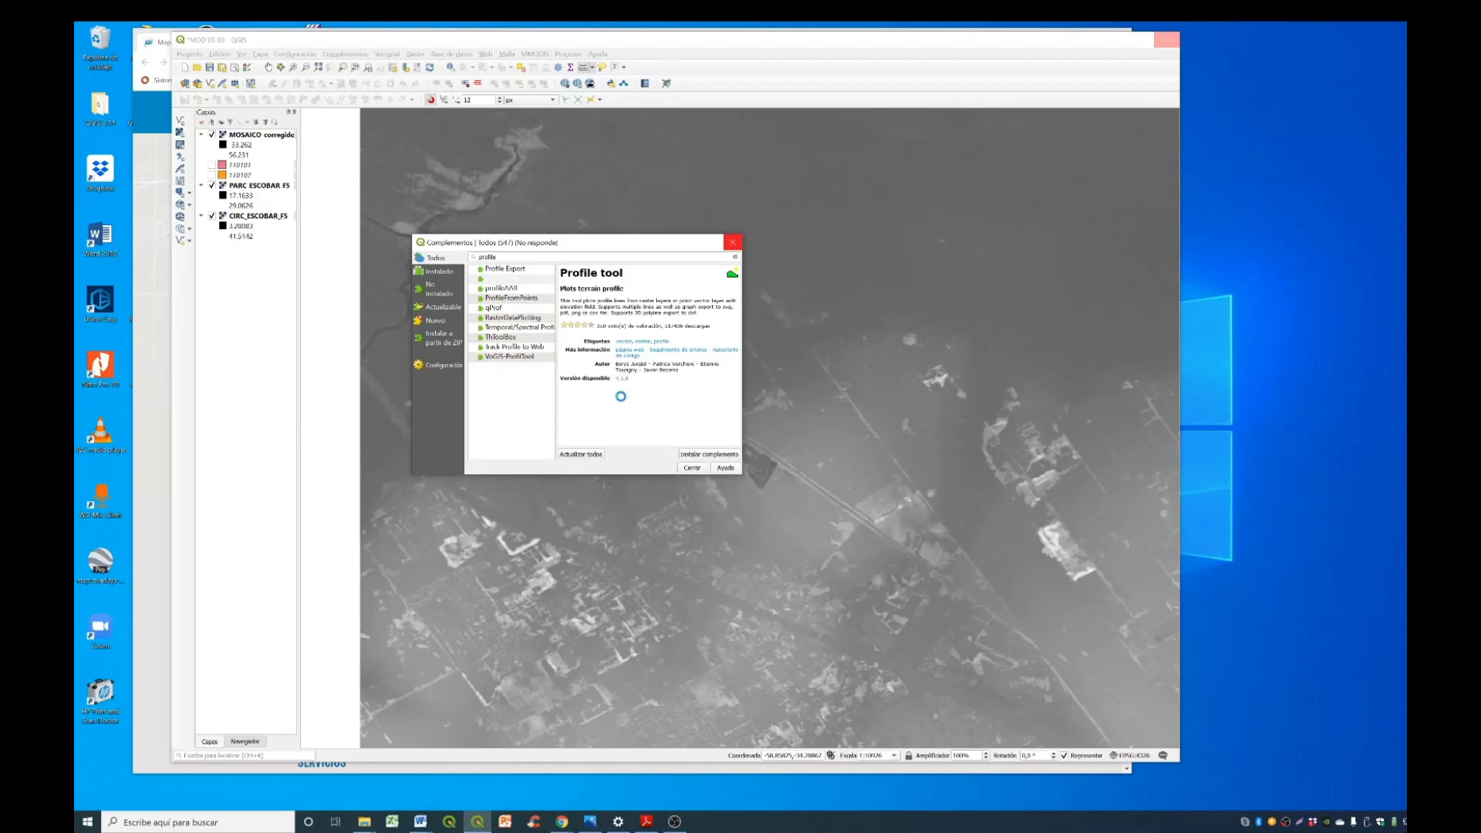
left_click(691, 468)
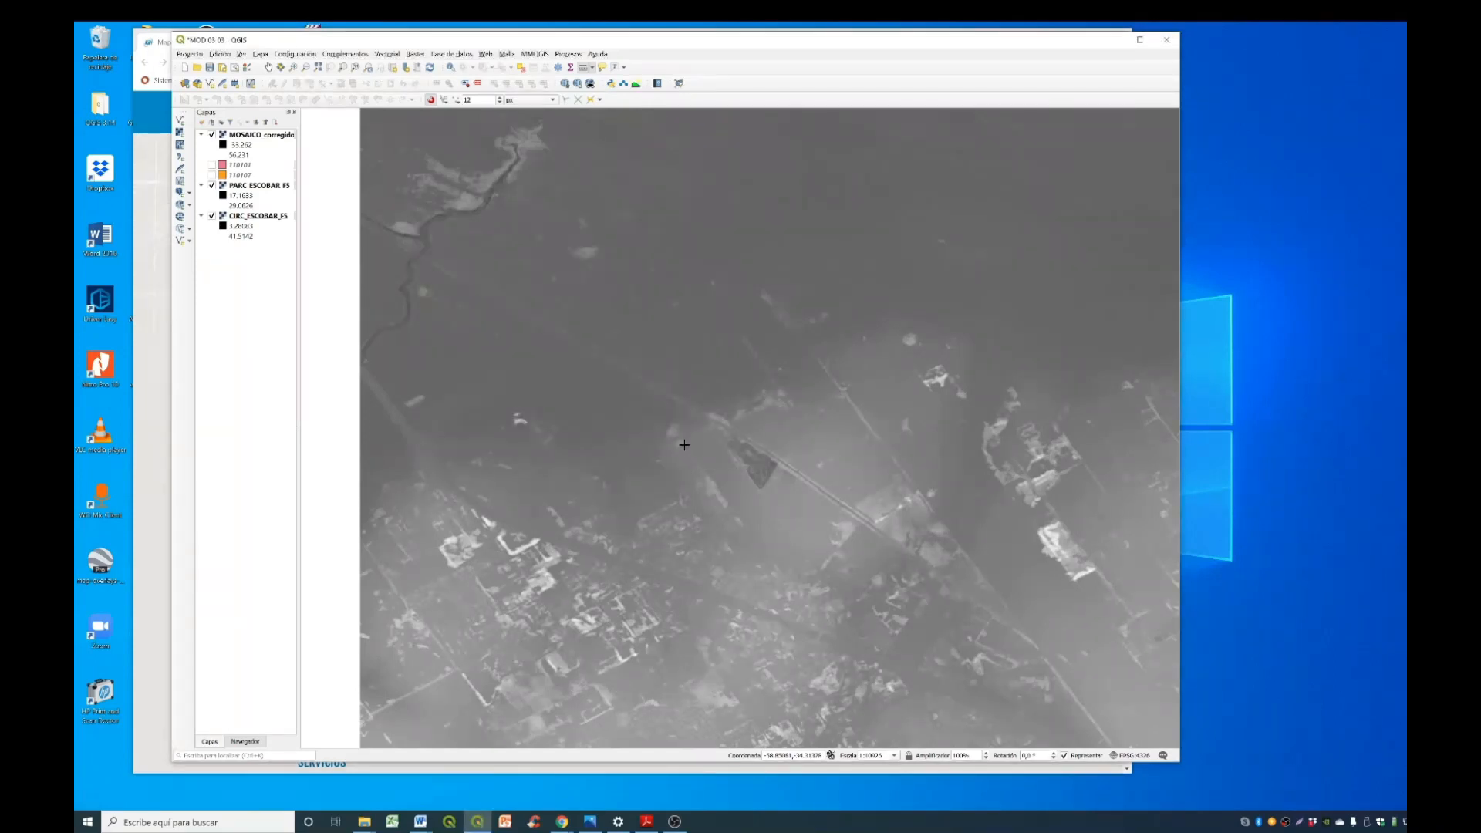
- Start the Terrain profile function of the Profile tool plugin
left_click(329, 56)
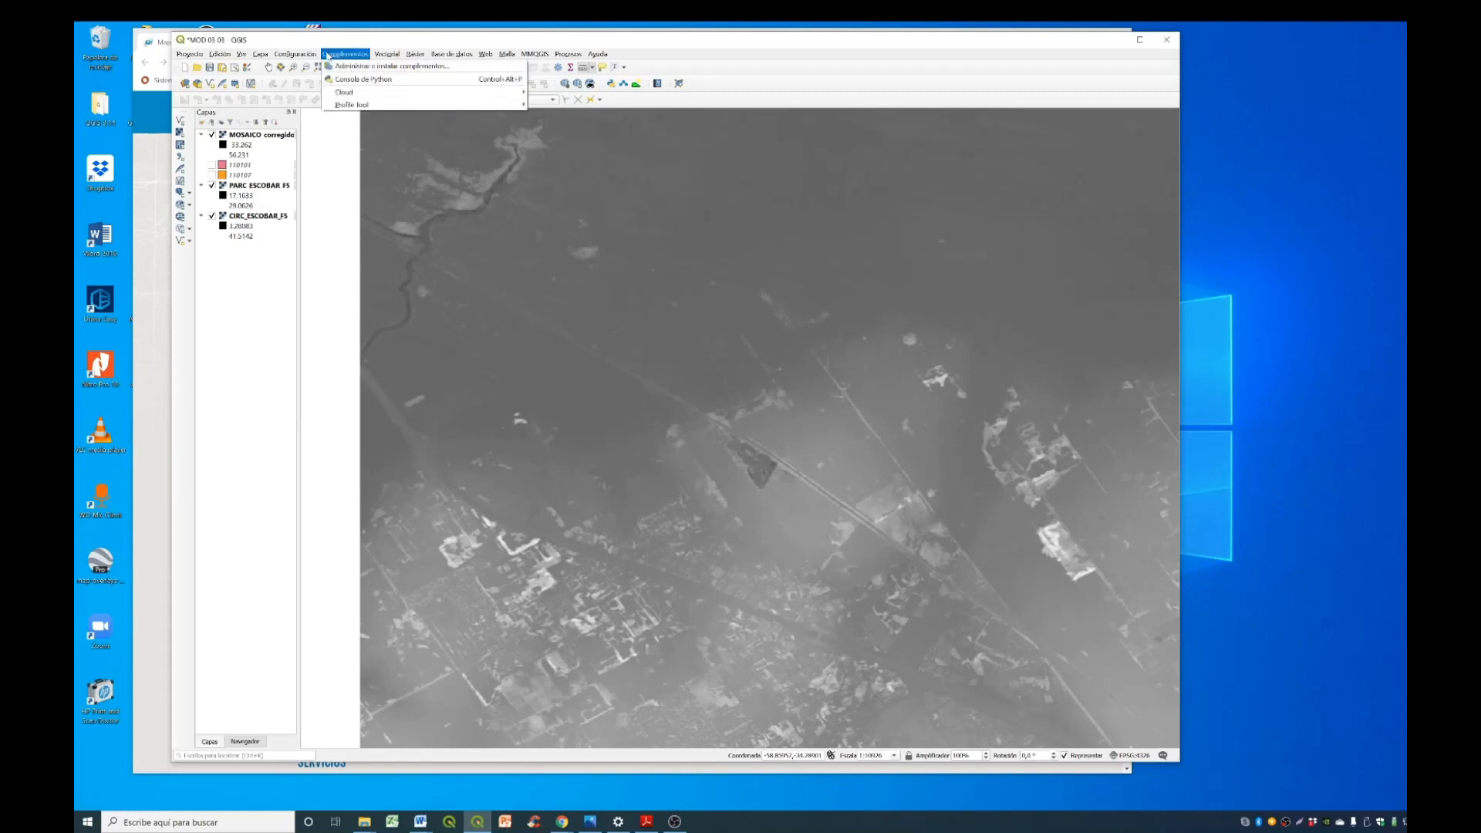
mouse_move(363, 108)
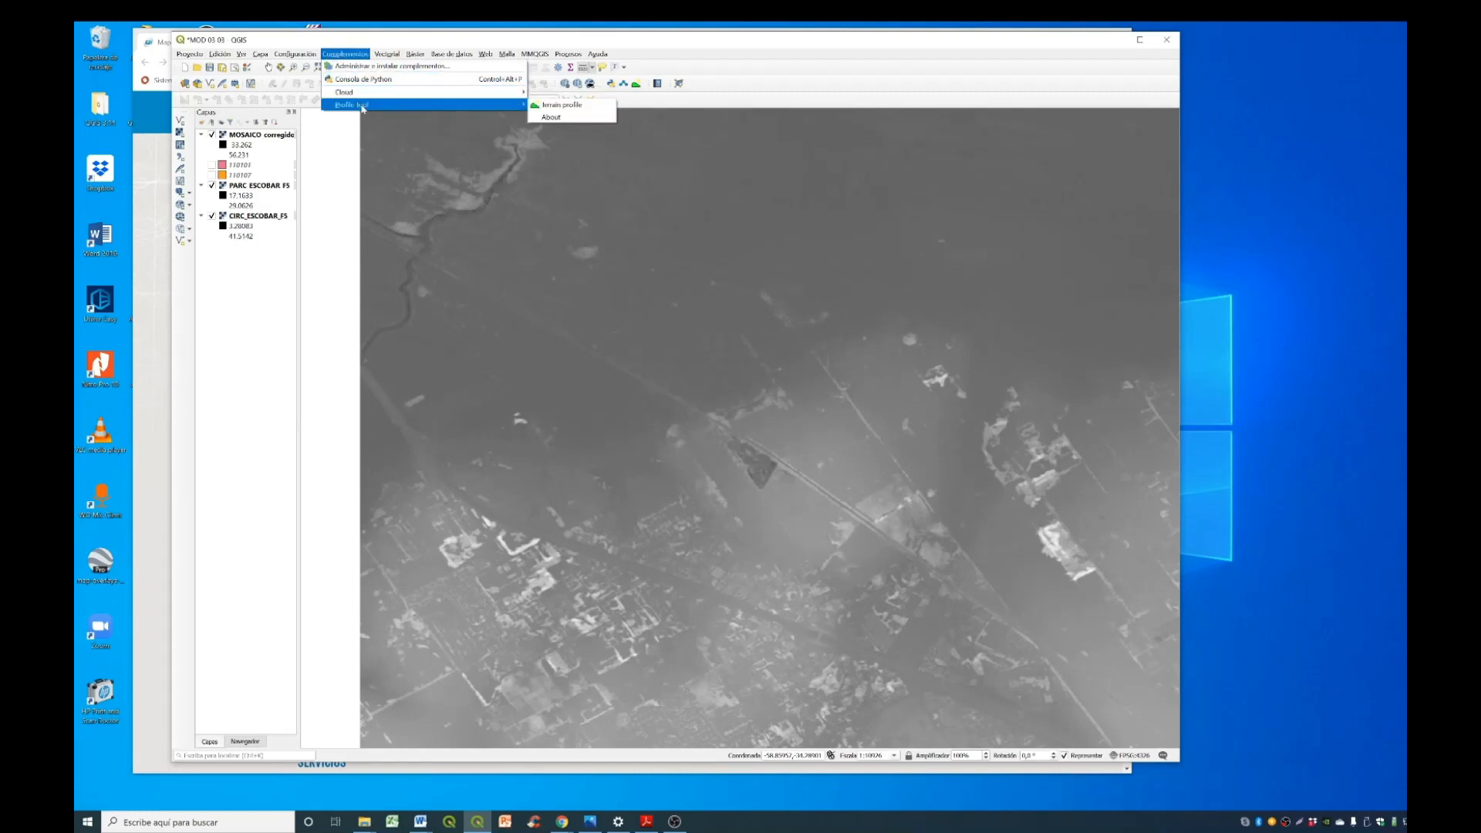
left_click(603, 109)
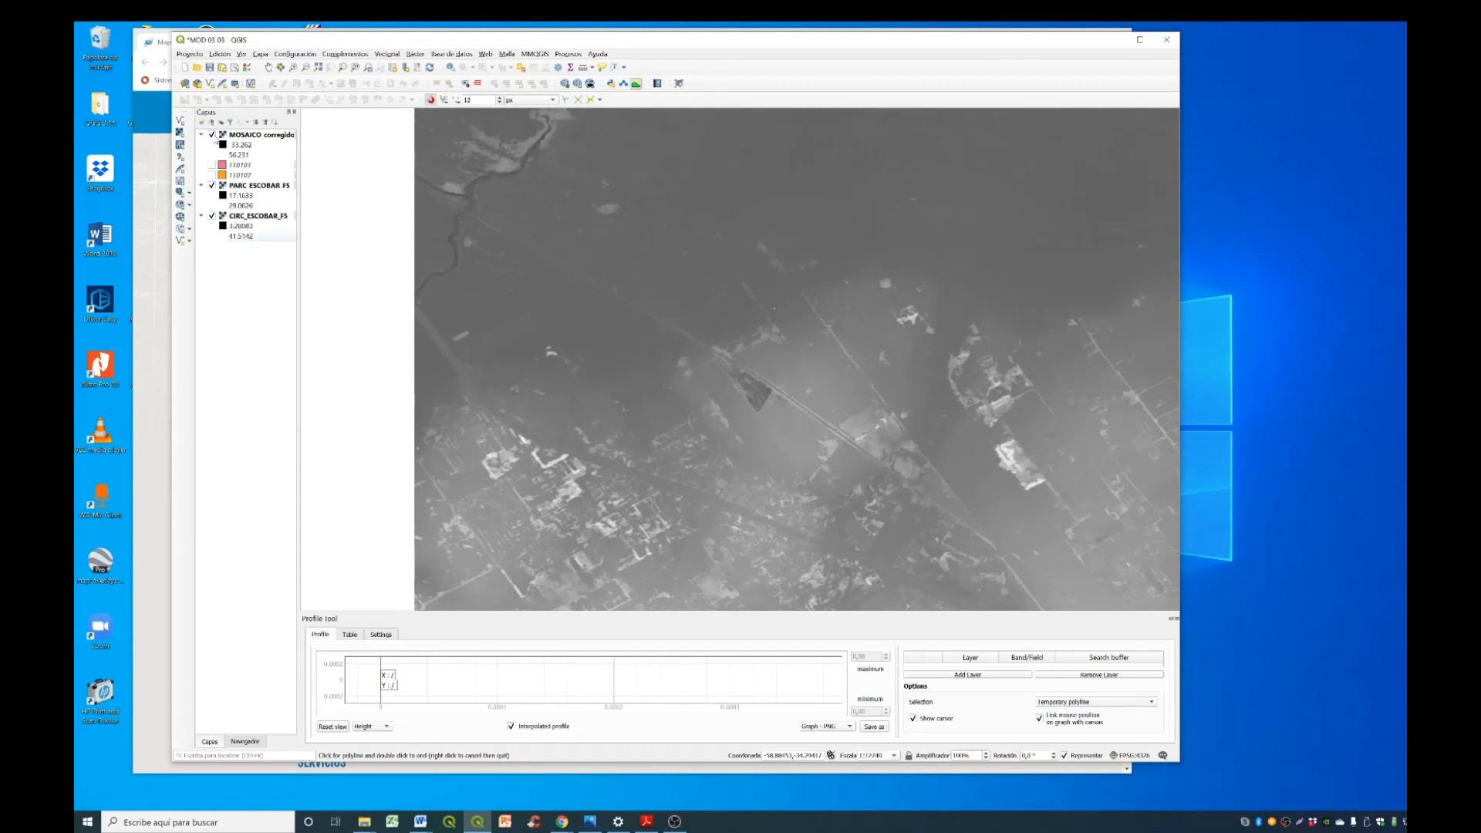
- Hide the corrected mosaic, zoom to the full extent of PARC_ESCOBAR_F5 and make it the active layer
left_click(212, 135)
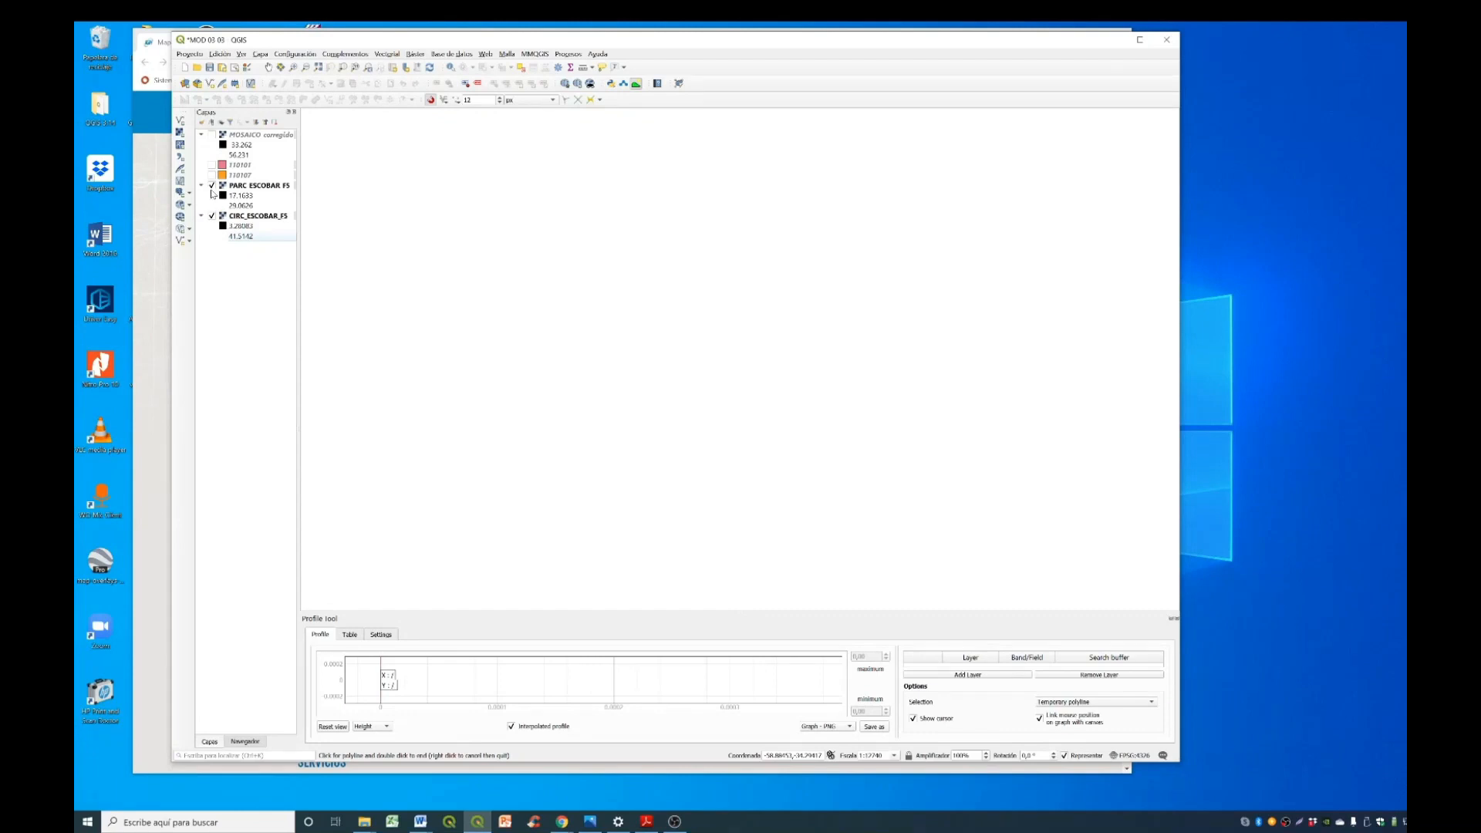
left_click(257, 186)
right_click(257, 186)
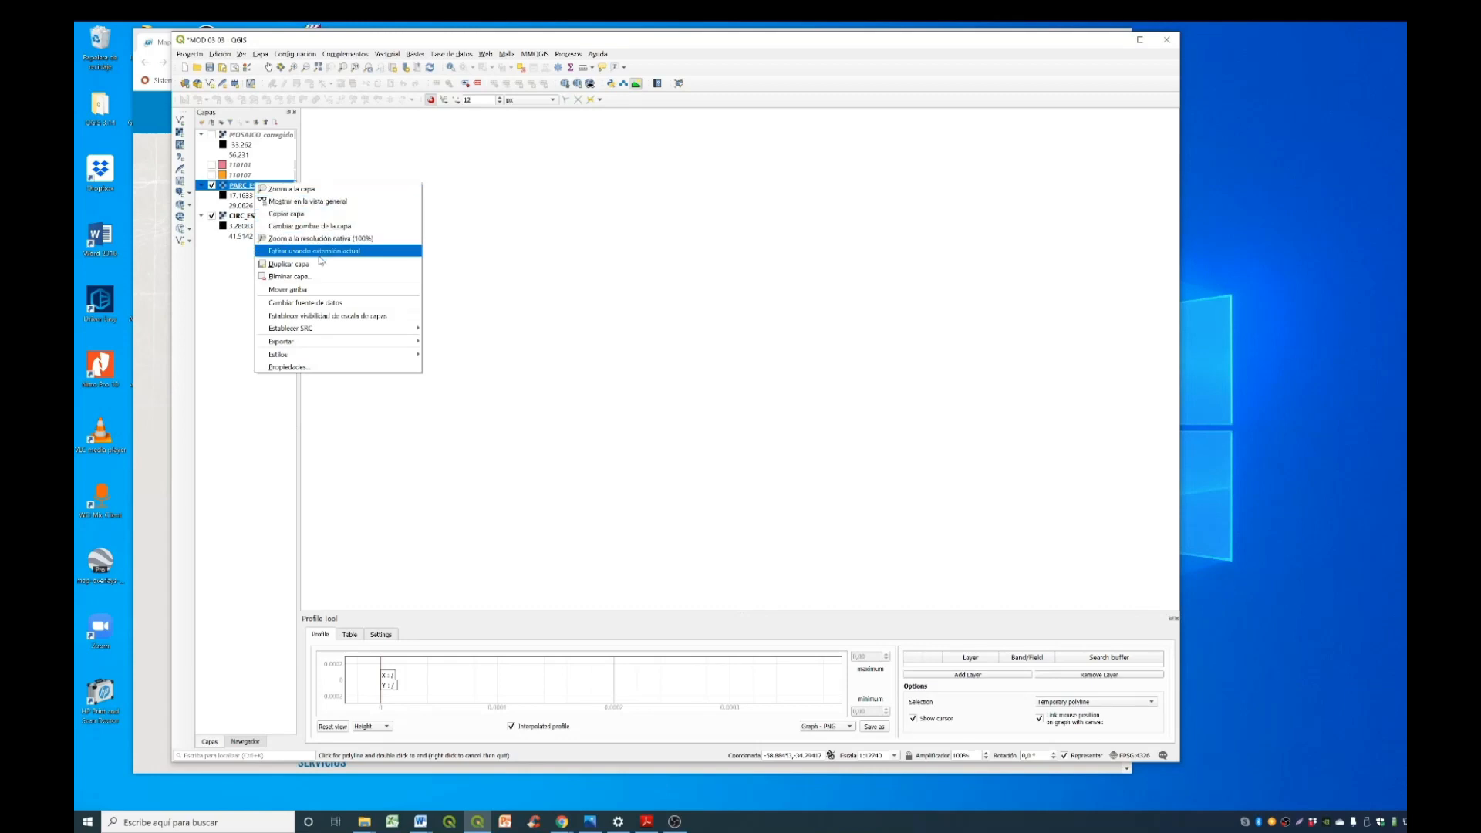
left_click(337, 188)
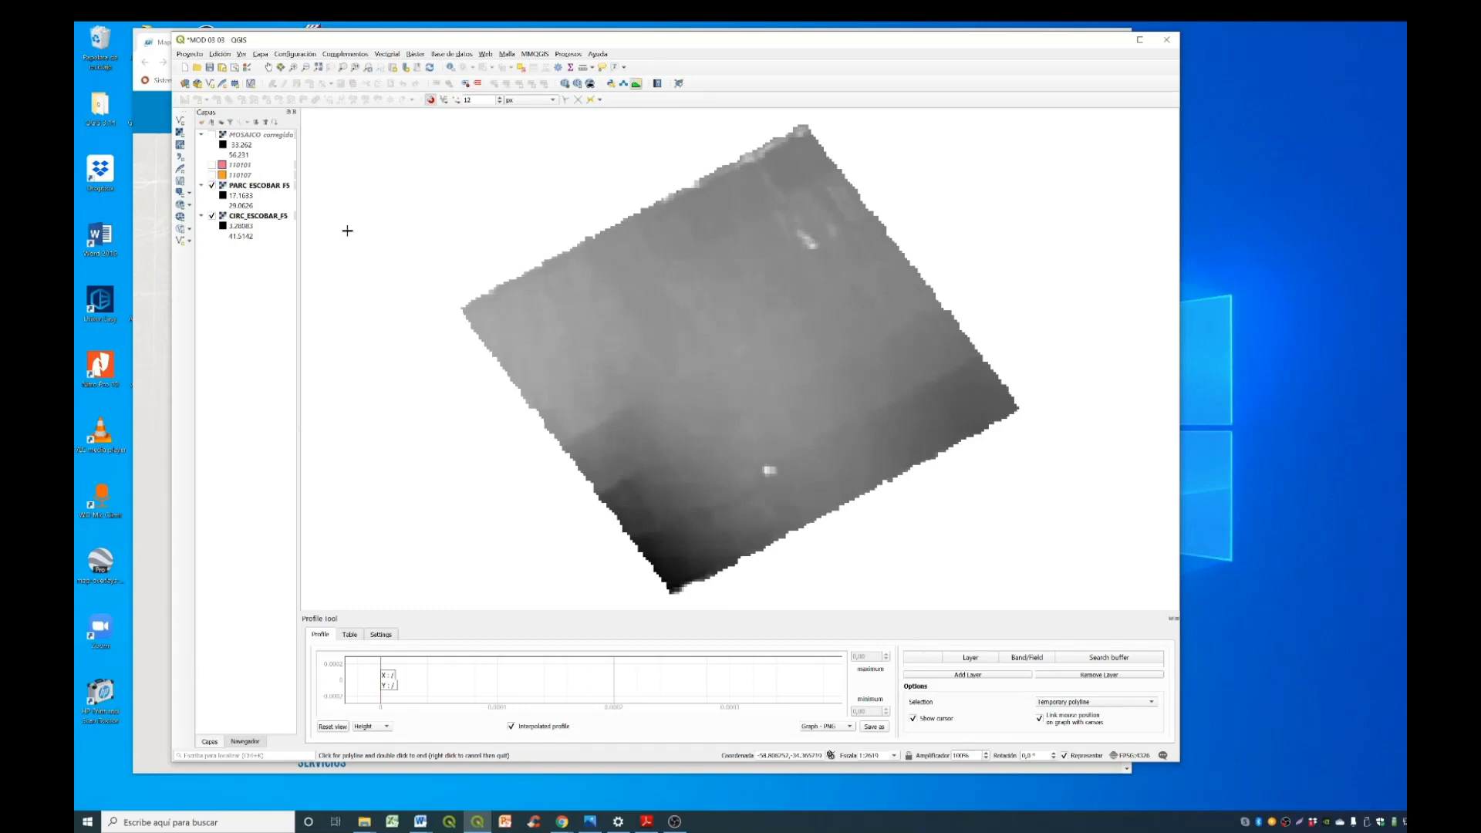
left_click(262, 186)
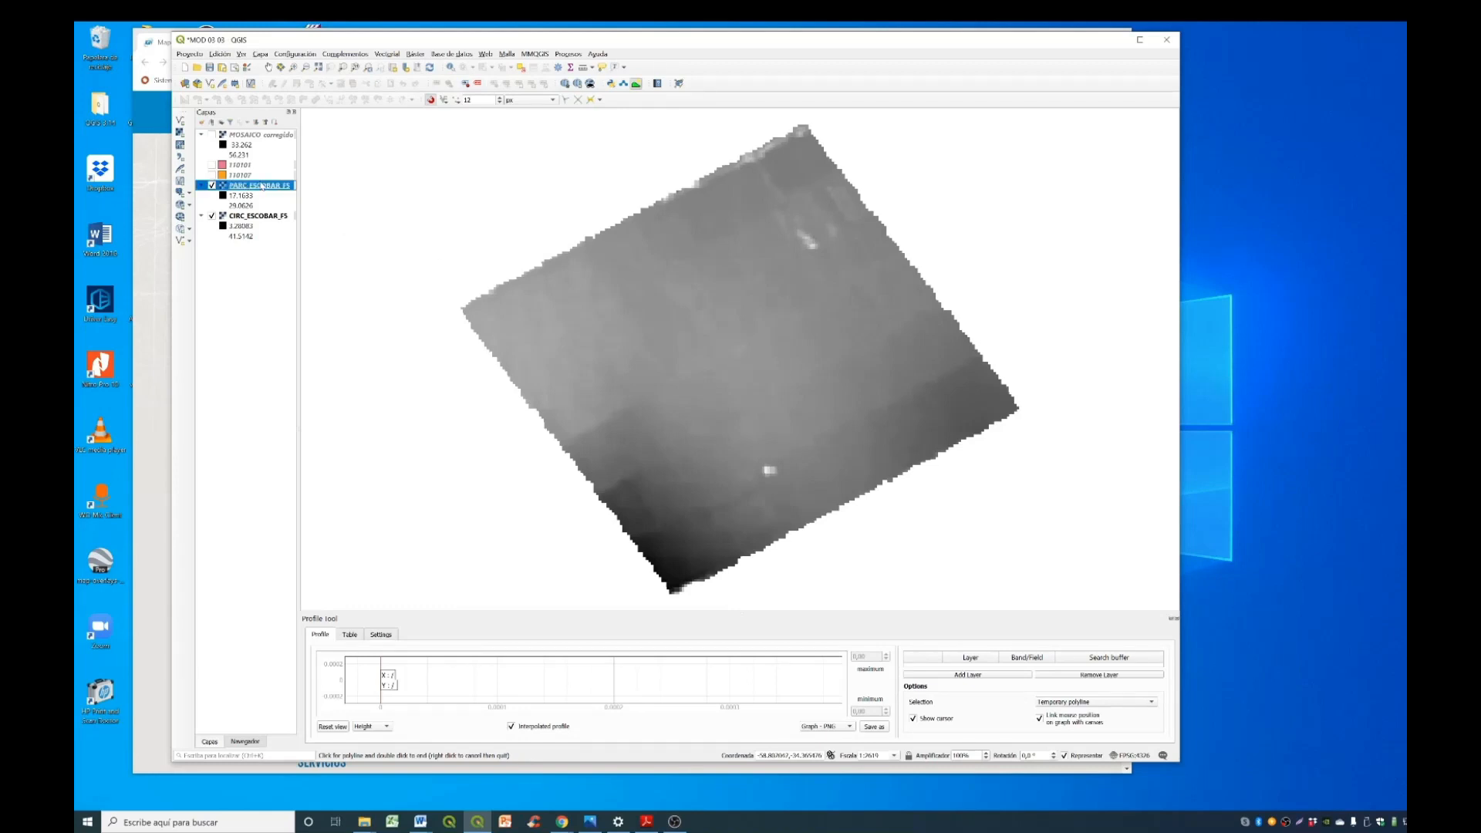
- Draw a straight diagonal profile line across PARC_ESCOBAR_F5 and add that layer to the terrain profile
left_click(575, 429)
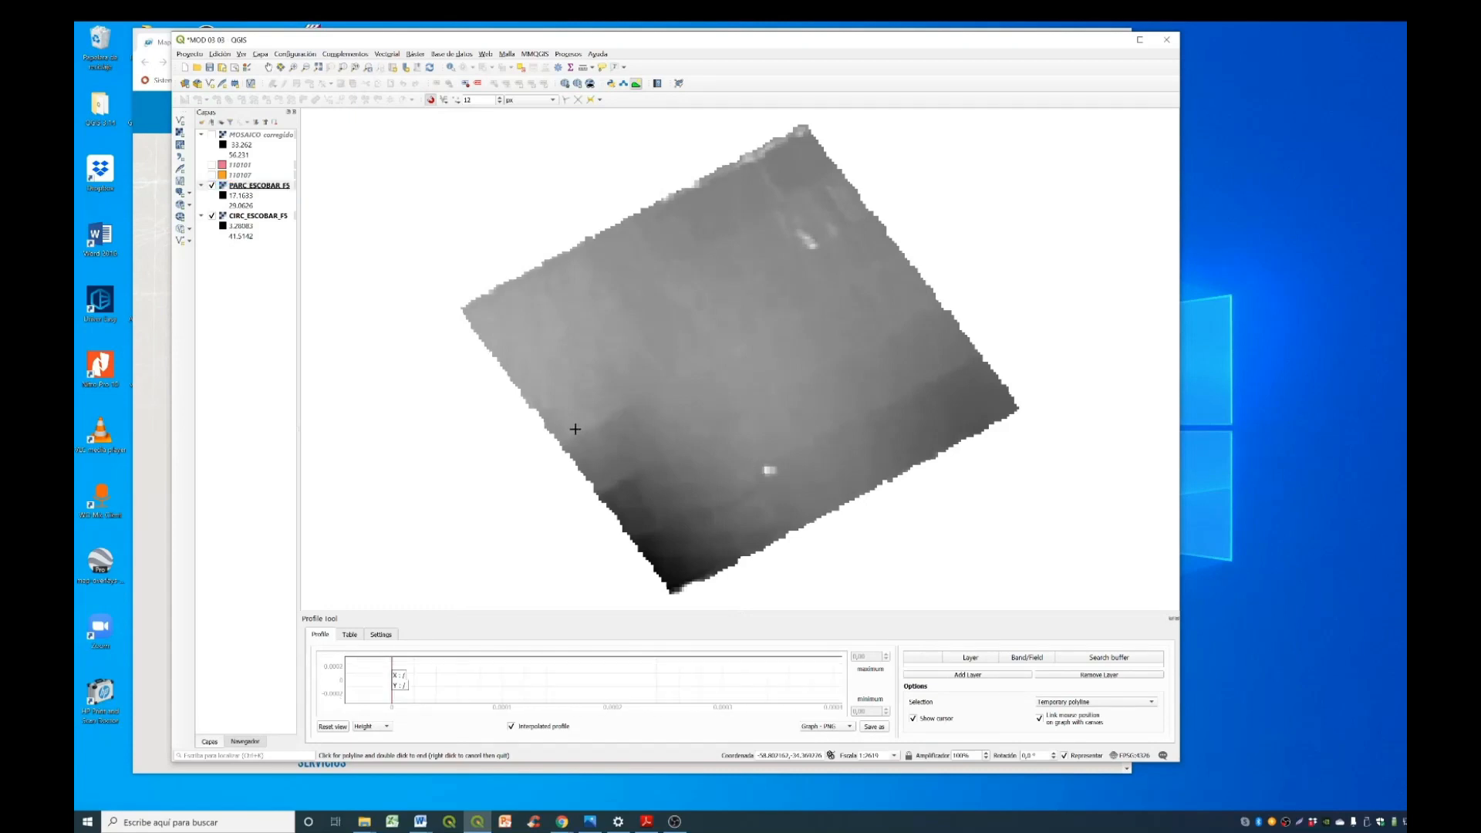
double_click(841, 198)
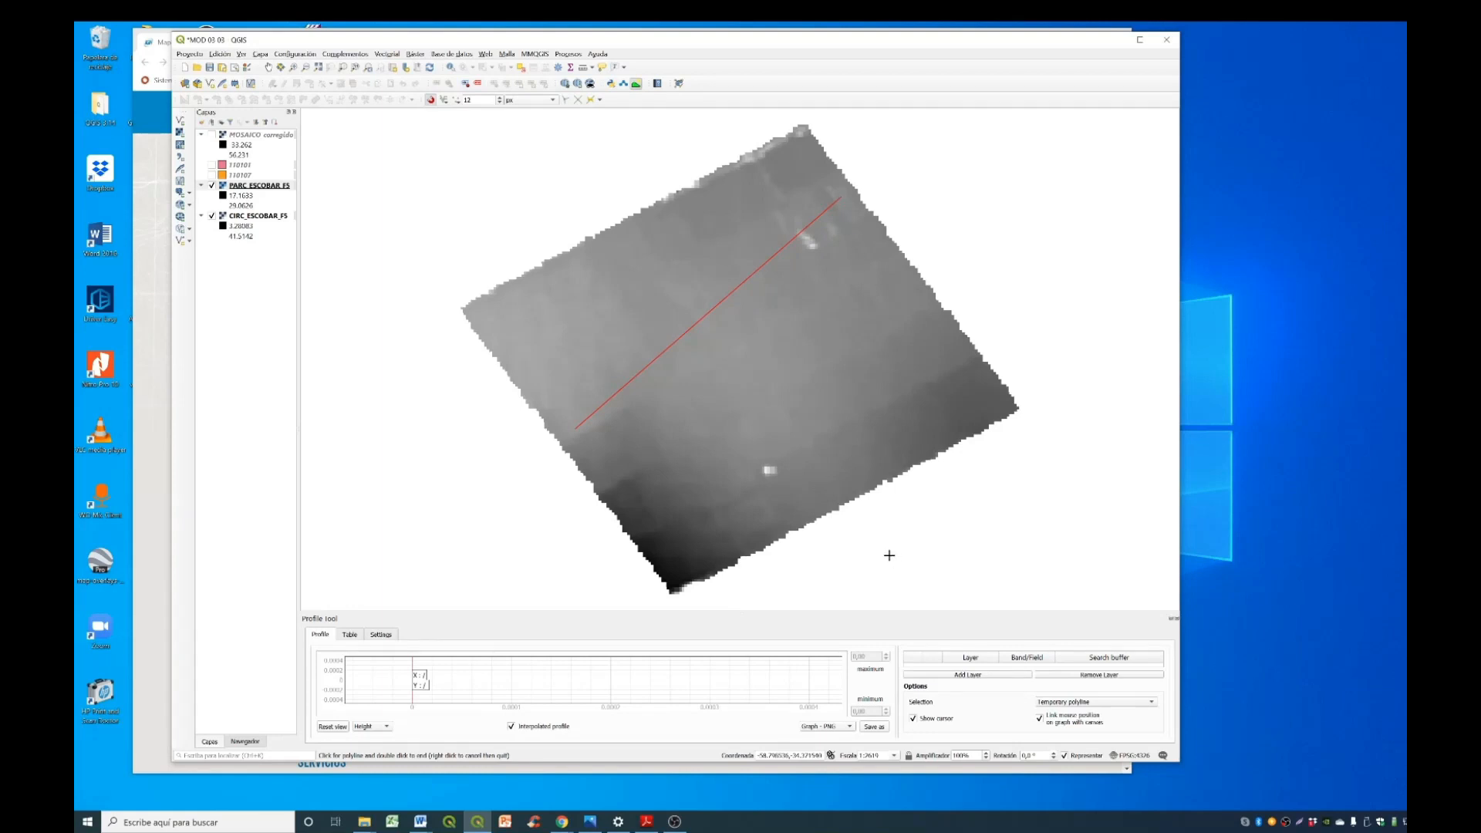
left_click(969, 675)
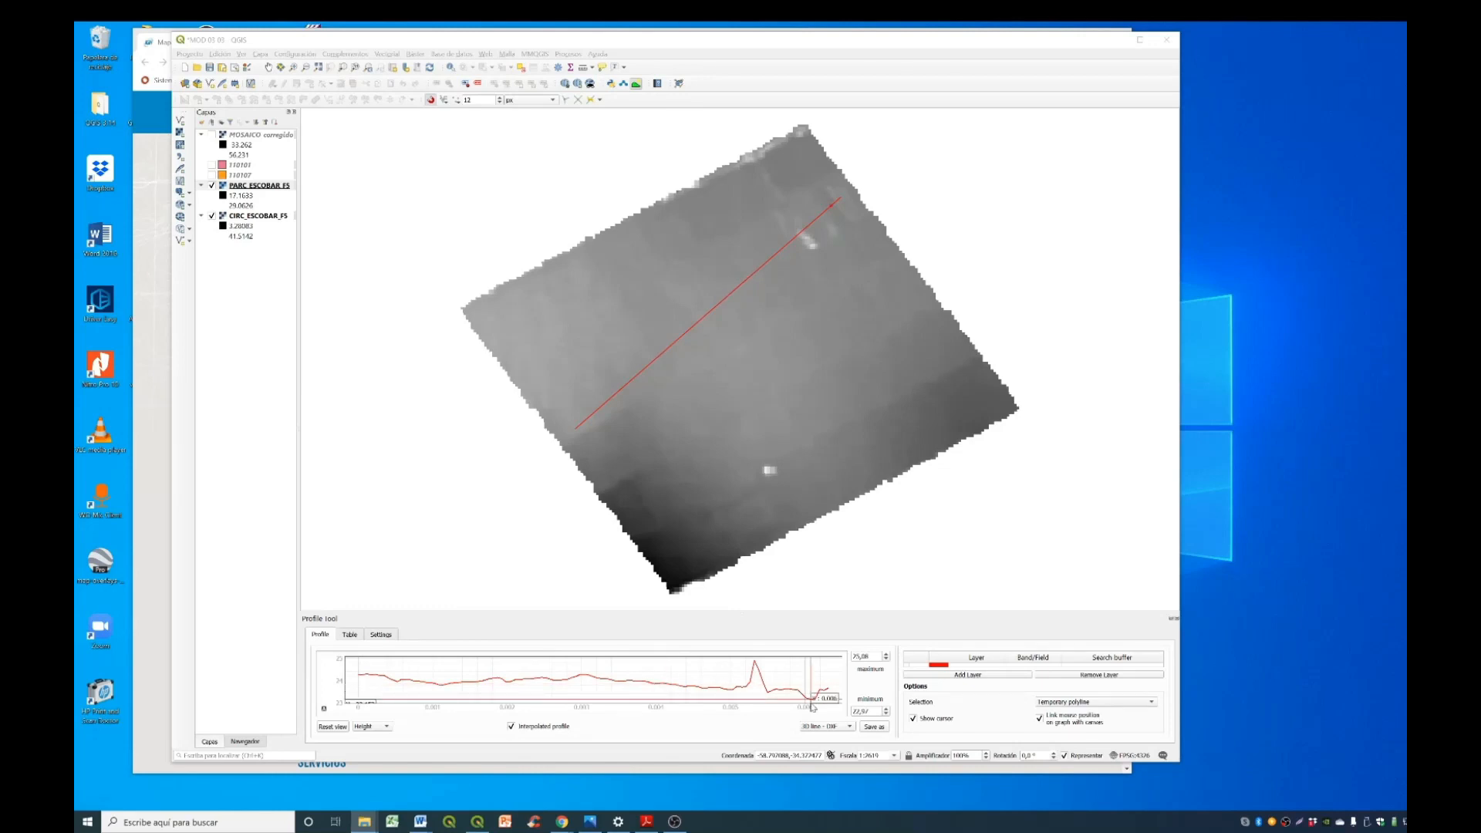
- Choose 3D line - DXF as the terrain profile's export format and start saving it
left_click(837, 728)
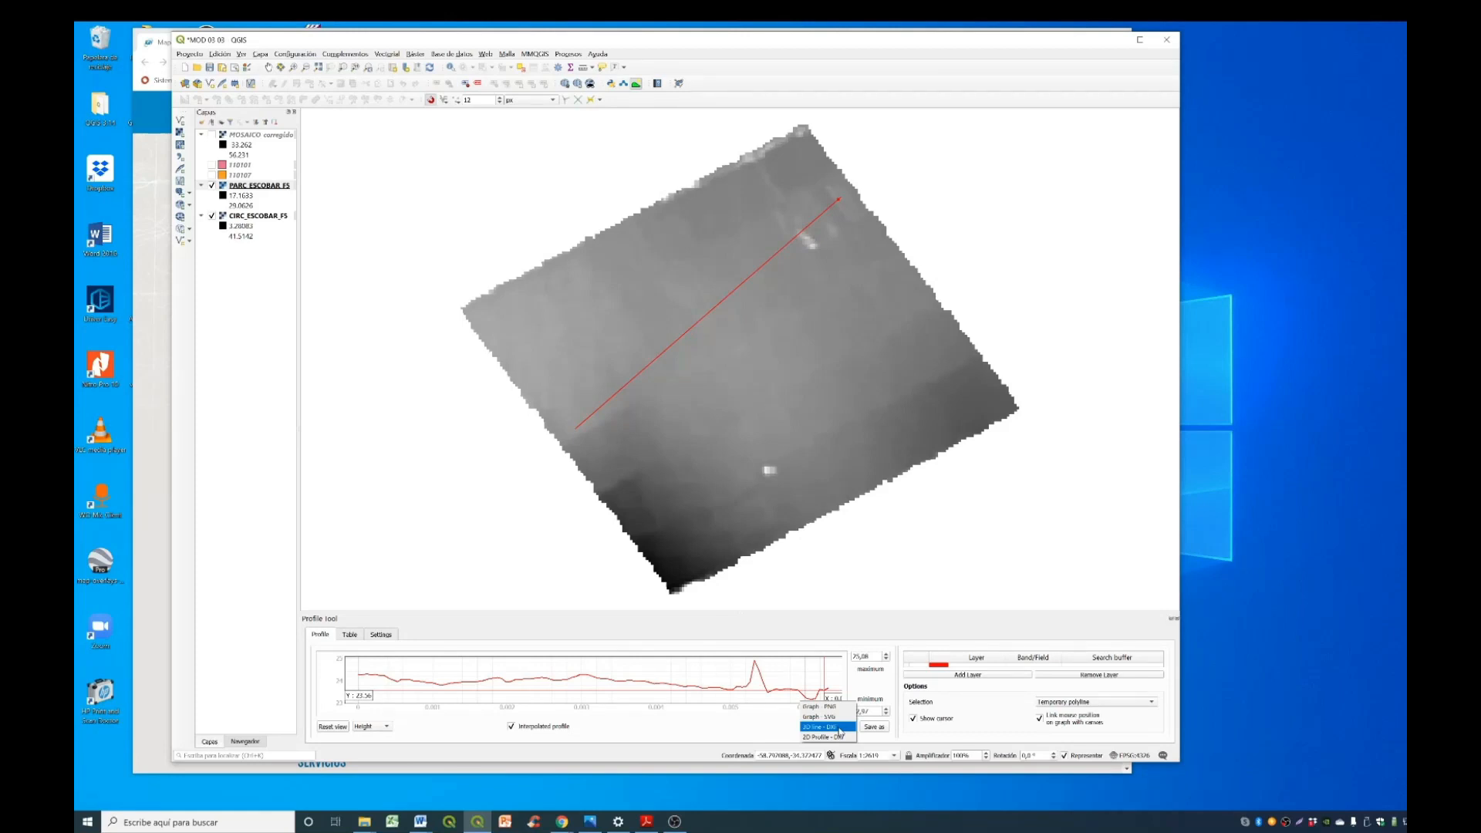
left_click(840, 728)
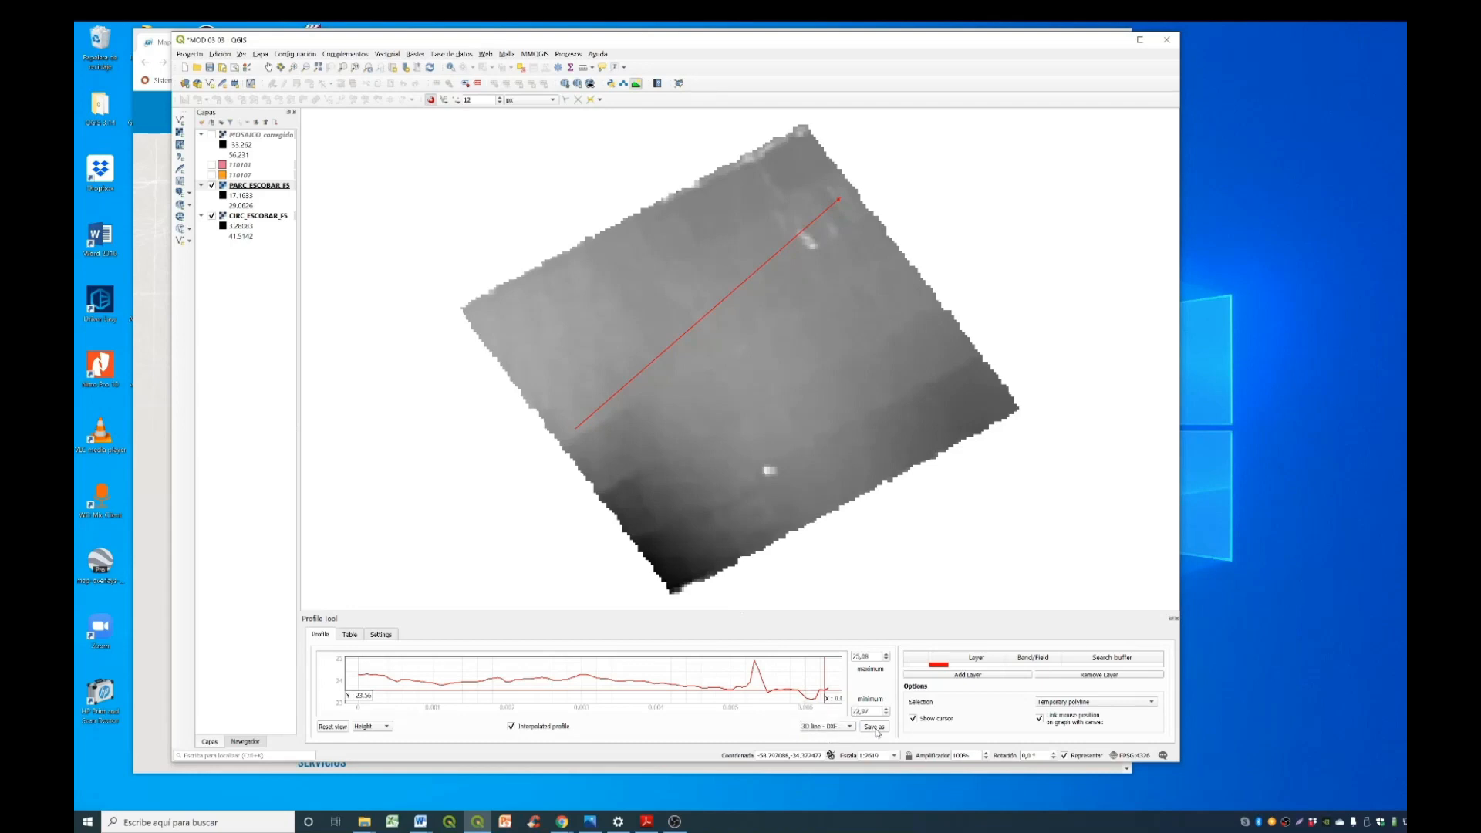
left_click(883, 729)
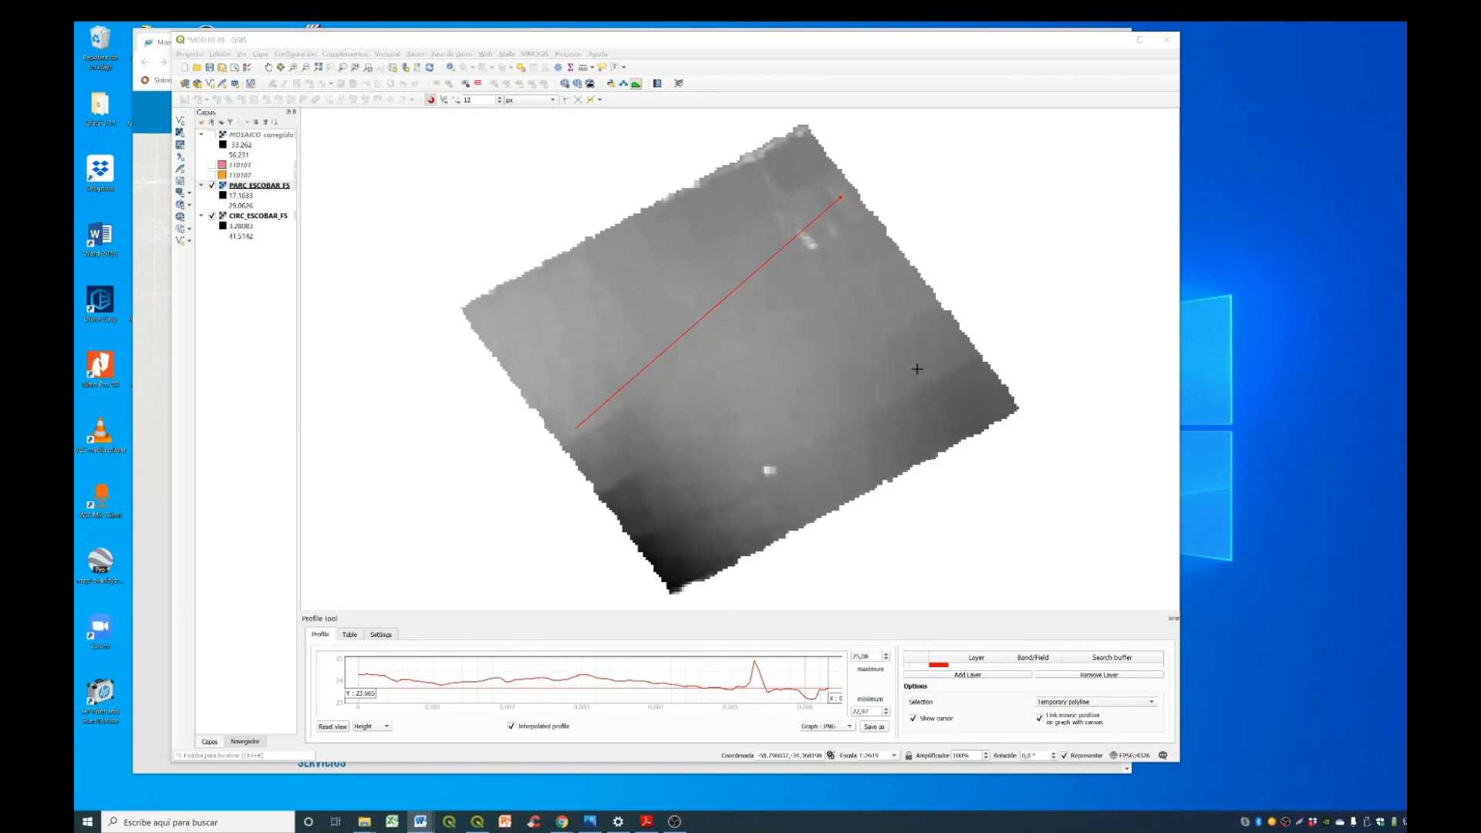
- Open the raster contour extraction tool (Curvas de nivel) with PARC_ESCOBAR_F5 as the input layer
left_click(415, 54)
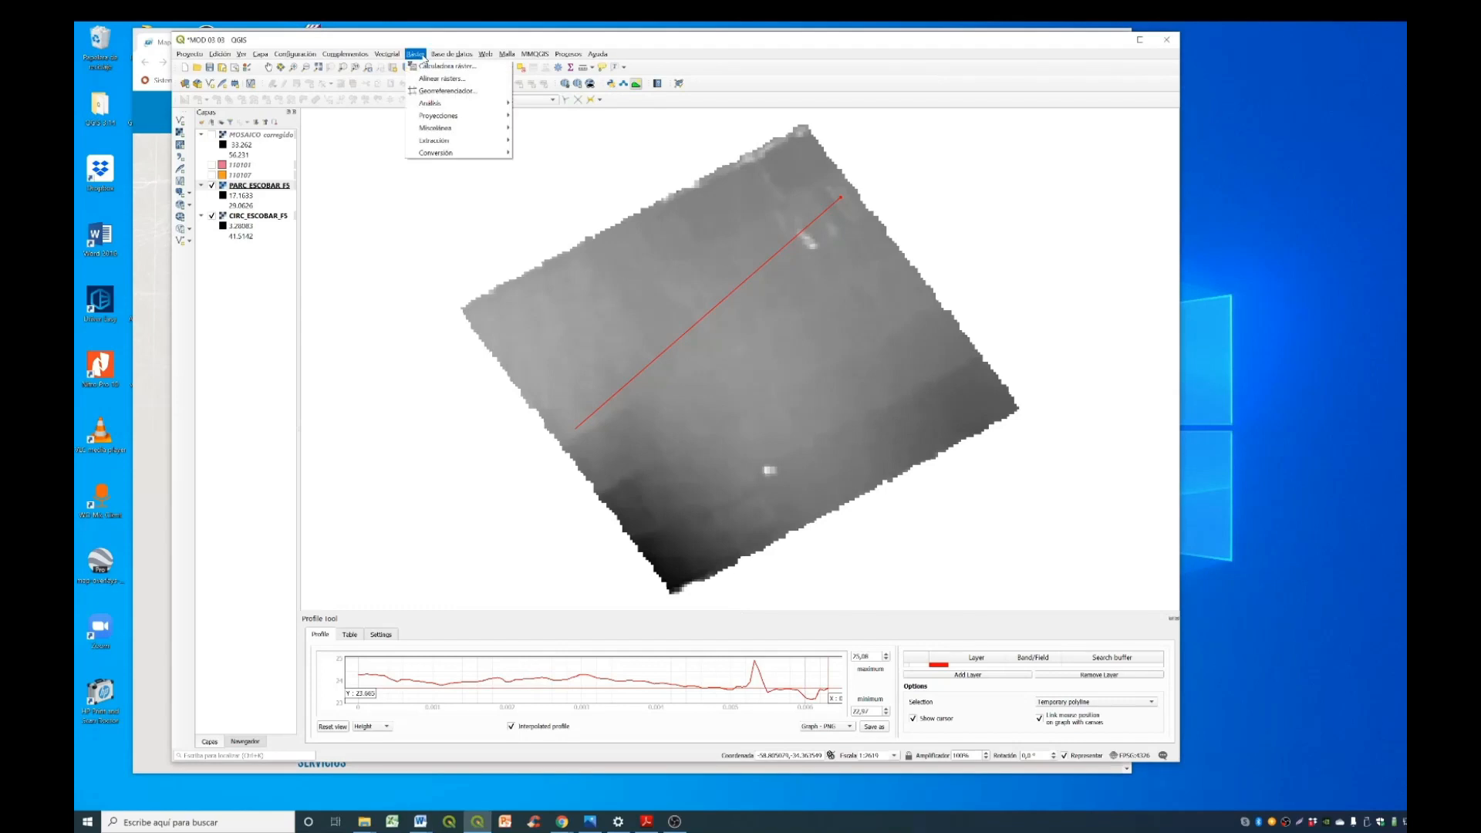
mouse_move(443, 141)
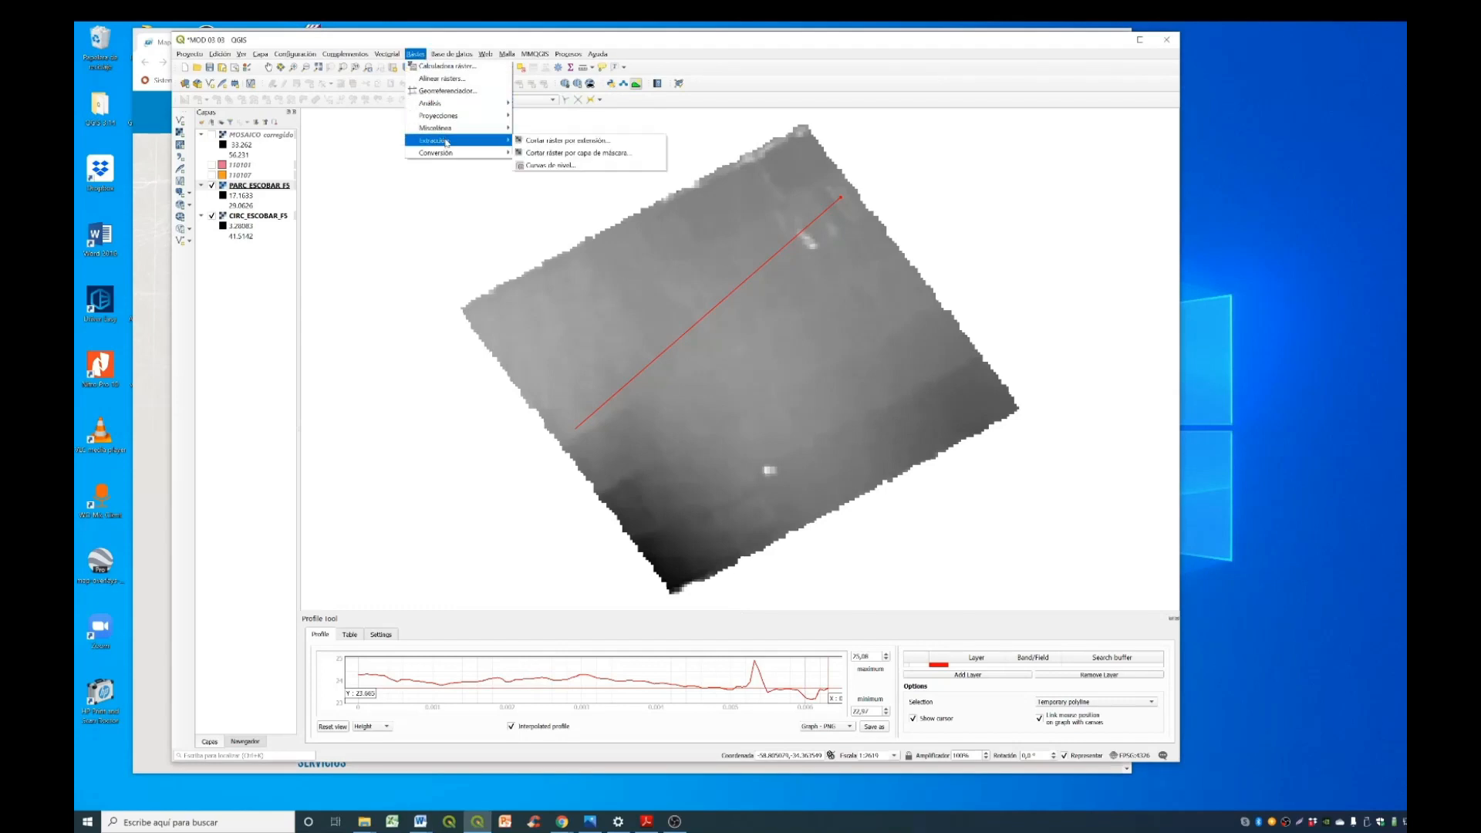
left_click(551, 165)
left_click_drag(969, 199, 892, 201)
key("alt+Tab")
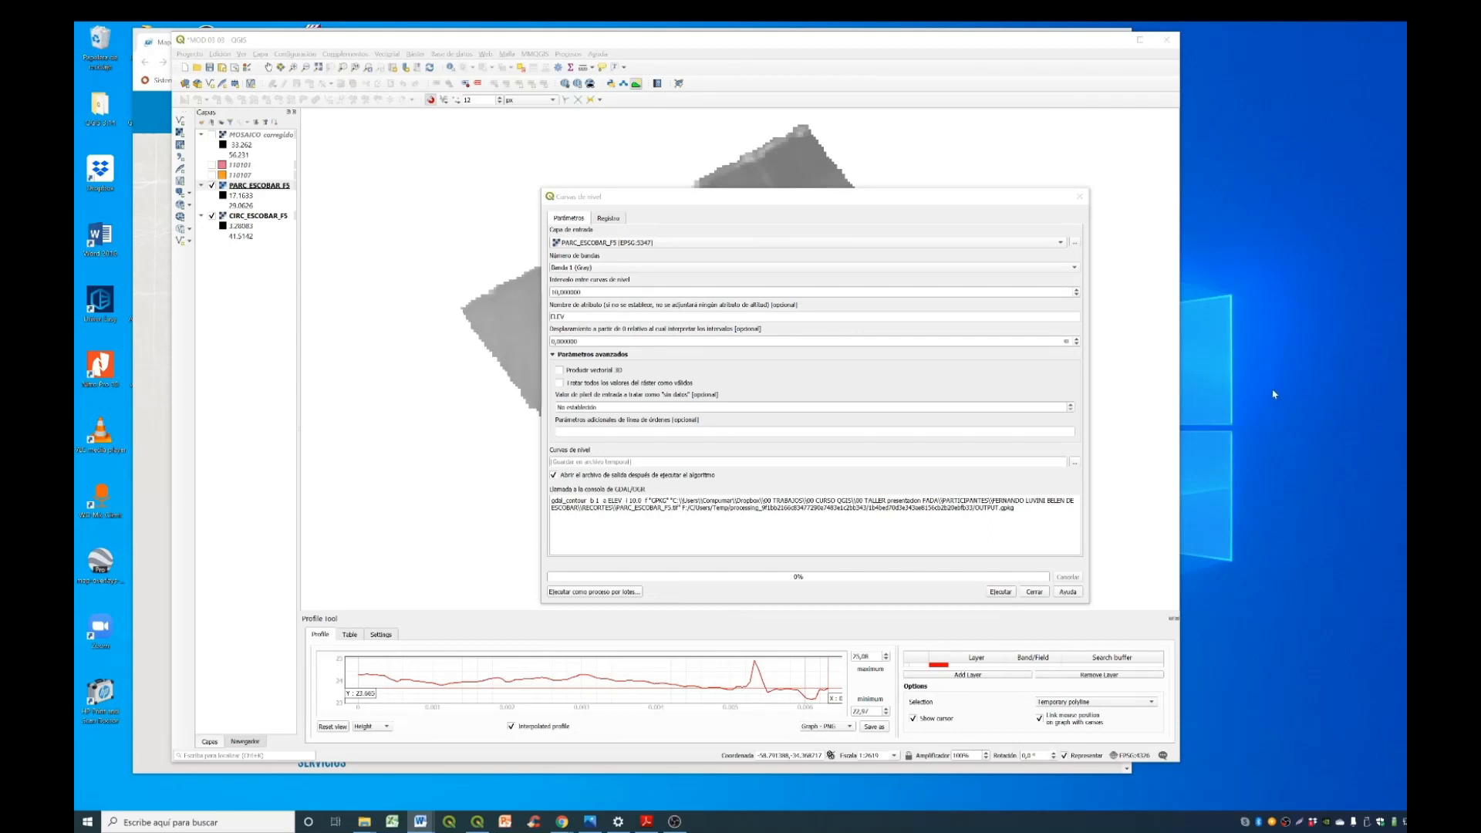
left_click(826, 212)
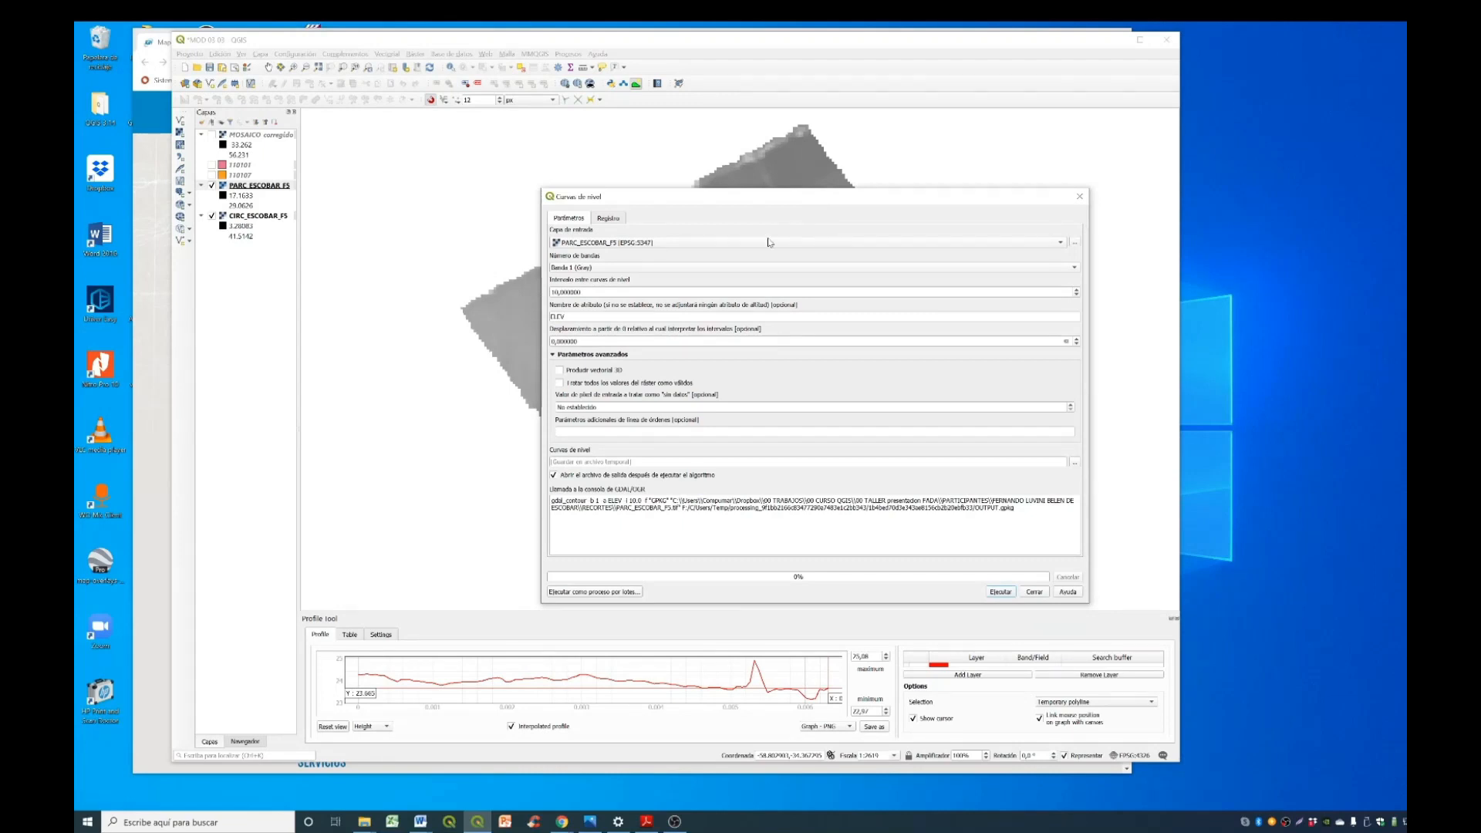
- Generate contours from PARC_ESCOBAR_F5 at an interval of 5 into a temporary file and close the tool
left_click(723, 243)
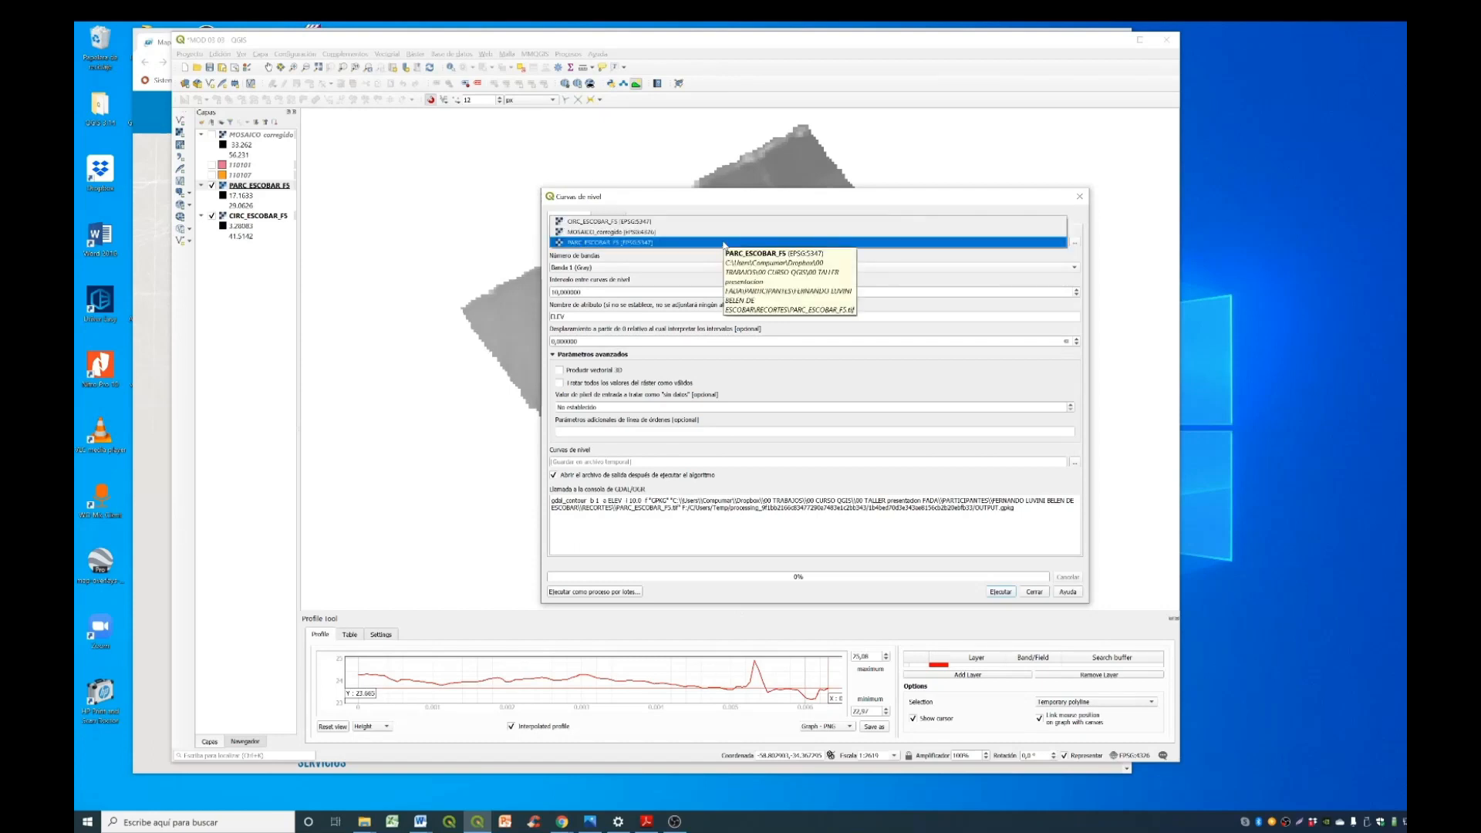
left_click(725, 244)
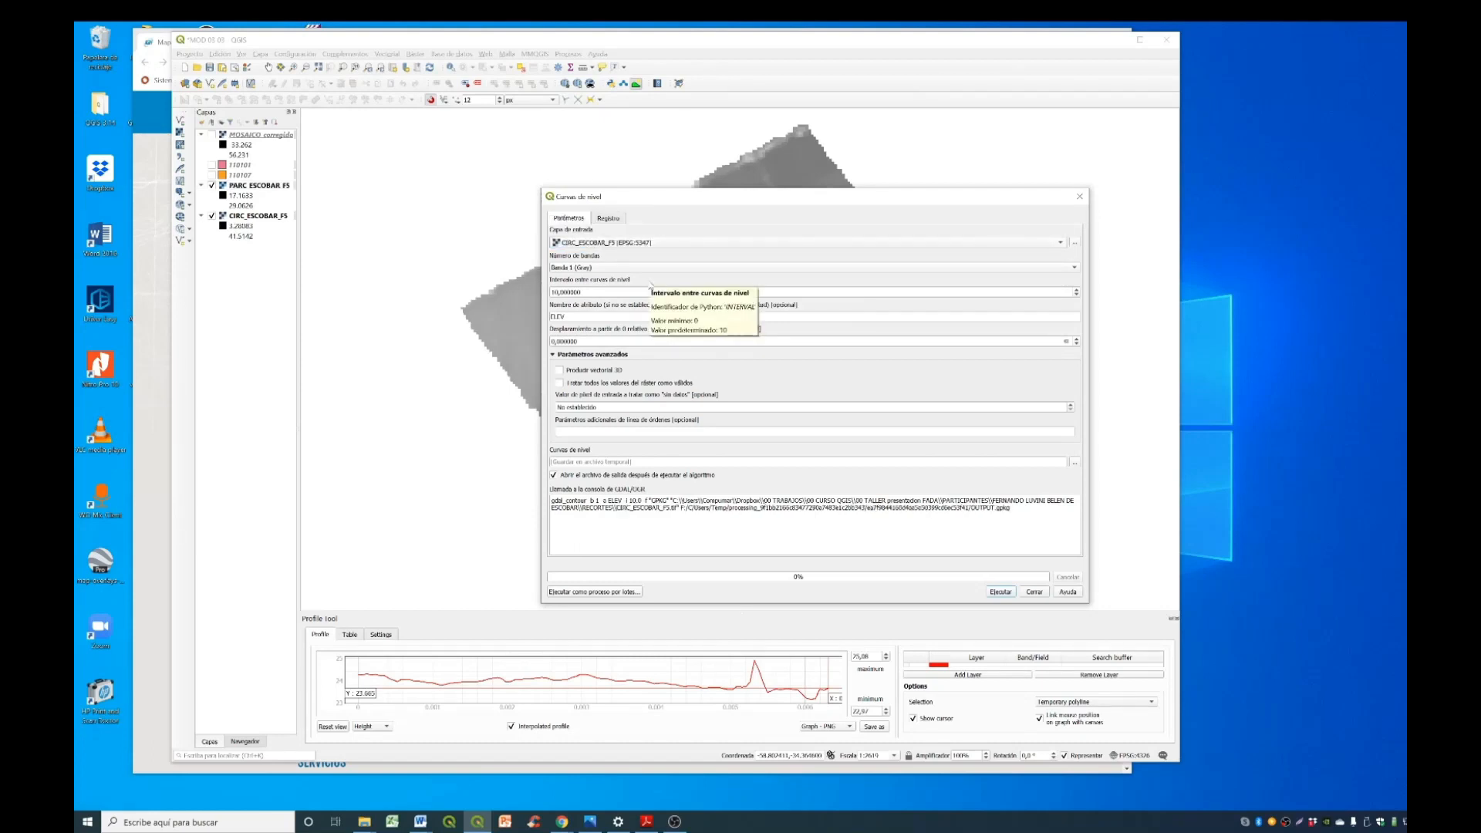
left_click_drag(592, 293, 500, 288)
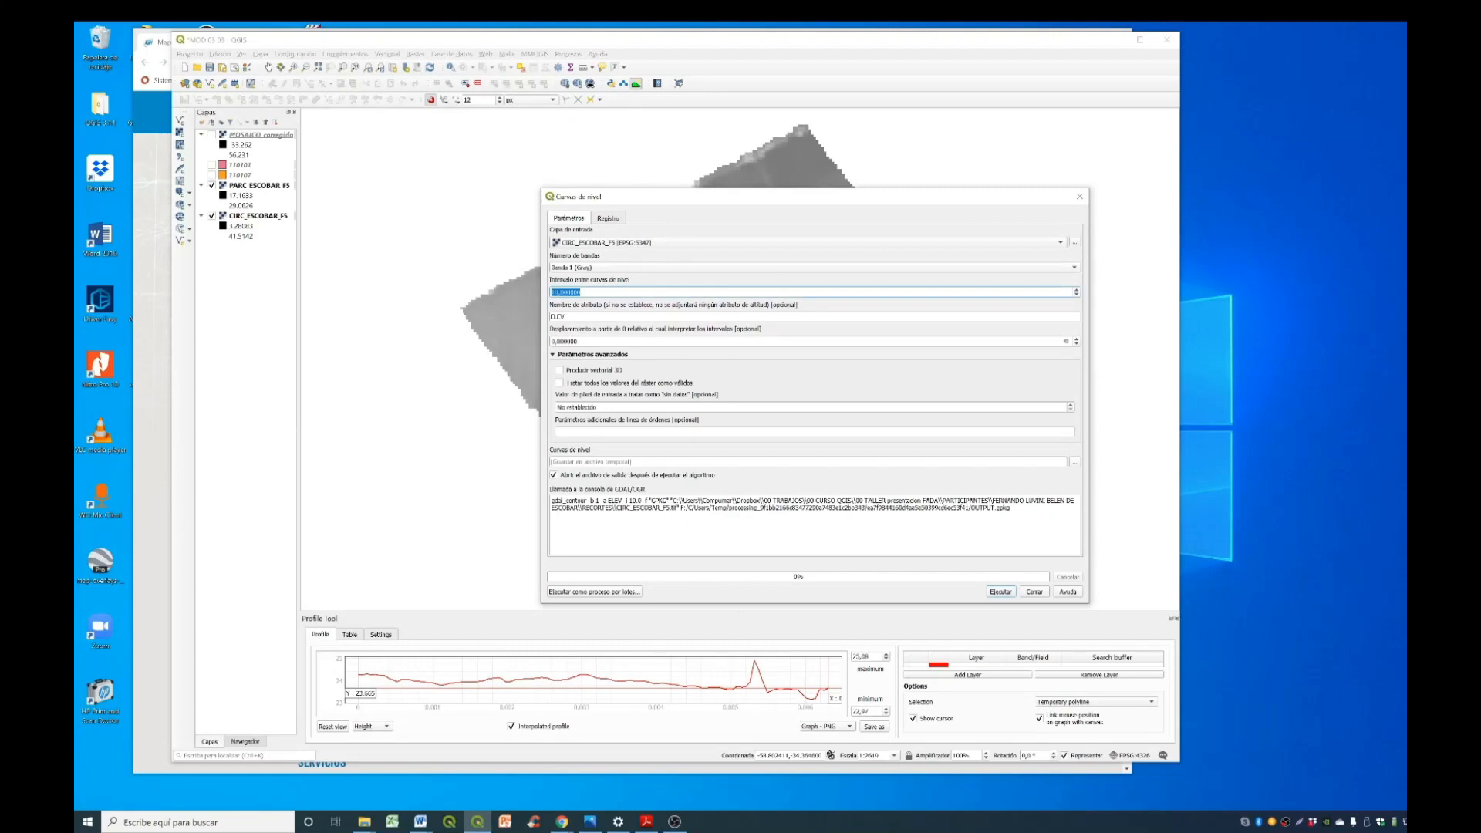
type("5")
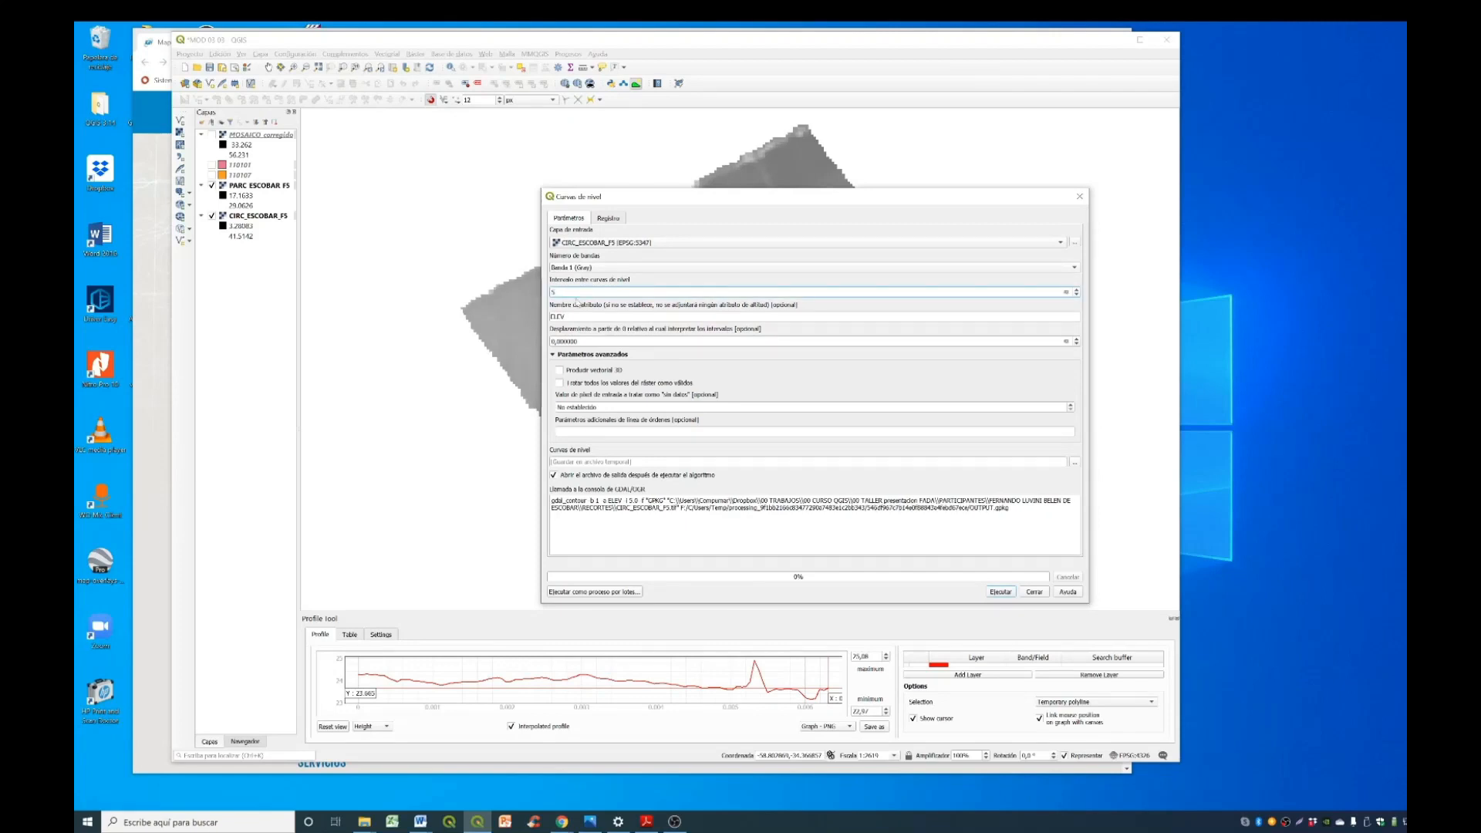
left_click(623, 243)
left_click(610, 263)
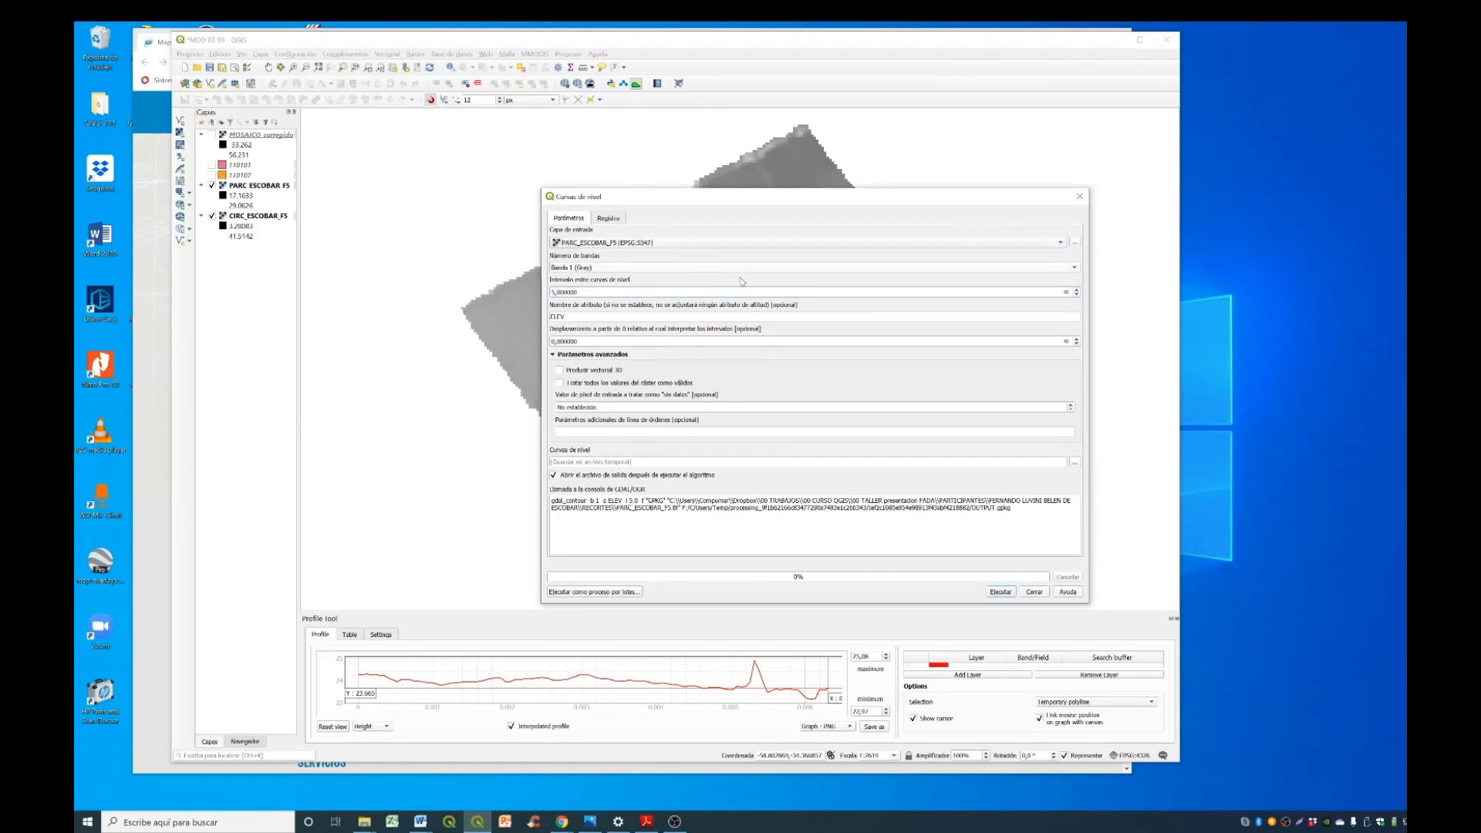
left_click(1002, 592)
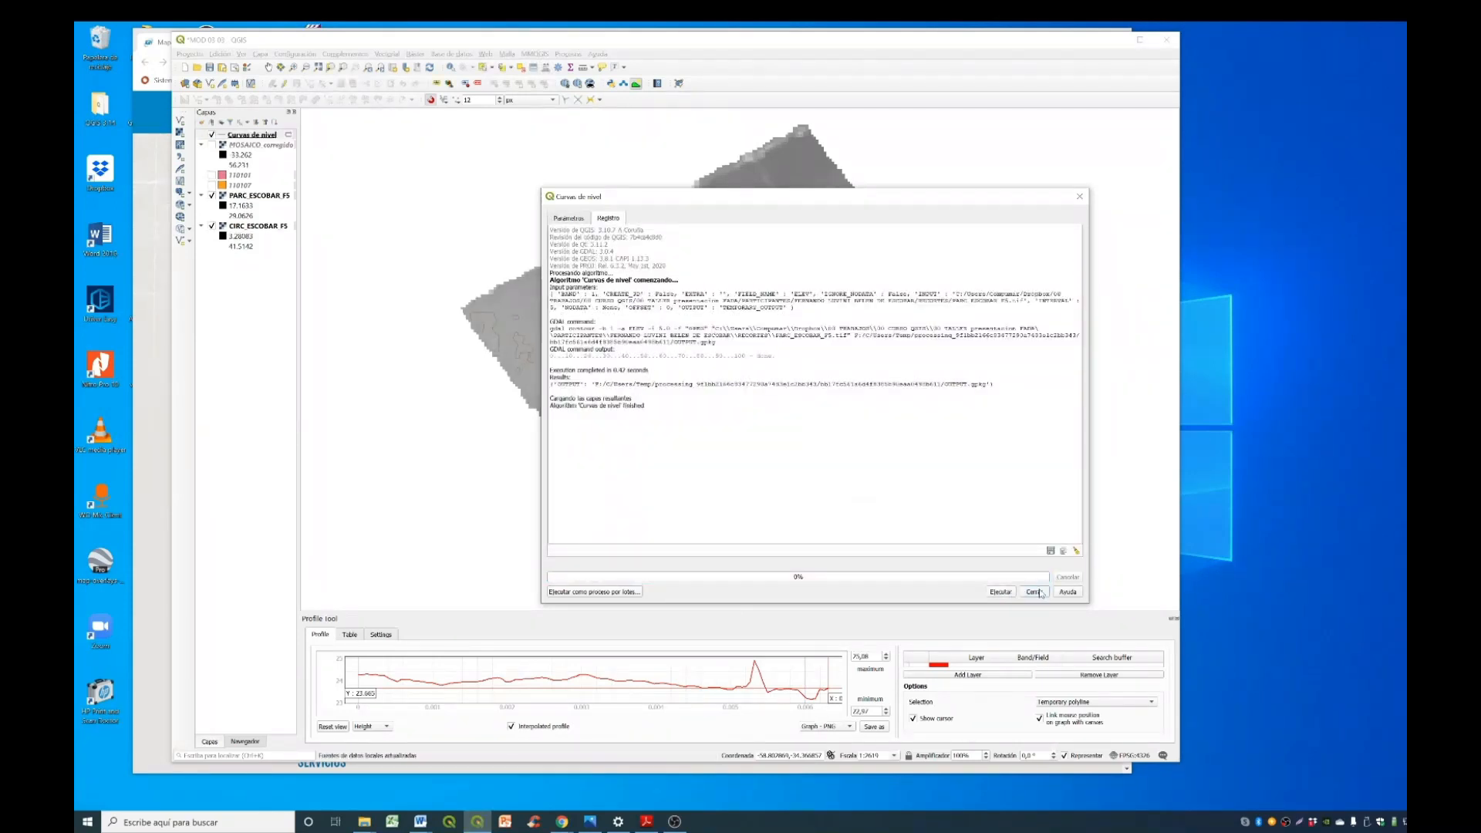
left_click(1035, 592)
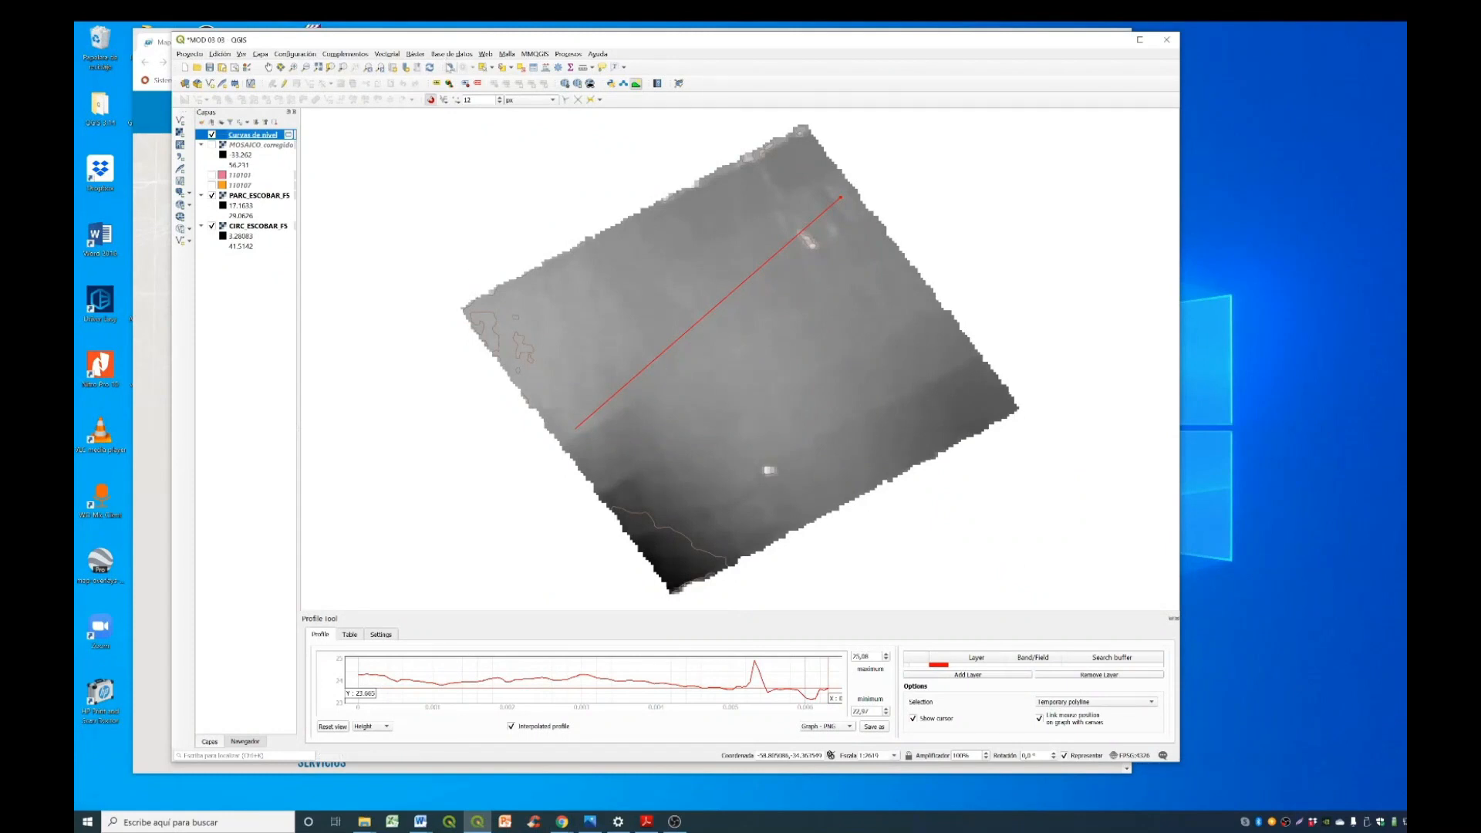
- Identify the attributes of two contour lines near the western corner of the parcel raster
left_click(450, 68)
left_click(534, 355)
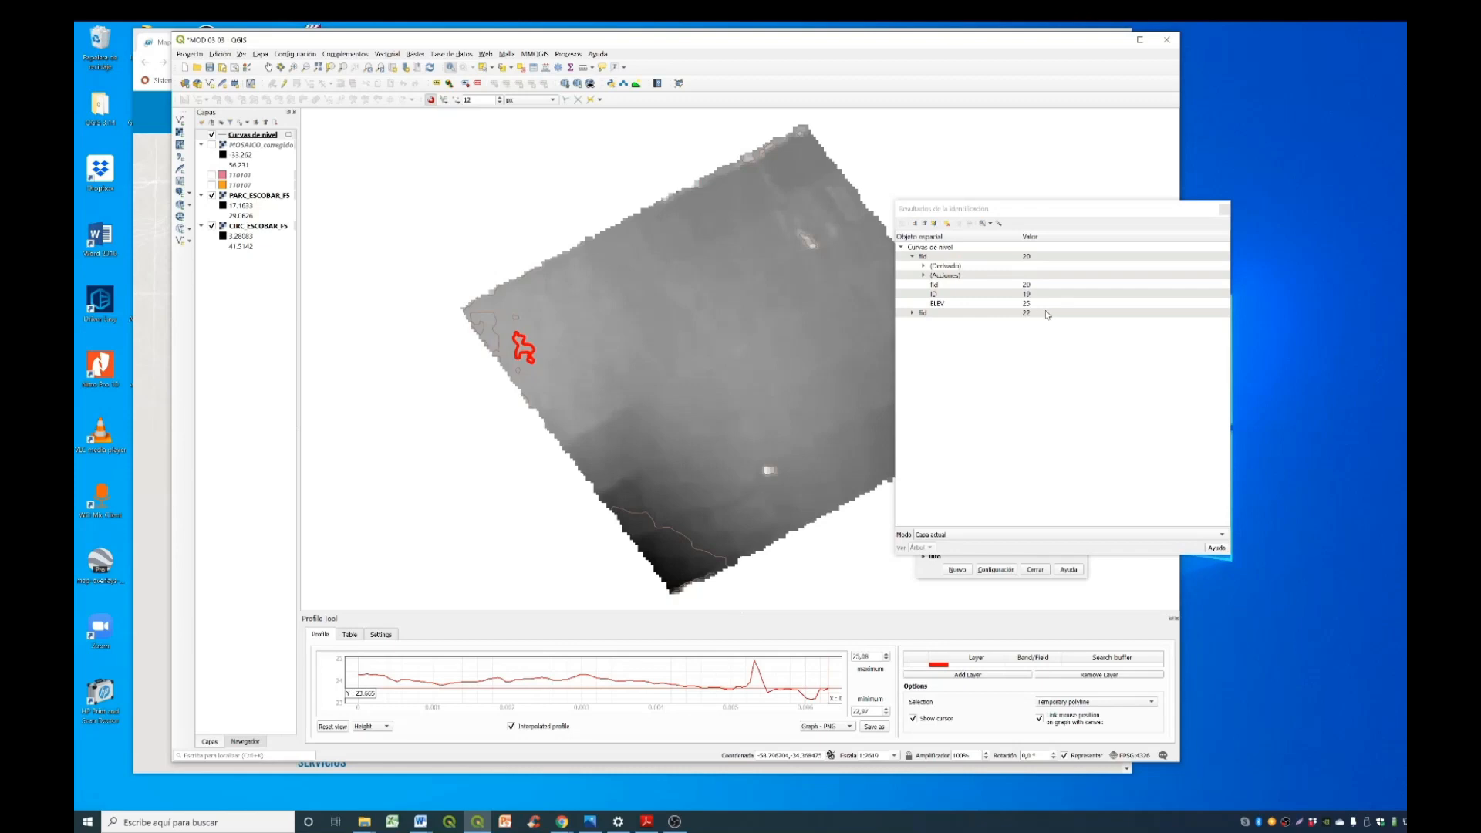
left_click(1223, 209)
left_click(496, 332)
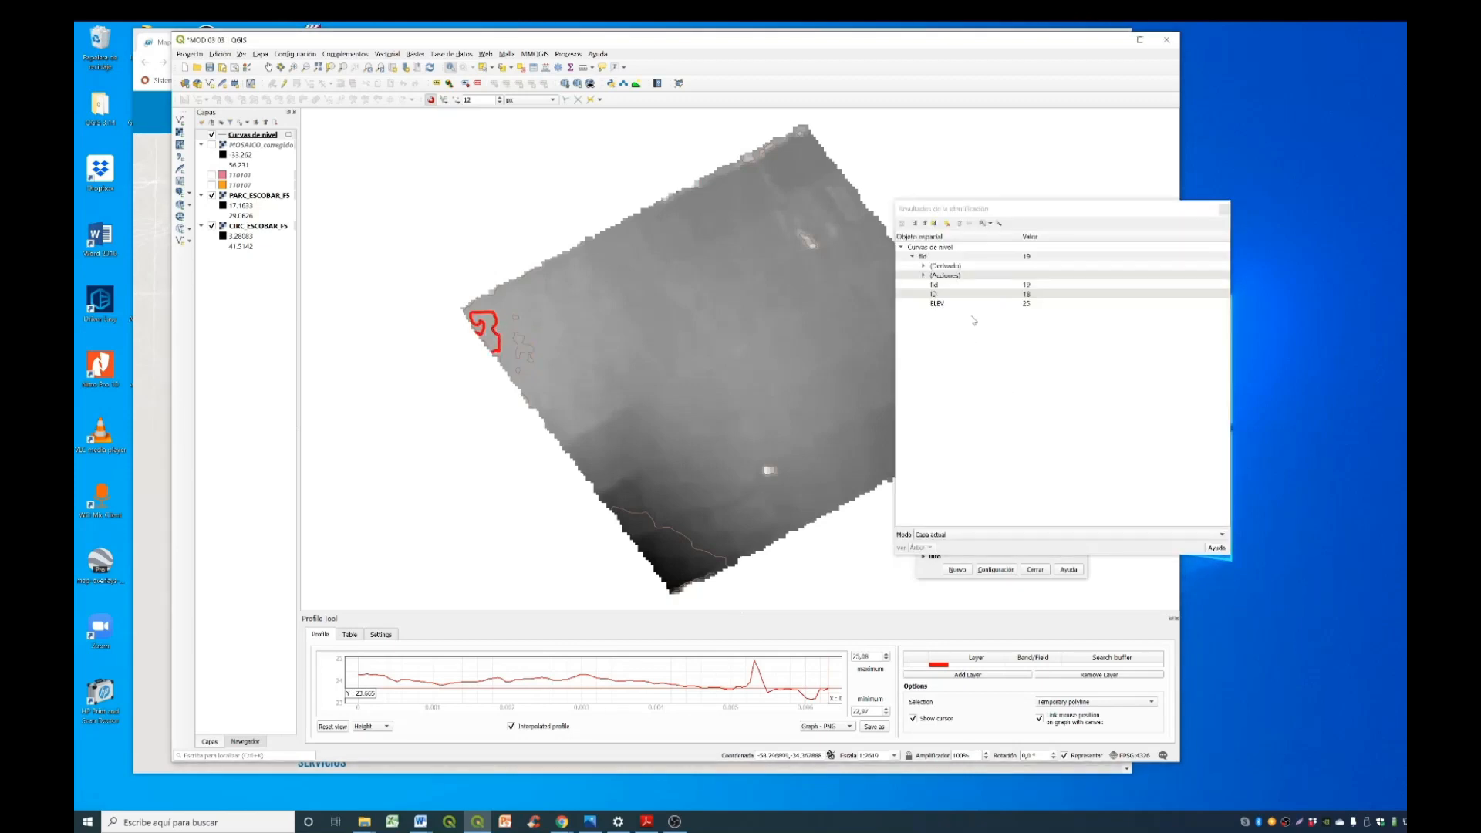
- Identify the contour line near the southern corner of the parcel raster, and close the identify results and the measuring window
left_click(698, 548)
left_click(1222, 210)
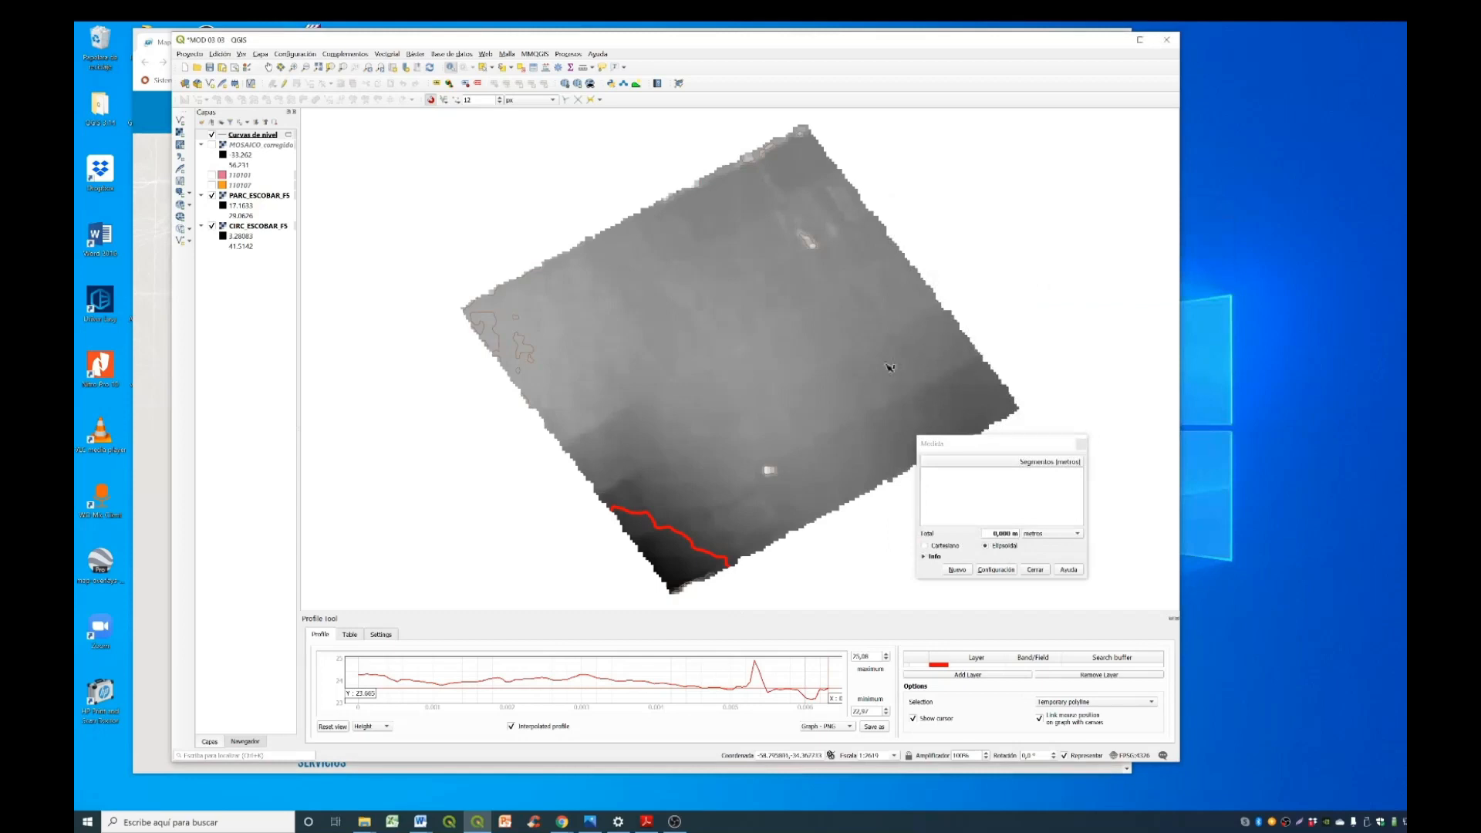
left_click(1035, 570)
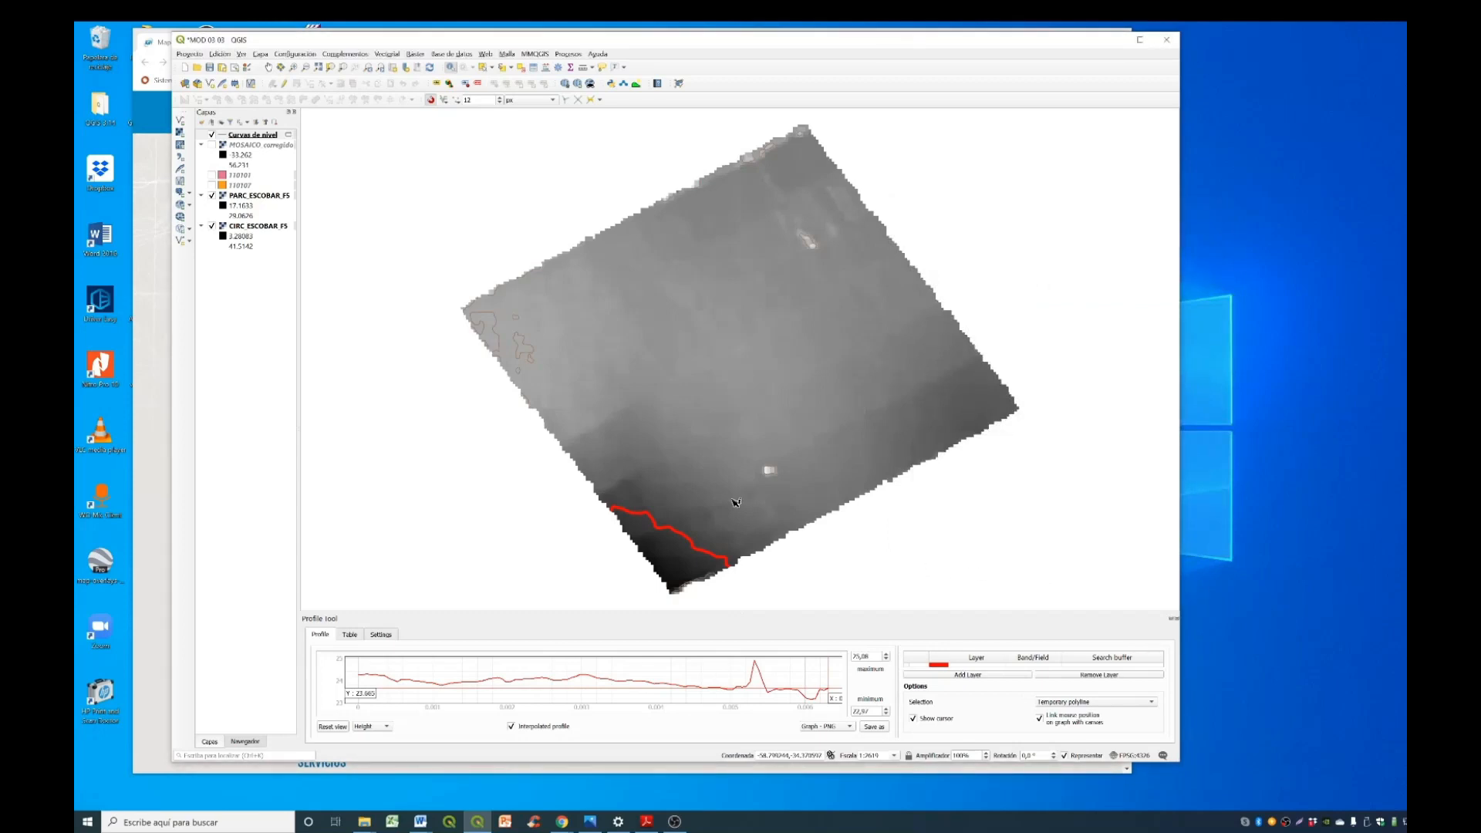
- Review the ELEV values in the Curvas de nivel layer's attribute table and close the table
left_click(1000, 257)
right_click(249, 135)
left_click(368, 246)
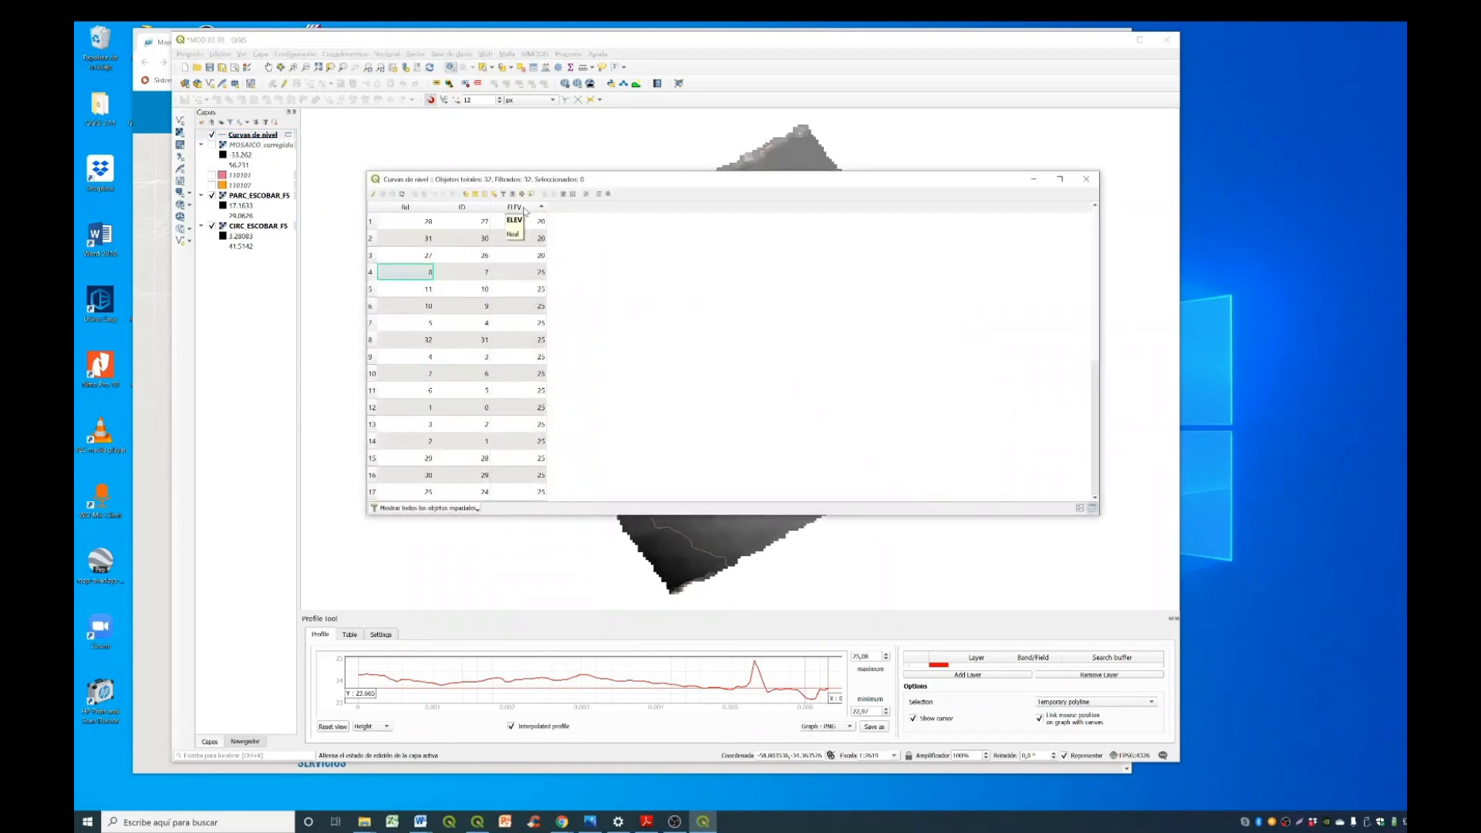
scroll(540, 355, "down", 5)
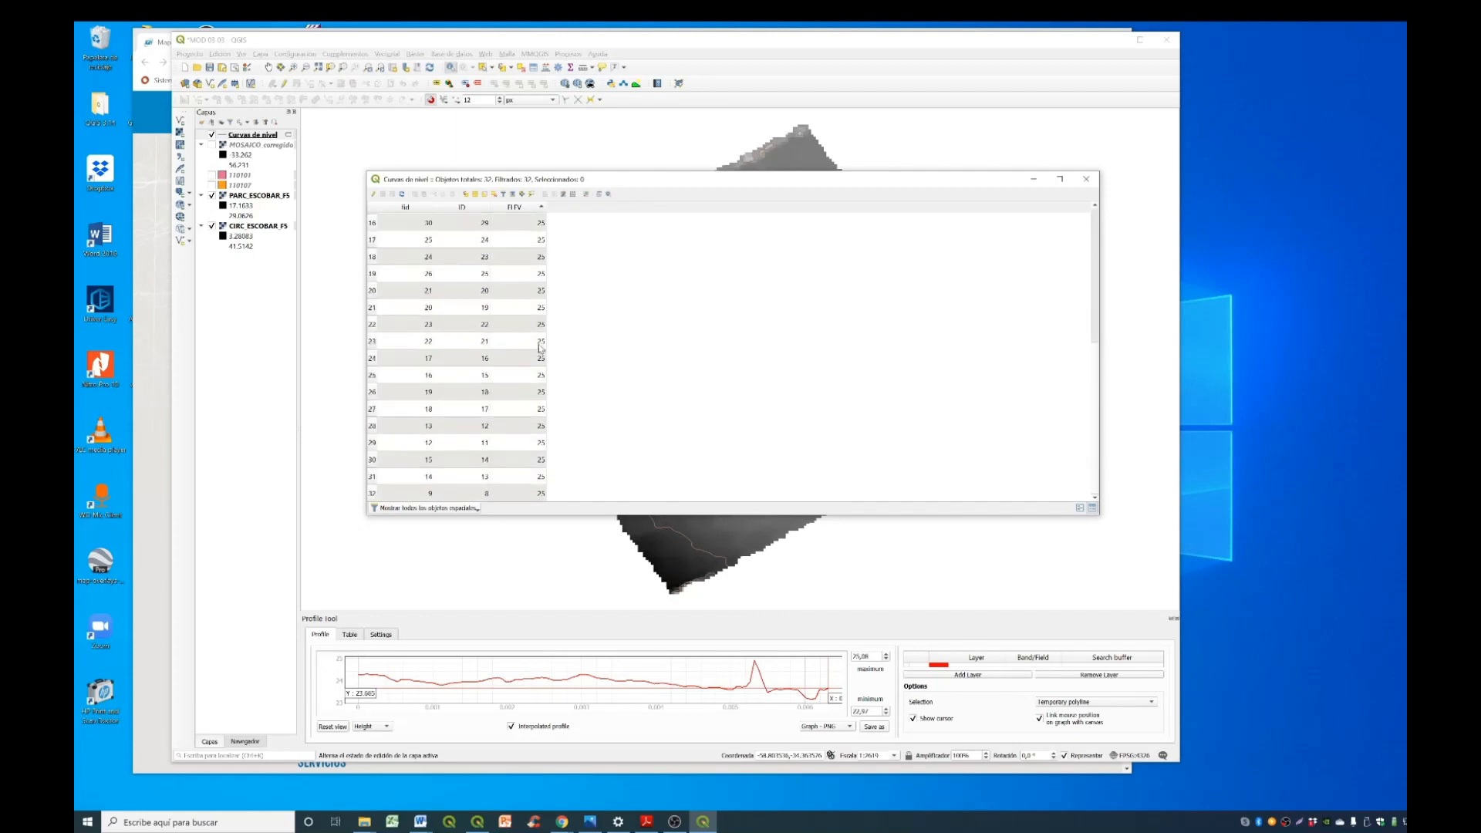
scroll(546, 368, "up", 5)
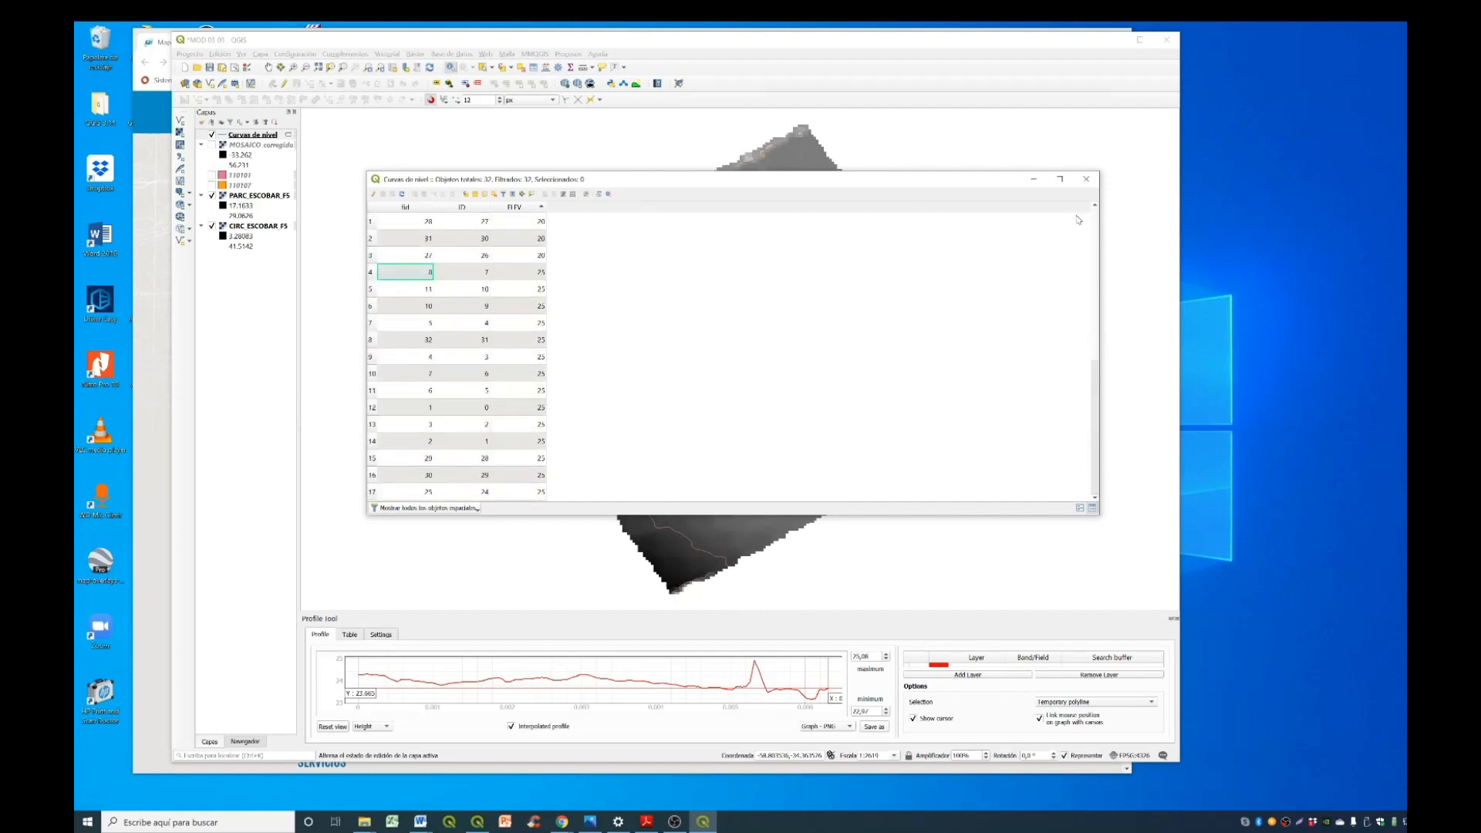
left_click(1086, 179)
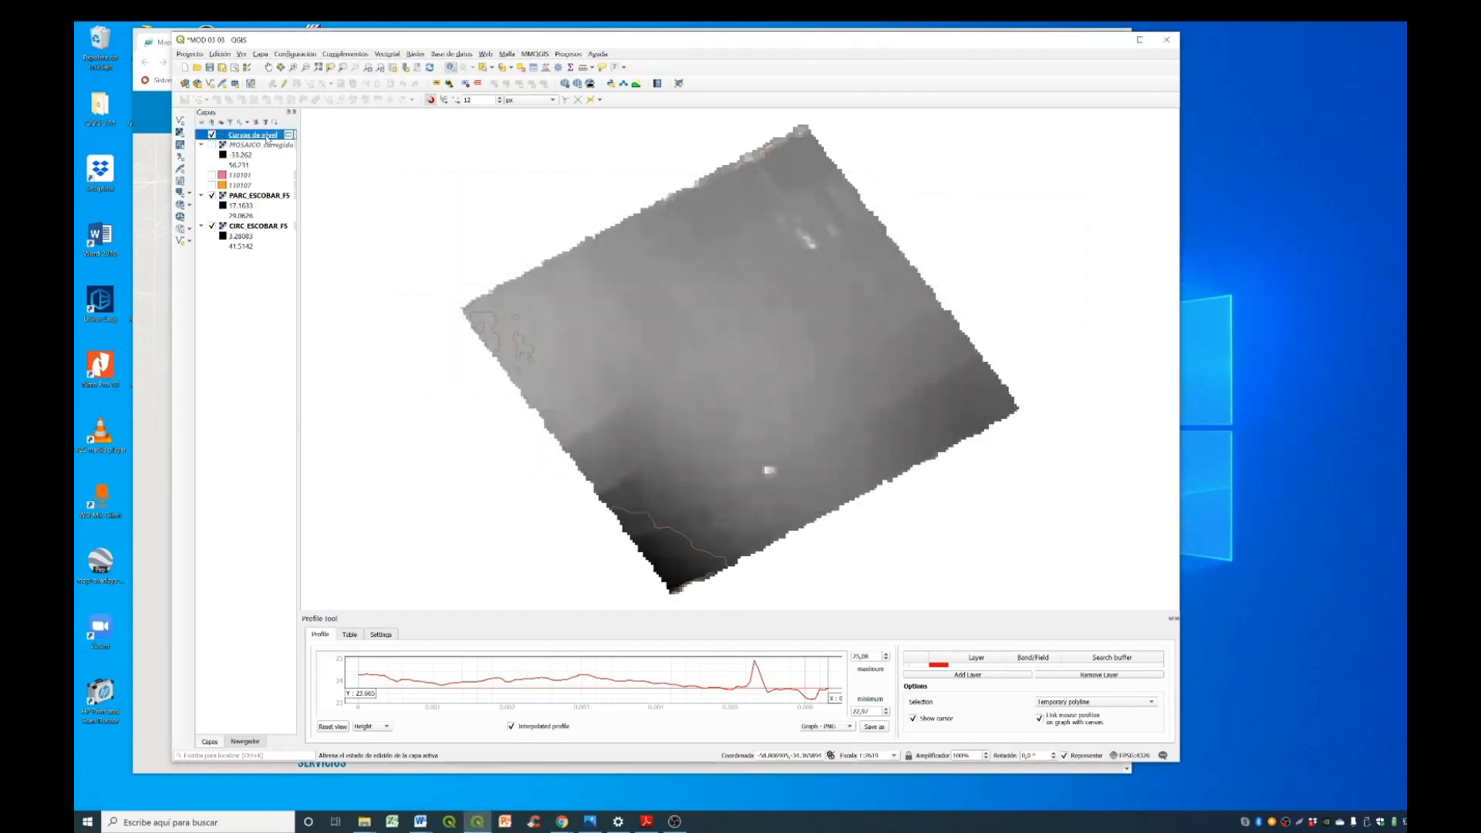
- Export the temporary Curvas de nivel layer as curvas 5 and remove the temporary layer from the project
right_click(268, 139)
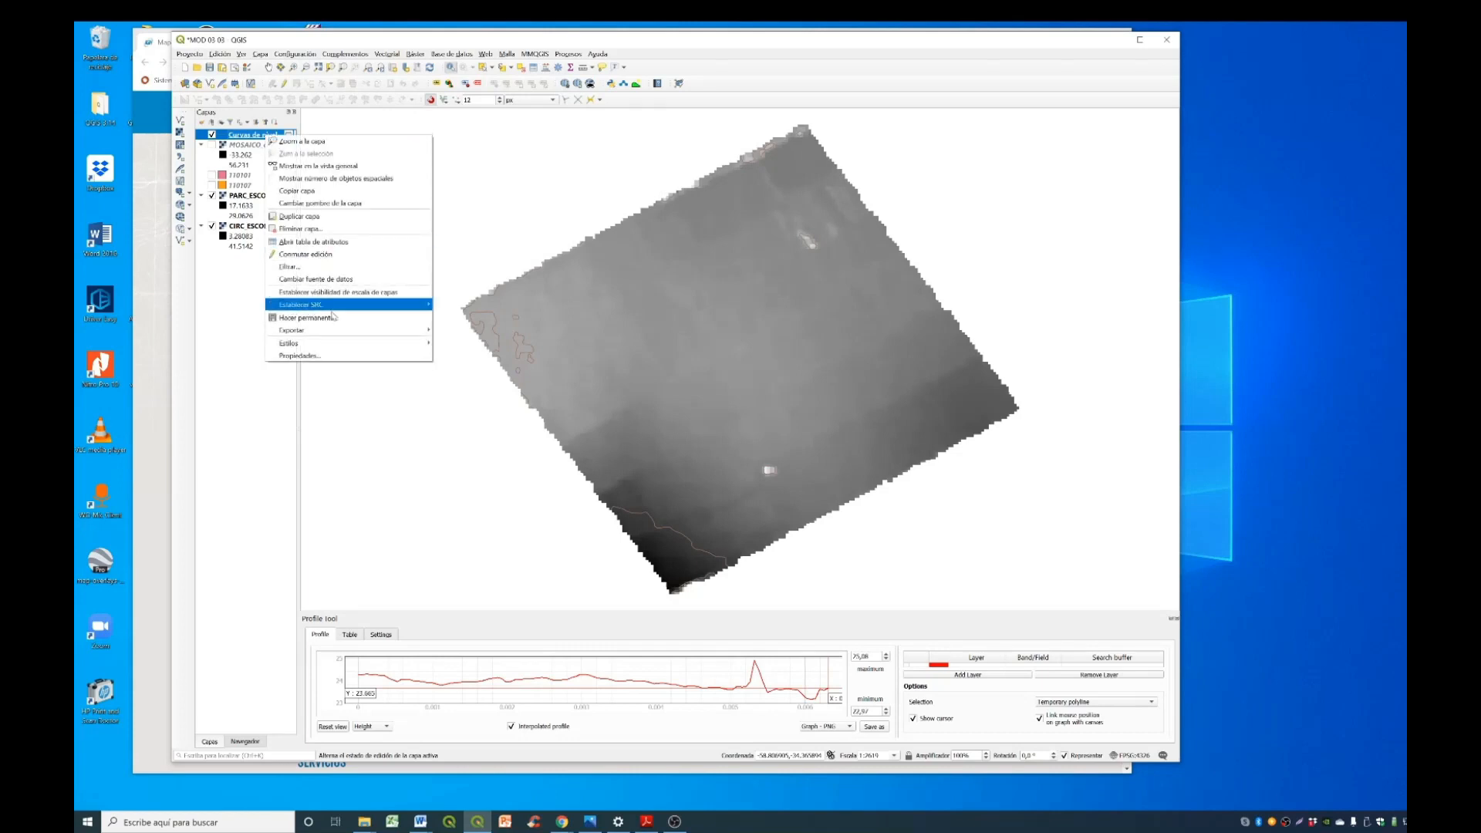
mouse_move(348, 330)
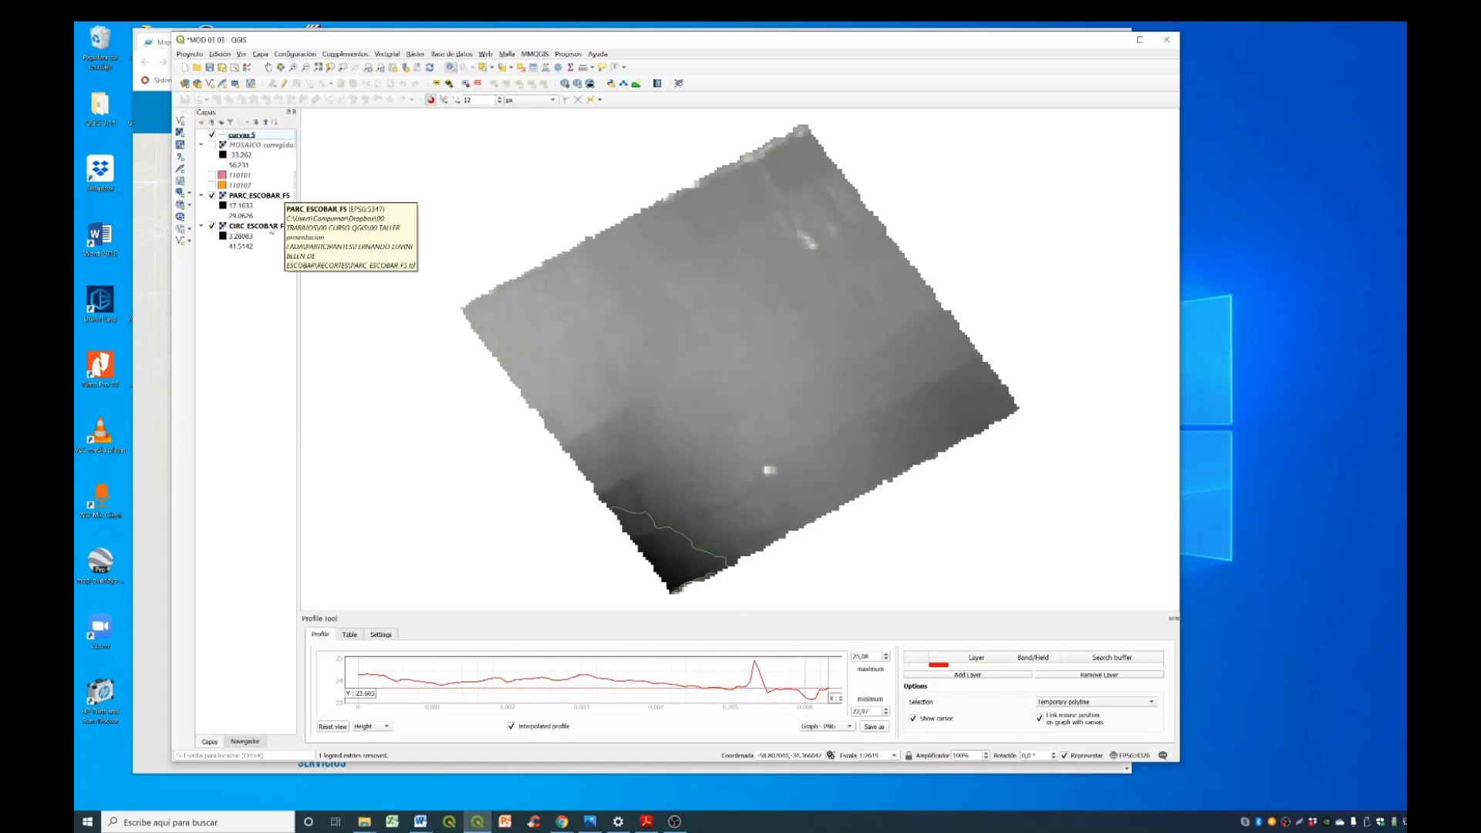
- Open the raster contour extraction tool (Curvas de nivel) with CIRC_ESCOBAR_F5 as the input layer
right_click(272, 225)
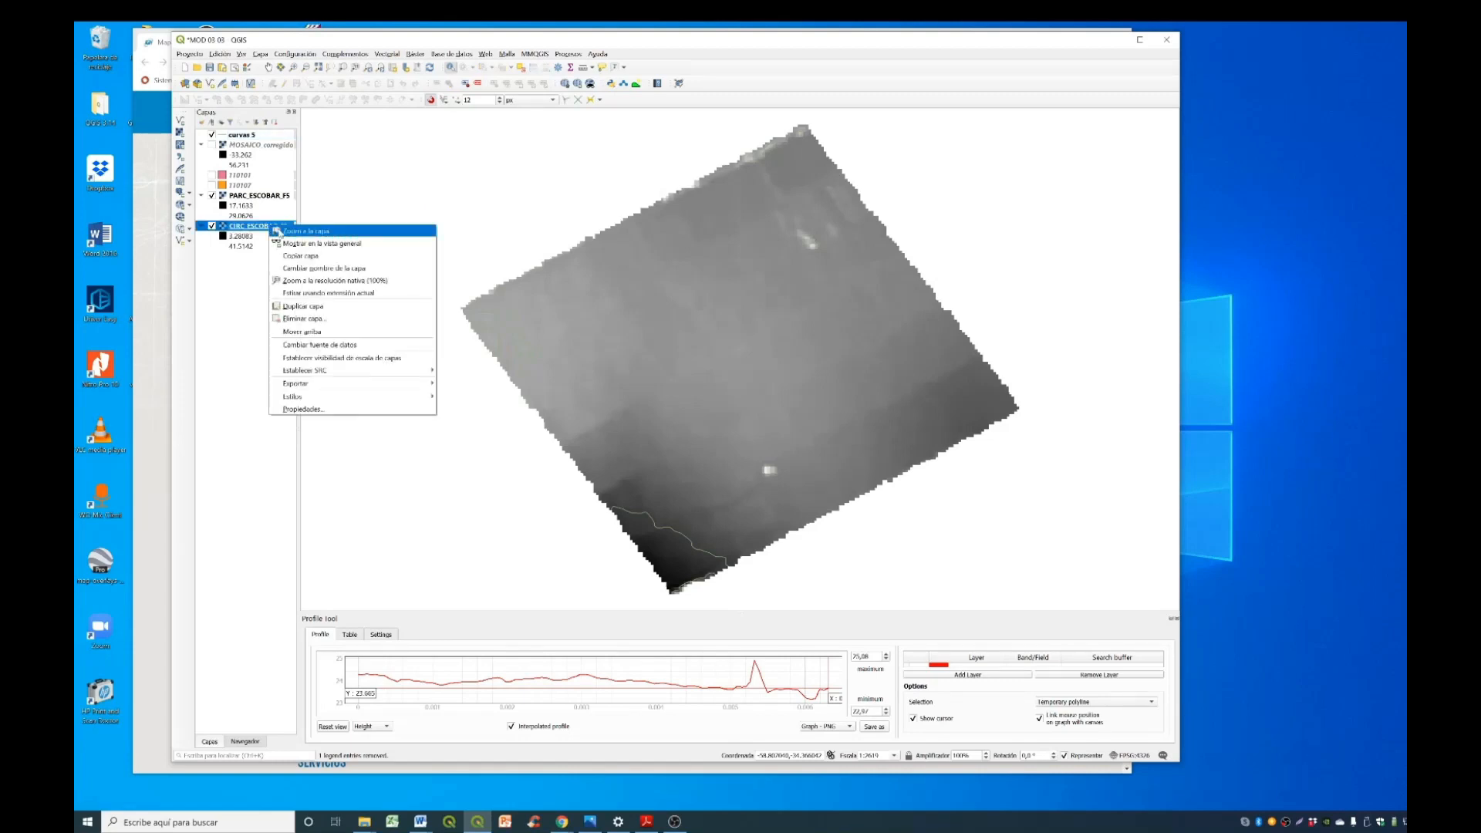
left_click(278, 231)
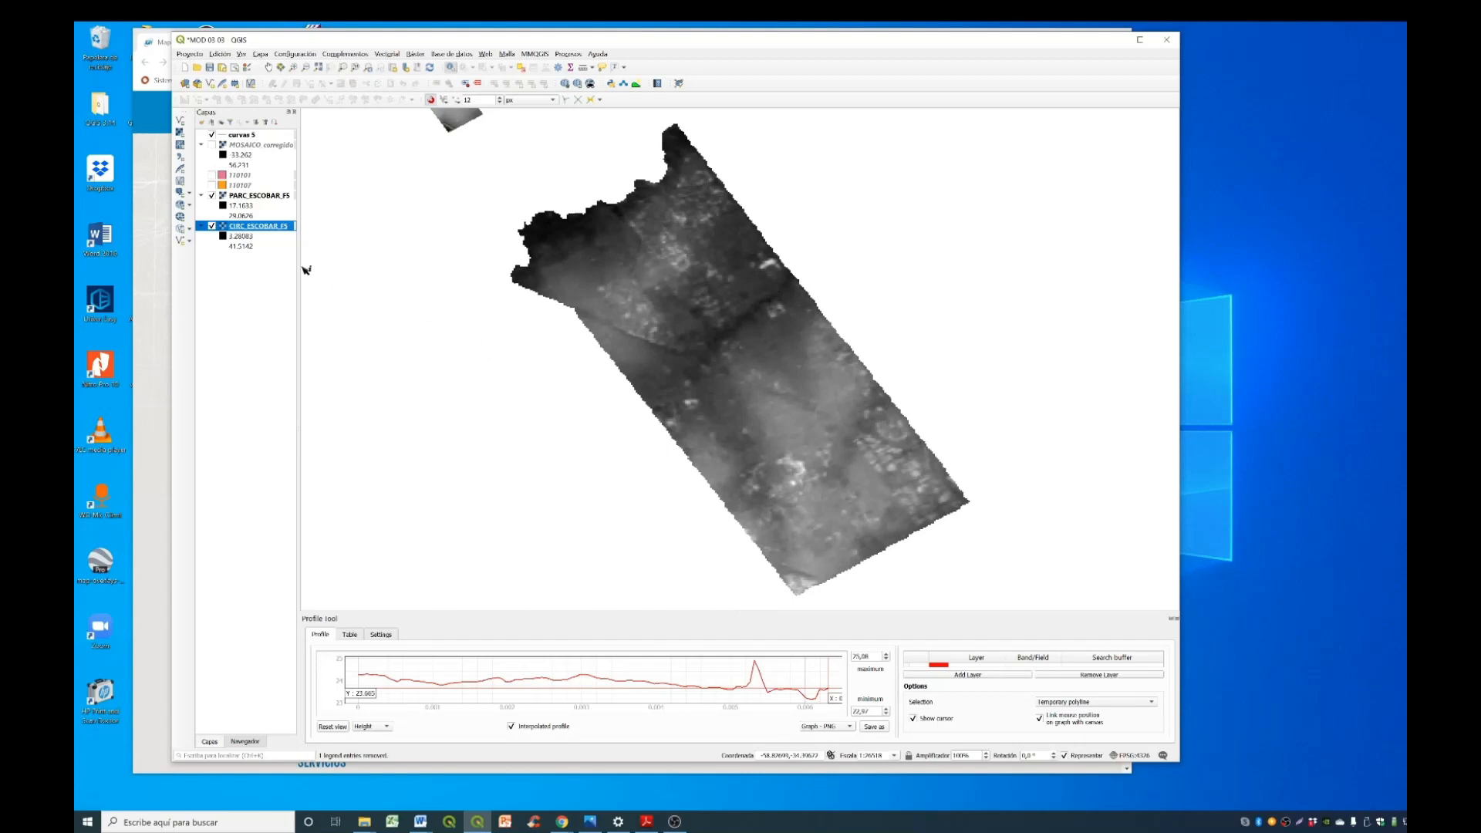
left_click(416, 54)
mouse_move(463, 140)
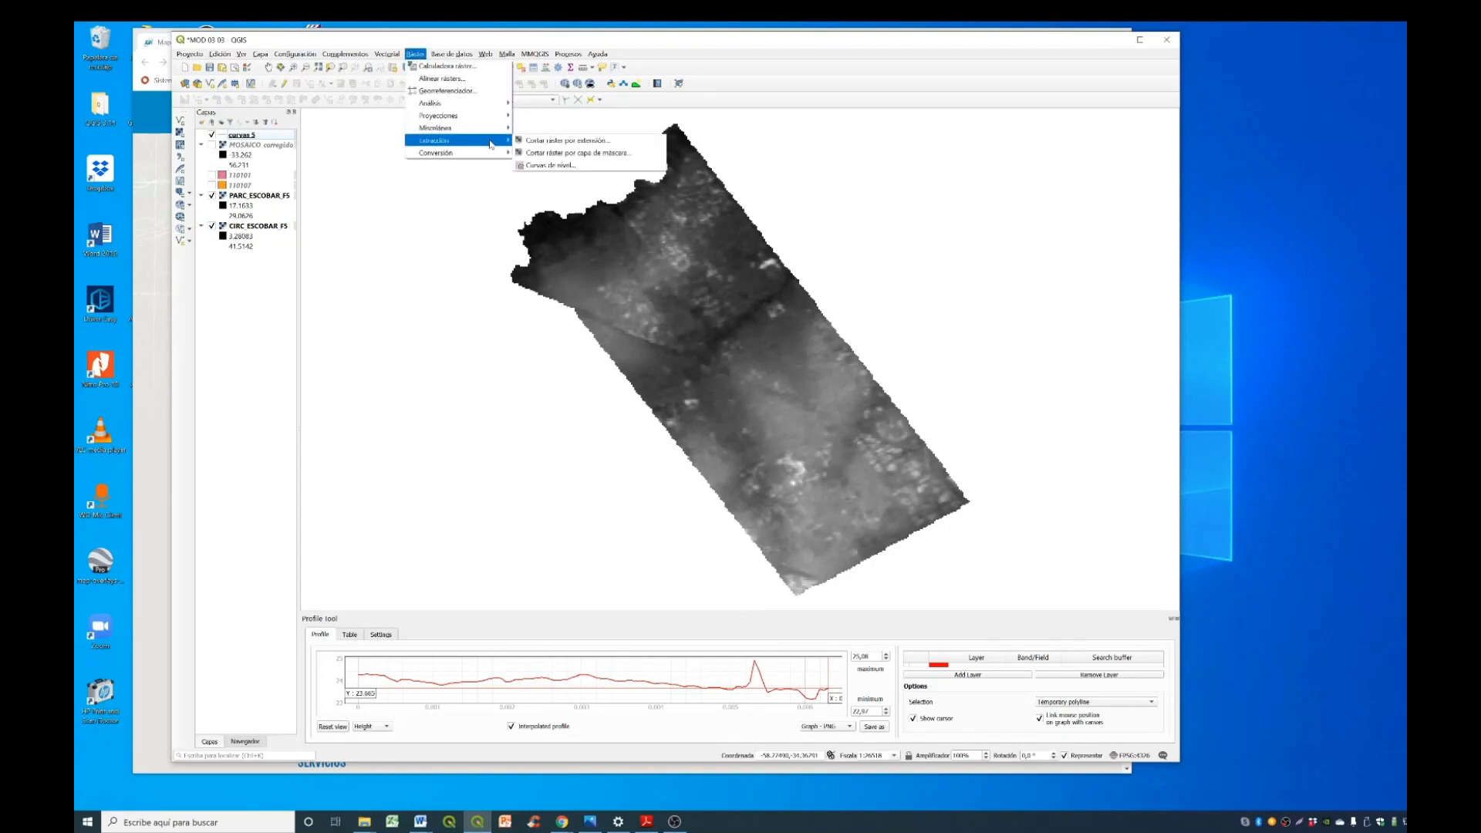
left_click(572, 165)
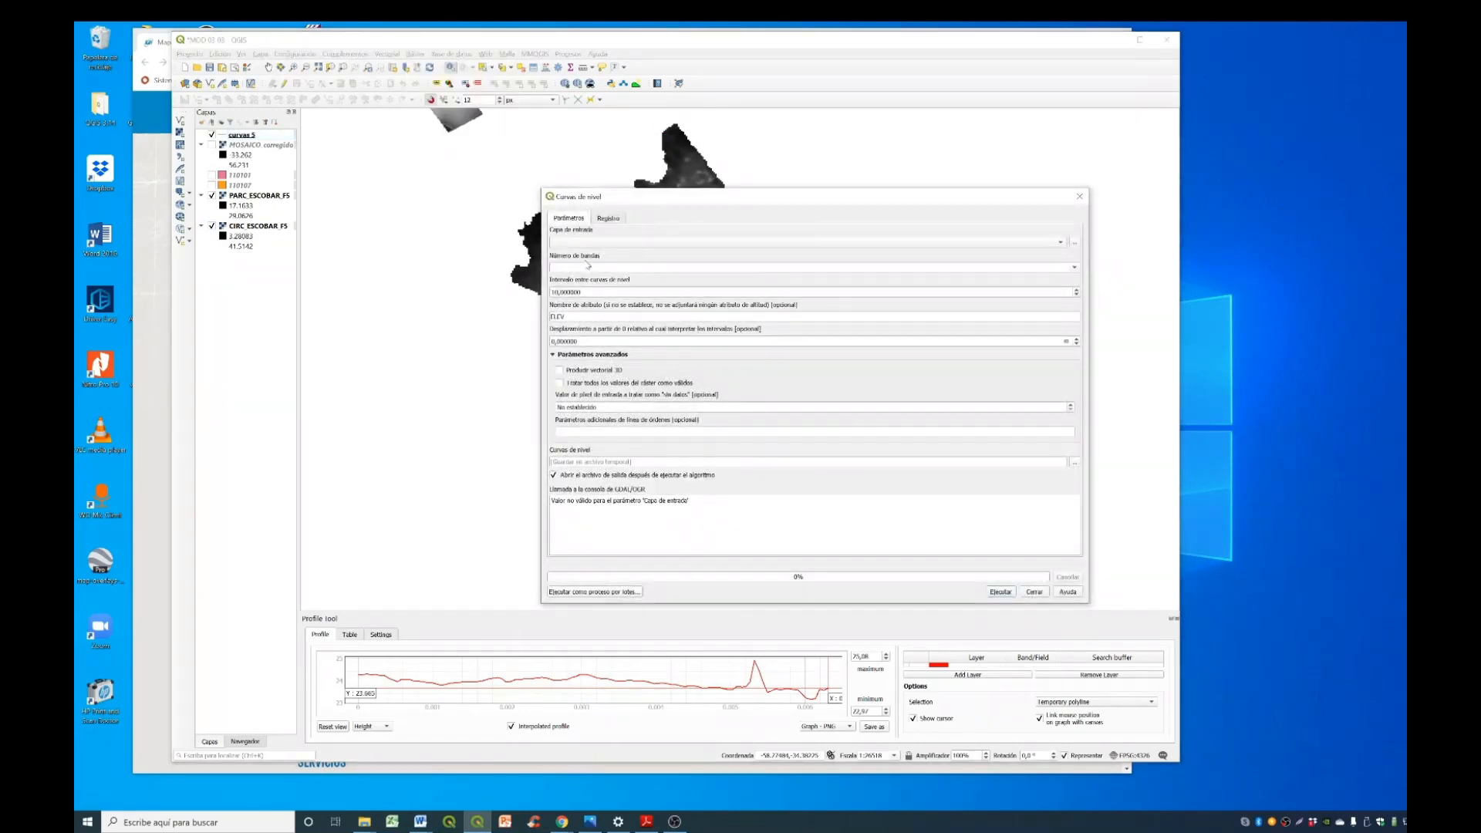
left_click(628, 243)
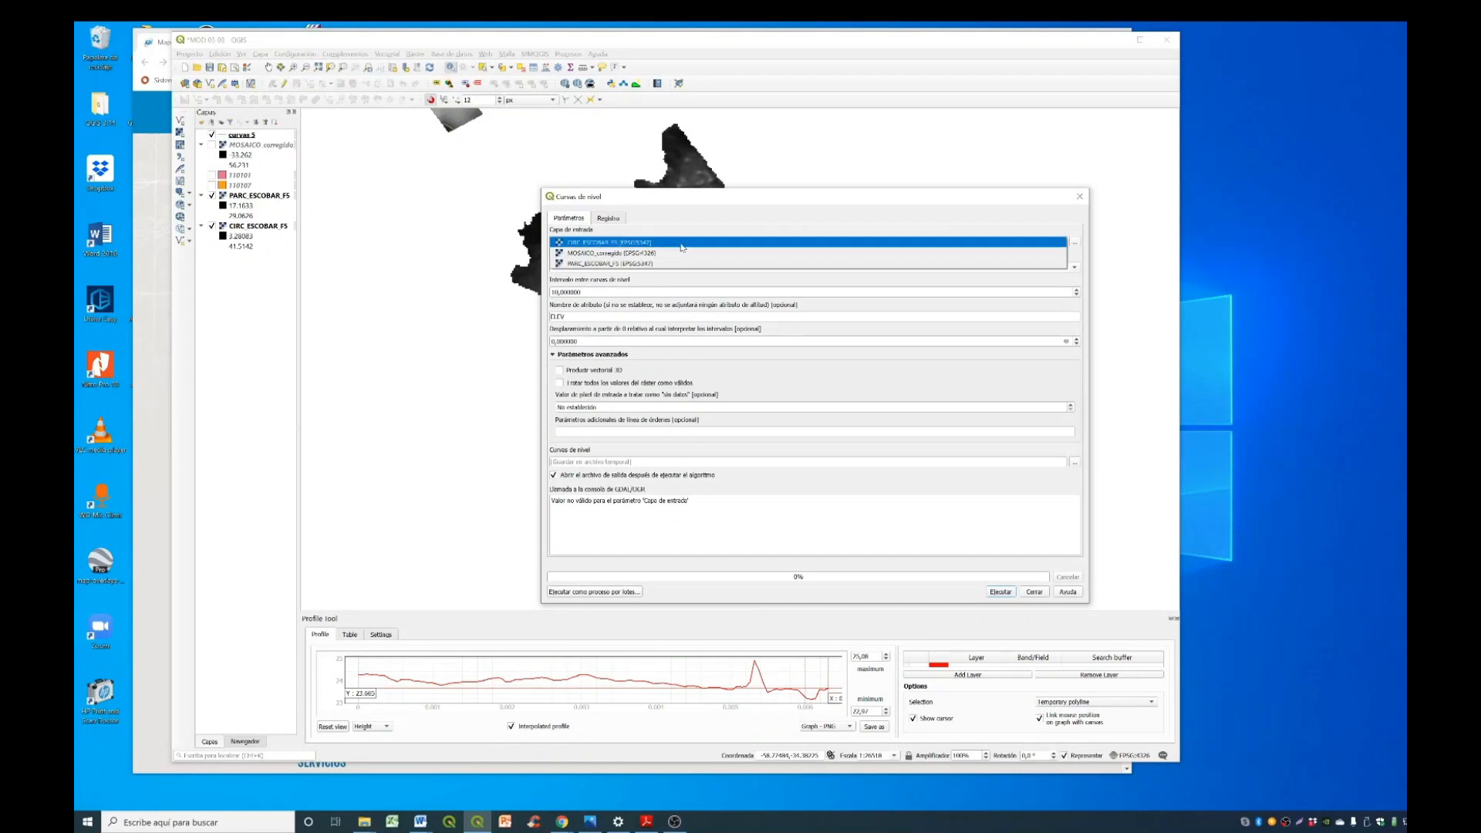
left_click(681, 245)
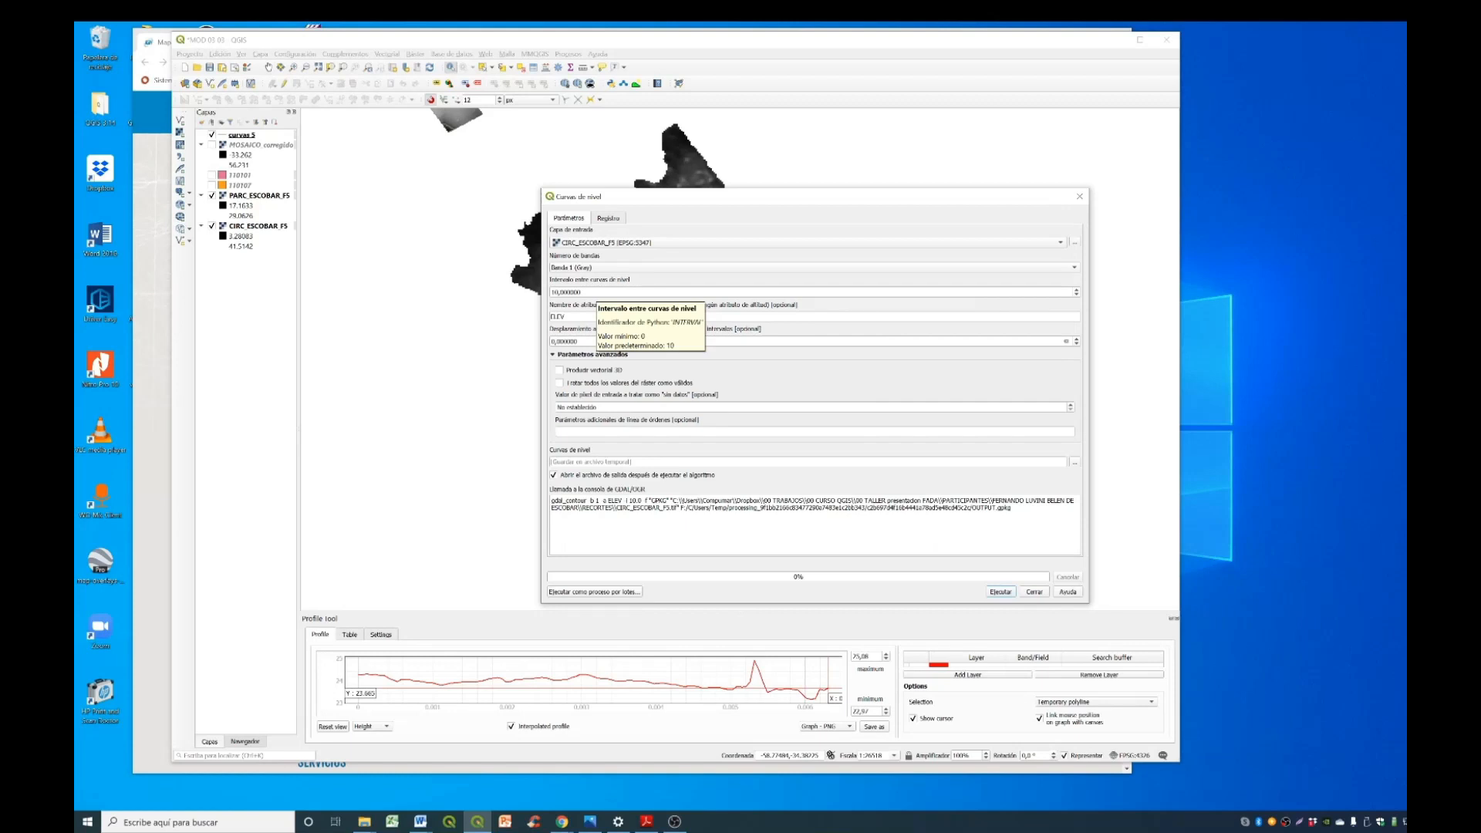
- Generate contours from CIRC_ESCOBAR_F5 at an interval of 20 into a temporary file and close the tool
double_click(579, 292)
type("20")
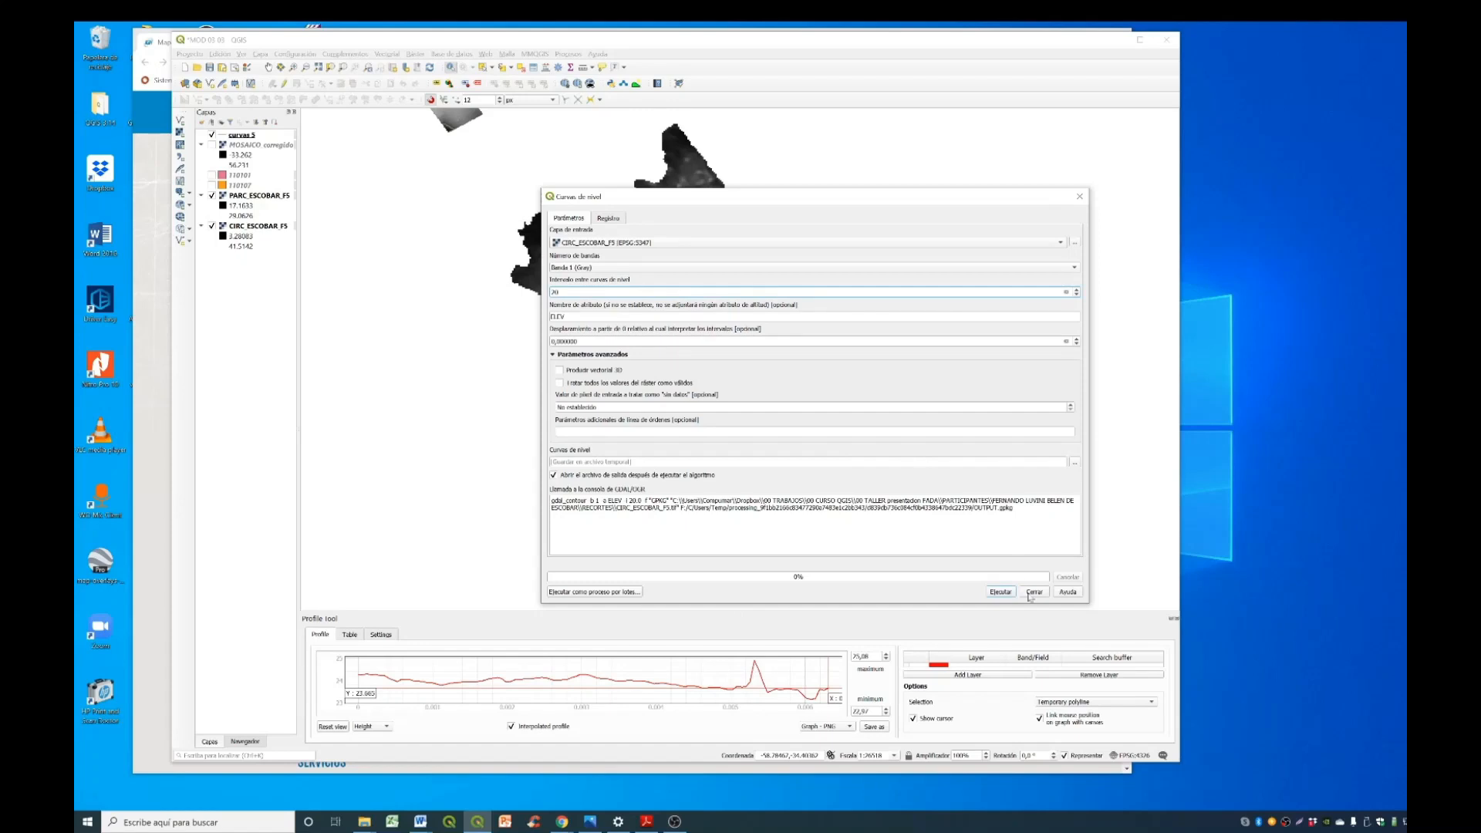
left_click(1003, 591)
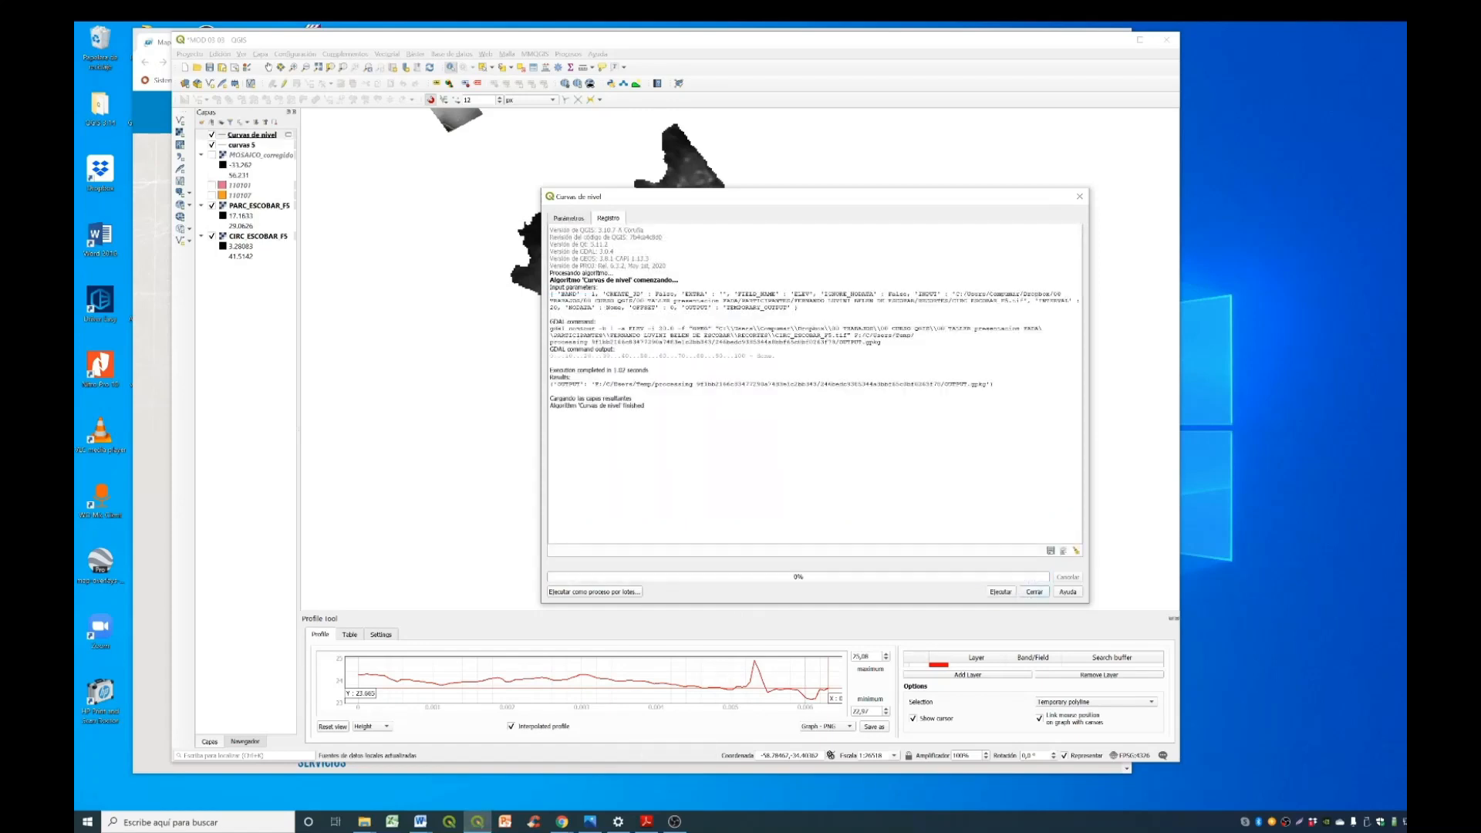
left_click(1034, 592)
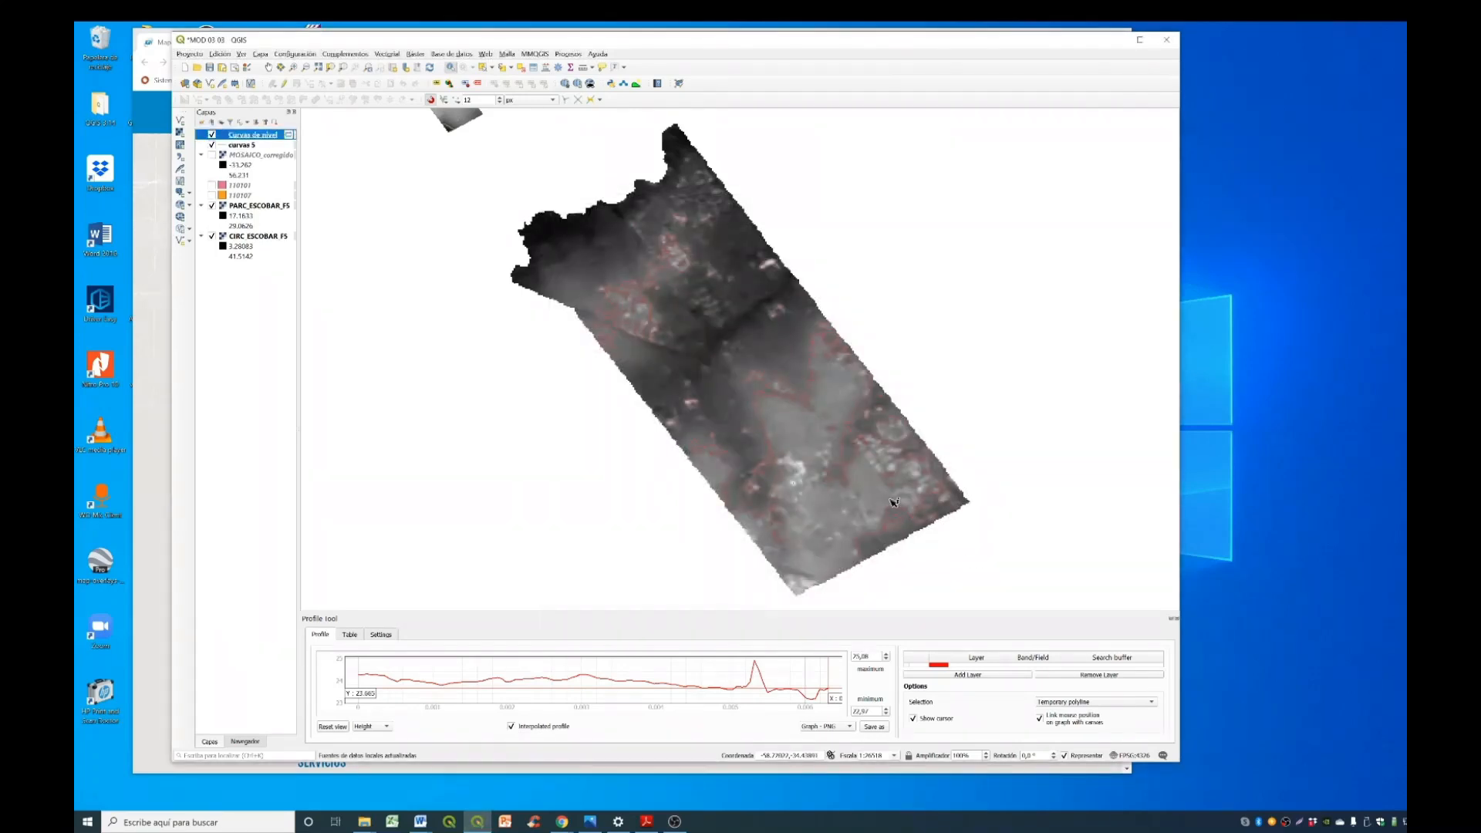
- Hide and show the CIRC_ESCOBAR_F5 raster to inspect the new contours, including those near its western edge
left_click(211, 237)
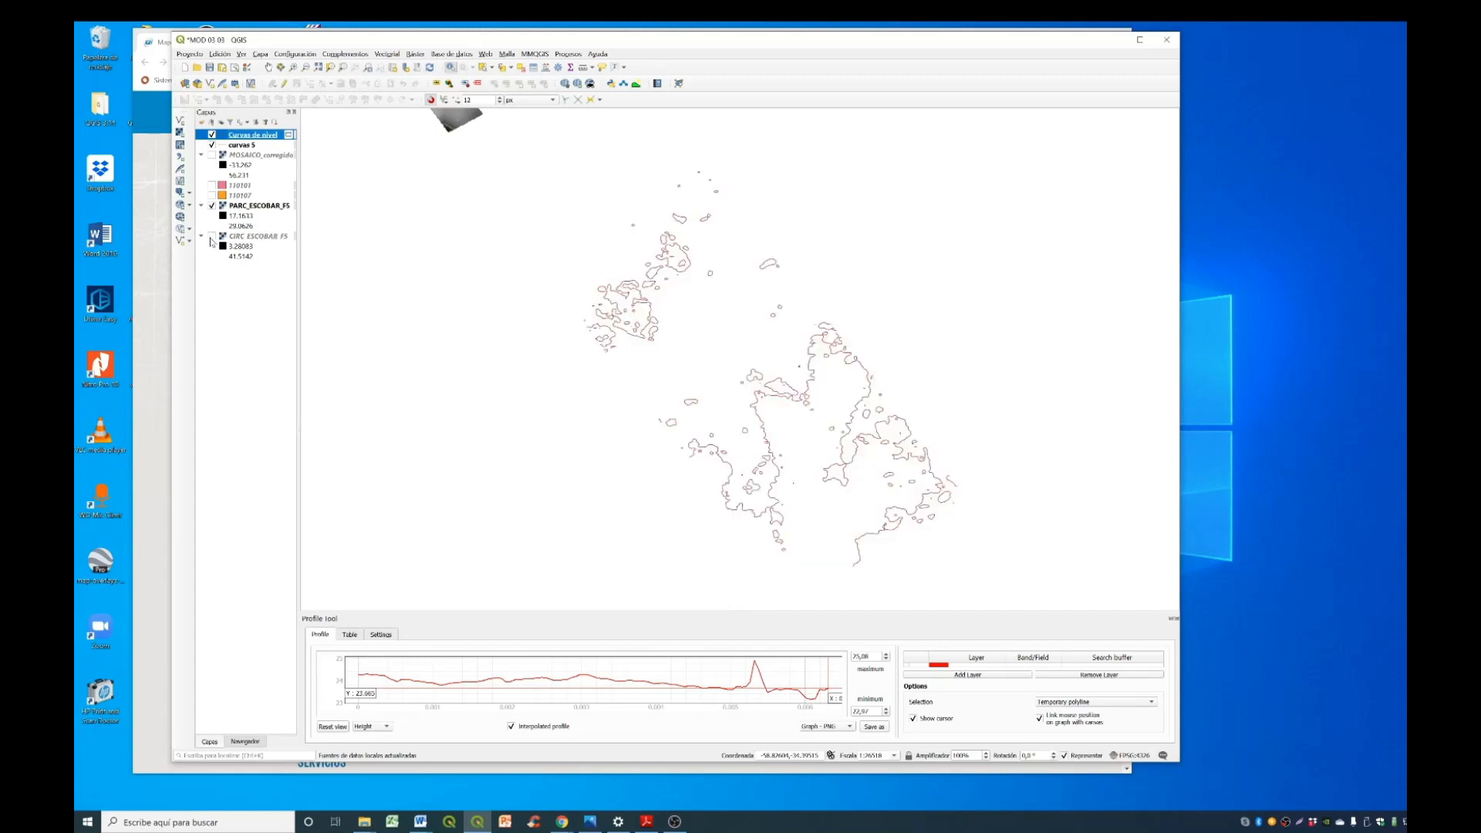
left_click(211, 237)
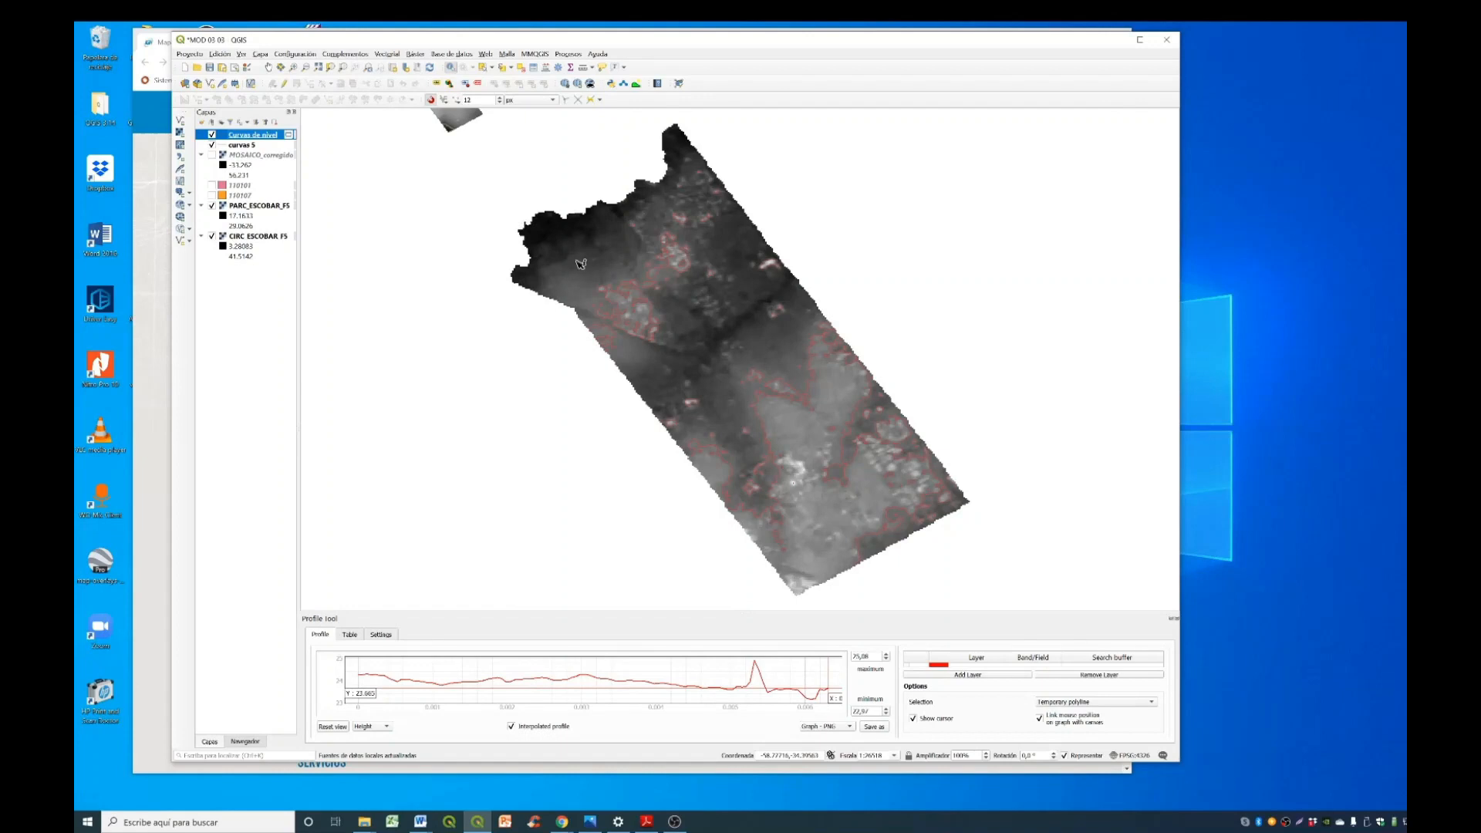
scroll(660, 348, "up", 2)
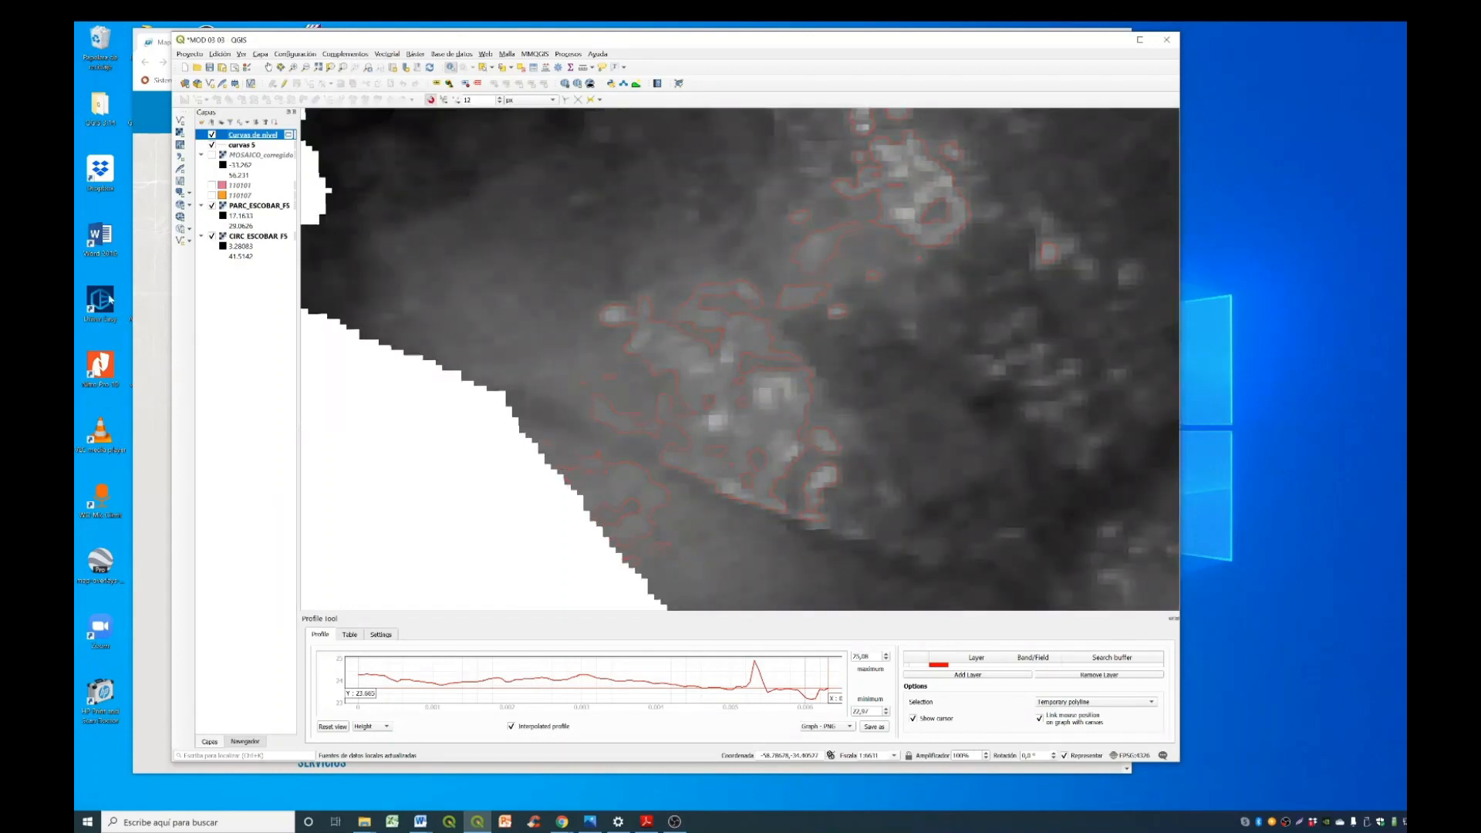
- Export the new temporary contour layer as cruvas 20 and remove the temporary layer from the project
right_click(262, 133)
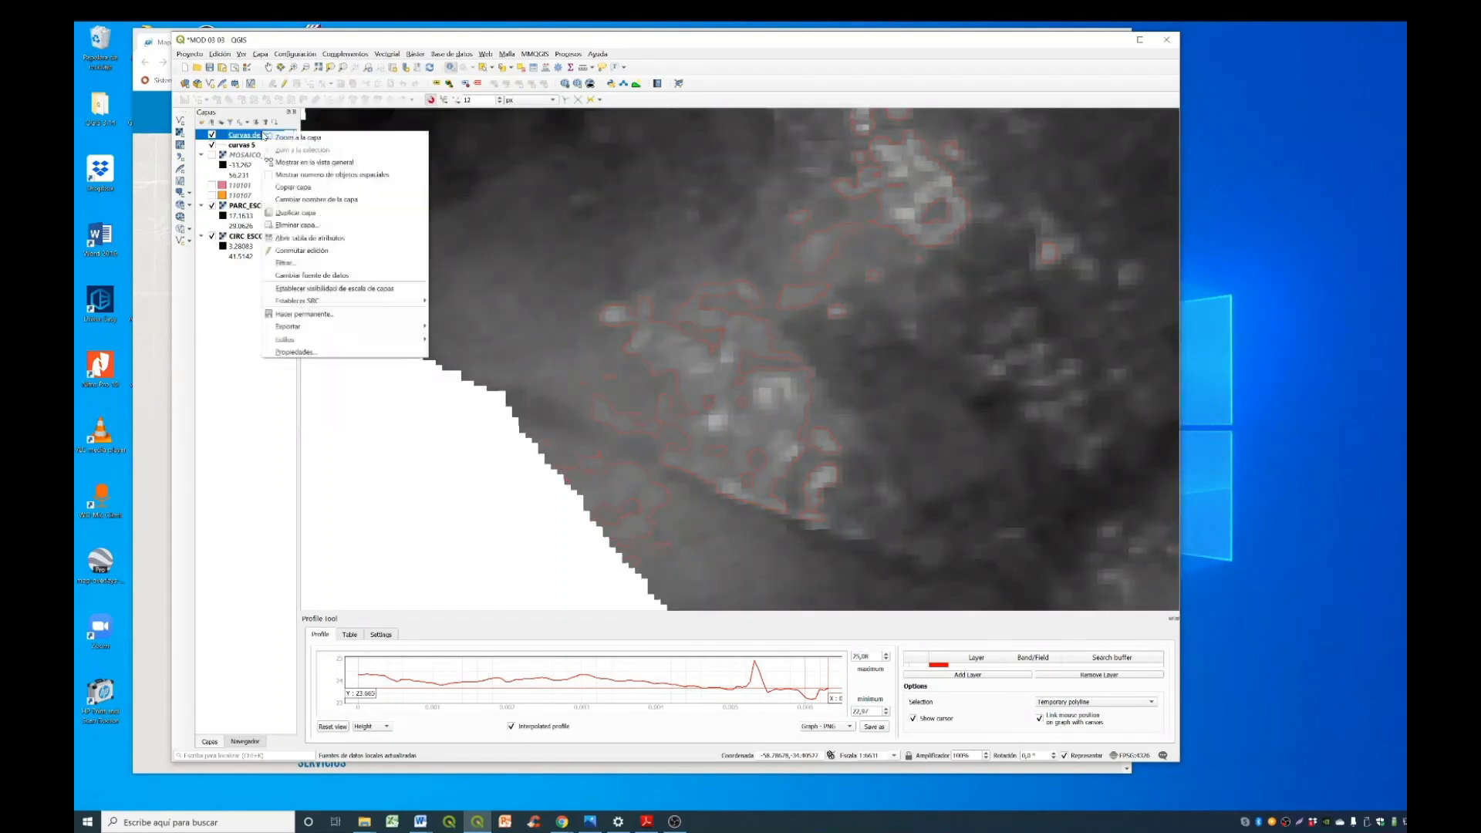
mouse_move(330, 327)
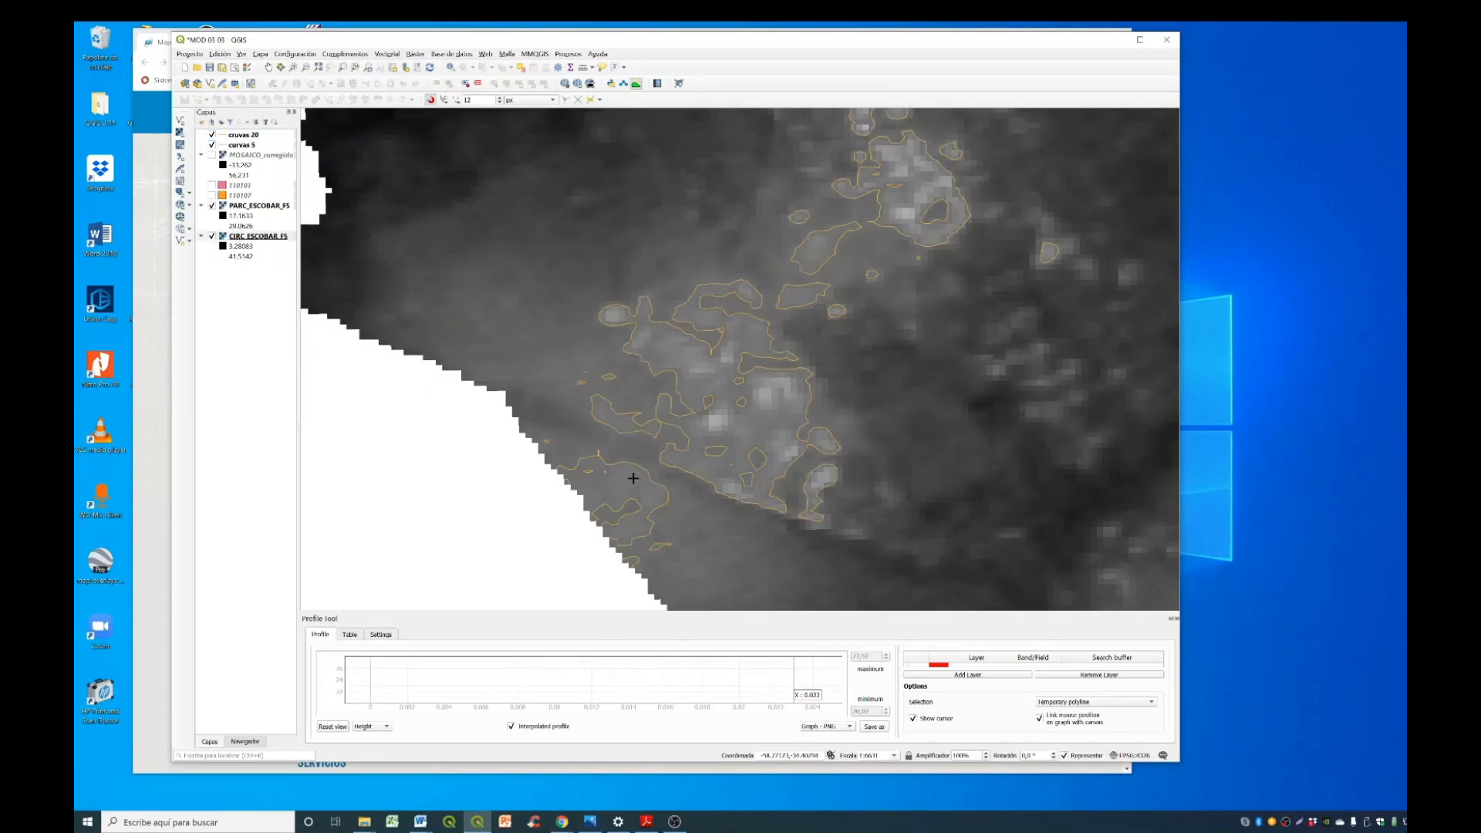
- Plot a CIRC_ESCOBAR_F5 terrain profile from the western edge northeast across the contour clusters, save it as PNG and close the image preview
left_click(604, 520)
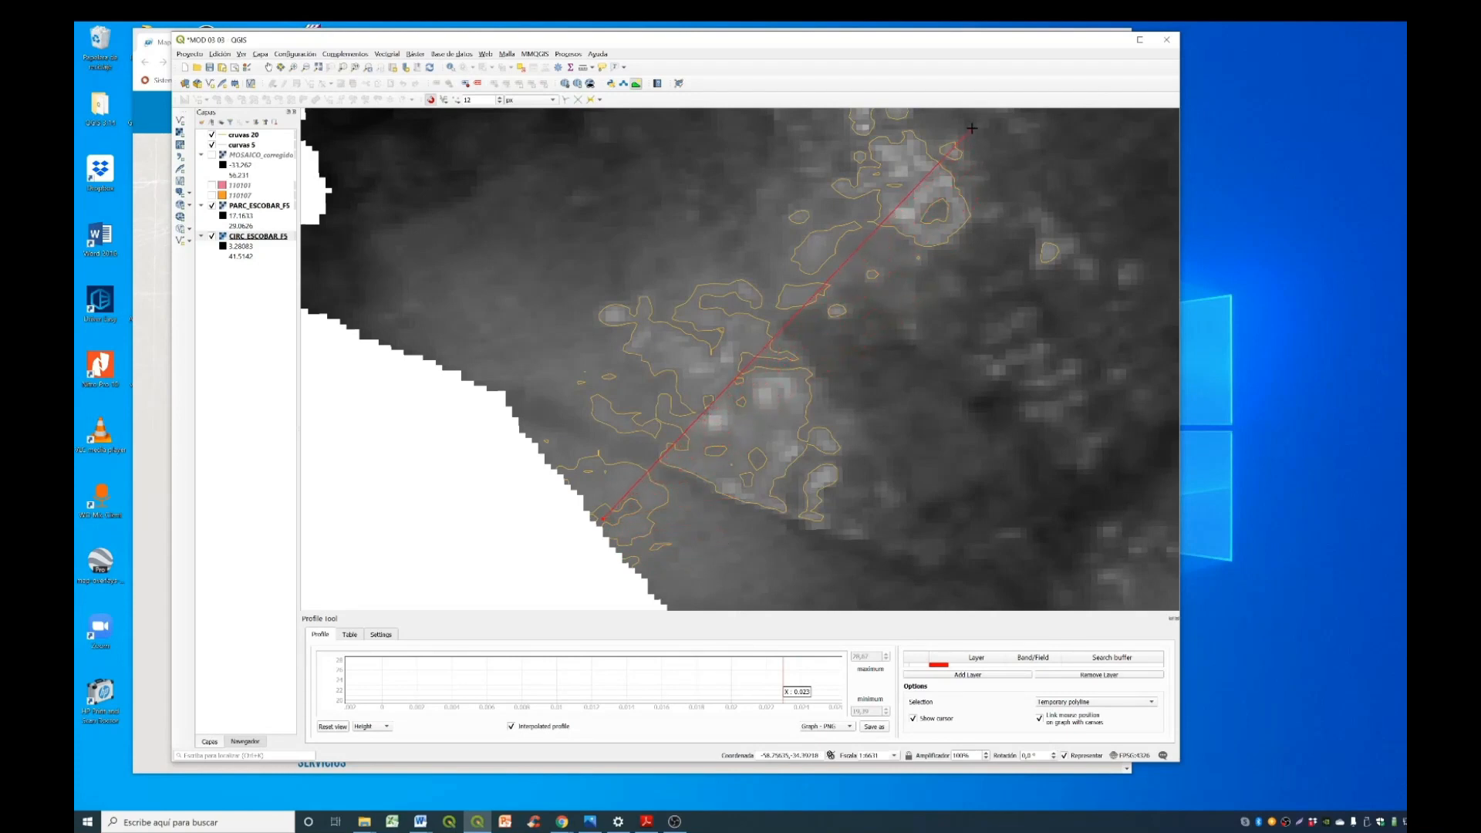
double_click(1020, 138)
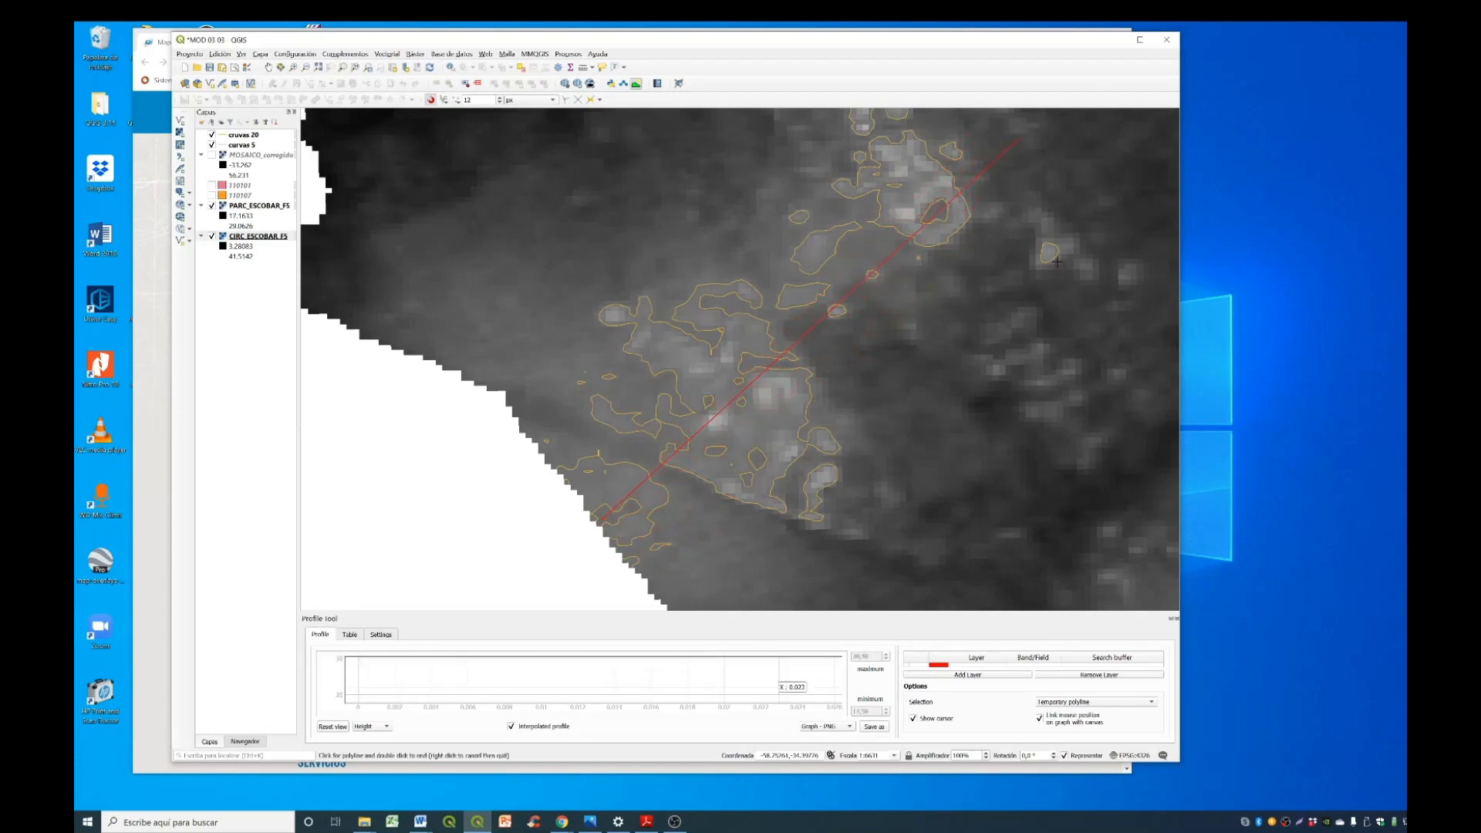
left_click(1001, 675)
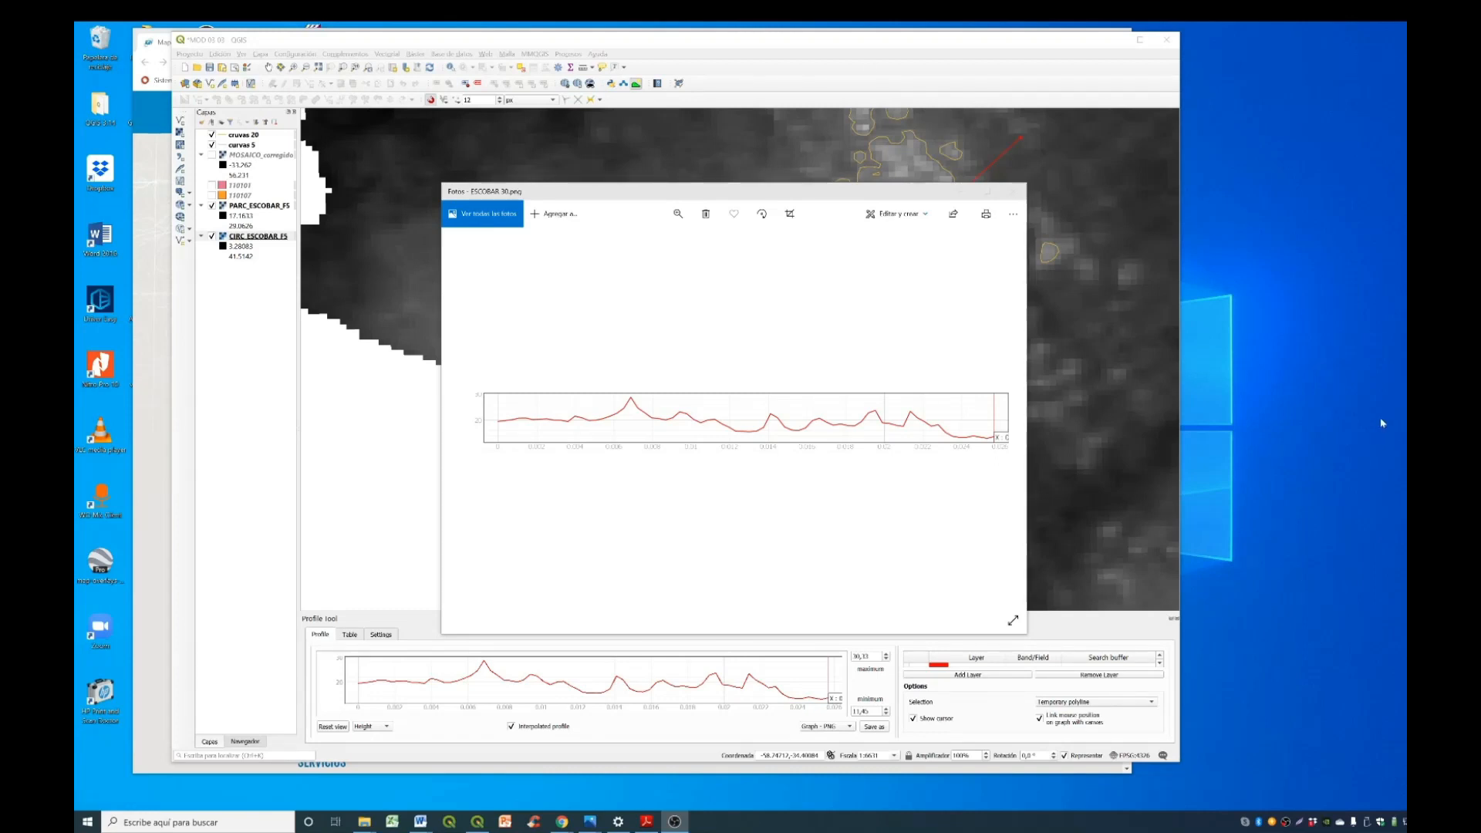
left_click(1013, 191)
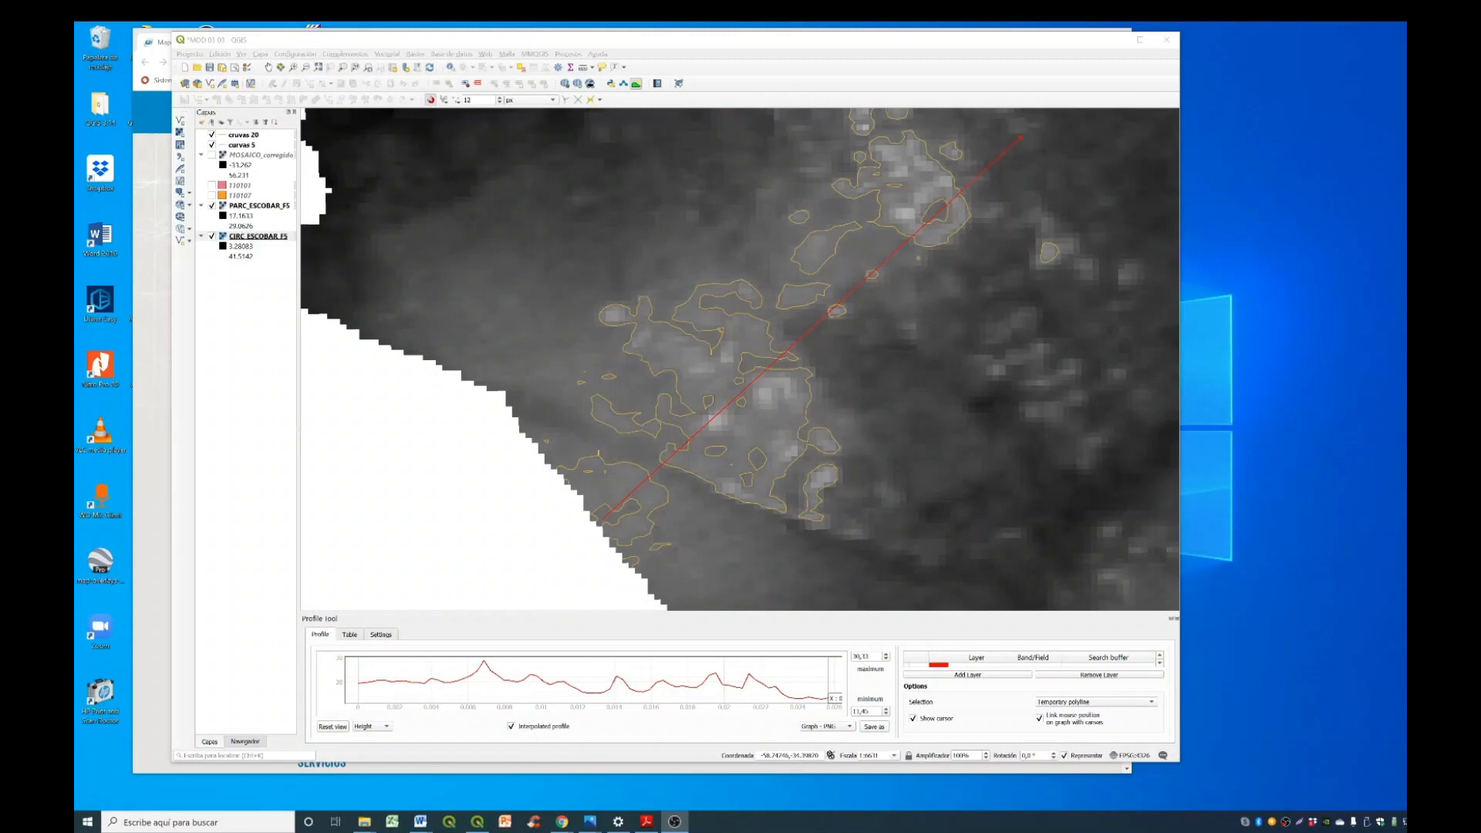
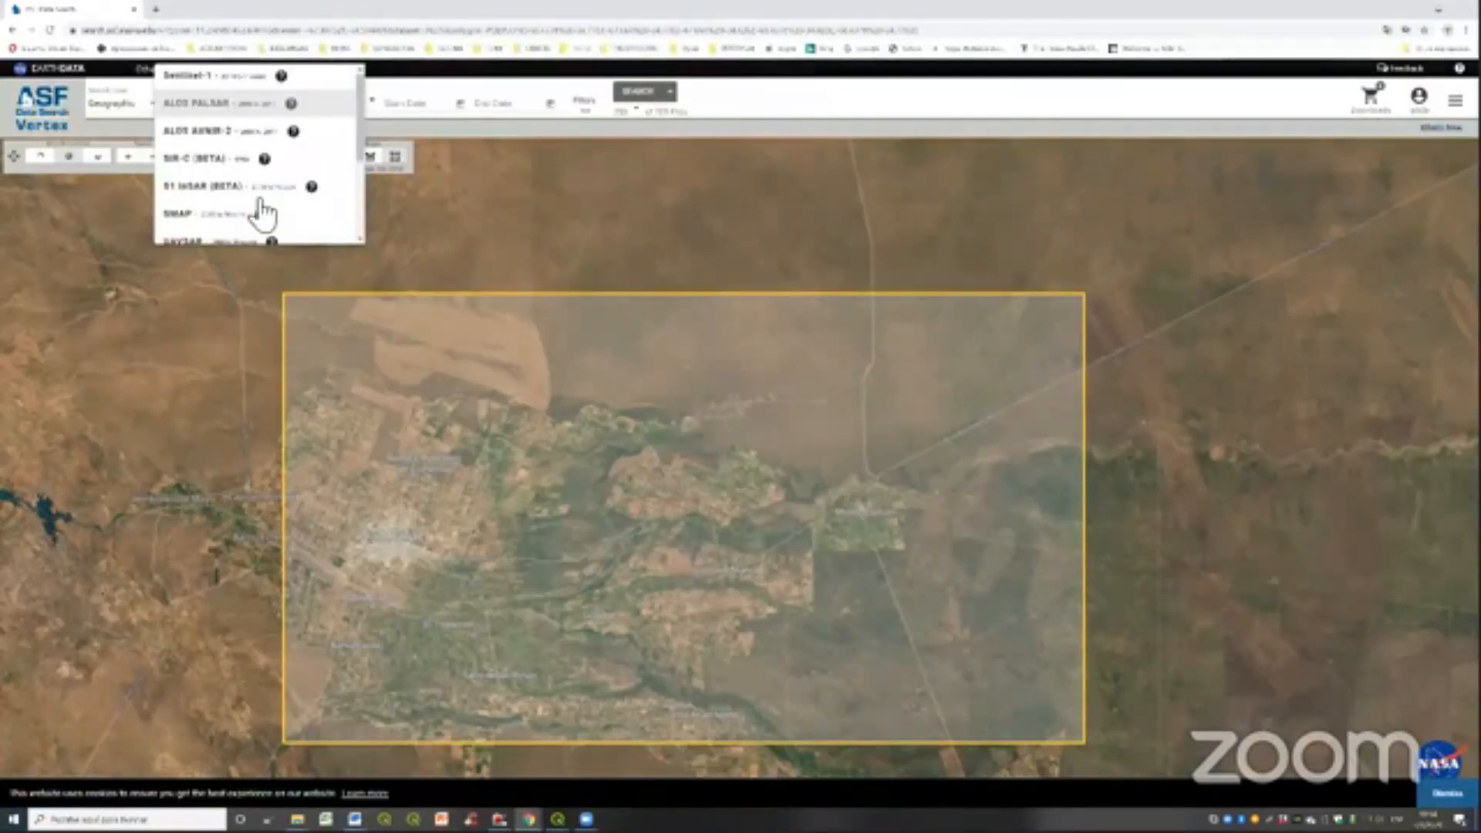
- Search the ALOS PALSAR dataset for Hi-Res Terrain Corrected files within the drawn area of interest
scroll(260, 207, "down", 3)
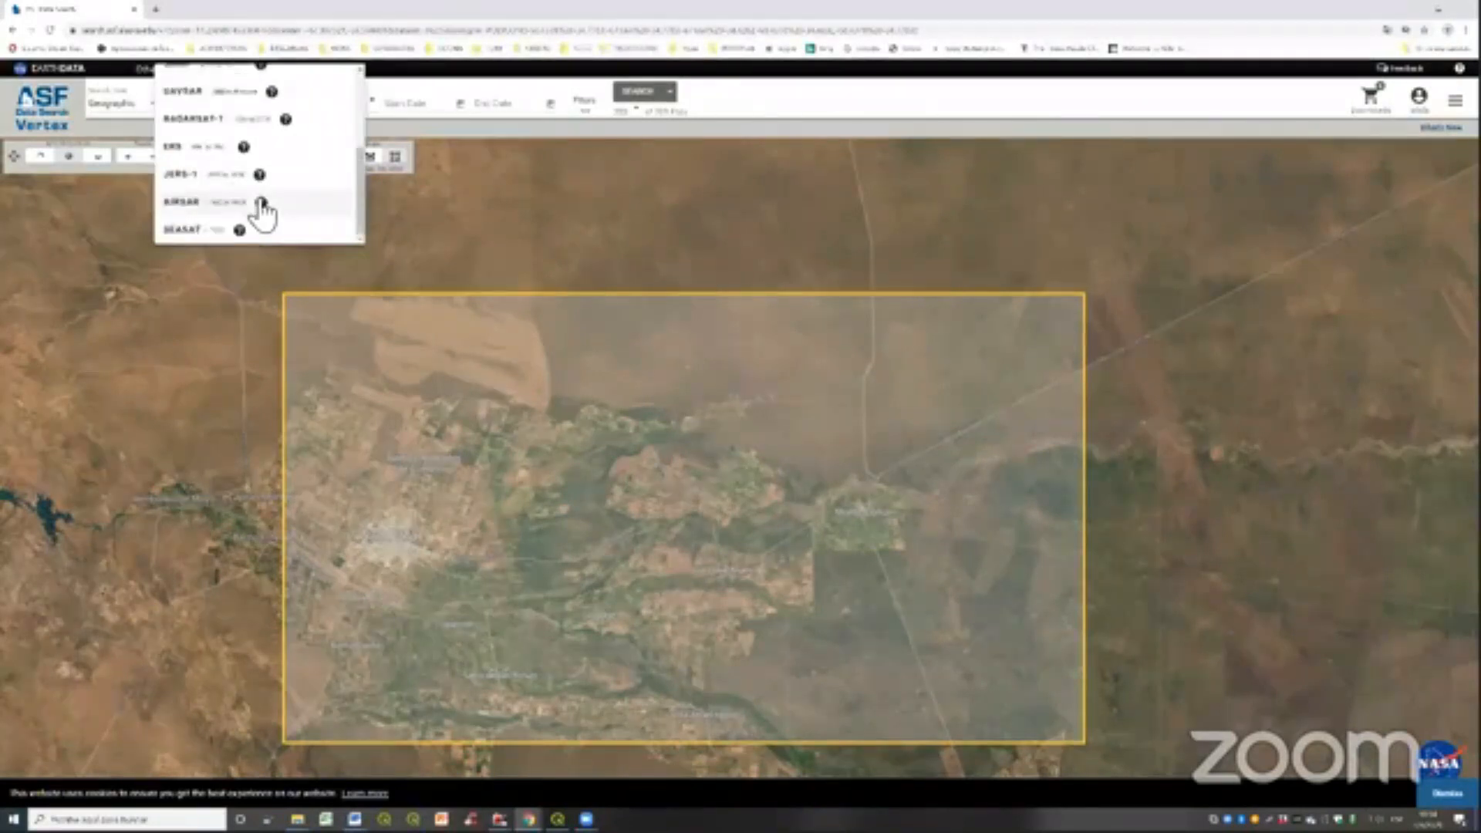
left_click(261, 202)
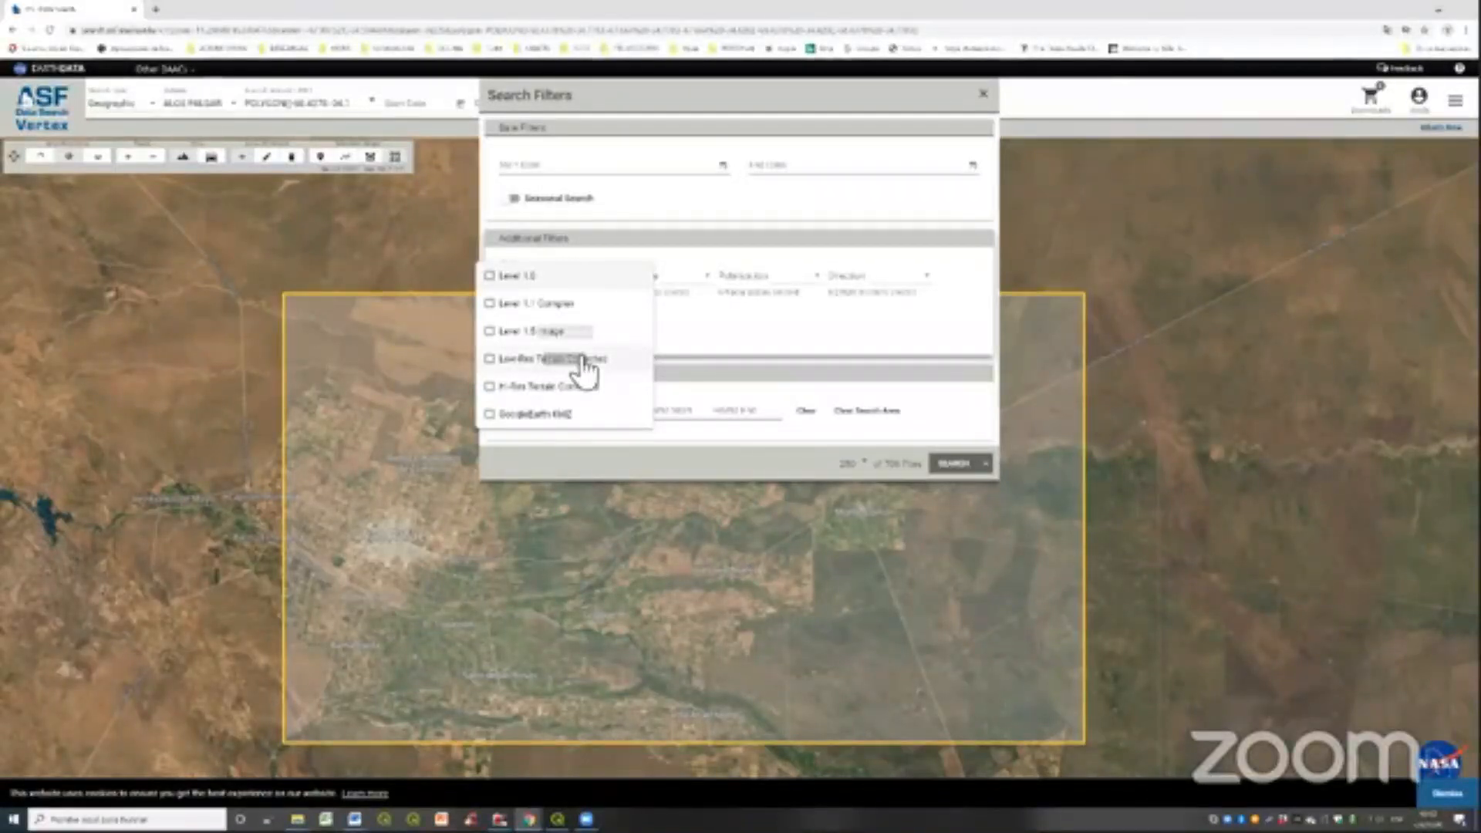
left_click(584, 377)
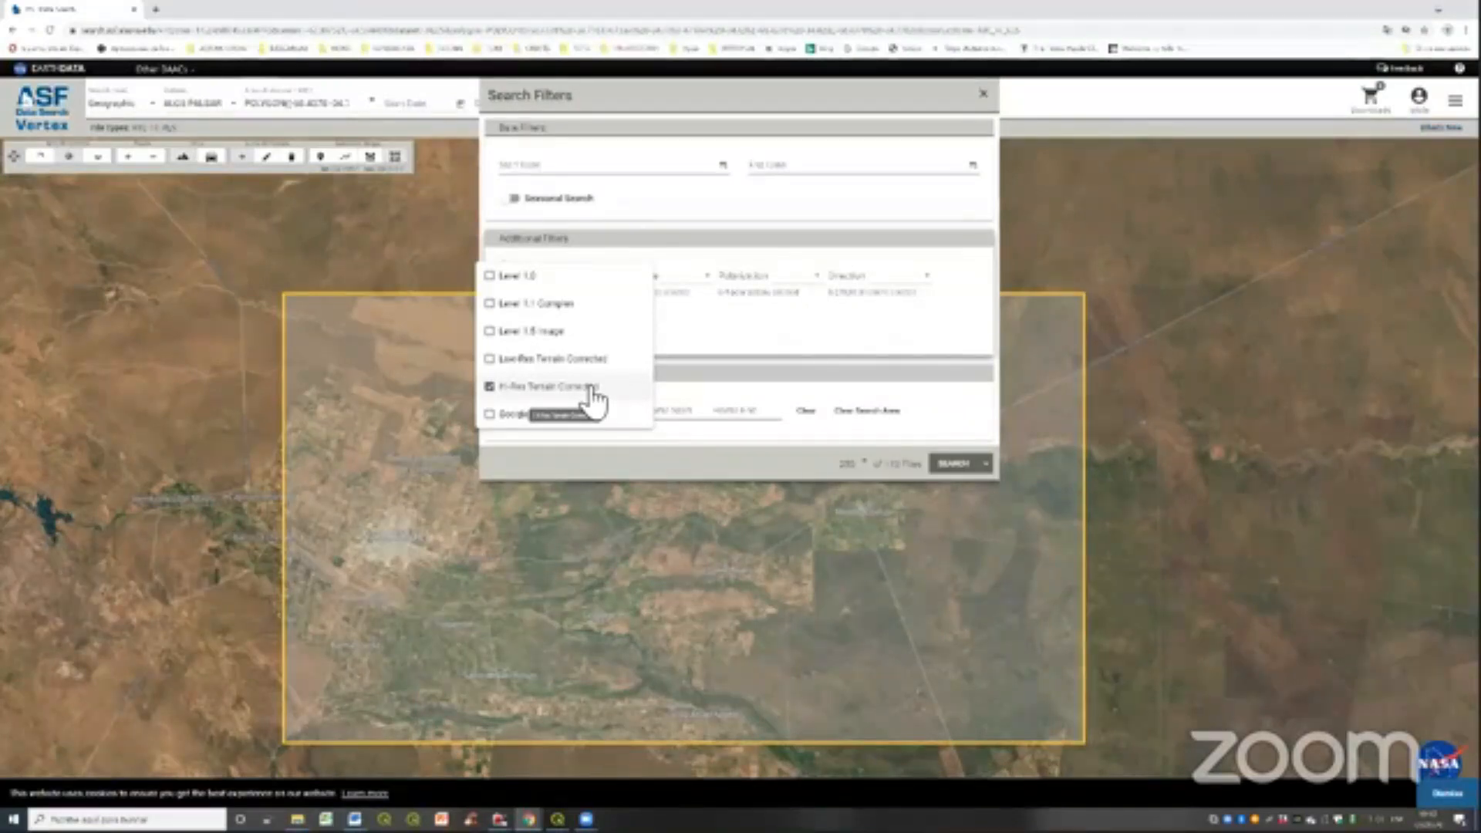
left_click(952, 469)
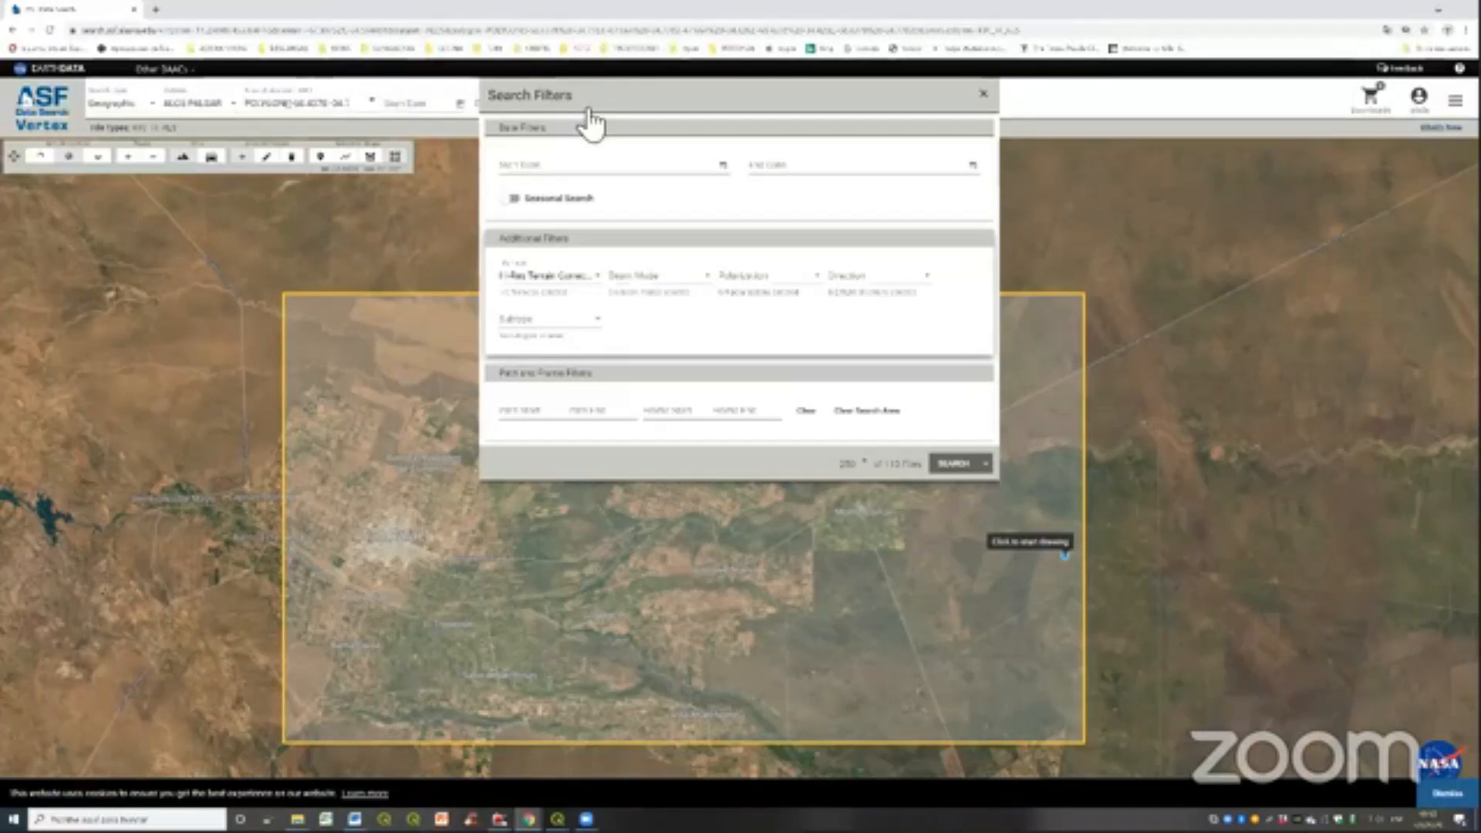
left_click(983, 94)
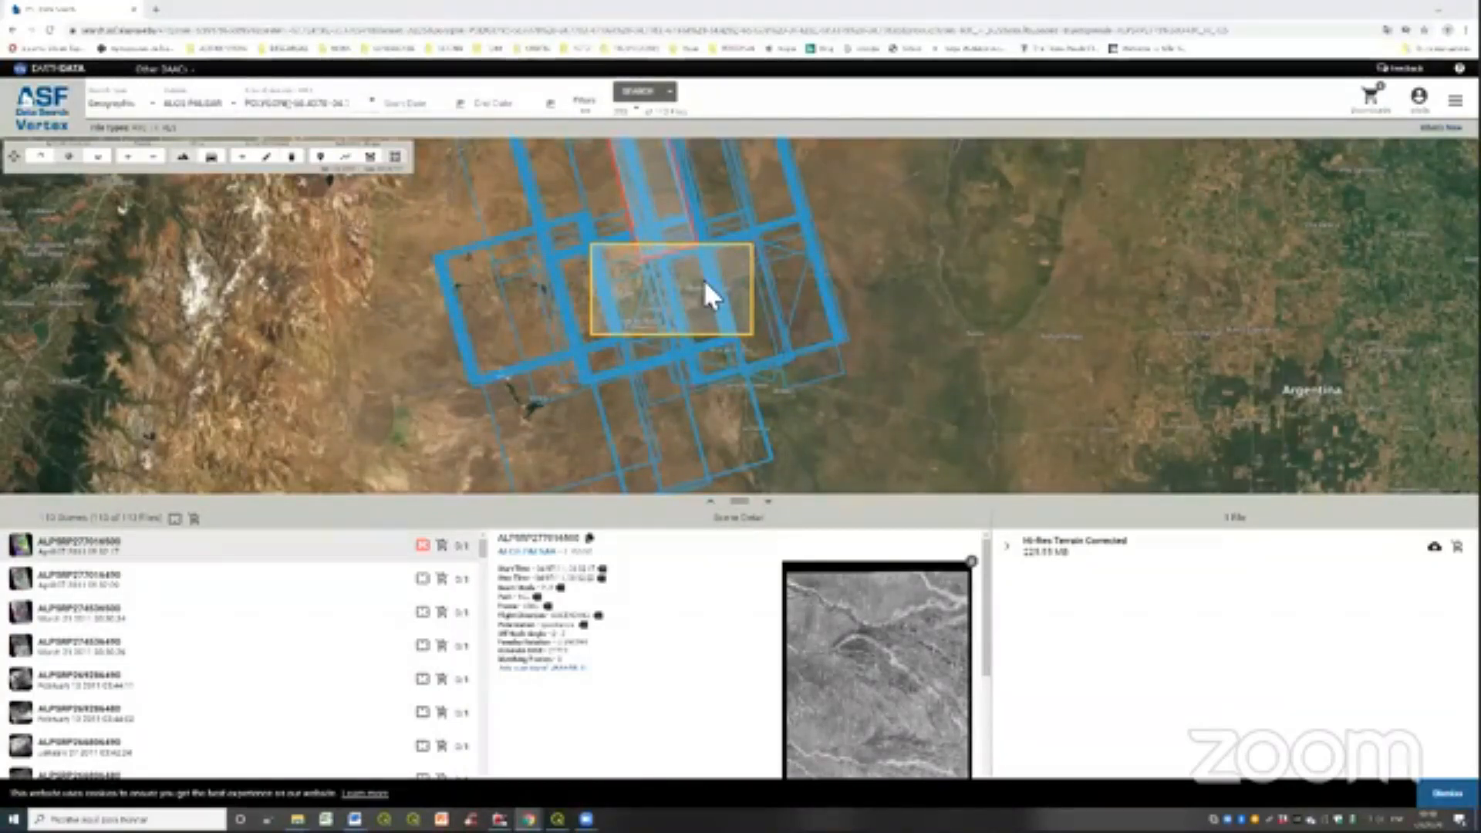
- Examine the footprints of several result scenes against the area of interest by selecting them one after another
scroll(703, 279, "up", 1)
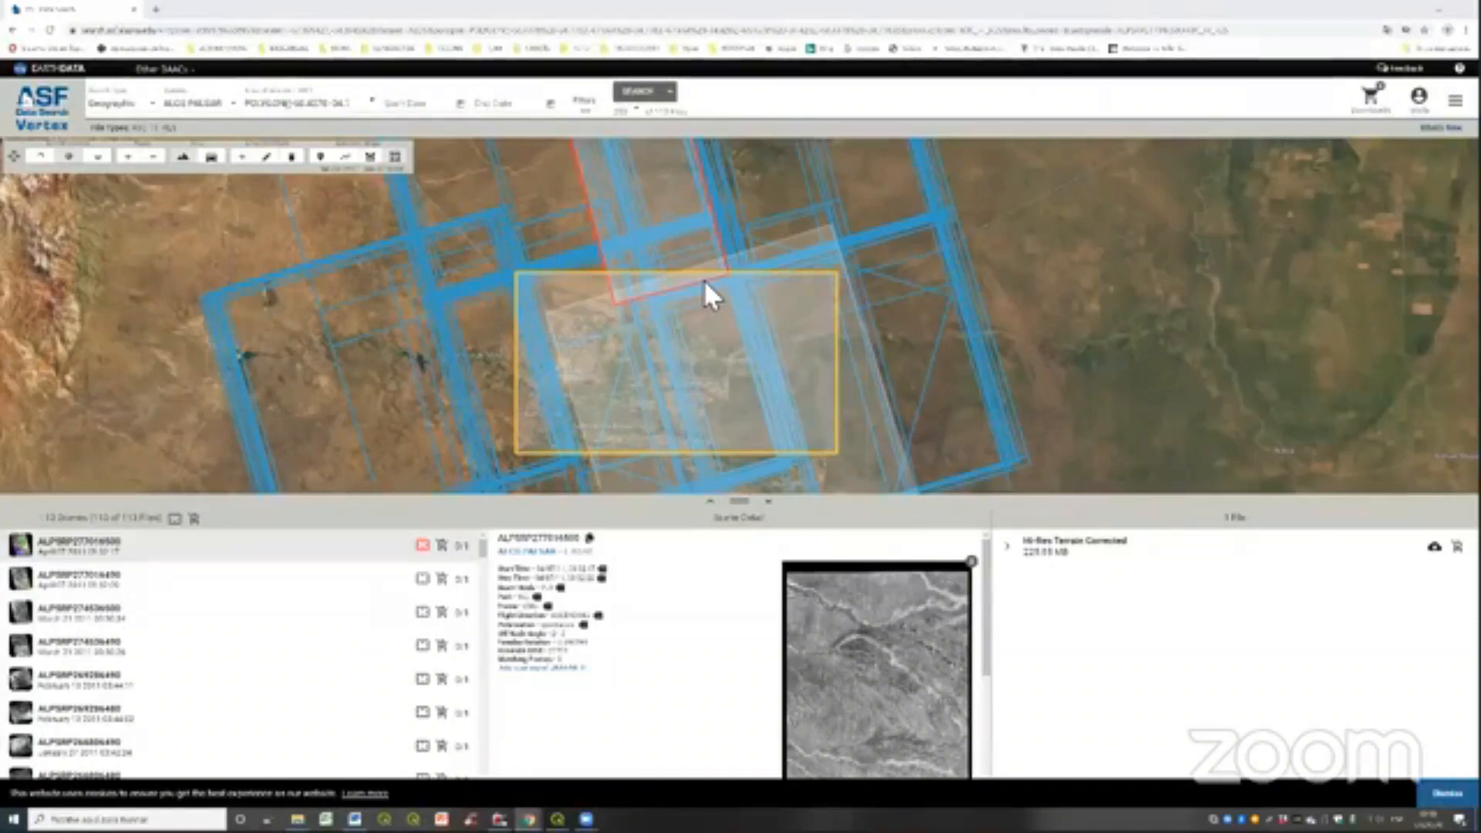
left_click(703, 279)
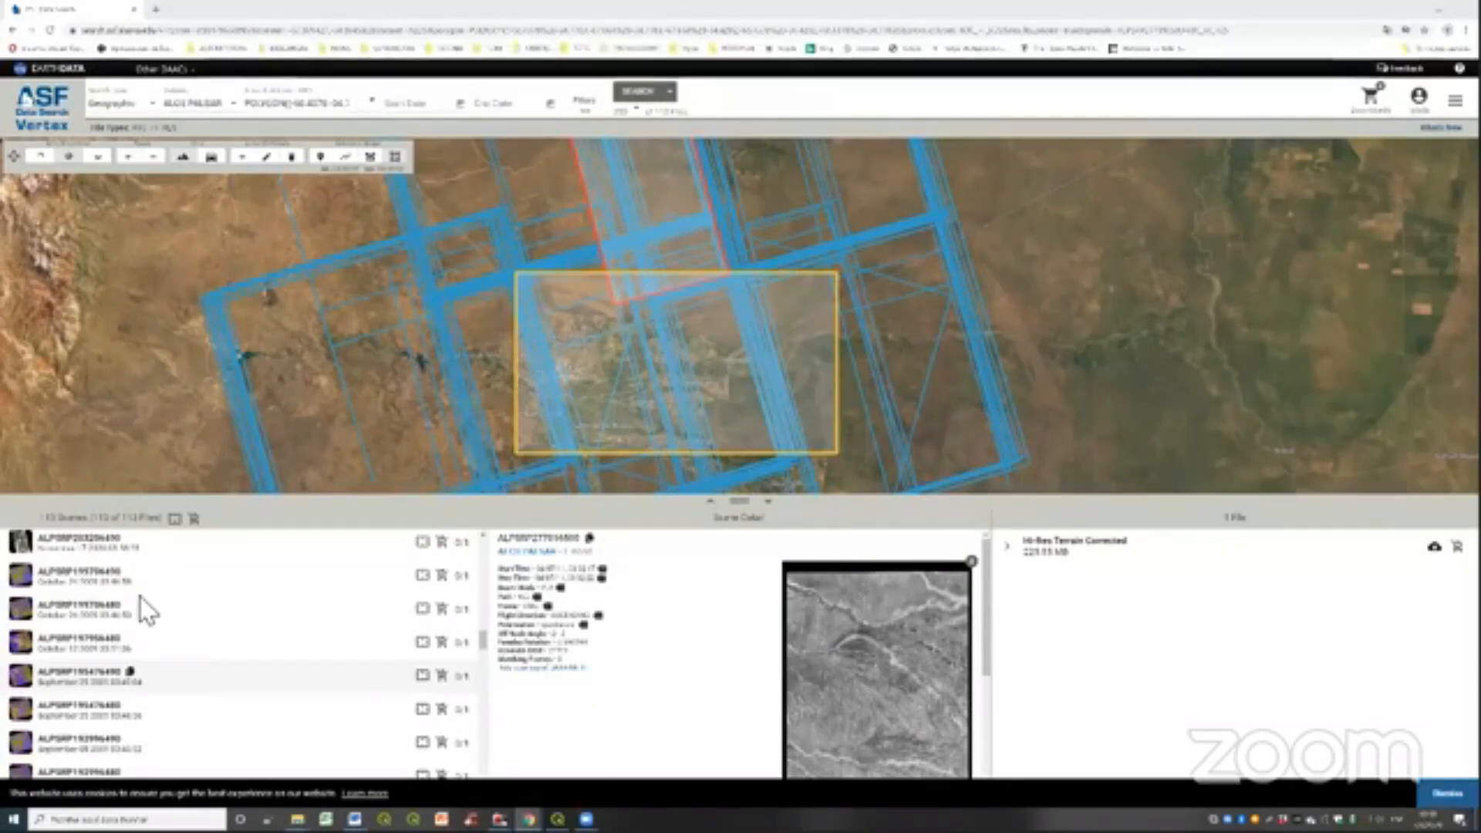
left_click(168, 587)
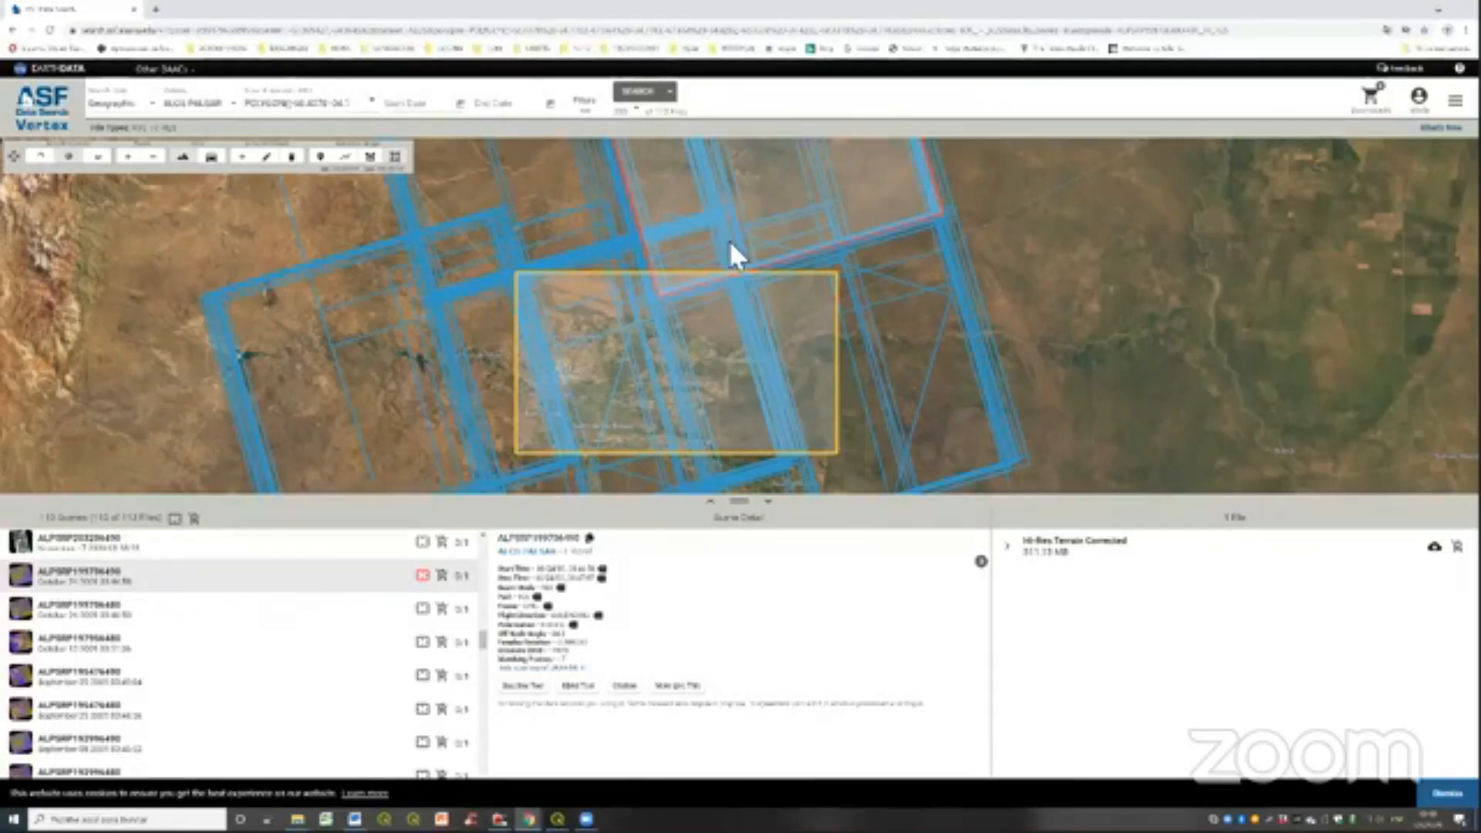
left_click(668, 282)
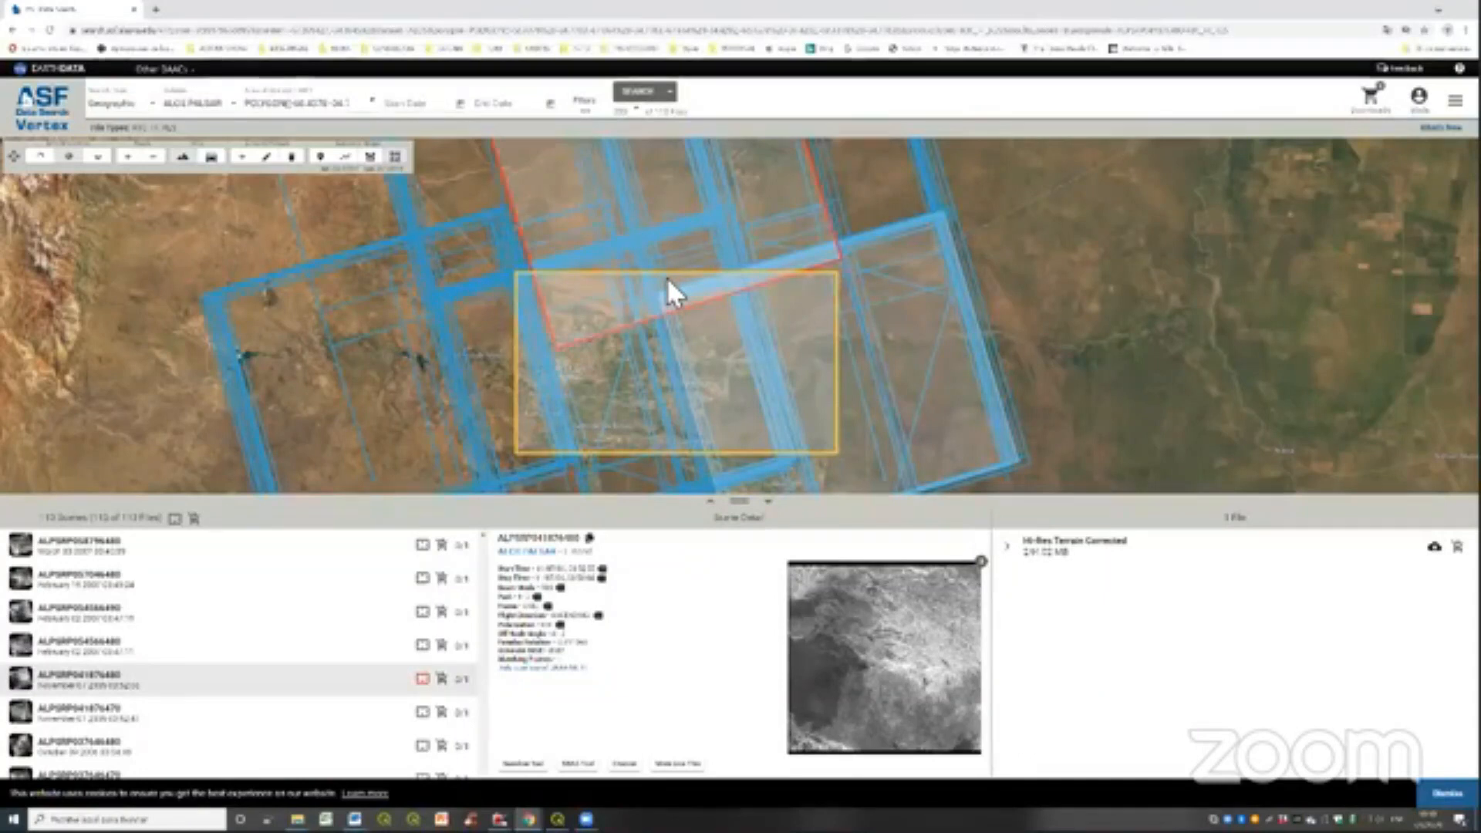
left_click(557, 347)
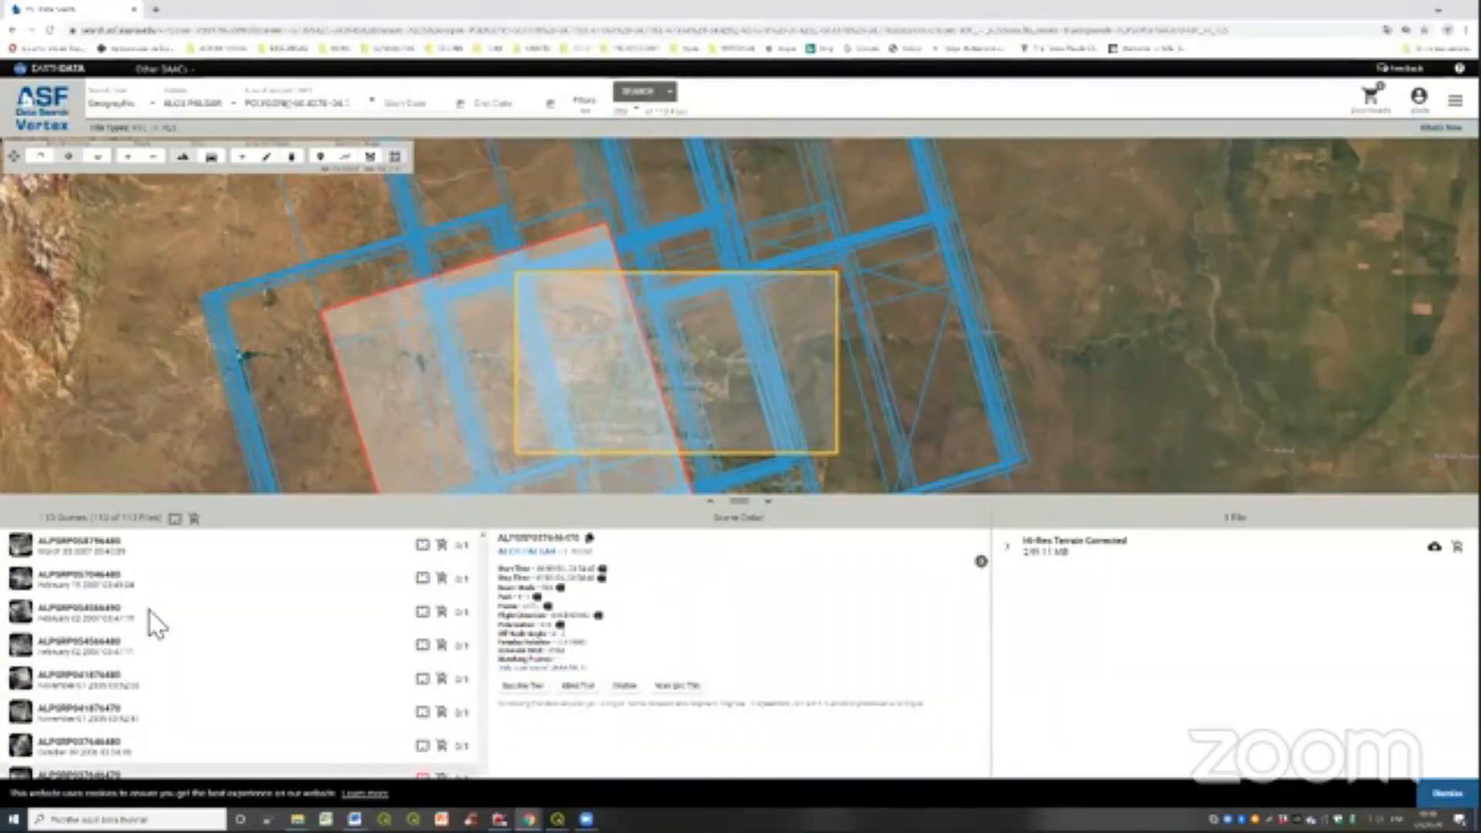
left_click(150, 595)
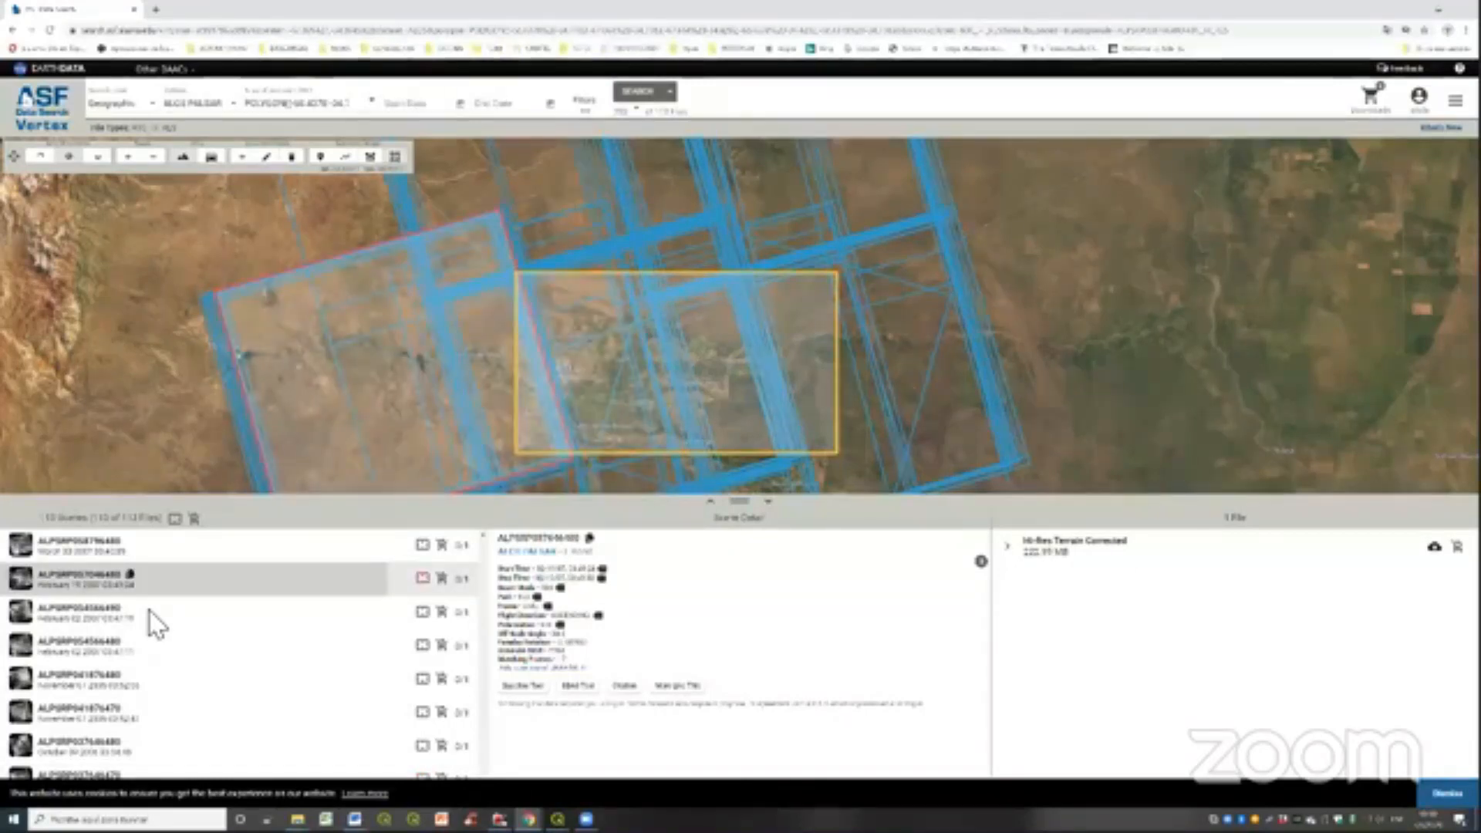
key("Down")
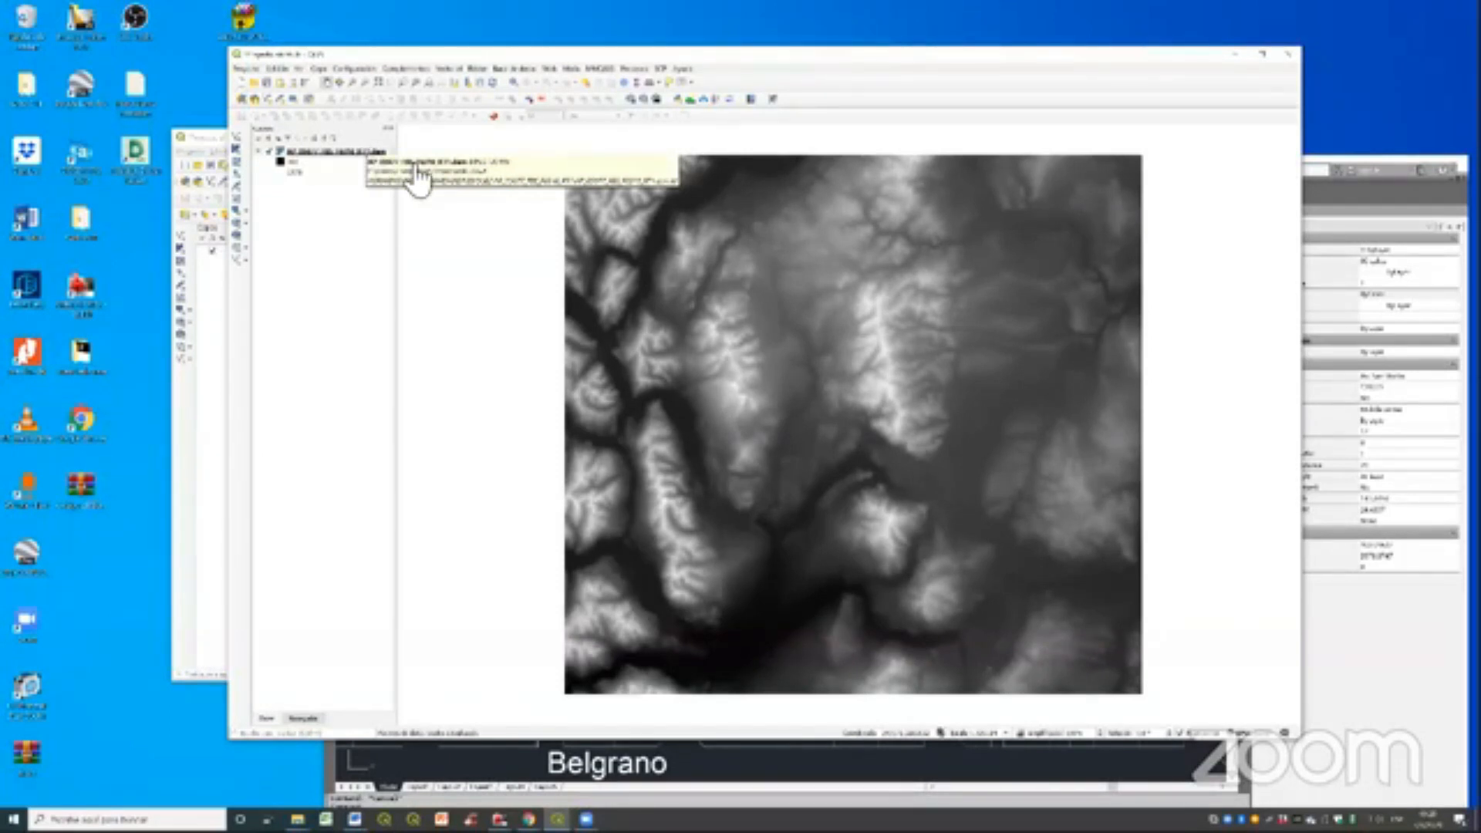
- Switch to QGIS and generate a hillshade from the elevation raster, changing the vertical exaggeration (Z factor)
left_click(476, 69)
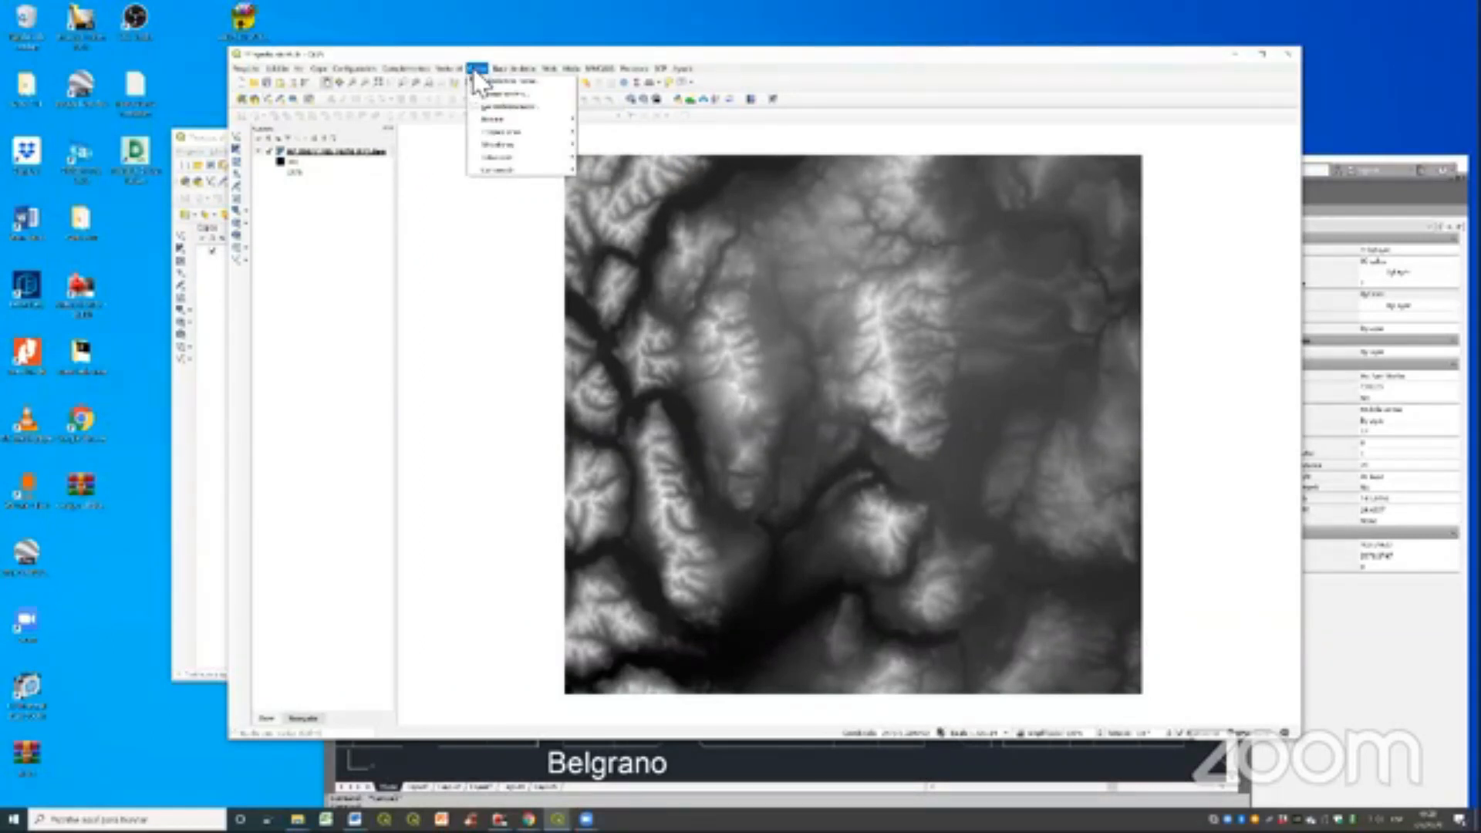
mouse_move(493, 120)
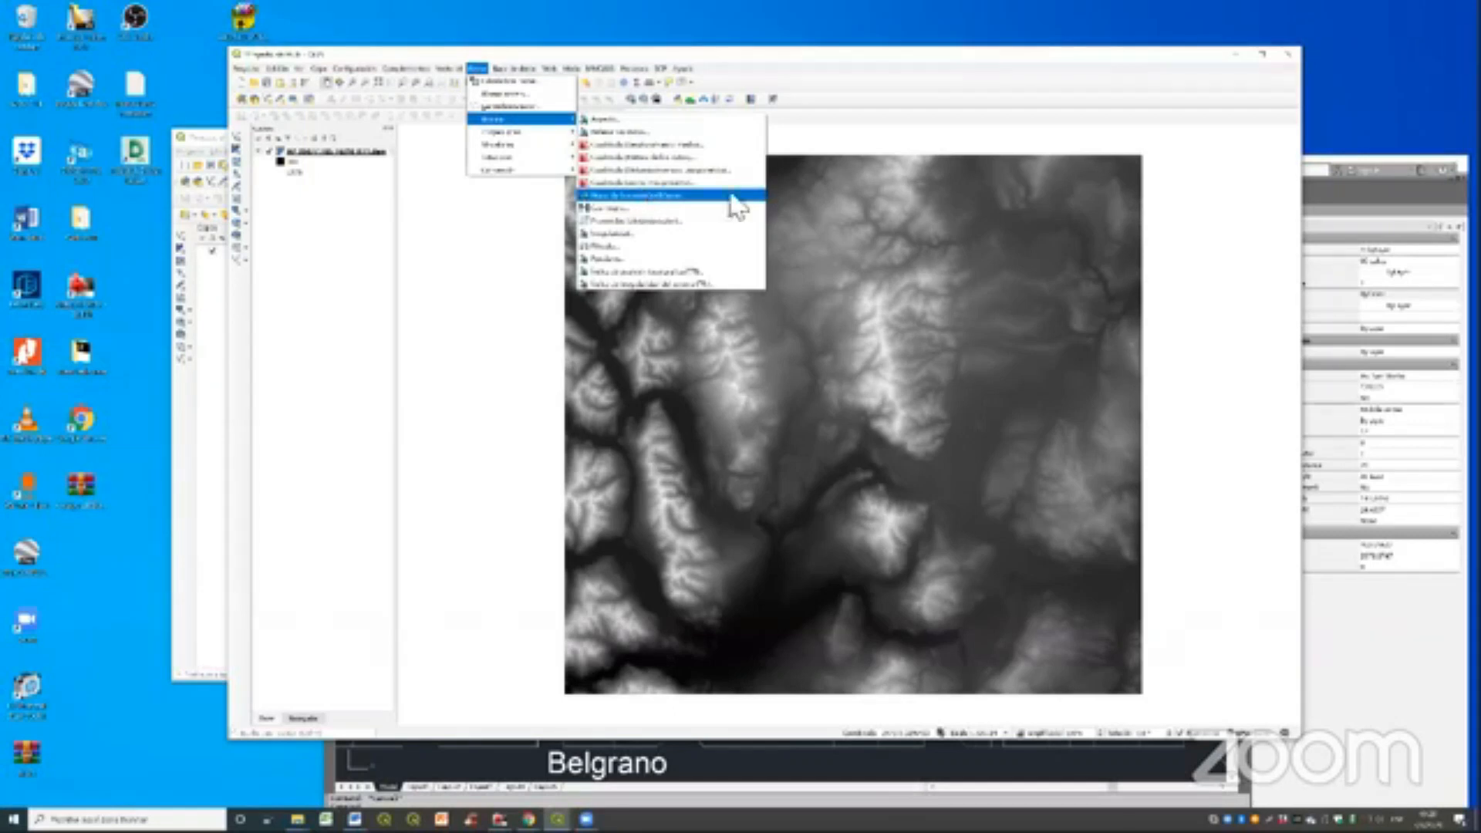
left_click(883, 130)
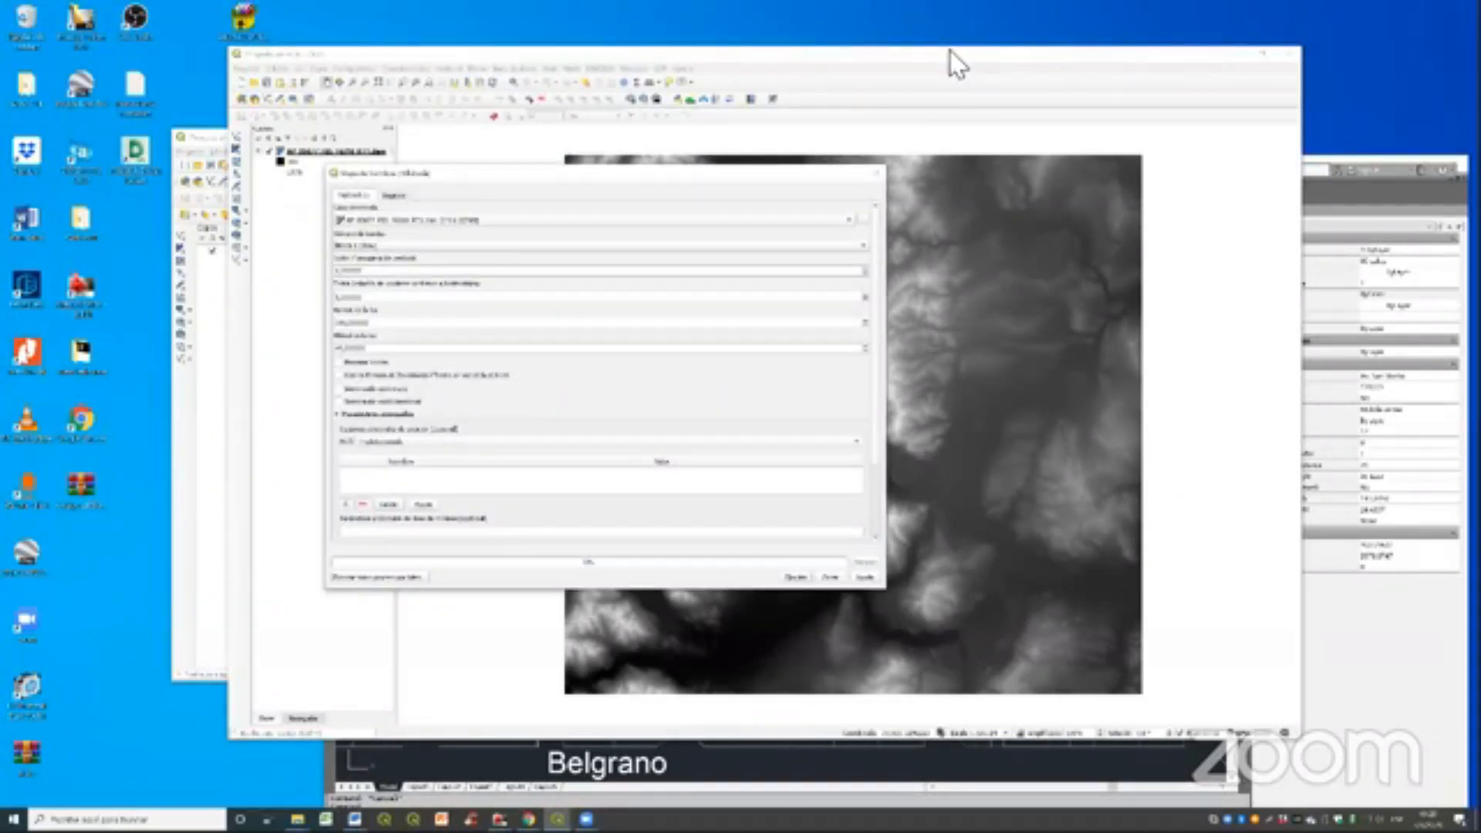
left_click(1409, 374)
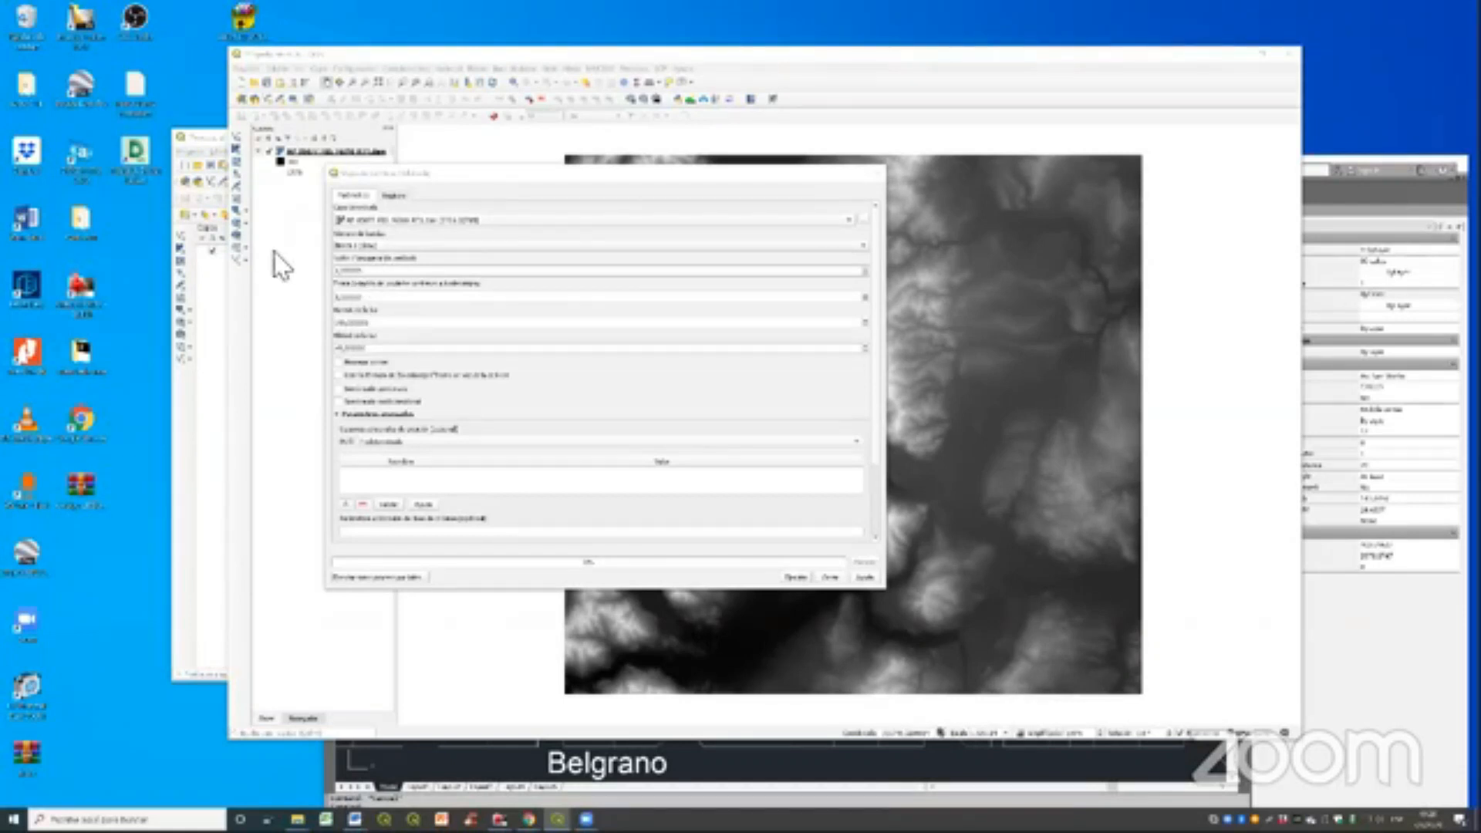
left_click_drag(363, 270, 267, 252)
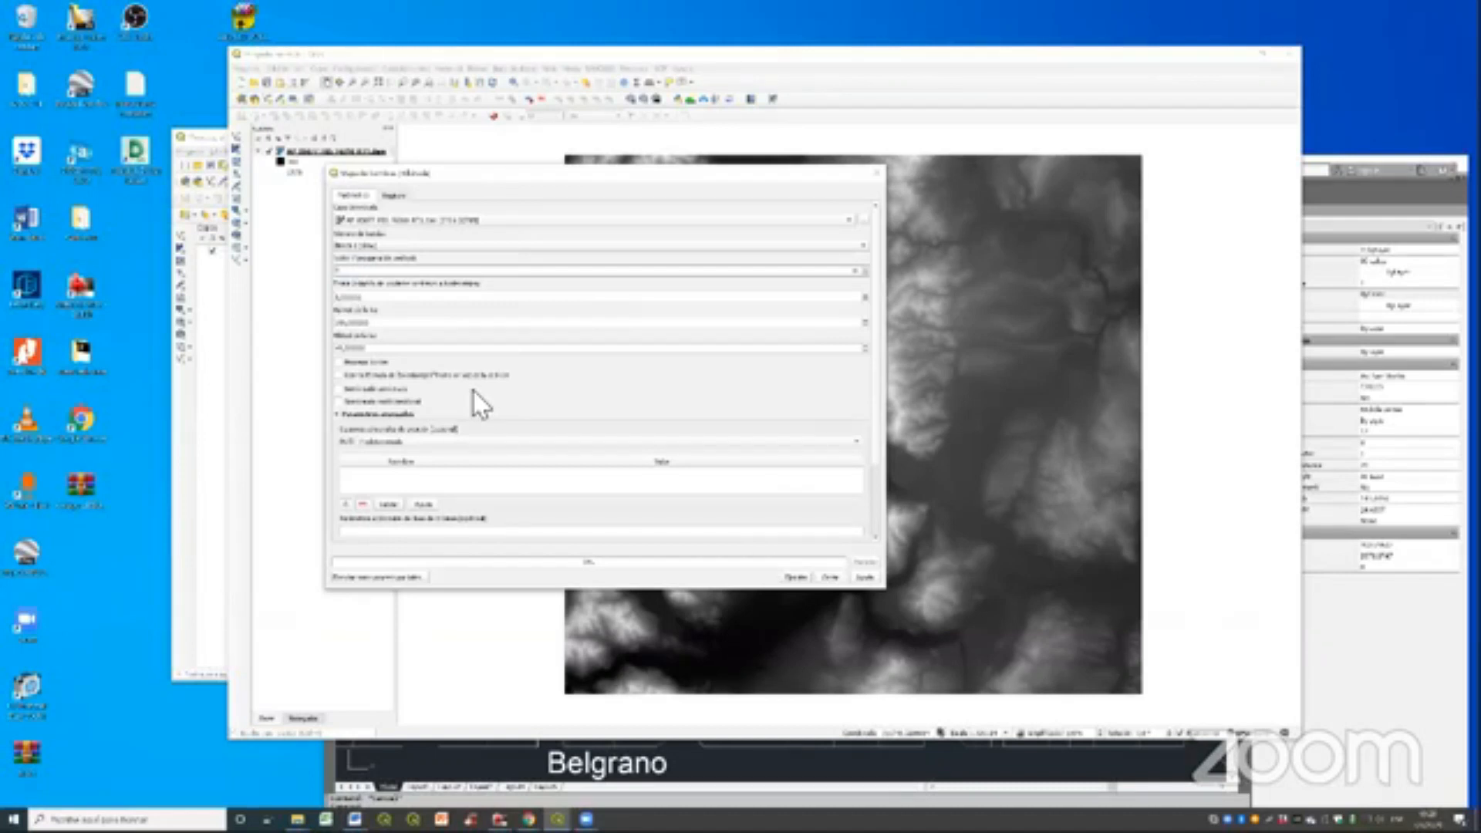
left_click(799, 580)
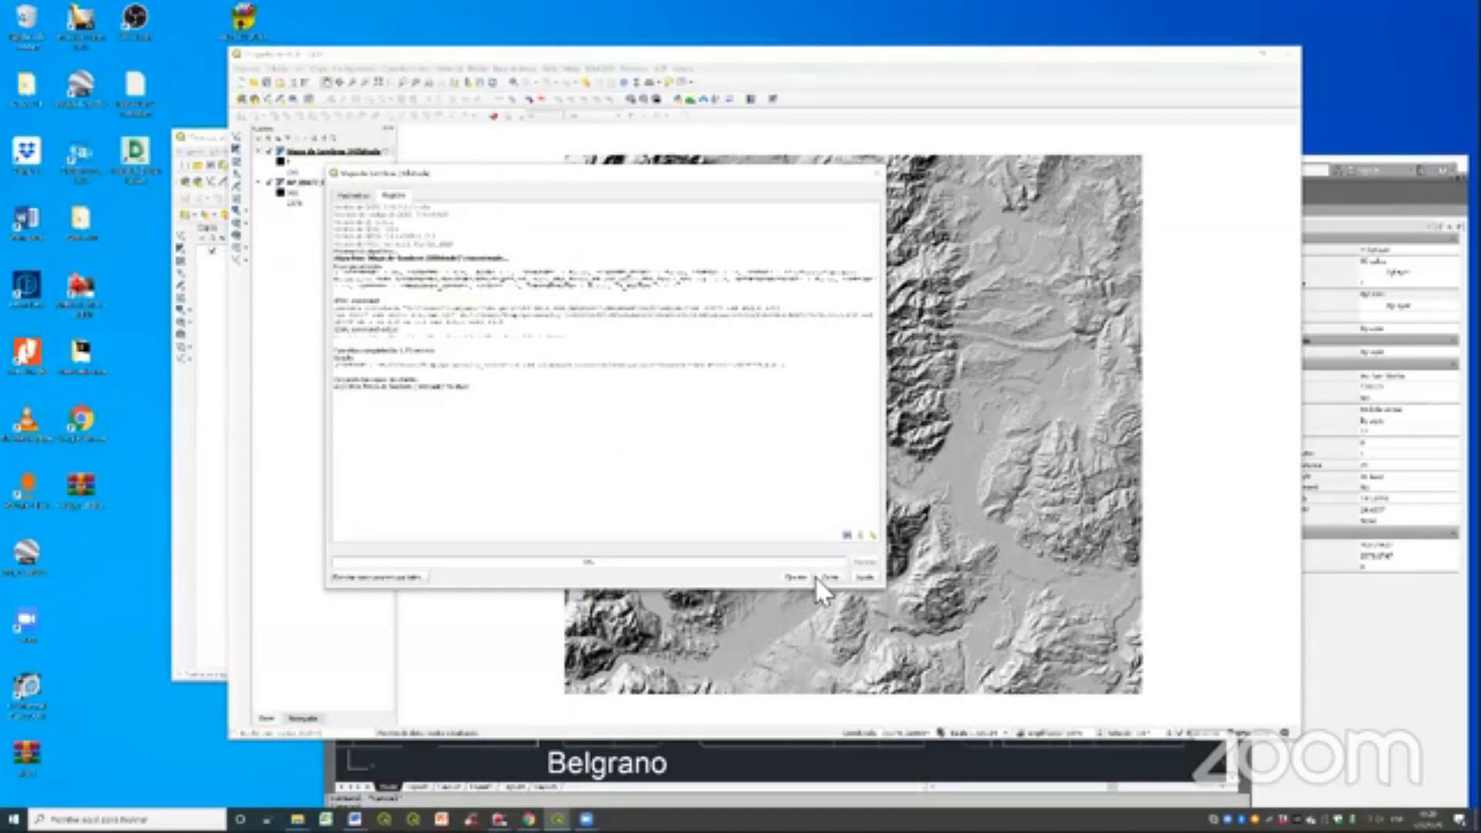
key("Escape")
- Hide the hillshade layer and style the elevation raster as classified singleband pseudocolor with the RdYlGn color ramp
left_click(268, 151)
double_click(336, 183)
left_click(532, 236)
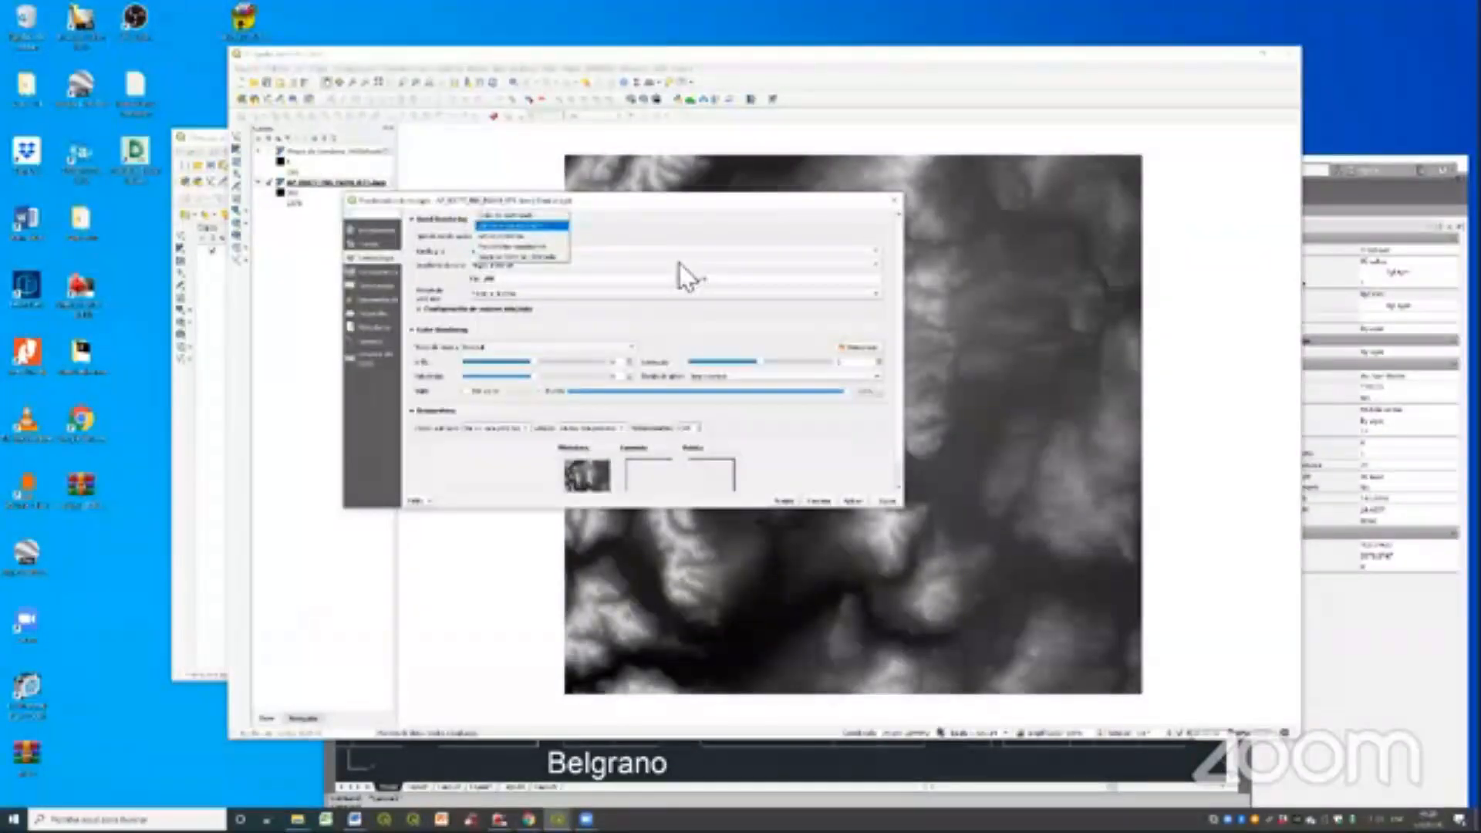
left_click(532, 246)
left_click(877, 265)
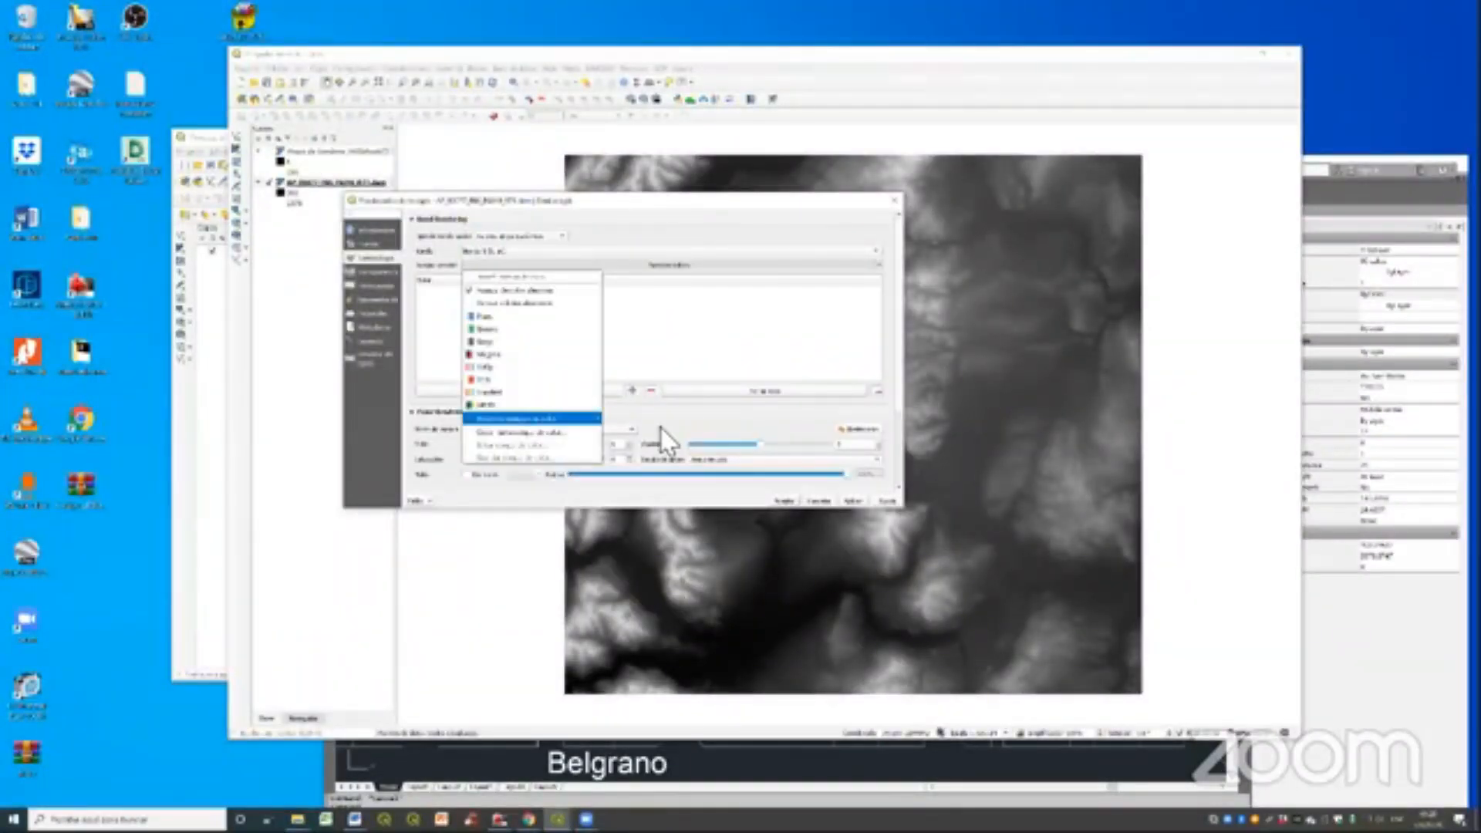
mouse_move(549, 418)
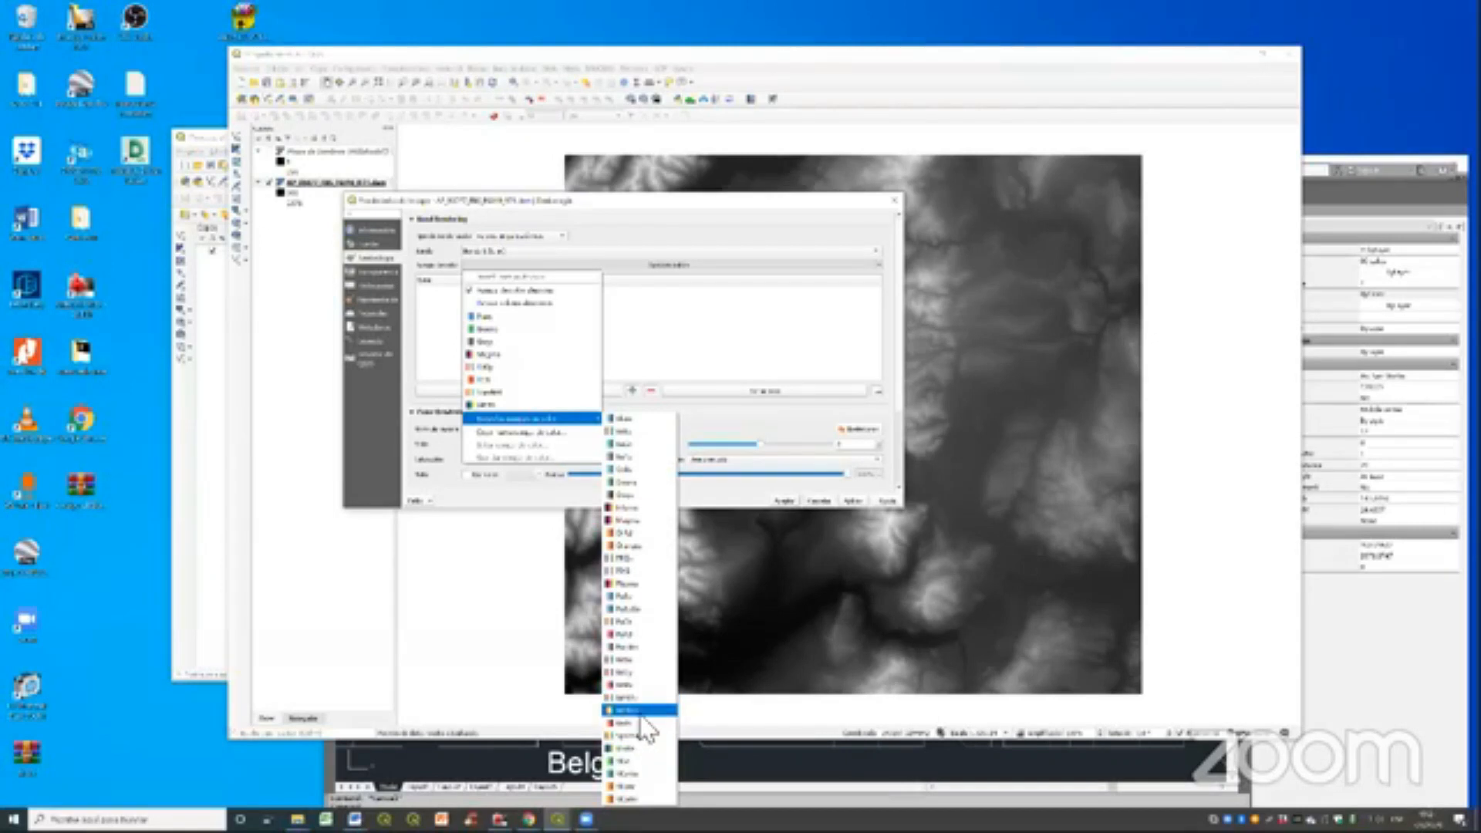
left_click(632, 710)
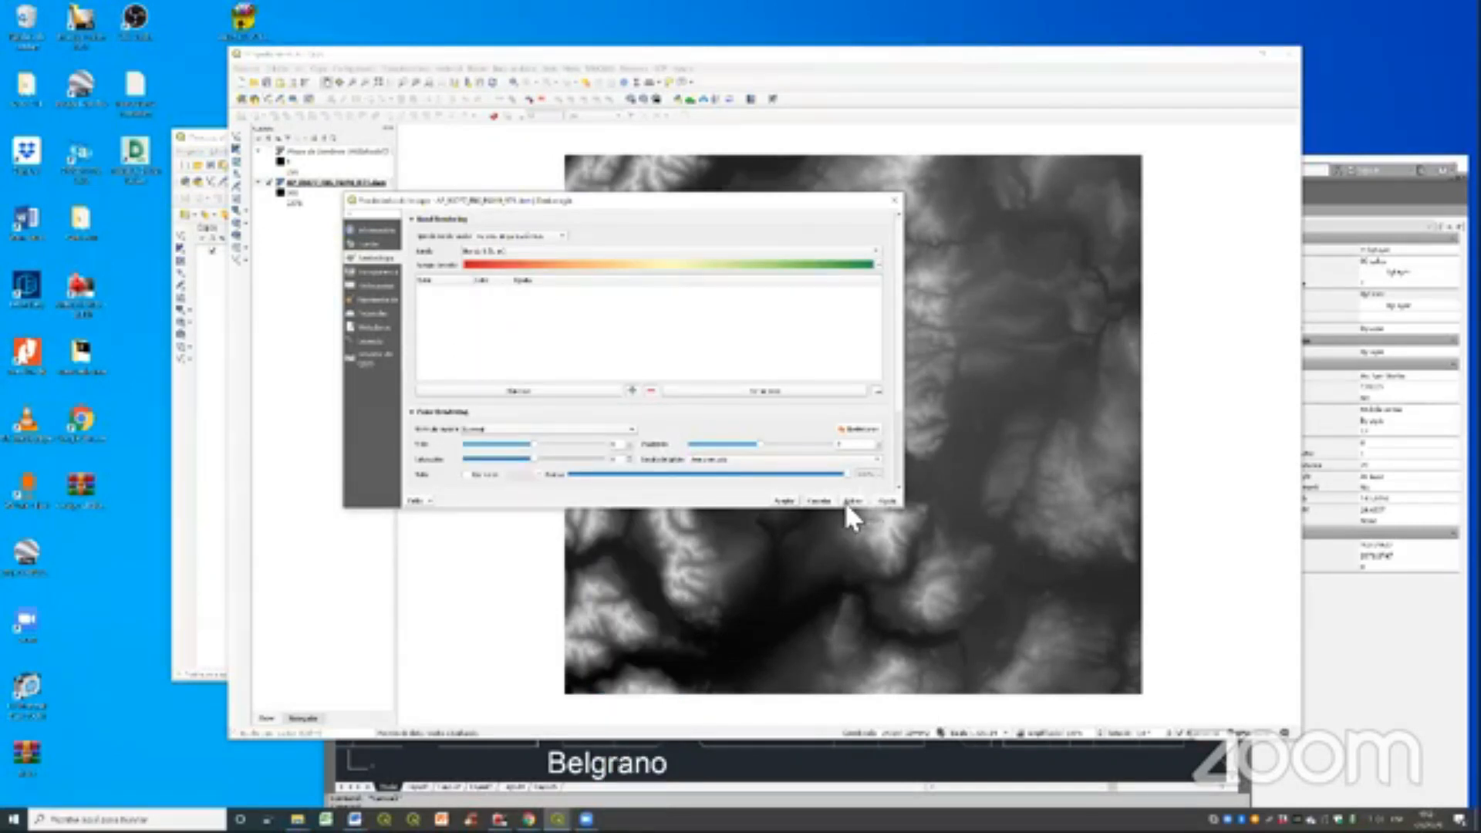
left_click(851, 502)
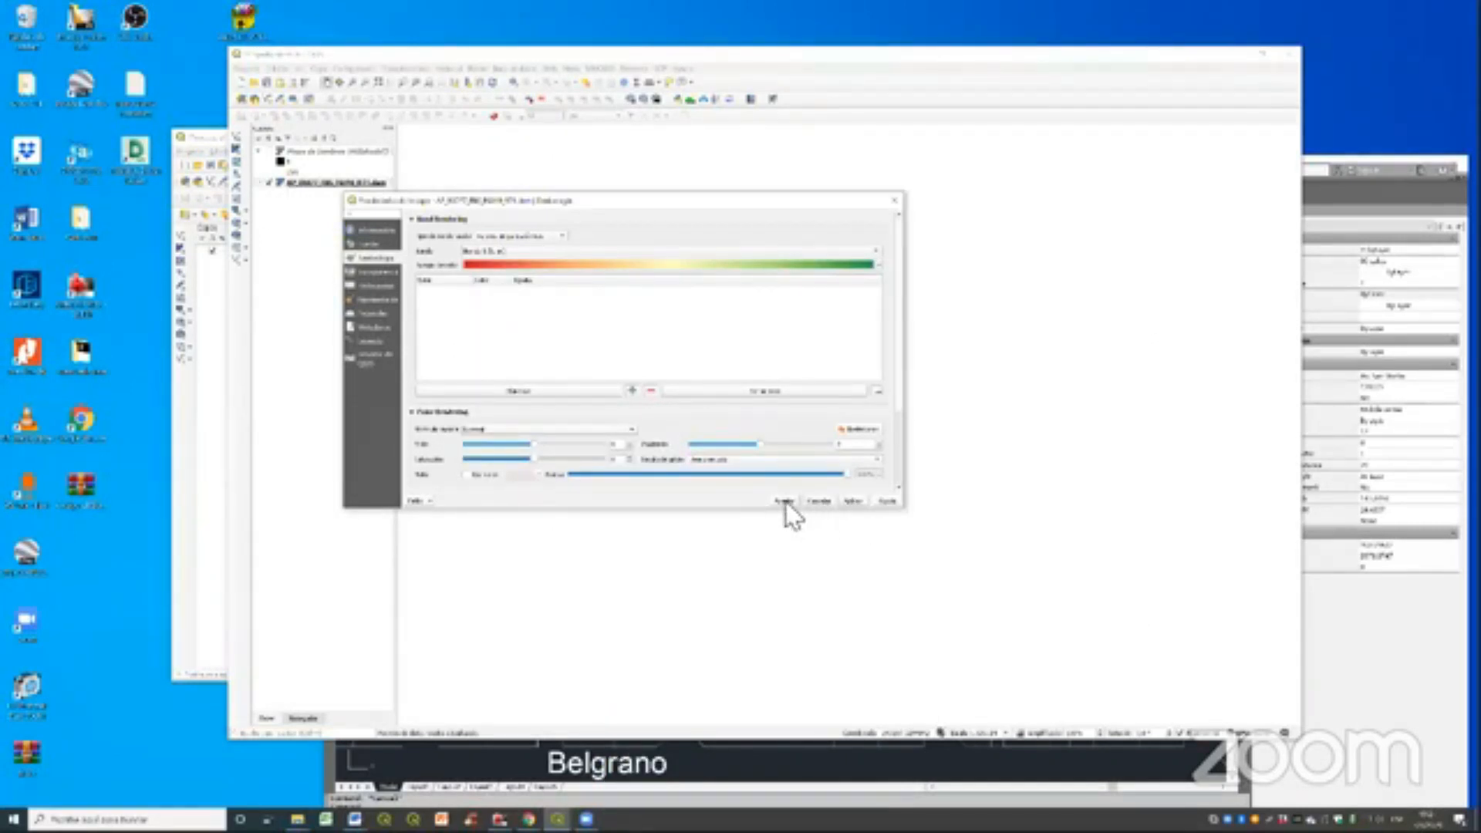
left_click(471, 390)
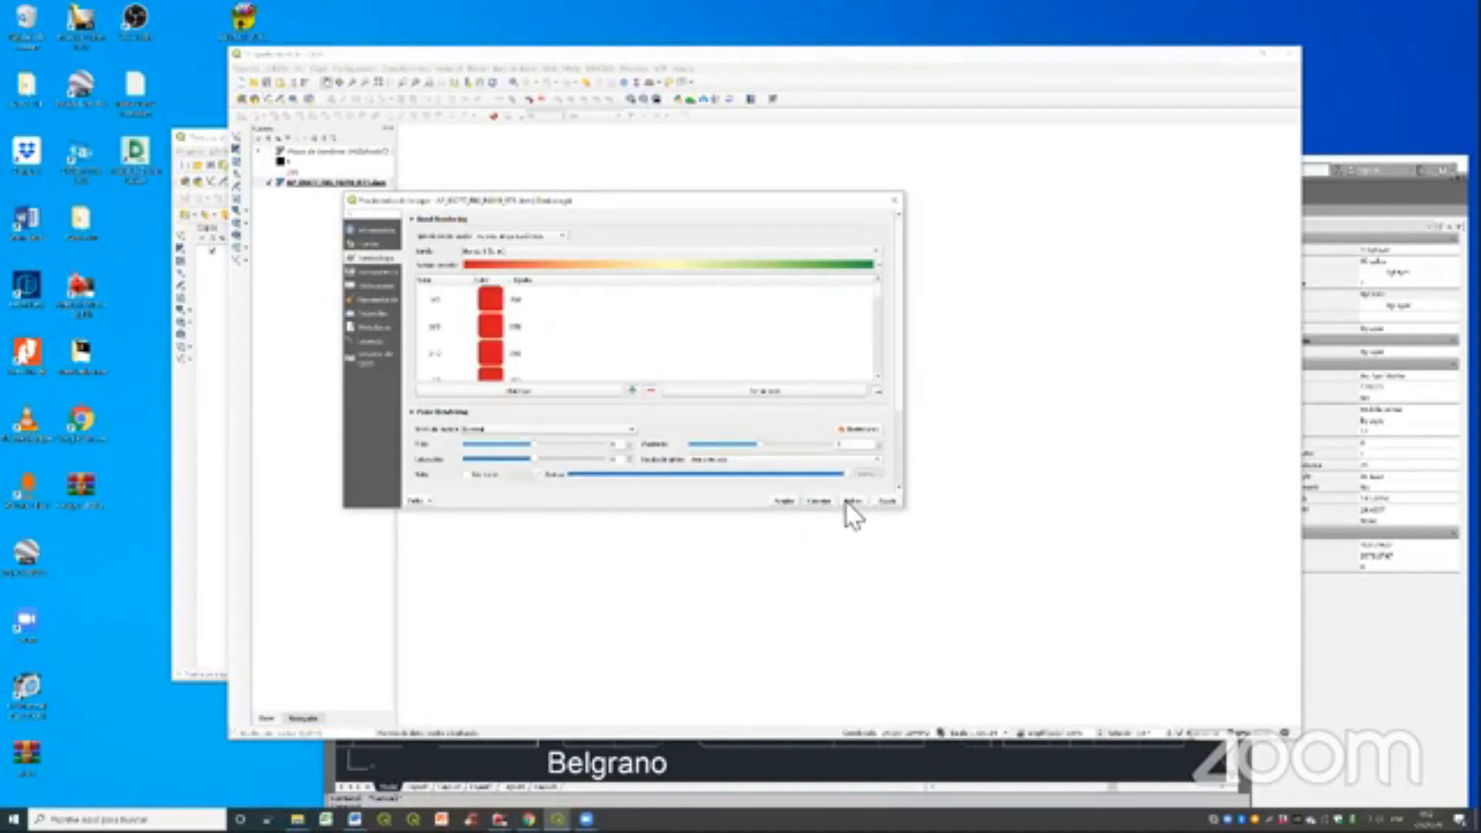
left_click(846, 501)
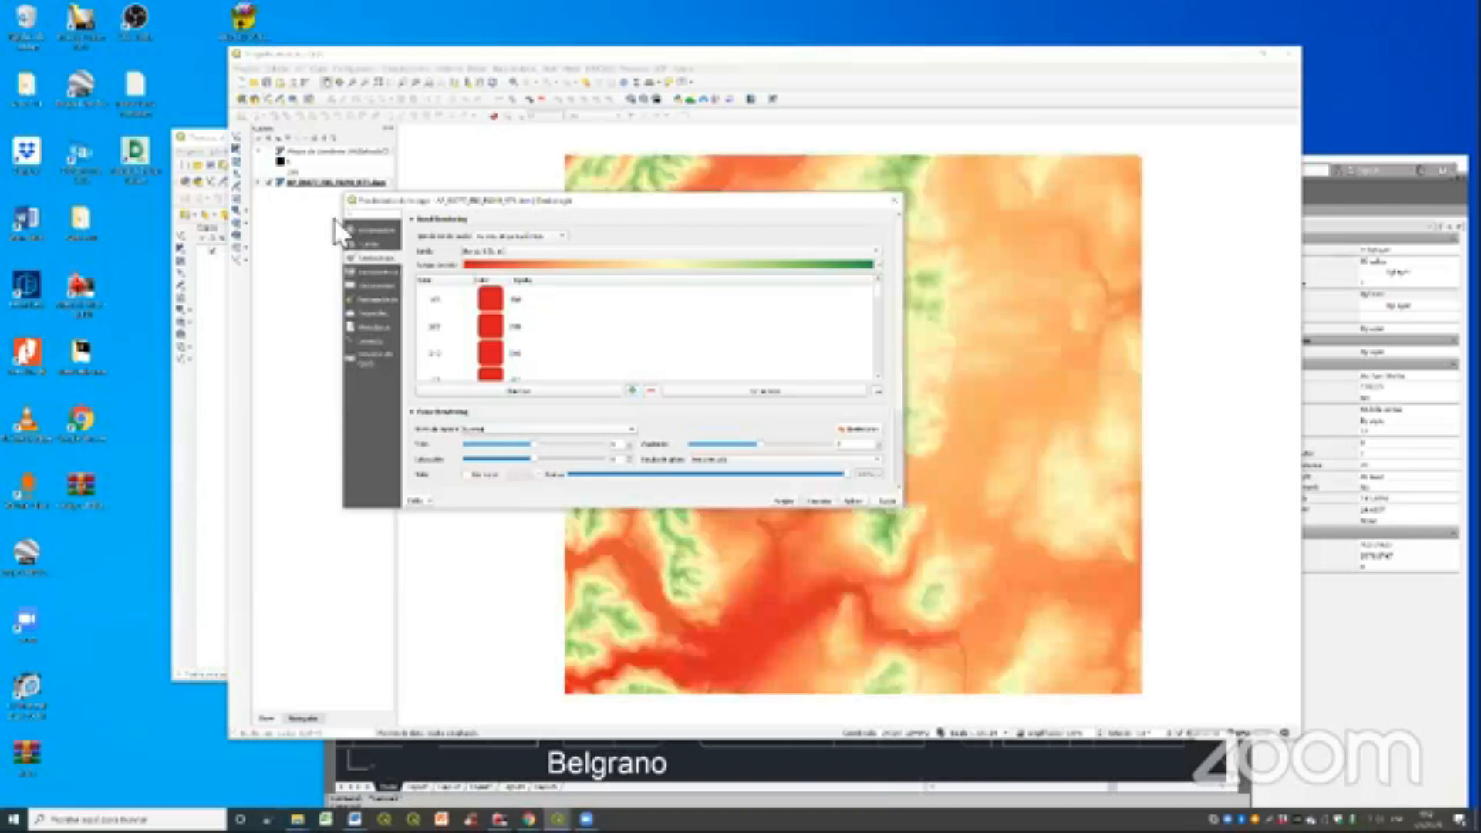
- Invert the elevation raster's color ramp so low areas are green and high areas red, and apply it
double_click(337, 183)
left_click(877, 264)
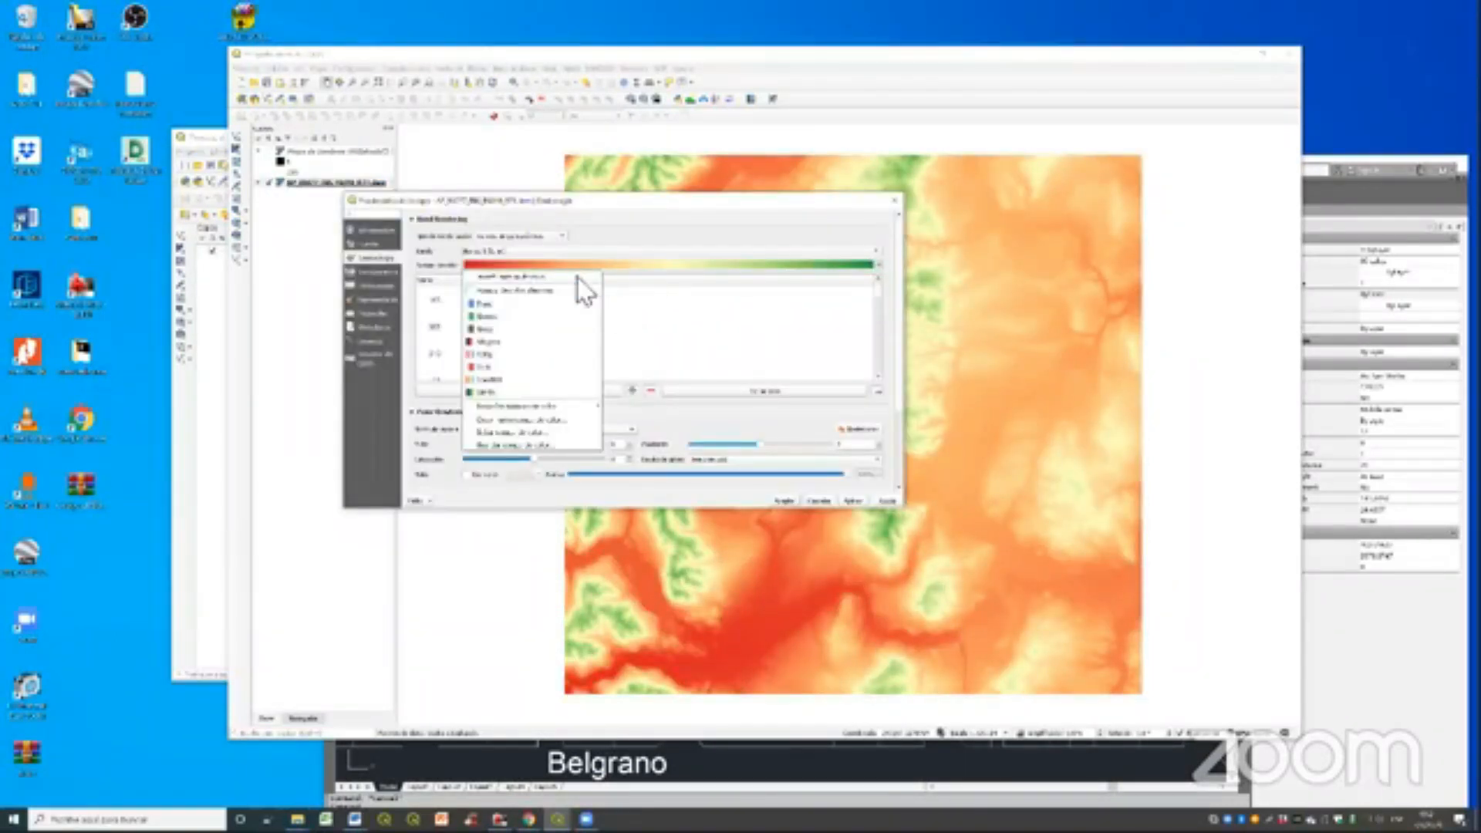
left_click(580, 290)
left_click(853, 500)
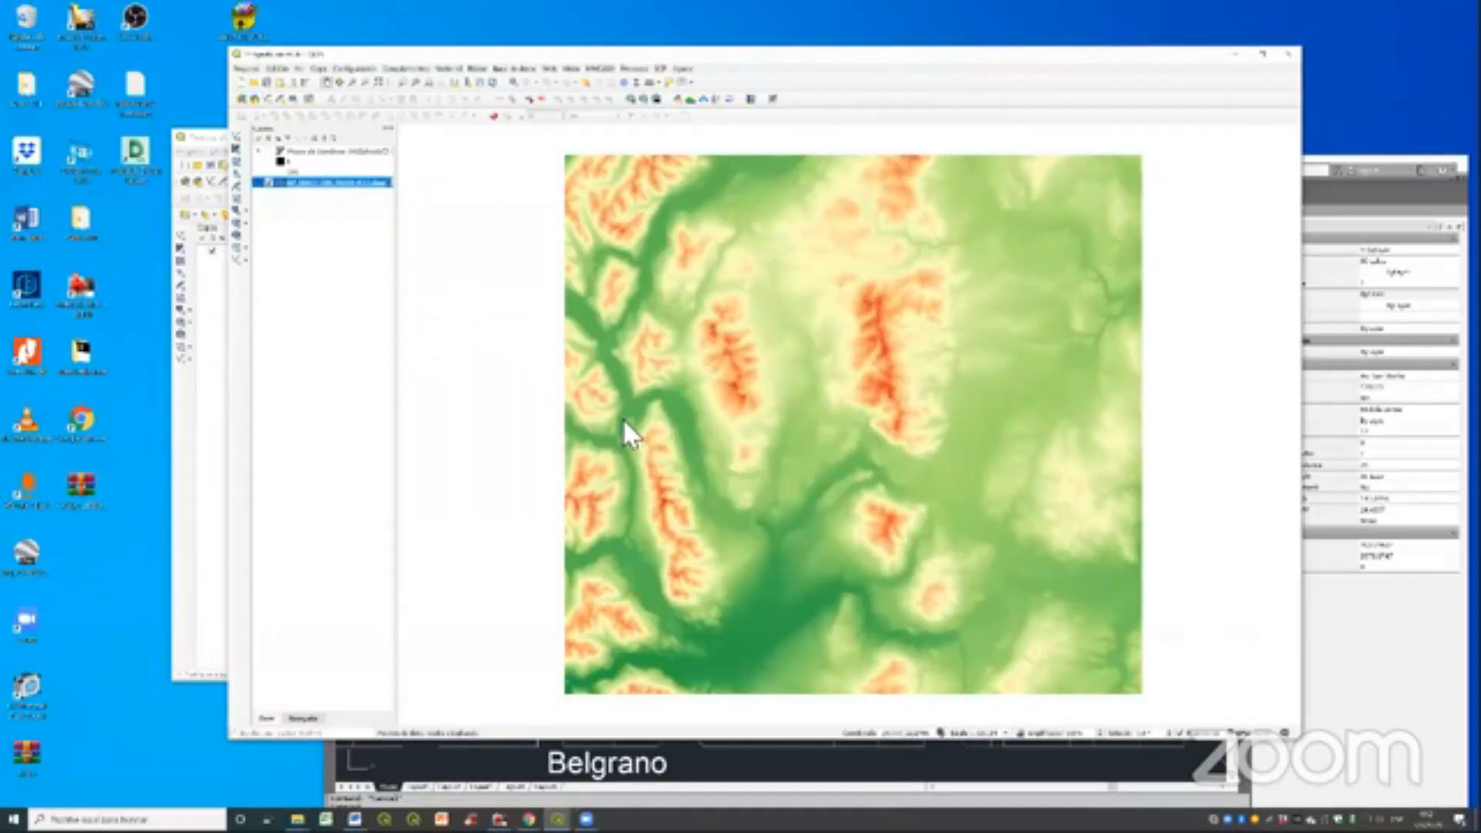
- Generate a slope raster from the elevation raster using the default Slope analysis parameters
left_click(477, 68)
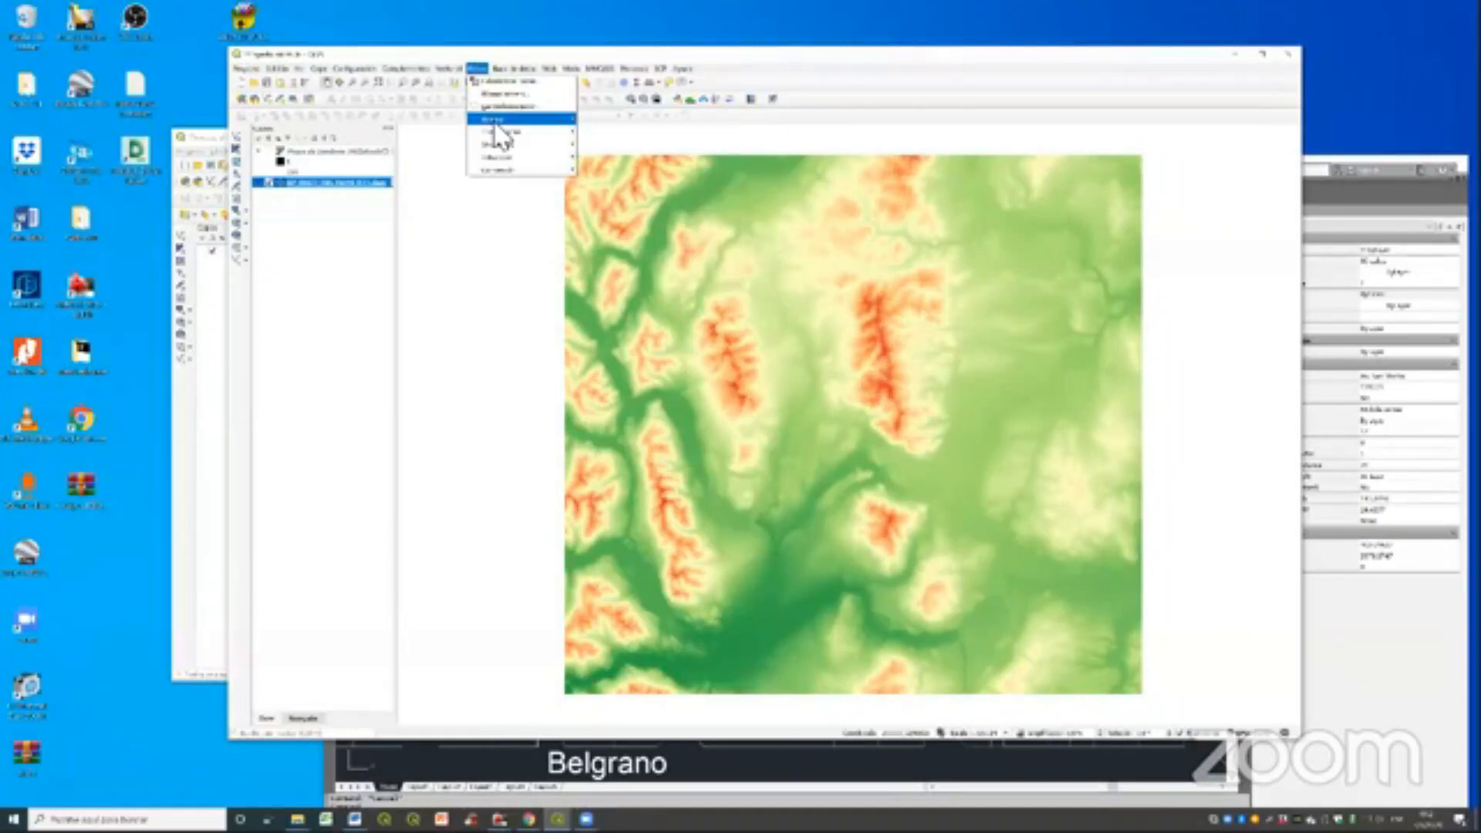
mouse_move(498, 122)
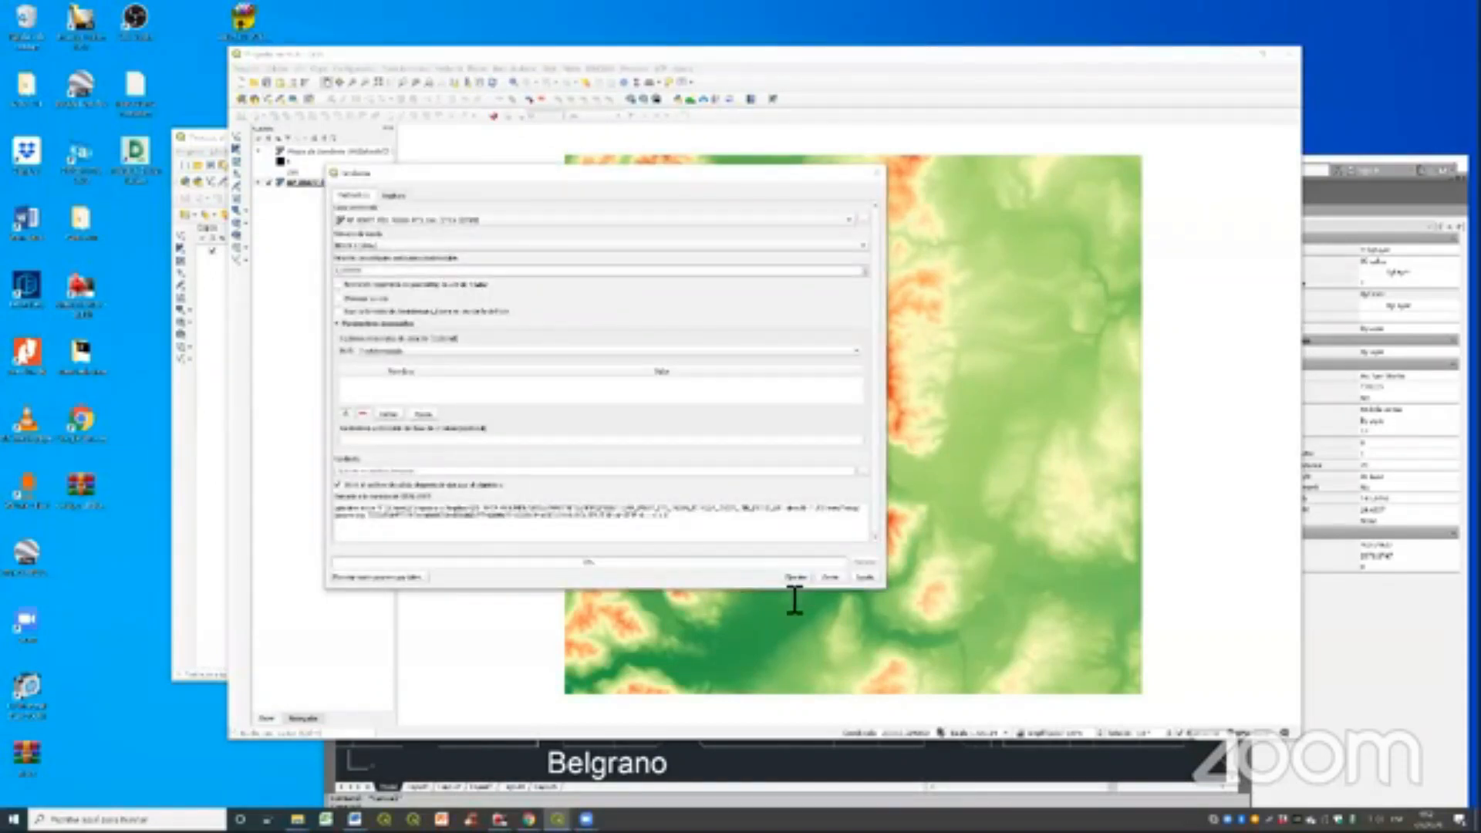
left_click(795, 579)
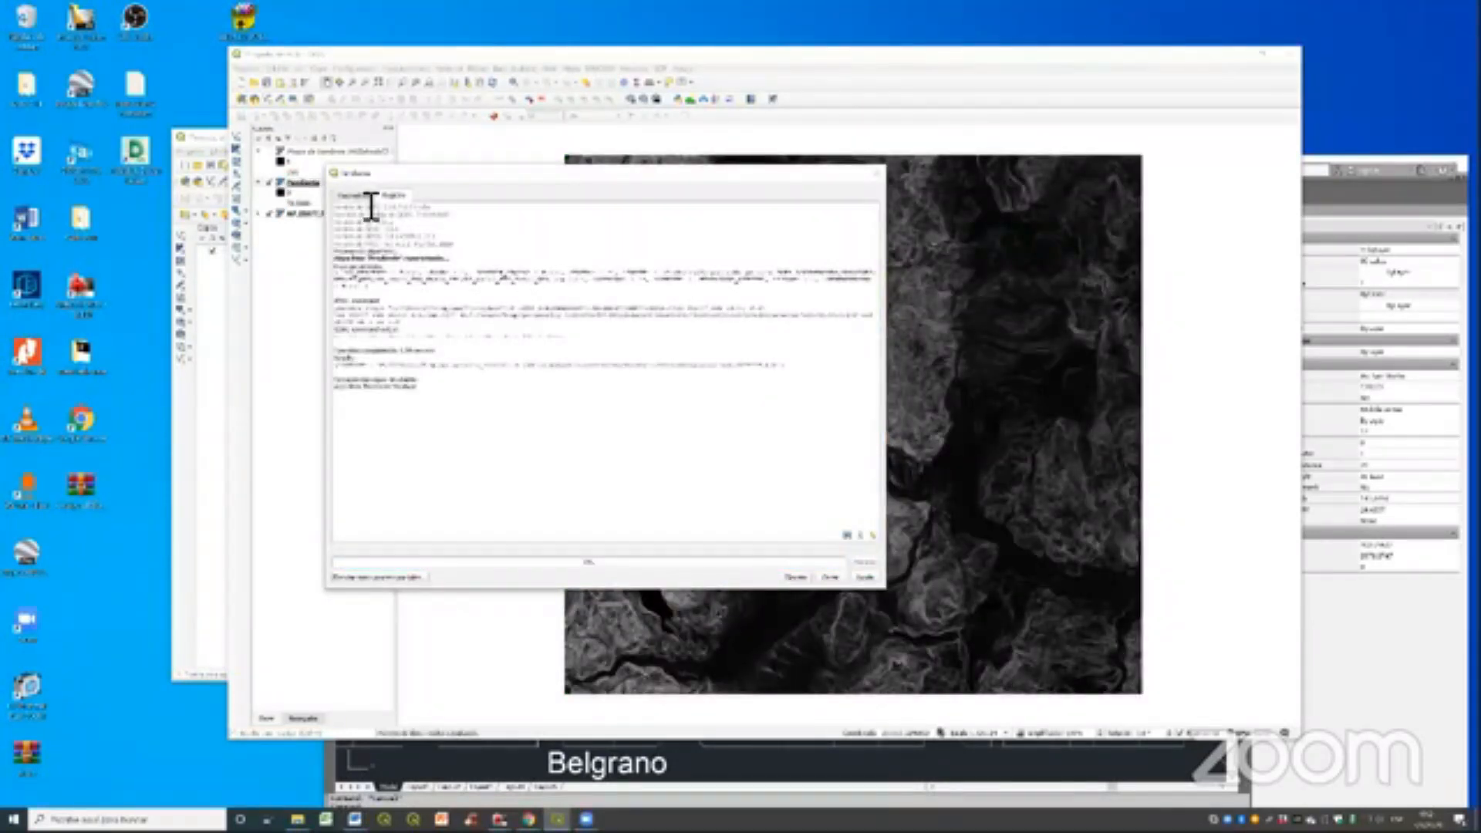
key("Escape")
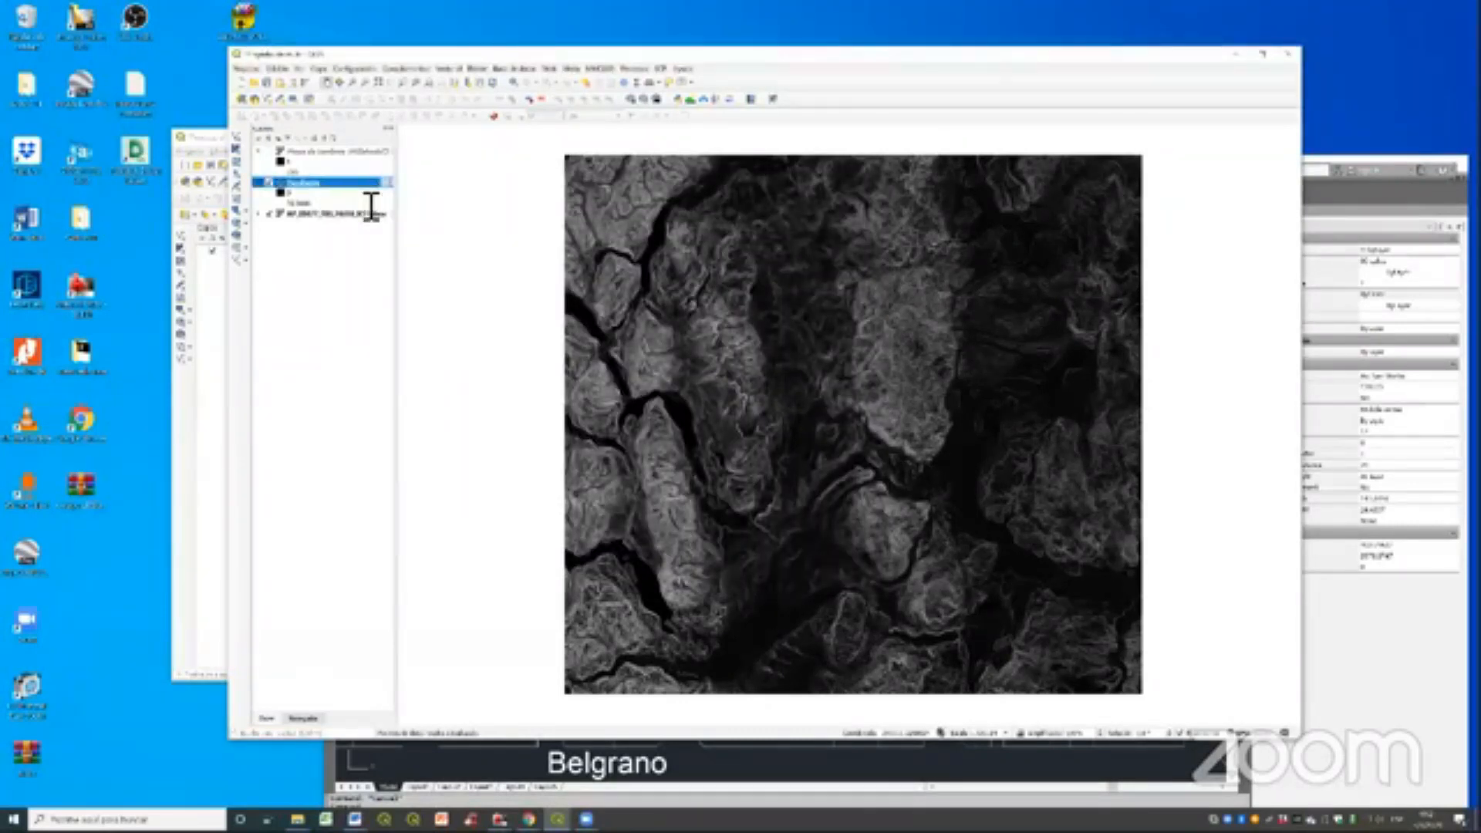
- Set the slope layer's singleband gray gradient to white to black and apply the style
double_click(371, 205)
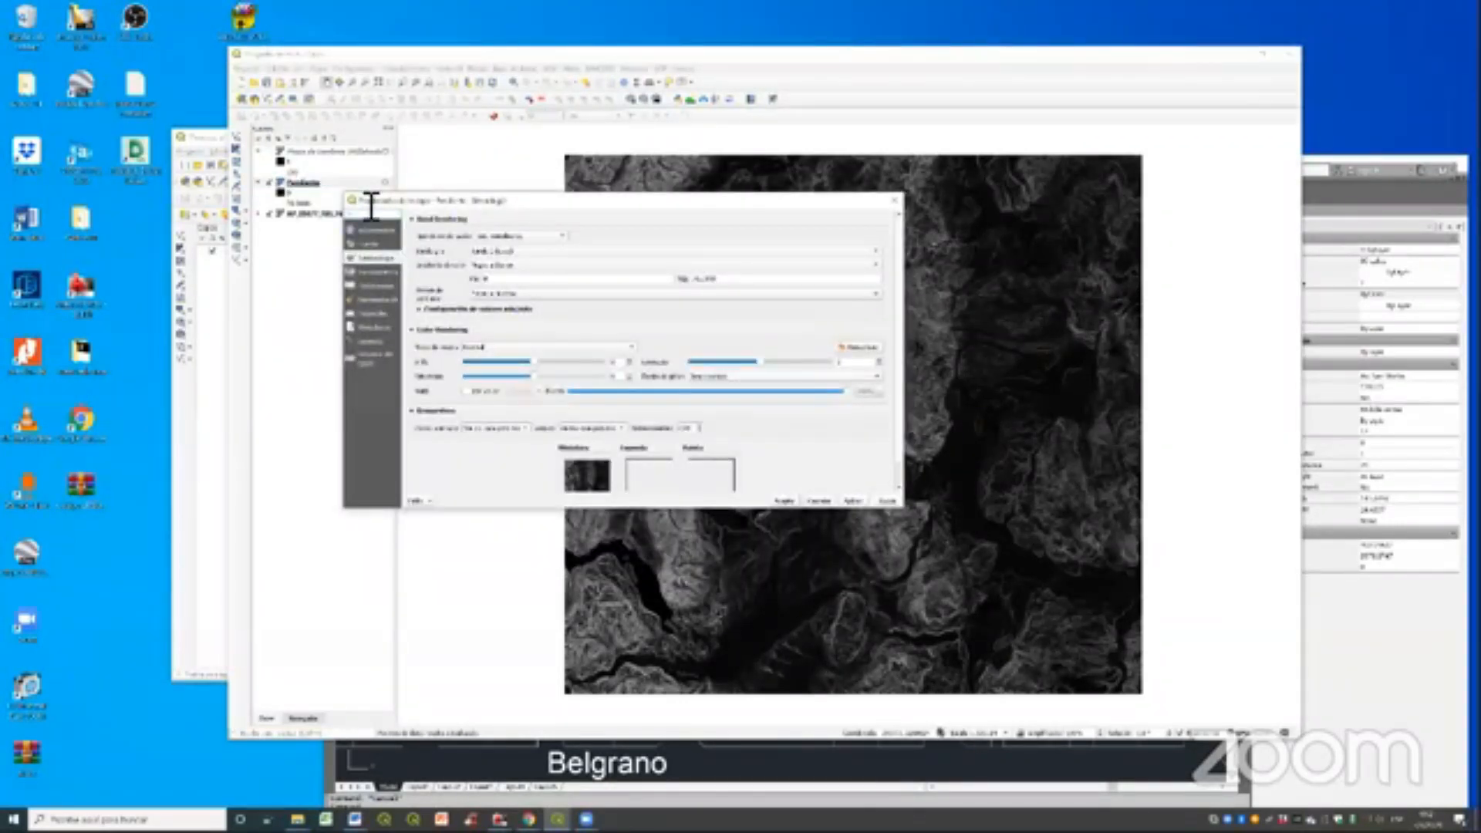
left_click(848, 499)
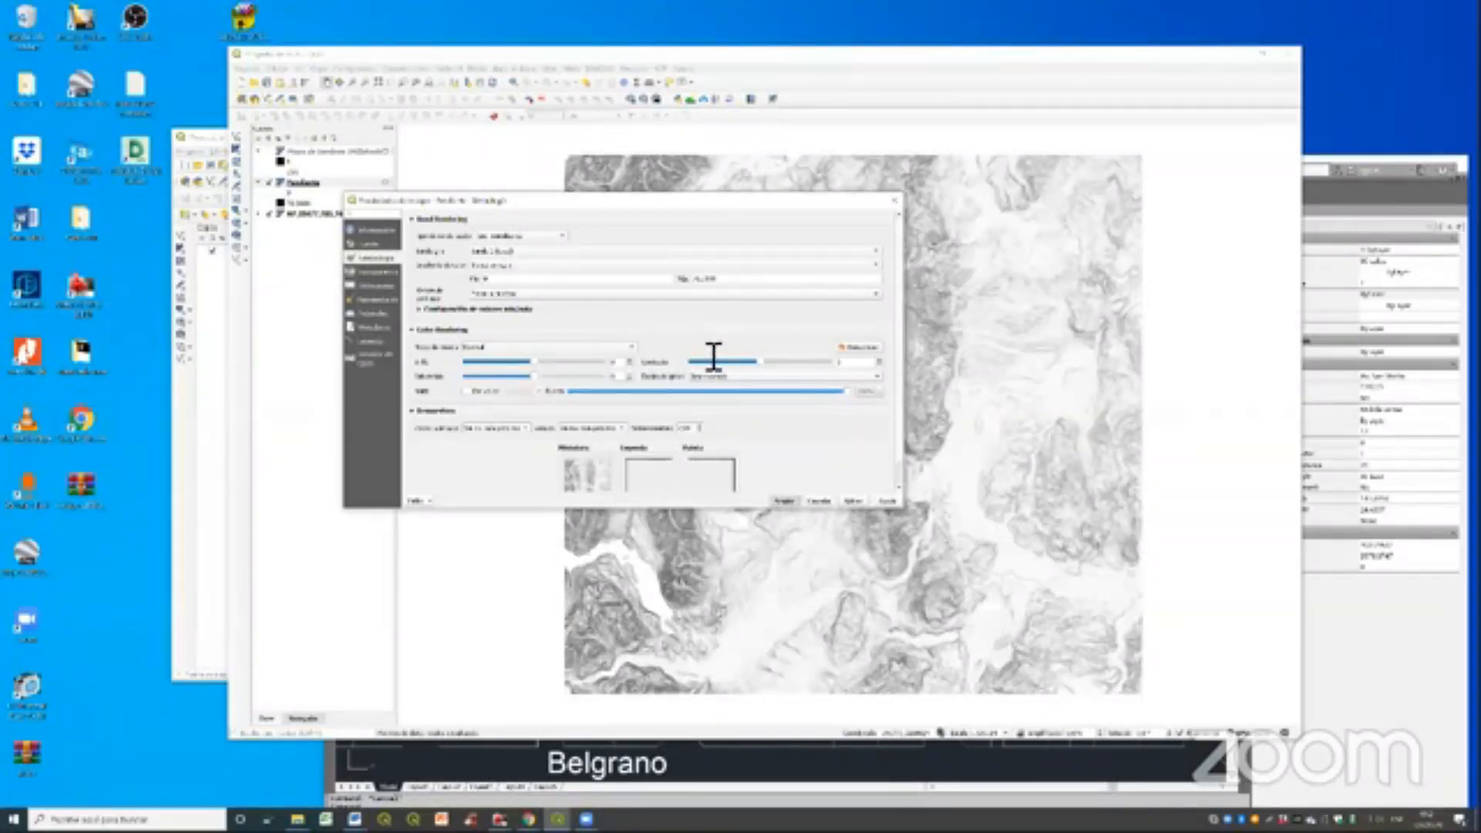
key("Return")
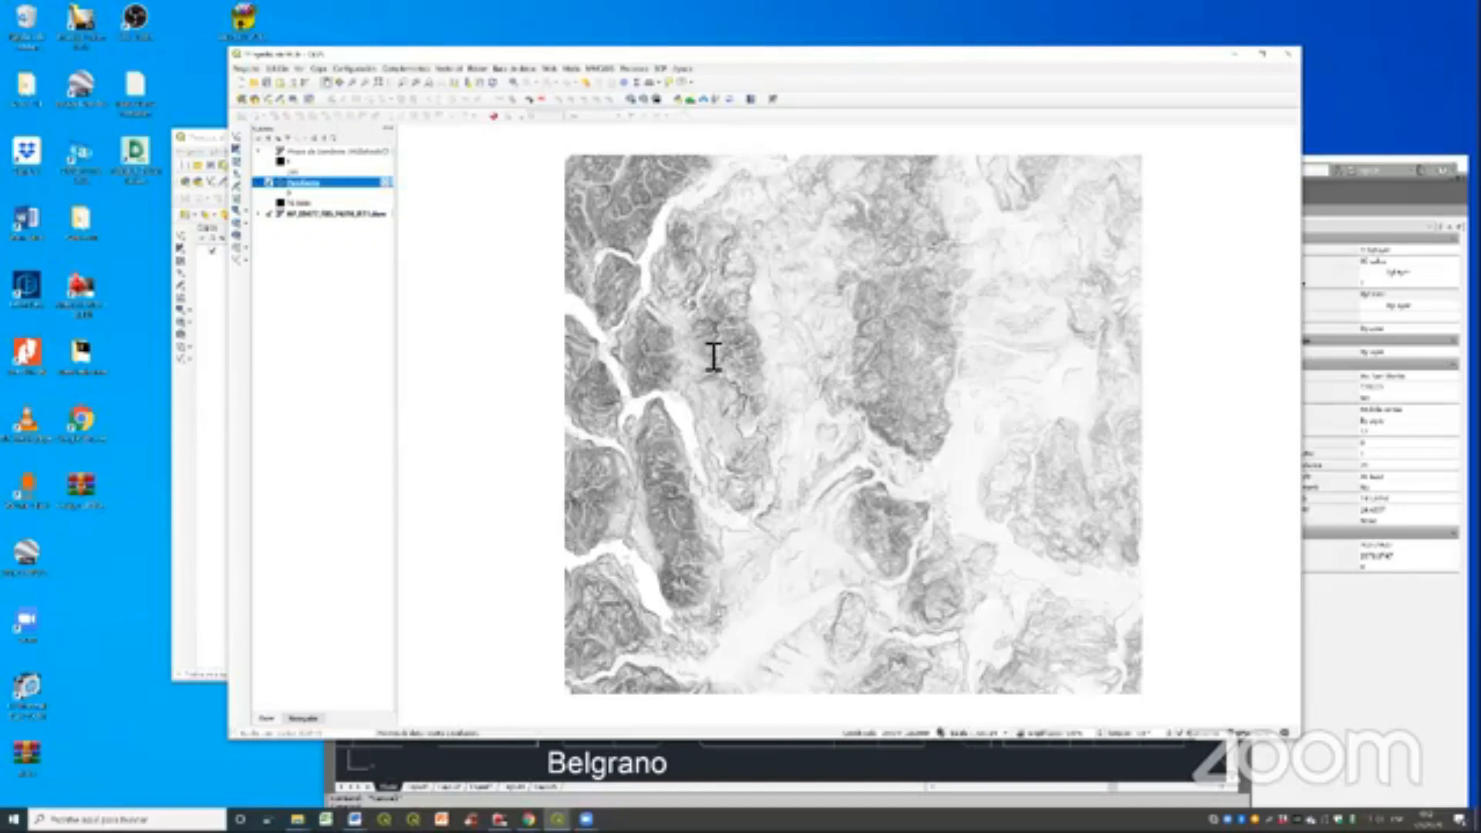
scroll(714, 356, "up", 2)
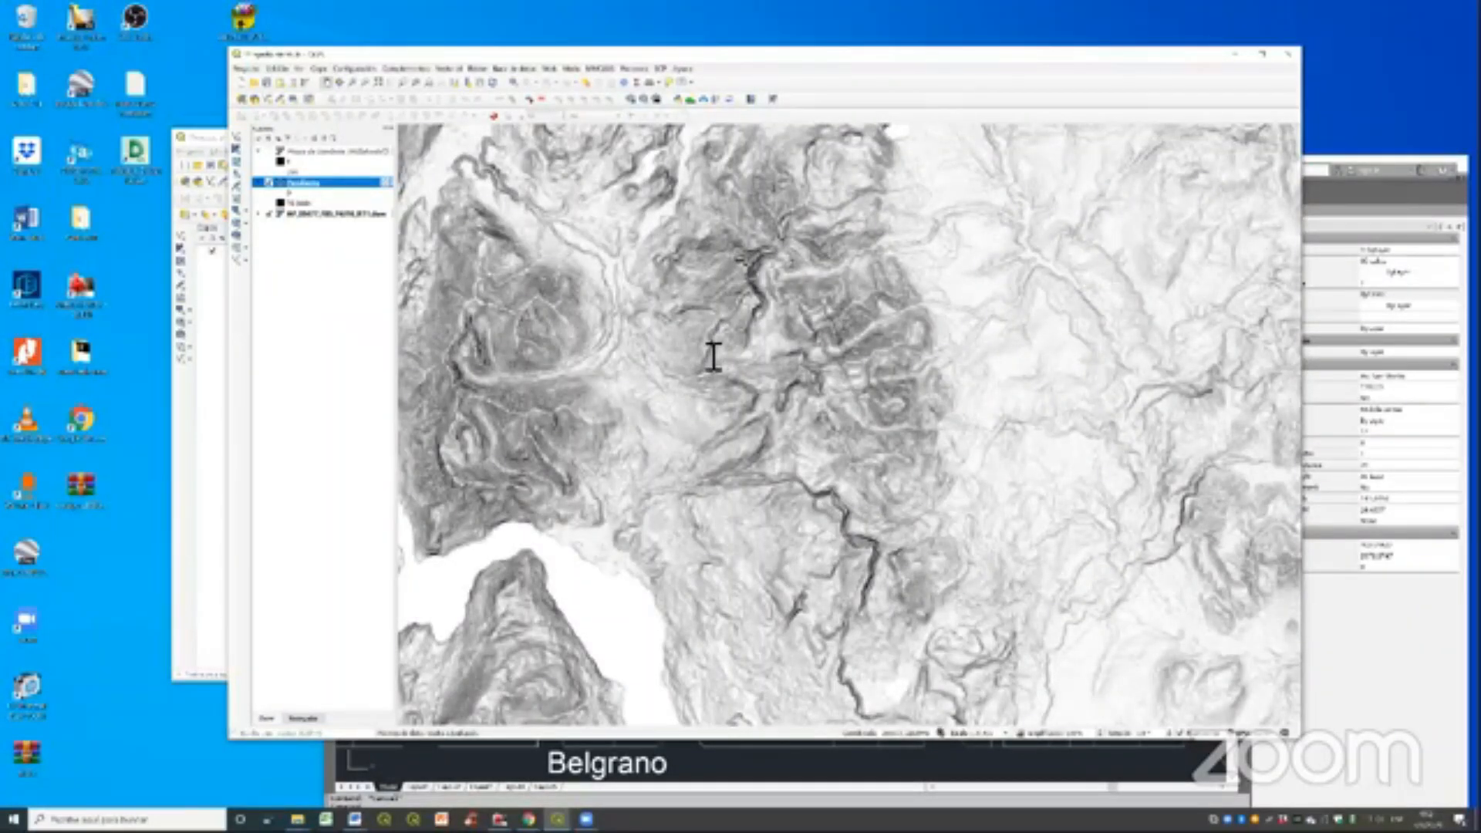
scroll(713, 356, "up", 2)
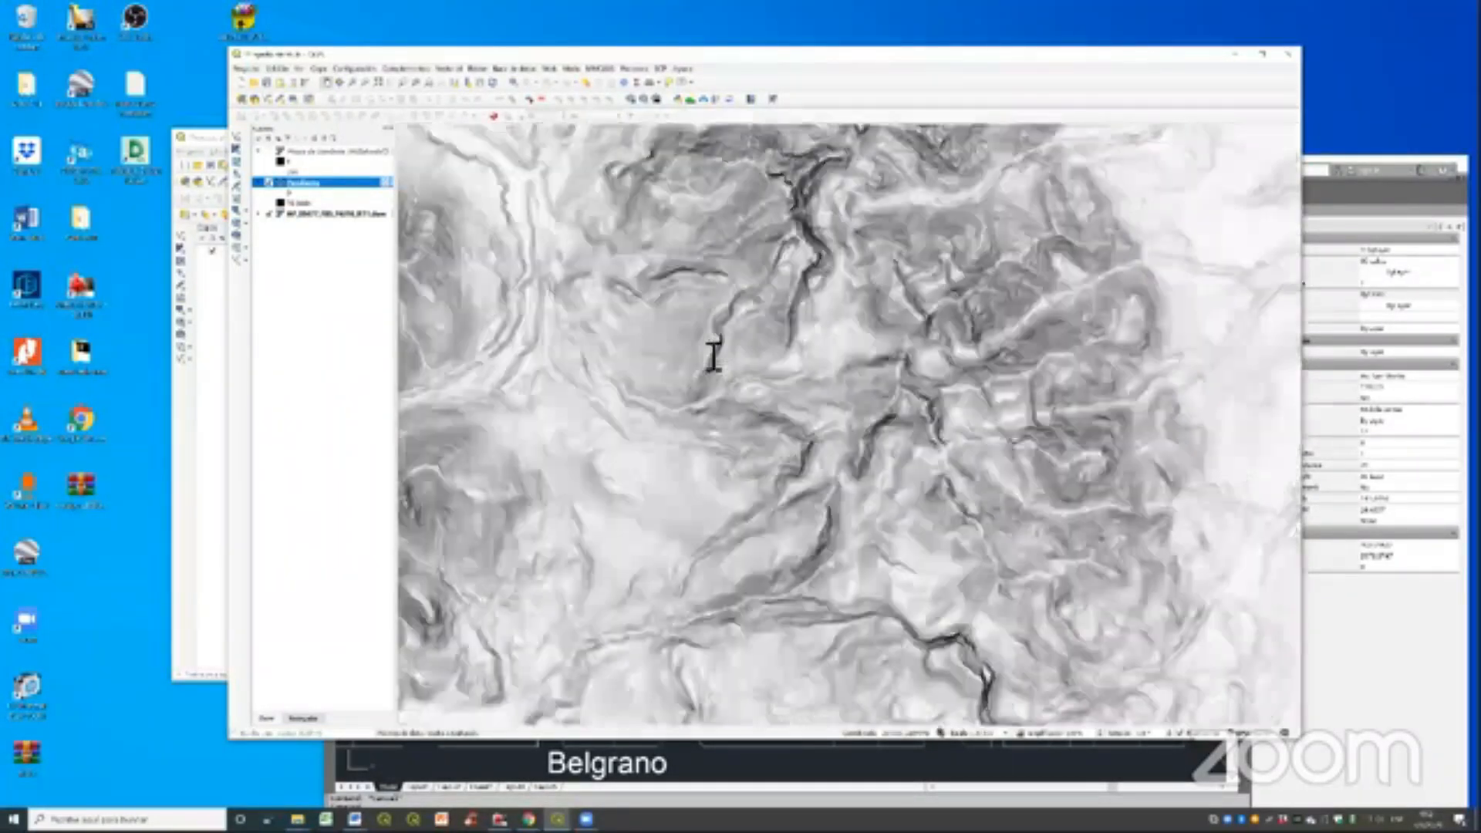